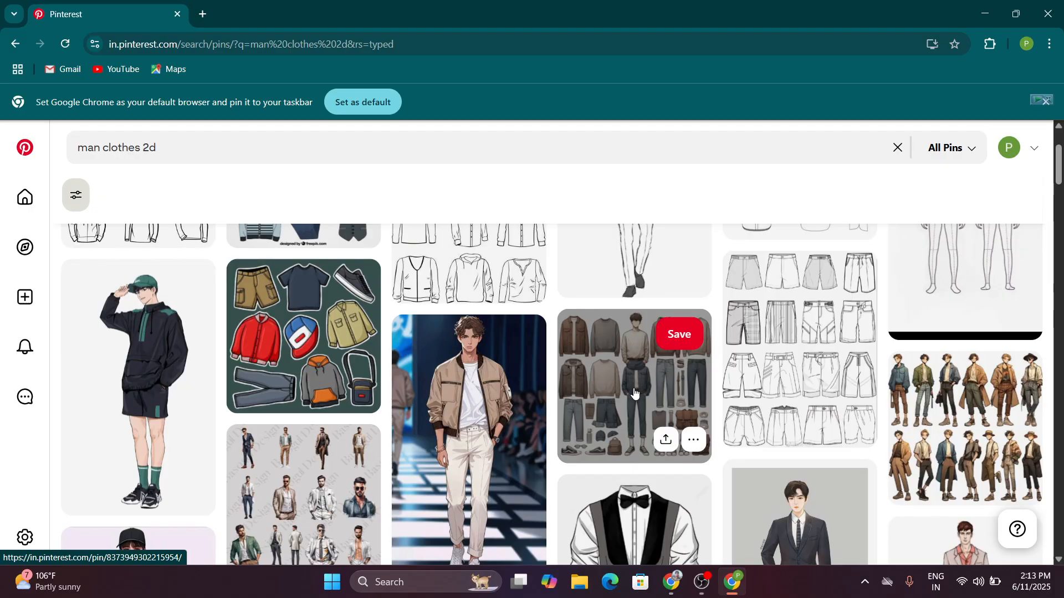
Browse the "man clothes 2d" search results for a suitable outfit reference image.
{"action": "scroll", "coordinate": [635, 393], "scroll_direction": "down", "scroll_amount": 5}
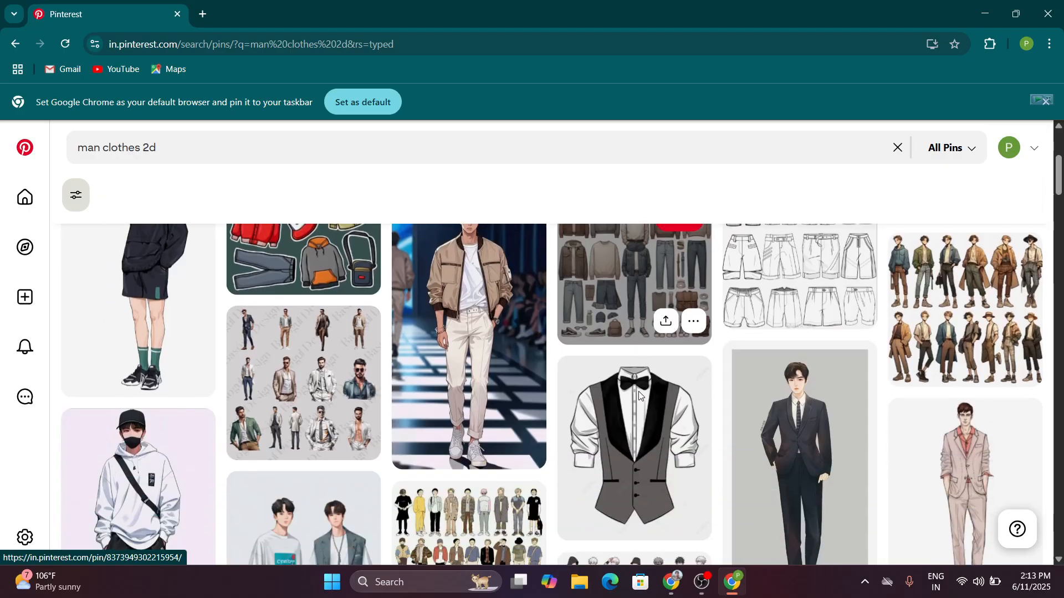
{"action": "scroll", "coordinate": [640, 396], "scroll_direction": "down", "scroll_amount": 3}
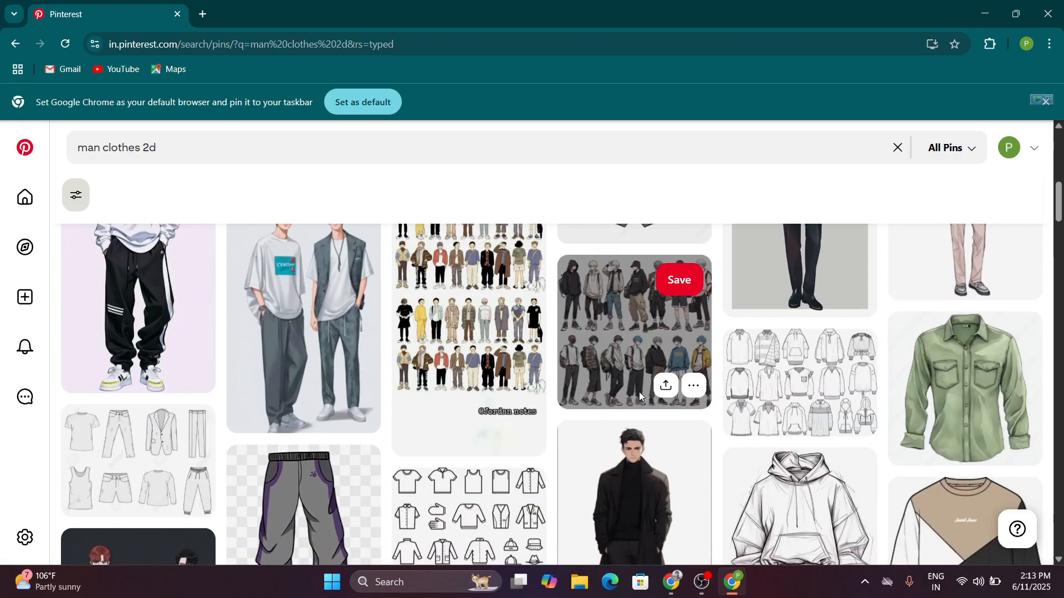
{"action": "scroll", "coordinate": [640, 395], "scroll_direction": "down", "scroll_amount": 10}
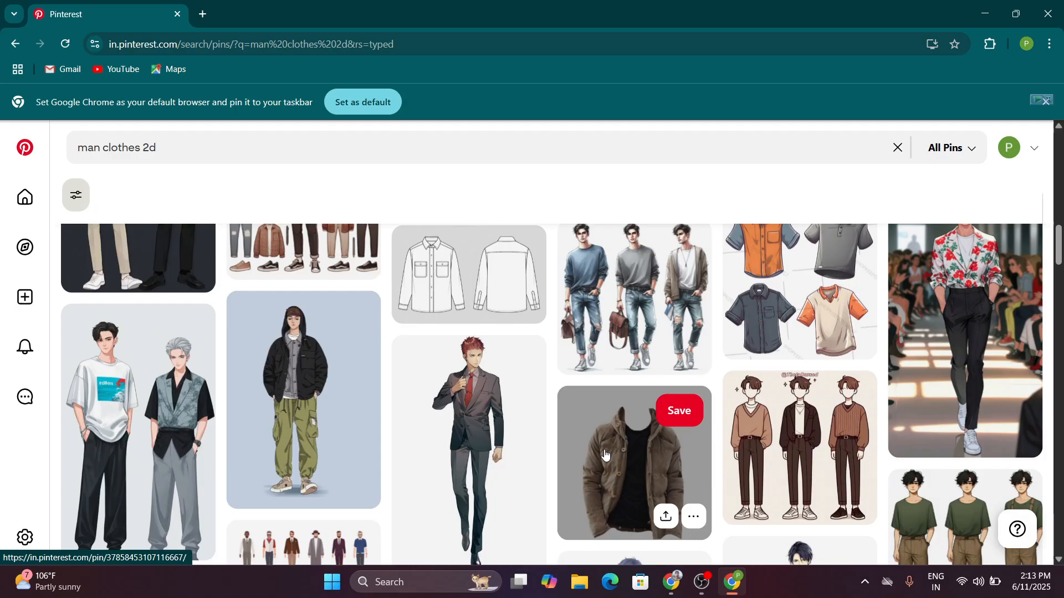
{"action": "scroll", "coordinate": [628, 490], "scroll_direction": "down", "scroll_amount": 5}
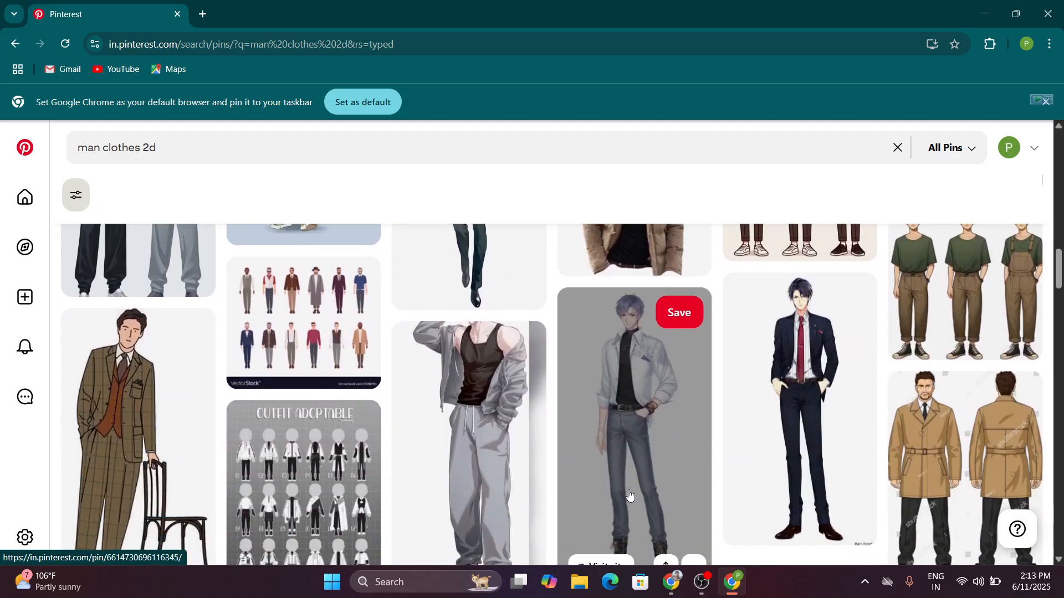
{"action": "scroll", "coordinate": [629, 495], "scroll_direction": "up", "scroll_amount": 2}
{"action": "scroll", "coordinate": [630, 495], "scroll_direction": "up", "scroll_amount": 15}
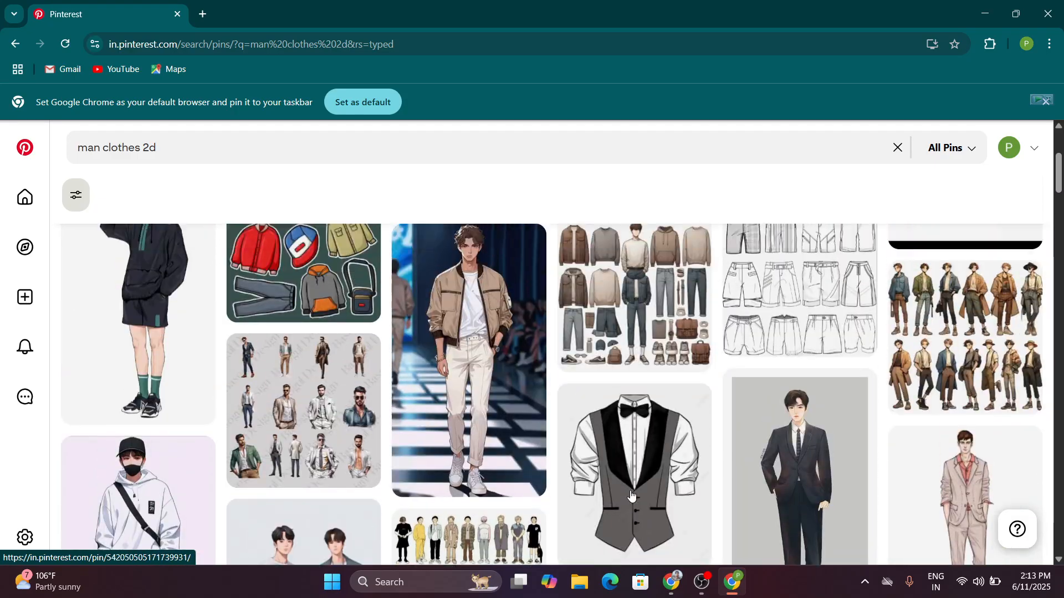
{"action": "scroll", "coordinate": [619, 454], "scroll_direction": "down", "scroll_amount": 10}
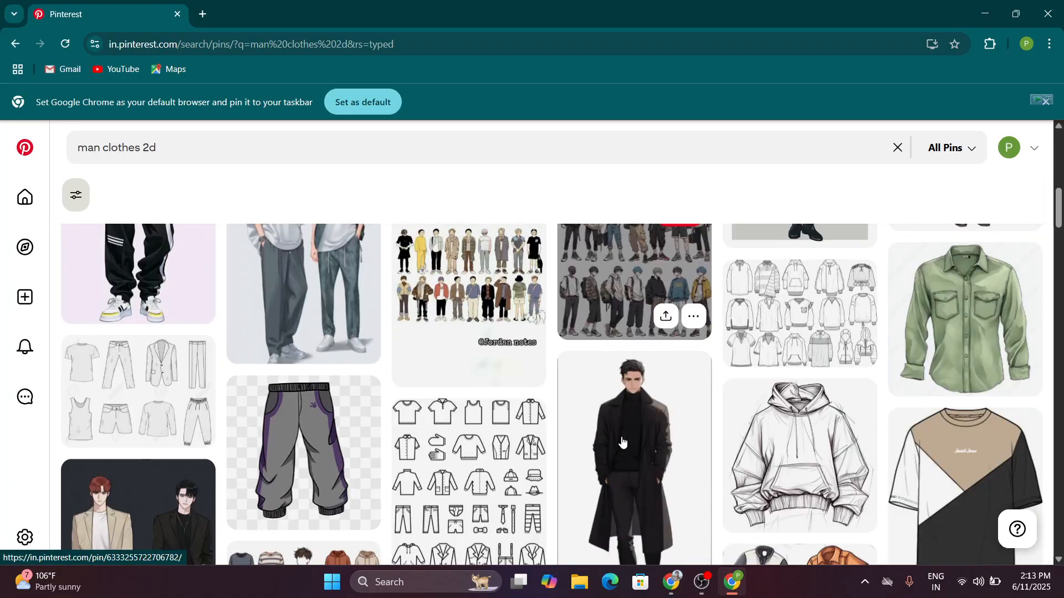
{"action": "scroll", "coordinate": [619, 453], "scroll_direction": "down", "scroll_amount": 12}
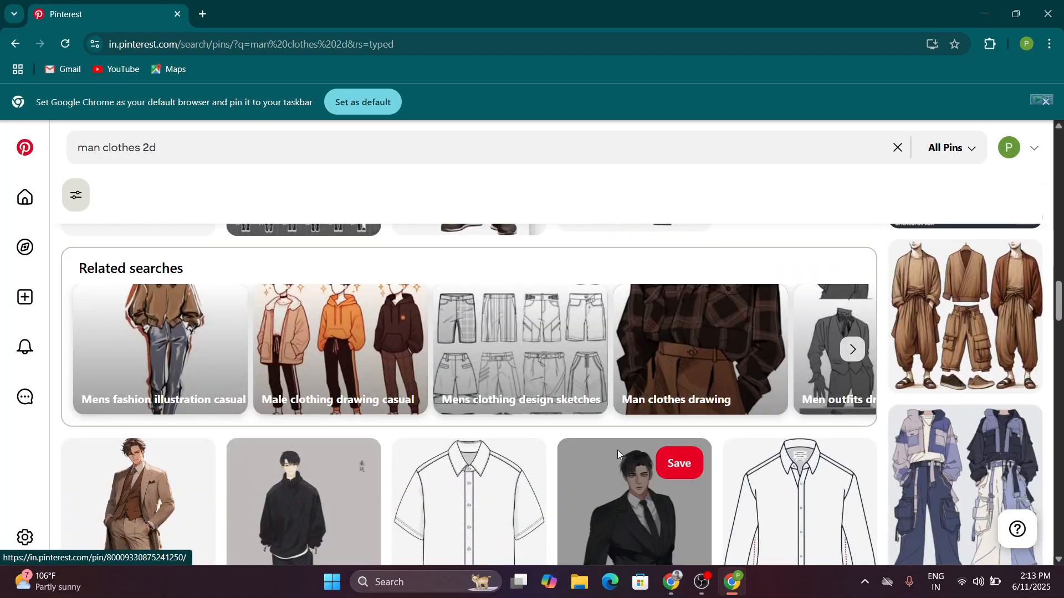
{"action": "scroll", "coordinate": [619, 453], "scroll_direction": "down", "scroll_amount": 10}
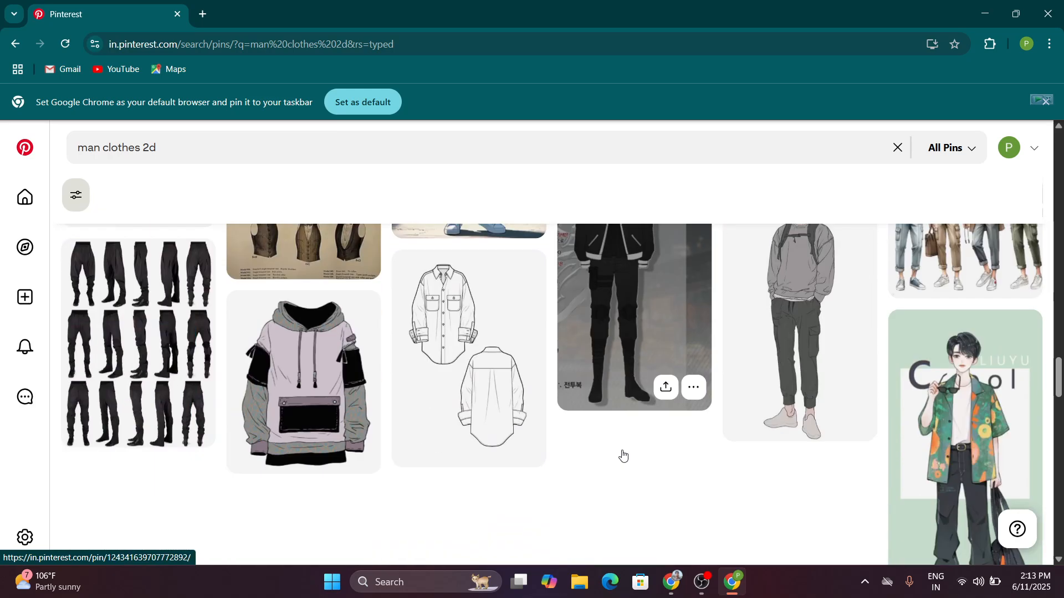
Save the pin of the headless black jacket and trousers outfit without creating a board.
{"action": "scroll", "coordinate": [685, 459], "scroll_direction": "up", "scroll_amount": 4}
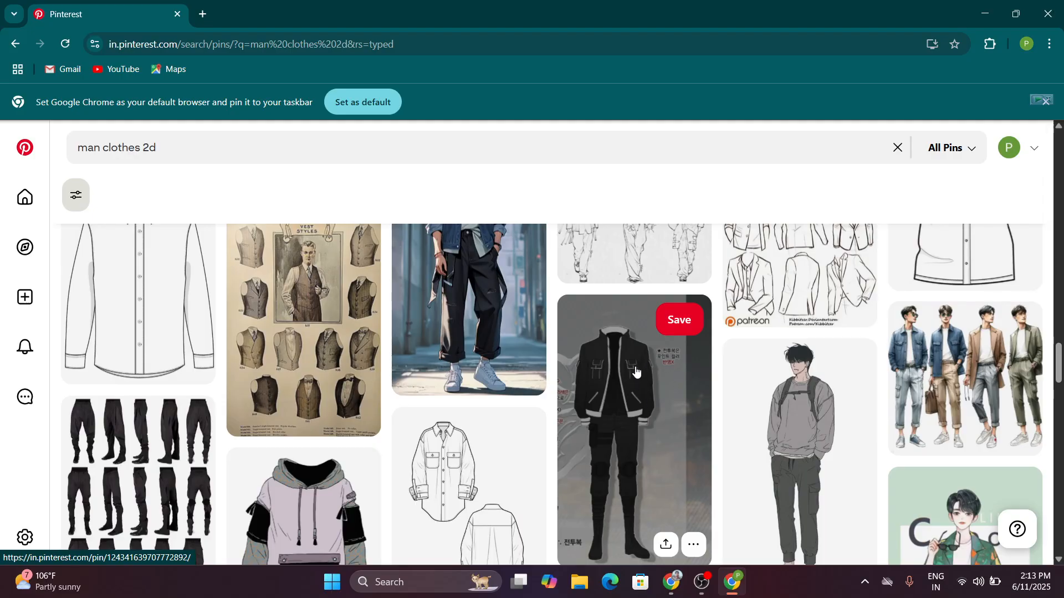
{"action": "left_click", "coordinate": [674, 327]}
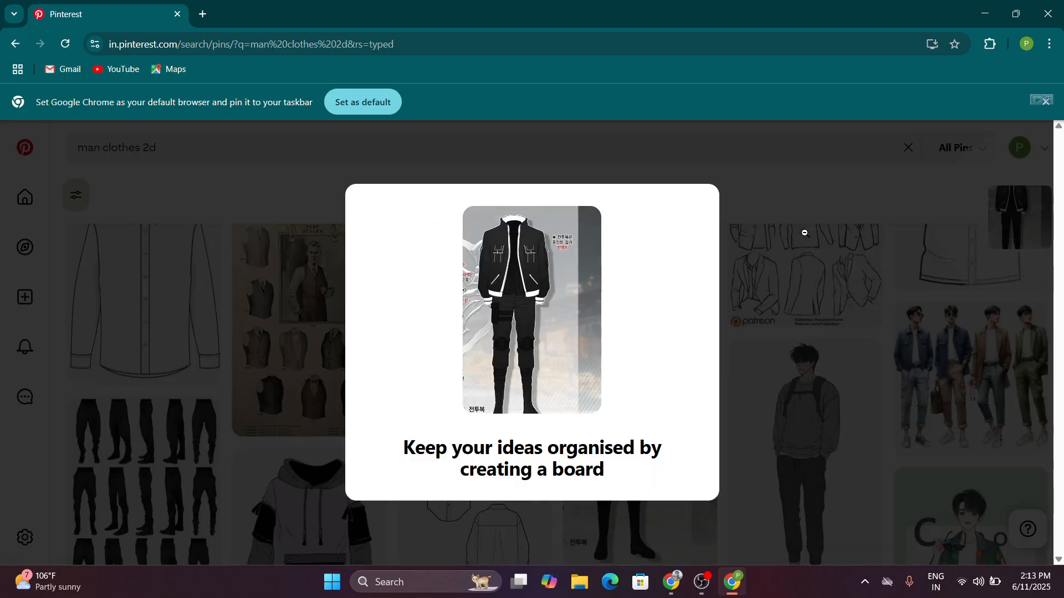
{"action": "left_click", "coordinate": [803, 232]}
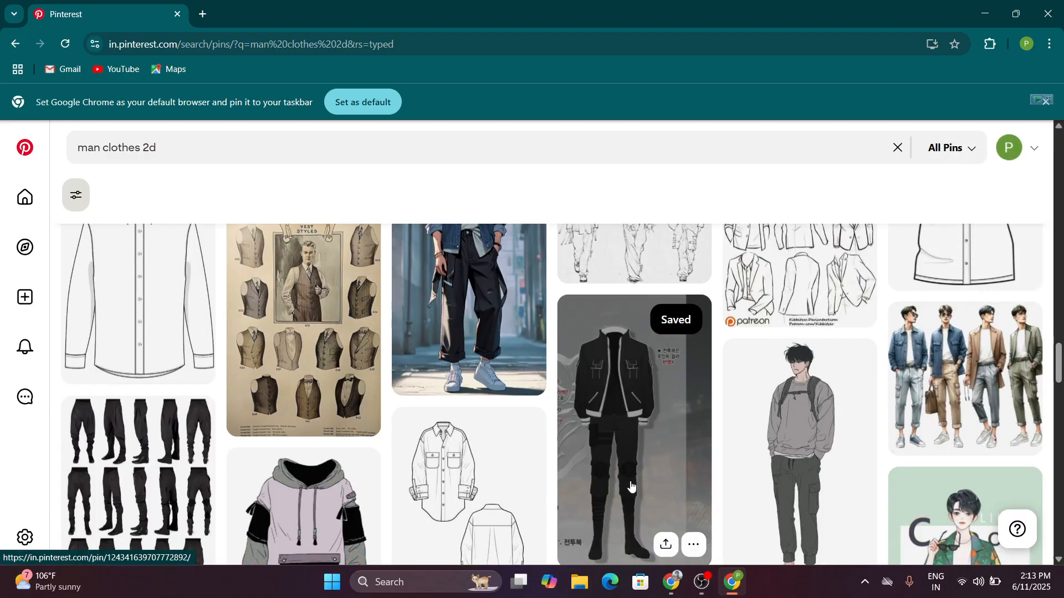
{"action": "scroll", "coordinate": [658, 433], "scroll_direction": "down", "scroll_amount": 1}
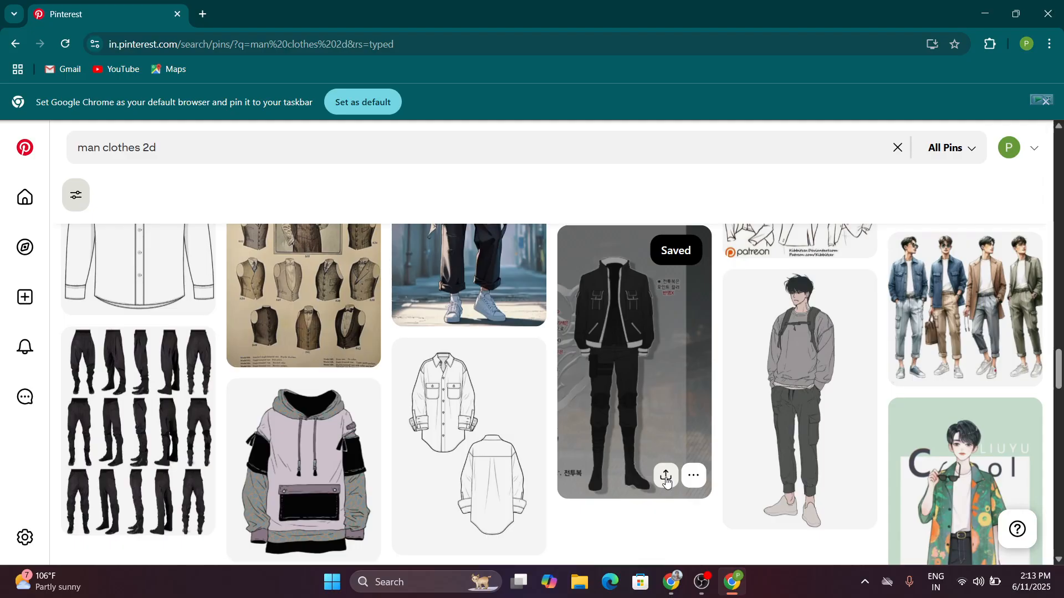
{"action": "left_click", "coordinate": [666, 477]}
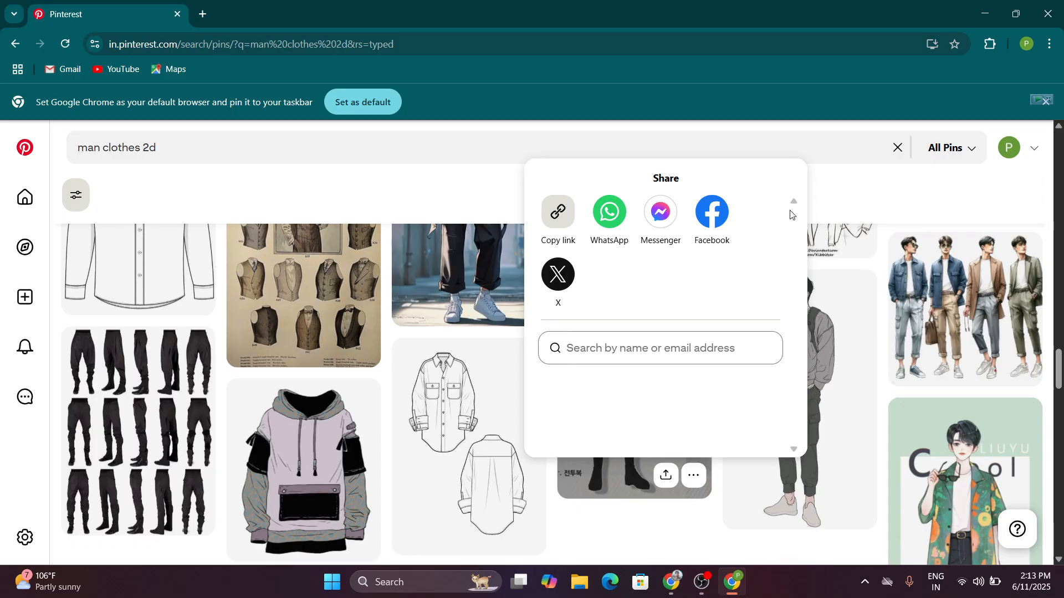
{"action": "scroll", "coordinate": [752, 277], "scroll_direction": "up", "scroll_amount": 3}
{"action": "scroll", "coordinate": [737, 283], "scroll_direction": "down", "scroll_amount": 3}
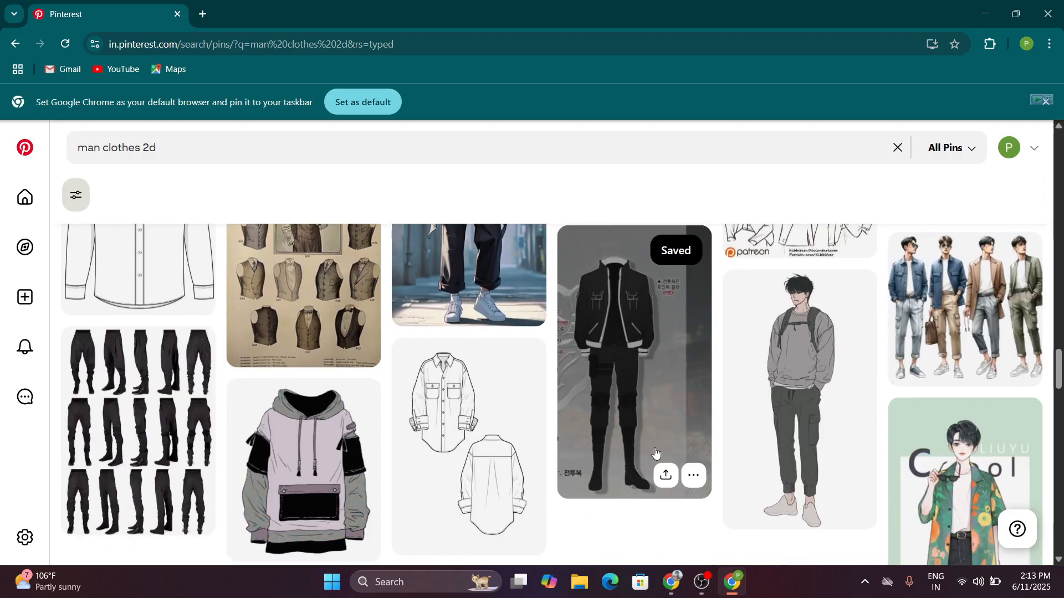
Open the saved black jacket outfit pin and look over its related pins.
{"action": "left_click", "coordinate": [633, 420]}
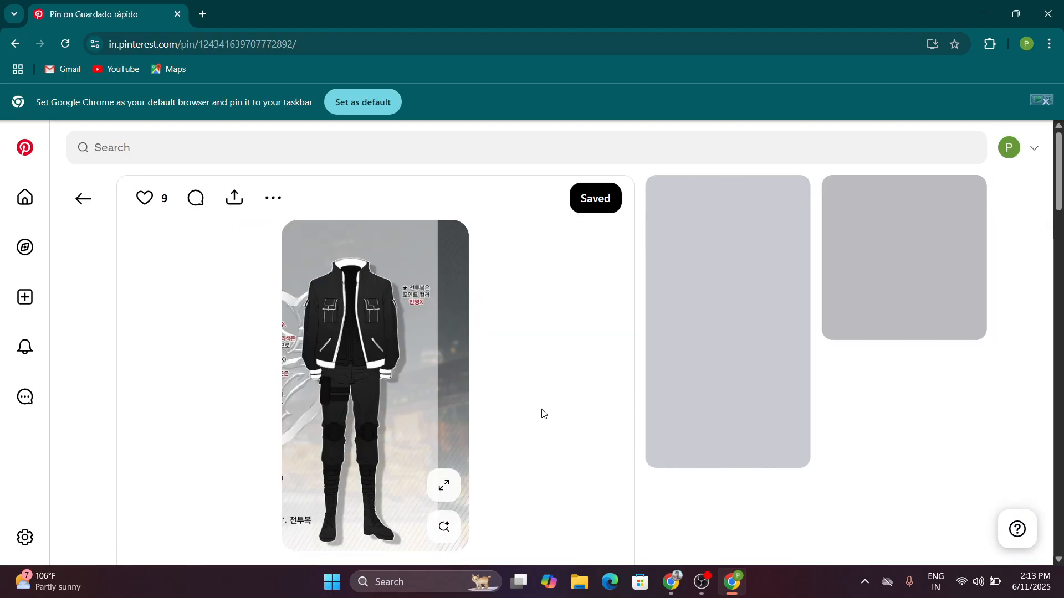
{"action": "scroll", "coordinate": [535, 400], "scroll_direction": "down", "scroll_amount": 3}
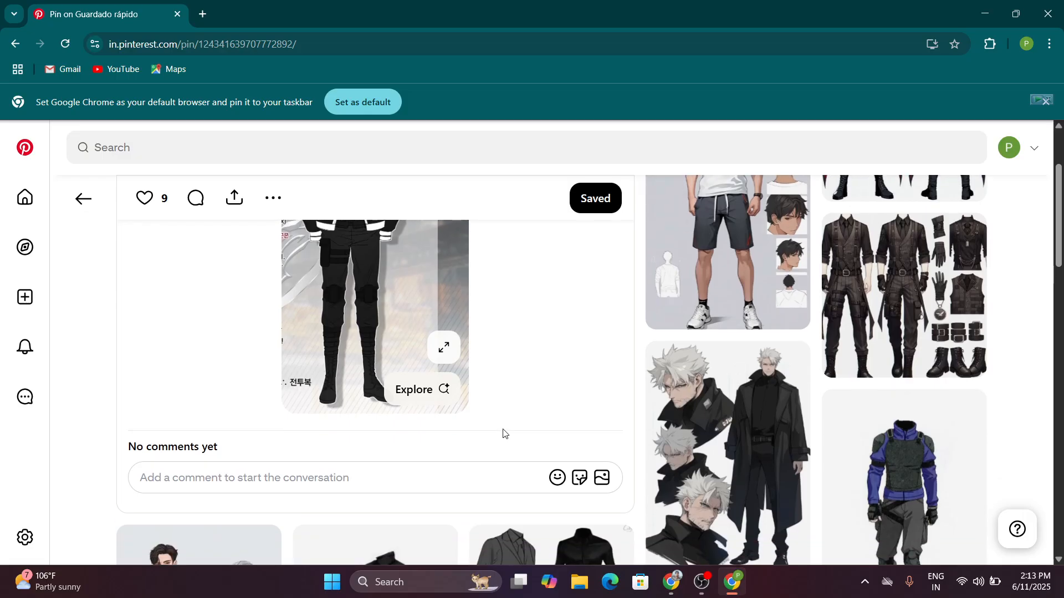
{"action": "scroll", "coordinate": [506, 432], "scroll_direction": "up", "scroll_amount": 1}
Copy the share link of the related pin showing the black vest outfit with gloves, belts and boots.
{"action": "mouse_move", "coordinate": [900, 371]}
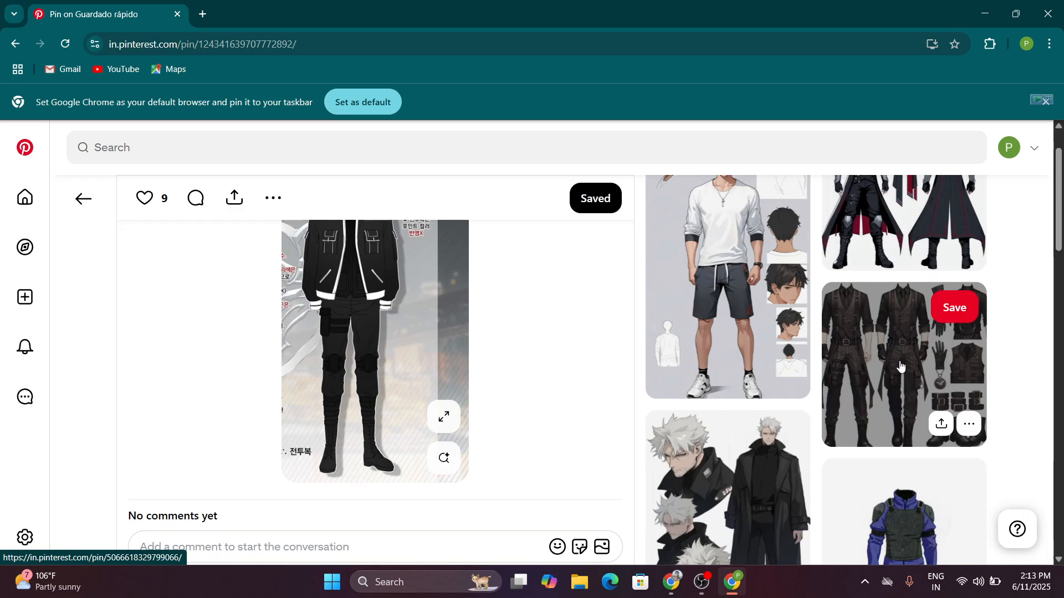
{"action": "left_click", "coordinate": [941, 424]}
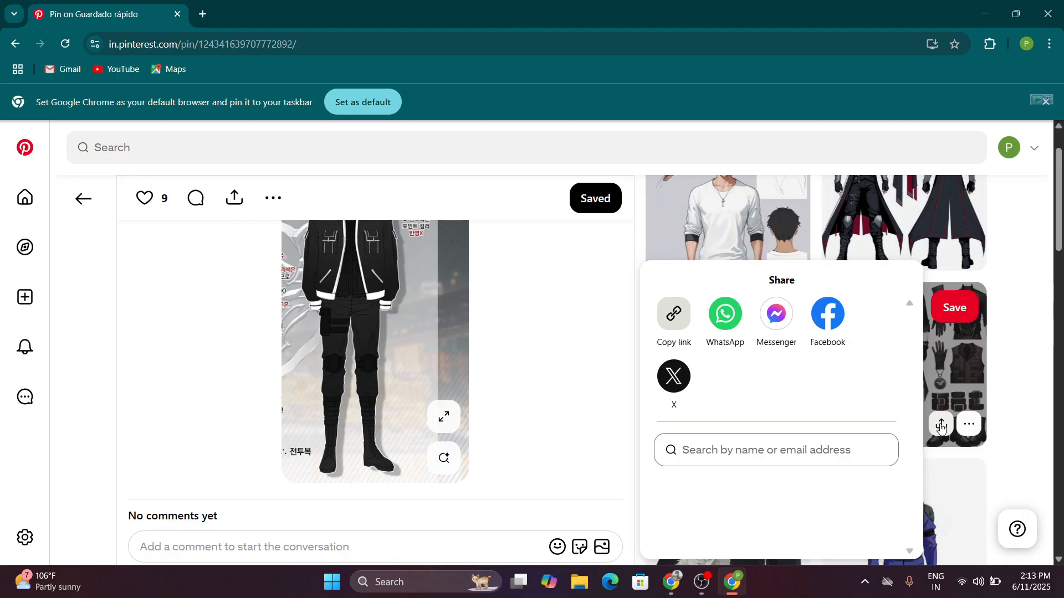
{"action": "scroll", "coordinate": [825, 400], "scroll_direction": "down", "scroll_amount": 2}
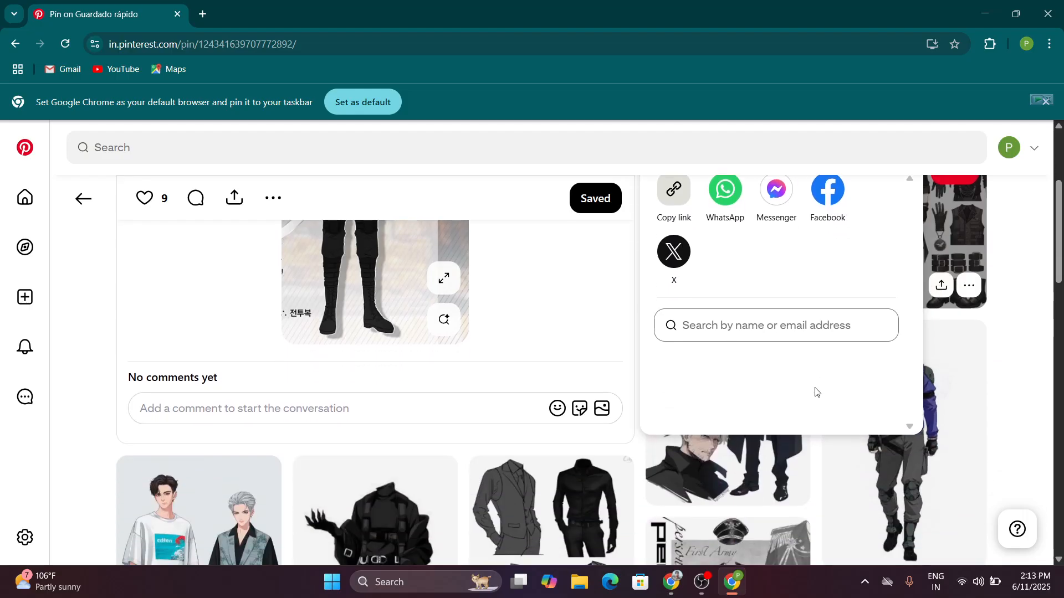
{"action": "scroll", "coordinate": [836, 389], "scroll_direction": "up", "scroll_amount": 2}
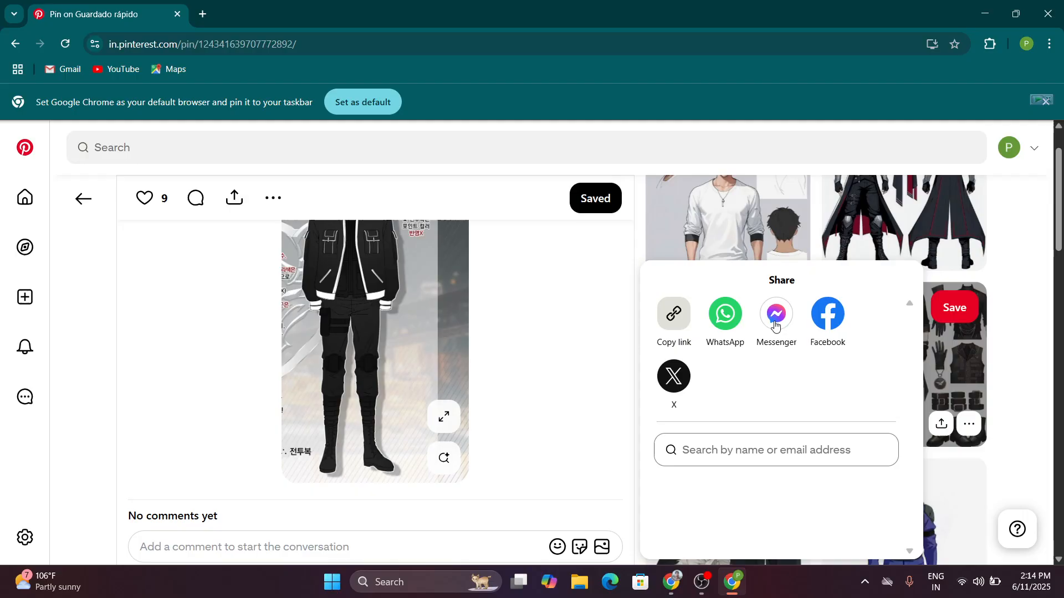
{"action": "left_click", "coordinate": [675, 317]}
Download the image of the related black vest outfit pin.
{"action": "left_click", "coordinate": [969, 426]}
{"action": "left_click", "coordinate": [969, 427]}
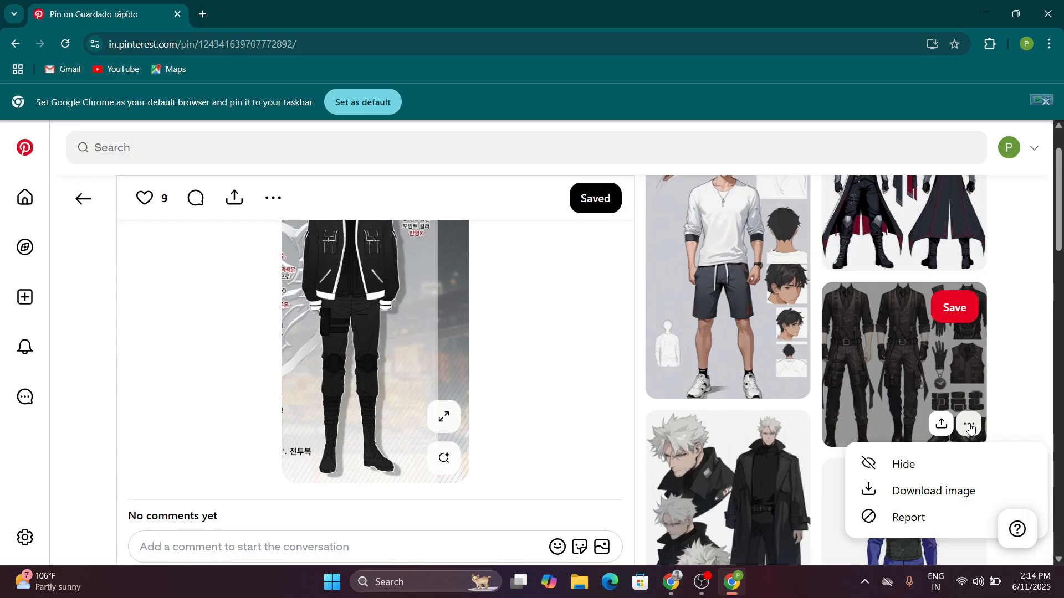
{"action": "left_click", "coordinate": [911, 496]}
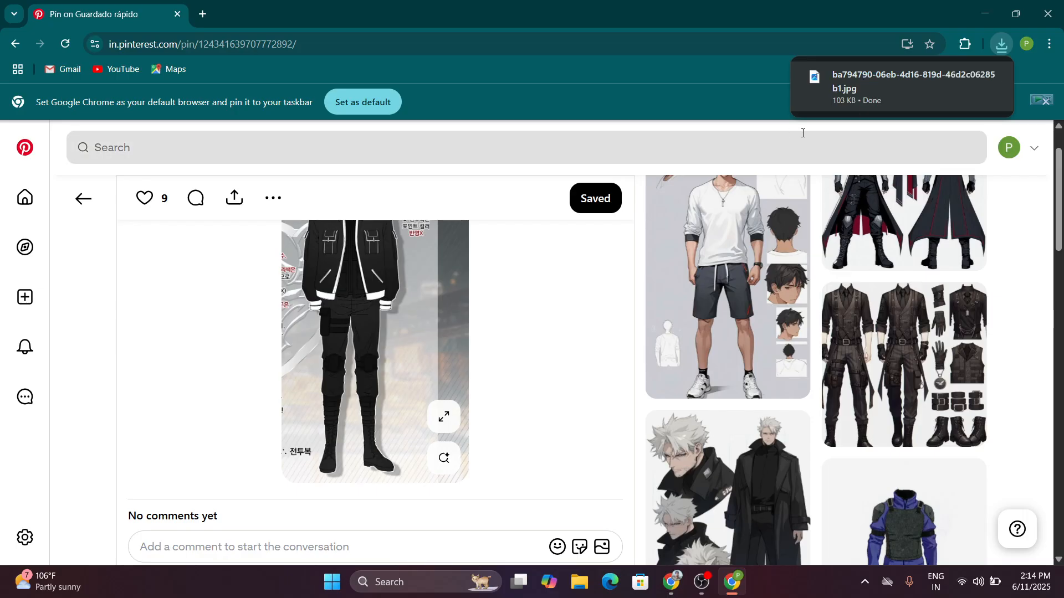
Open the downloaded outfit image, examine the vest, belt and glove details up close, and minimize the image viewer.
{"action": "left_click", "coordinate": [886, 85]}
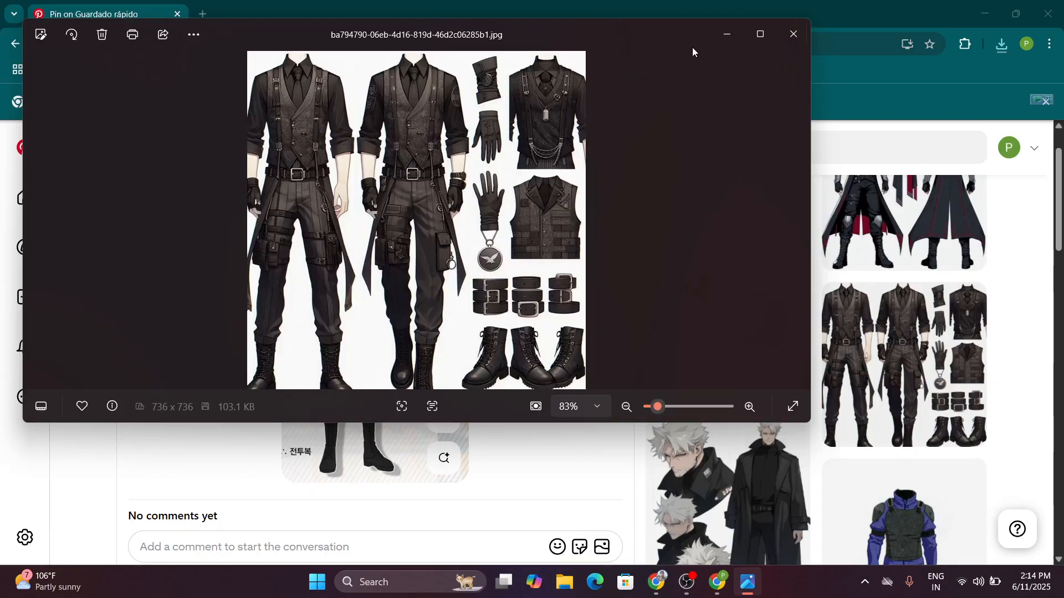
{"action": "scroll", "coordinate": [419, 141], "scroll_direction": "up", "scroll_amount": 1}
{"action": "scroll", "coordinate": [419, 143], "scroll_direction": "up", "scroll_amount": 6}
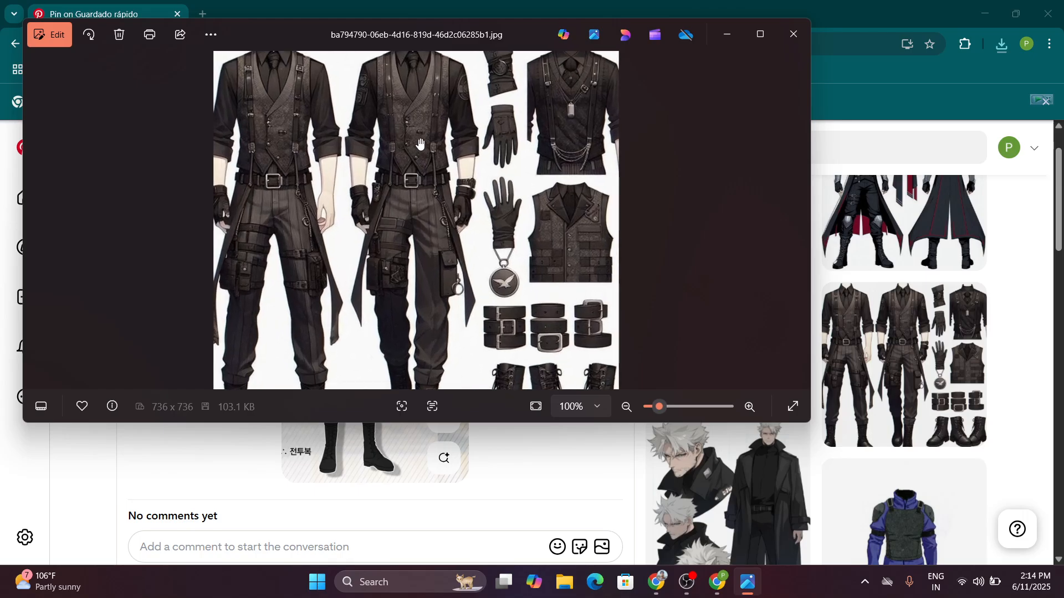
{"action": "scroll", "coordinate": [420, 144], "scroll_direction": "up", "scroll_amount": 1}
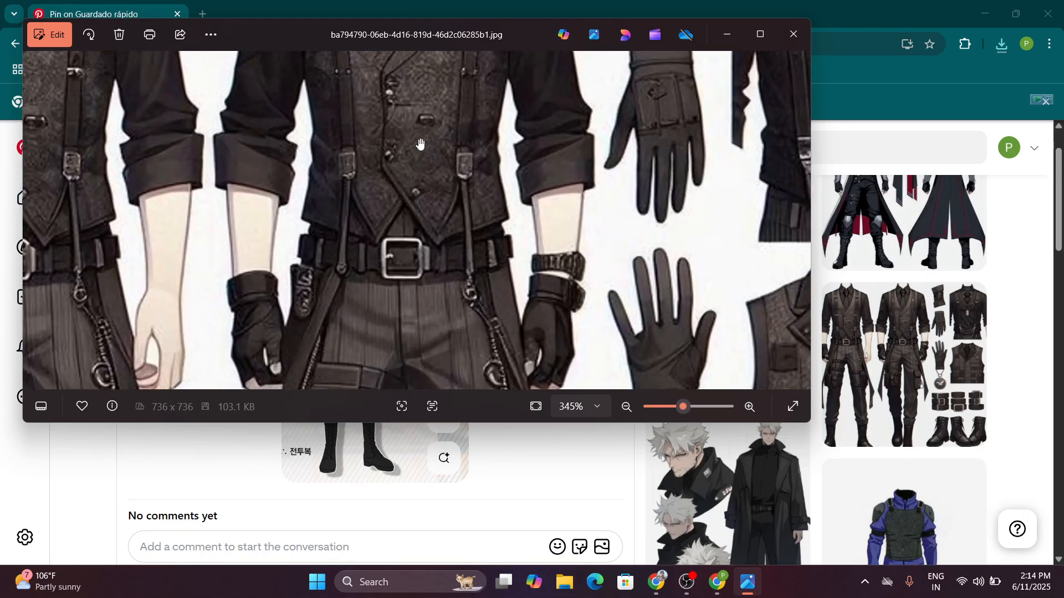
{"action": "scroll", "coordinate": [421, 144], "scroll_direction": "down", "scroll_amount": 5}
{"action": "scroll", "coordinate": [414, 82], "scroll_direction": "down", "scroll_amount": 1}
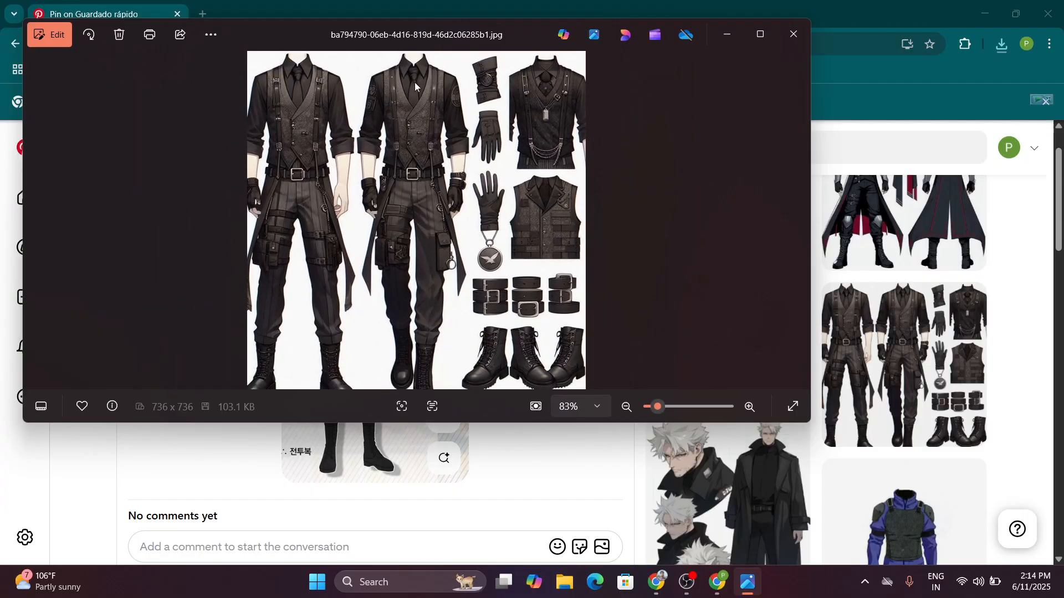
{"action": "scroll", "coordinate": [438, 94], "scroll_direction": "up", "scroll_amount": 6}
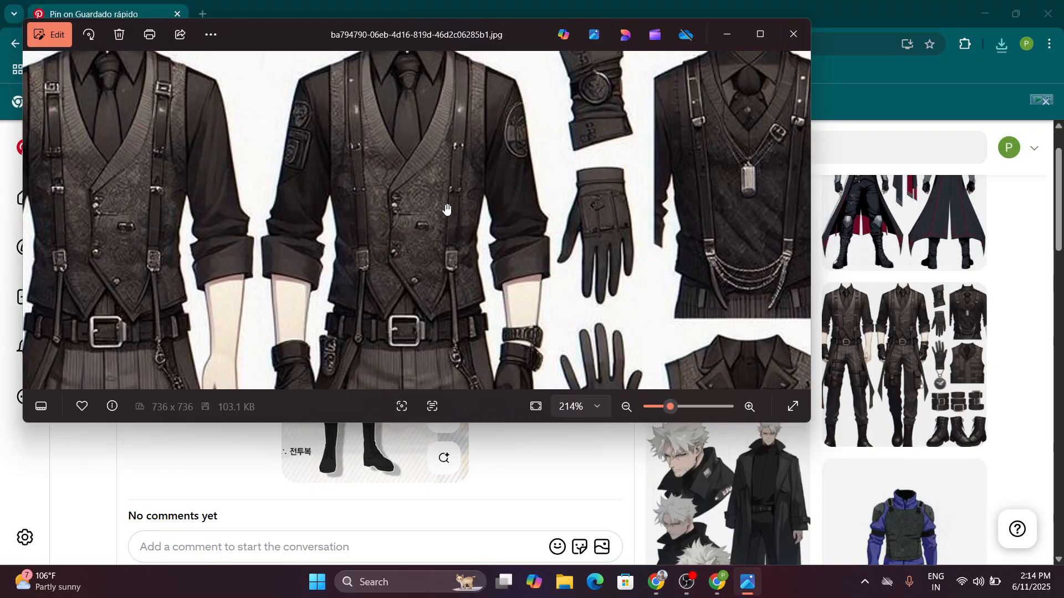
{"action": "scroll", "coordinate": [446, 211], "scroll_direction": "down", "scroll_amount": 3}
{"action": "scroll", "coordinate": [425, 143], "scroll_direction": "up", "scroll_amount": 1}
{"action": "scroll", "coordinate": [425, 143], "scroll_direction": "up", "scroll_amount": 3}
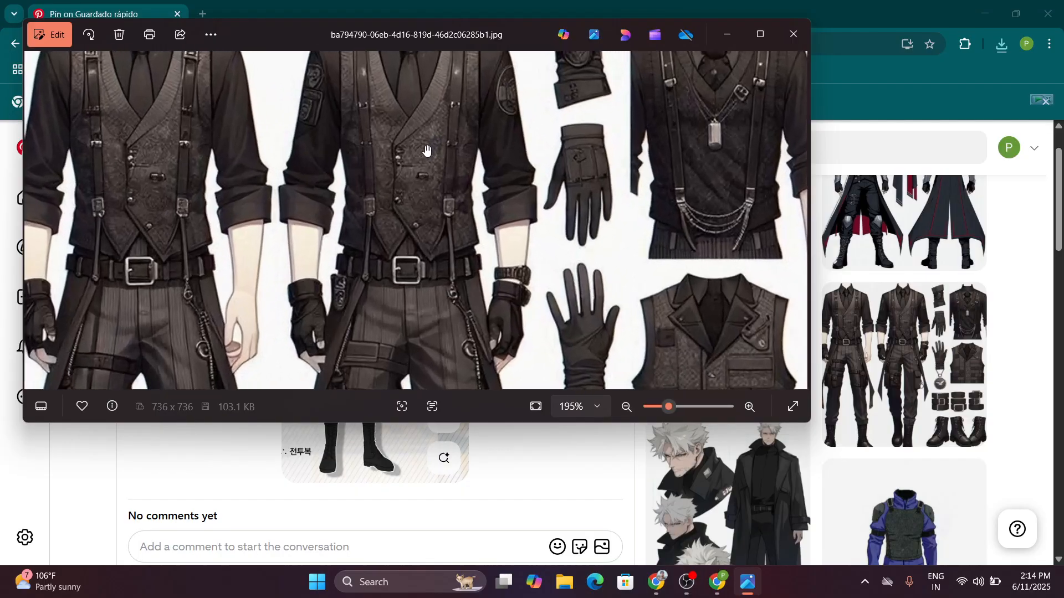
{"action": "scroll", "coordinate": [547, 201], "scroll_direction": "up", "scroll_amount": 1}
{"action": "scroll", "coordinate": [547, 201], "scroll_direction": "down", "scroll_amount": 3}
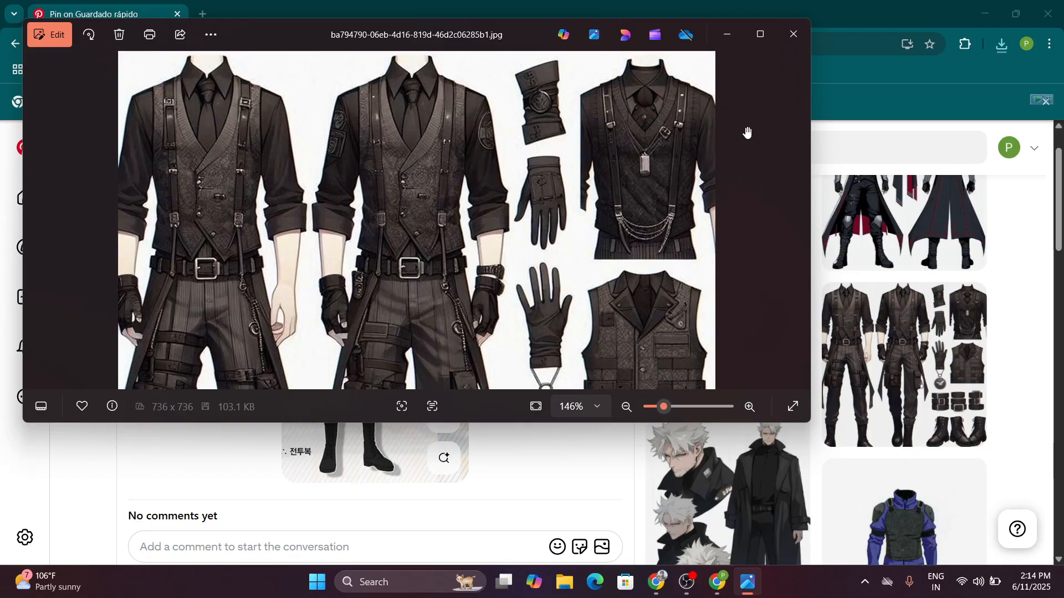
{"action": "left_click", "coordinate": [725, 35]}
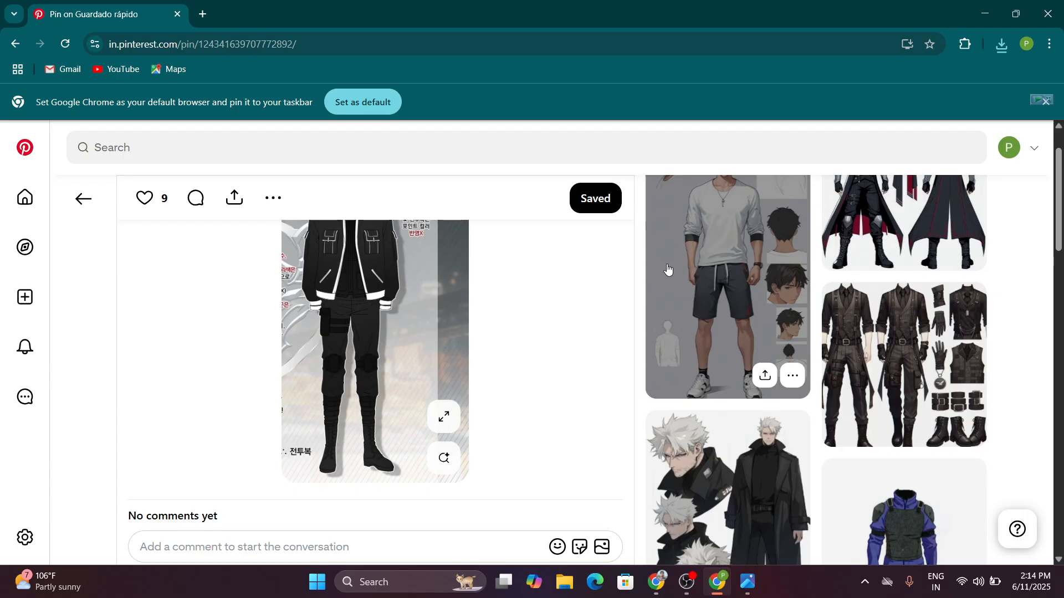
Minimize the browser and launch Adobe Animate 2023.
{"action": "left_click", "coordinate": [990, 16]}
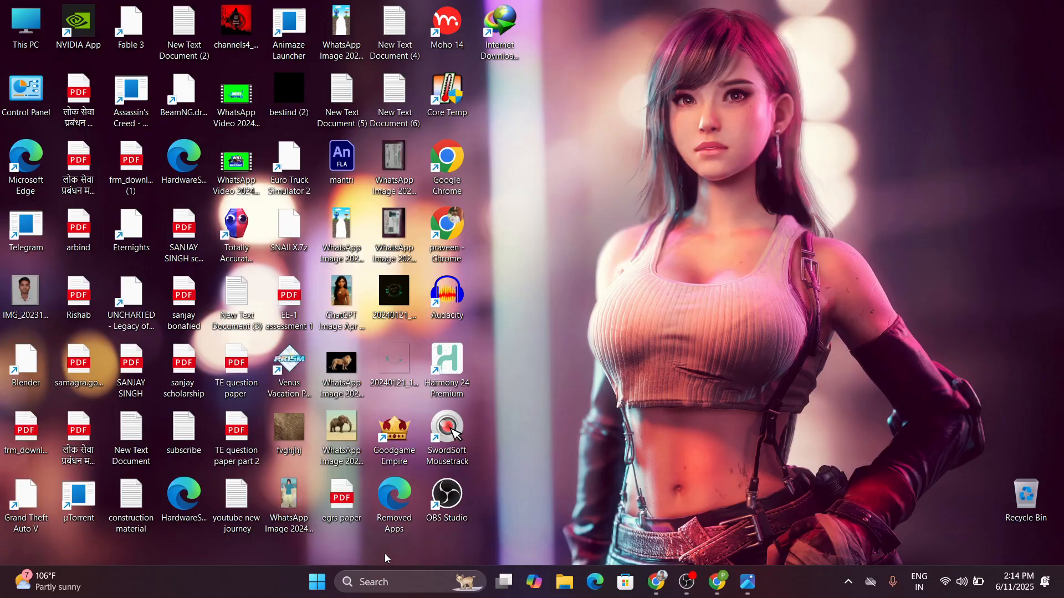
{"action": "left_click", "coordinate": [317, 582]}
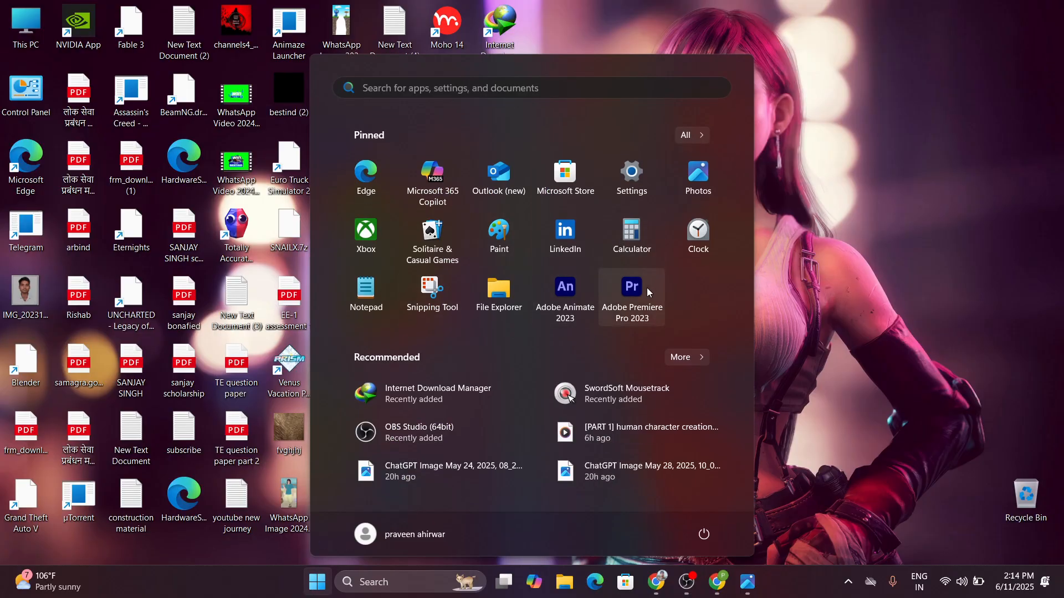
{"action": "left_click", "coordinate": [571, 285]}
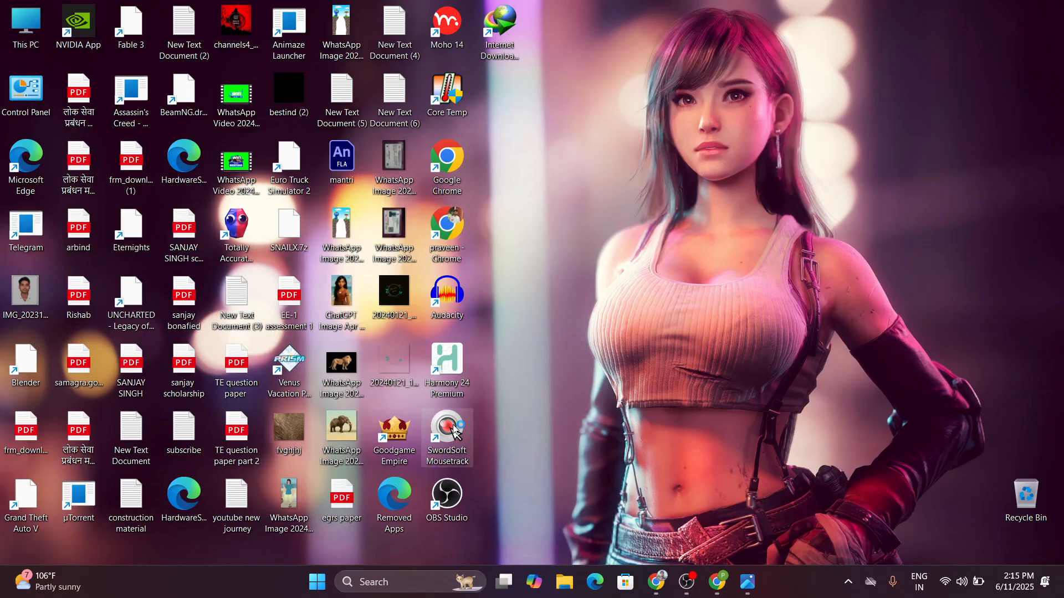
Start SwordSoft Mousetrack from the desktop and close its settings window.
{"action": "double_click", "coordinate": [453, 430]}
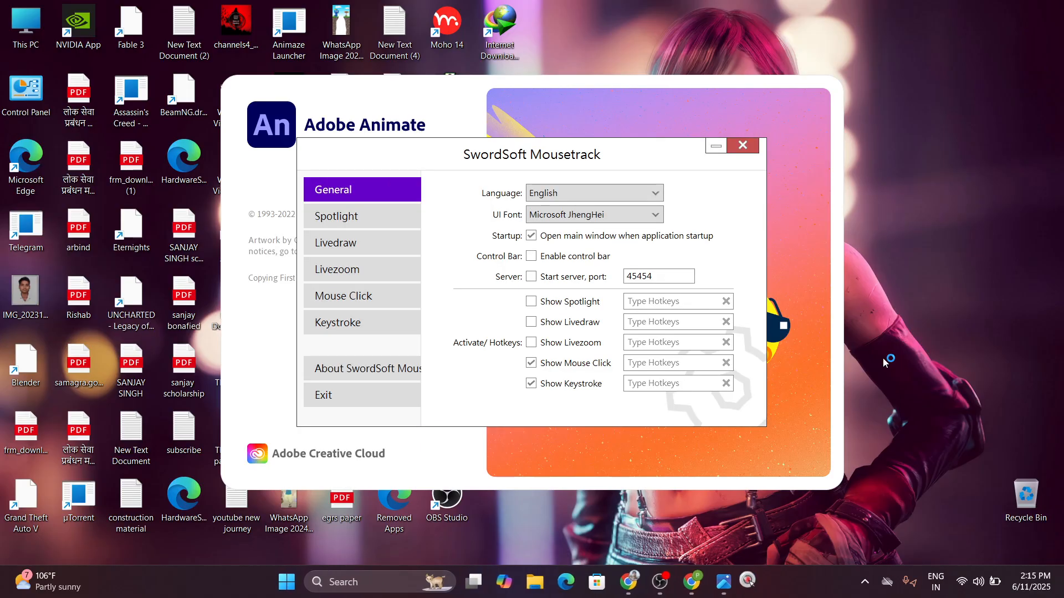
{"action": "left_click", "coordinate": [743, 146]}
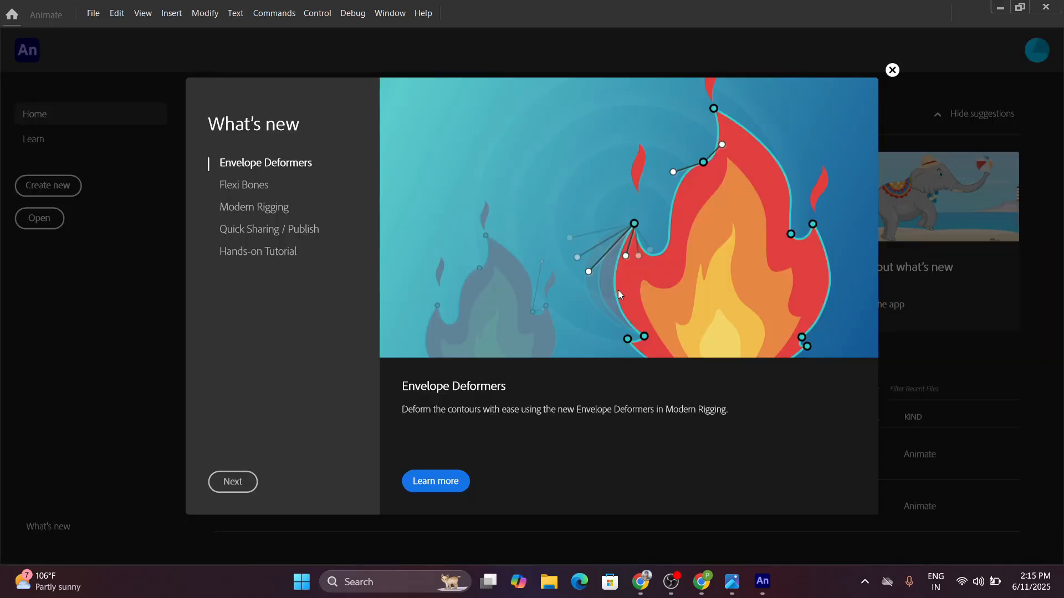
Dismiss the What's new window and open the recent document male human body.fla.
{"action": "left_click", "coordinate": [892, 69]}
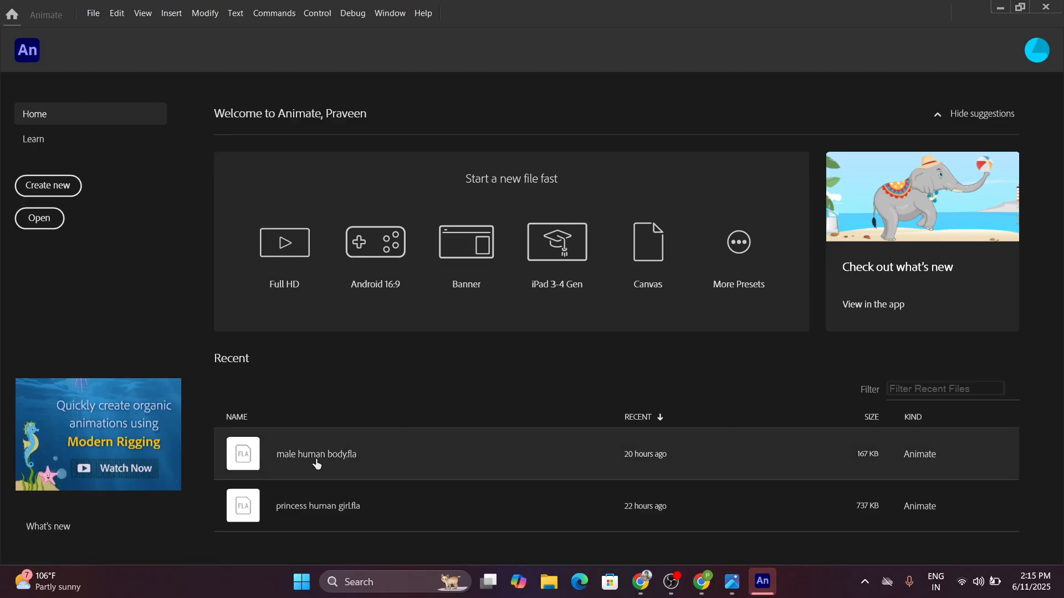
{"action": "left_click", "coordinate": [285, 451]}
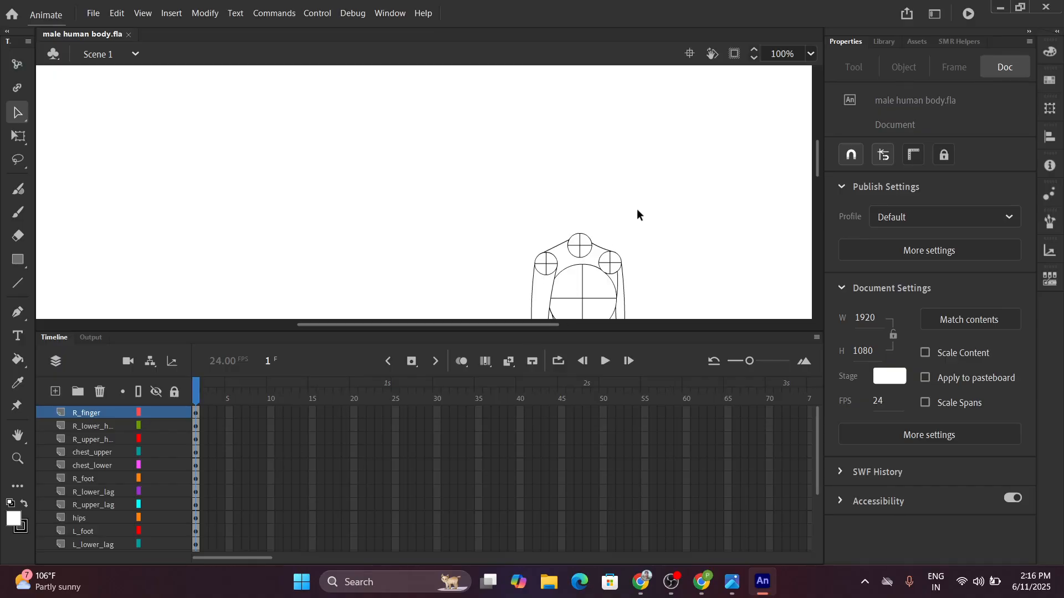
Examine the male body construction figure on the stage from the shoulders down to the legs.
{"action": "scroll", "coordinate": [636, 214], "scroll_direction": "down", "scroll_amount": 5}
{"action": "scroll", "coordinate": [677, 218], "scroll_direction": "up", "scroll_amount": 3}
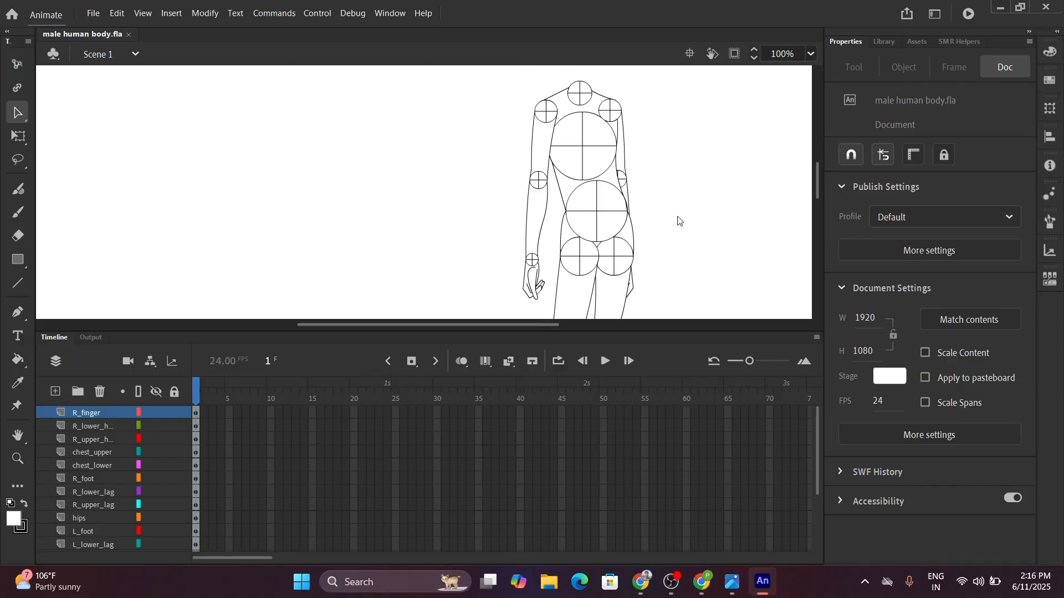
{"action": "scroll", "coordinate": [672, 218], "scroll_direction": "up", "scroll_amount": 2}
{"action": "scroll", "coordinate": [667, 204], "scroll_direction": "down", "scroll_amount": 4}
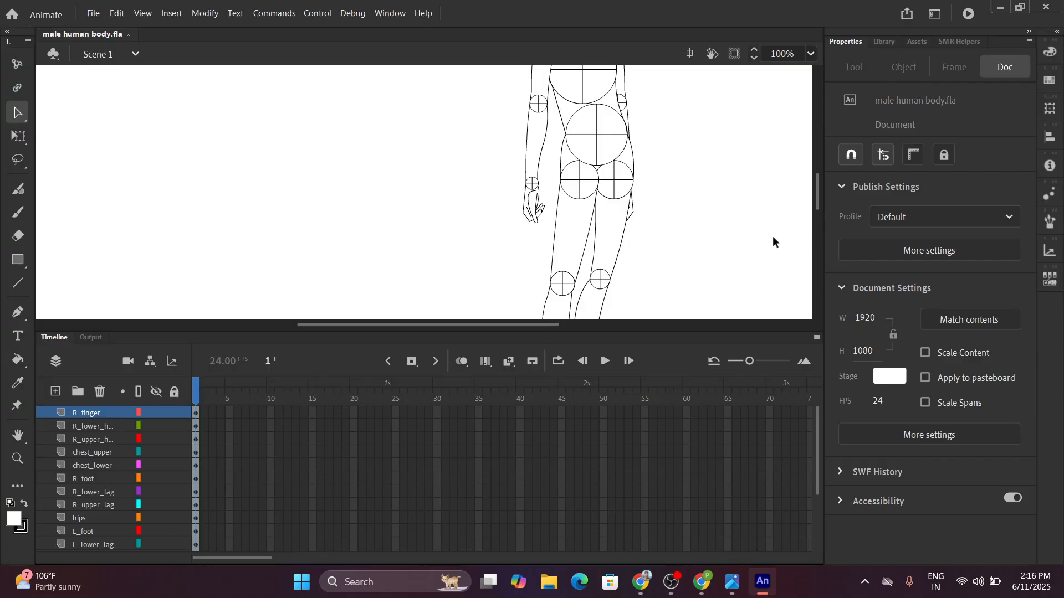
{"action": "mouse_move", "coordinate": [816, 199]}
{"action": "left_mouse_down"}
{"action": "mouse_move", "coordinate": [820, 177]}
{"action": "mouse_move", "coordinate": [823, 209]}
{"action": "left_mouse_up"}
{"action": "left_click_drag", "start_coordinate": [823, 218], "coordinate": [824, 181]}
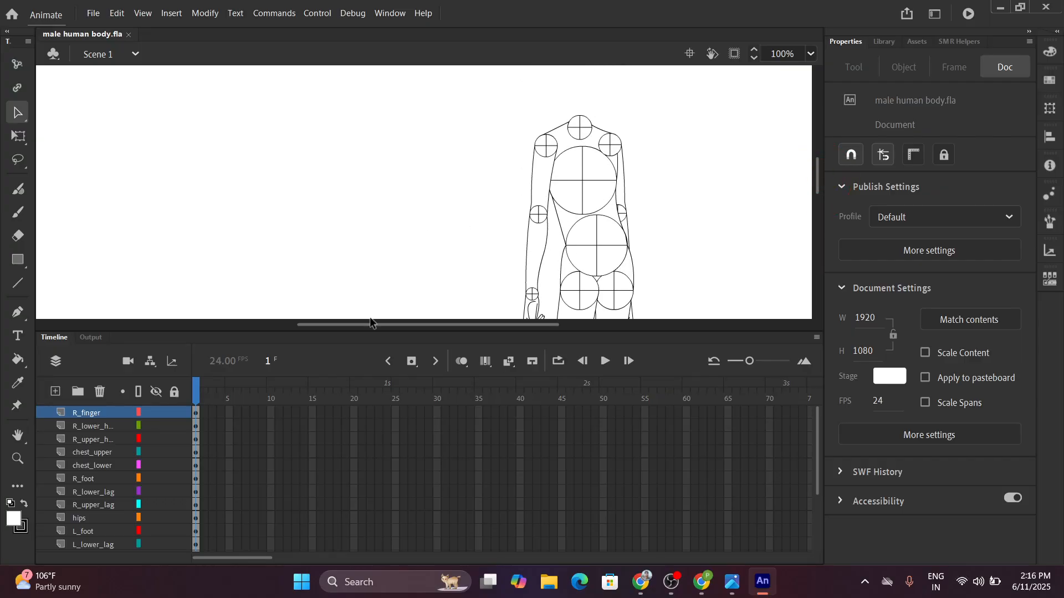
{"action": "left_click_drag", "start_coordinate": [371, 323], "coordinate": [331, 325]}
{"action": "scroll", "coordinate": [420, 216], "scroll_direction": "down", "scroll_amount": 3}
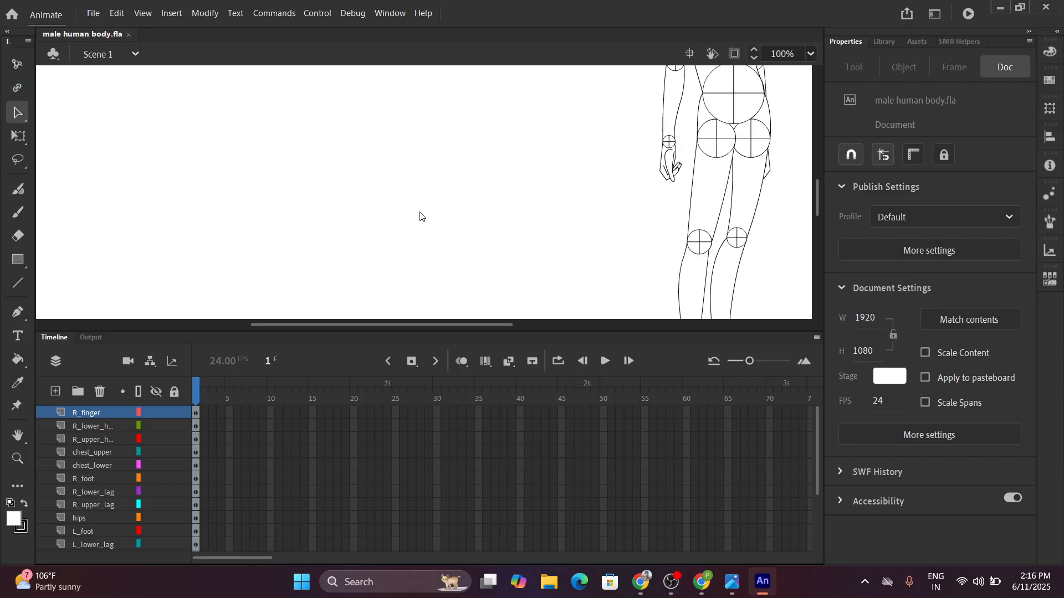
{"action": "scroll", "coordinate": [535, 198], "scroll_direction": "up", "scroll_amount": 3}
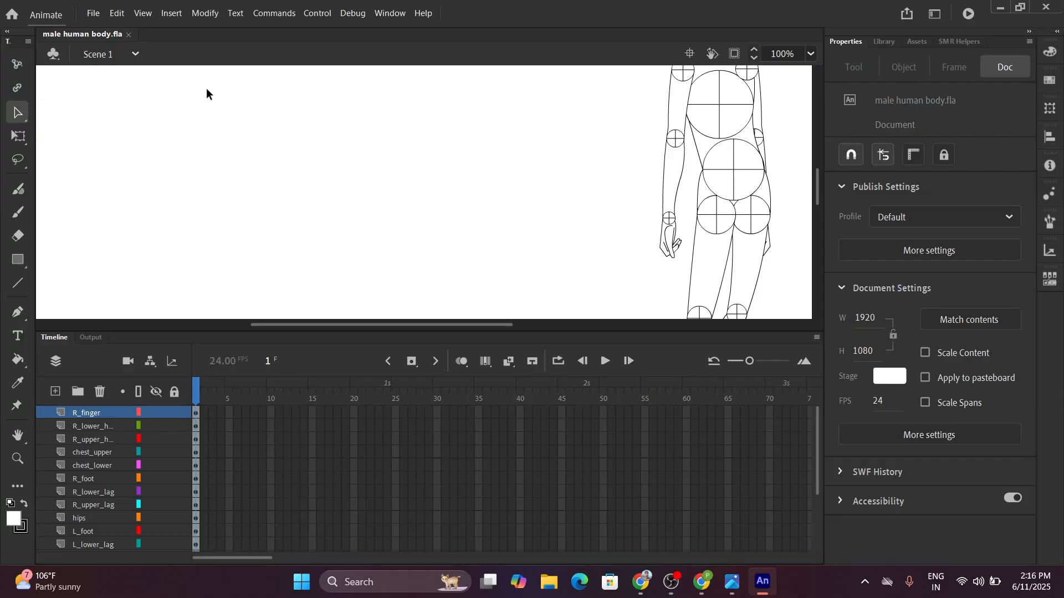
Add two new layers directly above the bg layer and select the lower of the two.
{"action": "left_click", "coordinate": [89, 15]}
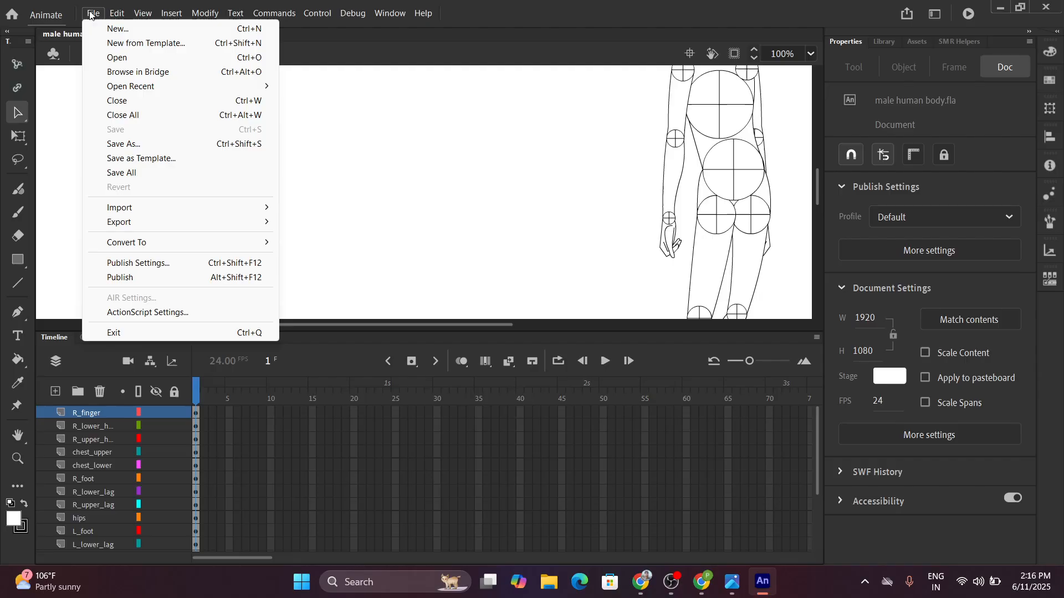
{"action": "mouse_move", "coordinate": [135, 215]}
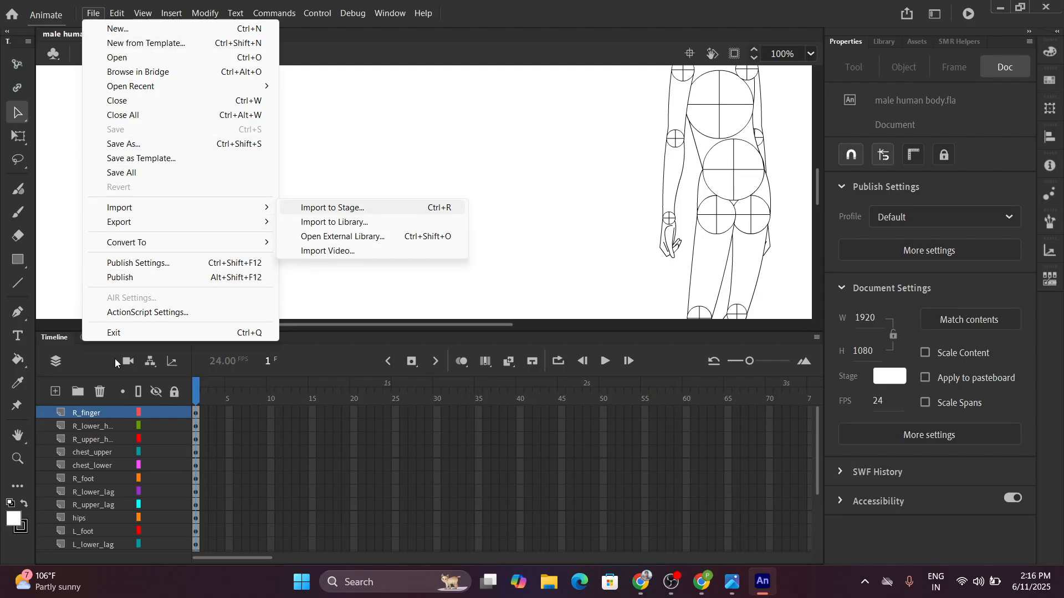
{"action": "left_click", "coordinate": [96, 542]}
{"action": "left_click", "coordinate": [95, 542]}
{"action": "scroll", "coordinate": [100, 542], "scroll_direction": "down", "scroll_amount": 2}
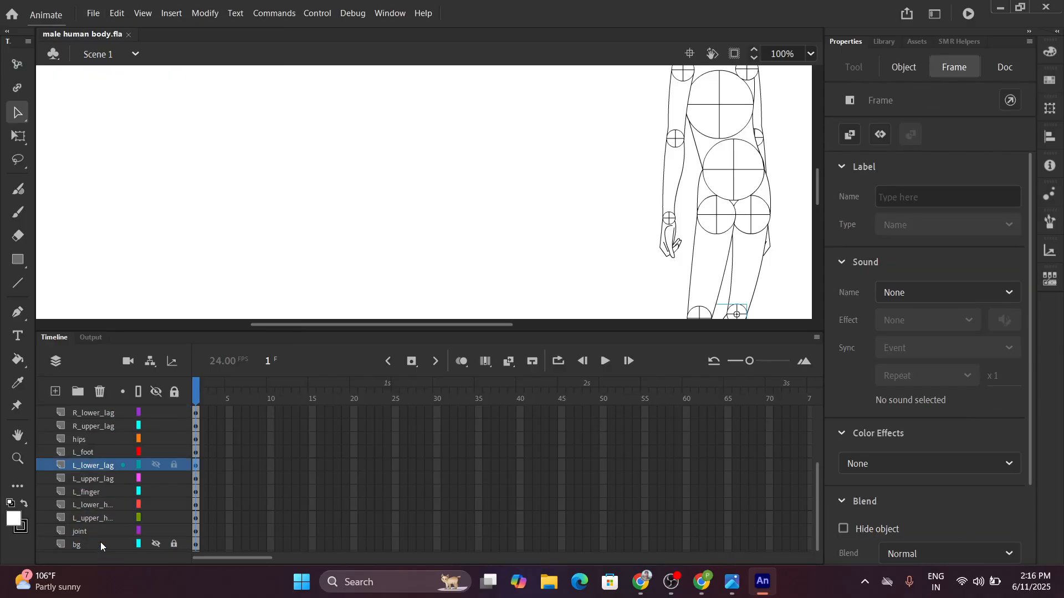
{"action": "left_click", "coordinate": [88, 544]}
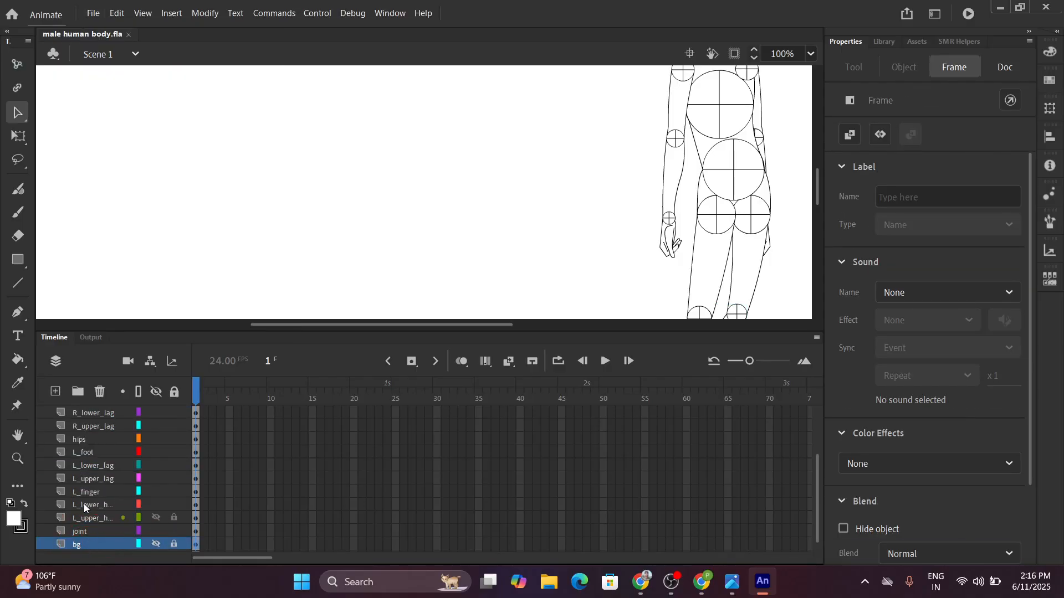
{"action": "left_click", "coordinate": [54, 391]}
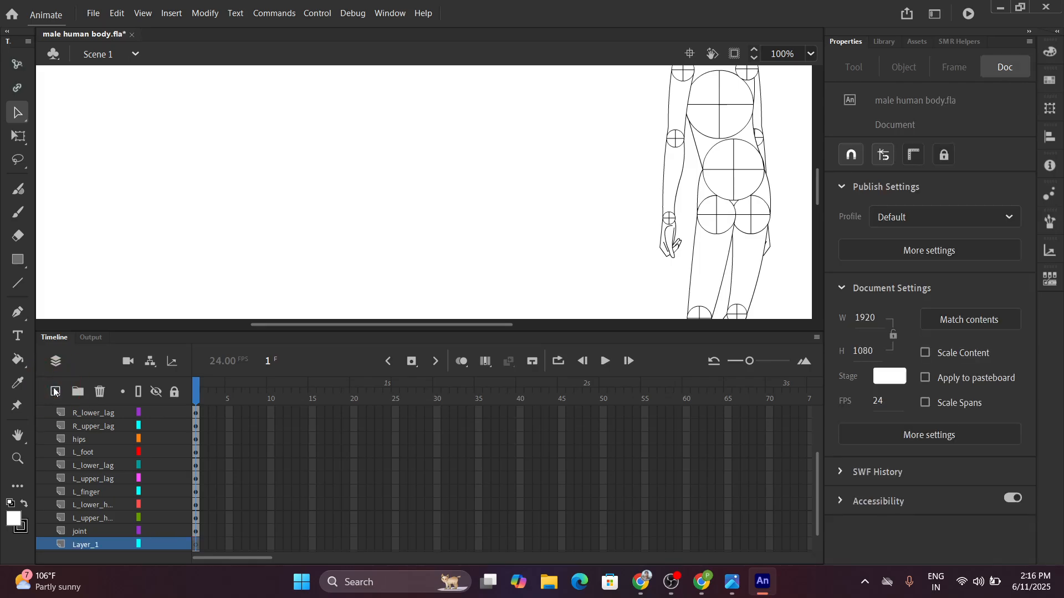
{"action": "left_click", "coordinate": [54, 391]}
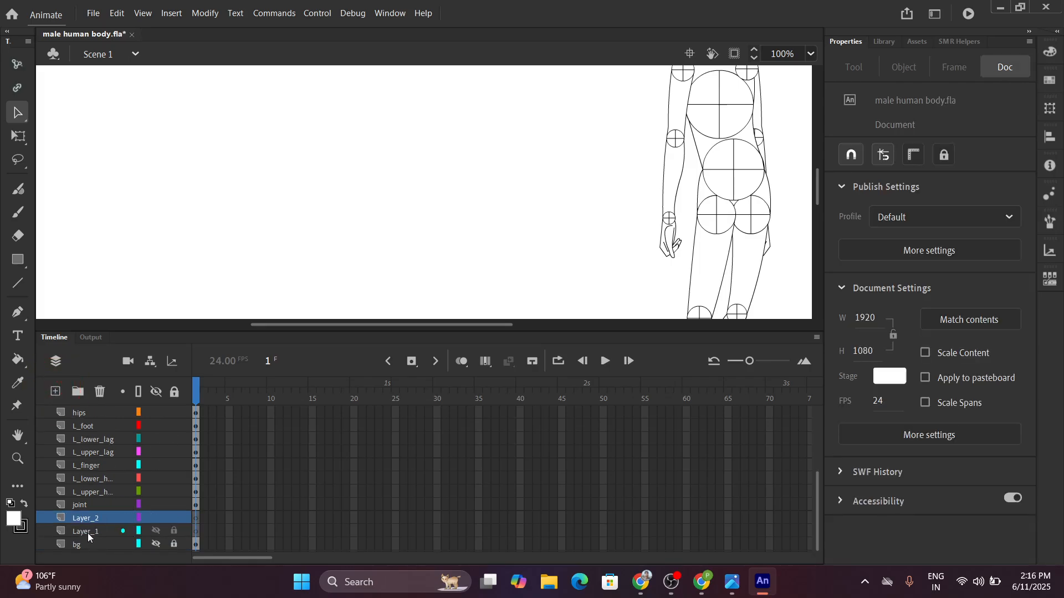
{"action": "left_click", "coordinate": [87, 533]}
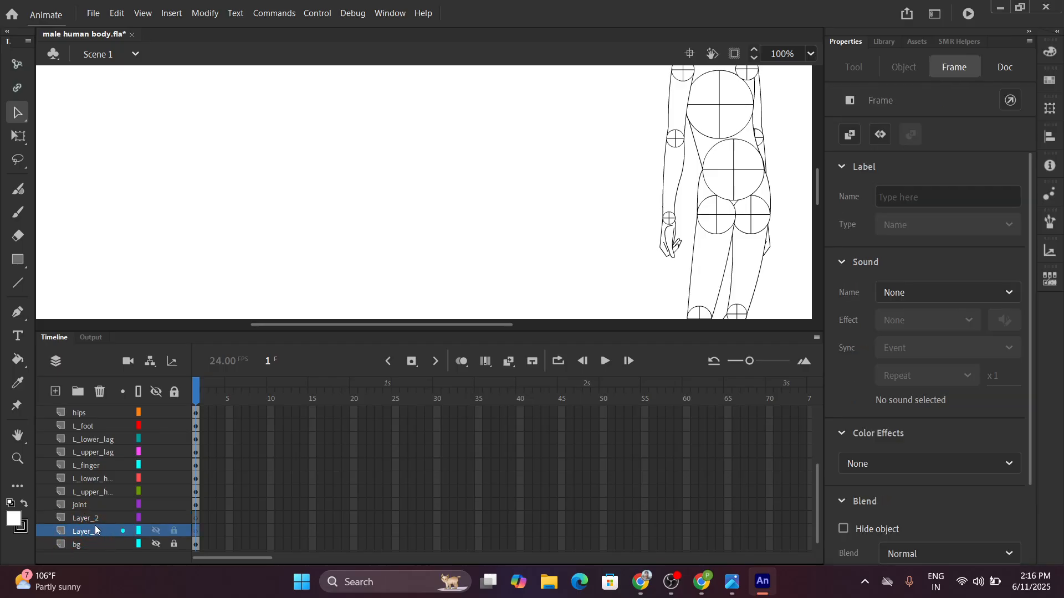
Switch to File Explorer and open the Downloads folder to look for the reference images.
{"action": "left_click", "coordinate": [87, 13]}
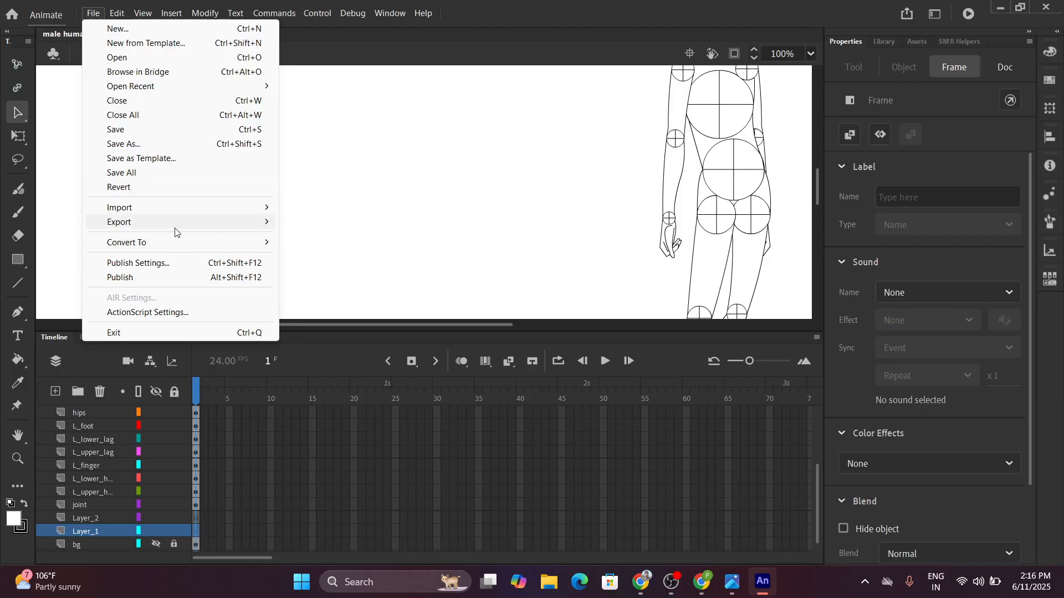
{"action": "left_click", "coordinate": [554, 587]}
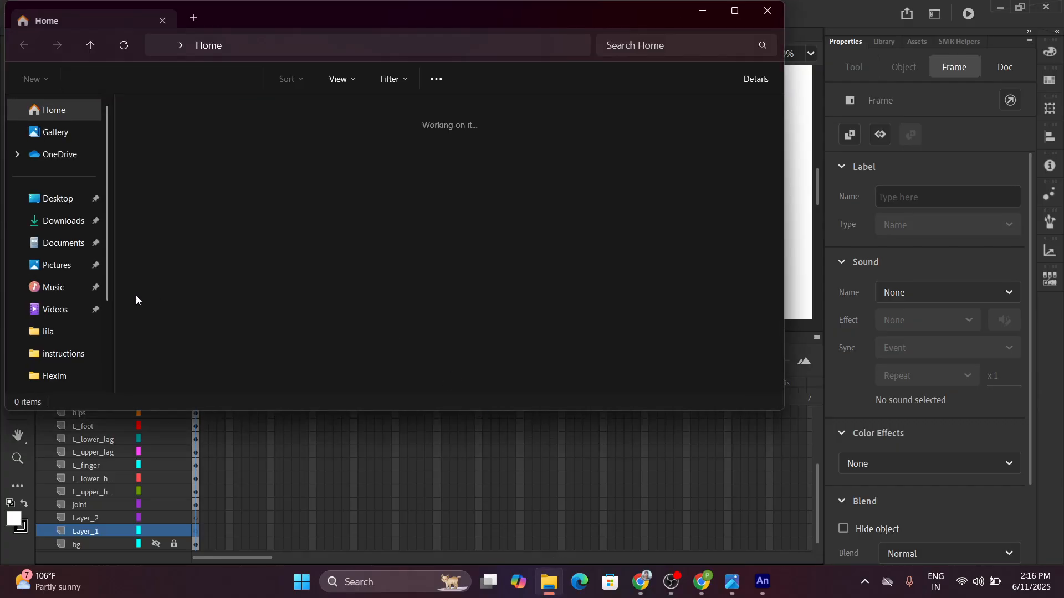
{"action": "left_click", "coordinate": [67, 243]}
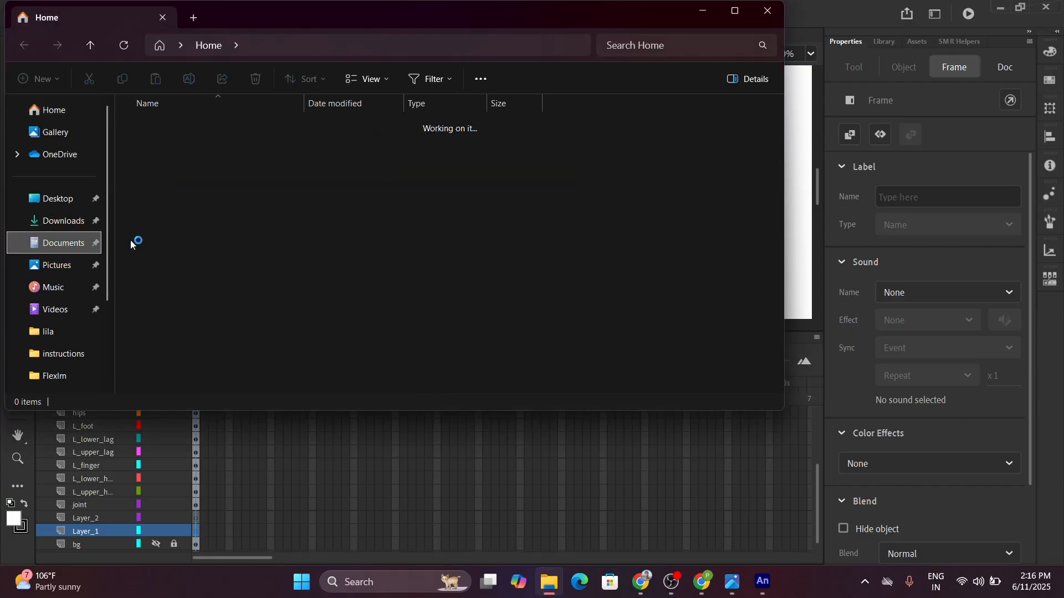
{"action": "scroll", "coordinate": [208, 280], "scroll_direction": "down", "scroll_amount": 2}
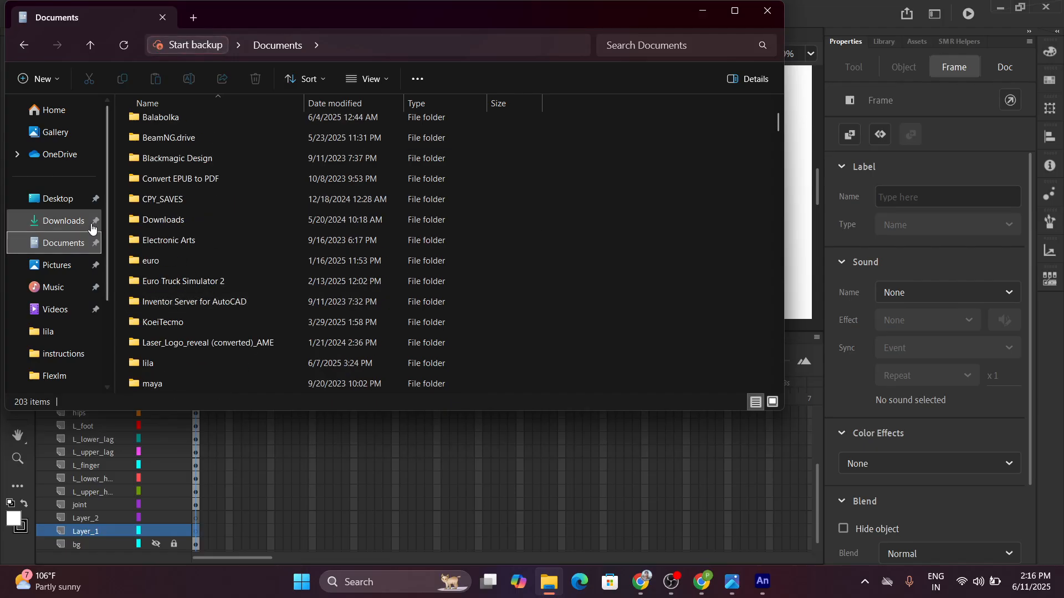
{"action": "left_click", "coordinate": [64, 222]}
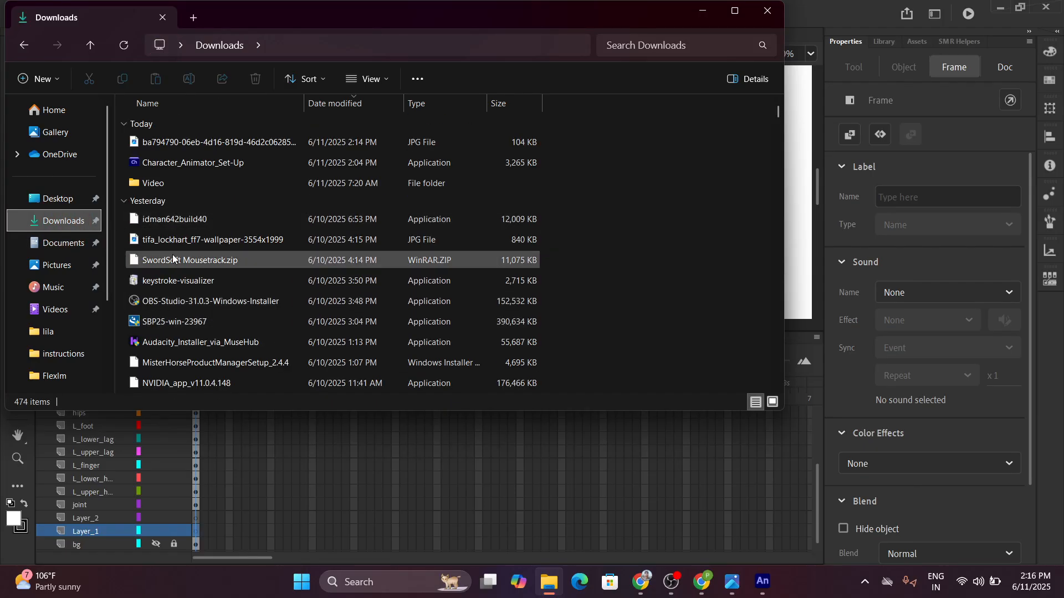
Preview the tifa_lockhart_ff7-wallpaper-3554x1999 image from Downloads and close the preview.
{"action": "left_click", "coordinate": [186, 241]}
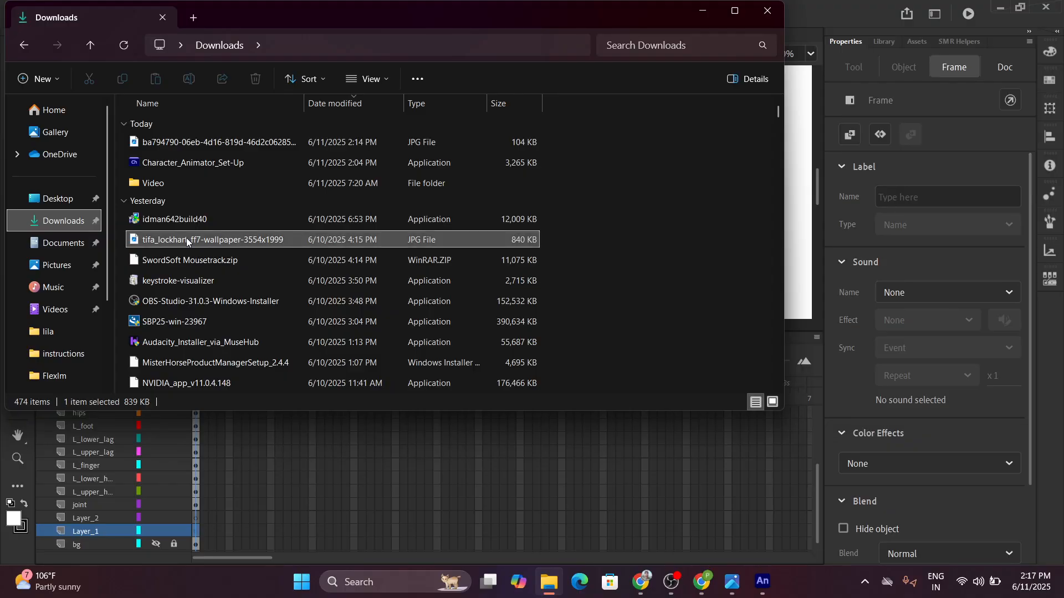
{"action": "double_click", "coordinate": [187, 241]}
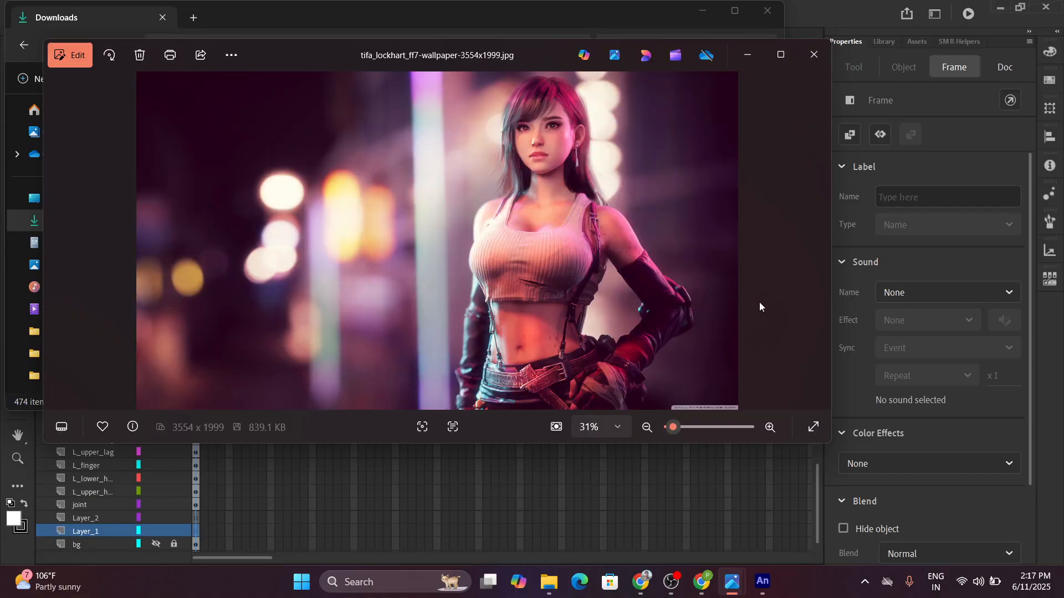
{"action": "left_click", "coordinate": [814, 54]}
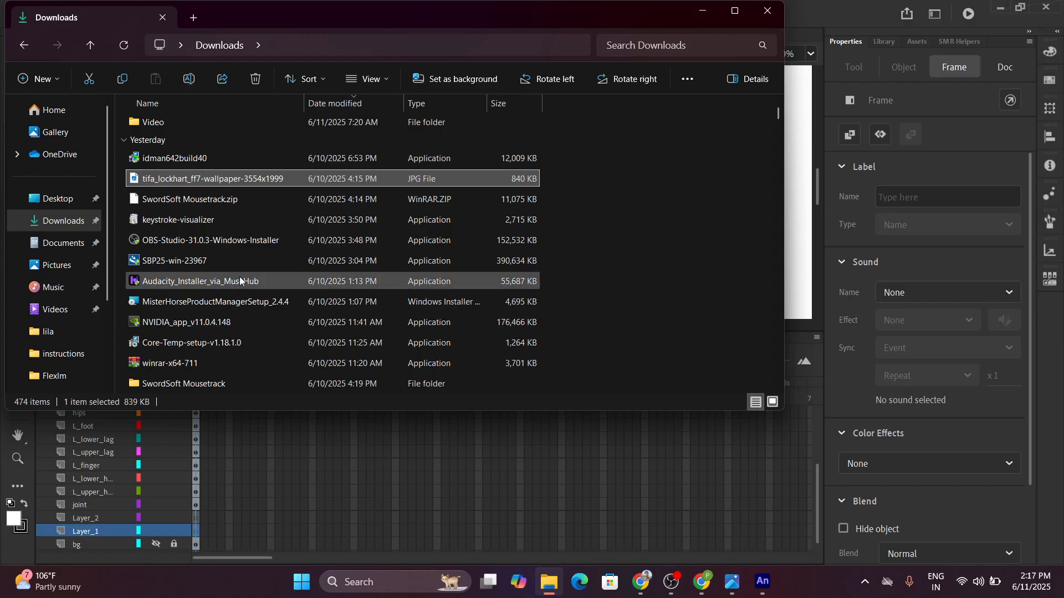
Open ChatGPT Image Jun 6, 2025, 11_01_47 PM and browse the neighbouring images to find the dark-haired male head.
{"action": "scroll", "coordinate": [238, 284], "scroll_direction": "down", "scroll_amount": 3}
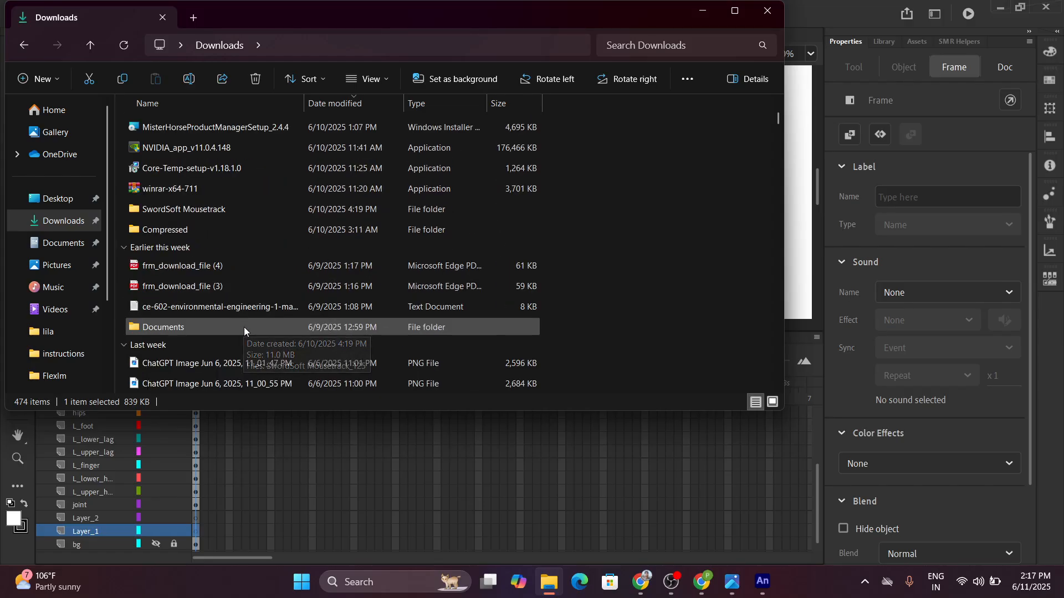
{"action": "double_click", "coordinate": [229, 365]}
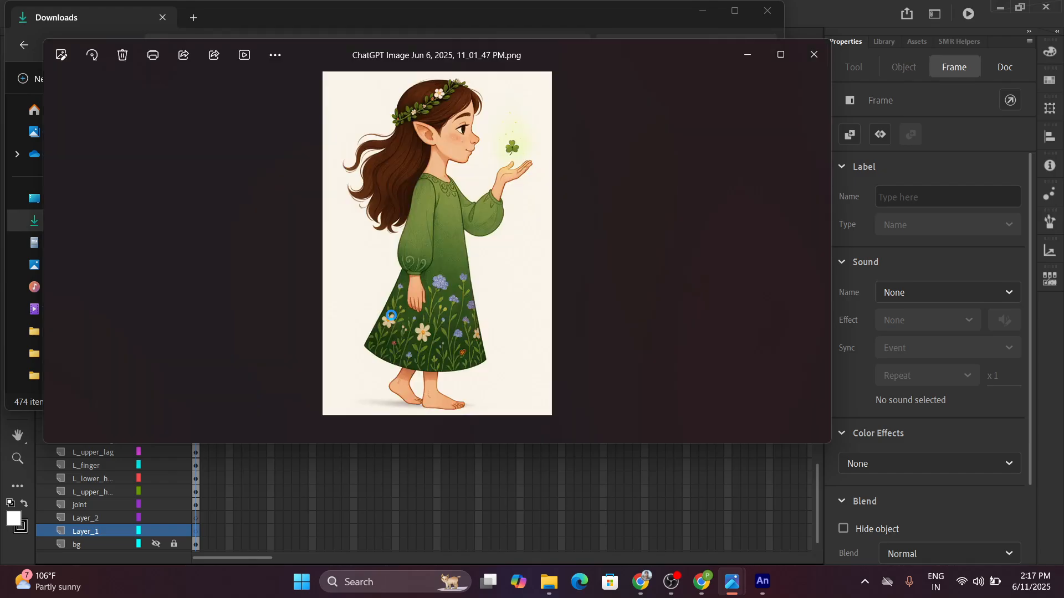
{"action": "left_click", "coordinate": [818, 240]}
{"action": "left_click", "coordinate": [818, 241]}
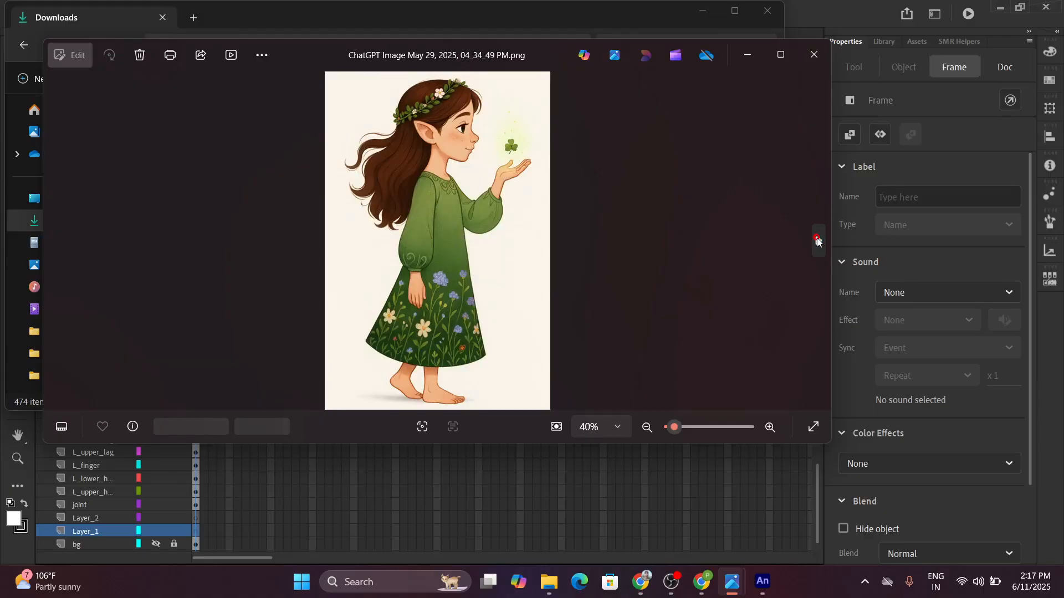
{"action": "left_click", "coordinate": [818, 241]}
{"action": "left_click", "coordinate": [818, 240]}
{"action": "left_click", "coordinate": [818, 240]}
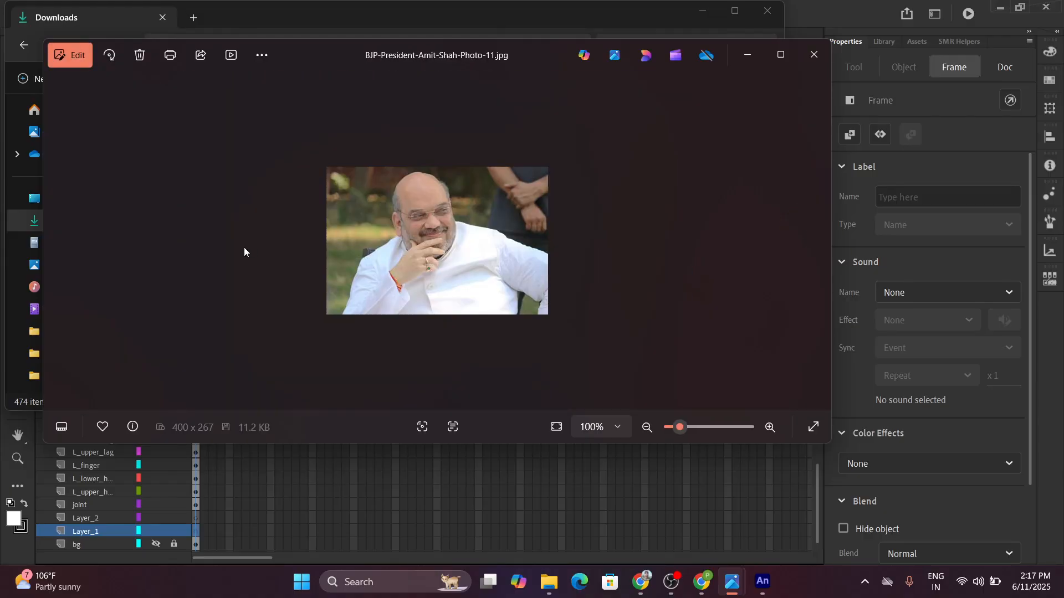
{"action": "left_click", "coordinate": [54, 233]}
{"action": "left_click", "coordinate": [54, 233]}
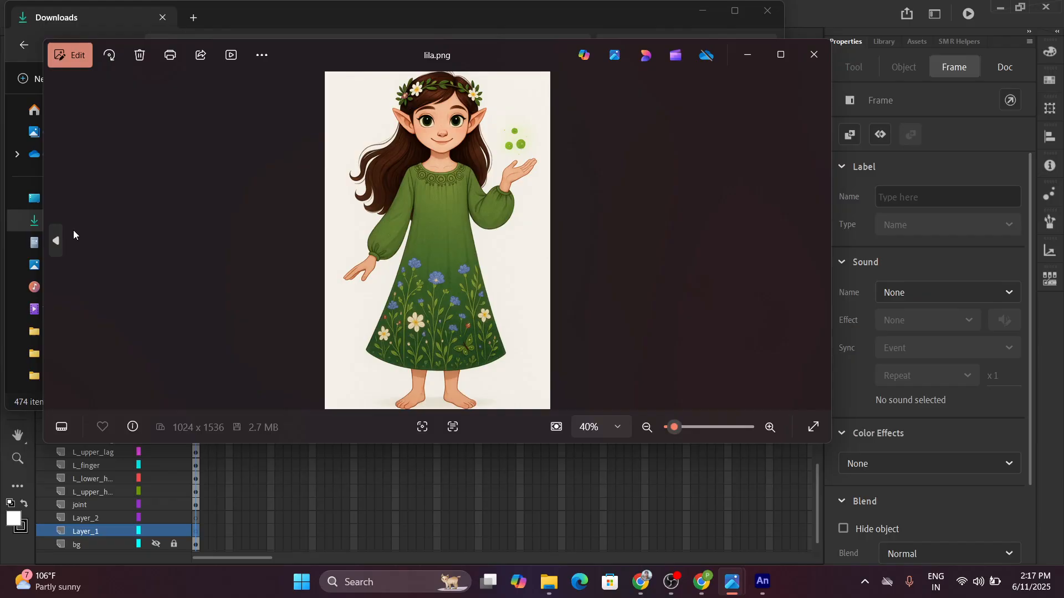
{"action": "left_click", "coordinate": [817, 239]}
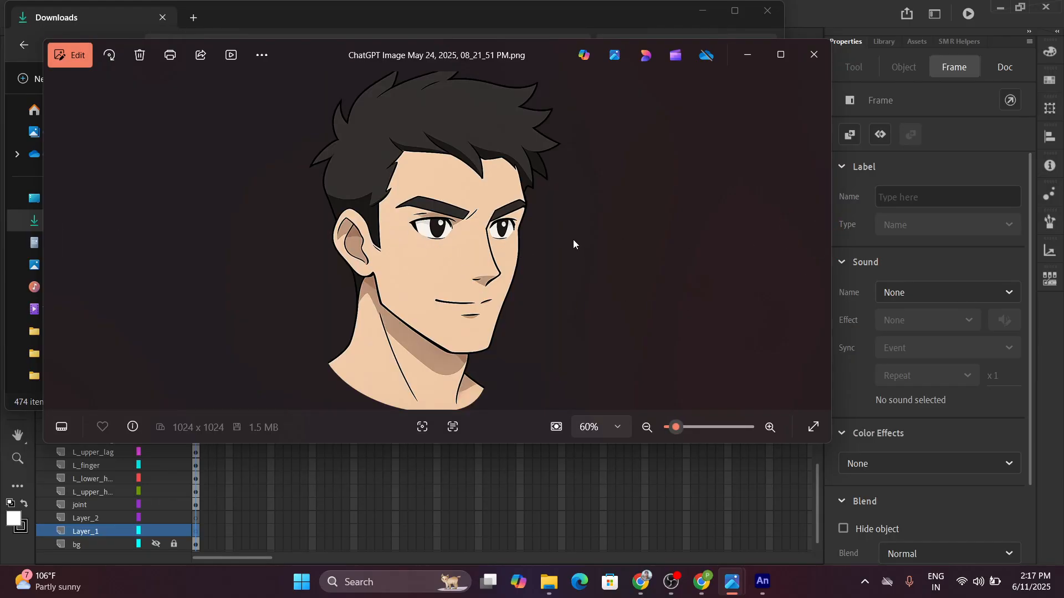
Move the male head preview aside, then check ChatGPT Image Jun 6, 2025, 11_00_50 PM from Downloads and close it.
{"action": "left_click_drag", "start_coordinate": [420, 50], "coordinate": [726, 62]}
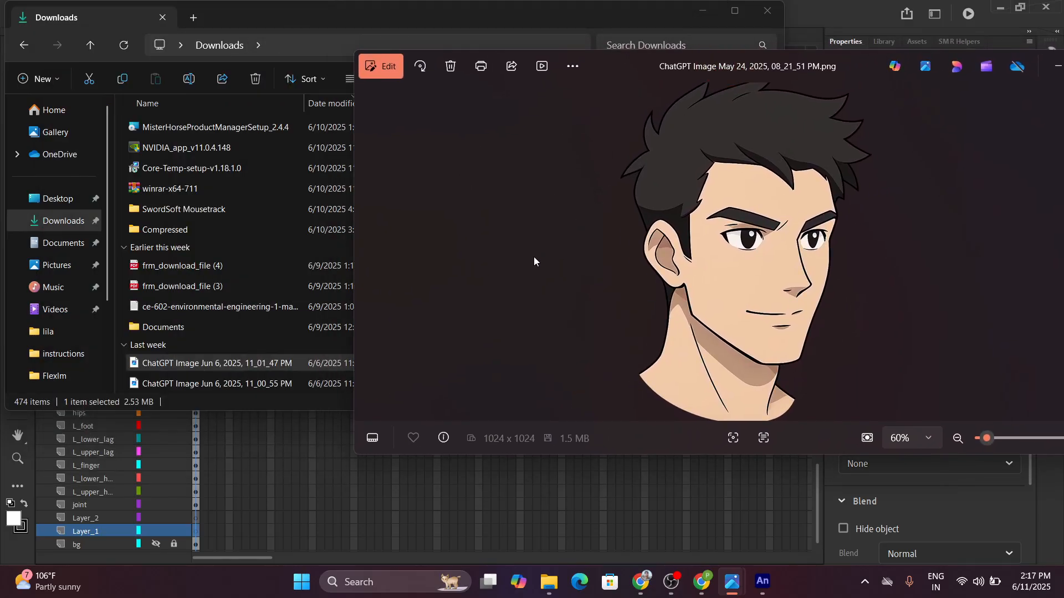
{"action": "scroll", "coordinate": [294, 292], "scroll_direction": "down", "scroll_amount": 2}
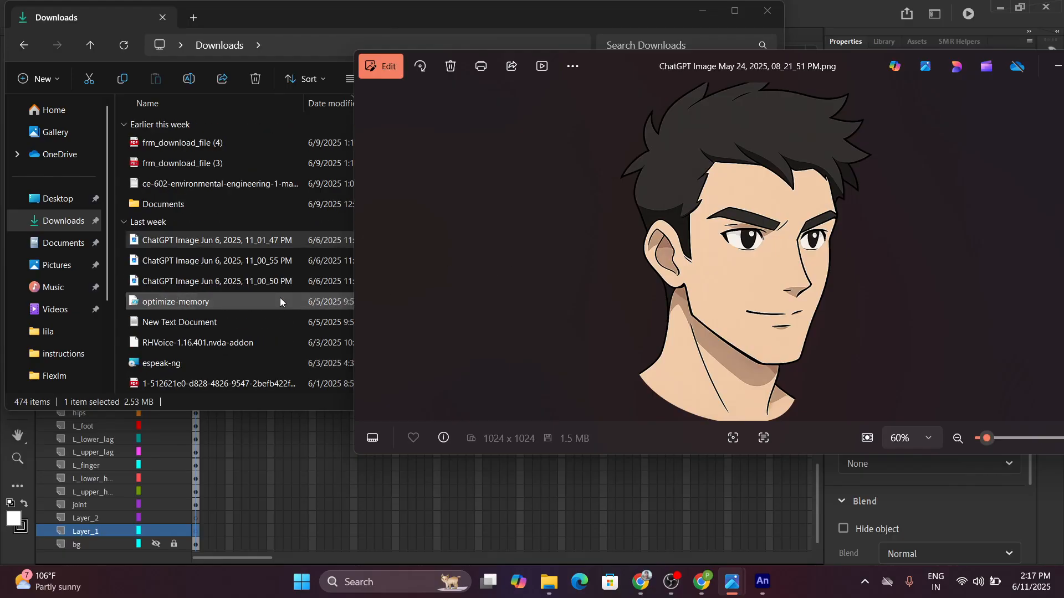
{"action": "left_click", "coordinate": [217, 281]}
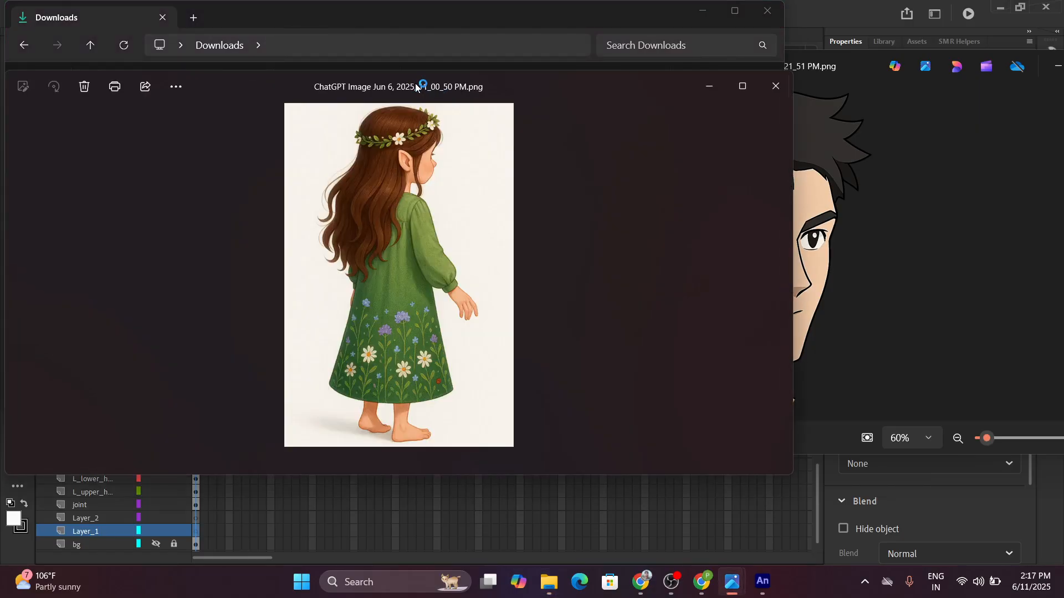
{"action": "left_click", "coordinate": [779, 84]}
Preview ChatGPT Image May 24, 2025, 08_21_51 PM from Downloads and close the preview.
{"action": "scroll", "coordinate": [279, 343], "scroll_direction": "down", "scroll_amount": 6}
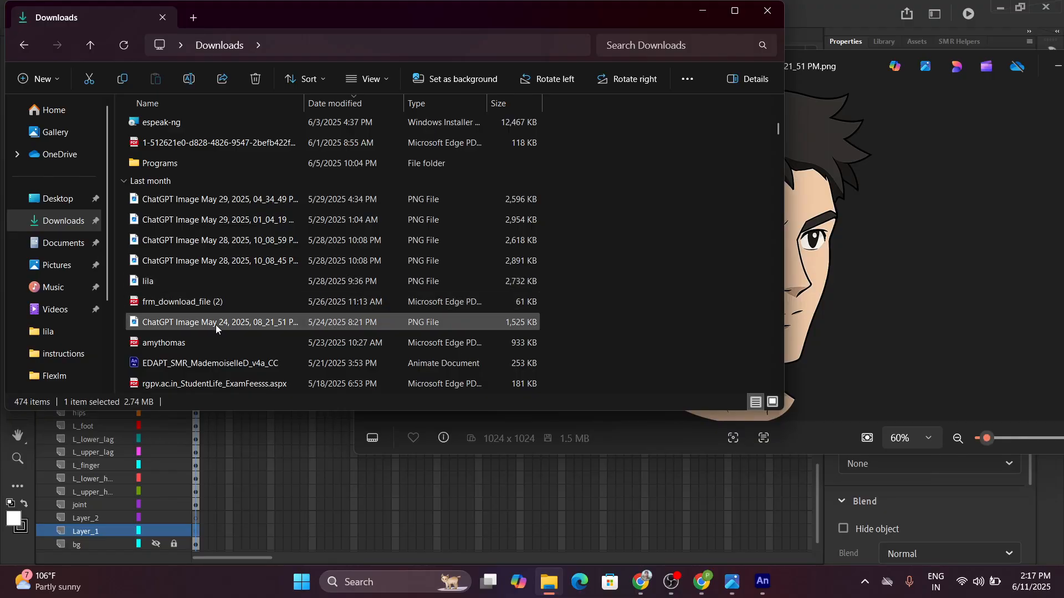
{"action": "double_click", "coordinate": [216, 324]}
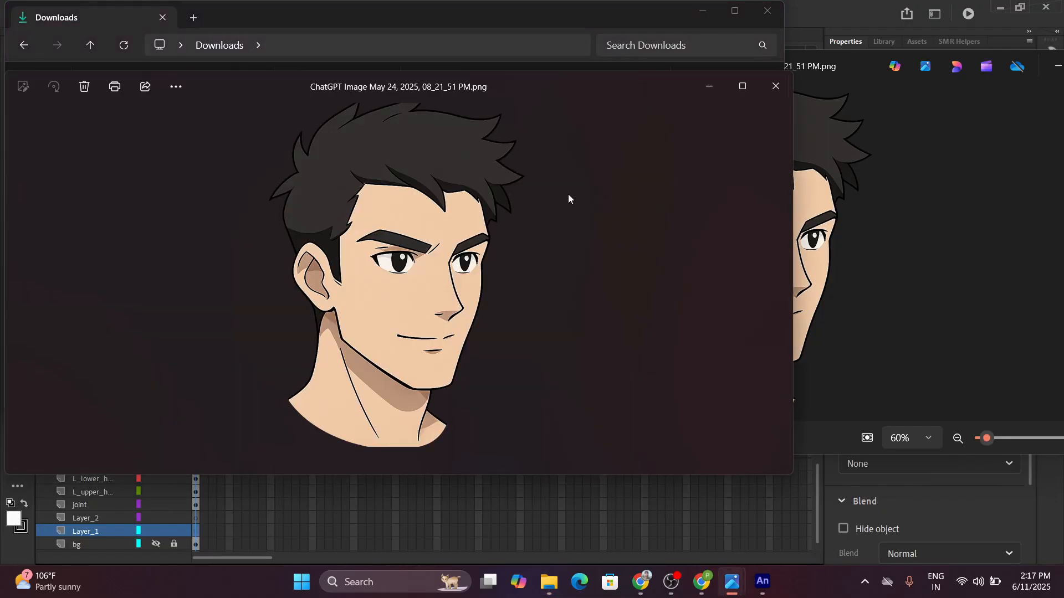
{"action": "left_click", "coordinate": [774, 86]}
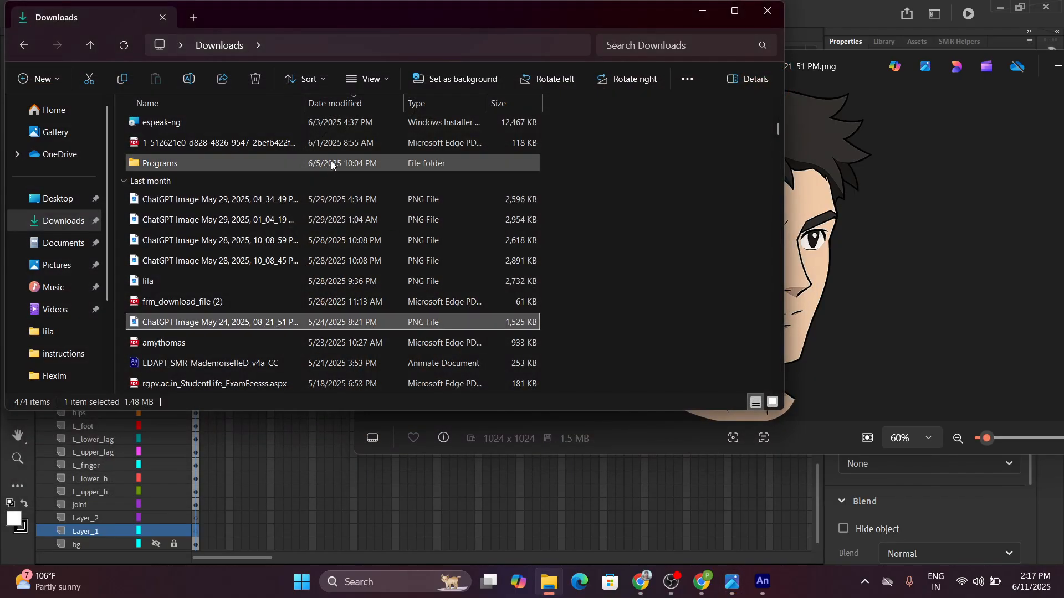
Copy the file name of ChatGPT Image May 24, 2025, 08_21_51 PM, then minimize File Explorer and the head preview to return to Animate.
{"action": "left_click", "coordinate": [203, 322]}
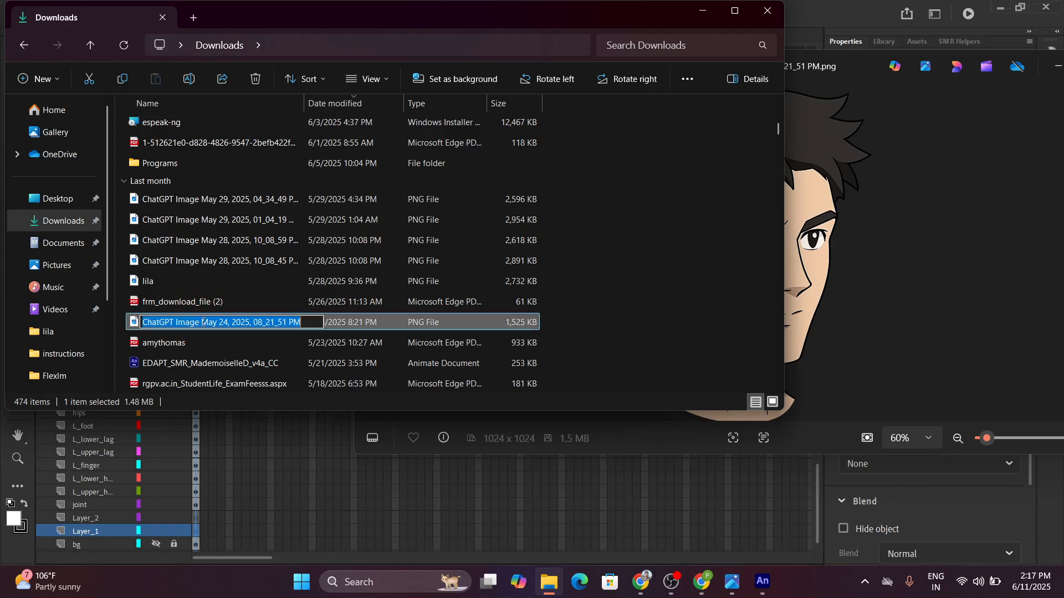
{"action": "right_click", "coordinate": [203, 324]}
{"action": "left_click", "coordinate": [238, 367]}
{"action": "left_click", "coordinate": [703, 11]}
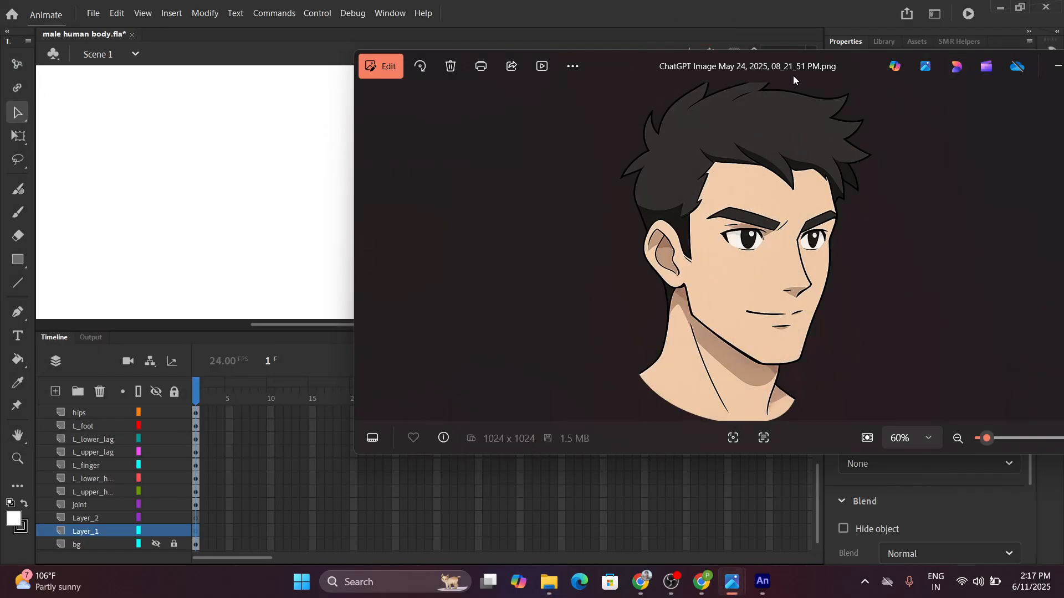
{"action": "left_click_drag", "start_coordinate": [789, 65], "coordinate": [557, 103]}
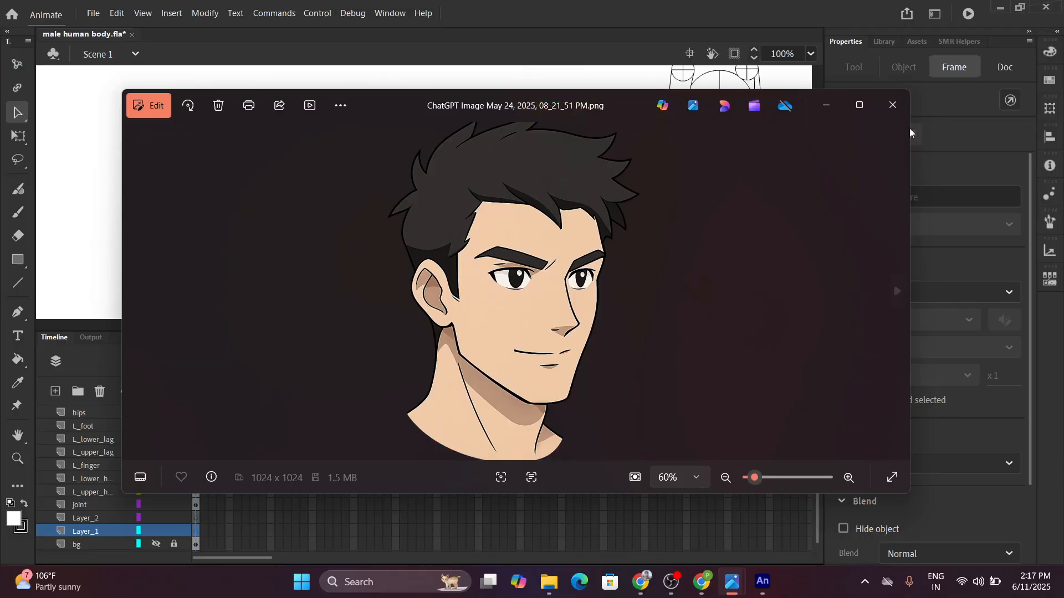
{"action": "left_click", "coordinate": [825, 104]}
Import ChatGPT Image May 24, 2025, 08_21_51 PM to the stage on Layer_1, finding it in Downloads by its copied name.
{"action": "left_click", "coordinate": [93, 13]}
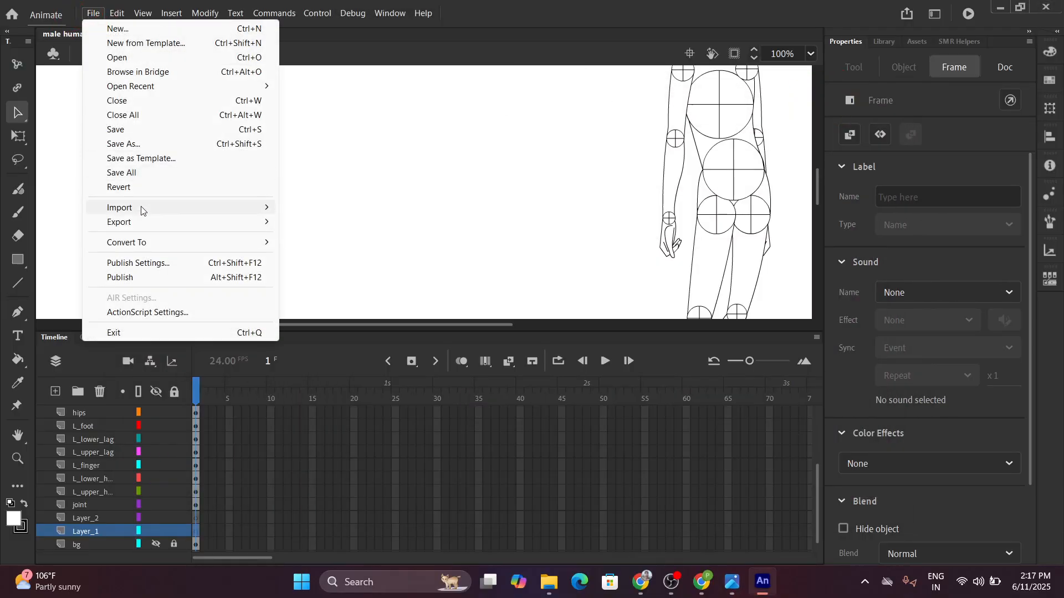
{"action": "mouse_move", "coordinate": [144, 208]}
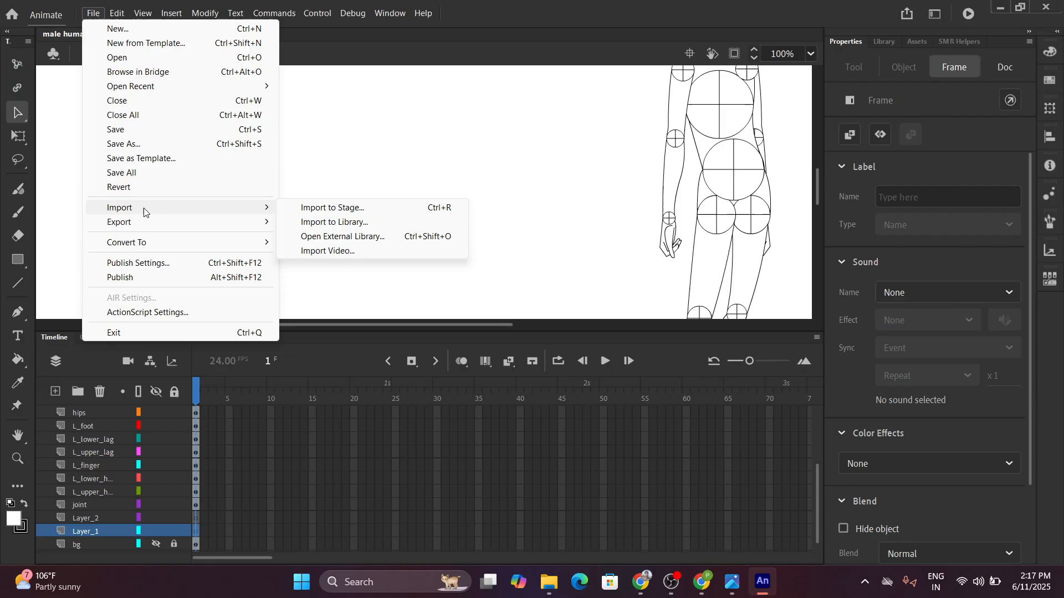
{"action": "left_click", "coordinate": [353, 209]}
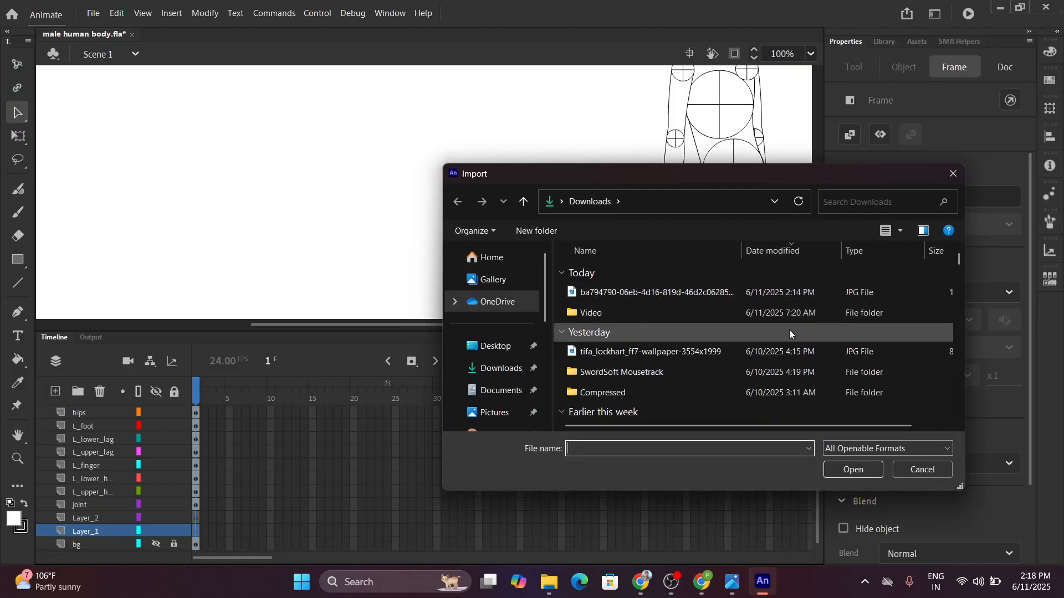
{"action": "left_click", "coordinate": [856, 202]}
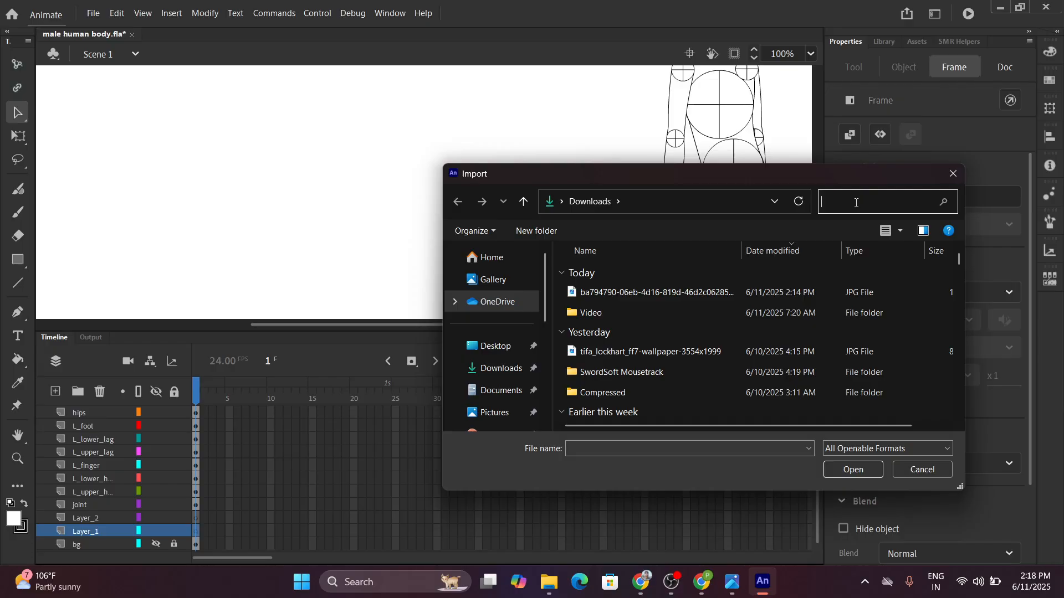
{"action": "key", "text": "ctrl+v"}
{"action": "key", "text": "Return"}
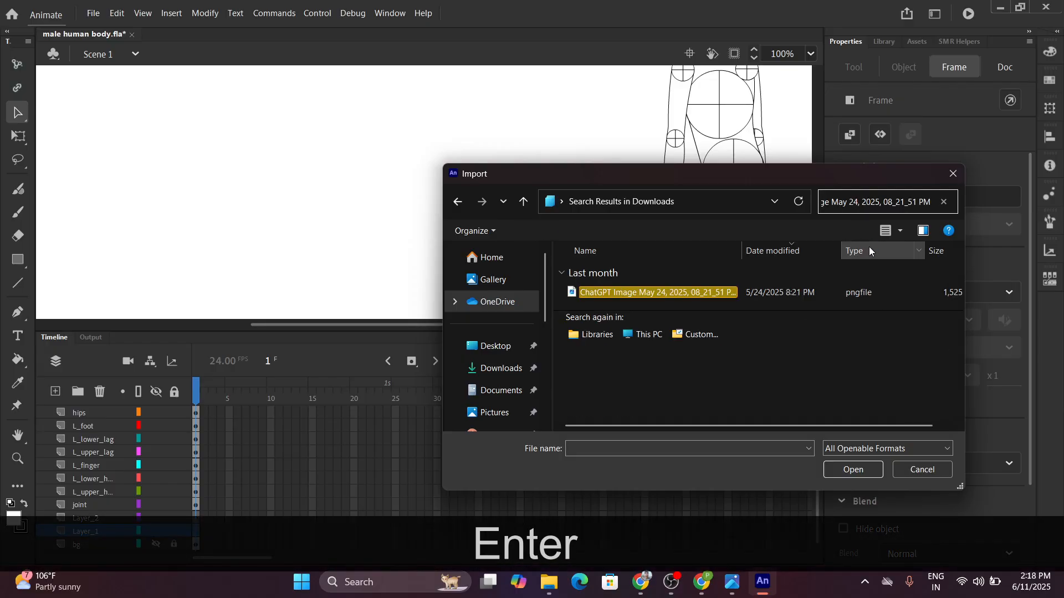
{"action": "left_click", "coordinate": [604, 292]}
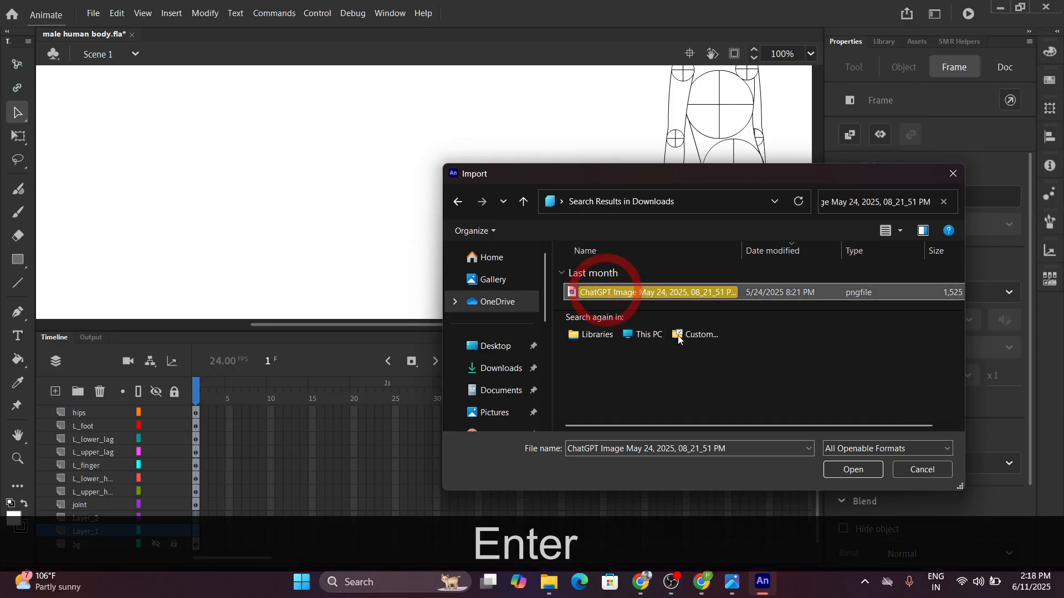
{"action": "left_click", "coordinate": [848, 469]}
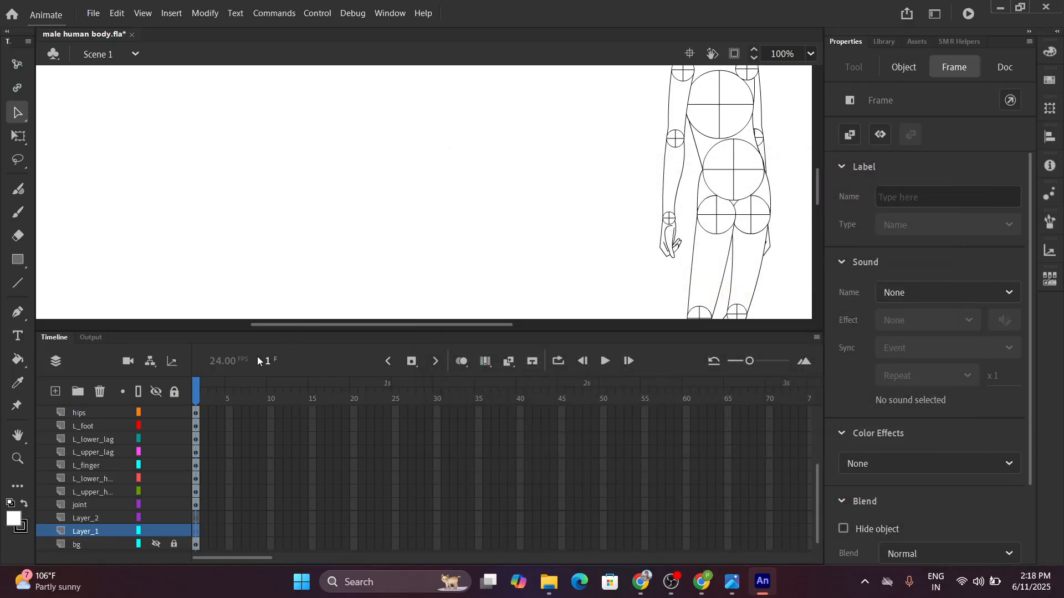
Scale the imported head image down proportionally about its centre with Free Transform, to about 427 × 427 px.
{"action": "scroll", "coordinate": [503, 203], "scroll_direction": "down", "scroll_amount": 4}
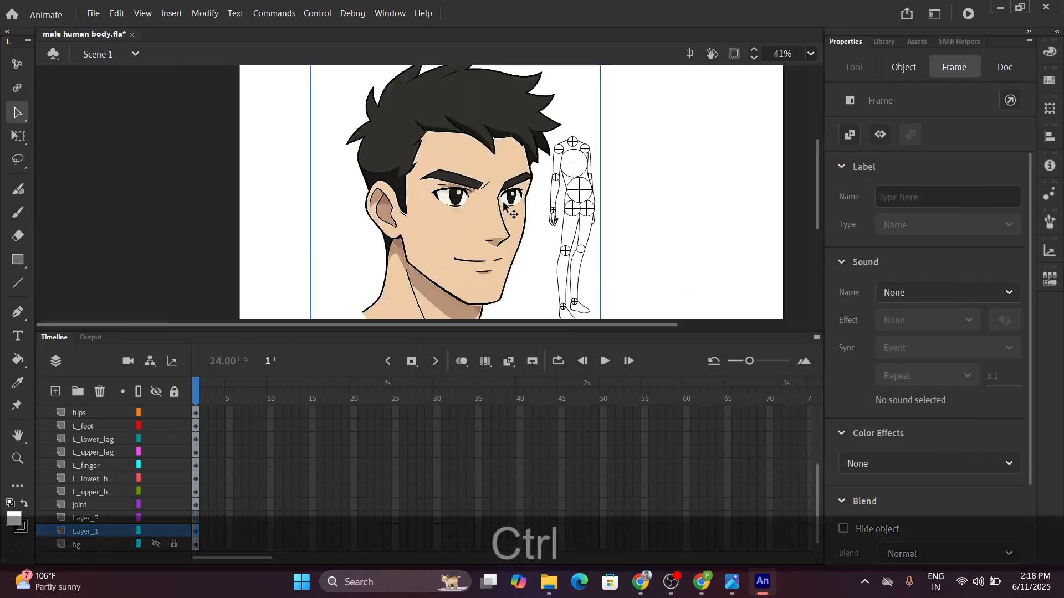
{"action": "scroll", "coordinate": [450, 197], "scroll_direction": "up", "scroll_amount": 1}
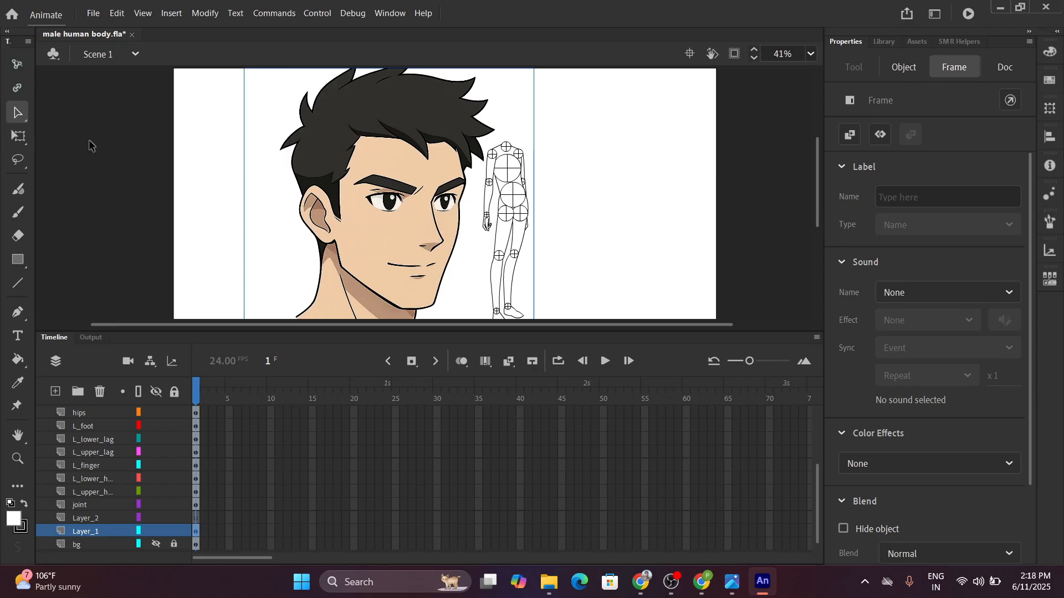
{"action": "scroll", "coordinate": [426, 233], "scroll_direction": "down", "scroll_amount": 2}
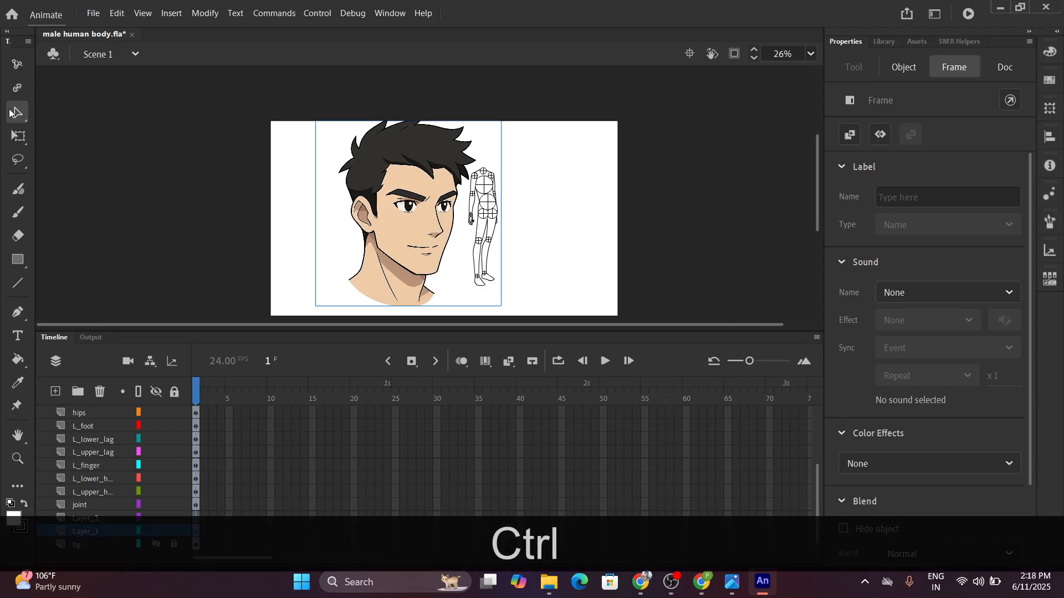
{"action": "left_click", "coordinate": [16, 91]}
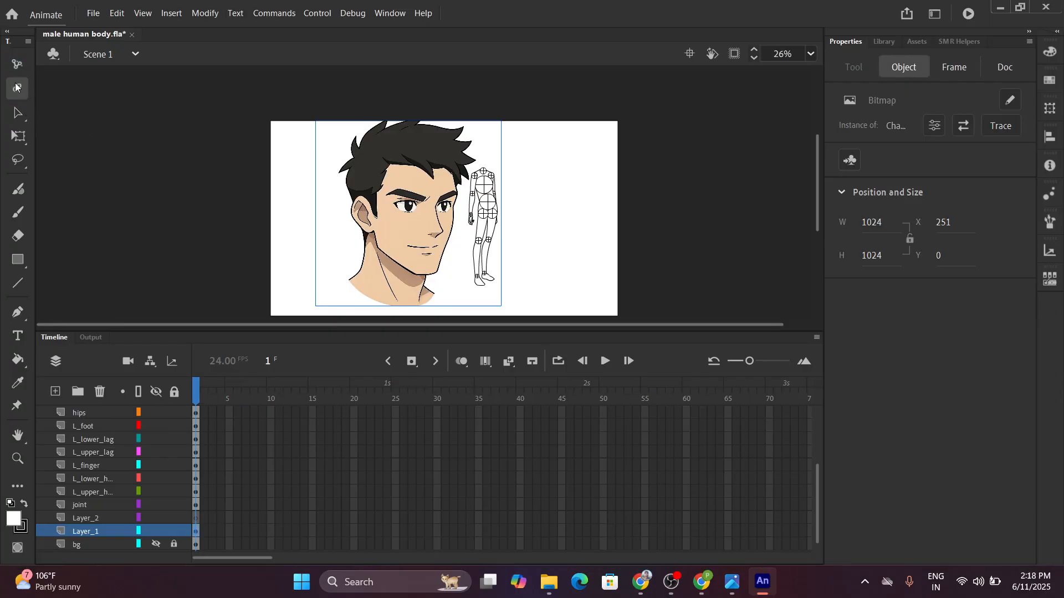
{"action": "left_click", "coordinate": [15, 114]}
{"action": "left_click", "coordinate": [18, 138]}
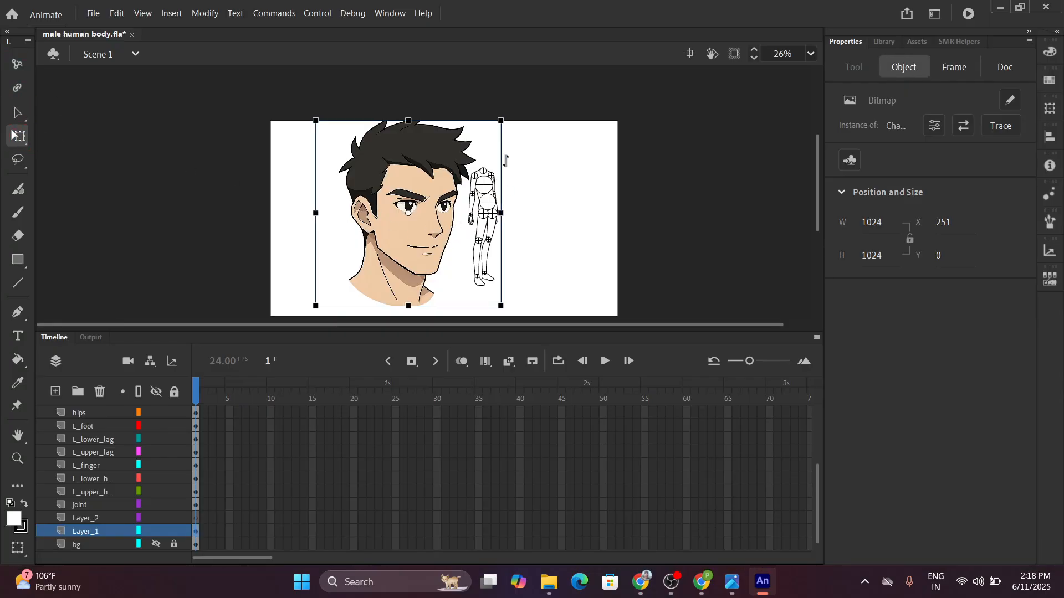
{"action": "left_click_drag", "start_coordinate": [502, 121], "coordinate": [448, 169]}
Shrink the head image further about its centre to about 258 × 258 px, comparing it with the body figure.
{"action": "scroll", "coordinate": [449, 169], "scroll_direction": "up", "scroll_amount": 3}
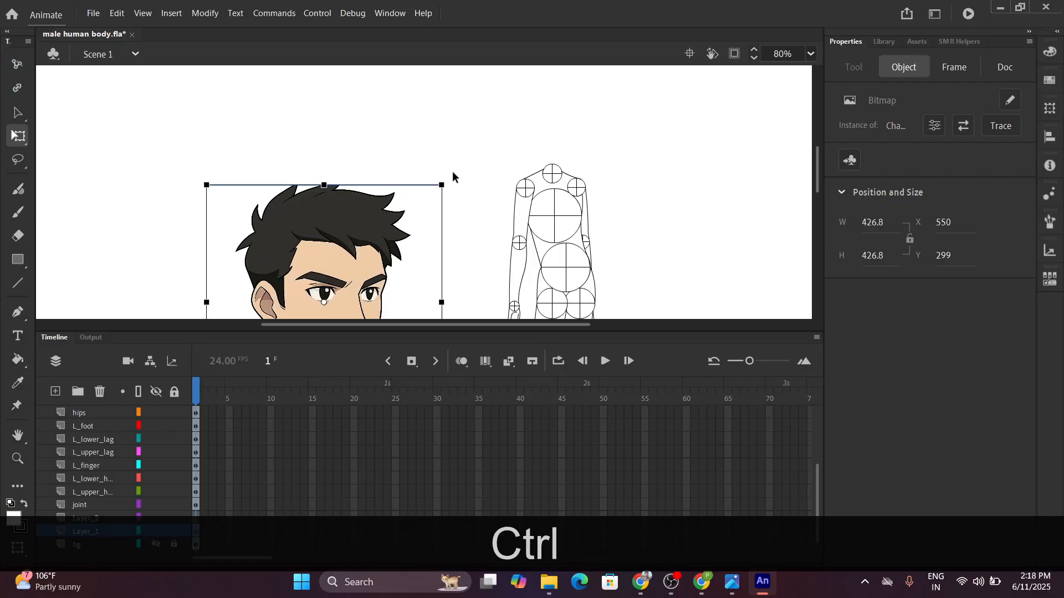
{"action": "key", "text": "space"}
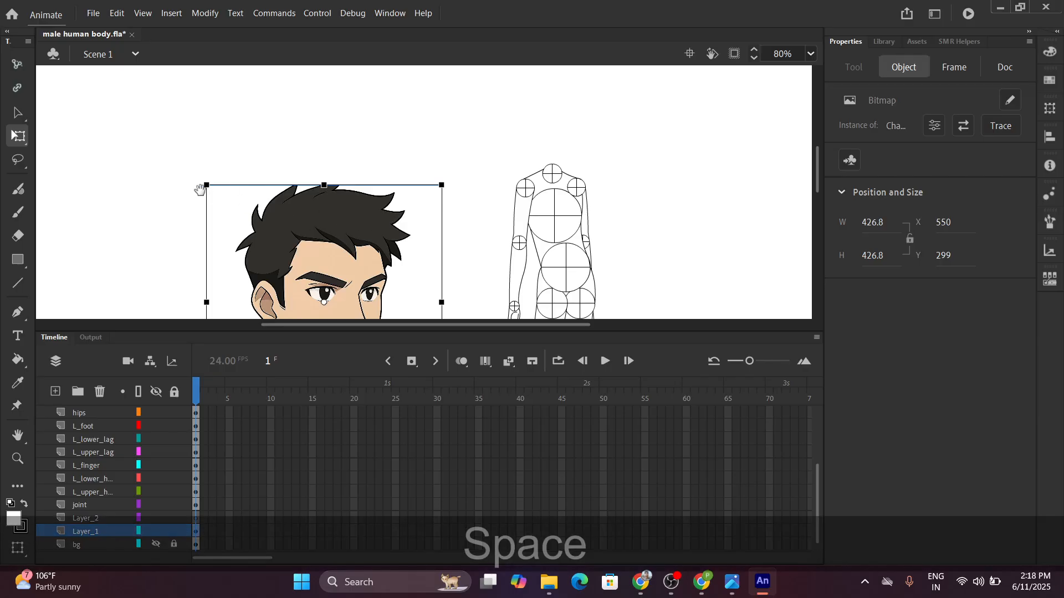
{"action": "left_click_drag", "start_coordinate": [155, 167], "coordinate": [178, 114]}
{"action": "scroll", "coordinate": [366, 235], "scroll_direction": "down", "scroll_amount": 2}
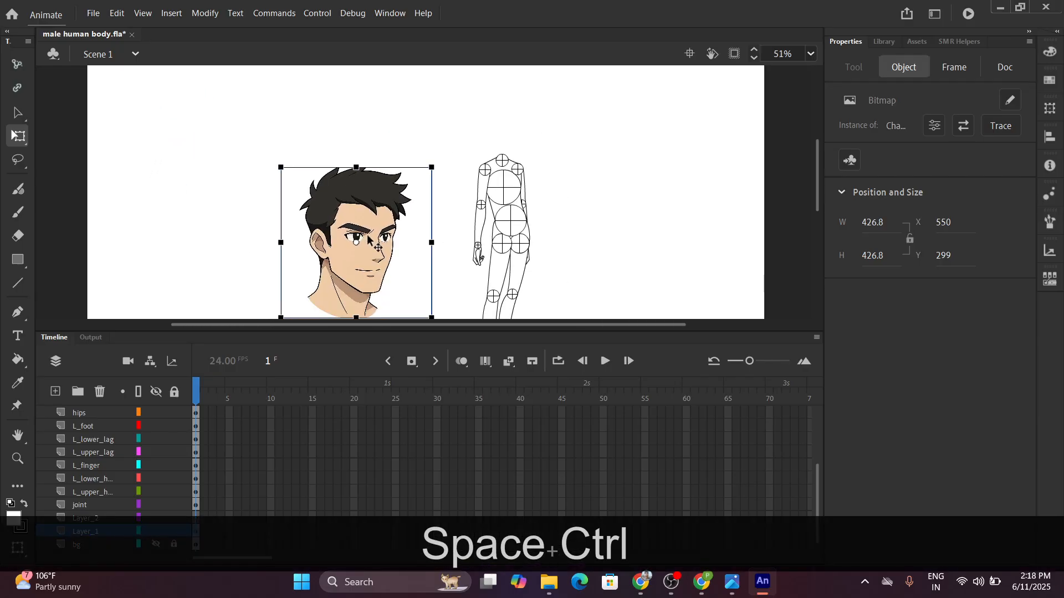
{"action": "key", "text": "space"}
{"action": "left_click_drag", "start_coordinate": [453, 222], "coordinate": [454, 251]}
{"action": "key", "text": "shift"}
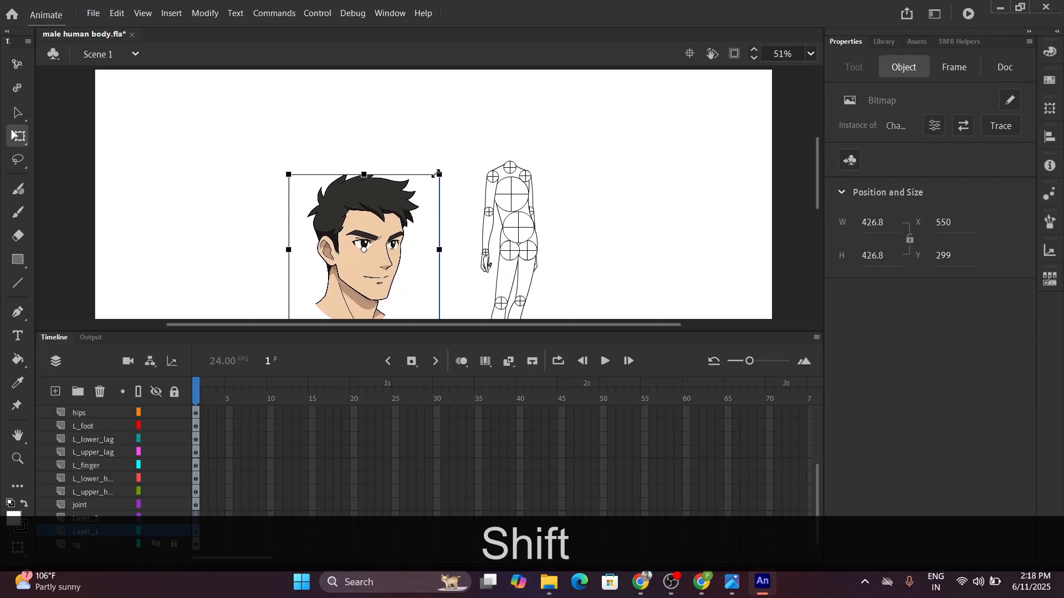
{"action": "left_click_drag", "start_coordinate": [437, 174], "coordinate": [408, 204]}
Try the head image on top of the body figure's neck, at about X 1065, Y 47.
{"action": "scroll", "coordinate": [402, 238], "scroll_direction": "up", "scroll_amount": 4}
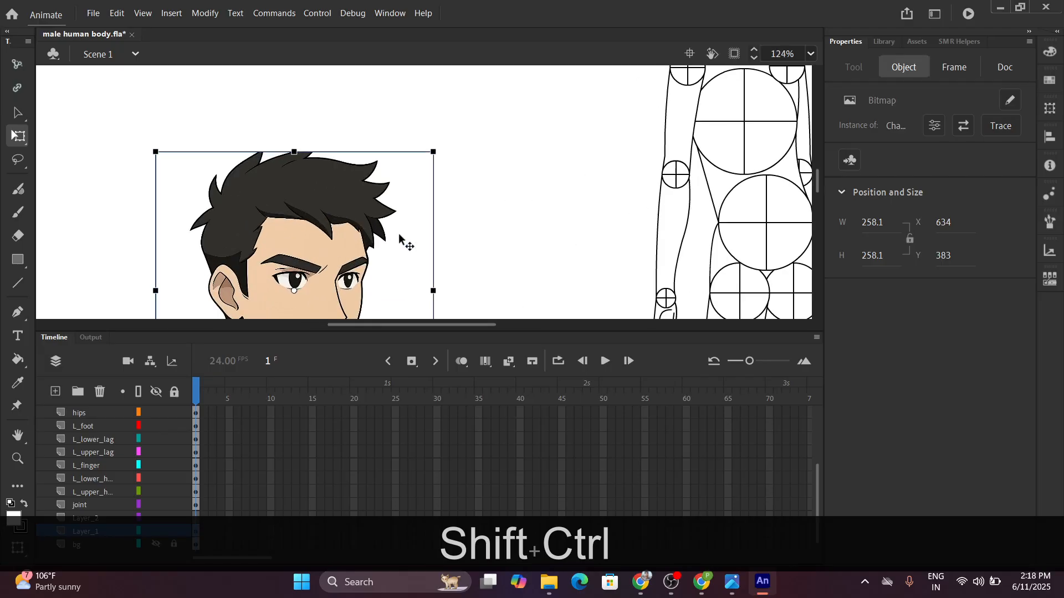
{"action": "scroll", "coordinate": [477, 212], "scroll_direction": "down", "scroll_amount": 2}
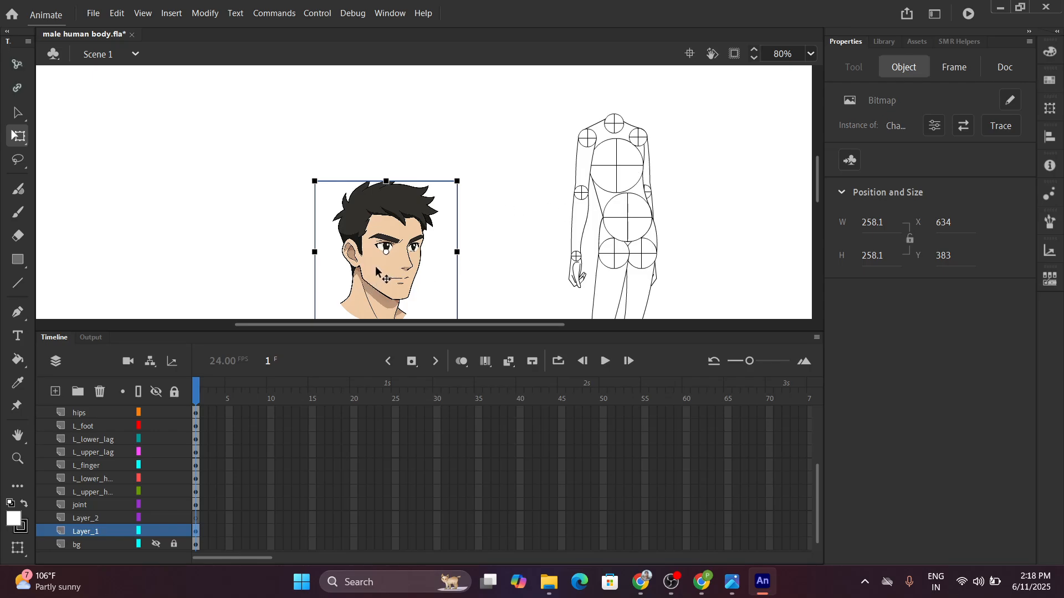
{"action": "mouse_move", "coordinate": [389, 267]}
{"action": "left_mouse_down"}
{"action": "mouse_move", "coordinate": [414, 227]}
{"action": "mouse_move", "coordinate": [624, 86]}
{"action": "left_mouse_up"}
{"action": "scroll", "coordinate": [545, 110], "scroll_direction": "up", "scroll_amount": 2}
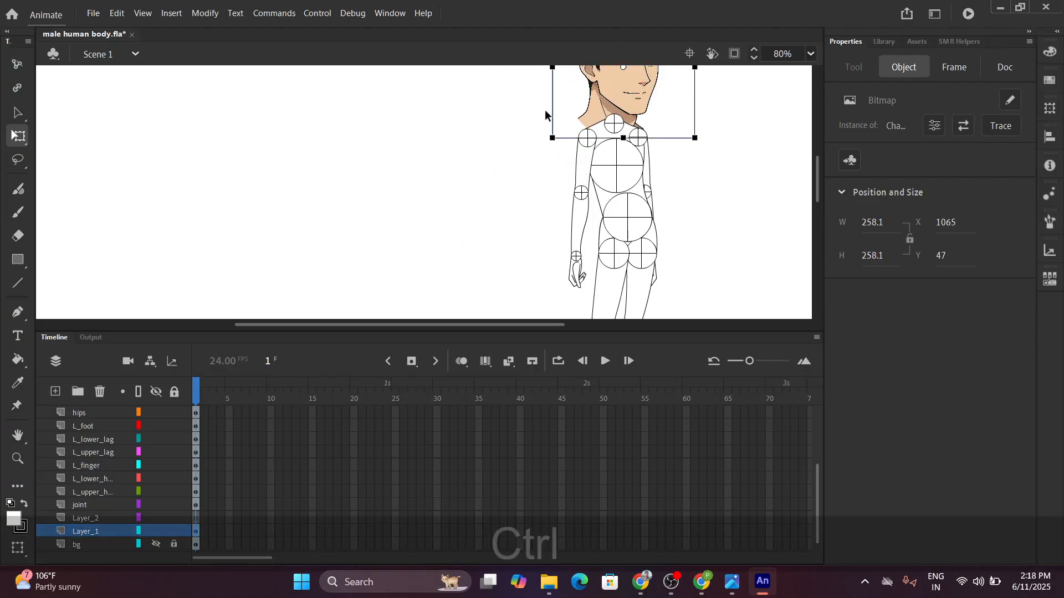
{"action": "left_click_drag", "start_coordinate": [517, 97], "coordinate": [424, 229]}
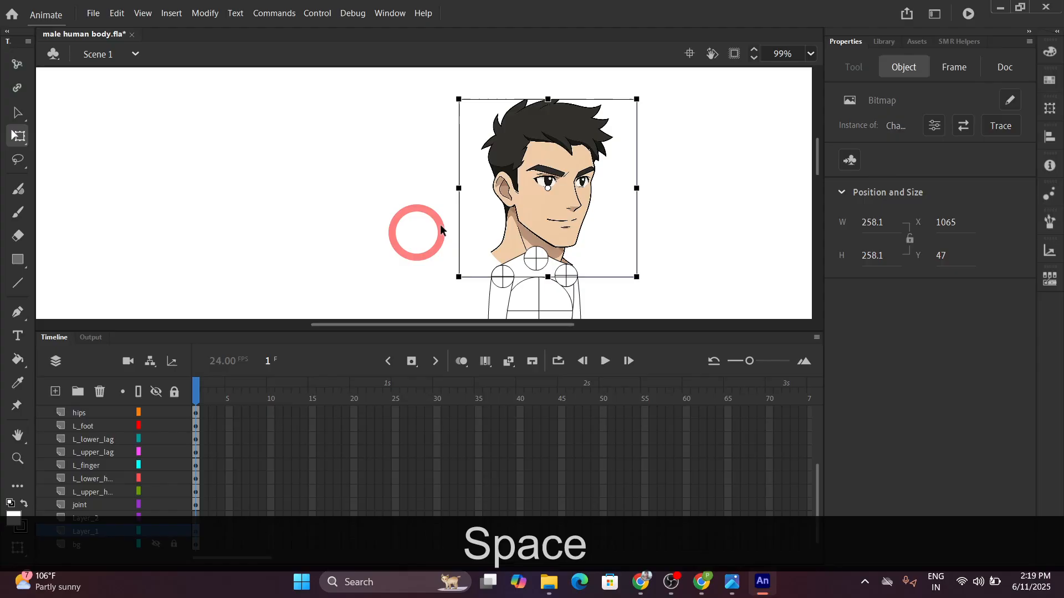
Move the head image off the body into the empty area beside it and scale it down to about 208 × 208 px.
{"action": "left_click_drag", "start_coordinate": [539, 208], "coordinate": [289, 213]}
{"action": "scroll", "coordinate": [307, 227], "scroll_direction": "down", "scroll_amount": 1}
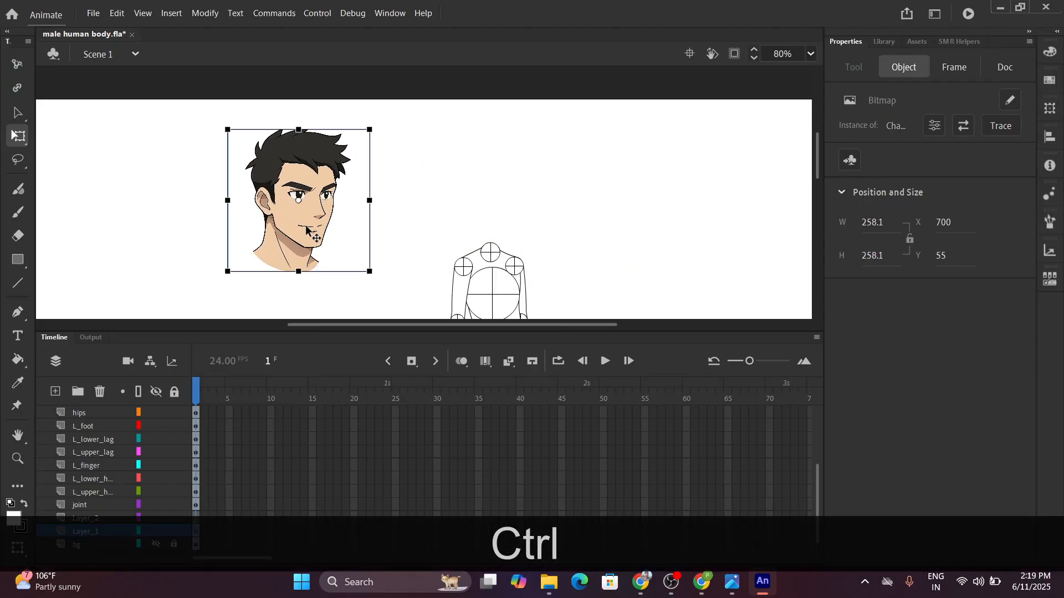
{"action": "left_click_drag", "start_coordinate": [221, 231], "coordinate": [229, 207]}
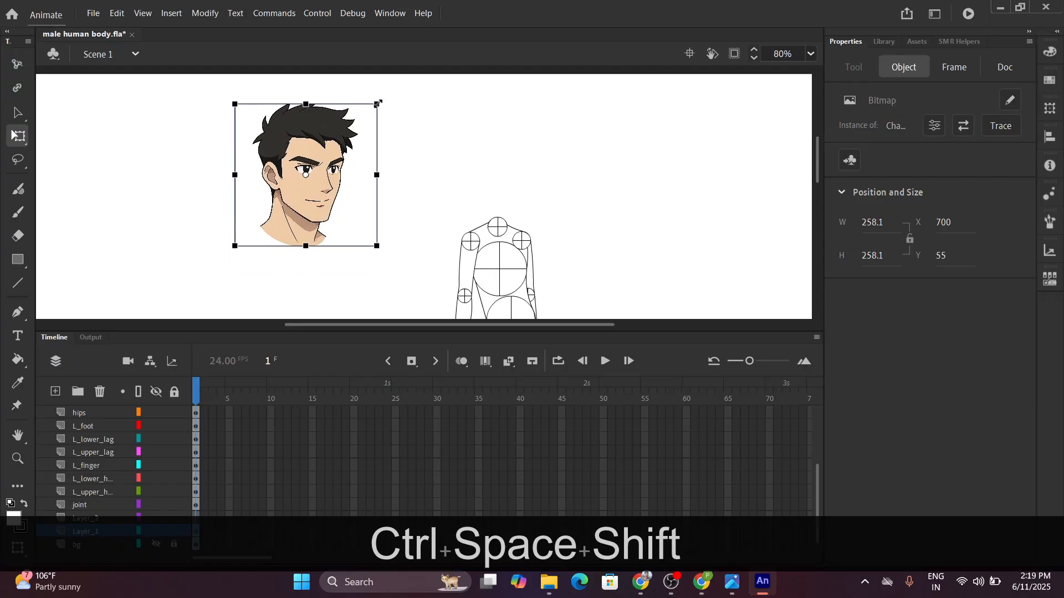
{"action": "left_click_drag", "start_coordinate": [377, 104], "coordinate": [363, 115]}
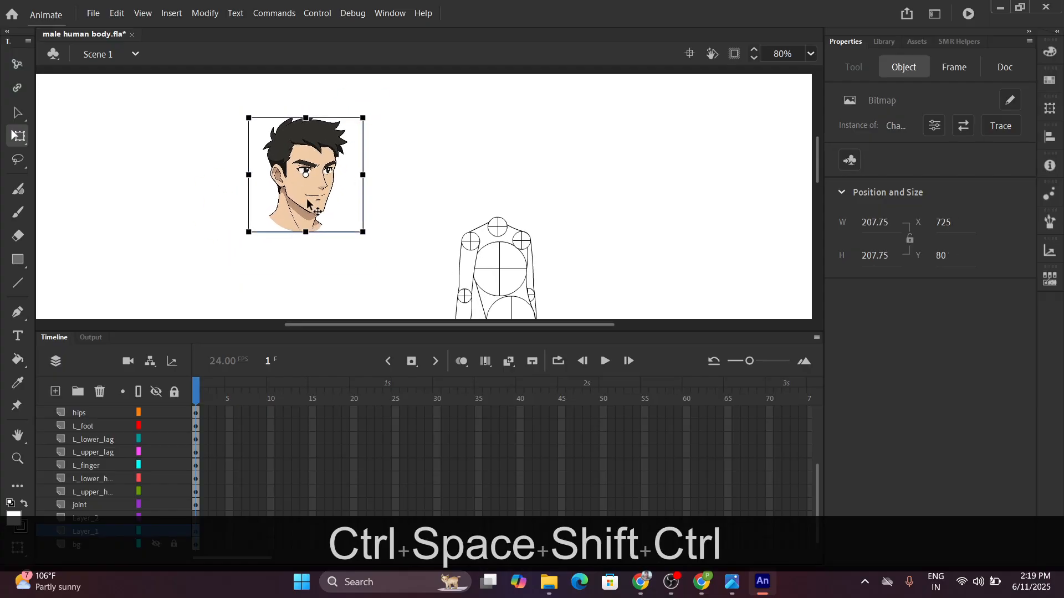
{"action": "scroll", "coordinate": [310, 205], "scroll_direction": "up", "scroll_amount": 2}
{"action": "key", "text": "ctrl"}
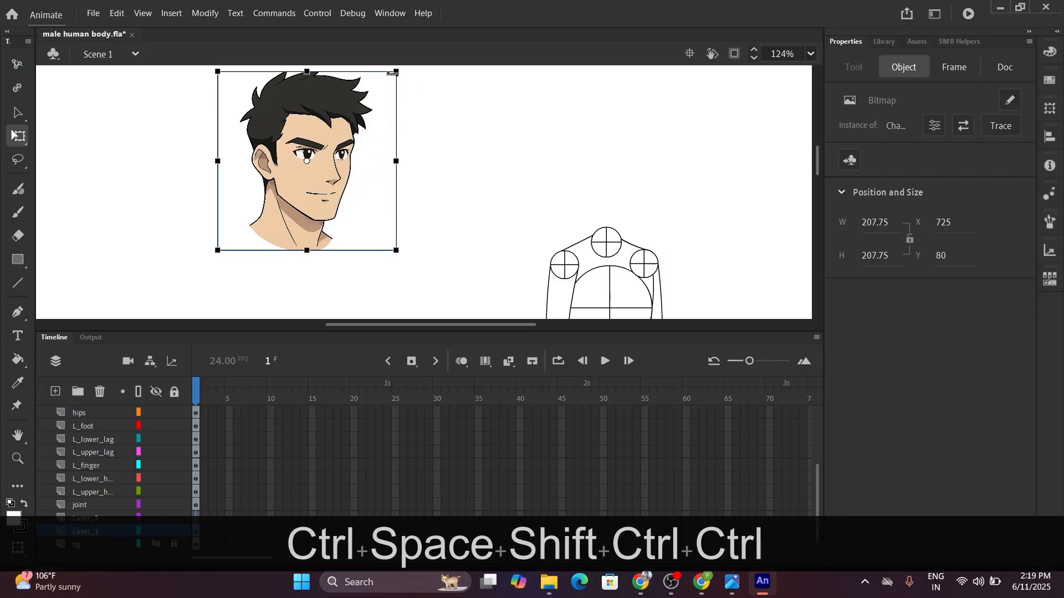
{"action": "left_click_drag", "start_coordinate": [397, 69], "coordinate": [382, 79]}
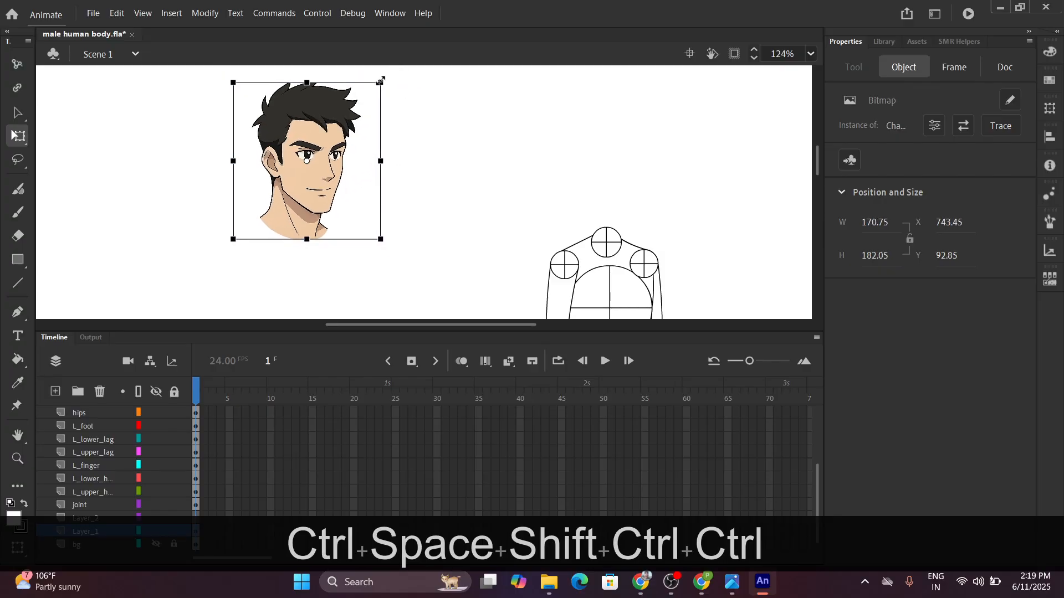
{"action": "key", "text": "ctrl+z"}
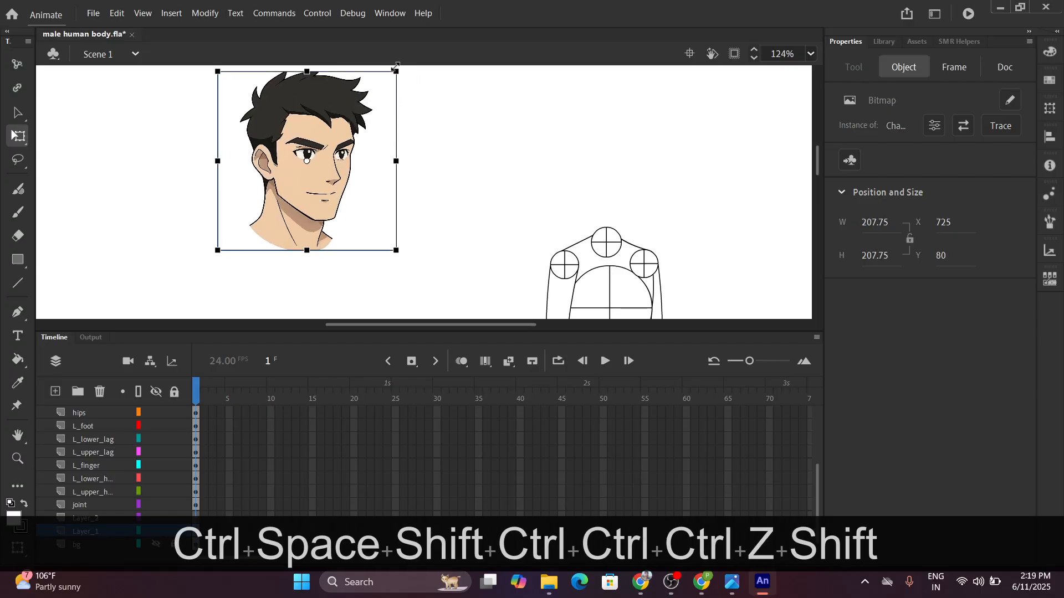
Scale the head image down proportionally about its centre to about 135 × 135 px to suit the body figure.
{"action": "left_click_drag", "start_coordinate": [397, 71], "coordinate": [365, 96]}
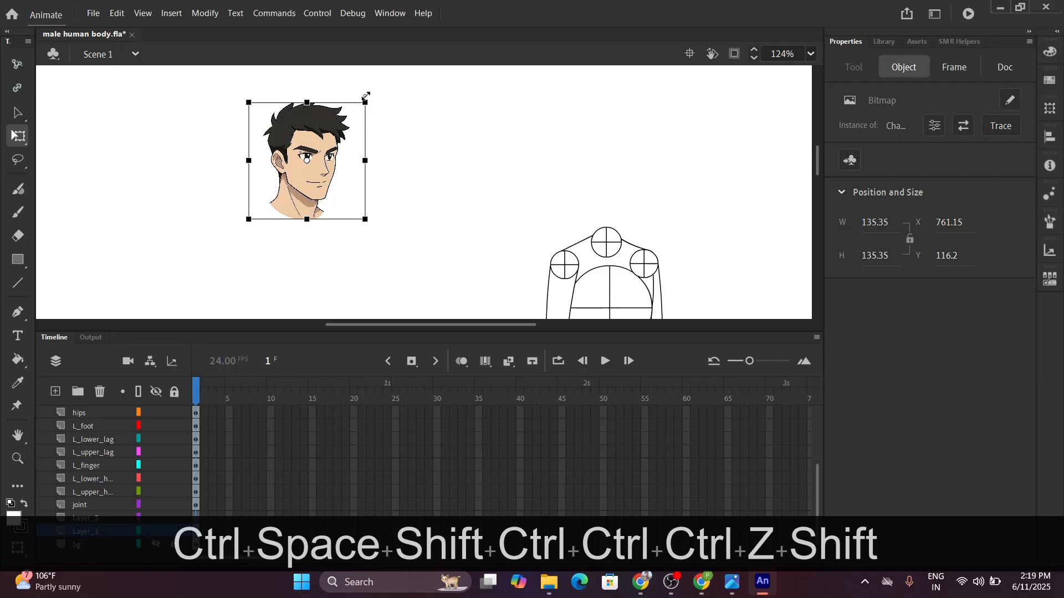
{"action": "scroll", "coordinate": [322, 166], "scroll_direction": "up", "scroll_amount": 3}
{"action": "scroll", "coordinate": [322, 173], "scroll_direction": "down", "scroll_amount": 3}
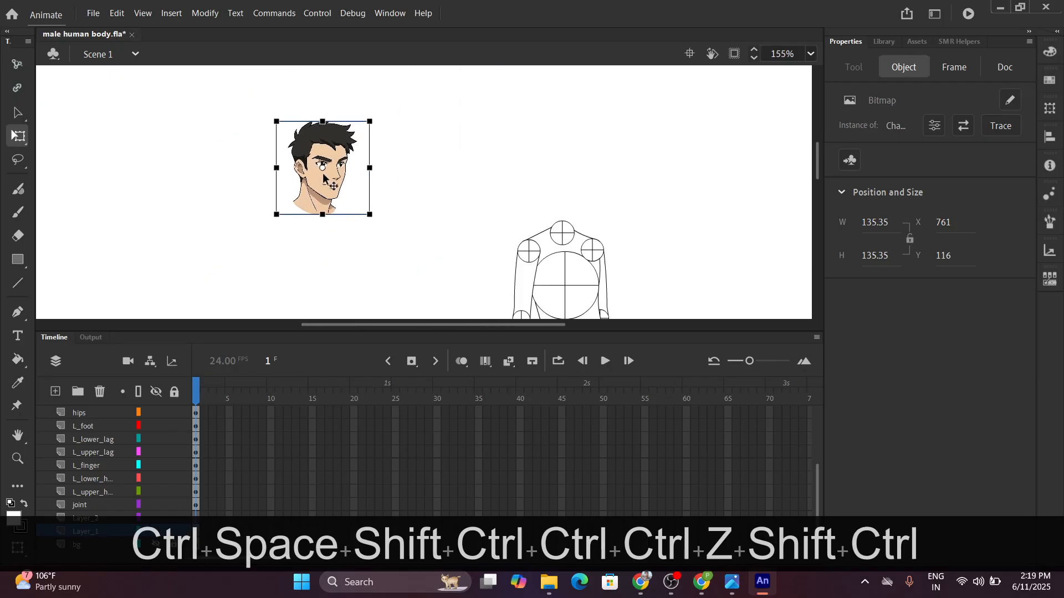
{"action": "scroll", "coordinate": [584, 211], "scroll_direction": "up", "scroll_amount": 2}
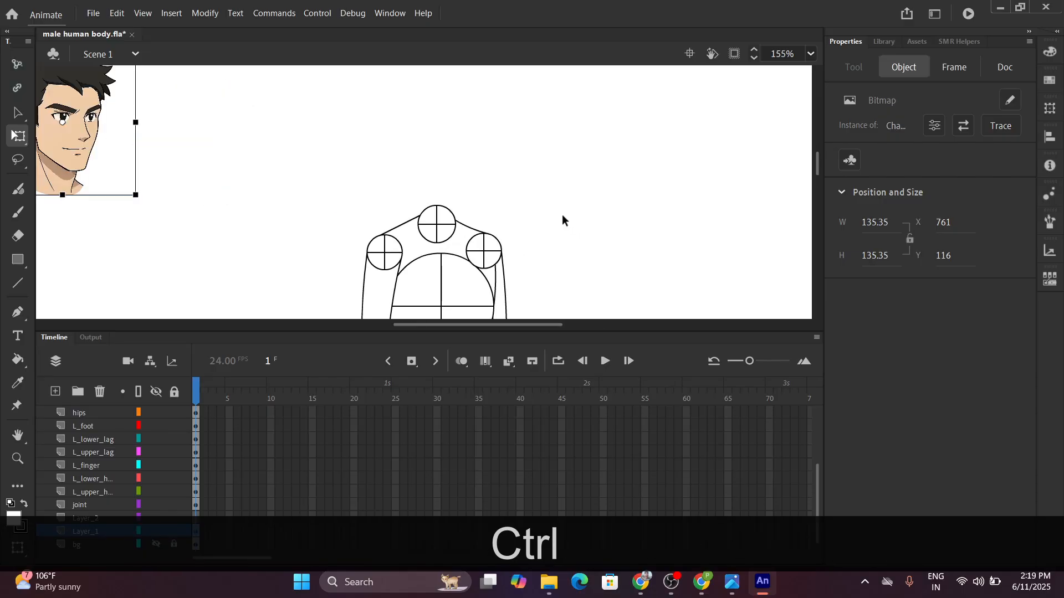
Hide all layers and show only the joint layer.
{"action": "left_click_drag", "start_coordinate": [562, 214], "coordinate": [574, 162]}
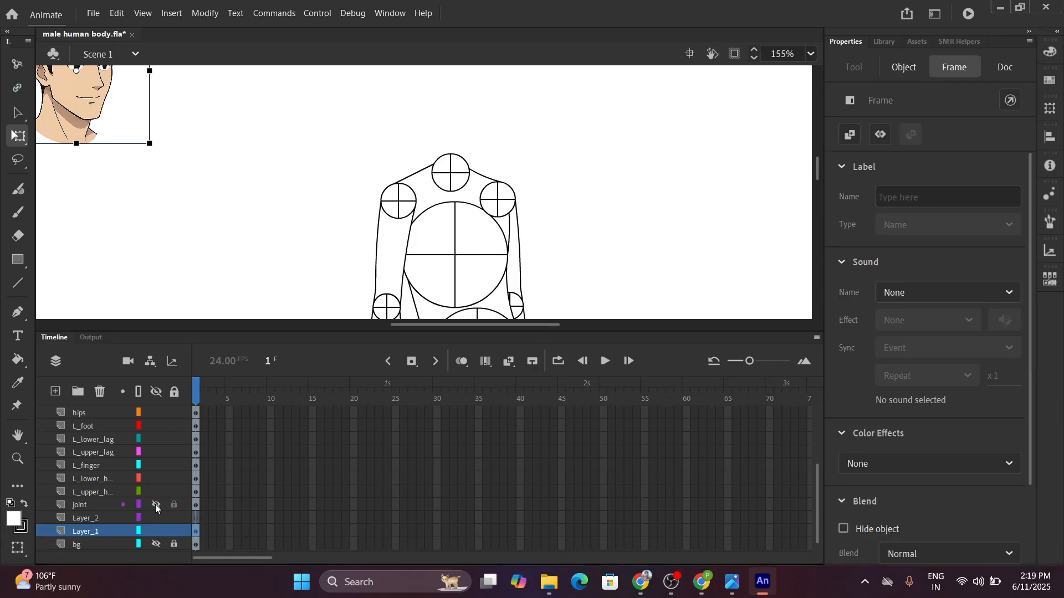
{"action": "left_click", "coordinate": [156, 392]}
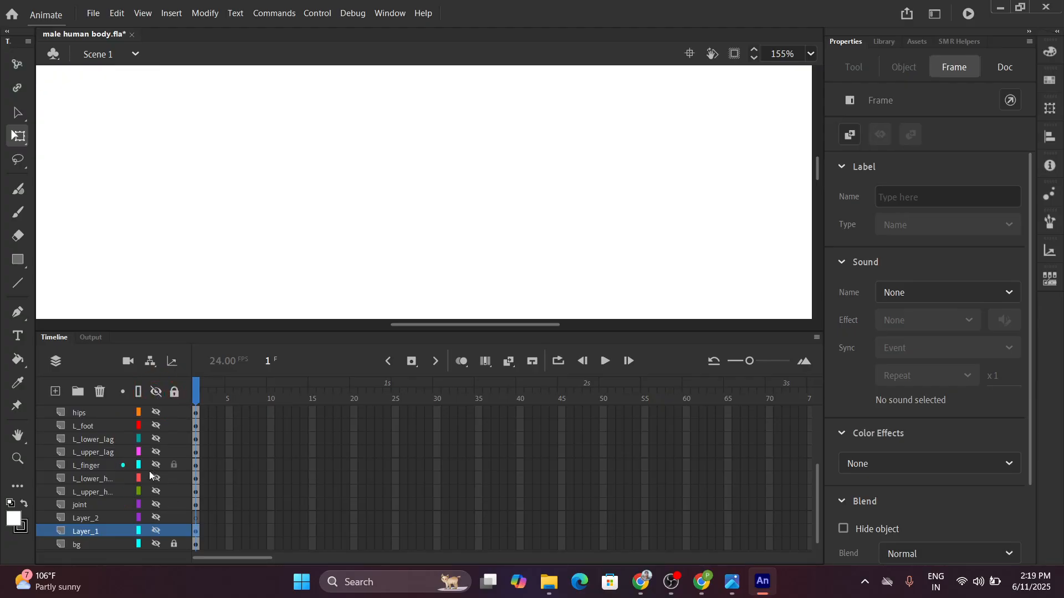
{"action": "left_click", "coordinate": [157, 505]}
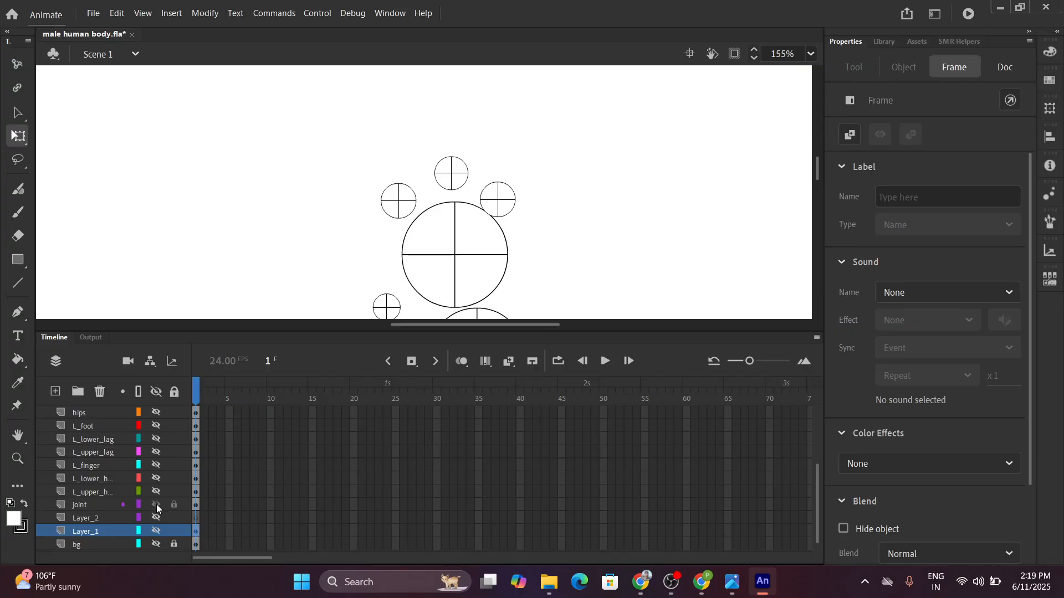
Duplicate the neck joint circle straight above the original, at about X 1177, Y 214.
{"action": "scroll", "coordinate": [504, 146], "scroll_direction": "up", "scroll_amount": 5, "text": "ctrl"}
{"action": "key", "text": "space"}
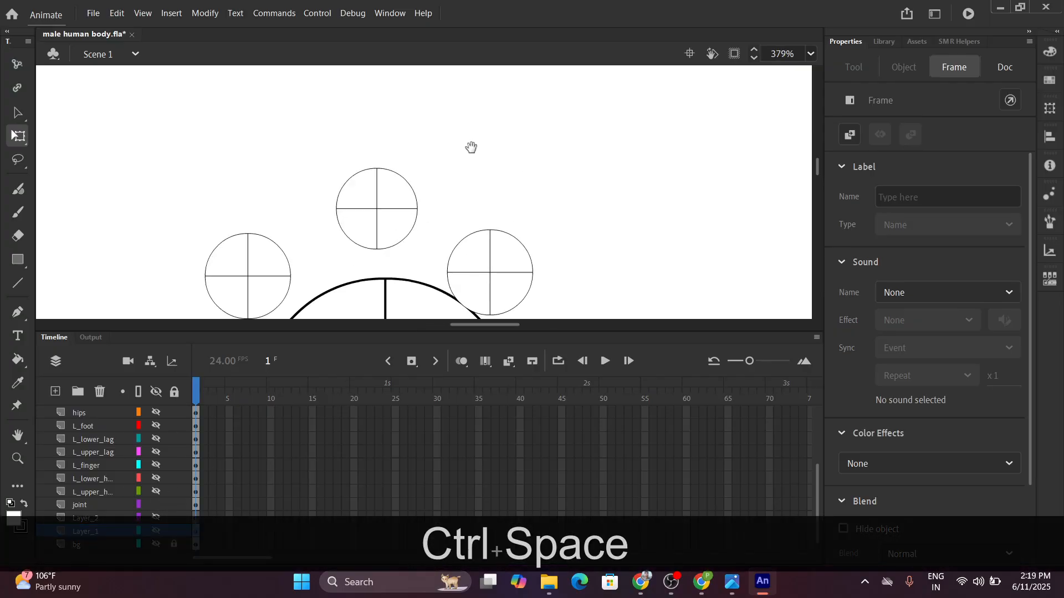
{"action": "left_click_drag", "start_coordinate": [471, 147], "coordinate": [484, 207]}
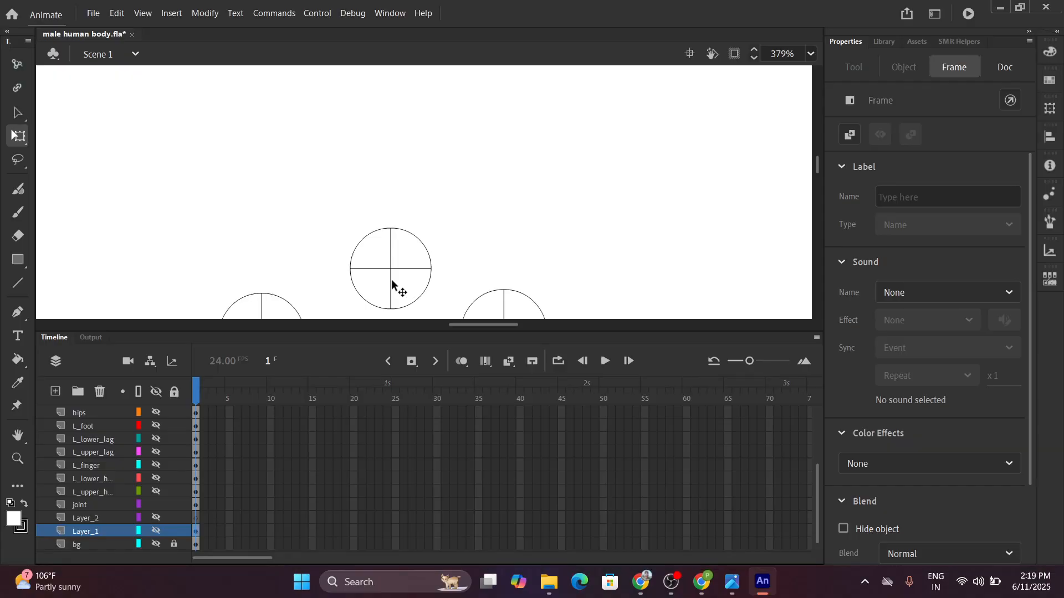
{"action": "scroll", "coordinate": [391, 285], "scroll_direction": "down", "scroll_amount": 3, "text": "ctrl"}
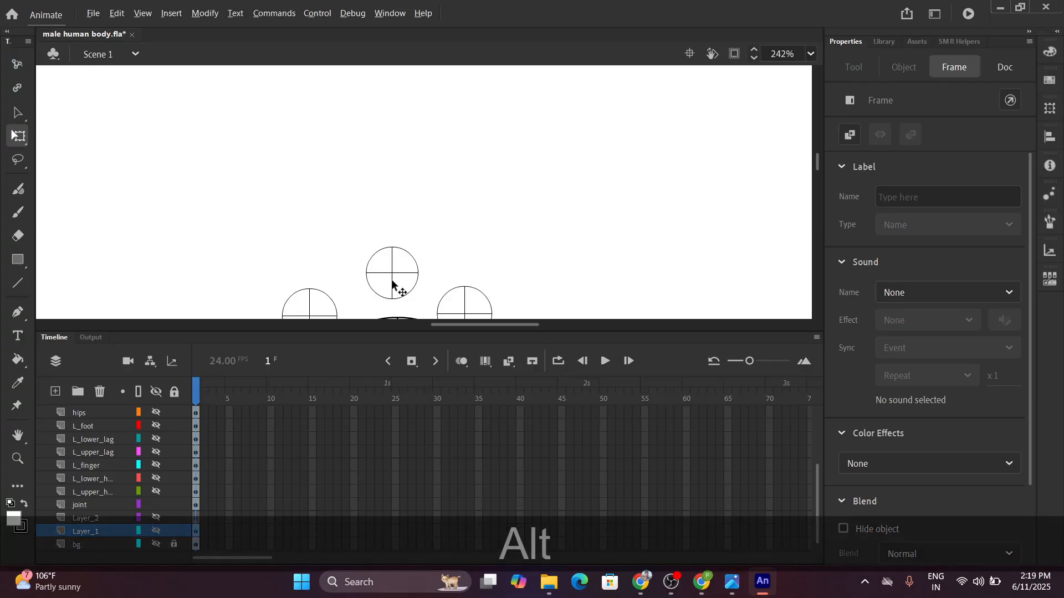
{"action": "left_click_drag", "start_coordinate": [391, 286], "coordinate": [400, 169]}
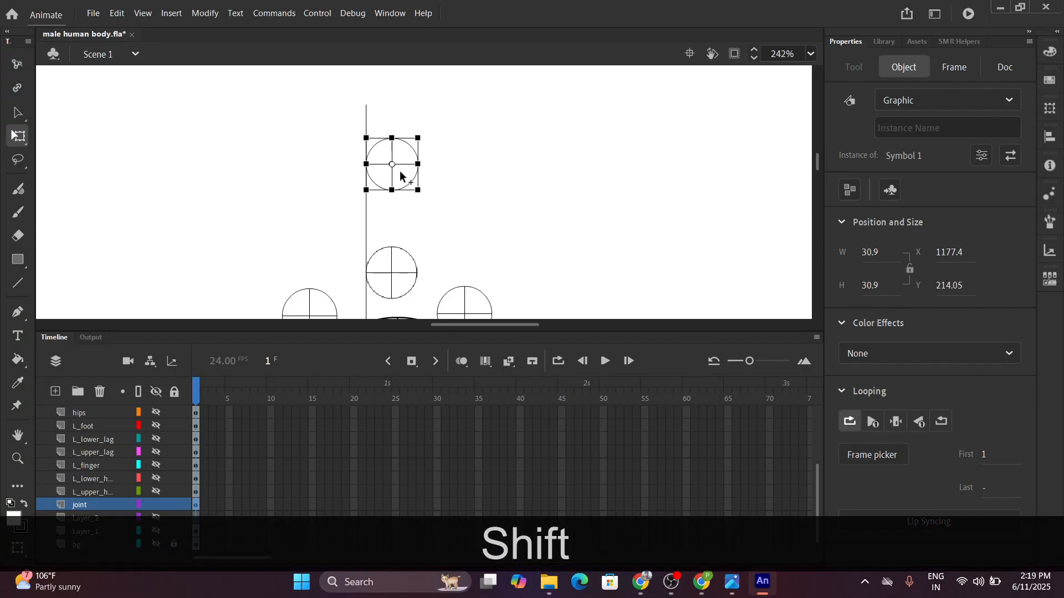
Copy the duplicated joint circle above the neck joint to the clipboard.
{"action": "scroll", "coordinate": [451, 304], "scroll_direction": "down", "scroll_amount": 1}
{"action": "scroll", "coordinate": [438, 263], "scroll_direction": "down", "scroll_amount": 5}
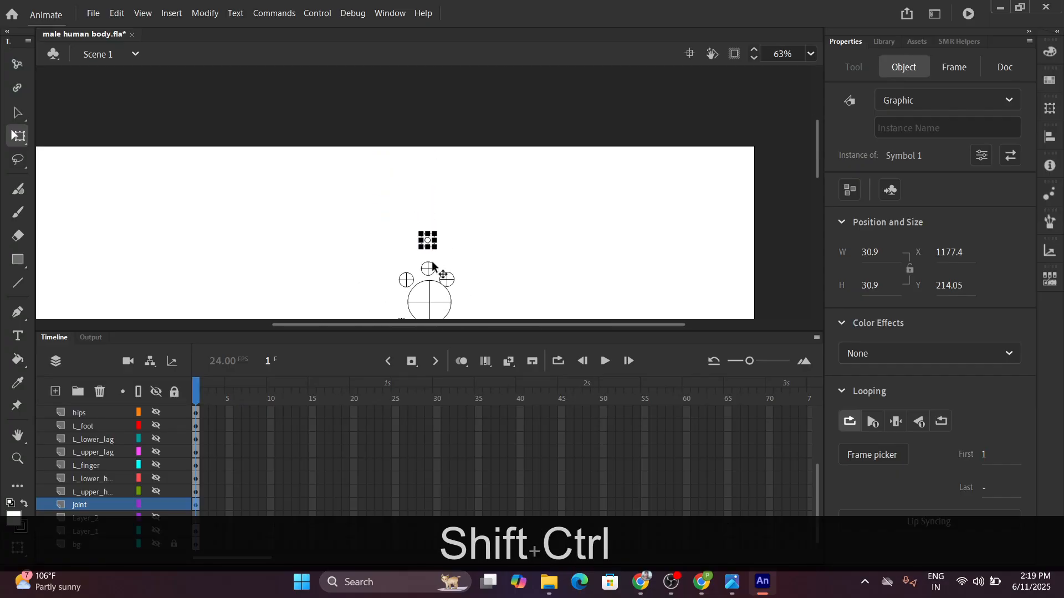
{"action": "scroll", "coordinate": [395, 259], "scroll_direction": "up", "scroll_amount": 5}
{"action": "scroll", "coordinate": [395, 259], "scroll_direction": "down", "scroll_amount": 5}
{"action": "scroll", "coordinate": [421, 167], "scroll_direction": "up", "scroll_amount": 7}
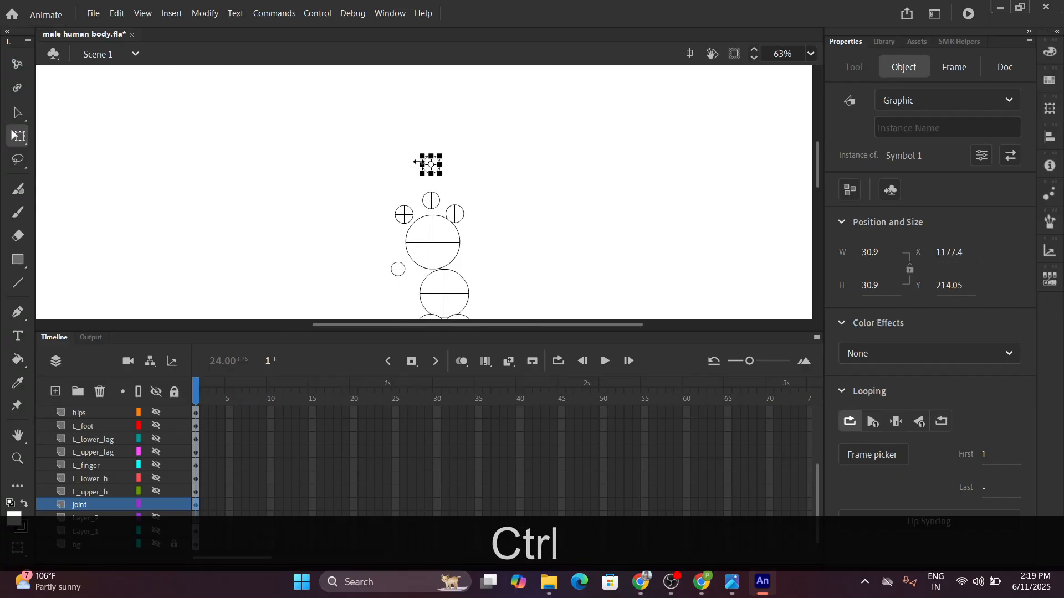
{"action": "key", "text": "ctrl+space"}
{"action": "left_click_drag", "start_coordinate": [362, 201], "coordinate": [361, 168]}
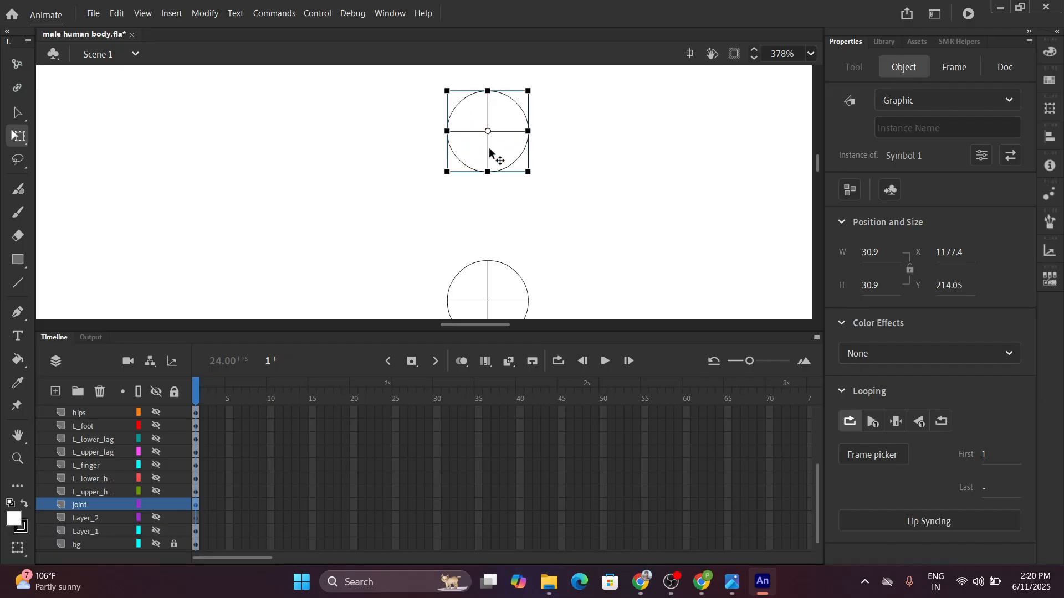
{"action": "scroll", "coordinate": [490, 154], "scroll_direction": "down", "scroll_amount": 3}
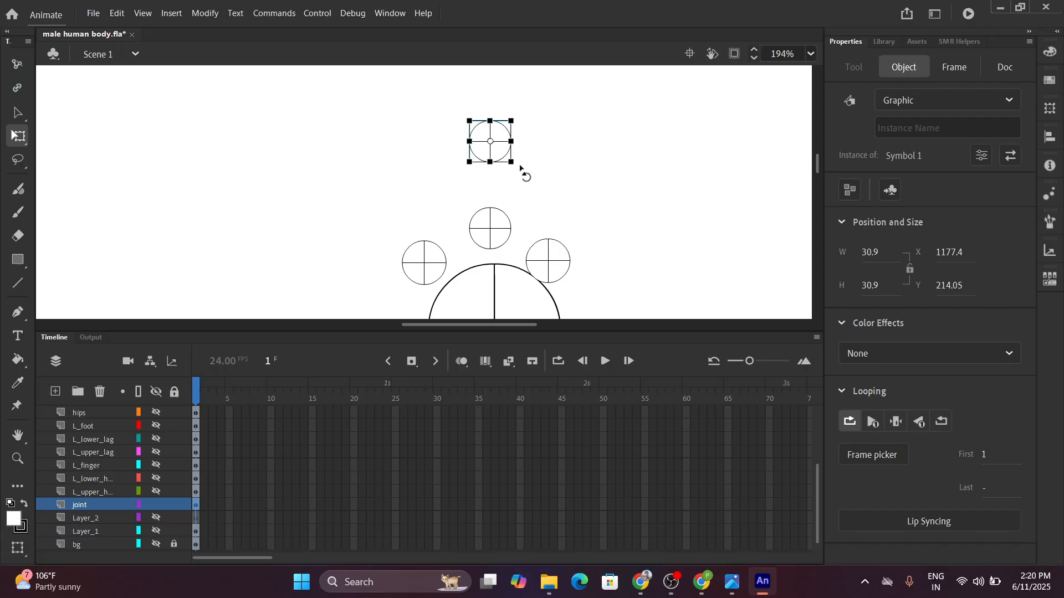
{"action": "key", "text": "ctrl+c"}
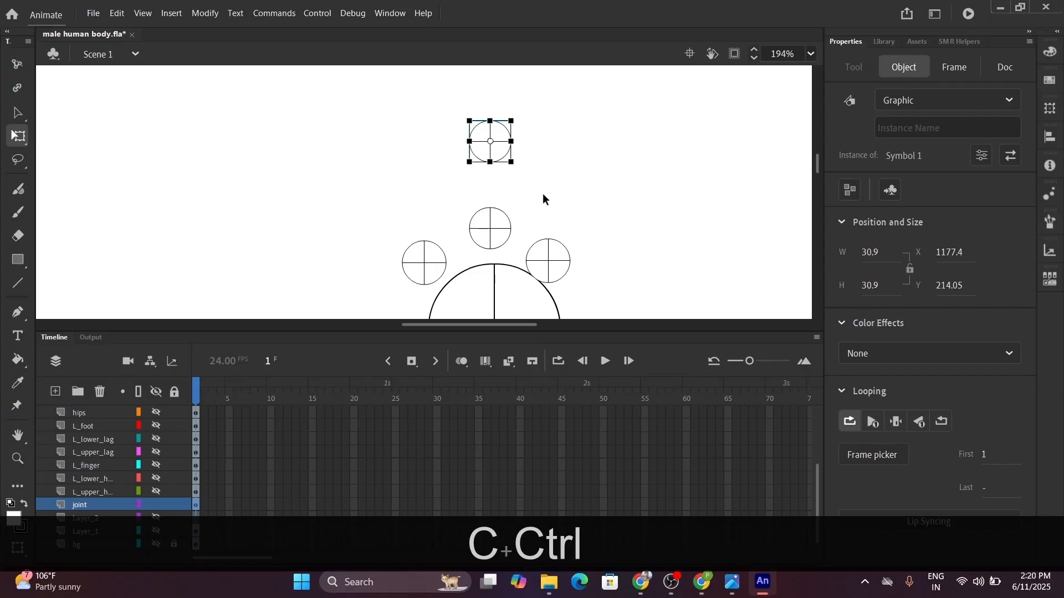
{"action": "key", "text": "ctrl+c"}
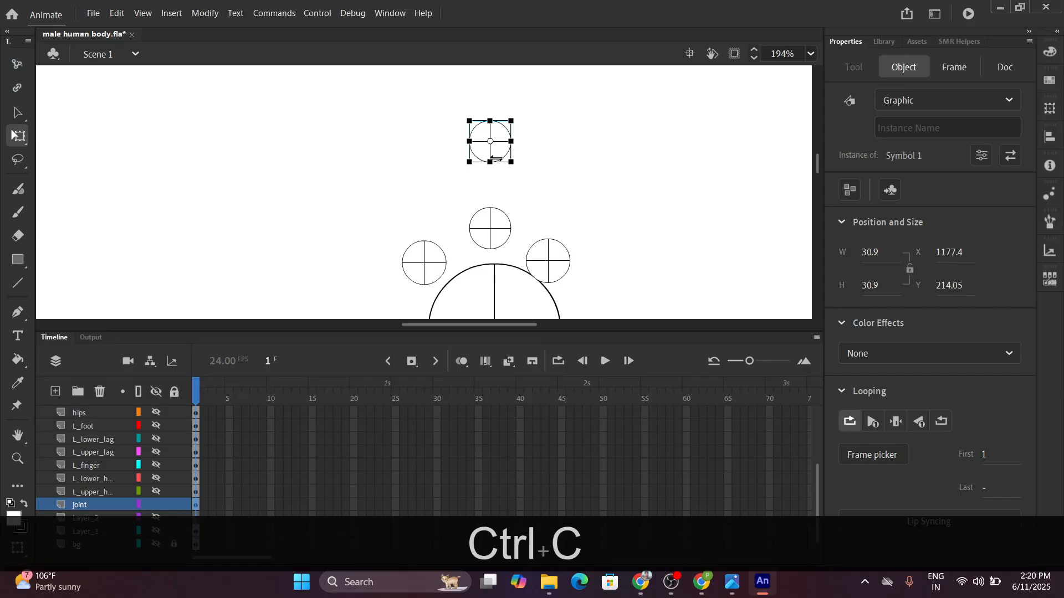
Hide the joint layer and show Layer_1 with the head image.
{"action": "scroll", "coordinate": [495, 158], "scroll_direction": "down", "scroll_amount": 5}
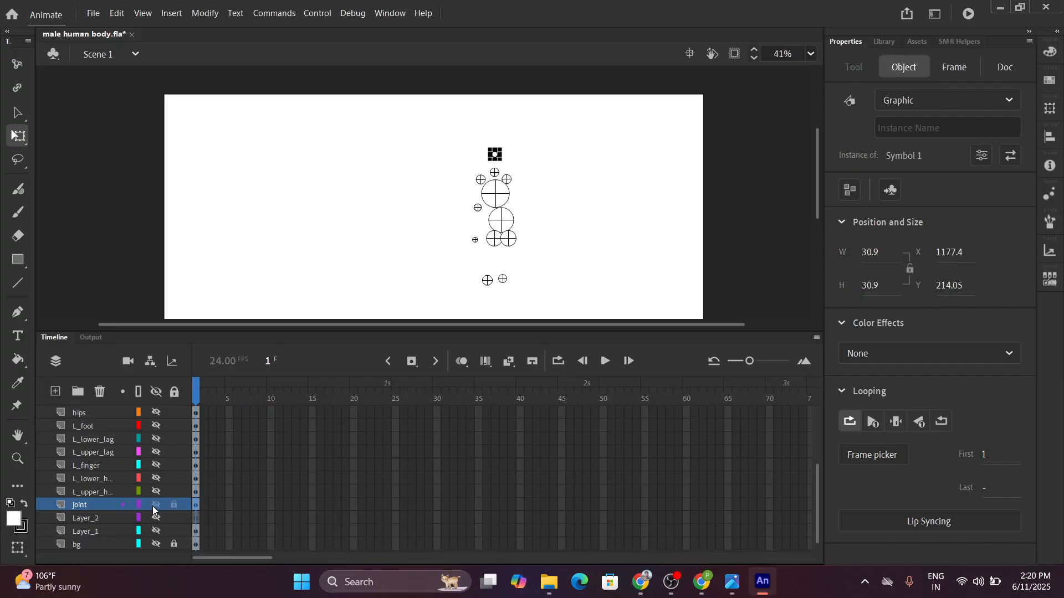
{"action": "left_click", "coordinate": [153, 506]}
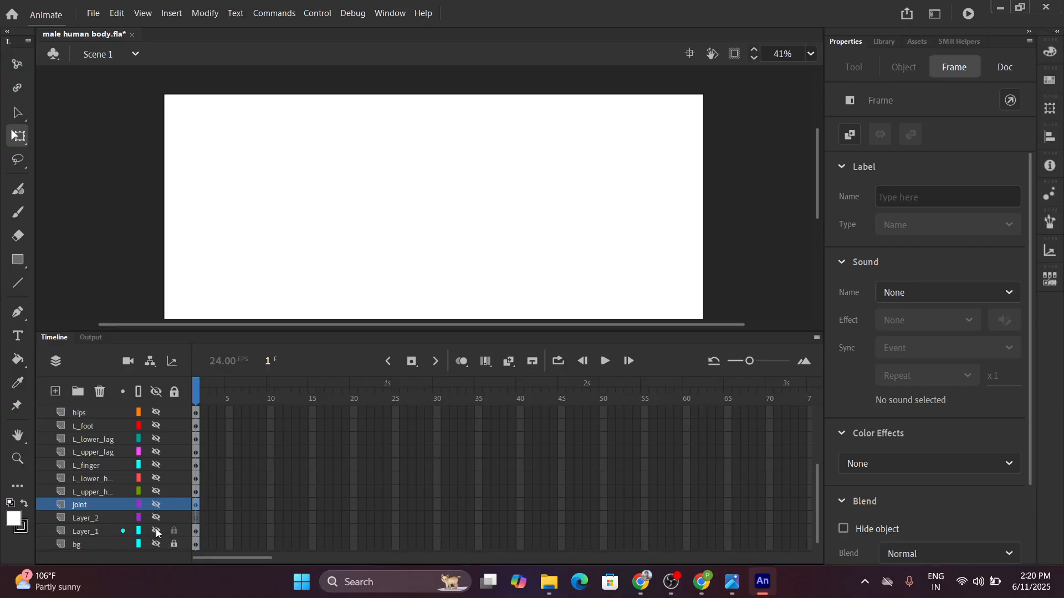
{"action": "left_click", "coordinate": [155, 530]}
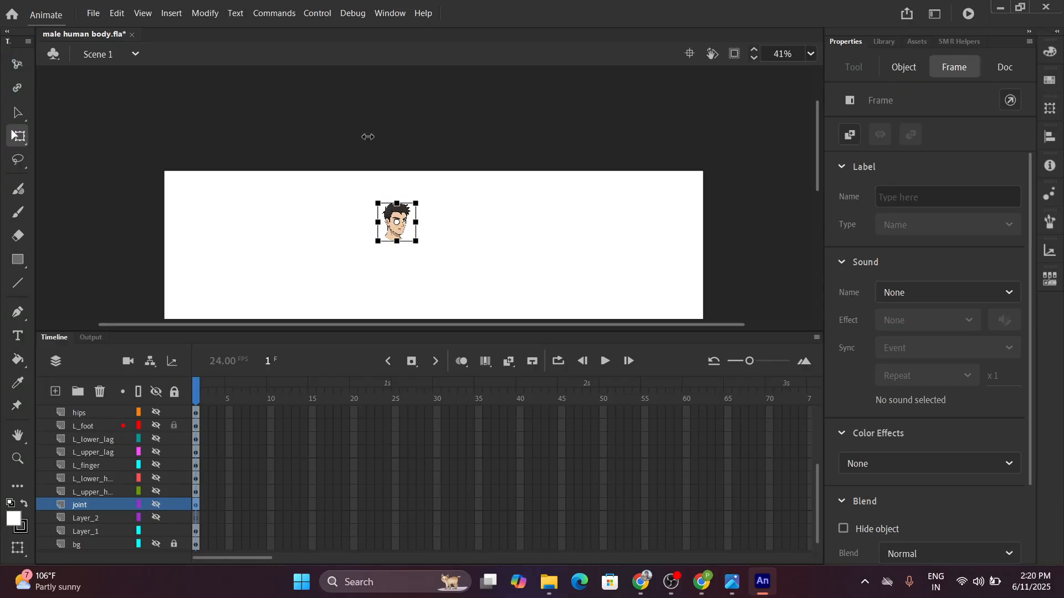
Rename Layer_1, which holds the head image, as face_bg.
{"action": "scroll", "coordinate": [397, 165], "scroll_direction": "up", "scroll_amount": 3, "text": "ctrl"}
{"action": "scroll", "coordinate": [398, 165], "scroll_direction": "up", "scroll_amount": 2, "text": "ctrl"}
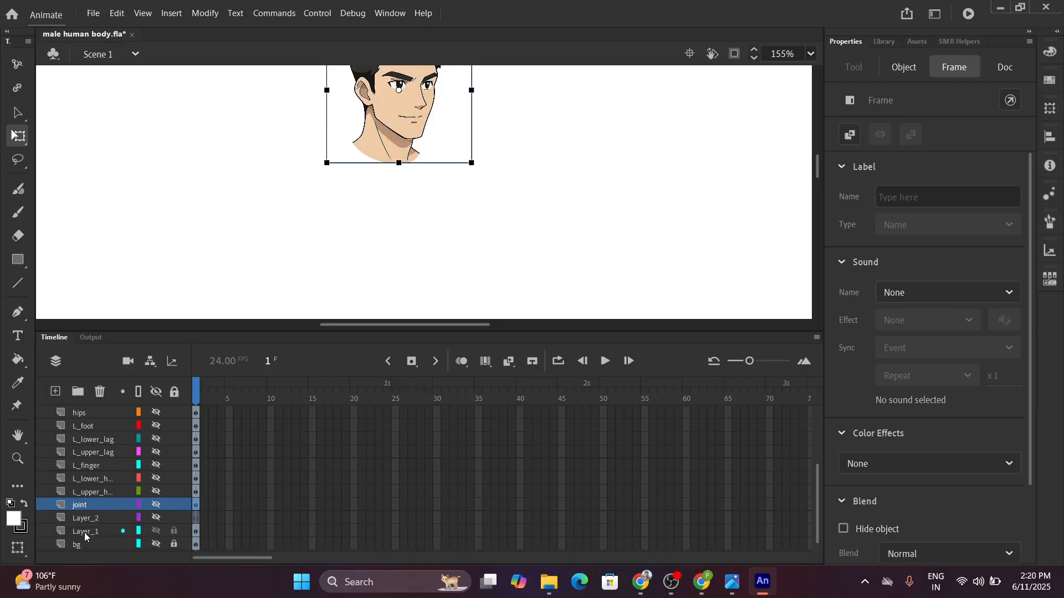
{"action": "double_click", "coordinate": [92, 531]}
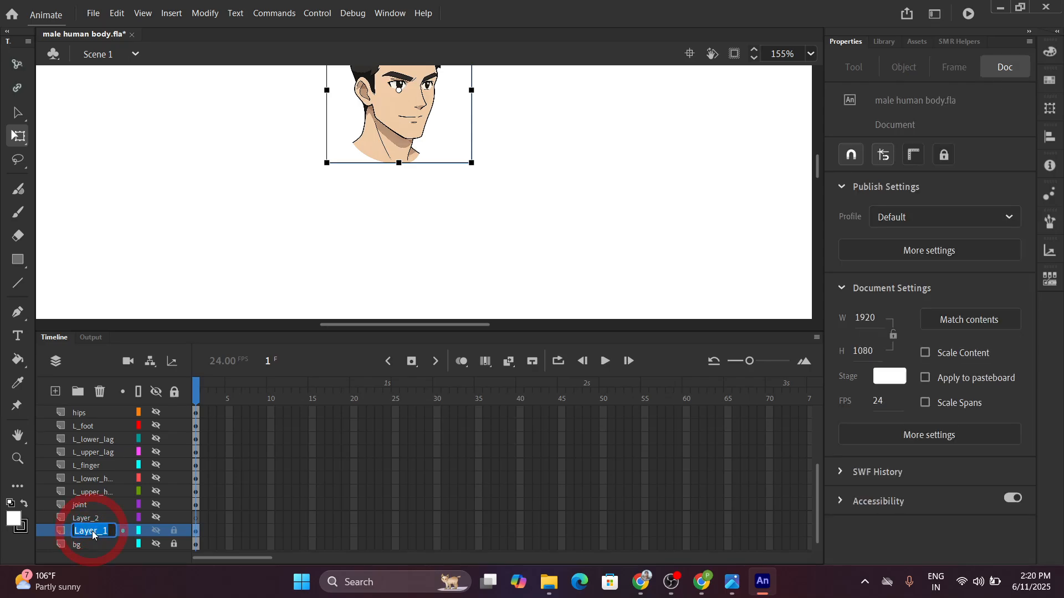
{"action": "type", "text": "fac"}
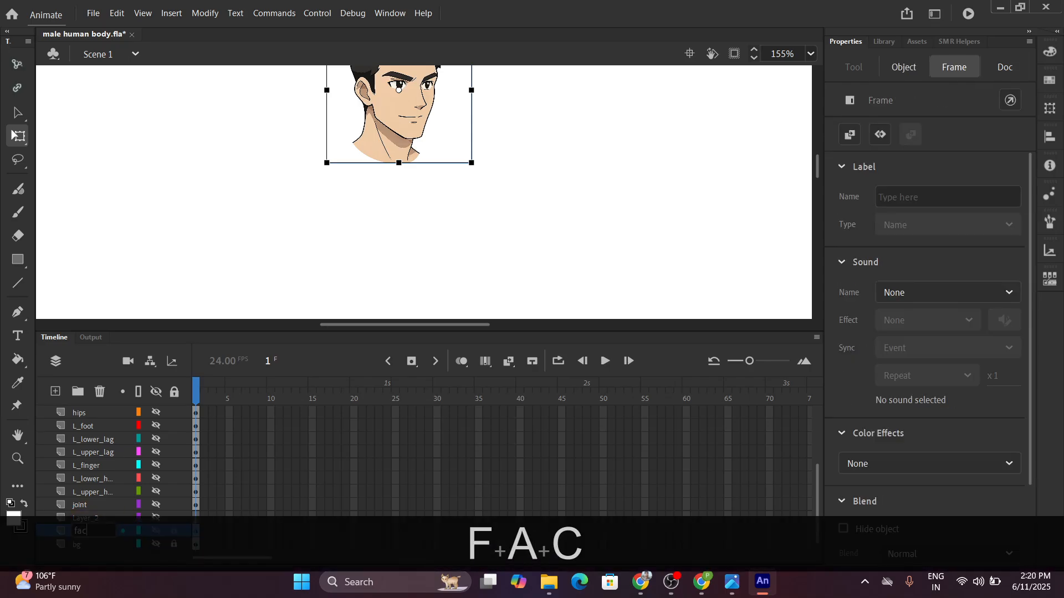
{"action": "type", "text": "e_bg"}
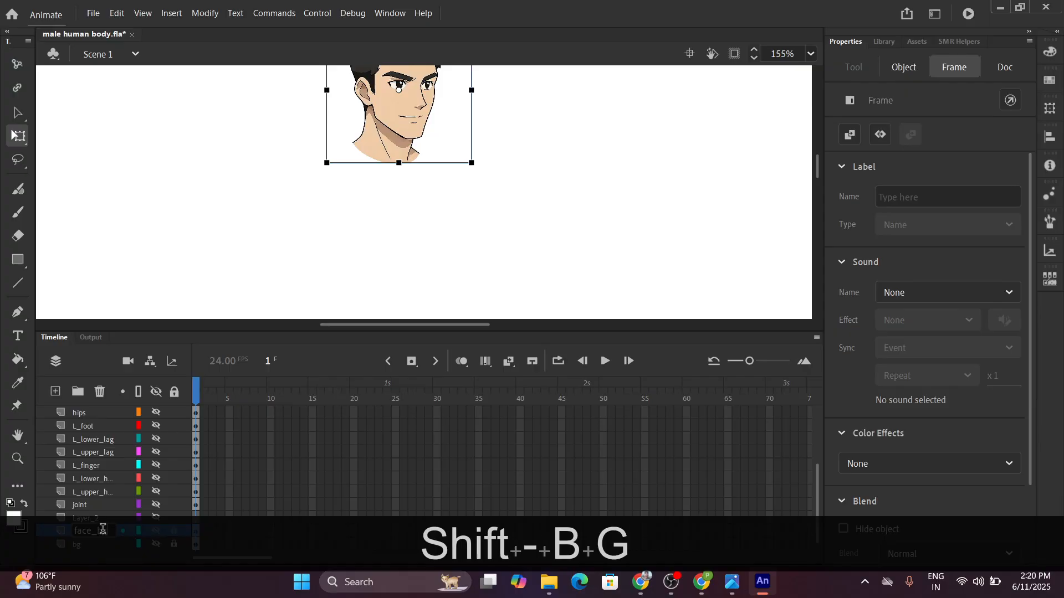
{"action": "key", "text": "Return"}
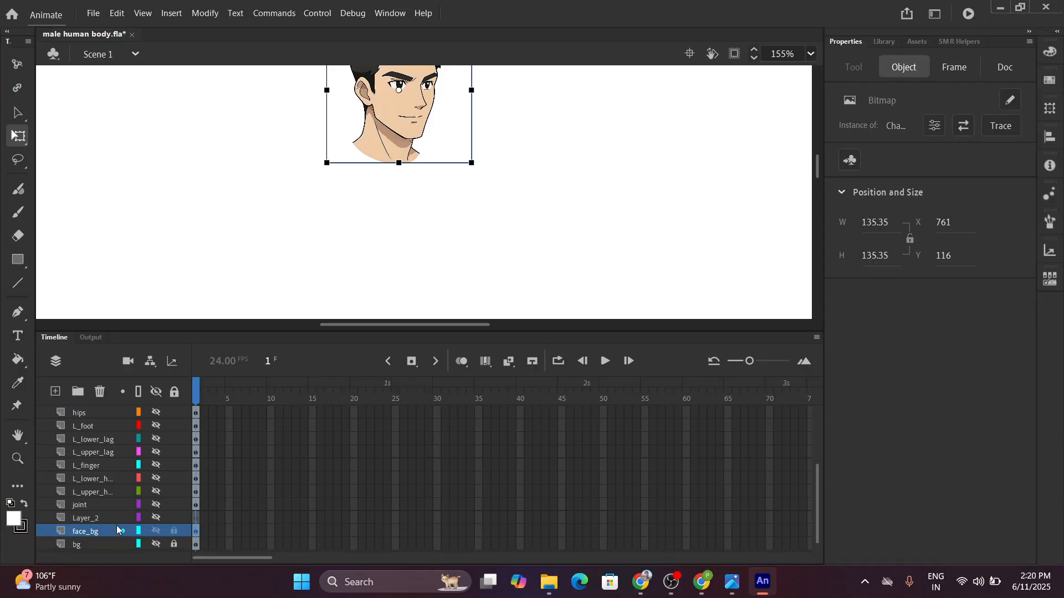
Check the face_bg layer's contents by toggling its visibility, and lock the layer while keeping it shown.
{"action": "left_click", "coordinate": [156, 531]}
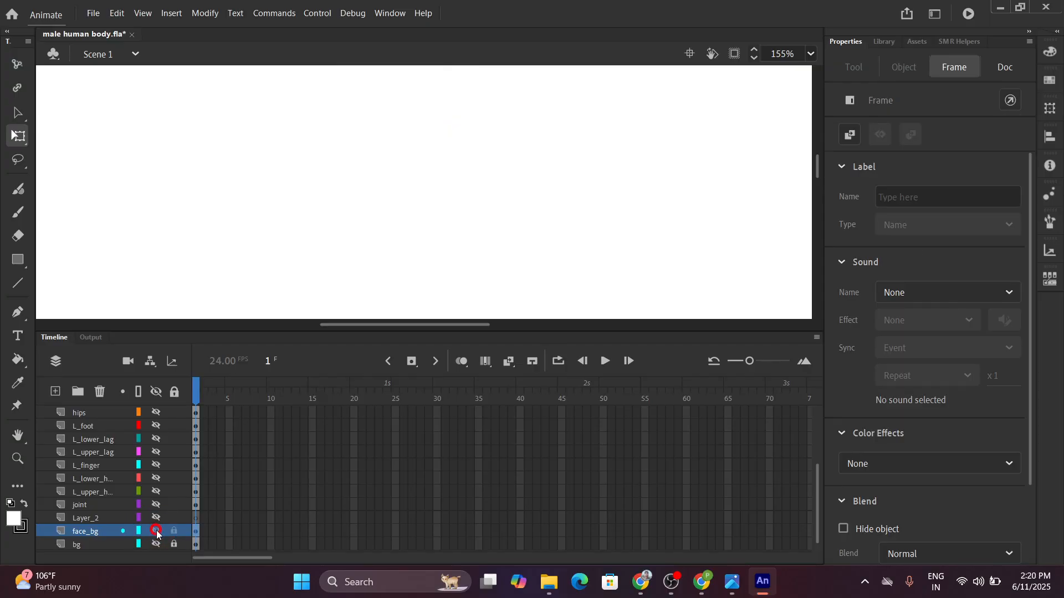
{"action": "left_click", "coordinate": [156, 531]}
{"action": "left_click", "coordinate": [173, 530]}
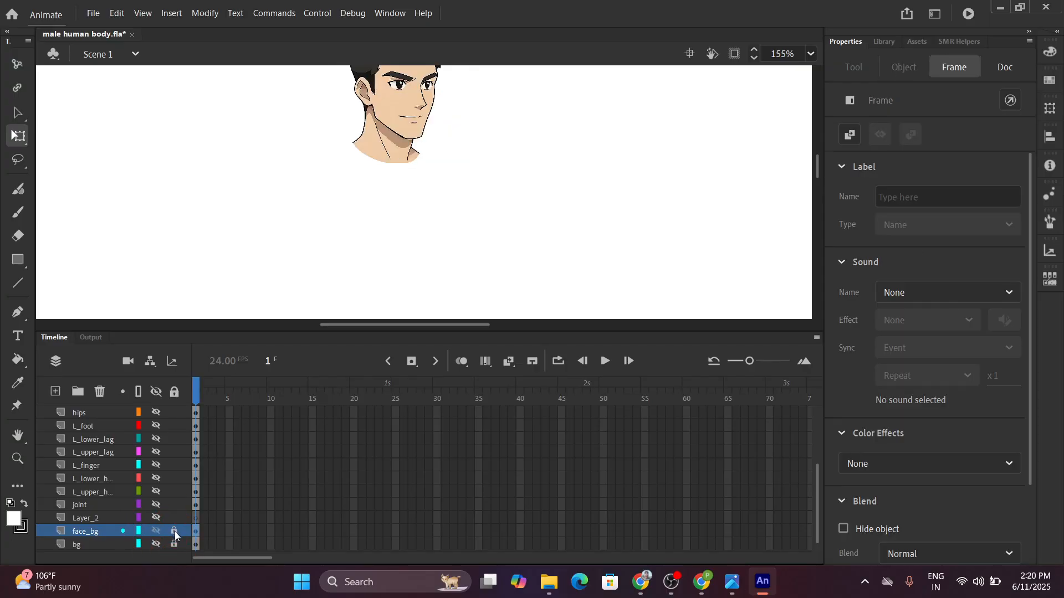
{"action": "left_click", "coordinate": [382, 119]}
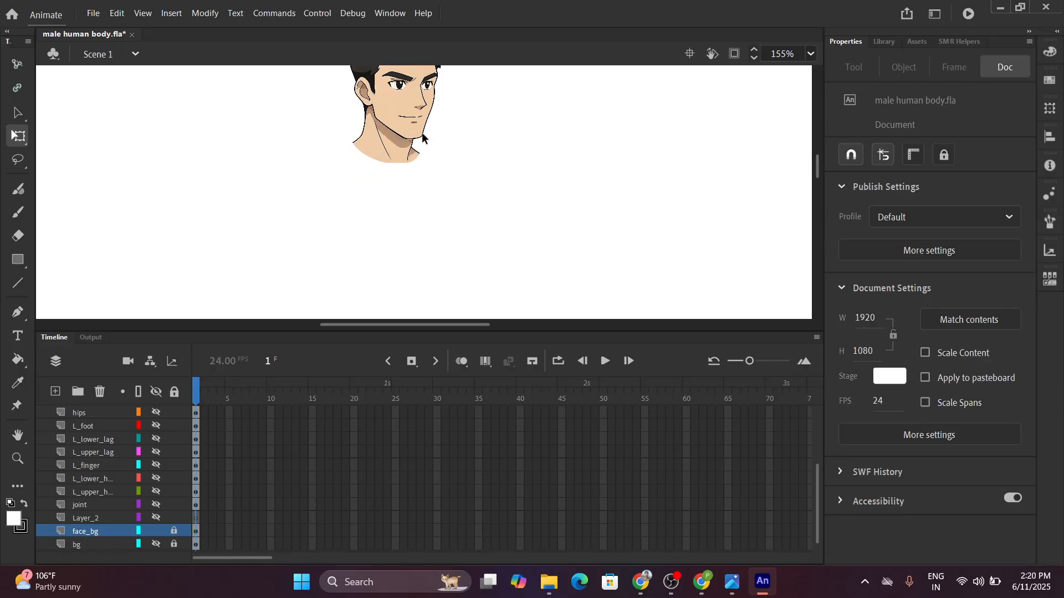
Add a new layer above R_finger and paste the copied joint circle in place on it.
{"action": "scroll", "coordinate": [414, 143], "scroll_direction": "up", "scroll_amount": 3}
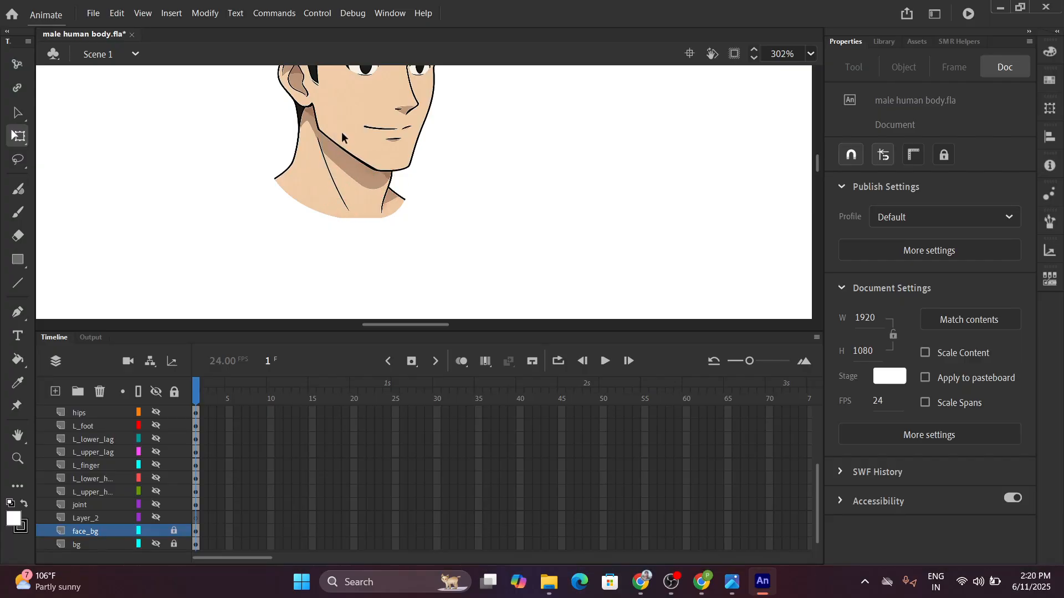
{"action": "scroll", "coordinate": [375, 215], "scroll_direction": "down", "scroll_amount": 3}
{"action": "scroll", "coordinate": [374, 211], "scroll_direction": "down", "scroll_amount": 1}
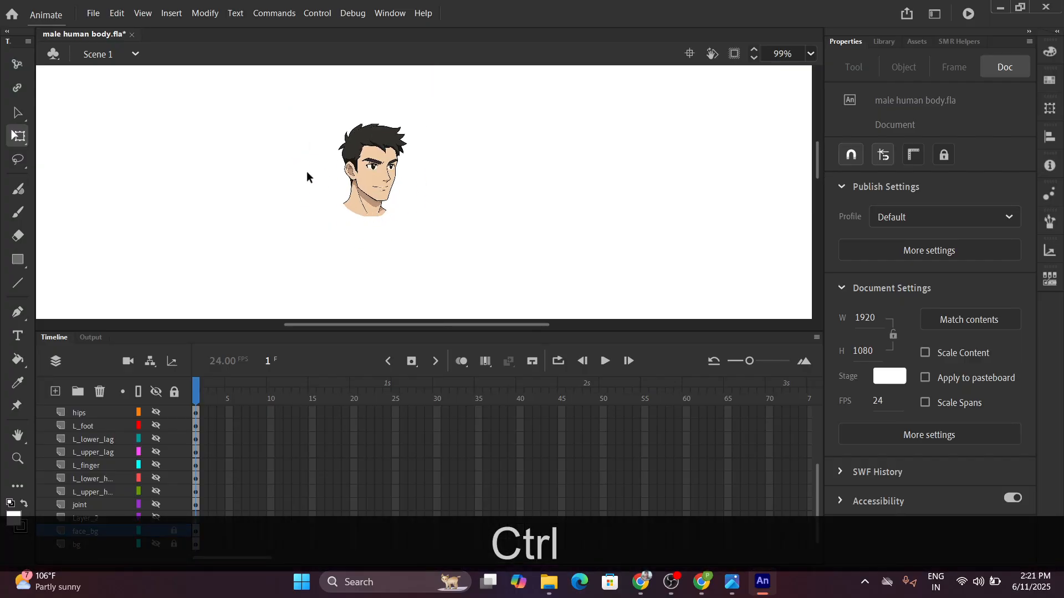
{"action": "scroll", "coordinate": [148, 470], "scroll_direction": "up", "scroll_amount": 2}
{"action": "scroll", "coordinate": [147, 469], "scroll_direction": "up", "scroll_amount": 2}
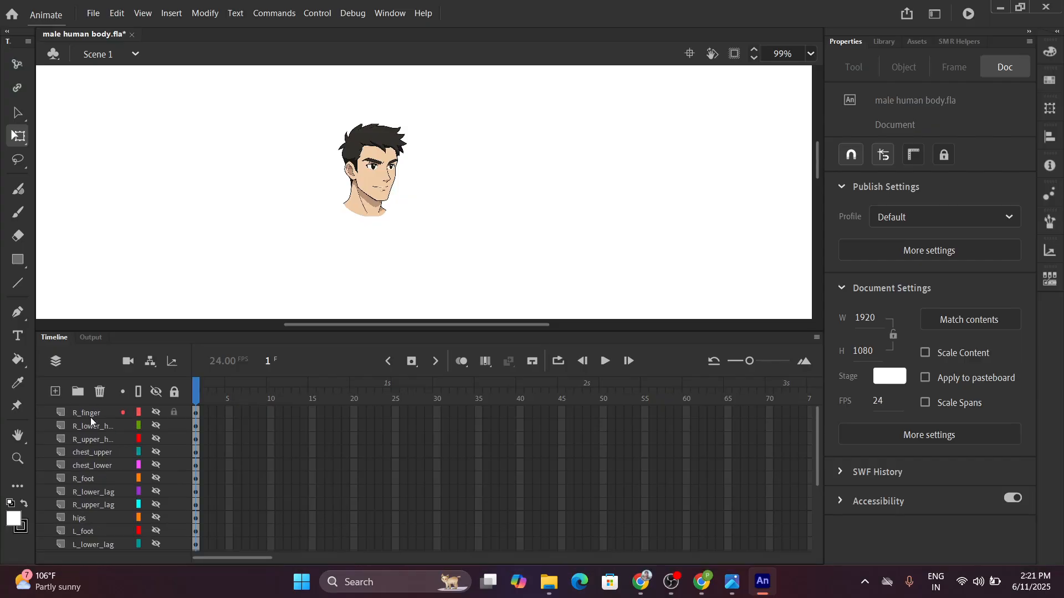
{"action": "left_click", "coordinate": [91, 417]}
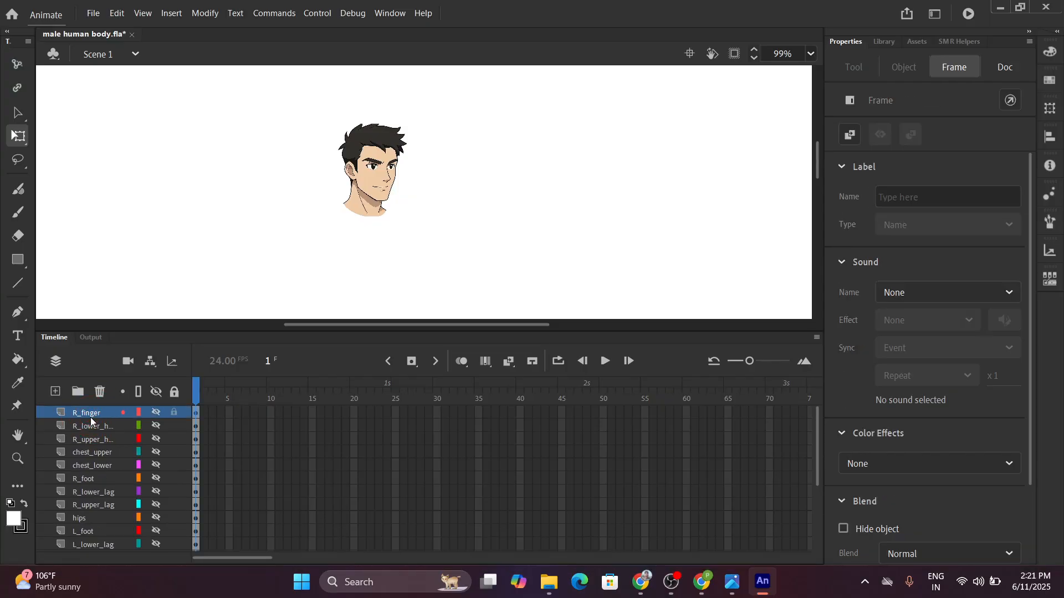
{"action": "left_click", "coordinate": [56, 392]}
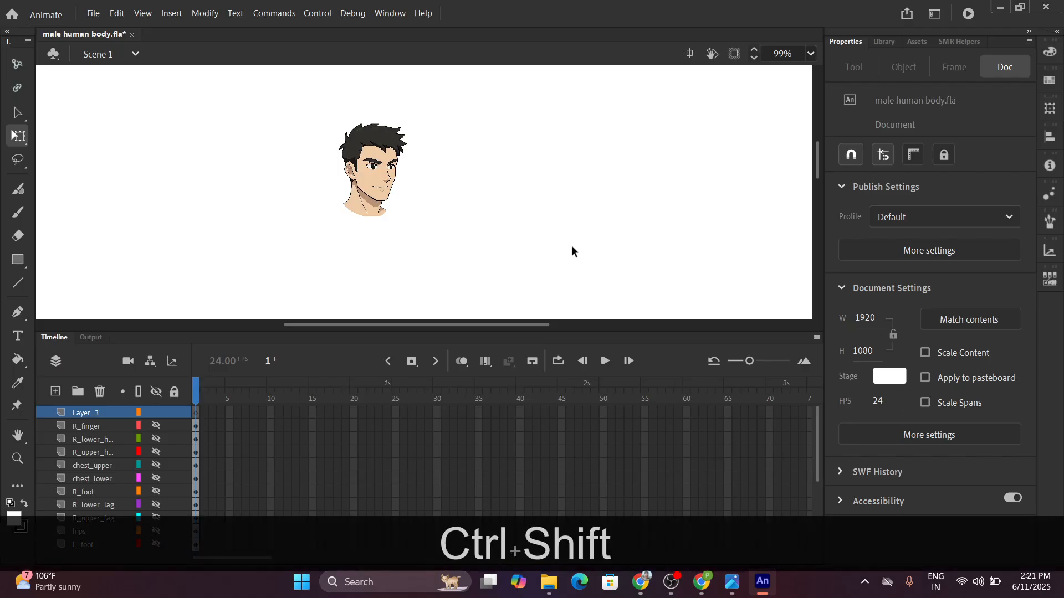
{"action": "key", "text": "ctrl+shift+v"}
Move the pasted joint circle onto the head image, over the cheek beside the mouth, at about X 822, Y 195.
{"action": "scroll", "coordinate": [627, 207], "scroll_direction": "up", "scroll_amount": 3, "text": "ctrl"}
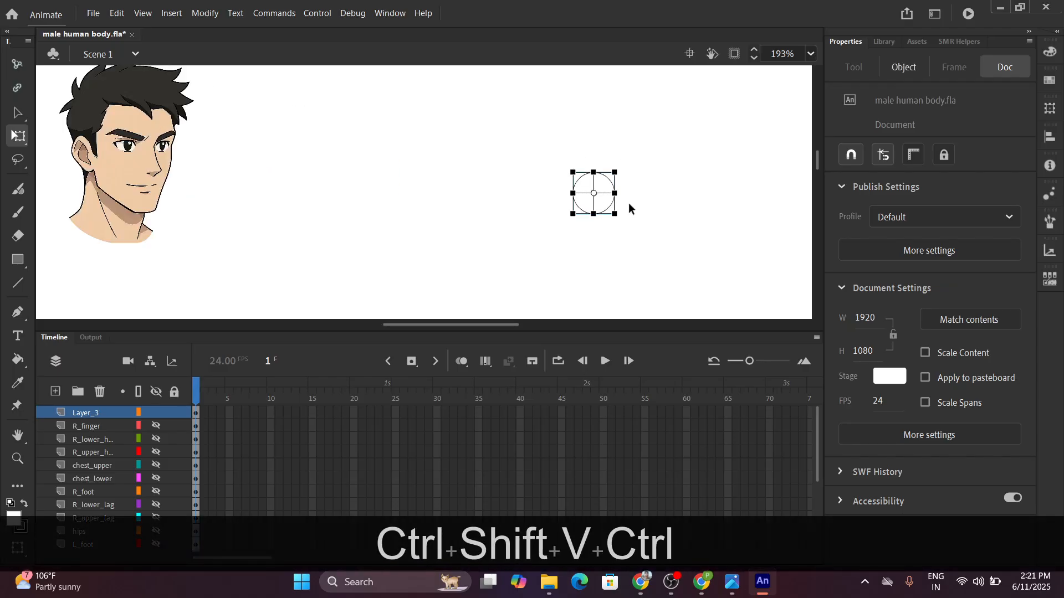
{"action": "scroll", "coordinate": [607, 210], "scroll_direction": "down", "scroll_amount": 1, "text": "ctrl"}
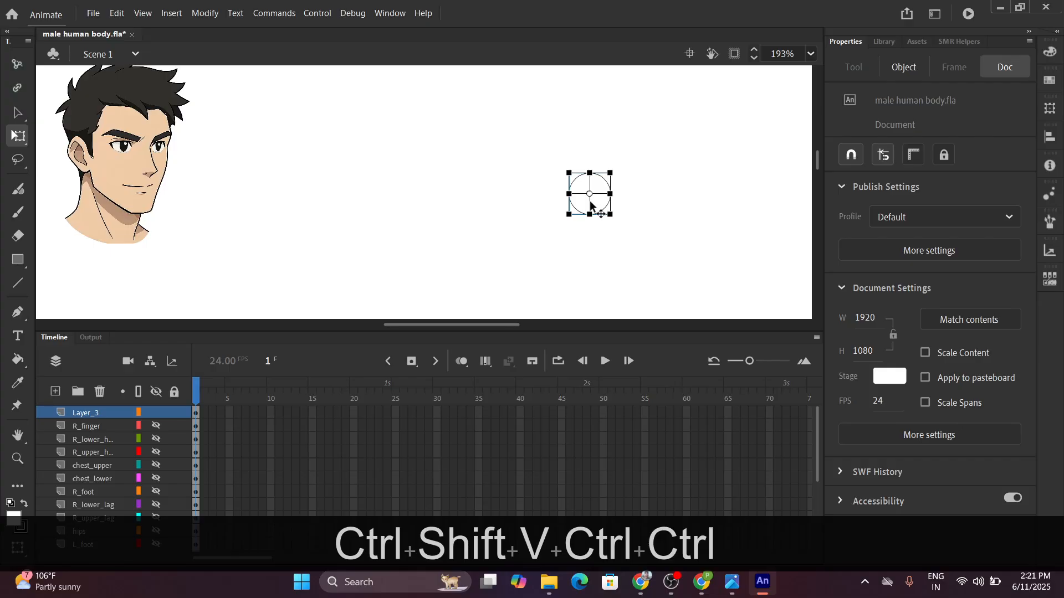
{"action": "left_click_drag", "start_coordinate": [589, 208], "coordinate": [107, 230]}
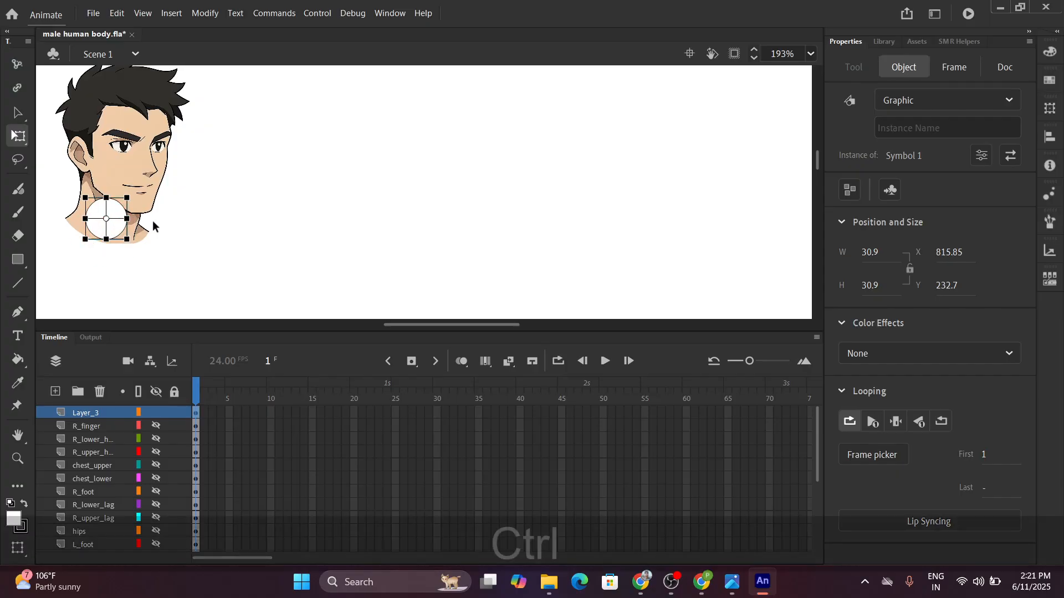
{"action": "scroll", "coordinate": [155, 222], "scroll_direction": "up", "scroll_amount": 1, "text": "ctrl"}
{"action": "left_click_drag", "start_coordinate": [178, 208], "coordinate": [414, 214]}
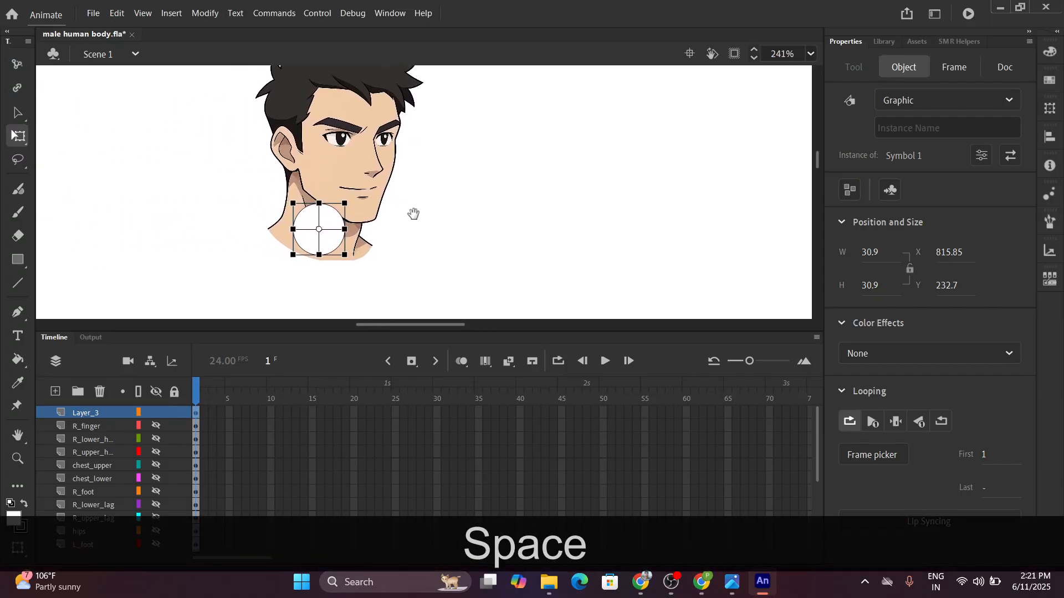
{"action": "scroll", "coordinate": [388, 219], "scroll_direction": "up", "scroll_amount": 2, "text": "ctrl"}
{"action": "scroll", "coordinate": [386, 221], "scroll_direction": "down", "scroll_amount": 1, "text": "ctrl"}
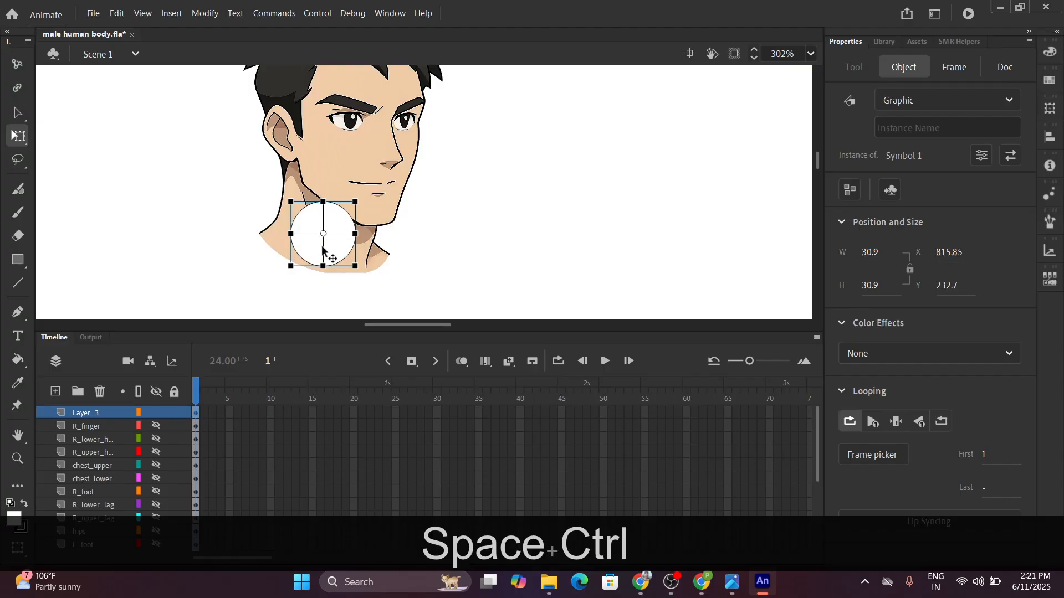
{"action": "left_click_drag", "start_coordinate": [325, 244], "coordinate": [335, 169]}
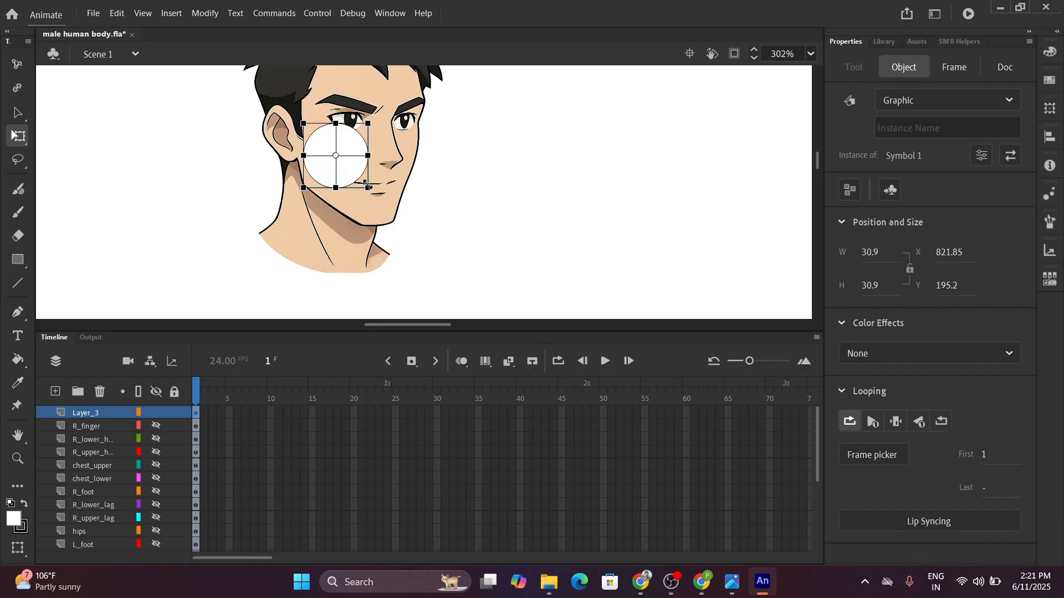
Enlarge the joint circle proportionally to about 49.5 wide and place it over the cheek and jaw at about X 828, Y 200.
{"action": "scroll", "coordinate": [362, 256], "scroll_direction": "down", "scroll_amount": 2}
{"action": "scroll", "coordinate": [341, 236], "scroll_direction": "up", "scroll_amount": 5}
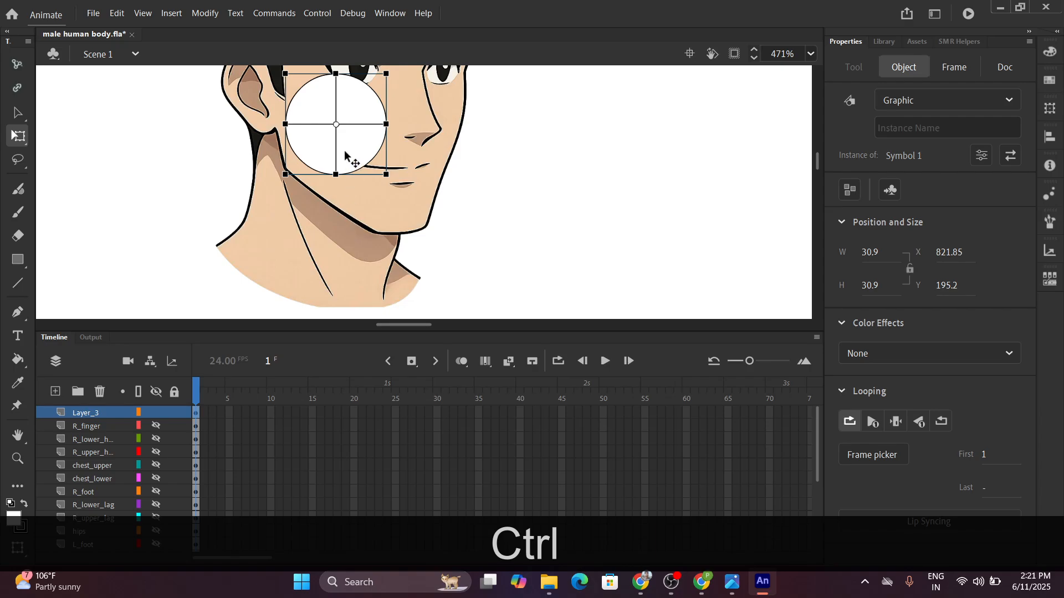
{"action": "scroll", "coordinate": [349, 163], "scroll_direction": "down", "scroll_amount": 4}
{"action": "scroll", "coordinate": [435, 198], "scroll_direction": "up", "scroll_amount": 2}
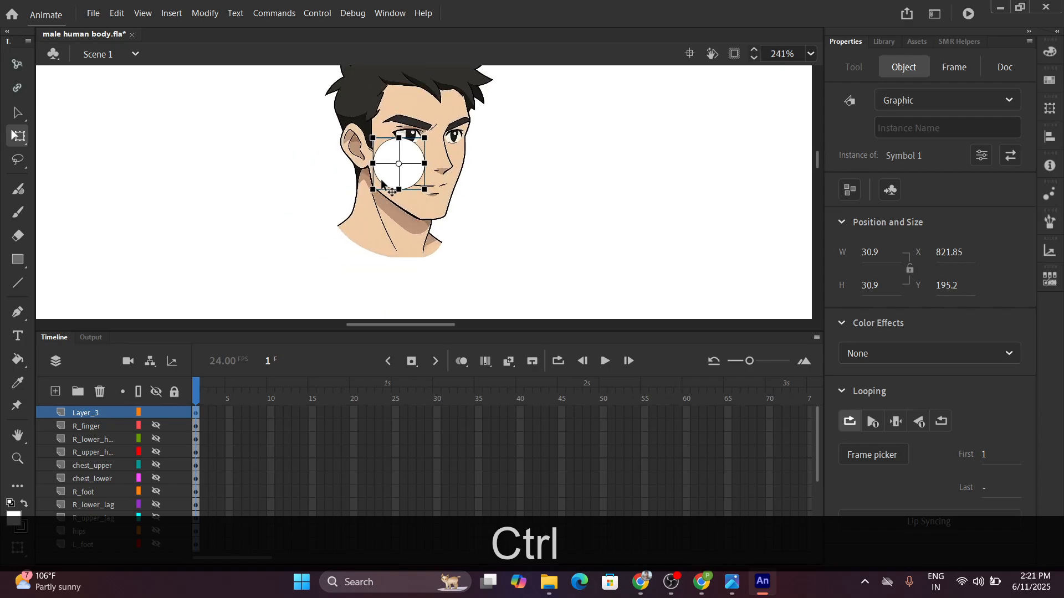
{"action": "scroll", "coordinate": [399, 179], "scroll_direction": "up", "scroll_amount": 4}
{"action": "scroll", "coordinate": [421, 180], "scroll_direction": "down", "scroll_amount": 3}
{"action": "scroll", "coordinate": [415, 174], "scroll_direction": "up", "scroll_amount": 1}
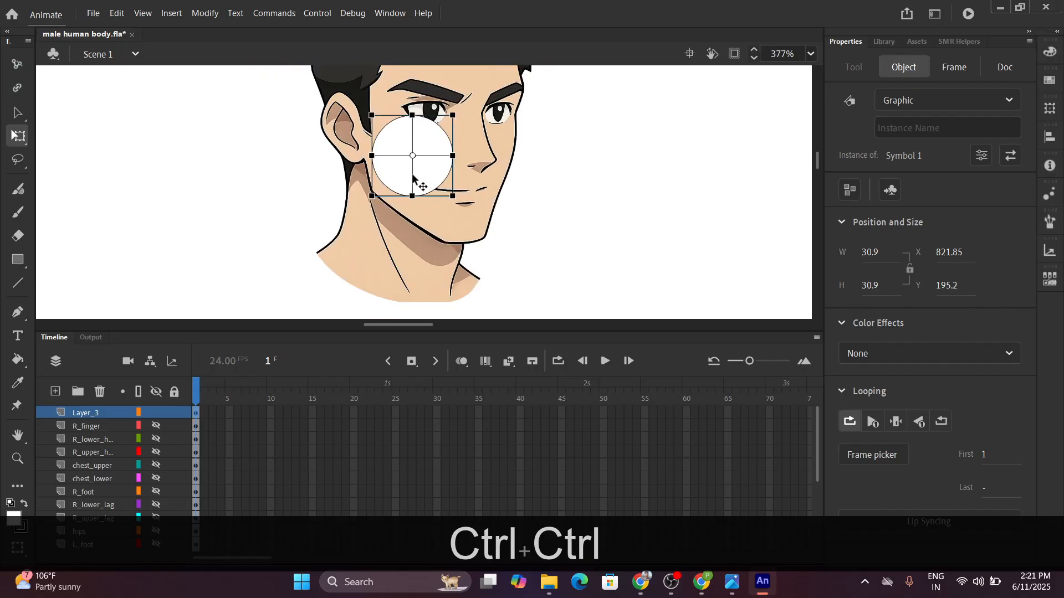
{"action": "left_click_drag", "start_coordinate": [413, 175], "coordinate": [422, 184]}
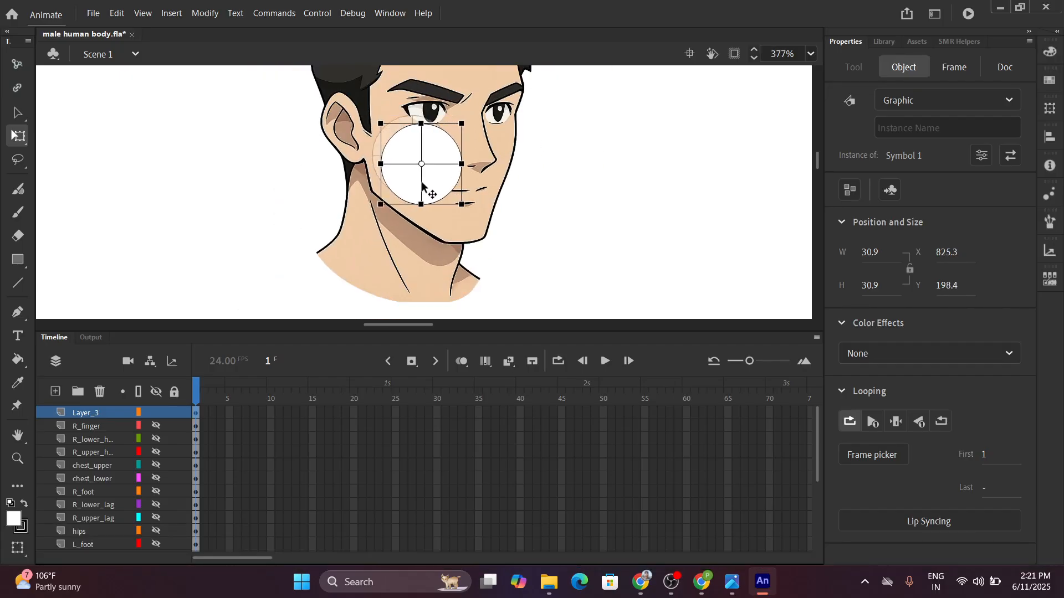
{"action": "key", "text": "shift"}
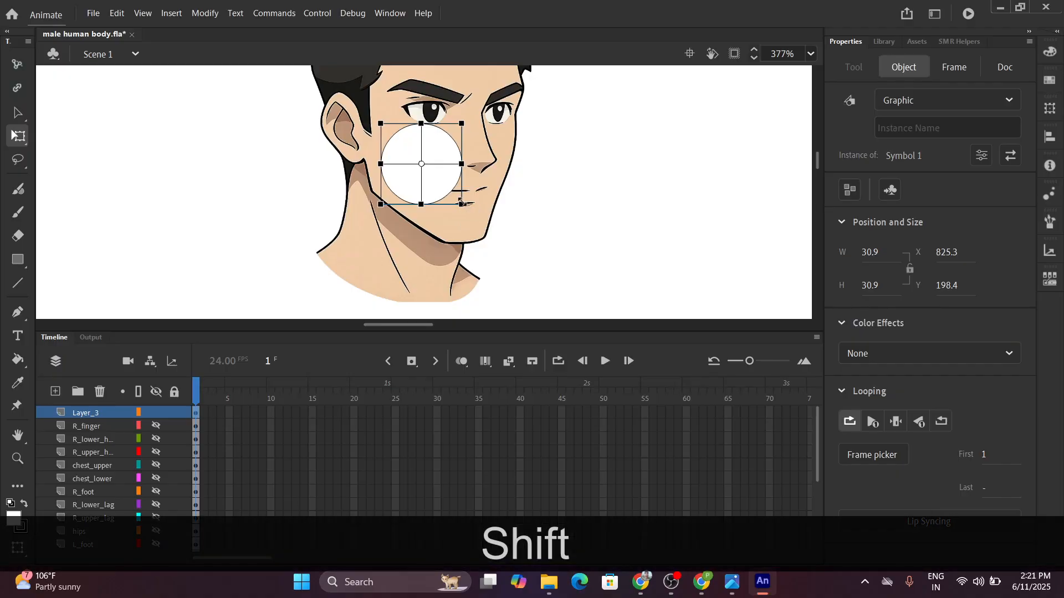
{"action": "left_click_drag", "start_coordinate": [461, 203], "coordinate": [509, 221]}
{"action": "left_click_drag", "start_coordinate": [426, 193], "coordinate": [407, 238]}
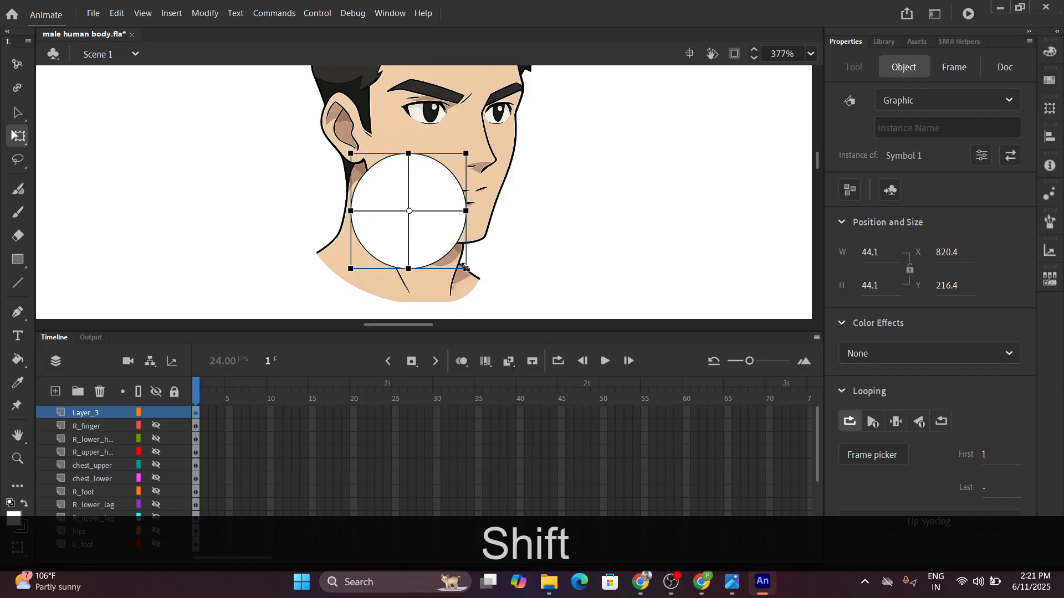
{"action": "mouse_move", "coordinate": [465, 269]}
{"action": "left_mouse_down"}
{"action": "mouse_move", "coordinate": [482, 280]}
{"action": "mouse_move", "coordinate": [472, 275]}
{"action": "left_mouse_up"}
{"action": "key", "text": "ctrl+z"}
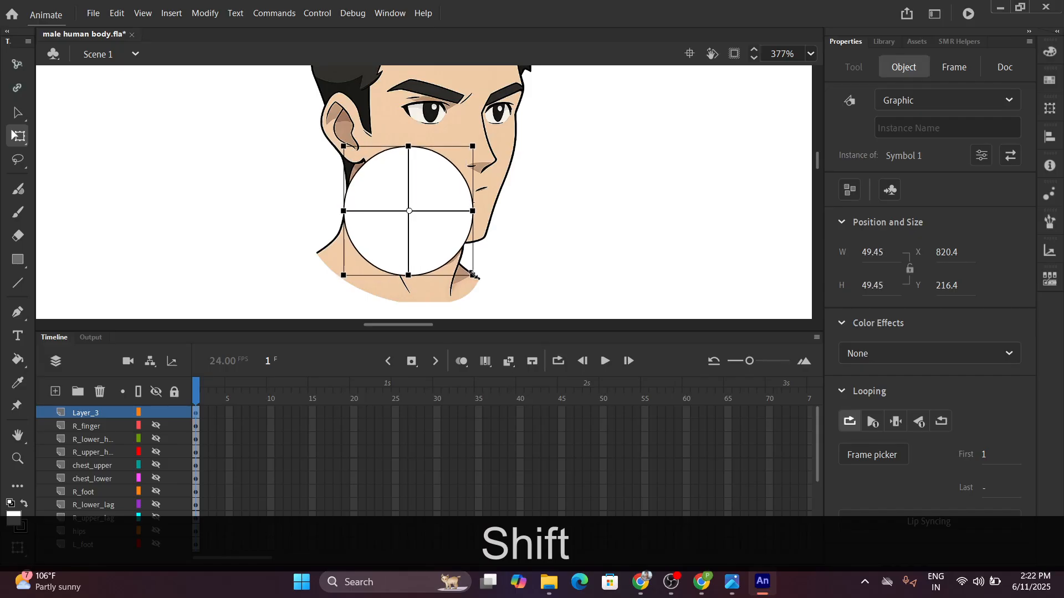
{"action": "left_click_drag", "start_coordinate": [410, 245], "coordinate": [426, 199]}
{"action": "scroll", "coordinate": [425, 203], "scroll_direction": "down", "scroll_amount": 3}
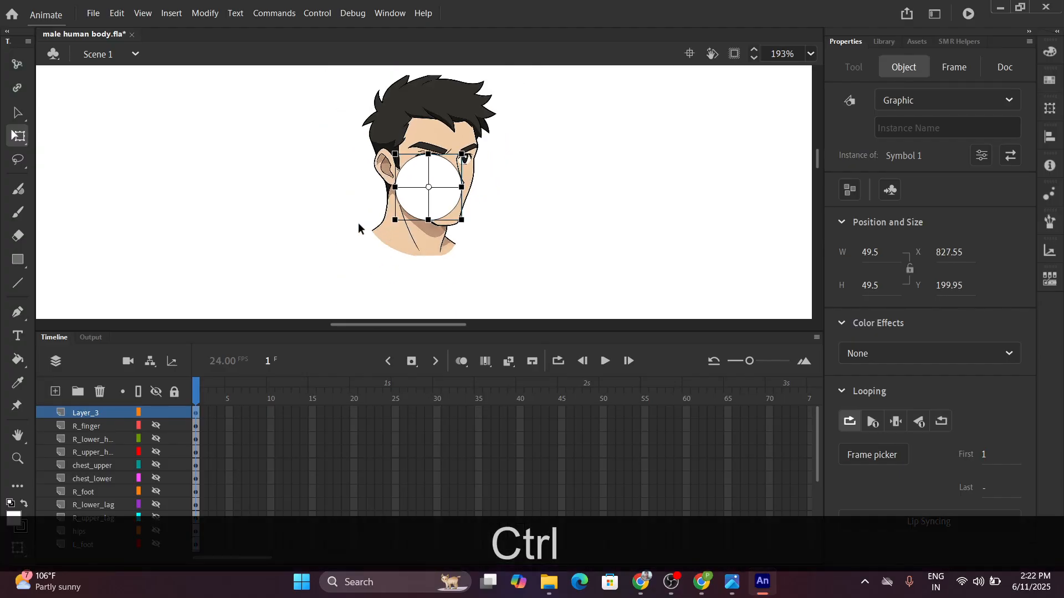
Duplicate the enlarged circle and place the copy over the base of the neck, at about X 808, Y 252.
{"action": "left_click_drag", "start_coordinate": [344, 223], "coordinate": [357, 183]}
{"action": "scroll", "coordinate": [401, 174], "scroll_direction": "up", "scroll_amount": 2}
{"action": "scroll", "coordinate": [434, 174], "scroll_direction": "up", "scroll_amount": 2}
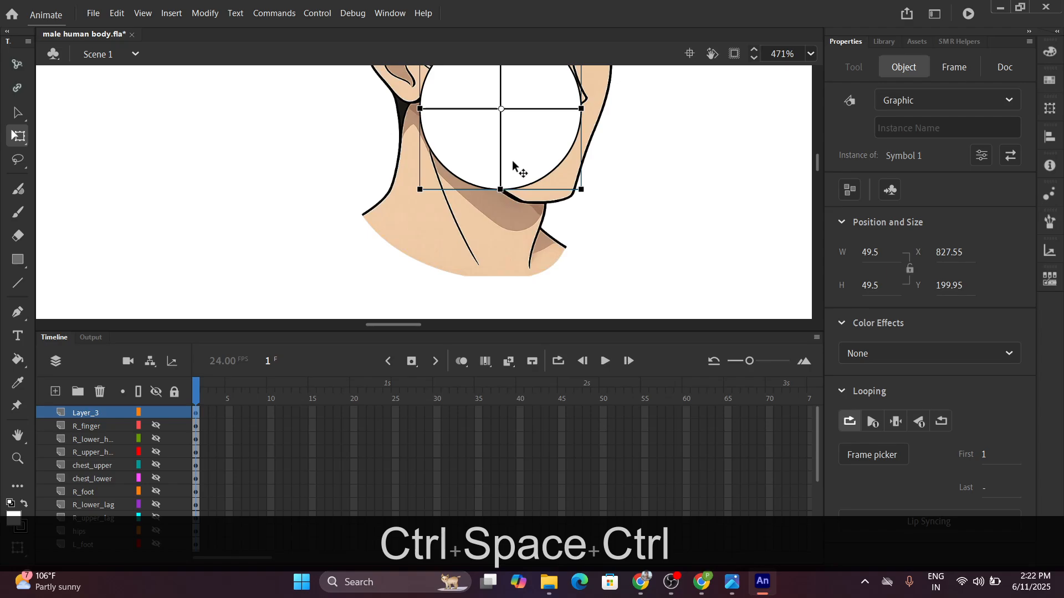
{"action": "scroll", "coordinate": [512, 169], "scroll_direction": "down", "scroll_amount": 2}
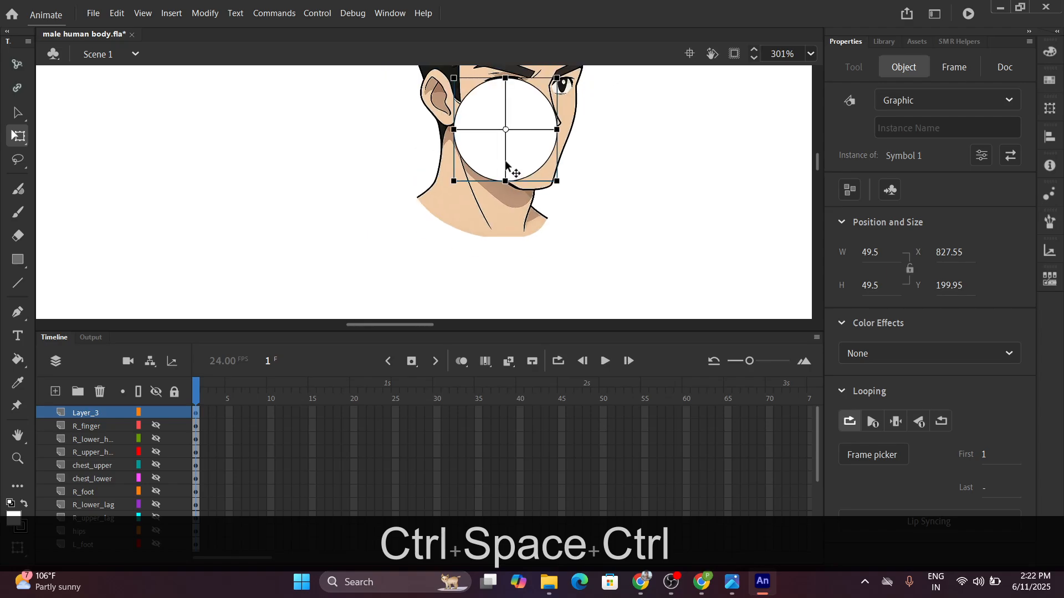
{"action": "key", "text": "alt"}
{"action": "left_click_drag", "start_coordinate": [505, 162], "coordinate": [464, 272]}
{"action": "key", "text": "ctrl"}
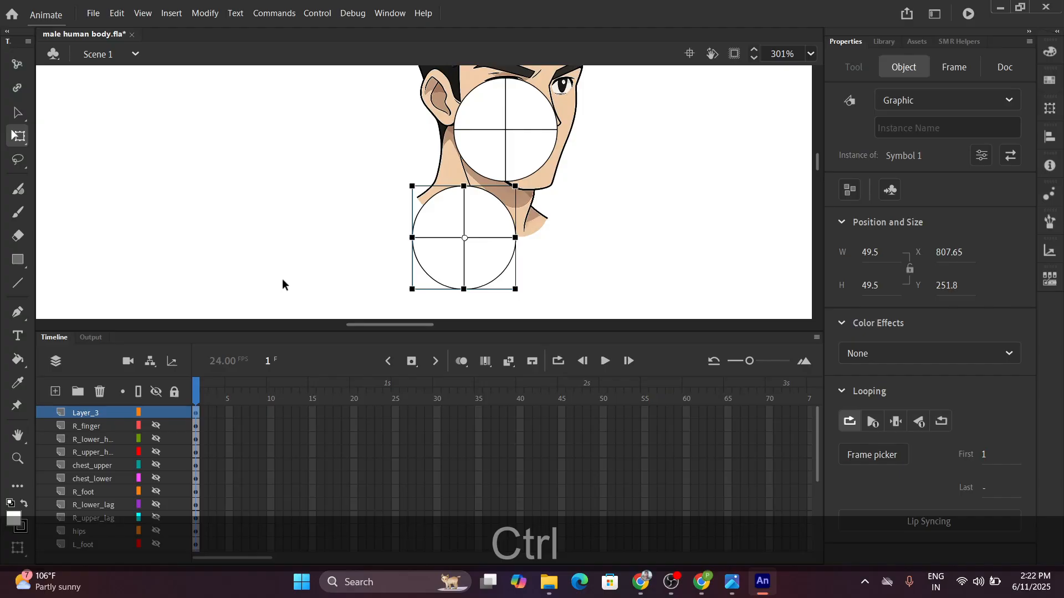
Add a new layer above Layer_3.
{"action": "left_click", "coordinate": [55, 392]}
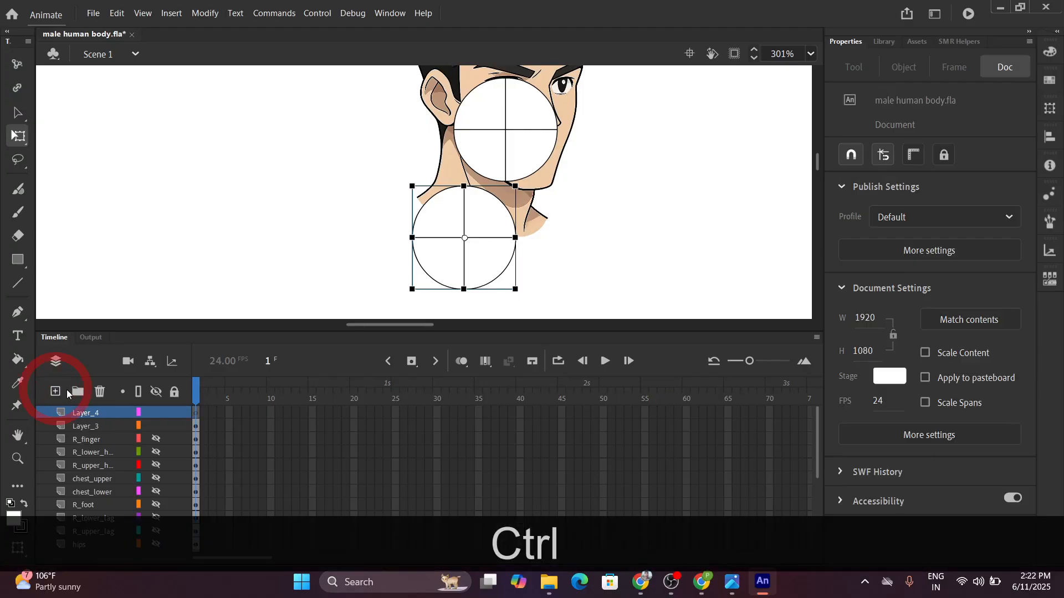
{"action": "scroll", "coordinate": [582, 127], "scroll_direction": "up", "scroll_amount": 2}
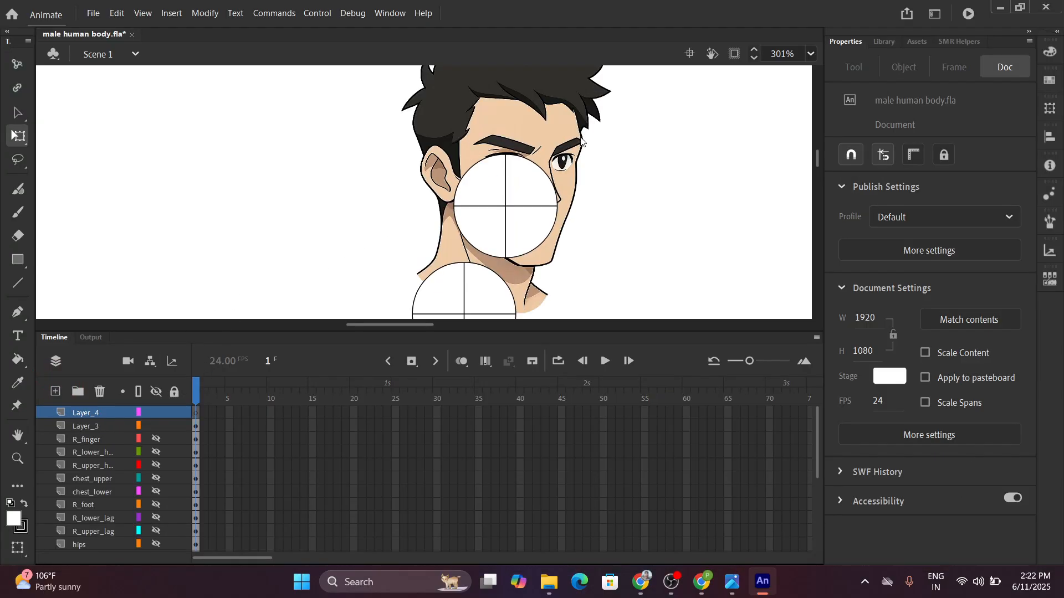
{"action": "scroll", "coordinate": [581, 131], "scroll_direction": "down", "scroll_amount": 2}
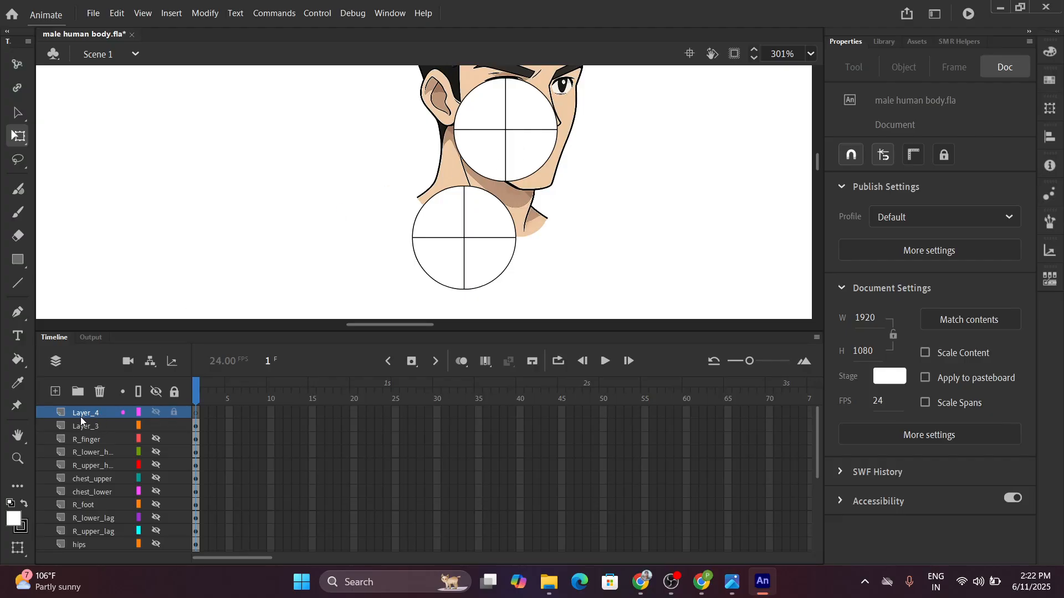
{"action": "scroll", "coordinate": [557, 144], "scroll_direction": "up", "scroll_amount": 2}
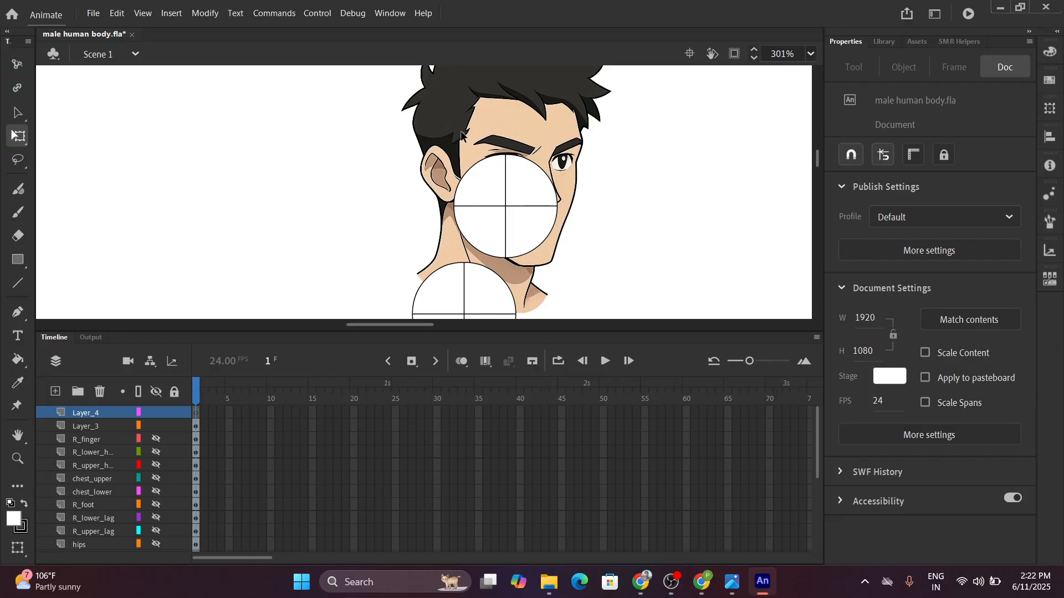
Convert the circle over the face into a graphic symbol named face.
{"action": "left_click", "coordinate": [510, 221]}
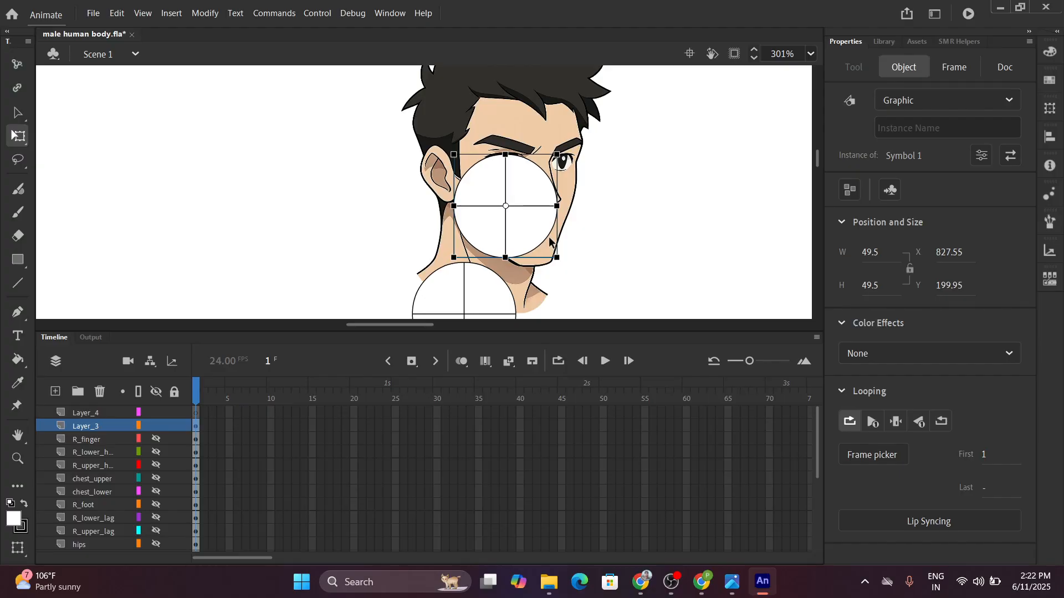
{"action": "key", "text": "F8"}
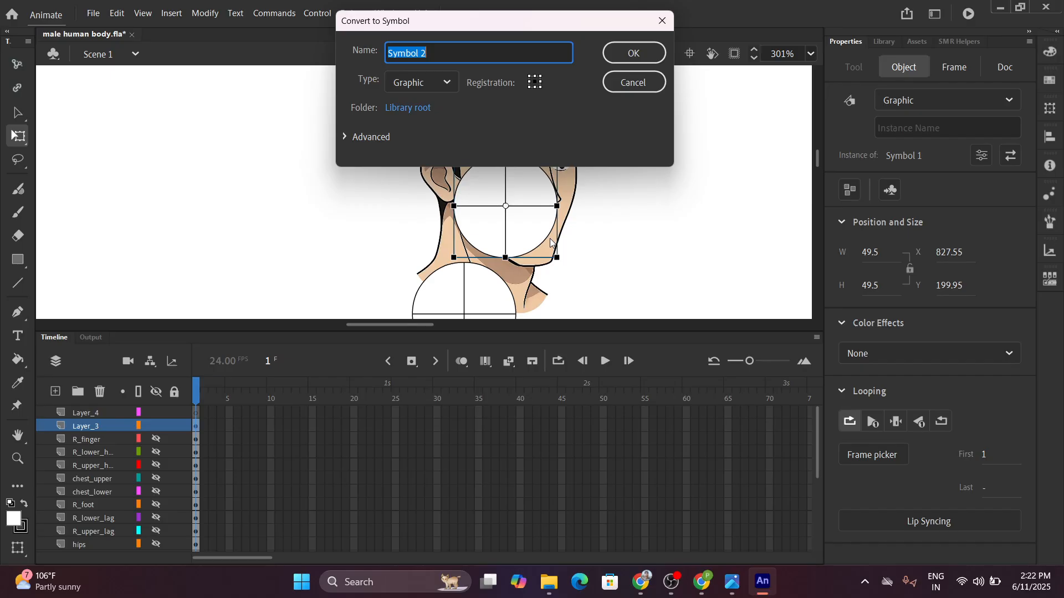
{"action": "type", "text": "fa"}
{"action": "type", "text": "c"}
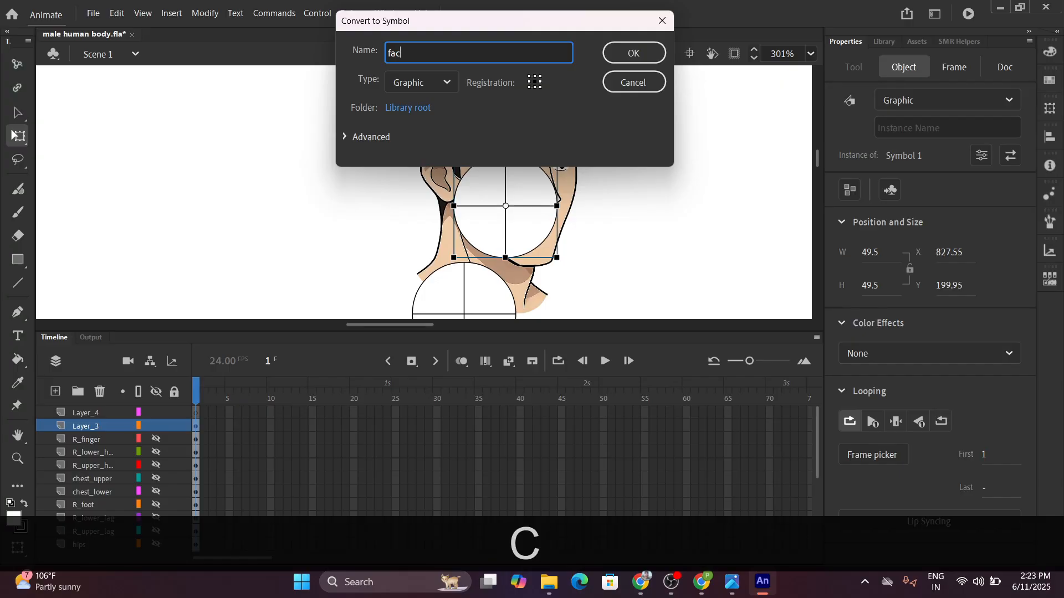
{"action": "type", "text": "e"}
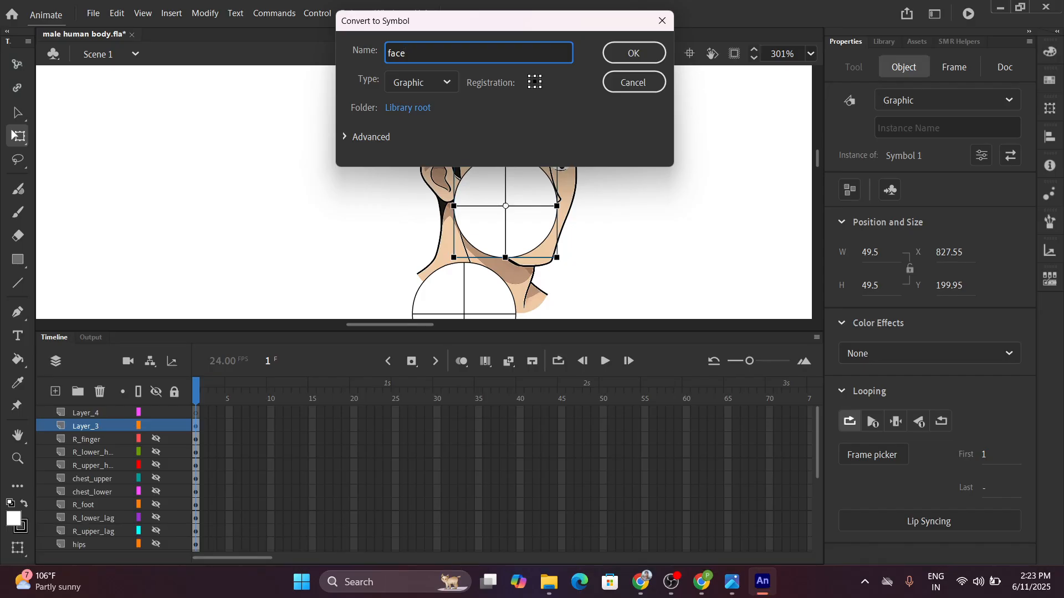
{"action": "left_click", "coordinate": [642, 56]}
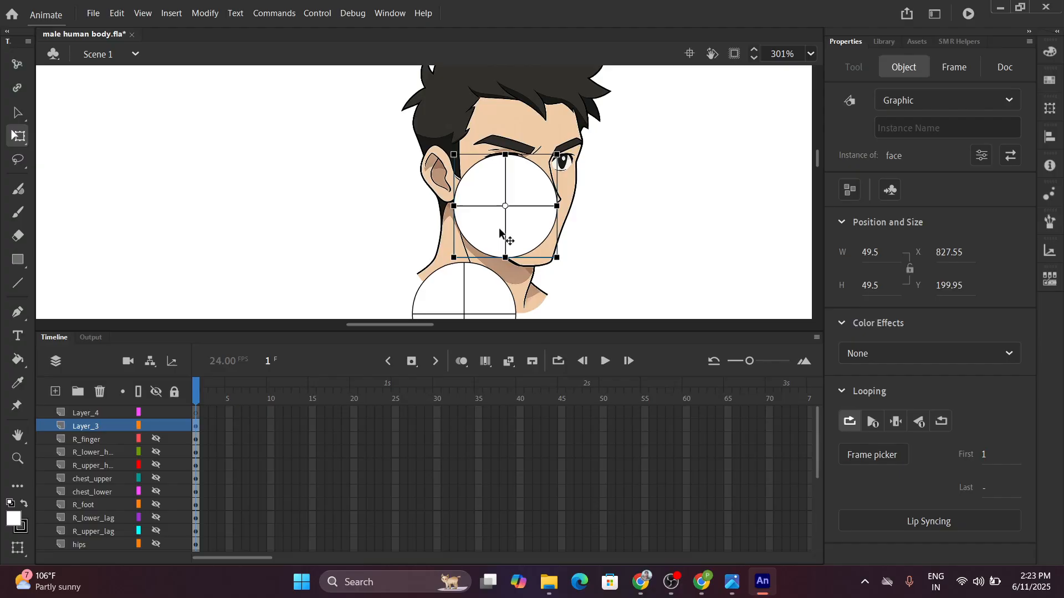
Cut the face symbol from Layer_3 and paste it in place on Layer_4.
{"action": "key", "text": "ctrl"}
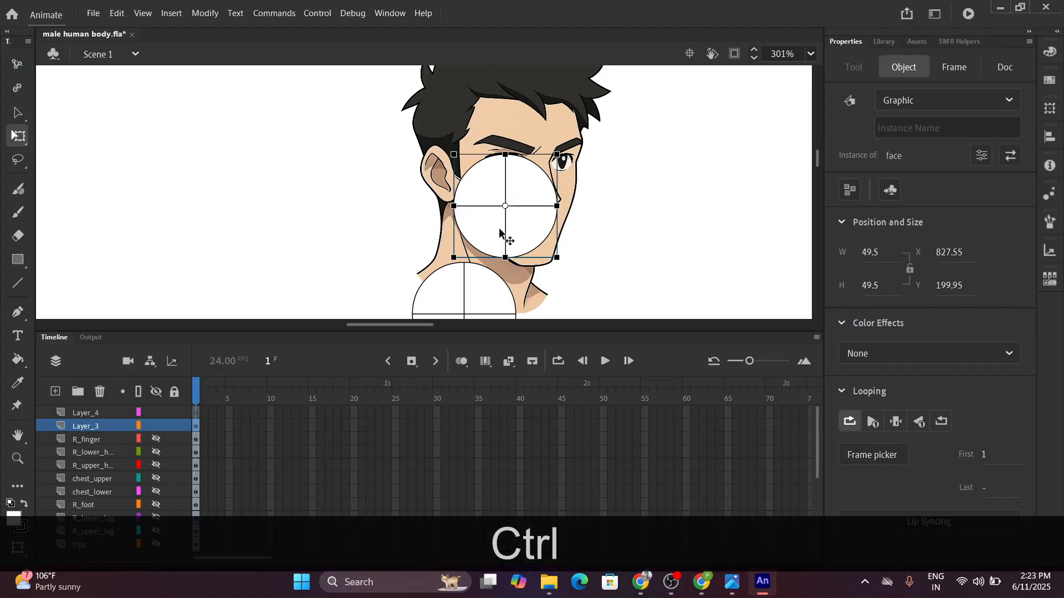
{"action": "key", "text": "ctrl+x"}
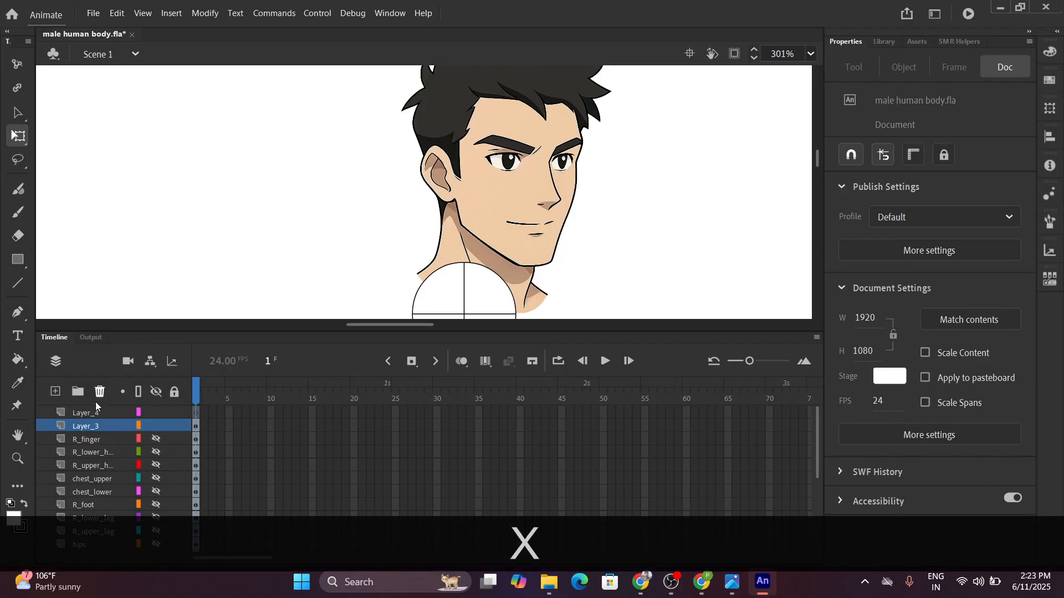
{"action": "left_click", "coordinate": [94, 414]}
{"action": "key", "text": "ctrl"}
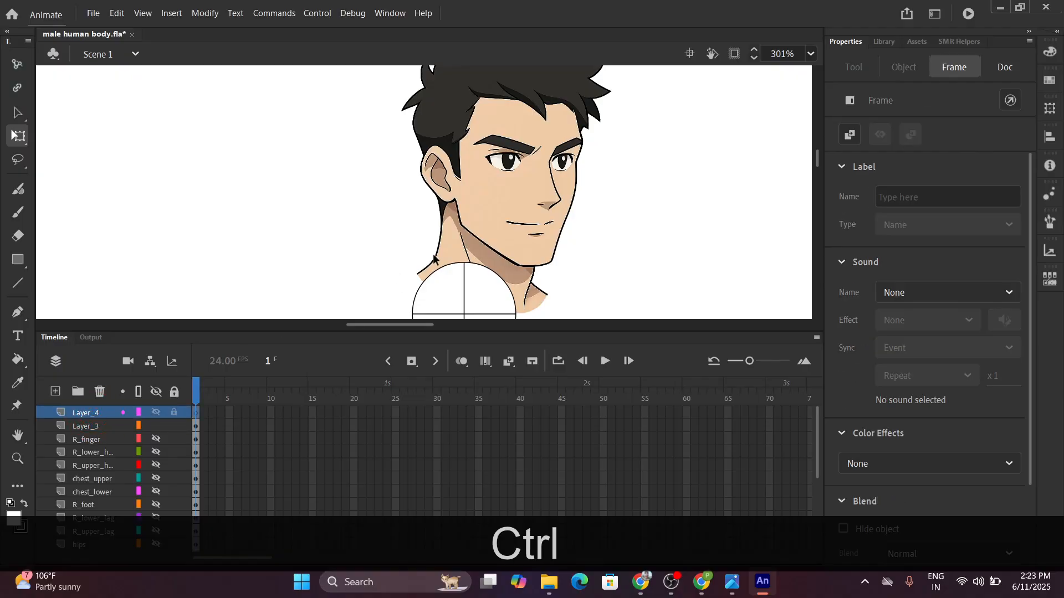
{"action": "key", "text": "ctrl+shift"}
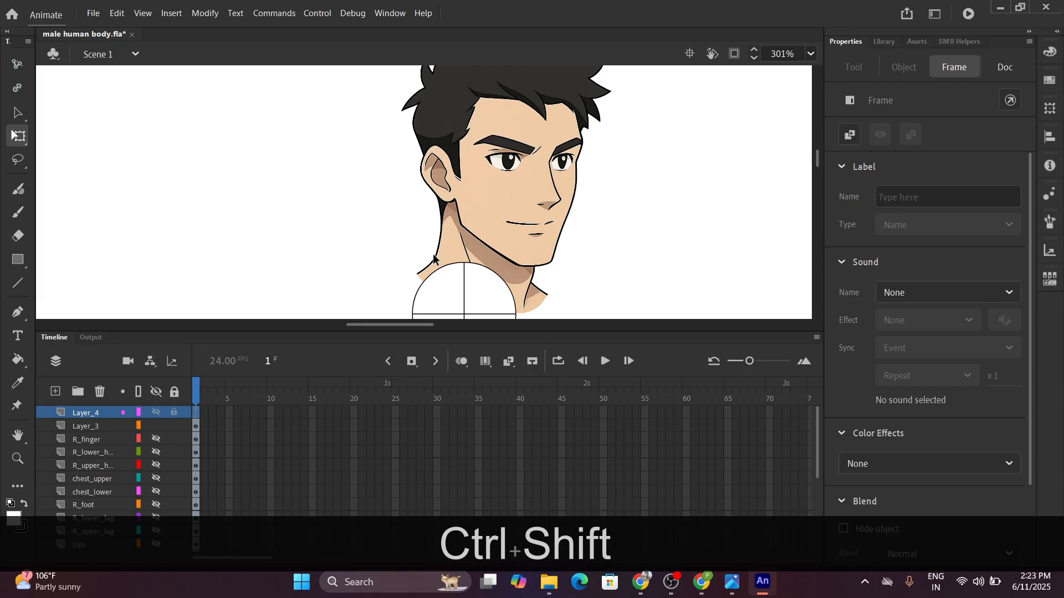
{"action": "key", "text": "ctrl+shift+v"}
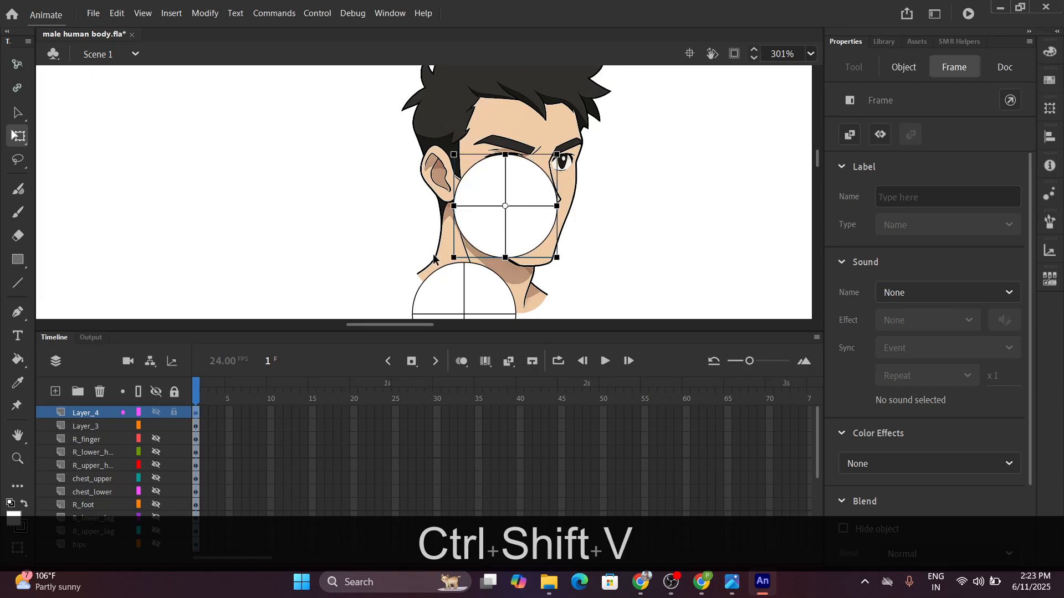
Inside the face symbol, show the circle's Layer_1 as outlines and lock it beneath a newly added layer.
{"action": "double_click", "coordinate": [493, 227]}
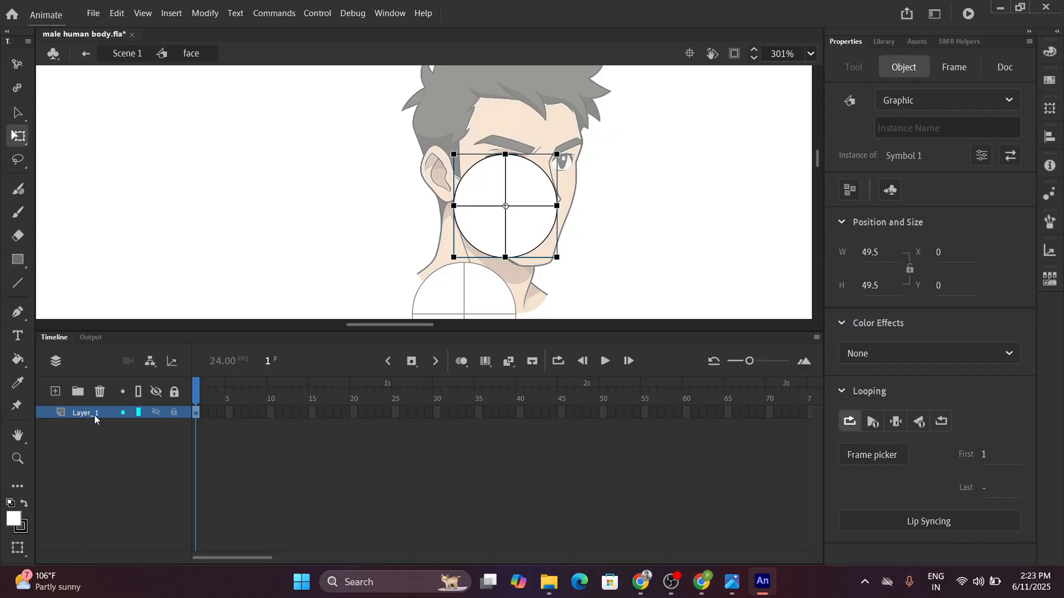
{"action": "left_click", "coordinate": [138, 413]}
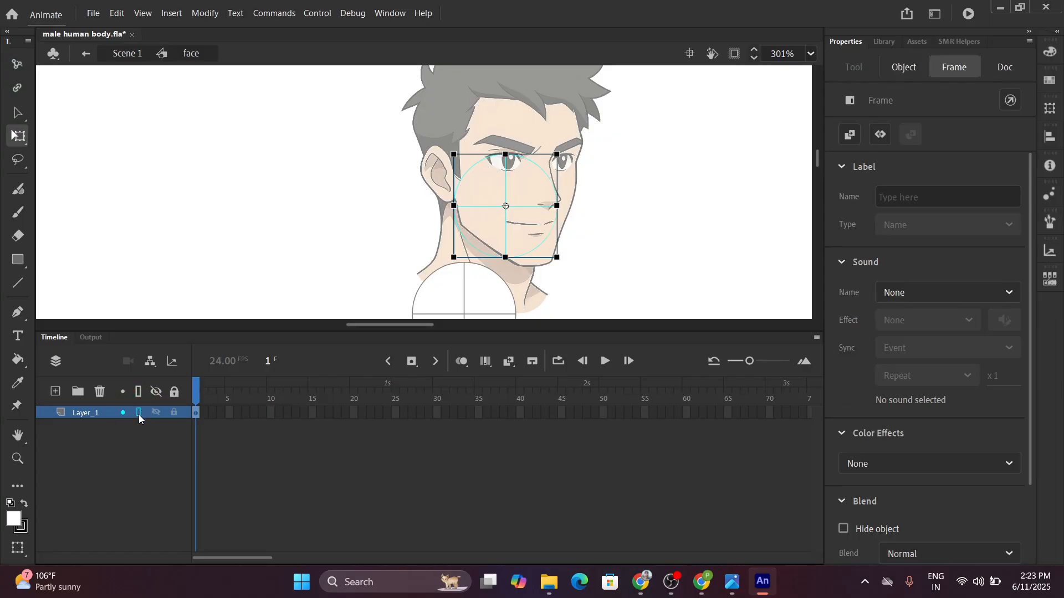
{"action": "left_click", "coordinate": [56, 391]}
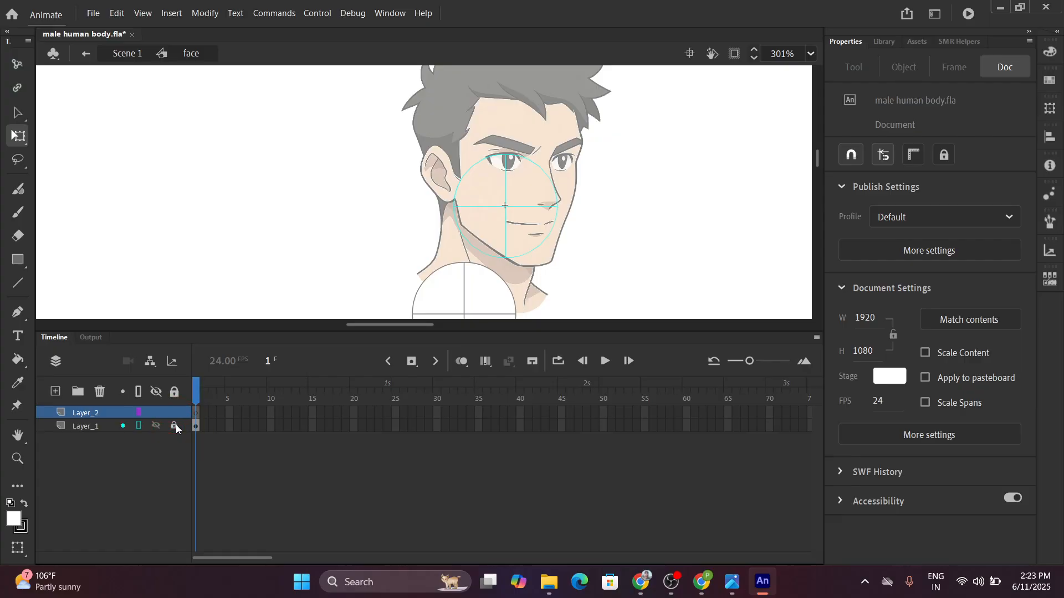
{"action": "key", "text": "ctrl"}
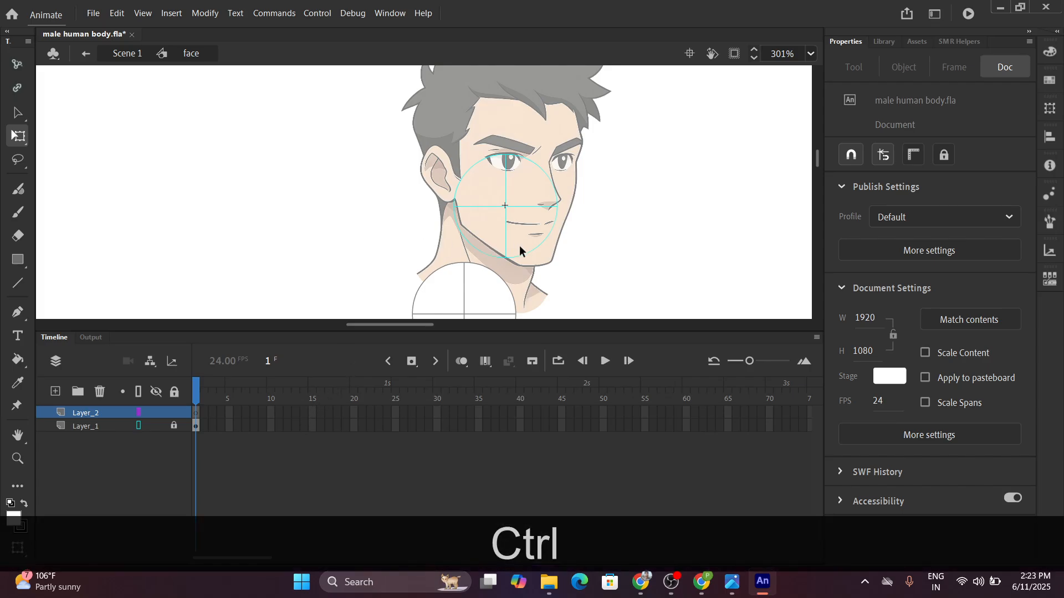
Draw a white rectangle with no stroke over the middle of the face on Layer_2.
{"action": "scroll", "coordinate": [520, 249], "scroll_direction": "up", "scroll_amount": 5}
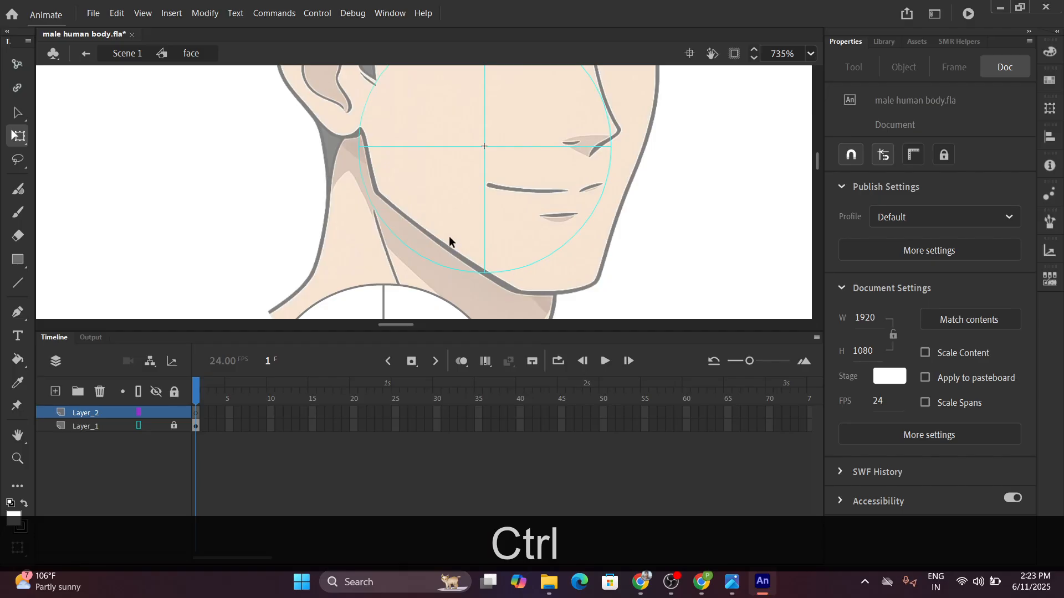
{"action": "scroll", "coordinate": [447, 234], "scroll_direction": "down", "scroll_amount": 1}
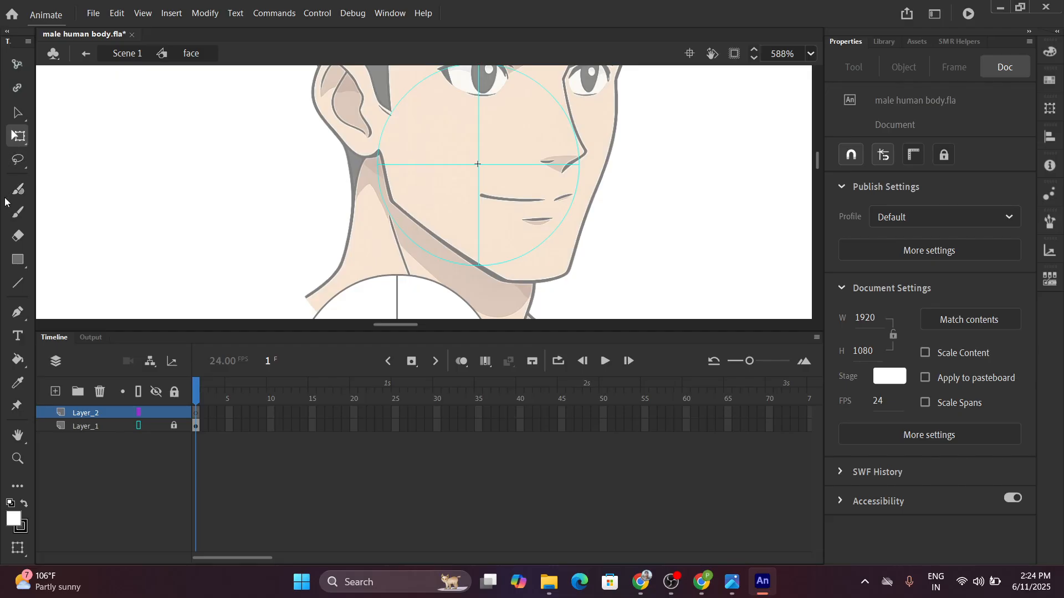
{"action": "left_click", "coordinate": [19, 137]}
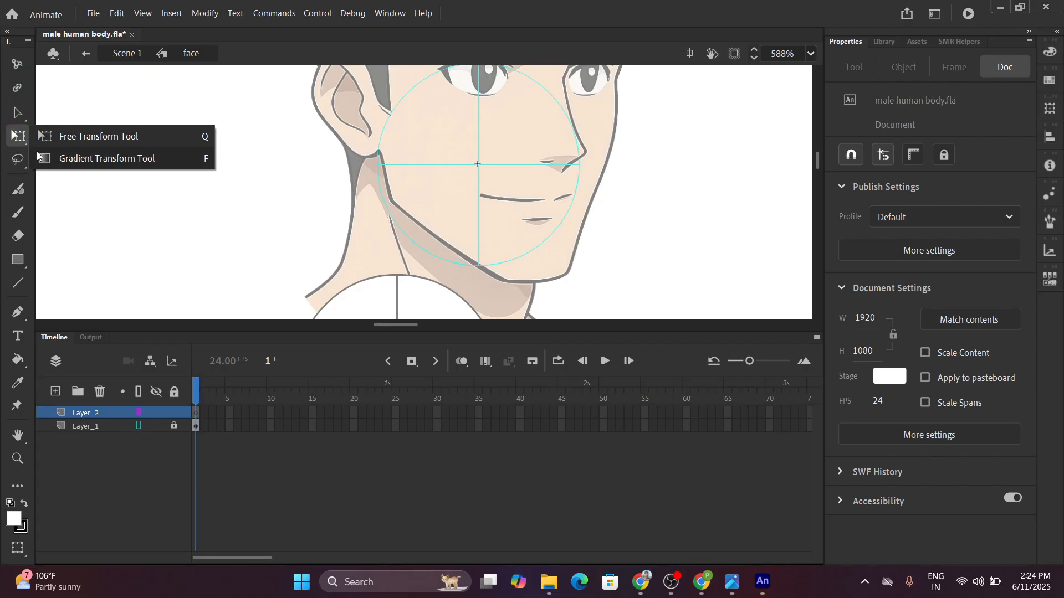
{"action": "left_click", "coordinate": [11, 134]}
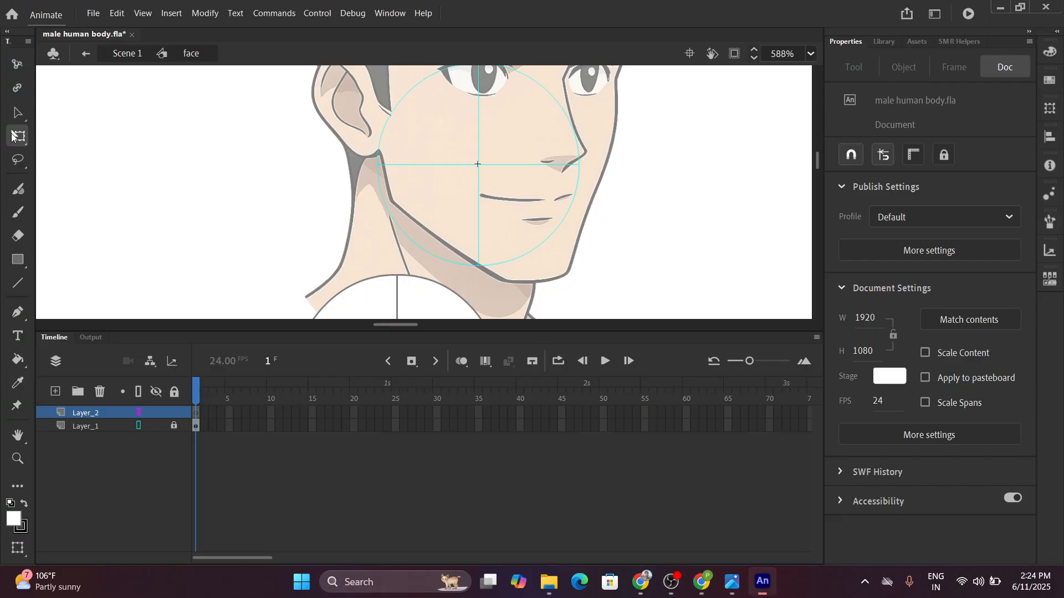
{"action": "left_click", "coordinate": [19, 260]}
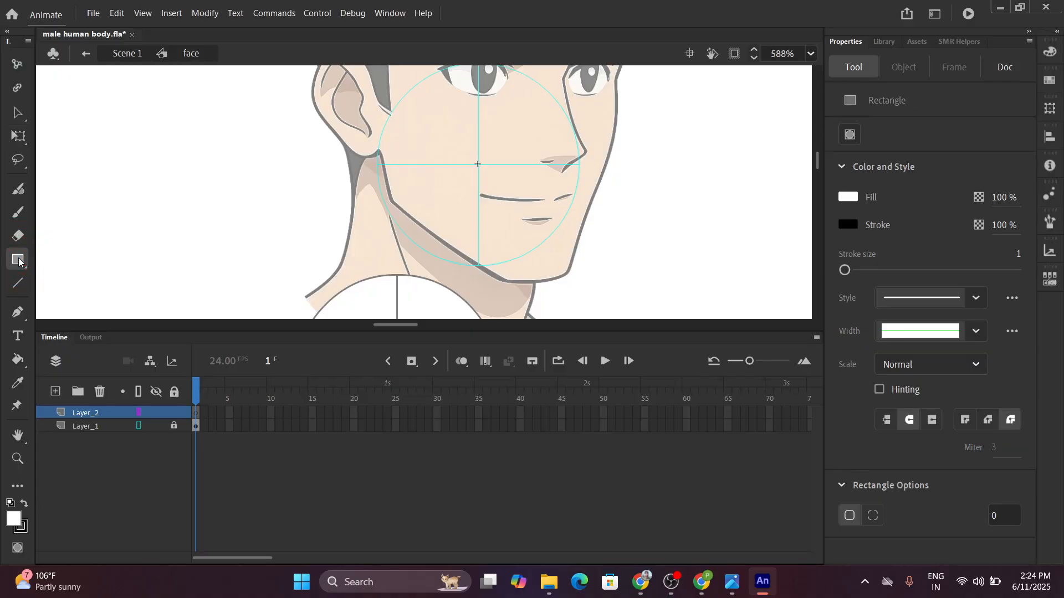
{"action": "left_click", "coordinate": [22, 528]}
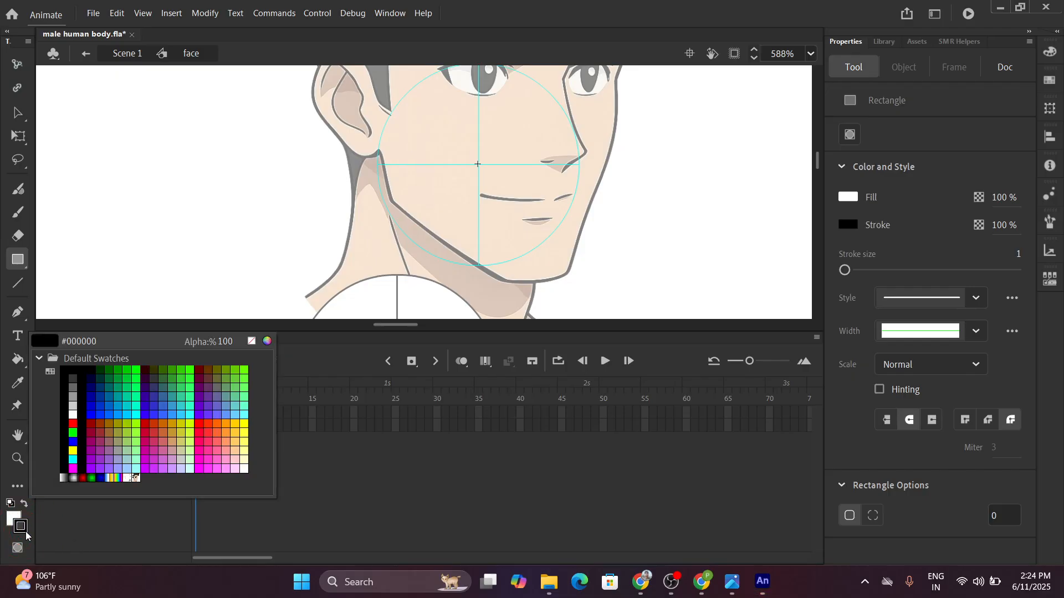
{"action": "left_click", "coordinate": [253, 341]}
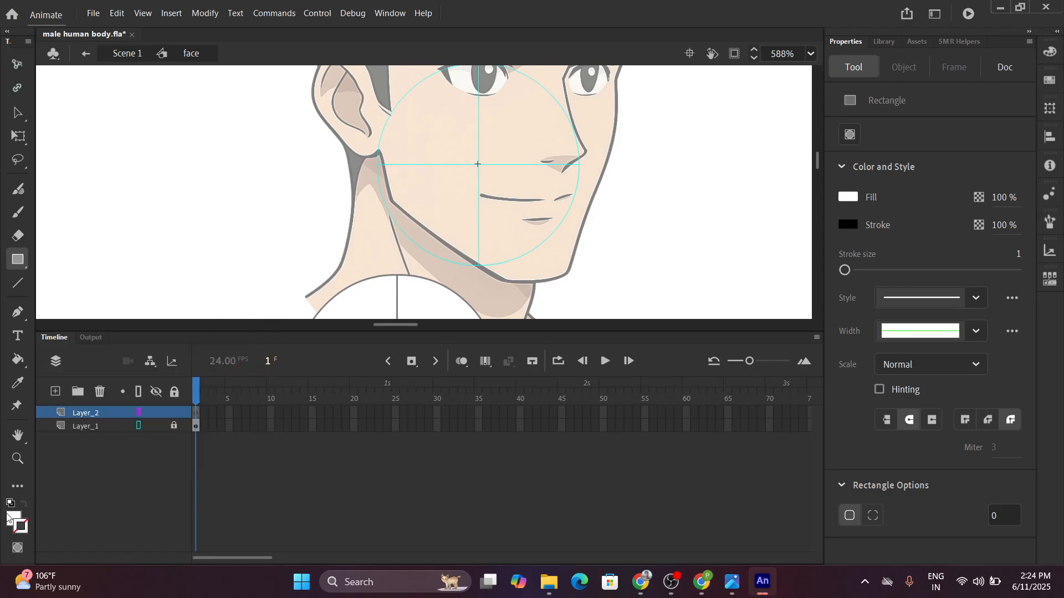
{"action": "scroll", "coordinate": [418, 151], "scroll_direction": "down", "scroll_amount": 5, "text": "ctrl"}
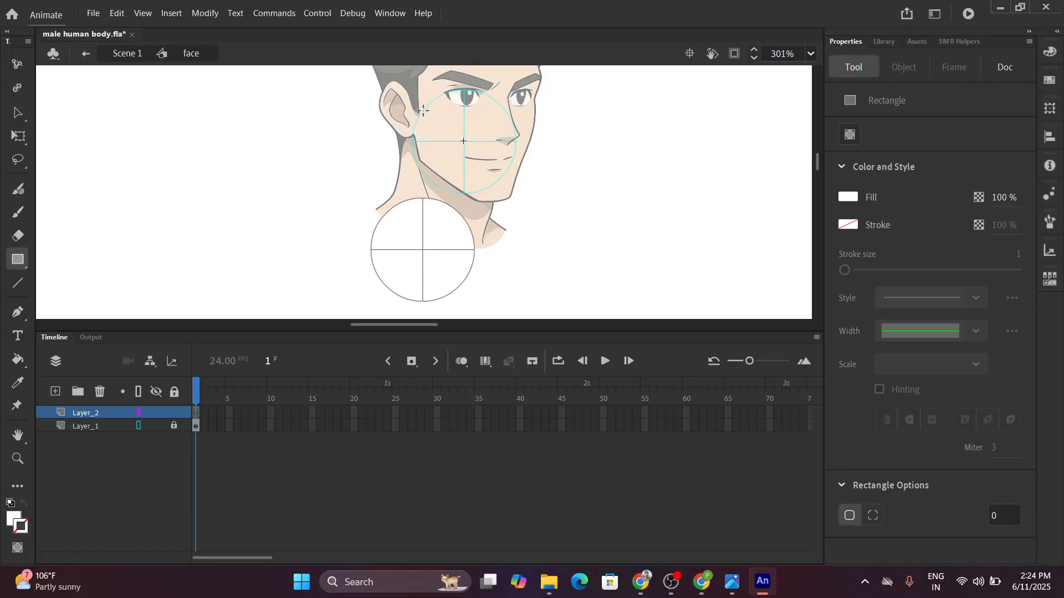
{"action": "mouse_move", "coordinate": [424, 111]}
{"action": "left_mouse_down"}
{"action": "mouse_move", "coordinate": [483, 174]}
{"action": "mouse_move", "coordinate": [497, 181]}
{"action": "mouse_move", "coordinate": [513, 165]}
{"action": "left_mouse_up"}
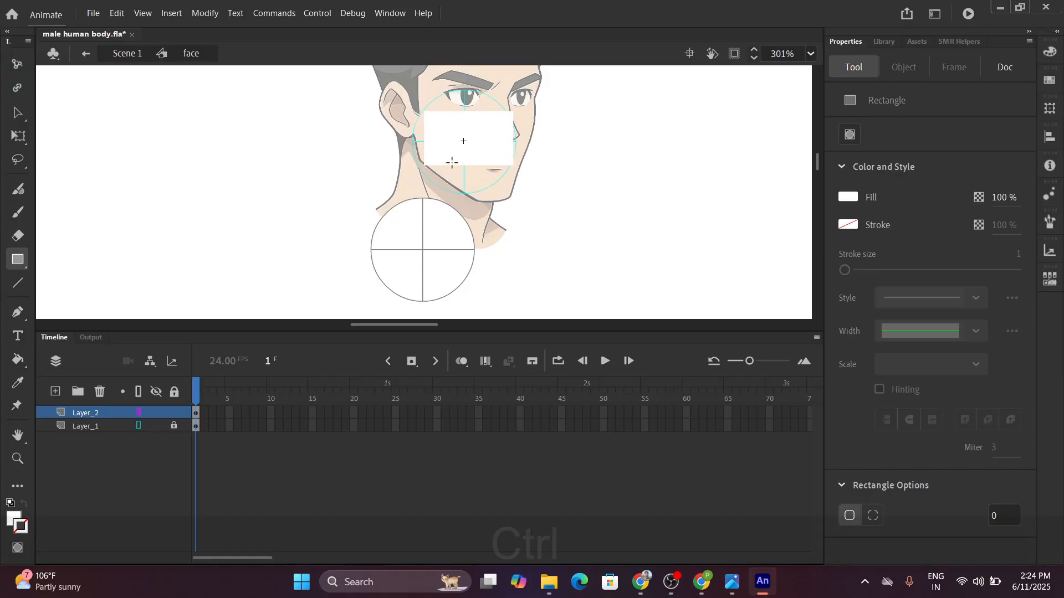
Pull a new corner from the rectangle's lower edge onto the jawline and fit its lower-left corner to the jaw angle.
{"action": "scroll", "coordinate": [513, 166], "scroll_direction": "up", "scroll_amount": 5}
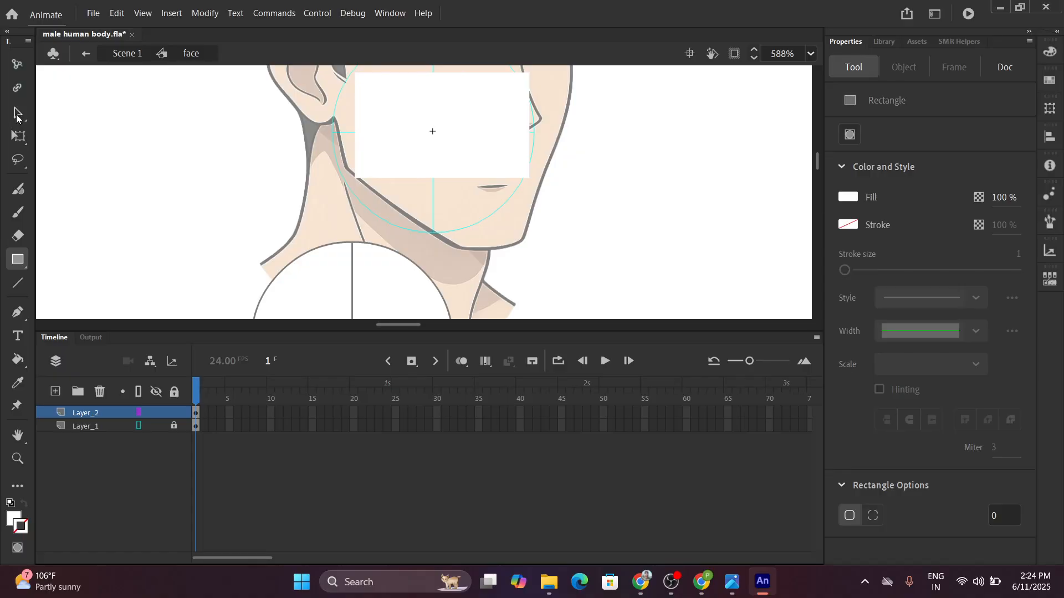
{"action": "left_click", "coordinate": [17, 113]}
{"action": "scroll", "coordinate": [399, 131], "scroll_direction": "down", "scroll_amount": 3}
{"action": "scroll", "coordinate": [399, 131], "scroll_direction": "up", "scroll_amount": 6}
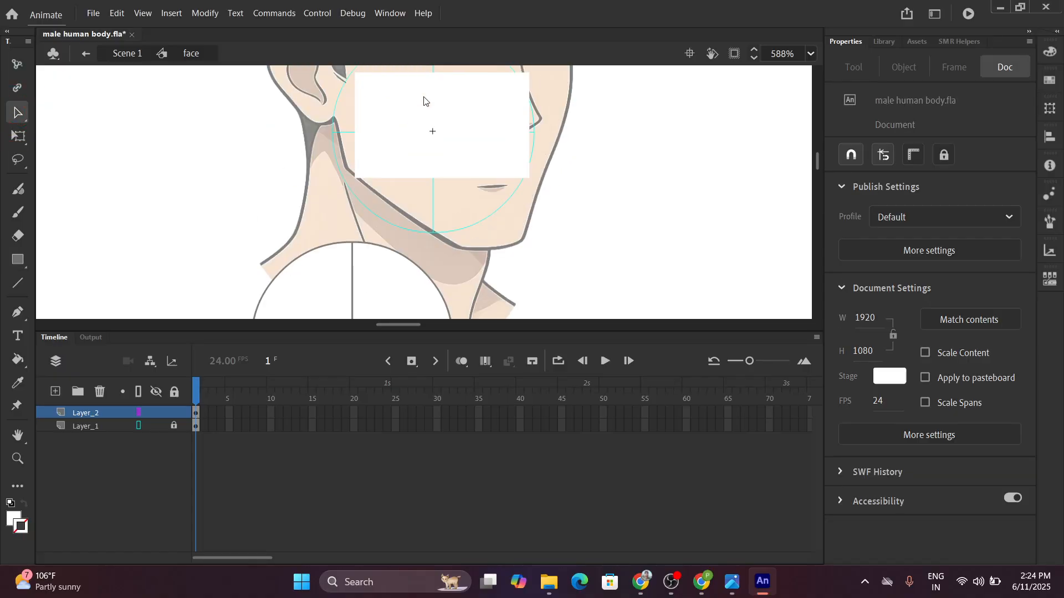
{"action": "scroll", "coordinate": [416, 238], "scroll_direction": "down", "scroll_amount": 3}
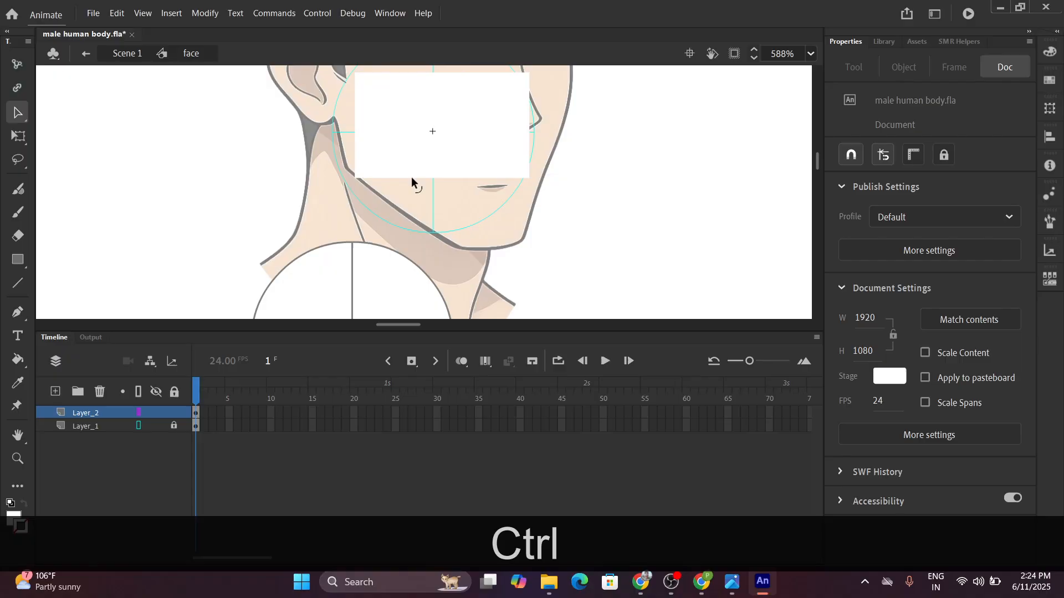
{"action": "left_click_drag", "start_coordinate": [411, 178], "coordinate": [413, 221]}
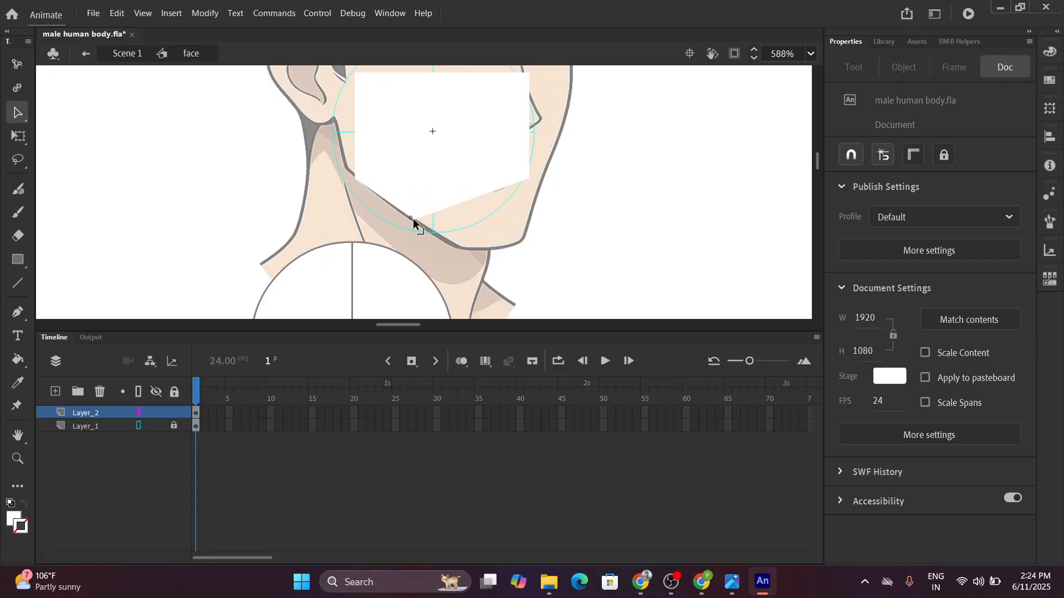
{"action": "scroll", "coordinate": [413, 222], "scroll_direction": "up", "scroll_amount": 4}
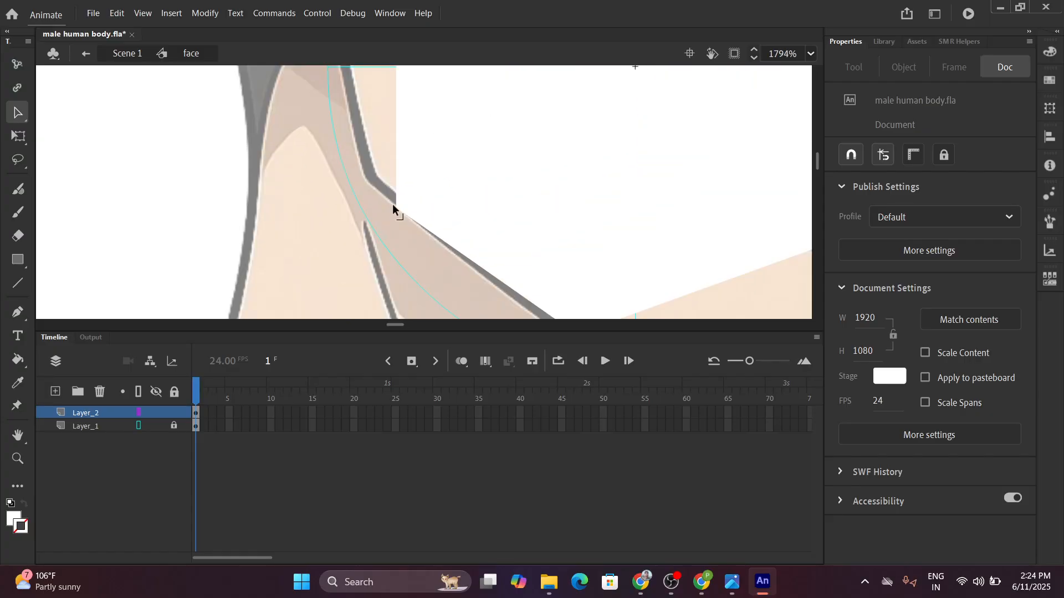
{"action": "left_click_drag", "start_coordinate": [393, 204], "coordinate": [354, 161]}
Show Layer_2 as outlines and stretch the shape's two upper corners up into the hair area.
{"action": "scroll", "coordinate": [351, 161], "scroll_direction": "down", "scroll_amount": 3}
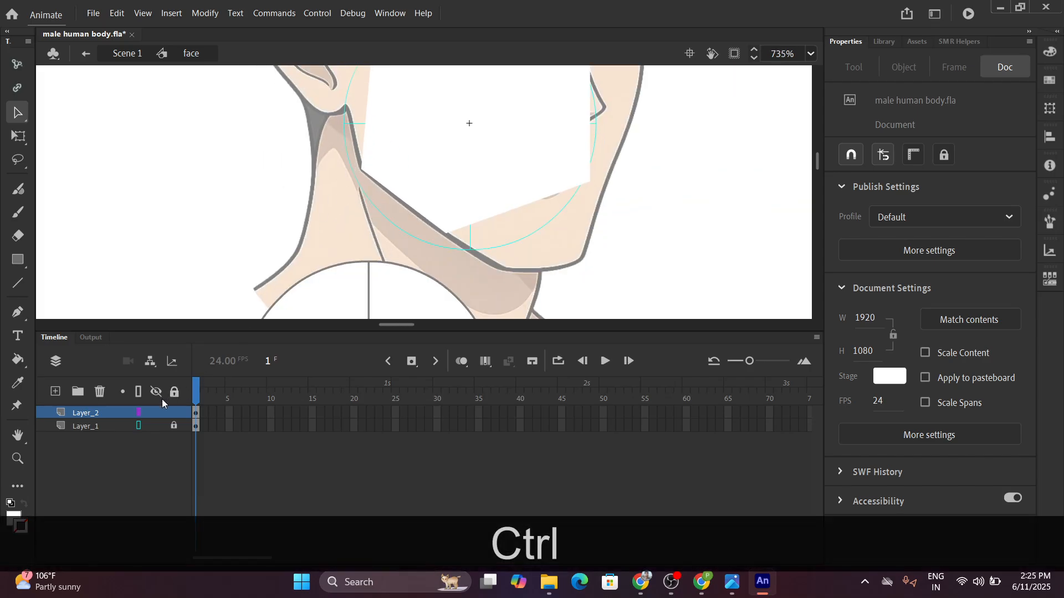
{"action": "left_click", "coordinate": [138, 412]}
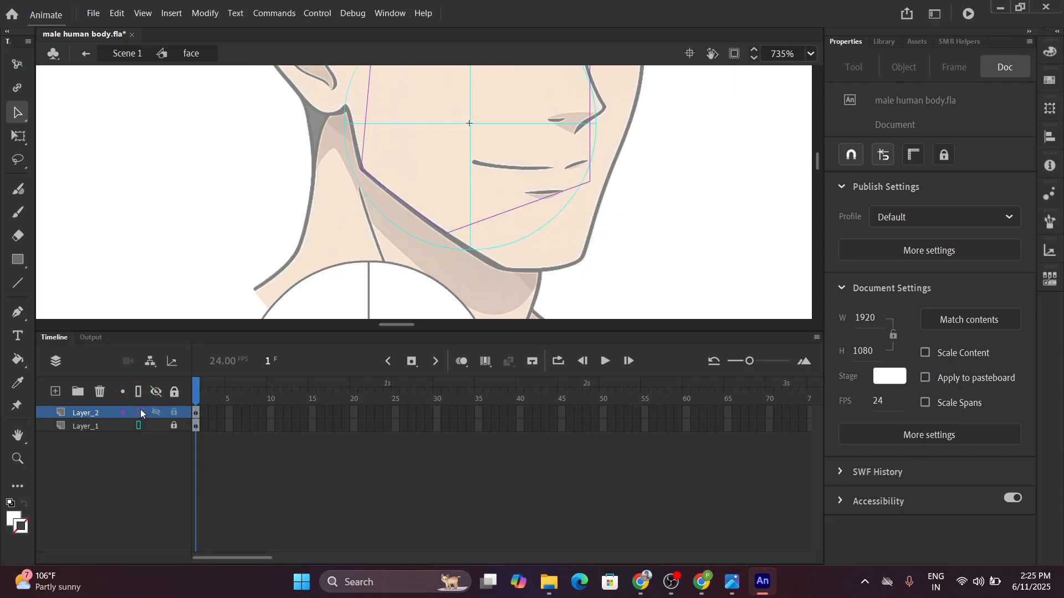
{"action": "scroll", "coordinate": [434, 121], "scroll_direction": "up", "scroll_amount": 1}
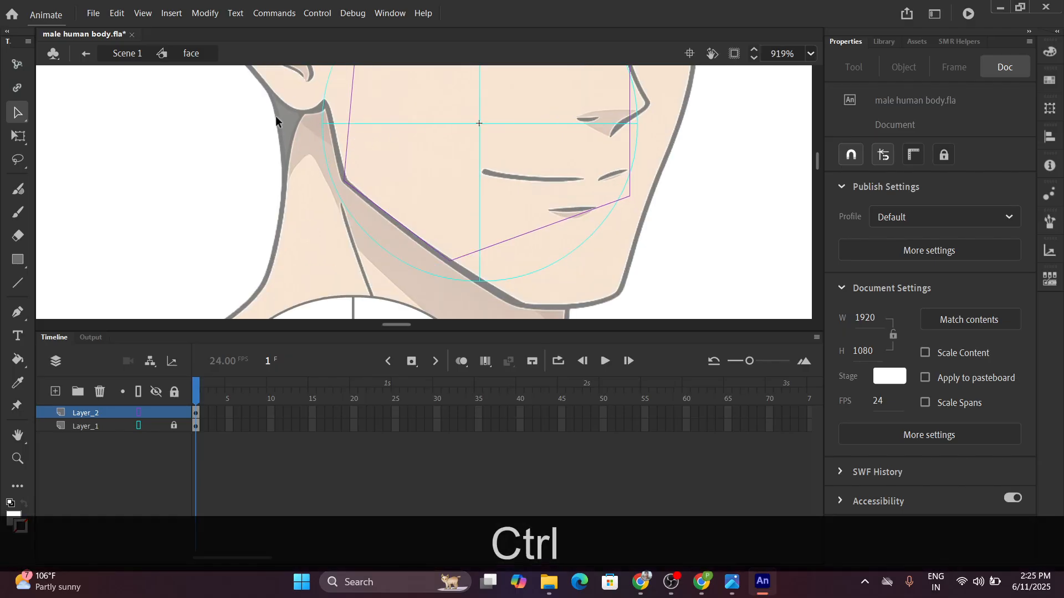
{"action": "left_click_drag", "start_coordinate": [274, 115], "coordinate": [433, 211]}
{"action": "scroll", "coordinate": [443, 191], "scroll_direction": "down", "scroll_amount": 2}
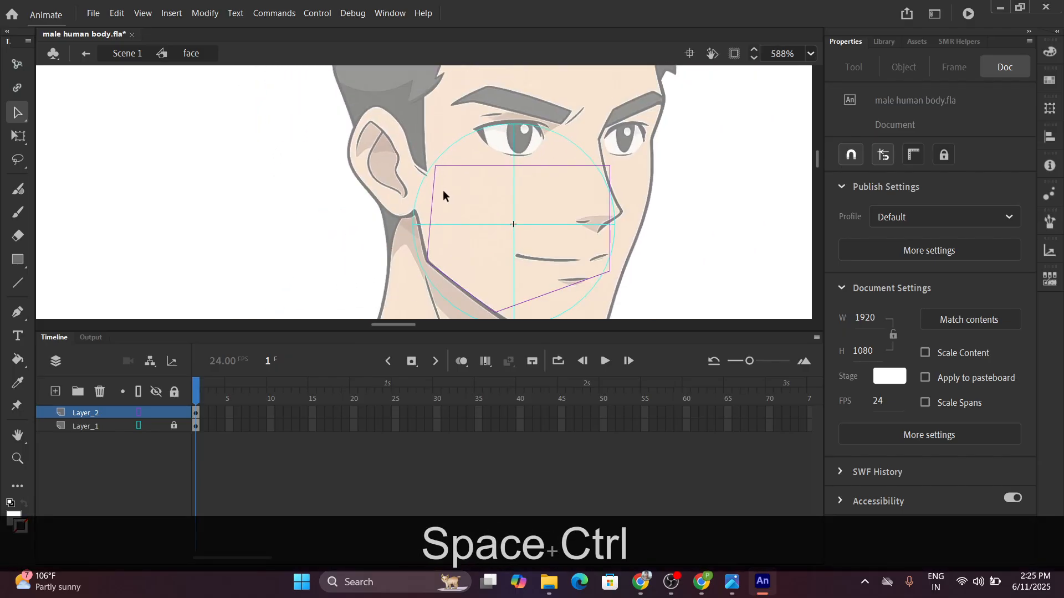
{"action": "scroll", "coordinate": [446, 183], "scroll_direction": "down", "scroll_amount": 2}
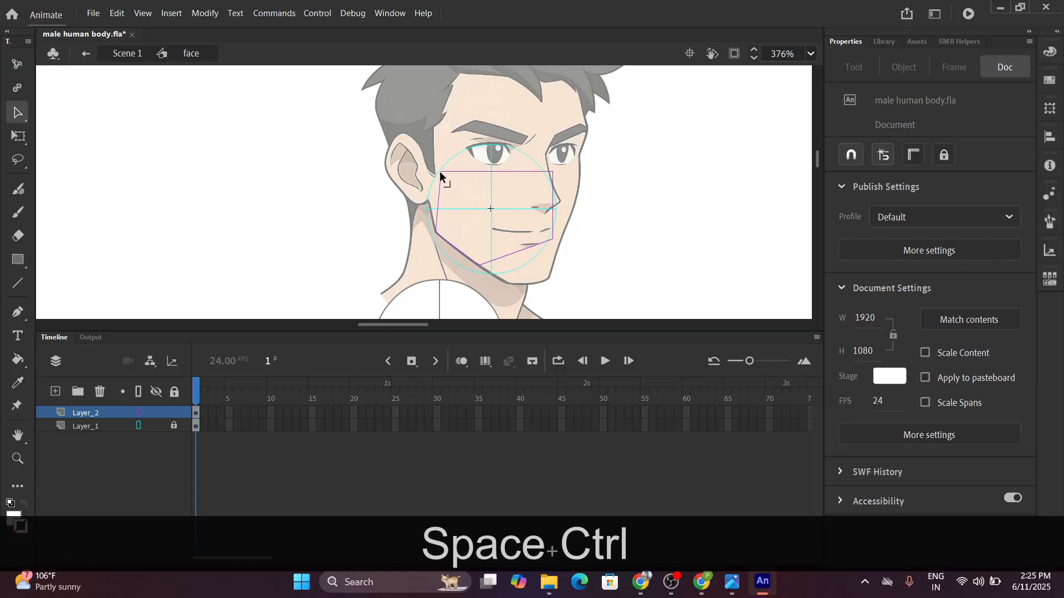
{"action": "left_click_drag", "start_coordinate": [440, 170], "coordinate": [312, 221]}
{"action": "key", "text": "space"}
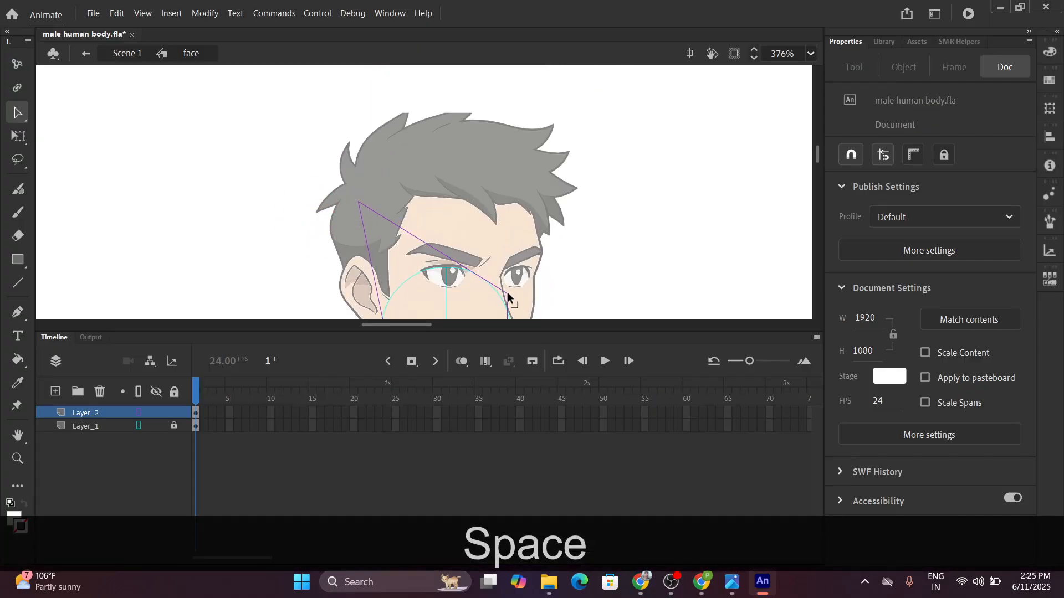
{"action": "left_click_drag", "start_coordinate": [508, 294], "coordinate": [529, 153]}
{"action": "scroll", "coordinate": [488, 169], "scroll_direction": "up", "scroll_amount": 3, "text": "ctrl"}
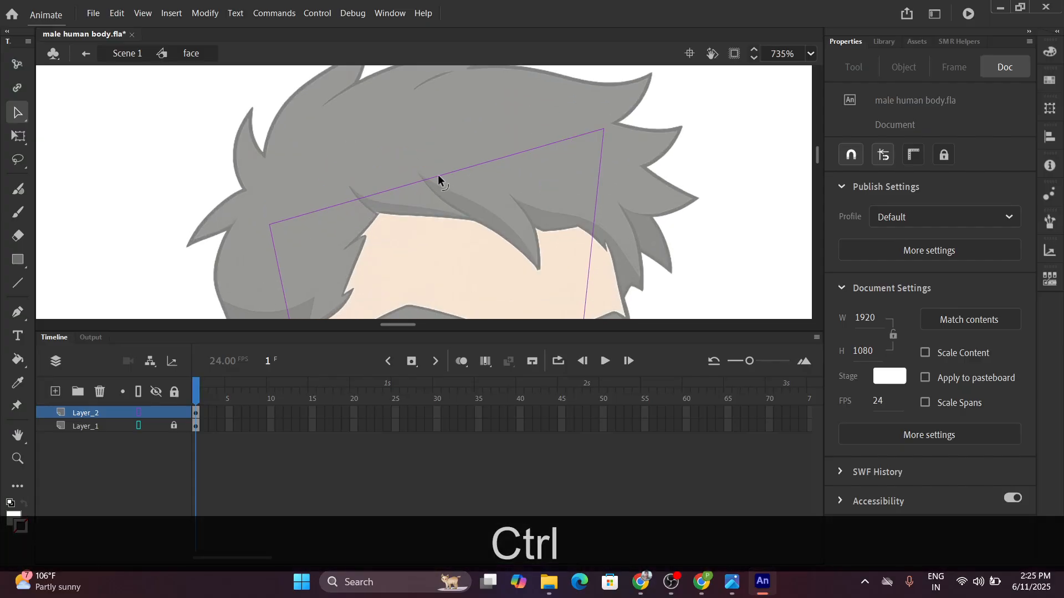
{"action": "scroll", "coordinate": [449, 178], "scroll_direction": "down", "scroll_amount": 3, "text": "ctrl"}
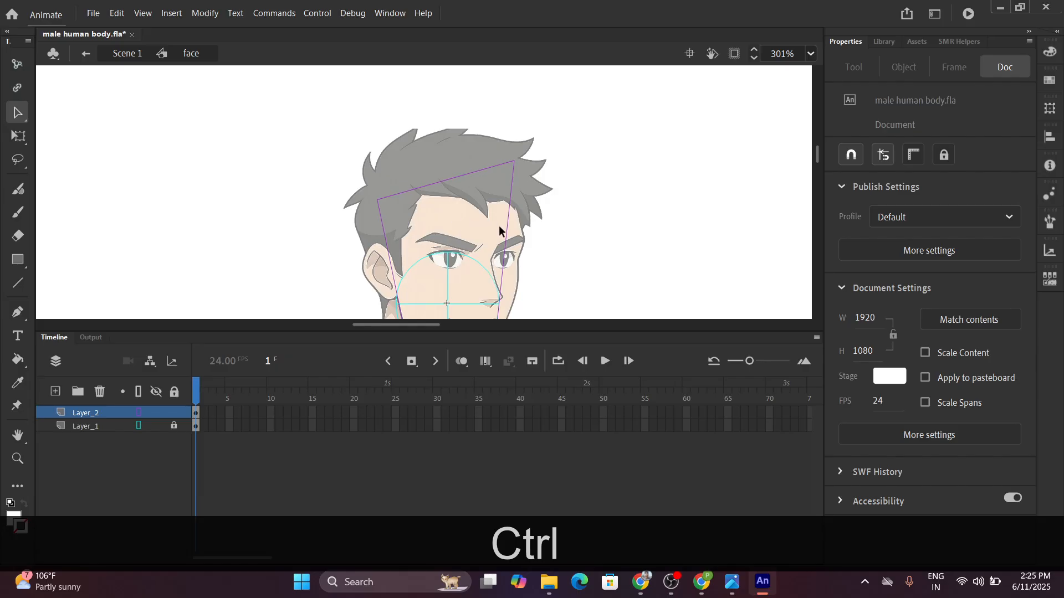
Move the shape's lower corners to both ends of the chin and curve the edge between them along the chin line.
{"action": "key", "text": "space"}
{"action": "left_click_drag", "start_coordinate": [473, 218], "coordinate": [439, 133]}
{"action": "scroll", "coordinate": [460, 223], "scroll_direction": "up", "scroll_amount": 4, "text": "ctrl"}
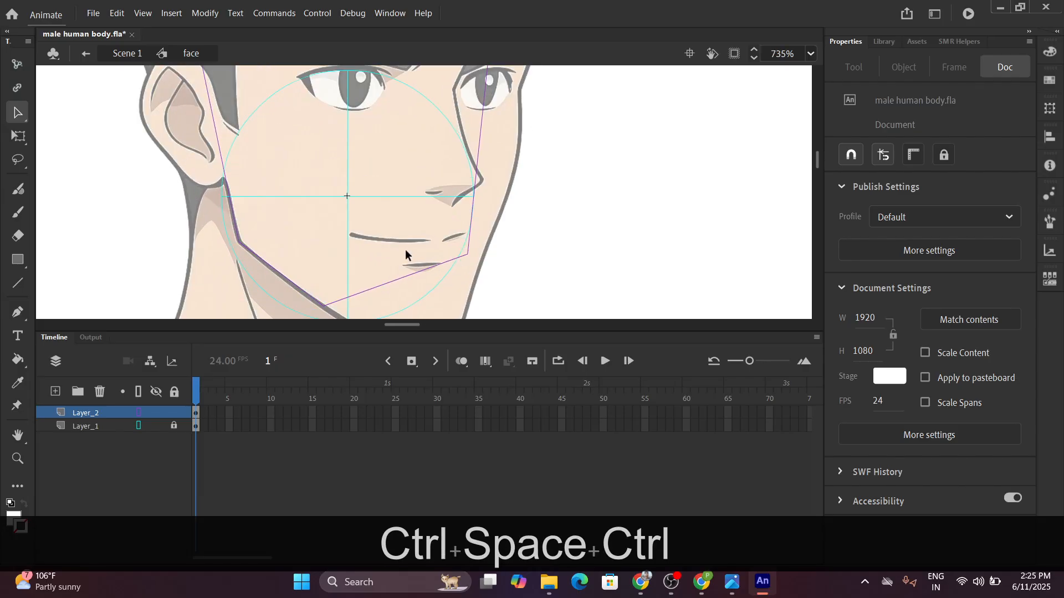
{"action": "key", "text": "space"}
{"action": "left_click_drag", "start_coordinate": [406, 254], "coordinate": [382, 218]}
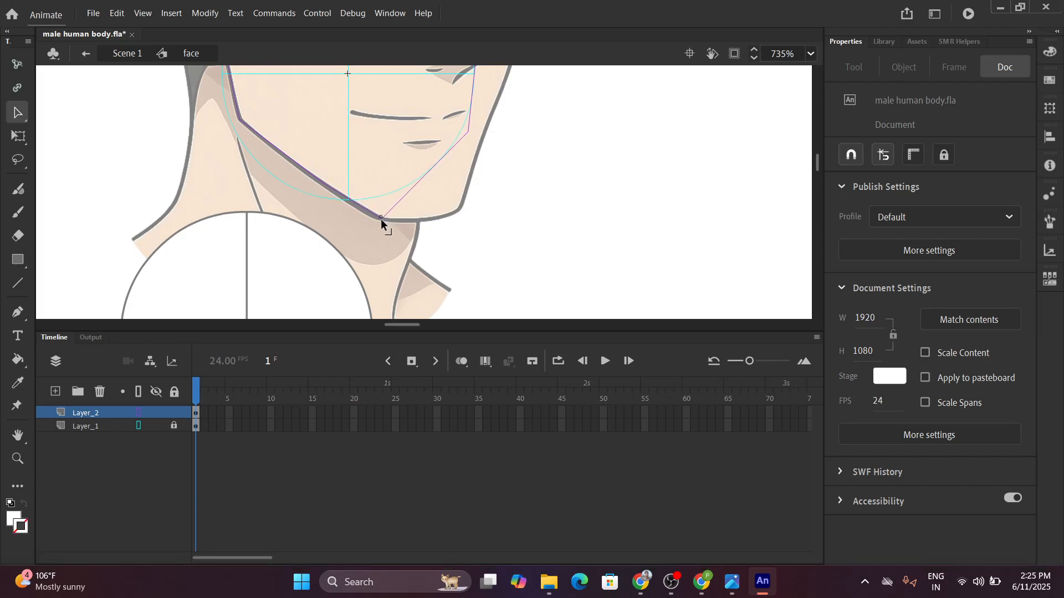
{"action": "key", "text": "space"}
{"action": "left_click_drag", "start_coordinate": [396, 161], "coordinate": [385, 219]}
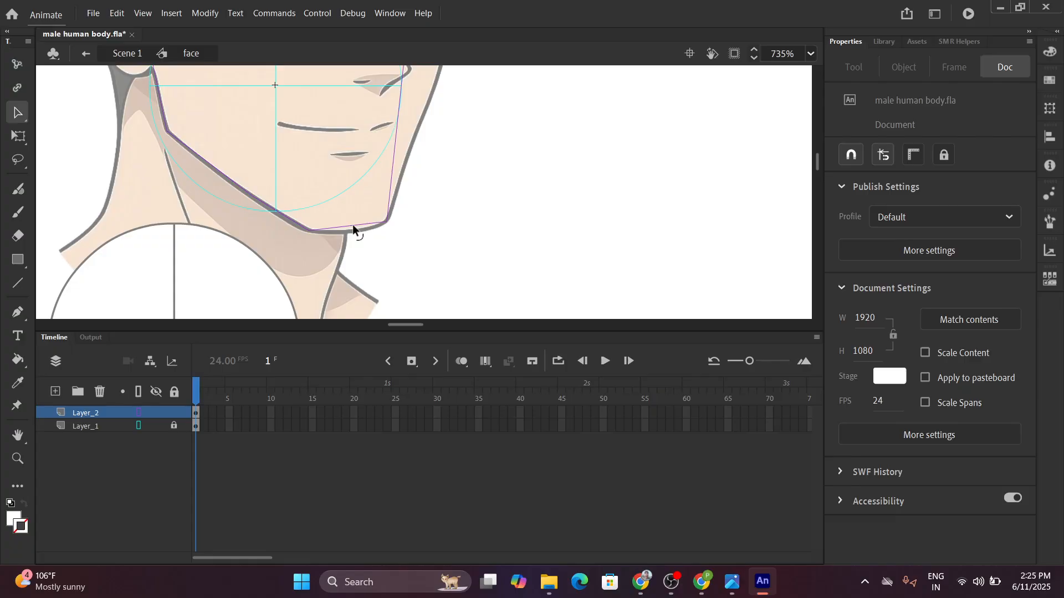
{"action": "left_click_drag", "start_coordinate": [354, 230], "coordinate": [354, 227]}
Add a corner on the shape's front edge at the far cheek and fit the edge below it to the reference contour.
{"action": "key", "text": "space"}
{"action": "left_click_drag", "start_coordinate": [331, 176], "coordinate": [257, 280]}
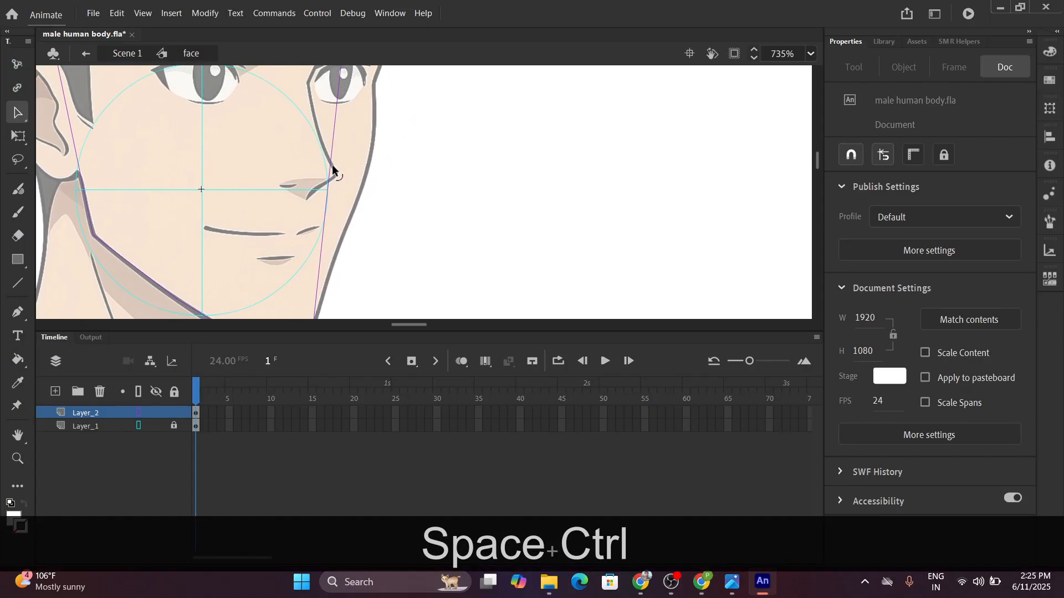
{"action": "left_click_drag", "start_coordinate": [331, 169], "coordinate": [367, 174]}
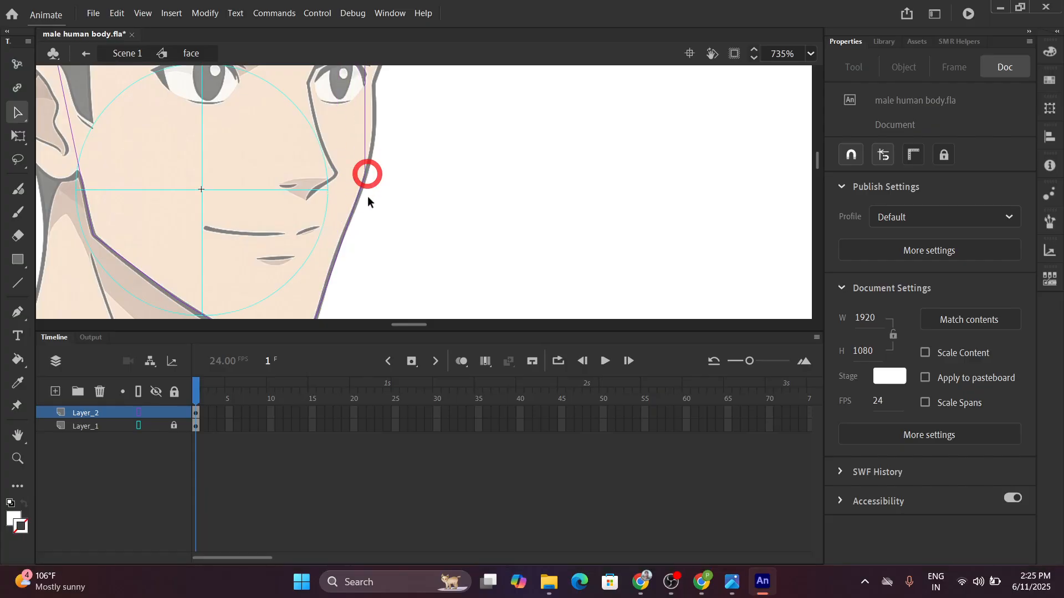
{"action": "key", "text": "space"}
{"action": "left_click_drag", "start_coordinate": [366, 252], "coordinate": [375, 181]}
{"action": "scroll", "coordinate": [365, 195], "scroll_direction": "up", "scroll_amount": 4}
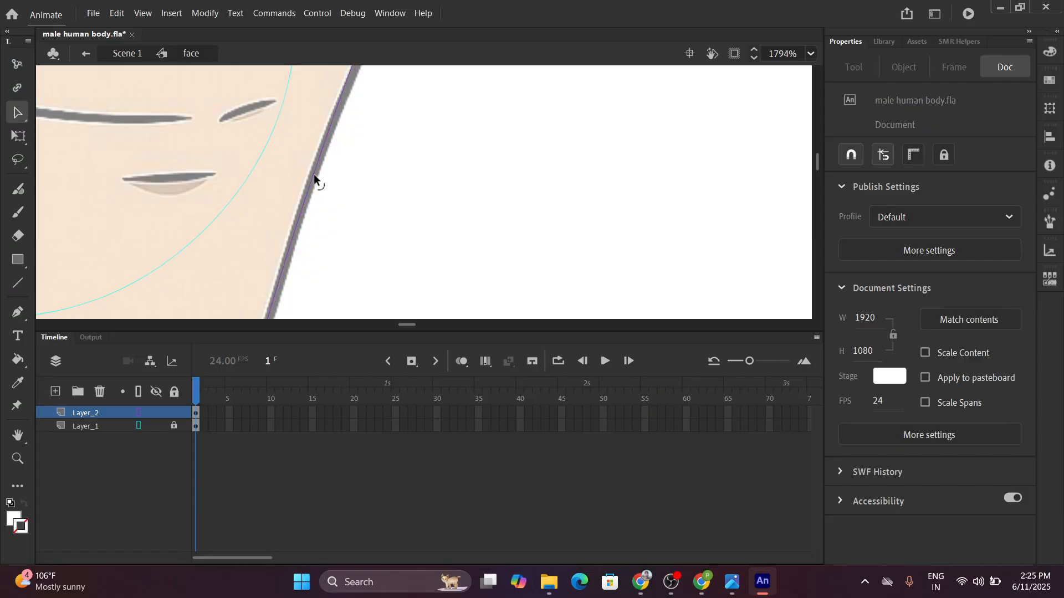
{"action": "left_click_drag", "start_coordinate": [285, 112], "coordinate": [253, 252]}
Add corners on the front edge beside the far eye and at the brow to follow the face contour.
{"action": "scroll", "coordinate": [263, 202], "scroll_direction": "down", "scroll_amount": 3}
{"action": "key", "text": "space"}
{"action": "left_click_drag", "start_coordinate": [255, 96], "coordinate": [238, 228]}
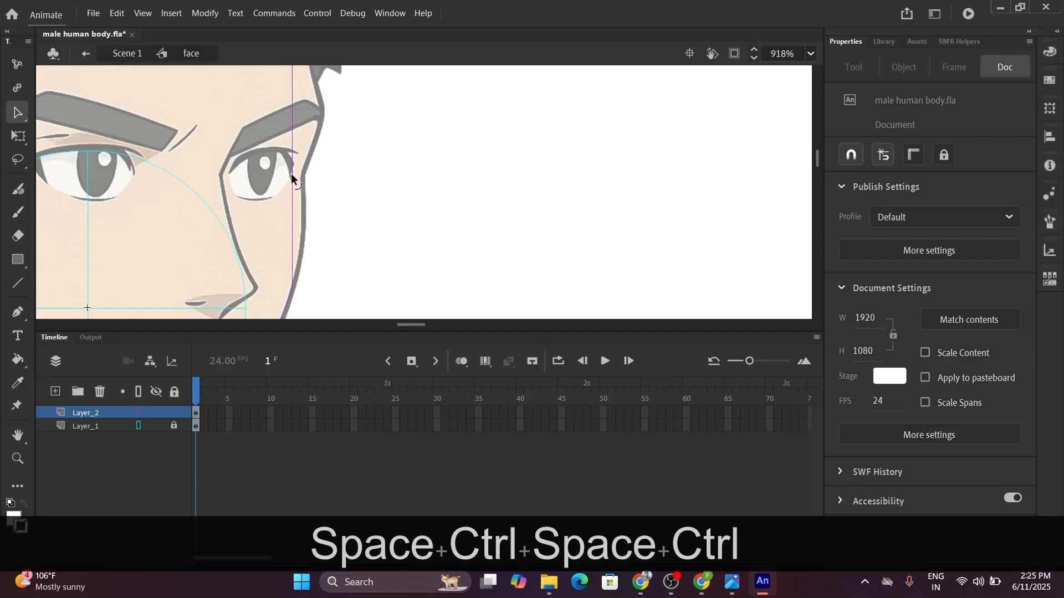
{"action": "left_click_drag", "start_coordinate": [291, 176], "coordinate": [302, 176]}
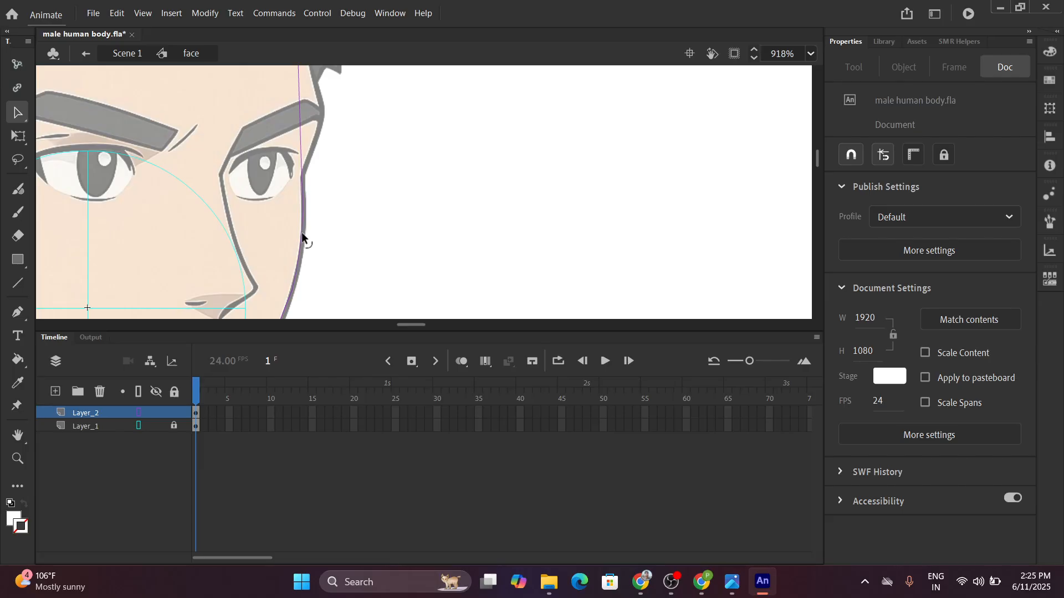
{"action": "key", "text": "space"}
{"action": "left_click_drag", "start_coordinate": [269, 152], "coordinate": [271, 270]}
{"action": "key", "text": "ctrl"}
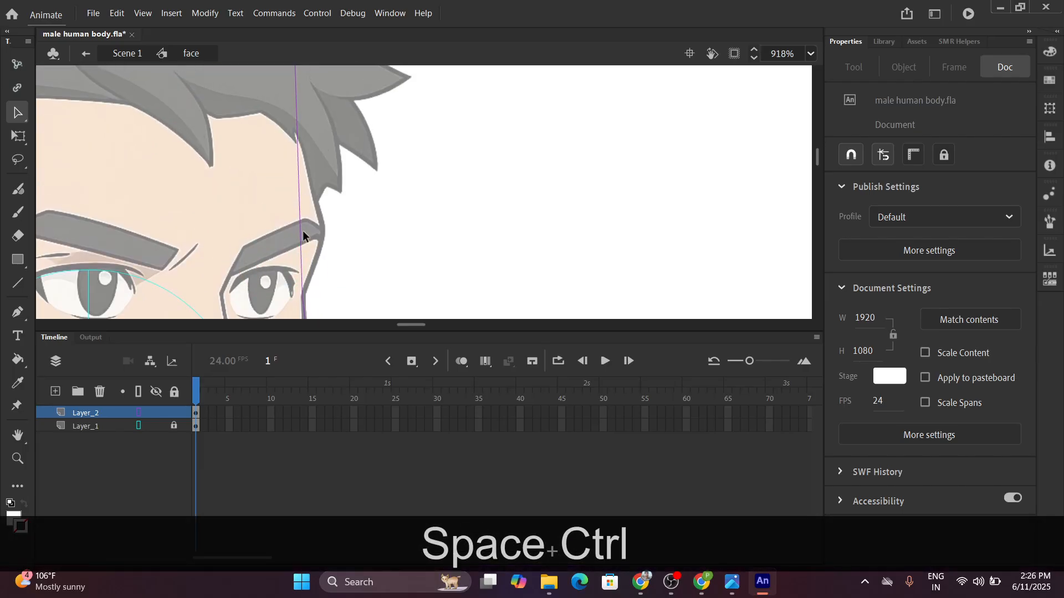
{"action": "left_click_drag", "start_coordinate": [298, 223], "coordinate": [323, 230]}
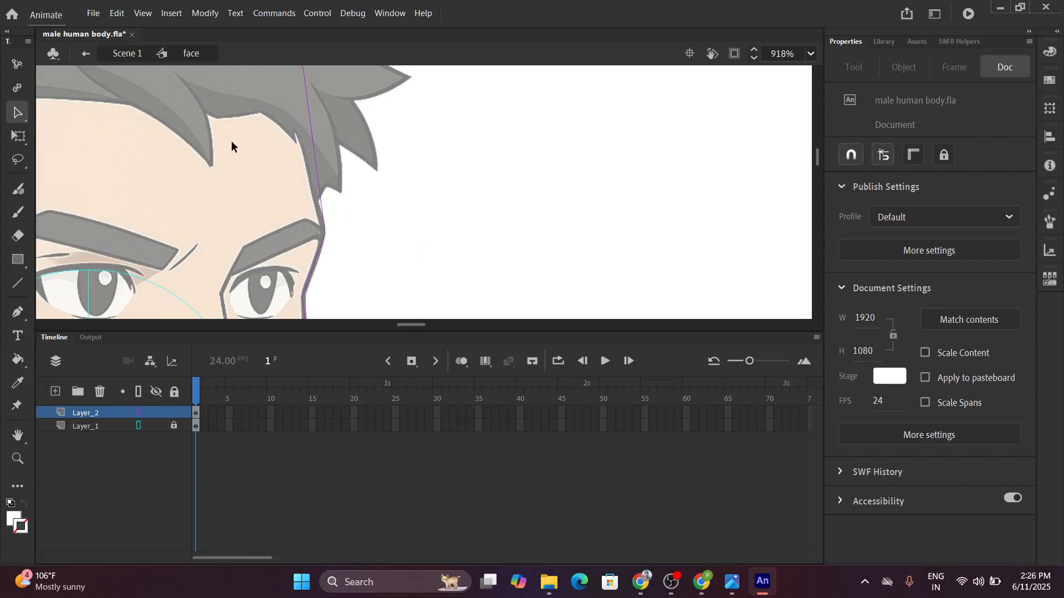
Lower the shape's upper-right corner to the hairline and curve the top edge over the skull beneath the hair.
{"action": "key", "text": "space"}
{"action": "left_click_drag", "start_coordinate": [231, 141], "coordinate": [268, 243]}
{"action": "key", "text": "ctrl"}
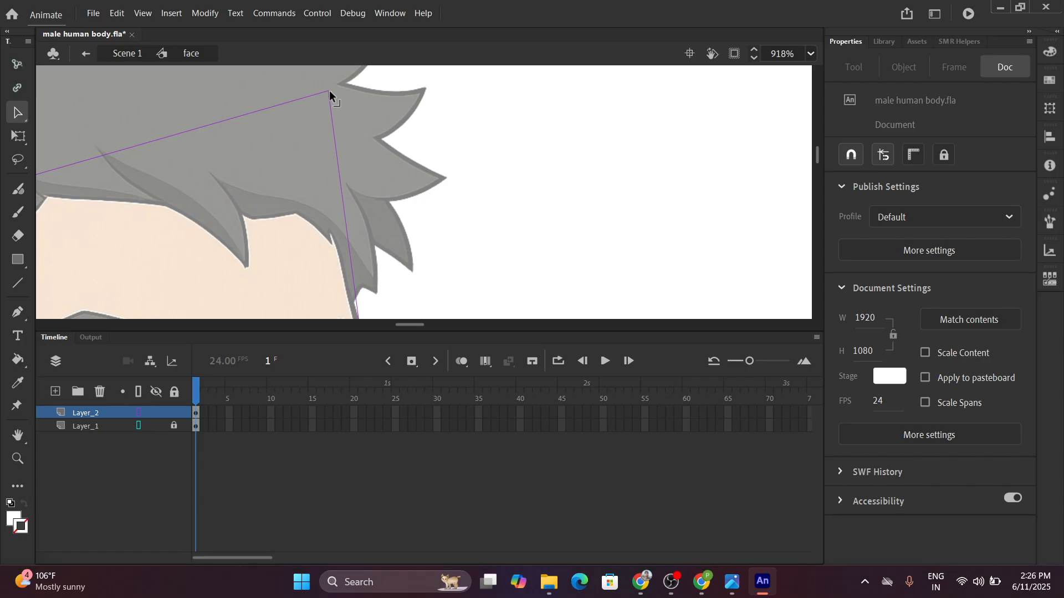
{"action": "mouse_move", "coordinate": [330, 91]}
{"action": "left_mouse_down"}
{"action": "mouse_move", "coordinate": [322, 181]}
{"action": "mouse_move", "coordinate": [334, 236]}
{"action": "left_mouse_up"}
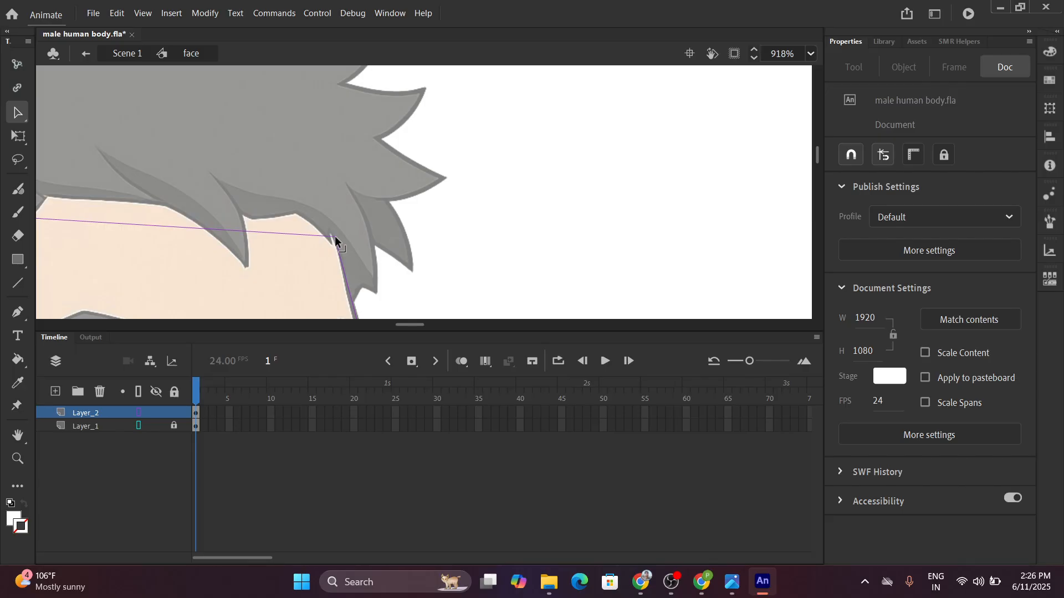
{"action": "scroll", "coordinate": [242, 235], "scroll_direction": "down", "scroll_amount": 3}
{"action": "key", "text": "space"}
{"action": "left_click_drag", "start_coordinate": [238, 235], "coordinate": [269, 118]}
{"action": "scroll", "coordinate": [187, 191], "scroll_direction": "down", "scroll_amount": 2}
{"action": "key", "text": "space"}
{"action": "left_click_drag", "start_coordinate": [187, 190], "coordinate": [227, 125]}
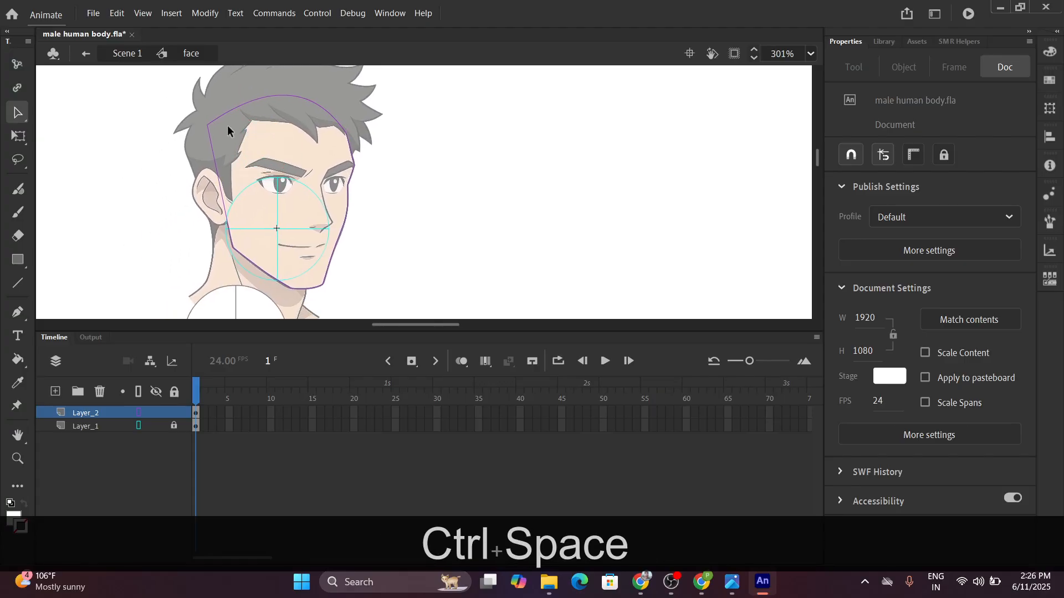
Nudge the face shape's upper back corner slightly inward beneath the hair.
{"action": "left_click_drag", "start_coordinate": [220, 139], "coordinate": [211, 126]}
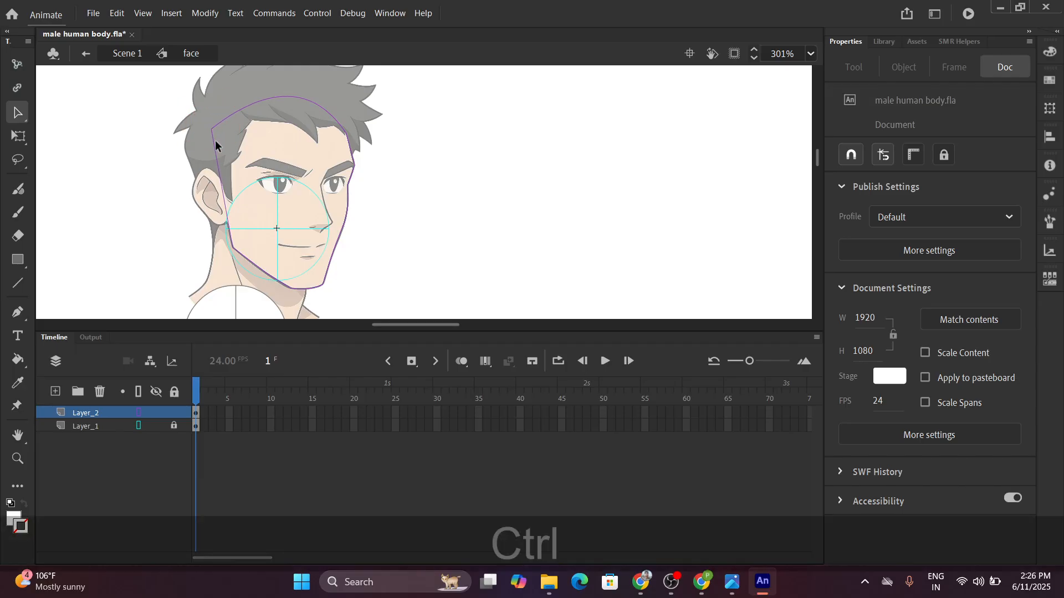
{"action": "scroll", "coordinate": [216, 146], "scroll_direction": "down", "scroll_amount": 3}
{"action": "scroll", "coordinate": [216, 148], "scroll_direction": "up", "scroll_amount": 3}
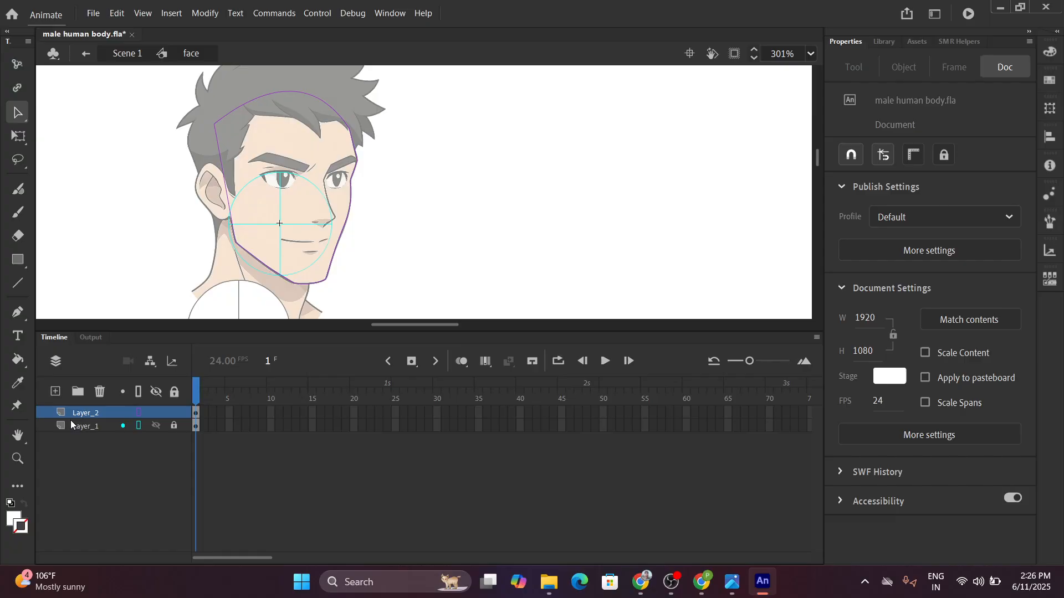
{"action": "scroll", "coordinate": [222, 139], "scroll_direction": "down", "scroll_amount": 3}
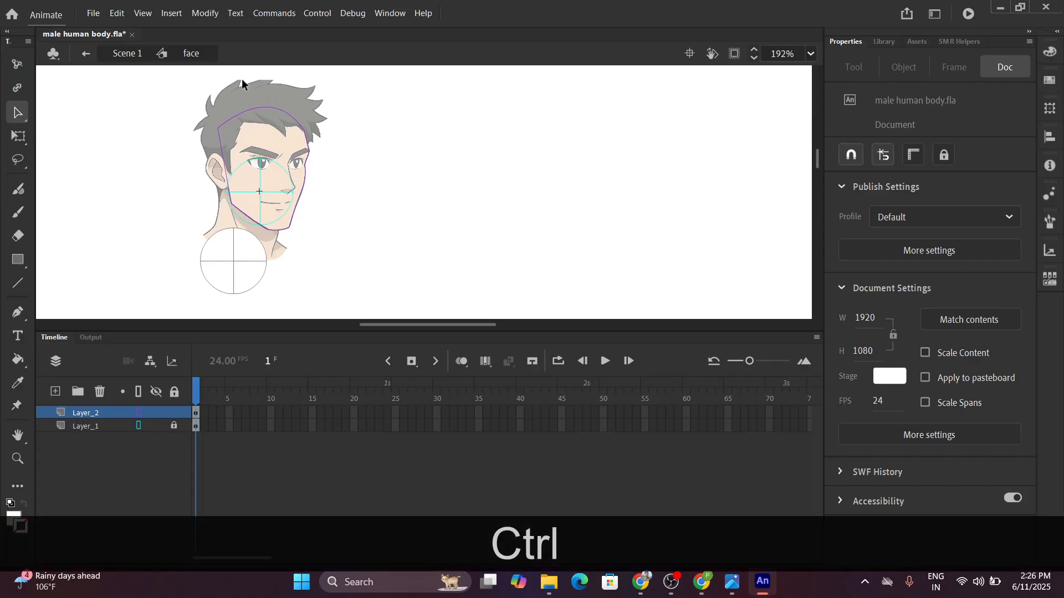
{"action": "scroll", "coordinate": [245, 88], "scroll_direction": "up", "scroll_amount": 3}
{"action": "left_click_drag", "start_coordinate": [179, 166], "coordinate": [197, 138]}
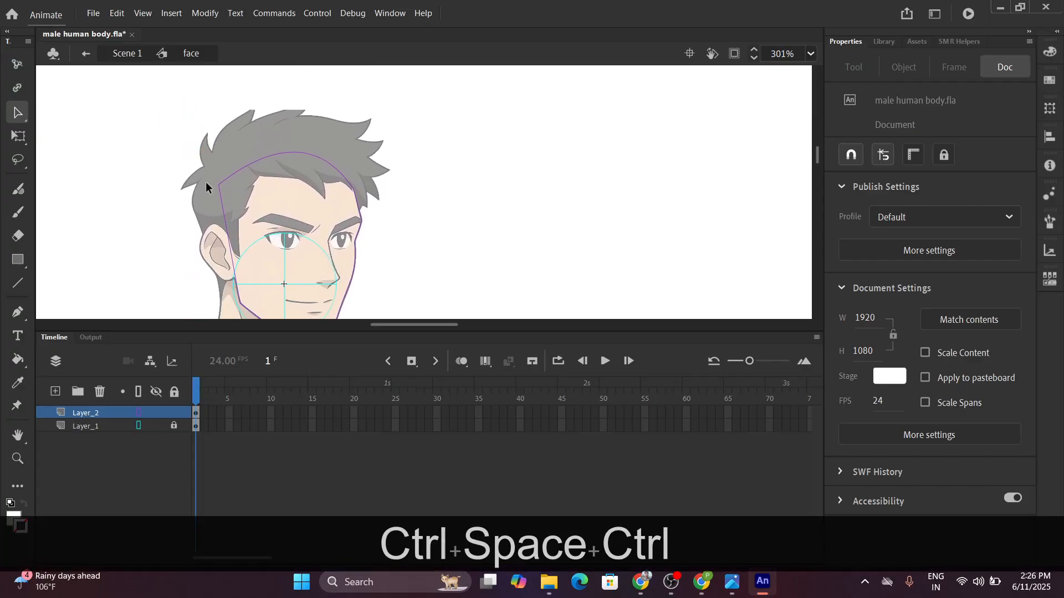
{"action": "scroll", "coordinate": [205, 183], "scroll_direction": "up", "scroll_amount": 2}
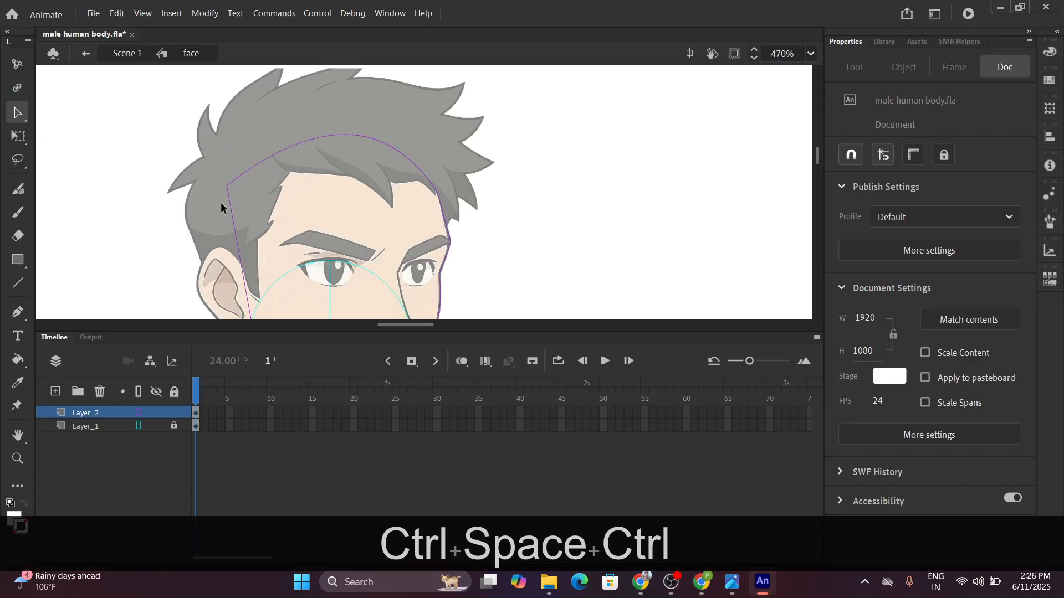
Rename Layer_2 as face.
{"action": "left_click", "coordinate": [86, 413]}
{"action": "double_click", "coordinate": [86, 413]}
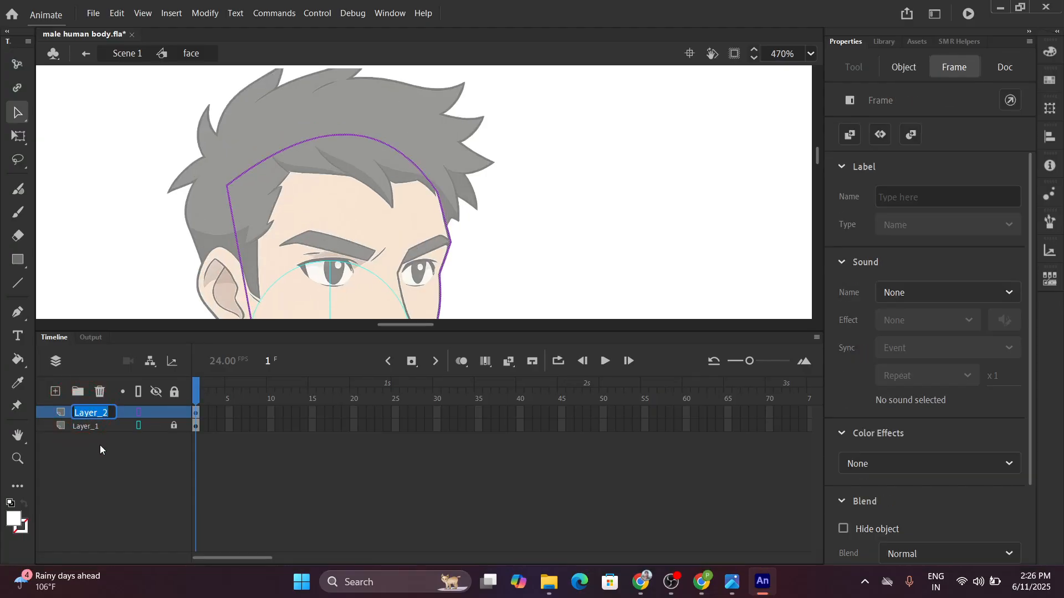
{"action": "type", "text": "face"}
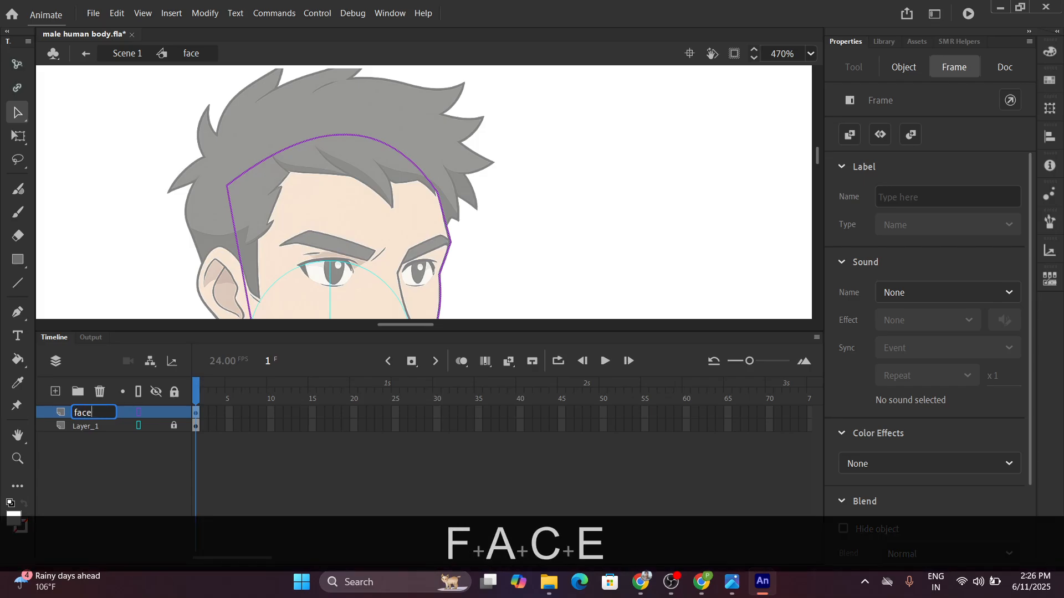
{"action": "key", "text": "Return"}
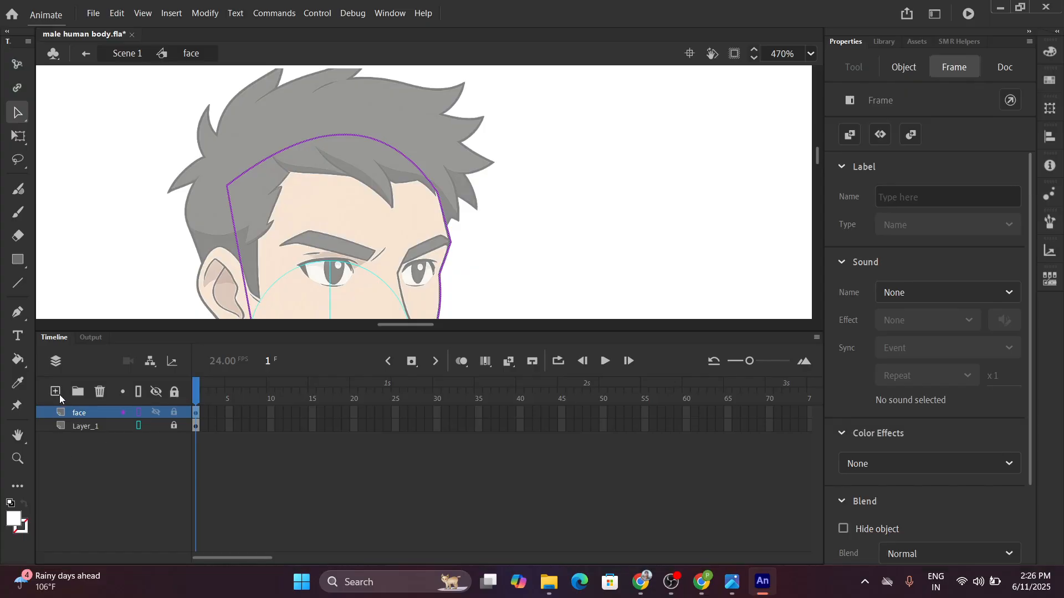
Add a new layer above the face layer and name it hair.
{"action": "left_click", "coordinate": [55, 392]}
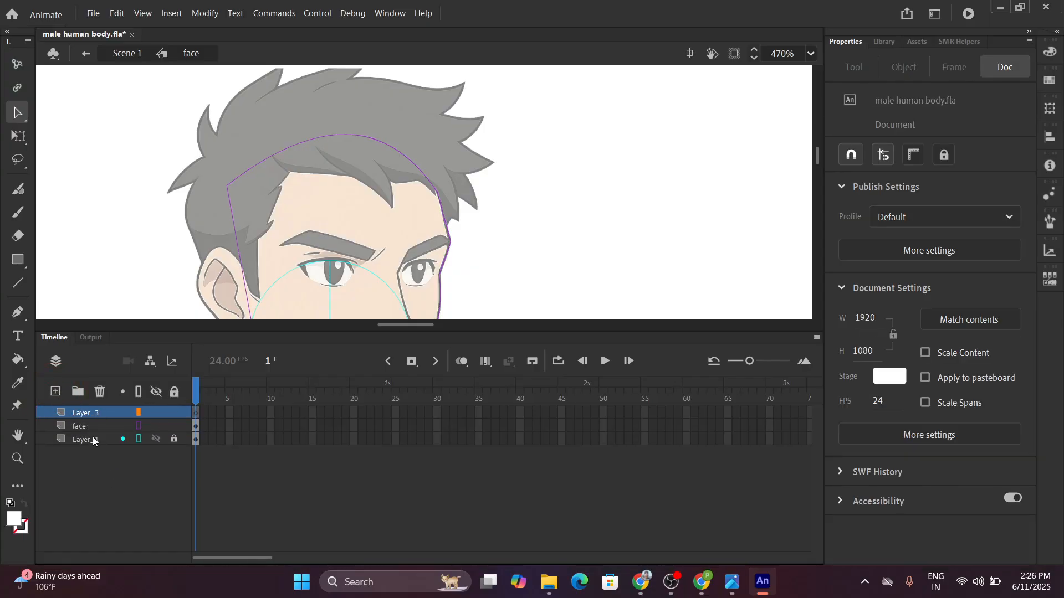
{"action": "double_click", "coordinate": [83, 411]}
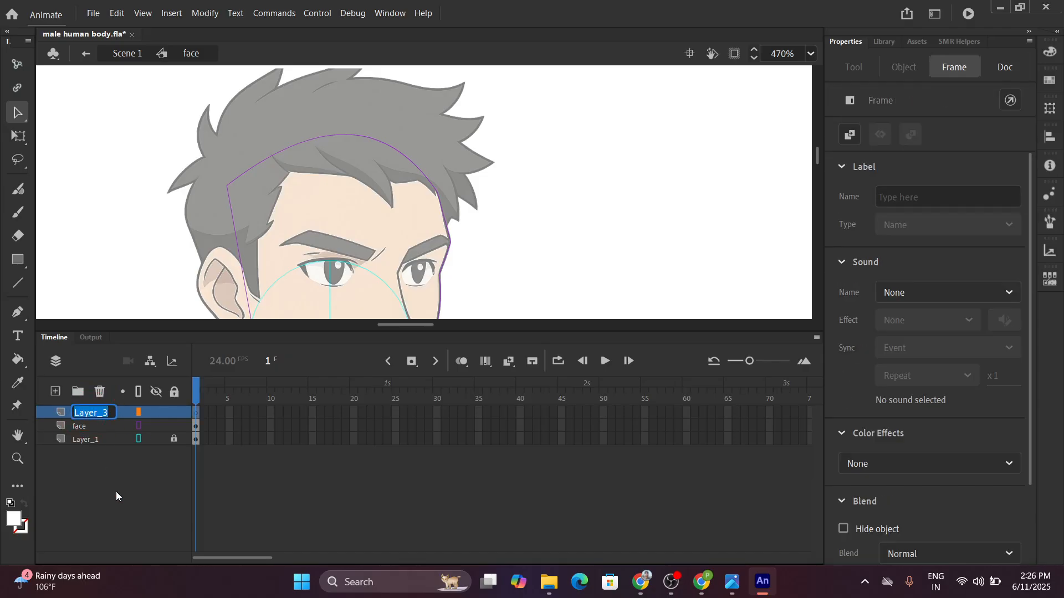
{"action": "type", "text": "h"}
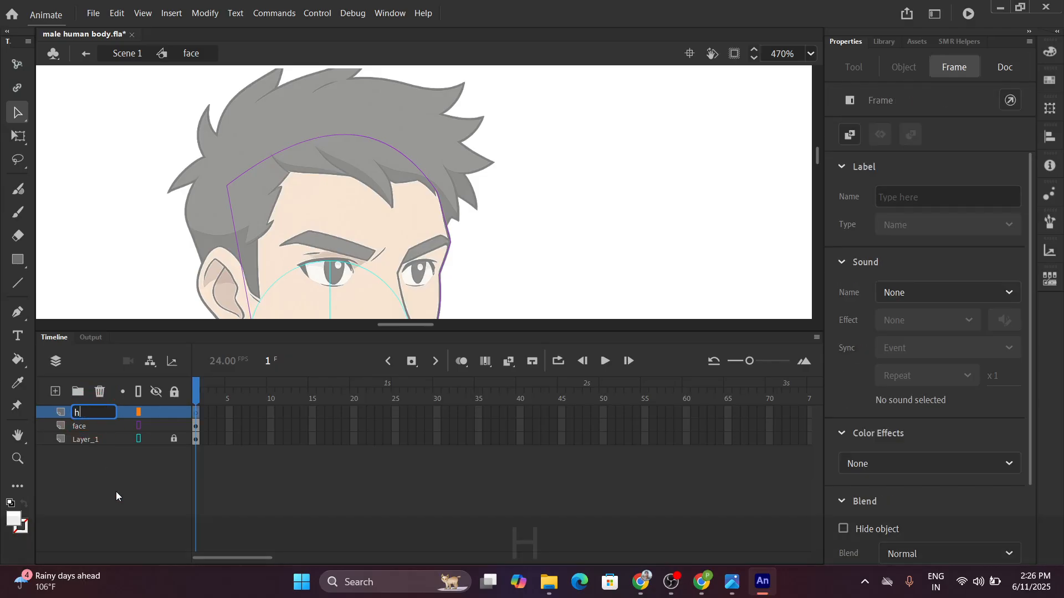
{"action": "type", "text": "air"}
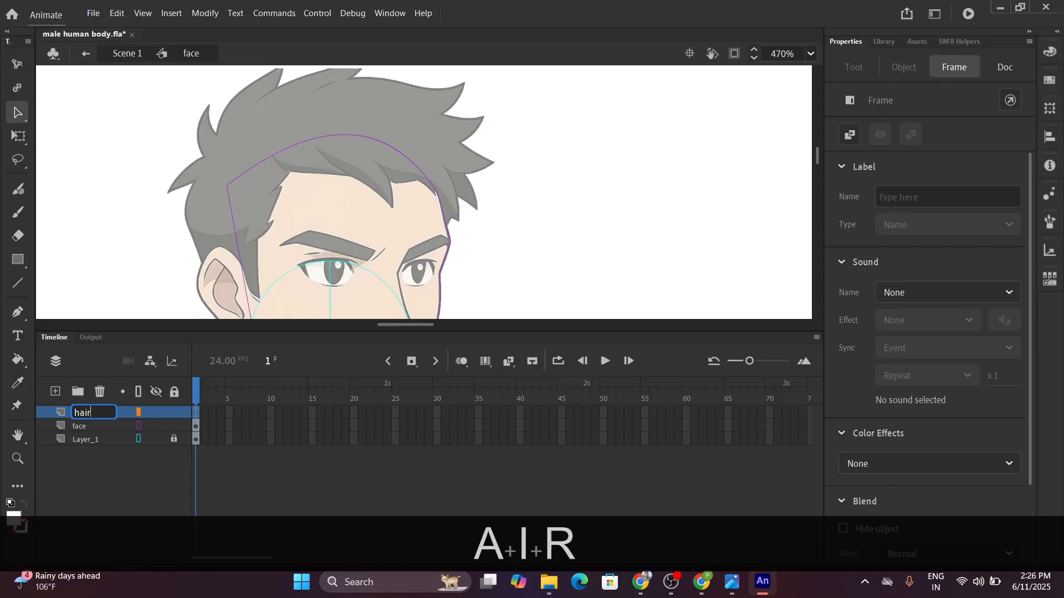
{"action": "key", "text": "Return"}
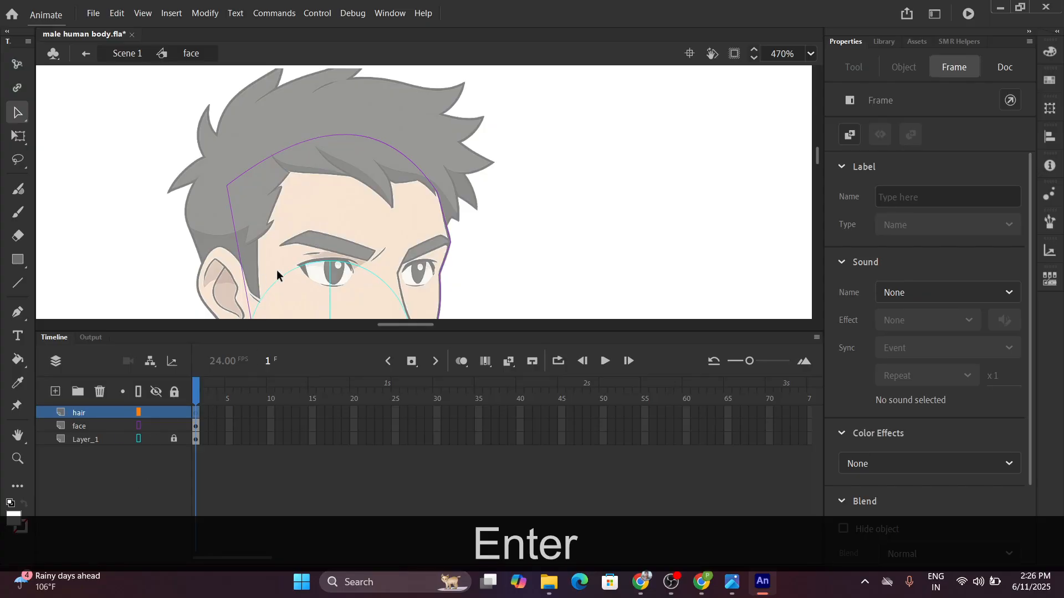
Draw a small white rectangle without a stroke over the hair above the forehead on the hair layer.
{"action": "scroll", "coordinate": [281, 202], "scroll_direction": "down", "scroll_amount": 2}
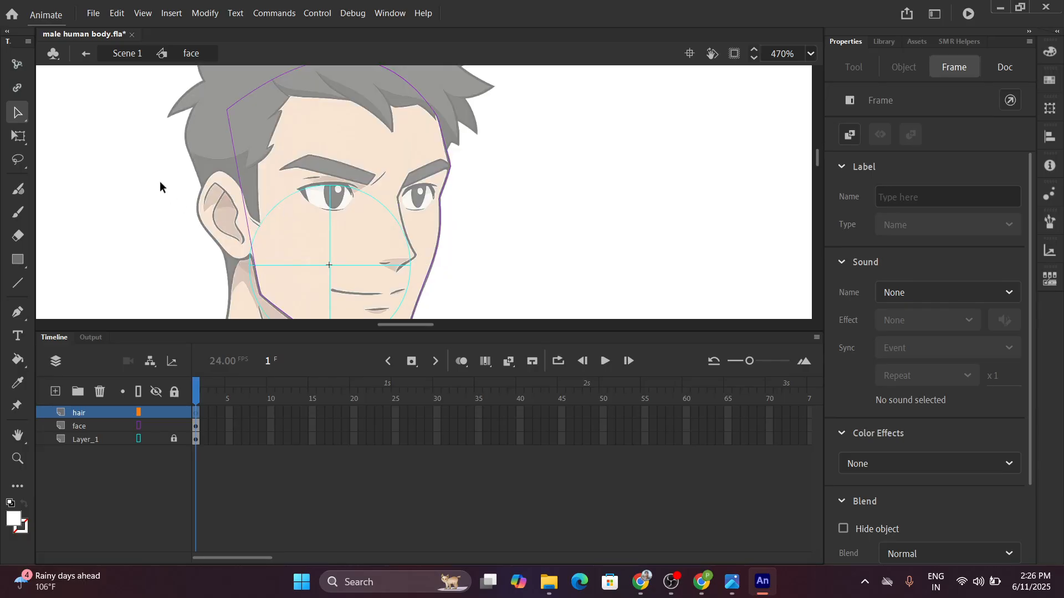
{"action": "left_click", "coordinate": [18, 259]}
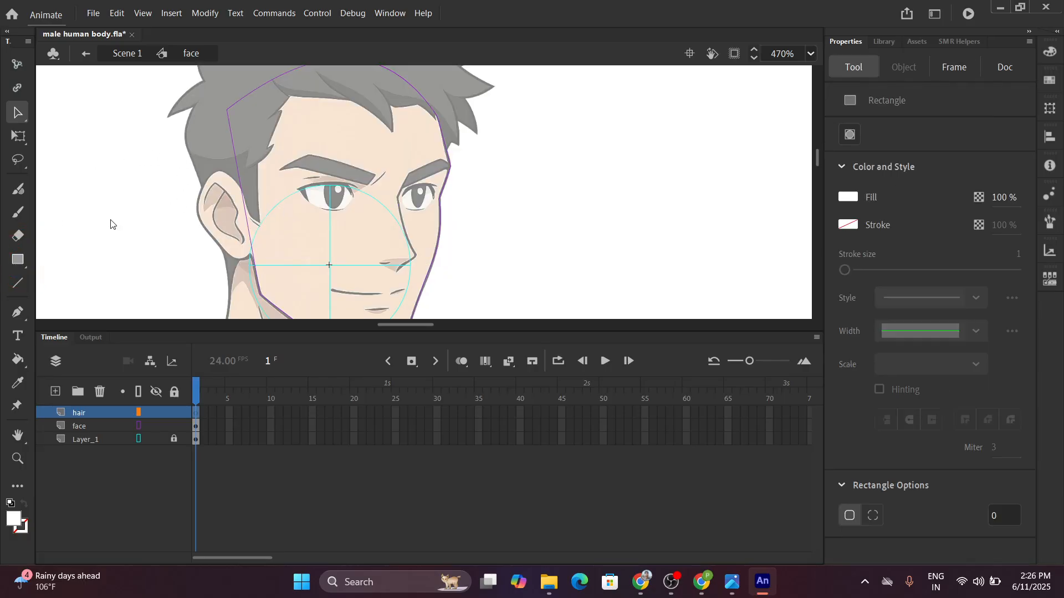
{"action": "scroll", "coordinate": [253, 114], "scroll_direction": "down", "scroll_amount": 2}
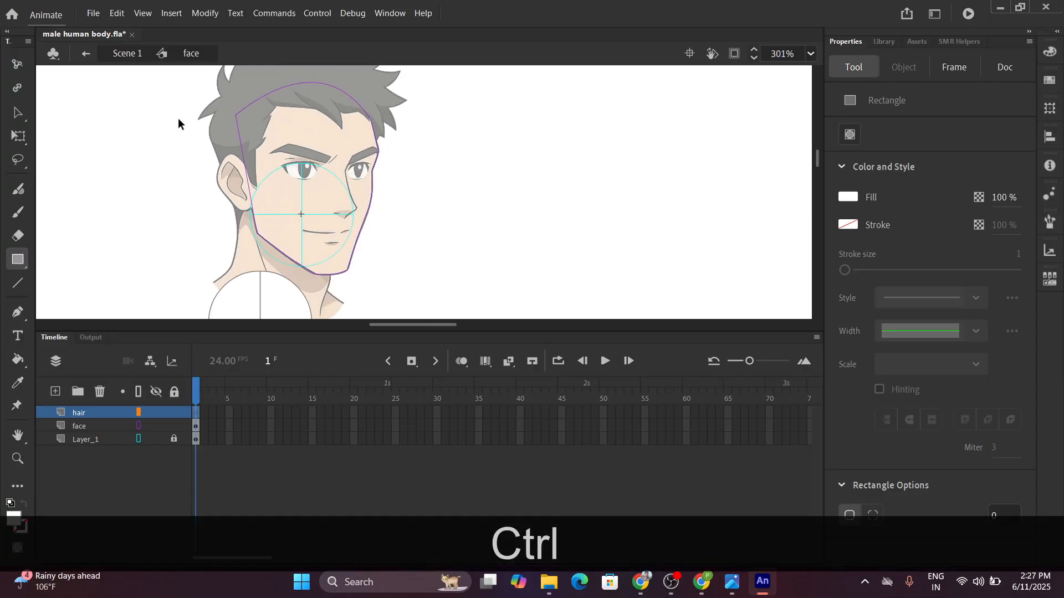
{"action": "left_click_drag", "start_coordinate": [158, 121], "coordinate": [165, 174]}
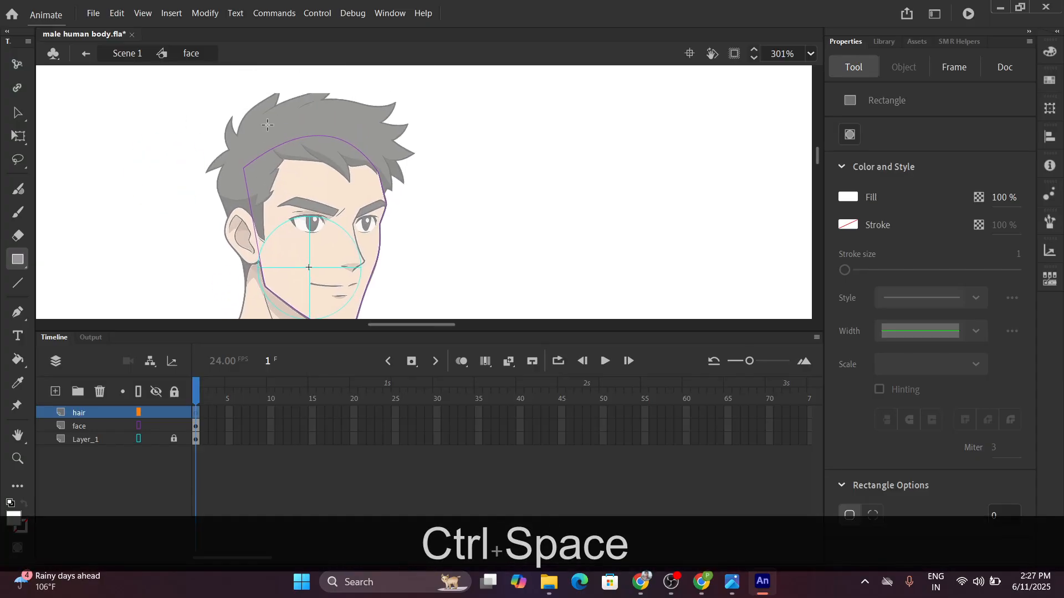
{"action": "left_click_drag", "start_coordinate": [262, 125], "coordinate": [325, 156]}
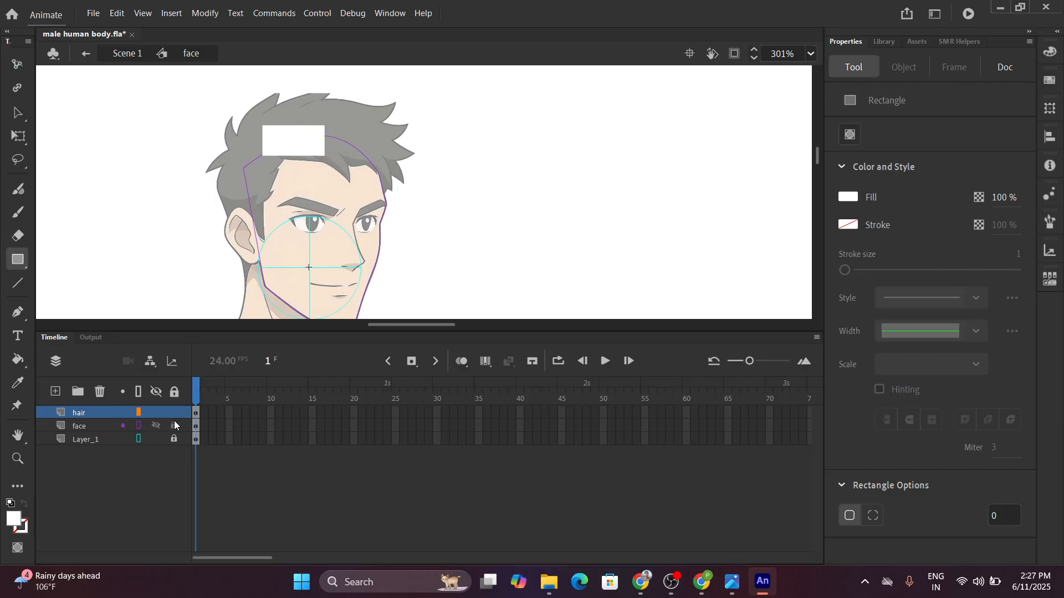
Lock the face layer and display the hair layer as outlines.
{"action": "left_click", "coordinate": [173, 425]}
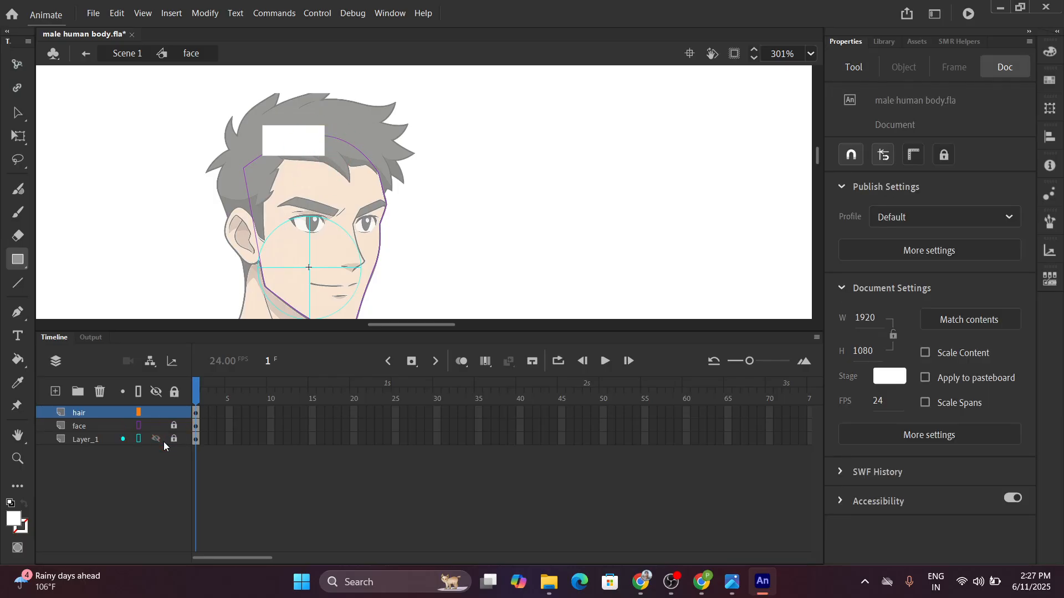
{"action": "scroll", "coordinate": [331, 147], "scroll_direction": "up", "scroll_amount": 5}
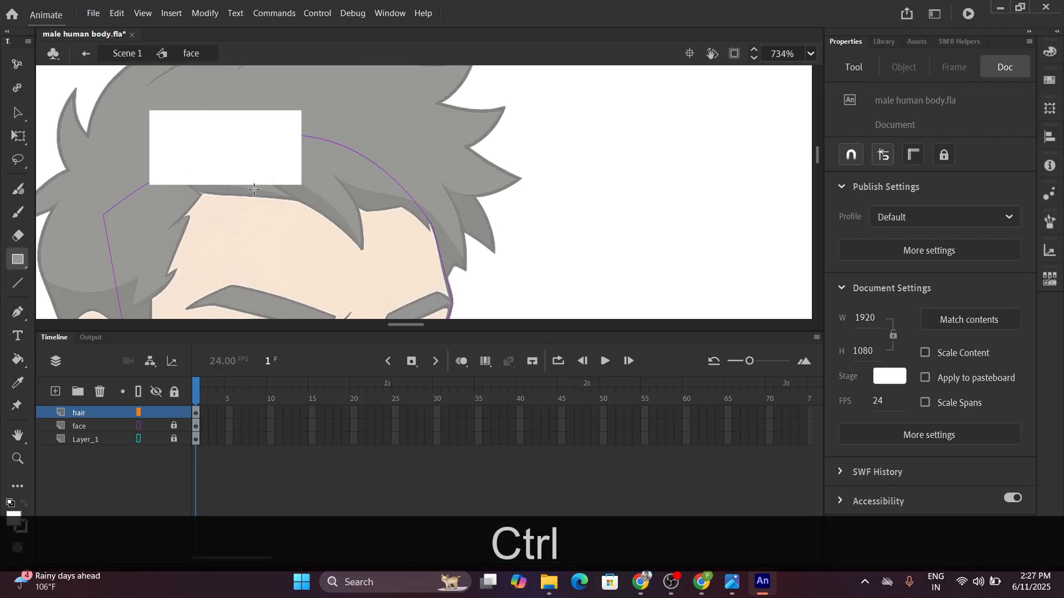
{"action": "left_click", "coordinate": [138, 413]}
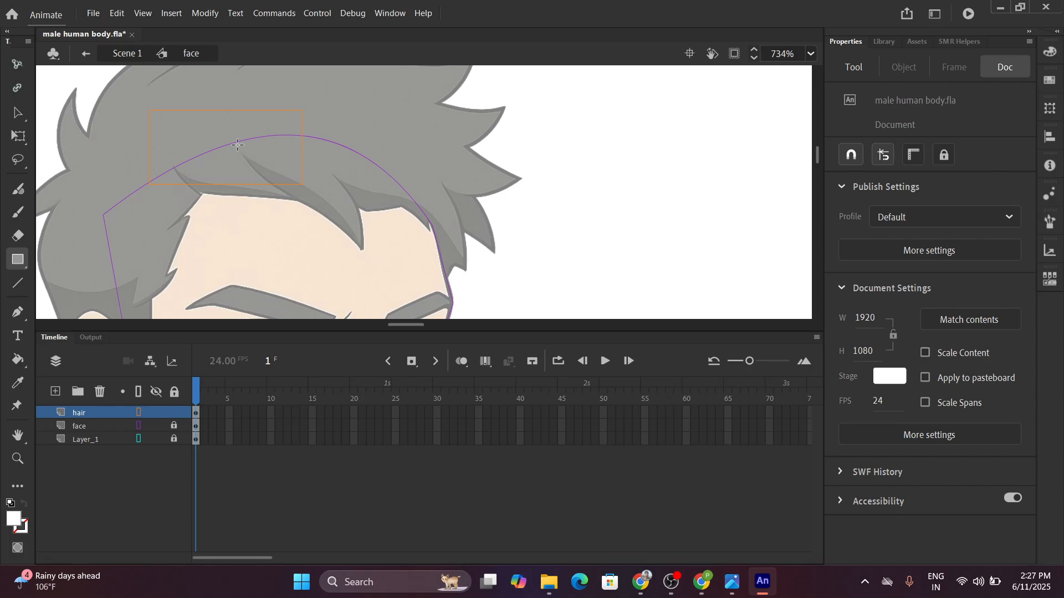
{"action": "key", "text": "ctrl+space"}
{"action": "left_click_drag", "start_coordinate": [107, 139], "coordinate": [214, 194]}
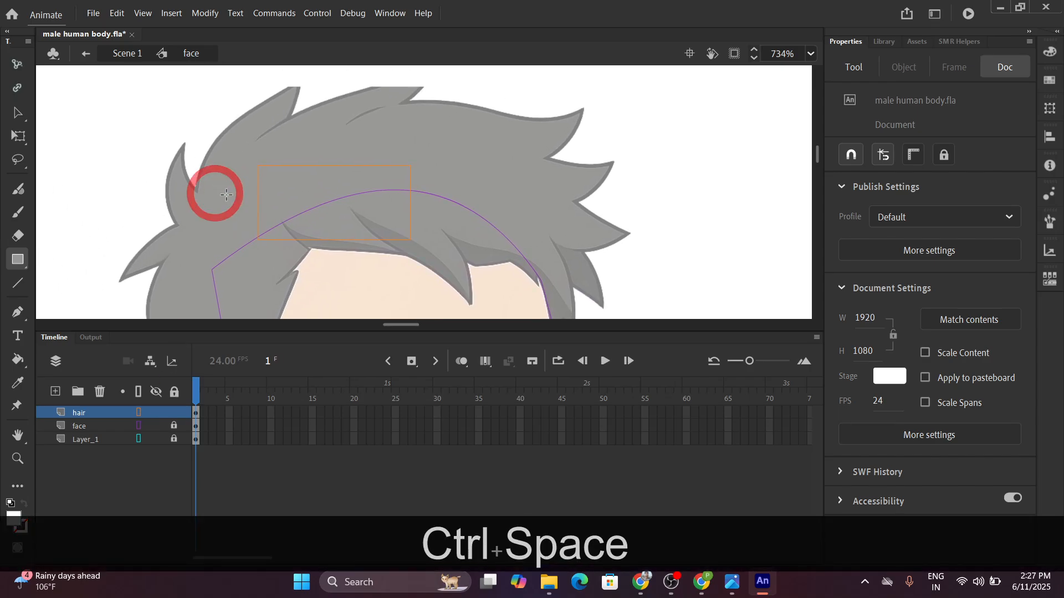
{"action": "key", "text": "ctrl+space"}
{"action": "left_click_drag", "start_coordinate": [190, 253], "coordinate": [208, 182]}
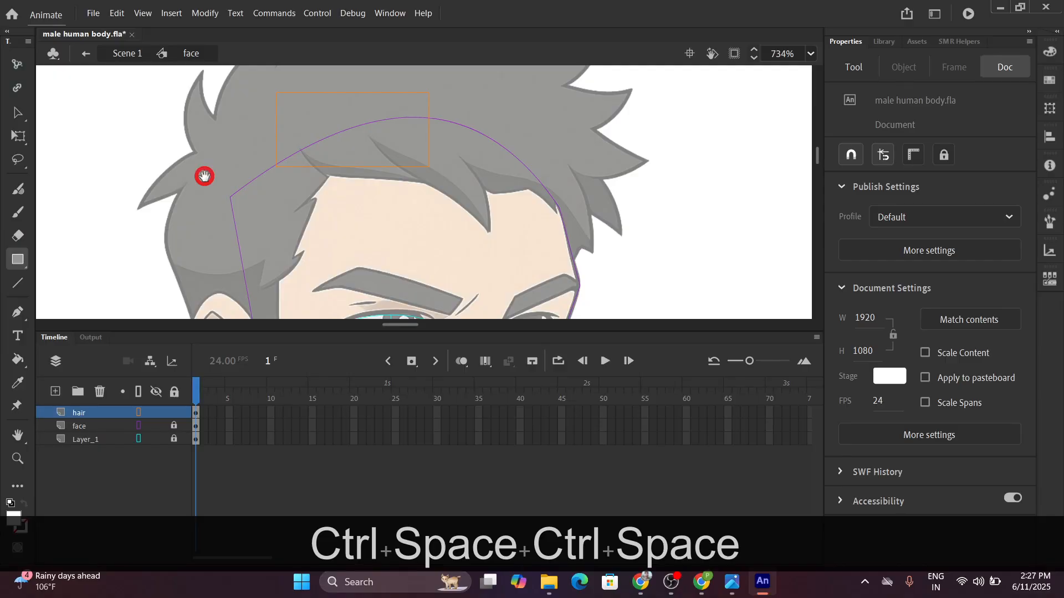
{"action": "key", "text": "alt"}
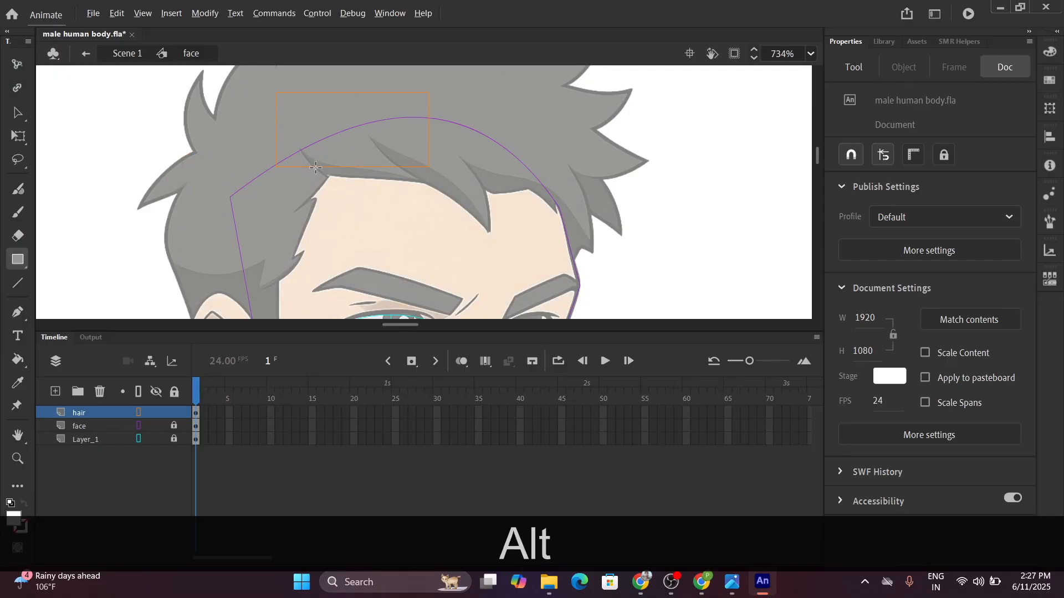
{"action": "left_click_drag", "start_coordinate": [316, 167], "coordinate": [322, 190]}
{"action": "key", "text": "ctrl+z"}
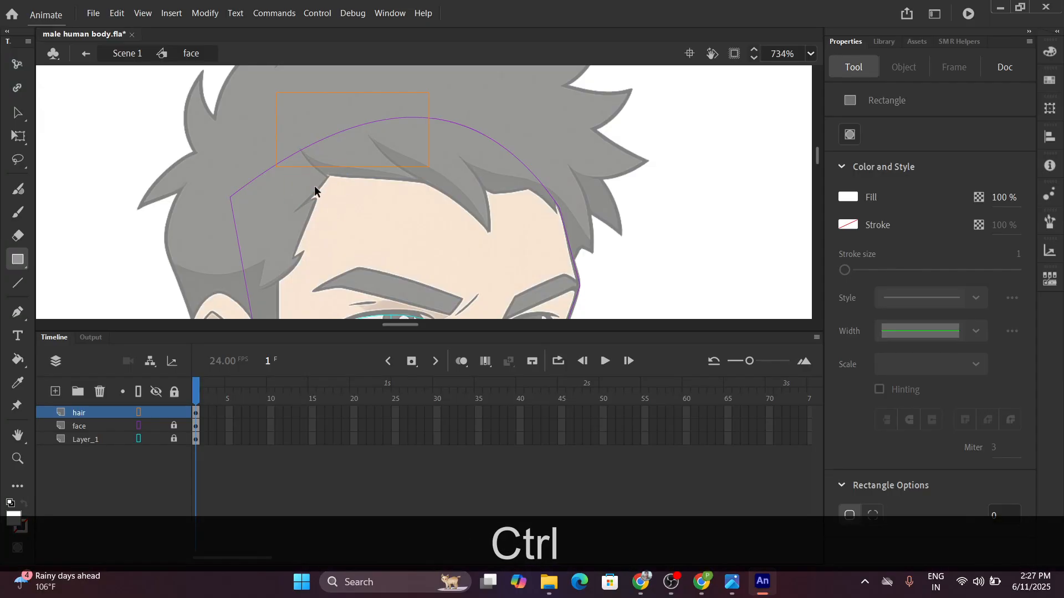
Add a corner on the rectangle's lower edge at the hairline peak above the temple, and pull the lower back corner down.
{"action": "scroll", "coordinate": [316, 188], "scroll_direction": "up", "scroll_amount": 5}
{"action": "scroll", "coordinate": [319, 191], "scroll_direction": "up", "scroll_amount": 6}
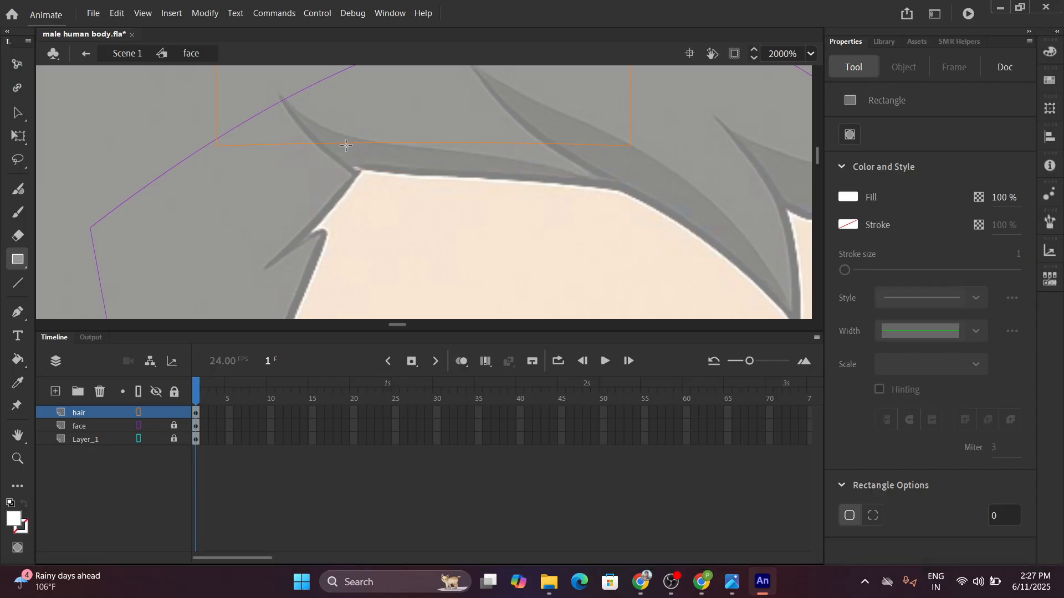
{"action": "key", "text": "ctrl"}
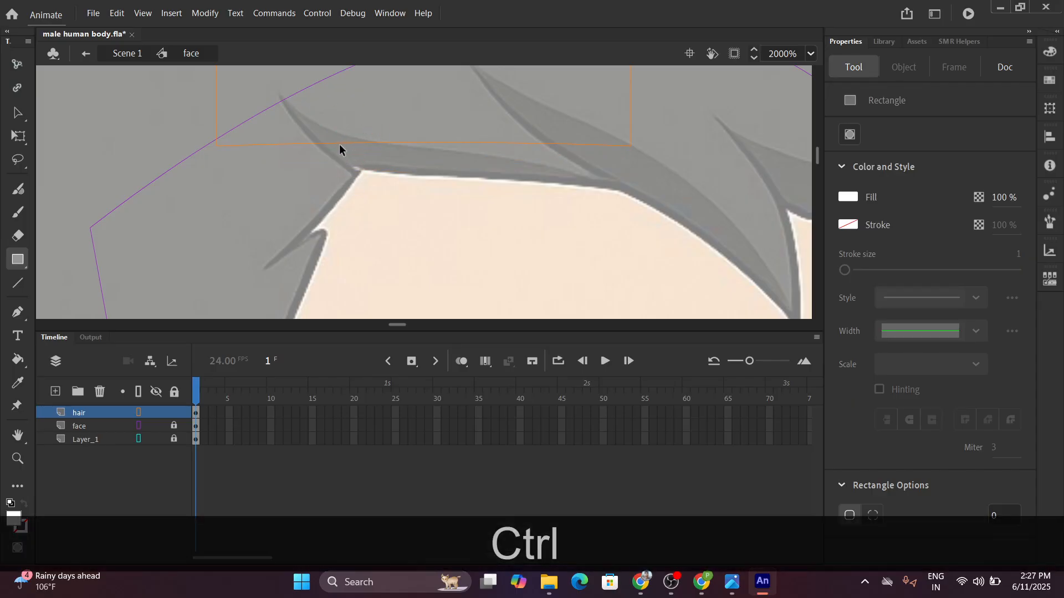
{"action": "left_click", "coordinate": [18, 113]}
{"action": "key", "text": "ctrl"}
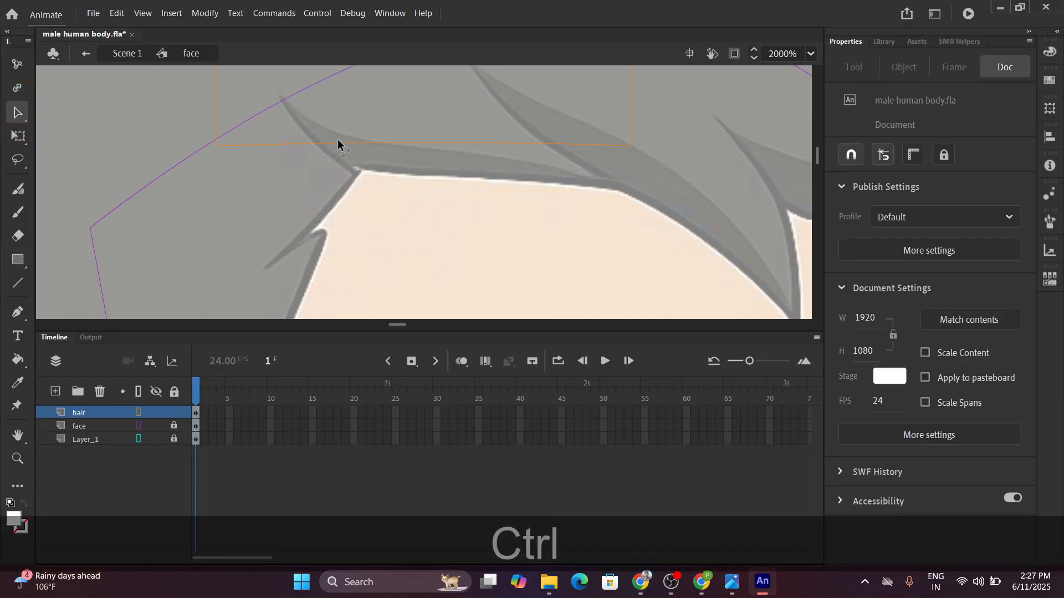
{"action": "left_click_drag", "start_coordinate": [351, 177], "coordinate": [353, 175]}
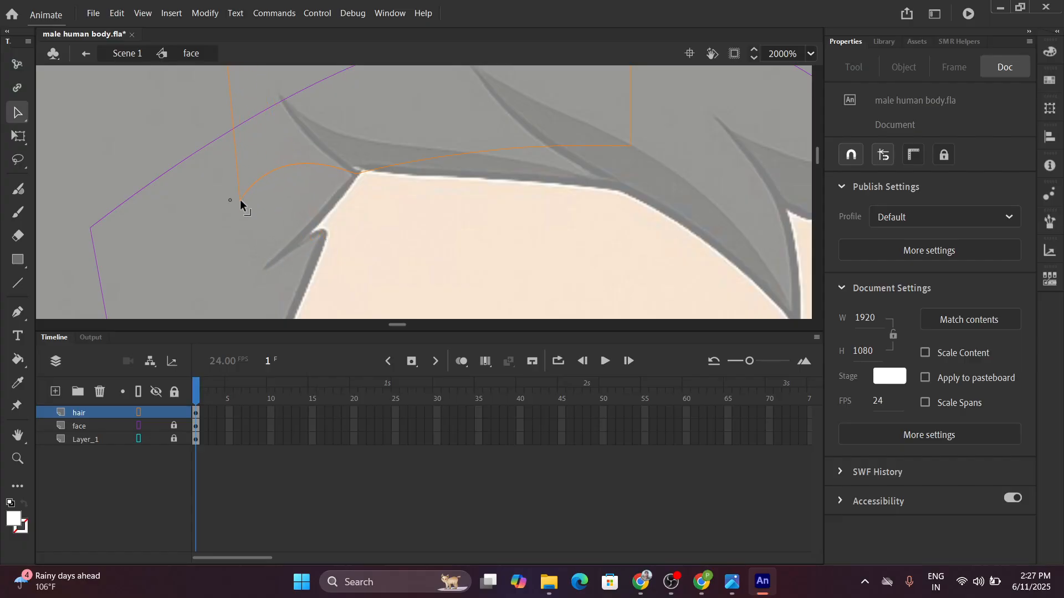
{"action": "left_click_drag", "start_coordinate": [240, 200], "coordinate": [240, 199]}
Add corners at the side strand's tip and its inner notch below the hairline peak, fitting the edges to the reference hair.
{"action": "key", "text": "ctrl"}
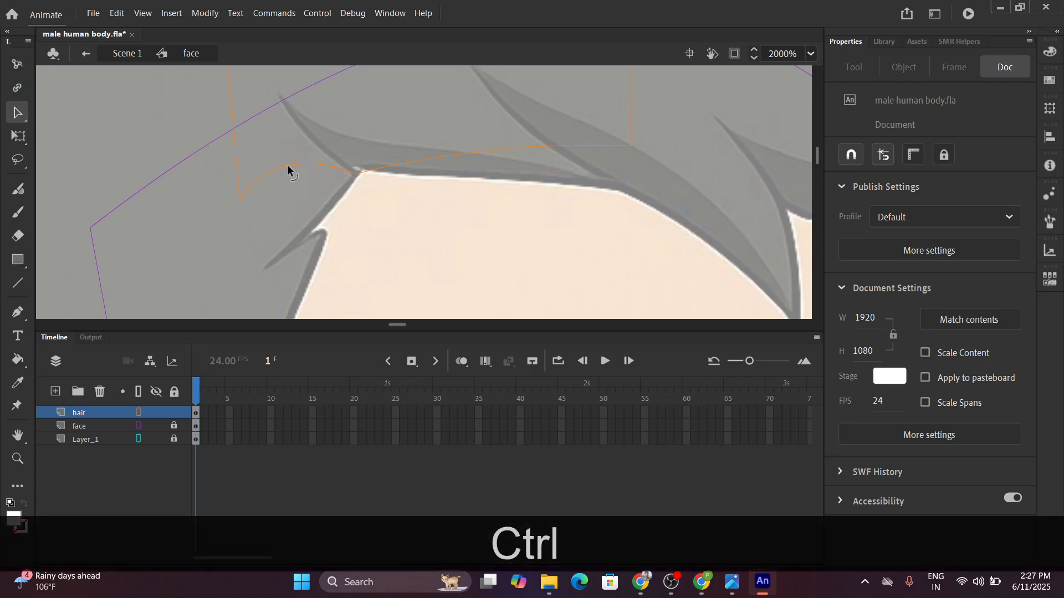
{"action": "left_click_drag", "start_coordinate": [324, 234], "coordinate": [325, 234]}
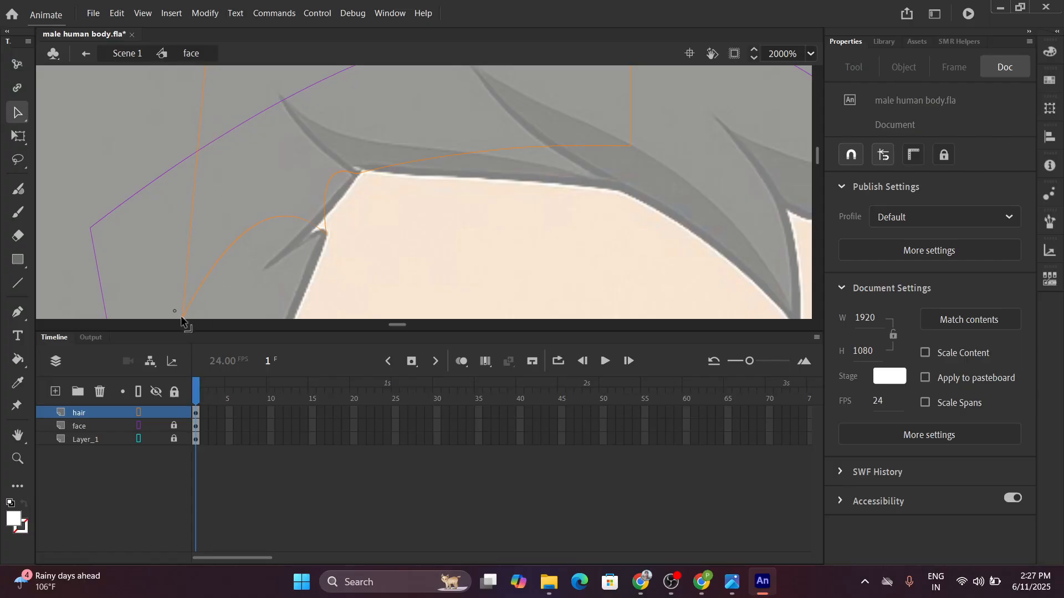
{"action": "key", "text": "space"}
{"action": "left_click_drag", "start_coordinate": [277, 273], "coordinate": [261, 182]}
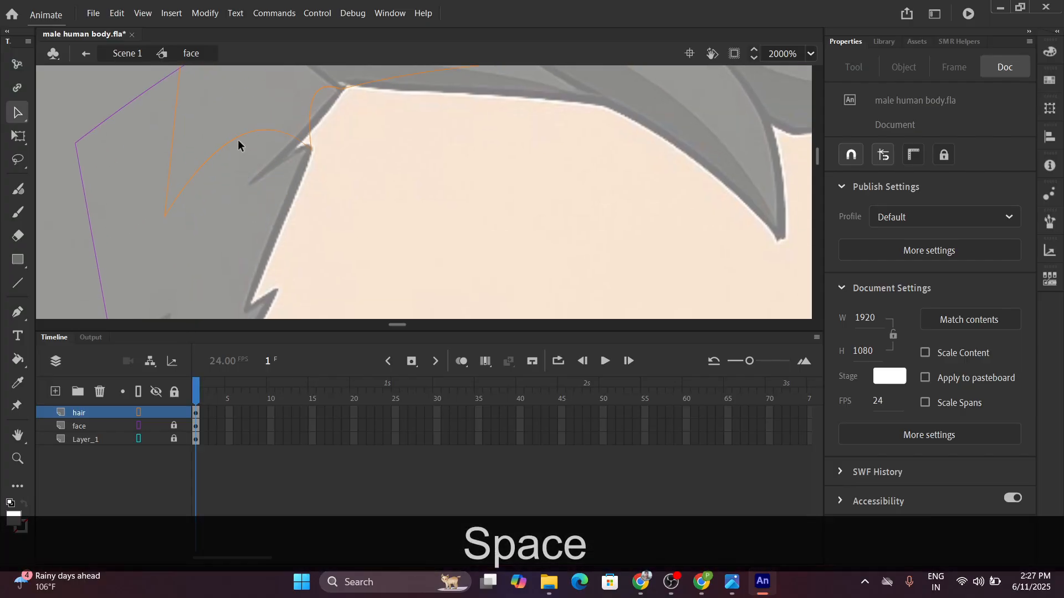
{"action": "left_click", "coordinate": [224, 233]}
{"action": "key", "text": "ctrl"}
{"action": "left_click_drag", "start_coordinate": [309, 124], "coordinate": [288, 152]}
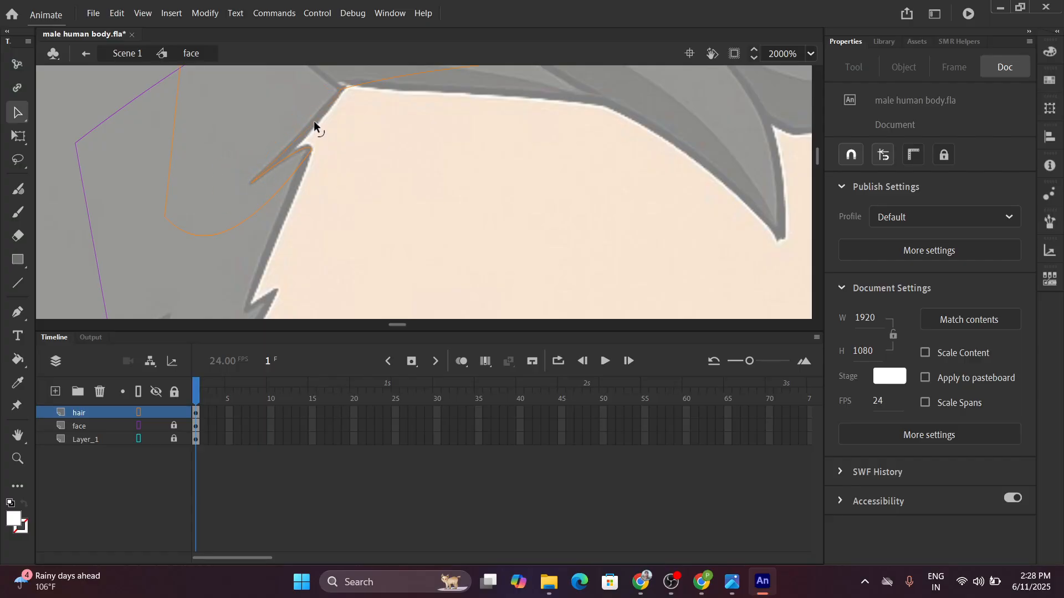
{"action": "left_click_drag", "start_coordinate": [314, 121], "coordinate": [280, 188]}
Add a corner at the upper tip of the shaded lock above the temple and curve its edge down to the hairline peak.
{"action": "key", "text": "space"}
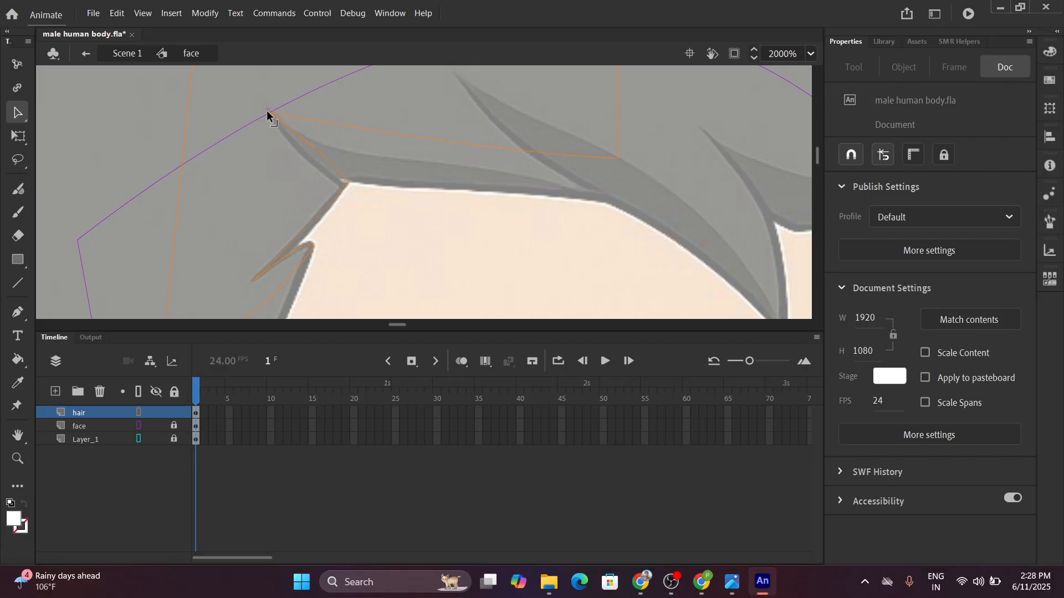
{"action": "left_click_drag", "start_coordinate": [267, 108], "coordinate": [269, 108]}
{"action": "key", "text": "space"}
{"action": "left_click_drag", "start_coordinate": [171, 72], "coordinate": [301, 135]}
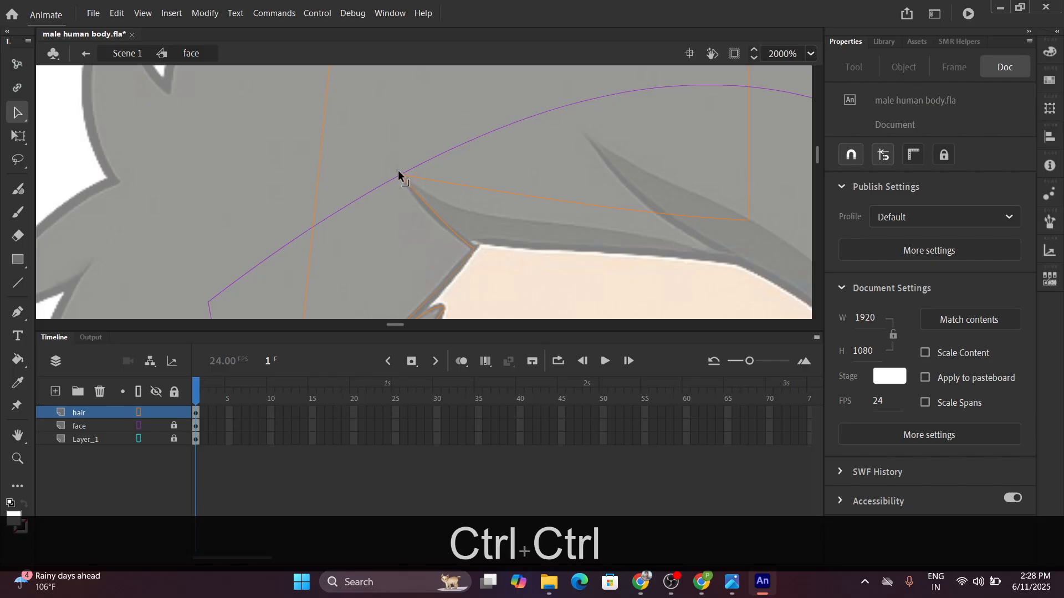
Refine the corner at the first shaded lock's tip and add a corner back at the hairline peak to close off the lock's edge.
{"action": "left_click_drag", "start_coordinate": [394, 168], "coordinate": [397, 167]}
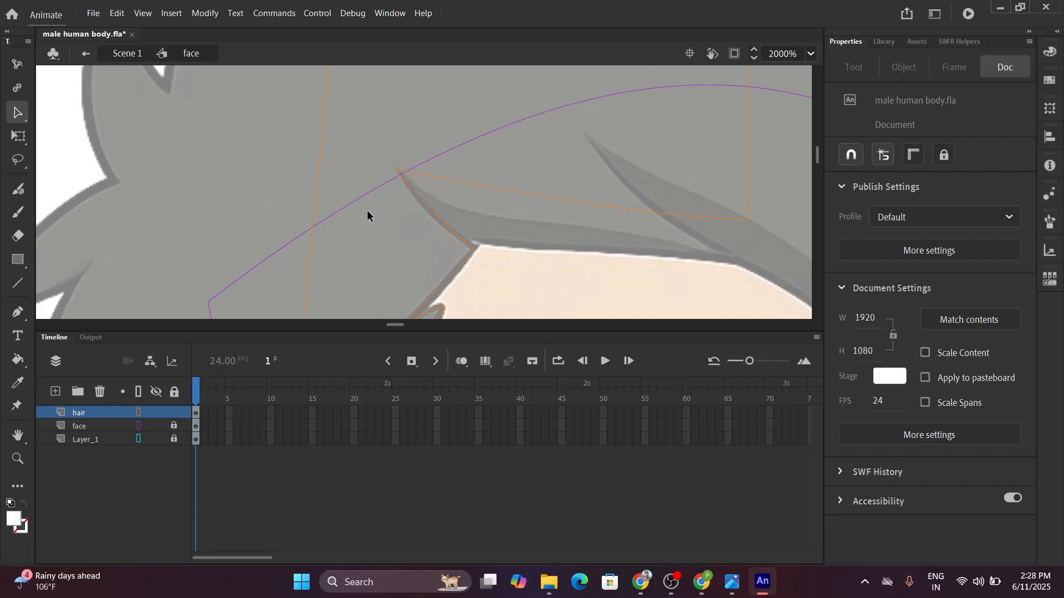
{"action": "key", "text": "space"}
{"action": "left_click_drag", "start_coordinate": [351, 211], "coordinate": [262, 189]}
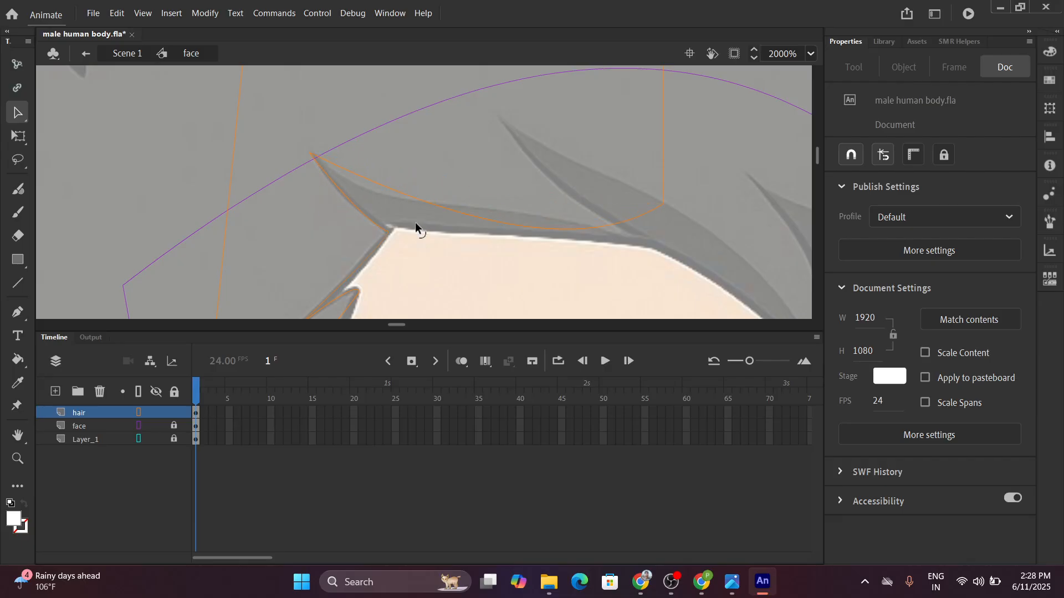
{"action": "left_click_drag", "start_coordinate": [428, 203], "coordinate": [404, 174]}
{"action": "key", "text": "ctrl"}
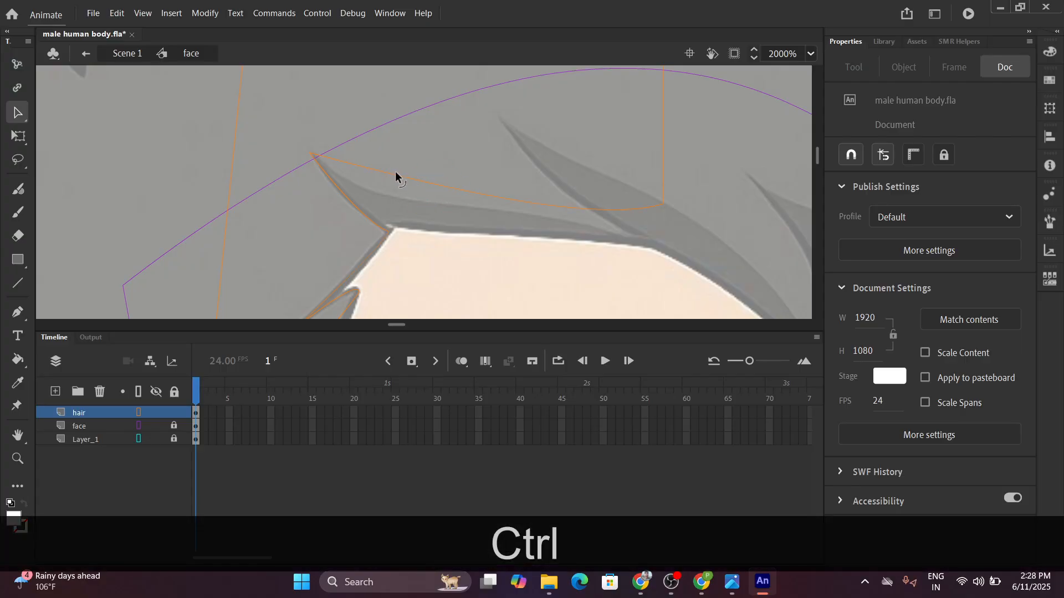
{"action": "left_click_drag", "start_coordinate": [401, 220], "coordinate": [391, 221]}
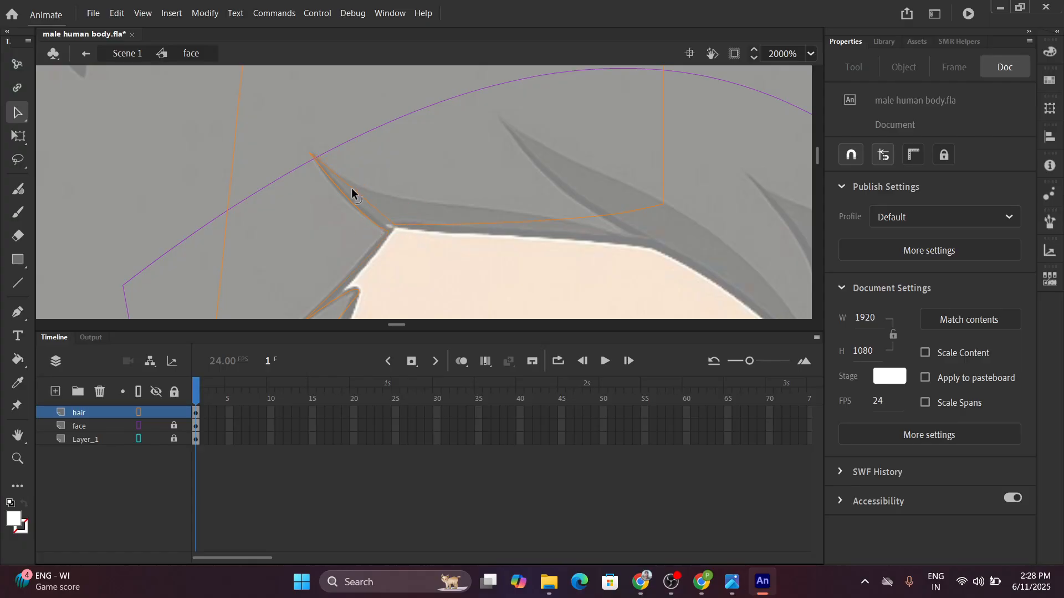
Add a corner where the second shaded lock meets the forehead hairline and fit the edge along the hairline up to it.
{"action": "left_click_drag", "start_coordinate": [351, 194], "coordinate": [210, 167]}
{"action": "key", "text": "space"}
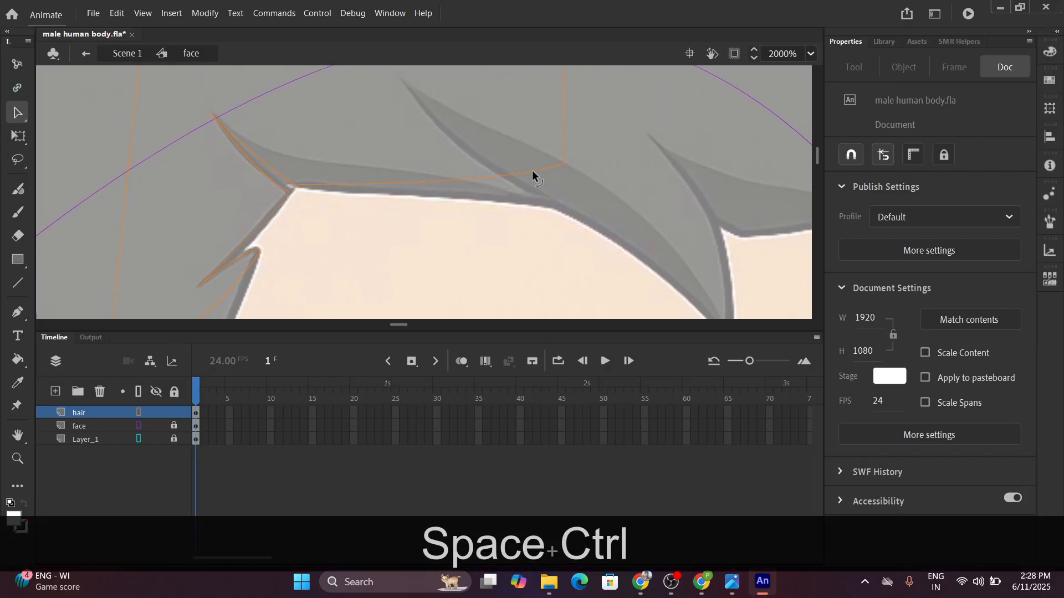
{"action": "mouse_move", "coordinate": [529, 170]}
{"action": "left_mouse_down"}
{"action": "mouse_move", "coordinate": [536, 205]}
{"action": "mouse_move", "coordinate": [524, 172]}
{"action": "left_mouse_up"}
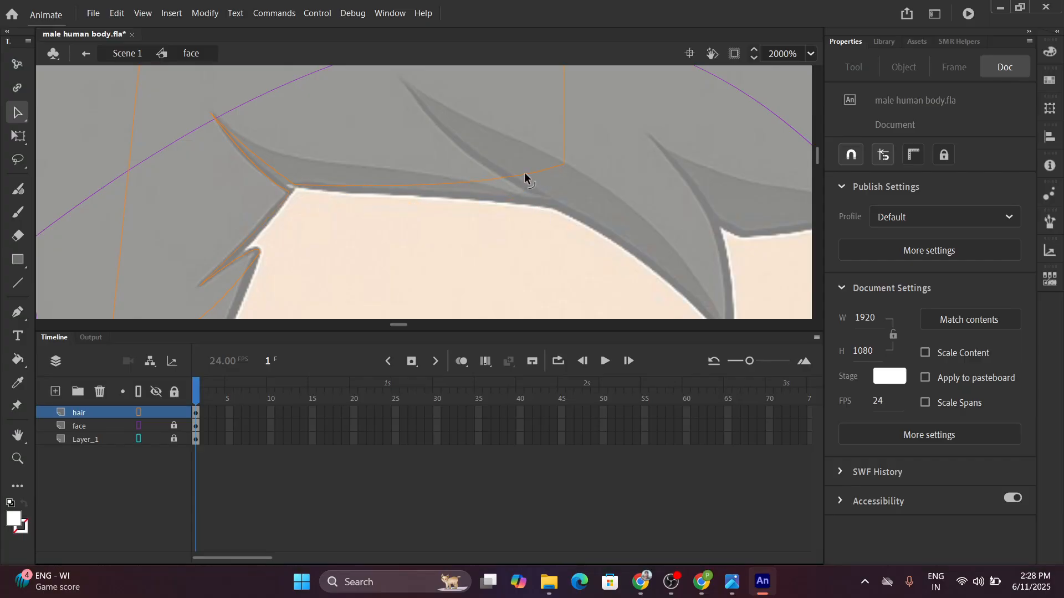
{"action": "key", "text": "ctrl"}
{"action": "key", "text": "space"}
{"action": "left_click_drag", "start_coordinate": [421, 194], "coordinate": [352, 195]}
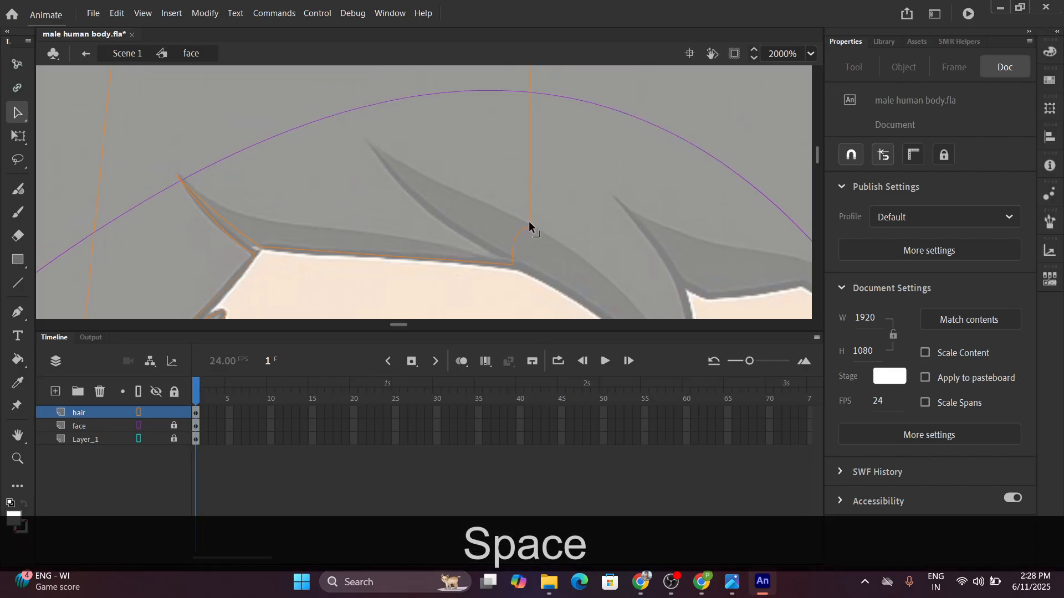
Add a corner at the second shaded lock's upper tip and curve its edge down to the forehead hairline.
{"action": "key", "text": "ctrl"}
{"action": "left_click_drag", "start_coordinate": [511, 253], "coordinate": [440, 188]}
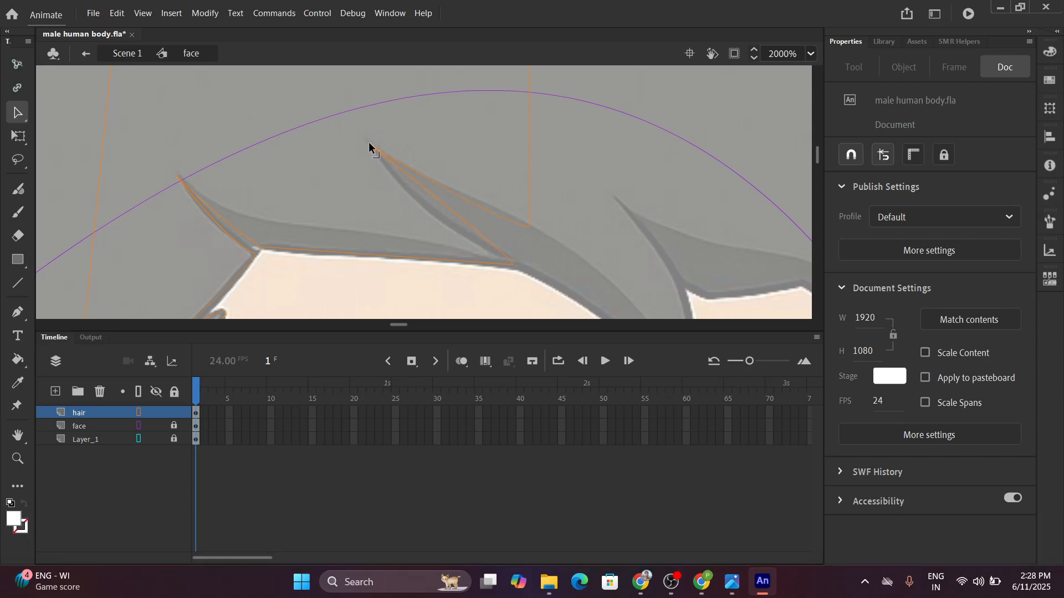
{"action": "left_click_drag", "start_coordinate": [368, 143], "coordinate": [368, 143]}
{"action": "key", "text": "space"}
{"action": "left_click_drag", "start_coordinate": [349, 192], "coordinate": [257, 135]}
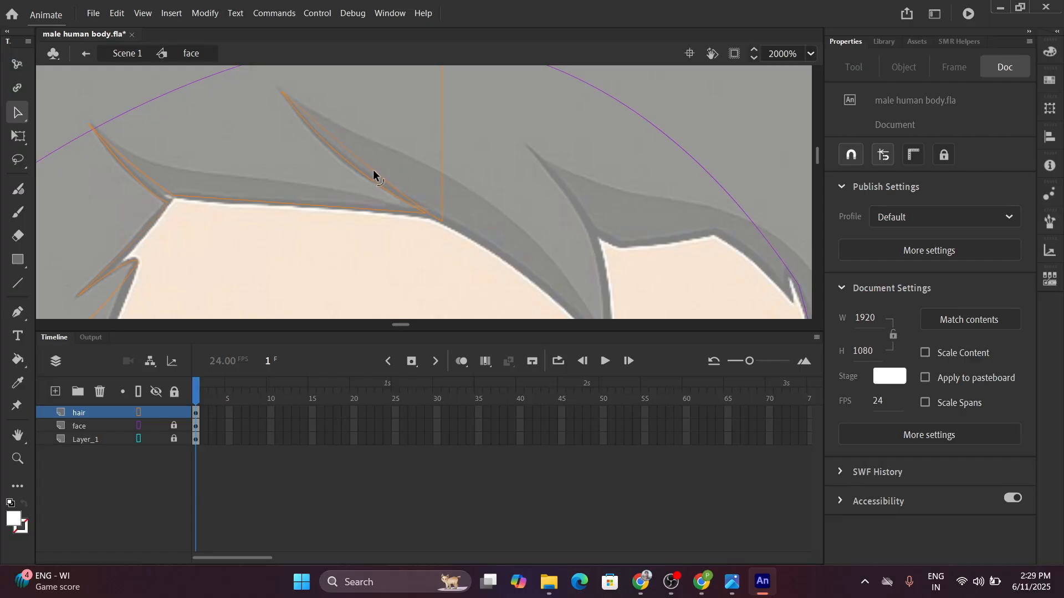
Pull the outline down to the tip of the long fringe lock over the forehead and curve its lower edge to the reference.
{"action": "key", "text": "space"}
{"action": "left_click_drag", "start_coordinate": [371, 169], "coordinate": [218, 159]}
{"action": "mouse_move", "coordinate": [347, 148]}
{"action": "left_mouse_down"}
{"action": "mouse_move", "coordinate": [444, 230]}
{"action": "mouse_move", "coordinate": [507, 308]}
{"action": "mouse_move", "coordinate": [541, 199]}
{"action": "left_mouse_up"}
{"action": "key", "text": "space"}
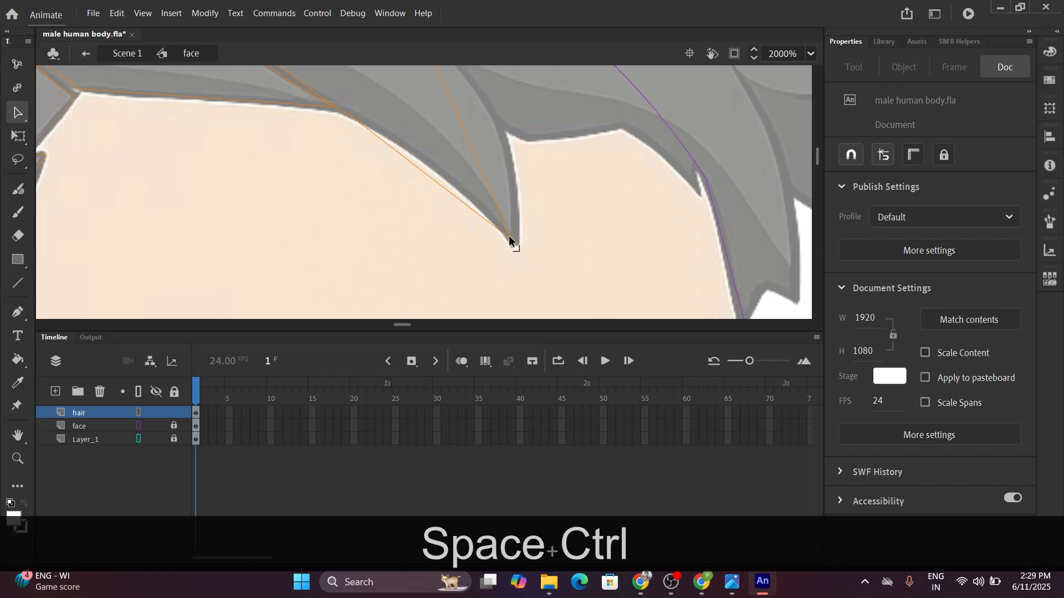
{"action": "left_click_drag", "start_coordinate": [509, 236], "coordinate": [517, 244]}
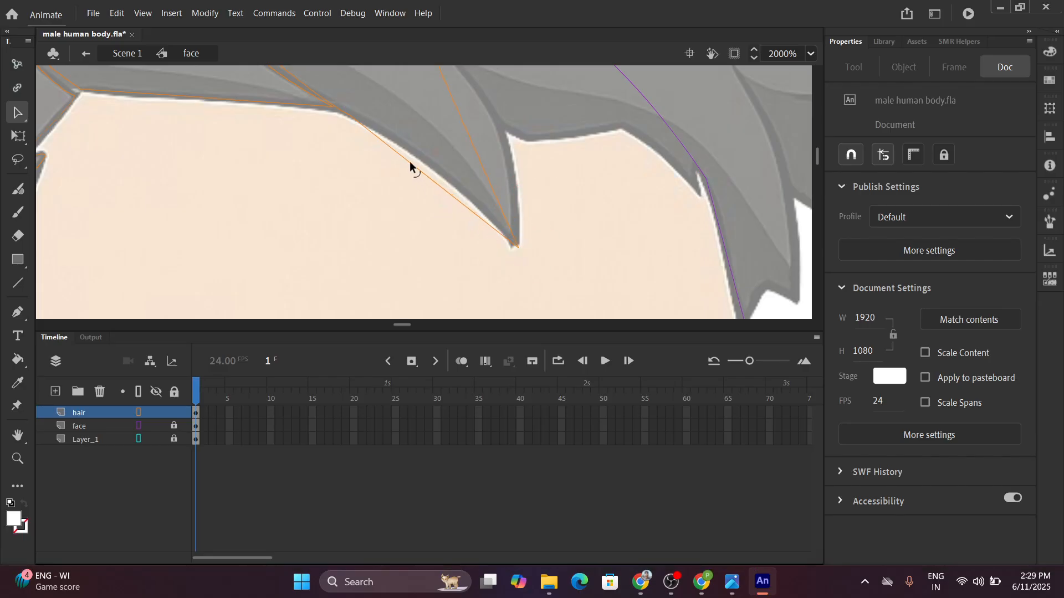
{"action": "left_click_drag", "start_coordinate": [410, 161], "coordinate": [302, 238]}
Add corners at the notch beside the long fringe lock and just past it, curving the lock's inner edge to the reference.
{"action": "scroll", "coordinate": [358, 161], "scroll_direction": "down", "scroll_amount": 2}
{"action": "key", "text": "space"}
{"action": "scroll", "coordinate": [430, 209], "scroll_direction": "up", "scroll_amount": 2}
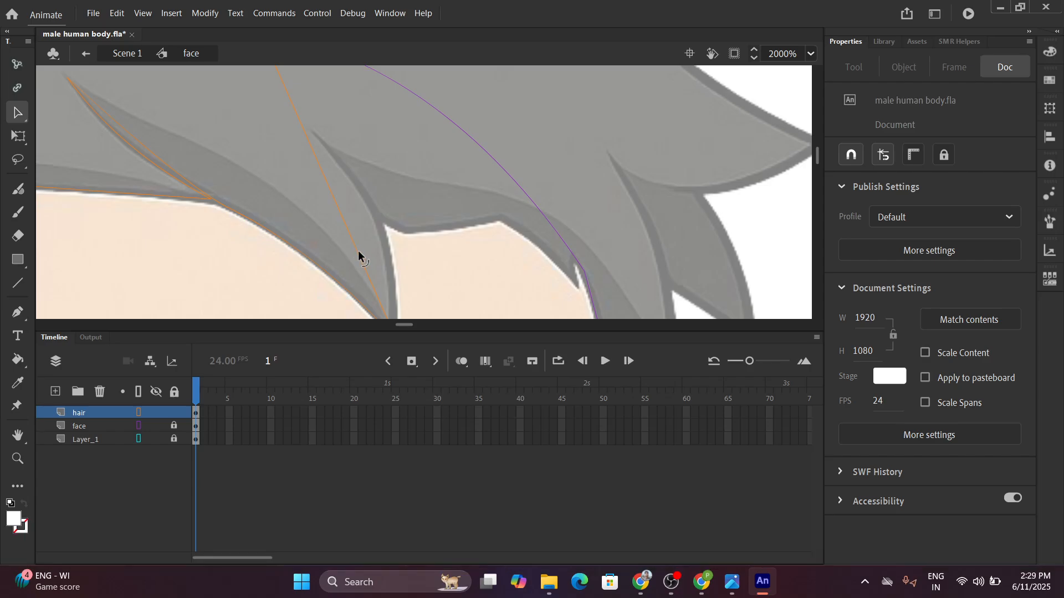
{"action": "mouse_move", "coordinate": [357, 252]}
{"action": "left_mouse_down"}
{"action": "mouse_move", "coordinate": [386, 228]}
{"action": "mouse_move", "coordinate": [379, 223]}
{"action": "left_mouse_up"}
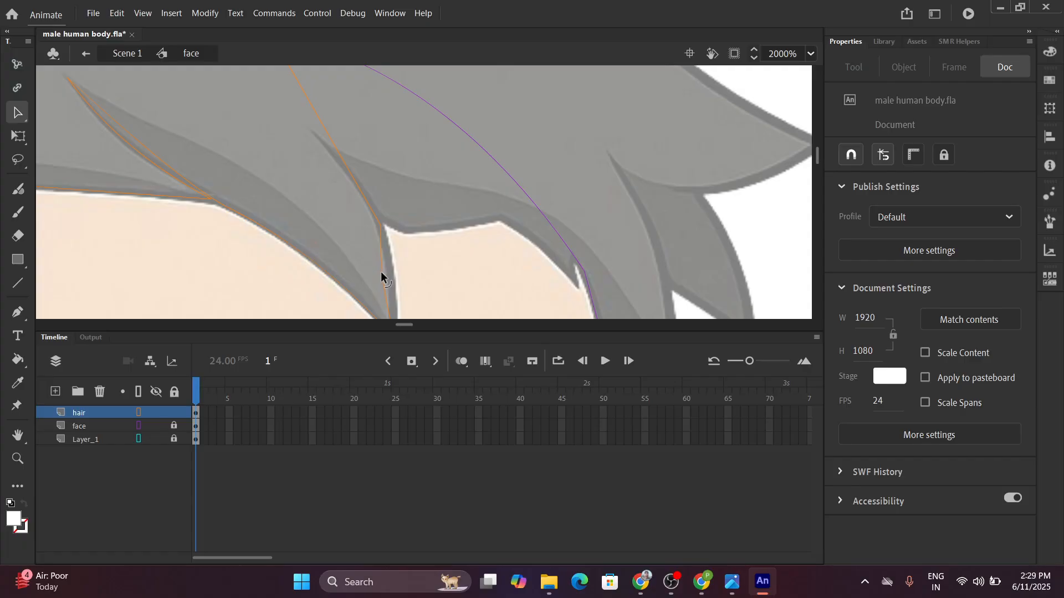
{"action": "key", "text": "space"}
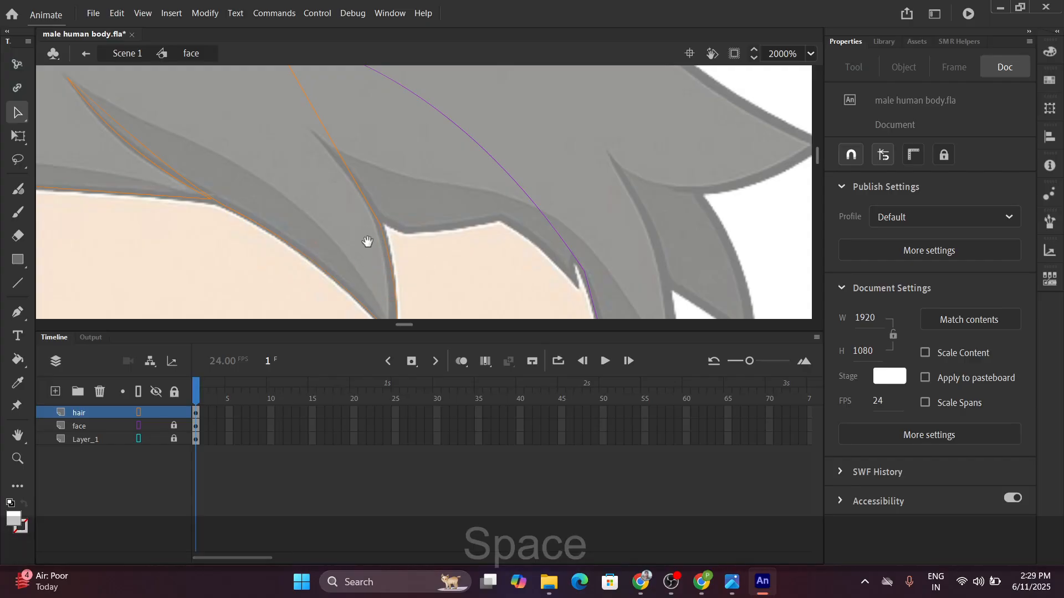
{"action": "left_click_drag", "start_coordinate": [362, 242], "coordinate": [333, 261]}
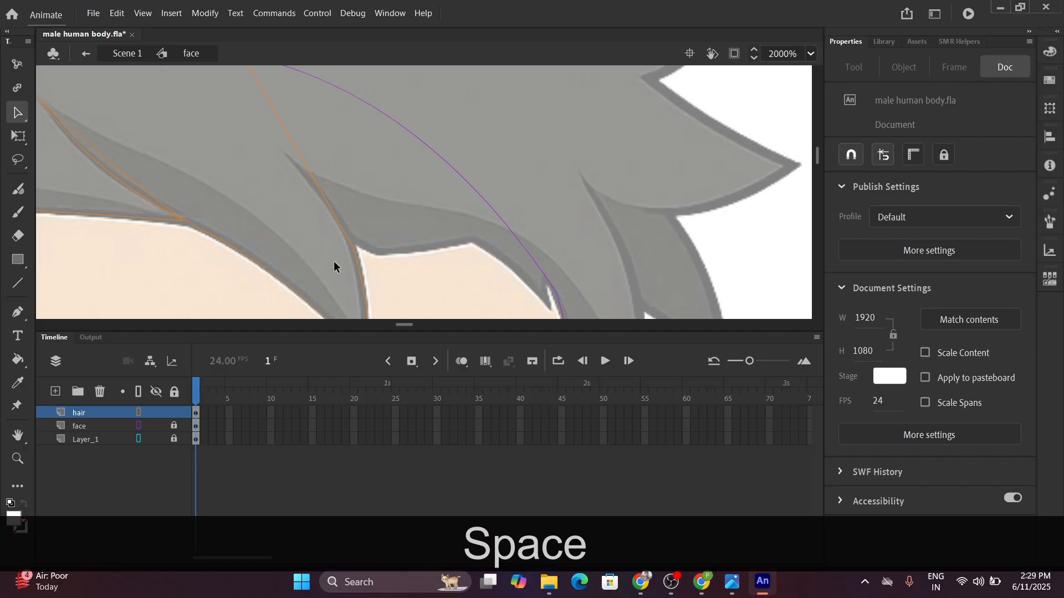
{"action": "key", "text": "ctrl"}
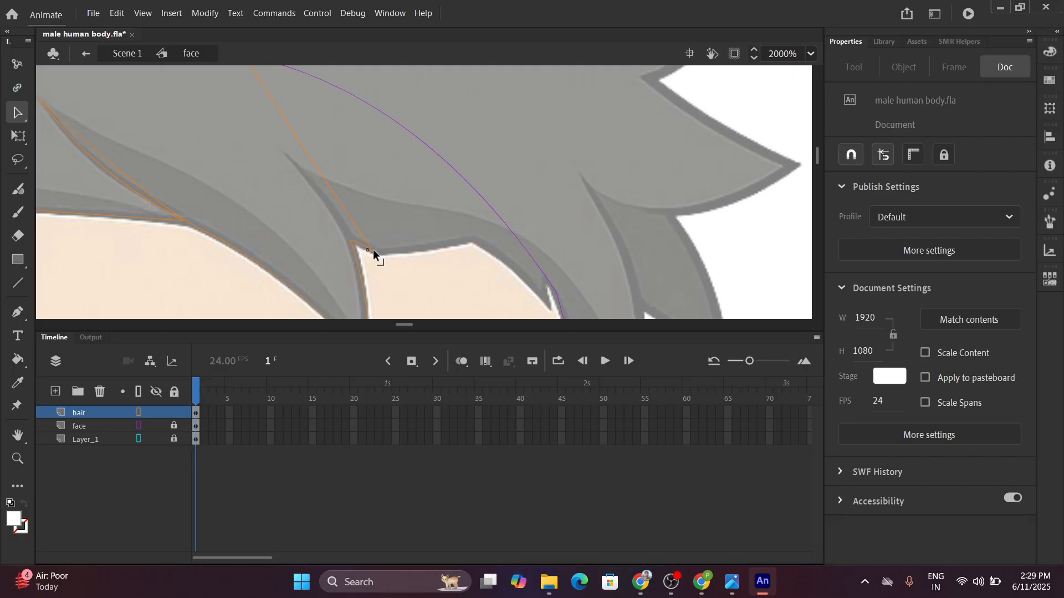
{"action": "left_click_drag", "start_coordinate": [362, 269], "coordinate": [389, 241]}
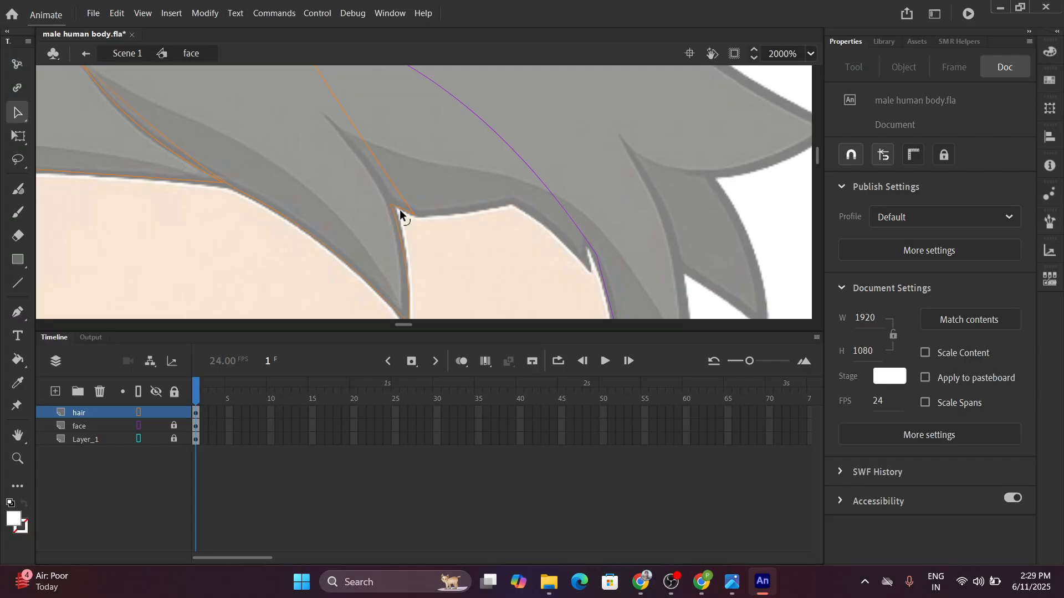
Add a corner at the second hairline peak past the notch and fit the edge between them to the reference.
{"action": "scroll", "coordinate": [382, 183], "scroll_direction": "down", "scroll_amount": 2}
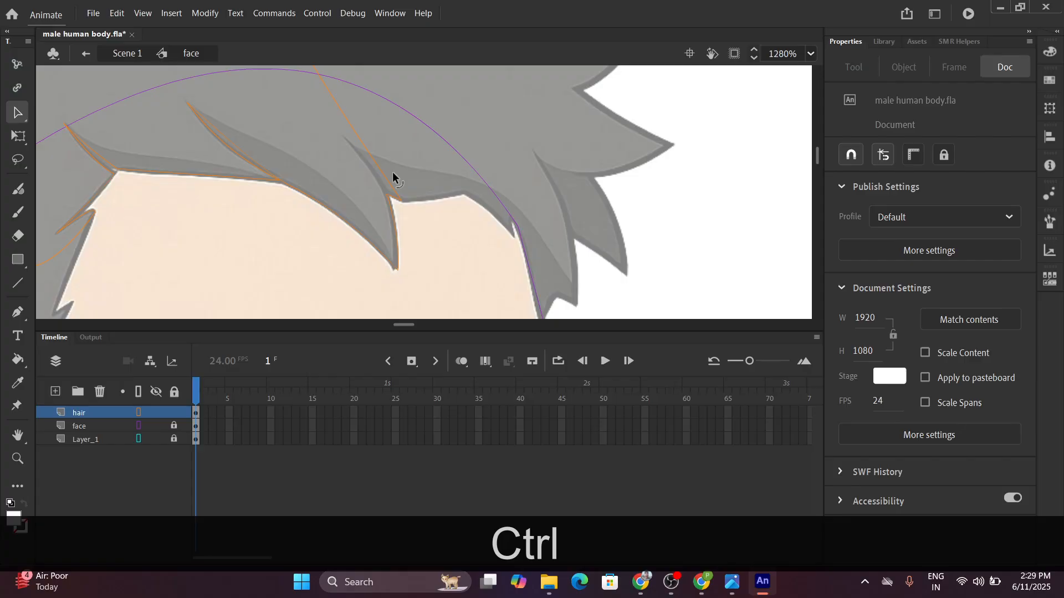
{"action": "left_click_drag", "start_coordinate": [392, 172], "coordinate": [403, 166]}
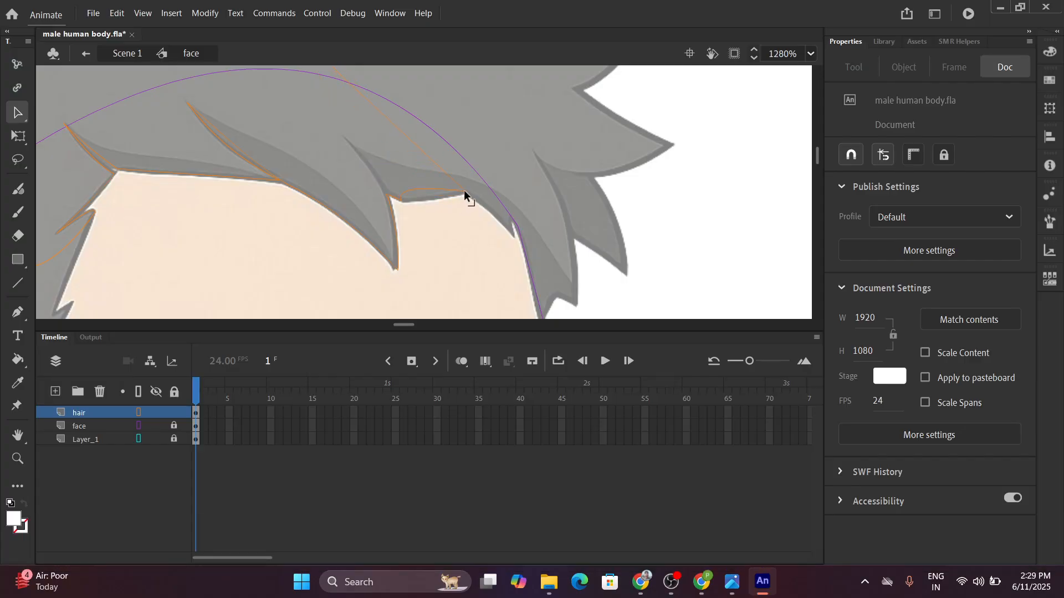
{"action": "scroll", "coordinate": [461, 201], "scroll_direction": "up", "scroll_amount": 3}
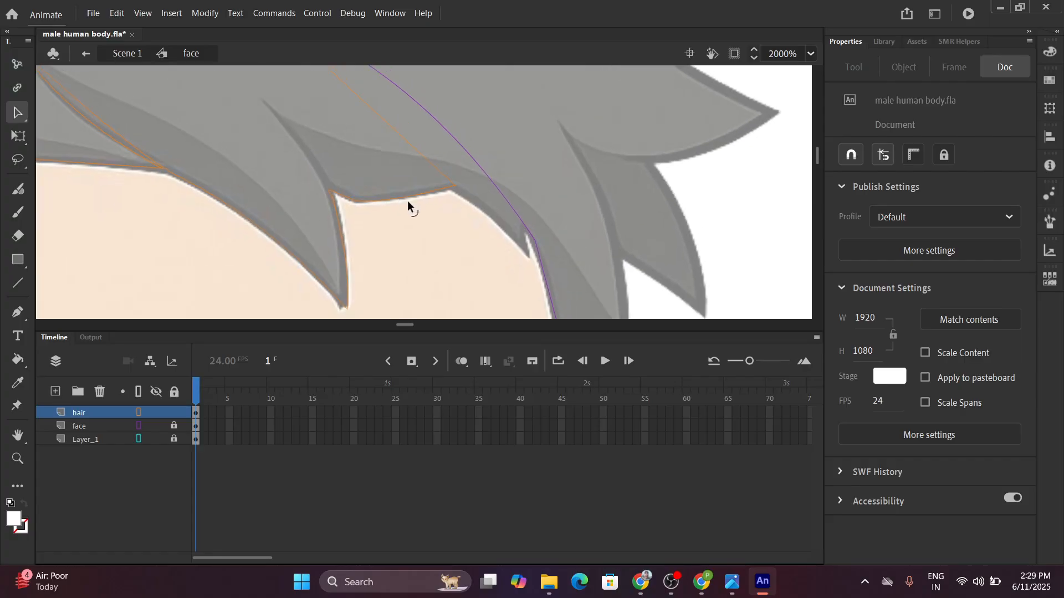
{"action": "left_click_drag", "start_coordinate": [427, 207], "coordinate": [326, 230]}
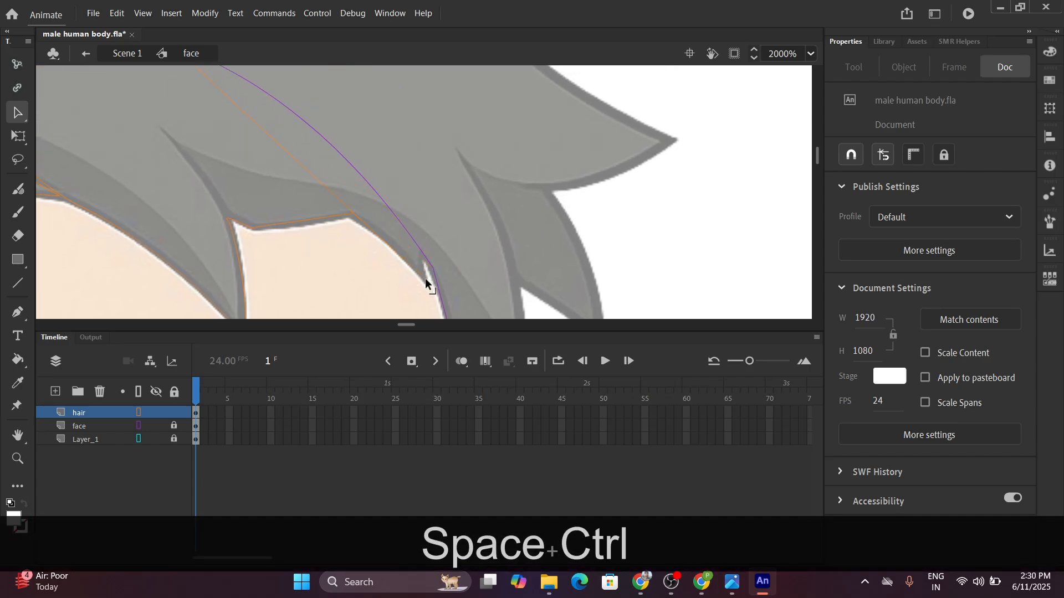
Add corners at the small hair point near the face edge and at the top of its gap, curving the edge from the hairline peak.
{"action": "left_click_drag", "start_coordinate": [425, 278], "coordinate": [416, 237]}
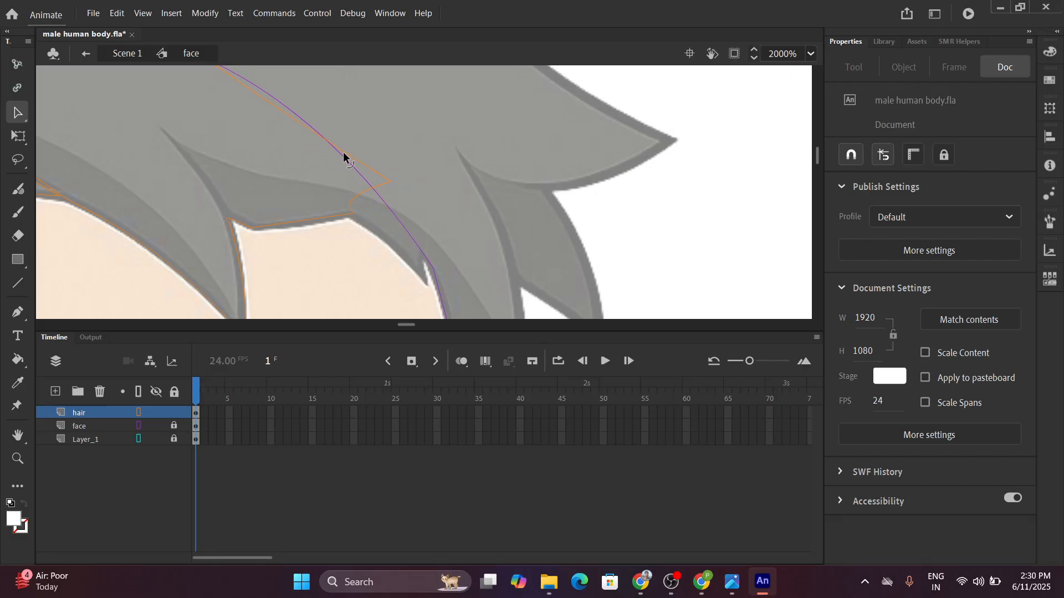
{"action": "left_click_drag", "start_coordinate": [338, 149], "coordinate": [524, 105]}
{"action": "left_click_drag", "start_coordinate": [423, 281], "coordinate": [435, 193]}
{"action": "key", "text": "ctrl"}
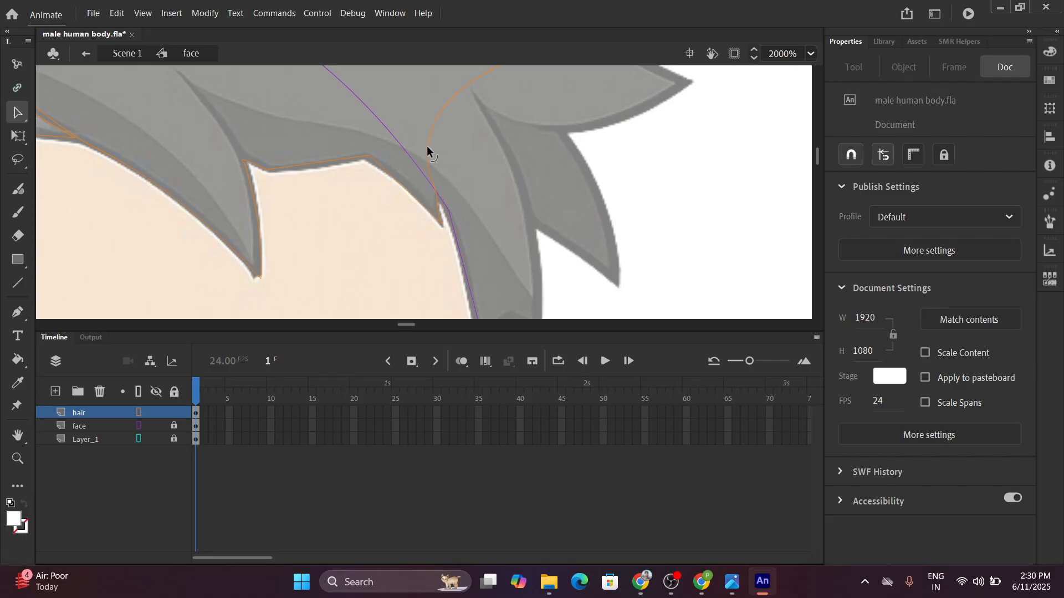
{"action": "key", "text": "ctrl"}
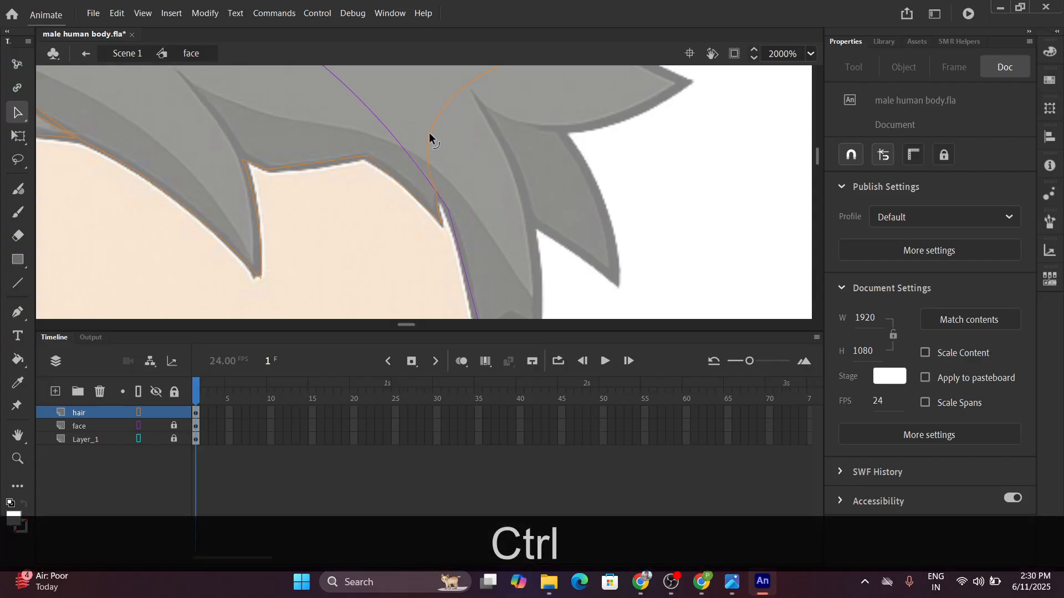
Trace the side lock's inner edge down the face outline and add corners at its lower end and the adjoining notch.
{"action": "left_click_drag", "start_coordinate": [601, 218], "coordinate": [614, 281]}
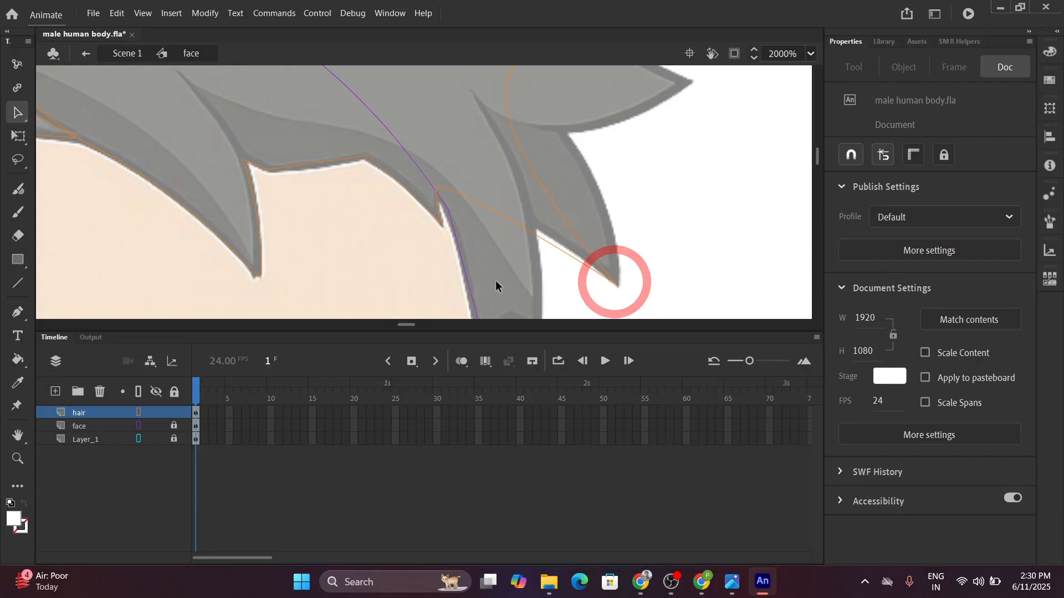
{"action": "key", "text": "space"}
{"action": "left_click_drag", "start_coordinate": [411, 279], "coordinate": [370, 127]}
{"action": "scroll", "coordinate": [410, 126], "scroll_direction": "down", "scroll_amount": 3}
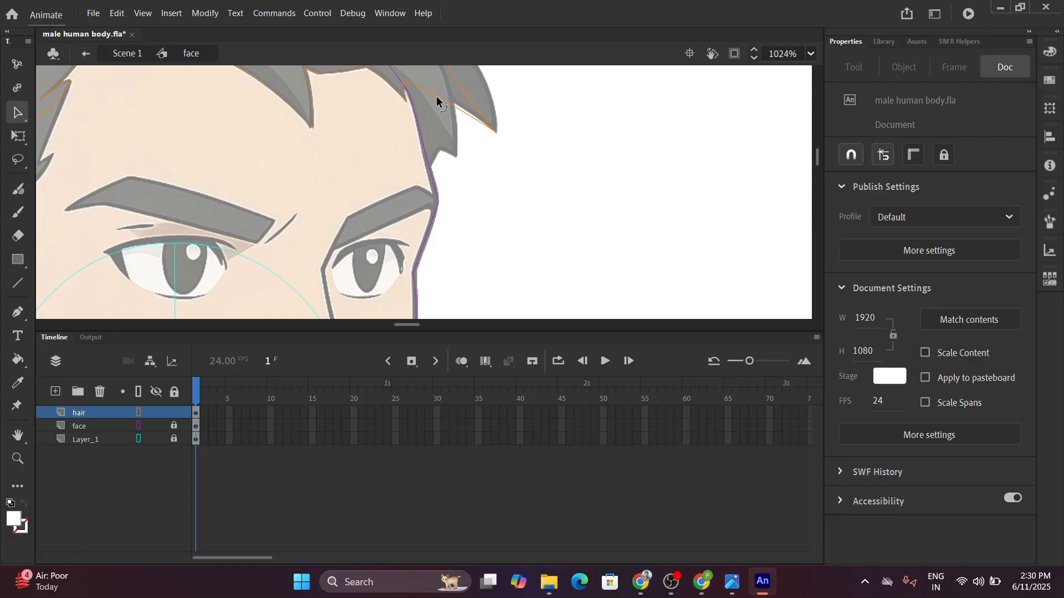
{"action": "scroll", "coordinate": [414, 95], "scroll_direction": "up", "scroll_amount": 3}
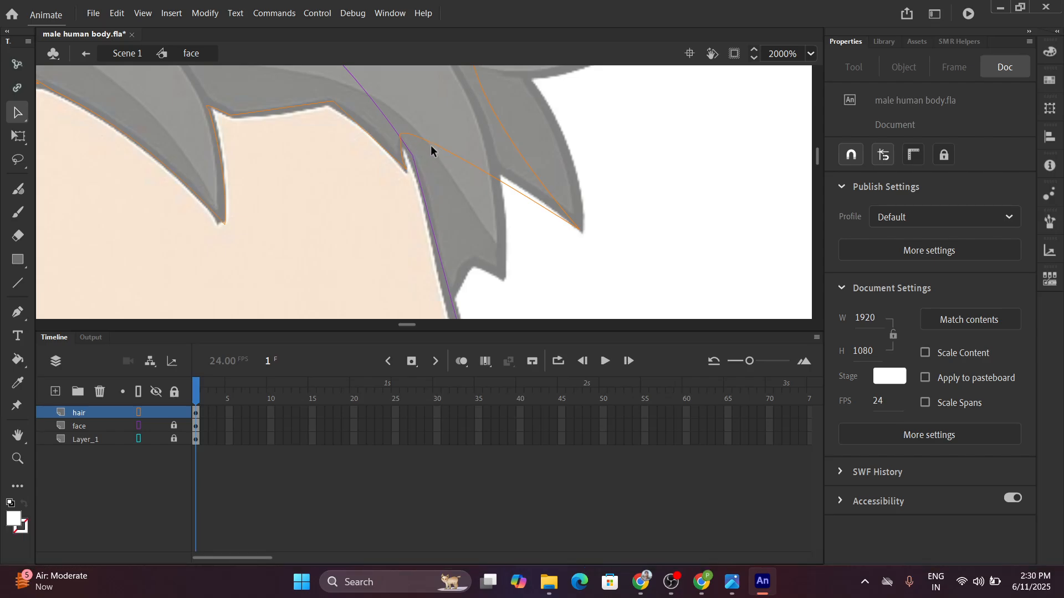
{"action": "left_click_drag", "start_coordinate": [433, 146], "coordinate": [454, 188]}
{"action": "left_click_drag", "start_coordinate": [577, 227], "coordinate": [512, 275]}
{"action": "mouse_move", "coordinate": [438, 217]}
{"action": "left_mouse_down"}
{"action": "mouse_move", "coordinate": [444, 243]}
{"action": "mouse_move", "coordinate": [474, 264]}
{"action": "left_mouse_up"}
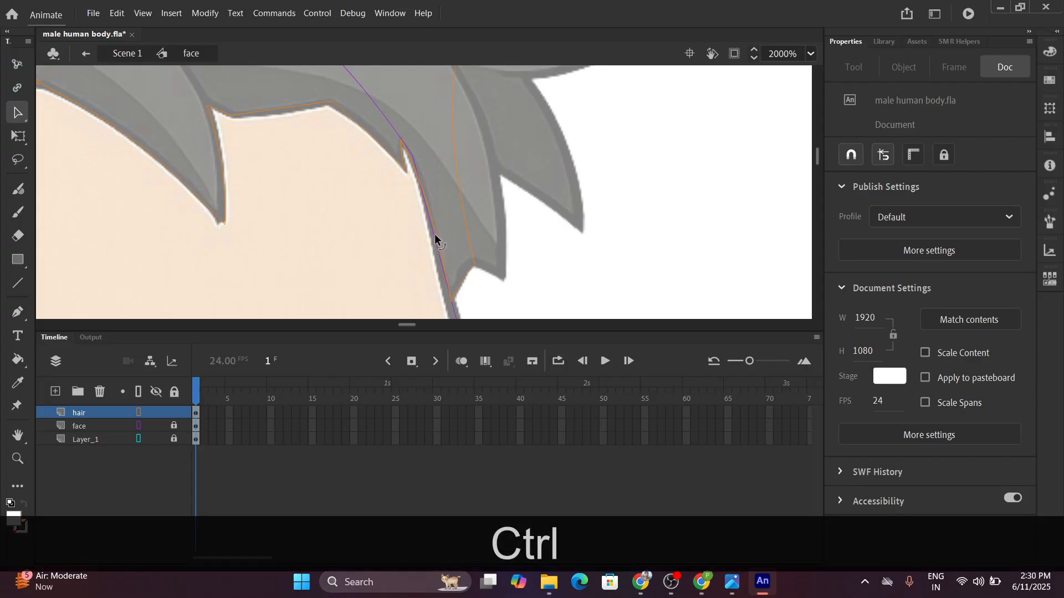
{"action": "scroll", "coordinate": [436, 238], "scroll_direction": "down", "scroll_amount": 1}
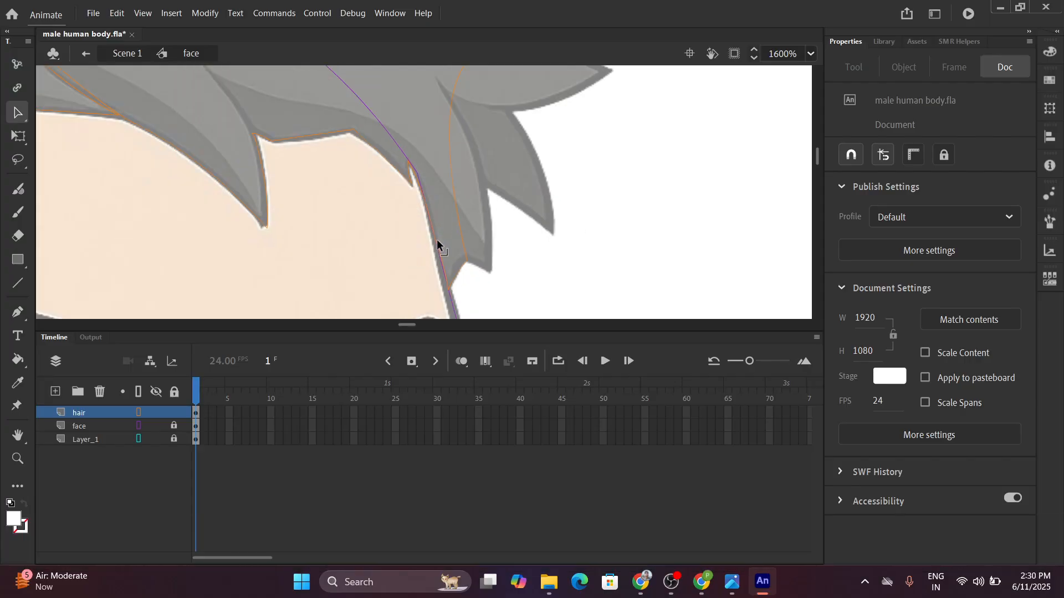
Add a corner at the side lock's outer lower tip and curve the short bottom edge between the notch and the tip.
{"action": "left_click_drag", "start_coordinate": [397, 232], "coordinate": [312, 244]}
{"action": "scroll", "coordinate": [368, 268], "scroll_direction": "up", "scroll_amount": 1}
{"action": "left_click_drag", "start_coordinate": [399, 275], "coordinate": [403, 227]}
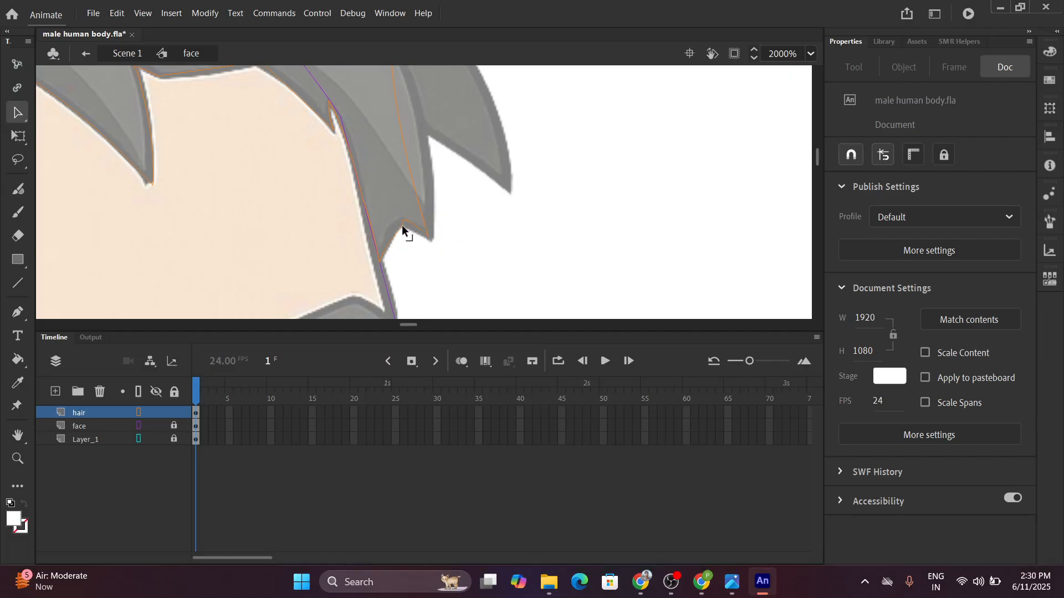
{"action": "left_click_drag", "start_coordinate": [402, 226], "coordinate": [397, 225]}
{"action": "left_click_drag", "start_coordinate": [409, 227], "coordinate": [409, 230]}
Curve the side lock's outer edge up to the gap beside it and add a corner at the outermost lock's tip.
{"action": "key", "text": "space"}
{"action": "left_click_drag", "start_coordinate": [365, 139], "coordinate": [386, 243]}
{"action": "key", "text": "ctrl"}
{"action": "key", "text": "space"}
{"action": "key", "text": "space"}
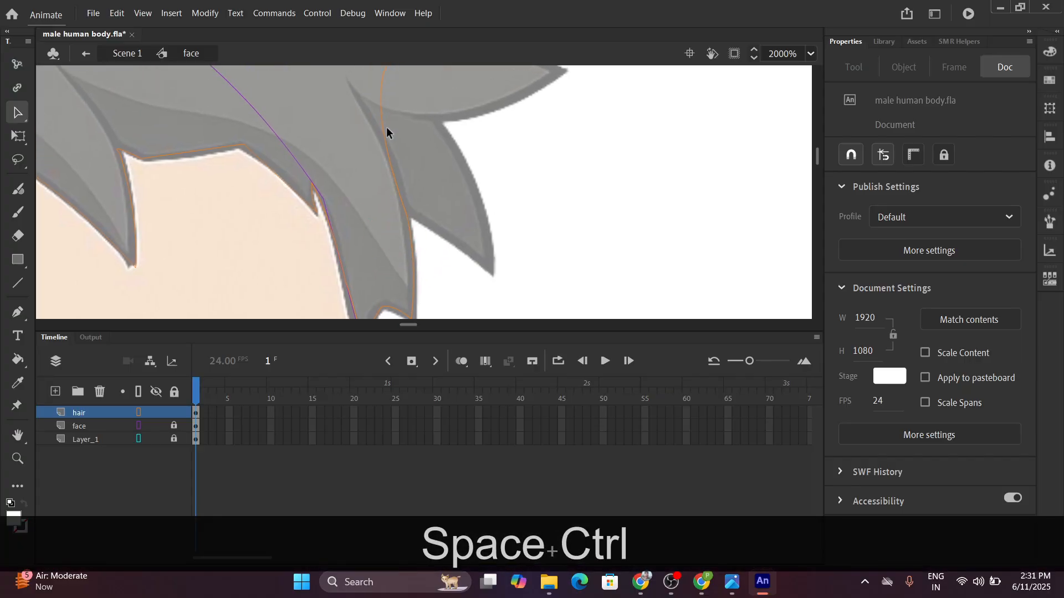
{"action": "left_click_drag", "start_coordinate": [492, 252], "coordinate": [493, 266]}
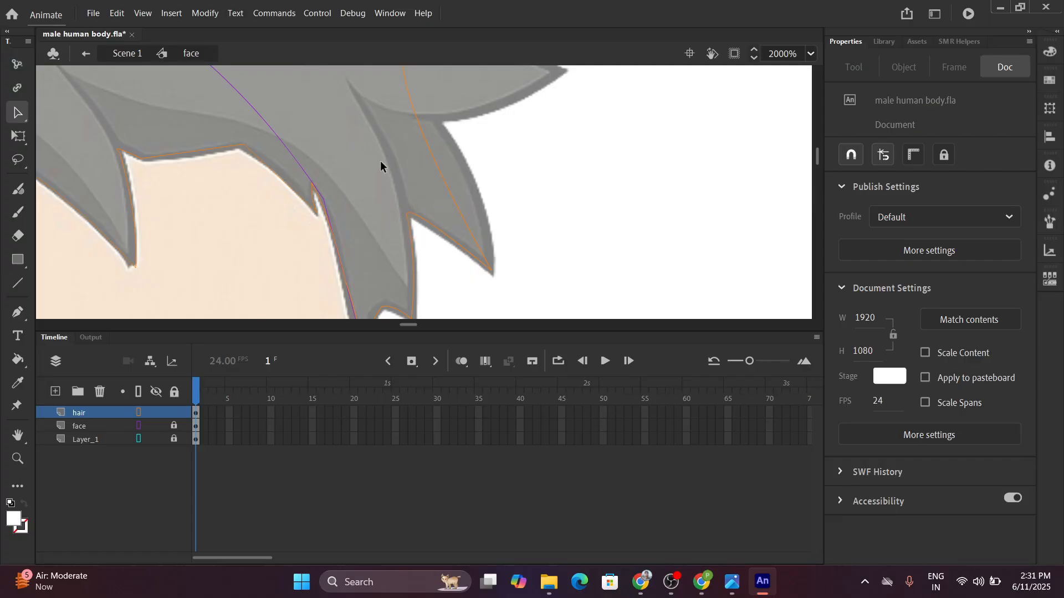
Add a corner where the outermost lock meets the large hair spike and curve the lock's outer edge up to it.
{"action": "key", "text": "space"}
{"action": "left_click_drag", "start_coordinate": [380, 164], "coordinate": [361, 216]}
{"action": "key", "text": "ctrl"}
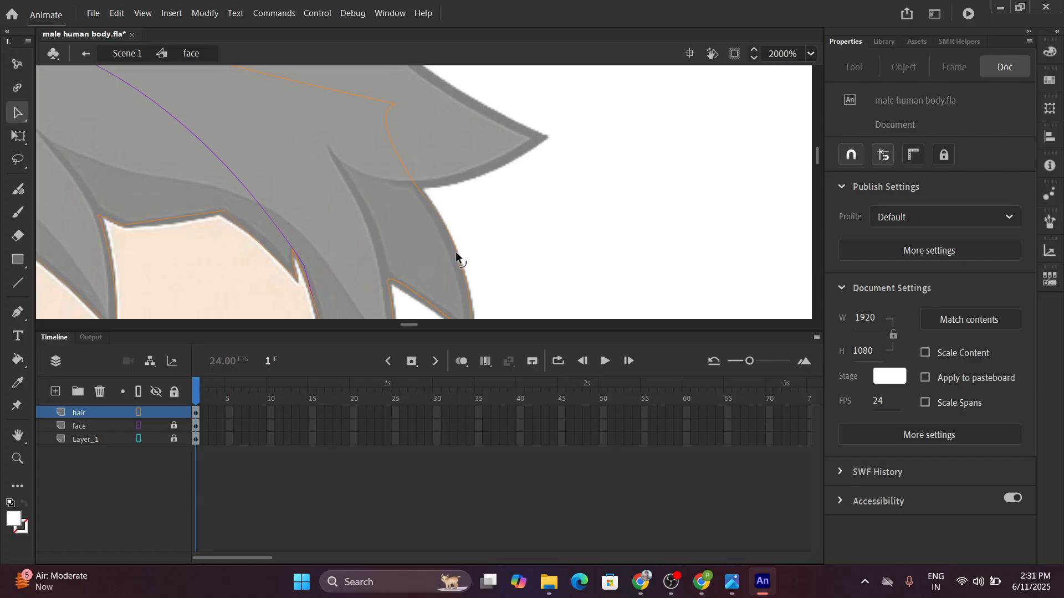
{"action": "key", "text": "space"}
{"action": "left_click_drag", "start_coordinate": [364, 178], "coordinate": [358, 237]}
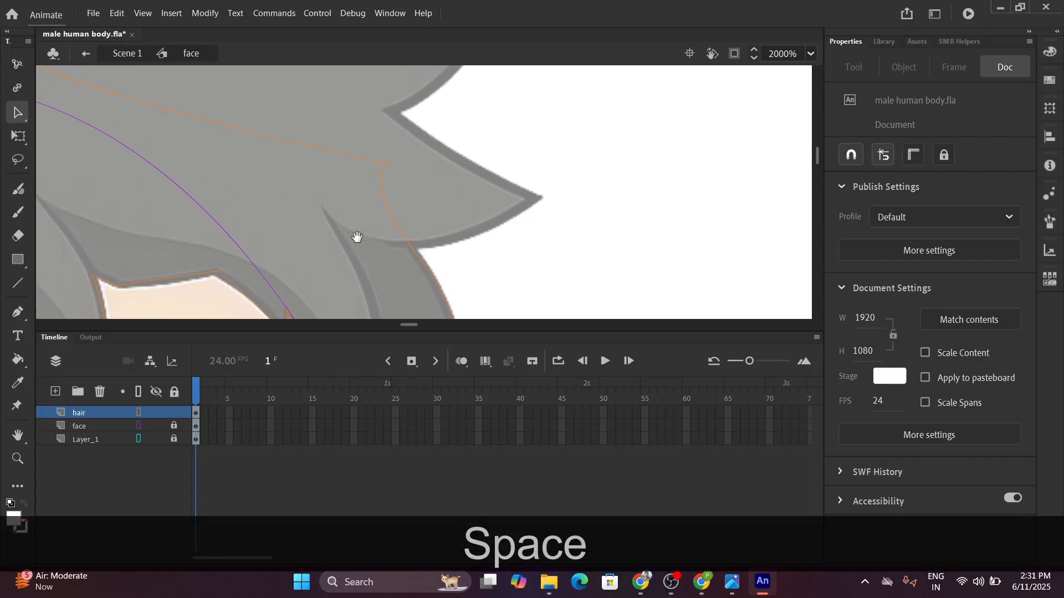
{"action": "key", "text": "ctrl"}
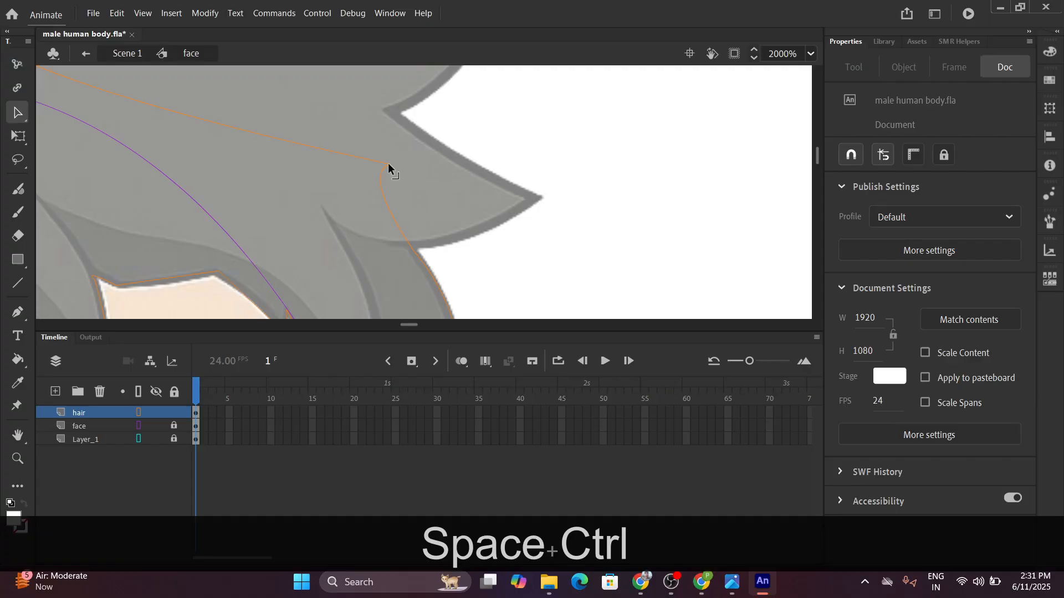
Add a corner at the large hair spike's tip and curve its lower edge, continuing its upper edge to the notch above.
{"action": "left_click_drag", "start_coordinate": [464, 174], "coordinate": [536, 195]}
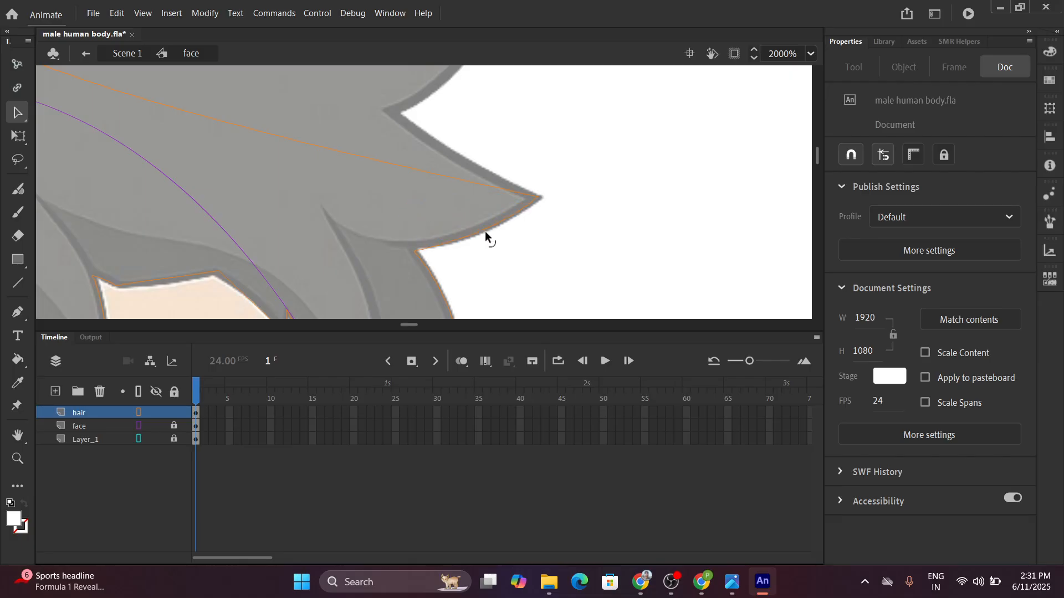
{"action": "key", "text": "space"}
{"action": "left_click_drag", "start_coordinate": [390, 192], "coordinate": [411, 241]}
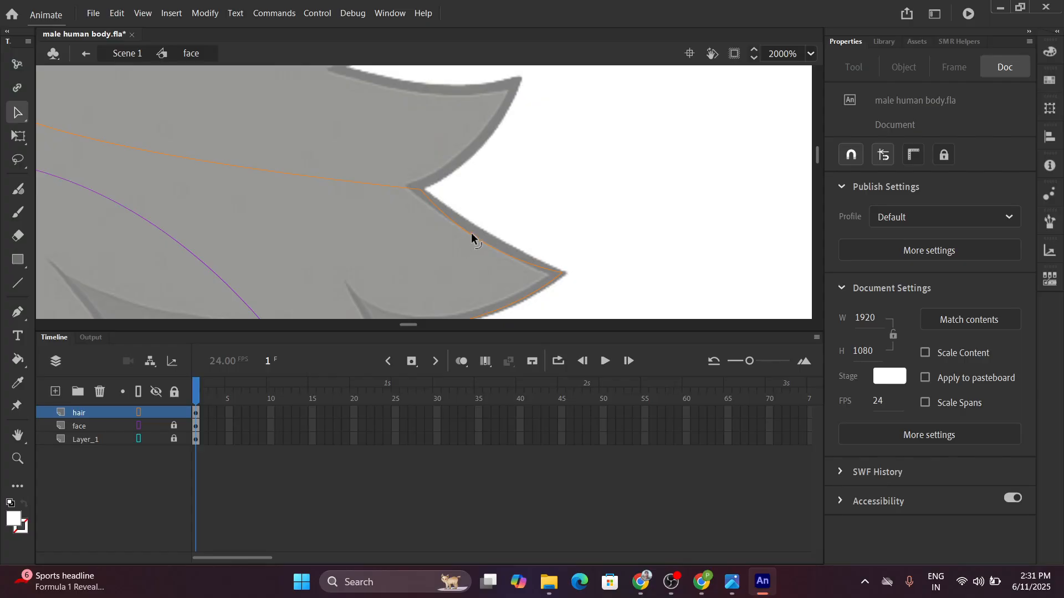
Trace the next hair spike up with a corner at its tip, a curved lower edge and an upper edge ending at the following notch.
{"action": "key", "text": "space"}
{"action": "left_click_drag", "start_coordinate": [397, 225], "coordinate": [399, 266]}
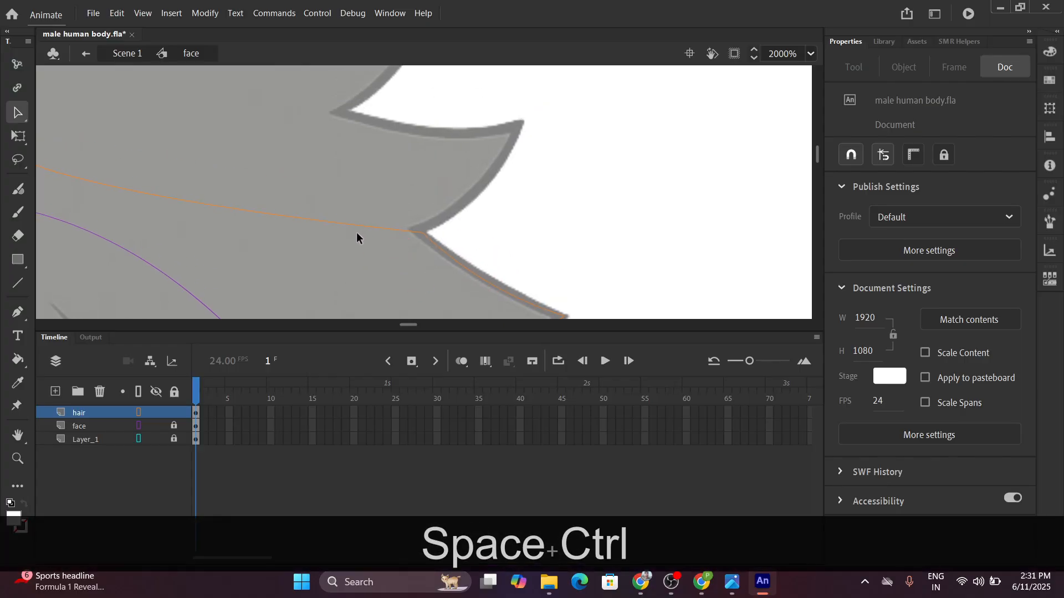
{"action": "left_click_drag", "start_coordinate": [460, 175], "coordinate": [511, 145]}
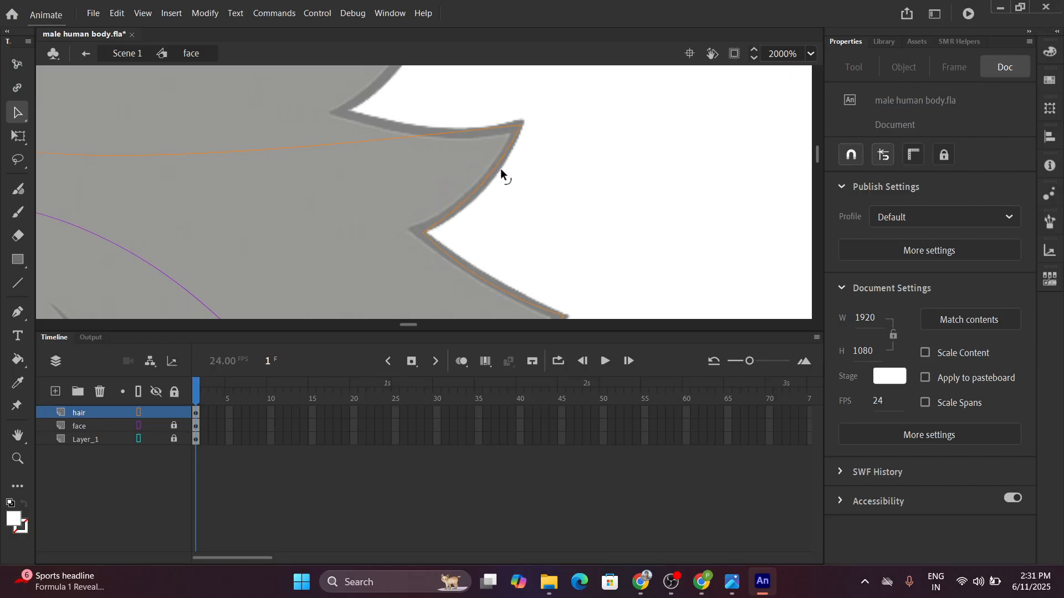
{"action": "key", "text": "space"}
{"action": "left_click_drag", "start_coordinate": [404, 161], "coordinate": [446, 223]}
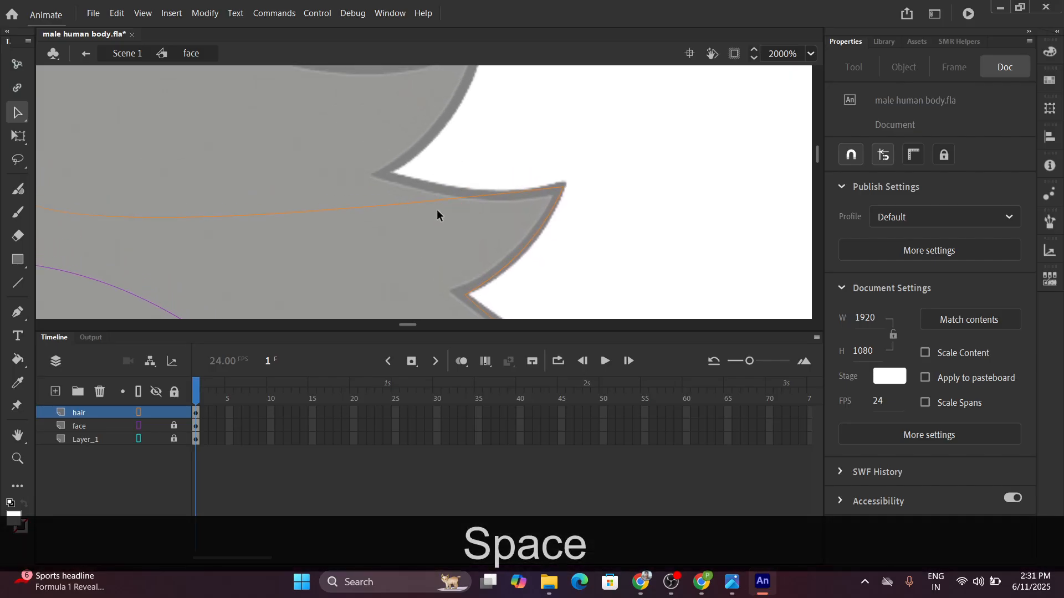
{"action": "left_click_drag", "start_coordinate": [374, 206], "coordinate": [382, 172]}
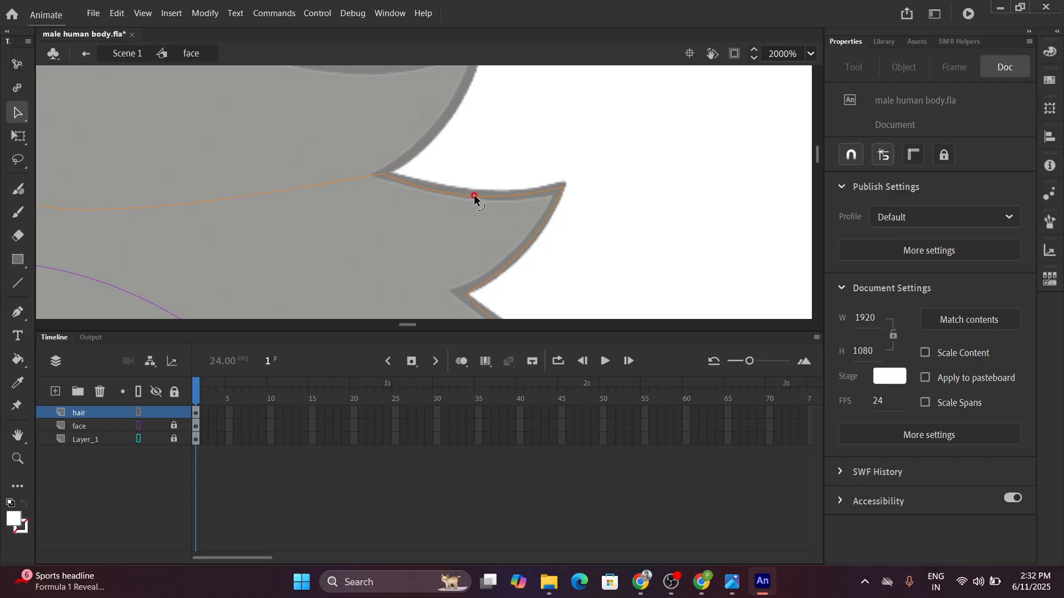
Add a corner at the uppermost side spike's tip and curve its lower edge down to the notch.
{"action": "key", "text": "space"}
{"action": "left_click_drag", "start_coordinate": [474, 195], "coordinate": [353, 249]}
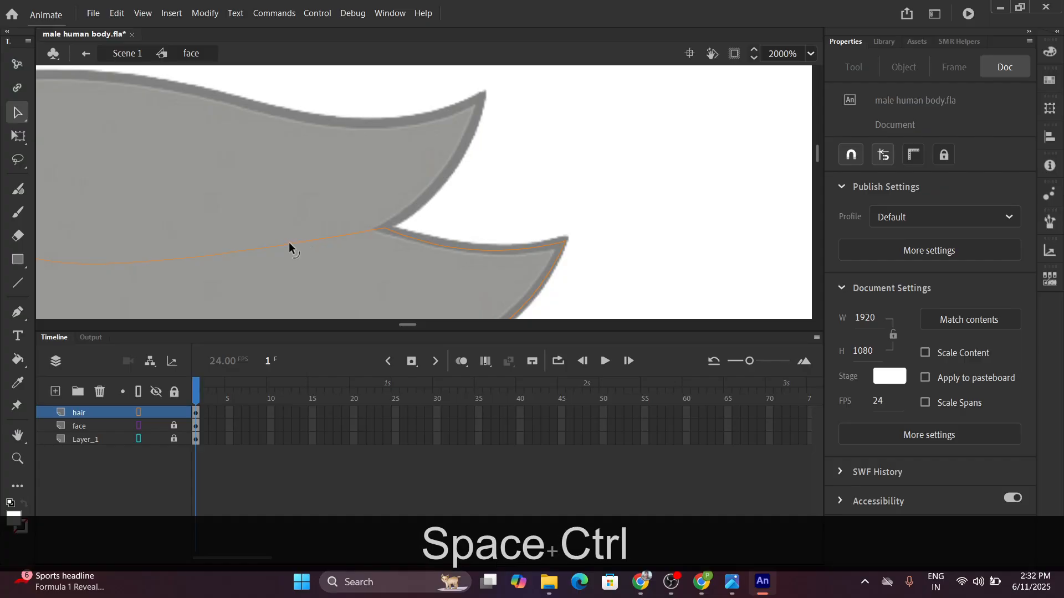
{"action": "left_click_drag", "start_coordinate": [479, 96], "coordinate": [480, 92]}
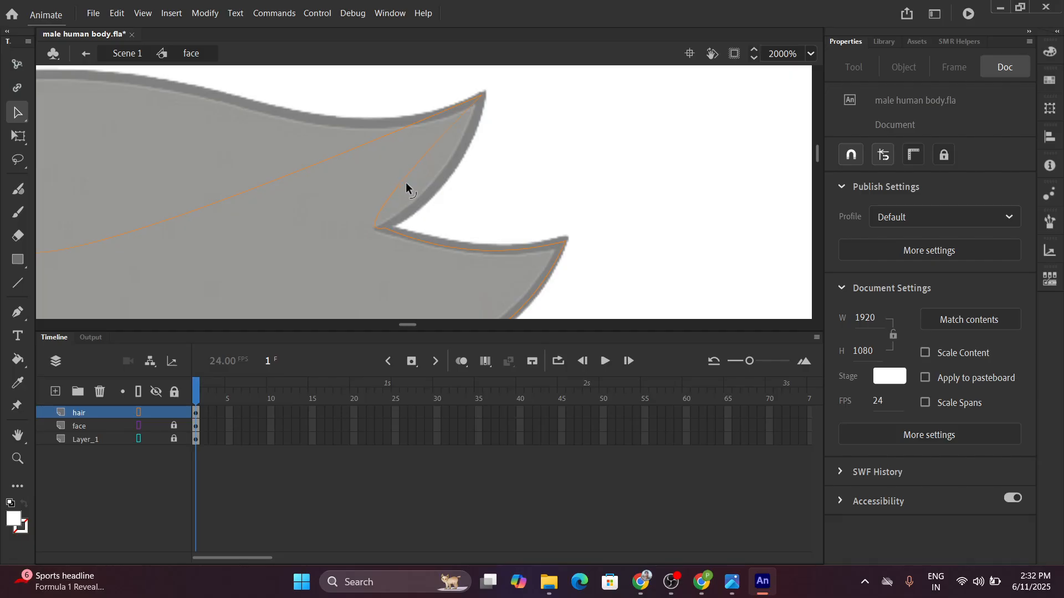
{"action": "left_click", "coordinate": [468, 154]}
Move the hair outline's corner to the crown notch and curve the long top edge out to the uppermost side spike's tip.
{"action": "key", "text": "space"}
{"action": "mouse_move", "coordinate": [368, 182]}
{"action": "left_mouse_down"}
{"action": "mouse_move", "coordinate": [617, 159]}
{"action": "mouse_move", "coordinate": [586, 242]}
{"action": "left_mouse_up"}
{"action": "scroll", "coordinate": [556, 251], "scroll_direction": "down", "scroll_amount": 2}
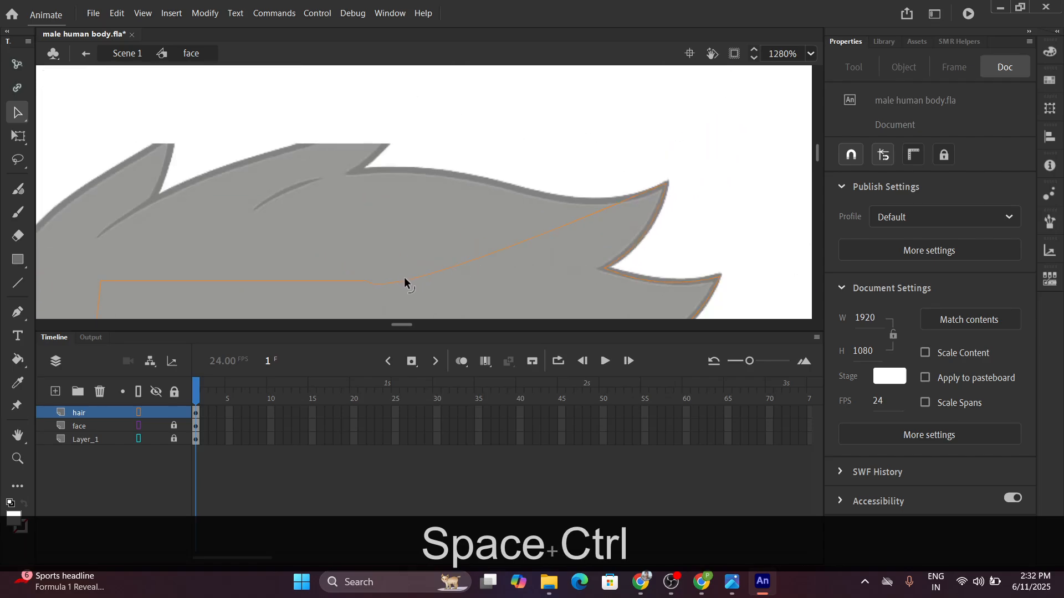
{"action": "left_click_drag", "start_coordinate": [381, 224], "coordinate": [357, 168]}
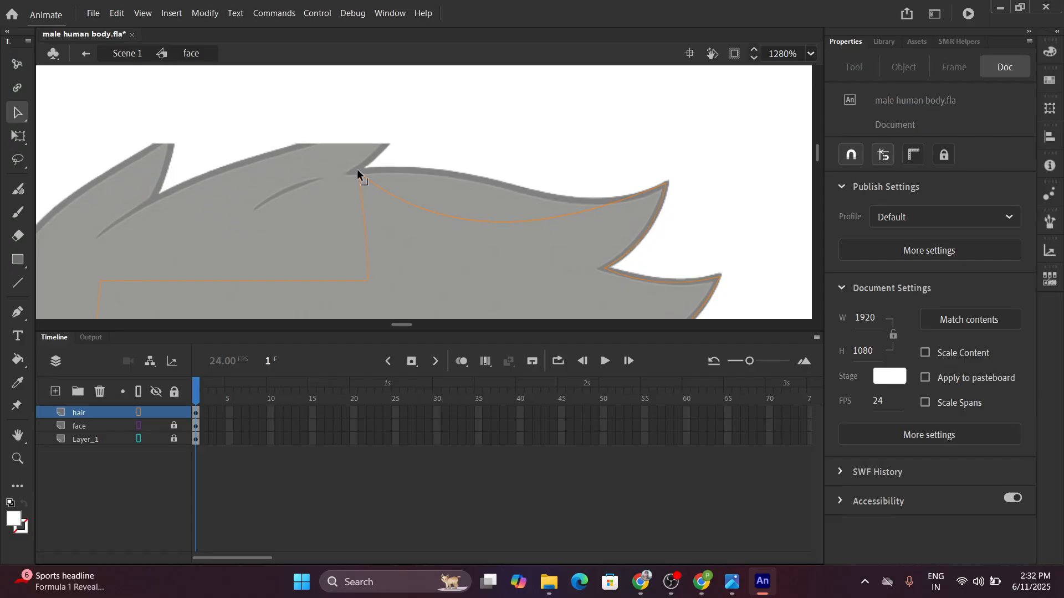
{"action": "left_click_drag", "start_coordinate": [447, 204], "coordinate": [435, 159]}
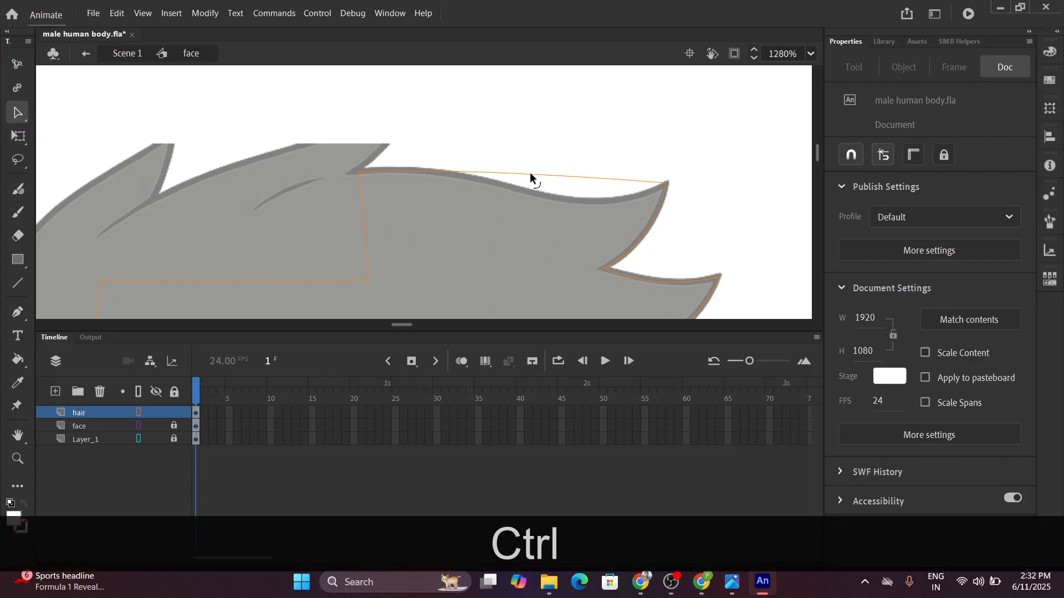
{"action": "left_click_drag", "start_coordinate": [531, 177], "coordinate": [597, 203]}
Pull the outline above the reference's cropped edge to form the pointed first crown spike with curved sides.
{"action": "left_click_drag", "start_coordinate": [468, 235], "coordinate": [608, 261]}
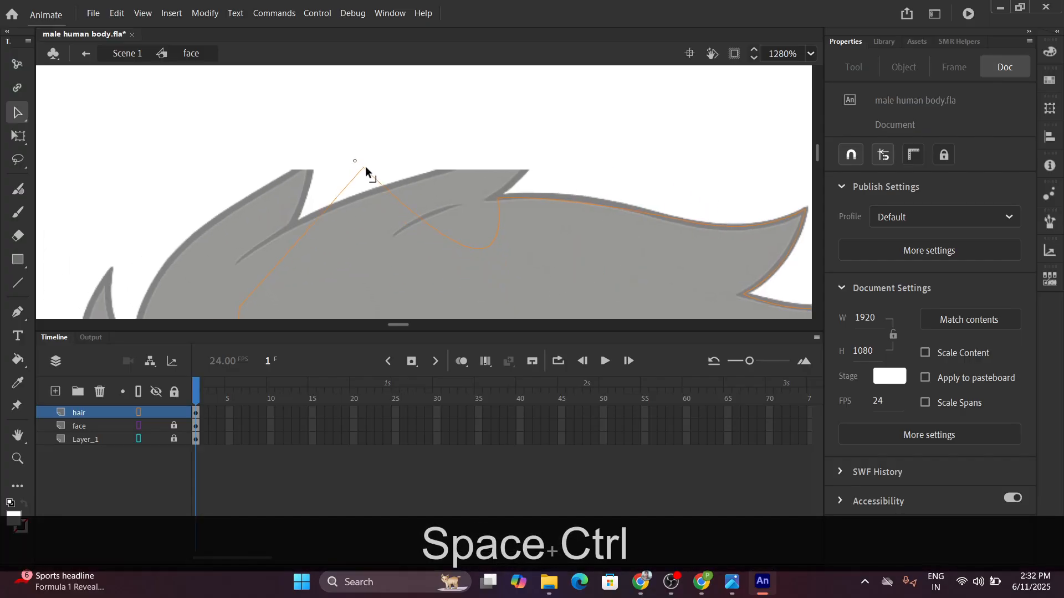
{"action": "left_click_drag", "start_coordinate": [429, 174], "coordinate": [434, 174]}
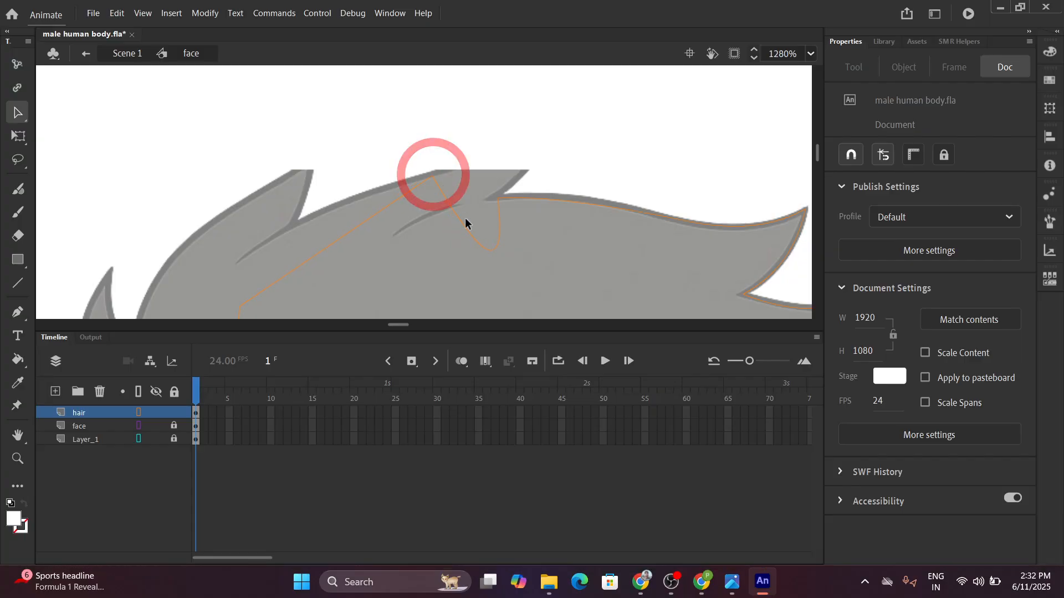
{"action": "mouse_move", "coordinate": [479, 244]}
{"action": "left_mouse_down"}
{"action": "mouse_move", "coordinate": [487, 127]}
{"action": "mouse_move", "coordinate": [505, 139]}
{"action": "mouse_move", "coordinate": [548, 125]}
{"action": "mouse_move", "coordinate": [574, 101]}
{"action": "mouse_move", "coordinate": [573, 82]}
{"action": "left_mouse_up"}
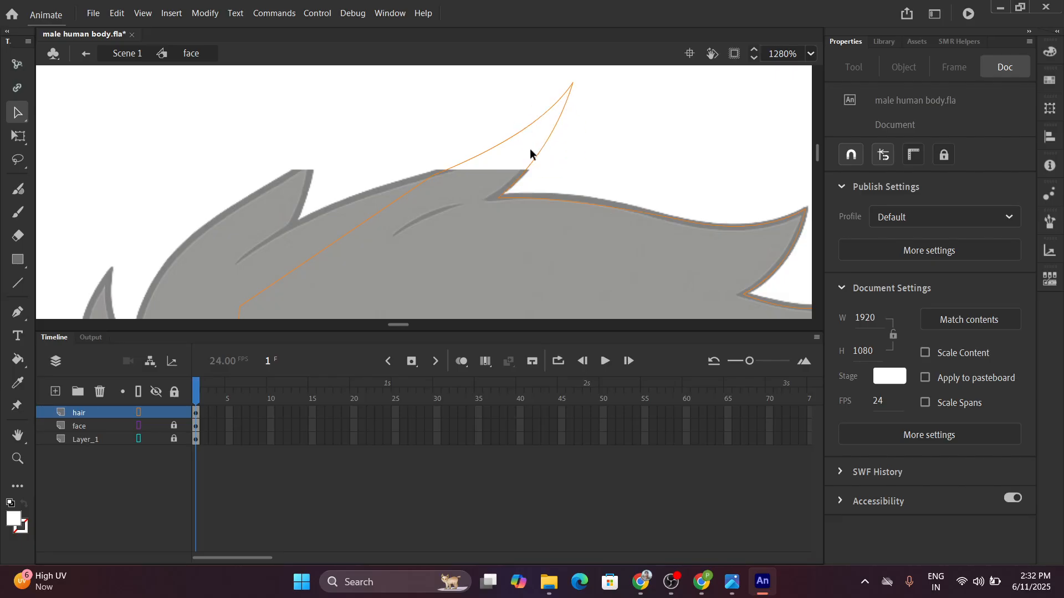
Trace the first crown spike's edge down to the notch between the crown spikes and move the adjoining corner onto the outer hair contour.
{"action": "key", "text": "space"}
{"action": "left_click_drag", "start_coordinate": [421, 202], "coordinate": [580, 138]}
{"action": "key", "text": "ctrl"}
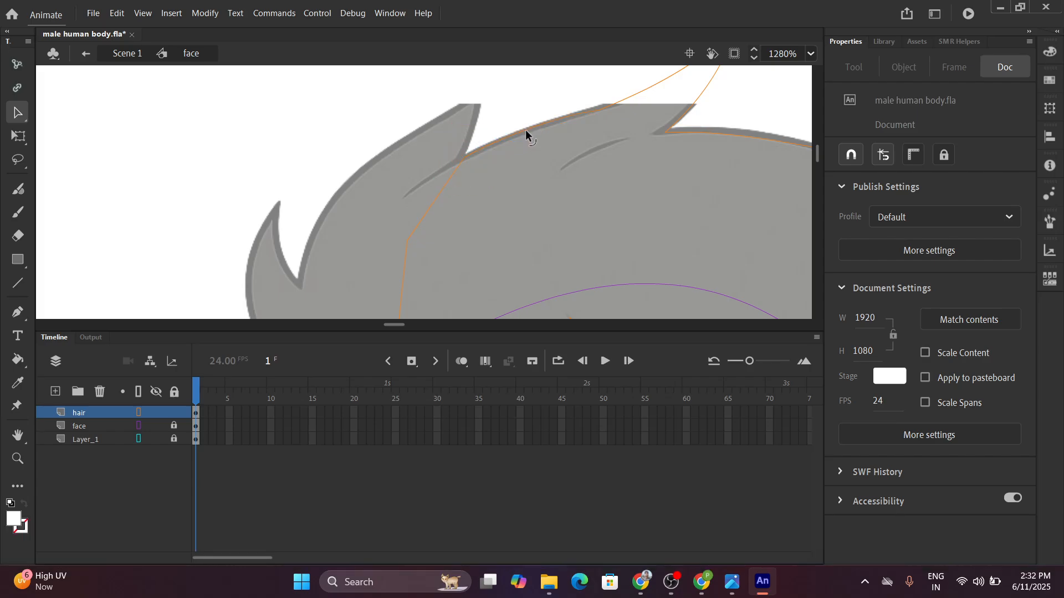
{"action": "key", "text": "ctrl"}
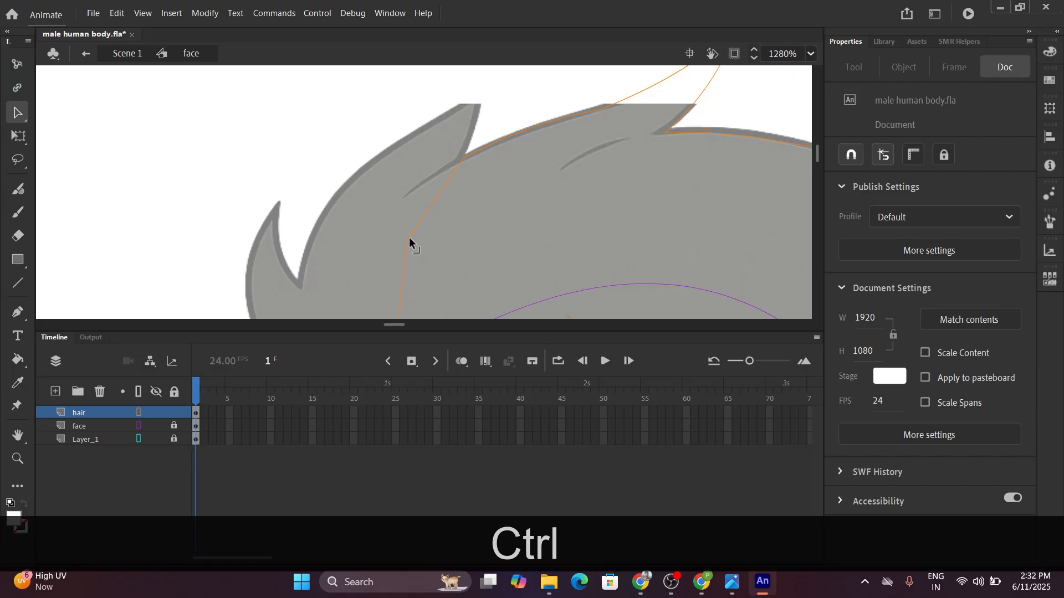
{"action": "left_click_drag", "start_coordinate": [408, 237], "coordinate": [361, 181]}
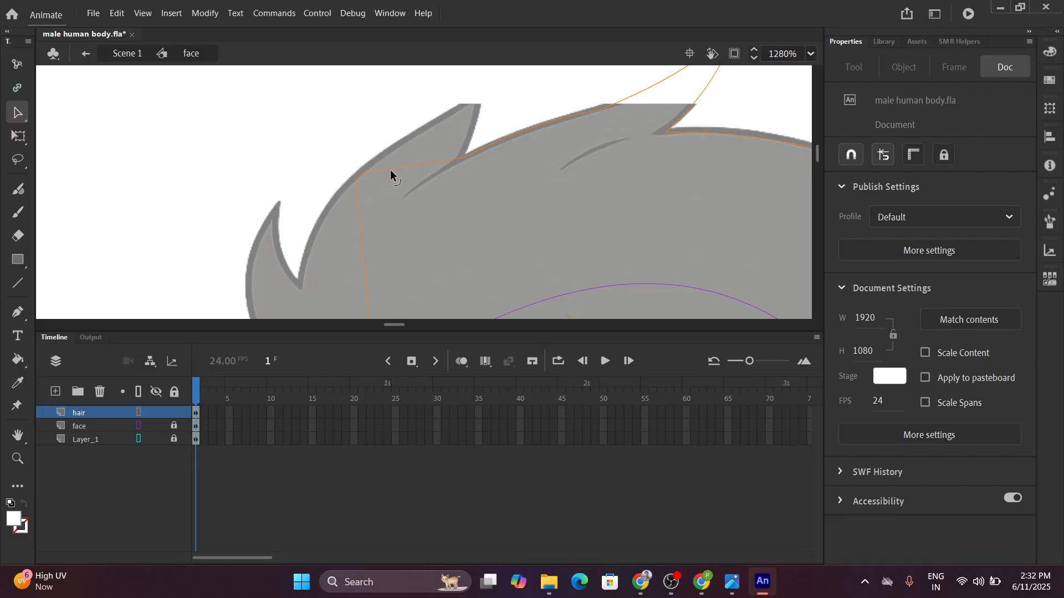
Pull out a second crown spike above the cropped reference and curve its inner edge down to the notch.
{"action": "key", "text": "ctrl"}
{"action": "left_click_drag", "start_coordinate": [394, 168], "coordinate": [502, 67]}
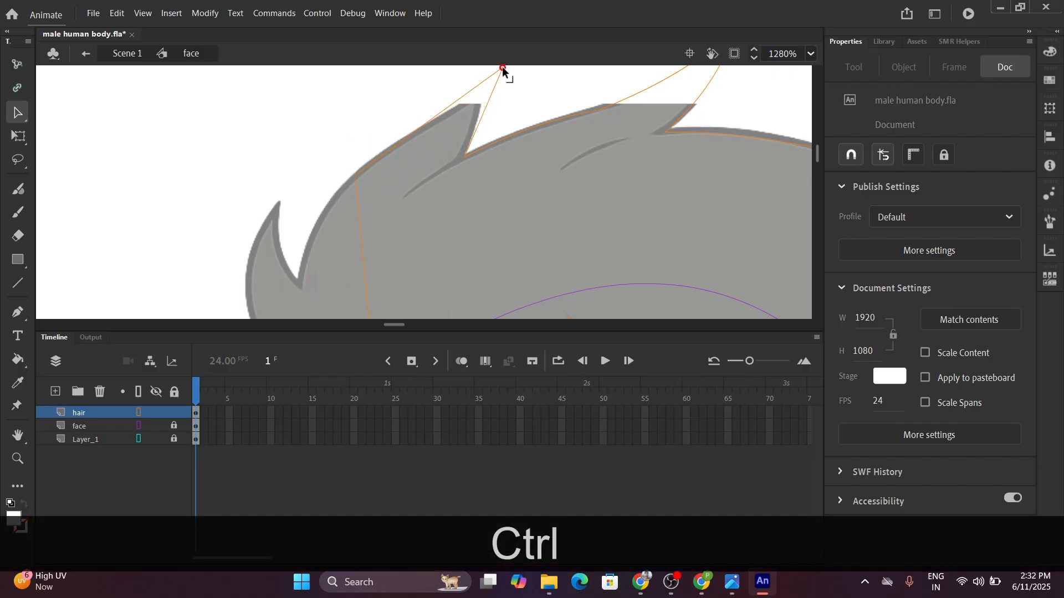
{"action": "key", "text": "space"}
{"action": "left_click_drag", "start_coordinate": [368, 121], "coordinate": [359, 229]}
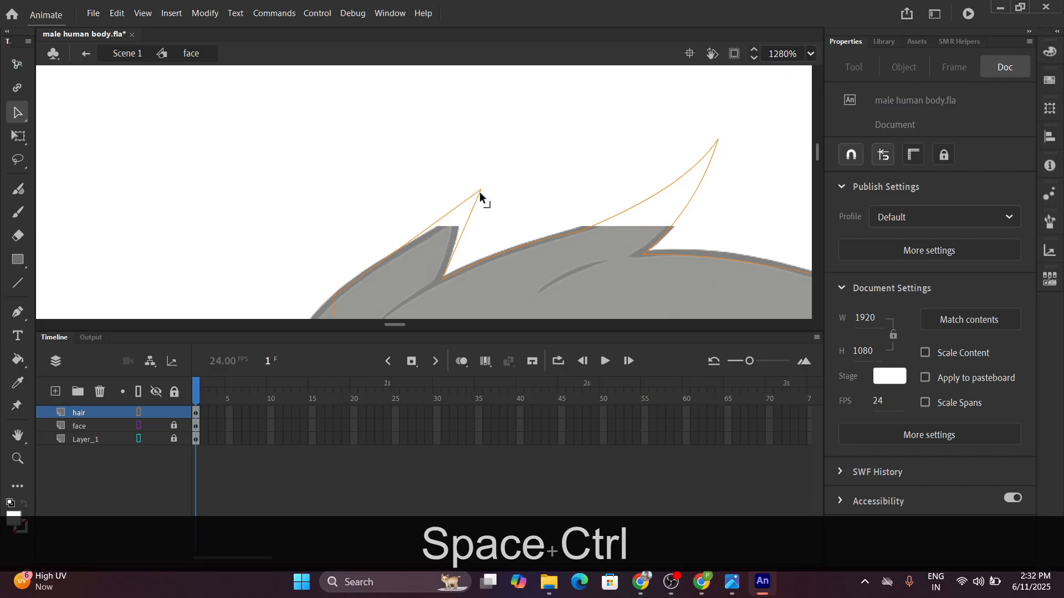
{"action": "left_click_drag", "start_coordinate": [480, 187], "coordinate": [481, 172]}
{"action": "left_click_drag", "start_coordinate": [479, 223], "coordinate": [480, 178]}
{"action": "scroll", "coordinate": [478, 185], "scroll_direction": "up", "scroll_amount": 1}
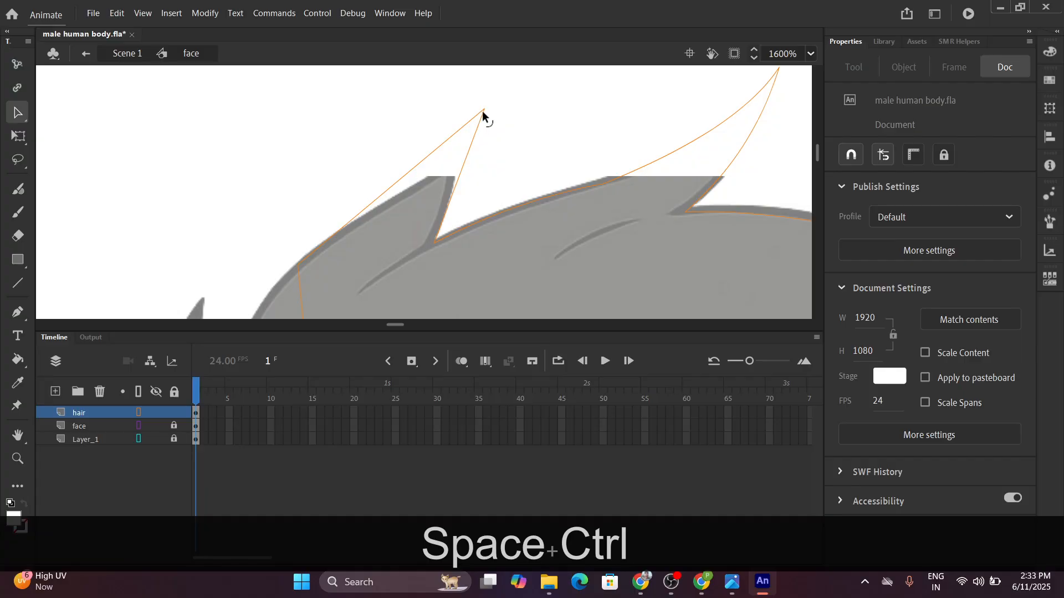
{"action": "left_click_drag", "start_coordinate": [483, 108], "coordinate": [454, 103]}
{"action": "left_click_drag", "start_coordinate": [447, 168], "coordinate": [454, 165]}
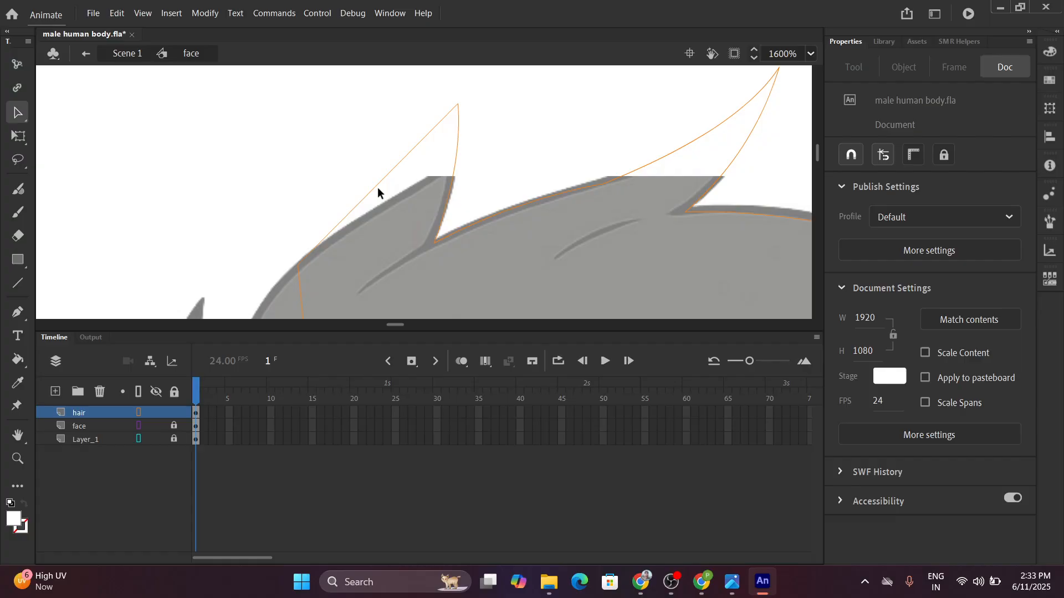
Trace the second crown spike's outer edge along the reference and refine its tip into a slender curved point.
{"action": "left_click_drag", "start_coordinate": [376, 185], "coordinate": [416, 171]}
{"action": "left_click_drag", "start_coordinate": [458, 104], "coordinate": [477, 103]}
{"action": "left_click_drag", "start_coordinate": [399, 191], "coordinate": [409, 172]}
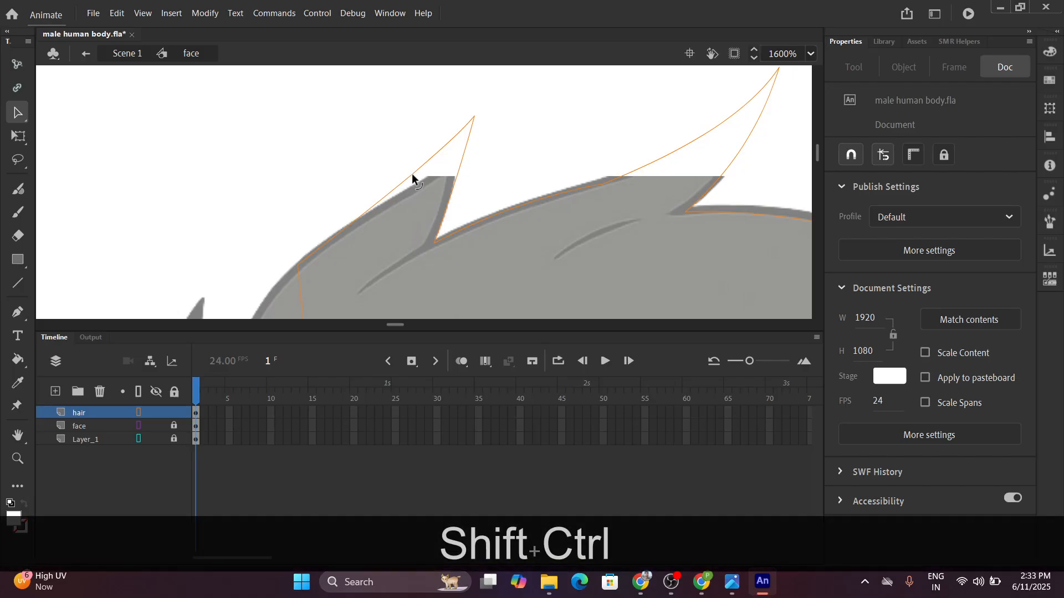
{"action": "left_click_drag", "start_coordinate": [416, 175], "coordinate": [426, 181]}
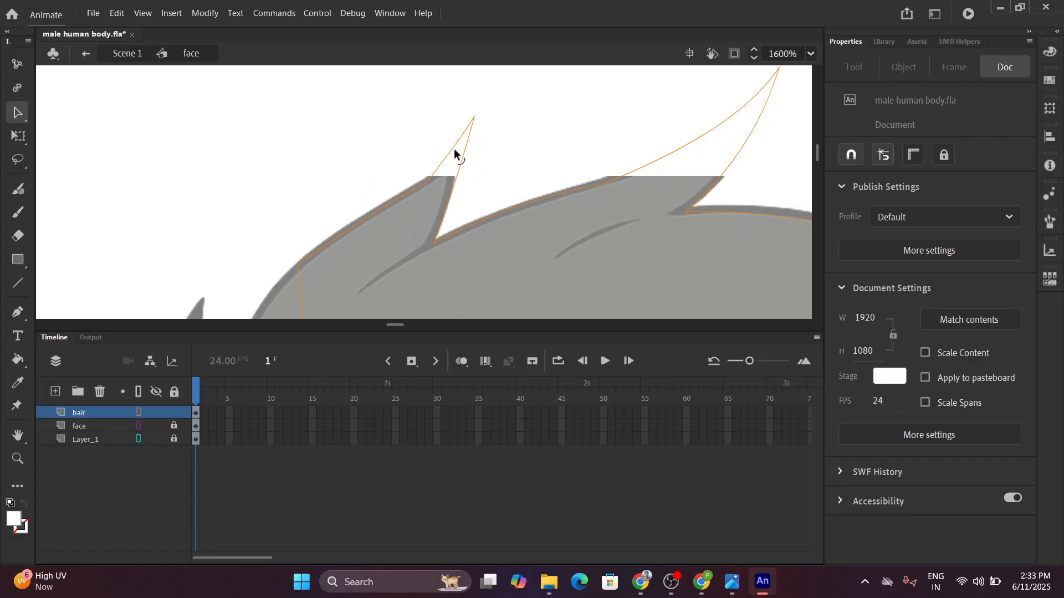
{"action": "left_click_drag", "start_coordinate": [454, 149], "coordinate": [466, 95]}
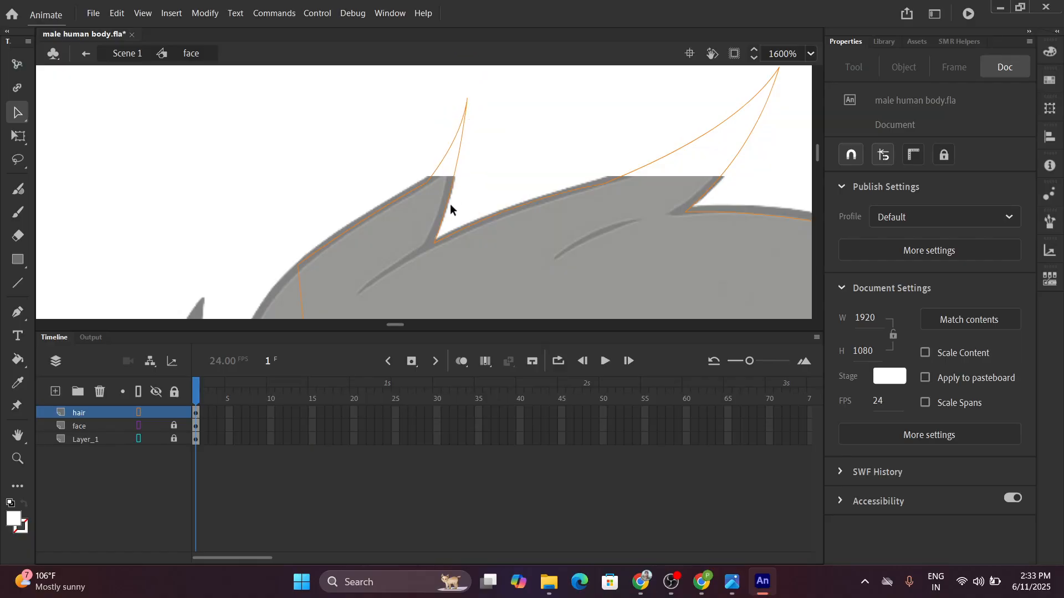
Add a corner at the notch beside the small left hair spike and curve the outer contour down to it.
{"action": "scroll", "coordinate": [453, 232], "scroll_direction": "down", "scroll_amount": 2}
{"action": "left_click", "coordinate": [586, 172], "text": "ctrl"}
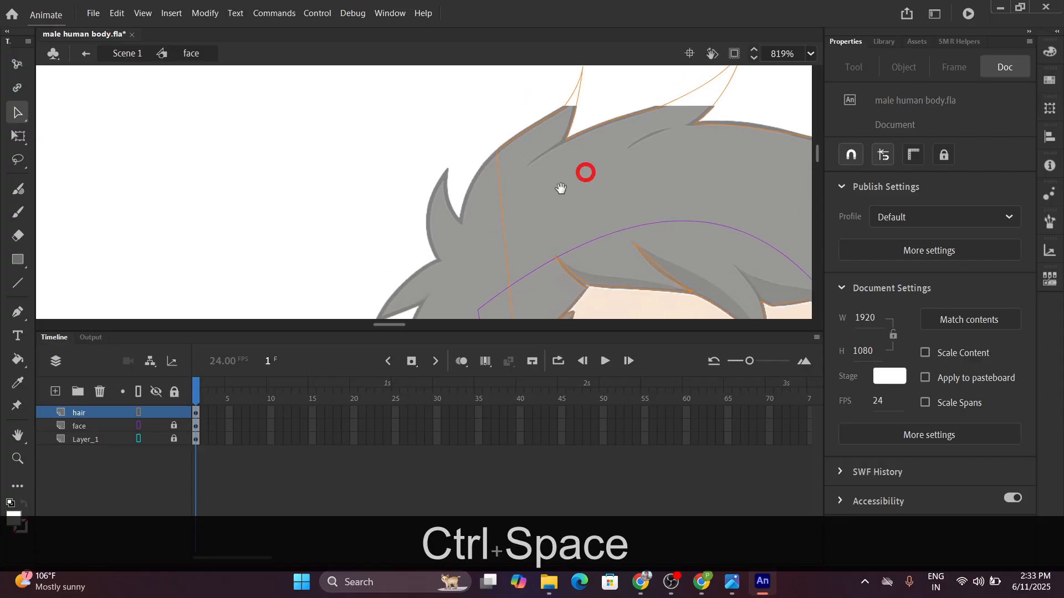
{"action": "left_click_drag", "start_coordinate": [585, 172], "coordinate": [635, 154]}
{"action": "left_click", "coordinate": [636, 147], "text": "ctrl"}
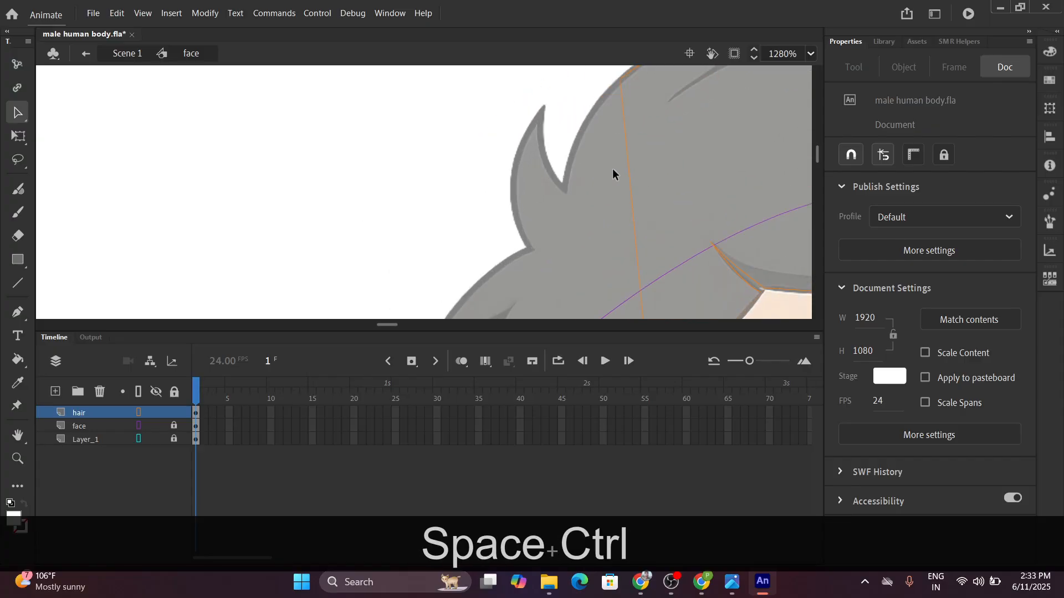
{"action": "key", "text": "ctrl"}
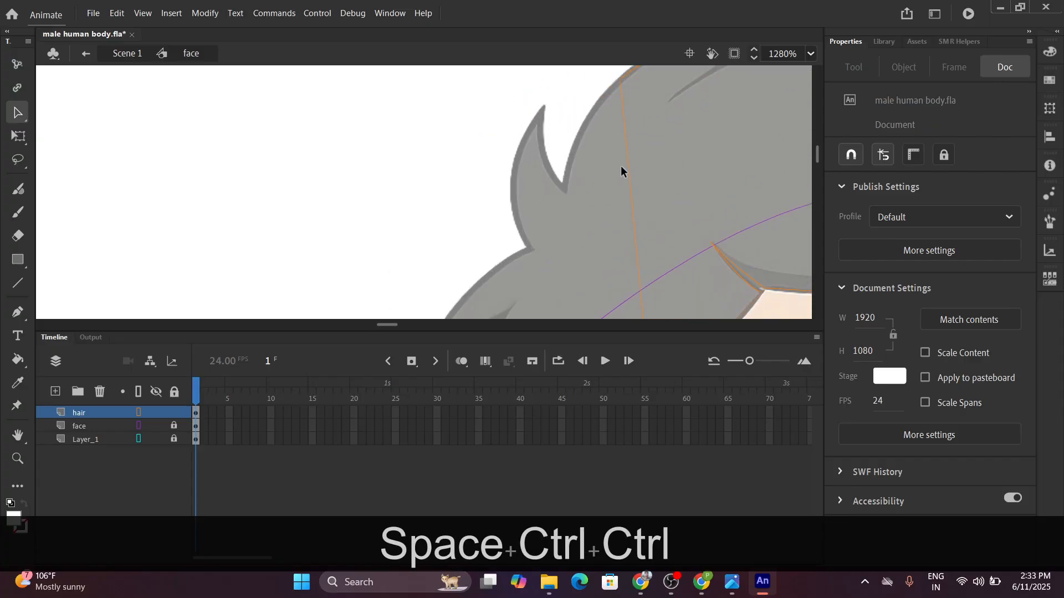
{"action": "left_click", "coordinate": [563, 189]}
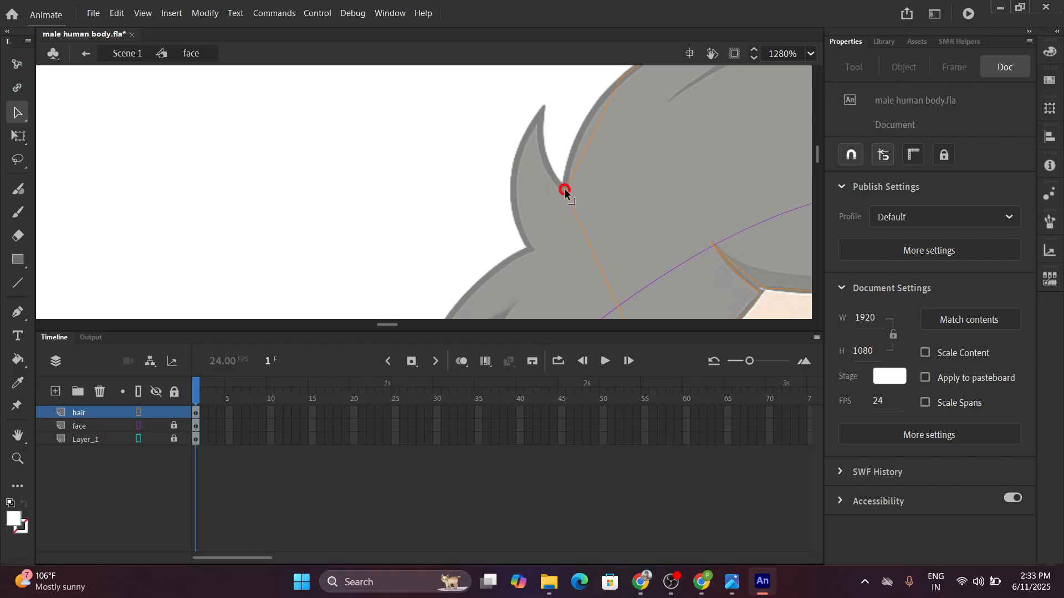
{"action": "left_click", "coordinate": [583, 126]}
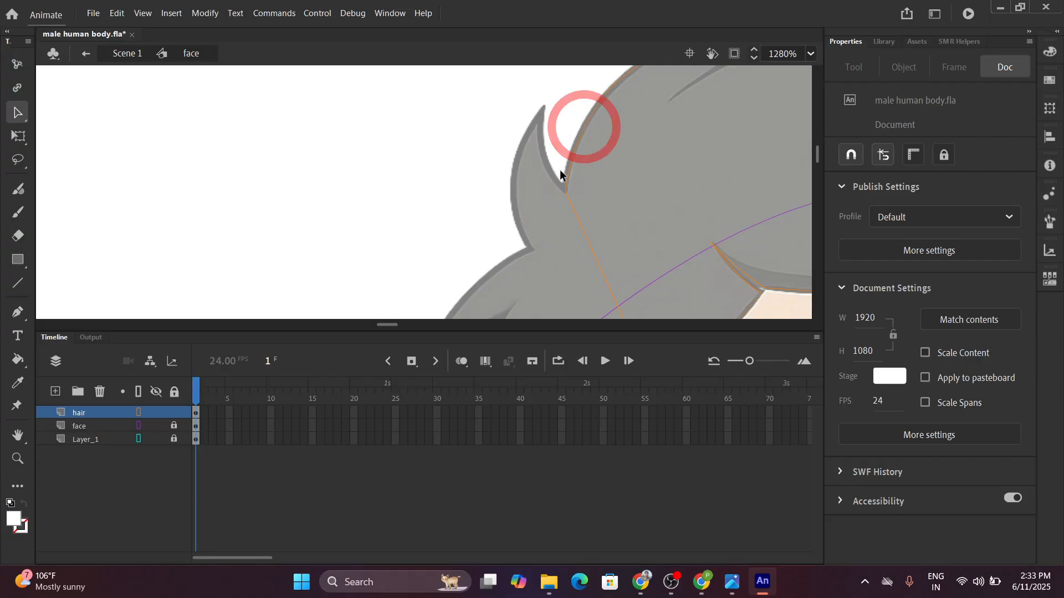
Pull out a corner for the small left hair spike and add another corner at the spike's lower base.
{"action": "left_click_drag", "start_coordinate": [520, 185], "coordinate": [541, 144]}
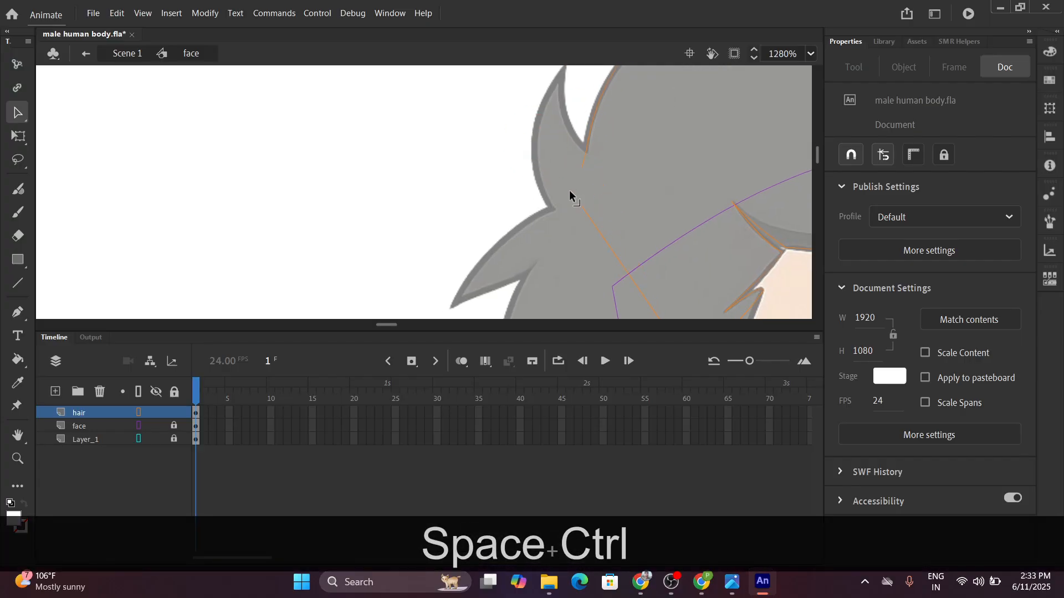
{"action": "left_click_drag", "start_coordinate": [517, 105], "coordinate": [535, 90]}
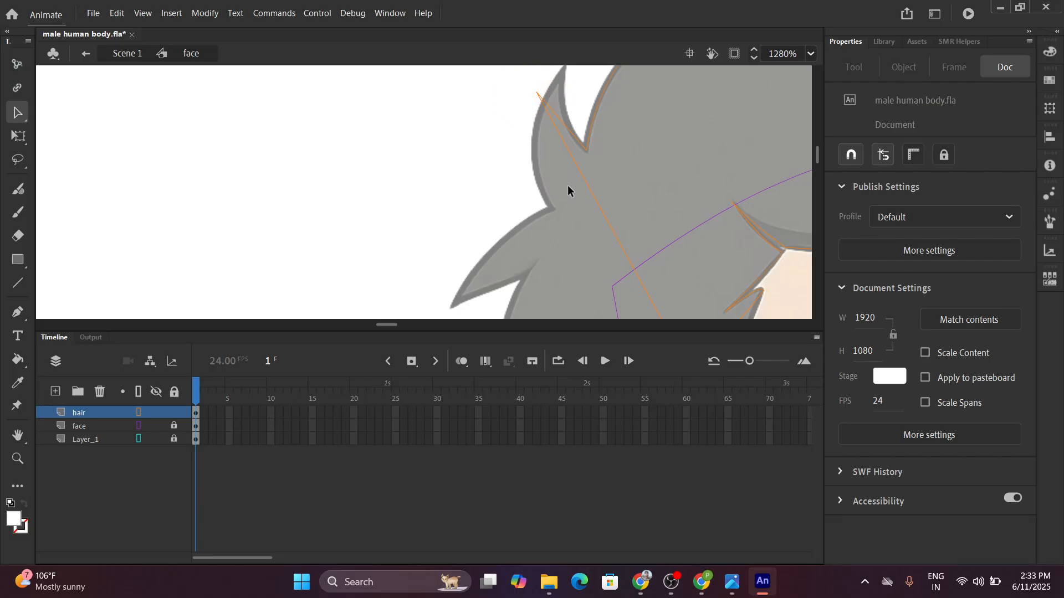
{"action": "left_click_drag", "start_coordinate": [586, 189], "coordinate": [550, 206]}
Move the corner to the small left hair spike's tip and curve its outer and inner edges along the reference.
{"action": "left_click_drag", "start_coordinate": [510, 152], "coordinate": [475, 233]}
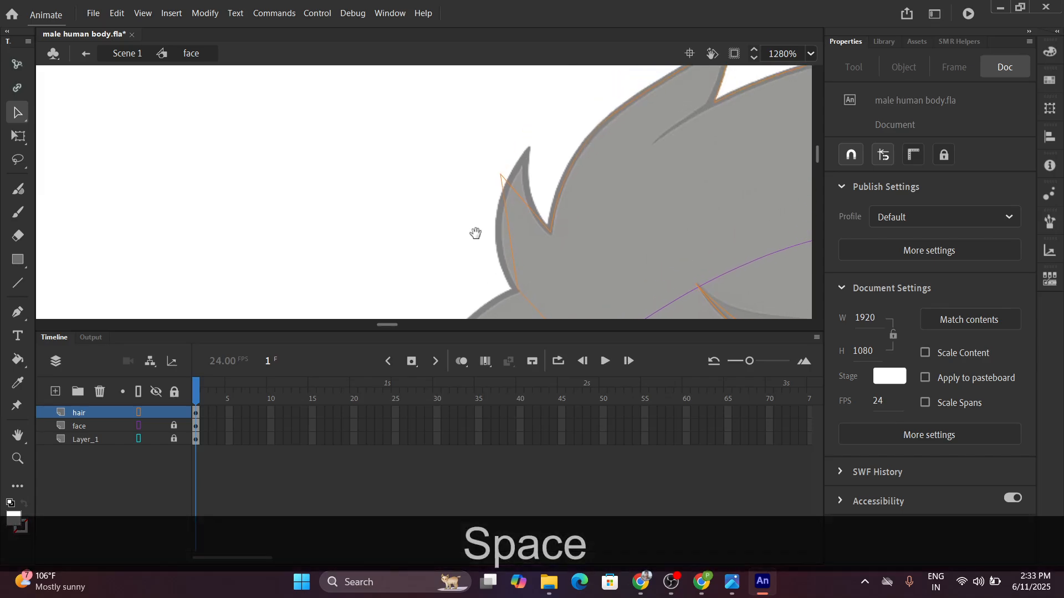
{"action": "scroll", "coordinate": [493, 163], "scroll_direction": "up", "scroll_amount": 2}
{"action": "left_click_drag", "start_coordinate": [548, 155], "coordinate": [499, 182]}
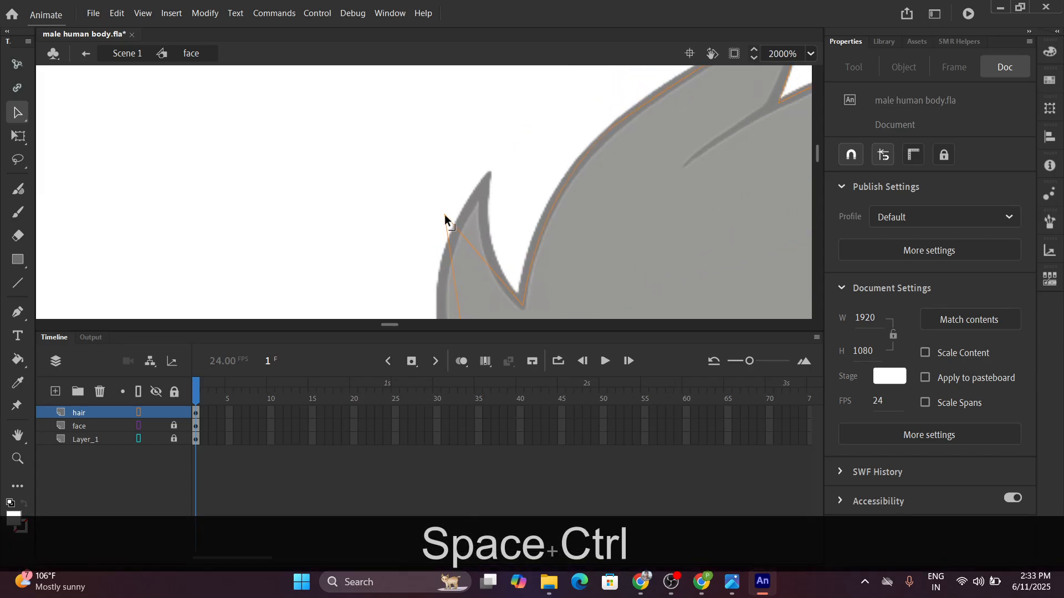
{"action": "left_click_drag", "start_coordinate": [444, 215], "coordinate": [488, 175]}
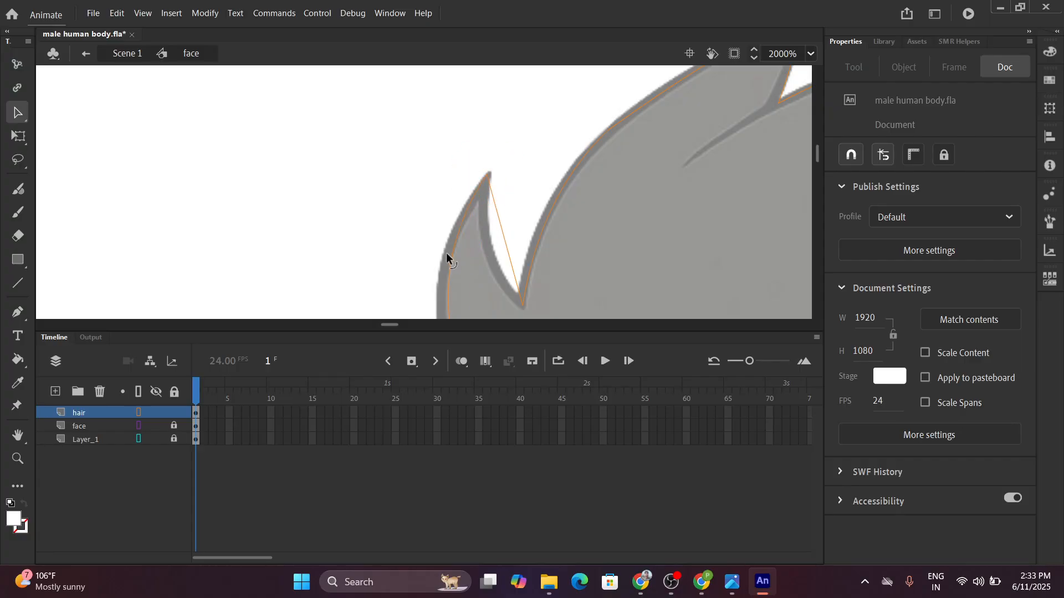
{"action": "left_click_drag", "start_coordinate": [447, 256], "coordinate": [440, 253]}
{"action": "left_click_drag", "start_coordinate": [504, 240], "coordinate": [509, 94]}
{"action": "key", "text": "space"}
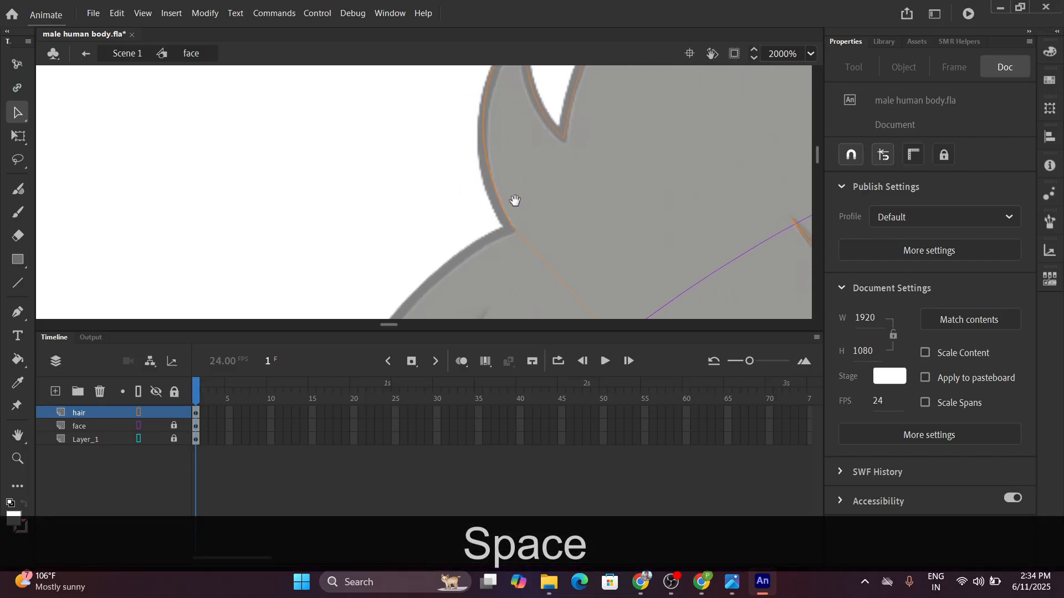
Pull corners out to the lower left hair spike's tip and inner base, curving its upper edge along the reference.
{"action": "left_click_drag", "start_coordinate": [515, 200], "coordinate": [571, 112]}
{"action": "scroll", "coordinate": [617, 235], "scroll_direction": "down", "scroll_amount": 3}
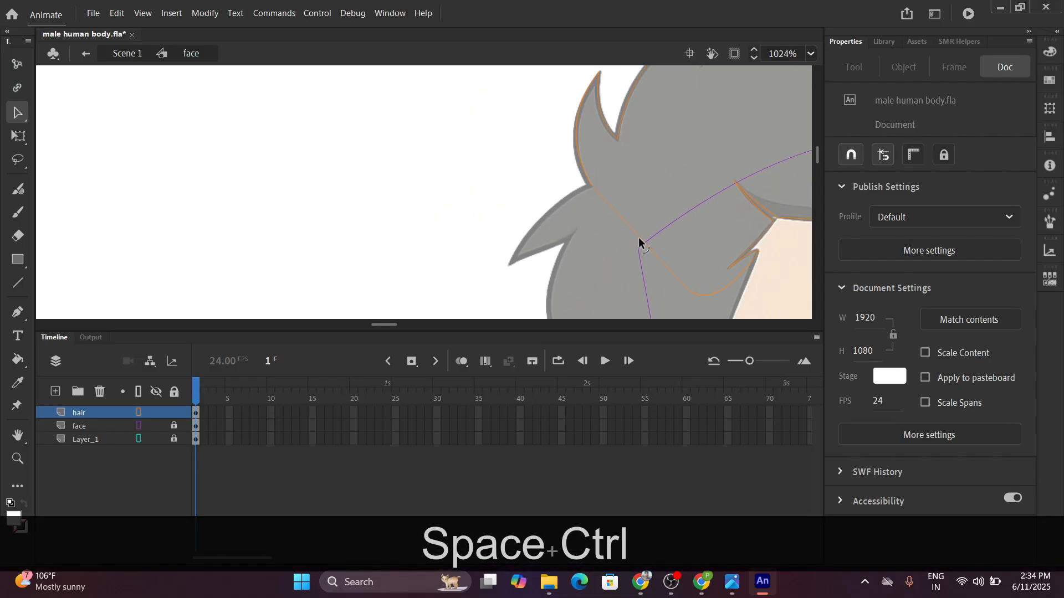
{"action": "key", "text": "ctrl"}
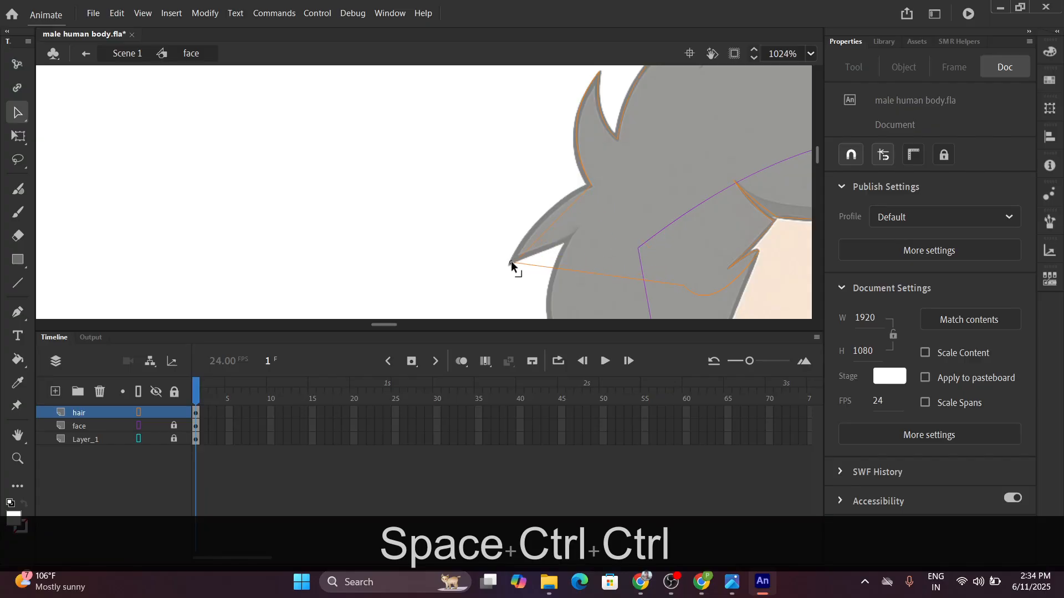
{"action": "scroll", "coordinate": [544, 230], "scroll_direction": "up", "scroll_amount": 3}
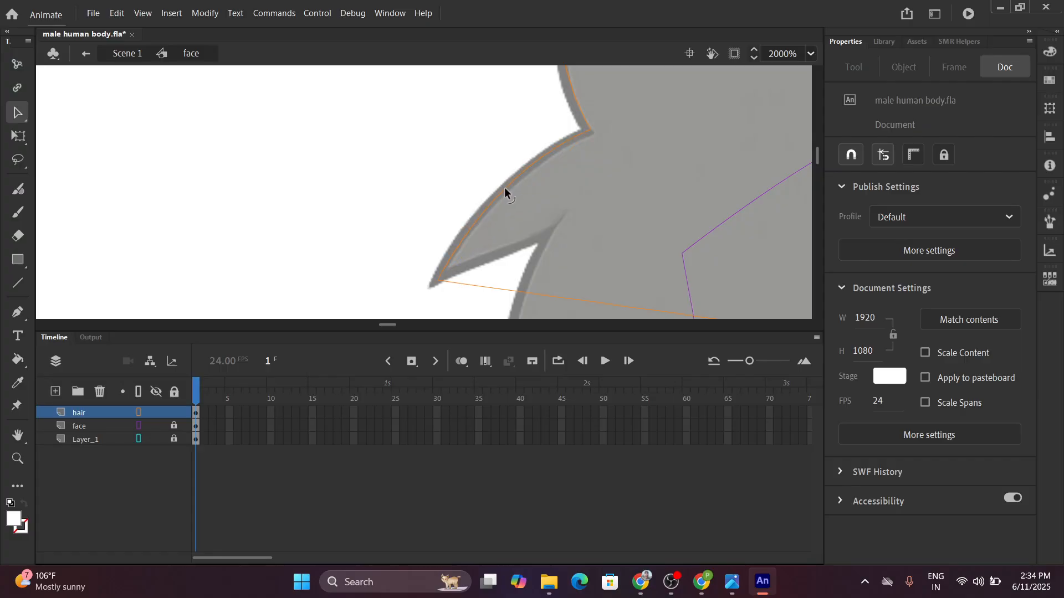
{"action": "left_click_drag", "start_coordinate": [518, 220], "coordinate": [510, 176]}
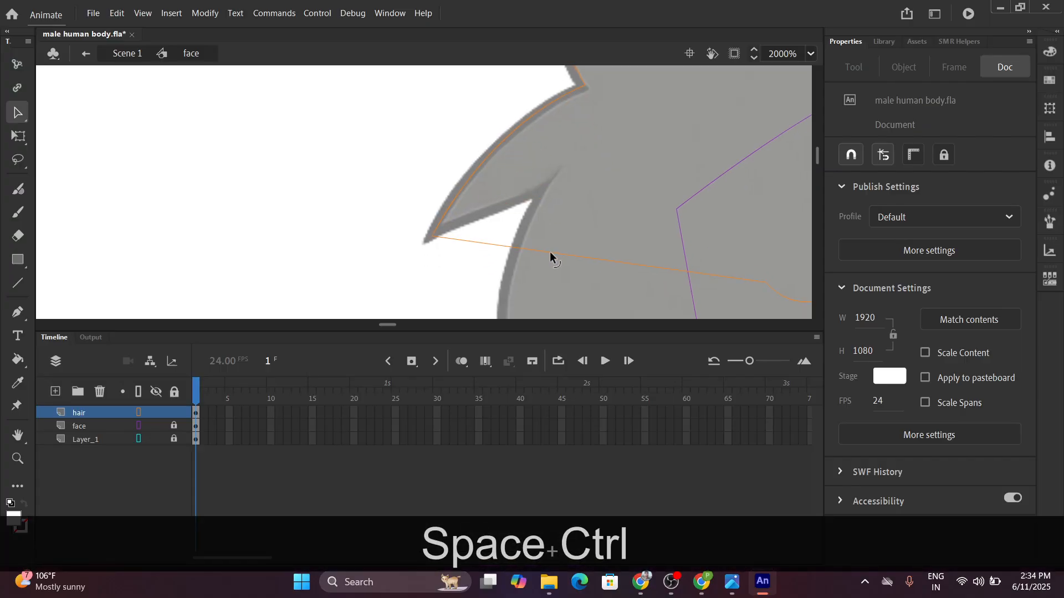
{"action": "left_click_drag", "start_coordinate": [550, 251], "coordinate": [543, 188]}
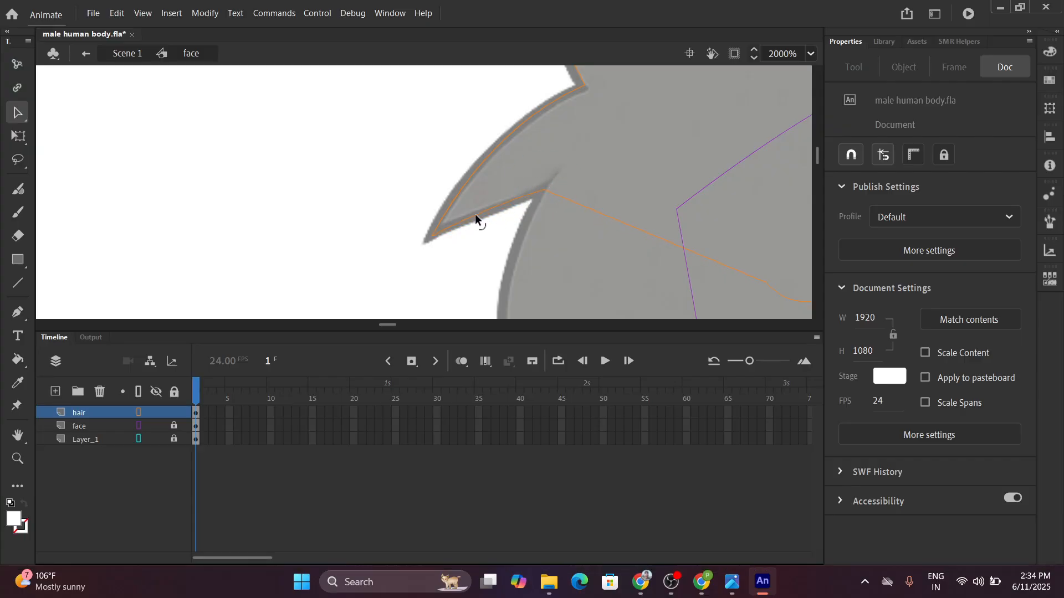
Trace the back of the head down from the lower left spike's base along the reference, placing a corner at the ear's upper edge.
{"action": "left_click_drag", "start_coordinate": [503, 233], "coordinate": [536, 143]}
{"action": "scroll", "coordinate": [536, 174], "scroll_direction": "down", "scroll_amount": 3}
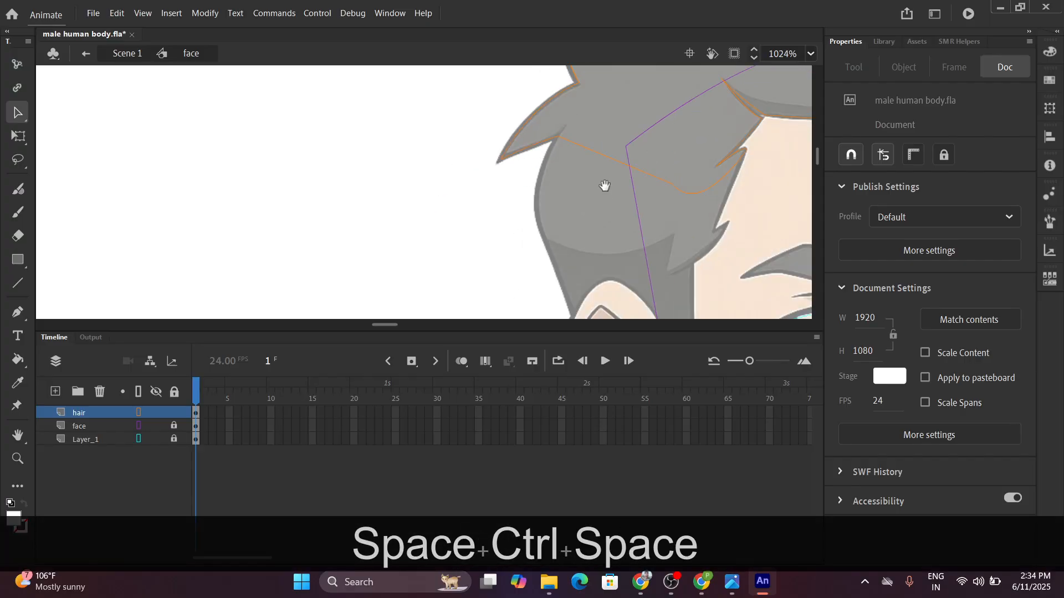
{"action": "left_click_drag", "start_coordinate": [605, 185], "coordinate": [610, 147]}
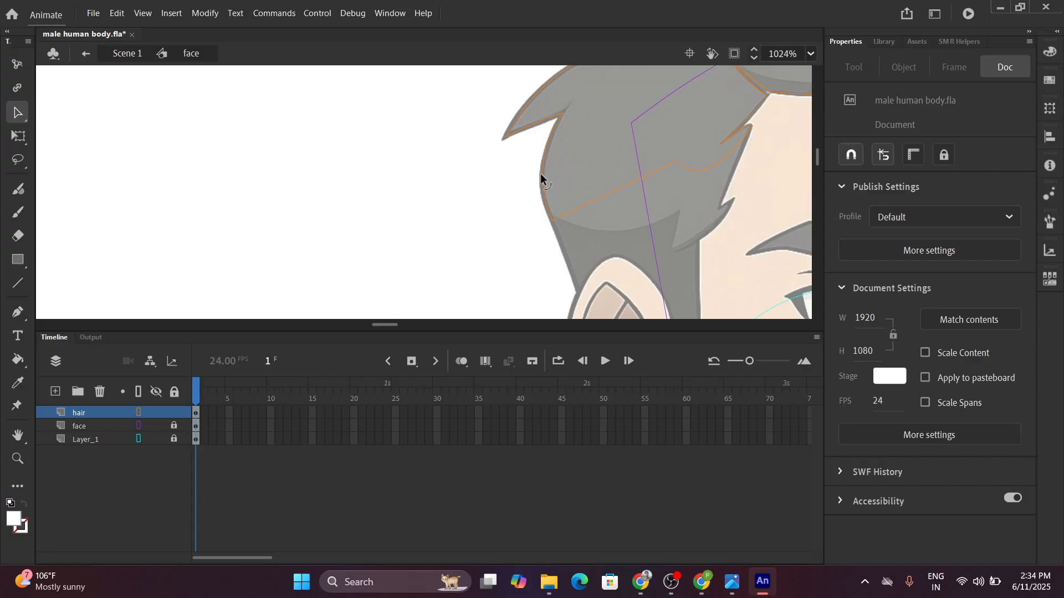
{"action": "left_click_drag", "start_coordinate": [544, 183], "coordinate": [581, 168]}
{"action": "scroll", "coordinate": [580, 167], "scroll_direction": "down", "scroll_amount": 2}
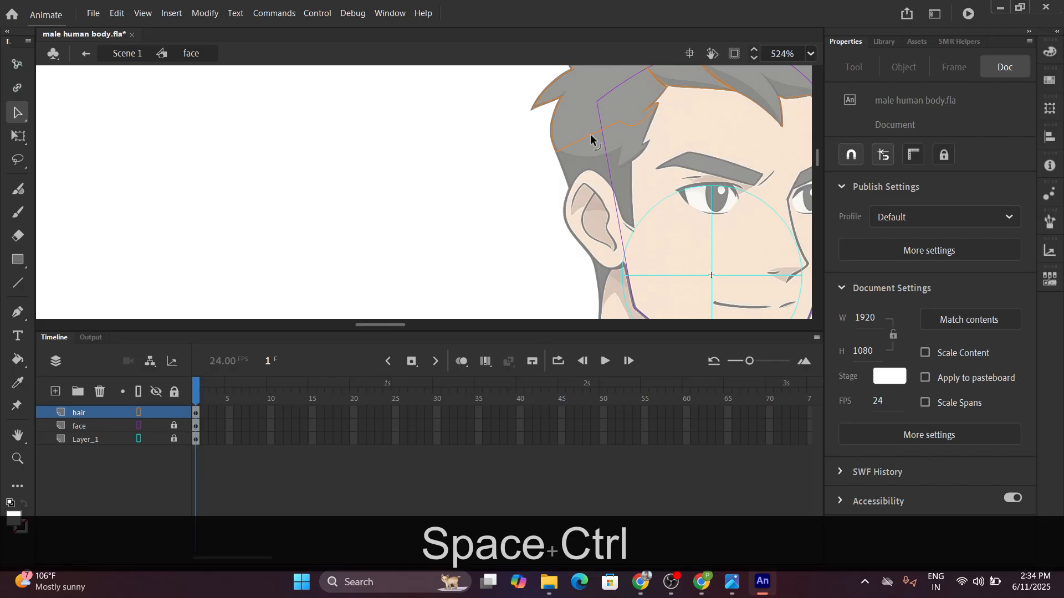
{"action": "left_click_drag", "start_coordinate": [590, 134], "coordinate": [584, 169]}
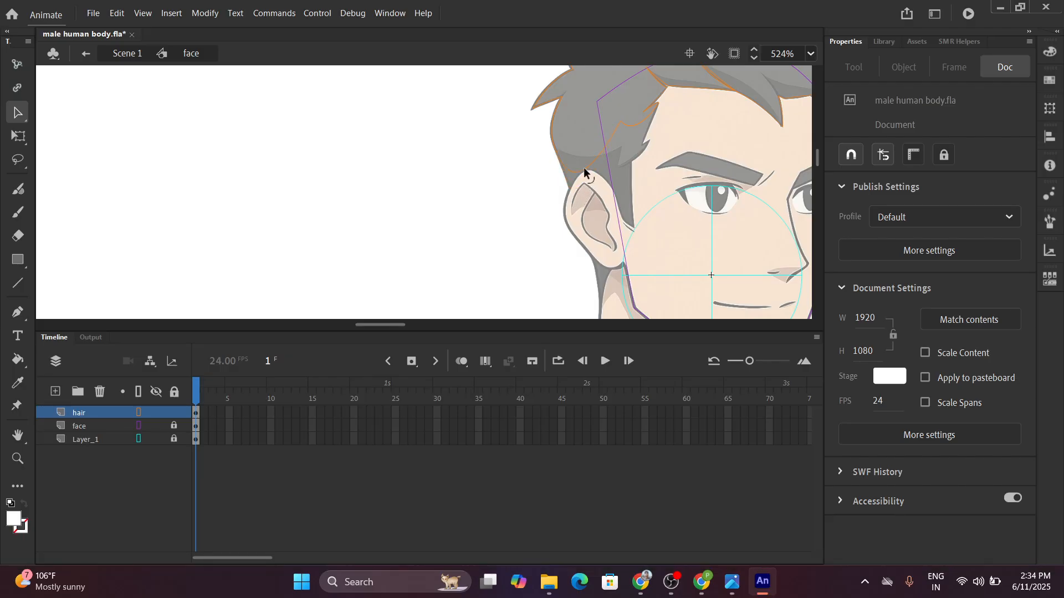
{"action": "scroll", "coordinate": [591, 137], "scroll_direction": "up", "scroll_amount": 2}
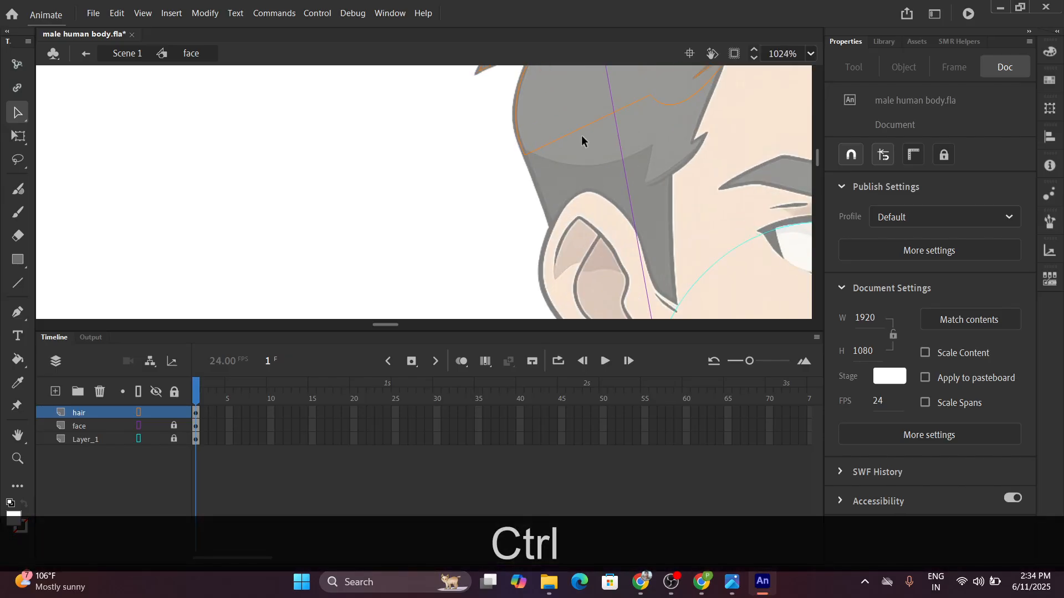
{"action": "left_click_drag", "start_coordinate": [565, 213], "coordinate": [557, 231]}
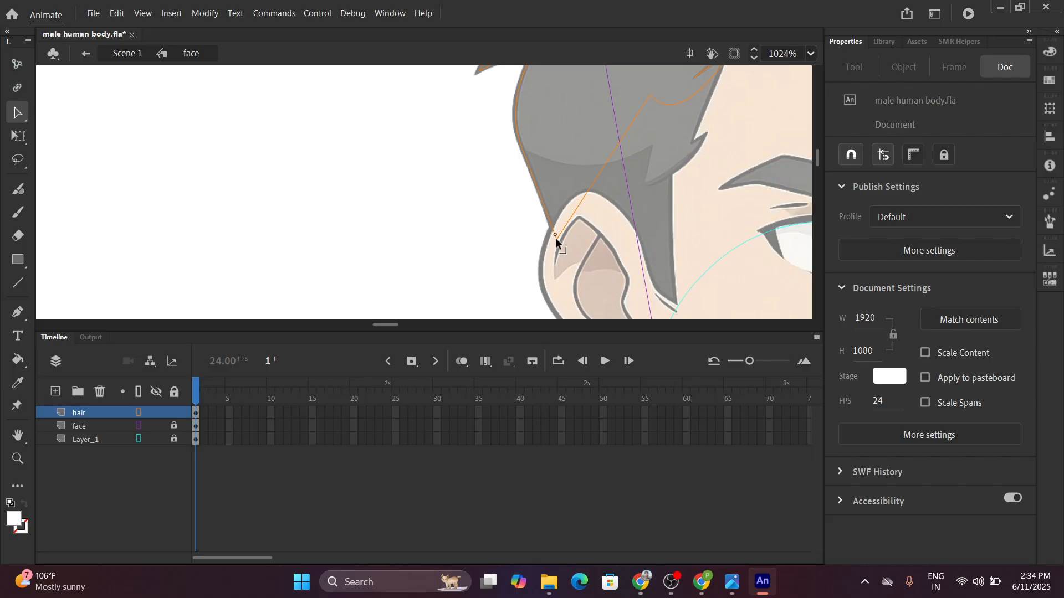
{"action": "left_click_drag", "start_coordinate": [555, 238], "coordinate": [556, 240]}
Pull one corner to the sideburn's lower tip and another to the point where its front edge meets the hair above.
{"action": "left_click_drag", "start_coordinate": [617, 147], "coordinate": [676, 304]}
{"action": "key", "text": "space"}
{"action": "left_click_drag", "start_coordinate": [646, 238], "coordinate": [618, 290]}
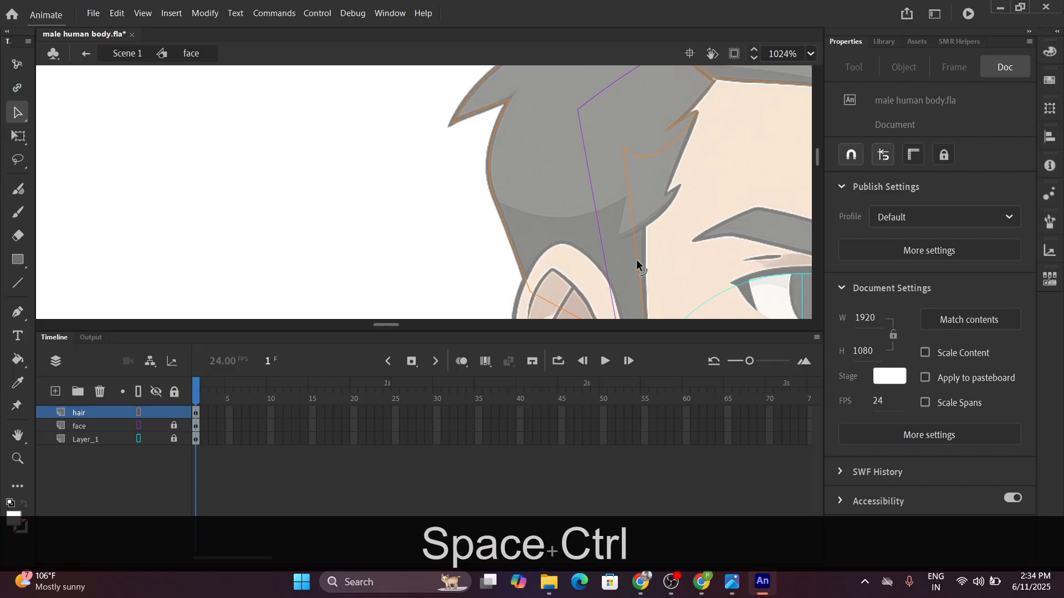
{"action": "left_click", "coordinate": [638, 247], "text": "ctrl"}
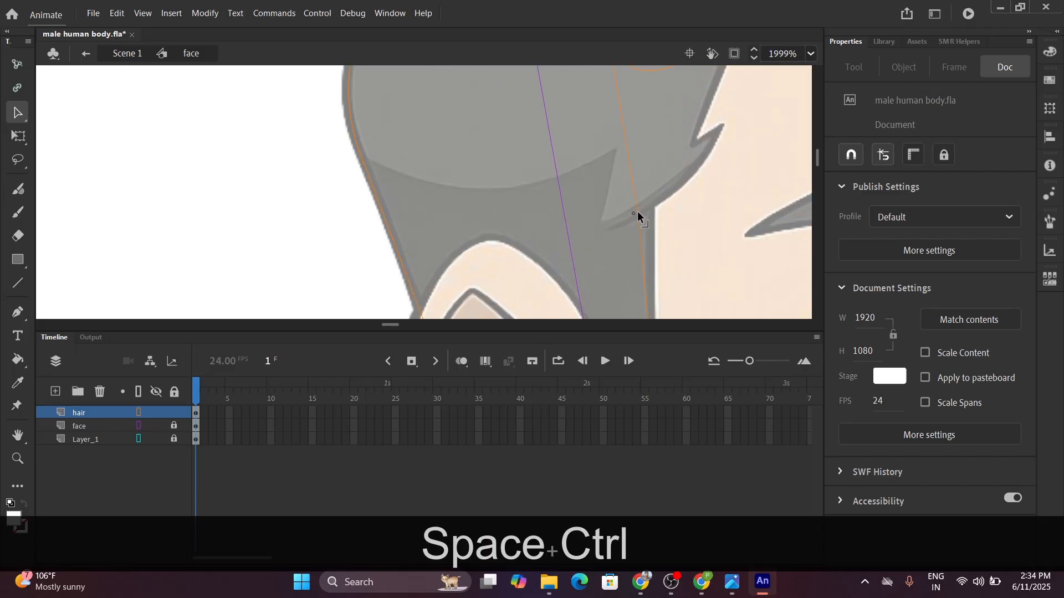
{"action": "key", "text": "space"}
{"action": "left_click_drag", "start_coordinate": [653, 217], "coordinate": [606, 78]}
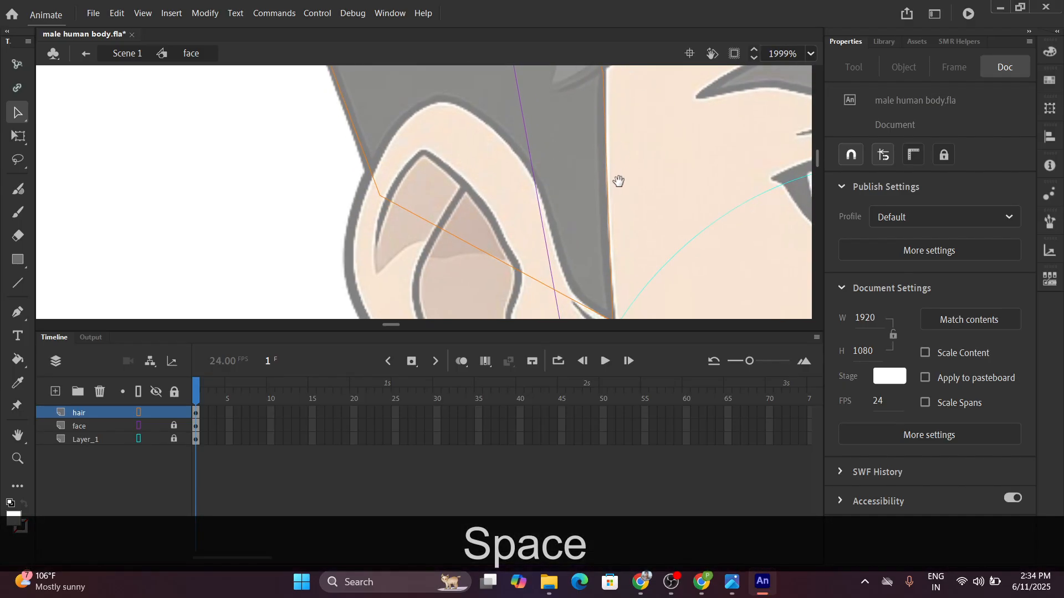
Pull a corner to the tip of the small spike above the sideburn and curve its lower edge along the reference.
{"action": "key", "text": "space"}
{"action": "left_click_drag", "start_coordinate": [554, 118], "coordinate": [504, 309]}
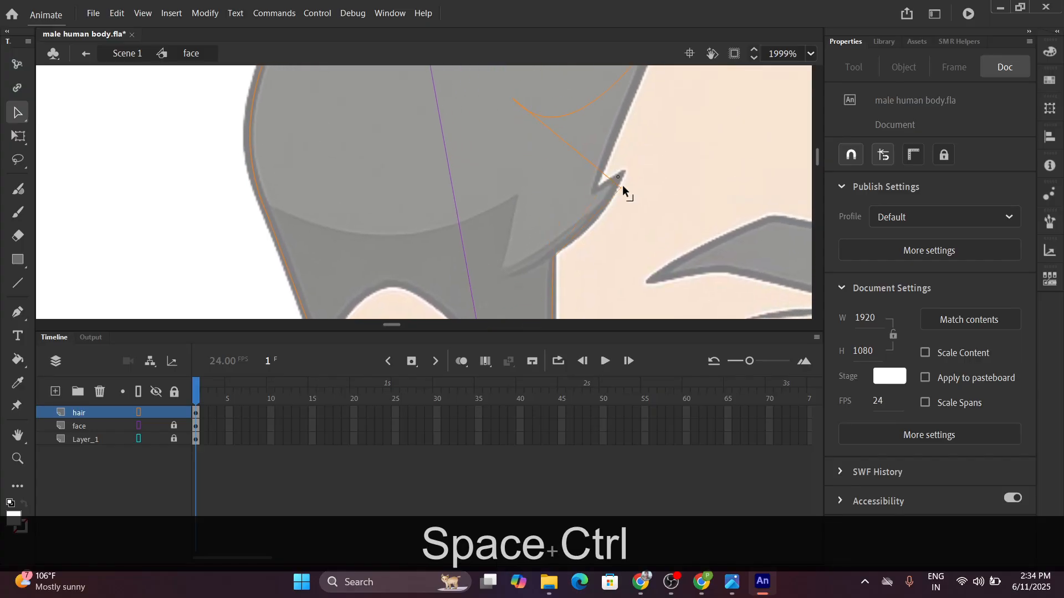
{"action": "left_click_drag", "start_coordinate": [624, 172], "coordinate": [623, 171]}
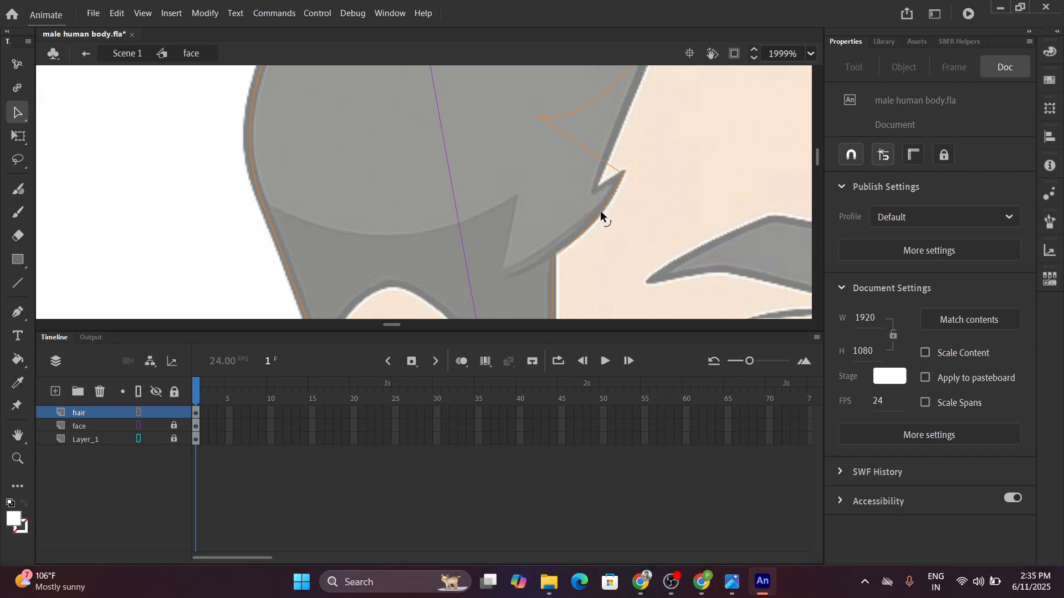
{"action": "key", "text": "space"}
{"action": "left_click_drag", "start_coordinate": [580, 194], "coordinate": [577, 221]}
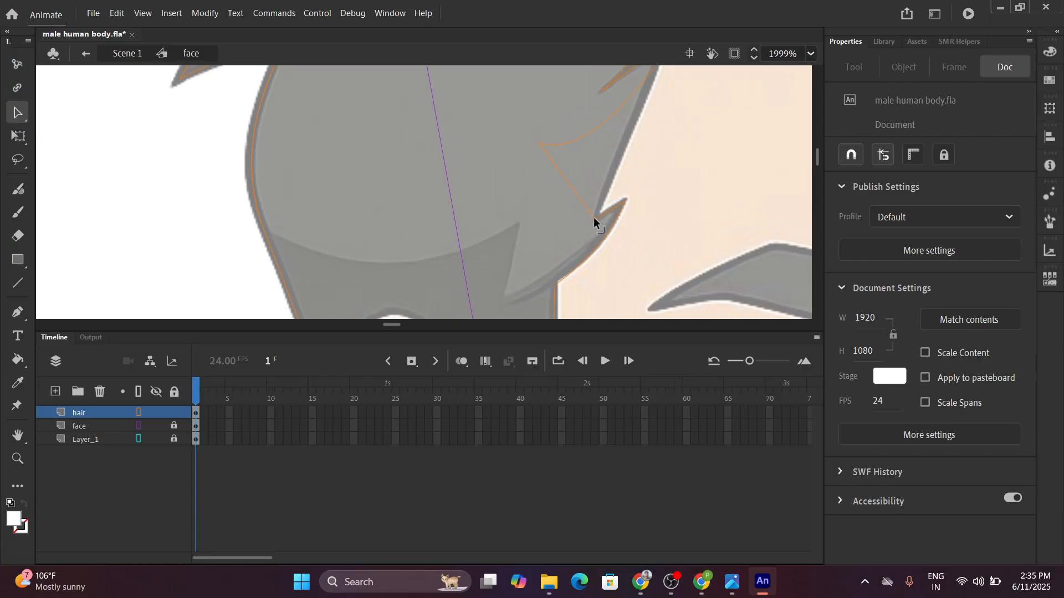
Set the corner in the notch above the small sideburn spike and fit the front hair edge up to the temple spike.
{"action": "left_click", "coordinate": [594, 218]}
{"action": "key", "text": "space"}
{"action": "left_click_drag", "start_coordinate": [563, 205], "coordinate": [556, 240]}
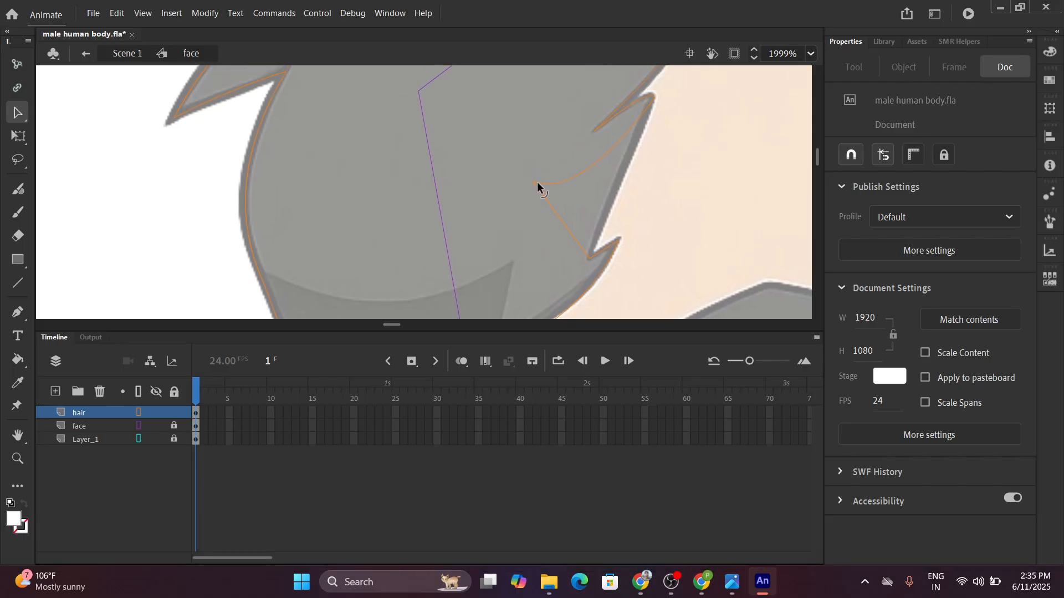
{"action": "mouse_move", "coordinate": [576, 178]}
{"action": "left_mouse_down"}
{"action": "mouse_move", "coordinate": [544, 171]}
{"action": "mouse_move", "coordinate": [528, 183]}
{"action": "left_mouse_up"}
{"action": "scroll", "coordinate": [613, 189], "scroll_direction": "down", "scroll_amount": 5}
Pull a corner down behind the ear to the nape hair's lower tip and curve the inner edge toward the sideburn.
{"action": "key", "text": "ctrl+space"}
{"action": "left_click_drag", "start_coordinate": [443, 239], "coordinate": [351, 155]}
{"action": "scroll", "coordinate": [447, 191], "scroll_direction": "up", "scroll_amount": 5}
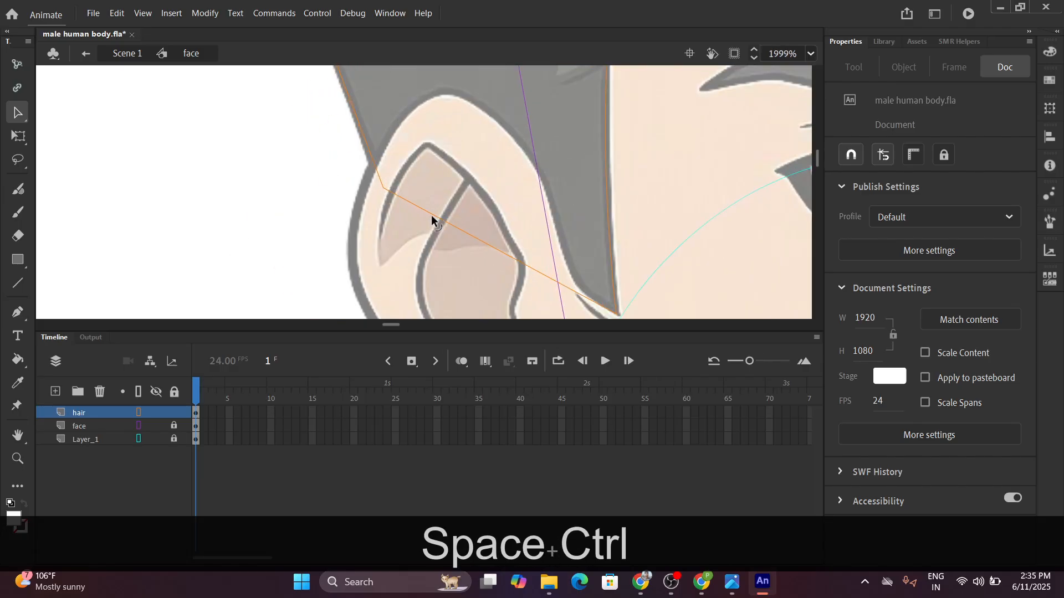
{"action": "scroll", "coordinate": [387, 204], "scroll_direction": "down", "scroll_amount": 5}
{"action": "scroll", "coordinate": [399, 184], "scroll_direction": "down", "scroll_amount": 7}
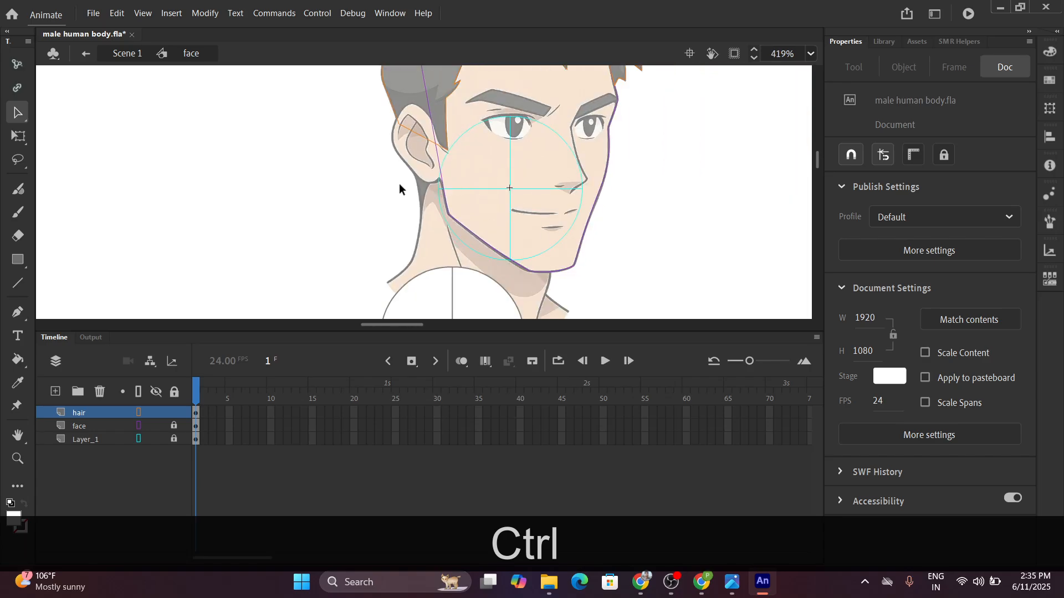
{"action": "key", "text": "space"}
{"action": "left_click_drag", "start_coordinate": [391, 170], "coordinate": [404, 192]}
{"action": "scroll", "coordinate": [404, 191], "scroll_direction": "up", "scroll_amount": 3}
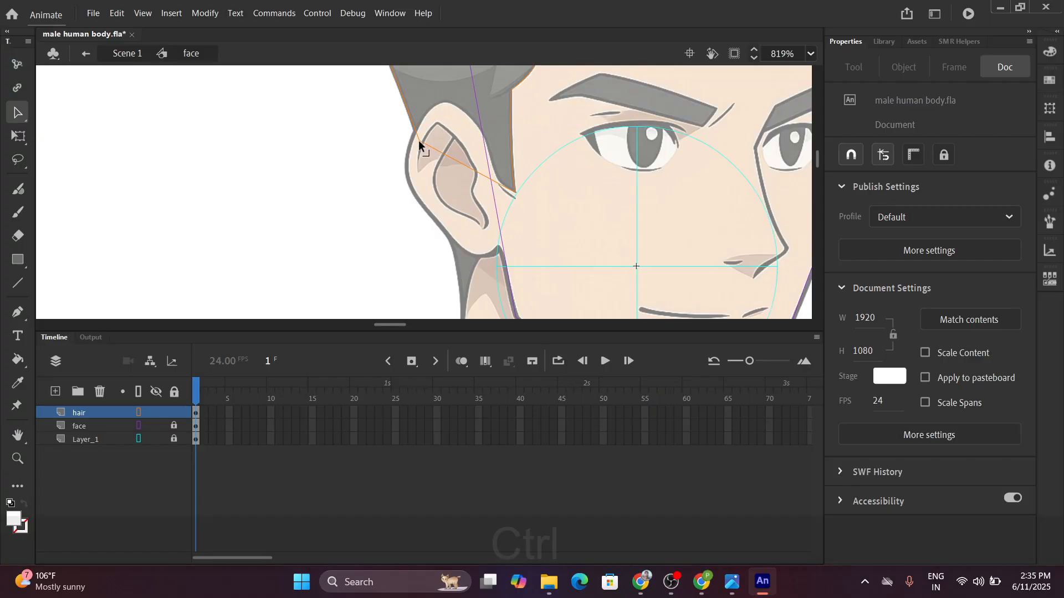
{"action": "left_click_drag", "start_coordinate": [418, 140], "coordinate": [462, 303]}
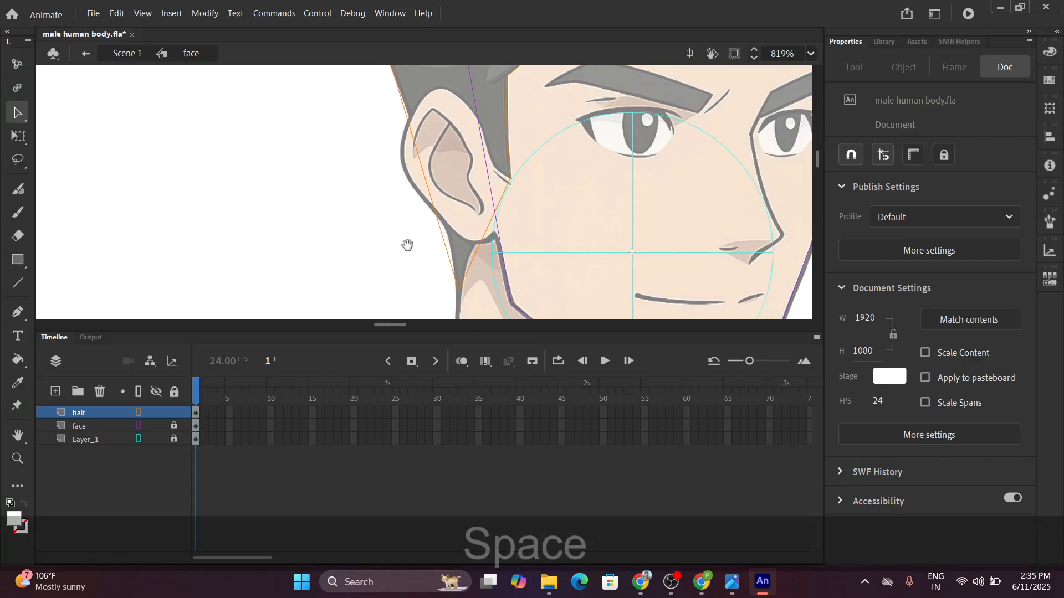
{"action": "left_click_drag", "start_coordinate": [408, 244], "coordinate": [441, 226]}
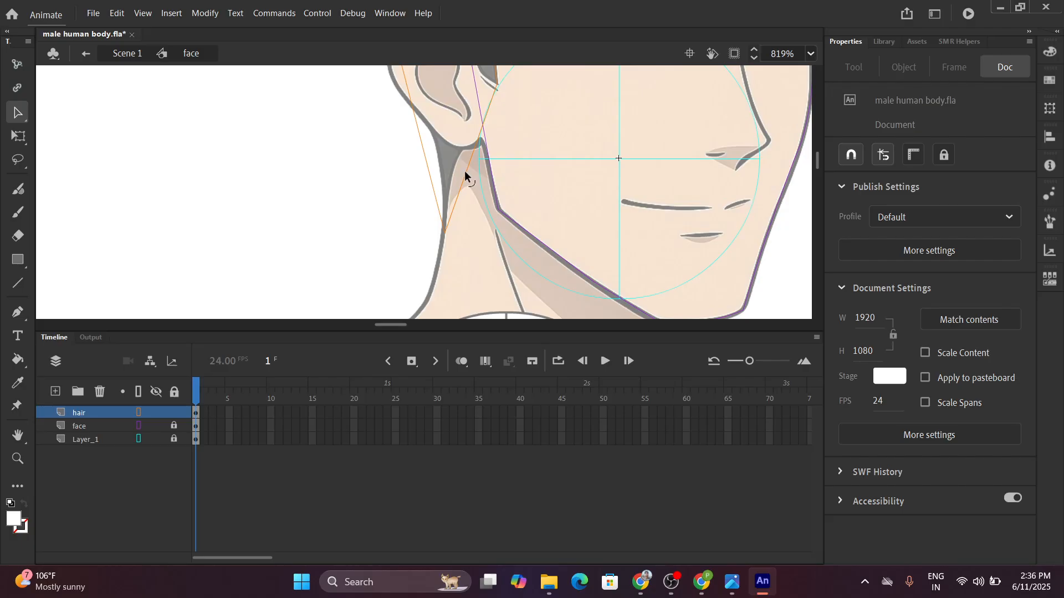
{"action": "left_click_drag", "start_coordinate": [465, 171], "coordinate": [446, 196]}
{"action": "key", "text": "space"}
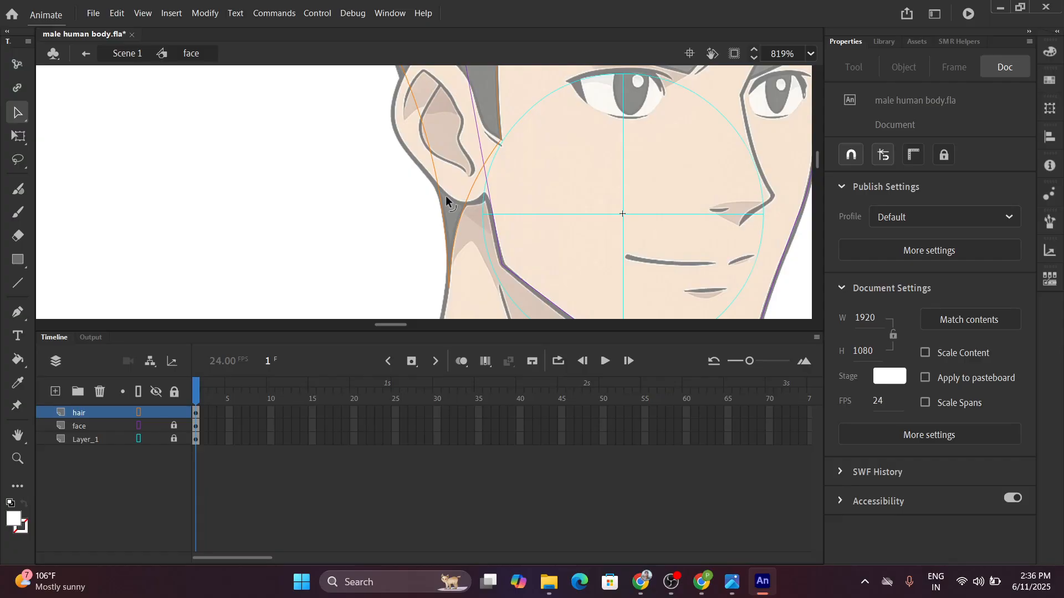
Add a corner on the hair line crossing the ear and bend the segments so the outer edge follows the nape hair.
{"action": "key", "text": "ctrl+space"}
{"action": "left_click", "coordinate": [433, 143]}
{"action": "left_click_drag", "start_coordinate": [433, 143], "coordinate": [424, 217]}
{"action": "key", "text": "ctrl+space"}
{"action": "key", "text": "ctrl"}
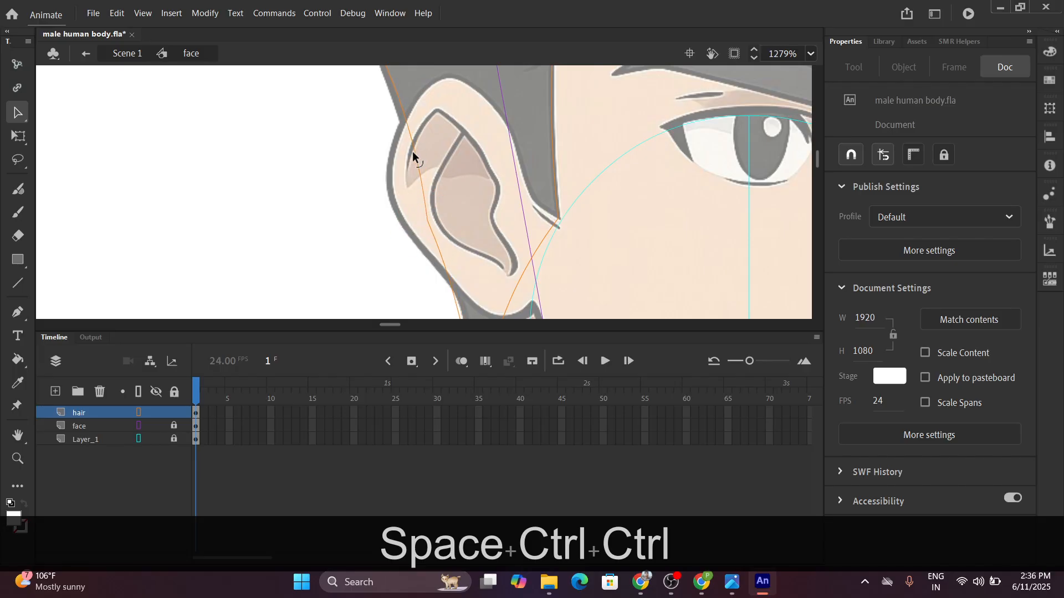
{"action": "left_click_drag", "start_coordinate": [413, 151], "coordinate": [407, 151]}
{"action": "key", "text": "space"}
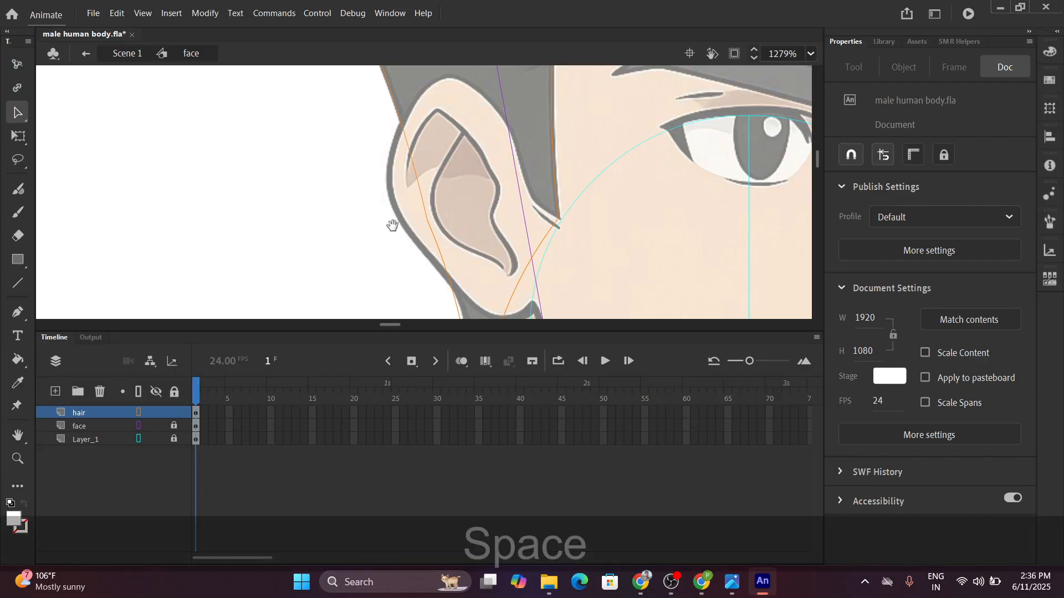
{"action": "left_click_drag", "start_coordinate": [392, 226], "coordinate": [384, 131]}
{"action": "left_click_drag", "start_coordinate": [445, 219], "coordinate": [451, 217]}
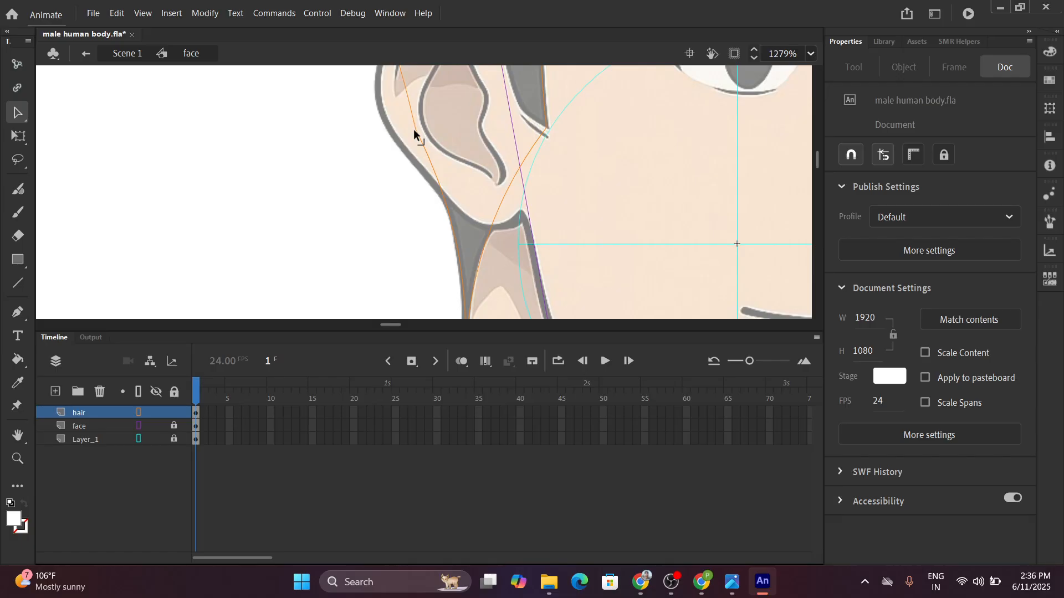
{"action": "left_click_drag", "start_coordinate": [418, 128], "coordinate": [405, 232]}
Add a new layer directly above the face layer and name it ear.
{"action": "scroll", "coordinate": [418, 128], "scroll_direction": "down", "scroll_amount": 4}
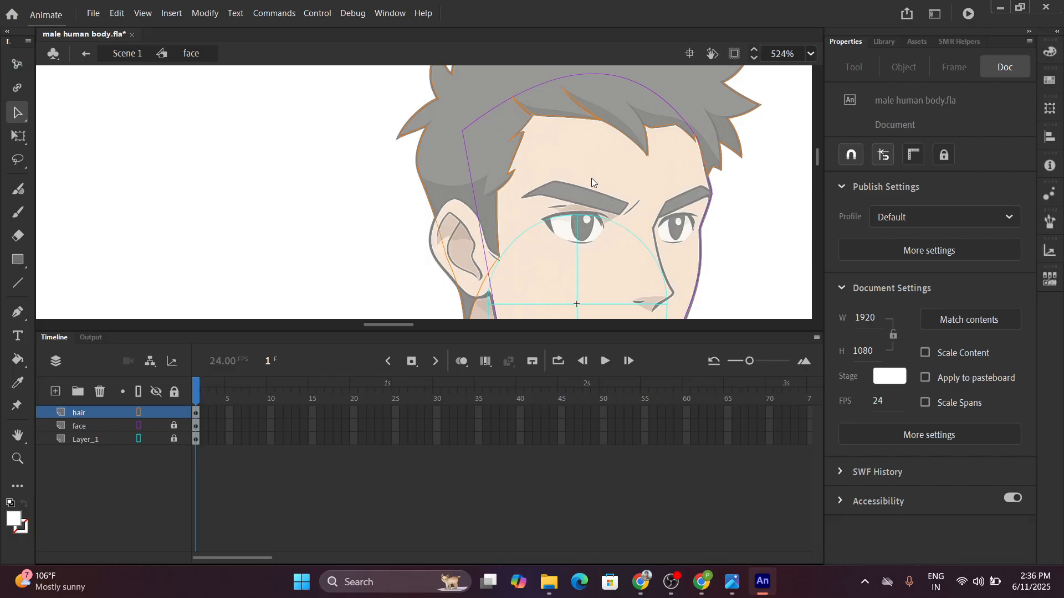
{"action": "scroll", "coordinate": [591, 182], "scroll_direction": "up", "scroll_amount": 3}
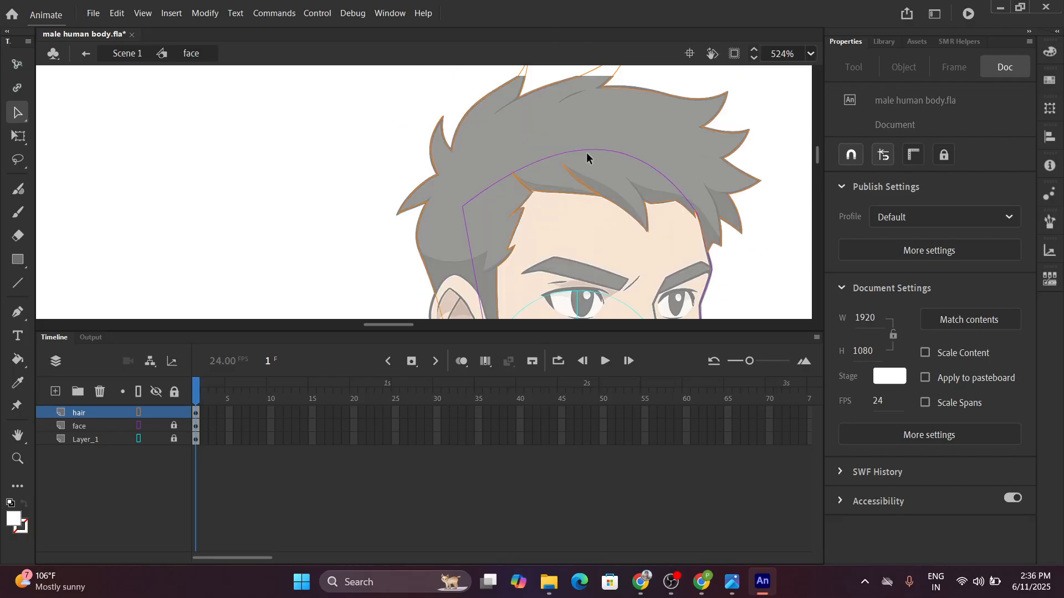
{"action": "scroll", "coordinate": [591, 156], "scroll_direction": "up", "scroll_amount": 8}
{"action": "scroll", "coordinate": [577, 189], "scroll_direction": "down", "scroll_amount": 14}
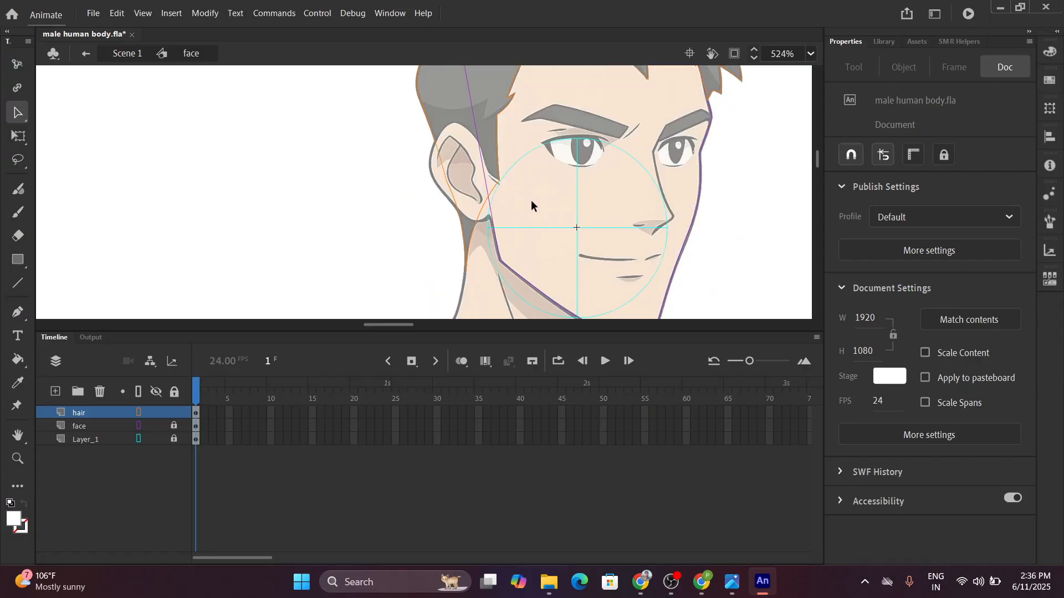
{"action": "left_click", "coordinate": [79, 428]}
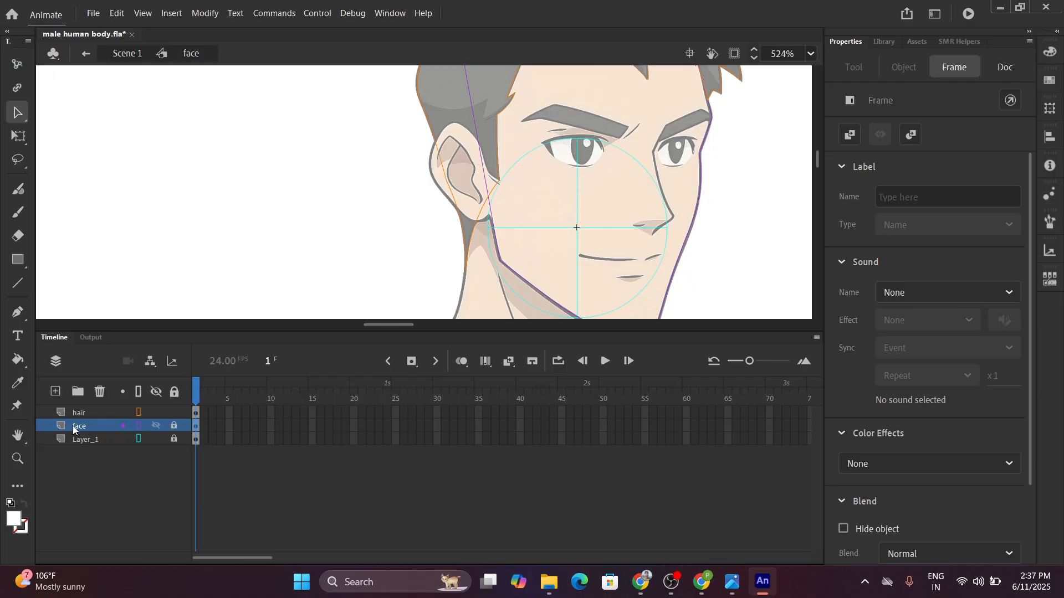
{"action": "left_click", "coordinate": [55, 392]}
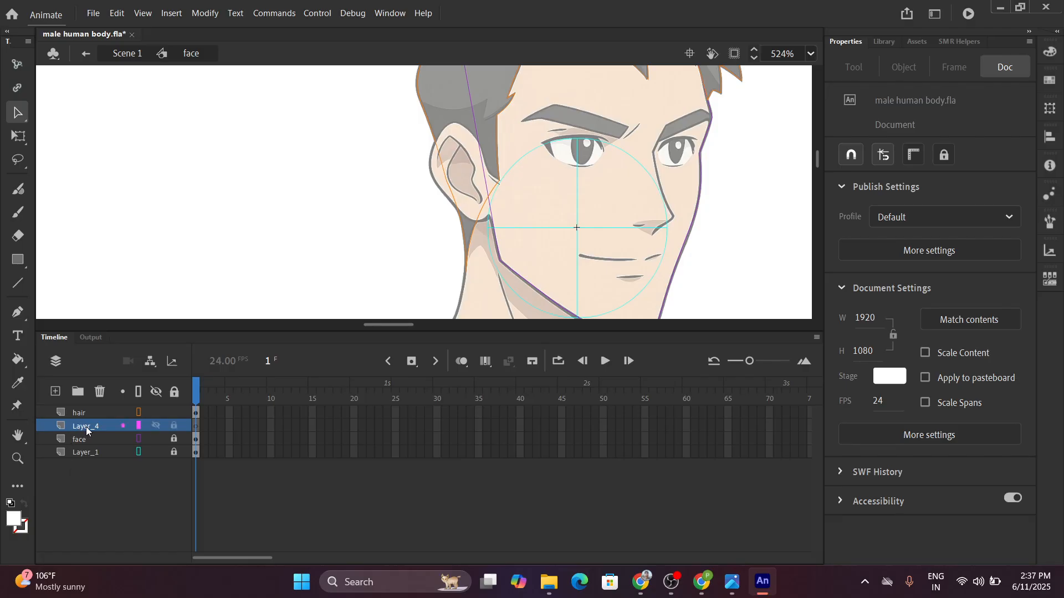
{"action": "double_click", "coordinate": [85, 427]}
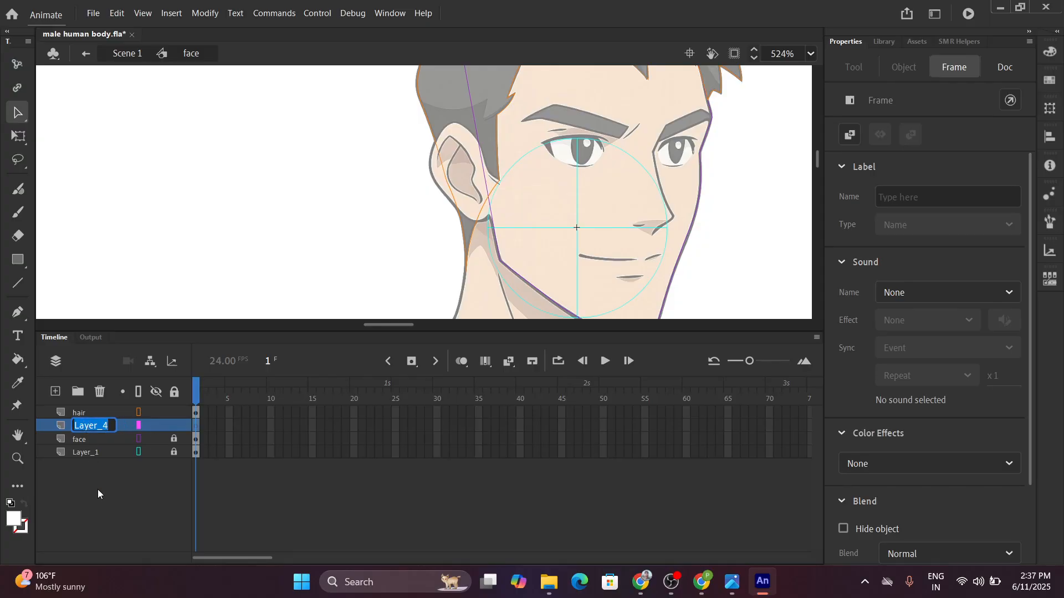
{"action": "key", "text": "BackSpace"}
{"action": "key", "text": "BackSpace"}
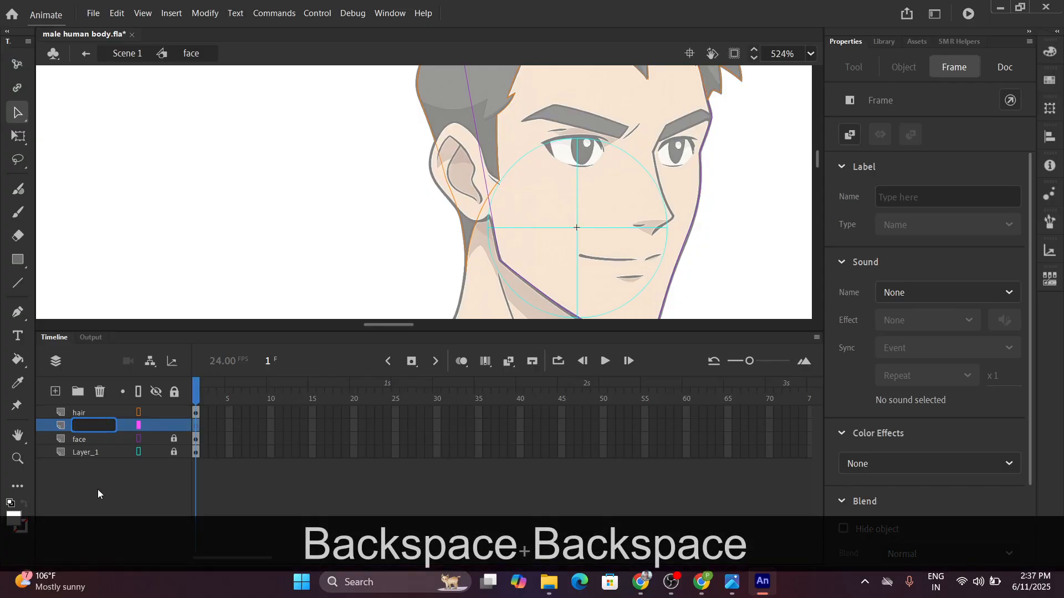
{"action": "type", "text": "eart"}
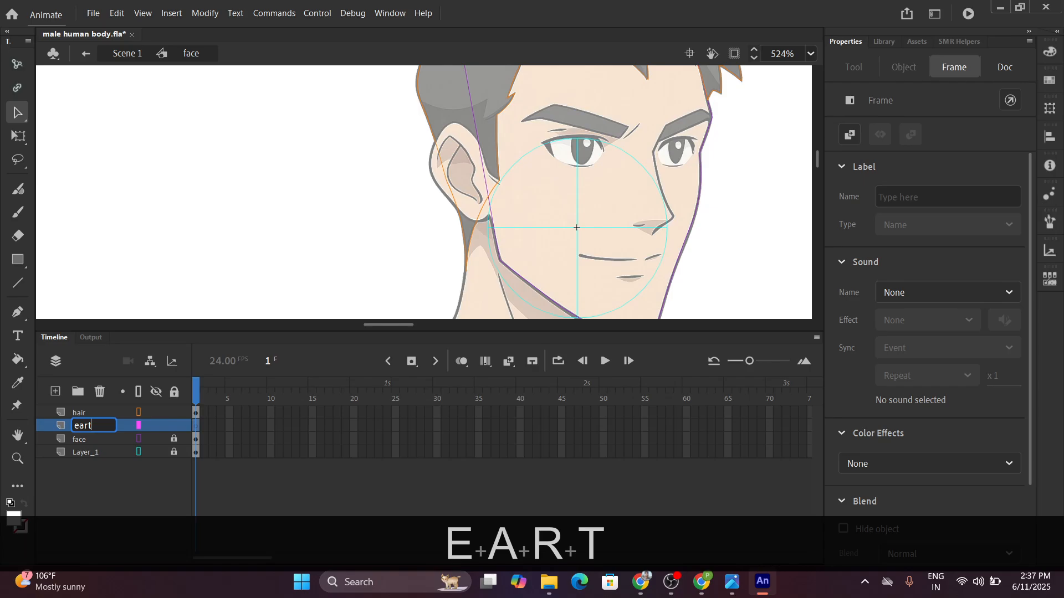
{"action": "key", "text": "BackSpace"}
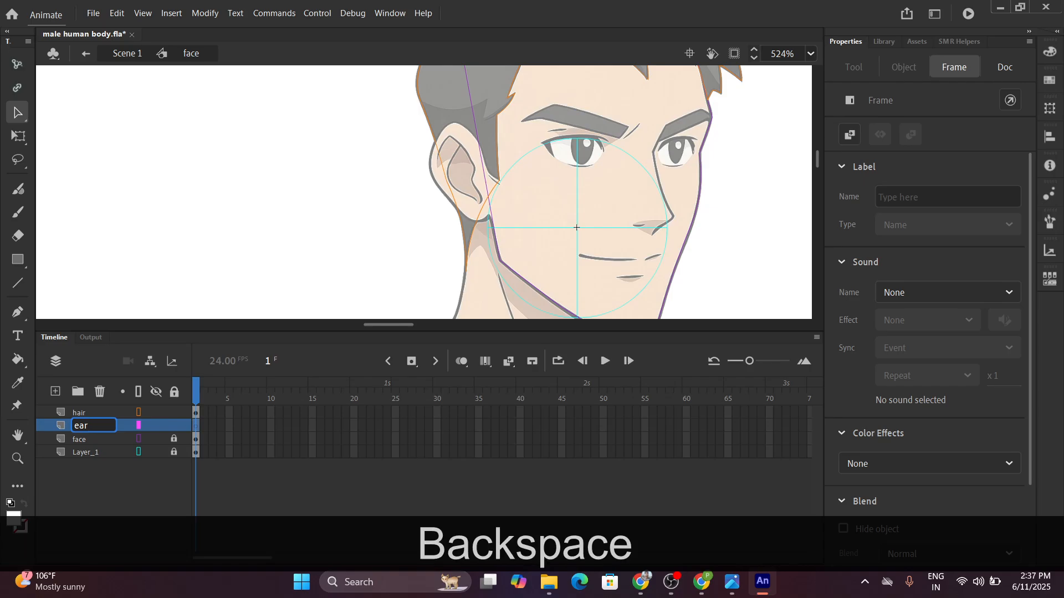
{"action": "key", "text": "Return"}
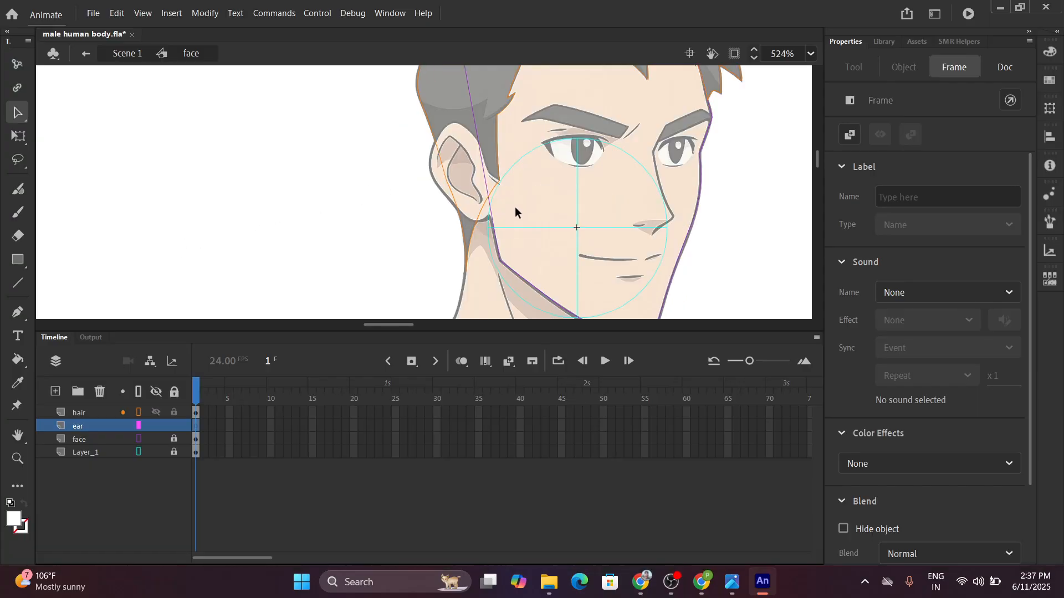
Draw a small white rectangle without a stroke over the inner ear on the ear layer.
{"action": "scroll", "coordinate": [514, 195], "scroll_direction": "up", "scroll_amount": 3, "text": "ctrl"}
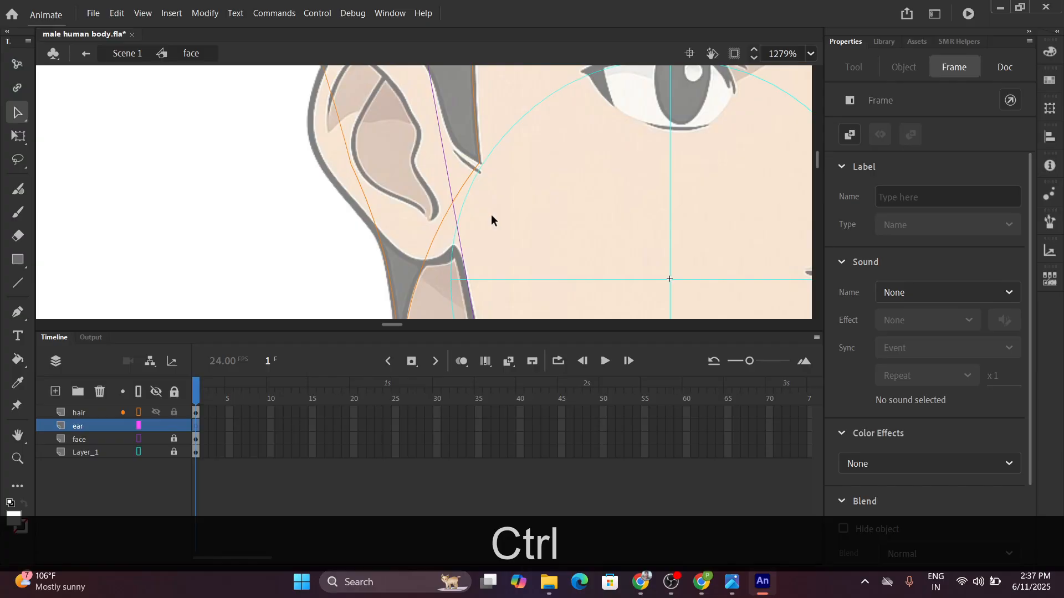
{"action": "left_click_drag", "start_coordinate": [491, 214], "coordinate": [575, 238]}
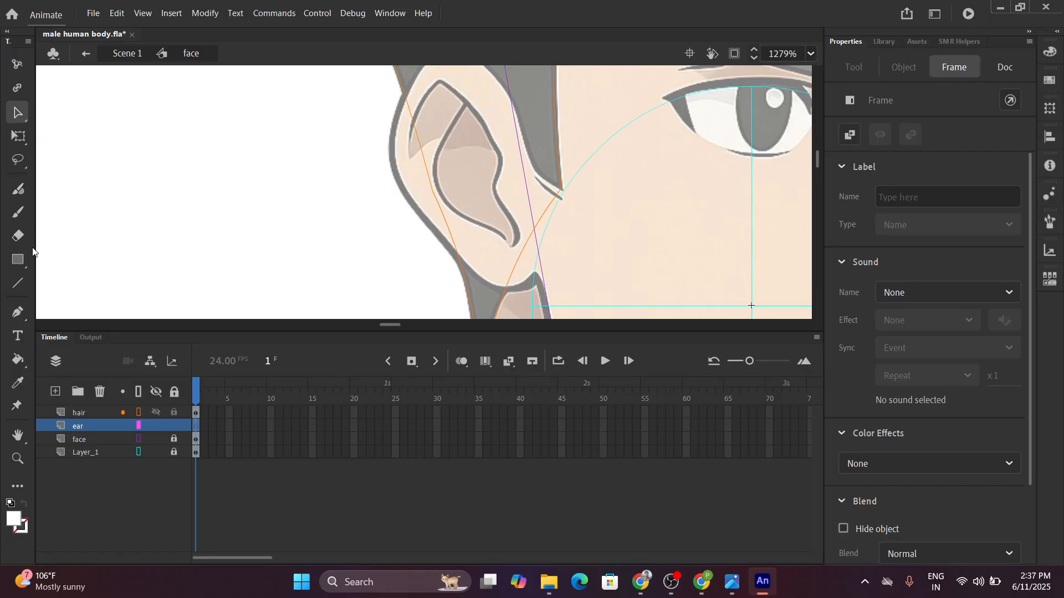
{"action": "left_click", "coordinate": [18, 264]}
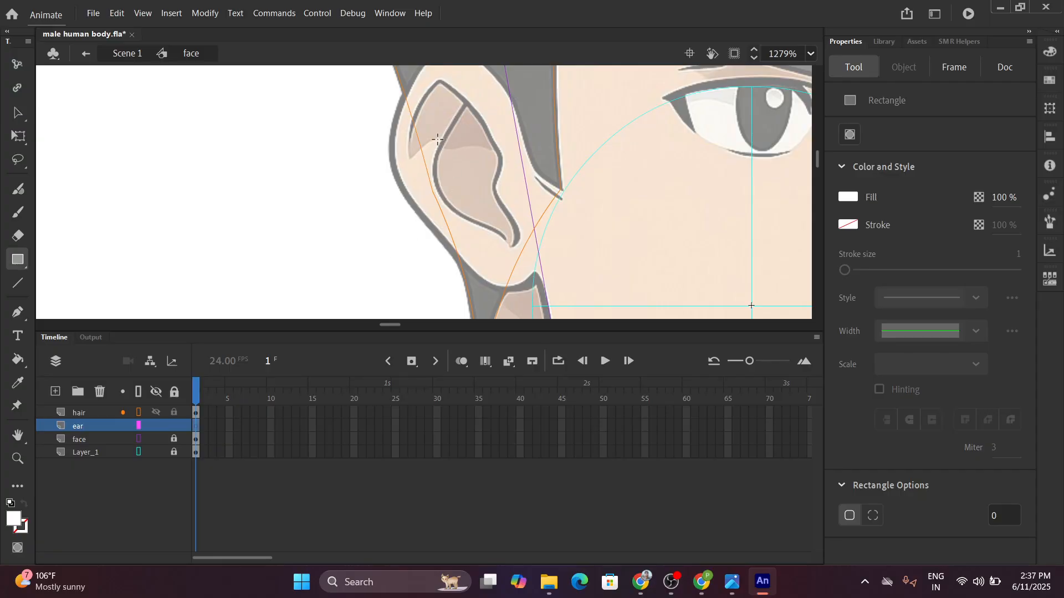
{"action": "left_click_drag", "start_coordinate": [432, 134], "coordinate": [496, 183]}
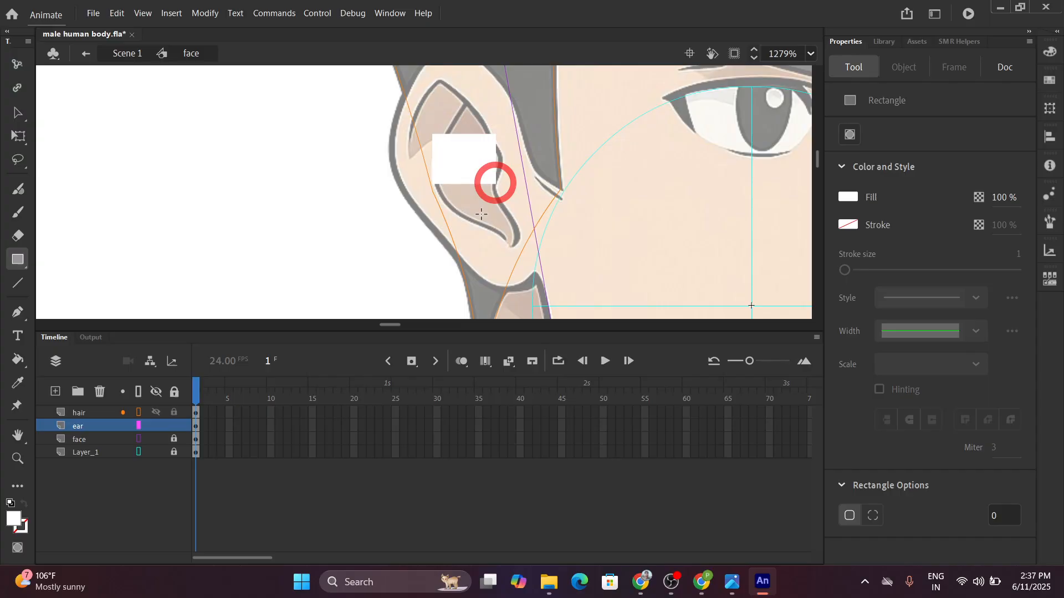
Lock the hair layer and display the ear layer as outlines.
{"action": "left_click", "coordinate": [175, 412]}
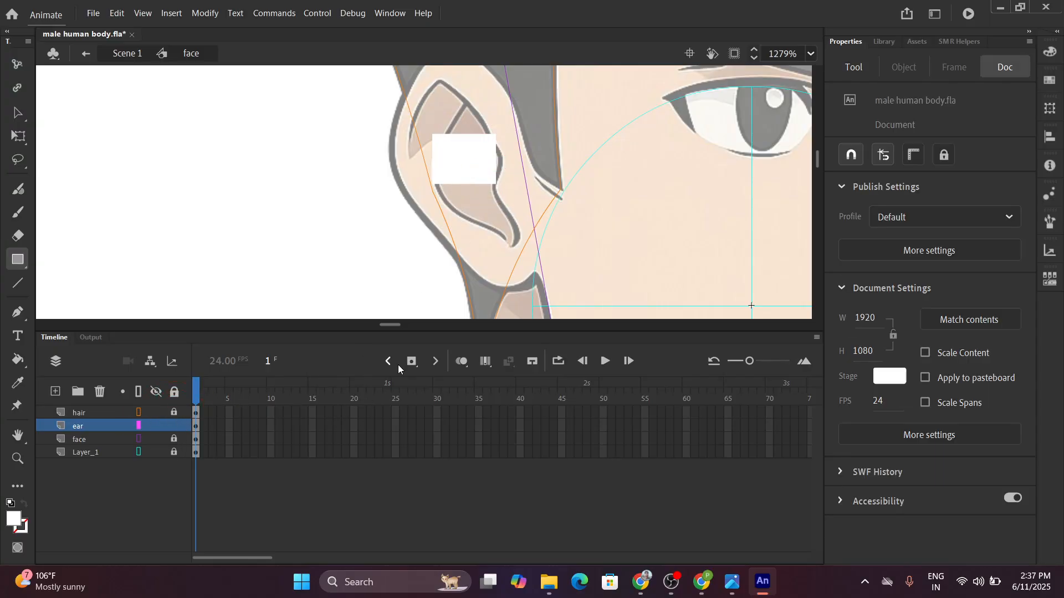
{"action": "left_click", "coordinate": [139, 425]}
{"action": "scroll", "coordinate": [488, 191], "scroll_direction": "up", "scroll_amount": 2, "text": "ctrl"}
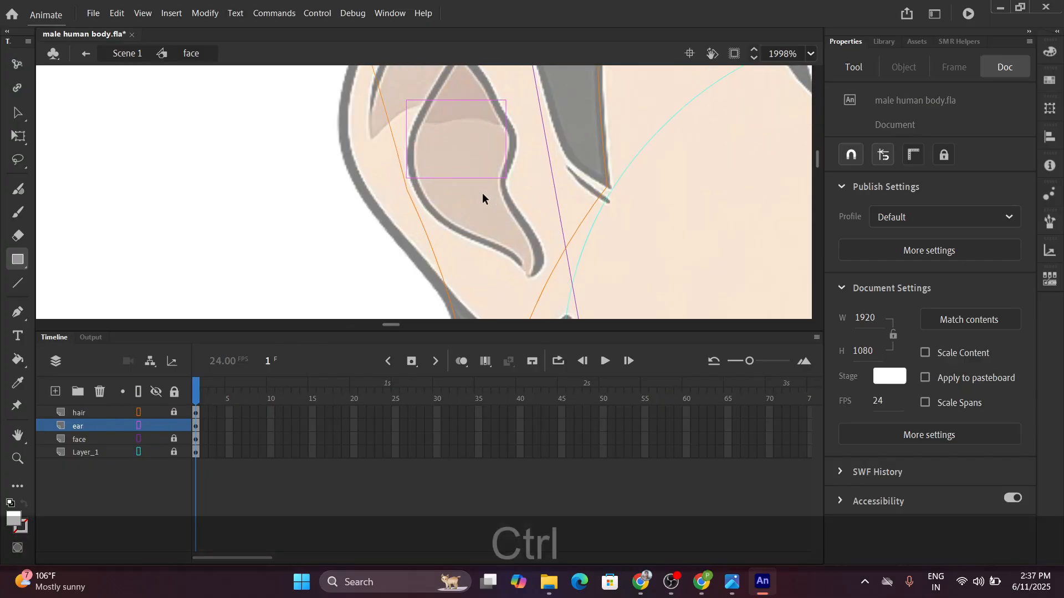
{"action": "scroll", "coordinate": [483, 193], "scroll_direction": "up", "scroll_amount": 1, "text": "ctrl"}
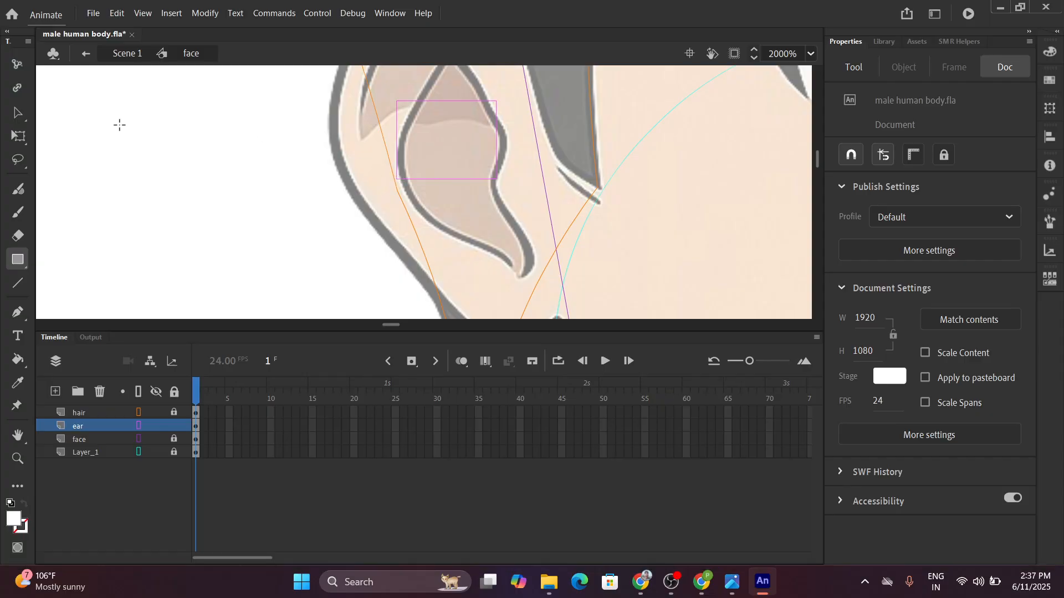
Pull the rectangle's lower corners to the ear's back edge and the bottom of the lobe, curving the lower edge along the reference.
{"action": "left_click", "coordinate": [18, 115]}
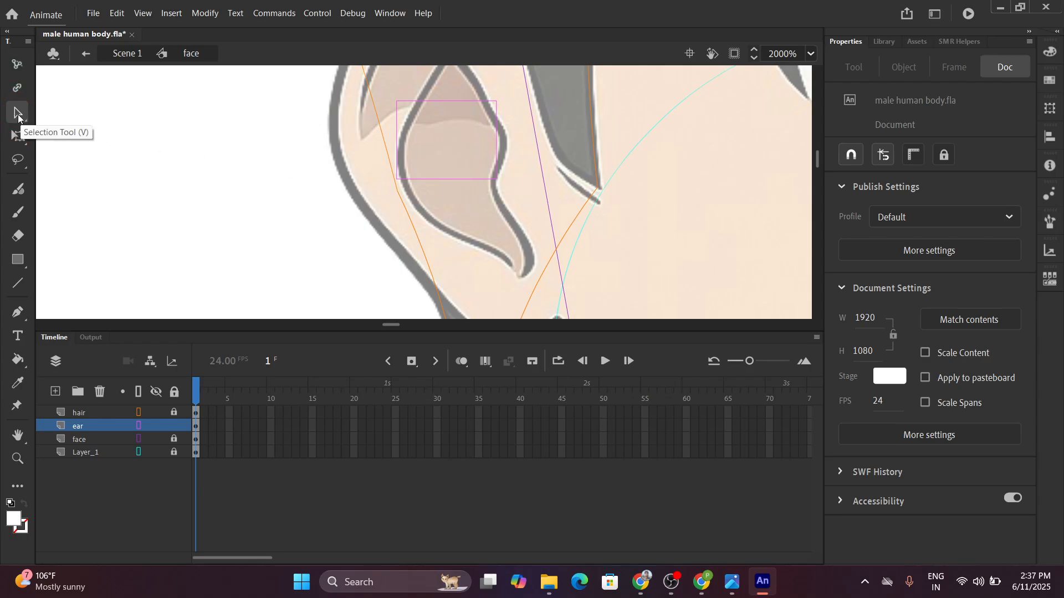
{"action": "scroll", "coordinate": [303, 142], "scroll_direction": "down", "scroll_amount": 2, "text": "ctrl"}
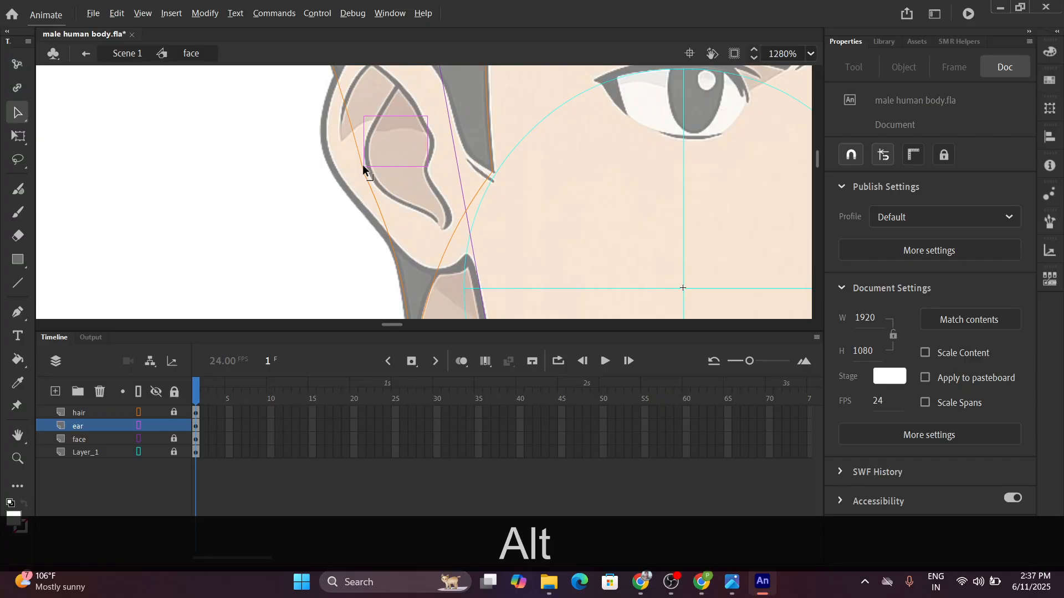
{"action": "left_click_drag", "start_coordinate": [363, 164], "coordinate": [363, 211]}
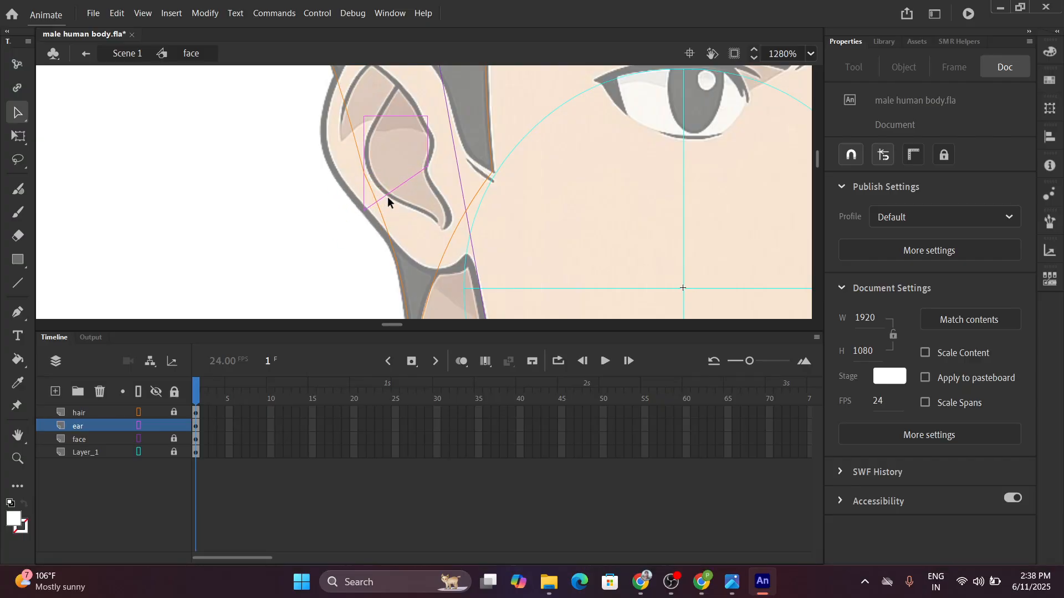
{"action": "left_click_drag", "start_coordinate": [425, 169], "coordinate": [440, 271]}
Hide the hair, face and Layer_1 layers so only the ear outline shows over the reference.
{"action": "left_click", "coordinate": [155, 413]}
{"action": "left_click", "coordinate": [155, 442]}
{"action": "left_click", "coordinate": [155, 451]}
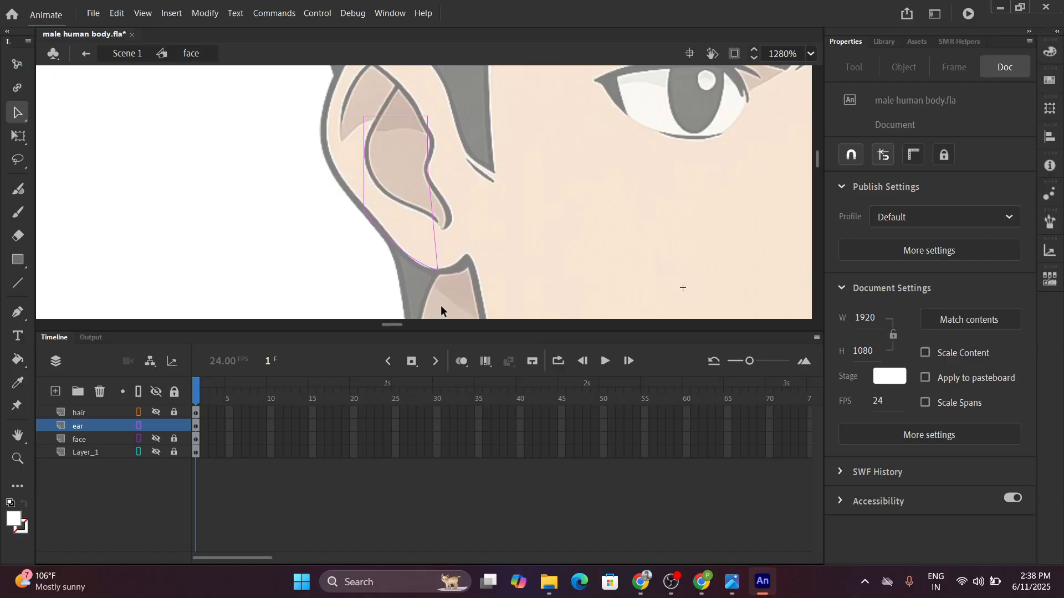
Pull a new corner to the lobe's front tip where it meets the jaw and fit the lower edge along the lobe.
{"action": "scroll", "coordinate": [450, 275], "scroll_direction": "up", "scroll_amount": 2}
{"action": "scroll", "coordinate": [450, 276], "scroll_direction": "down", "scroll_amount": 2}
{"action": "scroll", "coordinate": [450, 279], "scroll_direction": "down", "scroll_amount": 3}
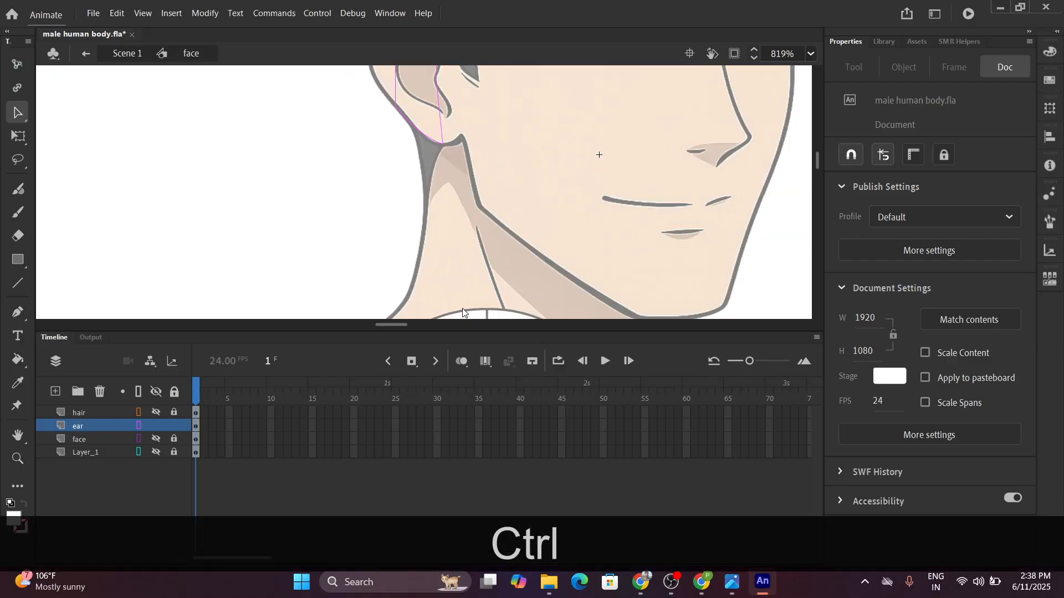
{"action": "scroll", "coordinate": [447, 138], "scroll_direction": "up", "scroll_amount": 3}
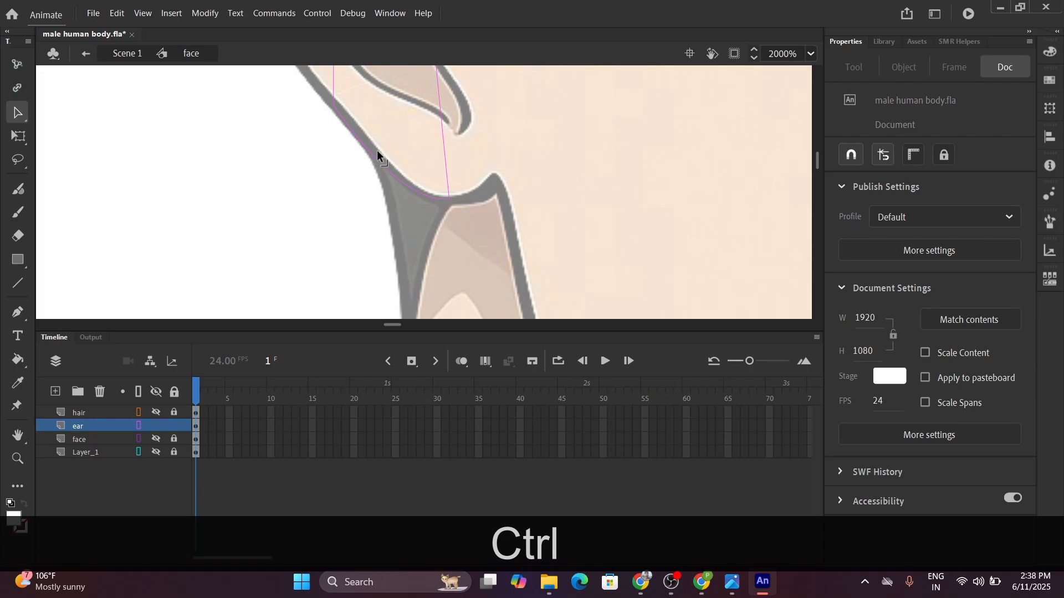
{"action": "key", "text": "alt"}
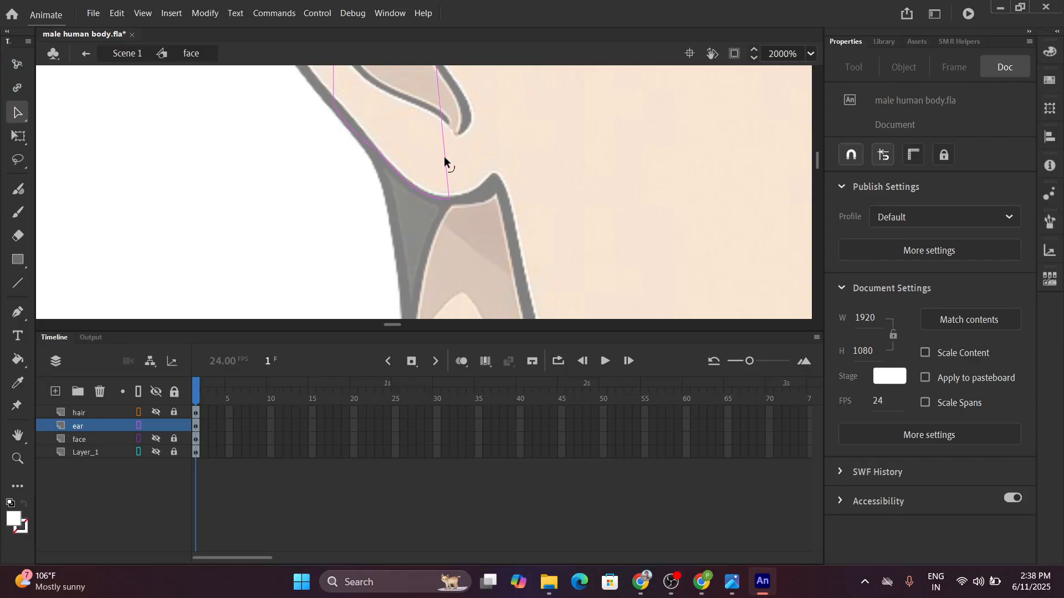
{"action": "left_click_drag", "start_coordinate": [444, 156], "coordinate": [494, 178]}
Add a corner on the ear outline's front edge and pull it to the lower tip of the sideburn.
{"action": "scroll", "coordinate": [447, 166], "scroll_direction": "down", "scroll_amount": 3, "text": "ctrl"}
{"action": "left_click_drag", "start_coordinate": [433, 162], "coordinate": [444, 241]}
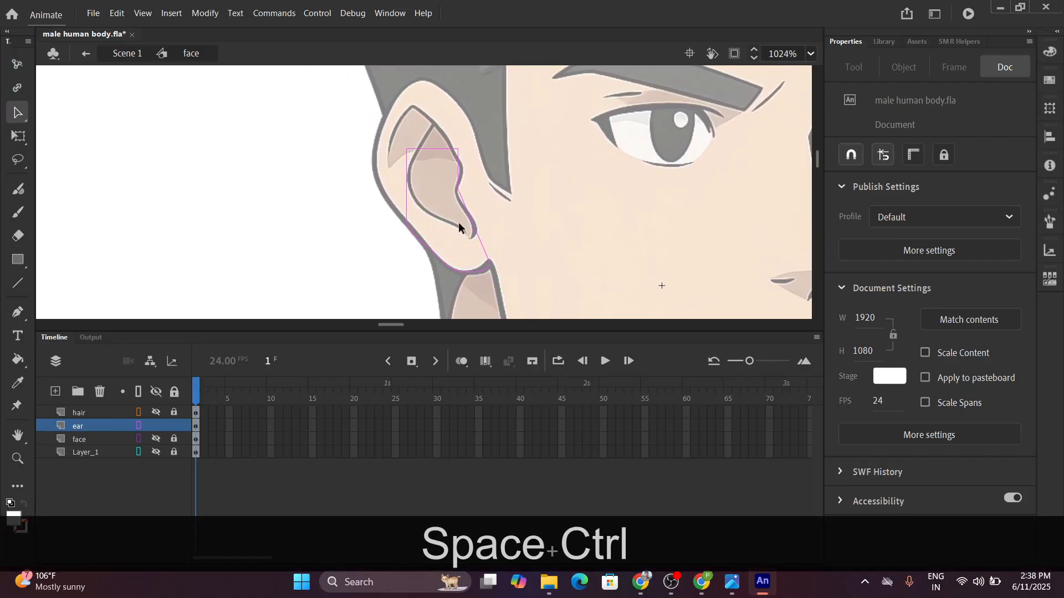
{"action": "scroll", "coordinate": [460, 224], "scroll_direction": "up", "scroll_amount": 3, "text": "ctrl"}
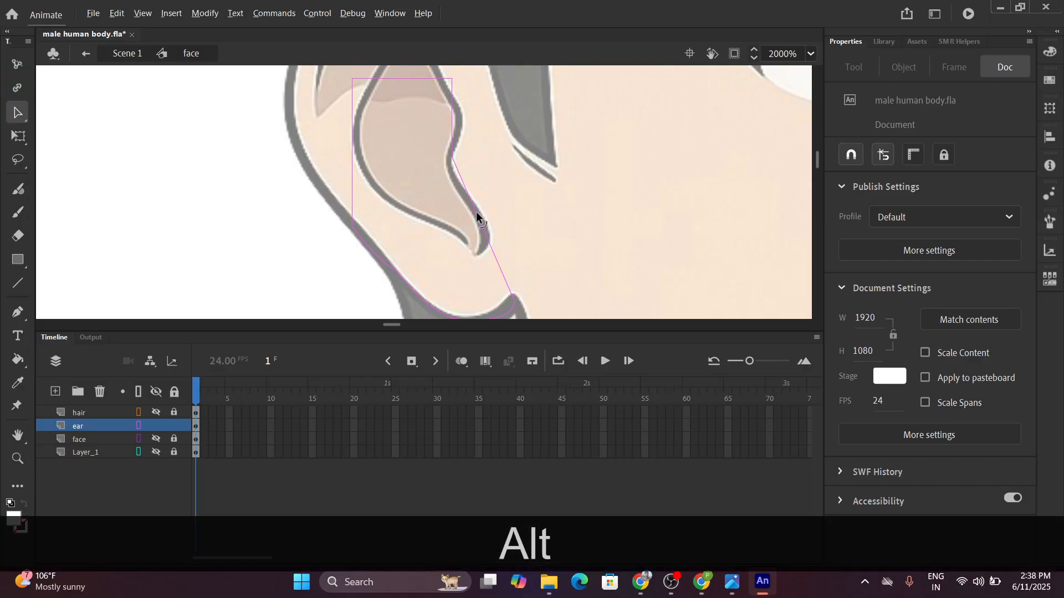
{"action": "left_click_drag", "start_coordinate": [476, 211], "coordinate": [556, 163]}
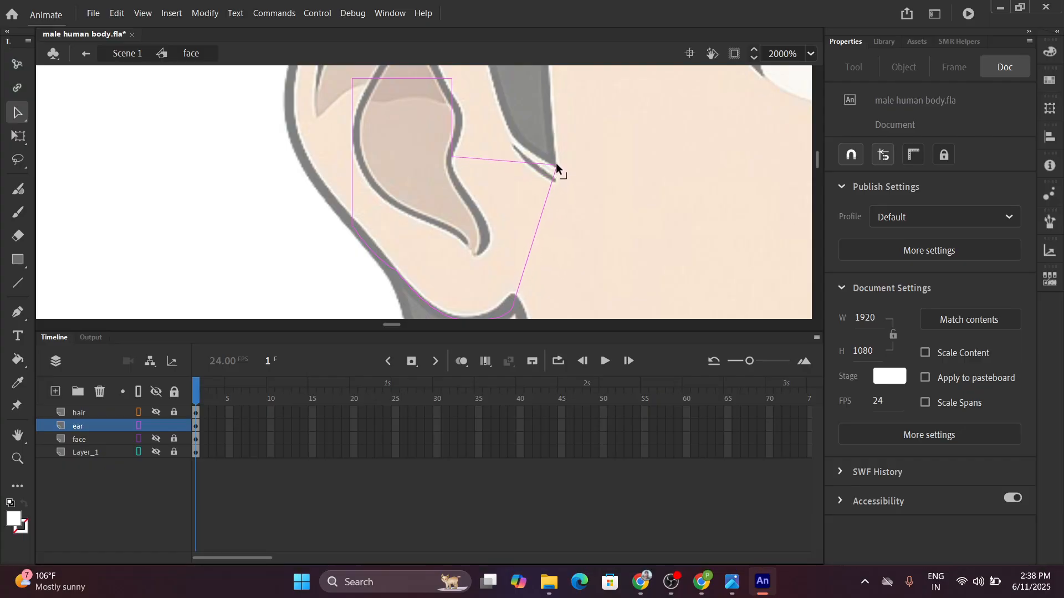
Pull a new corner up onto the sideburn's rear edge, fit the segment down to its tip and undo the last adjustment.
{"action": "scroll", "coordinate": [551, 166], "scroll_direction": "down", "scroll_amount": 3}
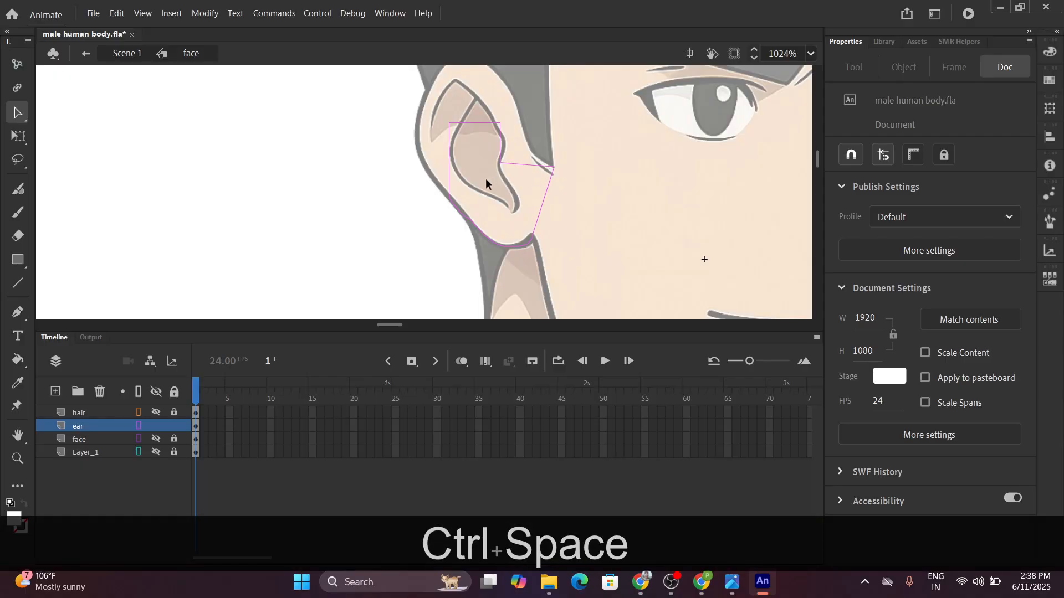
{"action": "left_click_drag", "start_coordinate": [486, 178], "coordinate": [495, 233]}
{"action": "scroll", "coordinate": [517, 224], "scroll_direction": "up", "scroll_amount": 3}
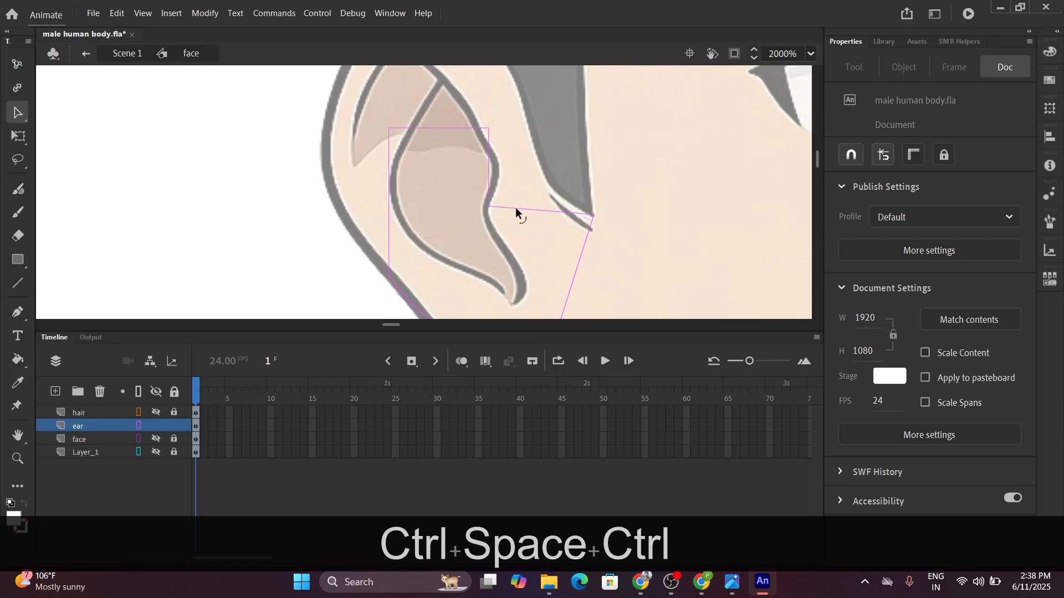
{"action": "left_click_drag", "start_coordinate": [517, 209], "coordinate": [535, 144]}
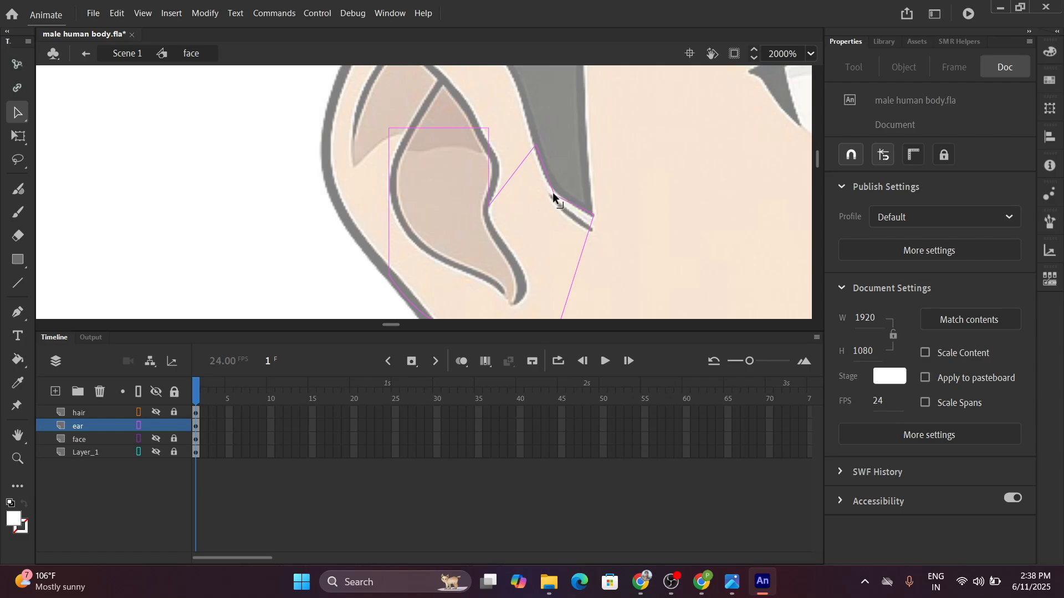
{"action": "key", "text": "ctrl+x"}
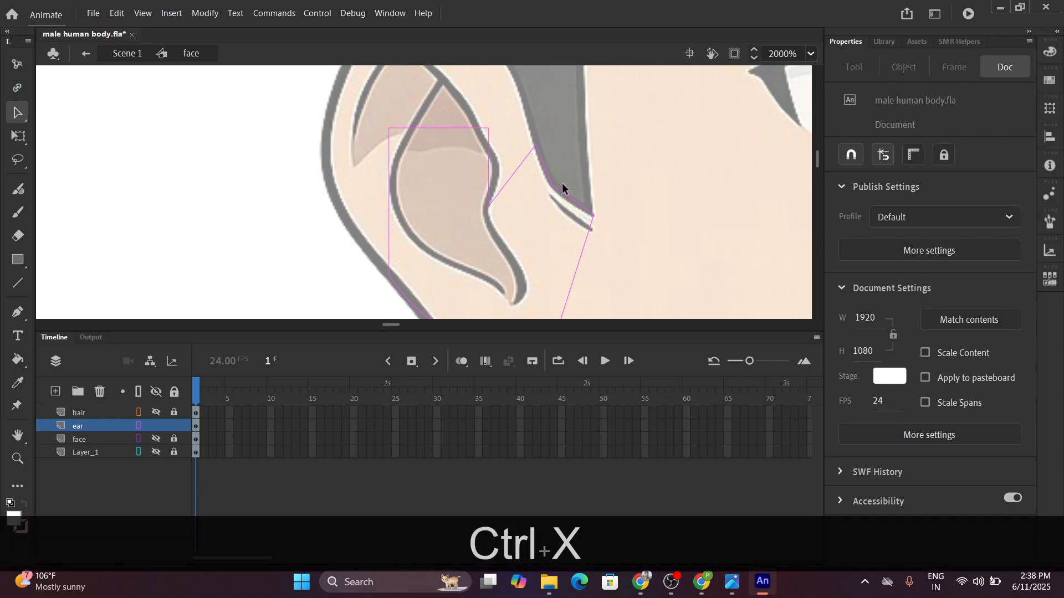
{"action": "key", "text": "ctrl+z"}
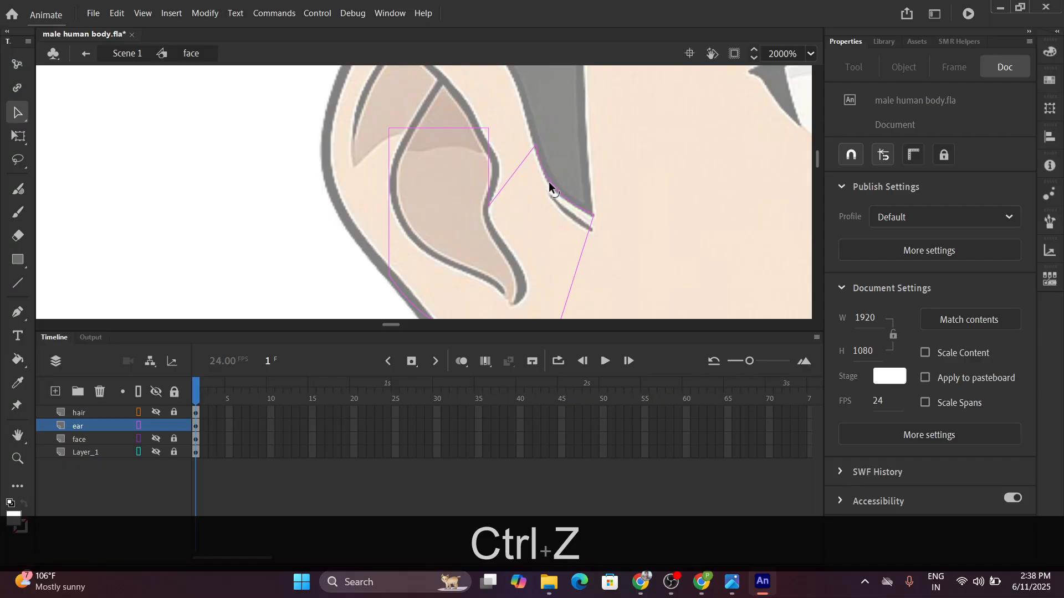
Reshape the ear outline's front edge to follow the reference ear from its upper curve to the sideburn tip.
{"action": "left_click_drag", "start_coordinate": [504, 214], "coordinate": [531, 307]}
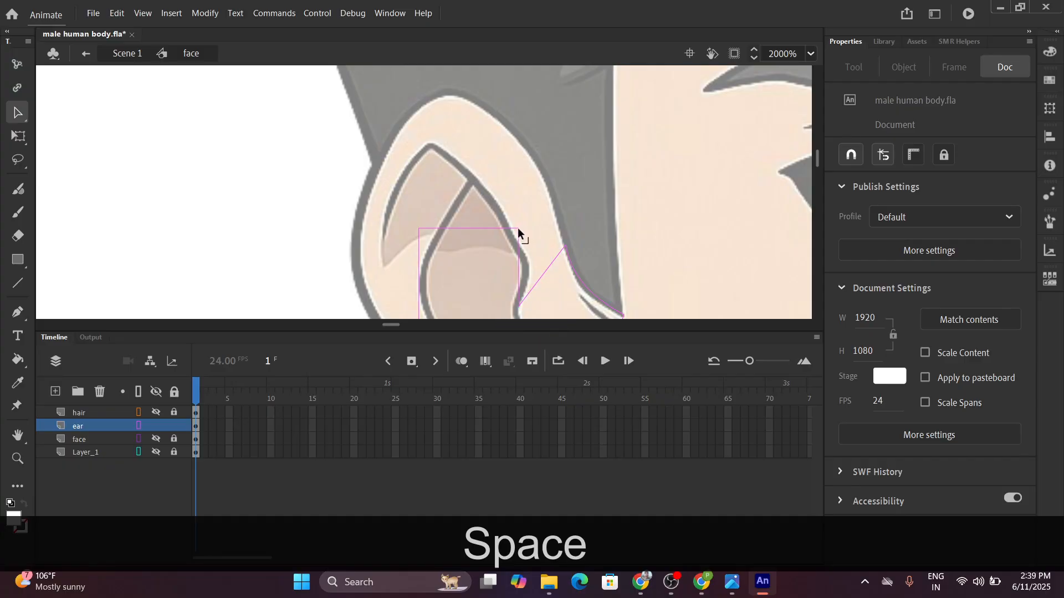
{"action": "left_click_drag", "start_coordinate": [517, 228], "coordinate": [487, 110]}
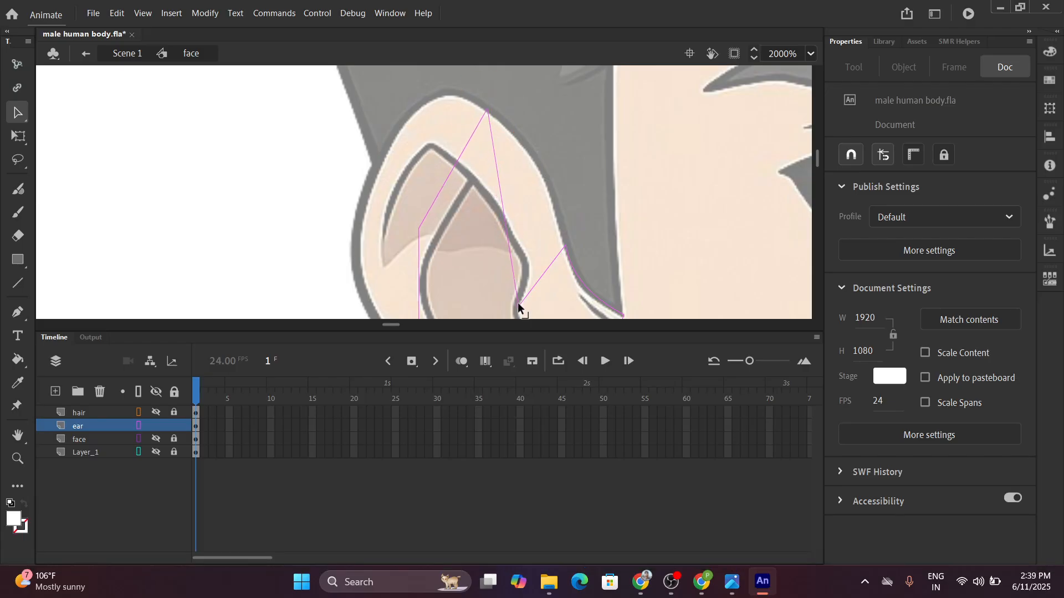
{"action": "mouse_move", "coordinate": [518, 303]}
{"action": "left_mouse_down"}
{"action": "mouse_move", "coordinate": [510, 209]}
{"action": "mouse_move", "coordinate": [533, 153]}
{"action": "left_mouse_up"}
{"action": "left_click", "coordinate": [560, 211]}
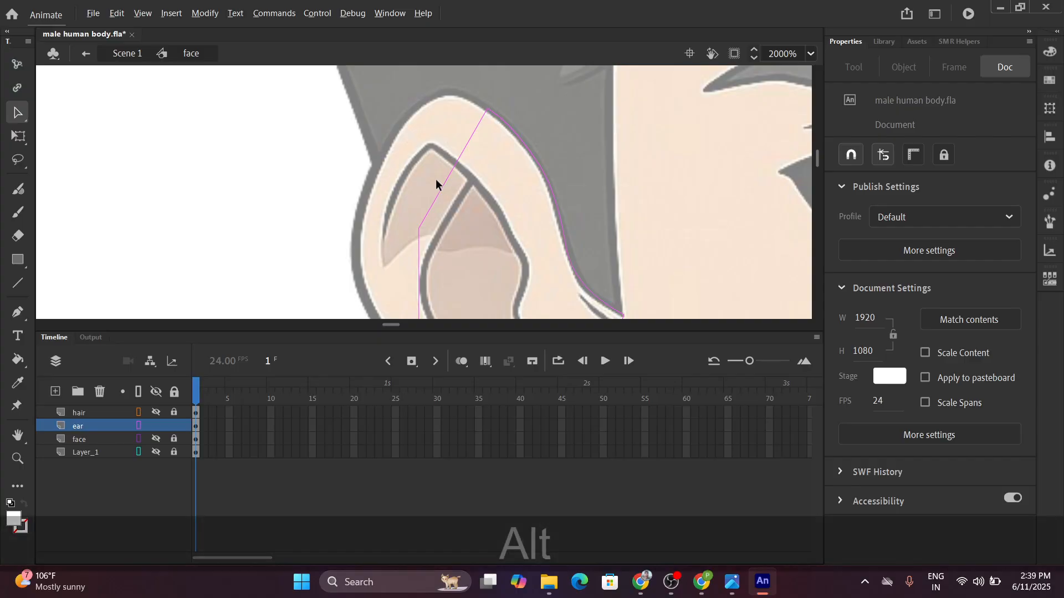
Add a corner point at the ear's upper back and curve the outline's top edge along the reference.
{"action": "left_click_drag", "start_coordinate": [442, 182], "coordinate": [408, 111]}
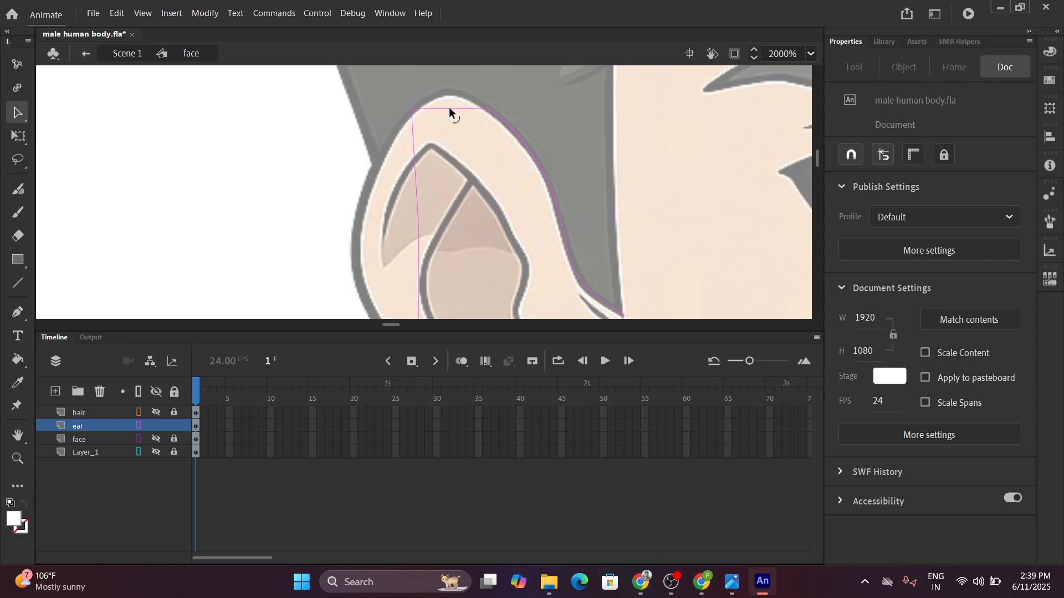
{"action": "key", "text": "space"}
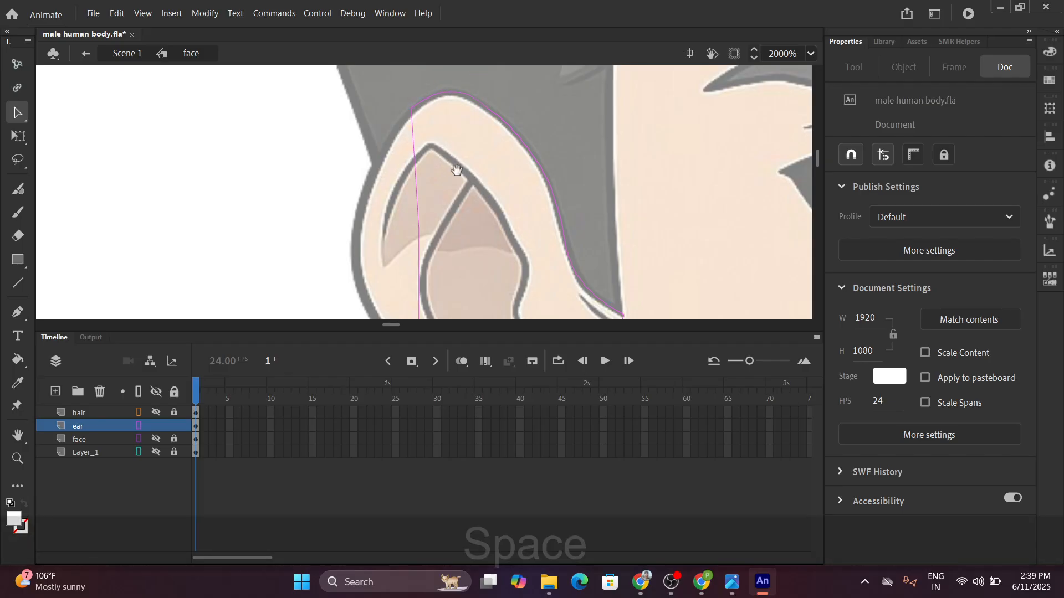
{"action": "left_click_drag", "start_coordinate": [451, 101], "coordinate": [585, 100]}
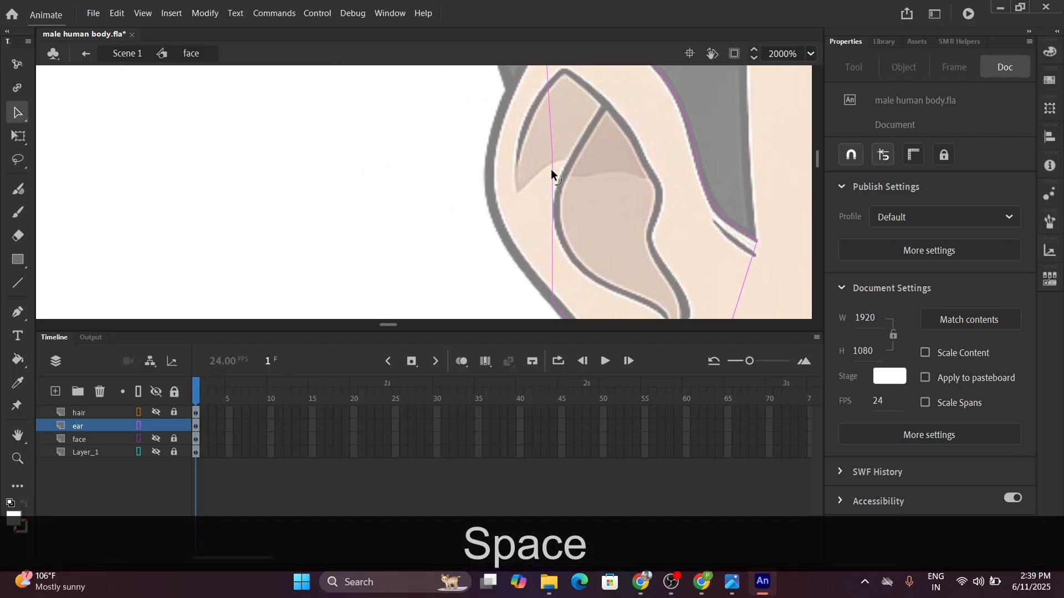
Add a corner point on the ear outline's back edge and bend the segments onto the reference rim.
{"action": "key", "text": "alt"}
{"action": "mouse_move", "coordinate": [551, 168]}
{"action": "left_mouse_down"}
{"action": "mouse_move", "coordinate": [487, 178]}
{"action": "mouse_move", "coordinate": [494, 217]}
{"action": "left_mouse_up"}
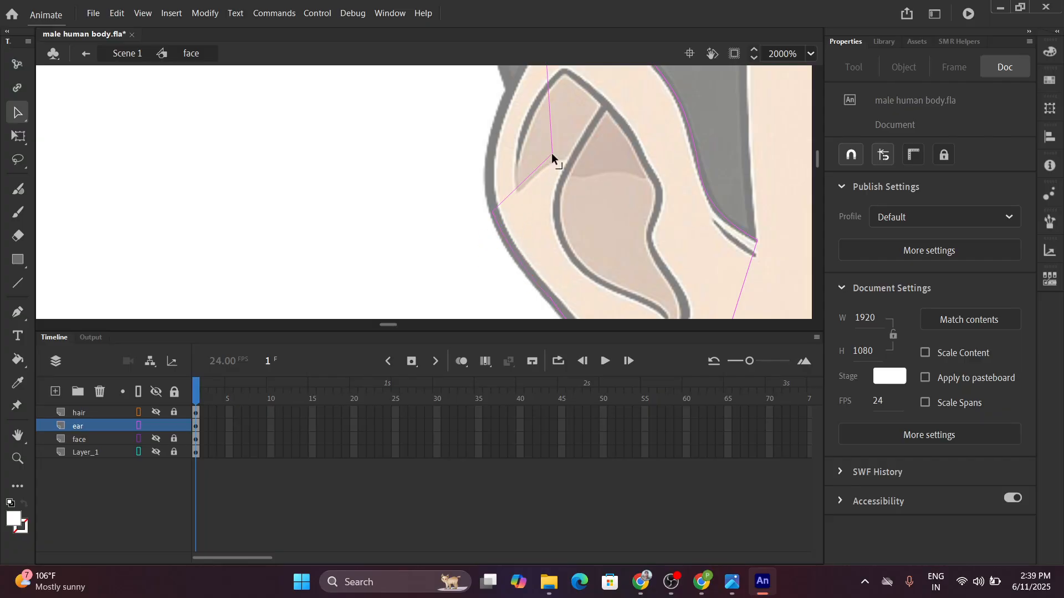
{"action": "left_click_drag", "start_coordinate": [551, 153], "coordinate": [500, 125]}
{"action": "key", "text": "space"}
{"action": "left_click_drag", "start_coordinate": [470, 145], "coordinate": [463, 252]}
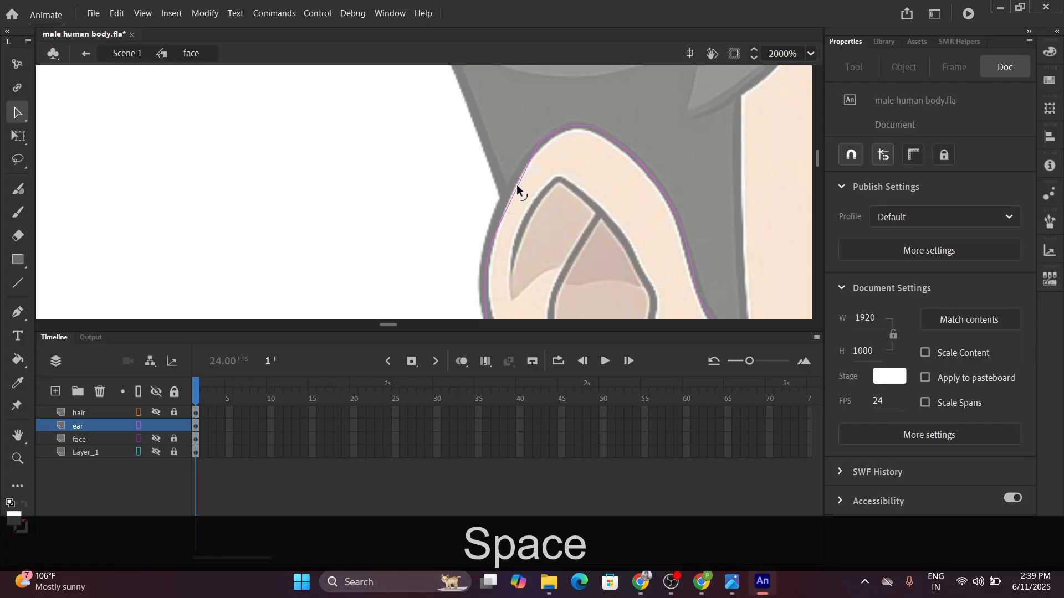
{"action": "scroll", "coordinate": [511, 180], "scroll_direction": "down", "scroll_amount": 4}
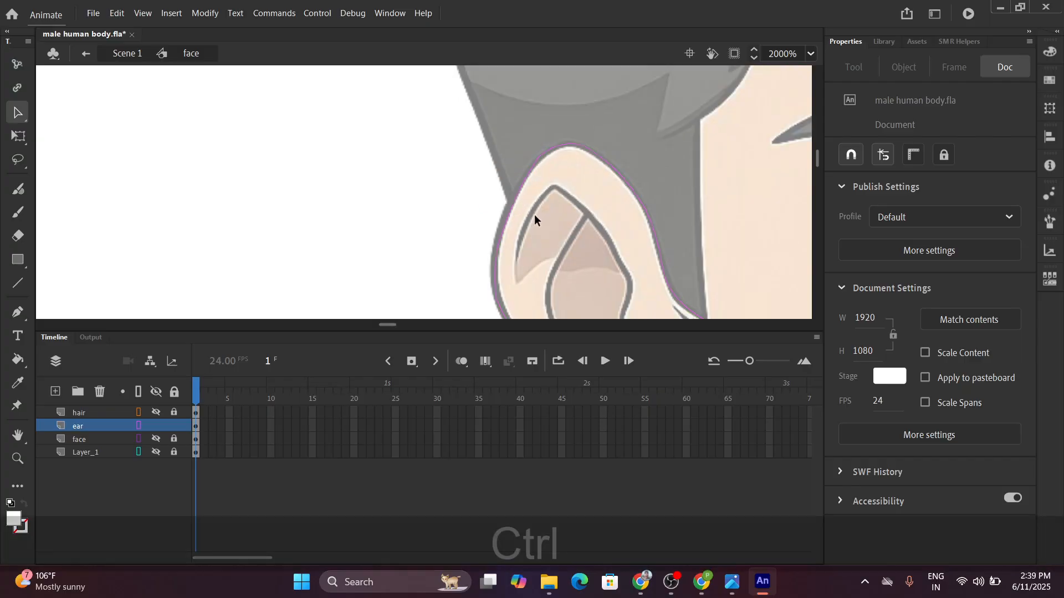
{"action": "key", "text": "ctrl"}
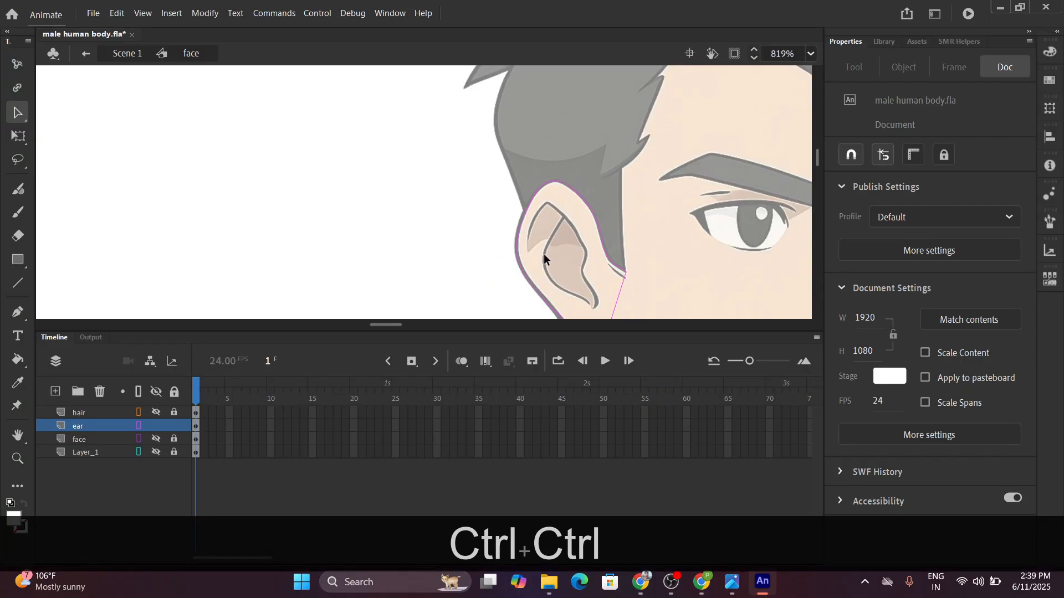
{"action": "scroll", "coordinate": [544, 258], "scroll_direction": "up", "scroll_amount": 4}
Bend the outline's front edge between the sideburn tip and the earlobe, fitting its lower end to the reference.
{"action": "key", "text": "space"}
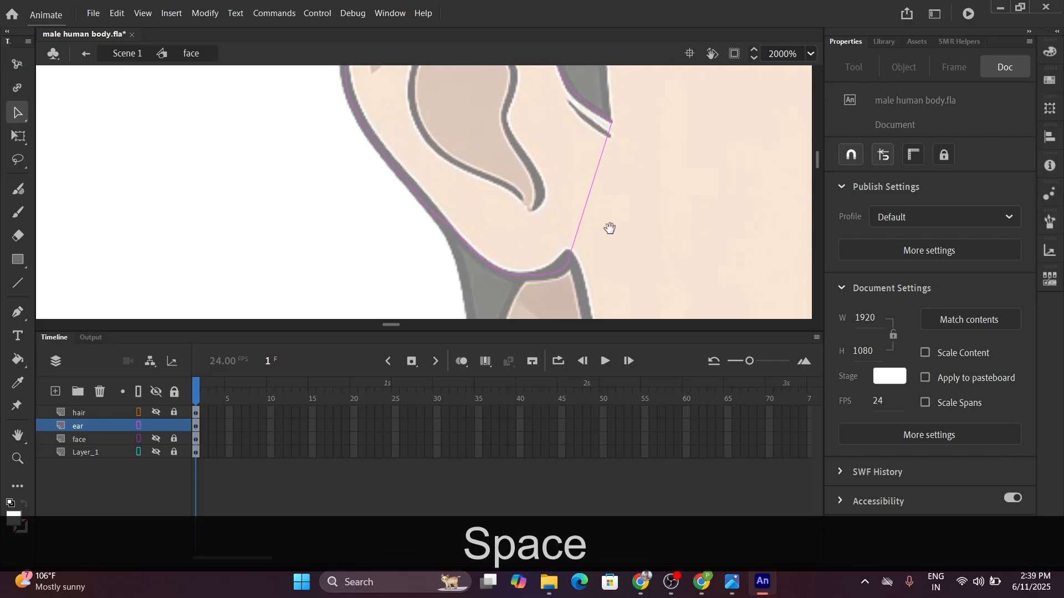
{"action": "left_click_drag", "start_coordinate": [585, 204], "coordinate": [587, 202]}
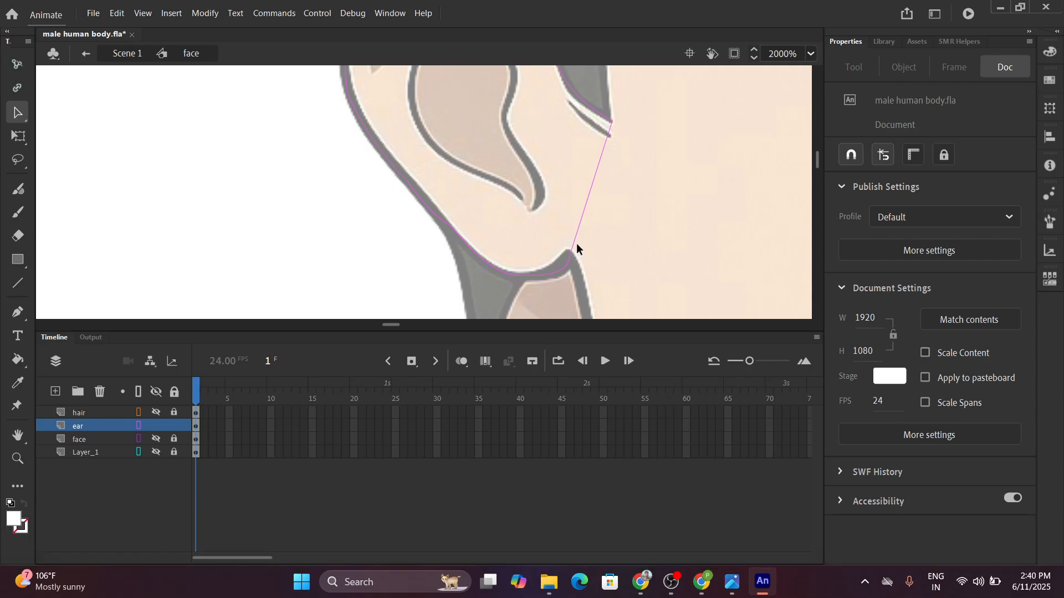
{"action": "left_click_drag", "start_coordinate": [576, 248], "coordinate": [577, 255]}
Draw connected Line tool segments along the inner ear fold, from its lower tip over the peak and down the back.
{"action": "key", "text": "space"}
{"action": "left_click_drag", "start_coordinate": [537, 221], "coordinate": [576, 324]}
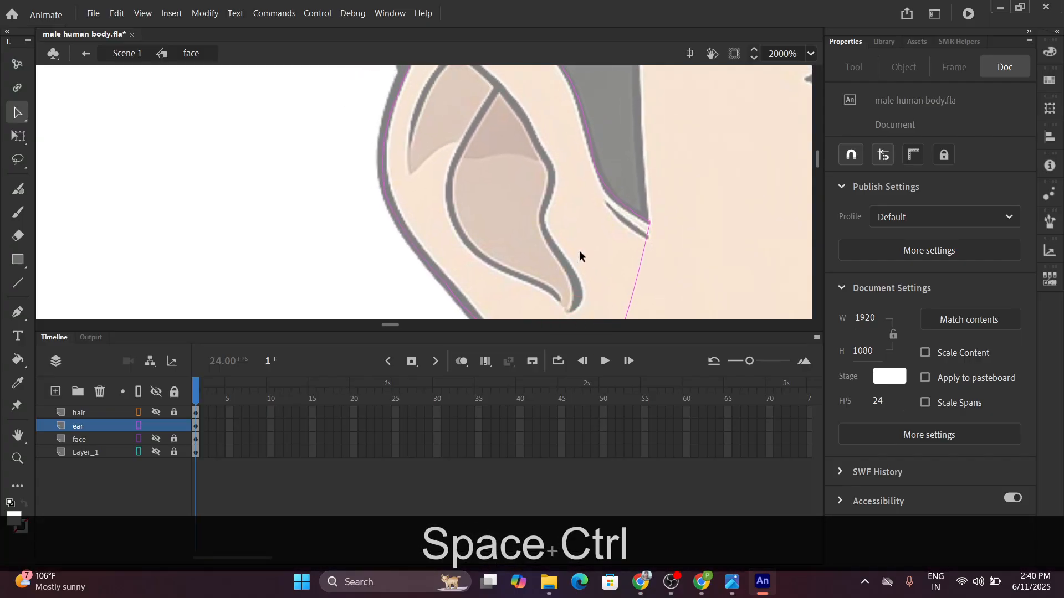
{"action": "scroll", "coordinate": [579, 251], "scroll_direction": "down", "scroll_amount": 1}
{"action": "scroll", "coordinate": [582, 247], "scroll_direction": "up", "scroll_amount": 2}
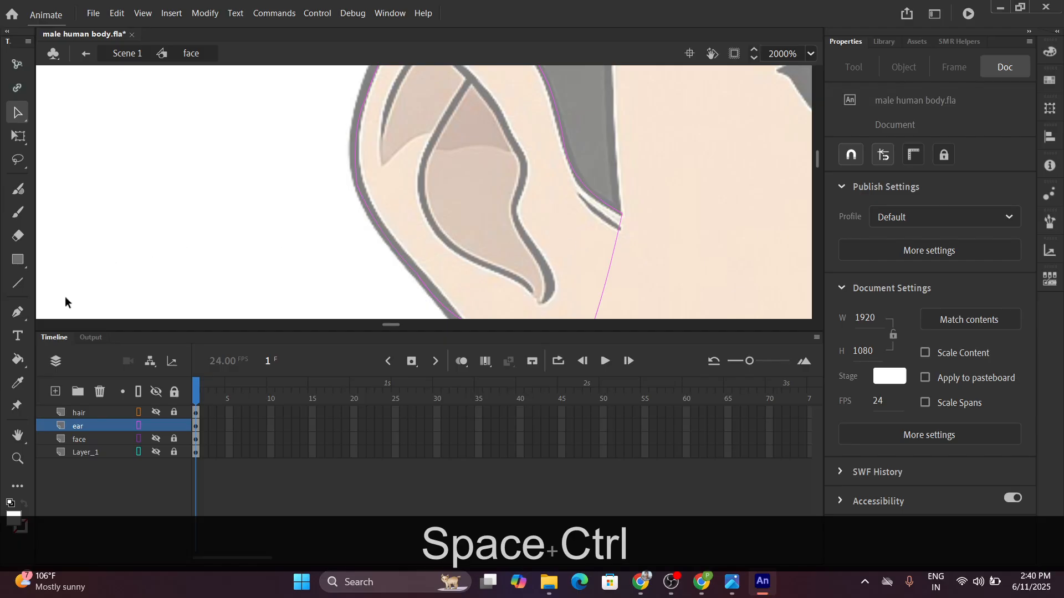
{"action": "left_click", "coordinate": [17, 284]}
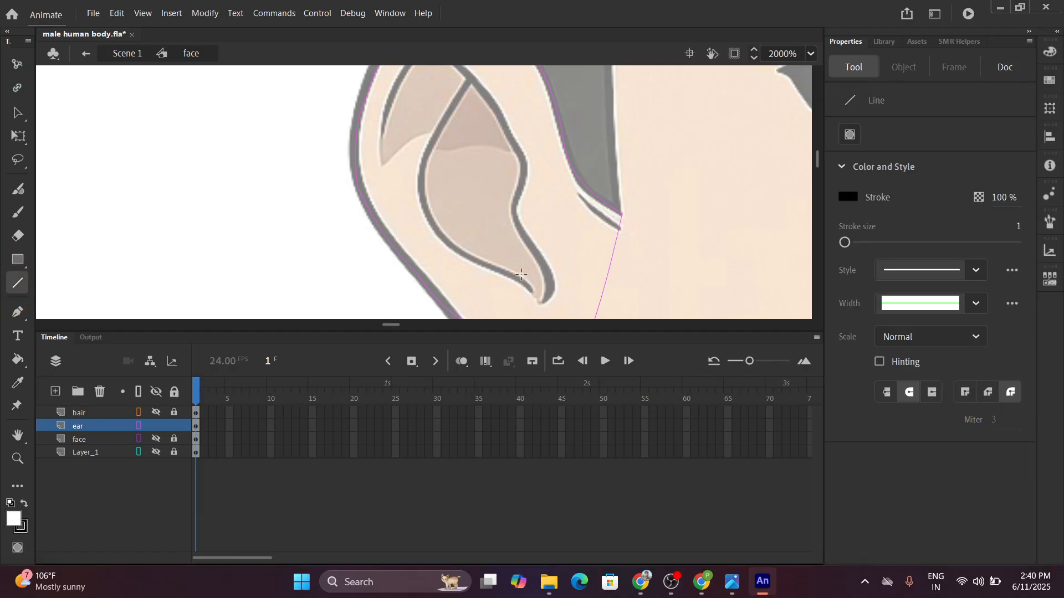
{"action": "key", "text": "space"}
{"action": "left_click_drag", "start_coordinate": [459, 230], "coordinate": [459, 210]}
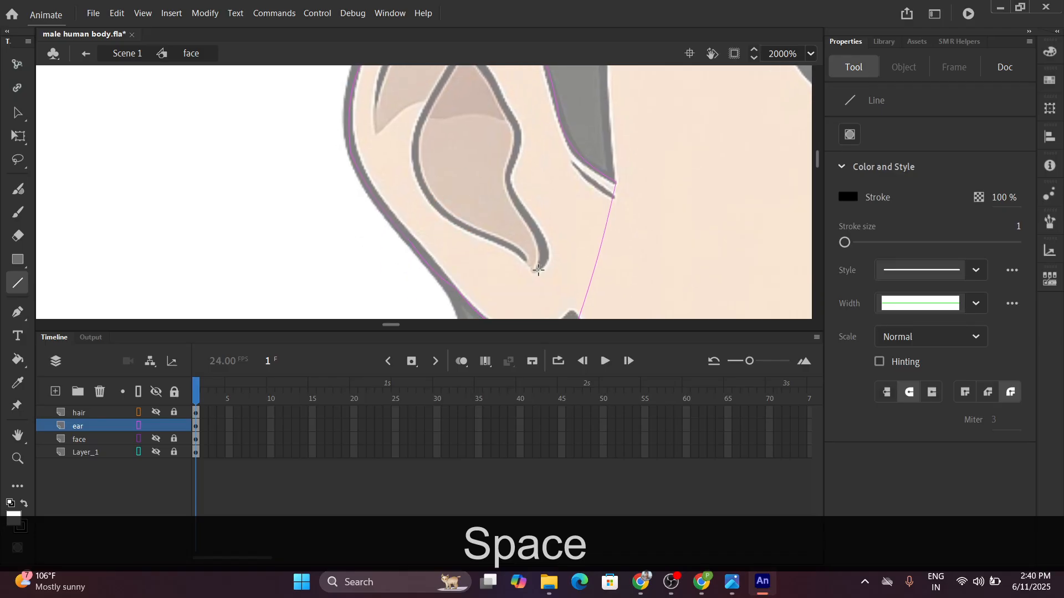
{"action": "mouse_move", "coordinate": [538, 270]}
{"action": "left_mouse_down"}
{"action": "mouse_move", "coordinate": [506, 185]}
{"action": "mouse_move", "coordinate": [465, 223]}
{"action": "left_mouse_up"}
{"action": "key", "text": "space"}
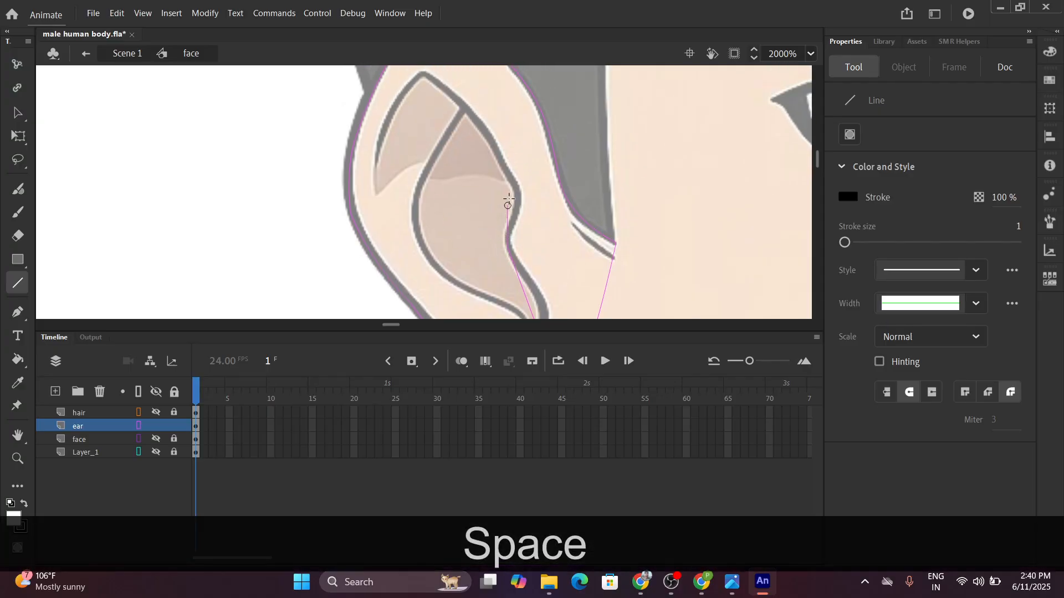
{"action": "left_click", "coordinate": [513, 190]}
{"action": "left_click_drag", "start_coordinate": [460, 158], "coordinate": [470, 199]}
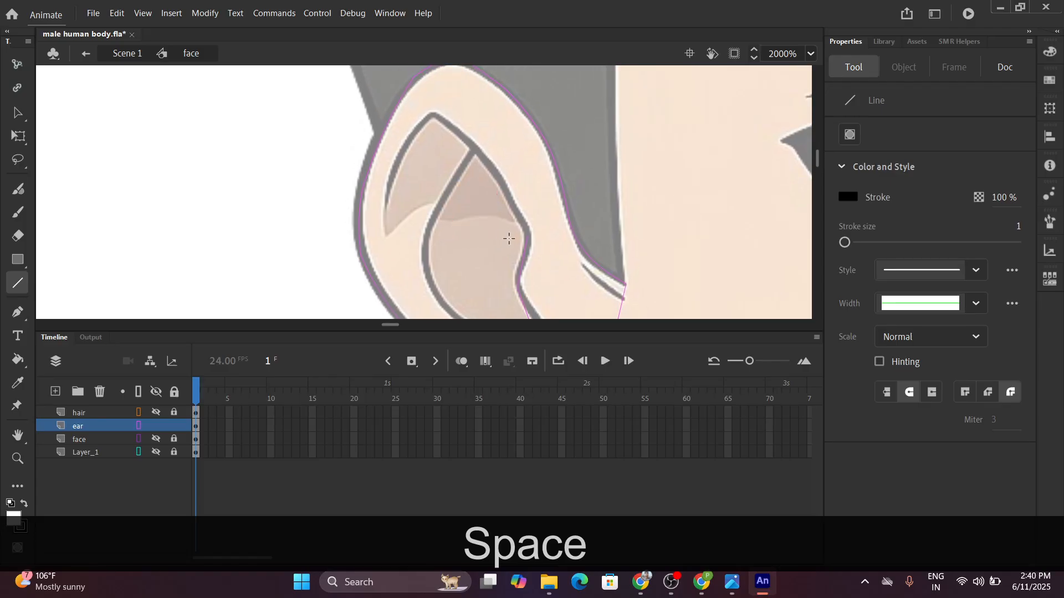
{"action": "mouse_move", "coordinate": [490, 160]}
{"action": "left_mouse_down"}
{"action": "mouse_move", "coordinate": [434, 114]}
{"action": "mouse_move", "coordinate": [416, 124]}
{"action": "mouse_move", "coordinate": [386, 205]}
{"action": "left_mouse_up"}
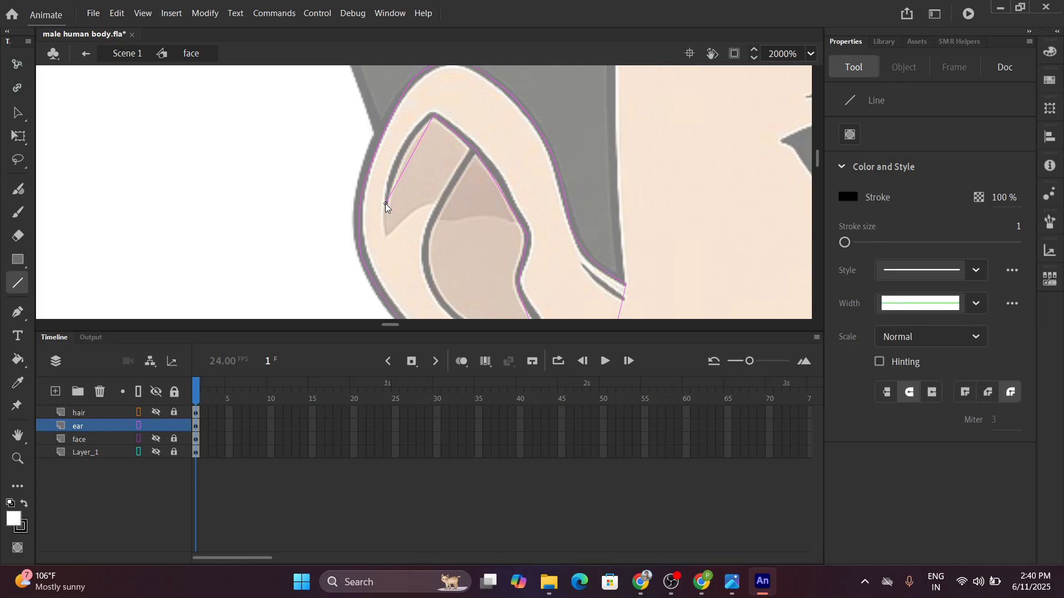
Bend the inner ear fold segments so they follow the curved fold in the reference.
{"action": "key", "text": "ctrl"}
{"action": "key", "text": "ctrl"}
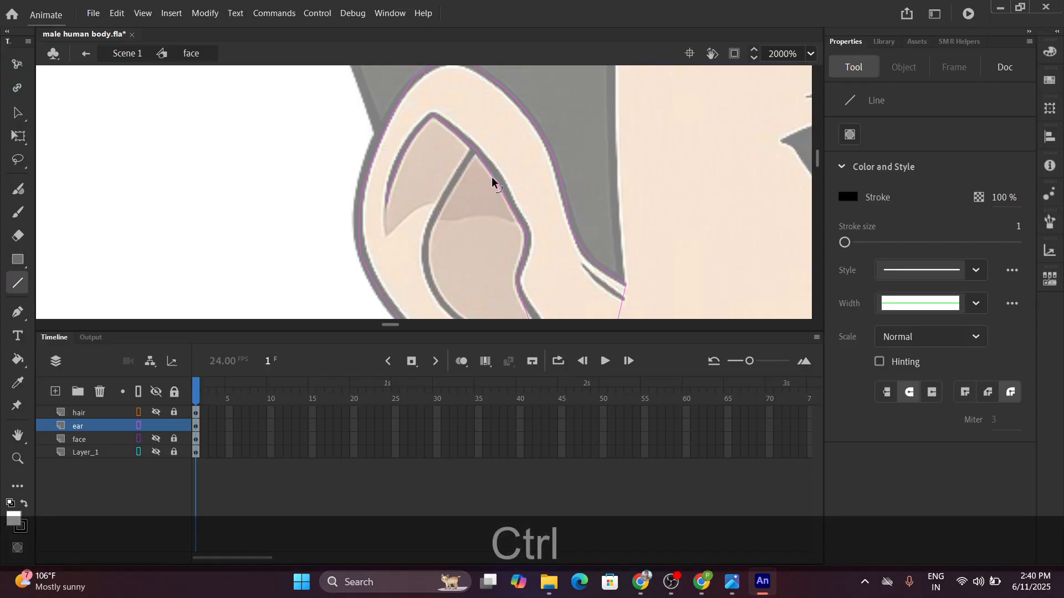
{"action": "left_click", "coordinate": [497, 177], "text": "ctrl"}
{"action": "key", "text": "space"}
{"action": "left_click_drag", "start_coordinate": [471, 228], "coordinate": [461, 145]}
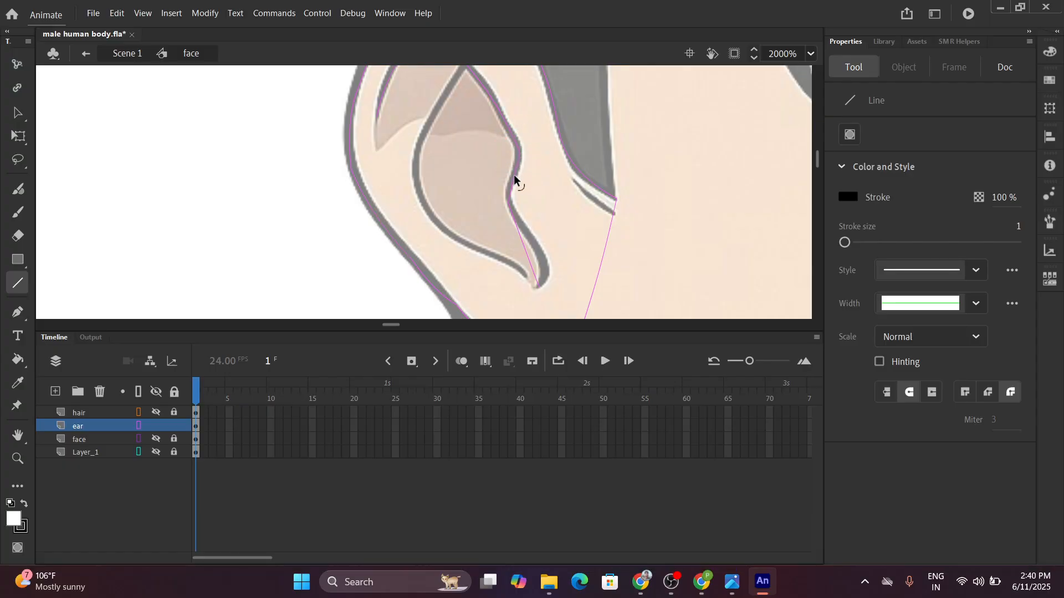
{"action": "left_click", "coordinate": [514, 175], "text": "ctrl"}
{"action": "left_click", "coordinate": [511, 173], "text": "ctrl"}
Trace the inner ear hollow's back edge from the fold to the lower tip, curving the lines onto the reference.
{"action": "key", "text": "space"}
{"action": "left_click_drag", "start_coordinate": [475, 218], "coordinate": [501, 256]}
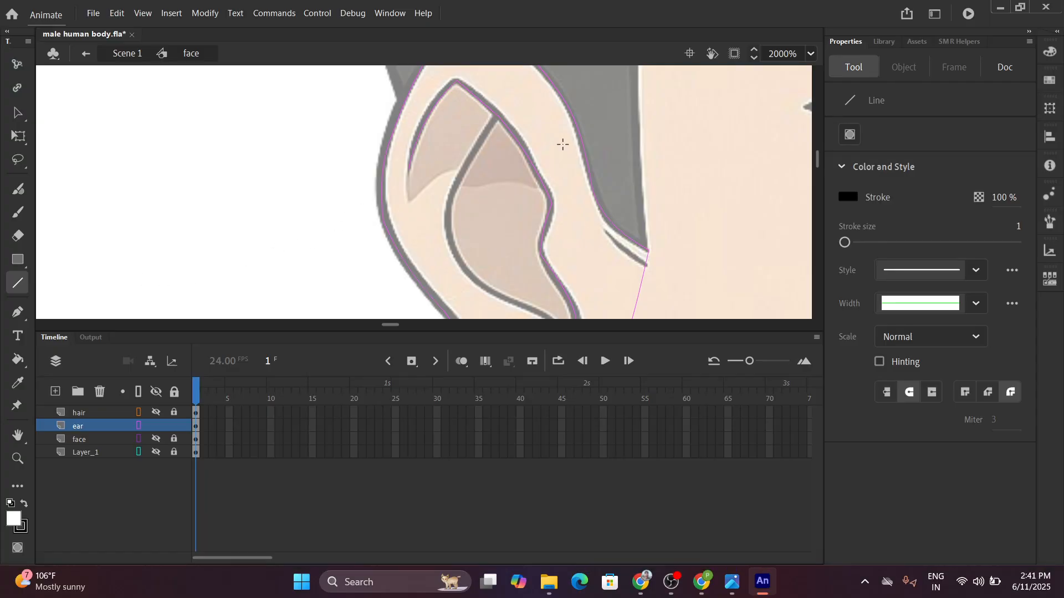
{"action": "mouse_move", "coordinate": [497, 118]}
{"action": "left_mouse_down"}
{"action": "mouse_move", "coordinate": [428, 167]}
{"action": "mouse_move", "coordinate": [447, 233]}
{"action": "left_mouse_up"}
{"action": "mouse_move", "coordinate": [466, 191]}
{"action": "left_mouse_down"}
{"action": "mouse_move", "coordinate": [450, 185]}
{"action": "mouse_move", "coordinate": [431, 143]}
{"action": "mouse_move", "coordinate": [502, 232]}
{"action": "mouse_move", "coordinate": [471, 205]}
{"action": "mouse_move", "coordinate": [457, 217]}
{"action": "mouse_move", "coordinate": [423, 194]}
{"action": "mouse_move", "coordinate": [505, 221]}
{"action": "mouse_move", "coordinate": [473, 199]}
{"action": "left_mouse_up"}
{"action": "key", "text": "space"}
{"action": "key", "text": "space"}
{"action": "key", "text": "ctrl+space"}
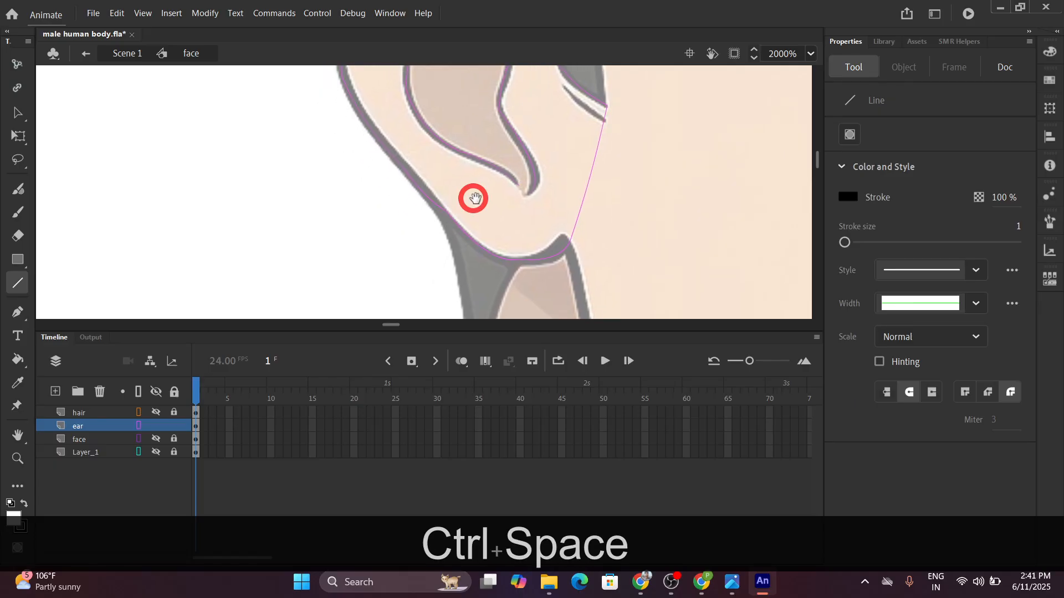
{"action": "left_click_drag", "start_coordinate": [604, 205], "coordinate": [520, 202]}
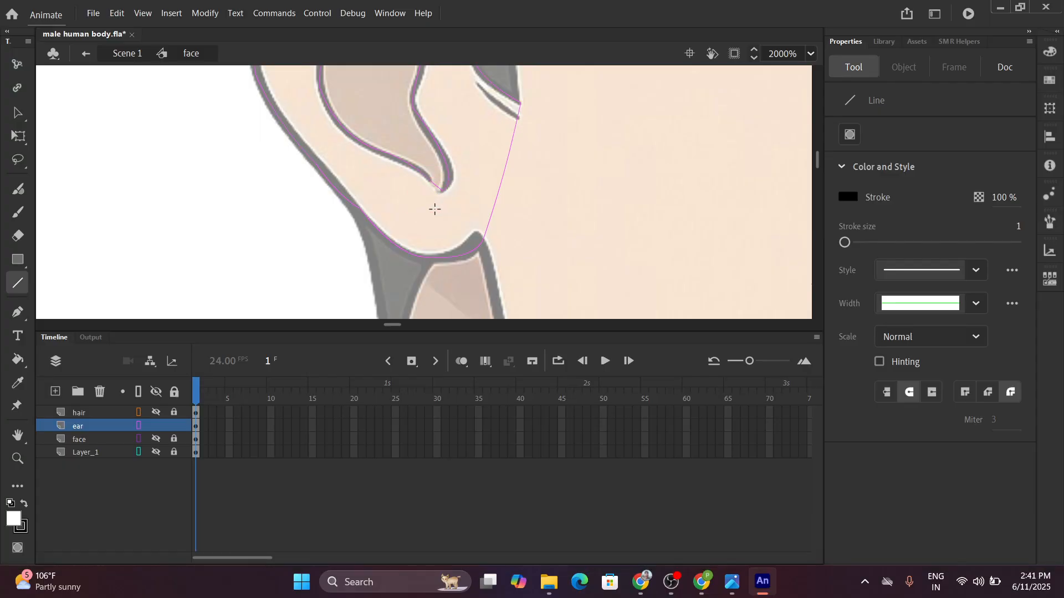
Draw the lower edge of the upper fold's shadow, joining it to the hollow's edge and curving it along the reference.
{"action": "scroll", "coordinate": [435, 201], "scroll_direction": "down", "scroll_amount": 2}
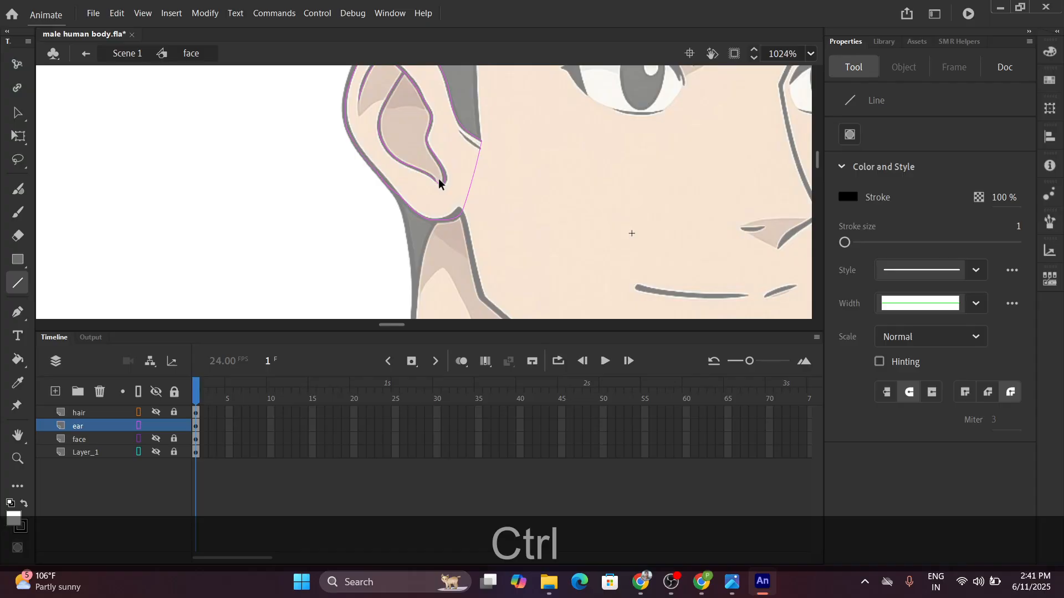
{"action": "left_click_drag", "start_coordinate": [343, 105], "coordinate": [427, 214]}
{"action": "scroll", "coordinate": [446, 224], "scroll_direction": "up", "scroll_amount": 3}
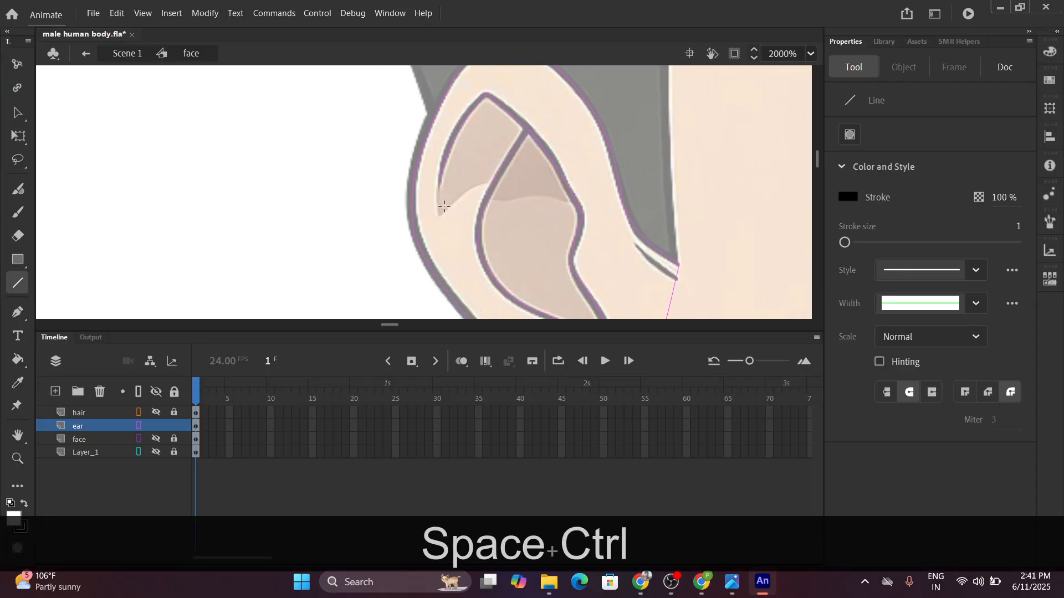
{"action": "mouse_move", "coordinate": [439, 181]}
{"action": "left_mouse_down"}
{"action": "mouse_move", "coordinate": [439, 218]}
{"action": "mouse_move", "coordinate": [488, 183]}
{"action": "left_mouse_up"}
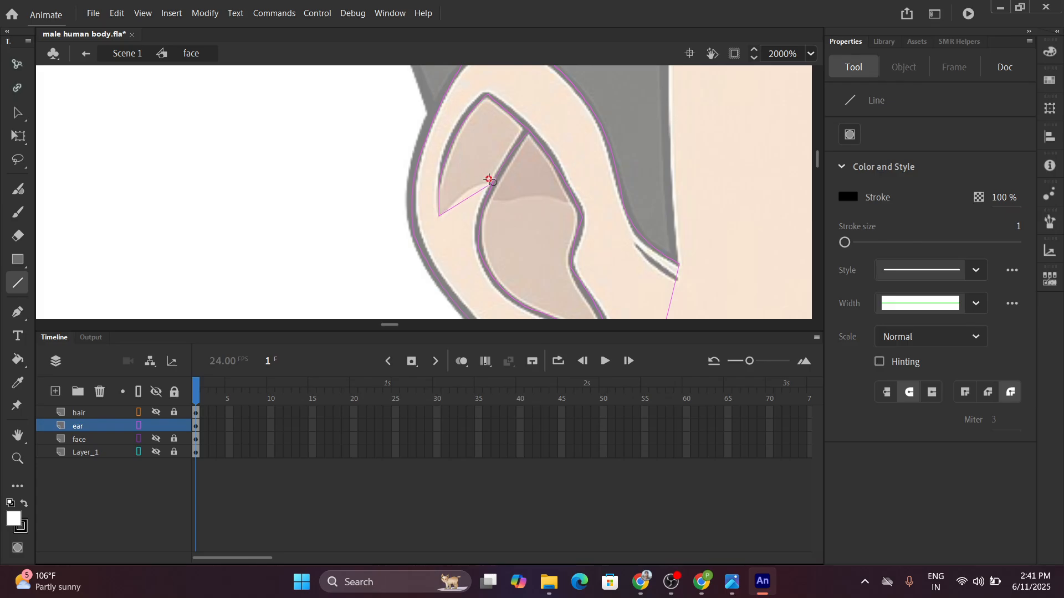
{"action": "key", "text": "ctrl"}
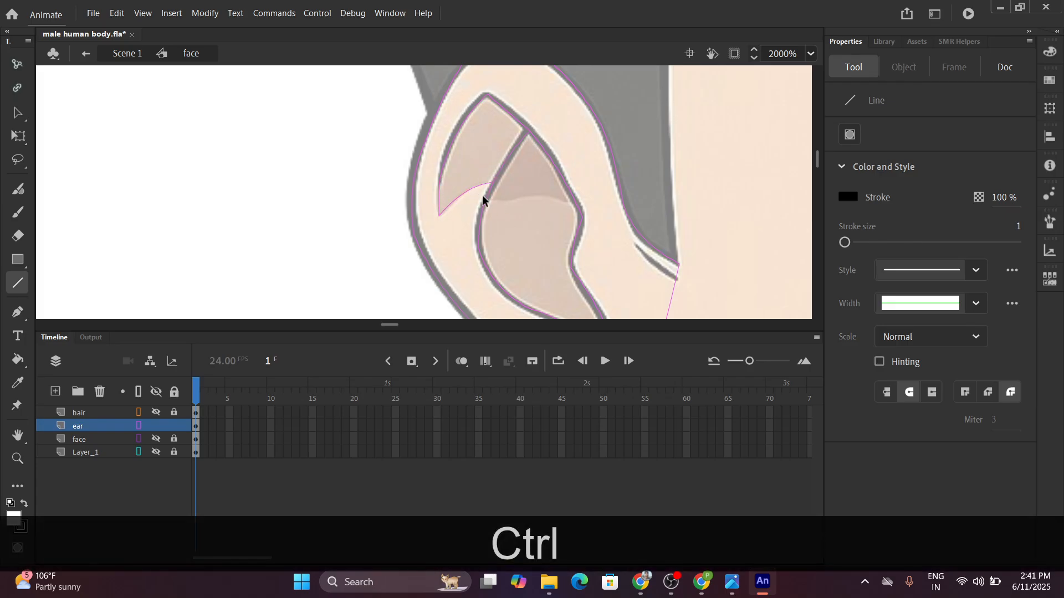
Draw a line across the inner ear hollow along the shadow's lower edge and bend it upward.
{"action": "mouse_move", "coordinate": [491, 198]}
{"action": "left_mouse_down"}
{"action": "mouse_move", "coordinate": [573, 206]}
{"action": "mouse_move", "coordinate": [543, 195]}
{"action": "left_mouse_up"}
{"action": "key", "text": "ctrl"}
{"action": "key", "text": "ctrl"}
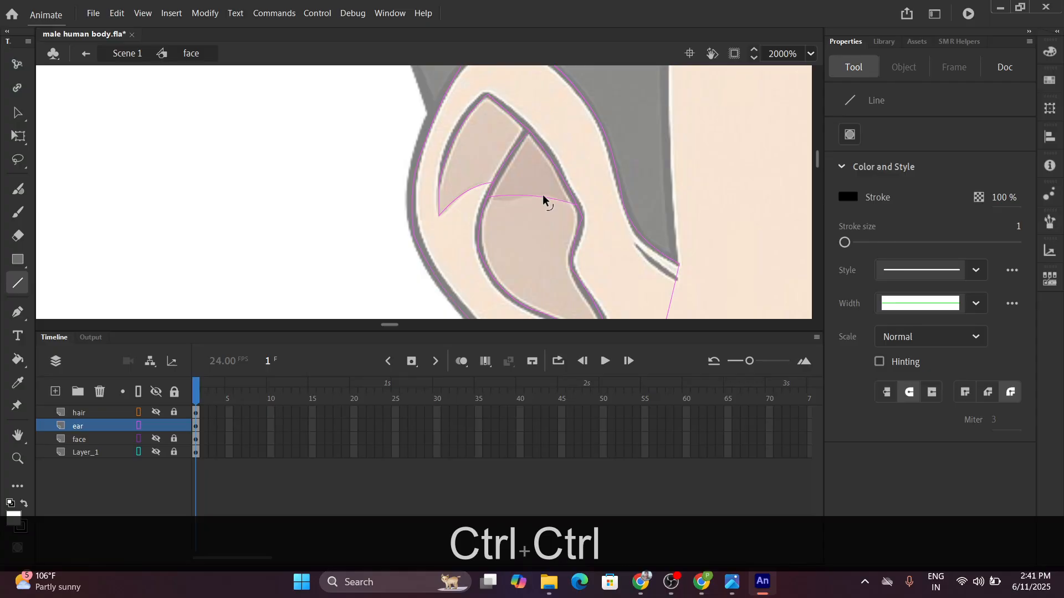
{"action": "left_click", "coordinate": [506, 197]}
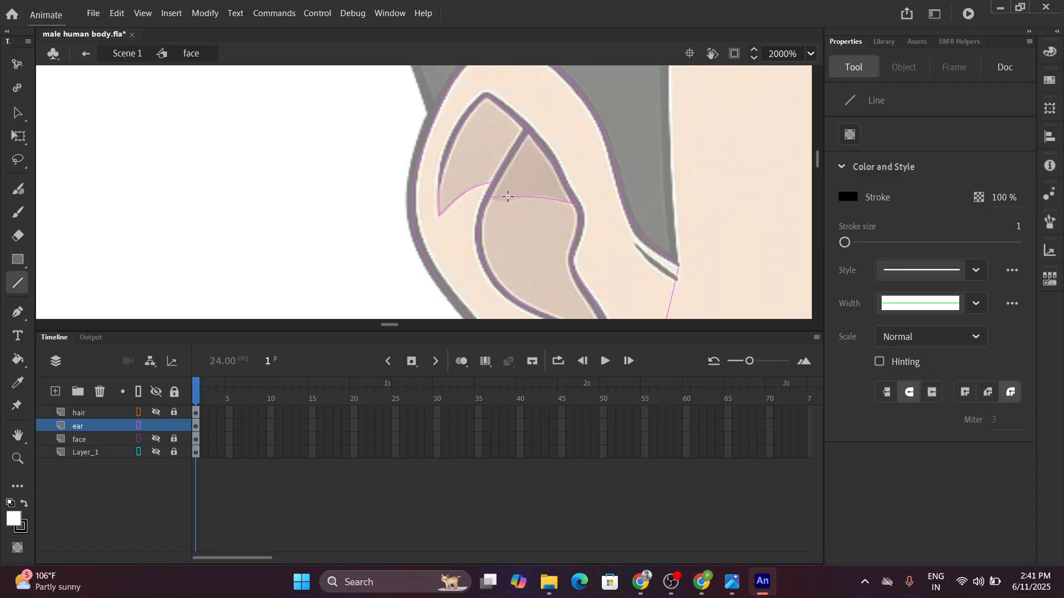
{"action": "key", "text": "alt"}
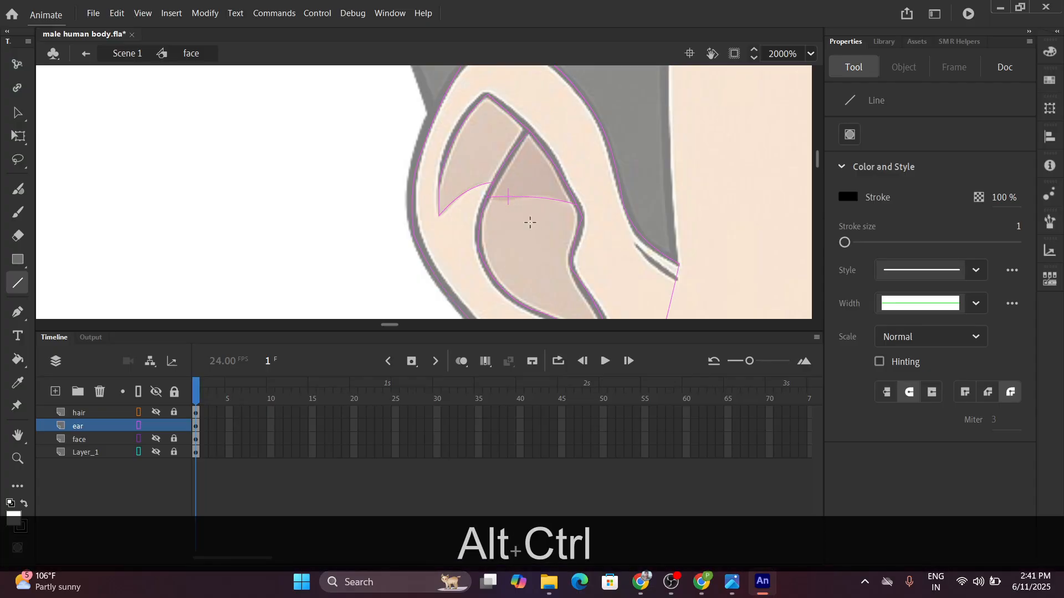
{"action": "key", "text": "ctrl+z"}
{"action": "key", "text": "ctrl"}
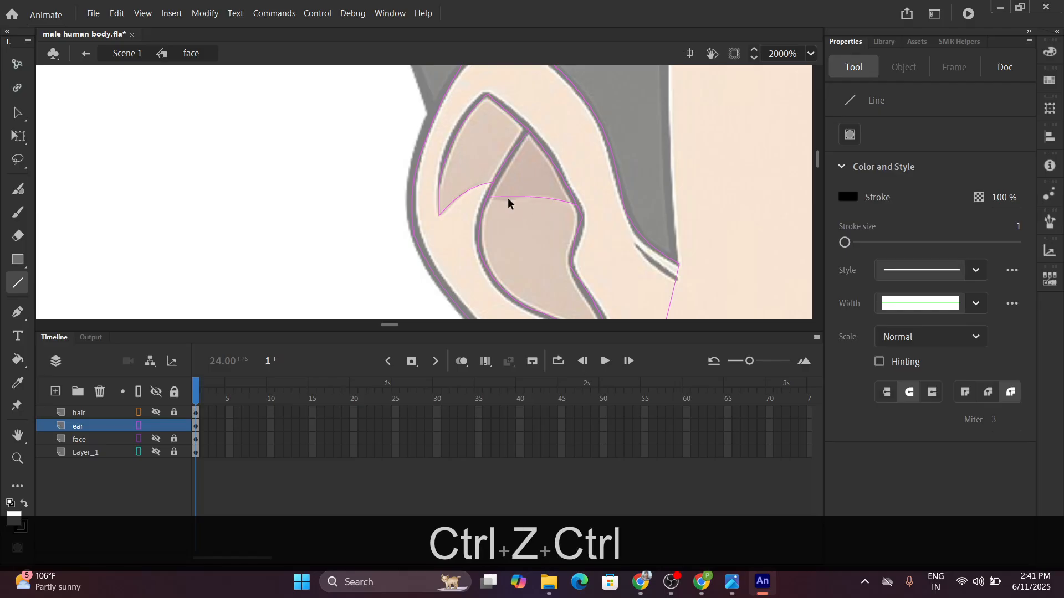
Split the hollow's shadow line near its back end with the Selection tool and bend both parts into the reference's wavy curve.
{"action": "left_click", "coordinate": [17, 112]}
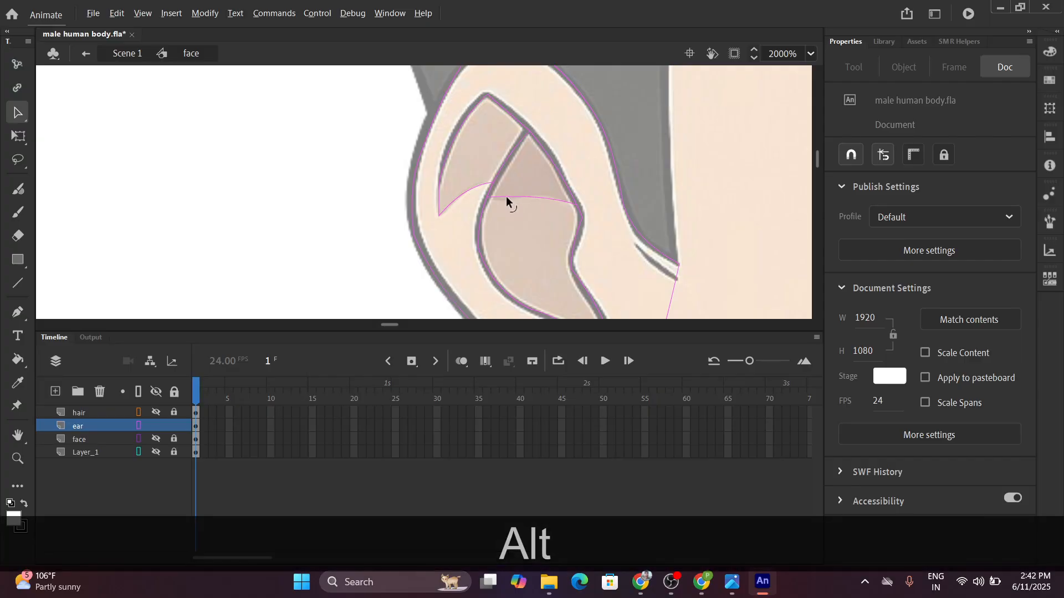
{"action": "left_click_drag", "start_coordinate": [506, 197], "coordinate": [506, 201], "text": "alt"}
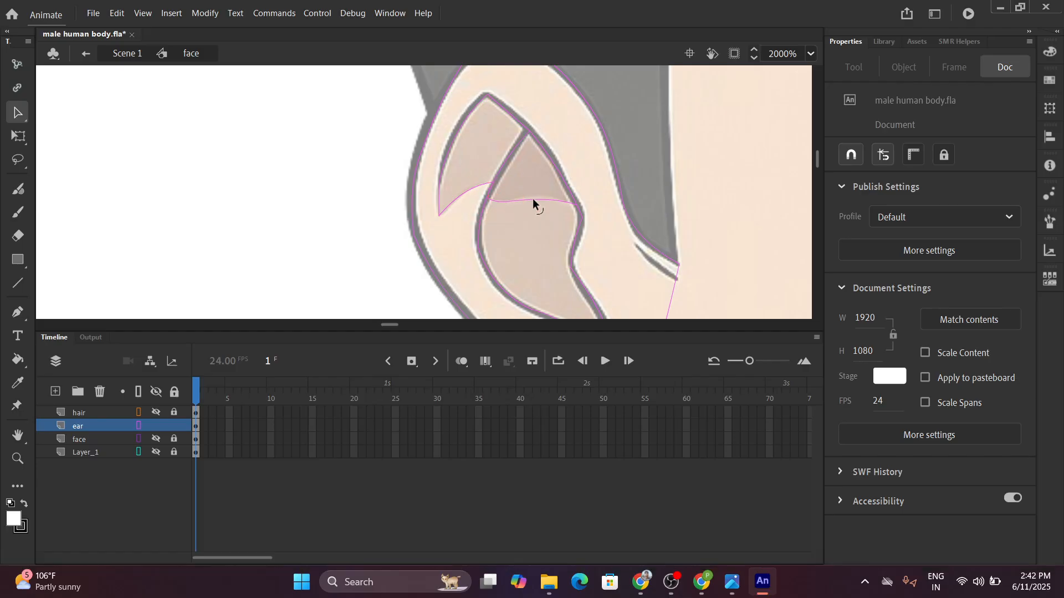
{"action": "left_click_drag", "start_coordinate": [532, 199], "coordinate": [533, 196]}
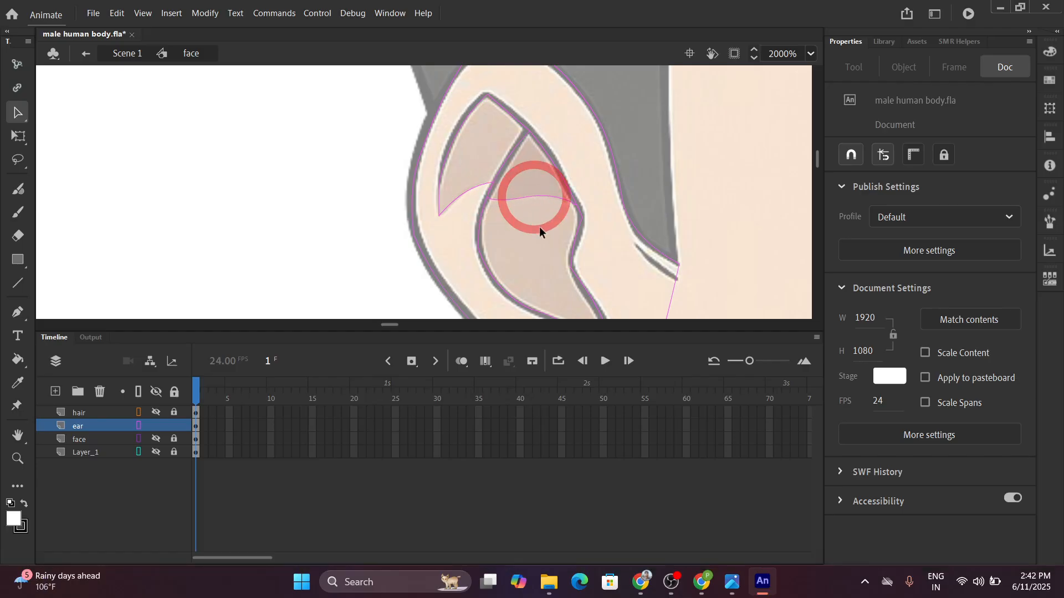
Trace the outline of the eyebrow nearest the ear with connected straight lines on the ear layer.
{"action": "scroll", "coordinate": [543, 244], "scroll_direction": "down", "scroll_amount": 6}
{"action": "left_click_drag", "start_coordinate": [437, 231], "coordinate": [391, 166]}
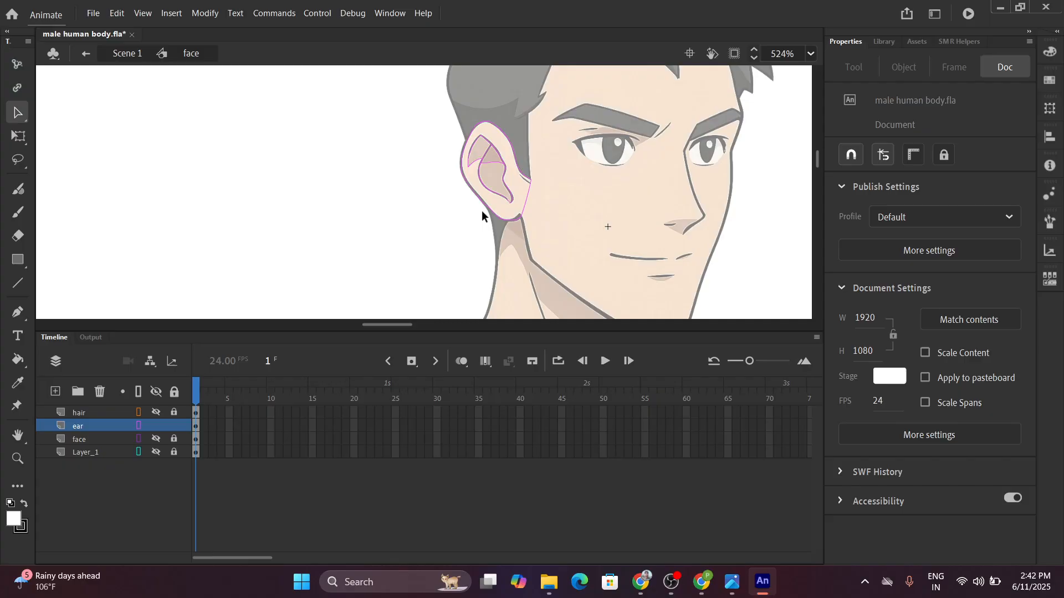
{"action": "scroll", "coordinate": [682, 154], "scroll_direction": "up", "scroll_amount": 3}
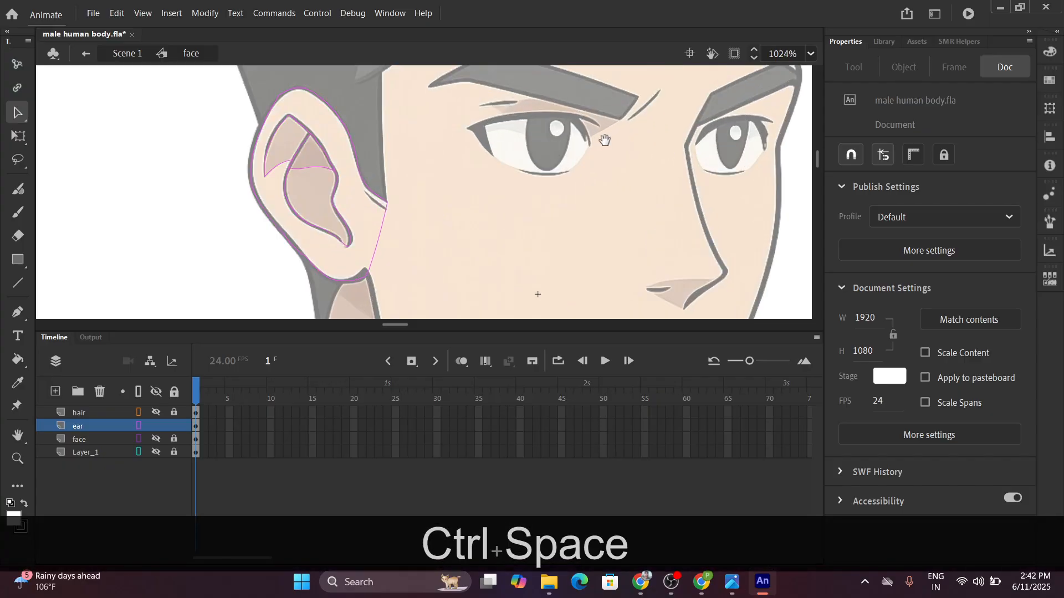
{"action": "left_click_drag", "start_coordinate": [604, 140], "coordinate": [450, 268]}
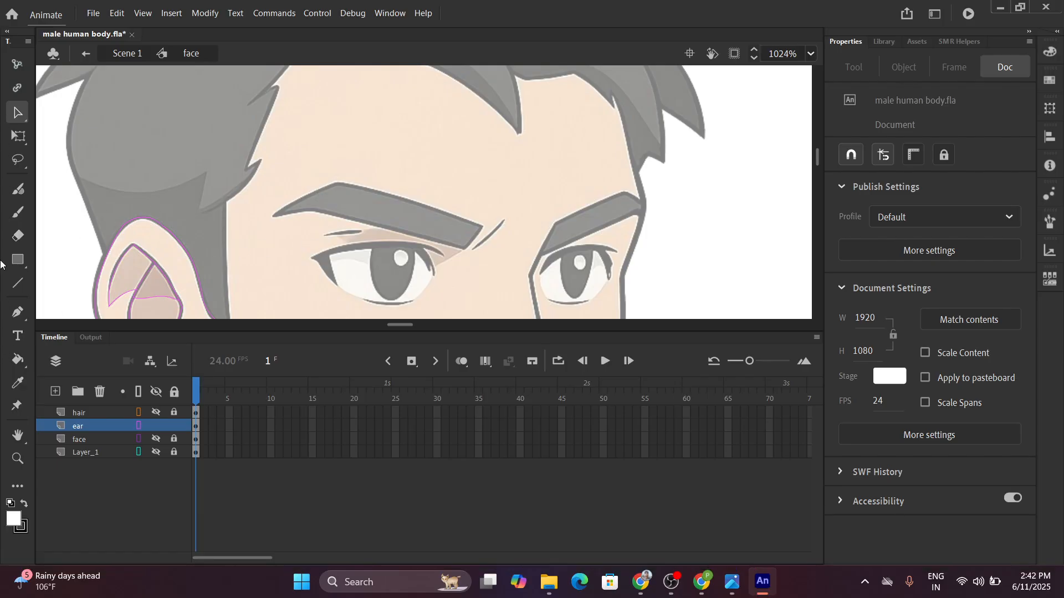
{"action": "left_click", "coordinate": [11, 286]}
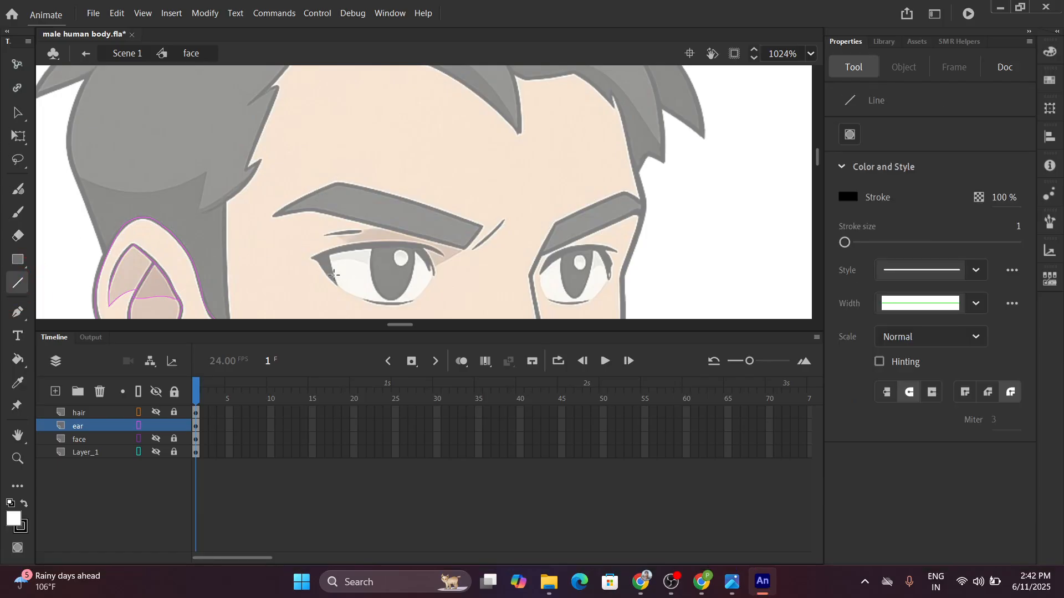
{"action": "mouse_move", "coordinate": [465, 251]}
{"action": "left_mouse_down"}
{"action": "mouse_move", "coordinate": [480, 227]}
{"action": "mouse_move", "coordinate": [339, 184]}
{"action": "mouse_move", "coordinate": [272, 215]}
{"action": "mouse_move", "coordinate": [312, 215]}
{"action": "left_mouse_up"}
{"action": "scroll", "coordinate": [307, 214], "scroll_direction": "up", "scroll_amount": 2}
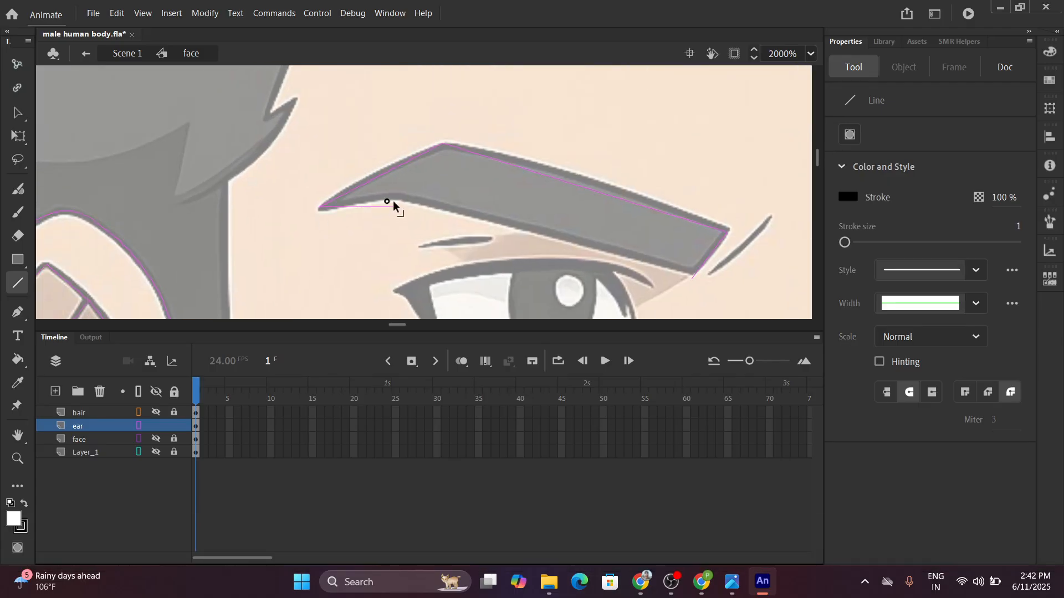
{"action": "mouse_move", "coordinate": [393, 197]}
{"action": "left_mouse_down"}
{"action": "mouse_move", "coordinate": [643, 254]}
{"action": "mouse_move", "coordinate": [692, 278]}
{"action": "left_mouse_up"}
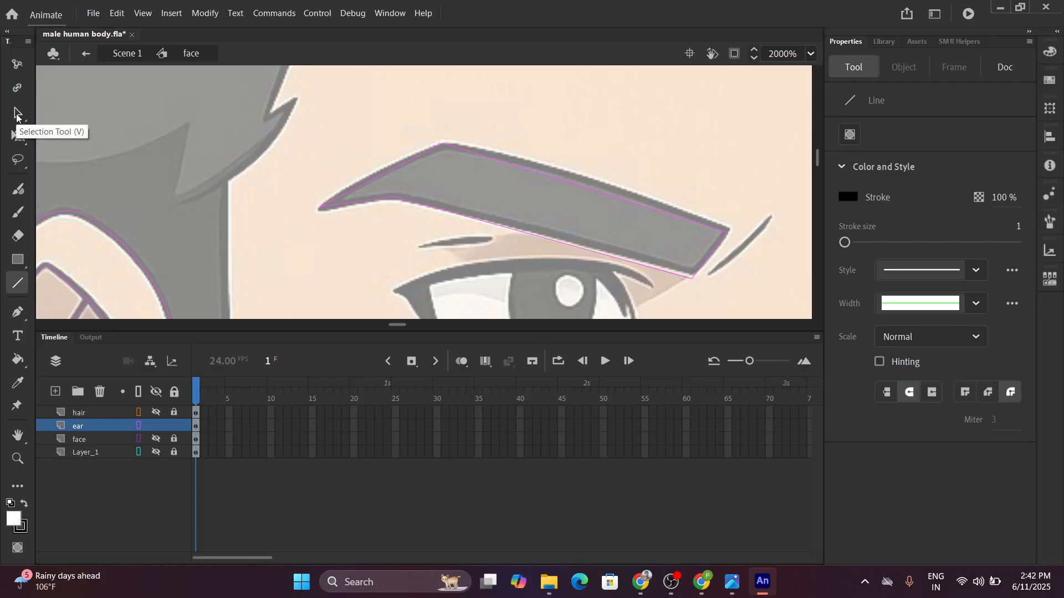
Adjust the traced eyebrow's inner lower corner and bend its long edges to match the reference.
{"action": "left_click", "coordinate": [16, 114]}
{"action": "left_click_drag", "start_coordinate": [691, 277], "coordinate": [692, 272]}
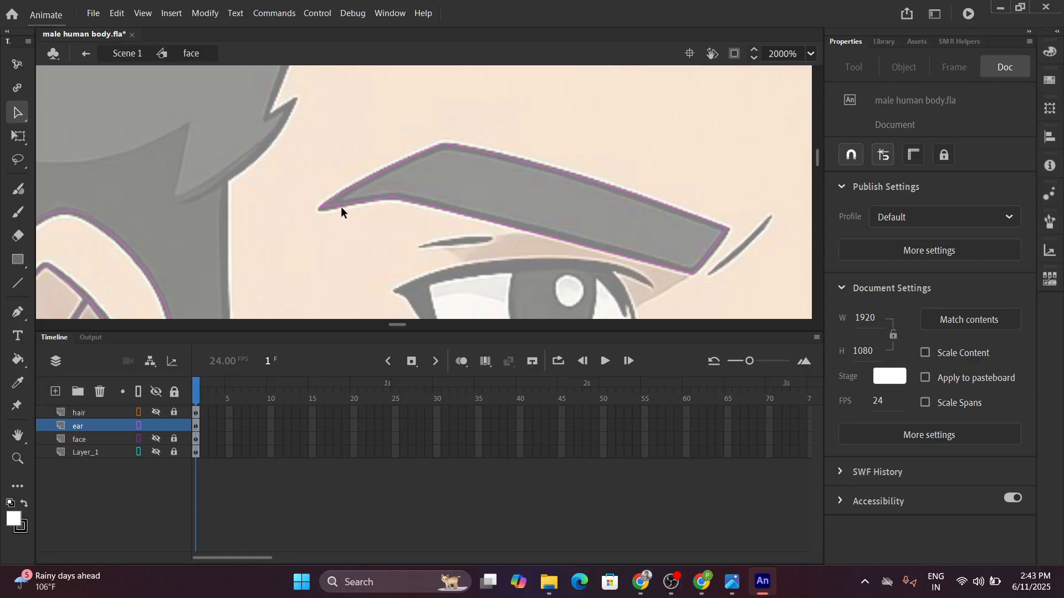
{"action": "left_click", "coordinate": [327, 204]}
Select the whole traced eyebrow outline and cut it from the ear layer.
{"action": "scroll", "coordinate": [541, 241], "scroll_direction": "down", "scroll_amount": 3}
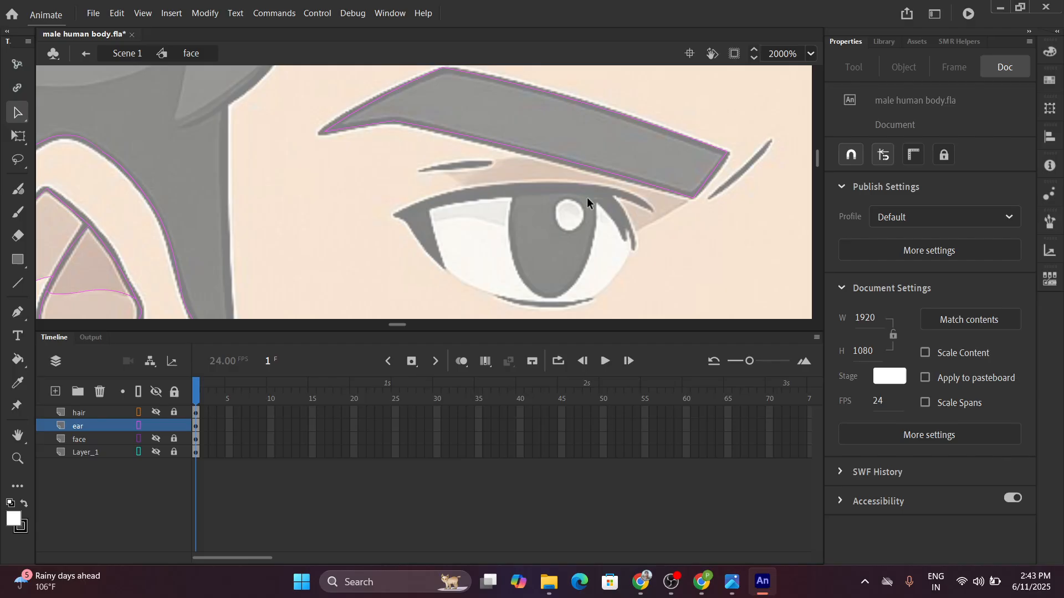
{"action": "scroll", "coordinate": [586, 198], "scroll_direction": "down", "scroll_amount": 2}
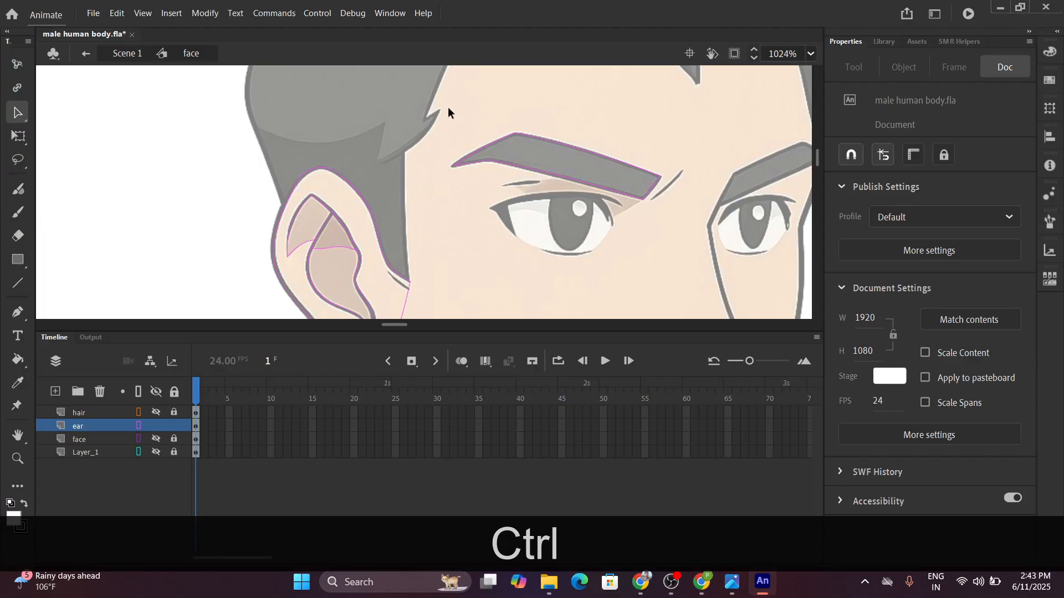
{"action": "left_click_drag", "start_coordinate": [463, 102], "coordinate": [555, 104]}
{"action": "left_click_drag", "start_coordinate": [431, 112], "coordinate": [670, 251]}
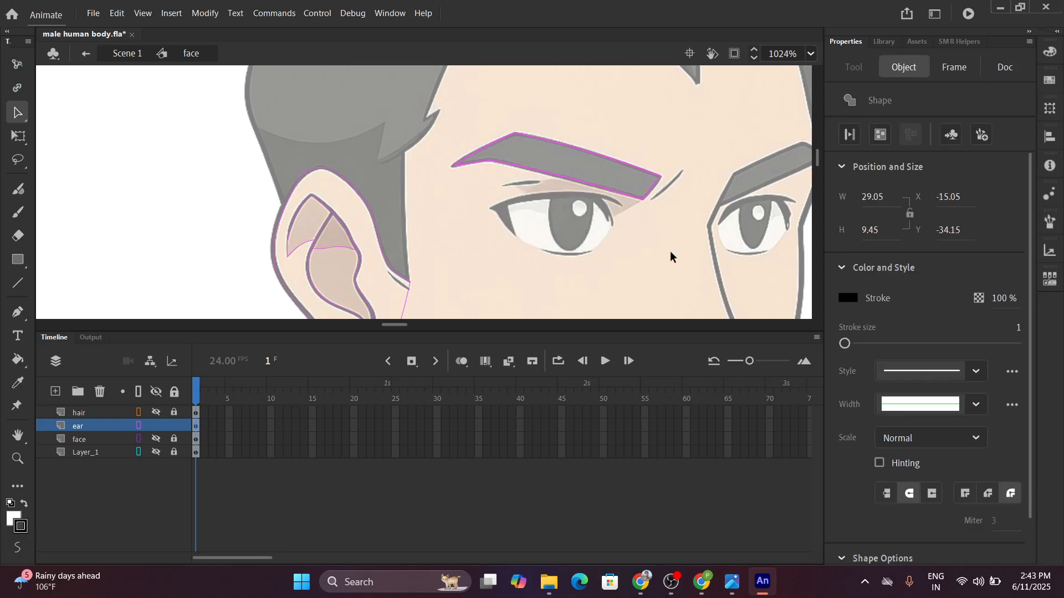
{"action": "key", "text": "x"}
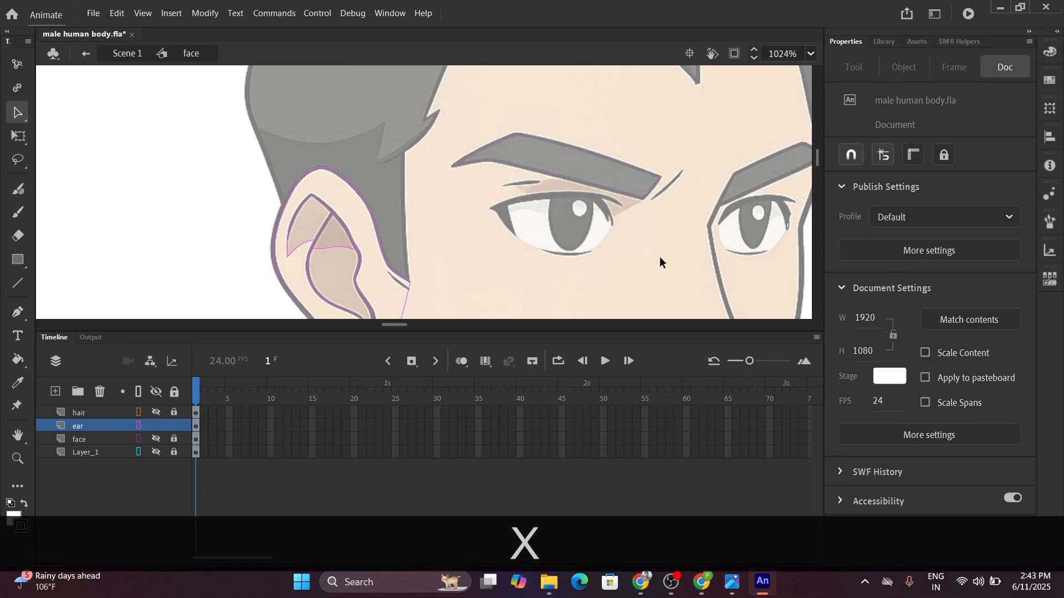
Add a new layer above the ear layer and name it eye_brouse.
{"action": "left_click", "coordinate": [54, 392]}
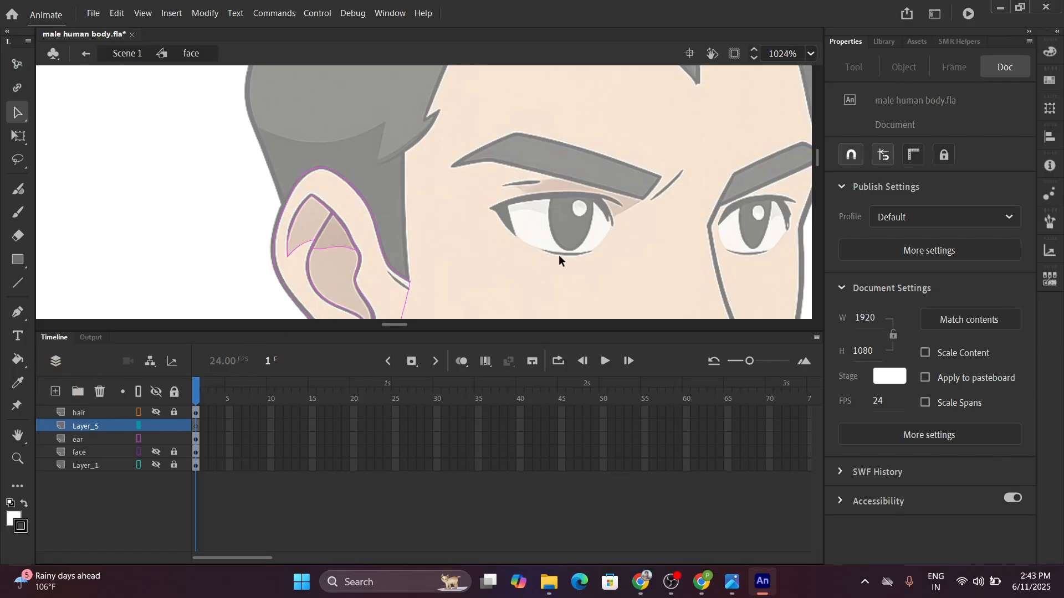
{"action": "double_click", "coordinate": [81, 426]}
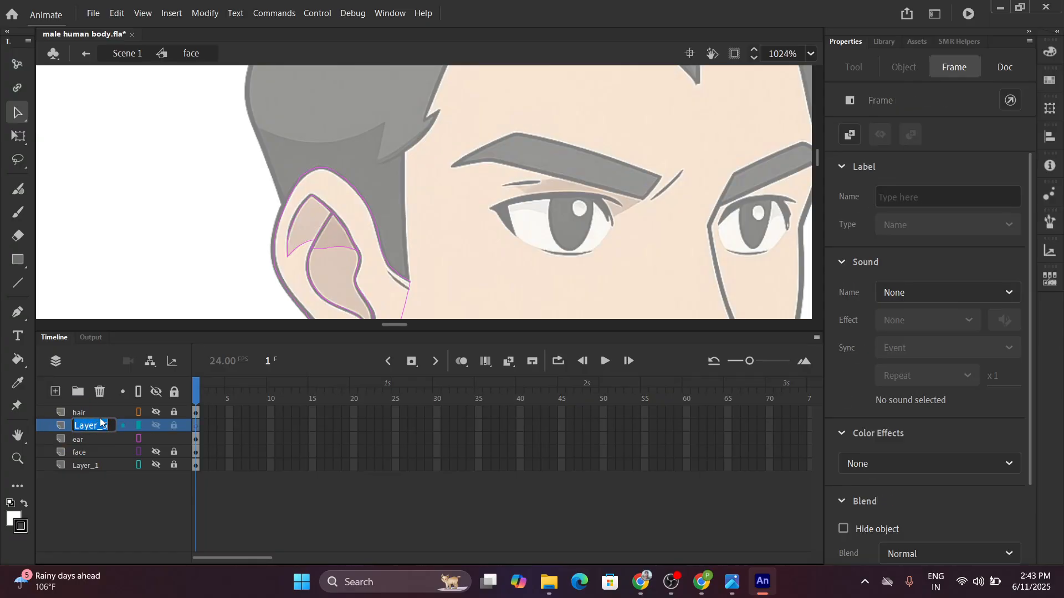
{"action": "type", "text": "ey"}
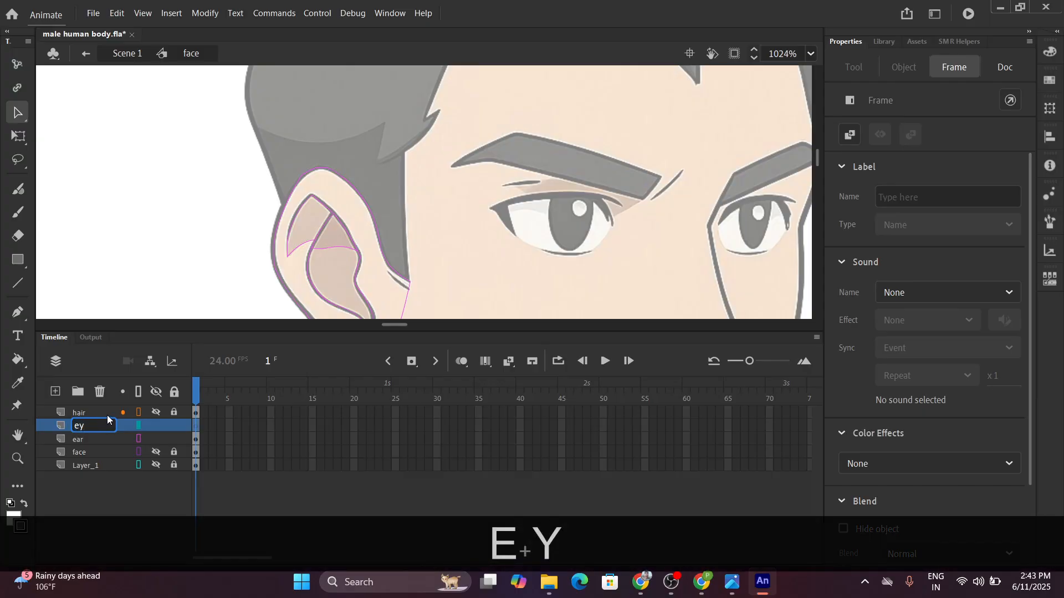
{"action": "type", "text": "e"}
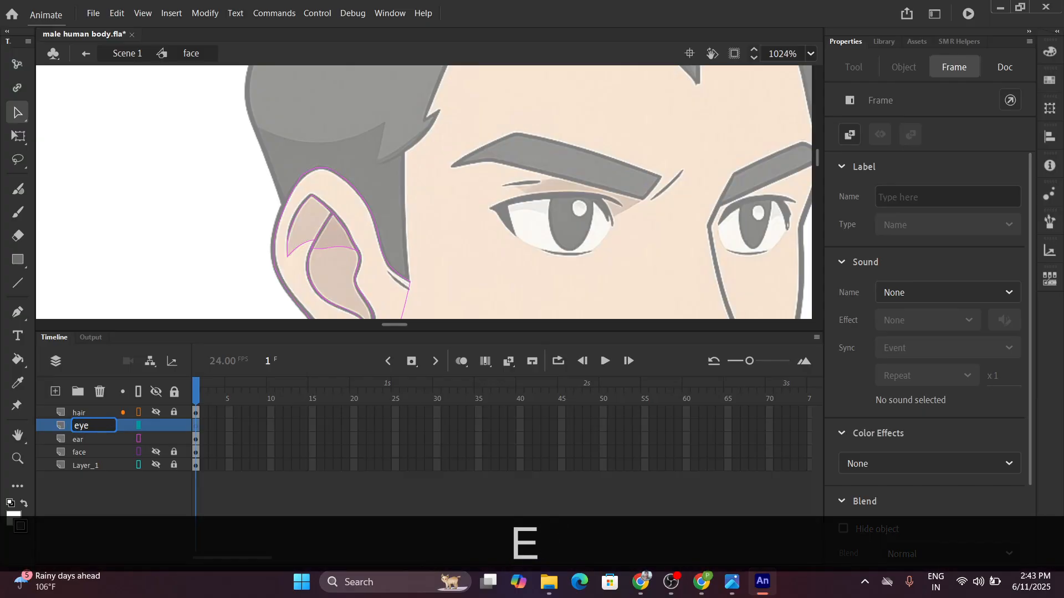
{"action": "type", "text": "_"}
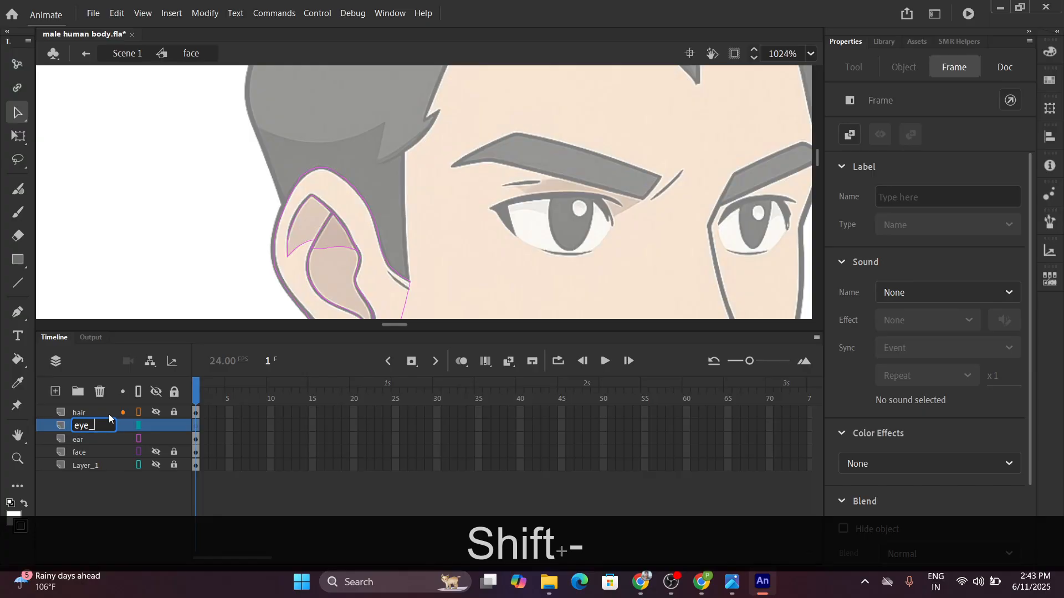
{"action": "type", "text": "bro"}
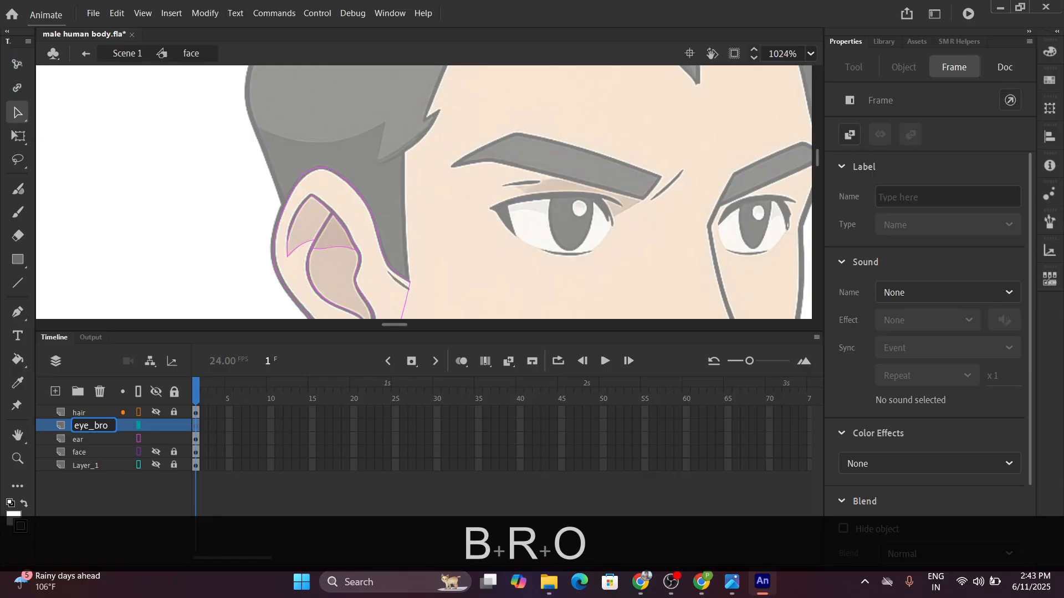
{"action": "type", "text": "use"}
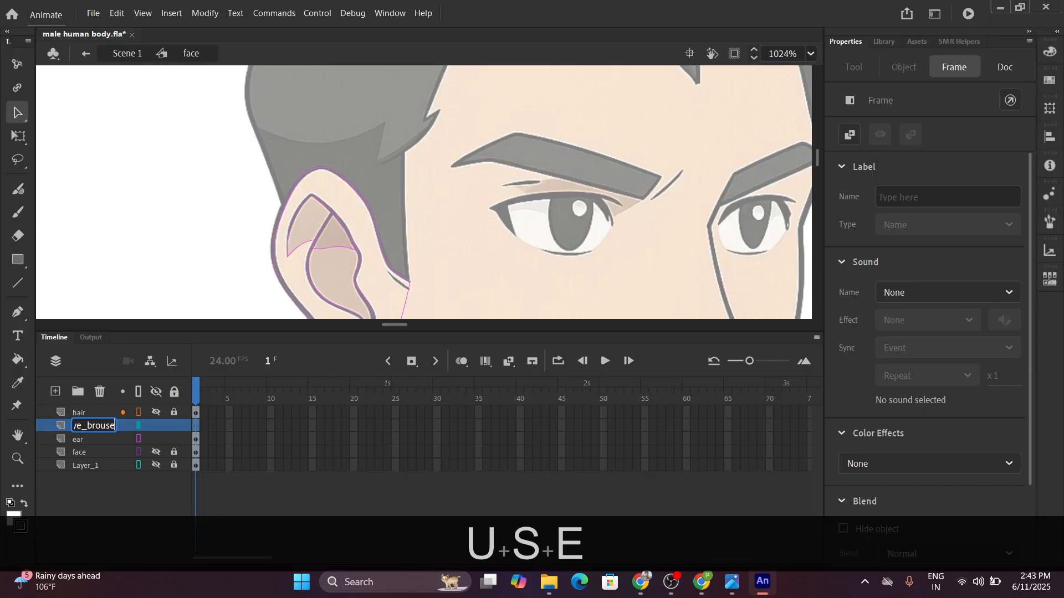
{"action": "key", "text": "Return"}
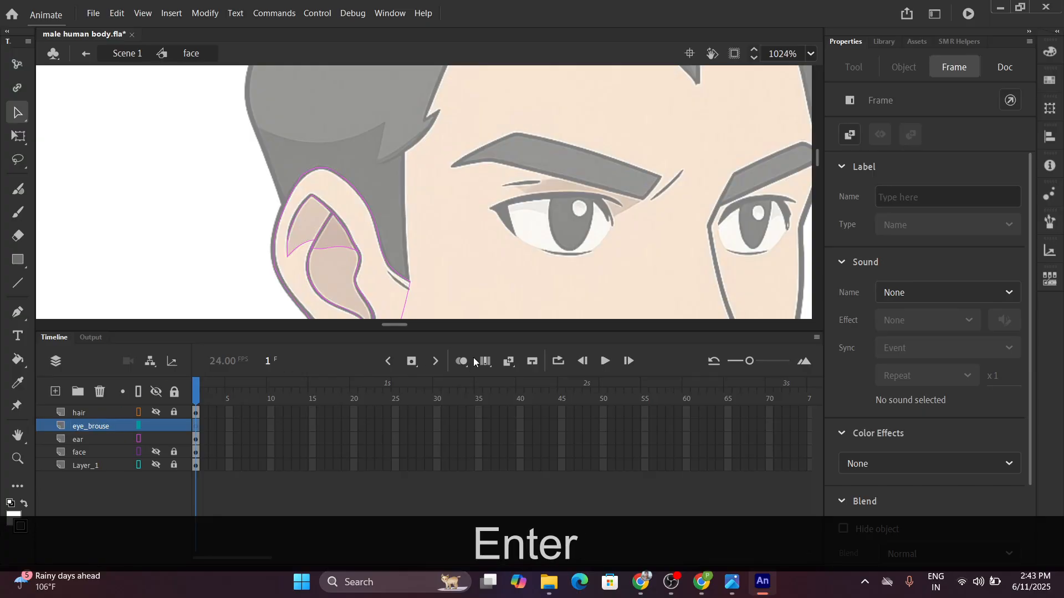
Paste the cut eyebrow outline in place on the eye_brouse layer and hide the ear layer.
{"action": "key", "text": "space"}
{"action": "left_click_drag", "start_coordinate": [605, 250], "coordinate": [383, 221]}
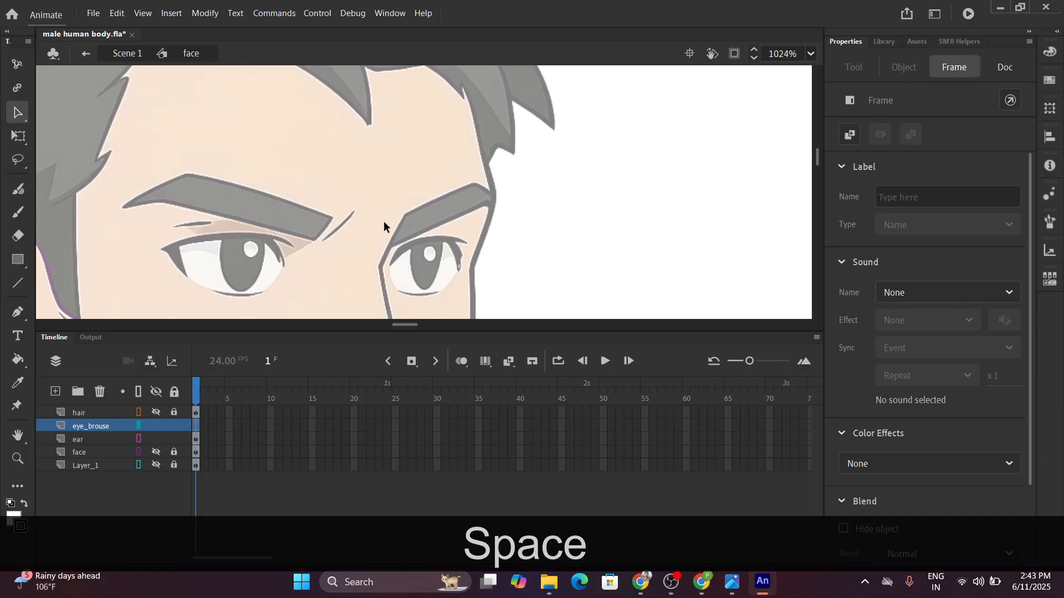
{"action": "scroll", "coordinate": [416, 221], "scroll_direction": "up", "scroll_amount": 3, "text": "ctrl"}
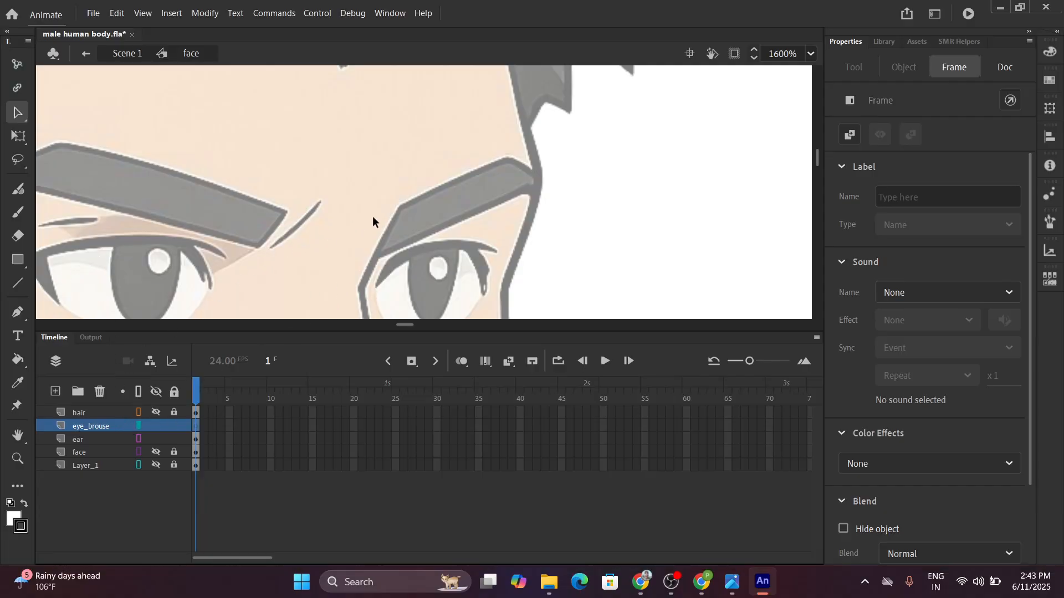
{"action": "key", "text": "ctrl+shift"}
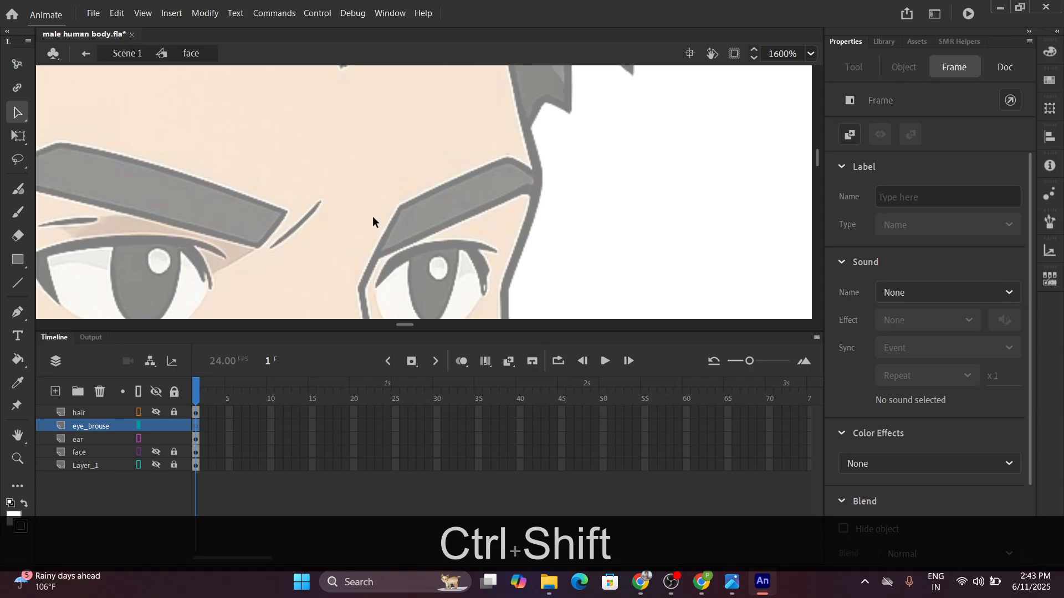
{"action": "key", "text": "ctrl+shift+v"}
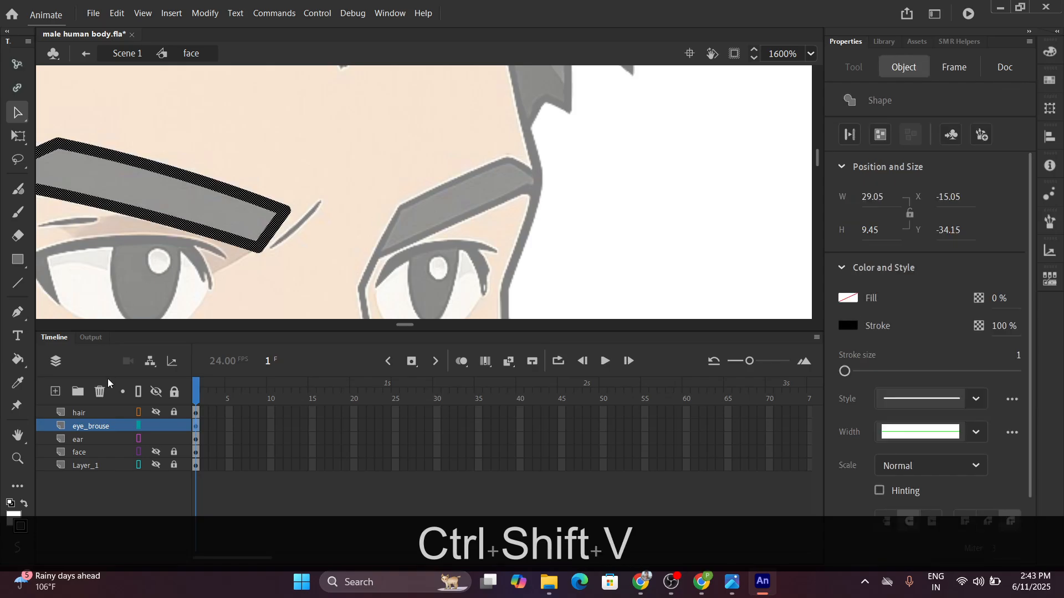
{"action": "left_click", "coordinate": [155, 441]}
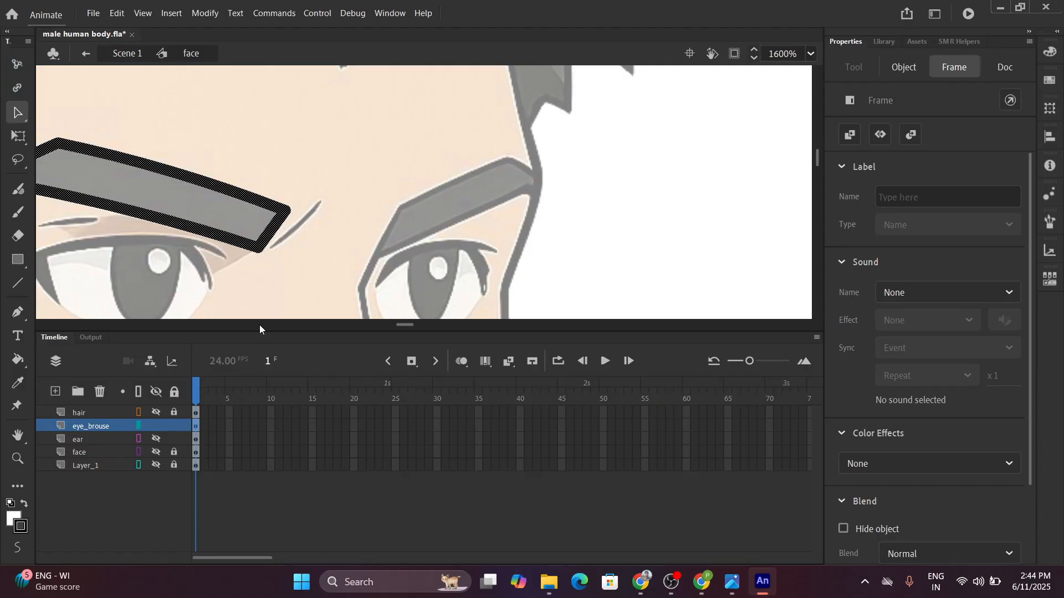
Display the eye_brouse layer as outlines and trace the far eyebrow on it with connected straight lines.
{"action": "left_click", "coordinate": [19, 282]}
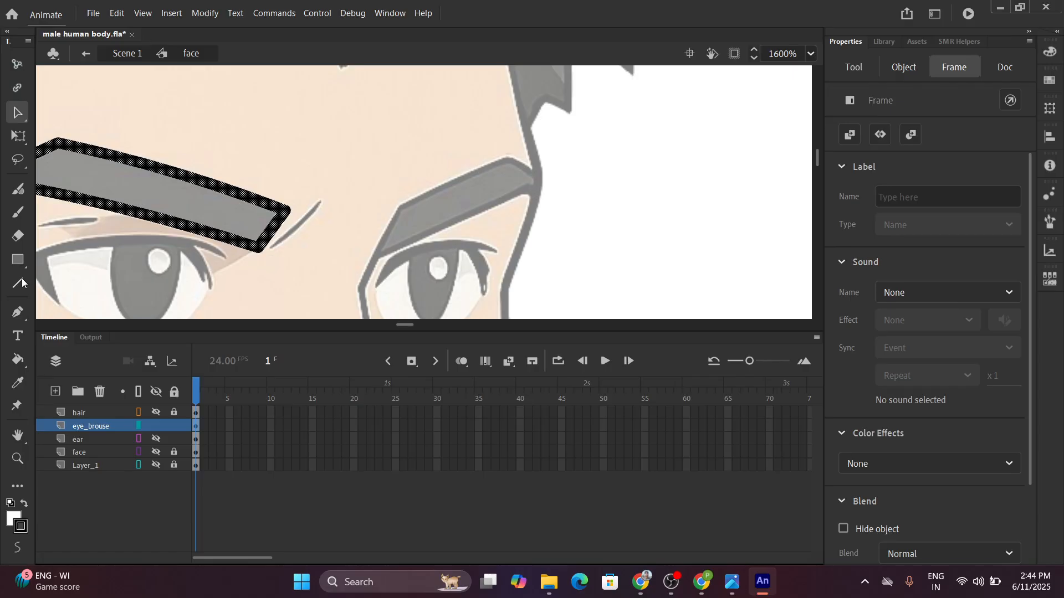
{"action": "left_click", "coordinate": [137, 427]}
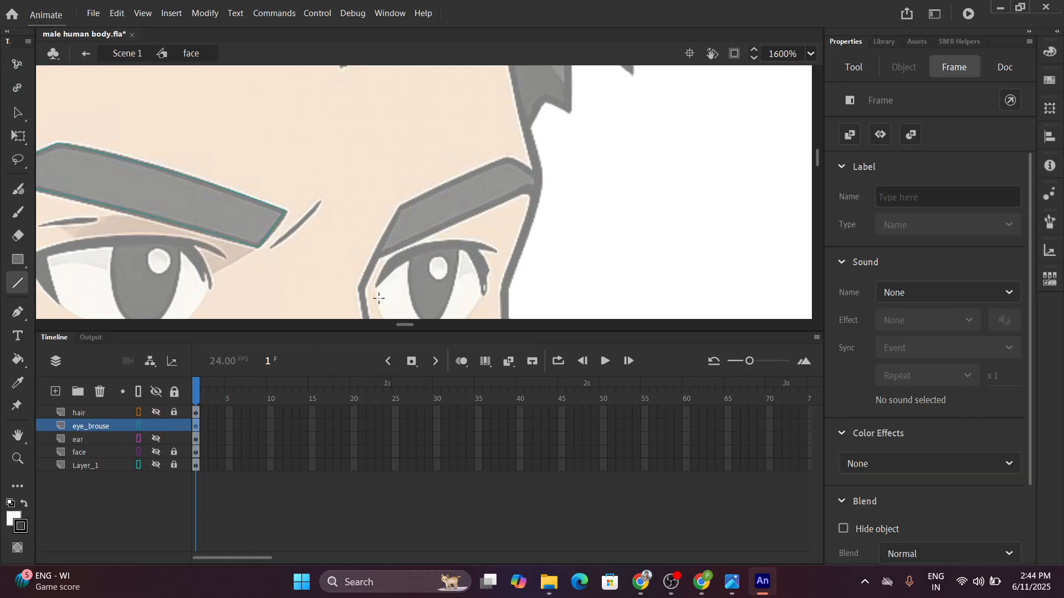
{"action": "scroll", "coordinate": [413, 248], "scroll_direction": "up", "scroll_amount": 1}
{"action": "mouse_move", "coordinate": [332, 187]}
{"action": "left_mouse_down"}
{"action": "mouse_move", "coordinate": [266, 264]}
{"action": "mouse_move", "coordinate": [304, 226]}
{"action": "mouse_move", "coordinate": [288, 230]}
{"action": "left_mouse_up"}
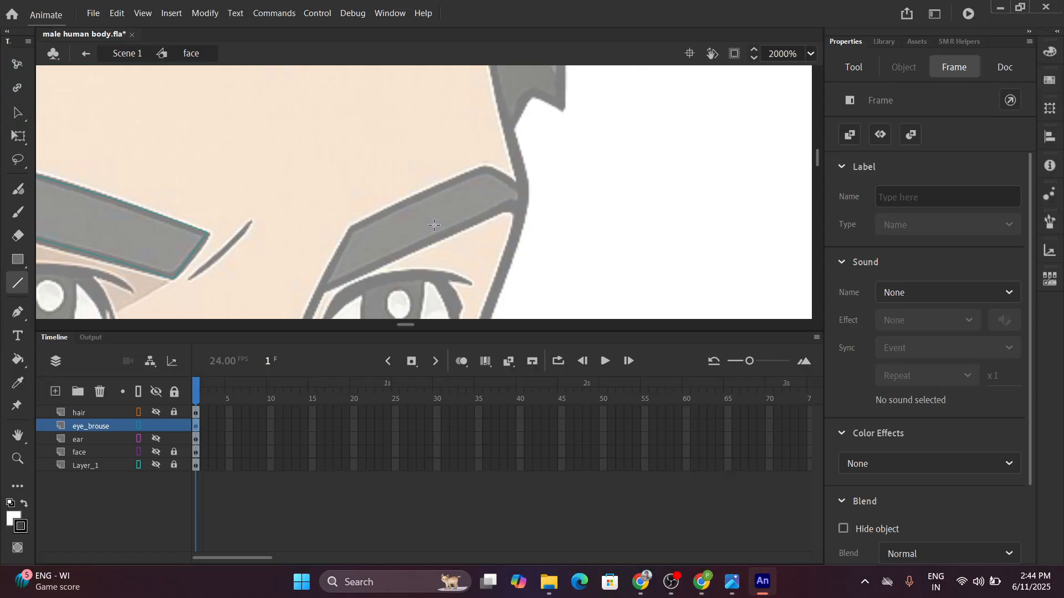
{"action": "mouse_move", "coordinate": [352, 229]}
{"action": "left_mouse_down"}
{"action": "mouse_move", "coordinate": [484, 168]}
{"action": "mouse_move", "coordinate": [528, 192]}
{"action": "mouse_move", "coordinate": [522, 215]}
{"action": "mouse_move", "coordinate": [505, 205]}
{"action": "mouse_move", "coordinate": [326, 287]}
{"action": "mouse_move", "coordinate": [325, 250]}
{"action": "mouse_move", "coordinate": [349, 228]}
{"action": "left_mouse_up"}
Bend the far eyebrow's traced edges with the Selection tool to follow the reference, including the short outer edge.
{"action": "left_click", "coordinate": [18, 112]}
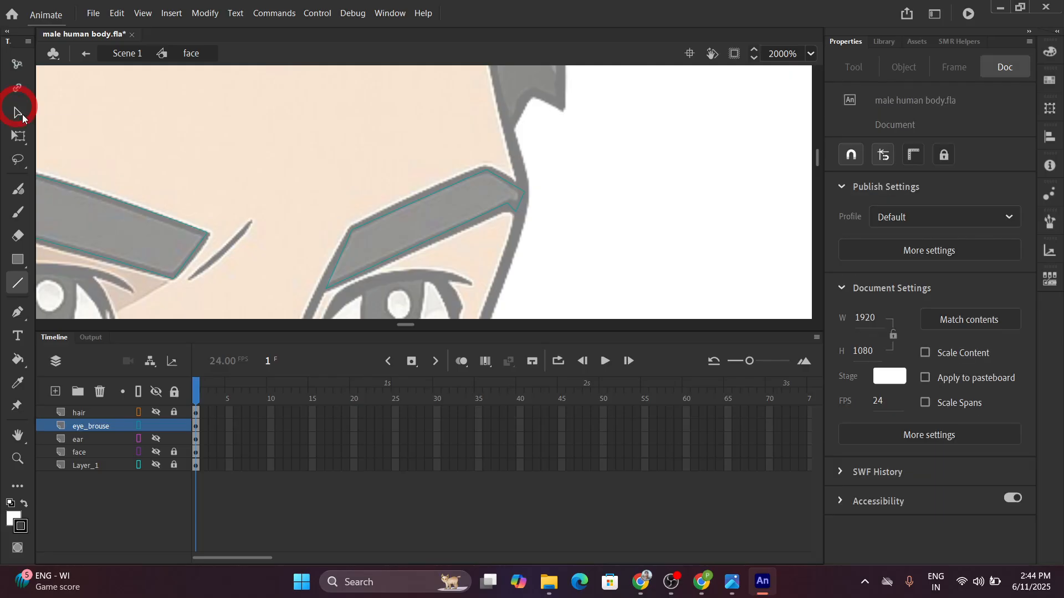
{"action": "scroll", "coordinate": [295, 230], "scroll_direction": "up", "scroll_amount": 1}
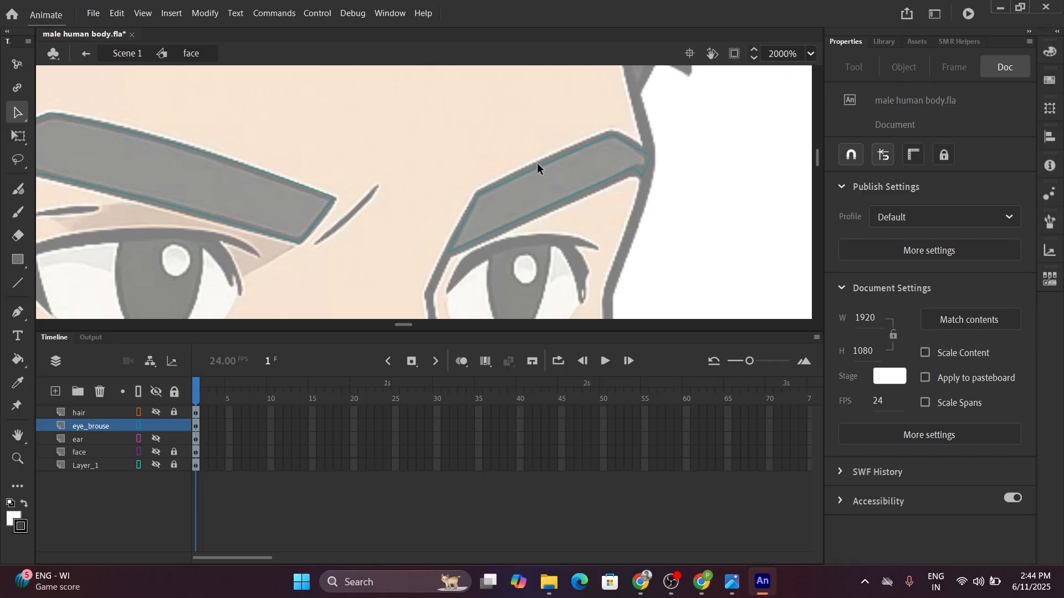
{"action": "left_click", "coordinate": [632, 143]}
{"action": "left_click_drag", "start_coordinate": [631, 141], "coordinate": [631, 140]}
{"action": "scroll", "coordinate": [634, 171], "scroll_direction": "right", "scroll_amount": 3}
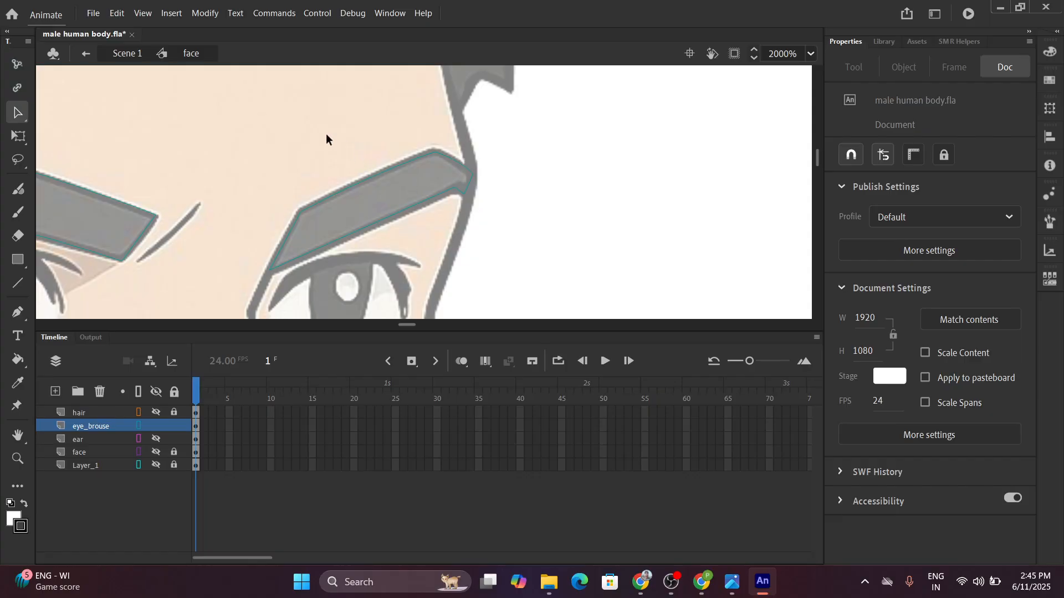
Turn off Snap to Objects.
{"action": "left_click", "coordinate": [197, 11]}
{"action": "mouse_move", "coordinate": [138, 22]}
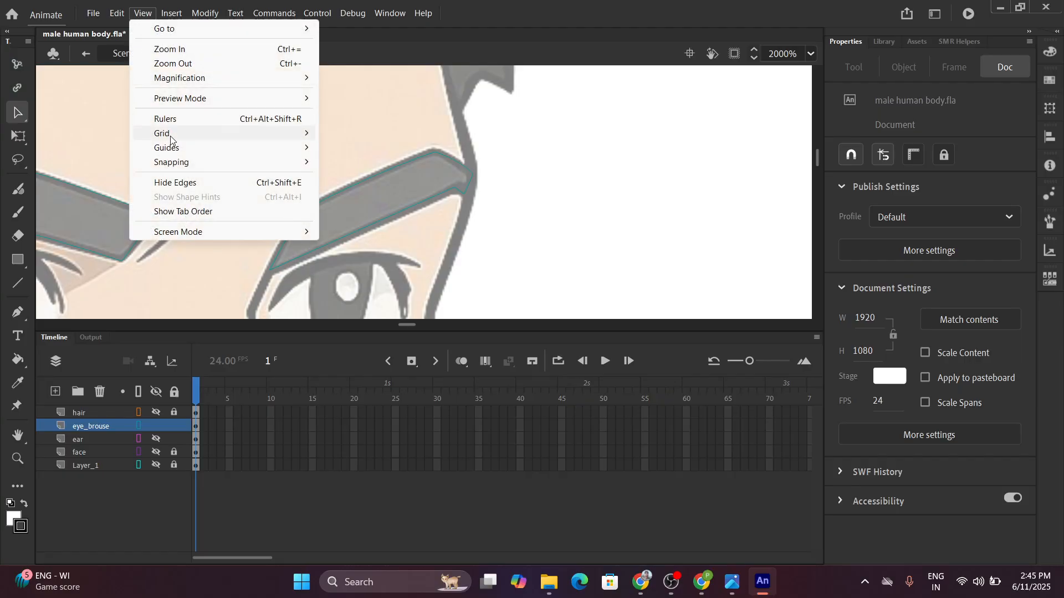
{"action": "mouse_move", "coordinate": [235, 163]}
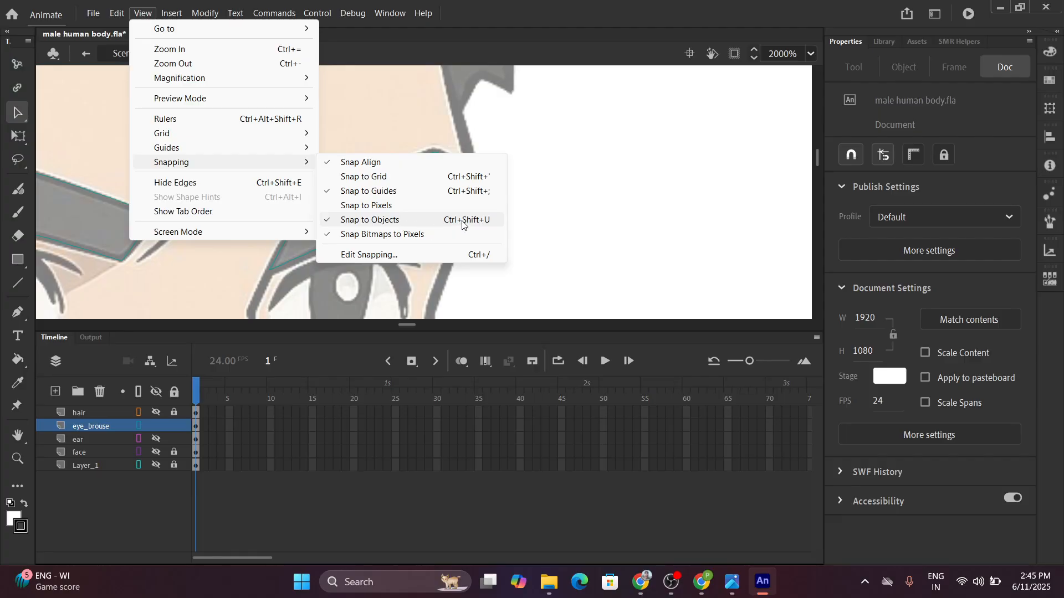
{"action": "left_click", "coordinate": [498, 2]}
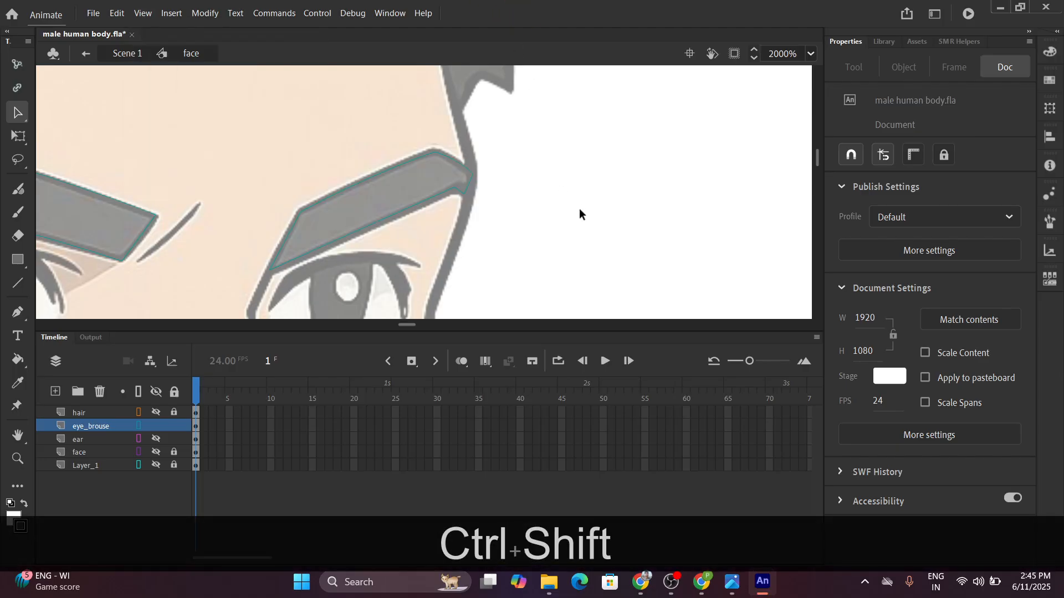
{"action": "key", "text": "ctrl+shift+u"}
{"action": "scroll", "coordinate": [474, 214], "scroll_direction": "up", "scroll_amount": 3}
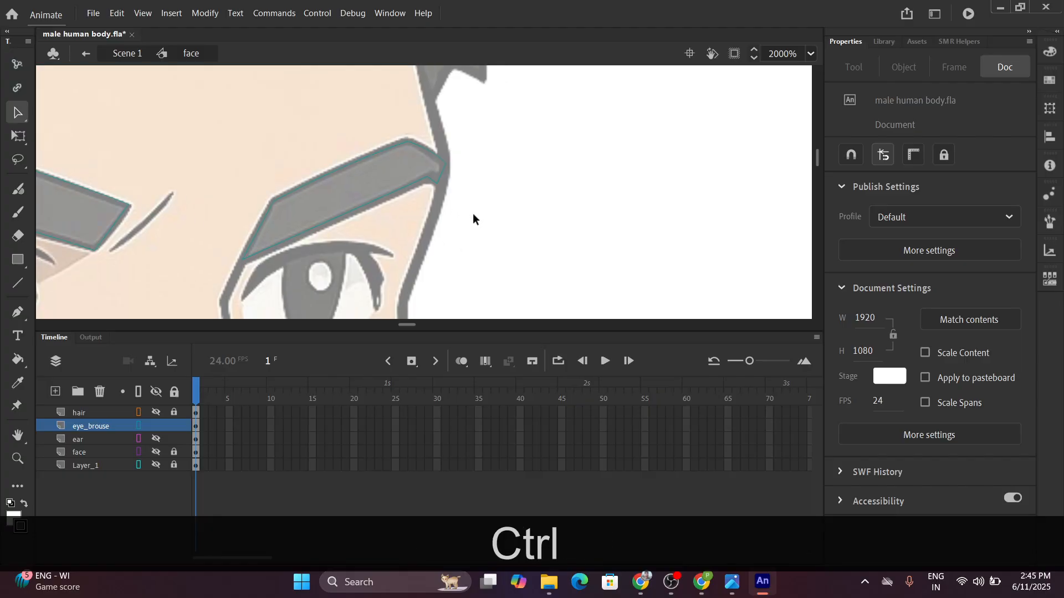
{"action": "scroll", "coordinate": [474, 214], "scroll_direction": "up", "scroll_amount": 1}
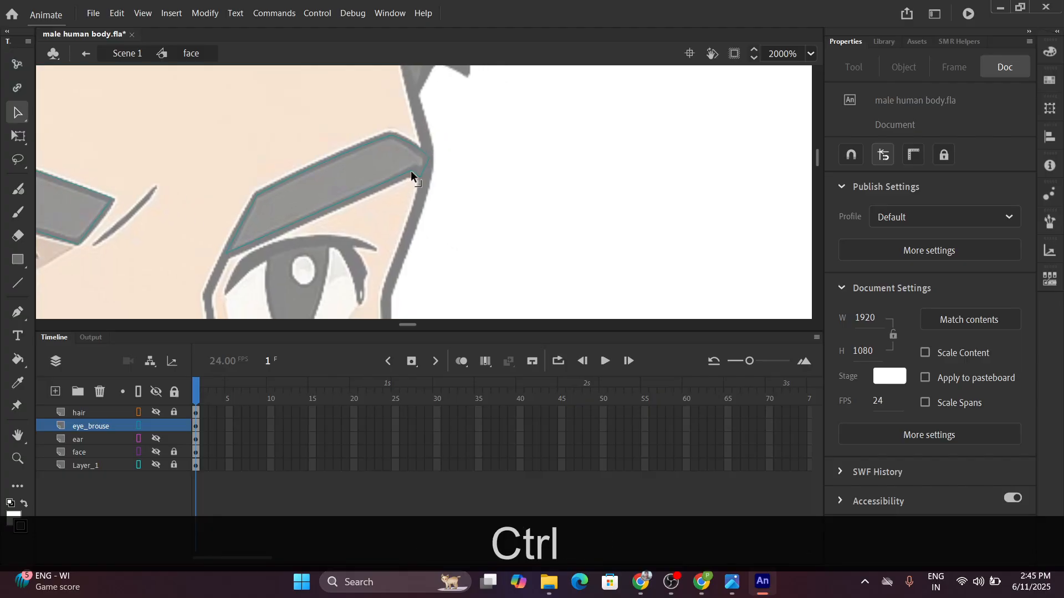
Add a new layer directly above the face layer and name it nose.
{"action": "left_click", "coordinate": [413, 172]}
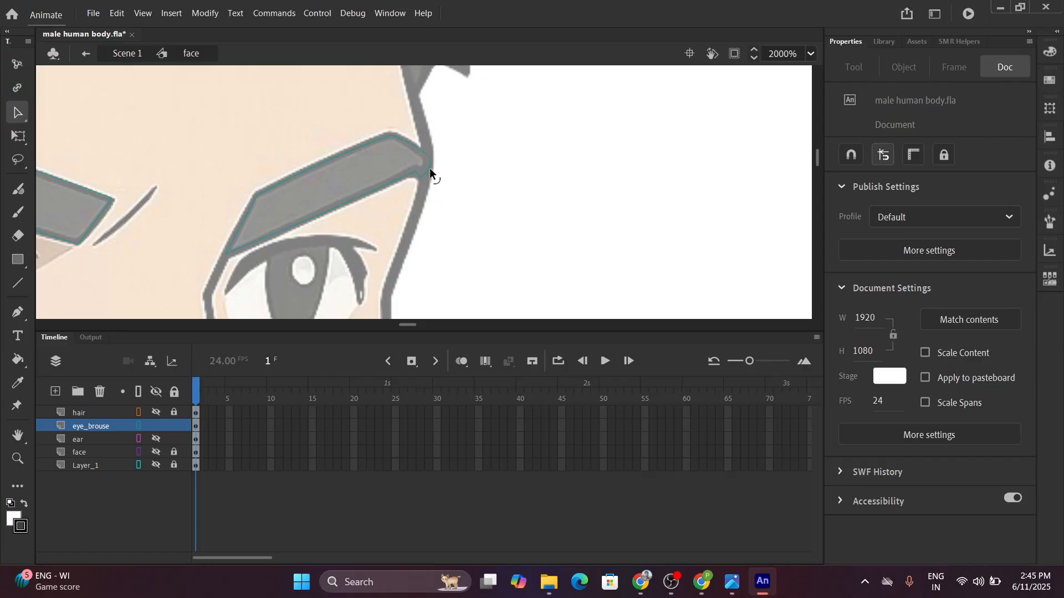
{"action": "scroll", "coordinate": [430, 172], "scroll_direction": "down", "scroll_amount": 3}
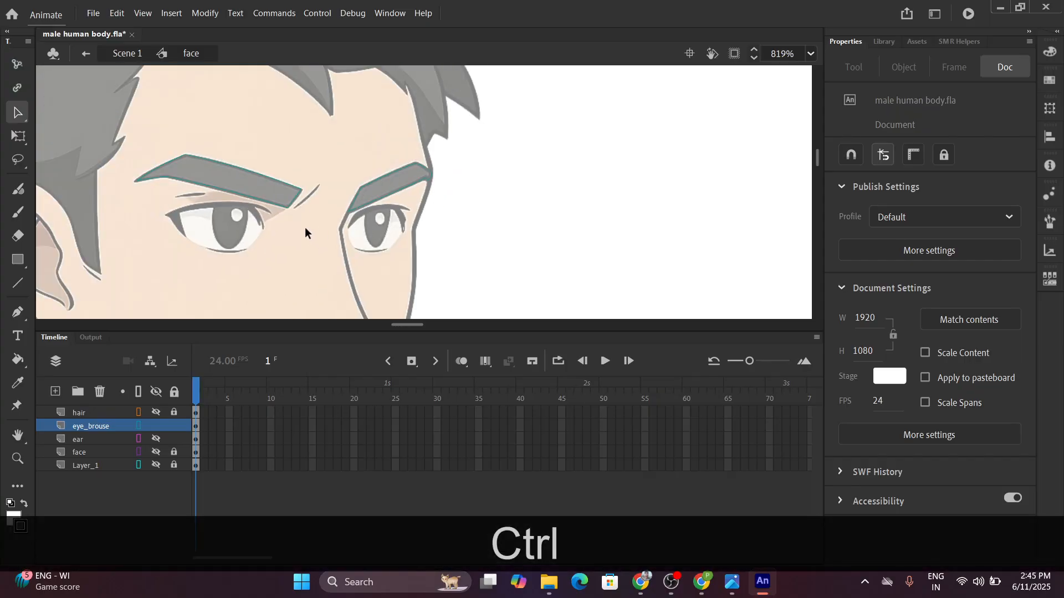
{"action": "key", "text": "space"}
{"action": "left_click_drag", "start_coordinate": [295, 228], "coordinate": [310, 150]}
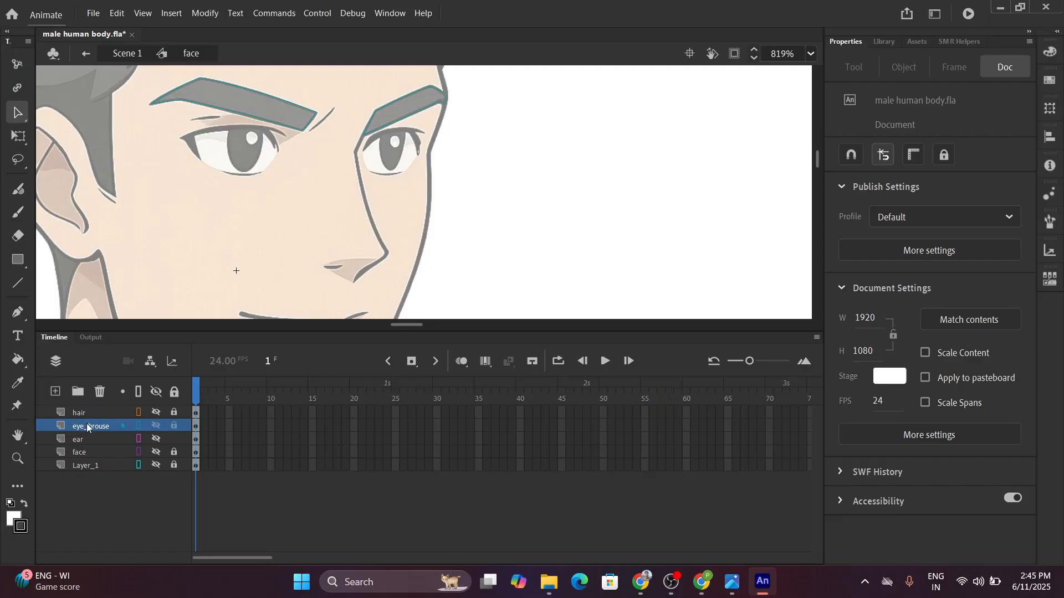
{"action": "left_click", "coordinate": [95, 452]}
{"action": "left_click", "coordinate": [54, 391]}
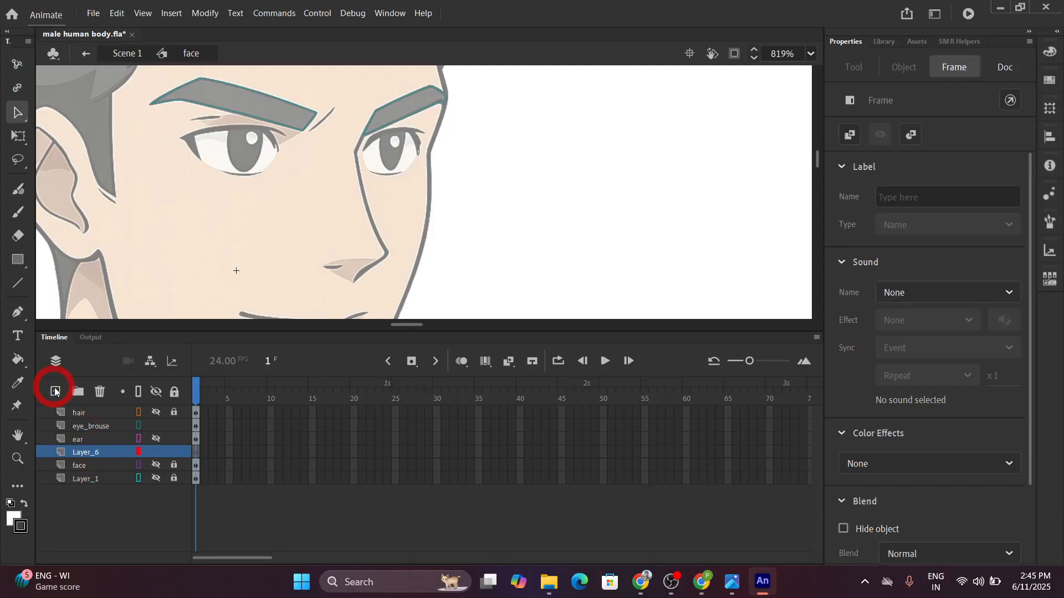
{"action": "double_click", "coordinate": [84, 454]}
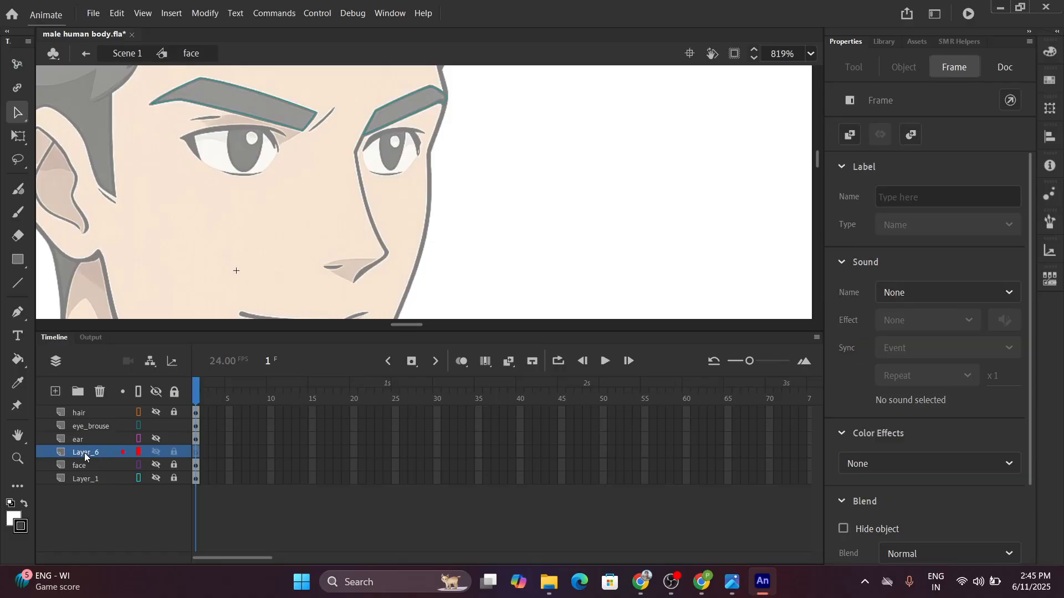
{"action": "type", "text": "n"}
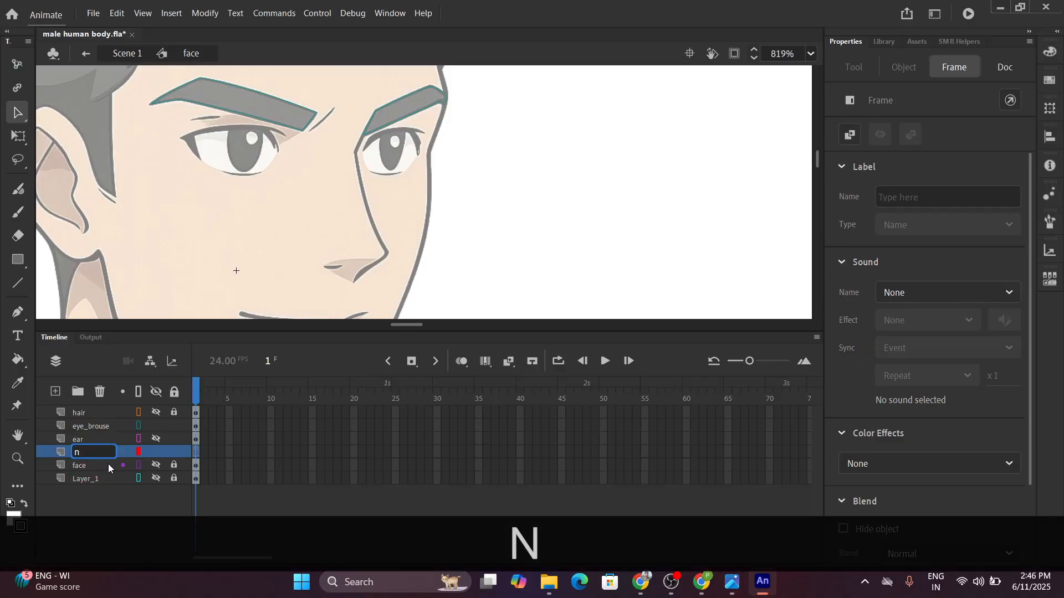
{"action": "type", "text": "ose"}
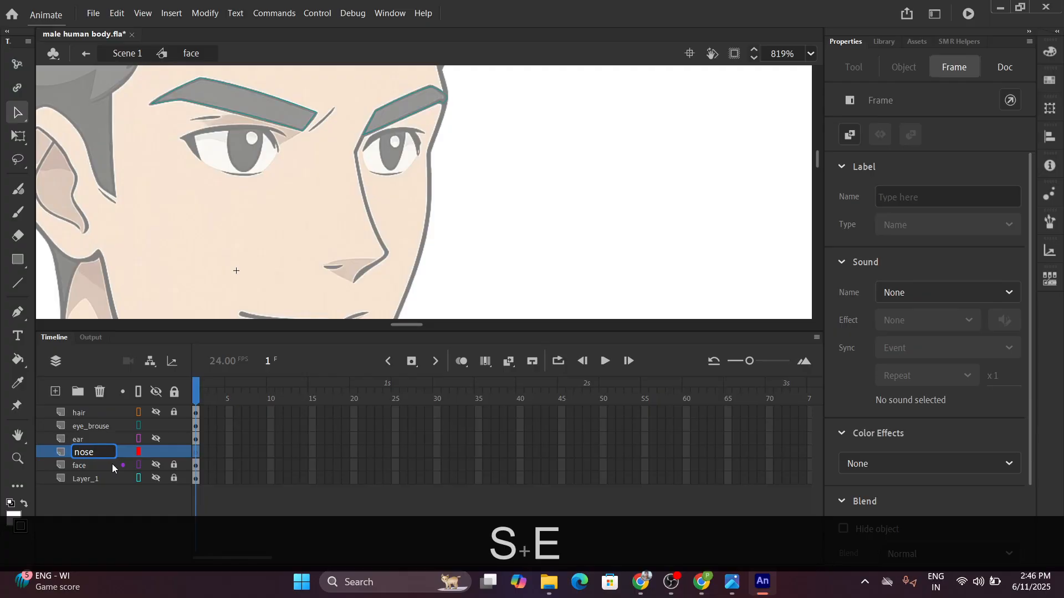
{"action": "key", "text": "Return"}
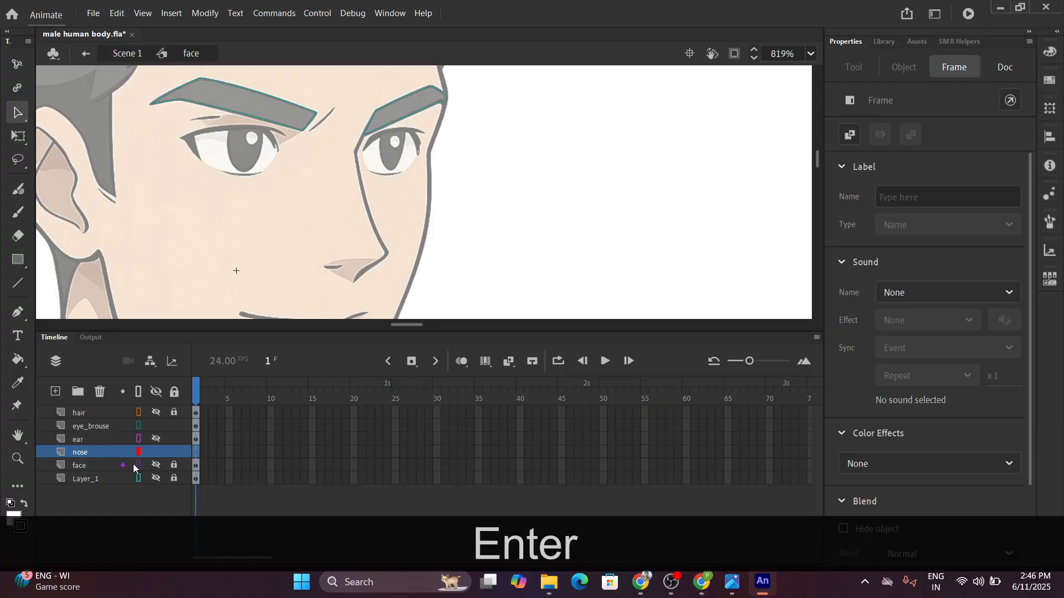
Hide the eye_brouse layer and lock both the eye_brouse and ear layers, with the Line tool ready for the nose layer.
{"action": "scroll", "coordinate": [378, 170], "scroll_direction": "up", "scroll_amount": 5}
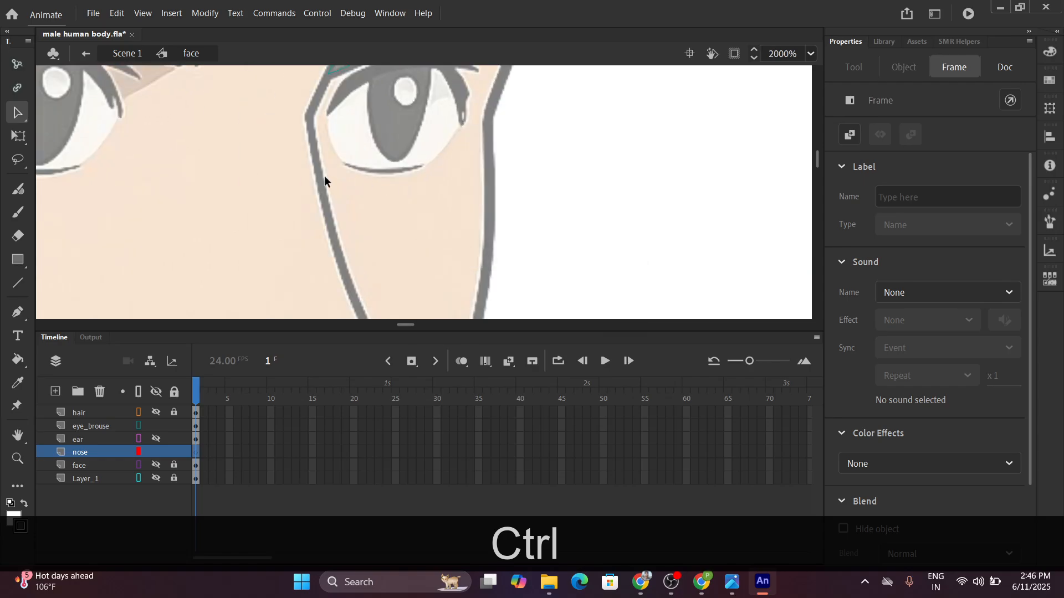
{"action": "scroll", "coordinate": [292, 240], "scroll_direction": "down", "scroll_amount": 3}
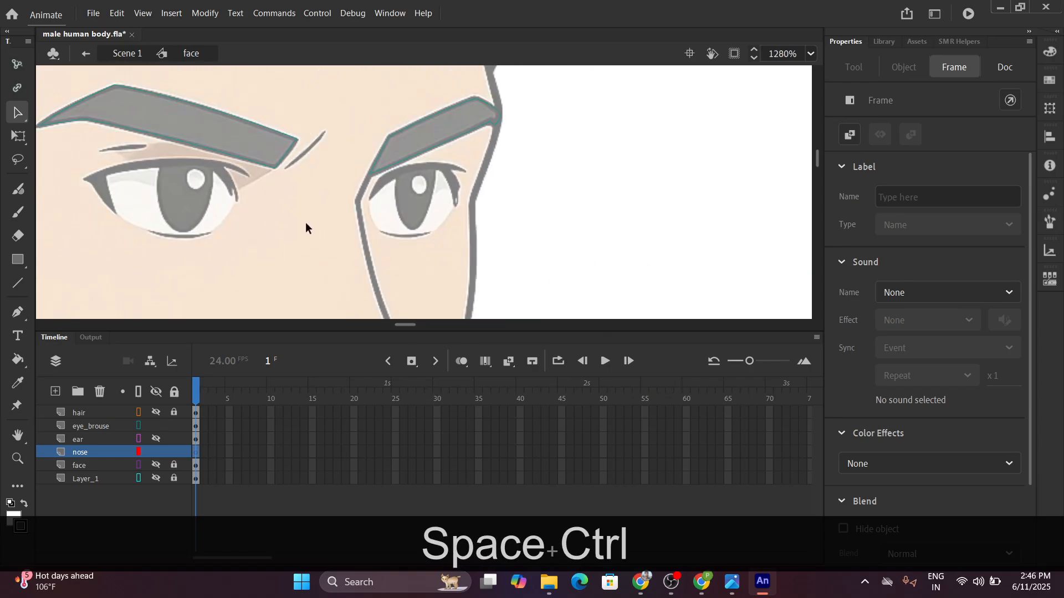
{"action": "left_click", "coordinate": [17, 282]}
{"action": "scroll", "coordinate": [388, 171], "scroll_direction": "up", "scroll_amount": 2}
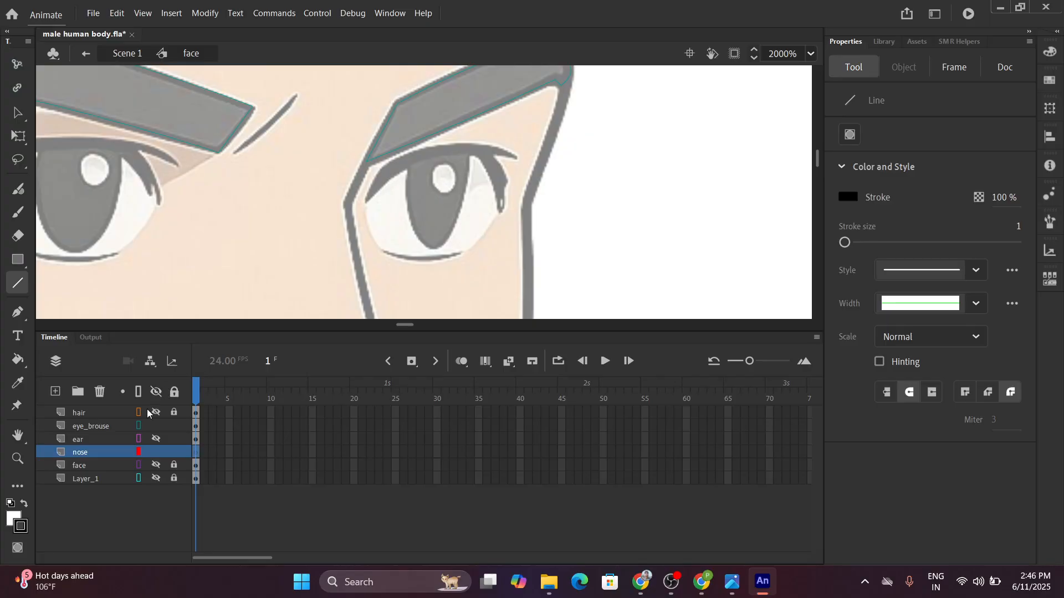
{"action": "left_click", "coordinate": [156, 426]}
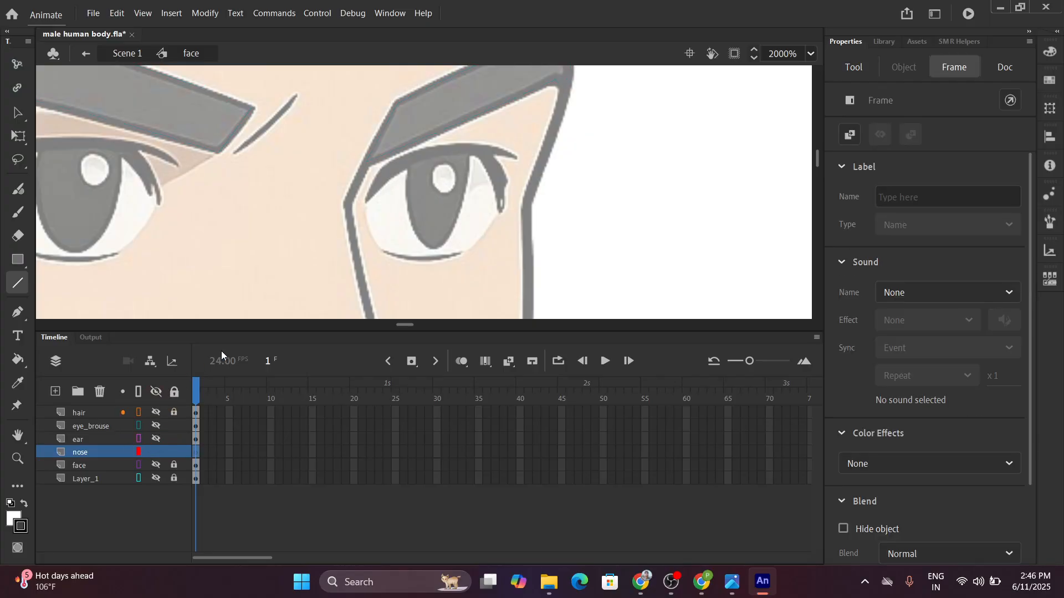
{"action": "scroll", "coordinate": [321, 240], "scroll_direction": "up", "scroll_amount": 2}
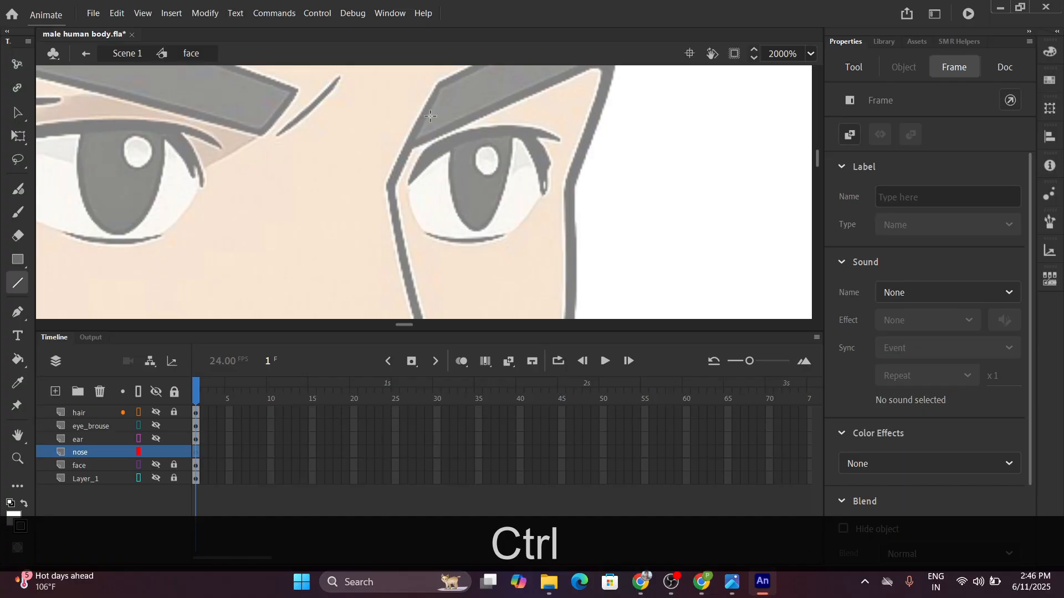
{"action": "left_click", "coordinate": [174, 426]}
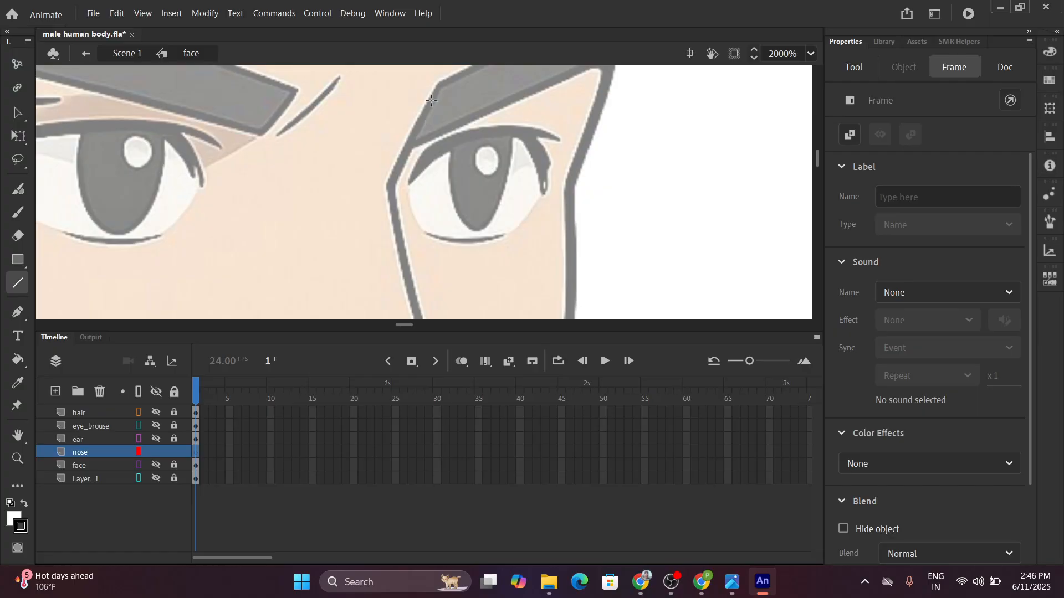
{"action": "left_click_drag", "start_coordinate": [438, 86], "coordinate": [388, 191]}
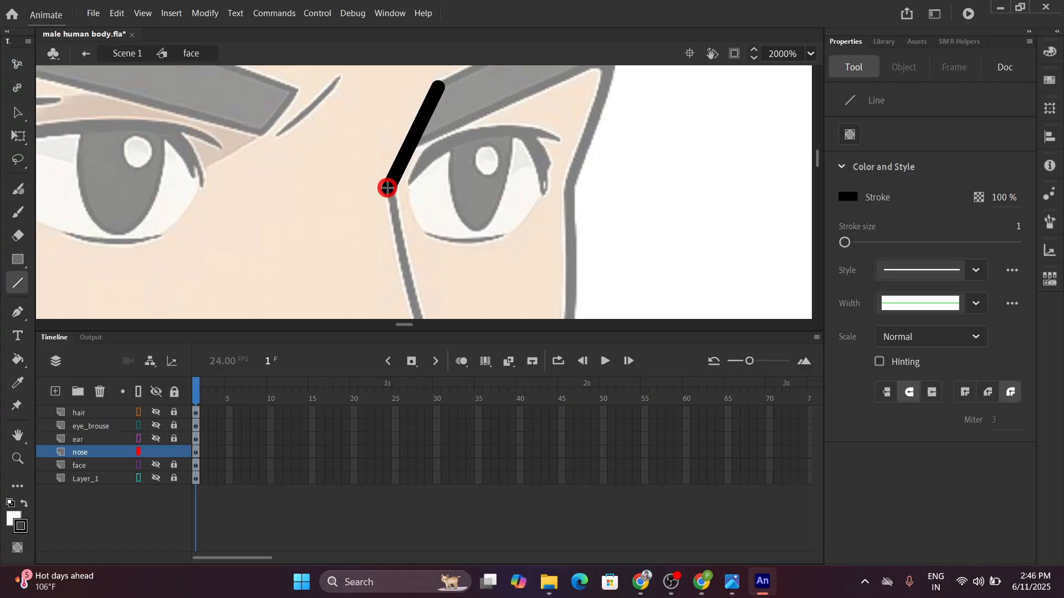
{"action": "left_click", "coordinate": [844, 242]}
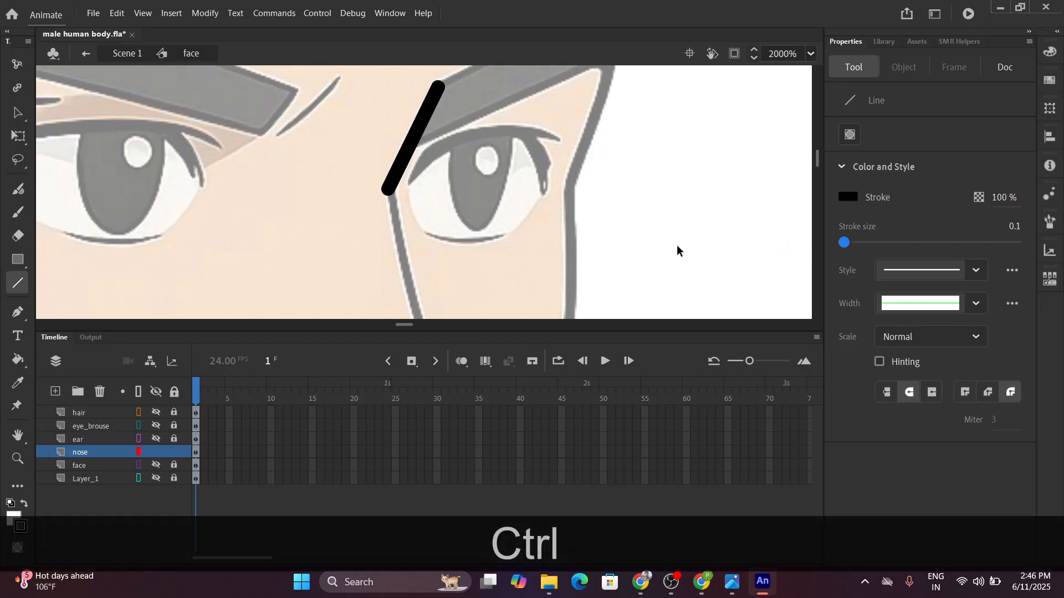
{"action": "key", "text": "ctrl+z"}
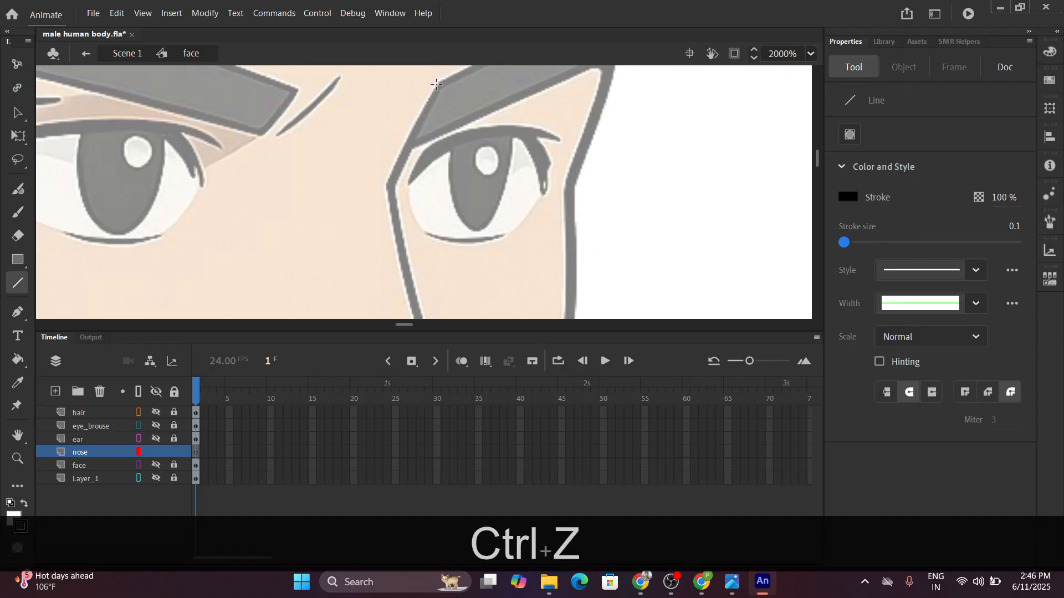
{"action": "left_click_drag", "start_coordinate": [438, 85], "coordinate": [391, 178]}
{"action": "key", "text": "ctrl+z"}
{"action": "left_click", "coordinate": [843, 242]}
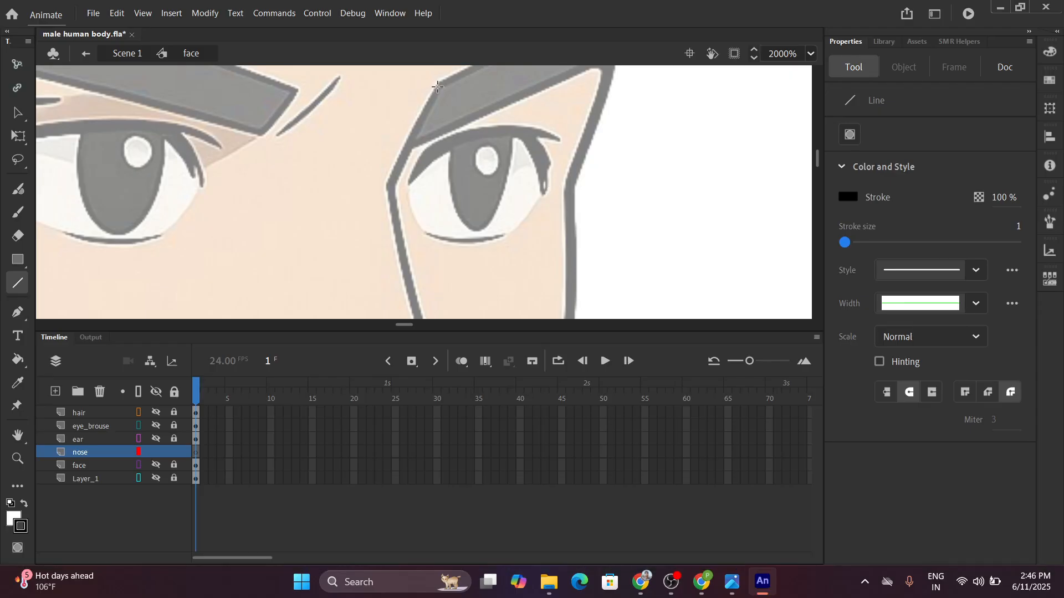
Trace the short line from the far eyebrow's inner corner to the top of the nose bridge and display the nose layer as outlines.
{"action": "left_click_drag", "start_coordinate": [438, 87], "coordinate": [390, 188]}
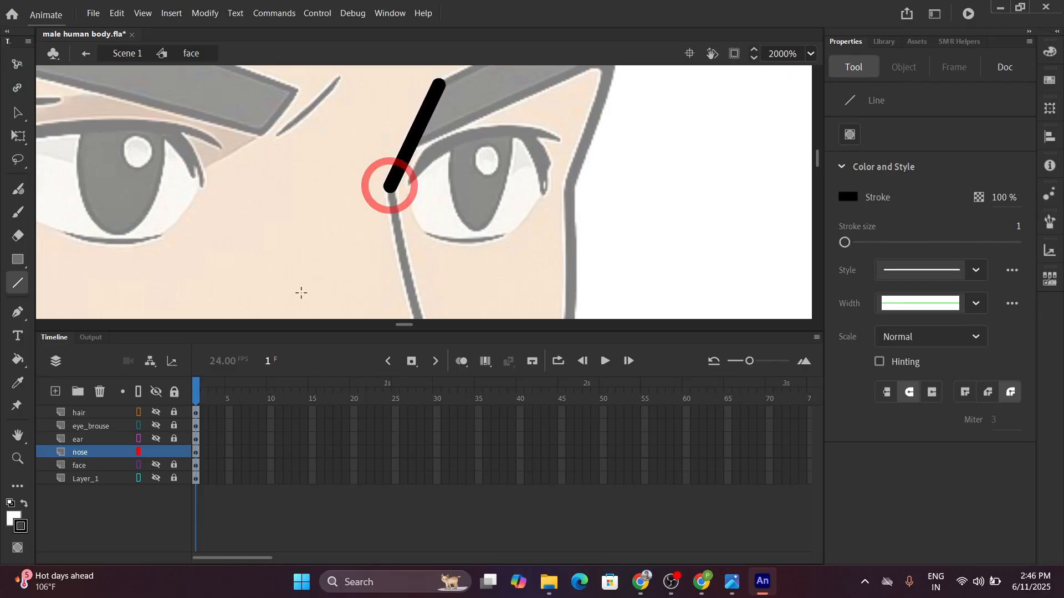
{"action": "left_click", "coordinate": [139, 451]}
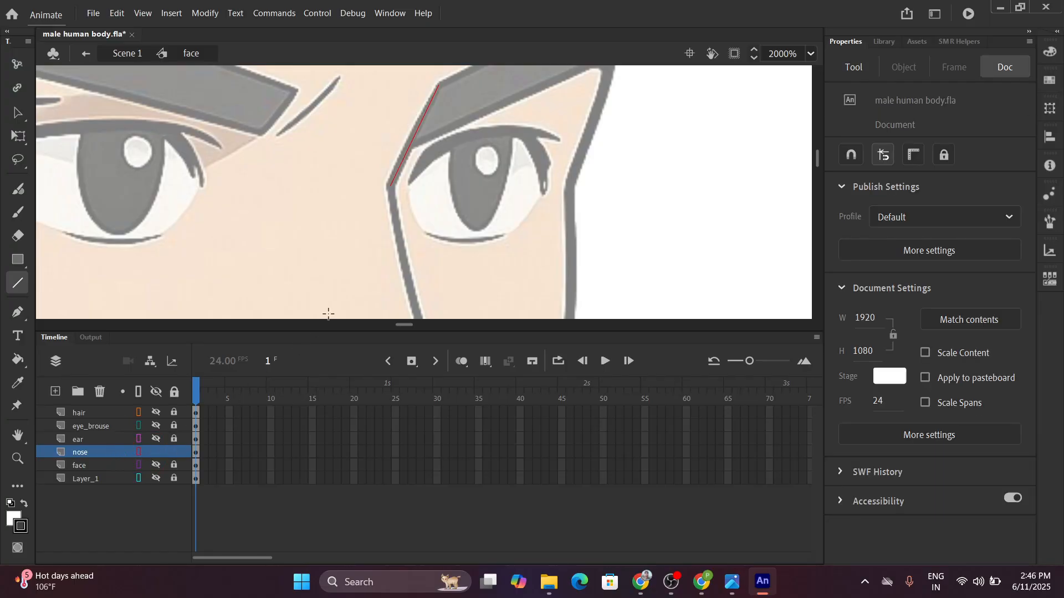
{"action": "scroll", "coordinate": [379, 270], "scroll_direction": "down", "scroll_amount": 3}
{"action": "scroll", "coordinate": [379, 270], "scroll_direction": "up", "scroll_amount": 3}
{"action": "left_click_drag", "start_coordinate": [401, 239], "coordinate": [393, 204]}
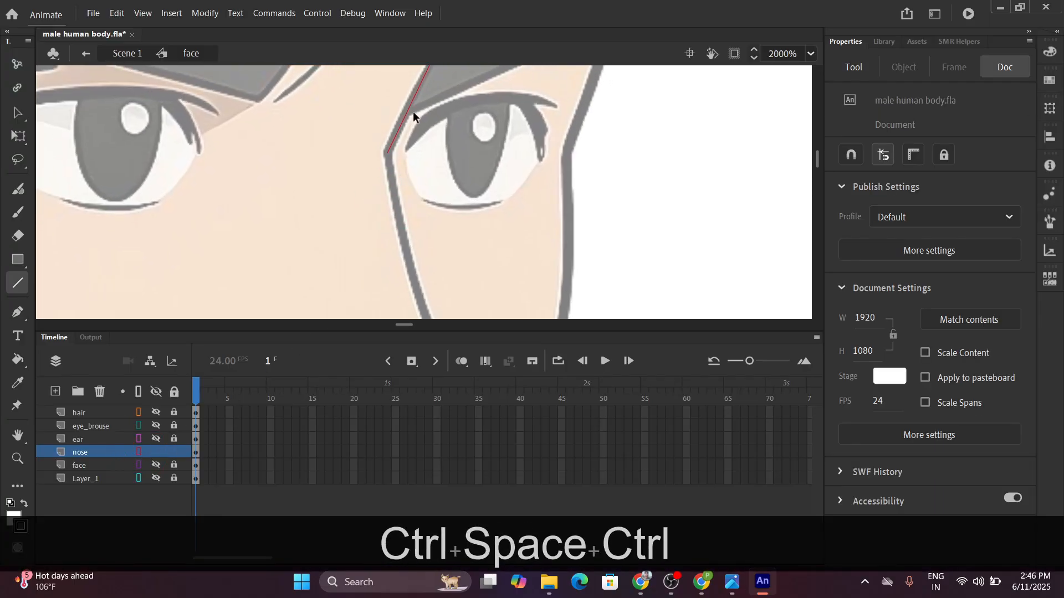
{"action": "scroll", "coordinate": [420, 102], "scroll_direction": "down", "scroll_amount": 2}
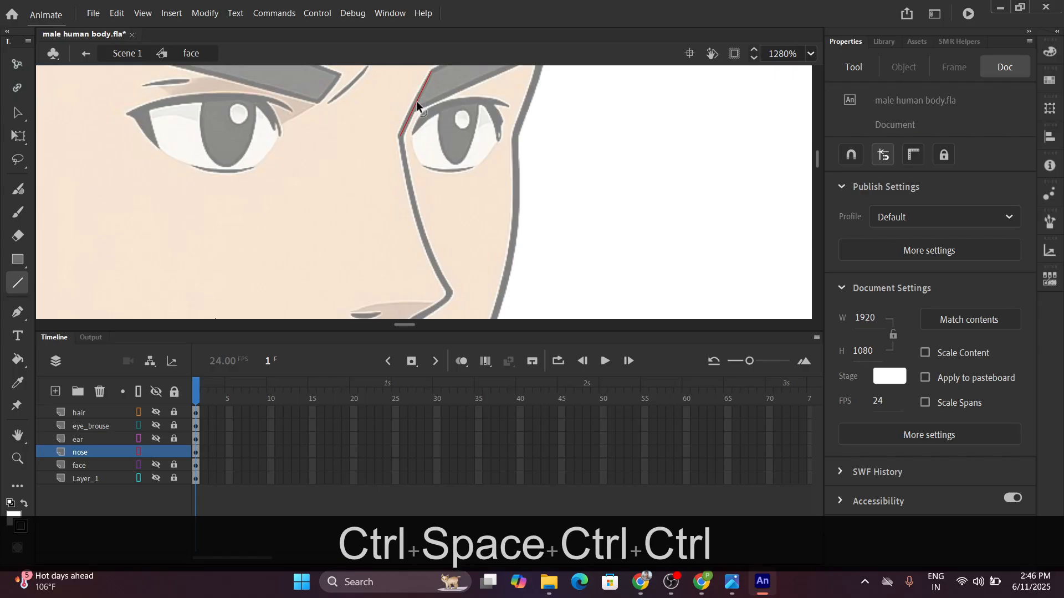
{"action": "left_click", "coordinate": [413, 101]}
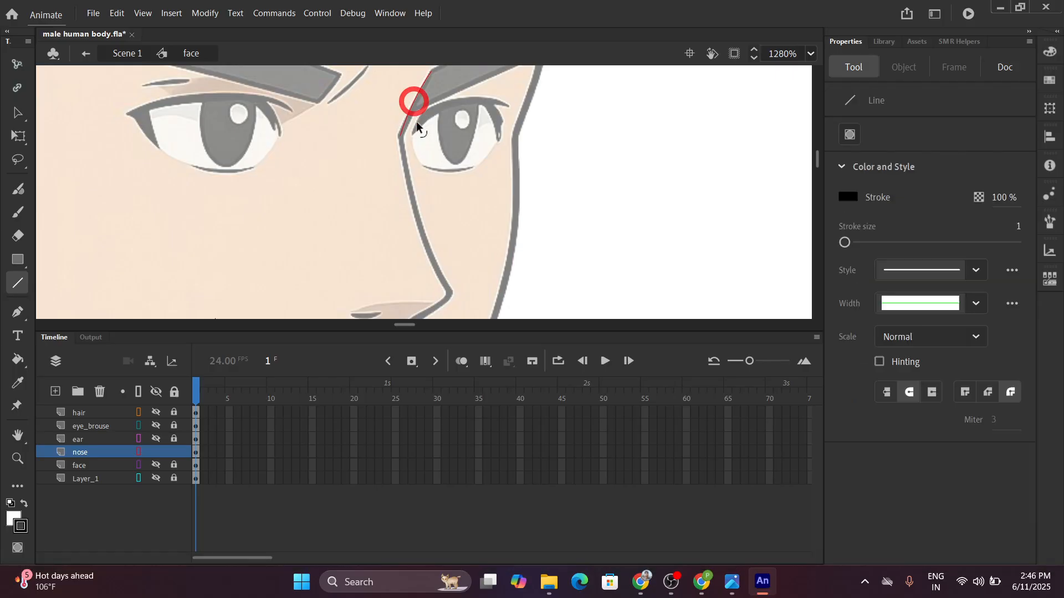
Trace the nose bridge from beside the far eye down to the nose tip with a line curved along the reference.
{"action": "left_click_drag", "start_coordinate": [401, 135], "coordinate": [450, 294]}
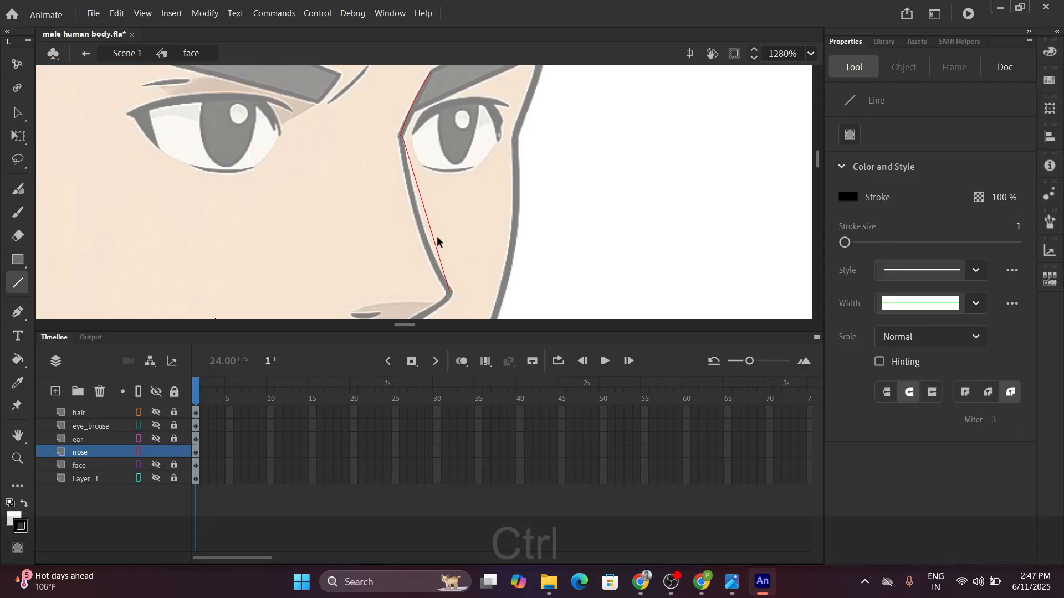
{"action": "left_click_drag", "start_coordinate": [429, 229], "coordinate": [392, 149]}
{"action": "key", "text": "space"}
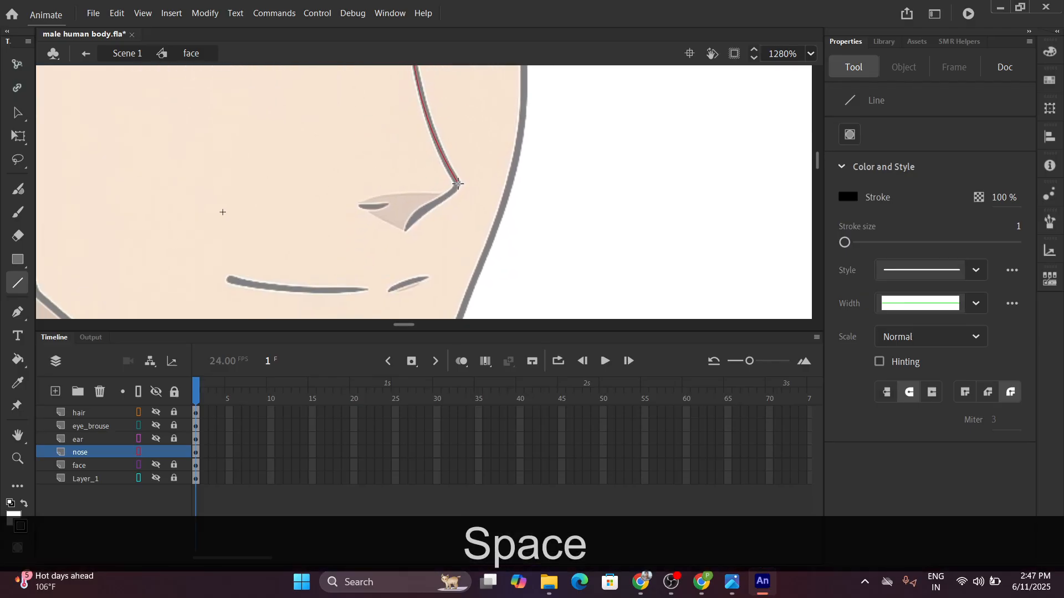
Trace the underside of the nose tip and the small nostril mark with lines bent to follow the reference.
{"action": "left_click_drag", "start_coordinate": [457, 186], "coordinate": [406, 225]}
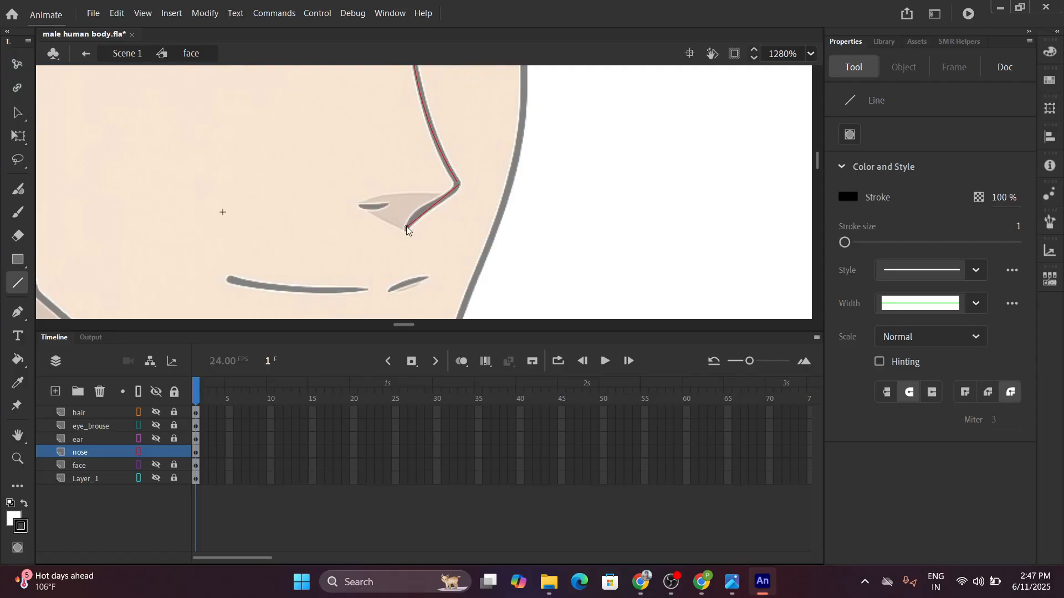
{"action": "key", "text": "ctrl"}
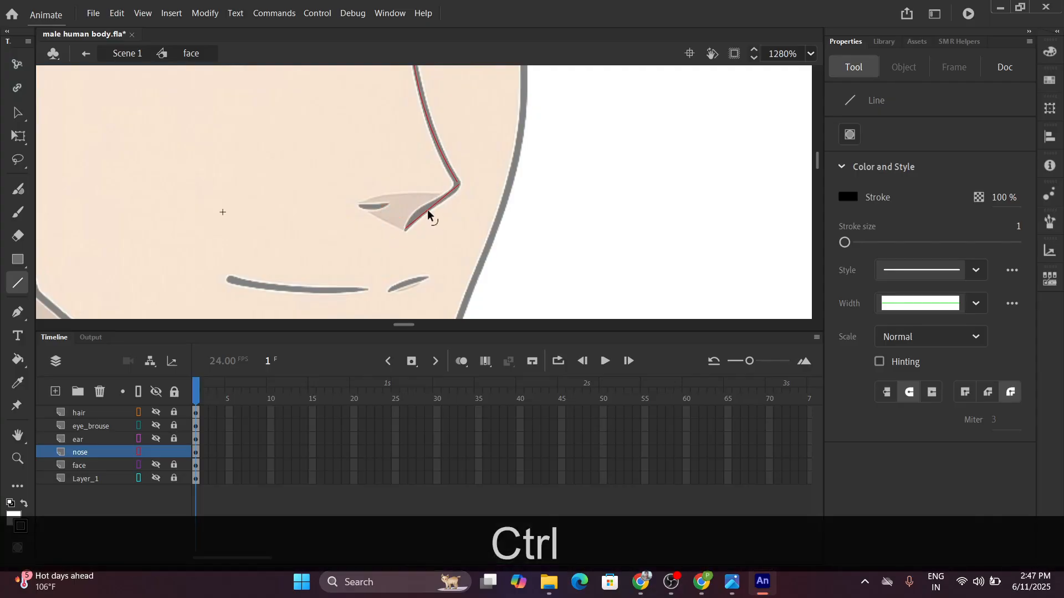
{"action": "mouse_move", "coordinate": [428, 211]}
{"action": "left_mouse_down", "text": "ctrl"}
{"action": "mouse_move", "coordinate": [392, 196]}
{"action": "mouse_move", "coordinate": [430, 198]}
{"action": "left_mouse_up", "text": "ctrl"}
{"action": "scroll", "coordinate": [371, 211], "scroll_direction": "up", "scroll_amount": 3}
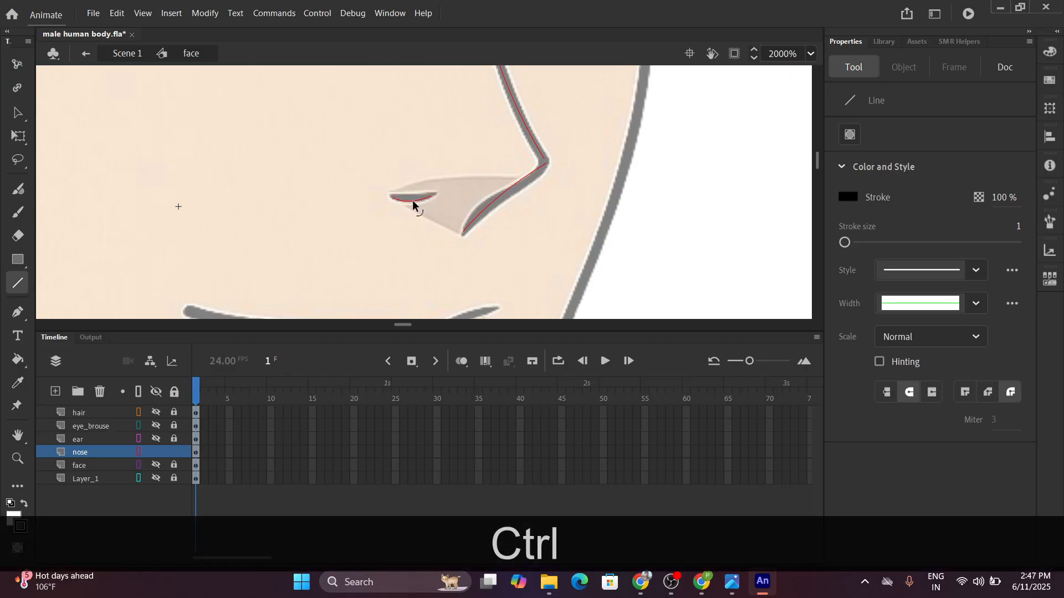
{"action": "left_click_drag", "start_coordinate": [414, 198], "coordinate": [414, 201]}
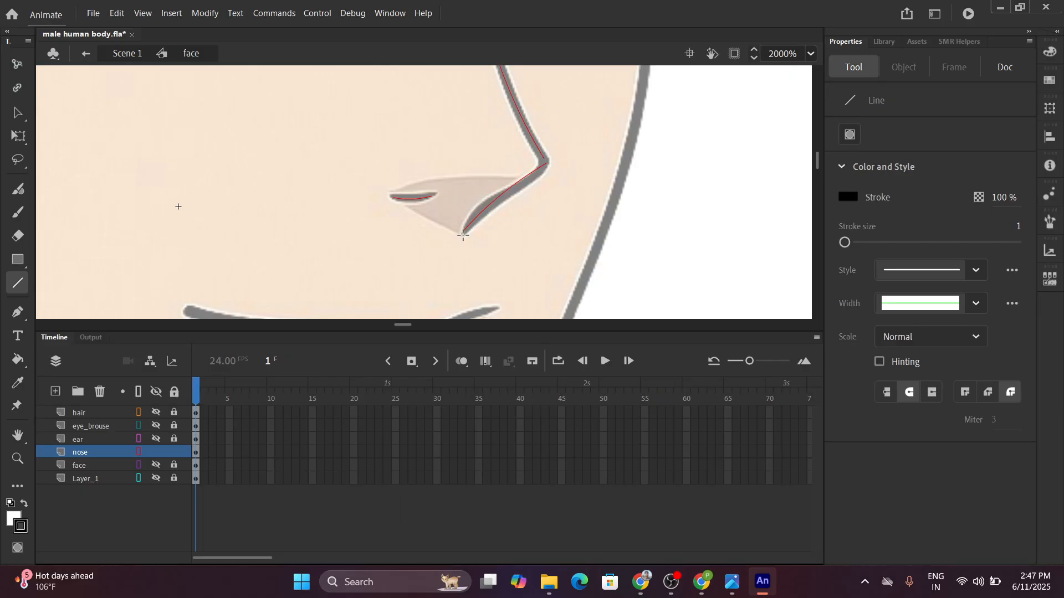
Outline the shadow under the nose by tracing its lower and upper edges with lines curved to match the reference.
{"action": "left_click_drag", "start_coordinate": [464, 234], "coordinate": [393, 197]}
{"action": "key", "text": "ctrl"}
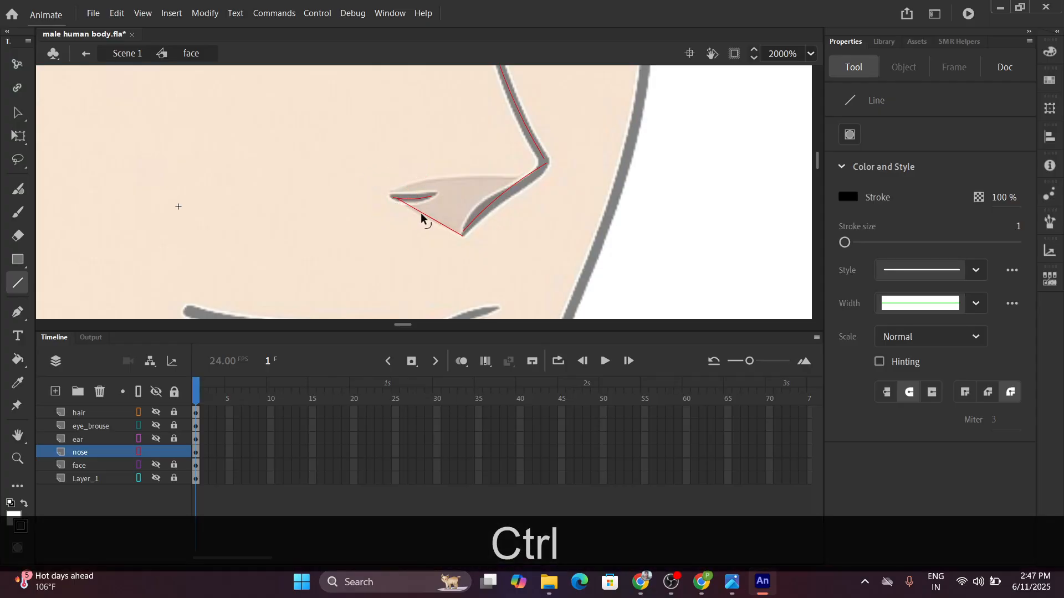
{"action": "left_click_drag", "start_coordinate": [420, 218], "coordinate": [418, 220]}
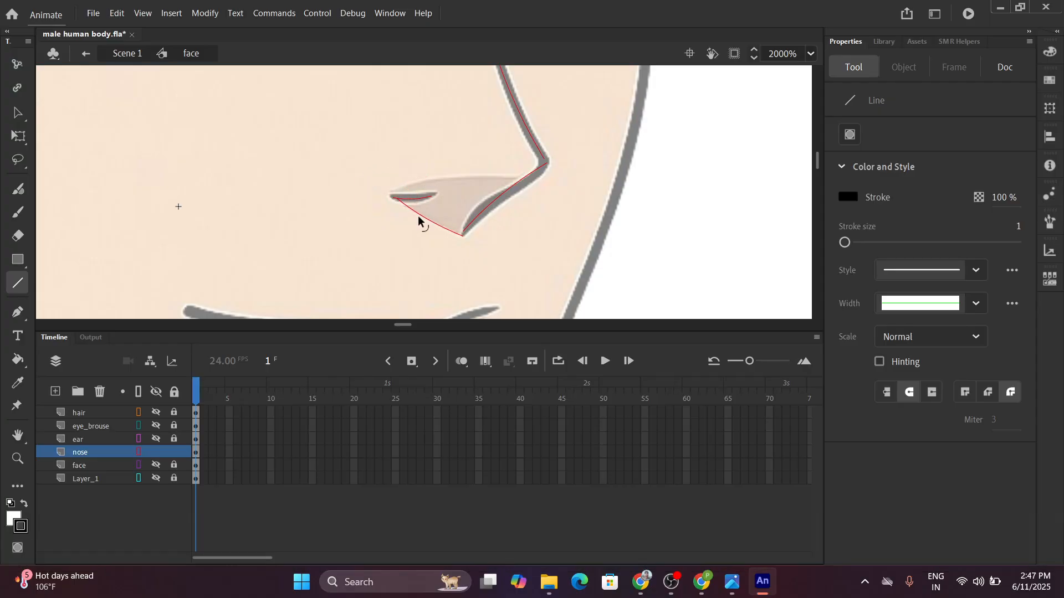
{"action": "left_click", "coordinate": [420, 218]}
{"action": "left_click_drag", "start_coordinate": [464, 229], "coordinate": [462, 236]}
{"action": "mouse_move", "coordinate": [521, 178]}
{"action": "left_mouse_down"}
{"action": "mouse_move", "coordinate": [416, 175]}
{"action": "mouse_move", "coordinate": [394, 193]}
{"action": "left_mouse_up"}
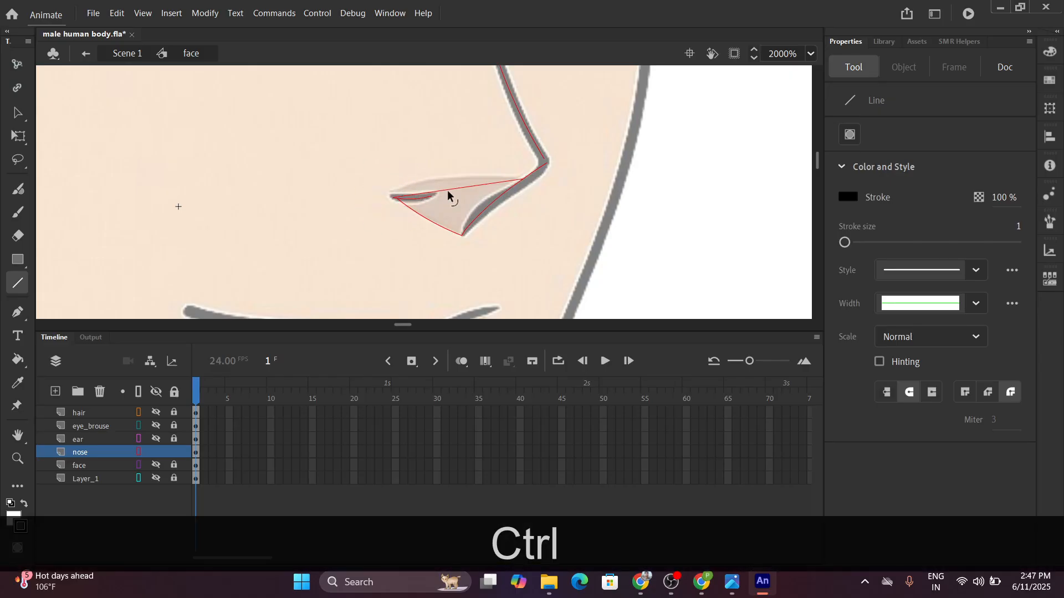
{"action": "left_click_drag", "start_coordinate": [446, 188], "coordinate": [420, 184]}
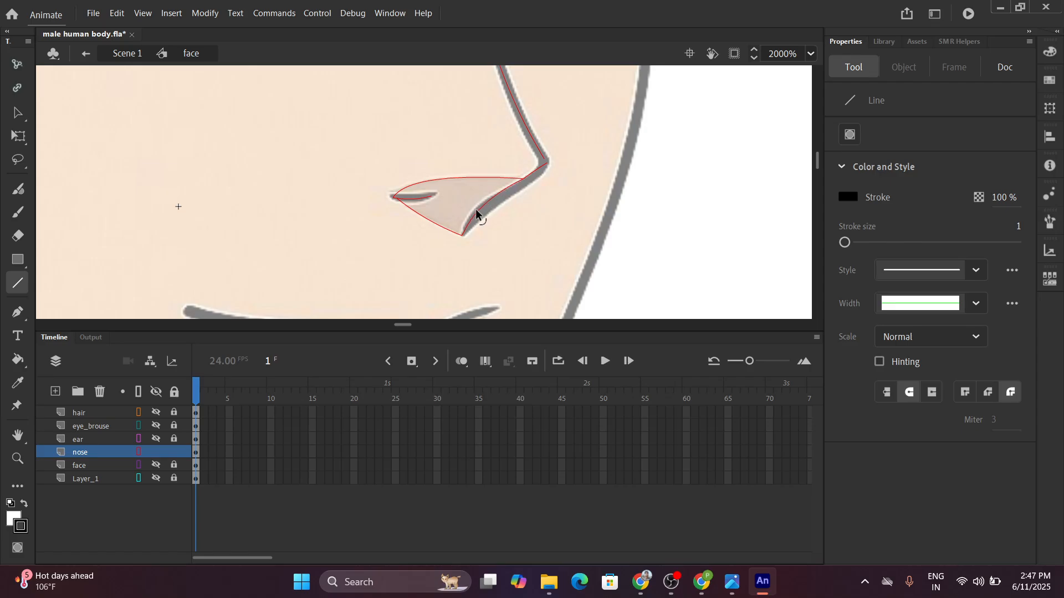
Try to reshape the curved line along the underside of the nose tip.
{"action": "left_click_drag", "start_coordinate": [477, 212], "coordinate": [494, 206]}
{"action": "key", "text": "alt"}
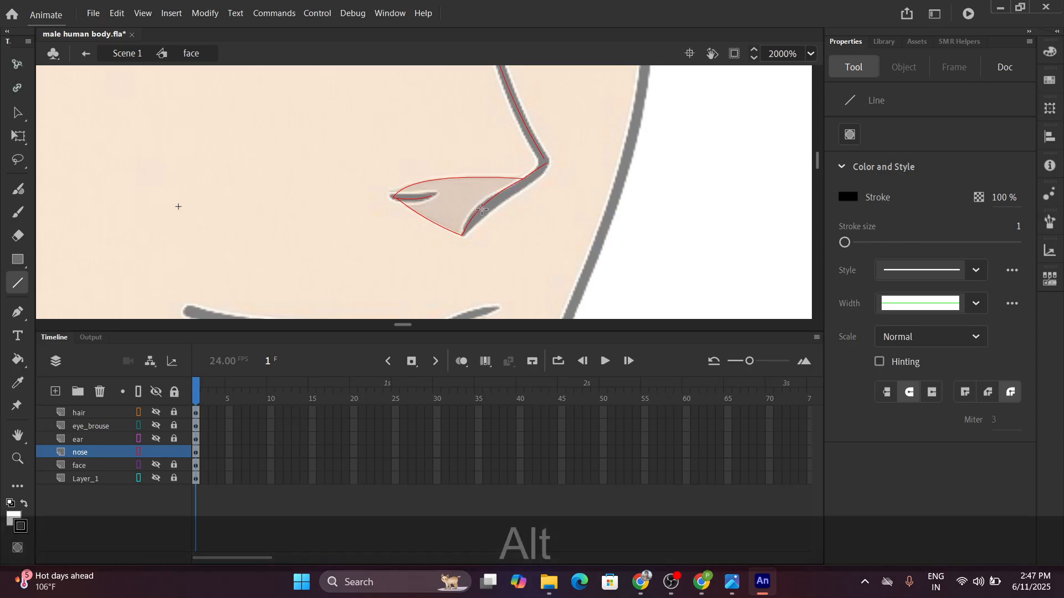
{"action": "key", "text": "ctrl+alt+z"}
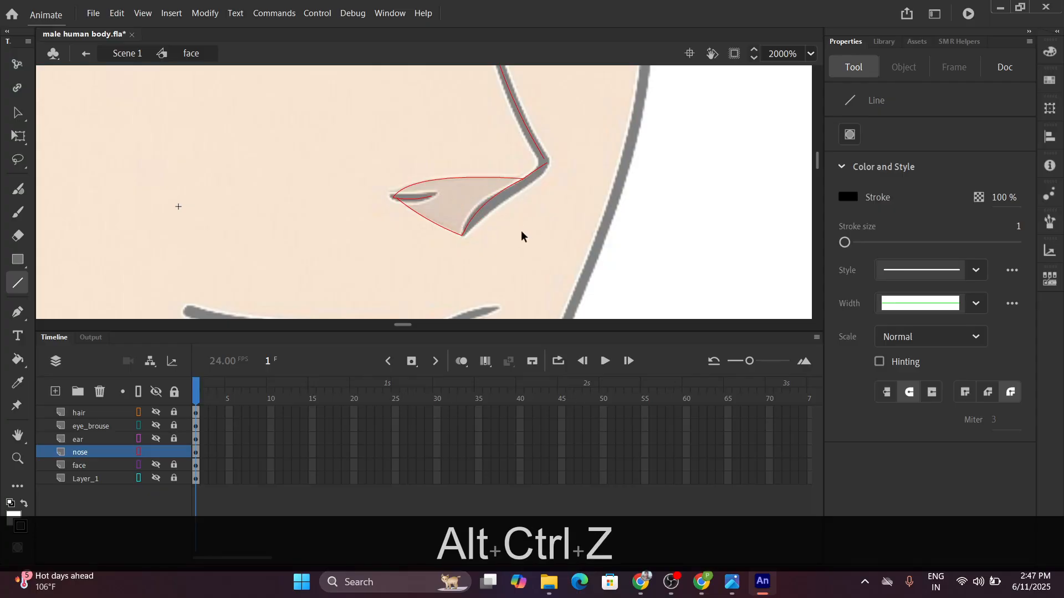
Reshape the line along the underside of the nose tip so it follows the reference stroke down to the shadow's lower corner.
{"action": "left_click", "coordinate": [20, 113]}
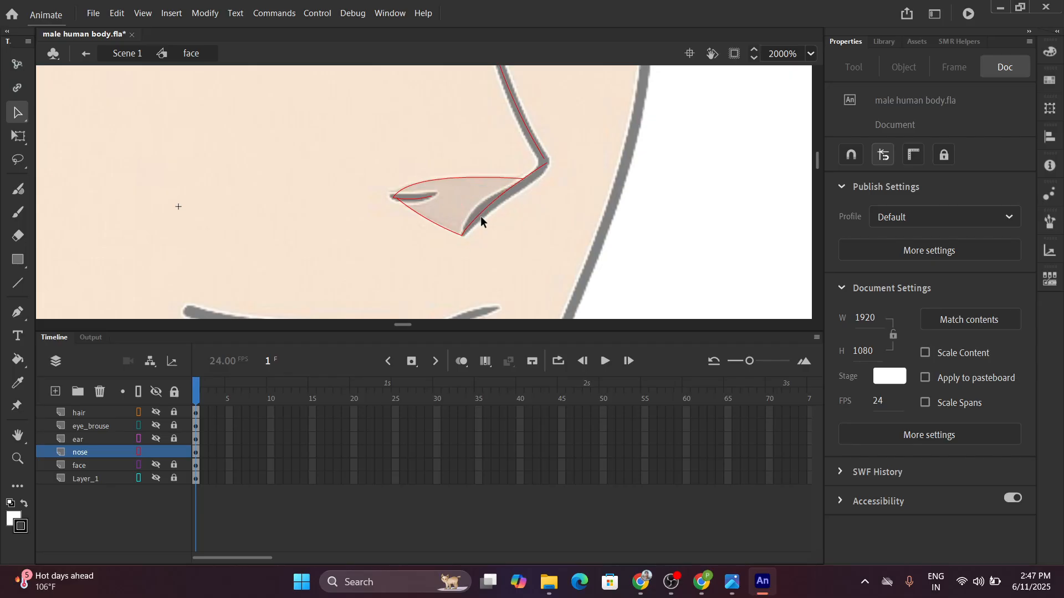
{"action": "key", "text": "alt"}
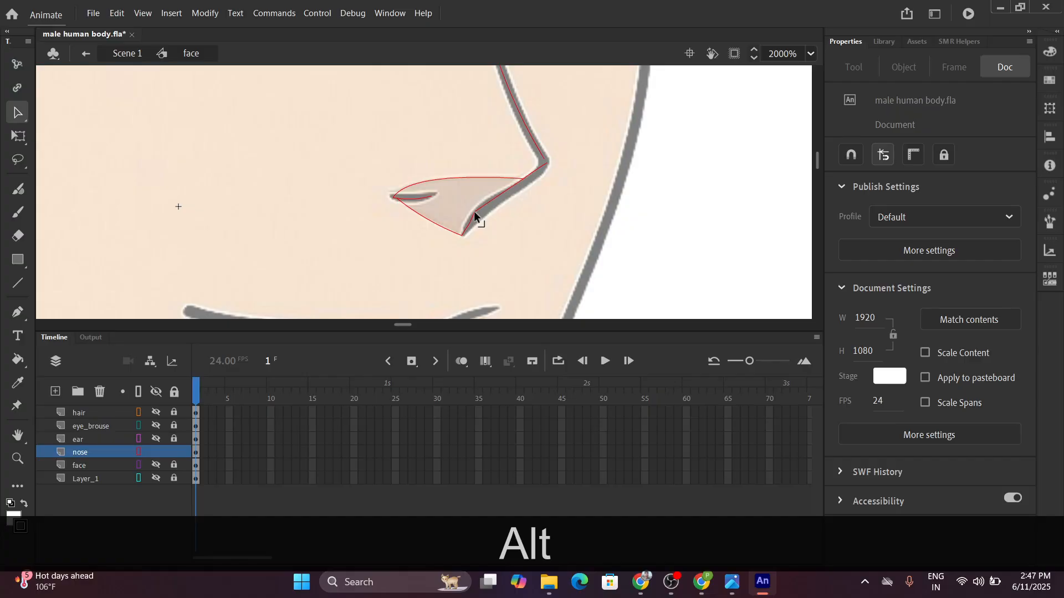
{"action": "left_click_drag", "start_coordinate": [470, 221], "coordinate": [471, 216]}
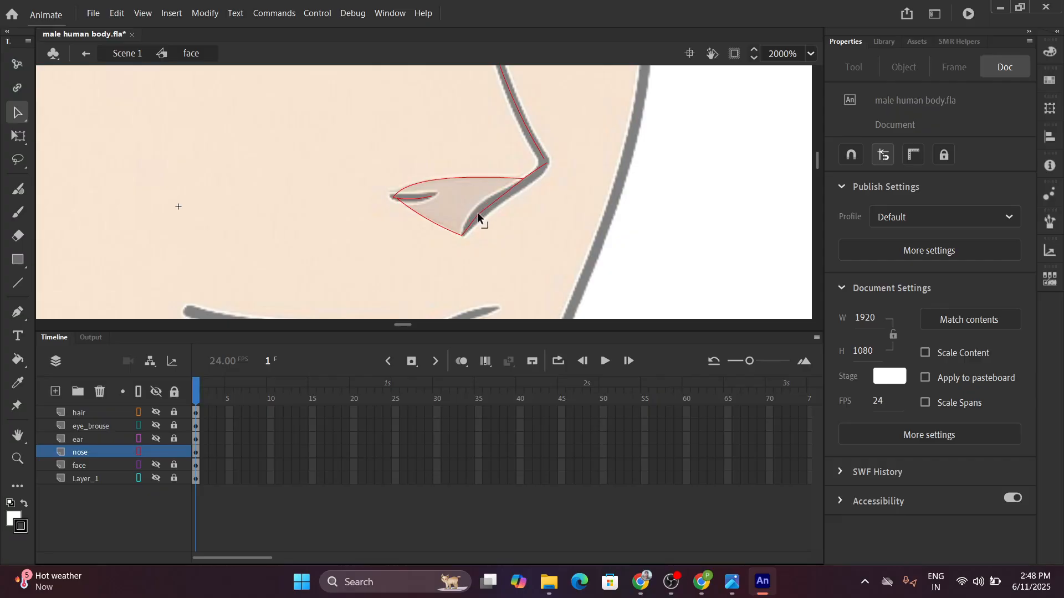
{"action": "left_click", "coordinate": [475, 211]}
{"action": "left_click_drag", "start_coordinate": [467, 234], "coordinate": [468, 225]}
{"action": "scroll", "coordinate": [490, 201], "scroll_direction": "down", "scroll_amount": 2, "text": "ctrl"}
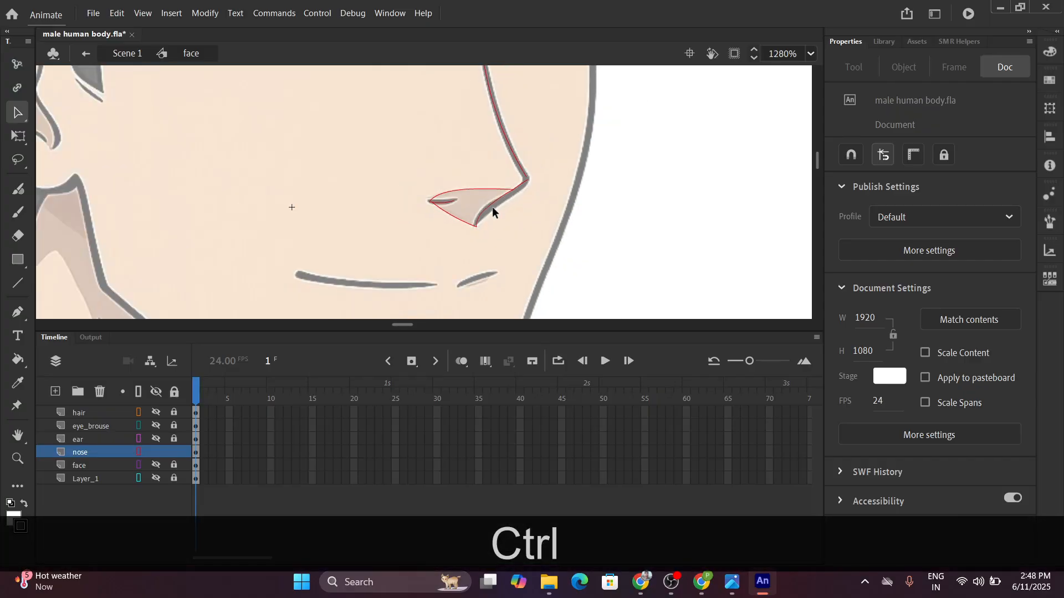
{"action": "scroll", "coordinate": [501, 214], "scroll_direction": "down", "scroll_amount": 1}
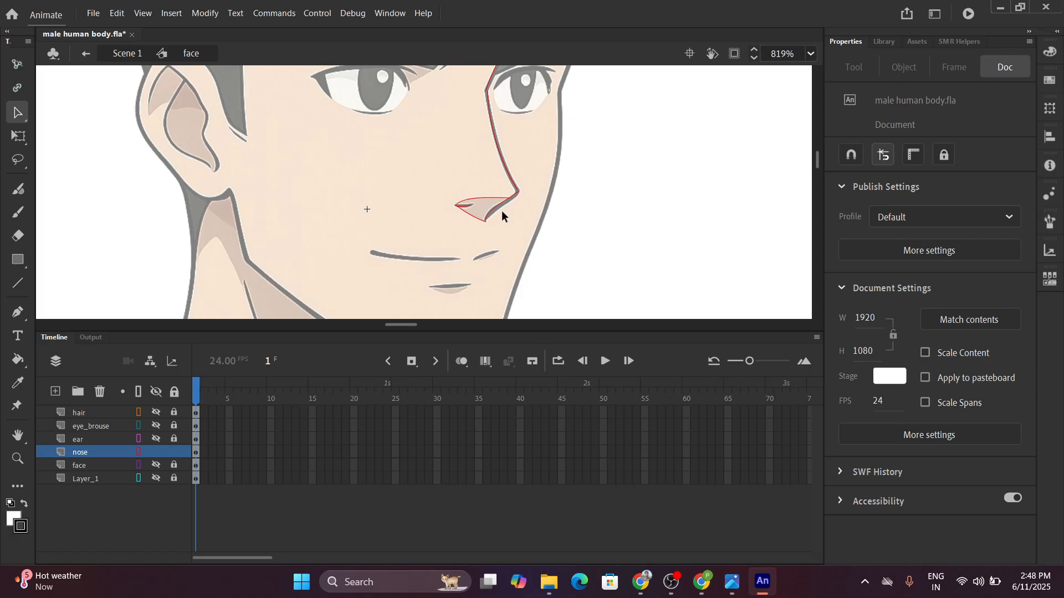
Make all layers of the face symbol visible and switch them from outline display to full strokes and fills.
{"action": "left_click", "coordinate": [154, 453]}
{"action": "left_click", "coordinate": [157, 392]}
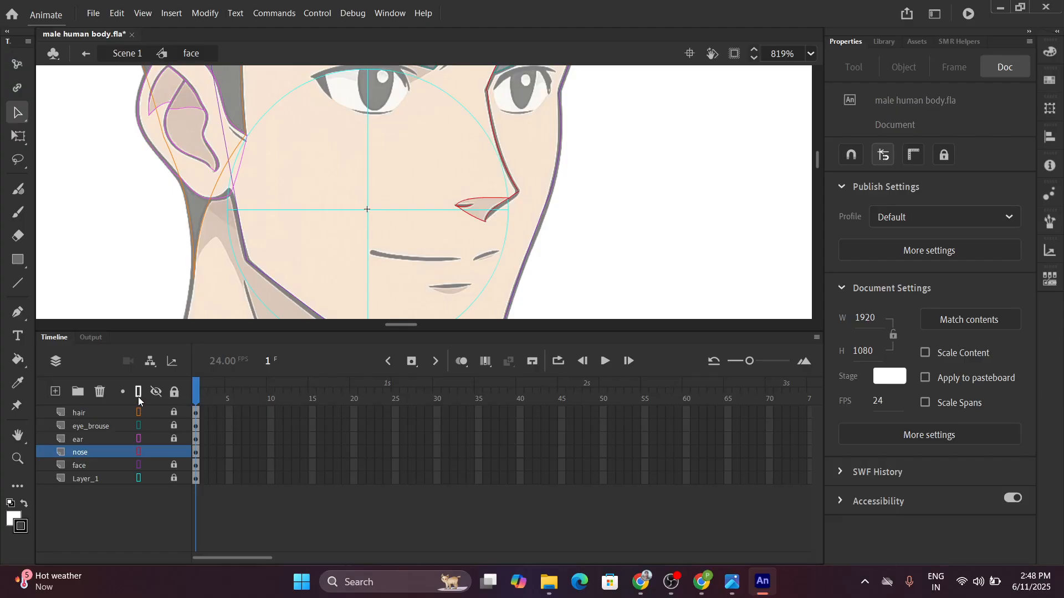
{"action": "left_click", "coordinate": [139, 397]}
{"action": "left_click", "coordinate": [138, 397]}
{"action": "left_click", "coordinate": [138, 397]}
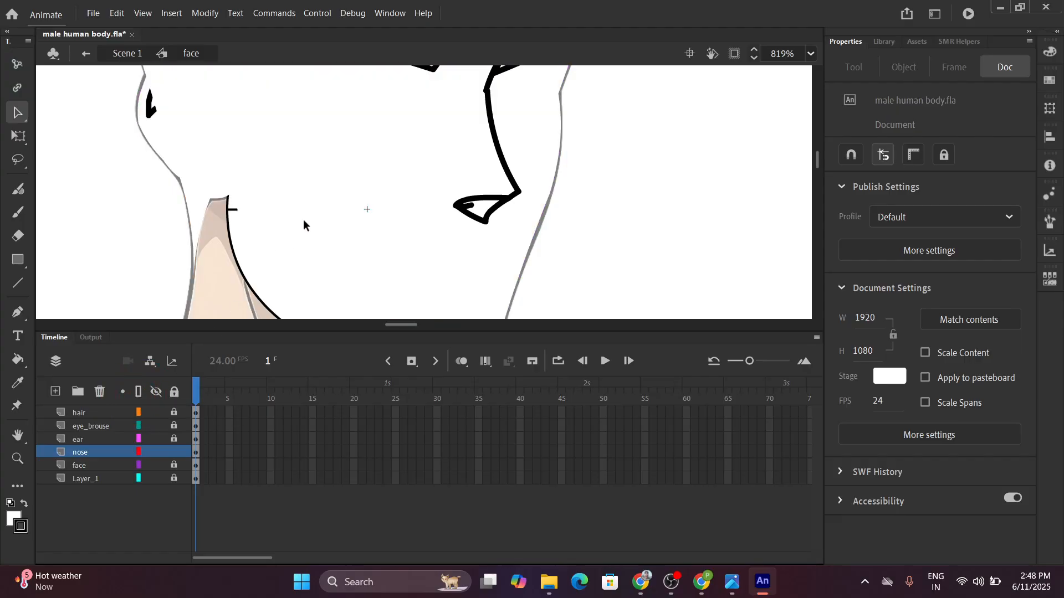
{"action": "scroll", "coordinate": [305, 224], "scroll_direction": "down", "scroll_amount": 5, "text": "ctrl"}
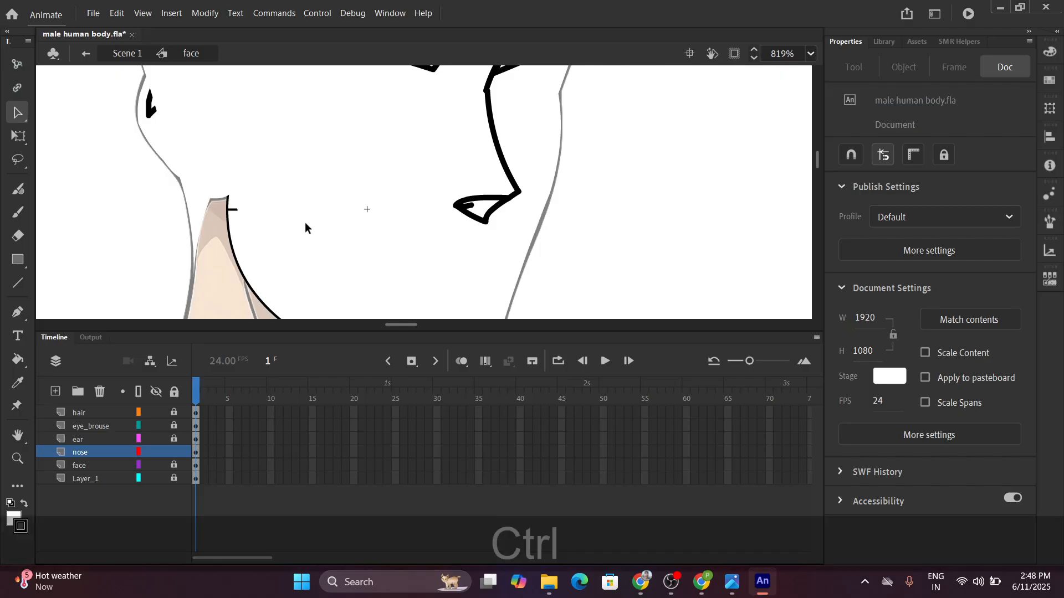
{"action": "scroll", "coordinate": [250, 191], "scroll_direction": "up", "scroll_amount": 1, "text": "ctrl"}
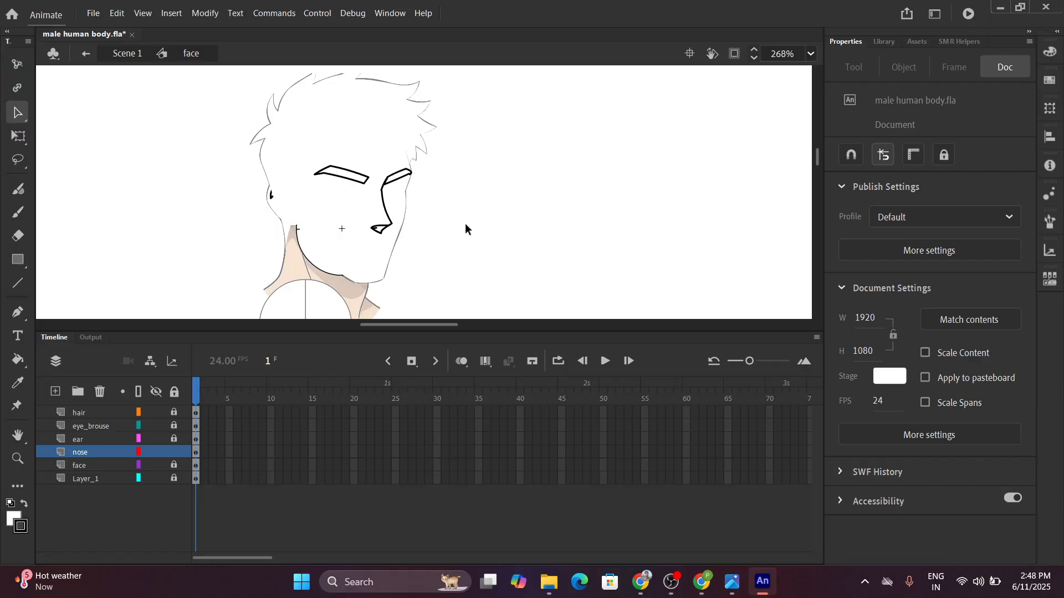
Return to Scene 1 and rename Layer_4, which holds the traced head, as face.
{"action": "left_click", "coordinate": [114, 54]}
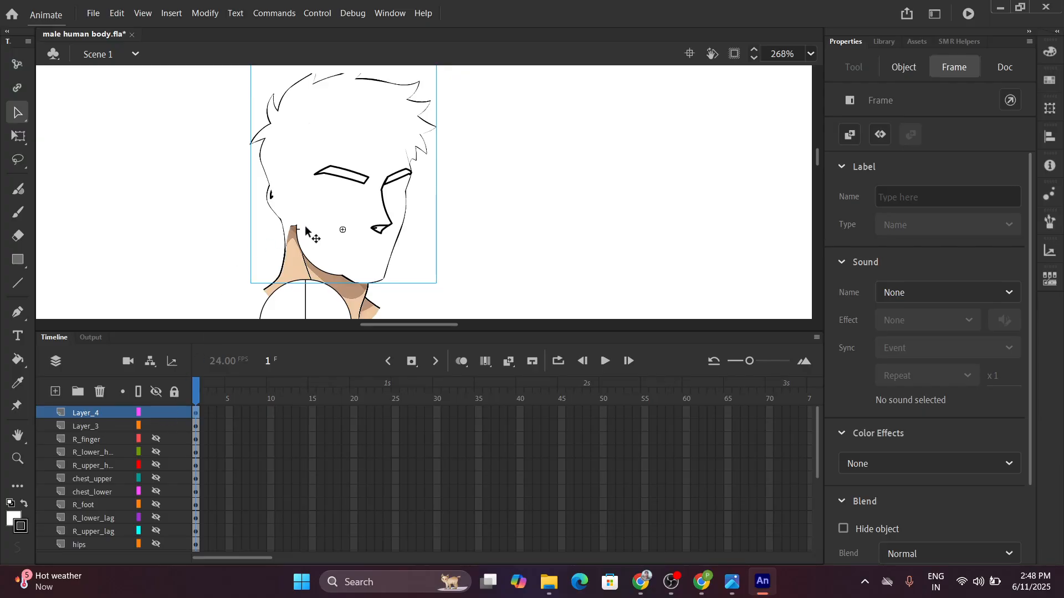
{"action": "left_click", "coordinate": [100, 426]}
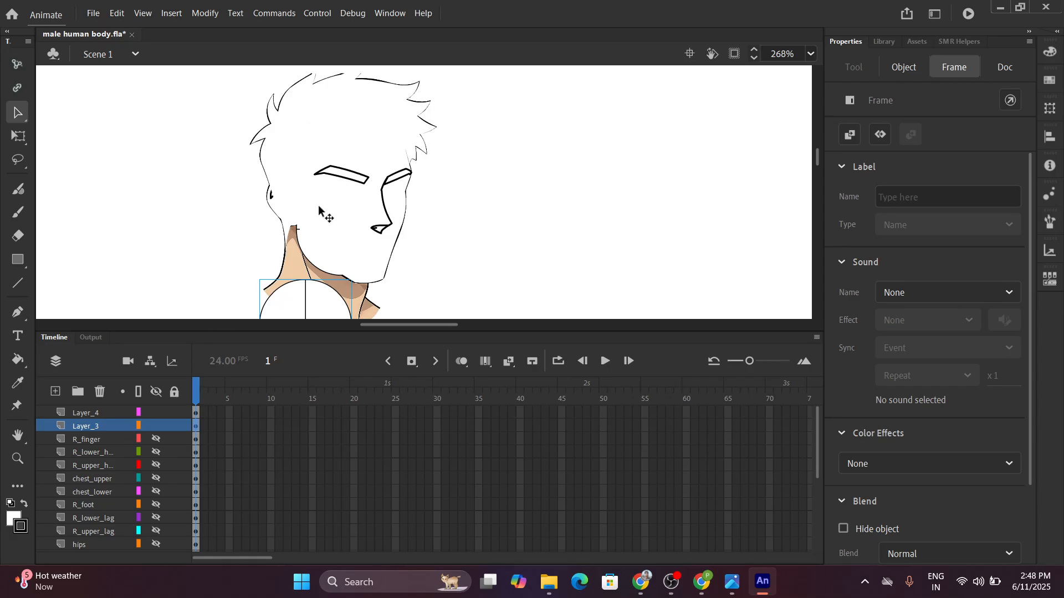
{"action": "left_click", "coordinate": [91, 411]}
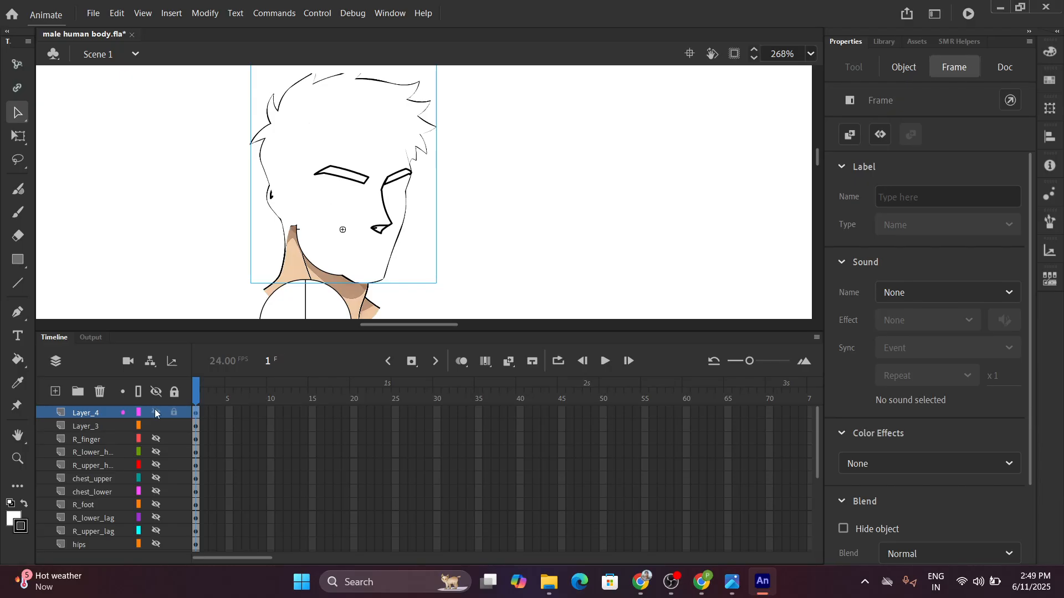
{"action": "double_click", "coordinate": [89, 412]}
{"action": "type", "text": "face"}
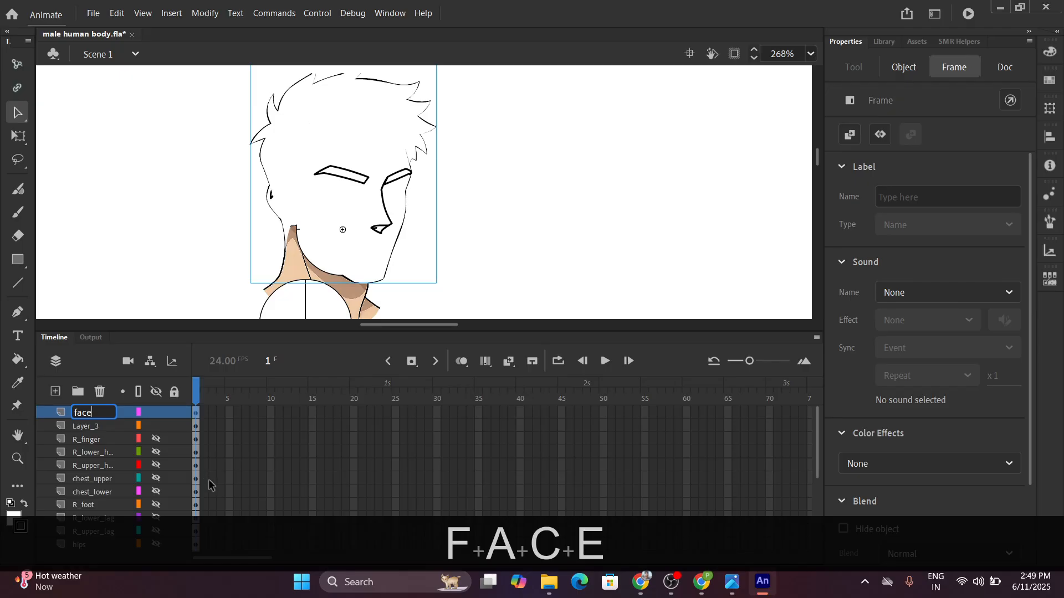
{"action": "key", "text": "Return"}
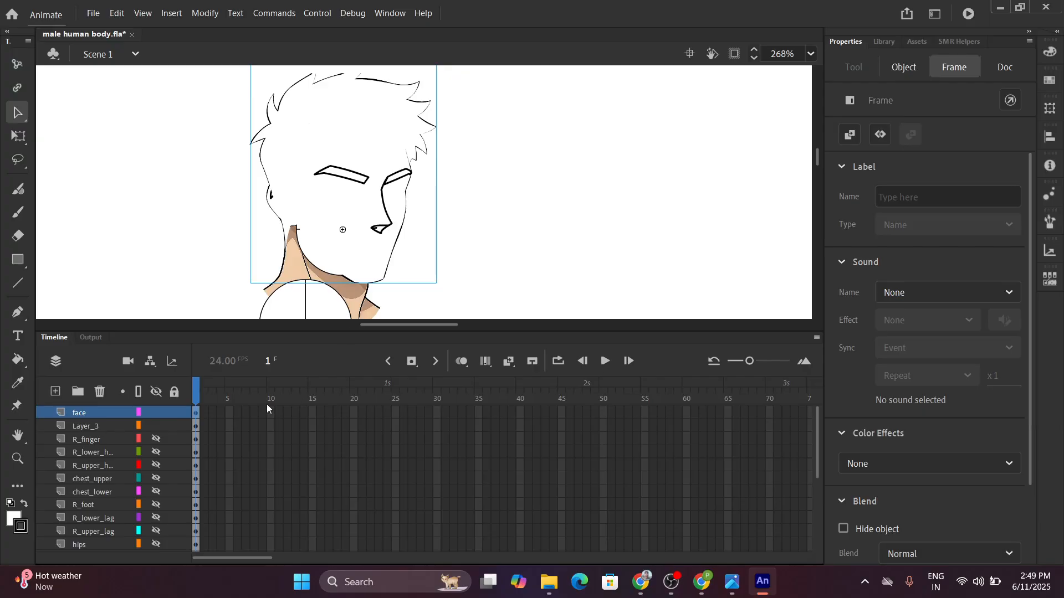
Hide the face layer and sample the skin colour from the reference image's cheek as the fill colour.
{"action": "left_click", "coordinate": [152, 414]}
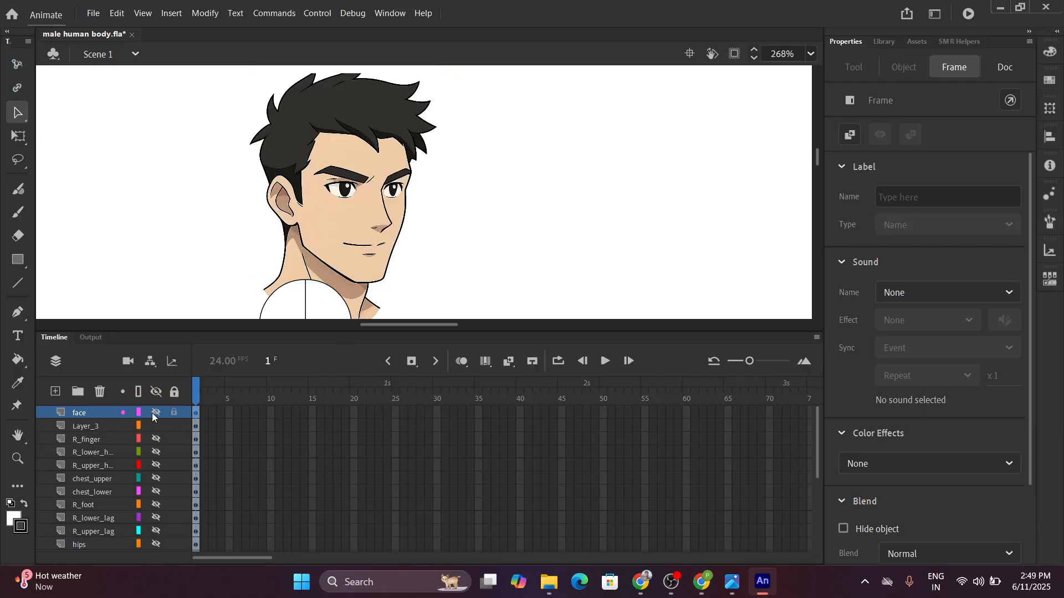
{"action": "scroll", "coordinate": [337, 209], "scroll_direction": "up", "scroll_amount": 5}
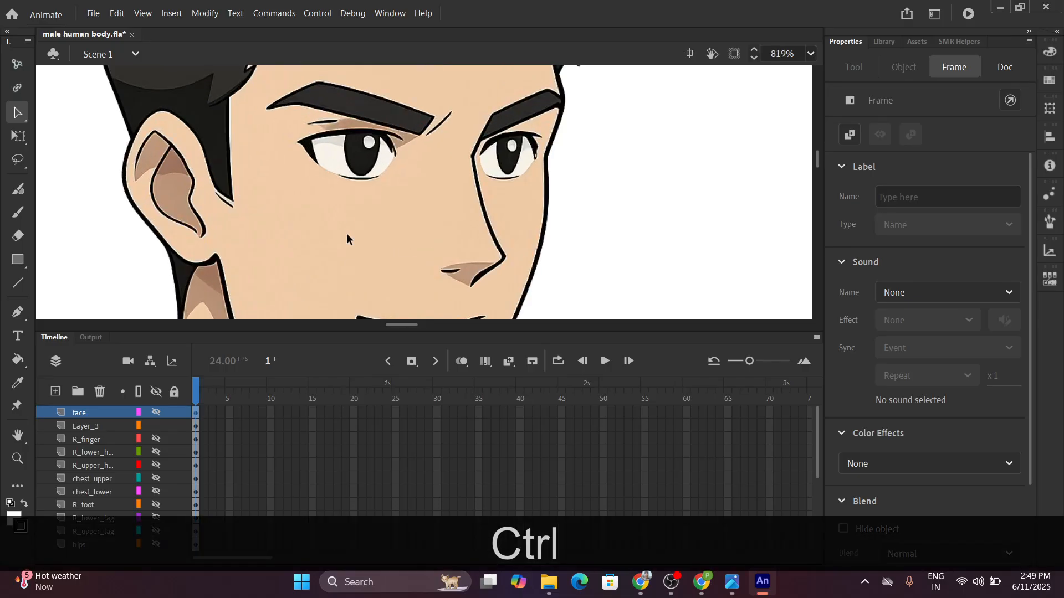
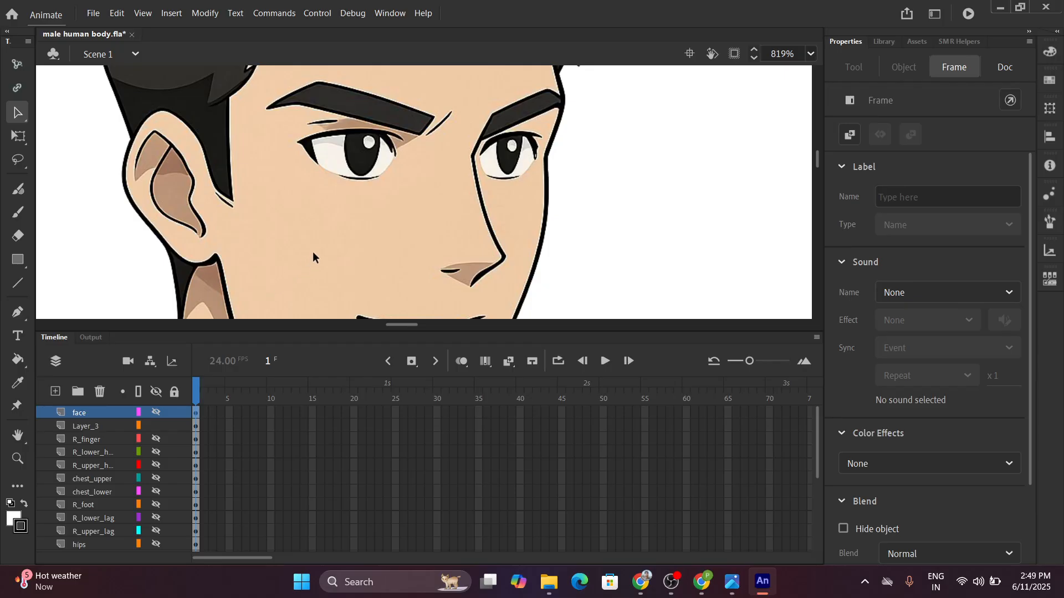
{"action": "key", "text": "i"}
{"action": "left_click", "coordinate": [331, 246]}
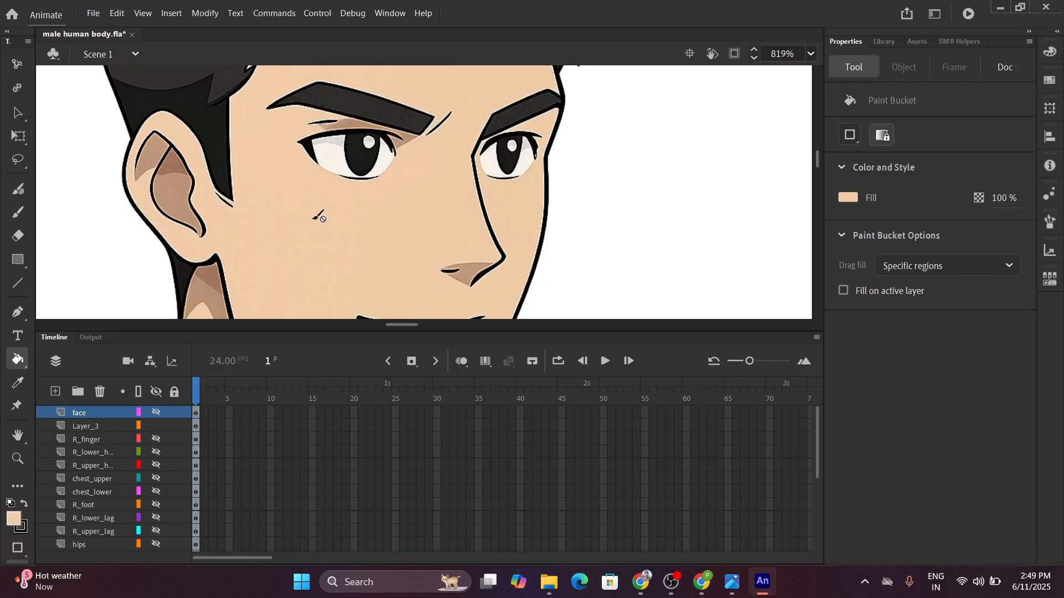
{"action": "scroll", "coordinate": [319, 214], "scroll_direction": "down", "scroll_amount": 5}
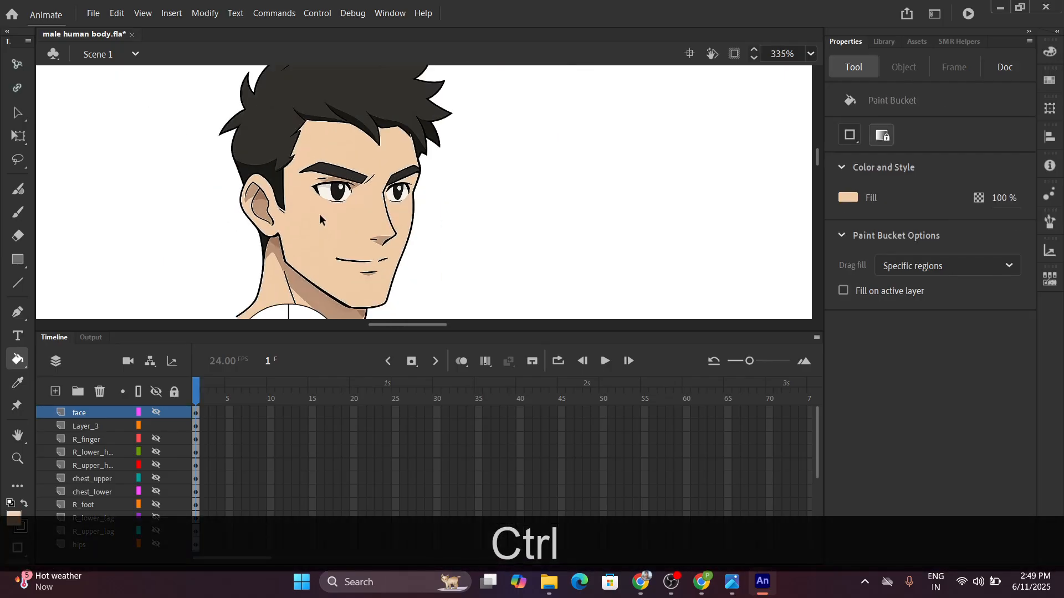
Show the face layer again, unlock the face layer inside the face symbol and fill the face shape with the sampled skin colour.
{"action": "left_click", "coordinate": [13, 108]}
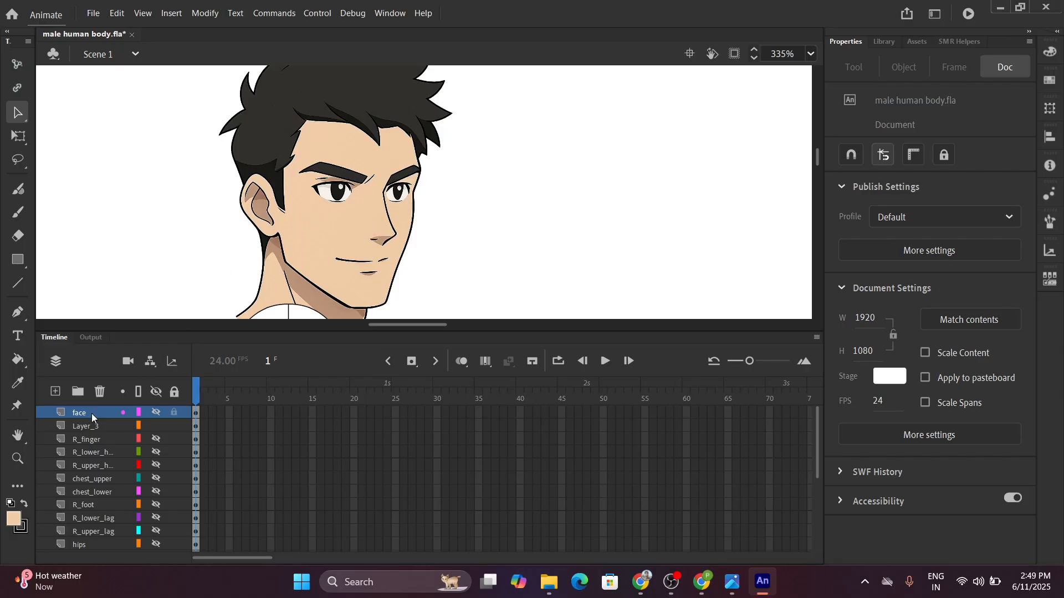
{"action": "left_click", "coordinate": [155, 412]}
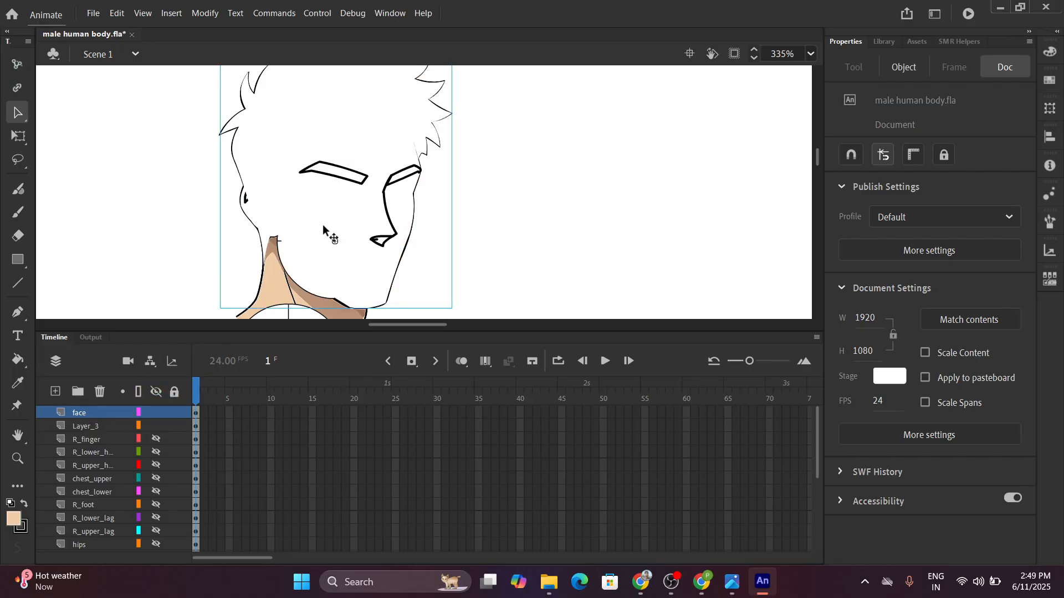
{"action": "double_click", "coordinate": [323, 228]}
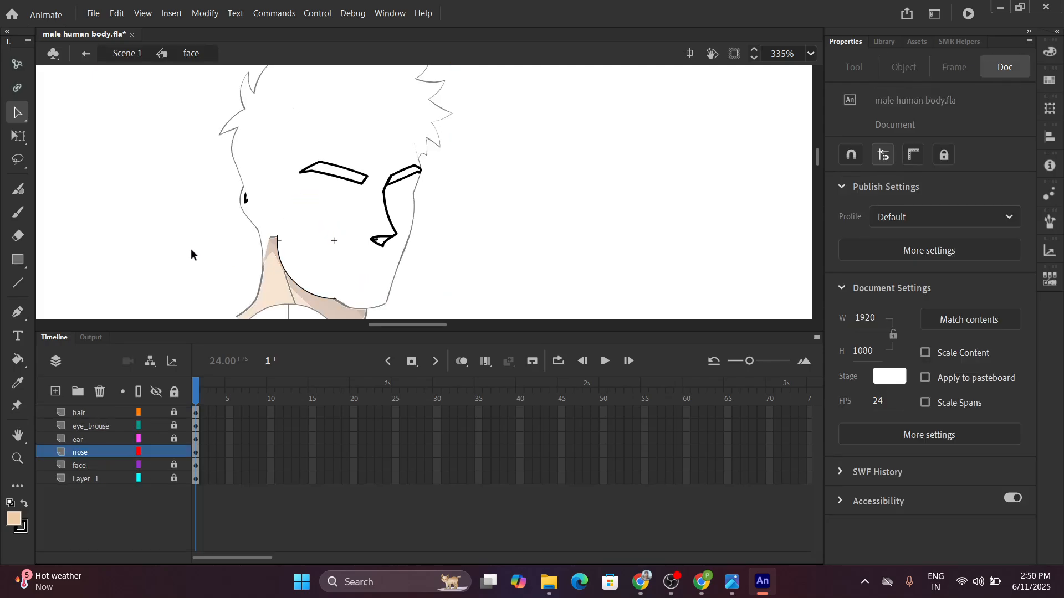
{"action": "left_click", "coordinate": [84, 470]}
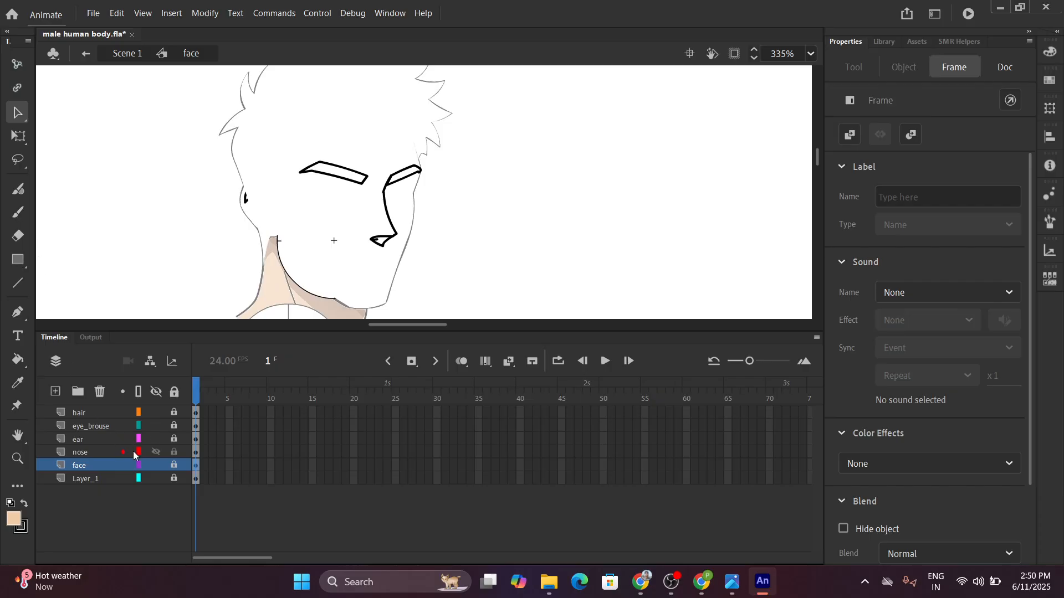
{"action": "left_click", "coordinate": [173, 466]}
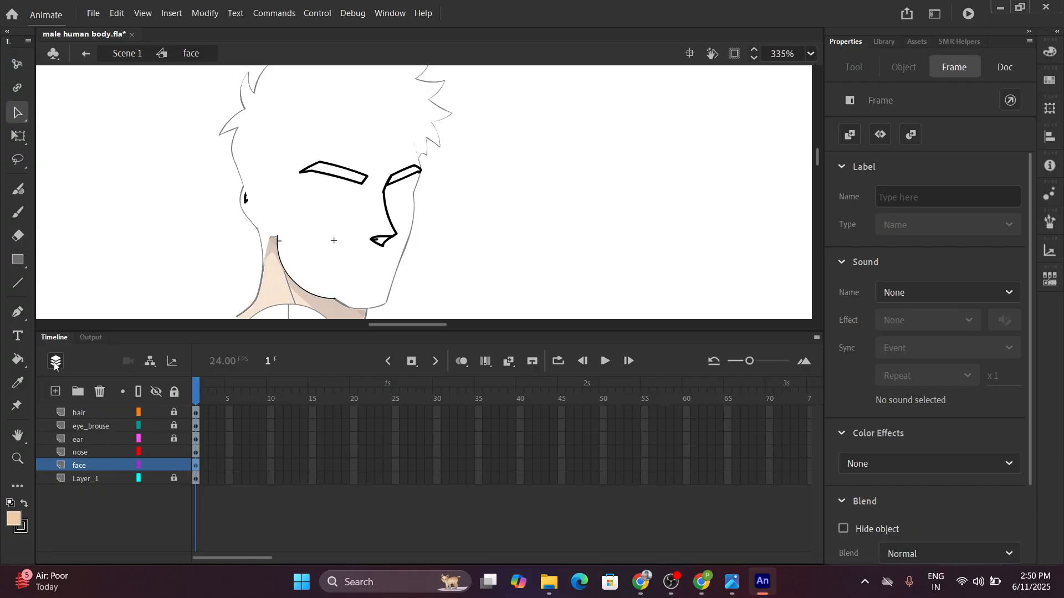
{"action": "left_click", "coordinate": [17, 360]}
{"action": "left_click", "coordinate": [335, 235]}
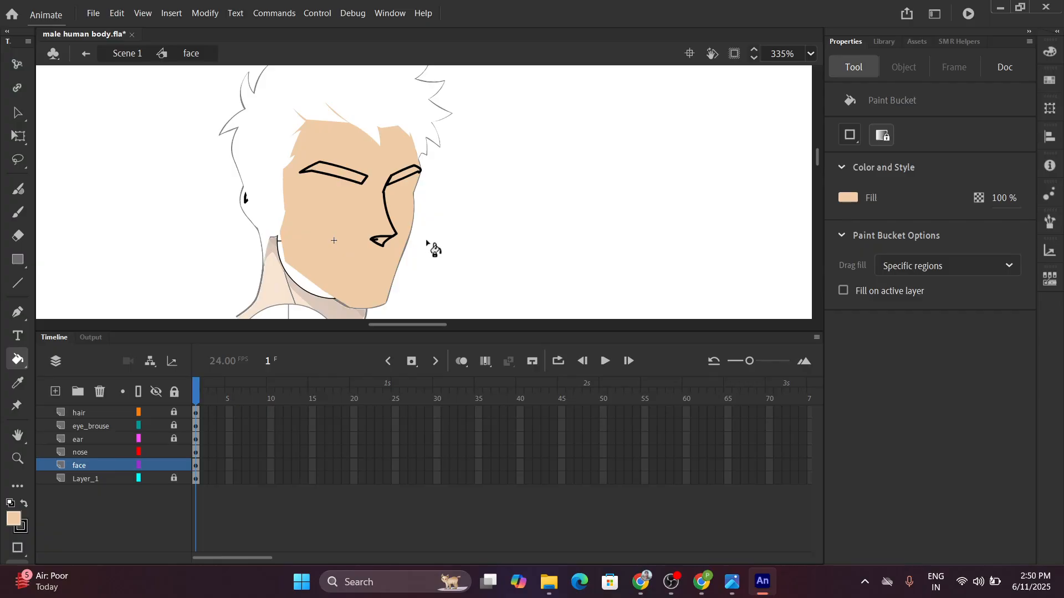
Return to Scene 1, hide the face layer and sample the dark hair colour from the reference image.
{"action": "left_click", "coordinate": [117, 55]}
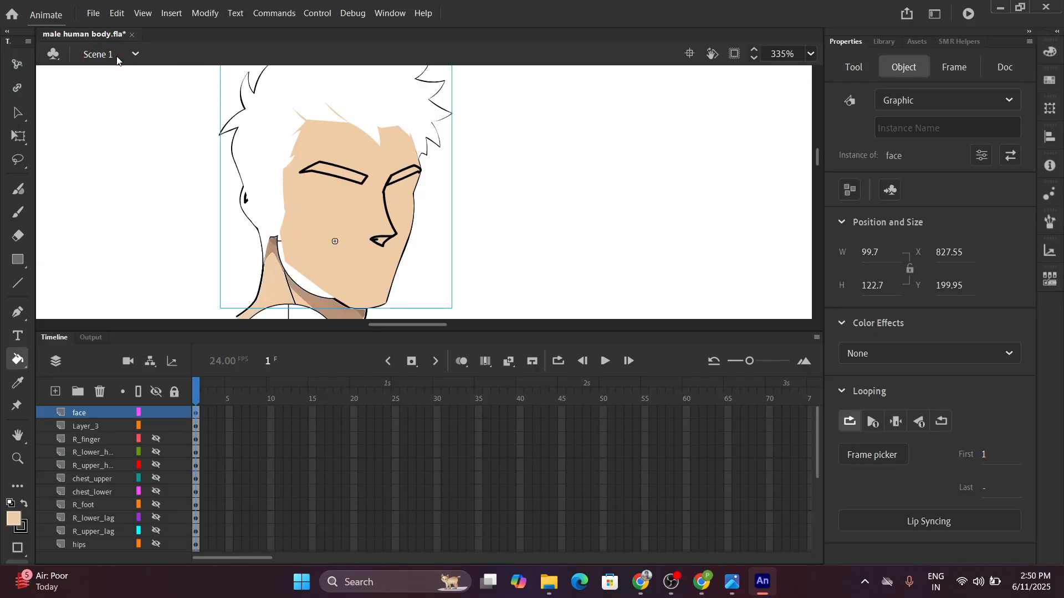
{"action": "left_click", "coordinate": [156, 413]}
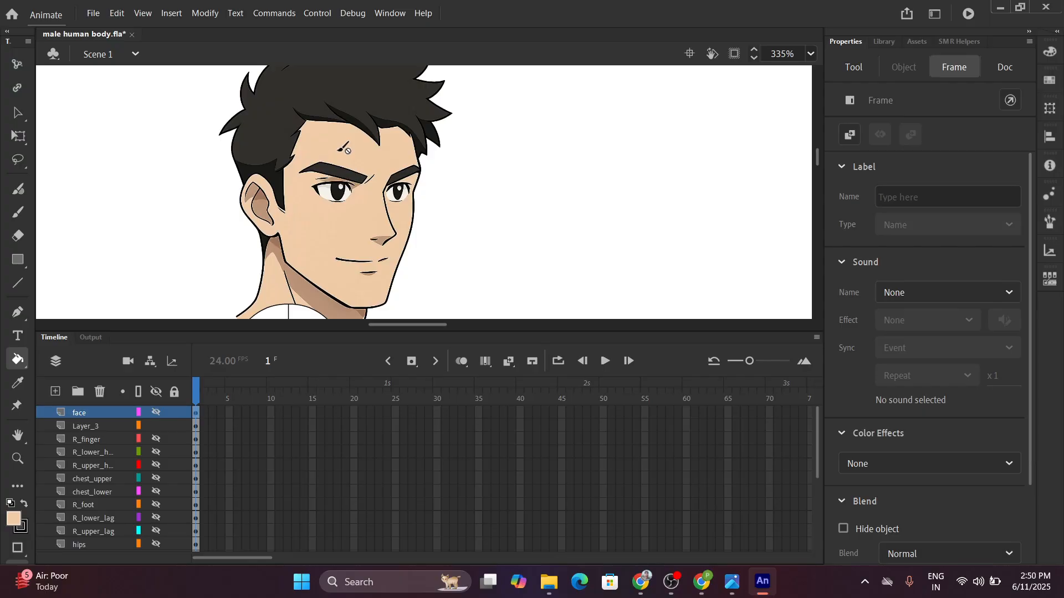
{"action": "key", "text": "i"}
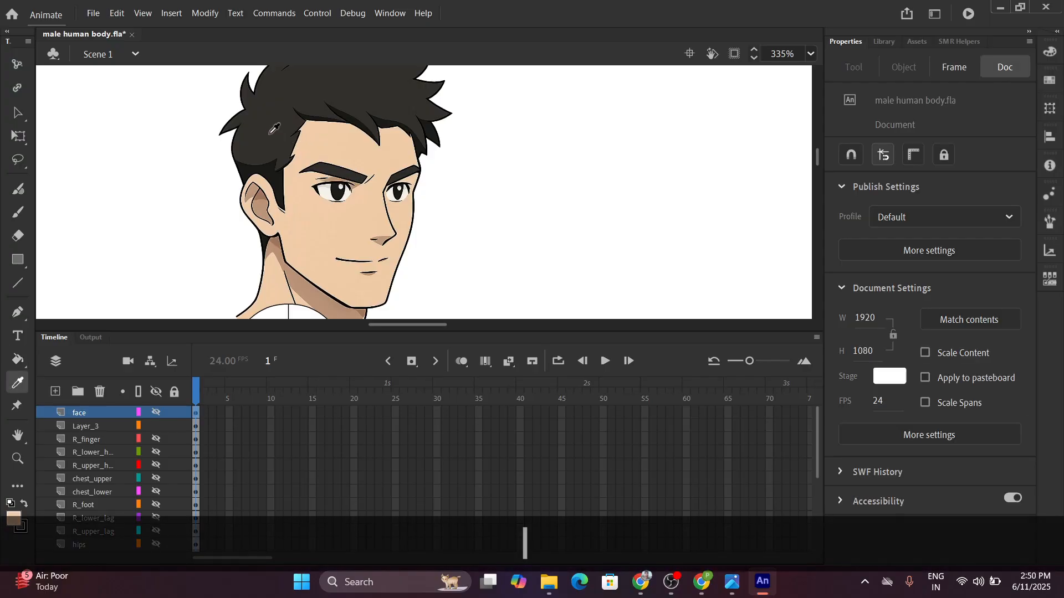
{"action": "left_click", "coordinate": [270, 128]}
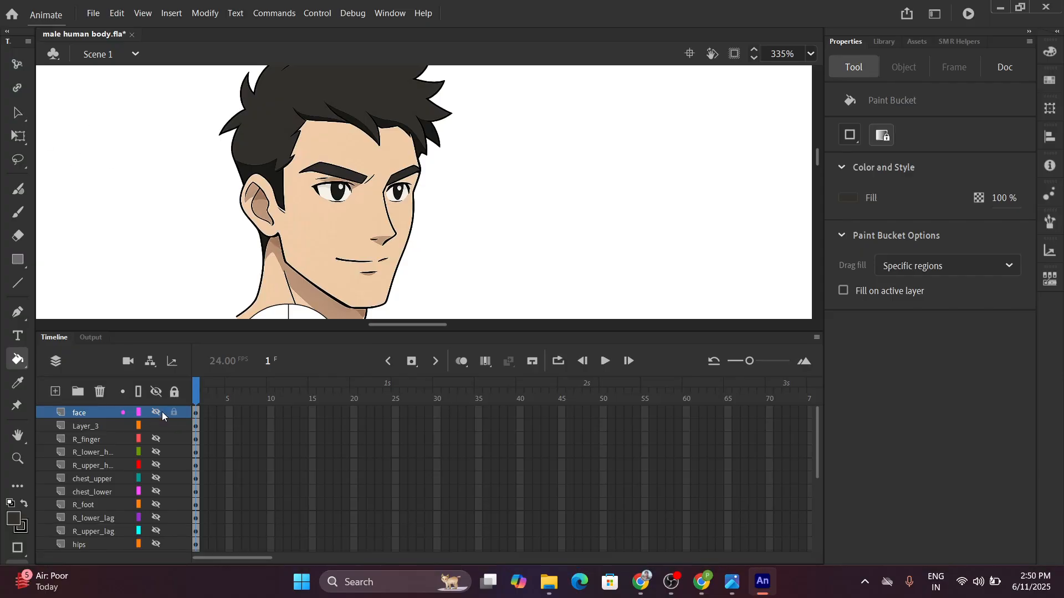
Show the face layer again, open the face symbol for editing and make its hair layer active.
{"action": "left_click", "coordinate": [157, 412]}
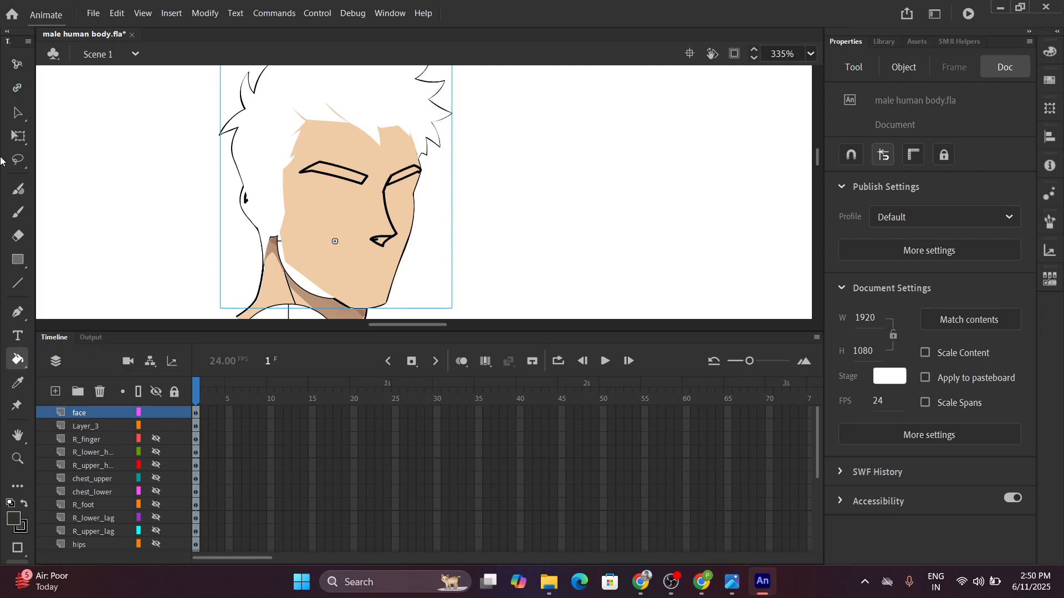
{"action": "left_click", "coordinate": [18, 113]}
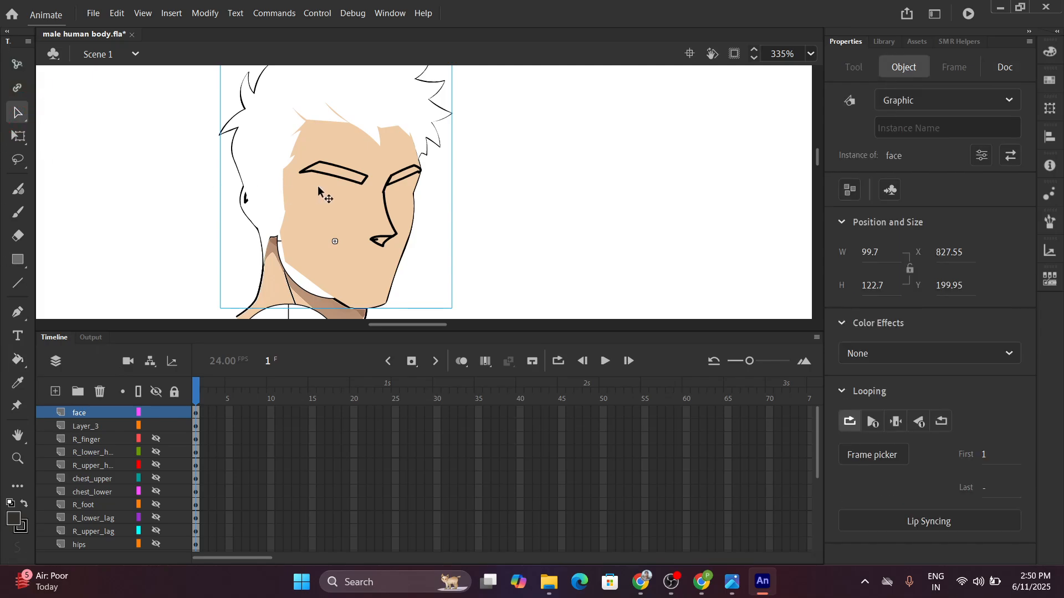
{"action": "double_click", "coordinate": [374, 209]}
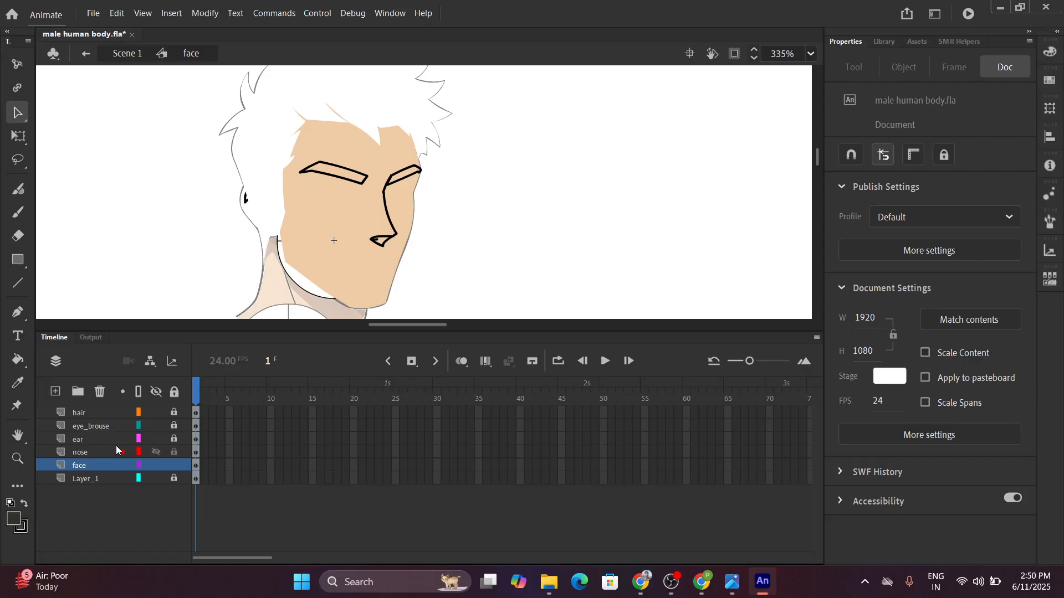
{"action": "left_click", "coordinate": [155, 412]}
{"action": "scroll", "coordinate": [347, 65], "scroll_direction": "up", "scroll_amount": 2}
{"action": "scroll", "coordinate": [348, 137], "scroll_direction": "down", "scroll_amount": 2}
{"action": "left_click", "coordinate": [91, 412]}
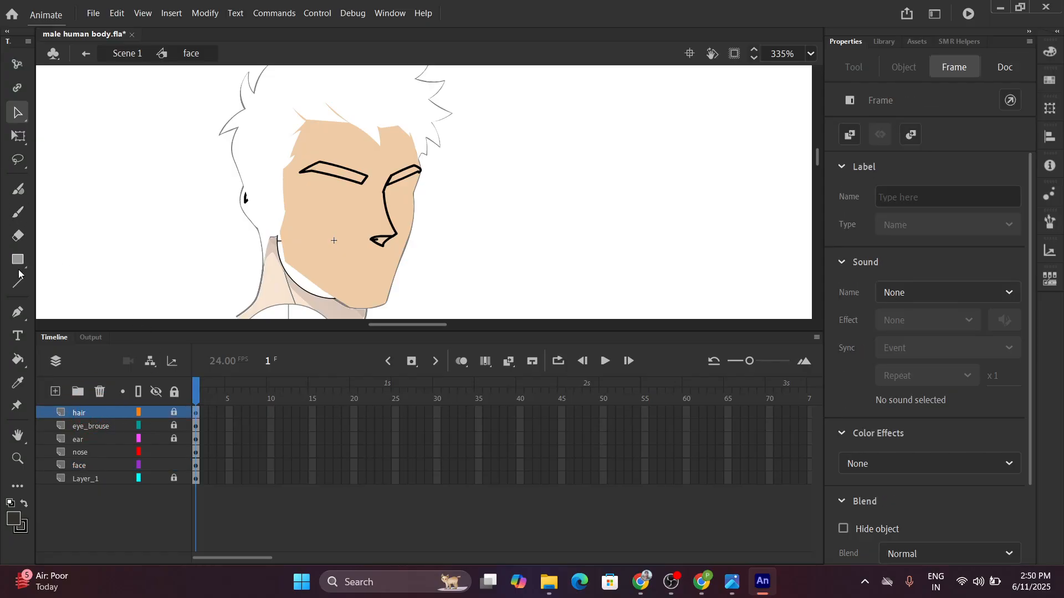
Try to fill the hair shape with the sampled dark colour using the Paint Bucket.
{"action": "left_click", "coordinate": [18, 359]}
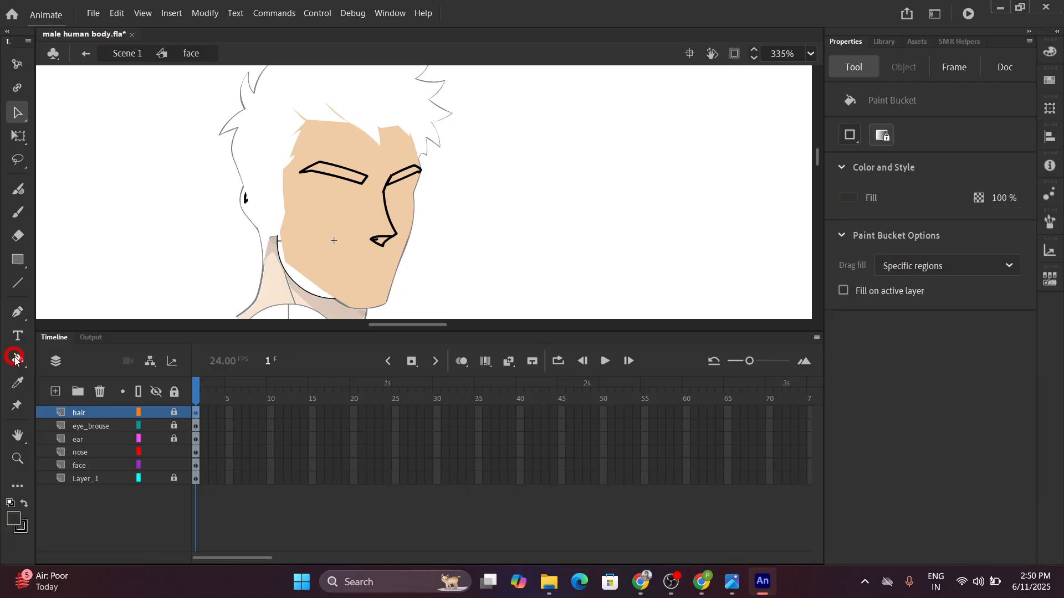
{"action": "left_click", "coordinate": [283, 114]}
{"action": "left_click", "coordinate": [660, 311]}
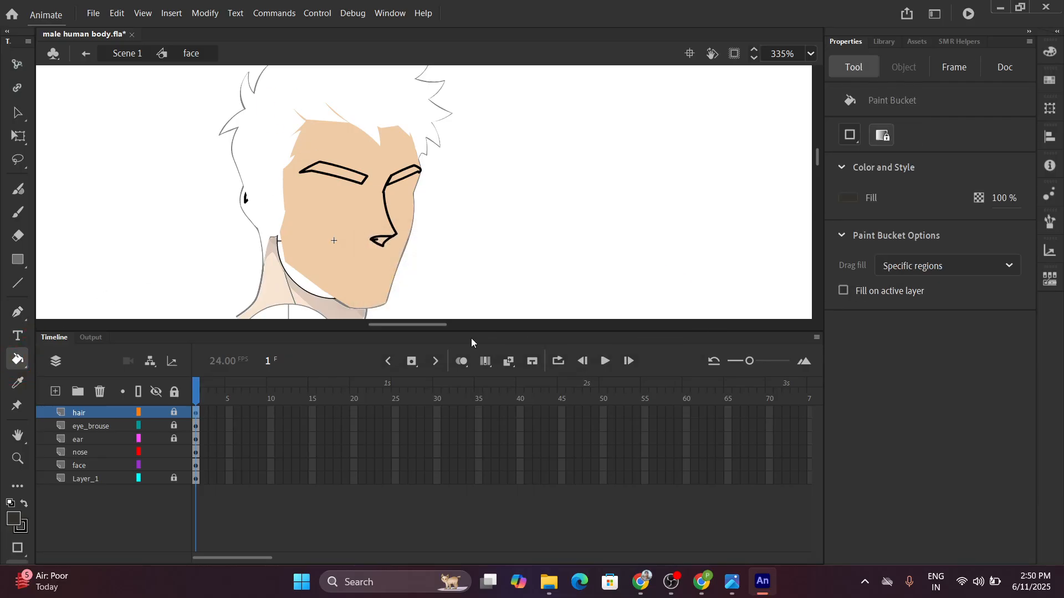
Unlock the hair layer and fill the hair shape with the sampled dark colour.
{"action": "left_click", "coordinate": [298, 78]}
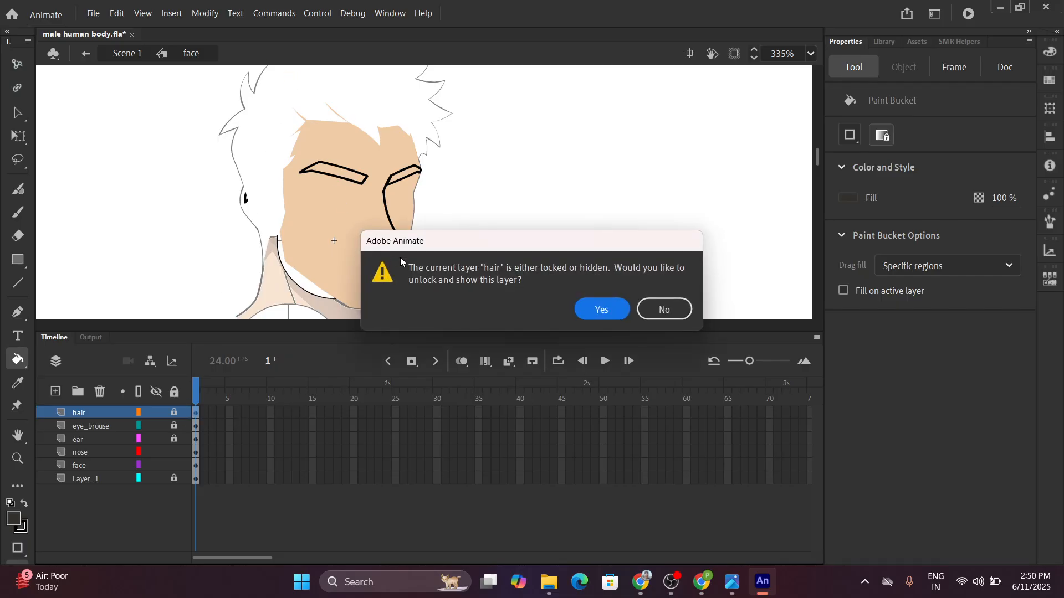
{"action": "left_click", "coordinate": [609, 309]}
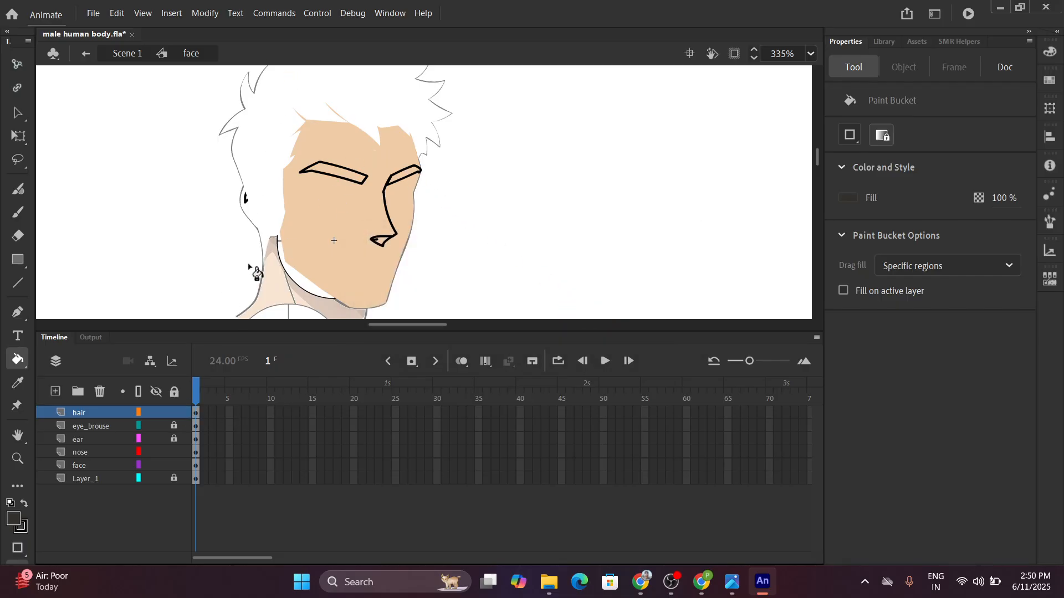
{"action": "left_click", "coordinate": [284, 123]}
{"action": "scroll", "coordinate": [515, 126], "scroll_direction": "up", "scroll_amount": 3}
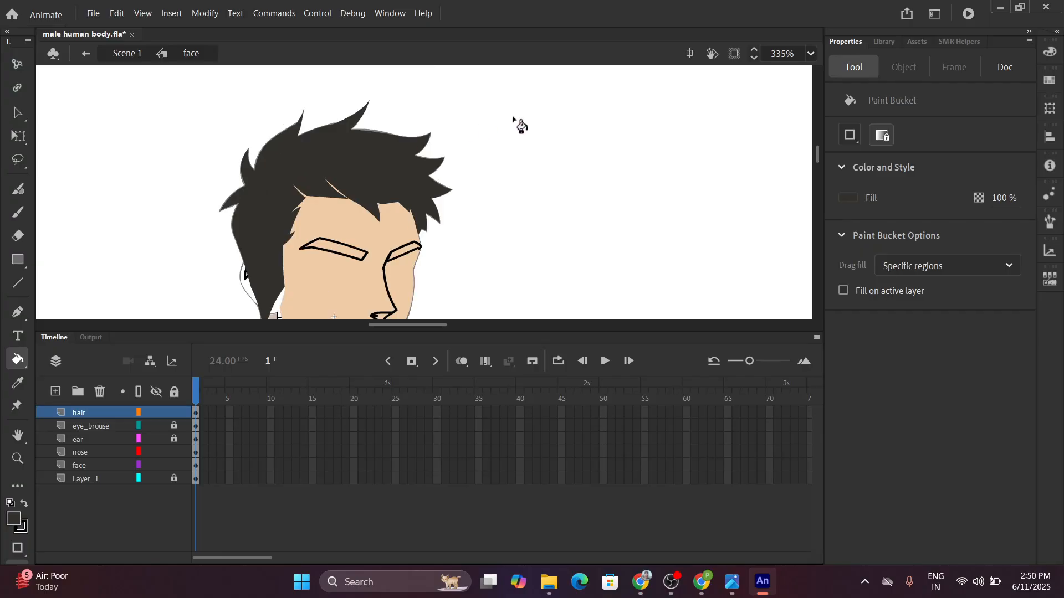
Move the ear layer above the hair layer and unlock it.
{"action": "scroll", "coordinate": [515, 133], "scroll_direction": "down", "scroll_amount": 3}
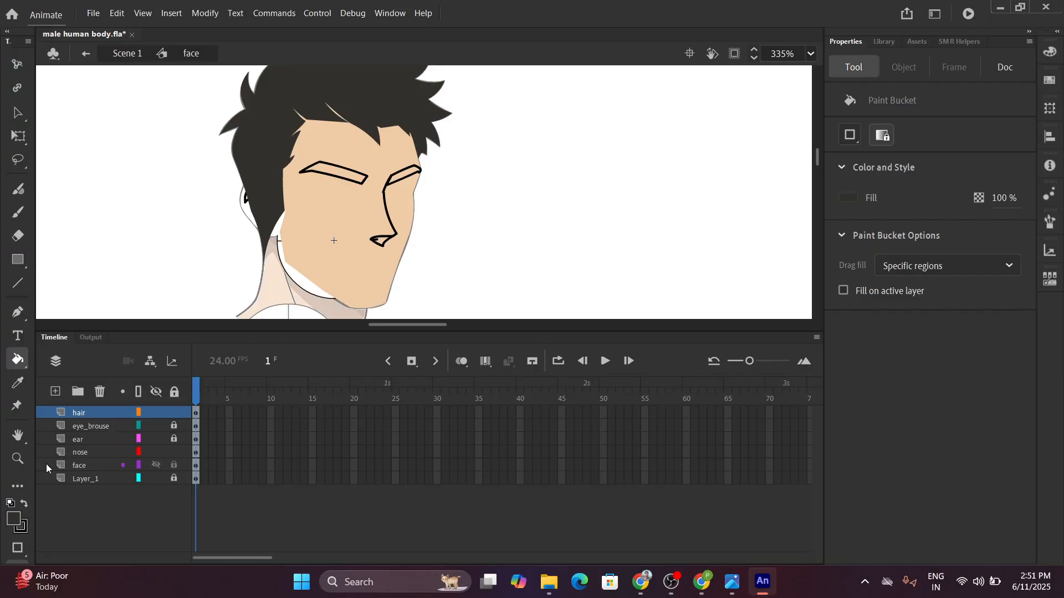
{"action": "left_click_drag", "start_coordinate": [87, 441], "coordinate": [88, 409]}
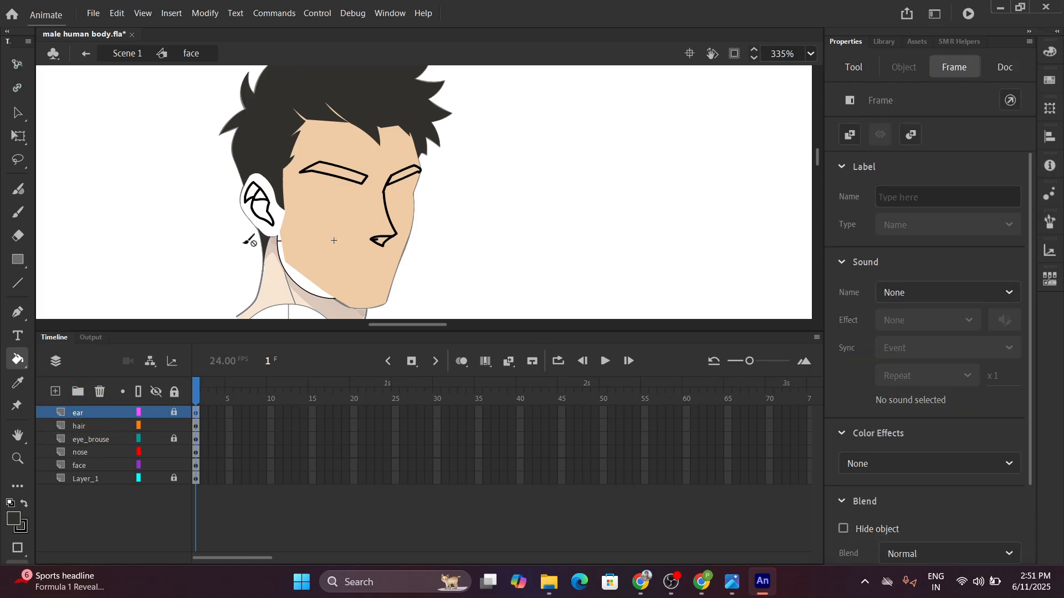
{"action": "left_click", "coordinate": [175, 412]}
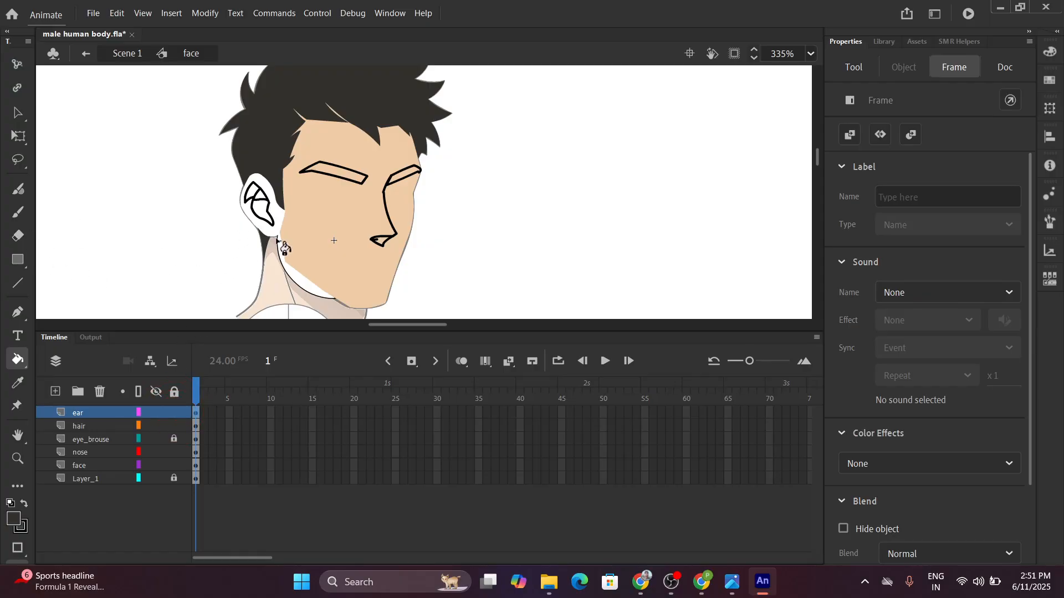
Sample the skin colour from the face and fill the outer ear and its lower inner area with it.
{"action": "key", "text": "i"}
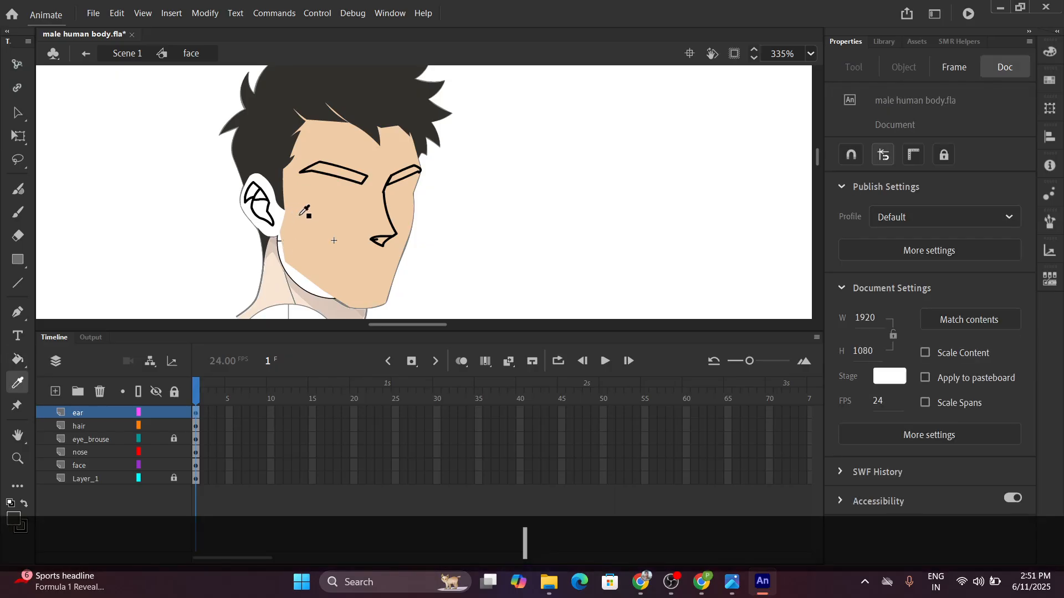
{"action": "left_click", "coordinate": [301, 215]}
{"action": "left_click", "coordinate": [255, 222]}
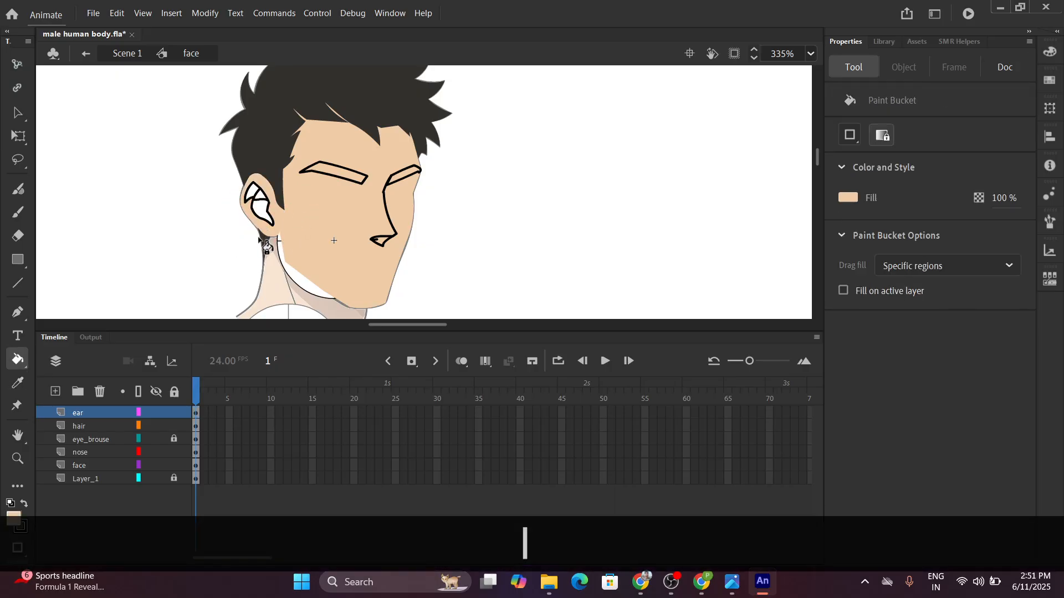
{"action": "left_click", "coordinate": [259, 219]}
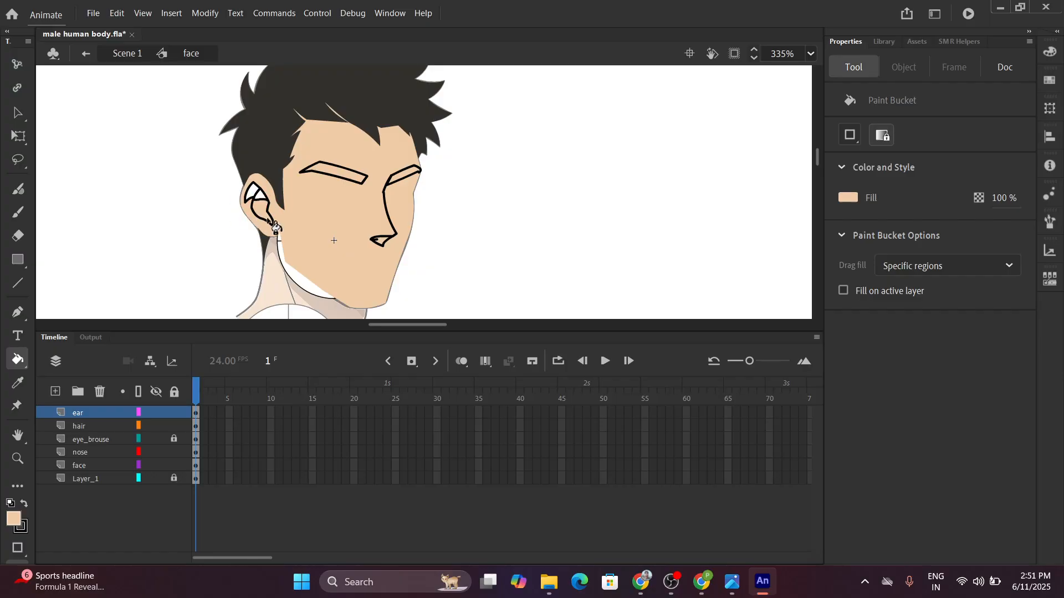
{"action": "scroll", "coordinate": [265, 224], "scroll_direction": "up", "scroll_amount": 5}
{"action": "scroll", "coordinate": [286, 219], "scroll_direction": "up", "scroll_amount": 2}
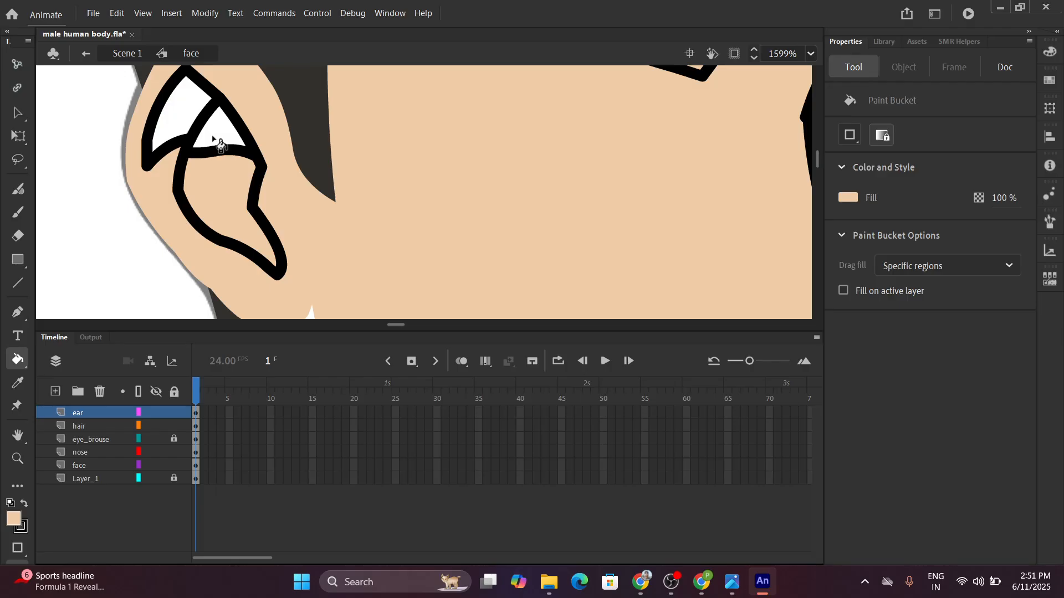
{"action": "left_click", "coordinate": [855, 200]}
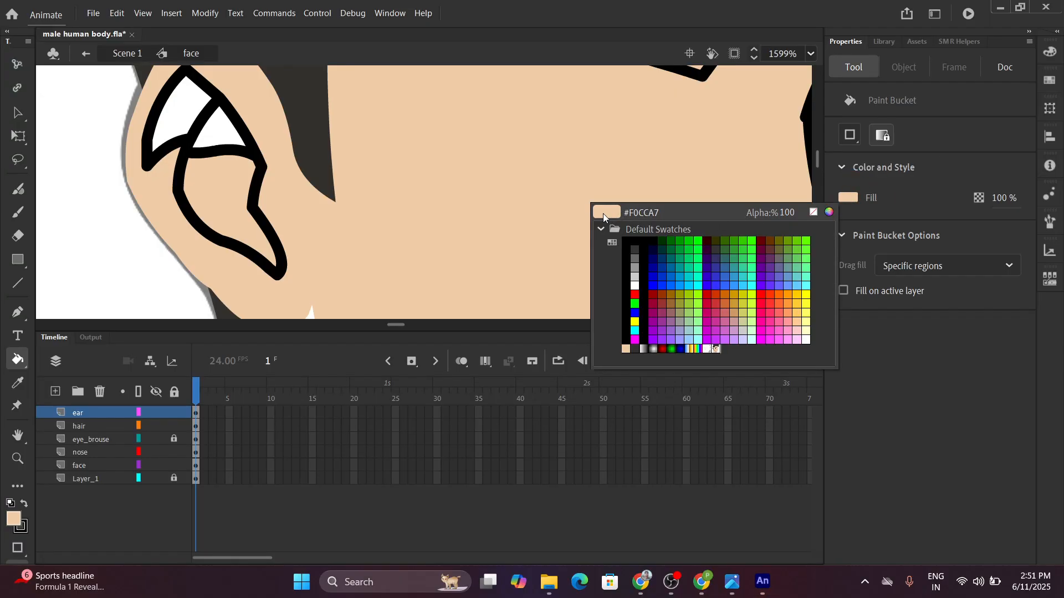
{"action": "left_click", "coordinate": [603, 214]}
{"action": "left_click", "coordinate": [857, 196]}
{"action": "left_click", "coordinate": [829, 213]}
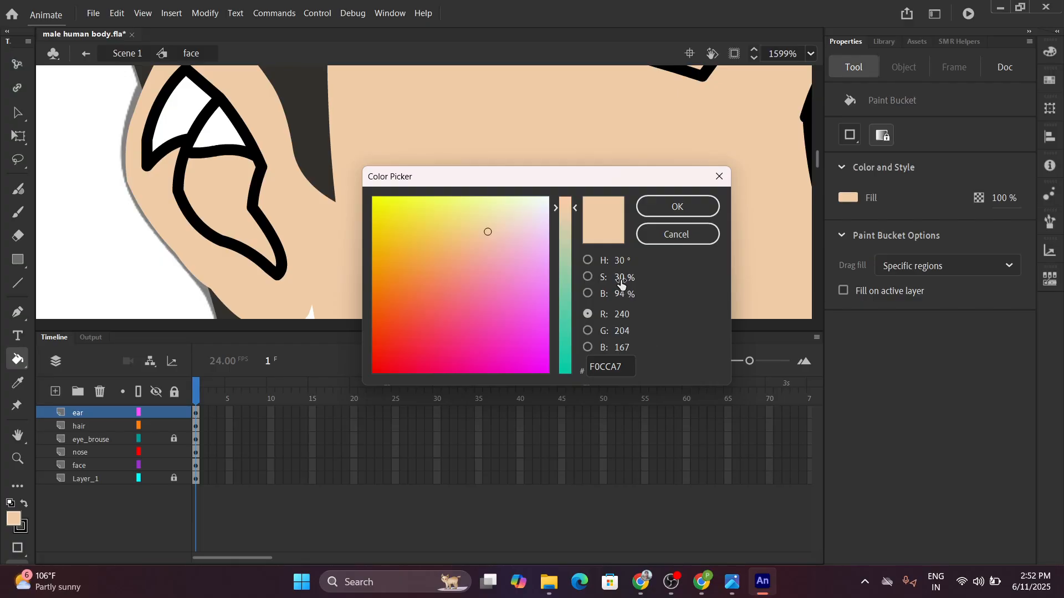
{"action": "mouse_move", "coordinate": [623, 277]}
{"action": "left_mouse_down"}
{"action": "mouse_move", "coordinate": [646, 274]}
{"action": "mouse_move", "coordinate": [621, 278]}
{"action": "left_mouse_up"}
{"action": "left_click", "coordinate": [718, 177]}
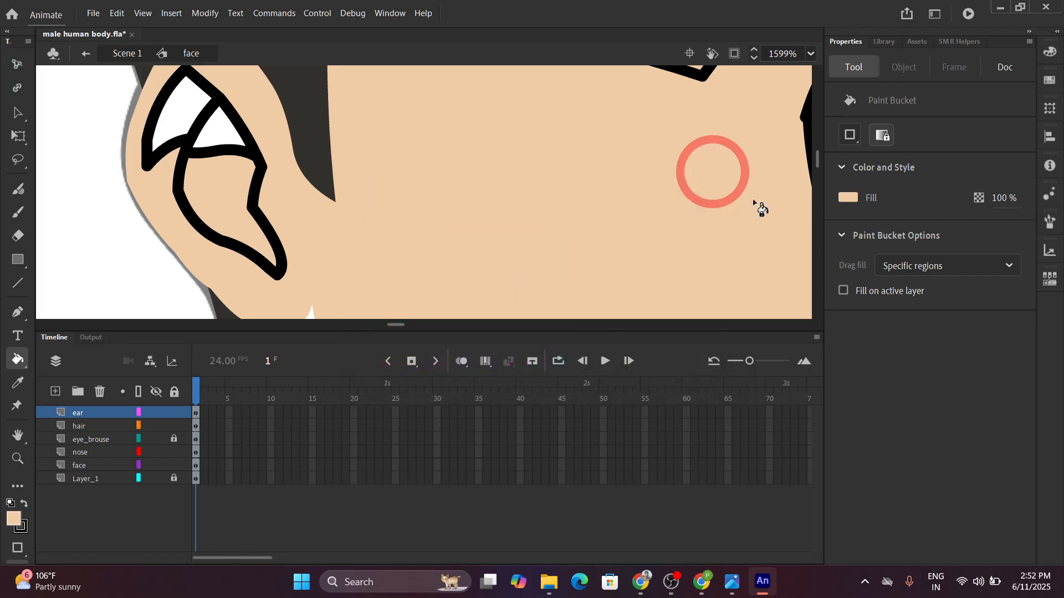
{"action": "left_click", "coordinate": [850, 199]}
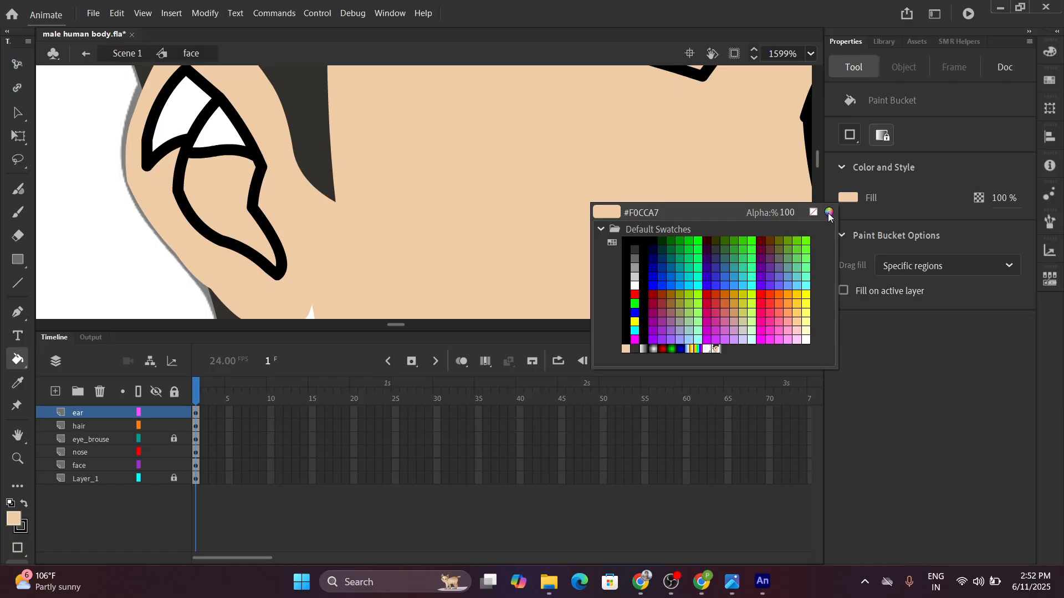
{"action": "left_click", "coordinate": [829, 213]}
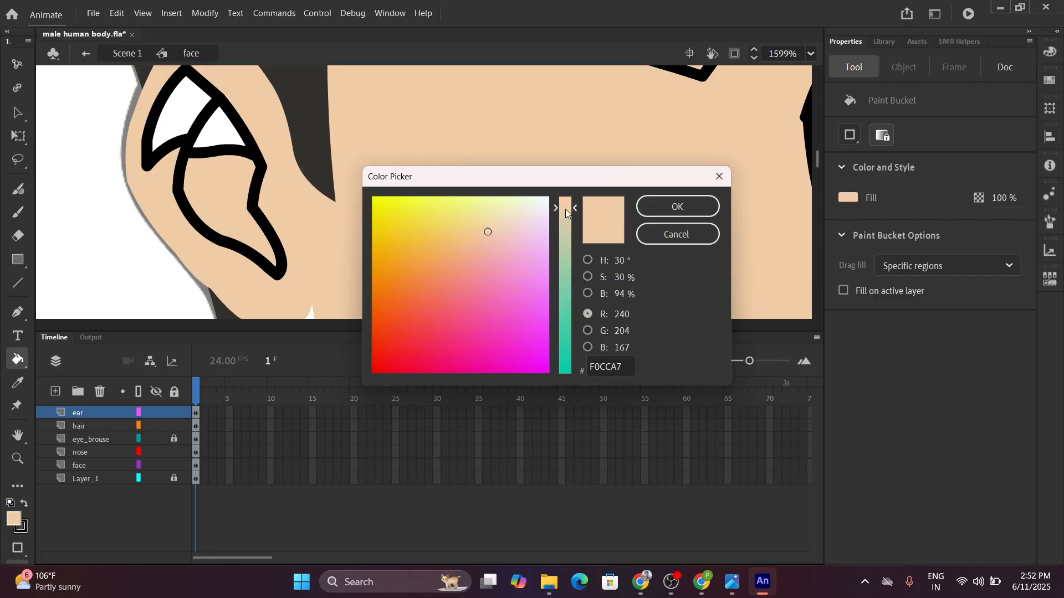
{"action": "mouse_move", "coordinate": [566, 207]}
{"action": "left_mouse_down"}
{"action": "mouse_move", "coordinate": [567, 379]}
{"action": "mouse_move", "coordinate": [560, 212]}
{"action": "left_mouse_up"}
{"action": "mouse_move", "coordinate": [487, 231]}
{"action": "left_mouse_down"}
{"action": "mouse_move", "coordinate": [369, 370]}
{"action": "mouse_move", "coordinate": [393, 302]}
{"action": "mouse_move", "coordinate": [444, 302]}
{"action": "mouse_move", "coordinate": [505, 228]}
{"action": "mouse_move", "coordinate": [473, 328]}
{"action": "mouse_move", "coordinate": [553, 390]}
{"action": "mouse_move", "coordinate": [522, 198]}
{"action": "mouse_move", "coordinate": [563, 183]}
{"action": "mouse_move", "coordinate": [485, 254]}
{"action": "mouse_move", "coordinate": [525, 211]}
{"action": "mouse_move", "coordinate": [509, 223]}
{"action": "left_mouse_up"}
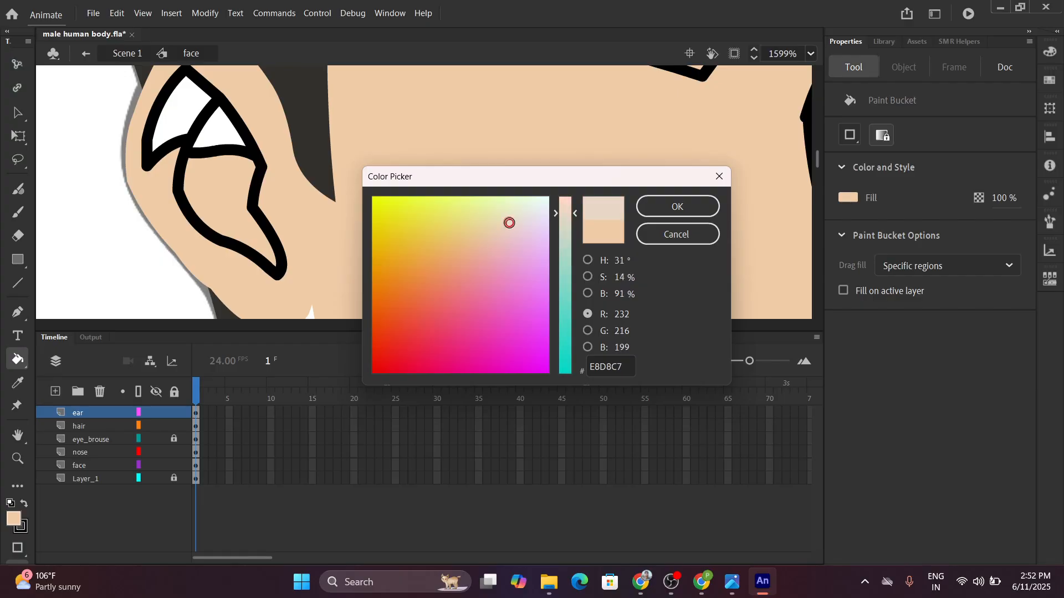
{"action": "left_click", "coordinate": [719, 177]}
Return to Scene 1, hide the face layer and sample the darker brown ear shadow from the reference image.
{"action": "left_click", "coordinate": [122, 54]}
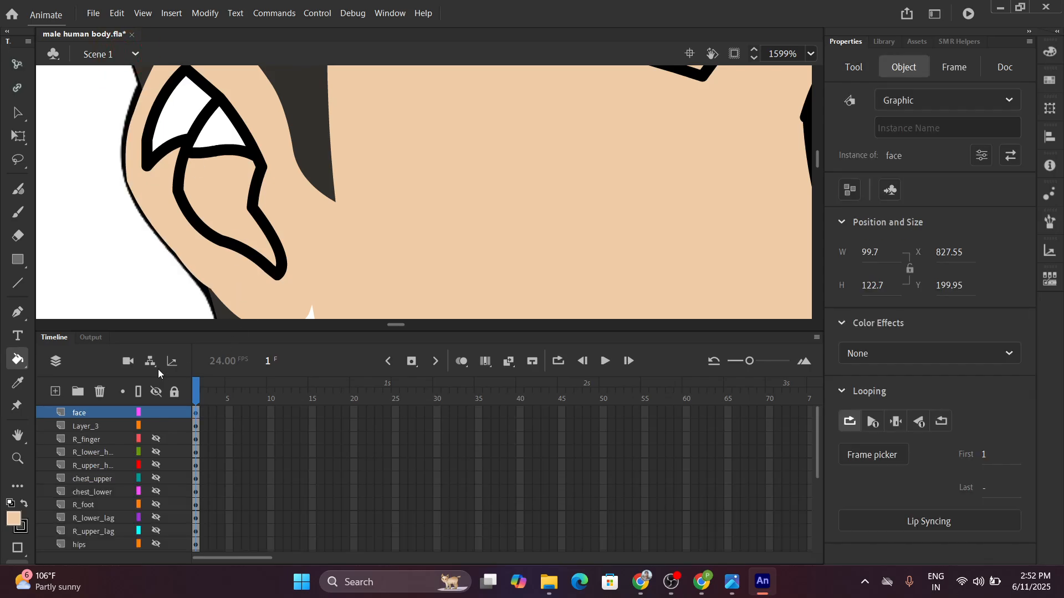
{"action": "left_click", "coordinate": [151, 413]}
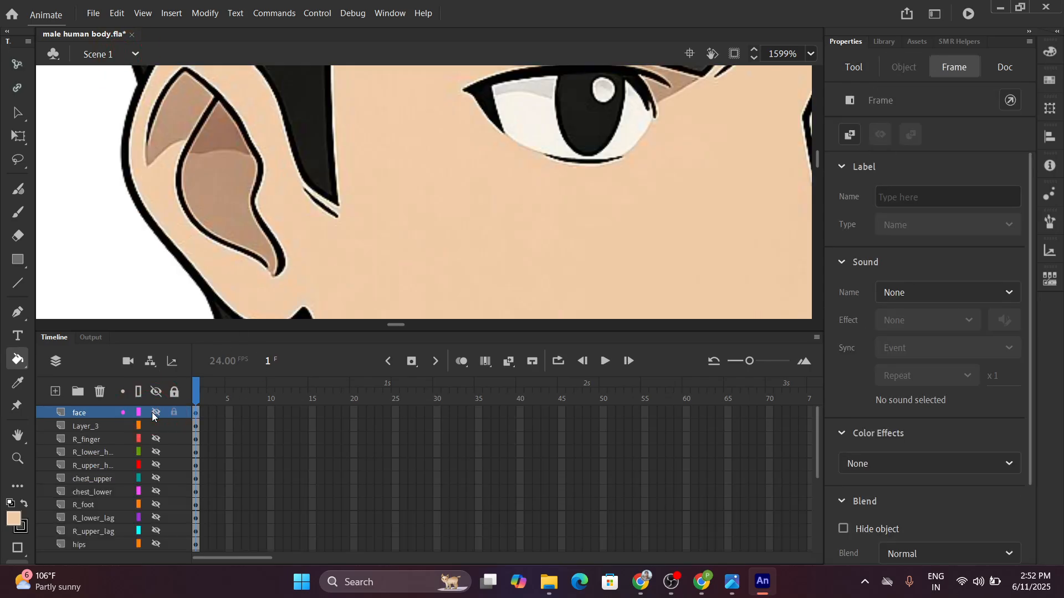
{"action": "key", "text": "i"}
{"action": "left_click", "coordinate": [225, 136]}
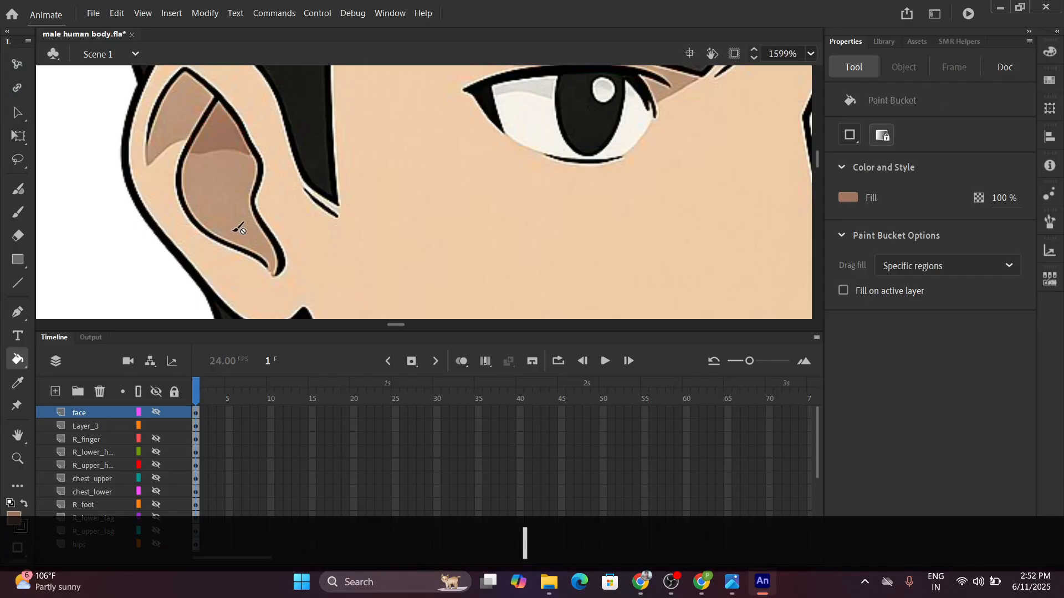
Show the face layer again, reopen the face symbol and fill the two upper inner-ear shadow areas with the sampled brown.
{"action": "left_click", "coordinate": [155, 412]}
{"action": "left_click", "coordinate": [154, 412]}
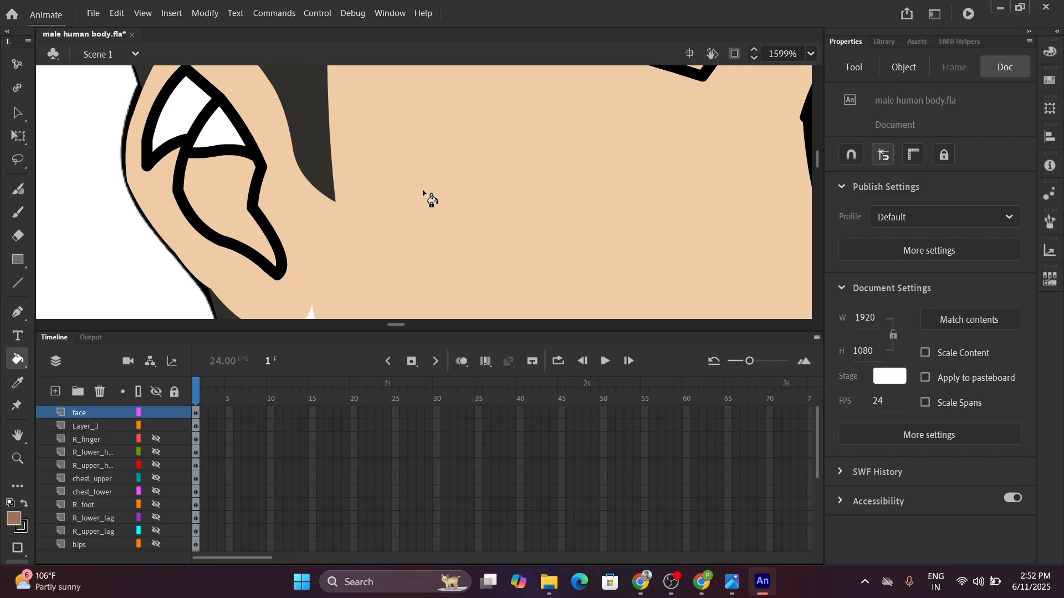
{"action": "left_click", "coordinate": [15, 114]}
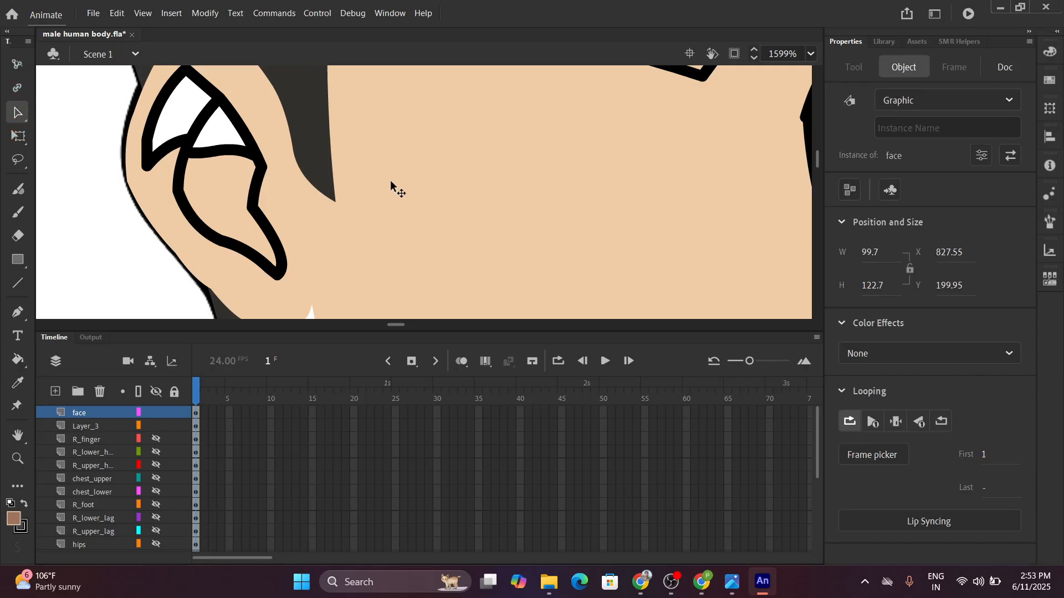
{"action": "double_click", "coordinate": [407, 181]}
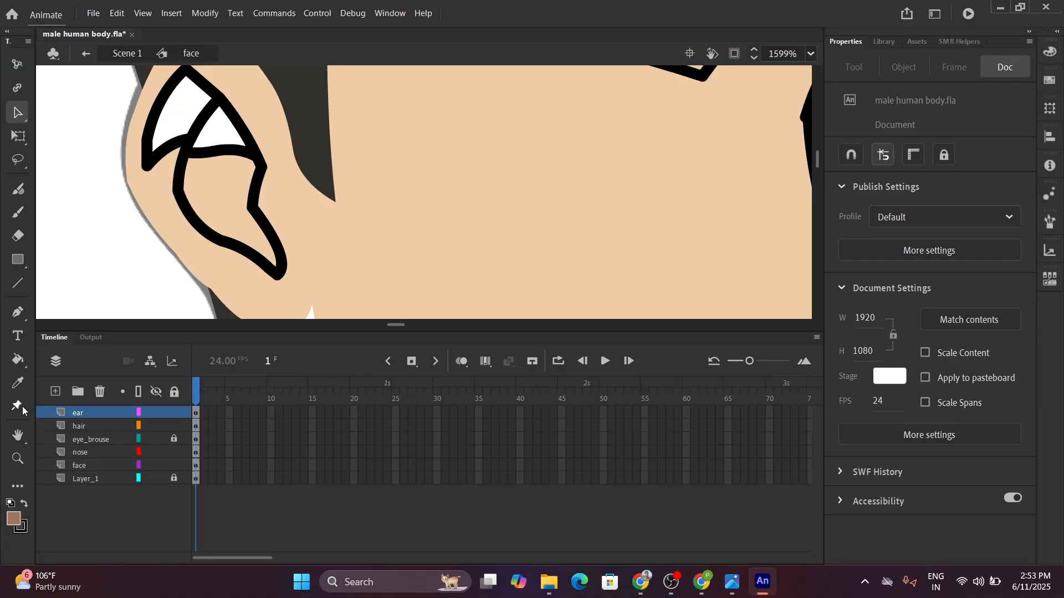
{"action": "left_click", "coordinate": [18, 360]}
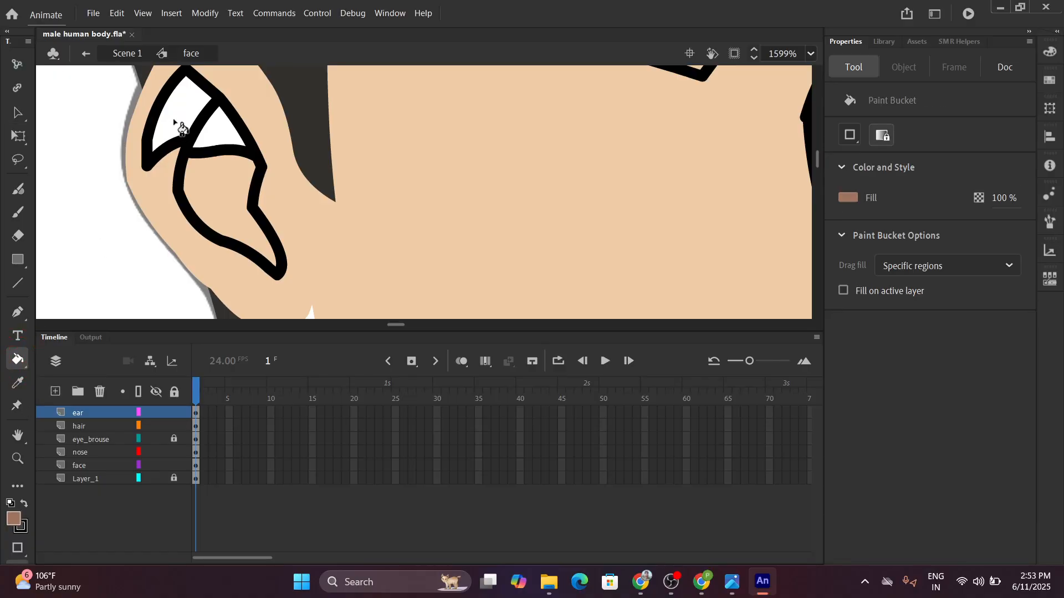
{"action": "left_click", "coordinate": [223, 132]}
{"action": "left_click", "coordinate": [186, 119]}
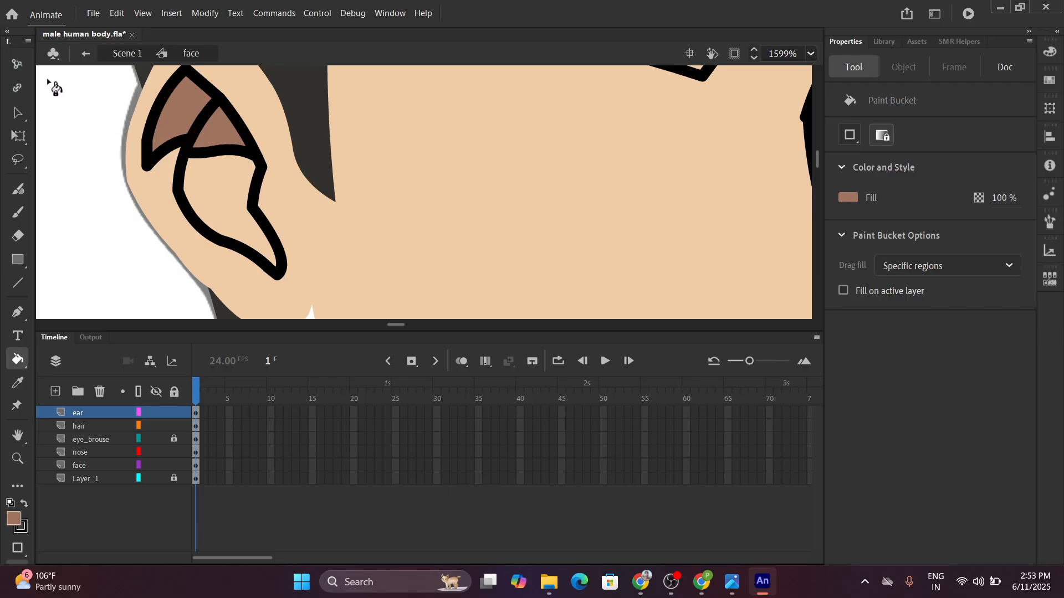
Delete the black strokes along the lower edges of the two brown ear shadow areas.
{"action": "left_click", "coordinate": [18, 112]}
{"action": "left_click", "coordinate": [223, 153]}
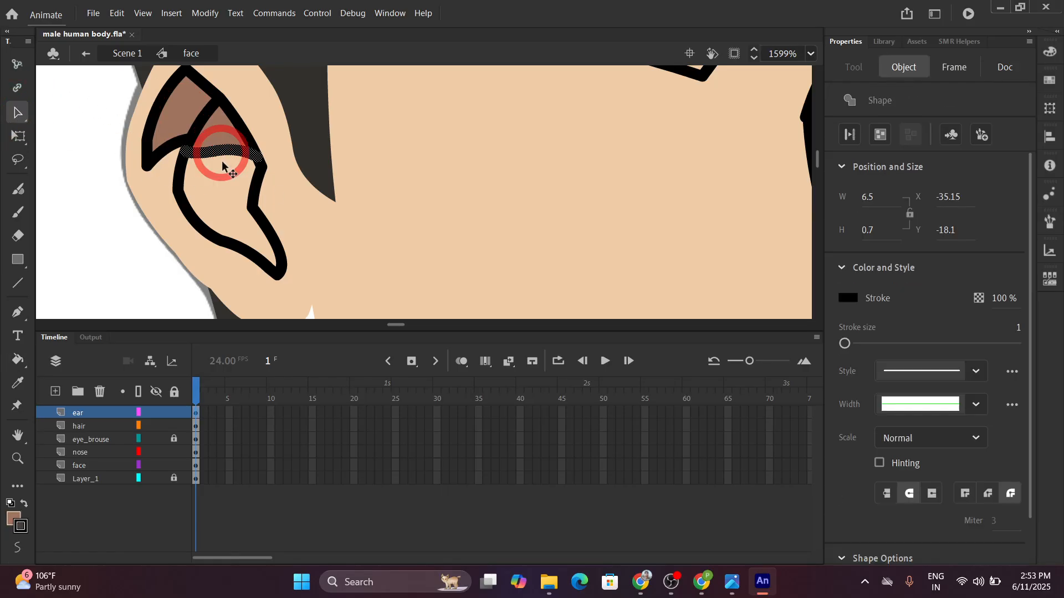
{"action": "key", "text": "Delete"}
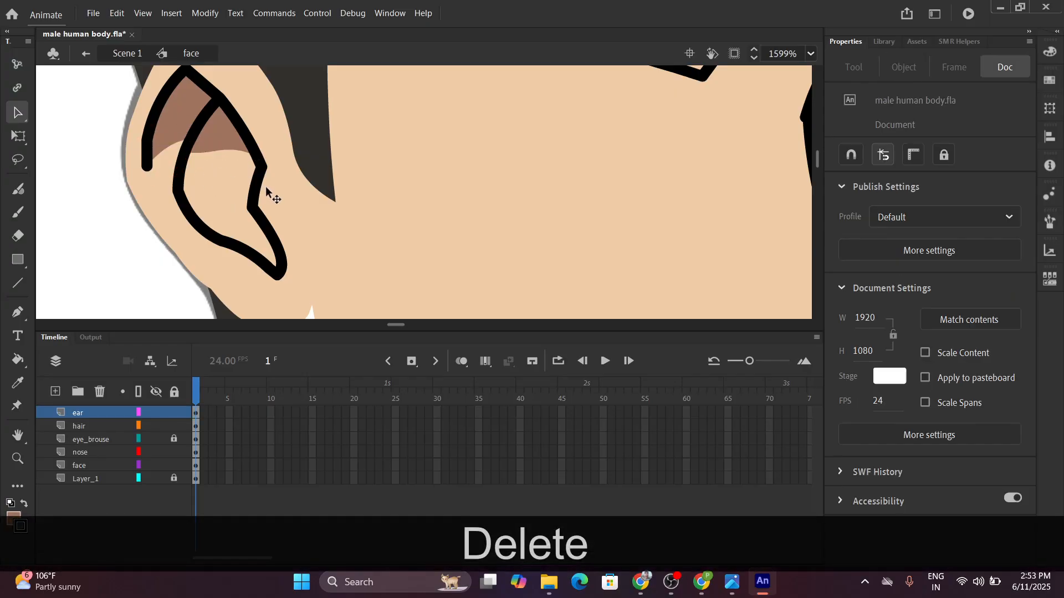
Delete the short stroke segment at the lower tip of the inner-ear outline.
{"action": "scroll", "coordinate": [269, 194], "scroll_direction": "down", "scroll_amount": 5}
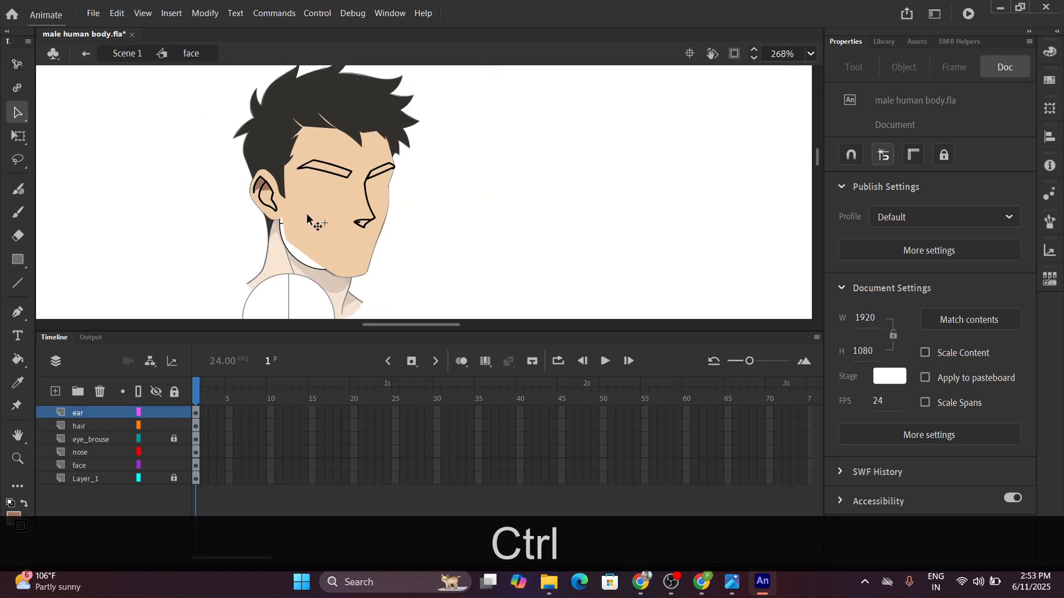
{"action": "scroll", "coordinate": [307, 214], "scroll_direction": "up", "scroll_amount": 5}
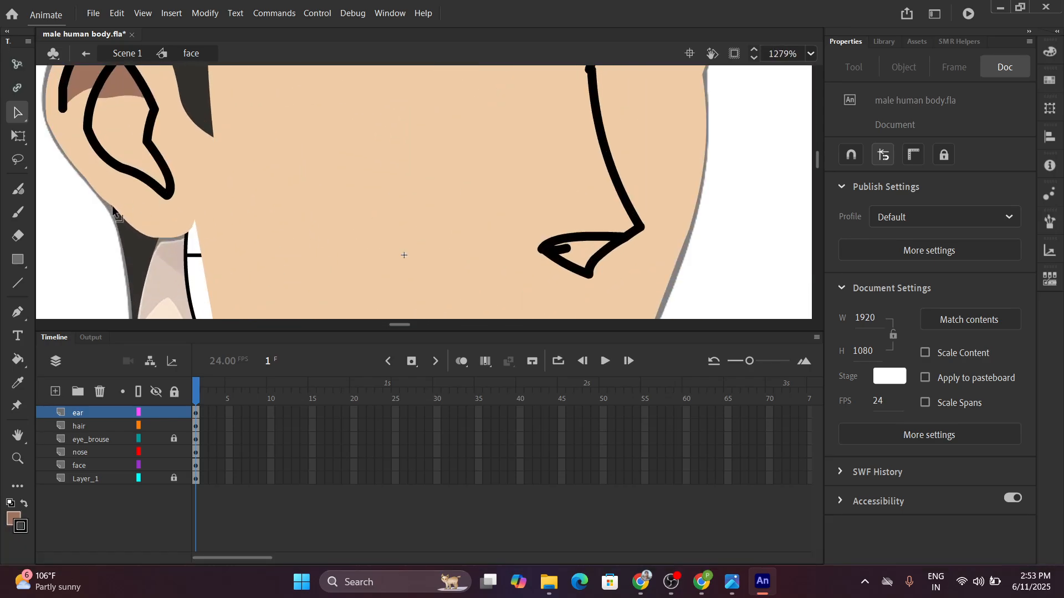
{"action": "left_click_drag", "start_coordinate": [72, 214], "coordinate": [318, 273]}
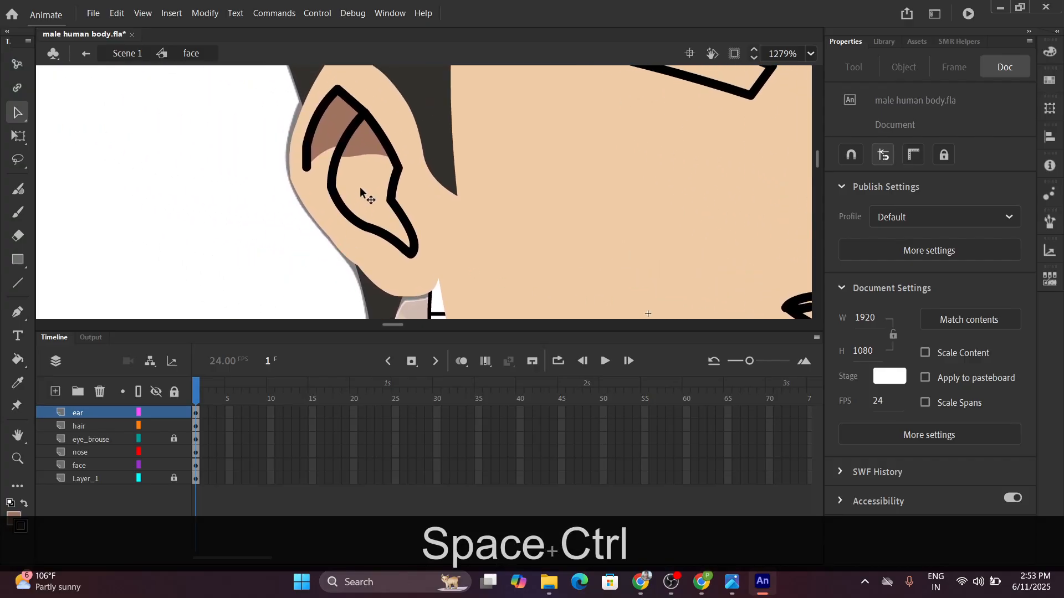
{"action": "left_click", "coordinate": [361, 186]}
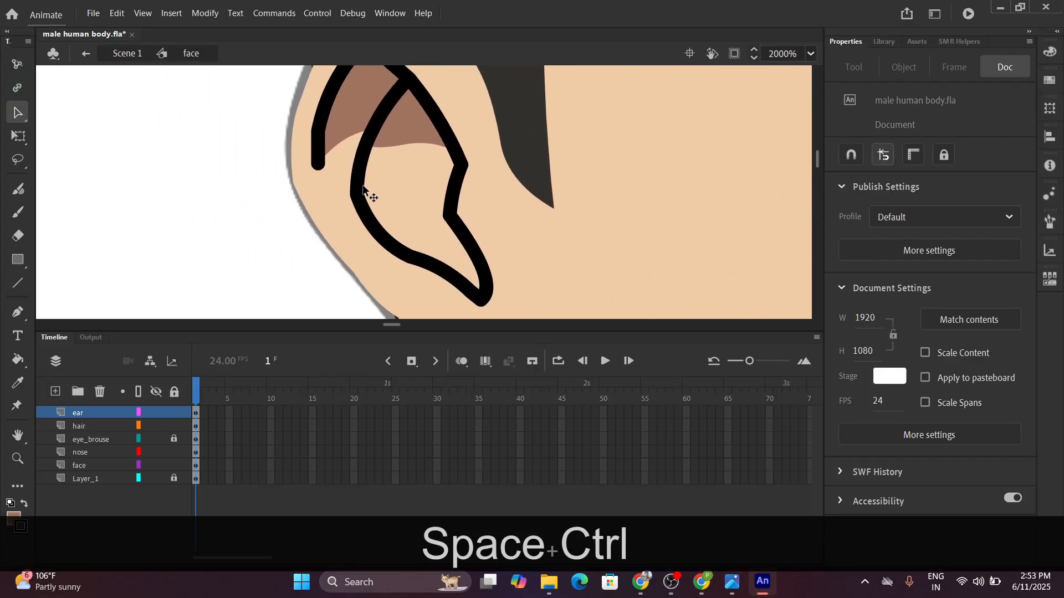
{"action": "left_click", "coordinate": [481, 305]}
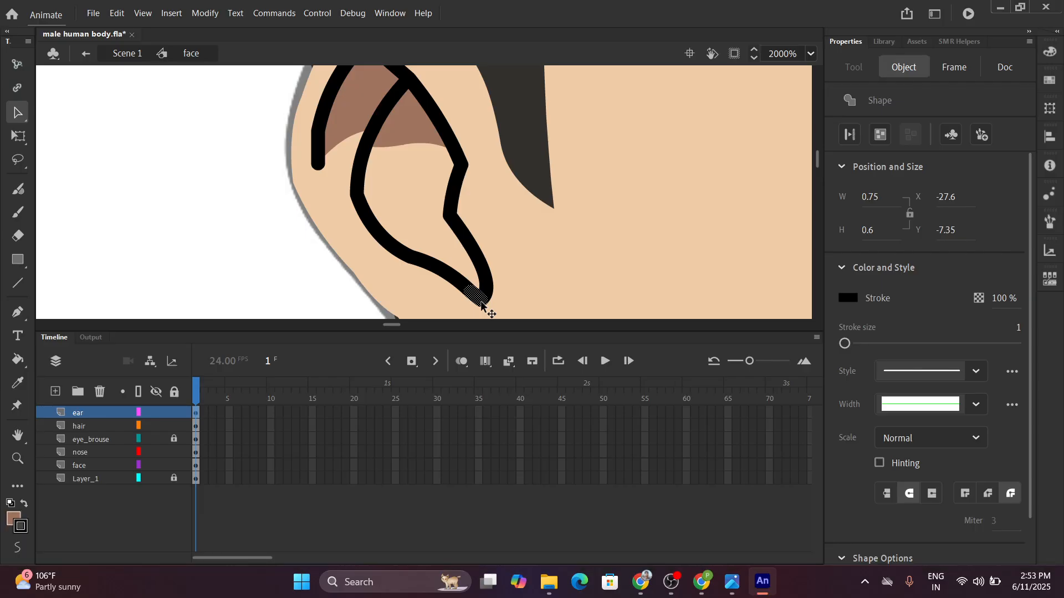
{"action": "key", "text": "Delete"}
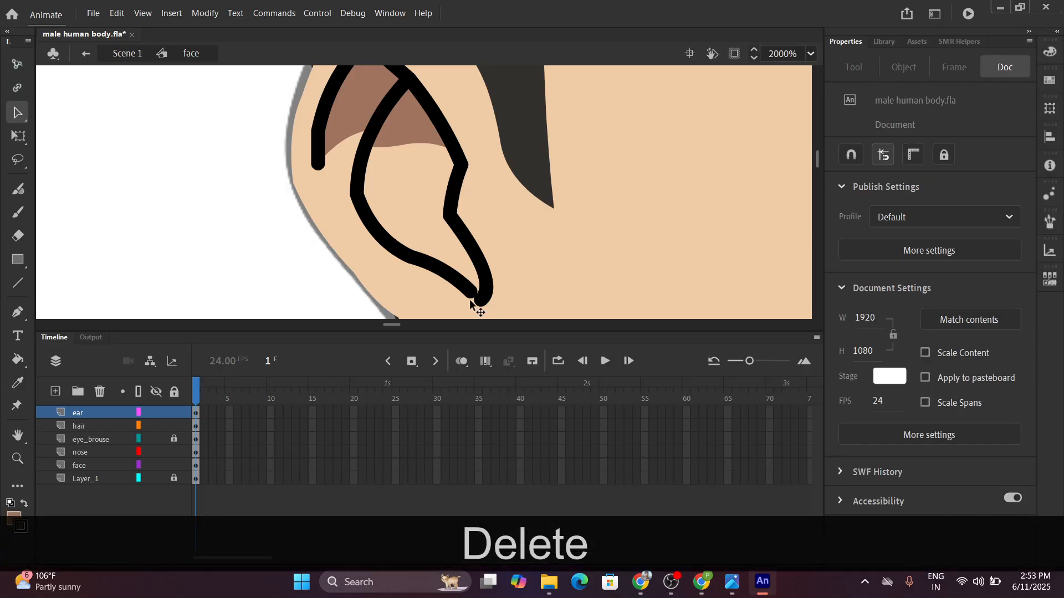
Select all the black inner-ear outline strokes and set their stroke size to 0.1.
{"action": "left_click", "coordinate": [471, 299]}
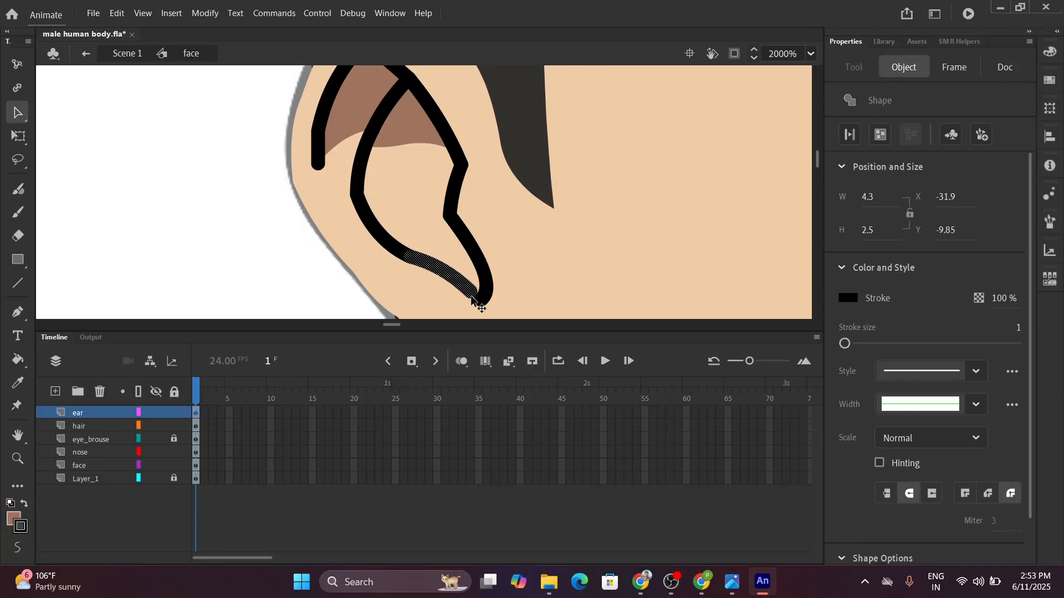
{"action": "scroll", "coordinate": [471, 300], "scroll_direction": "up", "scroll_amount": 2}
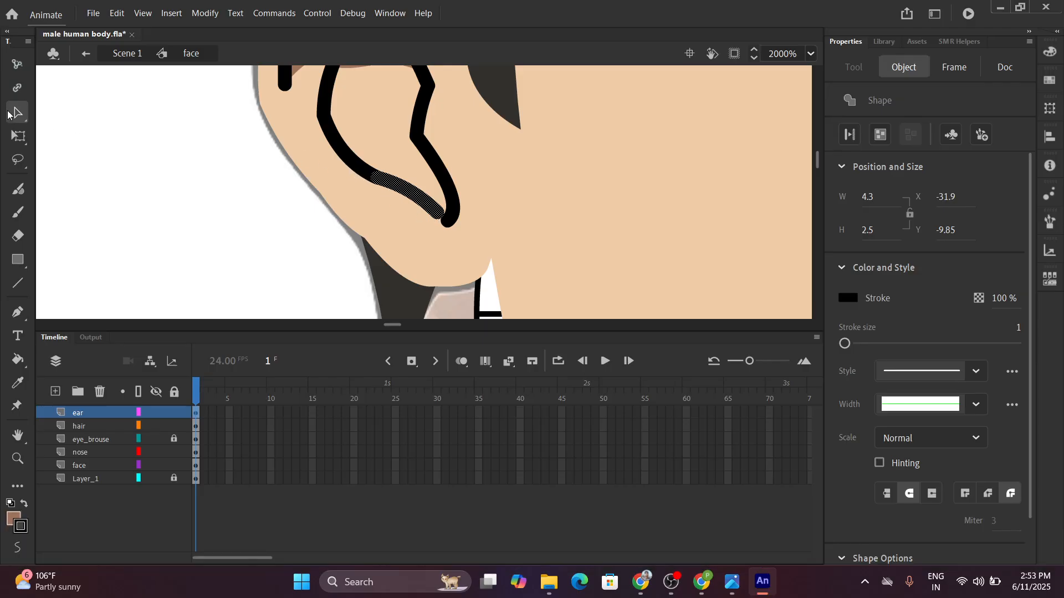
{"action": "left_click", "coordinate": [328, 134], "text": "shift"}
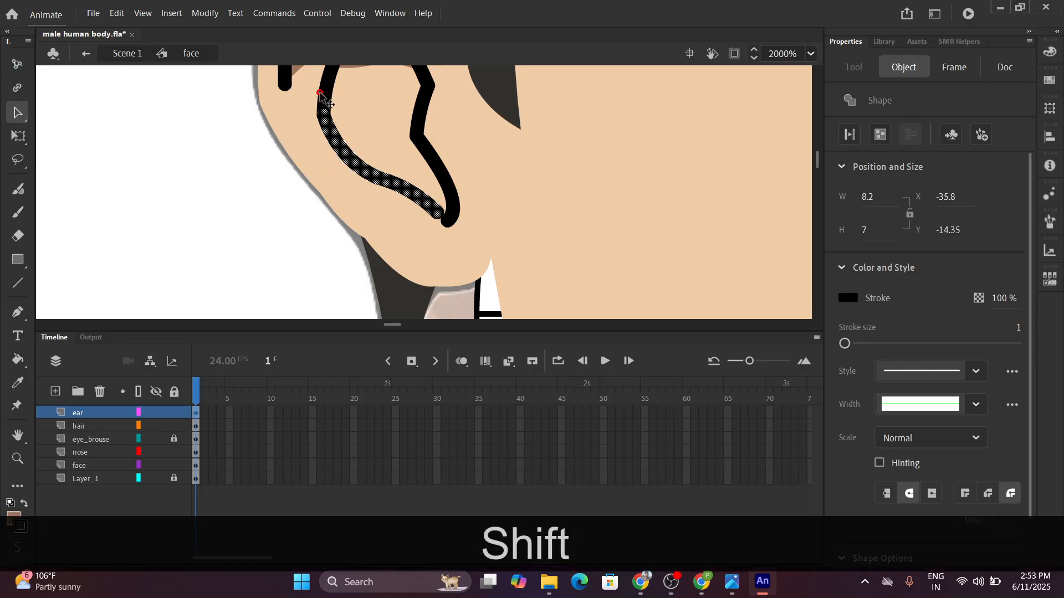
{"action": "left_click", "coordinate": [432, 161], "text": "shift"}
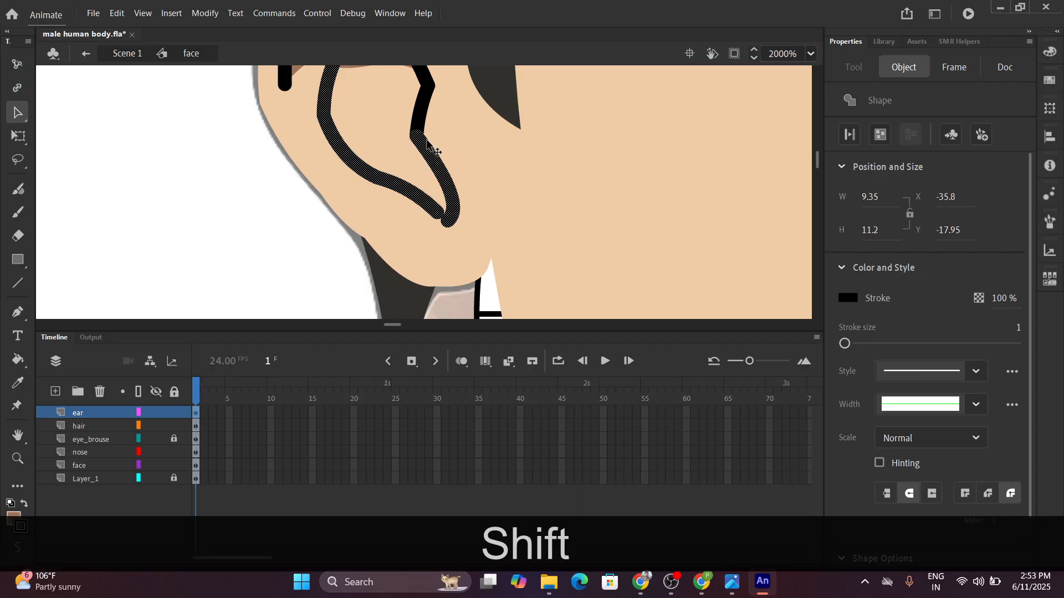
{"action": "left_click", "coordinate": [424, 111], "text": "shift"}
{"action": "key", "text": "space"}
{"action": "left_click_drag", "start_coordinate": [352, 102], "coordinate": [361, 185]}
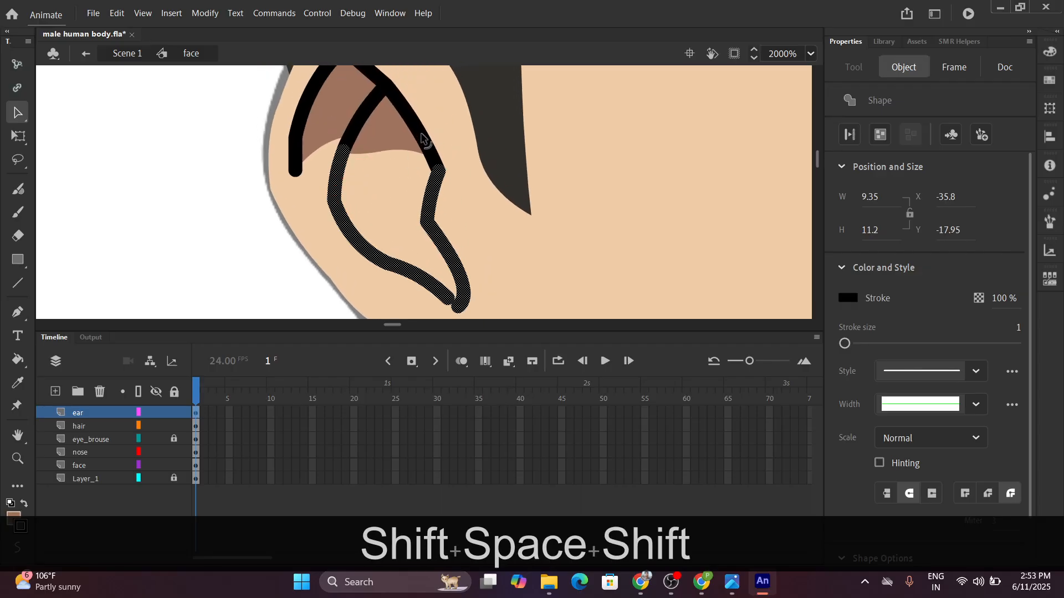
{"action": "left_click", "coordinate": [427, 143], "text": "shift"}
{"action": "left_click", "coordinate": [351, 128], "text": "shift"}
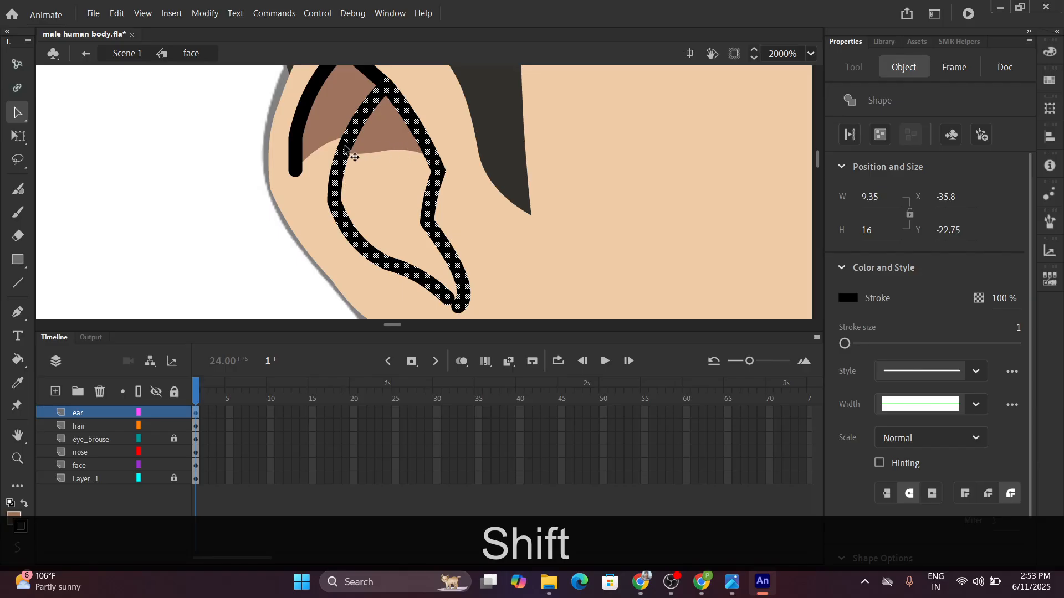
{"action": "left_click", "coordinate": [352, 142], "text": "shift"}
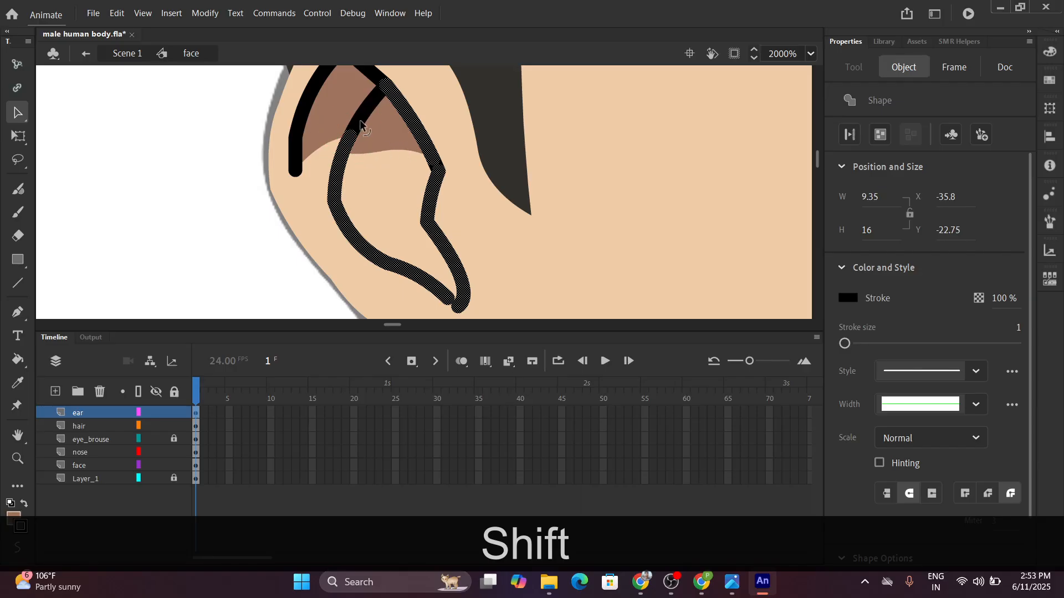
{"action": "left_click", "coordinate": [351, 142], "text": "shift"}
{"action": "left_click", "coordinate": [441, 164], "text": "shift"}
{"action": "left_click", "coordinate": [438, 171], "text": "shift"}
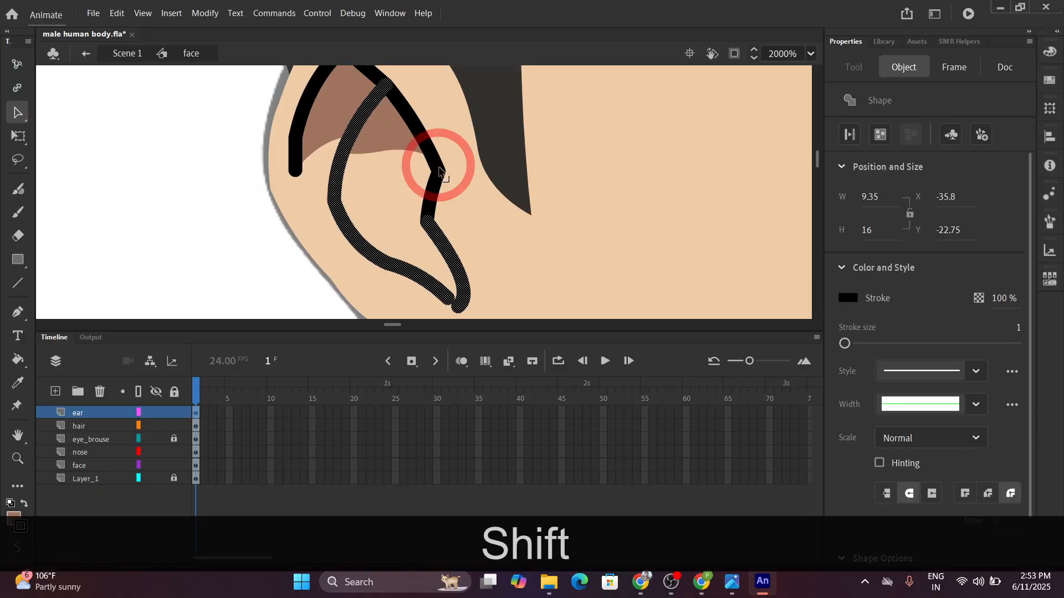
{"action": "left_click", "coordinate": [427, 195], "text": "shift"}
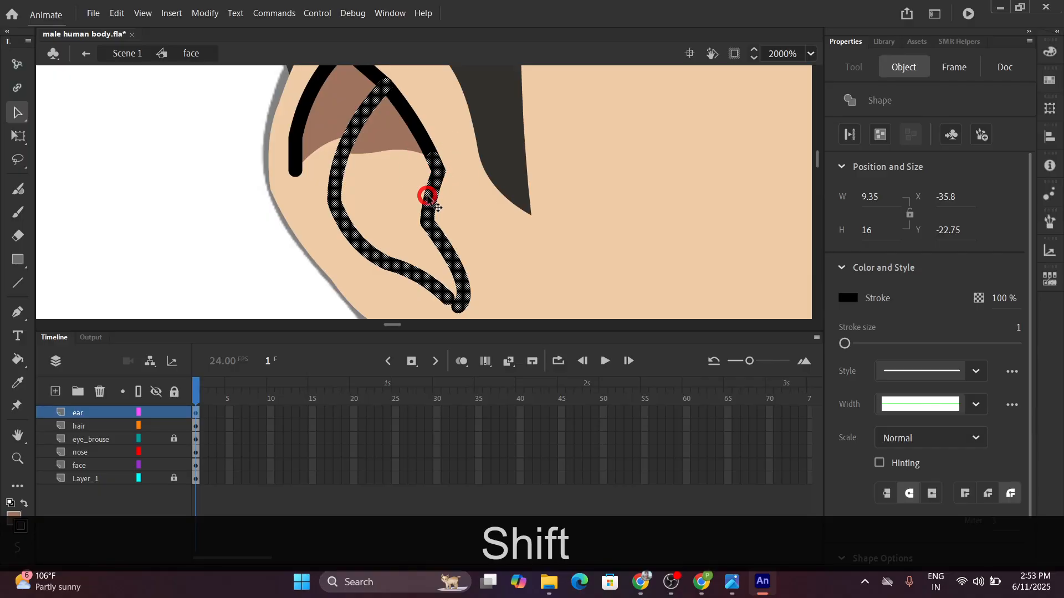
{"action": "left_click", "coordinate": [419, 138], "text": "shift"}
{"action": "left_click", "coordinate": [299, 126], "text": "shift"}
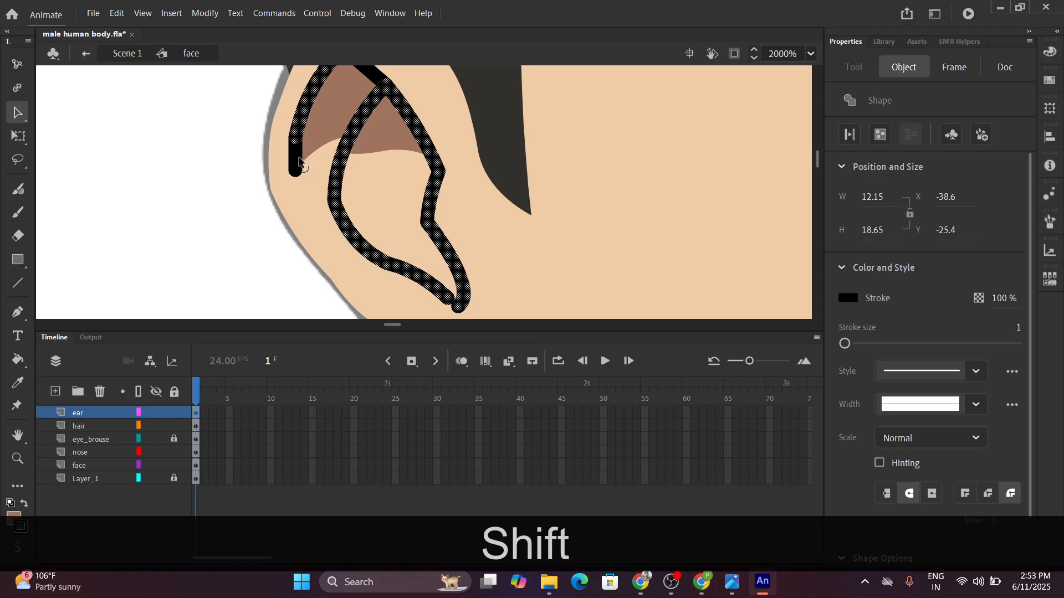
{"action": "left_click", "coordinate": [374, 79], "text": "shift"}
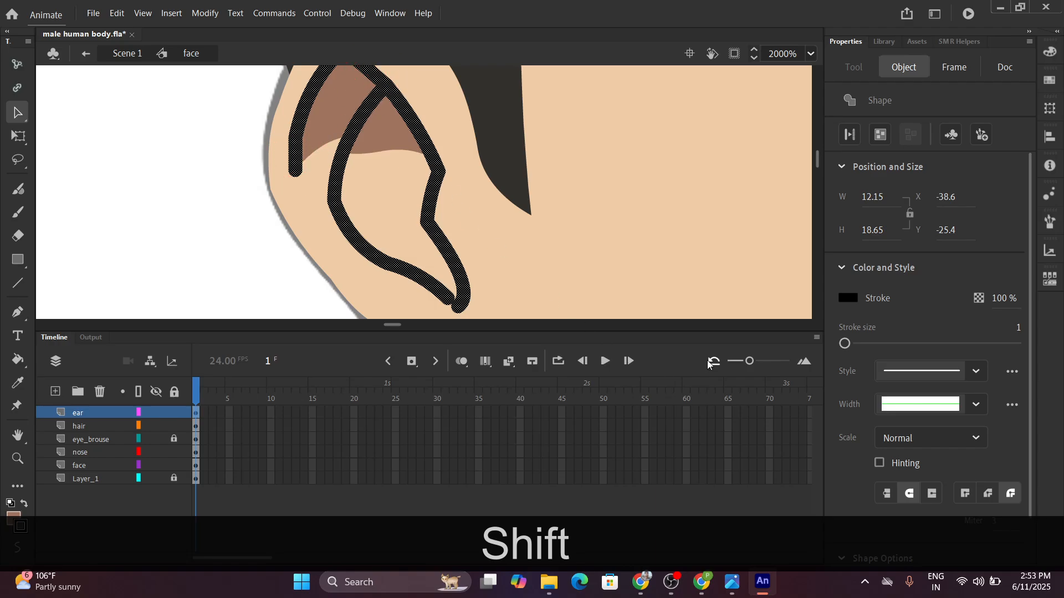
{"action": "left_click_drag", "start_coordinate": [847, 343], "coordinate": [816, 346]}
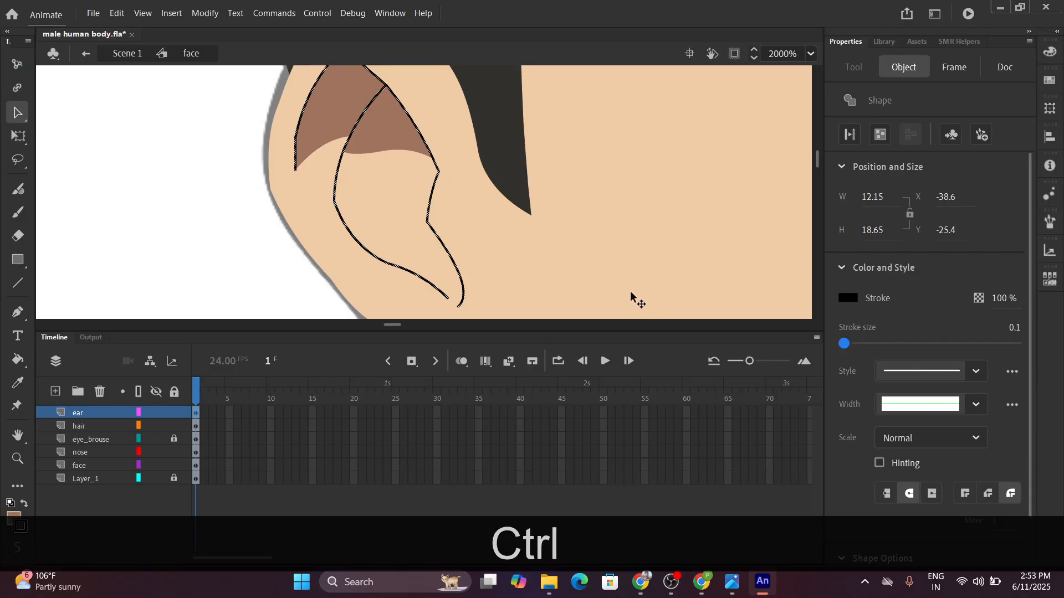
{"action": "left_click", "coordinate": [188, 209]}
{"action": "scroll", "coordinate": [184, 221], "scroll_direction": "down", "scroll_amount": 4}
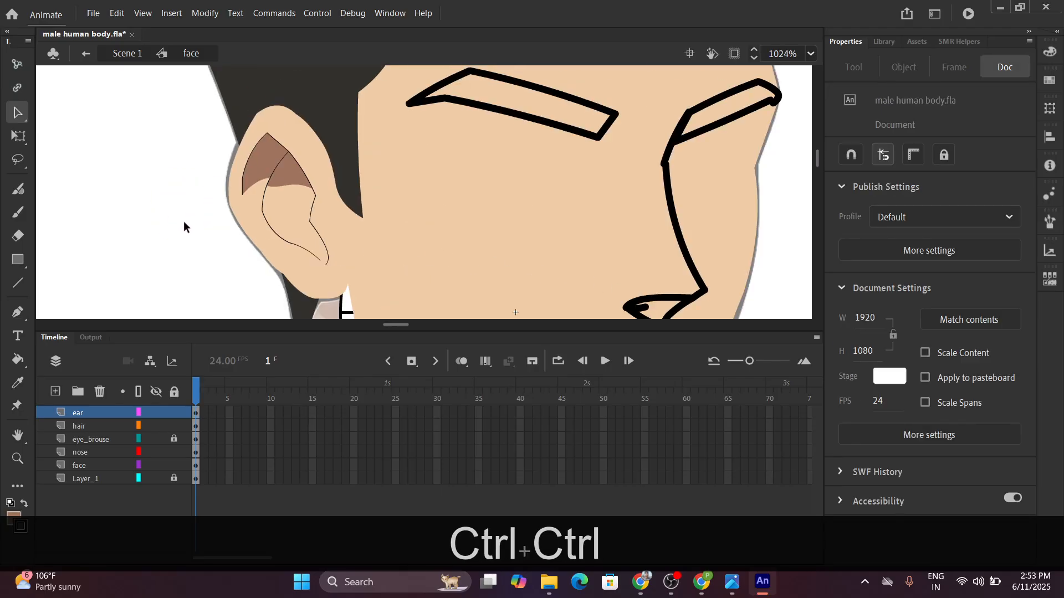
{"action": "scroll", "coordinate": [351, 267], "scroll_direction": "down", "scroll_amount": 2}
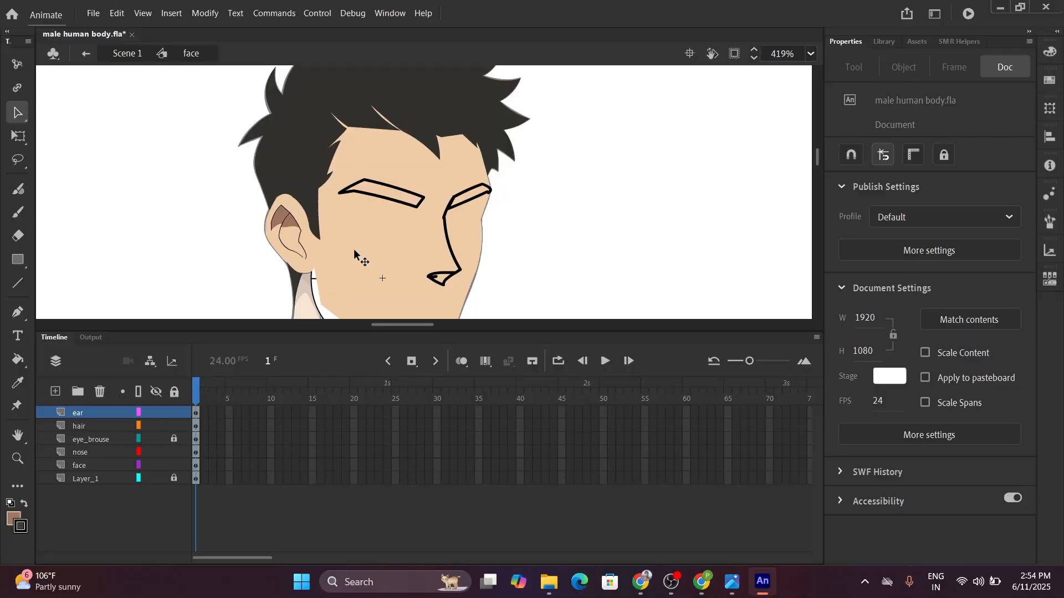
{"action": "key", "text": "space"}
{"action": "left_click_drag", "start_coordinate": [354, 248], "coordinate": [402, 165]}
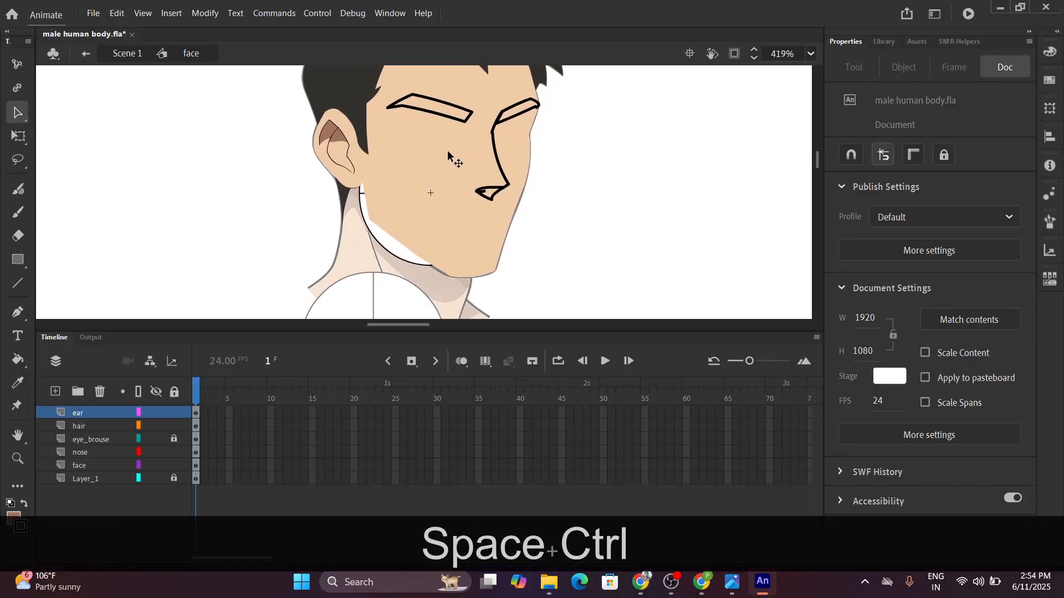
{"action": "scroll", "coordinate": [448, 151], "scroll_direction": "up", "scroll_amount": 2}
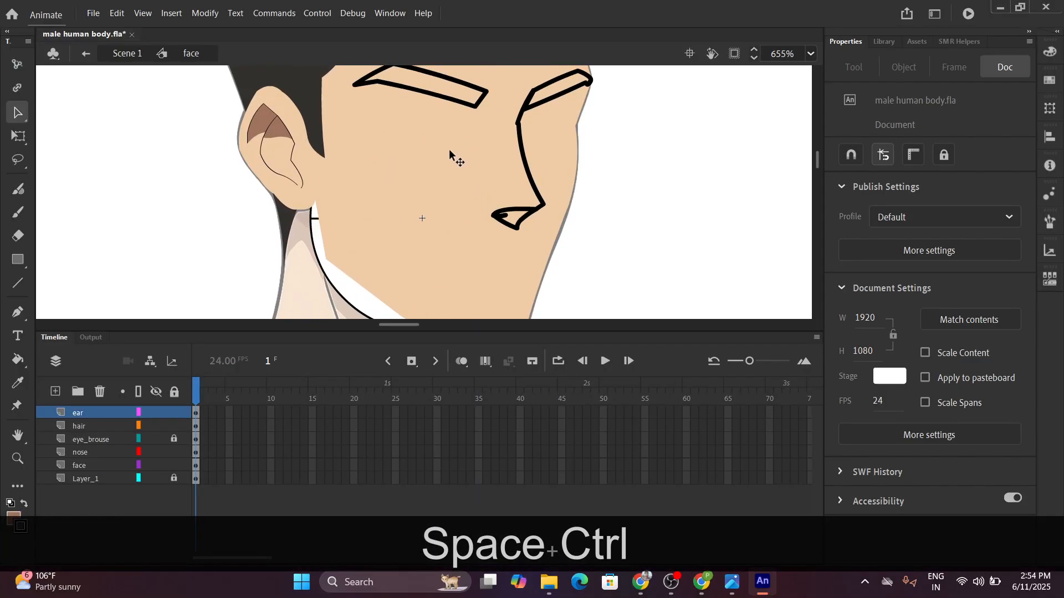
{"action": "scroll", "coordinate": [449, 148], "scroll_direction": "down", "scroll_amount": 2}
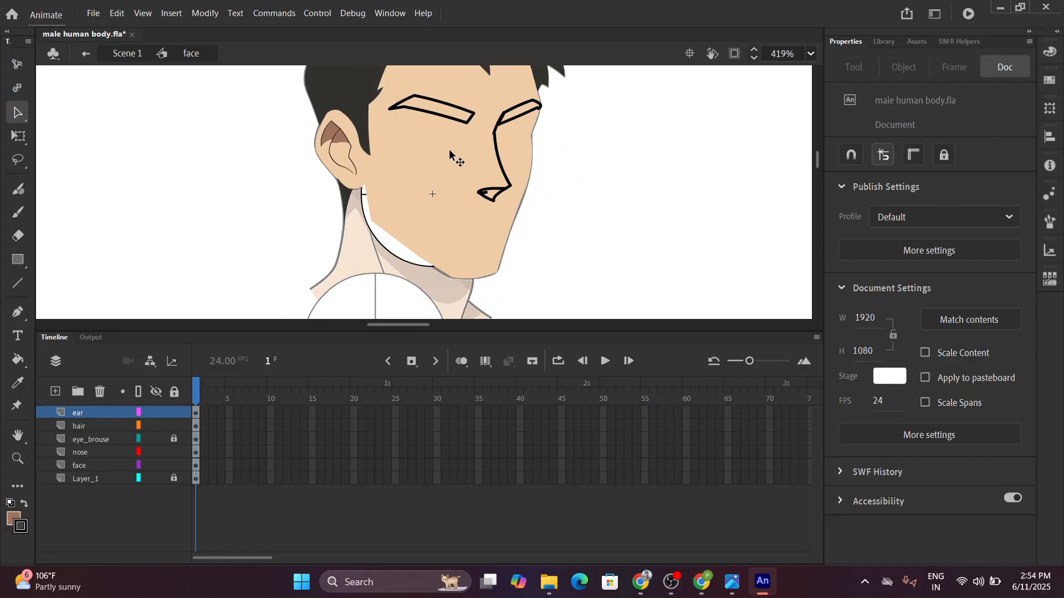
{"action": "scroll", "coordinate": [449, 148], "scroll_direction": "up", "scroll_amount": 1}
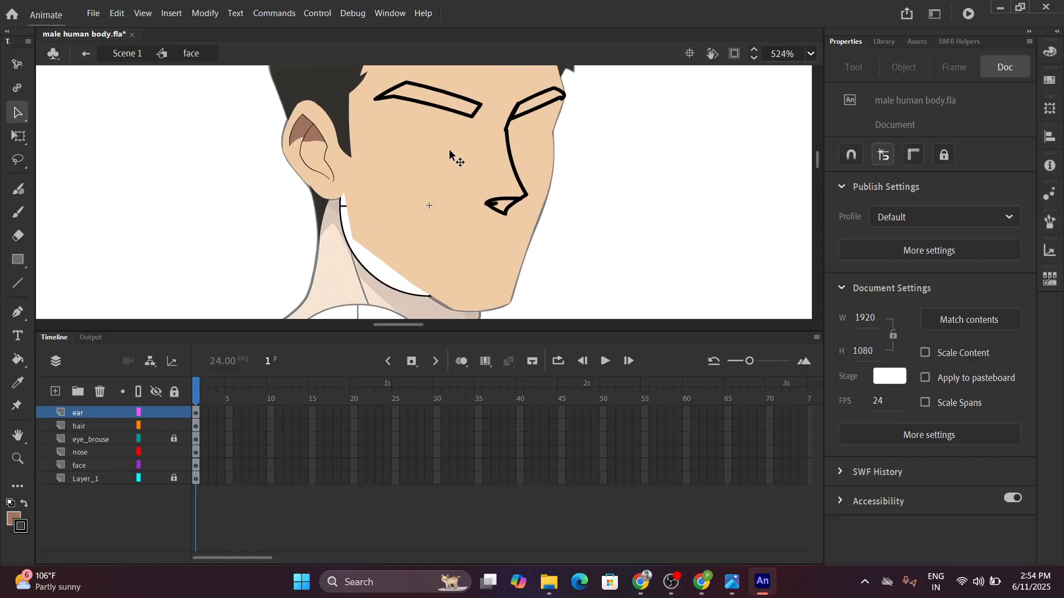
Hide all layers of the face symbol and toggle the face layer's visibility to compare its fill with the reference image.
{"action": "left_click", "coordinate": [160, 389]}
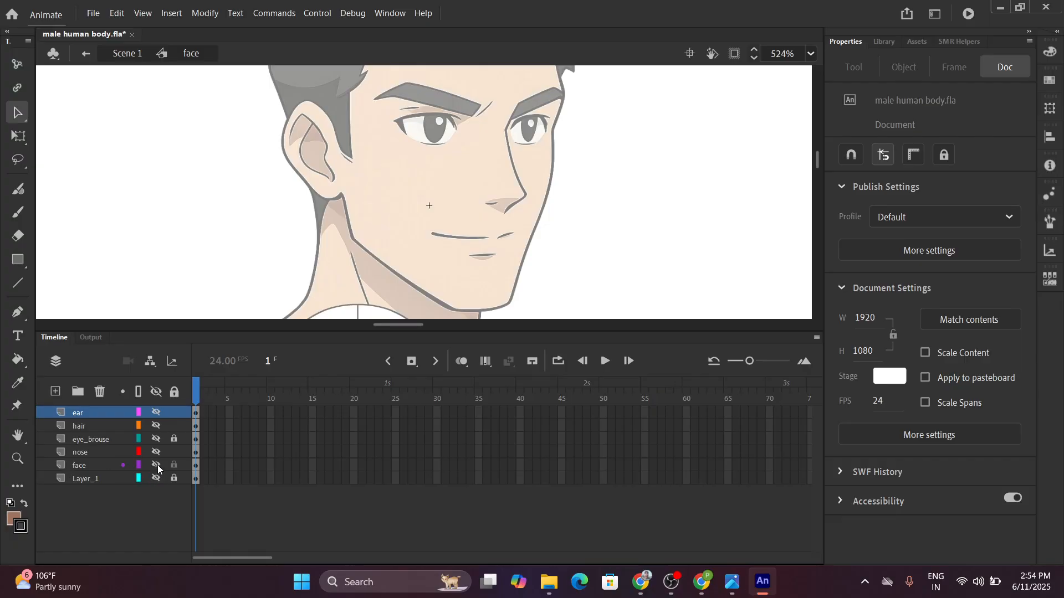
{"action": "left_click", "coordinate": [157, 464]}
{"action": "left_click", "coordinate": [158, 464]}
{"action": "left_click", "coordinate": [157, 464]}
{"action": "left_click", "coordinate": [158, 464]}
{"action": "left_click", "coordinate": [157, 464]}
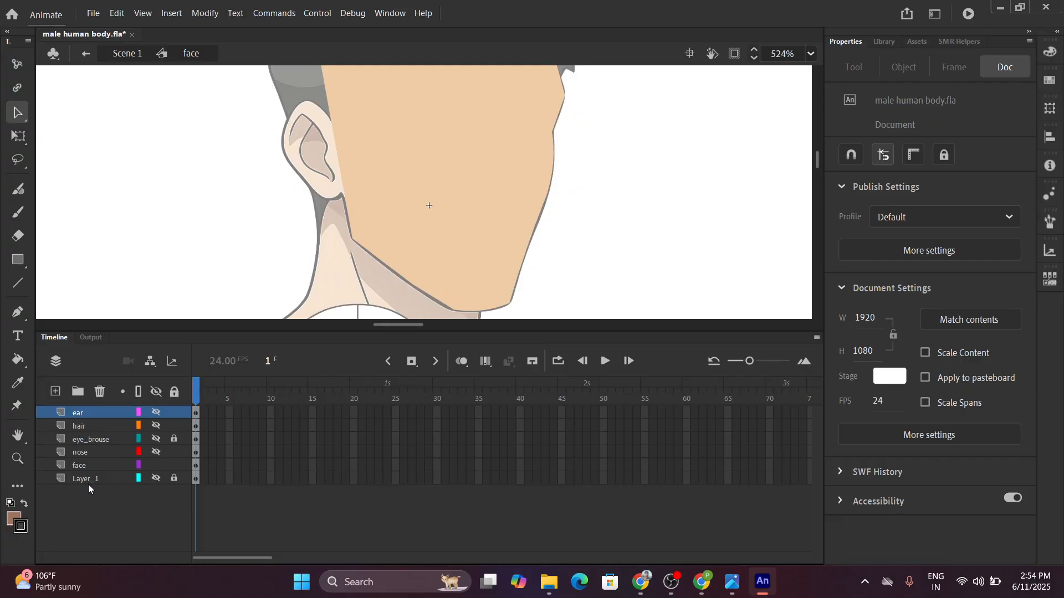
{"action": "left_click", "coordinate": [158, 478]}
{"action": "left_click", "coordinate": [158, 477]}
Rename the bottom layer Layer_1 as guide.
{"action": "left_click", "coordinate": [81, 480]}
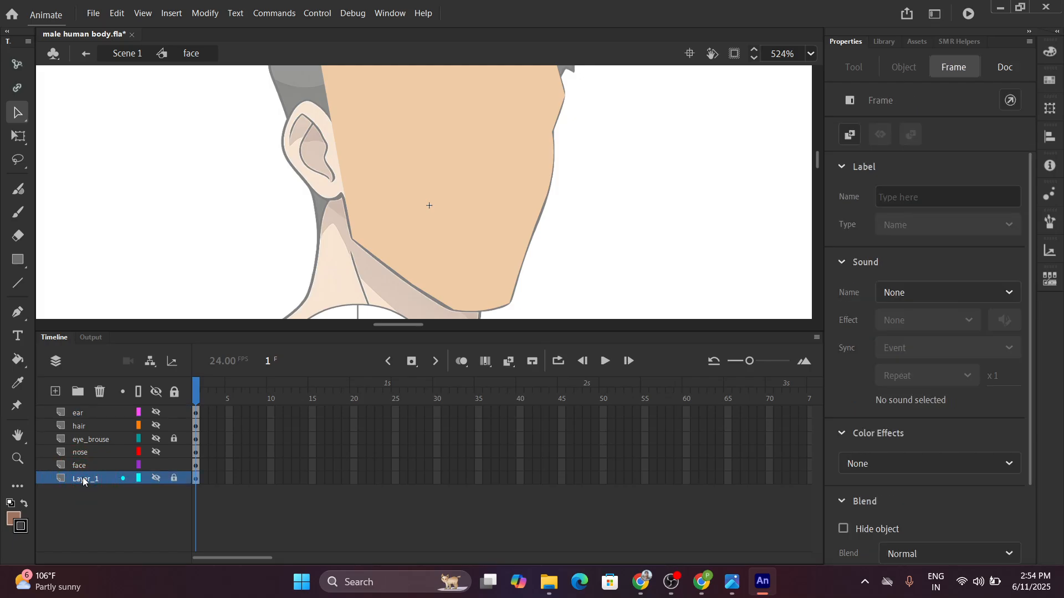
{"action": "double_click", "coordinate": [82, 477]}
{"action": "type", "text": "gy"}
{"action": "key", "text": "BackSpace"}
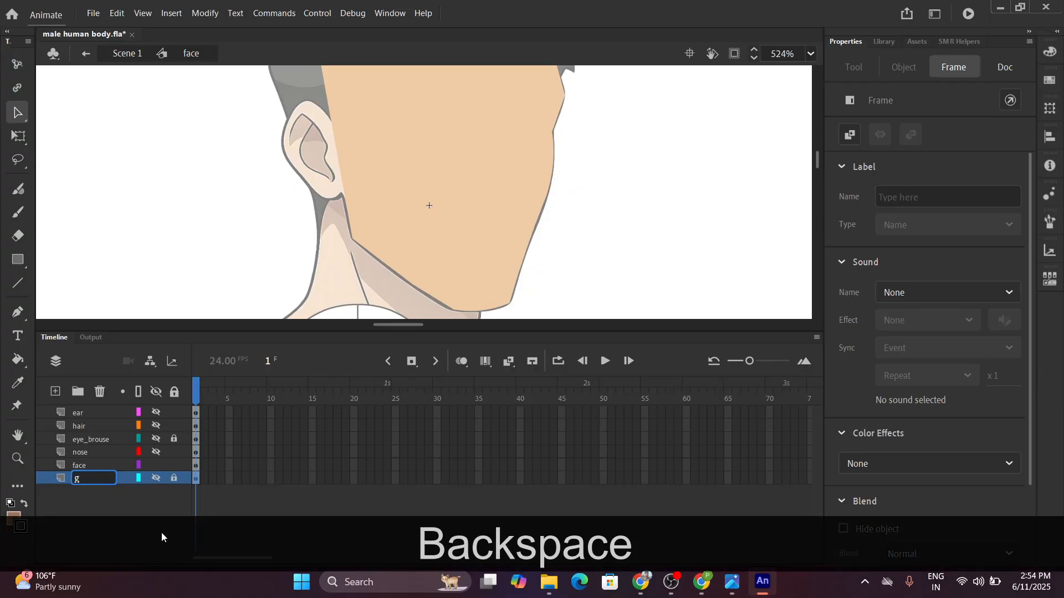
{"action": "type", "text": "uide"}
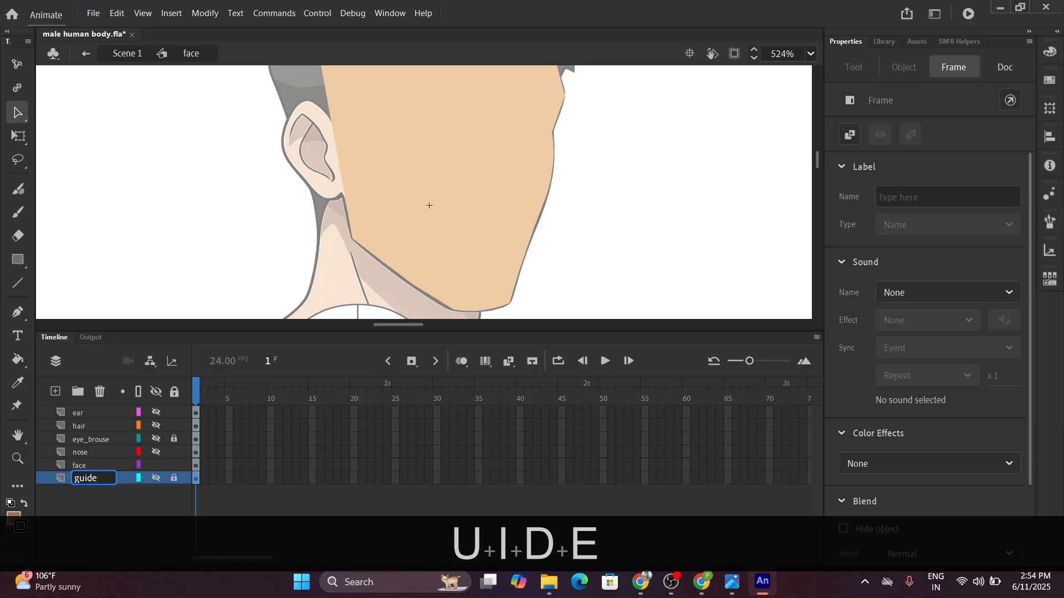
{"action": "left_click", "coordinate": [120, 510]}
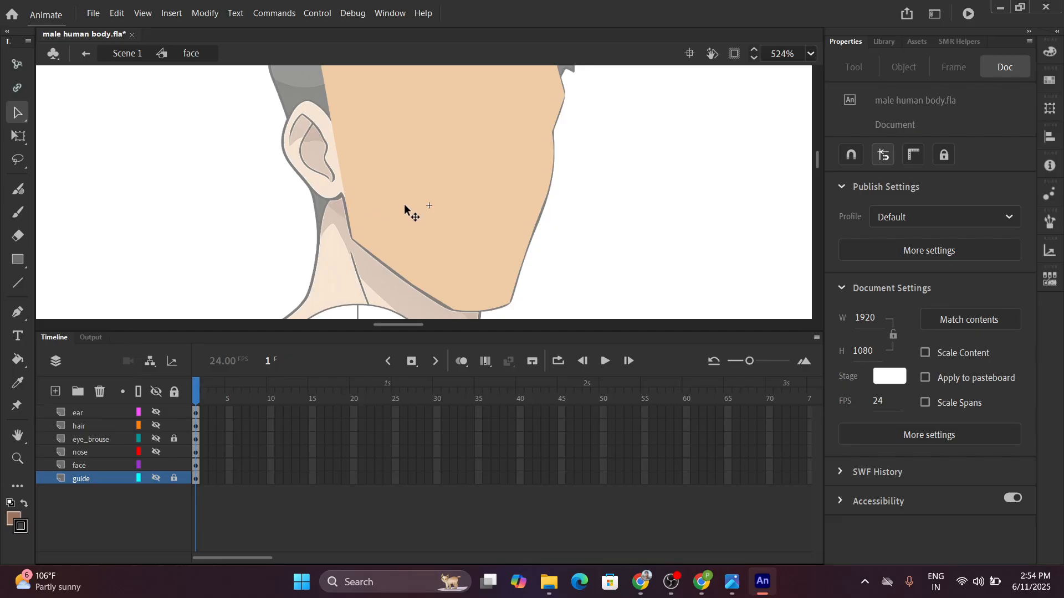
Return to Scene 1, hide the face layer and sample the dark hair shadow beside the ear from the reference image.
{"action": "scroll", "coordinate": [468, 163], "scroll_direction": "up", "scroll_amount": 5}
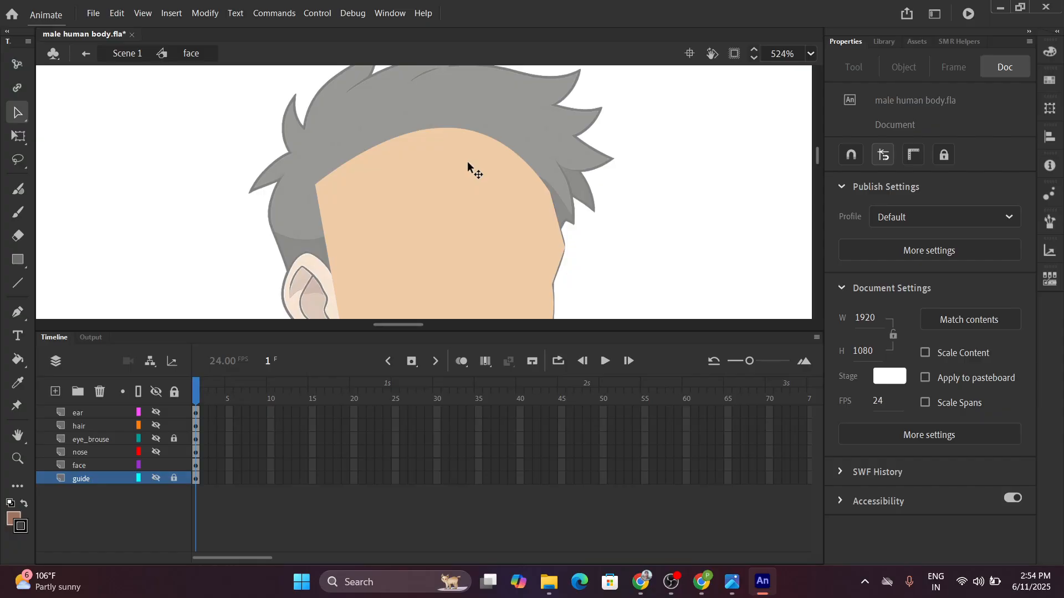
{"action": "scroll", "coordinate": [424, 159], "scroll_direction": "up", "scroll_amount": 2}
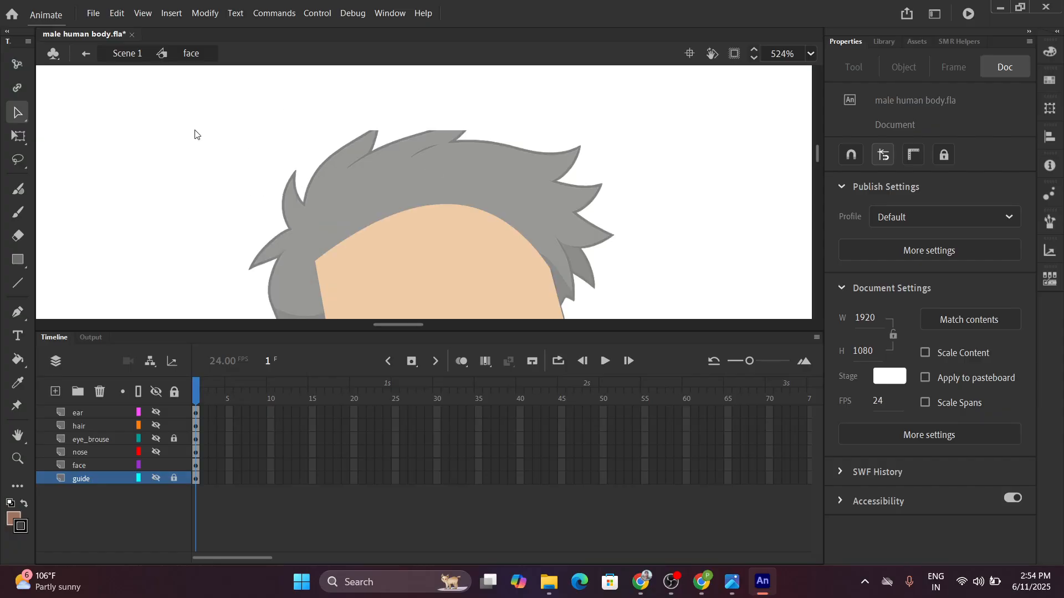
{"action": "left_click", "coordinate": [85, 56]}
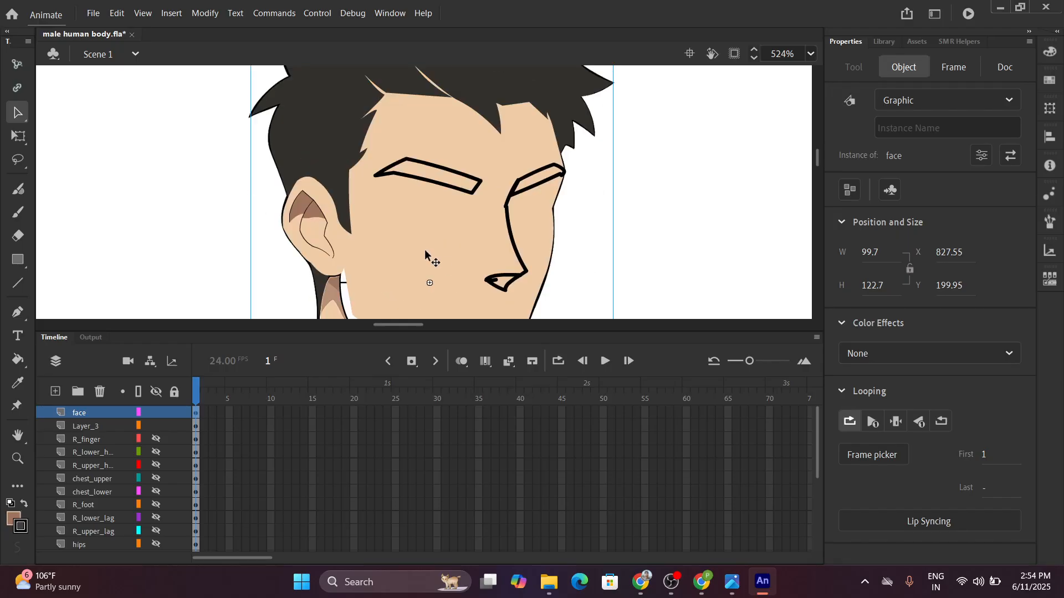
{"action": "left_click", "coordinate": [158, 412]}
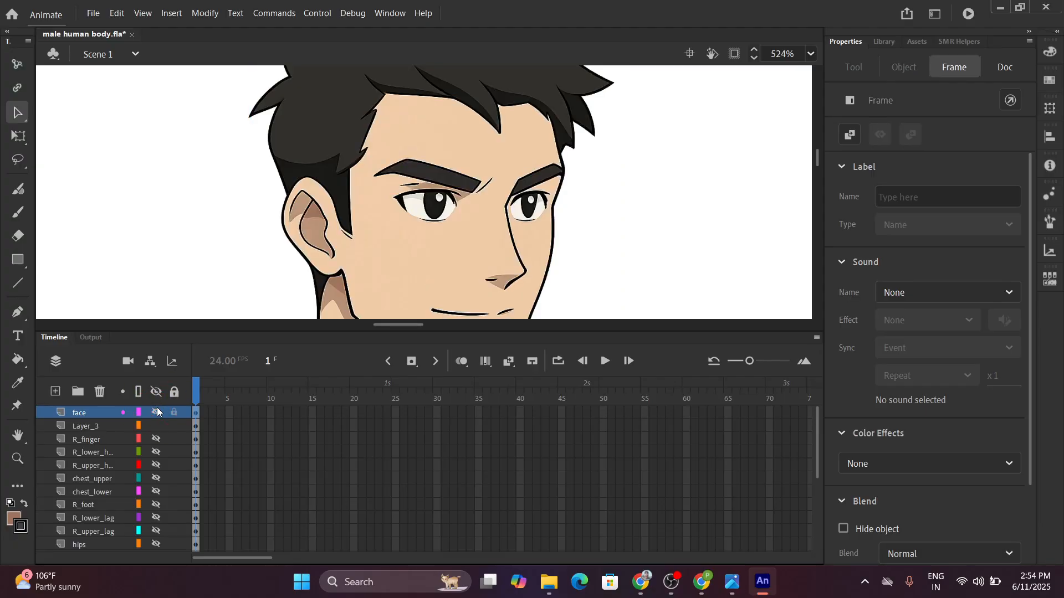
{"action": "key", "text": "i"}
{"action": "left_click", "coordinate": [337, 189]}
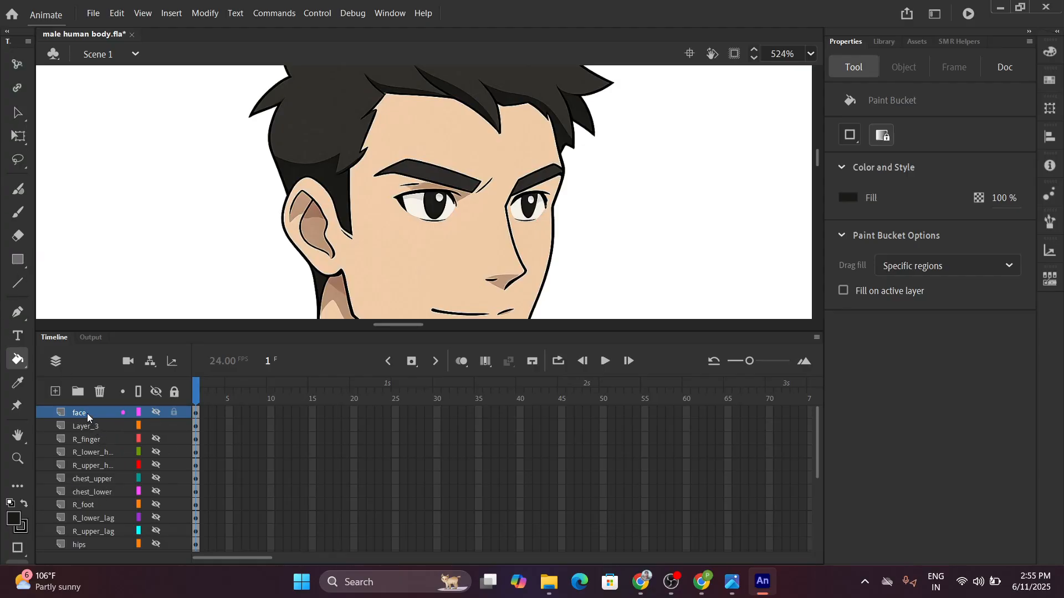
Show the face layer again and reopen the face symbol for editing.
{"action": "left_click", "coordinate": [17, 113]}
{"action": "left_click", "coordinate": [156, 424]}
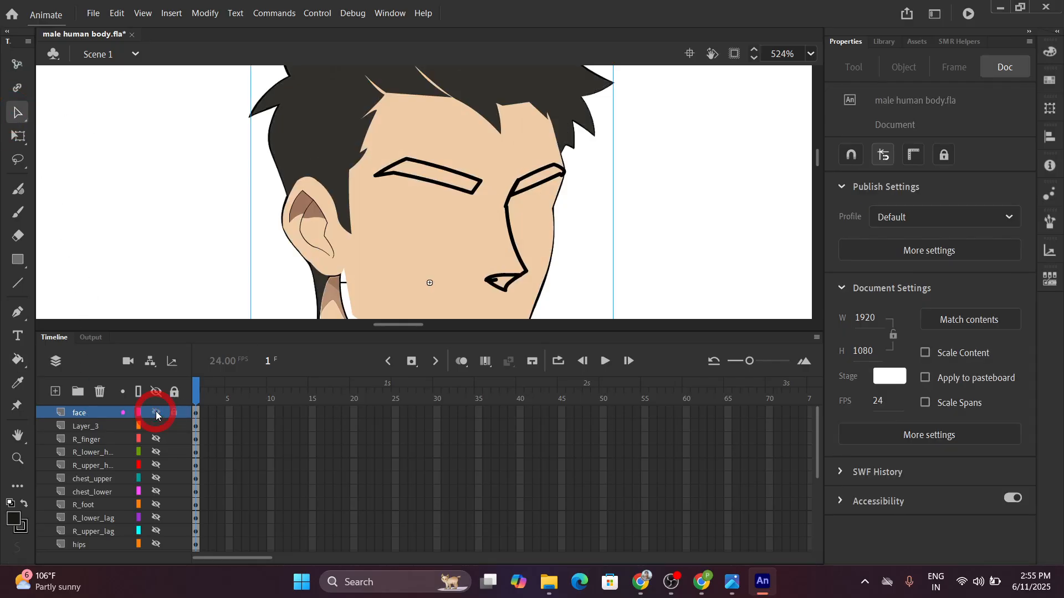
{"action": "double_click", "coordinate": [430, 231]}
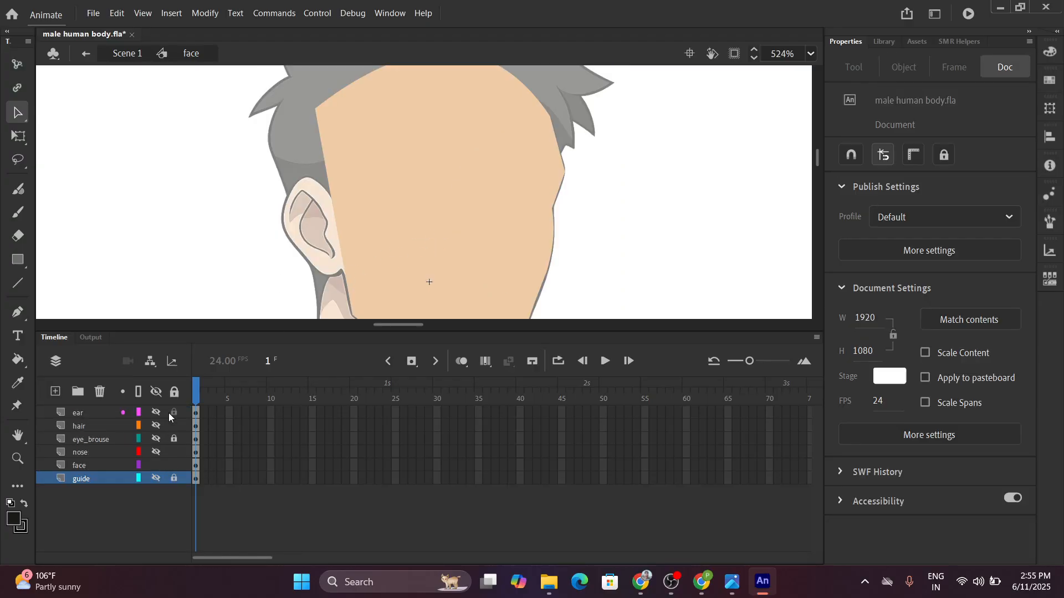
Show only the hair layer, display it as outlines and make it the active layer.
{"action": "left_click", "coordinate": [157, 391]}
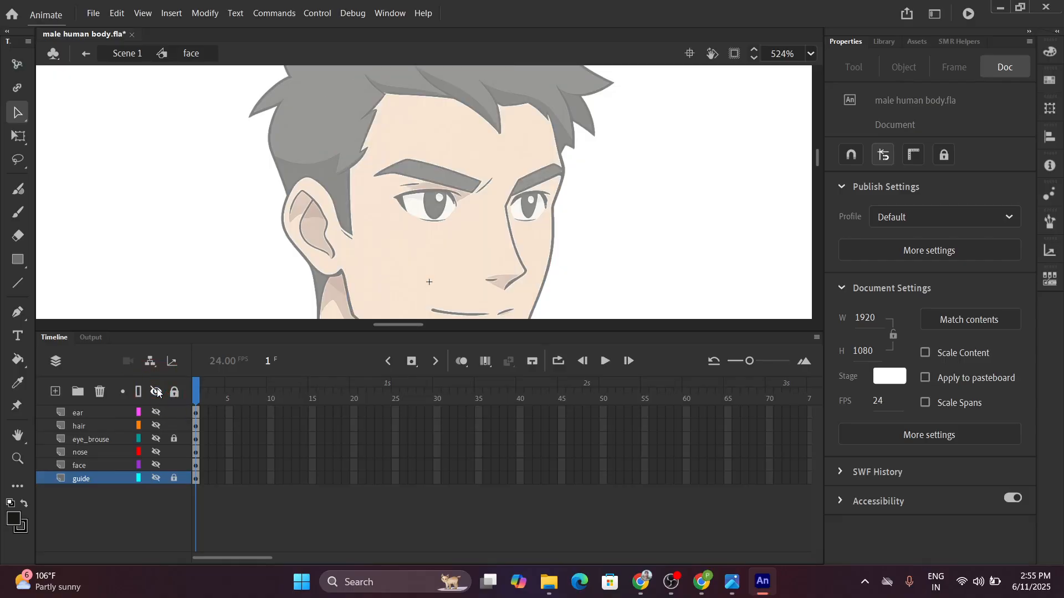
{"action": "left_click", "coordinate": [157, 392]}
{"action": "left_click", "coordinate": [156, 426]}
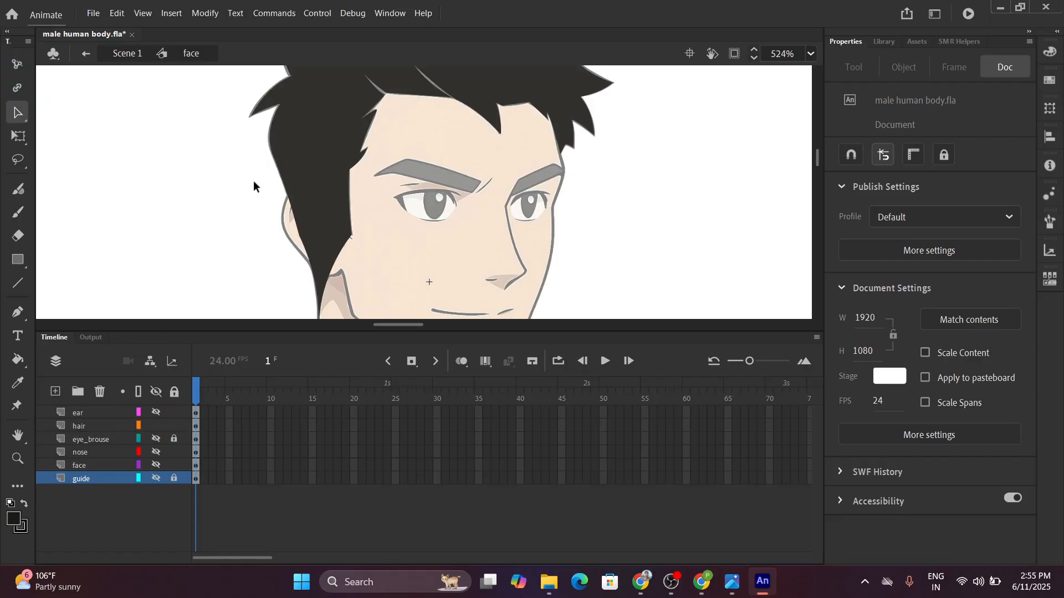
{"action": "left_click", "coordinate": [137, 425]}
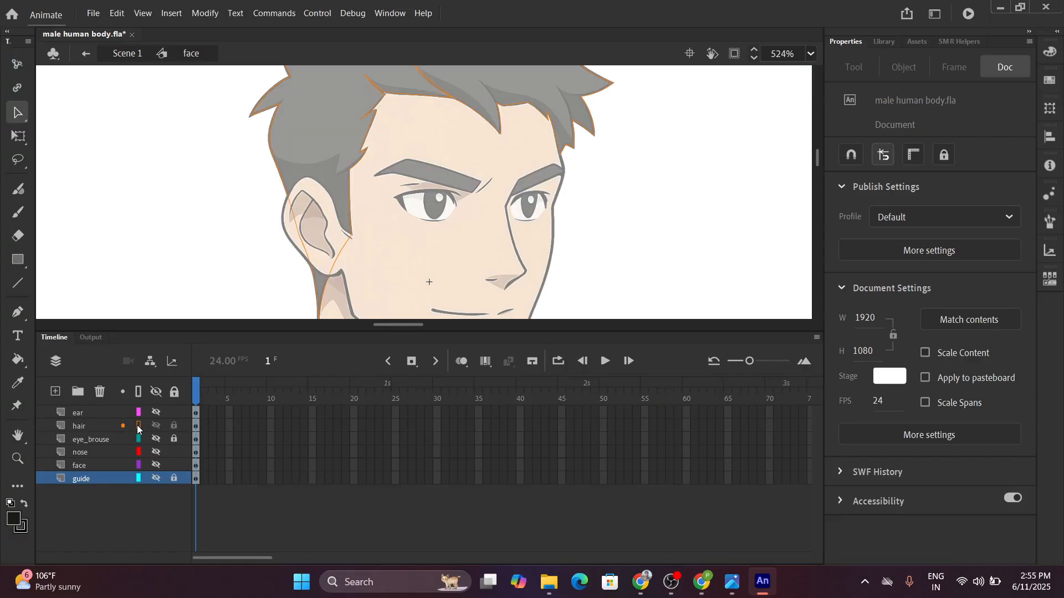
{"action": "left_click", "coordinate": [82, 426]}
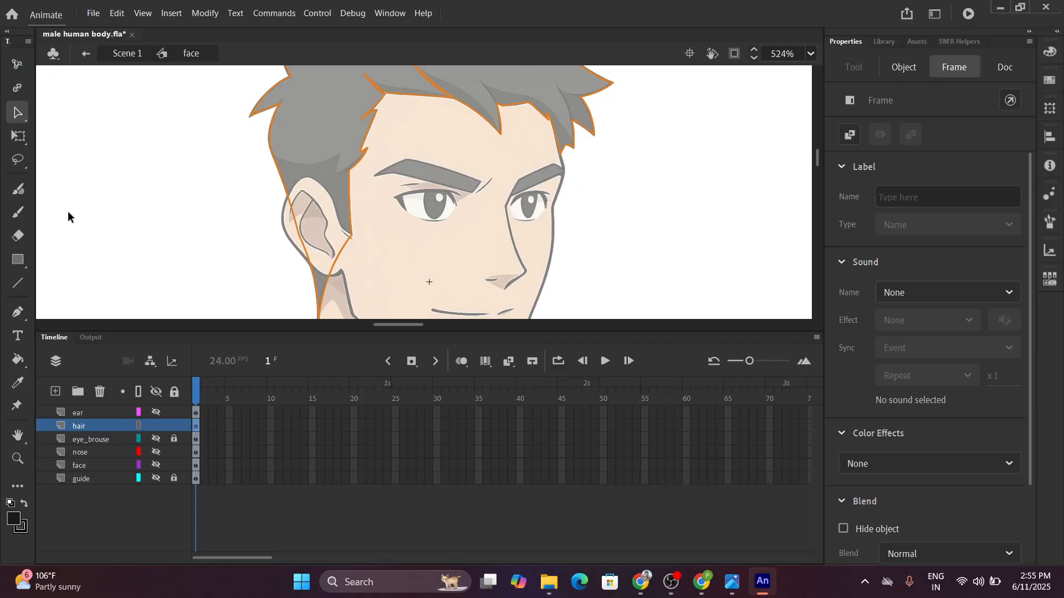
{"action": "left_click", "coordinate": [17, 215]}
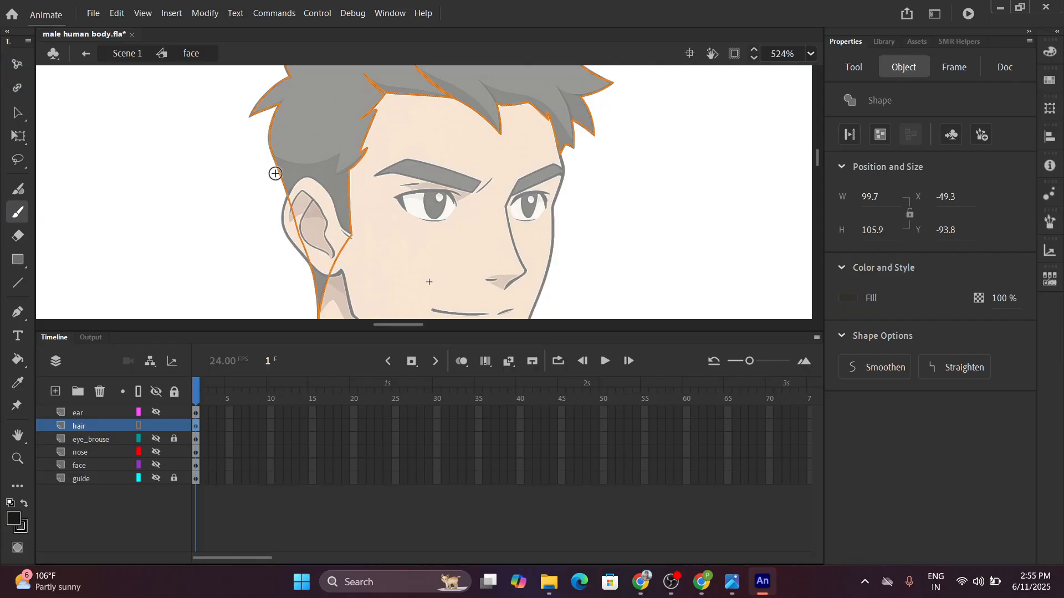
{"action": "left_click", "coordinate": [285, 194]}
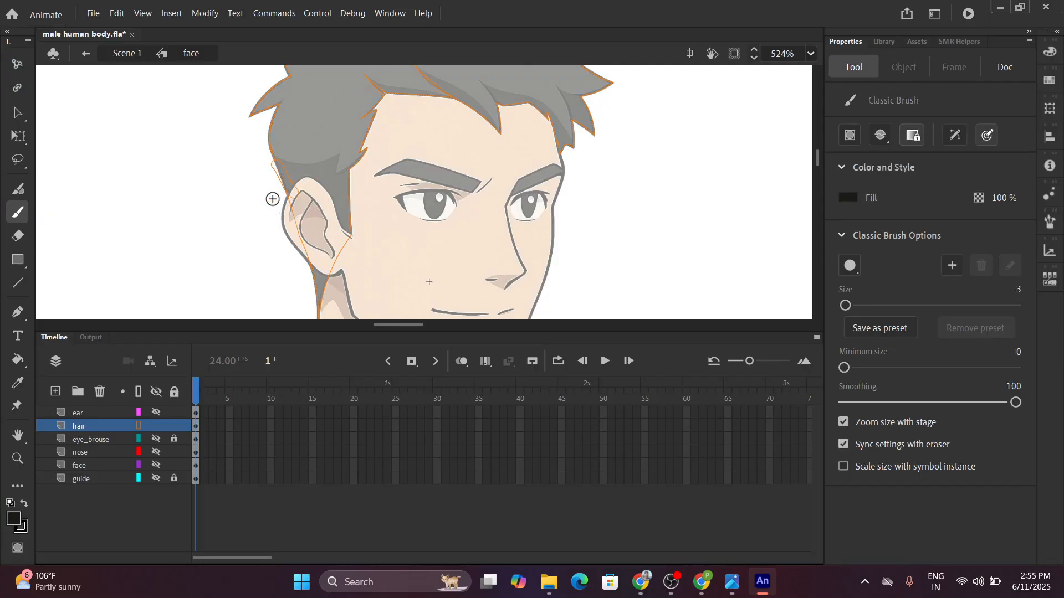
{"action": "mouse_move", "coordinate": [270, 164]}
{"action": "left_mouse_down"}
{"action": "mouse_move", "coordinate": [333, 162]}
{"action": "mouse_move", "coordinate": [337, 174]}
{"action": "mouse_move", "coordinate": [368, 160]}
{"action": "left_mouse_up"}
{"action": "mouse_move", "coordinate": [275, 179]}
{"action": "left_mouse_down"}
{"action": "mouse_move", "coordinate": [334, 219]}
{"action": "mouse_move", "coordinate": [308, 246]}
{"action": "mouse_move", "coordinate": [306, 196]}
{"action": "mouse_move", "coordinate": [314, 225]}
{"action": "mouse_move", "coordinate": [302, 195]}
{"action": "mouse_move", "coordinate": [301, 319]}
{"action": "mouse_move", "coordinate": [315, 230]}
{"action": "mouse_move", "coordinate": [318, 307]}
{"action": "mouse_move", "coordinate": [352, 212]}
{"action": "mouse_move", "coordinate": [318, 258]}
{"action": "mouse_move", "coordinate": [354, 210]}
{"action": "mouse_move", "coordinate": [287, 216]}
{"action": "mouse_move", "coordinate": [338, 223]}
{"action": "mouse_move", "coordinate": [308, 232]}
{"action": "mouse_move", "coordinate": [337, 218]}
{"action": "mouse_move", "coordinate": [324, 201]}
{"action": "mouse_move", "coordinate": [342, 210]}
{"action": "mouse_move", "coordinate": [318, 183]}
{"action": "mouse_move", "coordinate": [322, 174]}
{"action": "mouse_move", "coordinate": [329, 189]}
{"action": "mouse_move", "coordinate": [345, 184]}
{"action": "mouse_move", "coordinate": [333, 188]}
{"action": "mouse_move", "coordinate": [352, 207]}
{"action": "mouse_move", "coordinate": [339, 187]}
{"action": "mouse_move", "coordinate": [353, 185]}
{"action": "mouse_move", "coordinate": [312, 229]}
{"action": "mouse_move", "coordinate": [337, 231]}
{"action": "mouse_move", "coordinate": [289, 263]}
{"action": "mouse_move", "coordinate": [338, 253]}
{"action": "mouse_move", "coordinate": [316, 290]}
{"action": "mouse_move", "coordinate": [321, 263]}
{"action": "mouse_move", "coordinate": [303, 218]}
{"action": "mouse_move", "coordinate": [298, 256]}
{"action": "mouse_move", "coordinate": [297, 192]}
{"action": "mouse_move", "coordinate": [311, 178]}
{"action": "mouse_move", "coordinate": [315, 196]}
{"action": "mouse_move", "coordinate": [306, 188]}
{"action": "mouse_move", "coordinate": [319, 181]}
{"action": "mouse_move", "coordinate": [301, 184]}
{"action": "mouse_move", "coordinate": [327, 187]}
{"action": "mouse_move", "coordinate": [305, 175]}
{"action": "mouse_move", "coordinate": [277, 184]}
{"action": "mouse_move", "coordinate": [317, 177]}
{"action": "mouse_move", "coordinate": [285, 190]}
{"action": "left_mouse_up"}
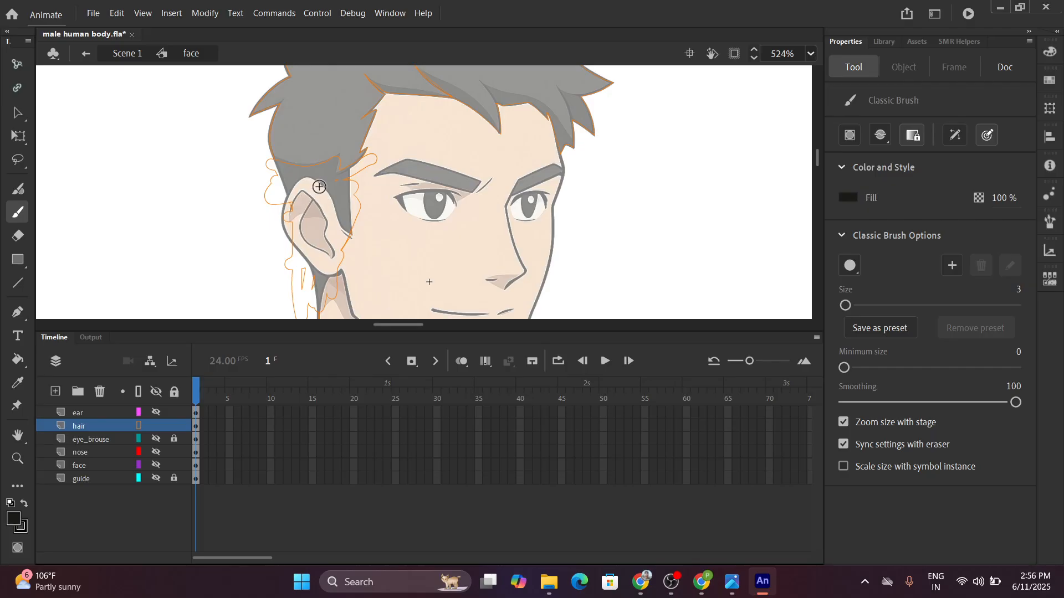
{"action": "left_click_drag", "start_coordinate": [328, 183], "coordinate": [349, 181]}
{"action": "key", "text": "ctrl+z"}
{"action": "key", "text": "ctrl+z"}
{"action": "key", "text": "ctrl+z"}
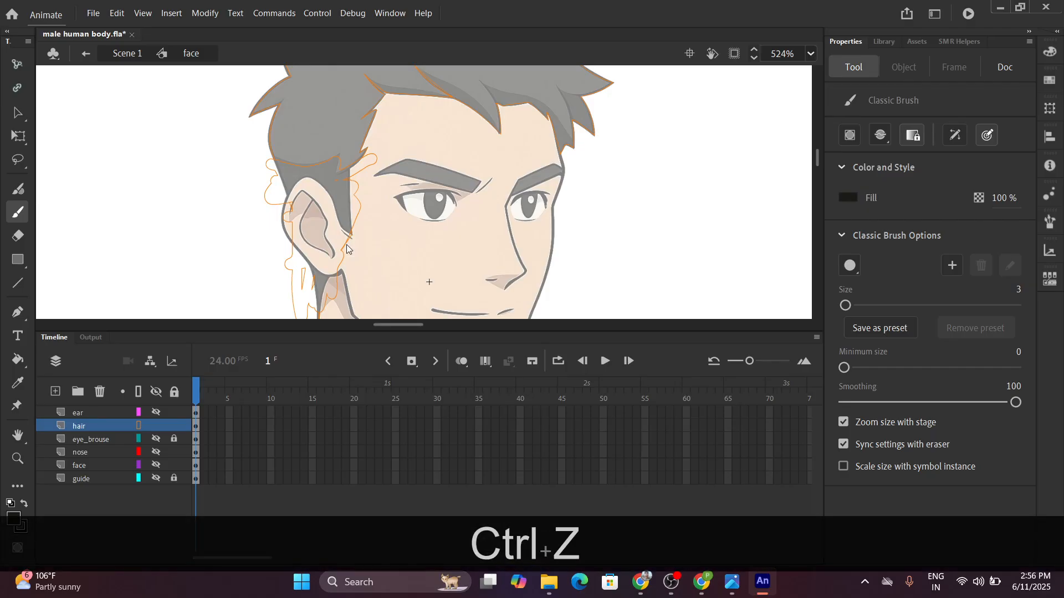
{"action": "key", "text": "ctrl+z"}
{"action": "key", "text": "ctrl+z"}
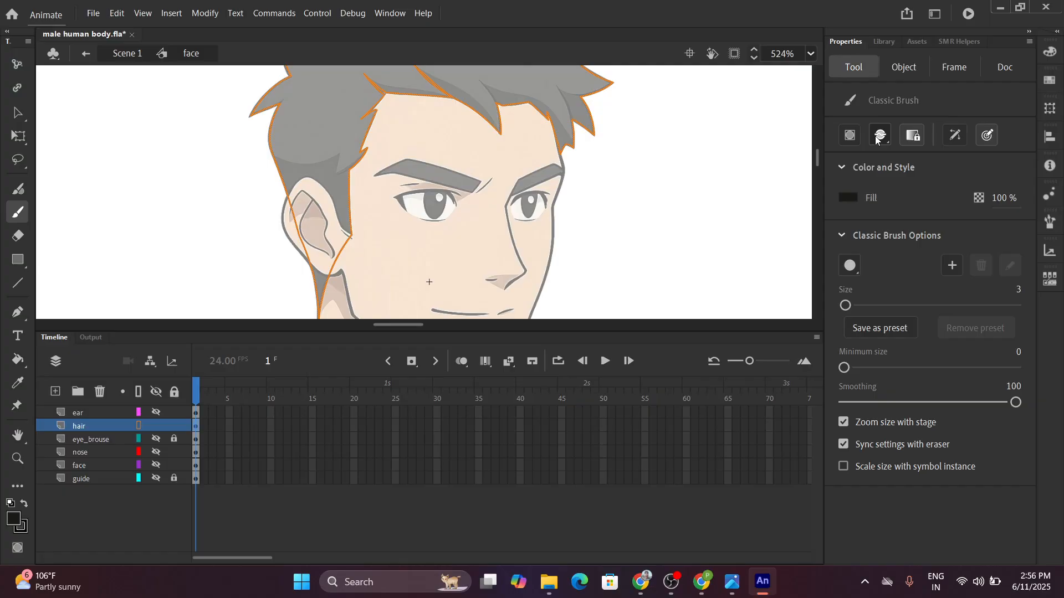
Set the Classic Brush to Paint Selection mode with object drawing turned off.
{"action": "left_click", "coordinate": [855, 138]}
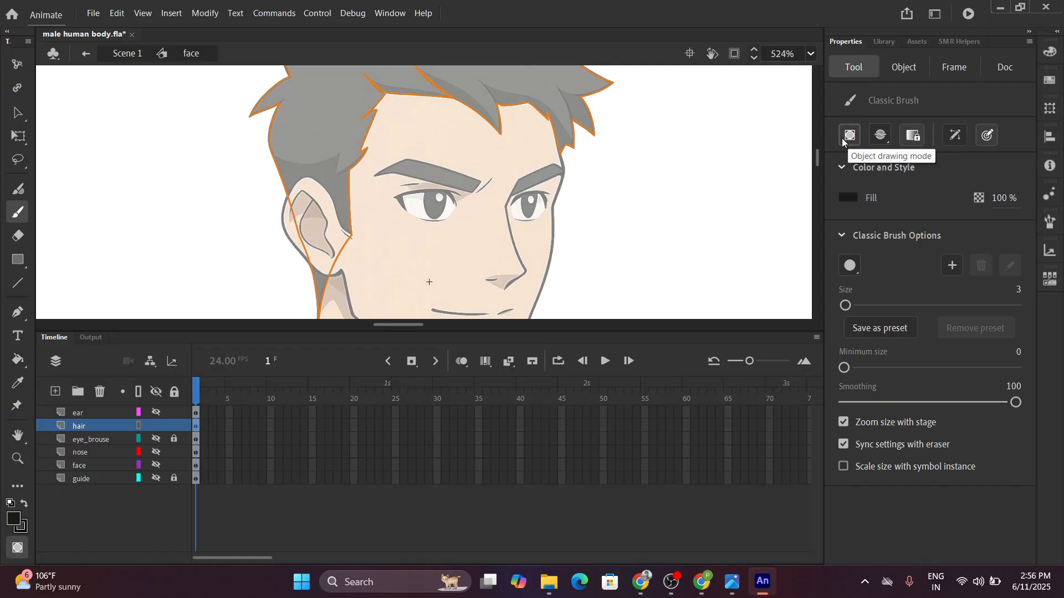
{"action": "left_click", "coordinate": [852, 133]}
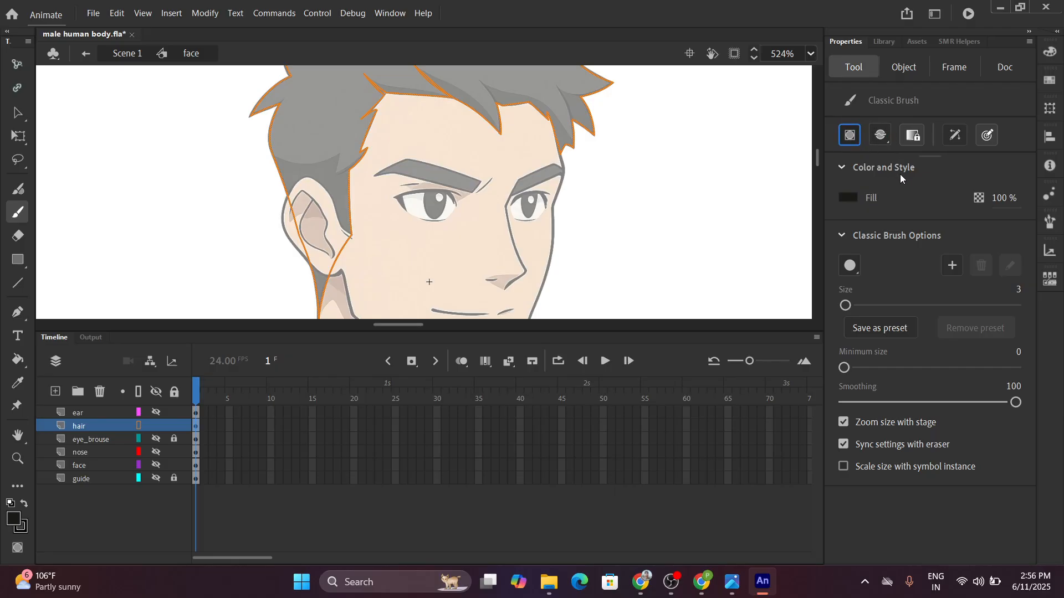
{"action": "left_click", "coordinate": [851, 135]}
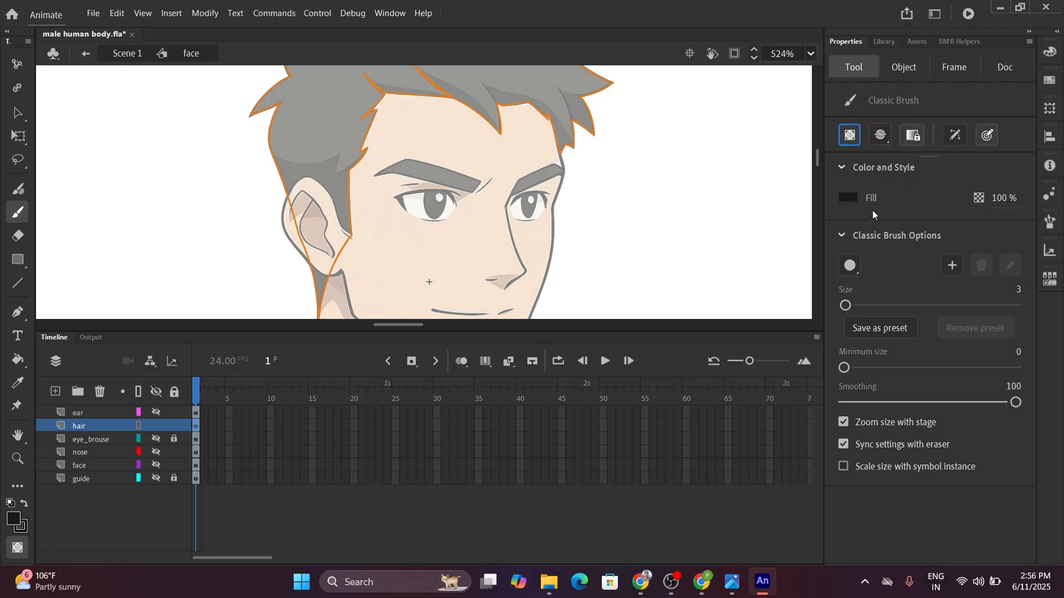
{"action": "left_click", "coordinate": [853, 139]}
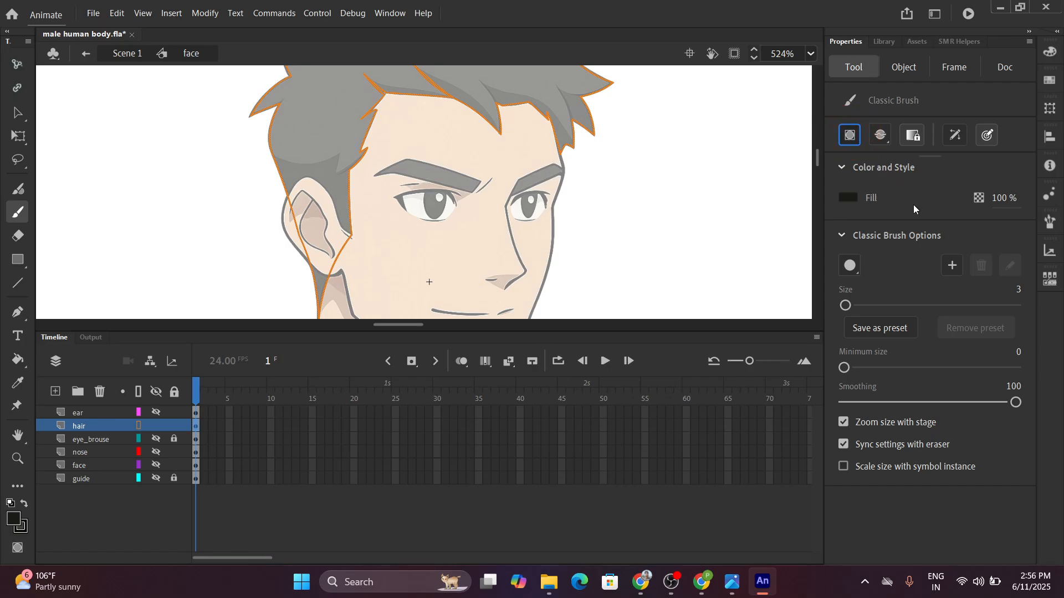
{"action": "left_click", "coordinate": [889, 143]}
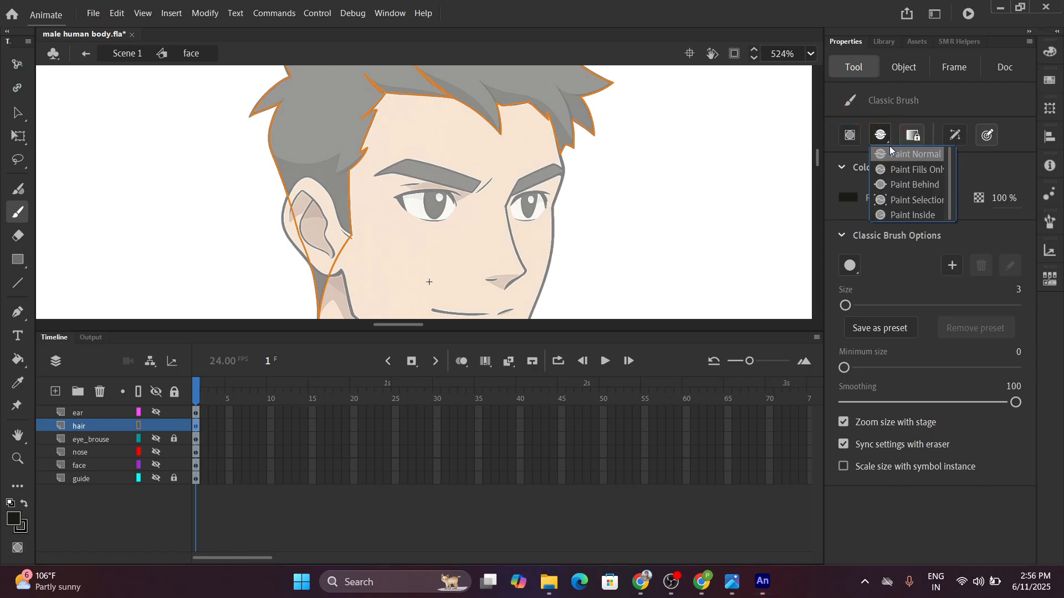
{"action": "left_click", "coordinate": [917, 201]}
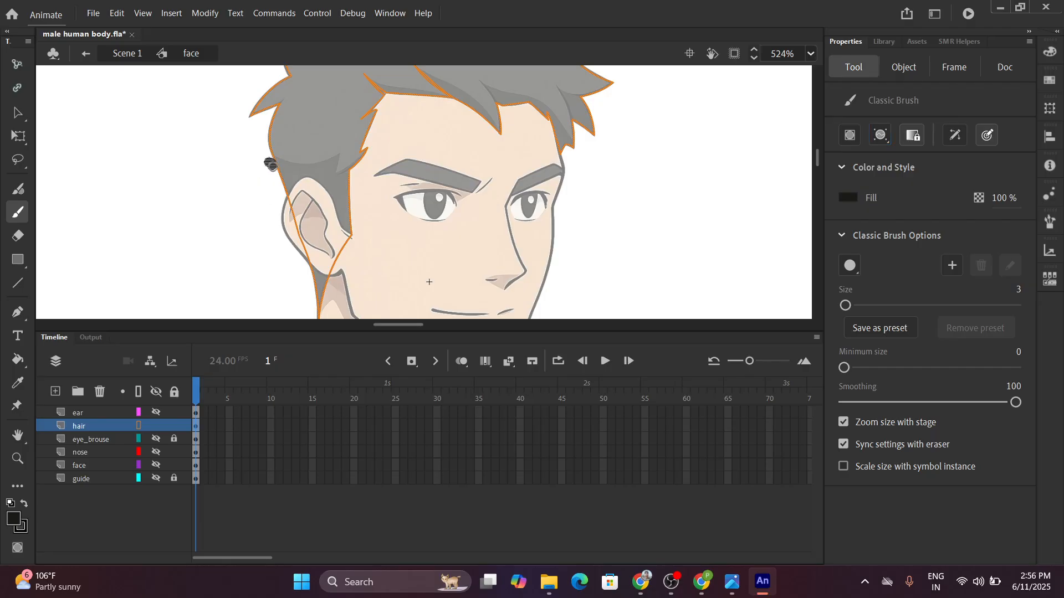
Paint the shadow edge on the hair layer from the back of the head above the ear down the sideburn.
{"action": "left_click_drag", "start_coordinate": [270, 164], "coordinate": [332, 162]}
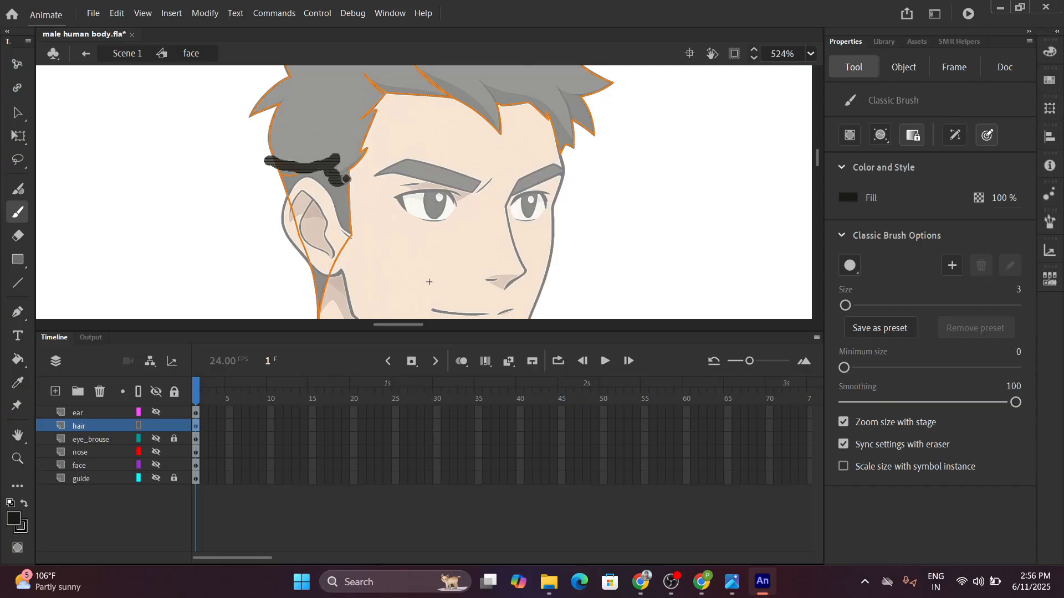
{"action": "mouse_move", "coordinate": [367, 163]}
{"action": "left_mouse_down"}
{"action": "mouse_move", "coordinate": [331, 183]}
{"action": "mouse_move", "coordinate": [369, 166]}
{"action": "mouse_move", "coordinate": [310, 176]}
{"action": "mouse_move", "coordinate": [349, 202]}
{"action": "mouse_move", "coordinate": [339, 226]}
{"action": "left_mouse_up"}
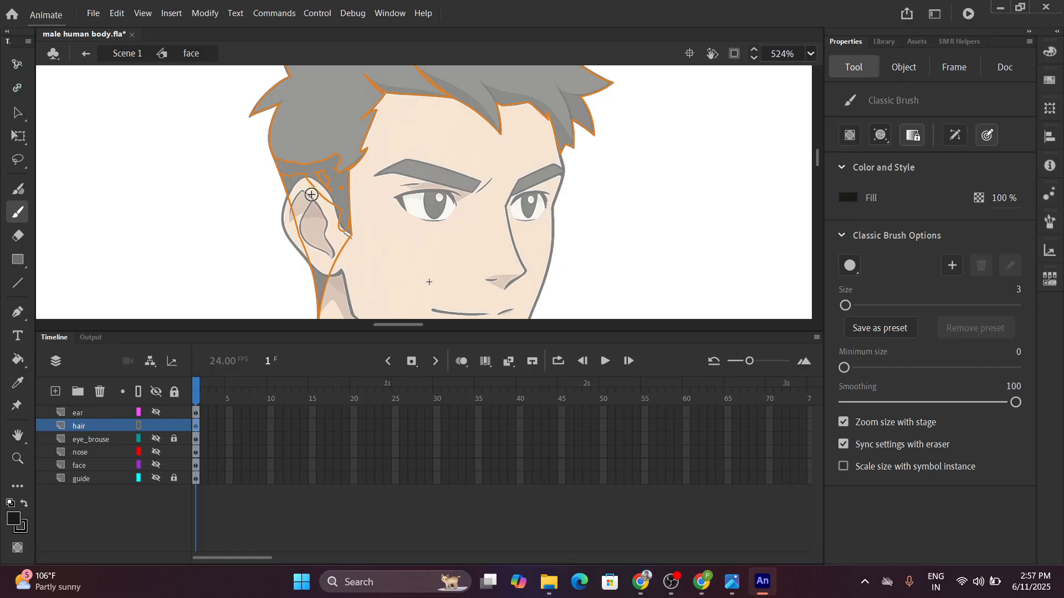
{"action": "left_click_drag", "start_coordinate": [846, 305], "coordinate": [887, 305]}
{"action": "left_click", "coordinate": [321, 247]}
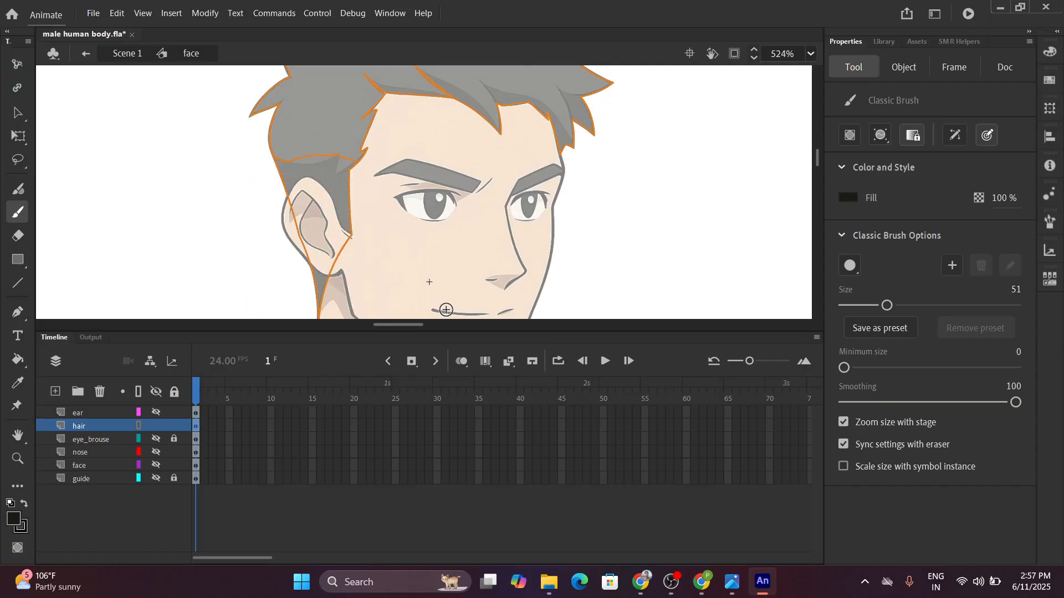
{"action": "key", "text": "ctrl+z"}
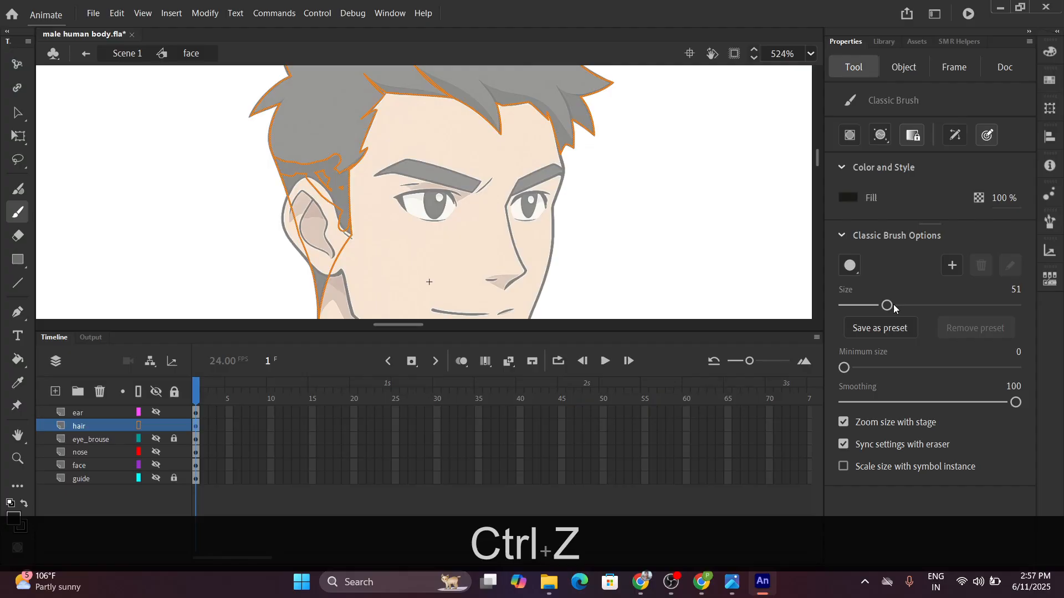
Set the brush size to 22 and fill the rest of the hair shadow around the ear and down to the nape.
{"action": "left_click_drag", "start_coordinate": [890, 306], "coordinate": [861, 306]}
{"action": "left_click", "coordinate": [311, 288]}
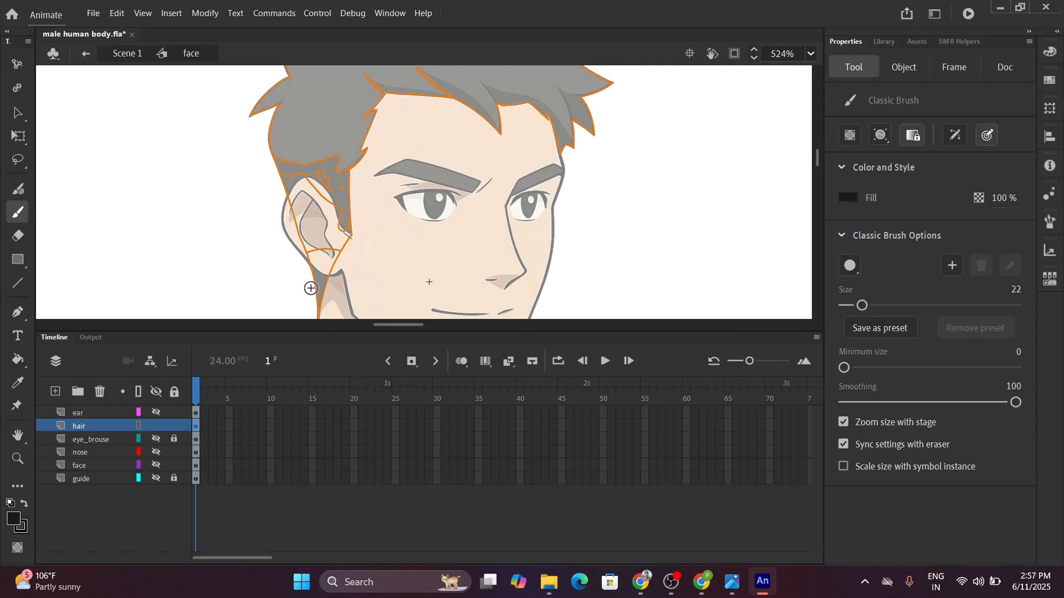
{"action": "mouse_move", "coordinate": [310, 288]}
{"action": "left_mouse_down"}
{"action": "mouse_move", "coordinate": [290, 210]}
{"action": "mouse_move", "coordinate": [302, 205]}
{"action": "mouse_move", "coordinate": [351, 278]}
{"action": "left_mouse_up"}
{"action": "left_click_drag", "start_coordinate": [314, 244], "coordinate": [410, 236]}
Reduce the brush size to 2 and paint the shadows on the first two fringe locks above the forehead.
{"action": "scroll", "coordinate": [421, 101], "scroll_direction": "up", "scroll_amount": 1}
{"action": "scroll", "coordinate": [421, 101], "scroll_direction": "up", "scroll_amount": 3}
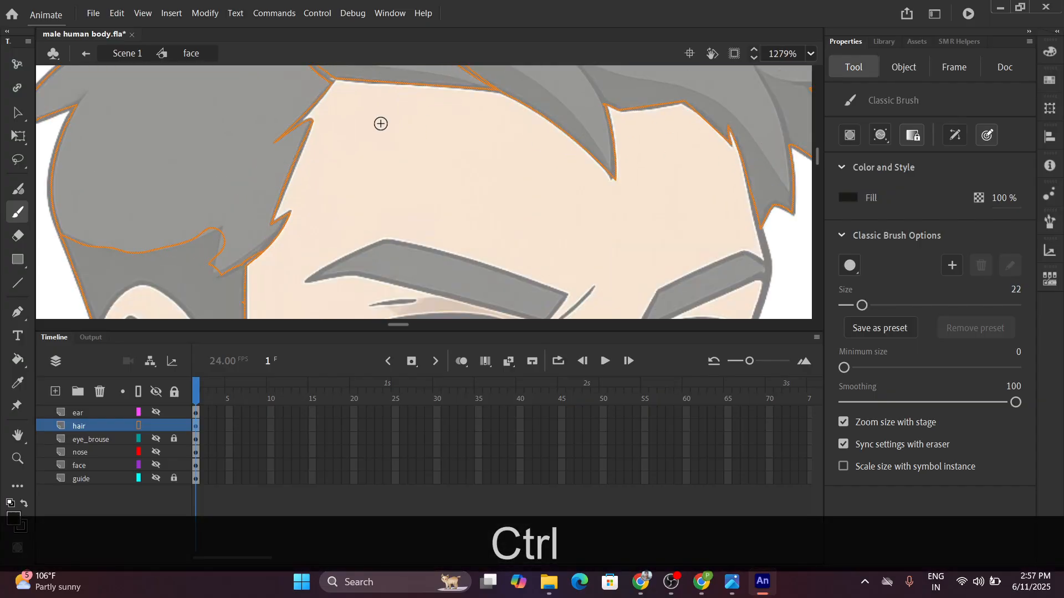
{"action": "left_click_drag", "start_coordinate": [401, 159], "coordinate": [436, 272]}
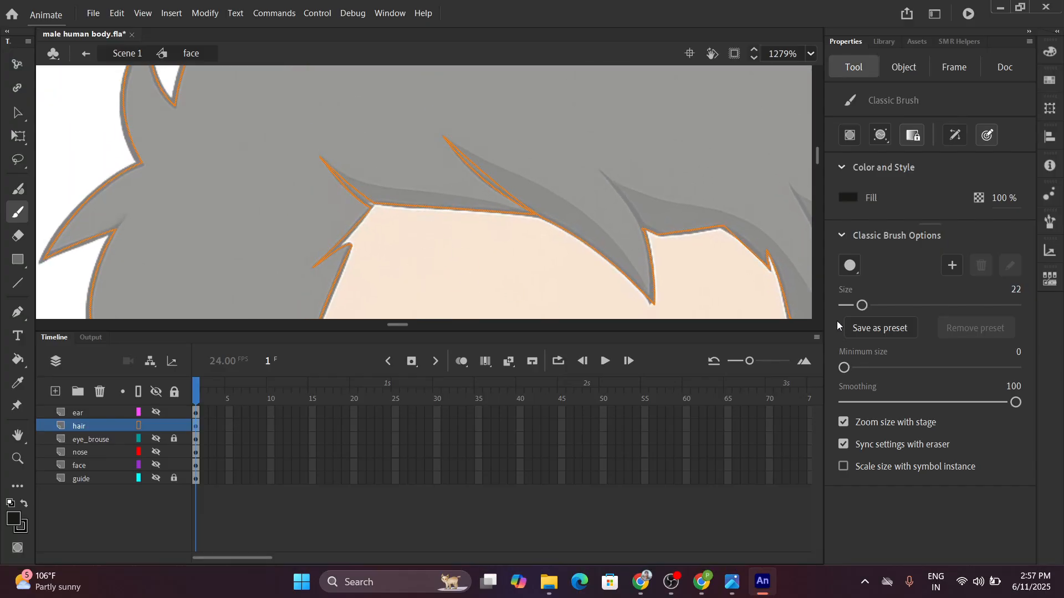
{"action": "left_click_drag", "start_coordinate": [857, 306], "coordinate": [850, 307]}
{"action": "left_click_drag", "start_coordinate": [849, 306], "coordinate": [846, 307]}
{"action": "mouse_move", "coordinate": [461, 231]}
{"action": "left_mouse_down"}
{"action": "mouse_move", "coordinate": [474, 210]}
{"action": "mouse_move", "coordinate": [534, 214]}
{"action": "left_mouse_up"}
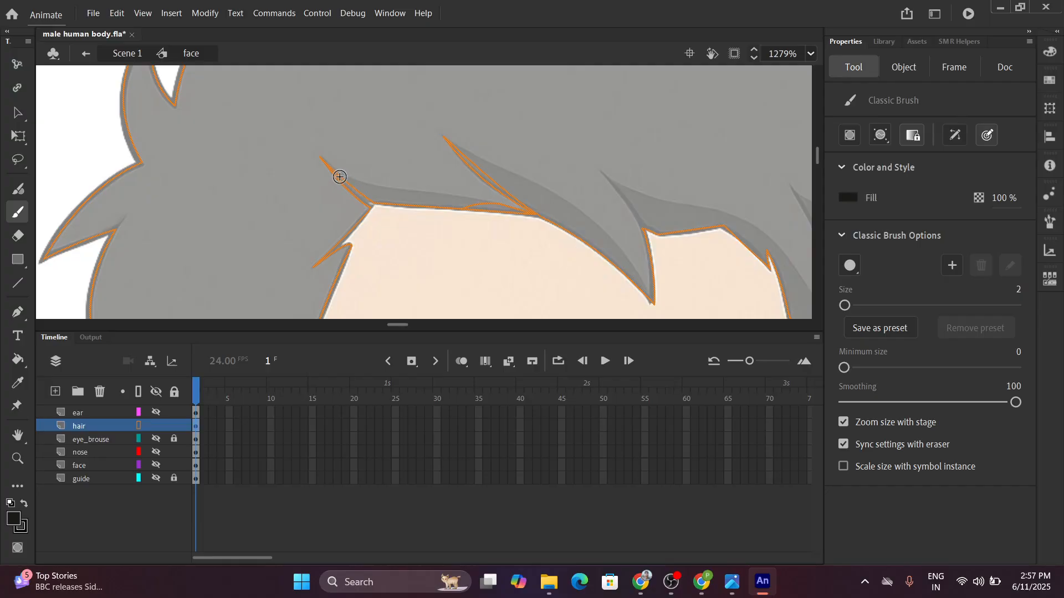
{"action": "mouse_move", "coordinate": [339, 177]}
{"action": "left_mouse_down"}
{"action": "mouse_move", "coordinate": [407, 207]}
{"action": "mouse_move", "coordinate": [379, 205]}
{"action": "mouse_move", "coordinate": [441, 202]}
{"action": "mouse_move", "coordinate": [486, 218]}
{"action": "mouse_move", "coordinate": [488, 232]}
{"action": "mouse_move", "coordinate": [384, 283]}
{"action": "left_mouse_up"}
{"action": "key", "text": "space"}
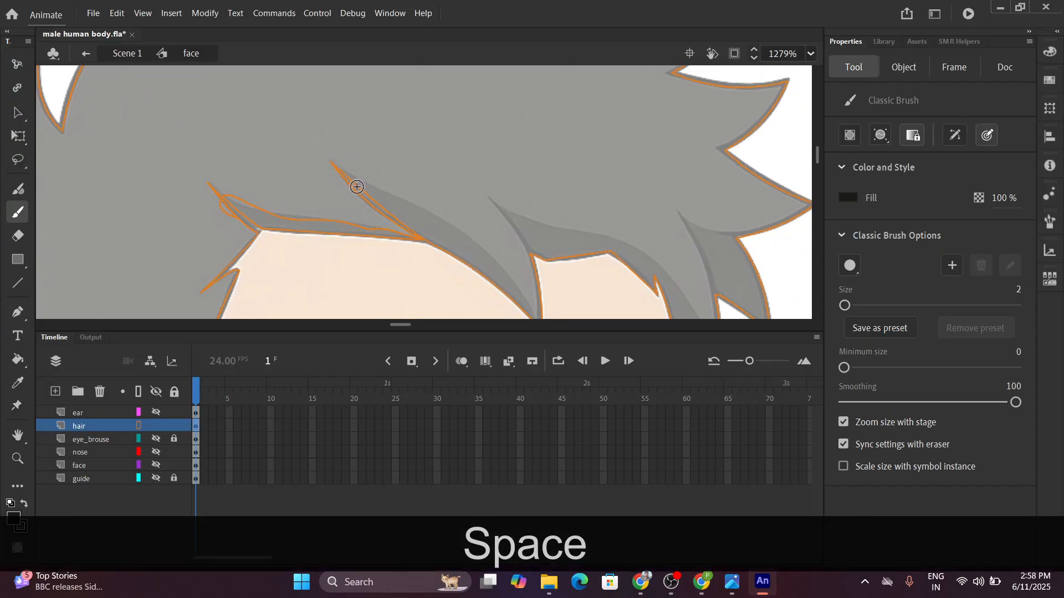
{"action": "mouse_move", "coordinate": [343, 176]}
{"action": "left_mouse_down"}
{"action": "mouse_move", "coordinate": [477, 253]}
{"action": "mouse_move", "coordinate": [523, 301]}
{"action": "left_mouse_up"}
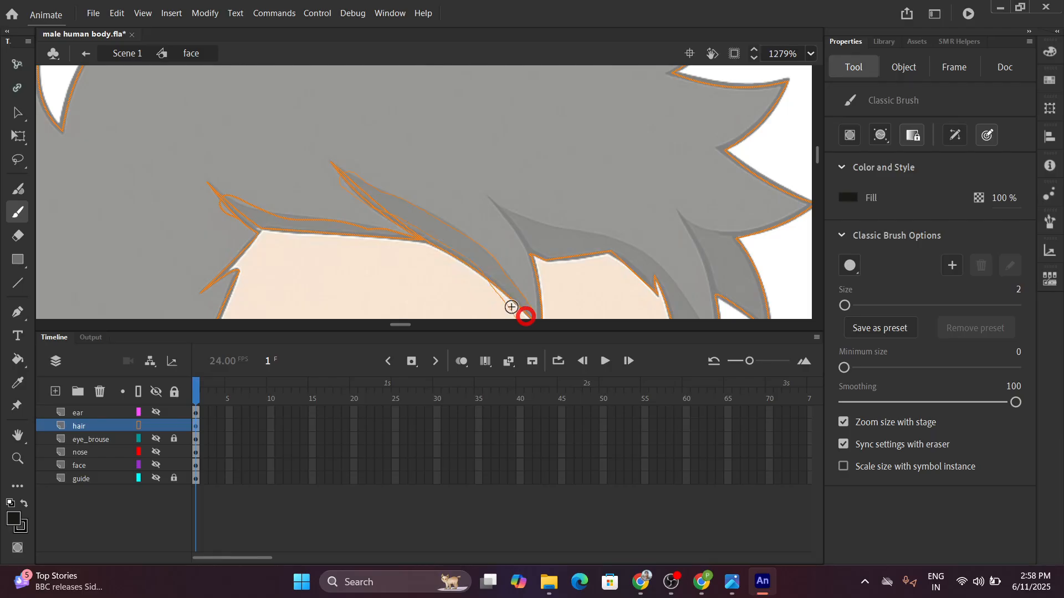
Paint the shadow on the next fringe lock, from above the forehead down to its tip beside the far eyebrow.
{"action": "key", "text": "space"}
{"action": "mouse_move", "coordinate": [415, 237]}
{"action": "left_mouse_down"}
{"action": "mouse_move", "coordinate": [397, 153]}
{"action": "mouse_move", "coordinate": [441, 156]}
{"action": "mouse_move", "coordinate": [497, 199]}
{"action": "left_mouse_up"}
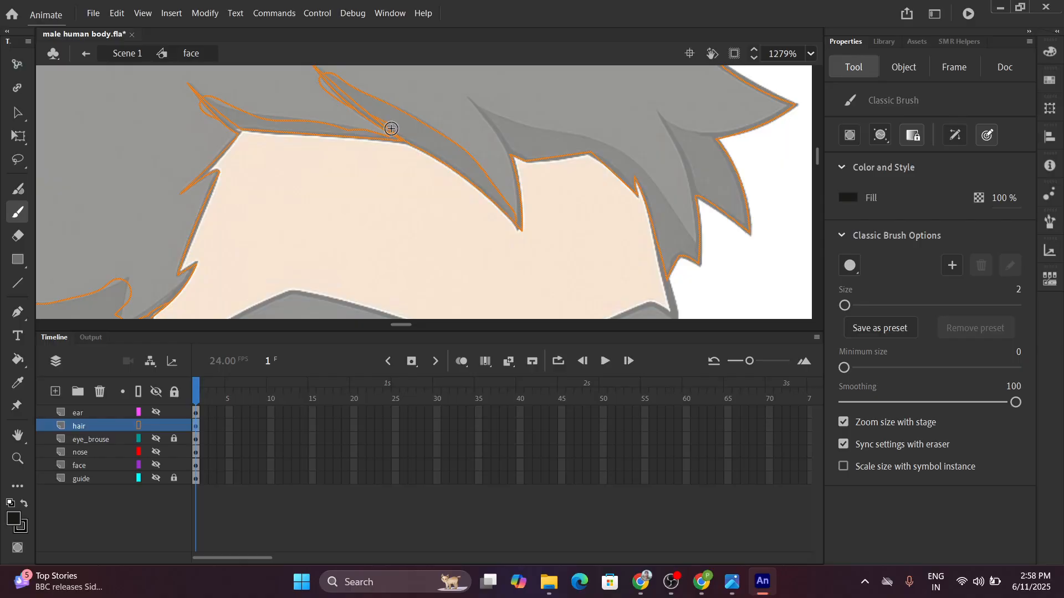
{"action": "mouse_move", "coordinate": [373, 112]}
{"action": "left_mouse_down"}
{"action": "mouse_move", "coordinate": [418, 153]}
{"action": "mouse_move", "coordinate": [252, 225]}
{"action": "left_mouse_up"}
{"action": "key", "text": "space"}
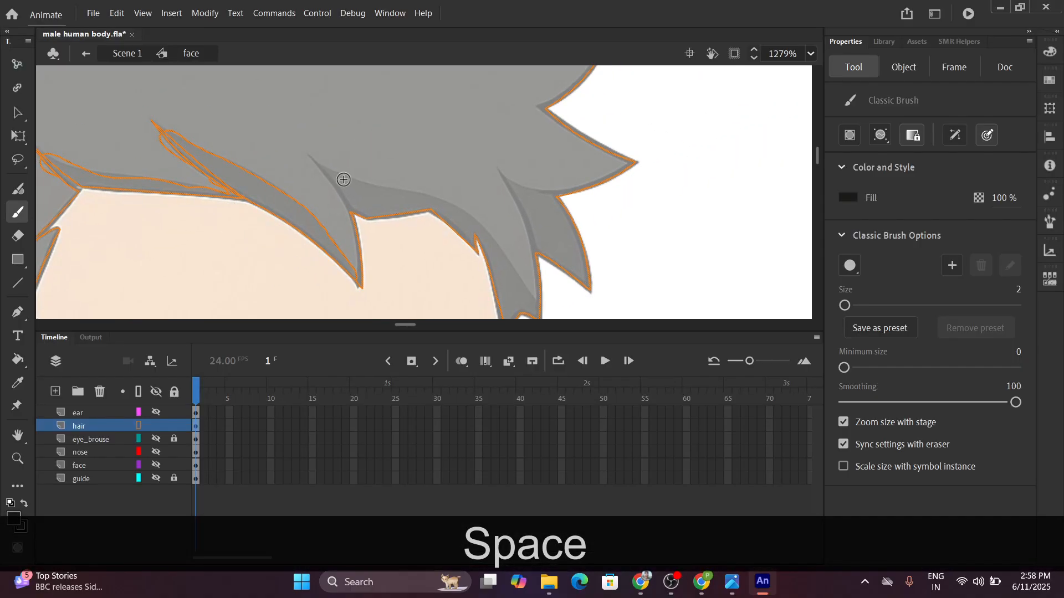
{"action": "mouse_move", "coordinate": [338, 180]}
{"action": "left_mouse_down"}
{"action": "mouse_move", "coordinate": [421, 206]}
{"action": "mouse_move", "coordinate": [333, 180]}
{"action": "mouse_move", "coordinate": [457, 222]}
{"action": "mouse_move", "coordinate": [550, 327]}
{"action": "left_mouse_up"}
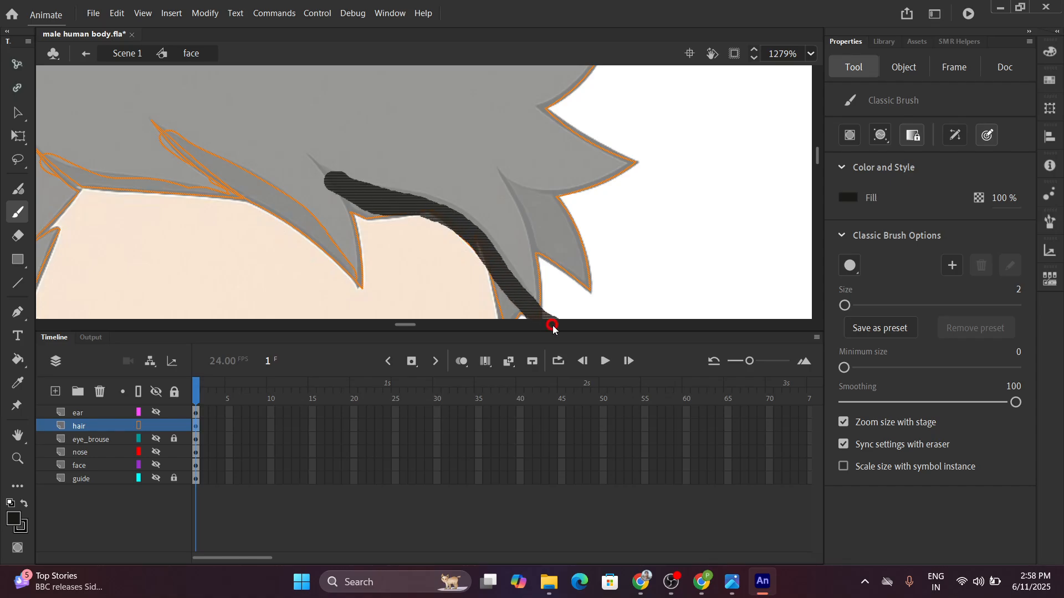
{"action": "key", "text": "space"}
{"action": "left_click_drag", "start_coordinate": [618, 277], "coordinate": [613, 152]}
{"action": "left_click_drag", "start_coordinate": [463, 114], "coordinate": [537, 230]}
{"action": "left_click_drag", "start_coordinate": [486, 169], "coordinate": [532, 223]}
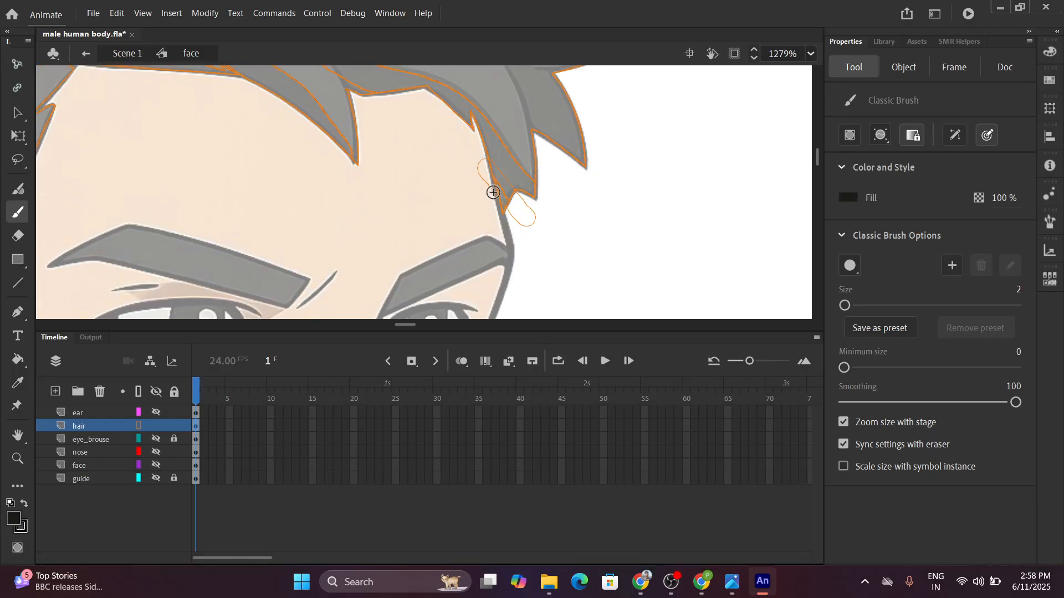
{"action": "mouse_move", "coordinate": [491, 190]}
{"action": "left_mouse_down"}
{"action": "mouse_move", "coordinate": [535, 224]}
{"action": "mouse_move", "coordinate": [499, 208]}
{"action": "mouse_move", "coordinate": [555, 237]}
{"action": "left_mouse_up"}
Touch up the painted hair shadow along the sideburn edge in front of the ear.
{"action": "key", "text": "space"}
{"action": "left_click_drag", "start_coordinate": [584, 184], "coordinate": [560, 305]}
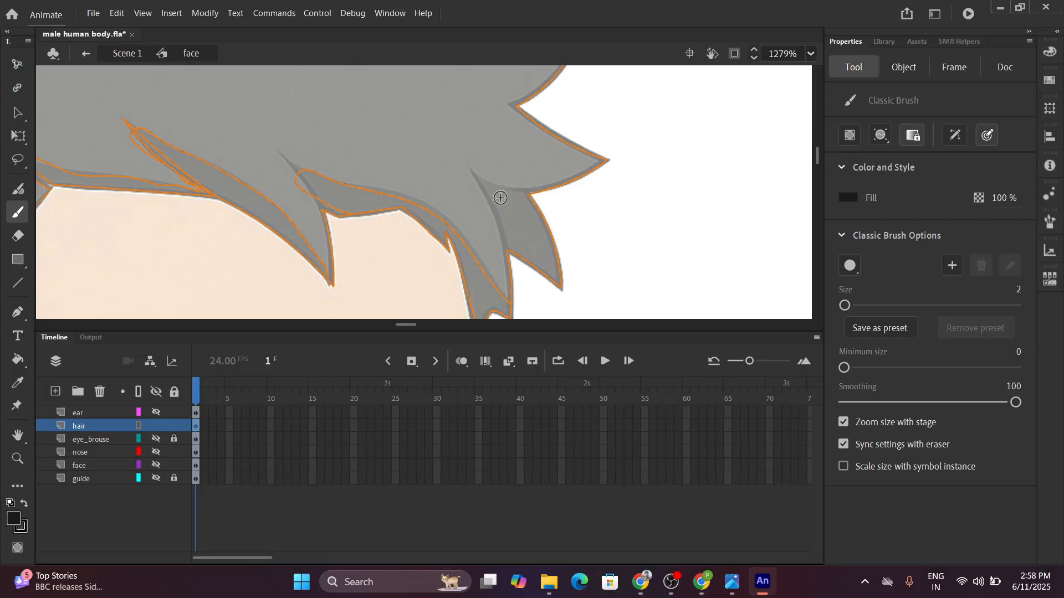
{"action": "key", "text": "space"}
{"action": "left_click_drag", "start_coordinate": [459, 89], "coordinate": [655, 299]}
{"action": "left_click_drag", "start_coordinate": [451, 238], "coordinate": [713, 186]}
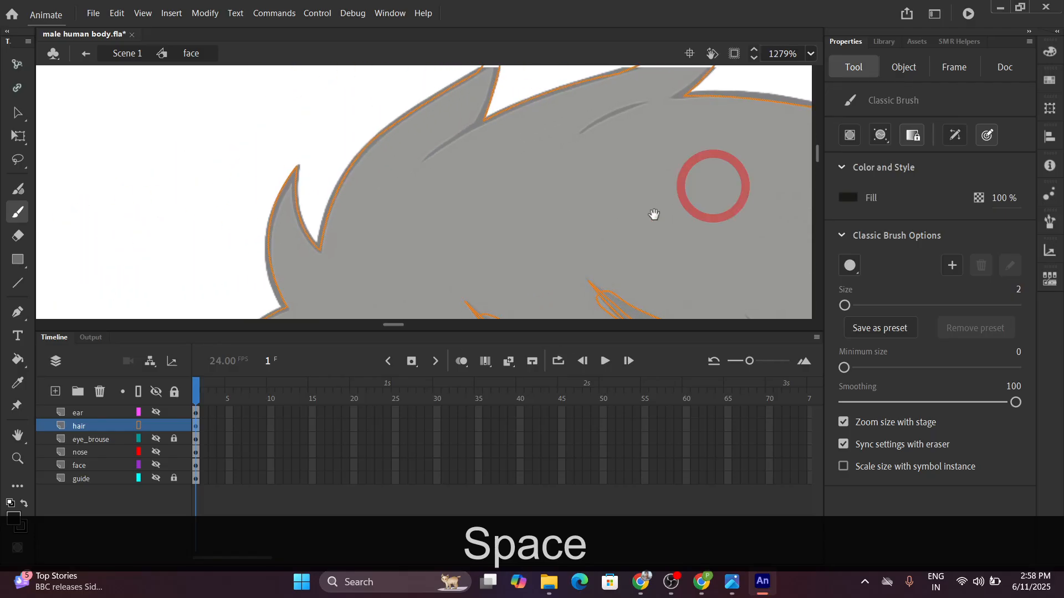
{"action": "left_click_drag", "start_coordinate": [503, 231], "coordinate": [605, 74]}
{"action": "left_click_drag", "start_coordinate": [550, 109], "coordinate": [438, 62]}
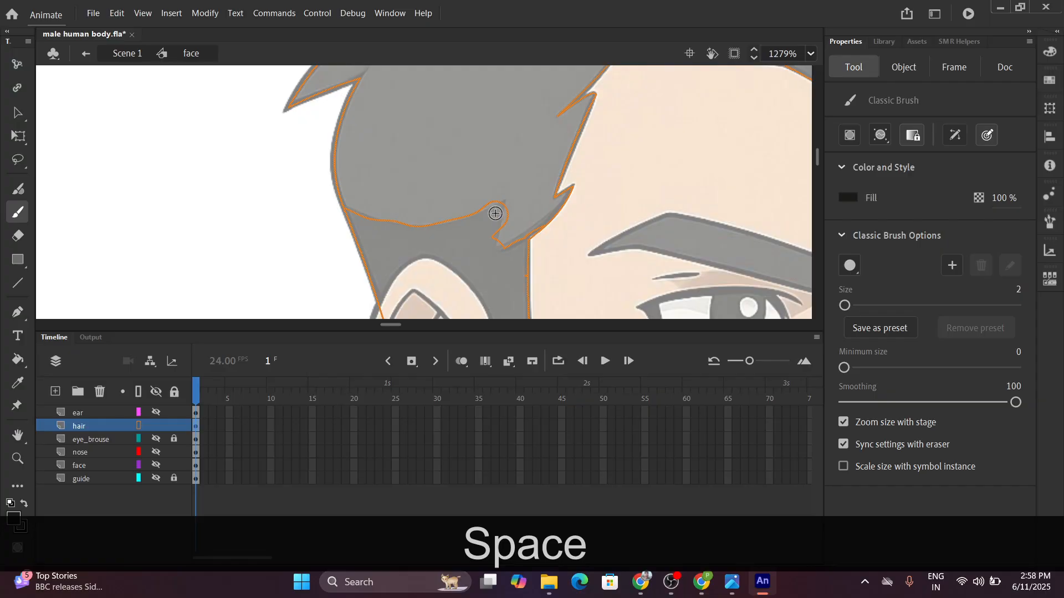
{"action": "left_click_drag", "start_coordinate": [488, 242], "coordinate": [488, 252]}
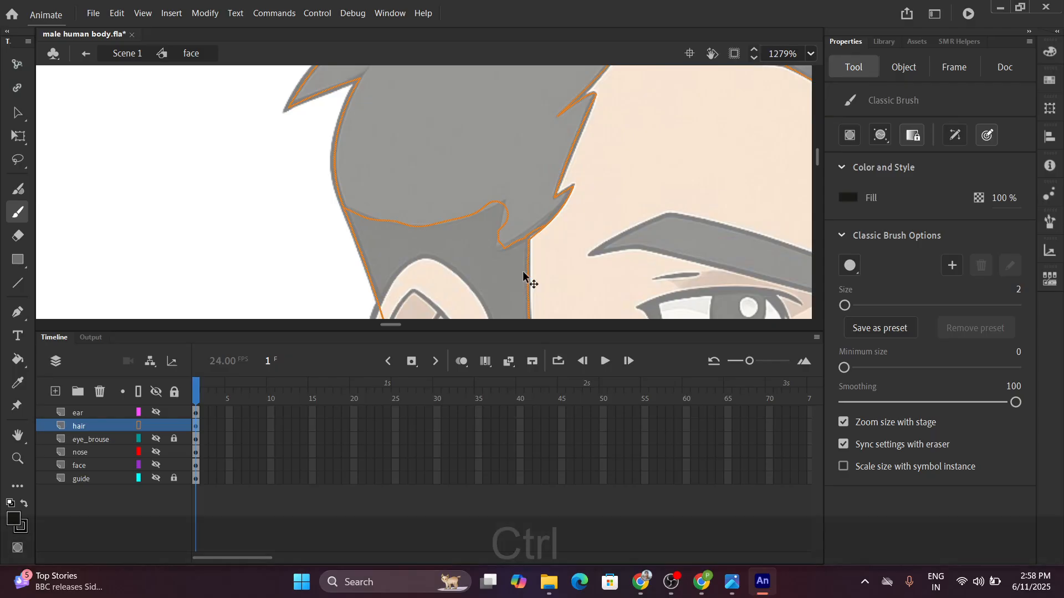
{"action": "scroll", "coordinate": [523, 271], "scroll_direction": "up", "scroll_amount": 2, "text": "ctrl"}
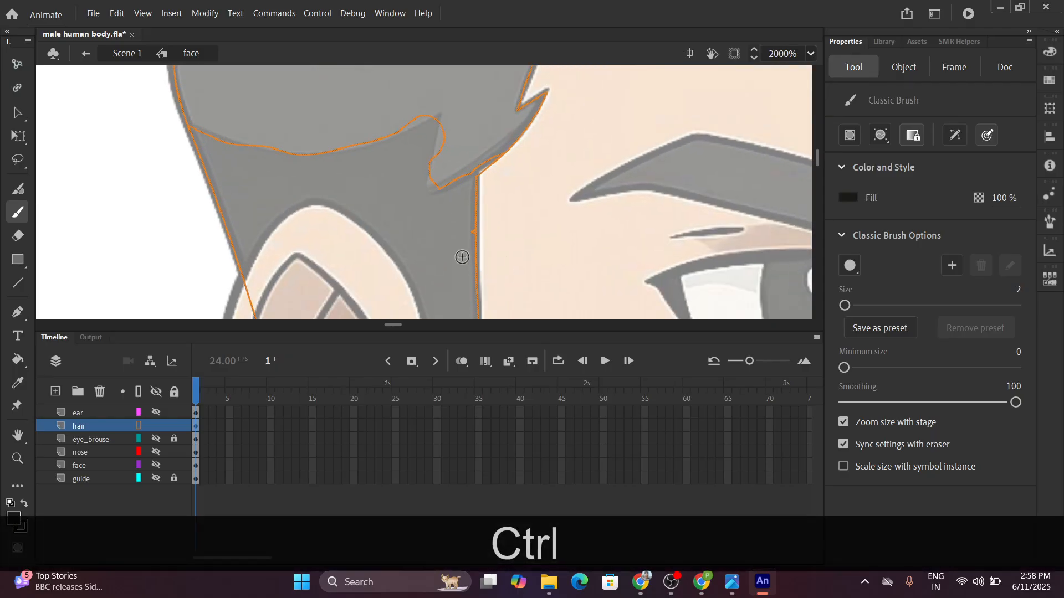
{"action": "left_click_drag", "start_coordinate": [461, 222], "coordinate": [470, 252]}
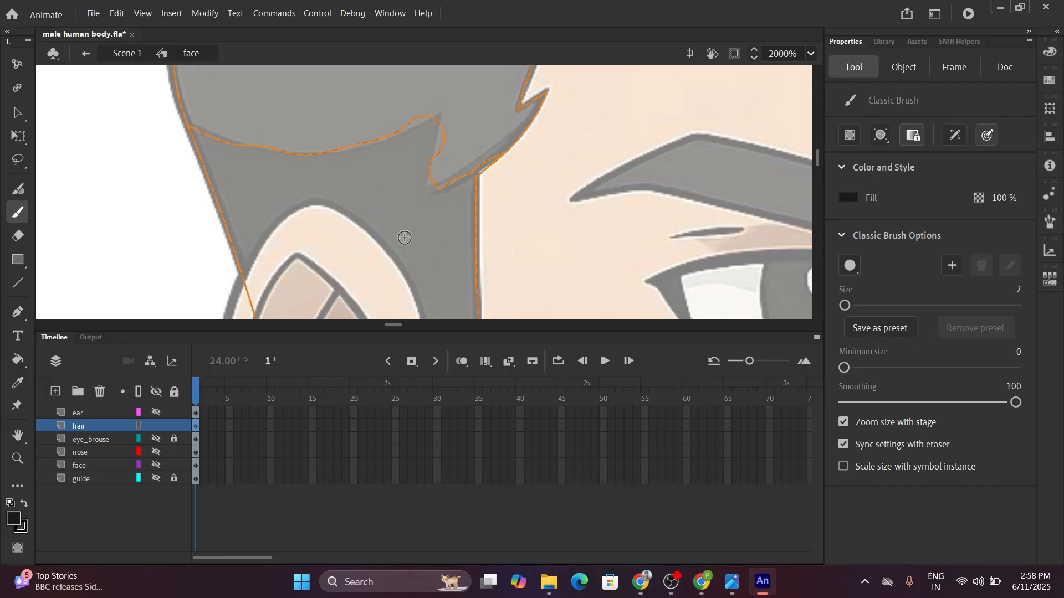
Return to Scene 1 and inspect the painted hair shadows on the whole head.
{"action": "scroll", "coordinate": [442, 223], "scroll_direction": "down", "scroll_amount": 4, "text": "ctrl"}
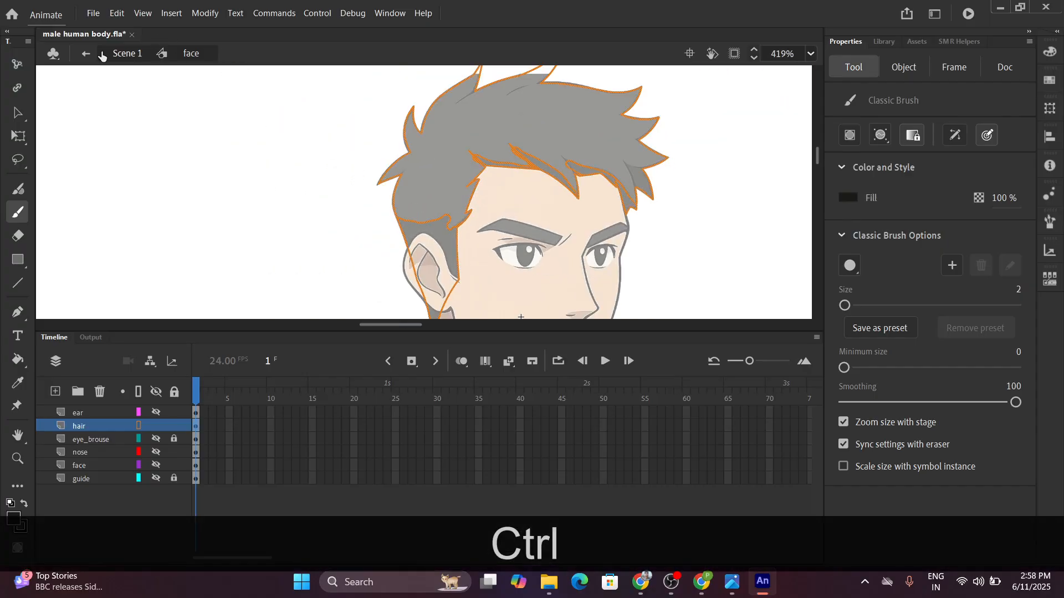
{"action": "left_click", "coordinate": [87, 54]}
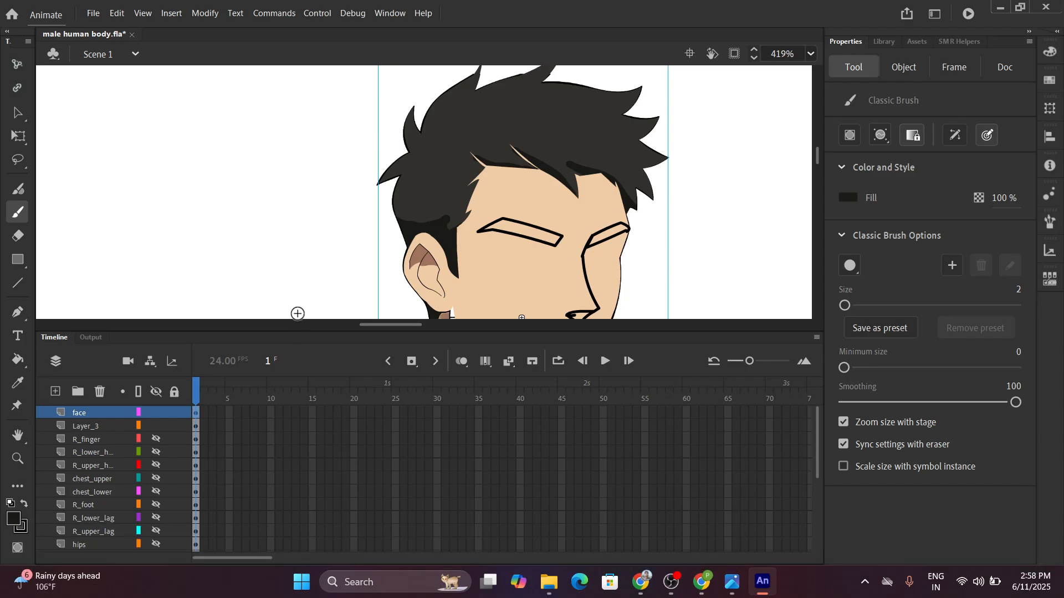
{"action": "scroll", "coordinate": [472, 218], "scroll_direction": "down", "scroll_amount": 3, "text": "ctrl"}
{"action": "scroll", "coordinate": [524, 258], "scroll_direction": "down", "scroll_amount": 1, "text": "ctrl"}
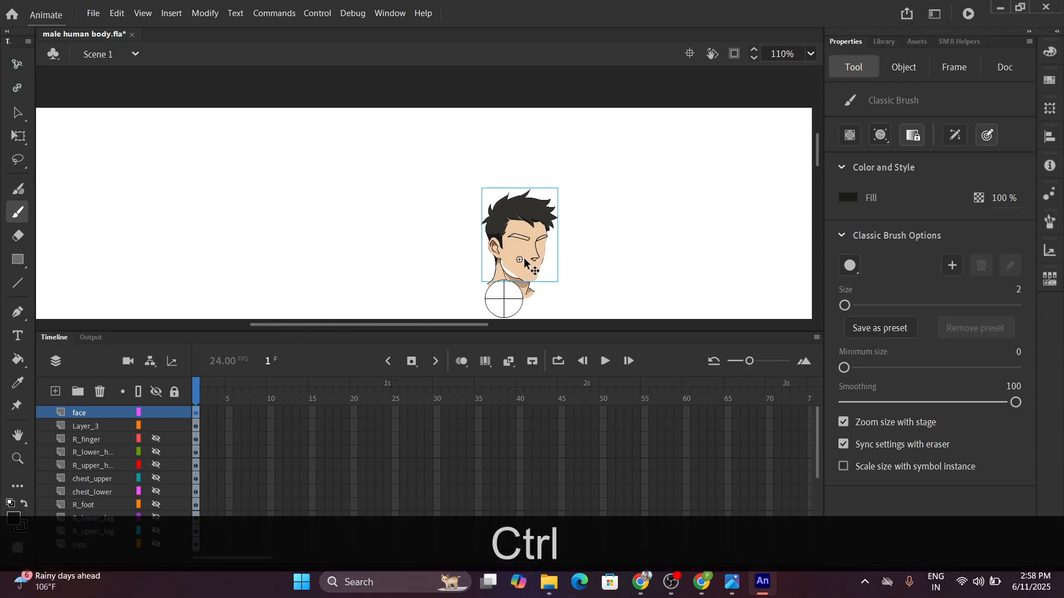
{"action": "scroll", "coordinate": [524, 257], "scroll_direction": "up", "scroll_amount": 4, "text": "ctrl"}
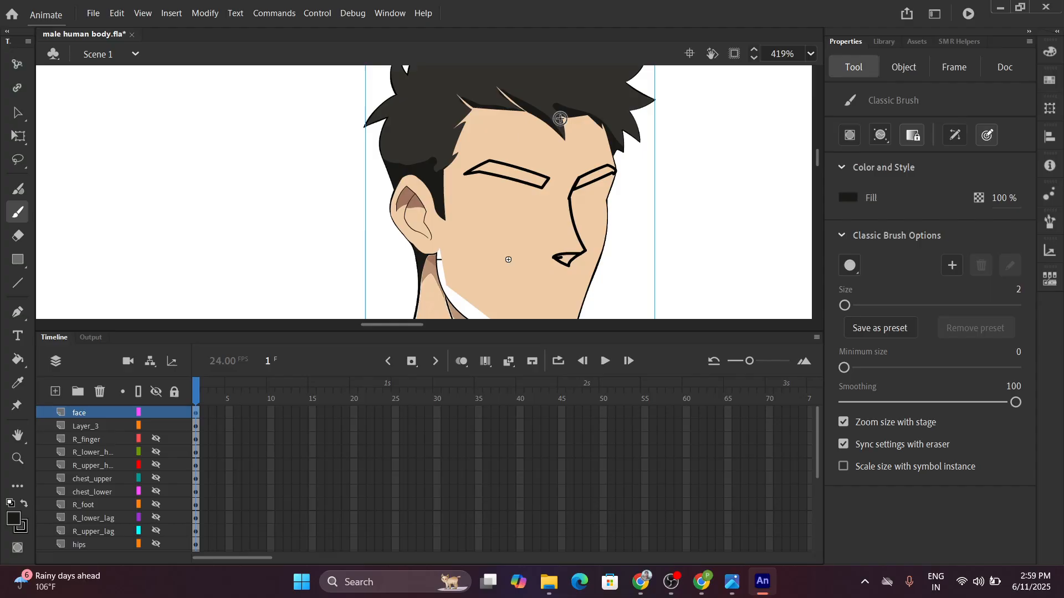
{"action": "scroll", "coordinate": [527, 163], "scroll_direction": "down", "scroll_amount": 3}
{"action": "scroll", "coordinate": [501, 188], "scroll_direction": "up", "scroll_amount": 3}
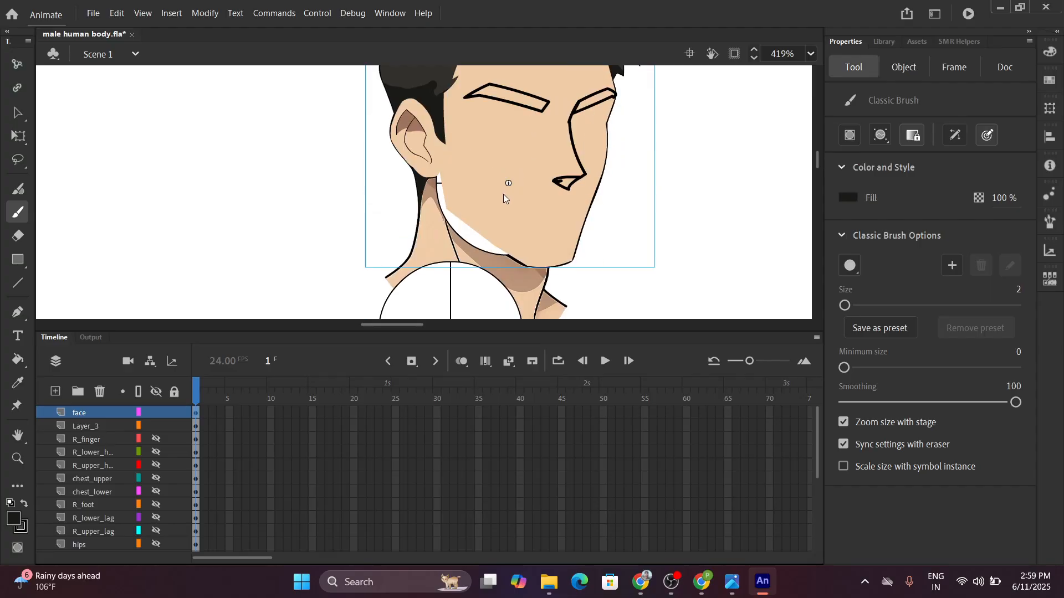
{"action": "scroll", "coordinate": [505, 213], "scroll_direction": "down", "scroll_amount": 2}
{"action": "scroll", "coordinate": [512, 222], "scroll_direction": "up", "scroll_amount": 2}
{"action": "scroll", "coordinate": [513, 223], "scroll_direction": "down", "scroll_amount": 2}
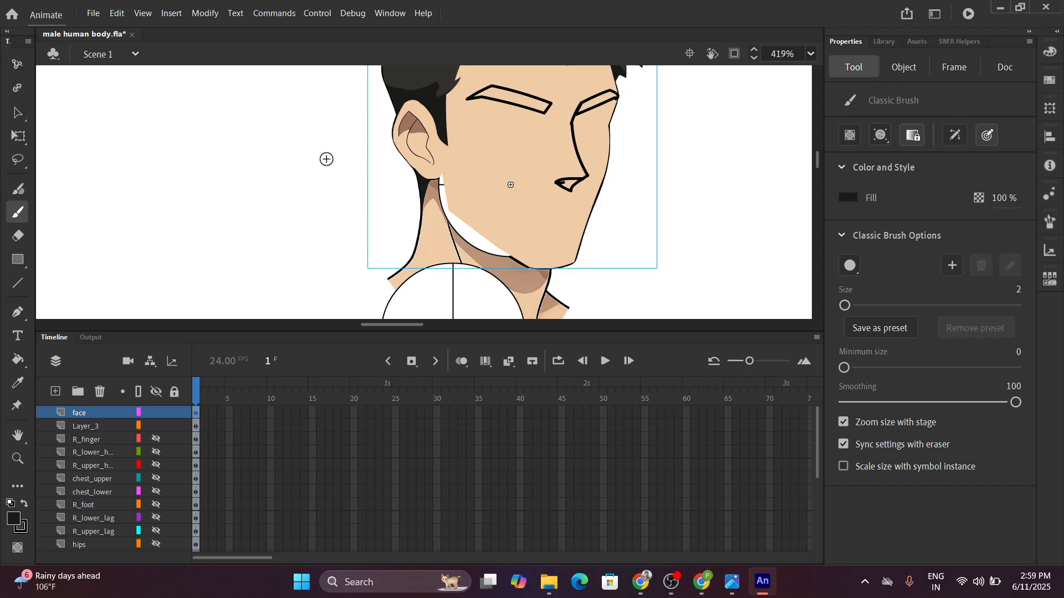
Hide the face layer and sample the shadow colour under the reference's nose as the fill colour.
{"action": "scroll", "coordinate": [584, 189], "scroll_direction": "up", "scroll_amount": 3, "text": "ctrl"}
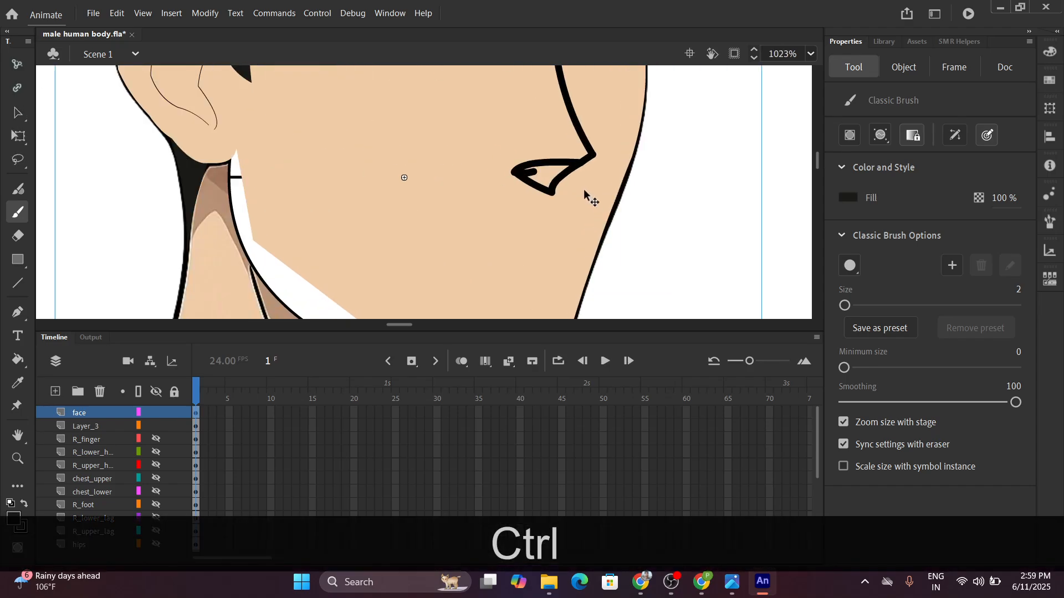
{"action": "scroll", "coordinate": [584, 188], "scroll_direction": "up", "scroll_amount": 1, "text": "ctrl"}
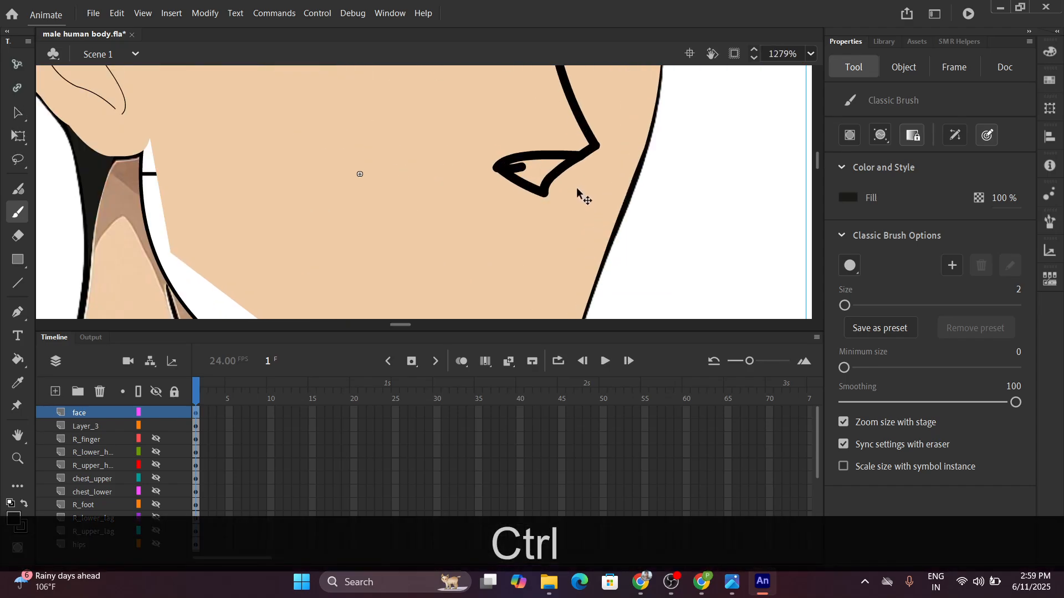
{"action": "left_click", "coordinate": [156, 413]}
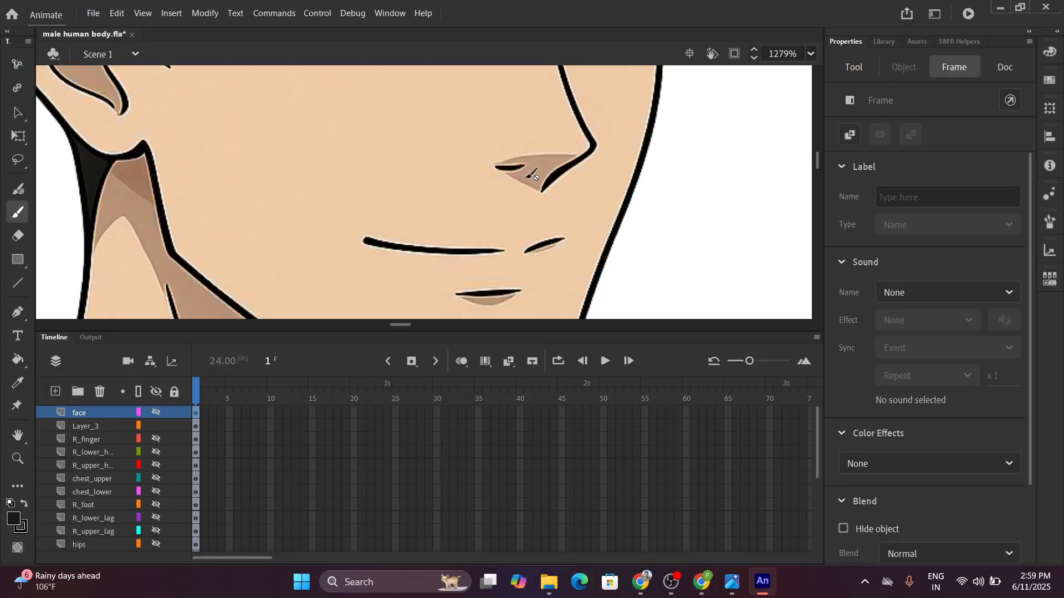
{"action": "key", "text": "k"}
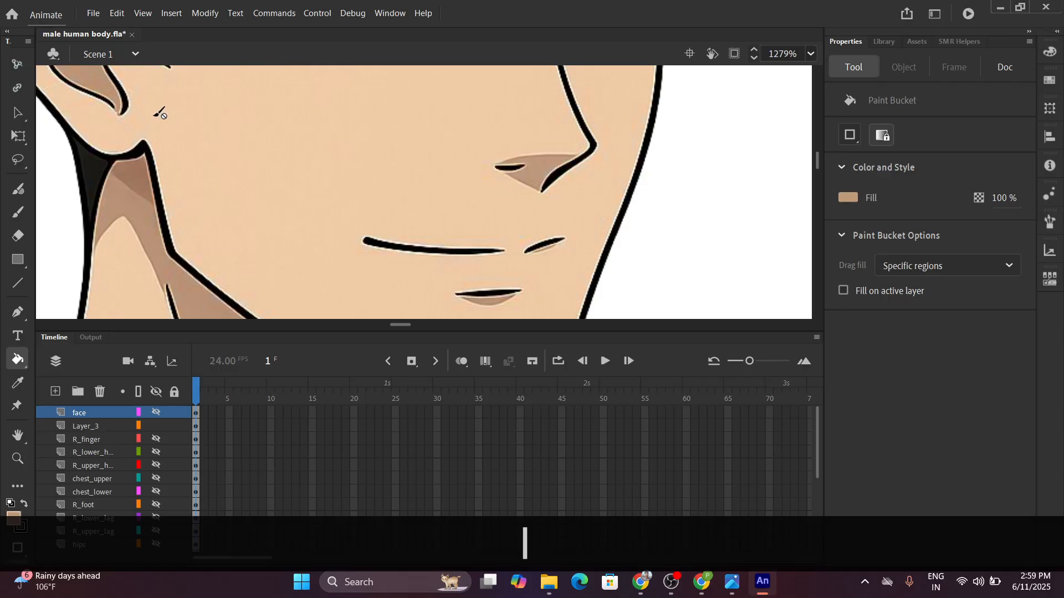
{"action": "left_click", "coordinate": [17, 113]}
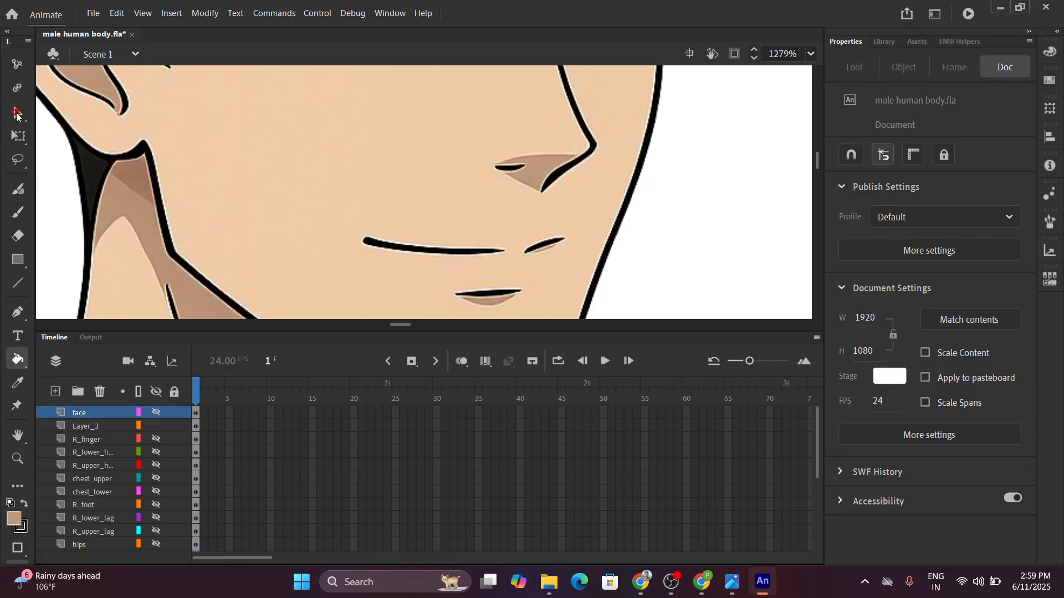
Show the face layer again and open the face symbol for editing.
{"action": "scroll", "coordinate": [319, 196], "scroll_direction": "down", "scroll_amount": 5, "text": "ctrl"}
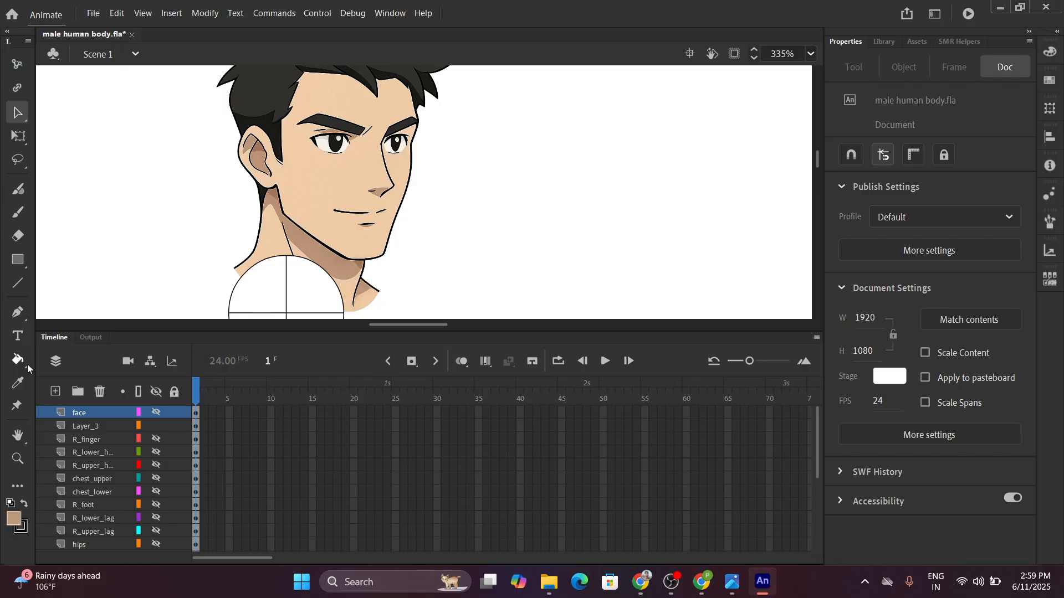
{"action": "left_click", "coordinate": [156, 413]}
{"action": "scroll", "coordinate": [327, 144], "scroll_direction": "up", "scroll_amount": 2, "text": "ctrl"}
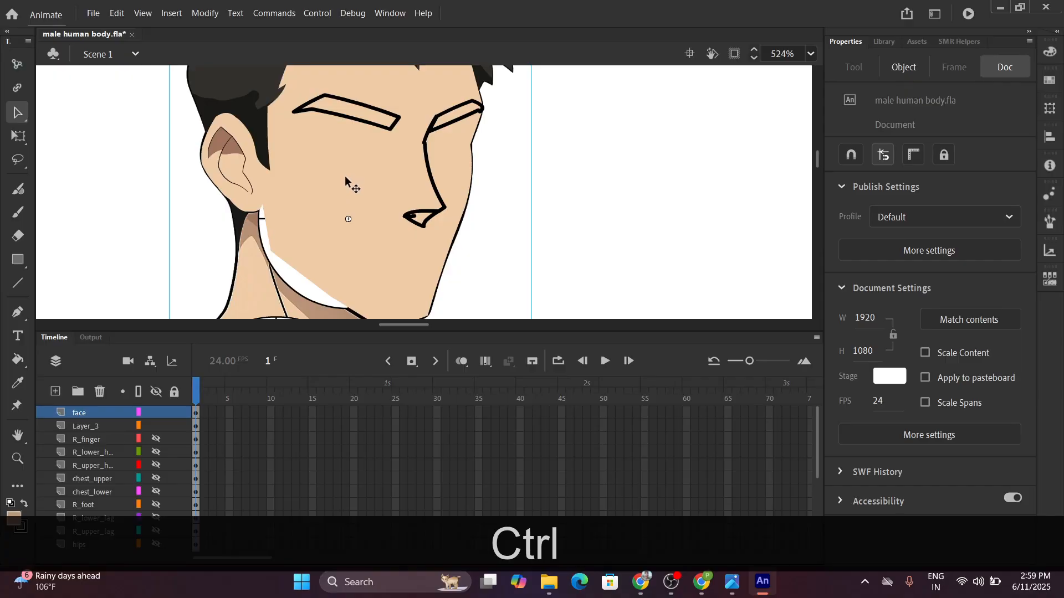
{"action": "double_click", "coordinate": [321, 152]}
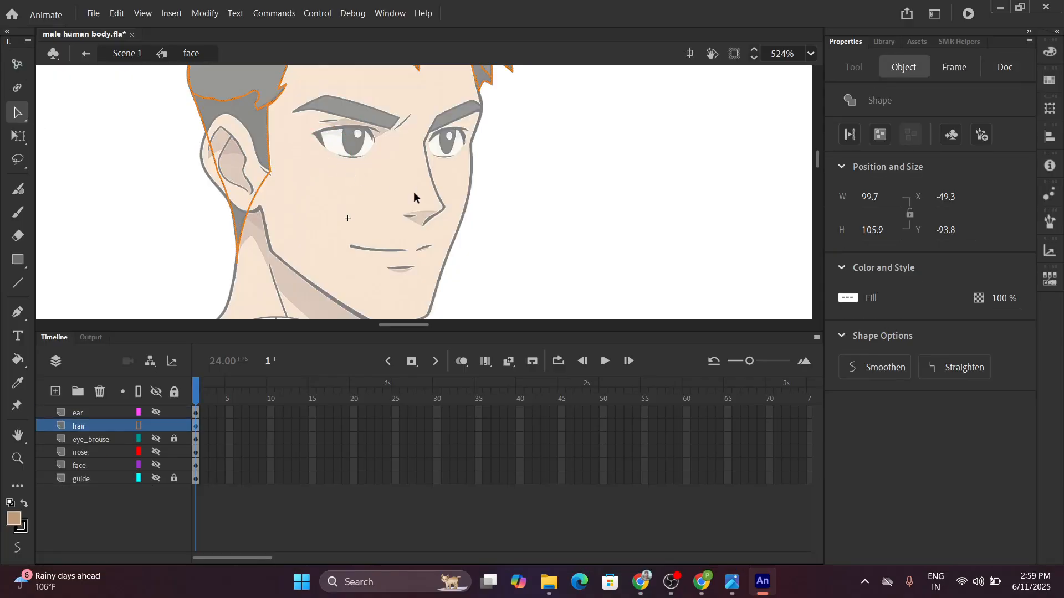
Examine the reference's mouth, eyes and nose inside the face symbol, ending close on the underside of the nose.
{"action": "scroll", "coordinate": [430, 151], "scroll_direction": "up", "scroll_amount": 2, "text": "ctrl"}
{"action": "left_click_drag", "start_coordinate": [331, 207], "coordinate": [330, 76]}
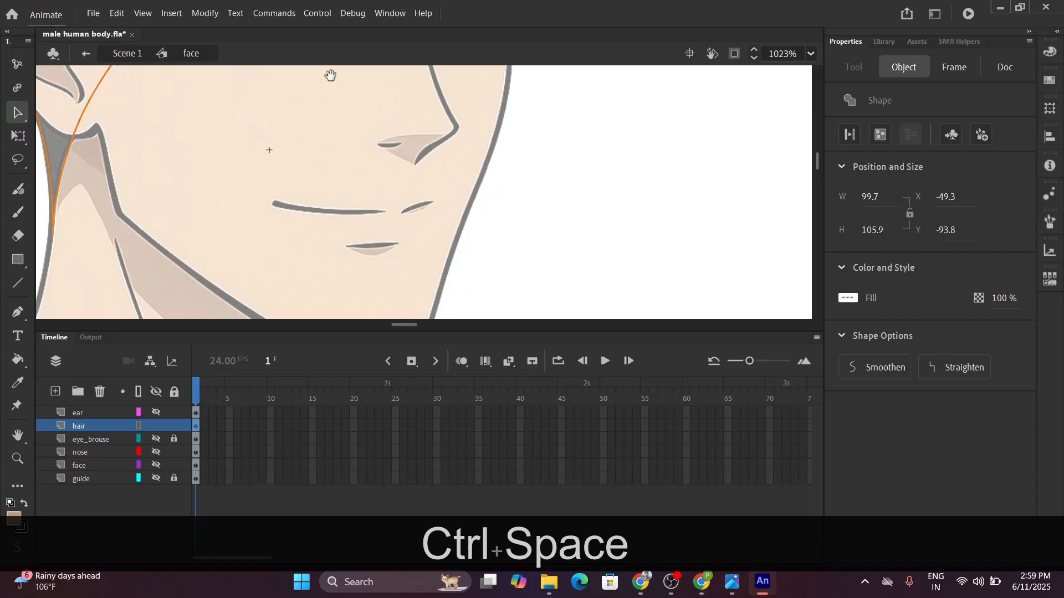
{"action": "left_click_drag", "start_coordinate": [337, 171], "coordinate": [308, 255]}
{"action": "left_click_drag", "start_coordinate": [275, 153], "coordinate": [276, 245]}
{"action": "left_click_drag", "start_coordinate": [273, 183], "coordinate": [370, 252]}
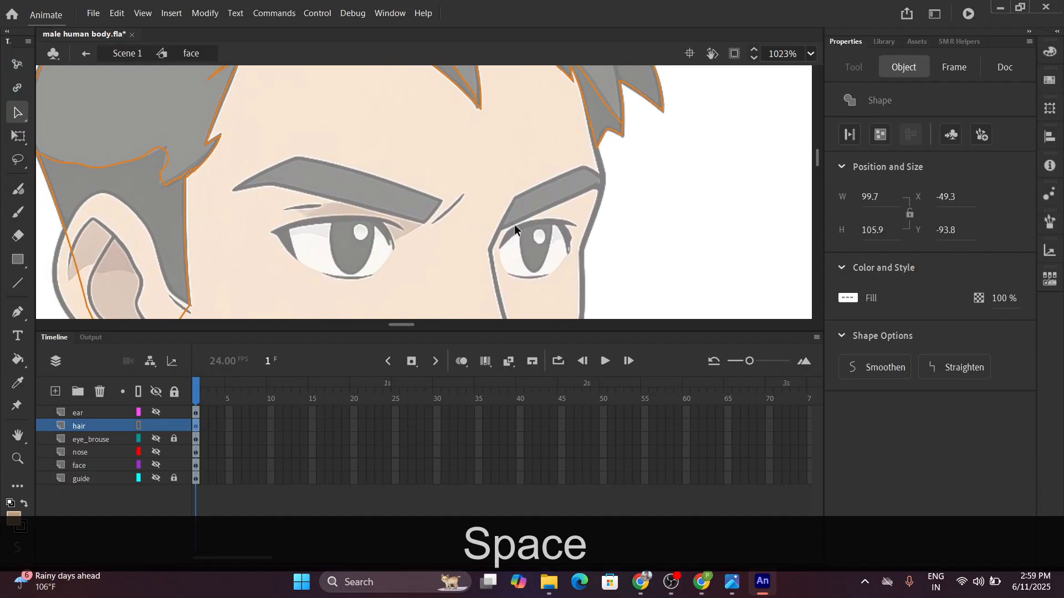
{"action": "left_click_drag", "start_coordinate": [514, 224], "coordinate": [442, 142]}
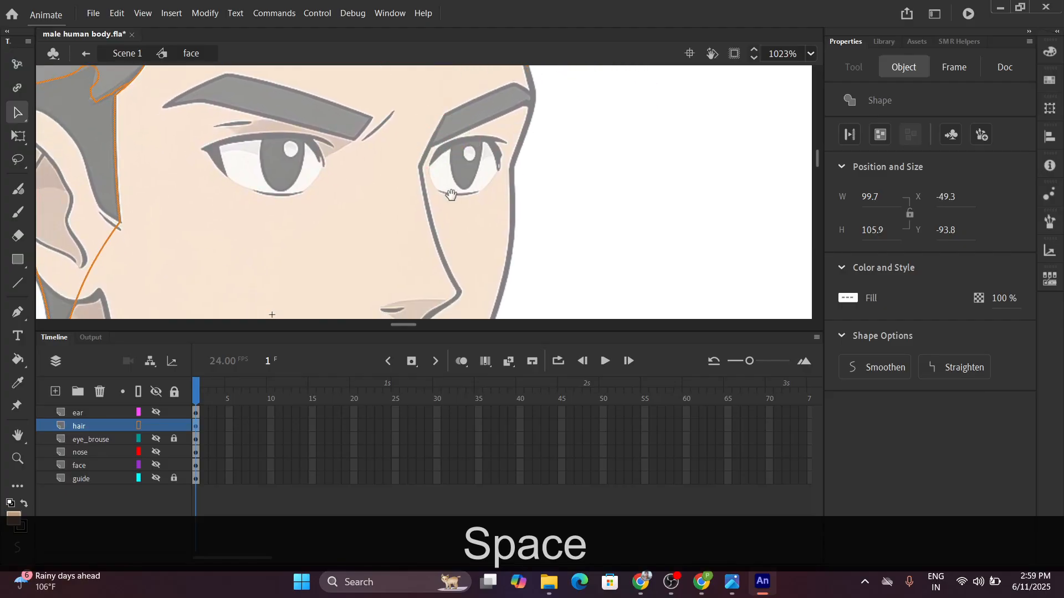
{"action": "left_click_drag", "start_coordinate": [452, 196], "coordinate": [503, 90]}
{"action": "left_click_drag", "start_coordinate": [492, 173], "coordinate": [523, 206]}
{"action": "left_click", "coordinate": [523, 206], "text": "ctrl"}
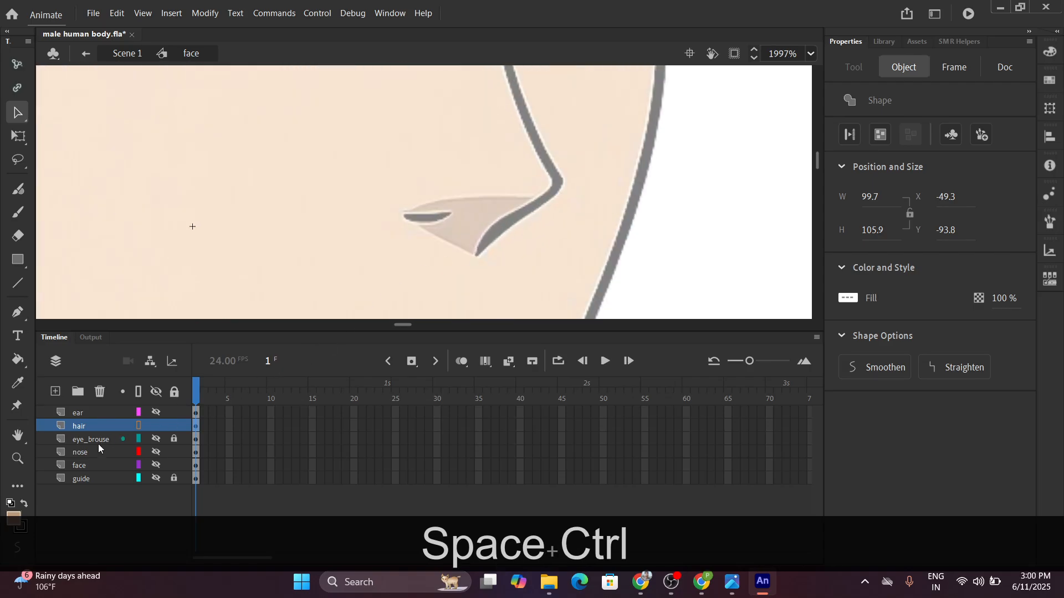
Show the nose layer, check its outline against the reference, and fill the shadow shape under the nose with the sampled colour.
{"action": "left_click", "coordinate": [156, 453]}
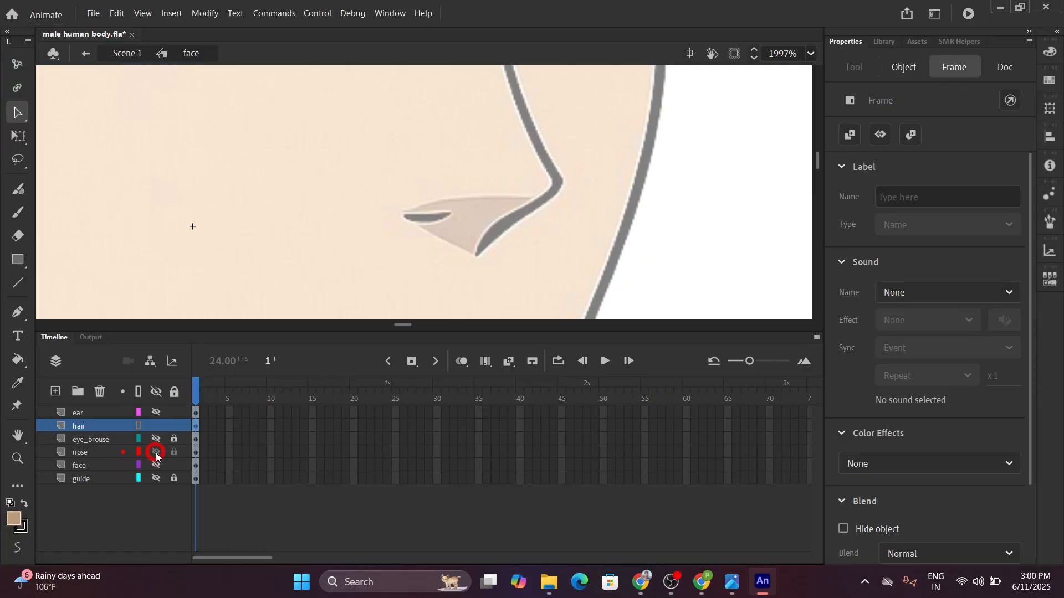
{"action": "left_click", "coordinate": [139, 452]}
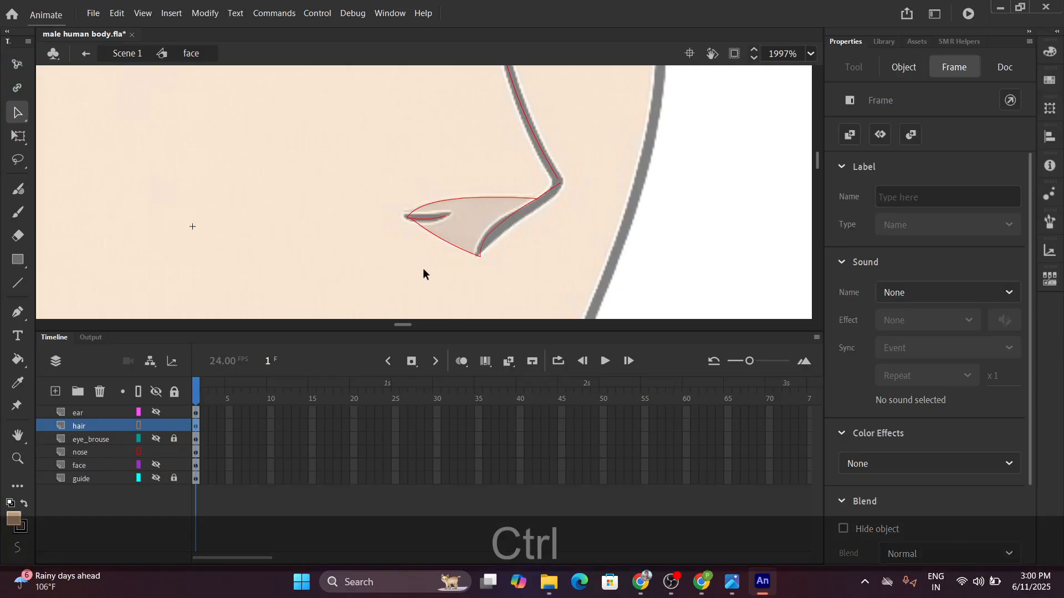
{"action": "scroll", "coordinate": [435, 256], "scroll_direction": "down", "scroll_amount": 2}
{"action": "left_click", "coordinate": [446, 204]}
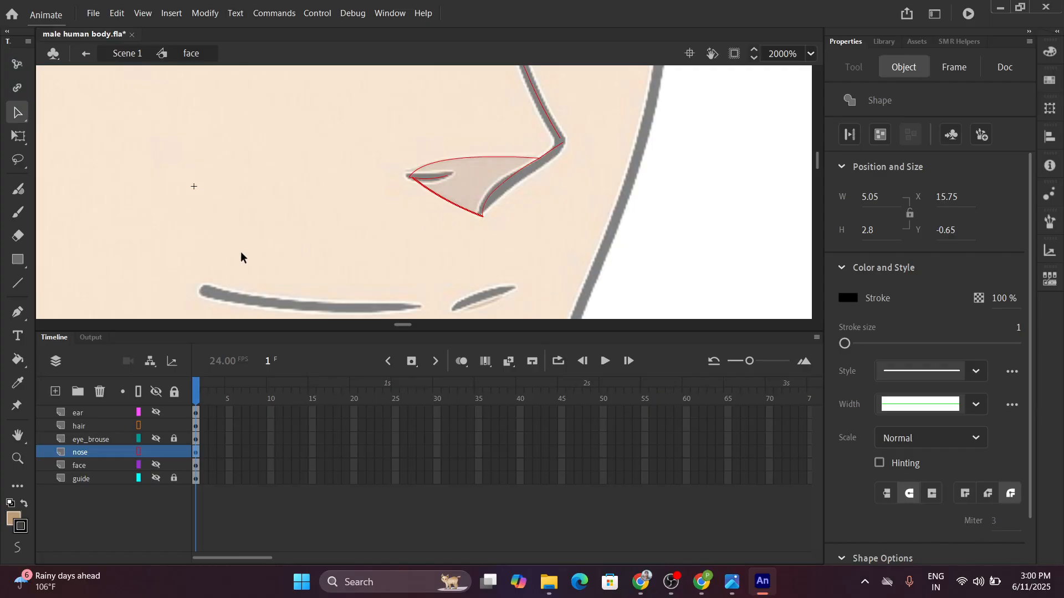
{"action": "left_click", "coordinate": [18, 360]}
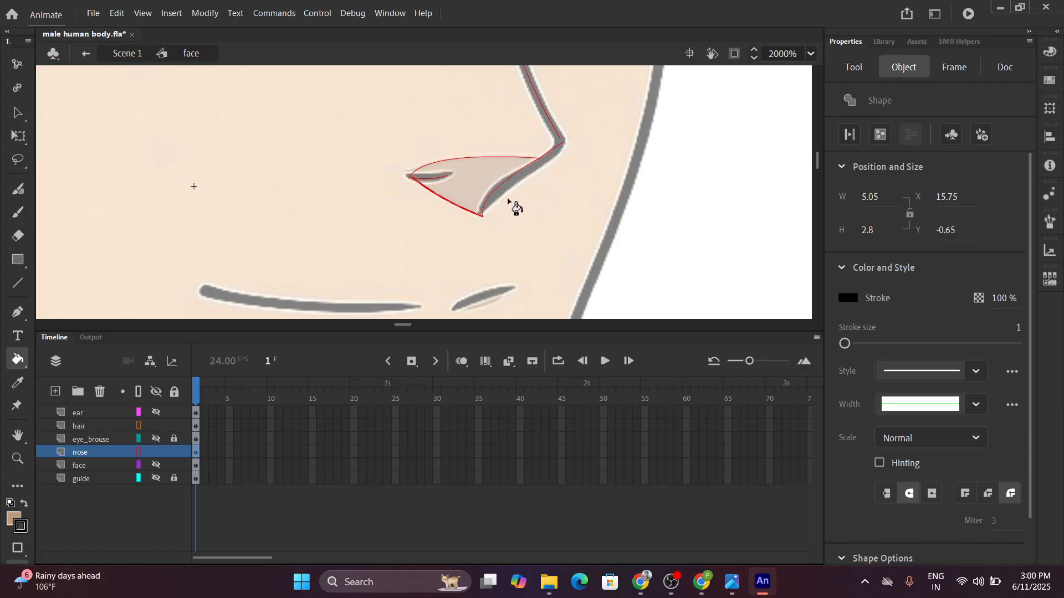
{"action": "left_click", "coordinate": [139, 452]}
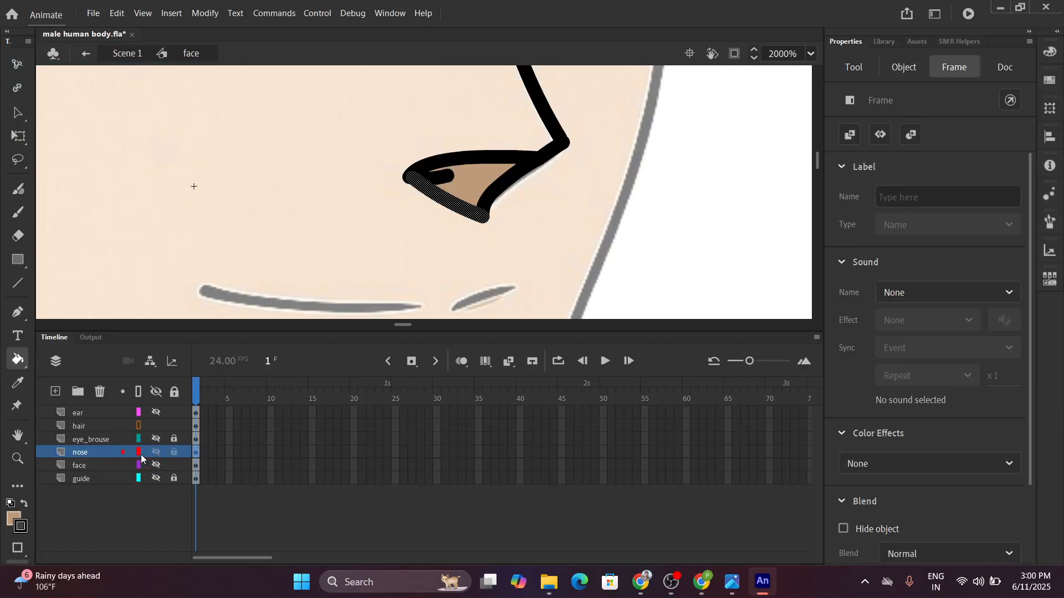
{"action": "left_click", "coordinate": [463, 189]}
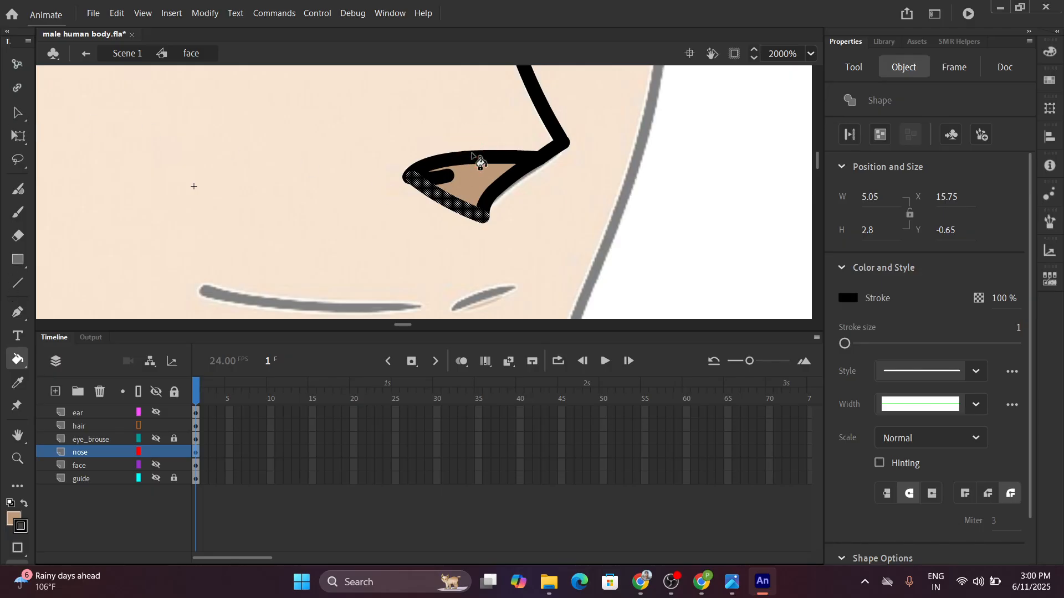
Delete the upper and lower border strokes of the nose shadow, keeping its fill, the nostril line and the nose tip line.
{"action": "left_click", "coordinate": [17, 113]}
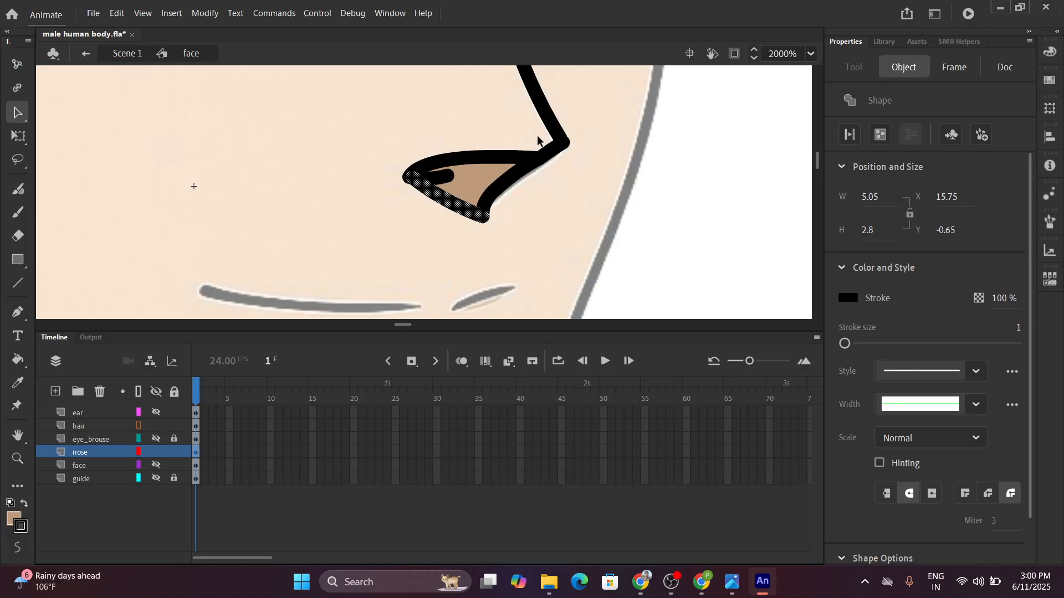
{"action": "left_click", "coordinate": [491, 160]}
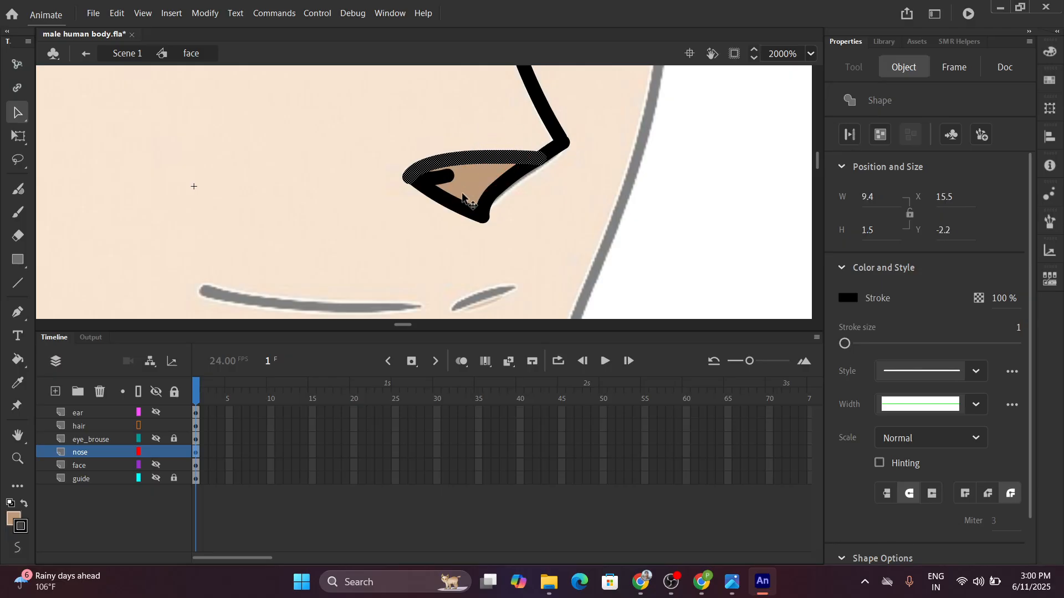
{"action": "key", "text": "Delete"}
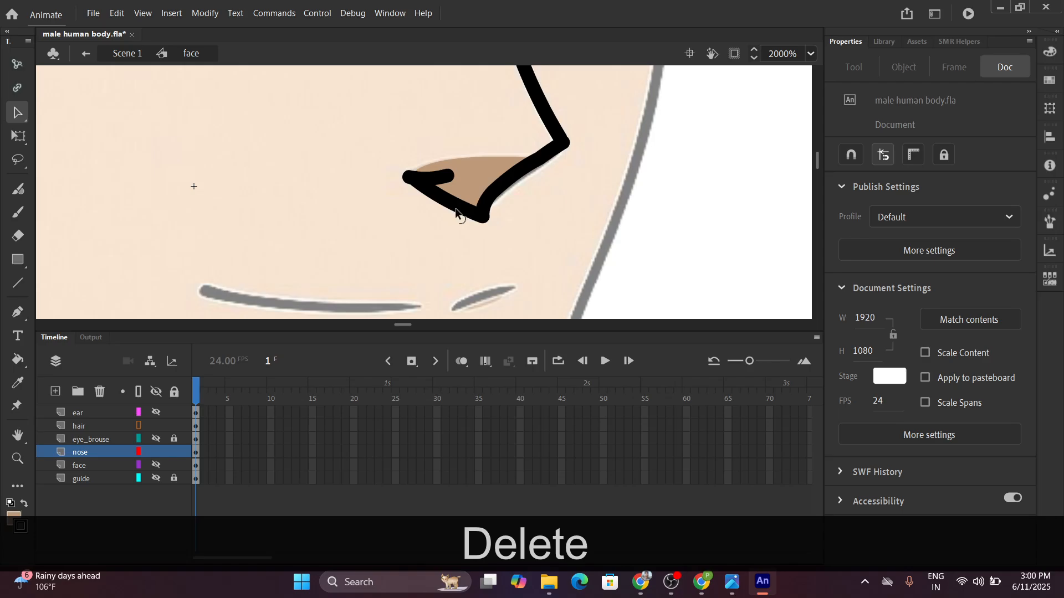
{"action": "left_click", "coordinate": [456, 211]}
{"action": "key", "text": "Delete"}
{"action": "scroll", "coordinate": [457, 212], "scroll_direction": "down", "scroll_amount": 5}
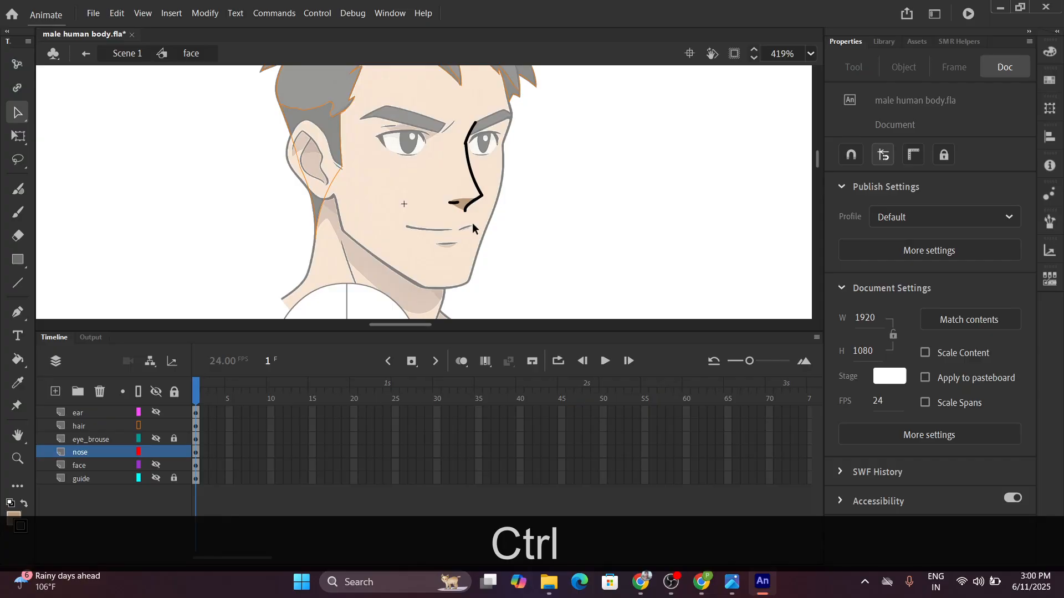
Set the stroke size of the nostril, nose tip and nose bridge lines to 0.5.
{"action": "scroll", "coordinate": [475, 212], "scroll_direction": "up", "scroll_amount": 4}
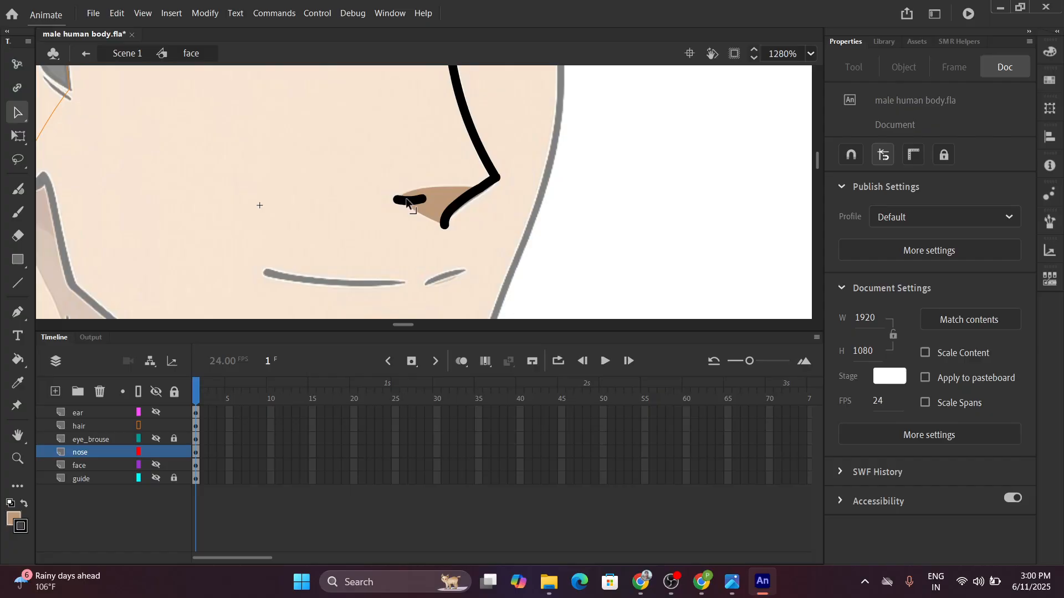
{"action": "left_click", "coordinate": [18, 113]}
{"action": "left_click", "coordinate": [452, 213]}
{"action": "left_click", "coordinate": [414, 202], "text": "shift"}
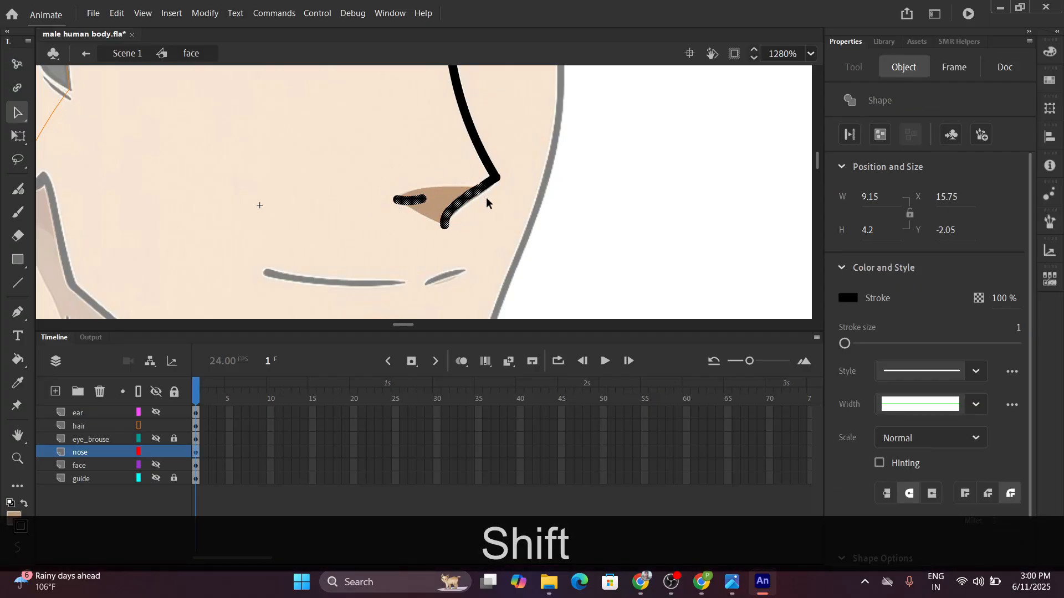
{"action": "left_click", "coordinate": [493, 178], "text": "shift"}
{"action": "left_click", "coordinate": [482, 155], "text": "shift"}
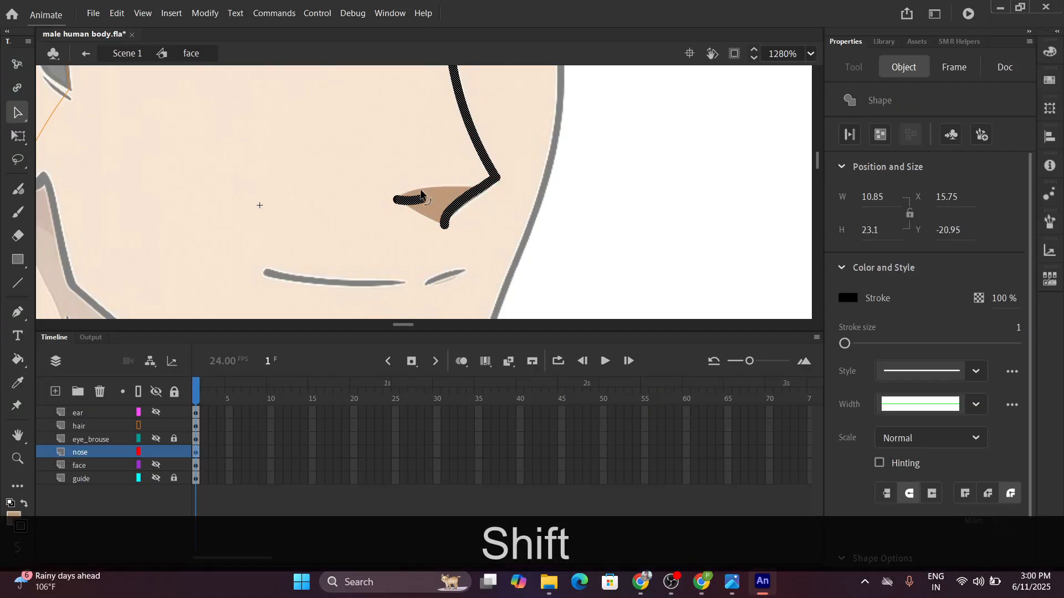
{"action": "left_click", "coordinate": [396, 200], "text": "shift"}
{"action": "left_click", "coordinate": [401, 202], "text": "shift"}
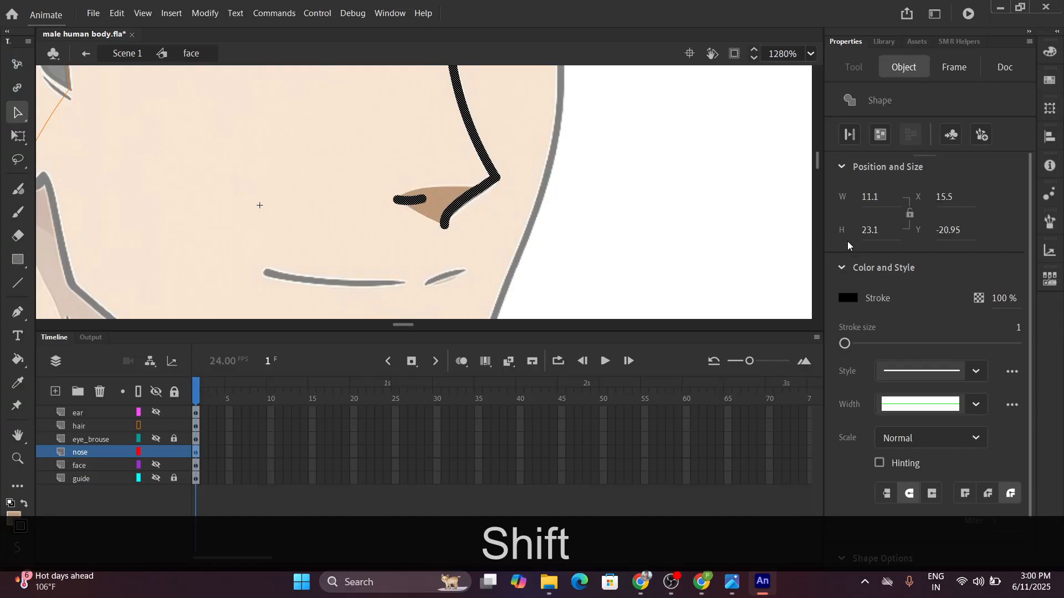
{"action": "left_click", "coordinate": [1018, 327]}
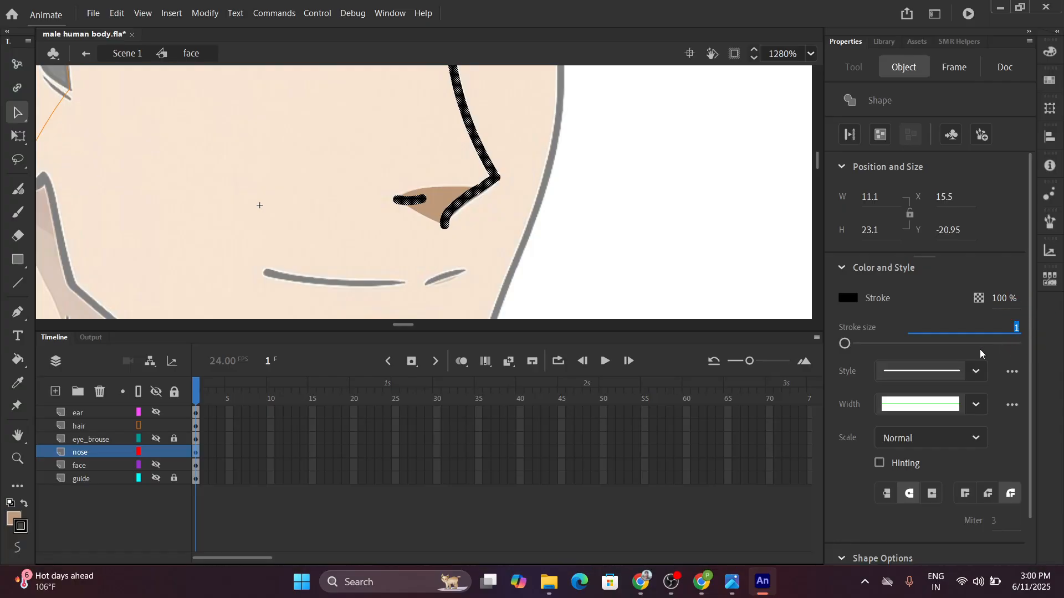
{"action": "type", "text": "0.5"}
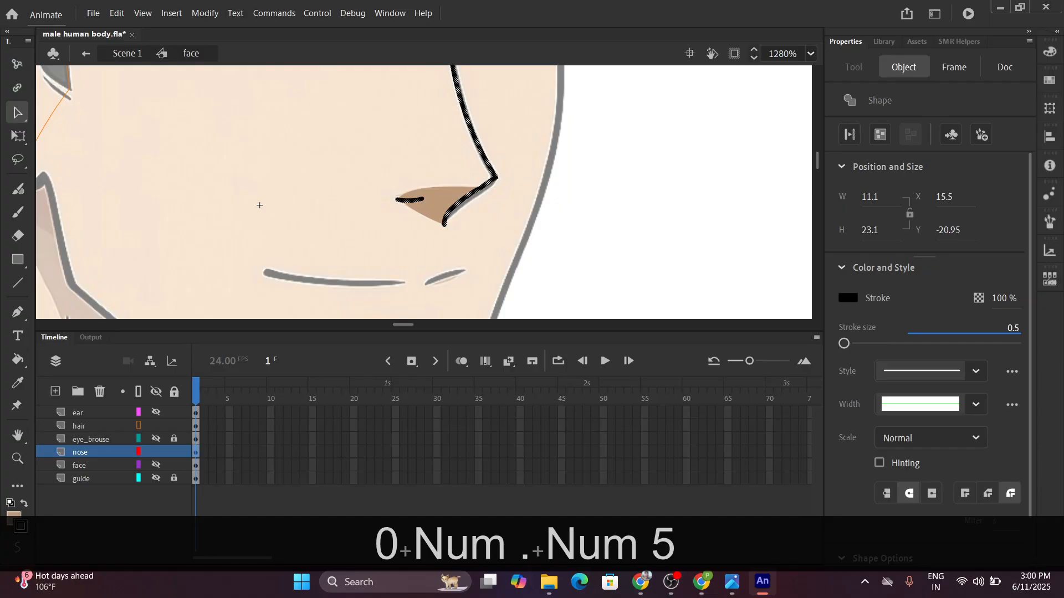
{"action": "key", "text": "Return"}
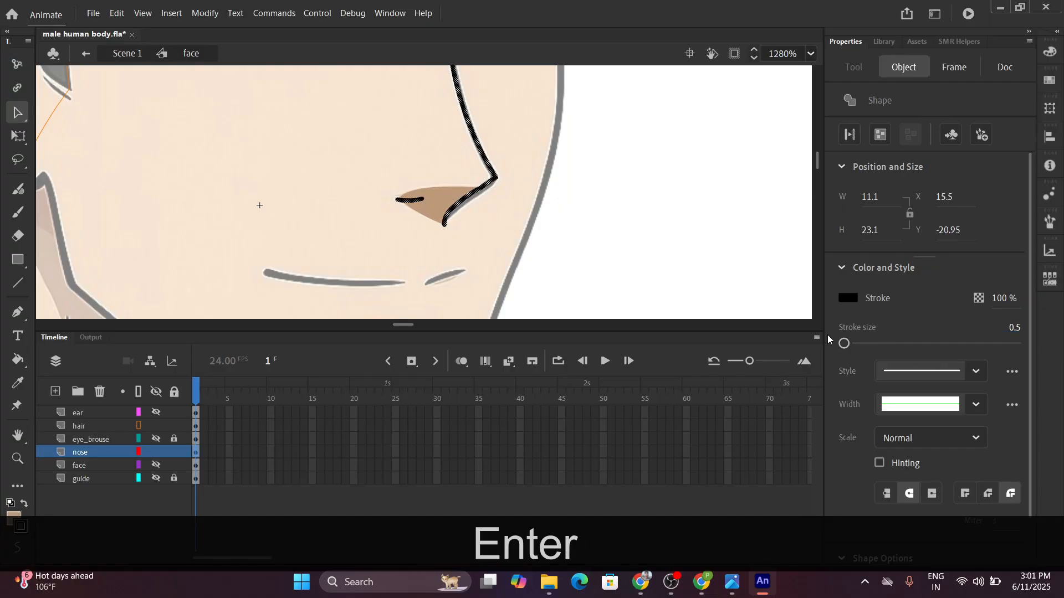
Set the stroke size of the uppermost nose bridge segment, between the far eye and eyebrow, to 0.5.
{"action": "left_click", "coordinate": [696, 191]}
{"action": "scroll", "coordinate": [626, 175], "scroll_direction": "down", "scroll_amount": 1}
{"action": "scroll", "coordinate": [626, 175], "scroll_direction": "down", "scroll_amount": 2}
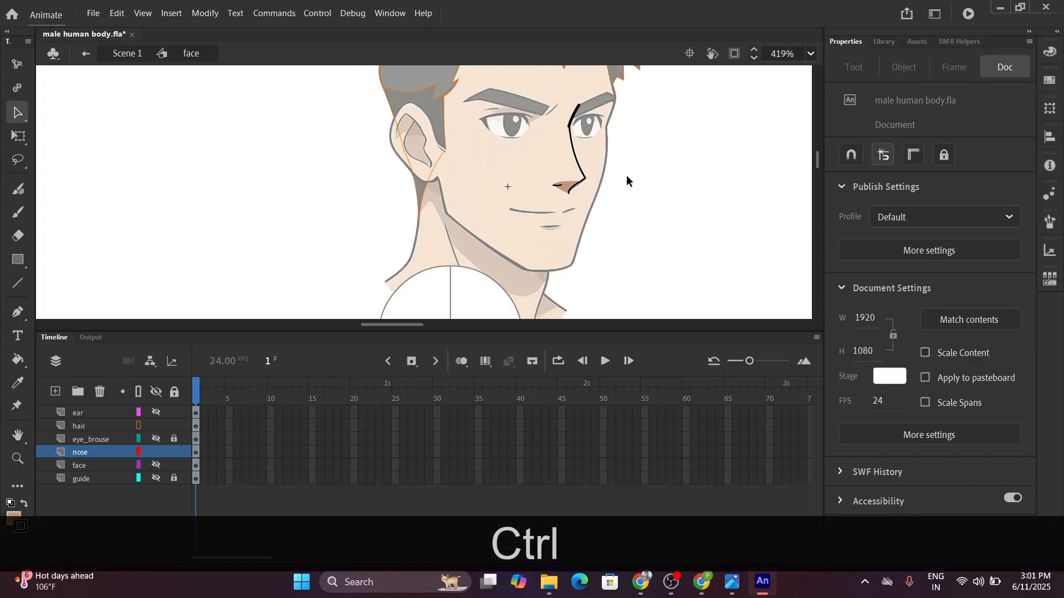
{"action": "scroll", "coordinate": [591, 121], "scroll_direction": "up", "scroll_amount": 4}
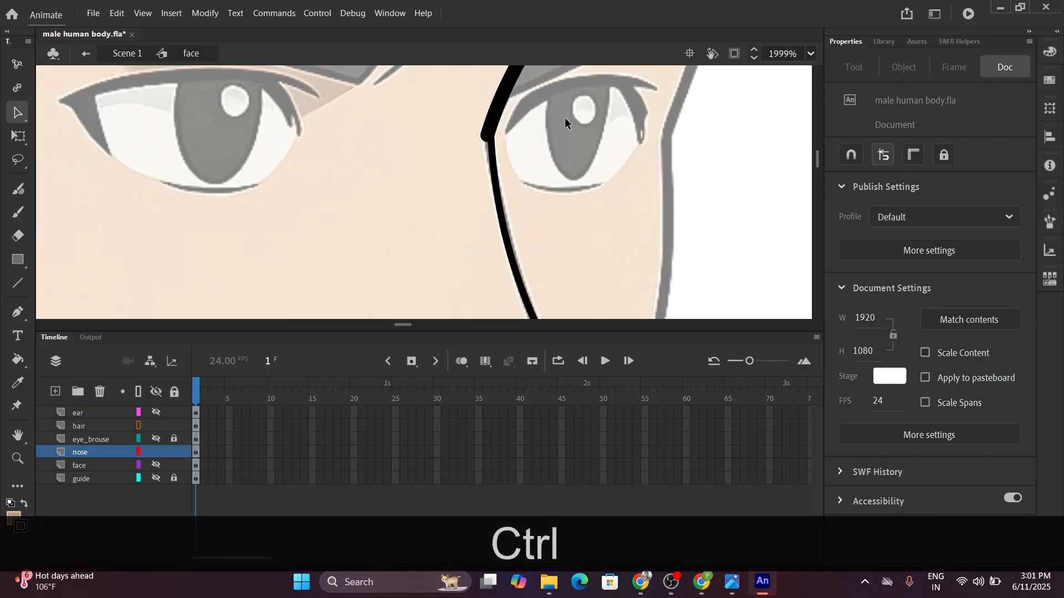
{"action": "left_click", "coordinate": [501, 108]}
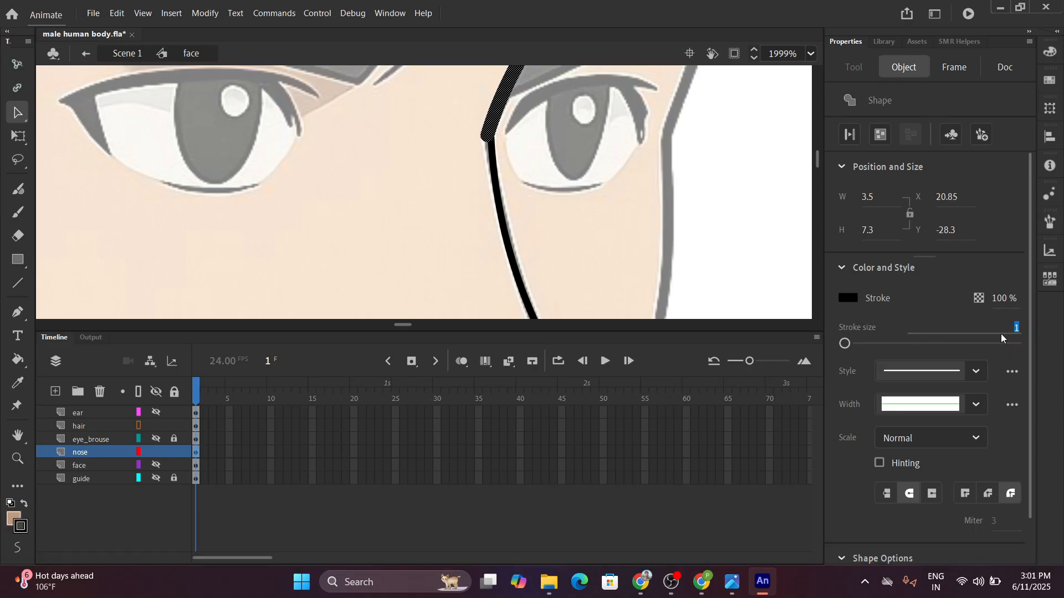
{"action": "type", "text": "0.5"}
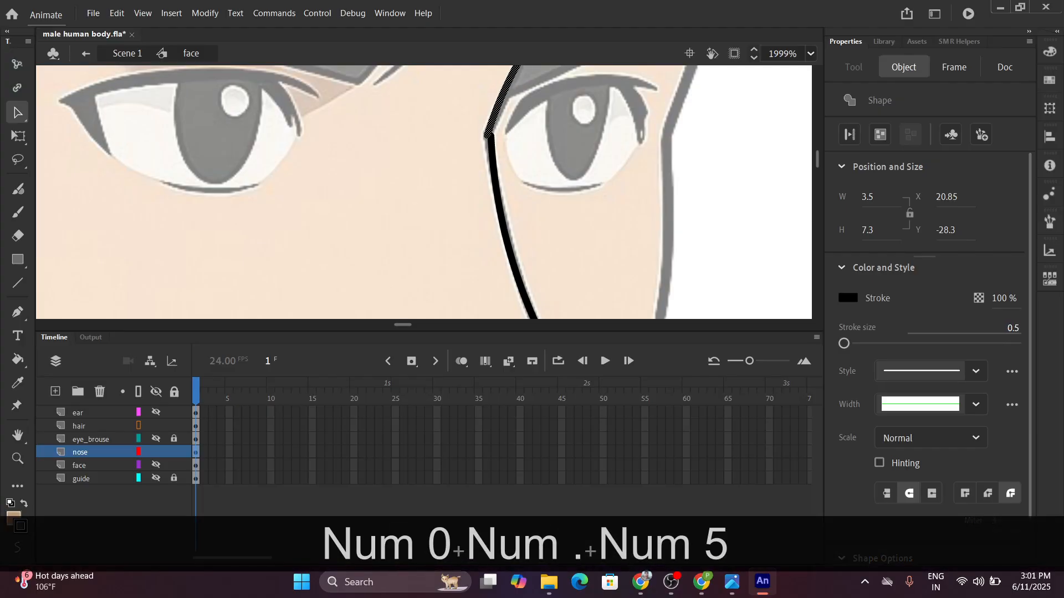
Align the lower end of the uppermost nose bridge segment with the bridge line below it, beside the far eye.
{"action": "key", "text": "Return"}
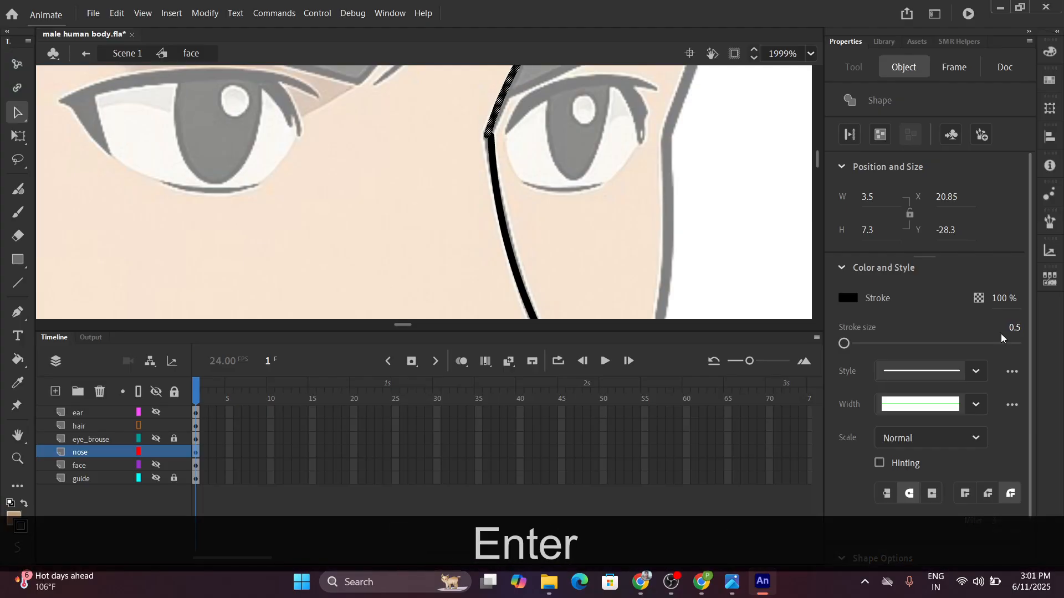
{"action": "scroll", "coordinate": [926, 279], "scroll_direction": "down", "scroll_amount": 1}
{"action": "scroll", "coordinate": [692, 182], "scroll_direction": "down", "scroll_amount": 5}
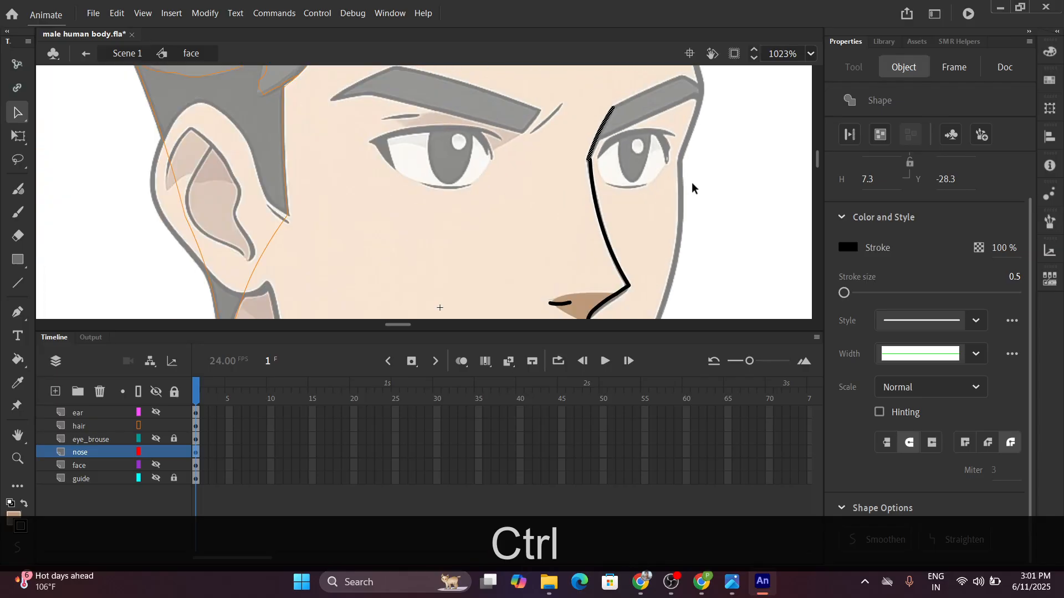
{"action": "left_click", "coordinate": [709, 175]}
{"action": "scroll", "coordinate": [644, 164], "scroll_direction": "up", "scroll_amount": 5}
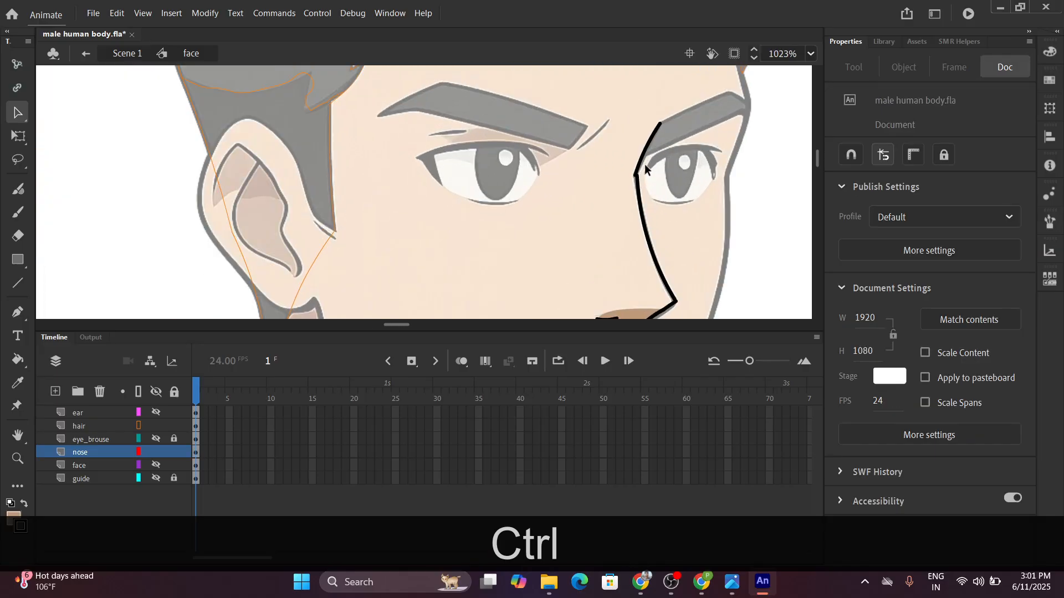
{"action": "key", "text": "ctrl"}
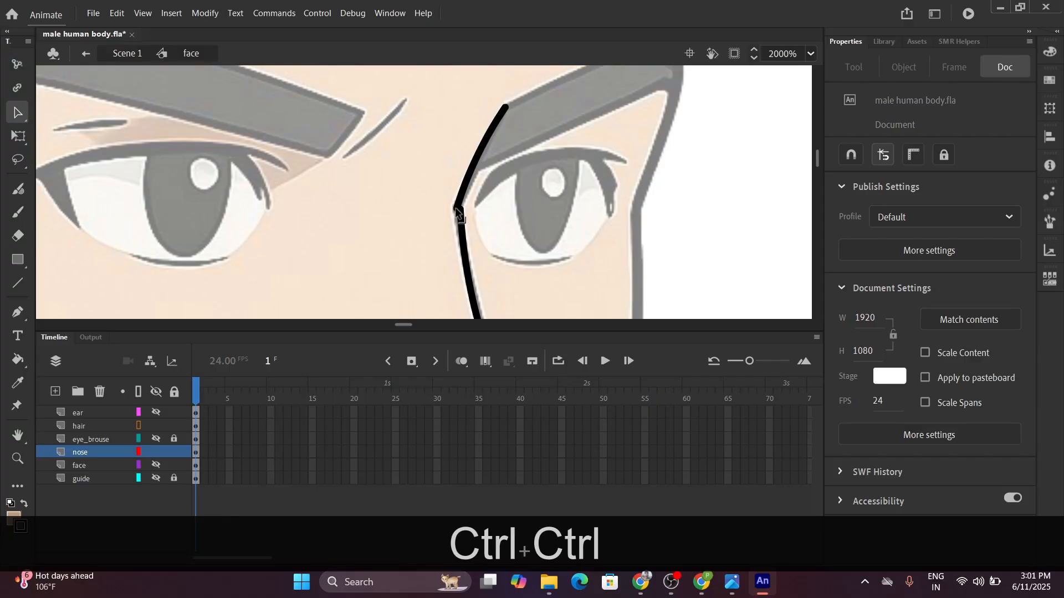
{"action": "left_click", "coordinate": [458, 209]}
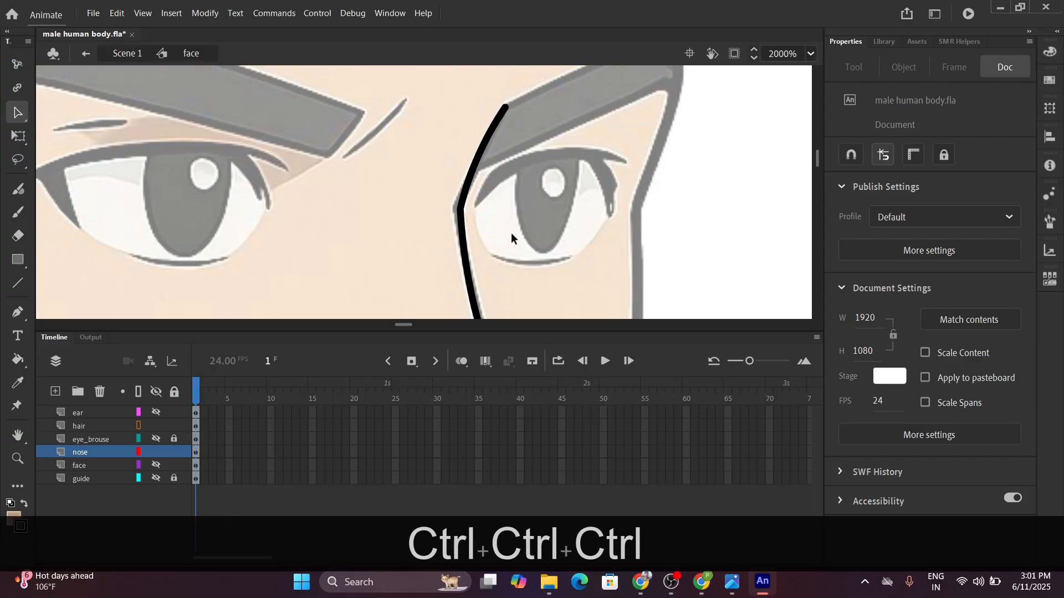
{"action": "scroll", "coordinate": [510, 236], "scroll_direction": "down", "scroll_amount": 3}
{"action": "scroll", "coordinate": [533, 234], "scroll_direction": "down", "scroll_amount": 3}
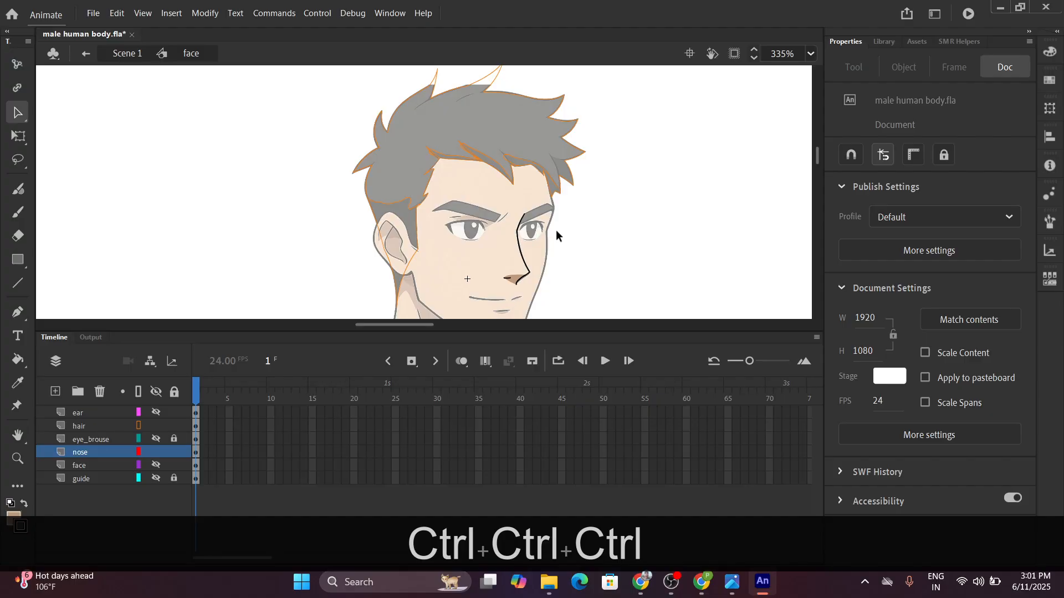
Check the face in the main scene, reopen the face symbol, and switch the hair layer from outlines to full colour.
{"action": "left_click", "coordinate": [86, 53]}
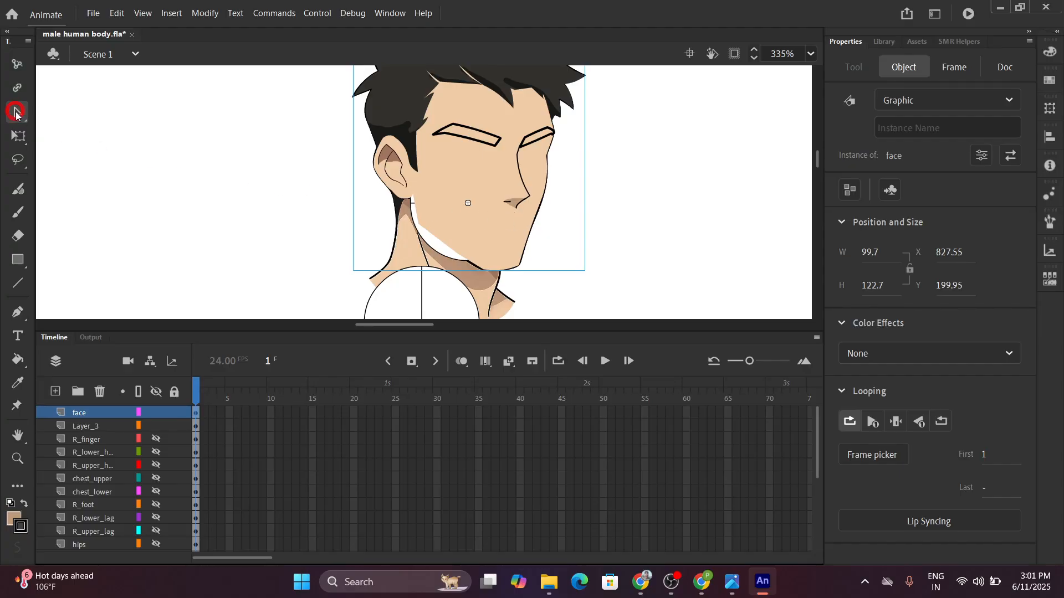
{"action": "double_click", "coordinate": [458, 161]}
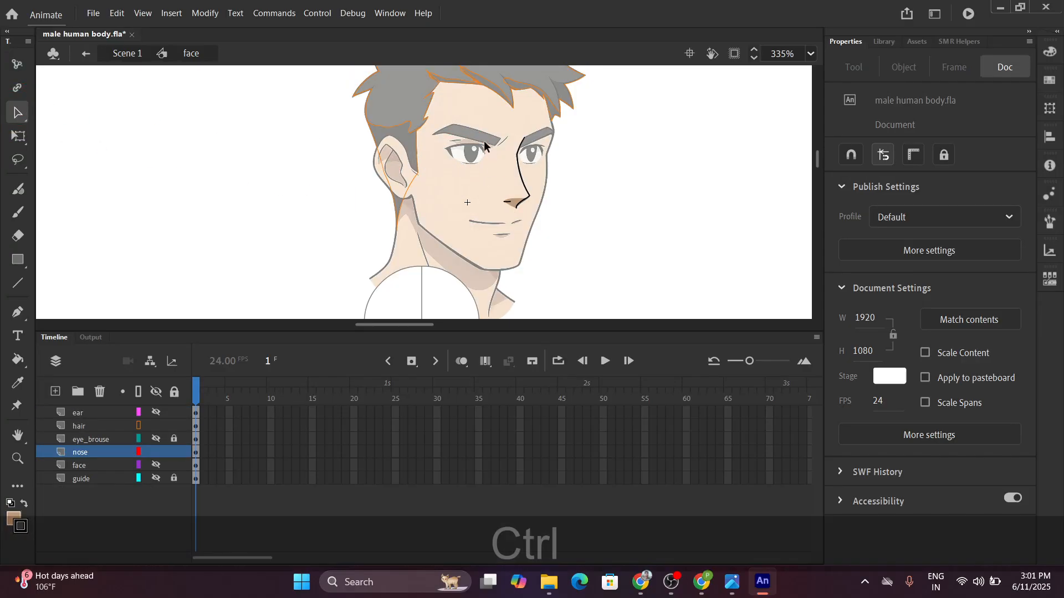
{"action": "scroll", "coordinate": [483, 141], "scroll_direction": "up", "scroll_amount": 5}
{"action": "left_click_drag", "start_coordinate": [330, 158], "coordinate": [330, 230]}
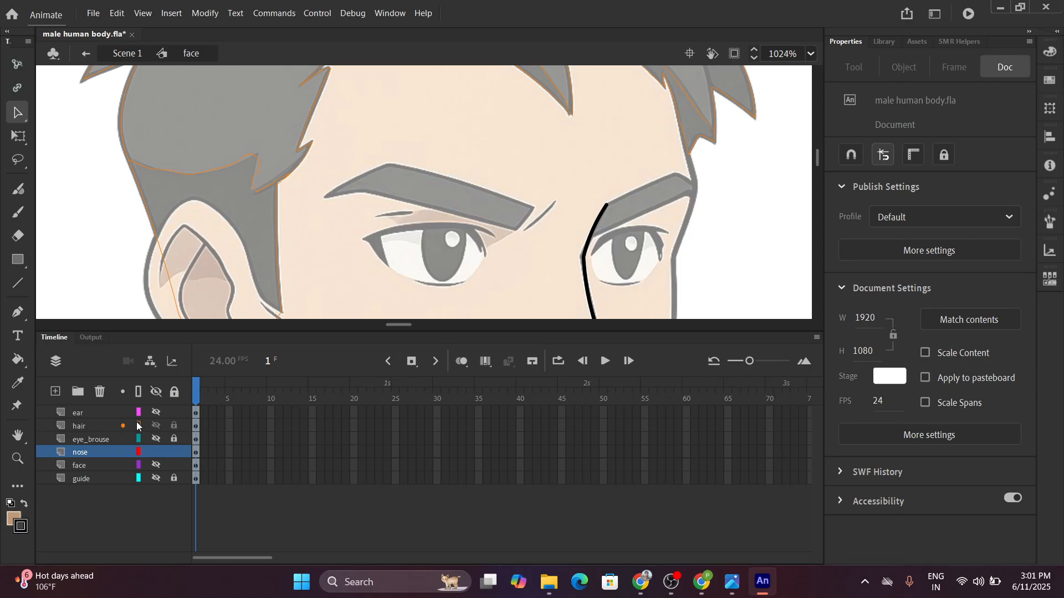
{"action": "left_click", "coordinate": [138, 425]}
{"action": "scroll", "coordinate": [219, 136], "scroll_direction": "down", "scroll_amount": 3}
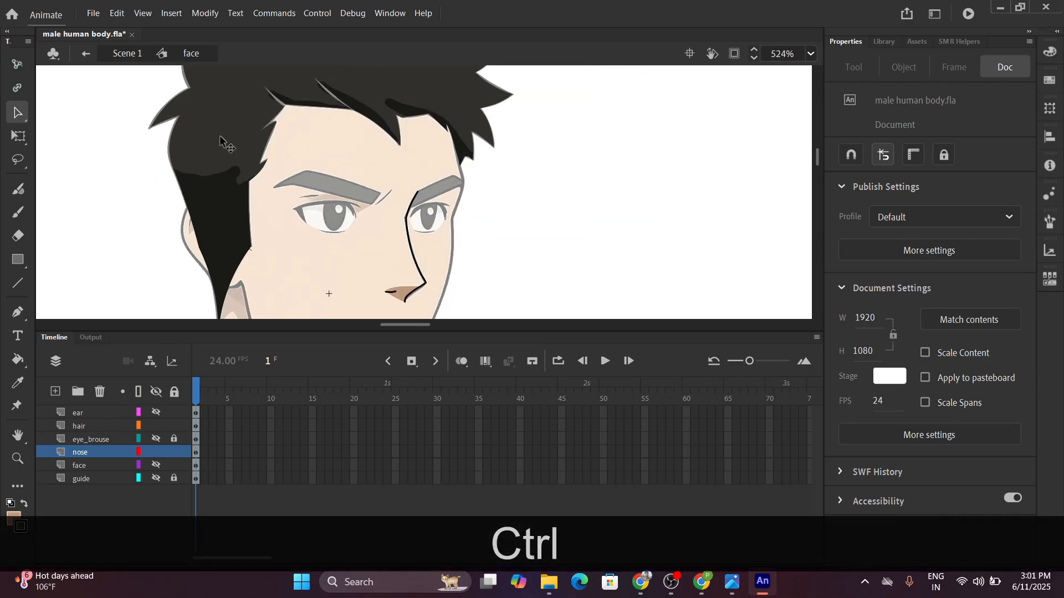
Sample the dark hair colour, show and unlock the eye_brouse layer, and fill both eyebrows with that colour.
{"action": "key", "text": "k"}
{"action": "left_click", "coordinate": [227, 127]}
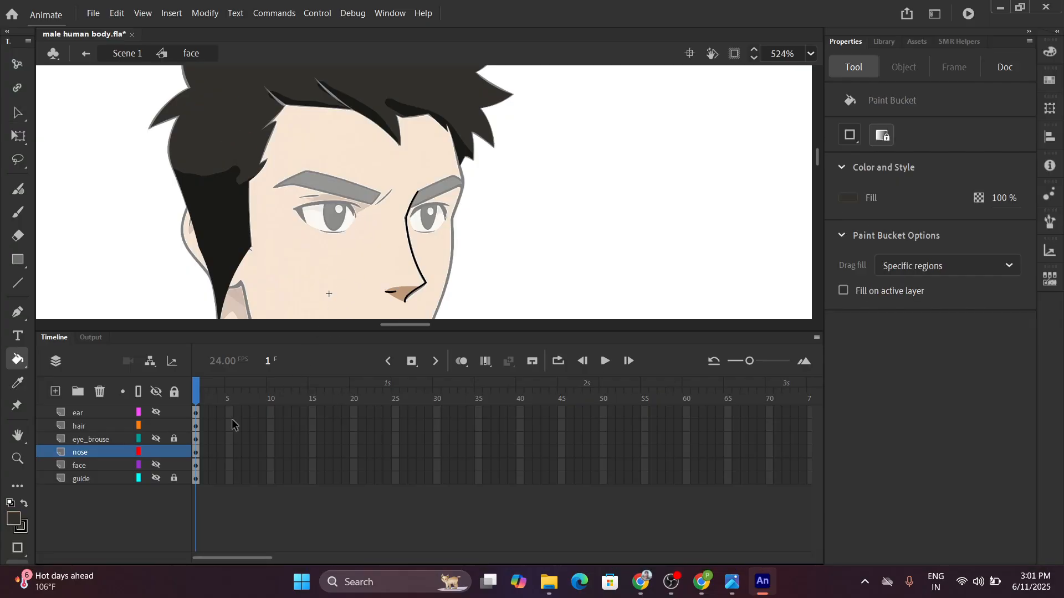
{"action": "left_click", "coordinate": [159, 438]}
{"action": "scroll", "coordinate": [334, 186], "scroll_direction": "up", "scroll_amount": 3}
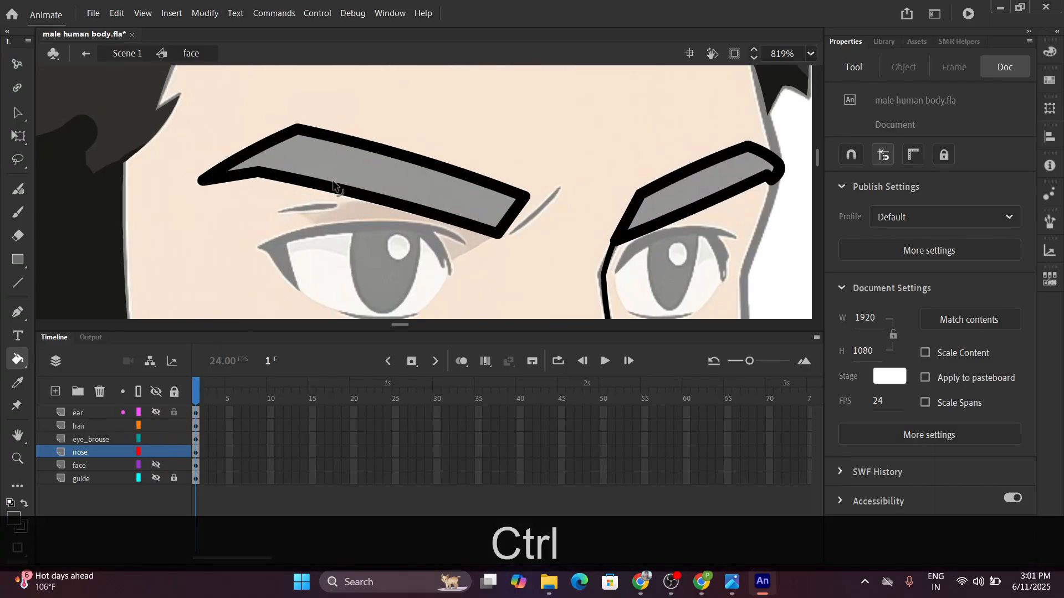
{"action": "left_click", "coordinate": [368, 177]}
{"action": "left_click", "coordinate": [698, 183]}
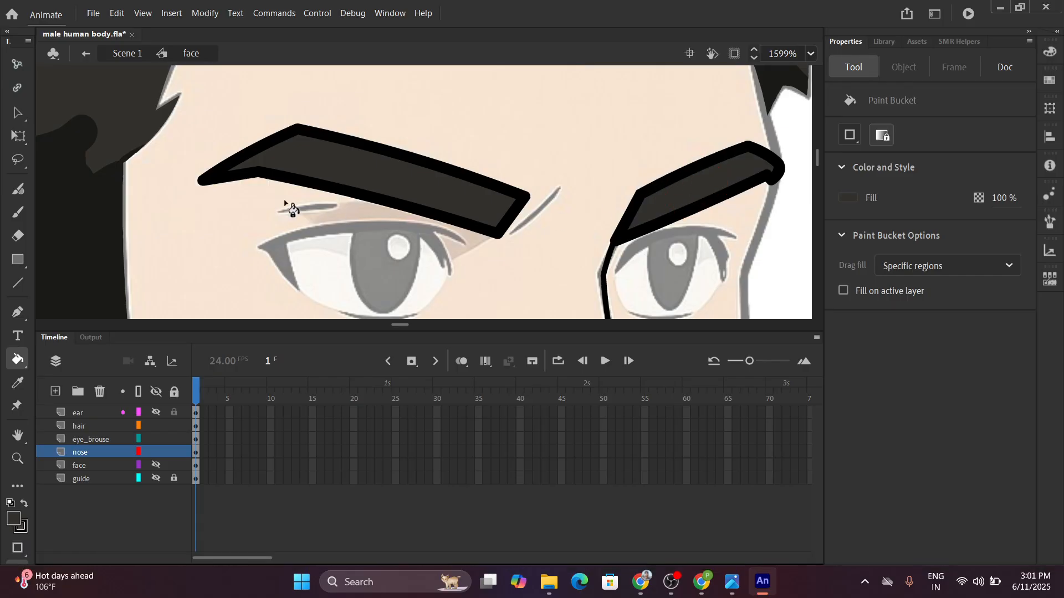
Set the stroke size of the whole near eyebrow outline to 0.5.
{"action": "key", "text": "v"}
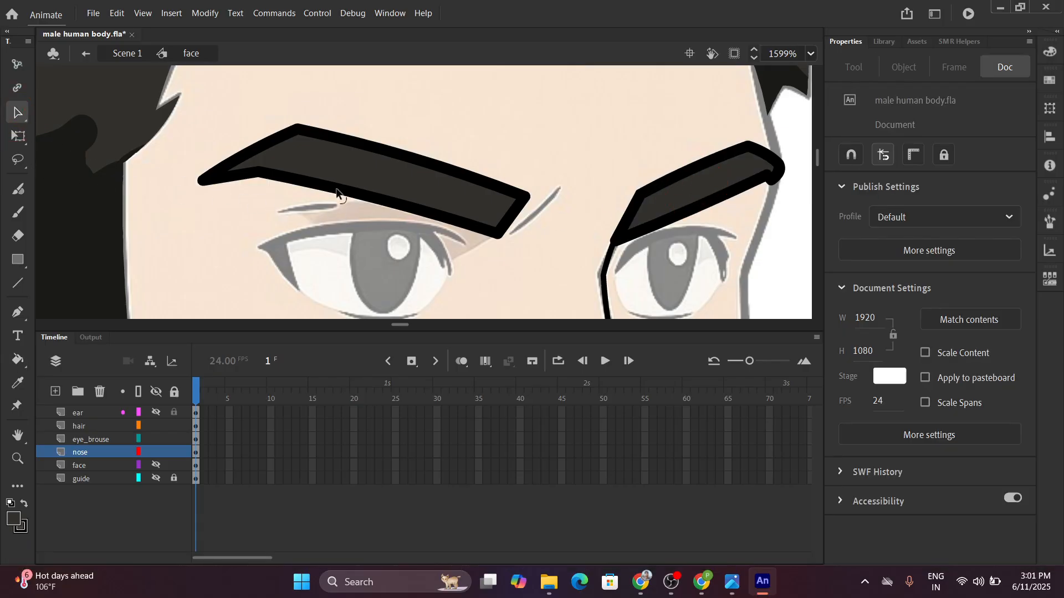
{"action": "left_click", "coordinate": [336, 192]}
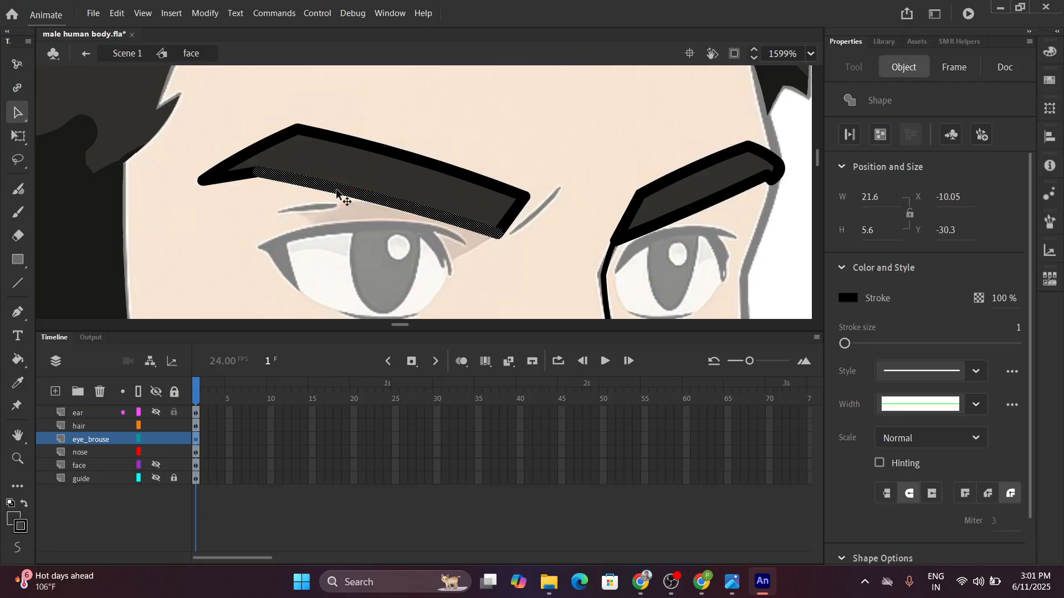
{"action": "double_click", "coordinate": [336, 192]}
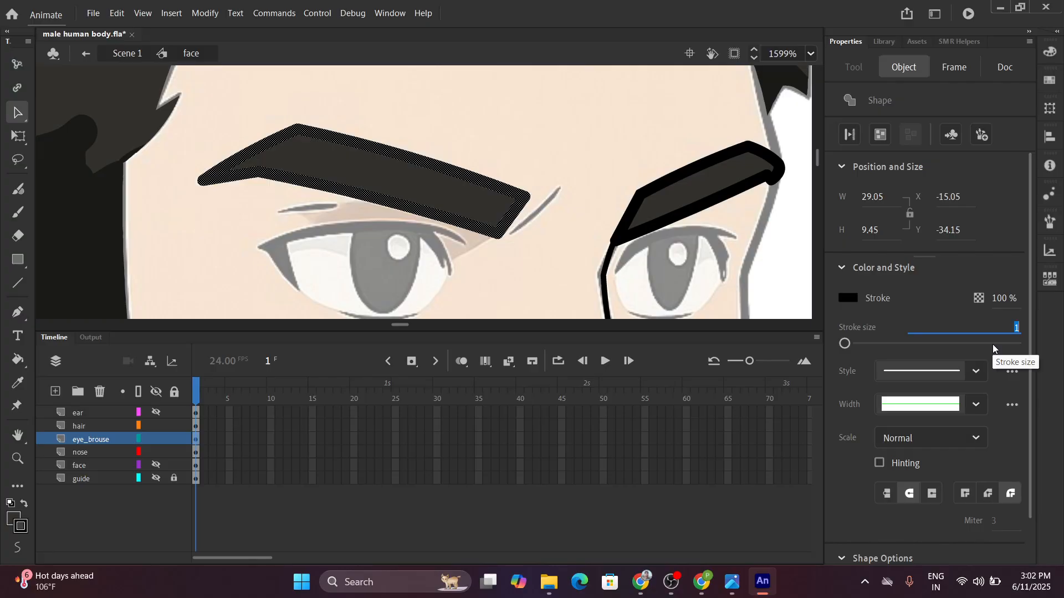
{"action": "type", "text": ".5"}
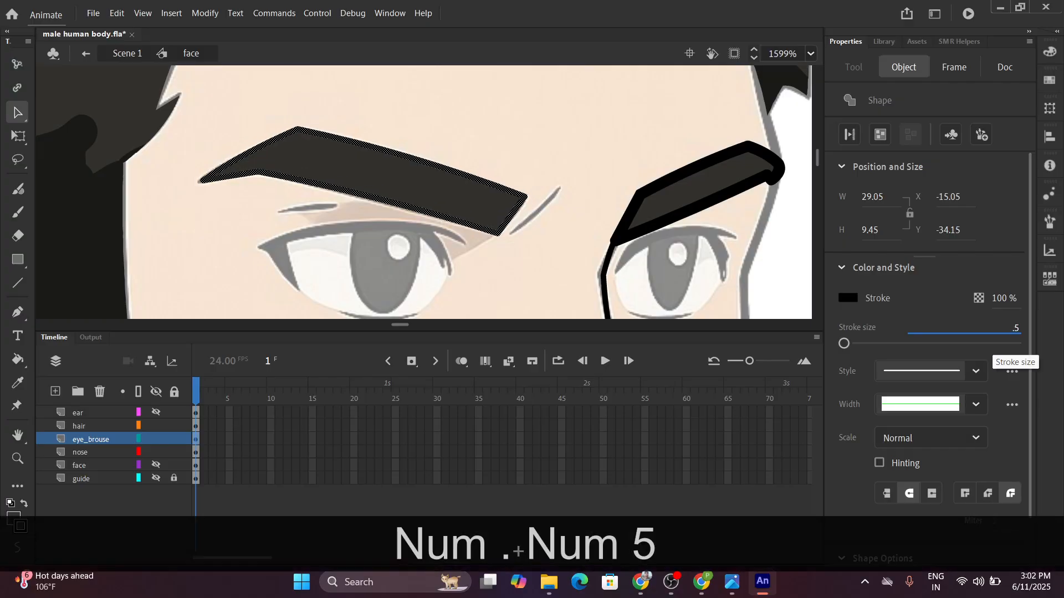
Set the stroke size of the whole far eyebrow outline to 0.5 and deselect it.
{"action": "left_click", "coordinate": [685, 212]}
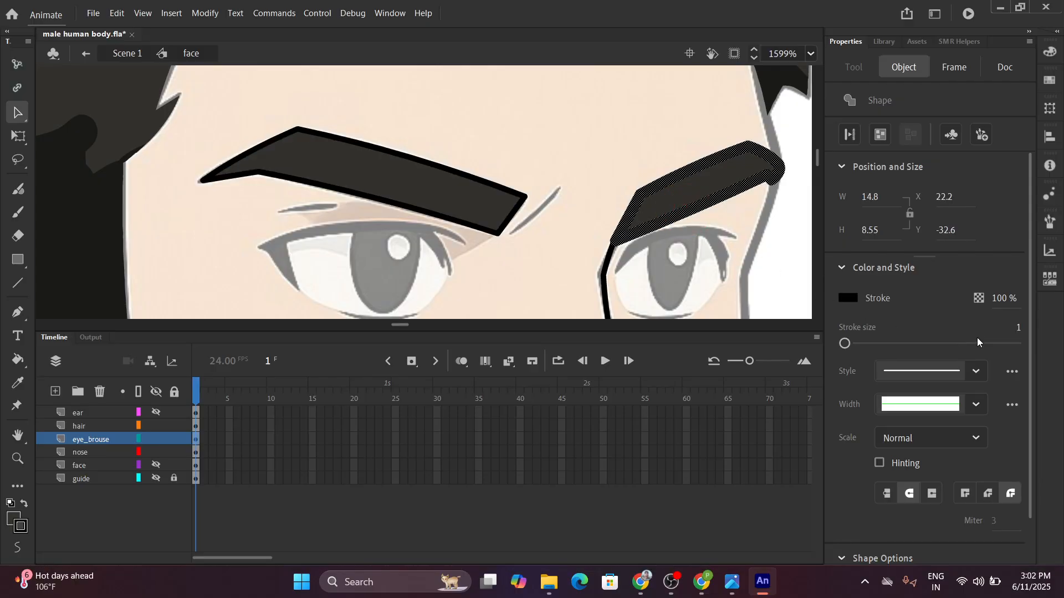
{"action": "left_click", "coordinate": [1018, 328]}
{"action": "type", "text": ".5"}
{"action": "key", "text": "Return"}
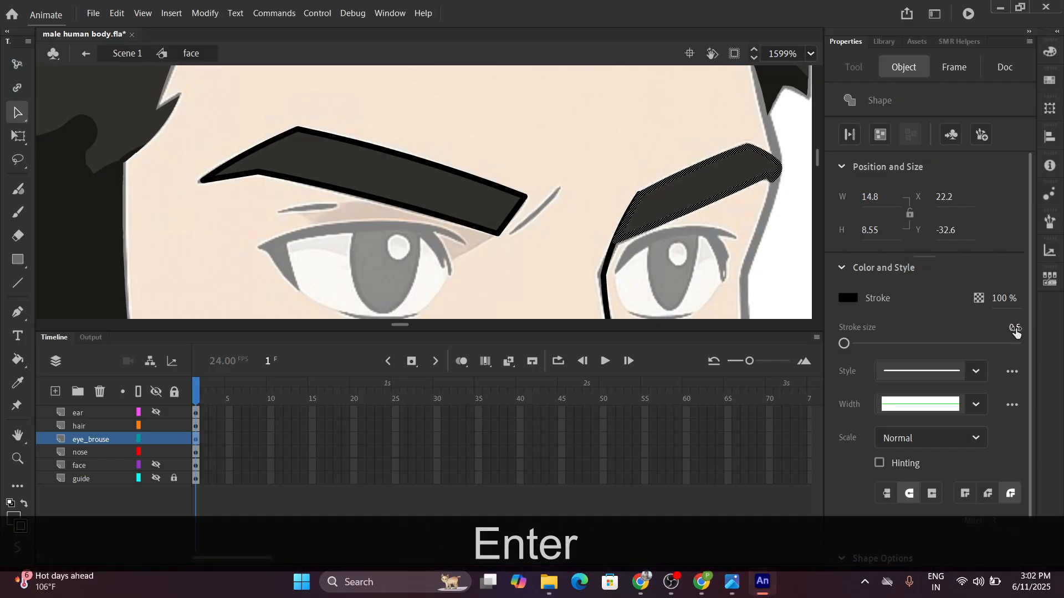
{"action": "scroll", "coordinate": [598, 178], "scroll_direction": "down", "scroll_amount": 5, "text": "ctrl"}
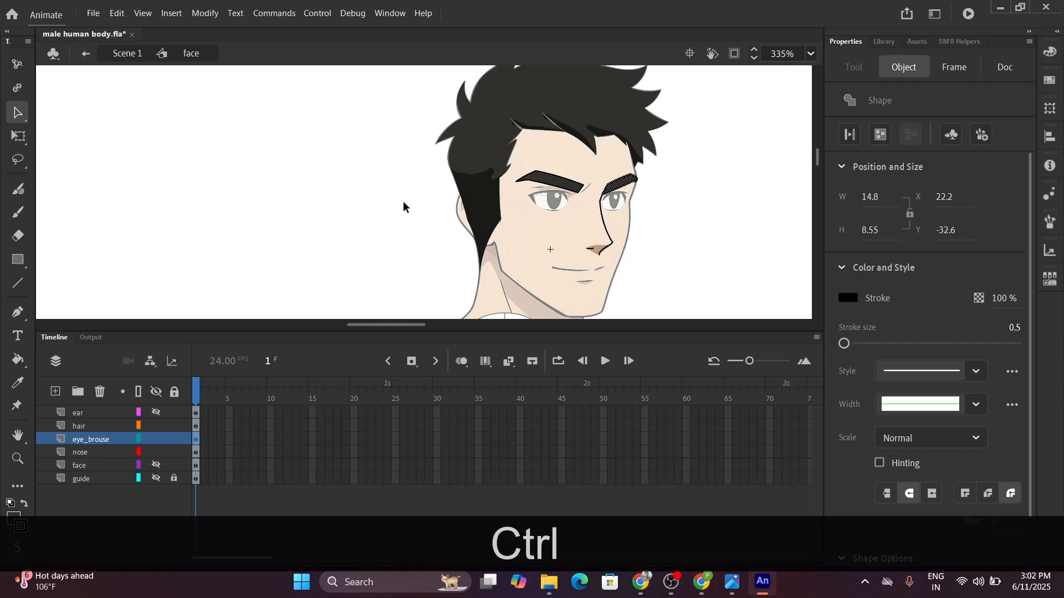
{"action": "left_click", "coordinate": [404, 204]}
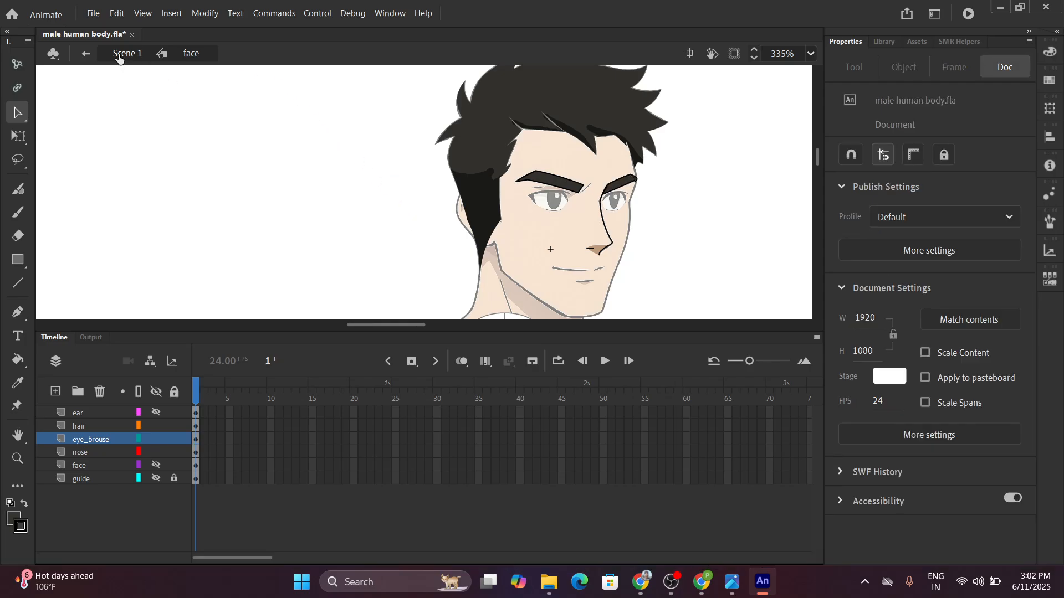
Return to the main scene and examine the traced head from the hair down to the neck.
{"action": "double_click", "coordinate": [193, 128]}
{"action": "scroll", "coordinate": [397, 200], "scroll_direction": "down", "scroll_amount": 3, "text": "ctrl"}
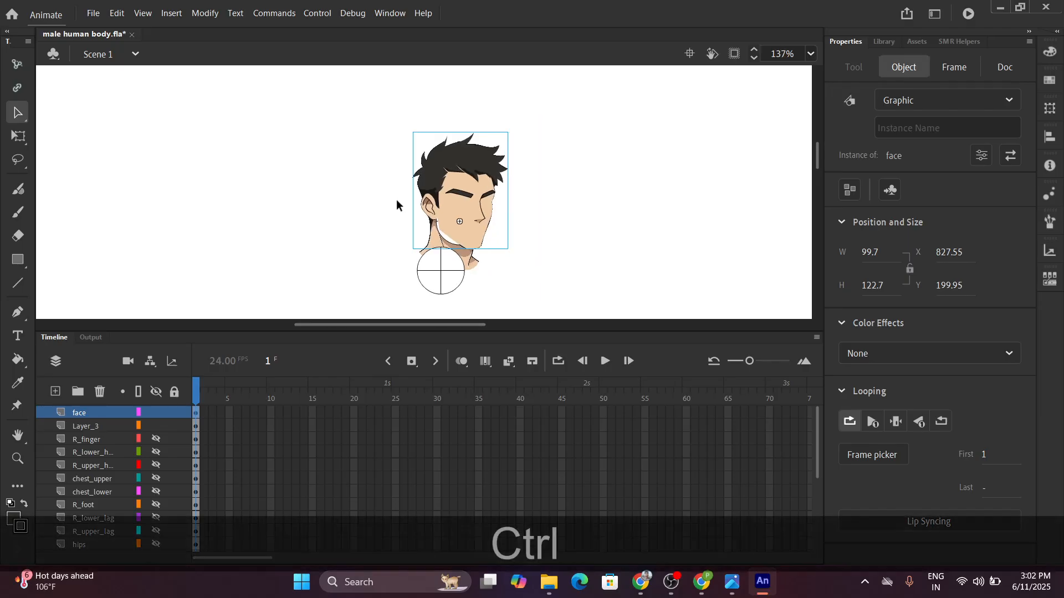
{"action": "scroll", "coordinate": [397, 200], "scroll_direction": "up", "scroll_amount": 5, "text": "ctrl"}
{"action": "scroll", "coordinate": [590, 119], "scroll_direction": "up", "scroll_amount": 4}
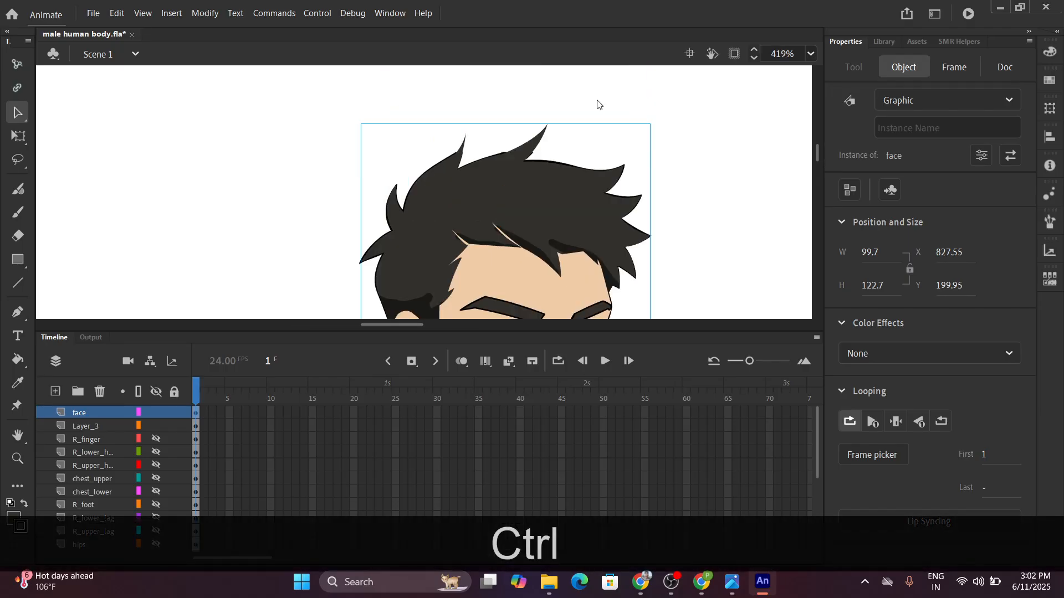
{"action": "scroll", "coordinate": [604, 147], "scroll_direction": "down", "scroll_amount": 6}
{"action": "scroll", "coordinate": [658, 238], "scroll_direction": "down", "scroll_amount": 2}
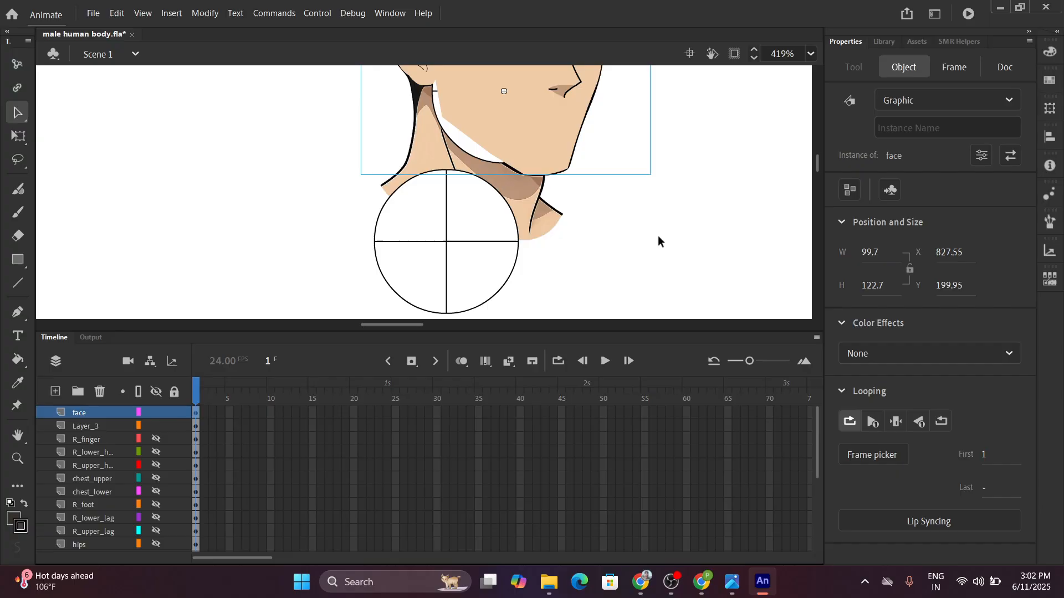
{"action": "scroll", "coordinate": [659, 237], "scroll_direction": "up", "scroll_amount": 2}
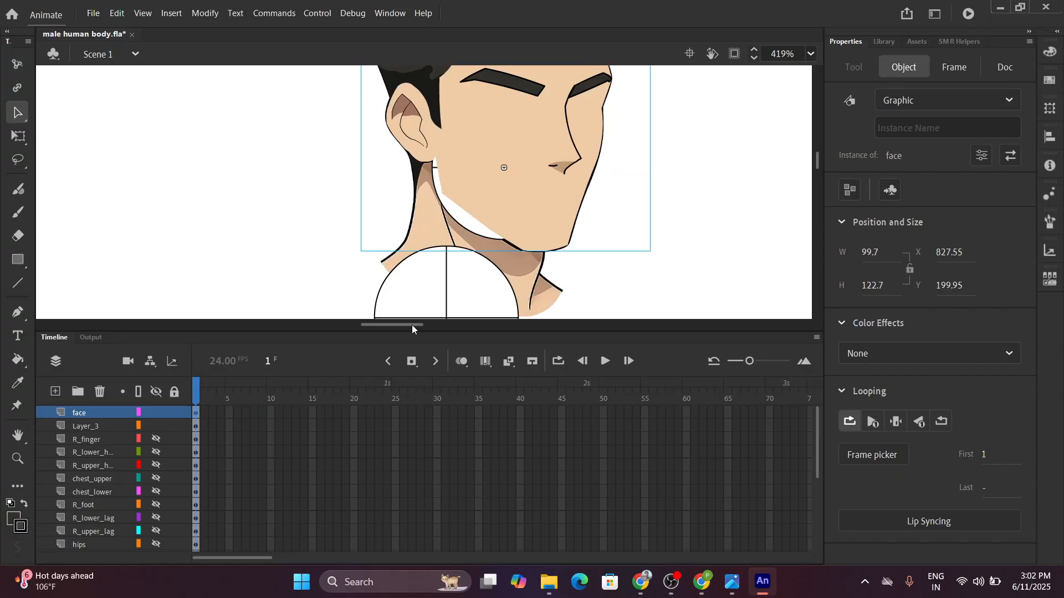
Hide the face layer to examine the reference and the neck guide circle on Layer_3, and restore the face layer's visibility.
{"action": "left_click", "coordinate": [157, 412]}
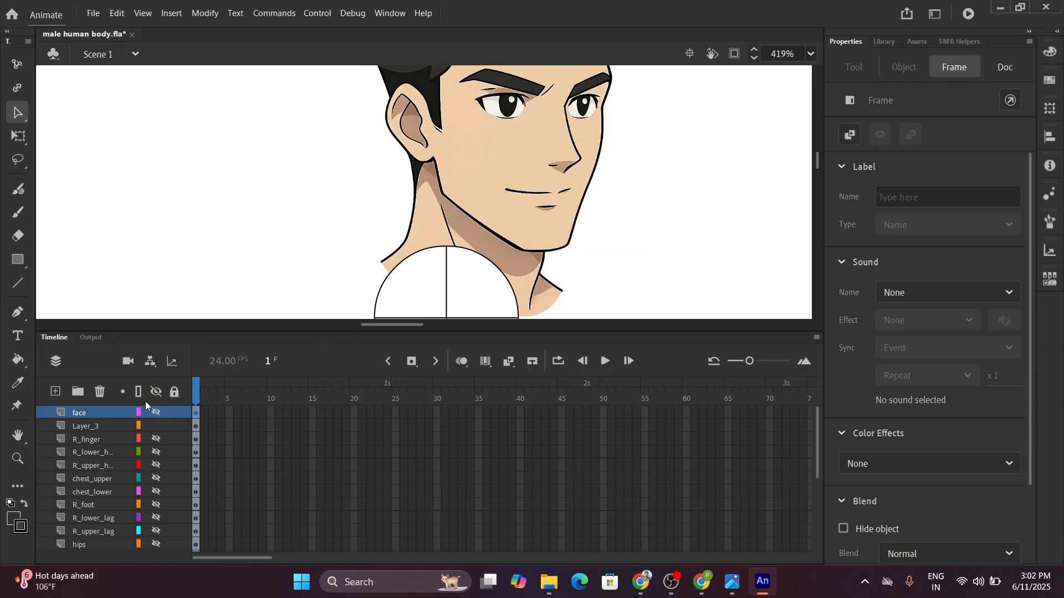
{"action": "left_click", "coordinate": [86, 426]}
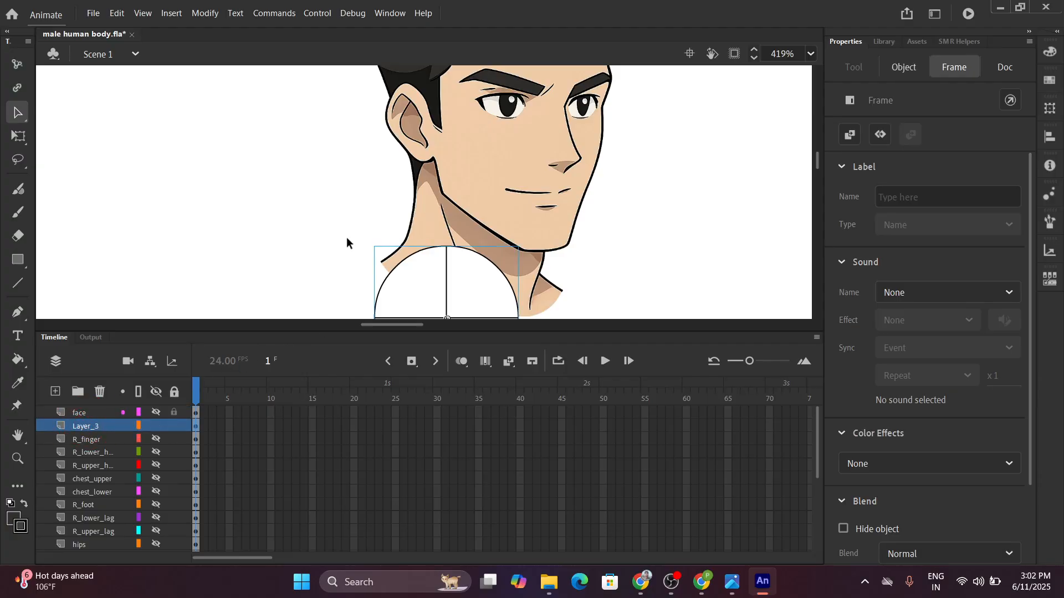
{"action": "scroll", "coordinate": [486, 274], "scroll_direction": "down", "scroll_amount": 3}
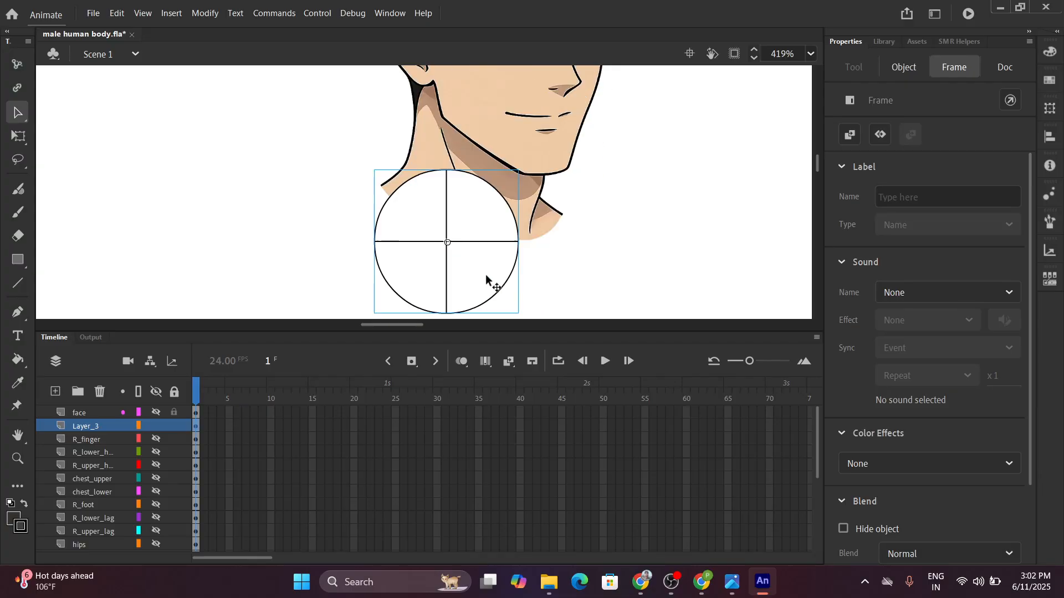
{"action": "left_click", "coordinate": [435, 264]}
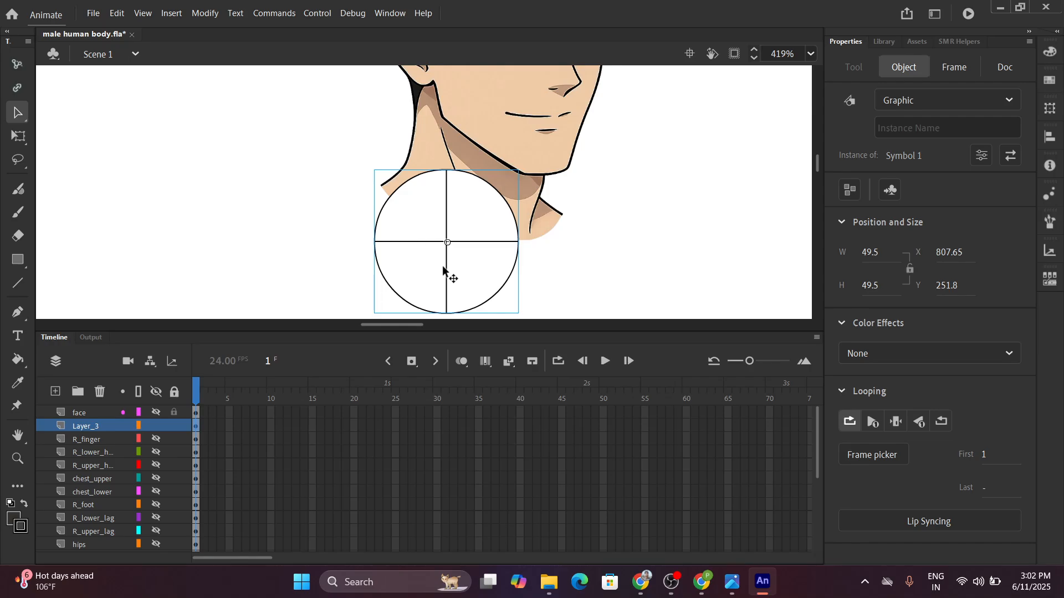
{"action": "left_click", "coordinate": [82, 413]}
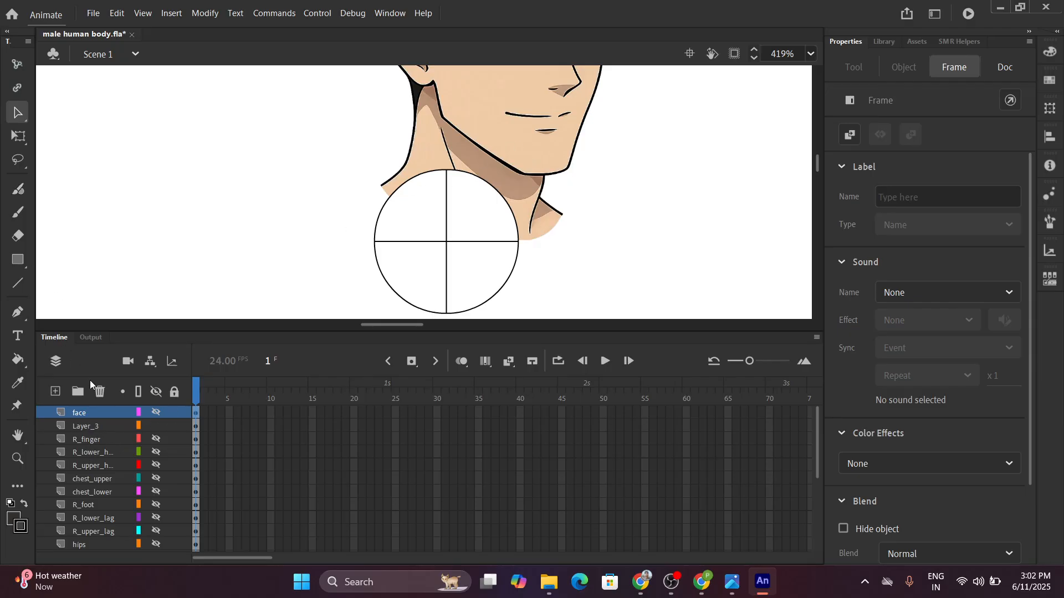
{"action": "key", "text": "ctrl+z"}
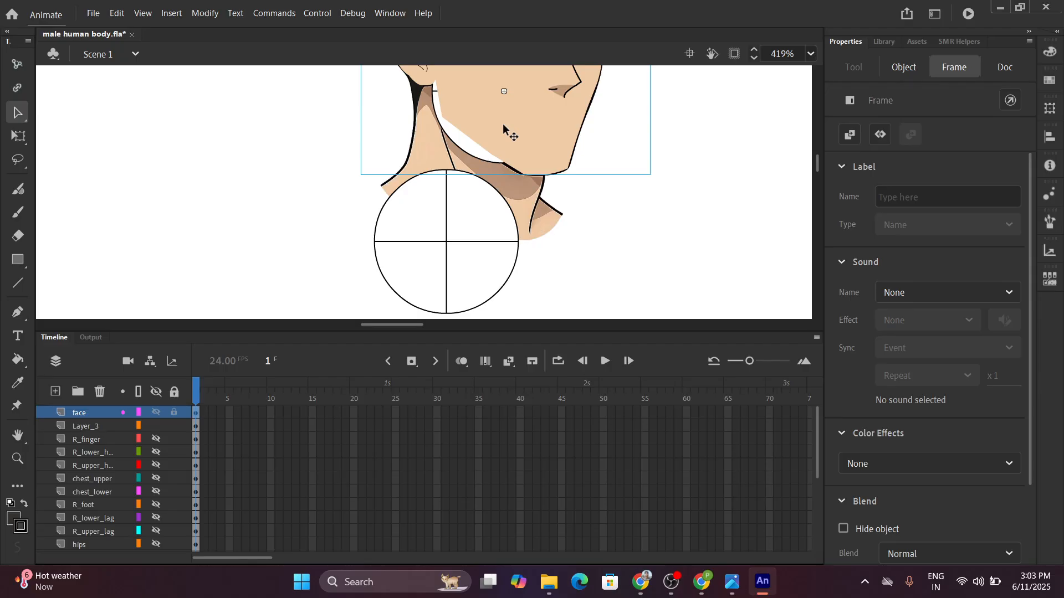
Reopen the face symbol, show its guide layer, and check the guide circle's position over the face.
{"action": "double_click", "coordinate": [503, 126]}
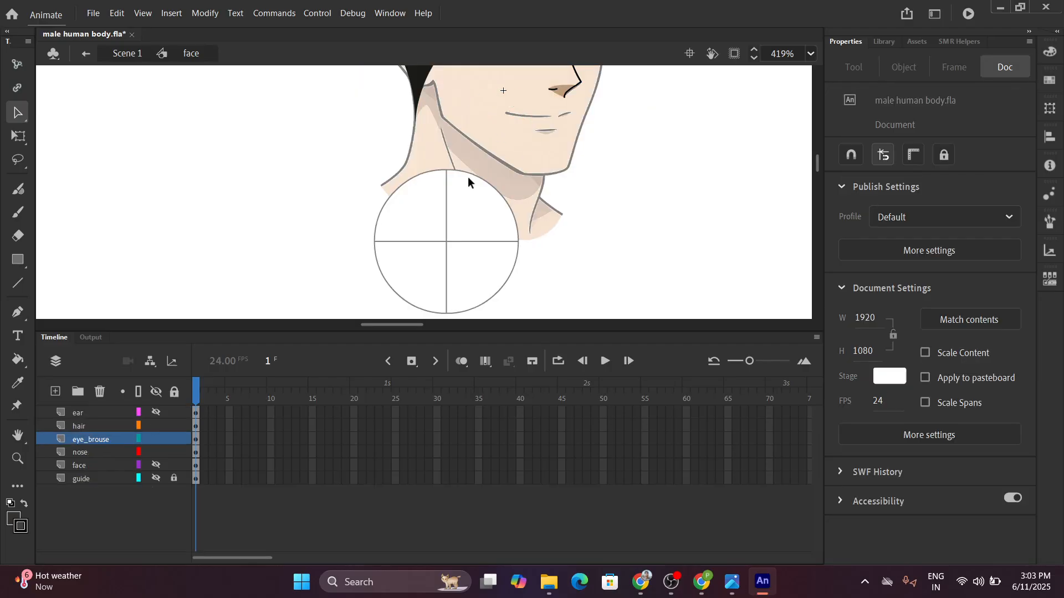
{"action": "left_click", "coordinate": [84, 480]}
{"action": "left_click", "coordinate": [156, 480]}
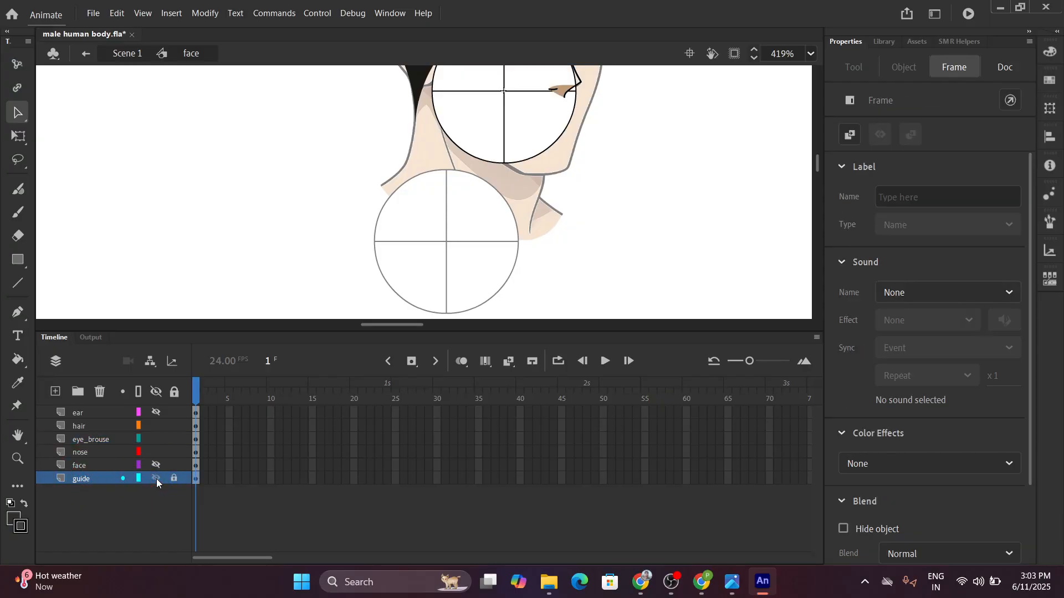
{"action": "scroll", "coordinate": [638, 111], "scroll_direction": "up", "scroll_amount": 2}
{"action": "scroll", "coordinate": [632, 155], "scroll_direction": "down", "scroll_amount": 2}
{"action": "scroll", "coordinate": [624, 141], "scroll_direction": "up", "scroll_amount": 2}
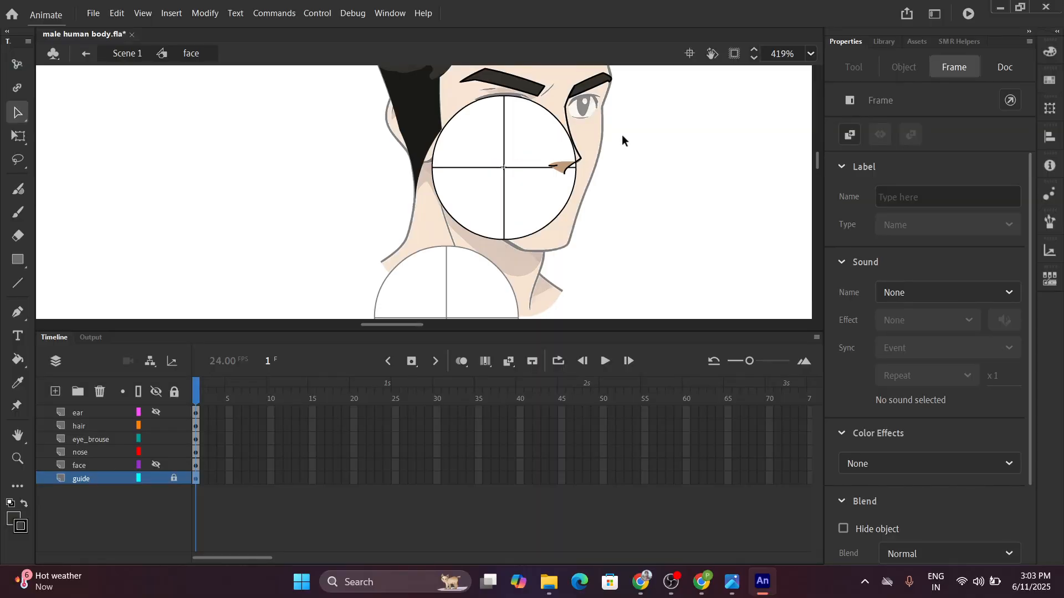
{"action": "left_click", "coordinate": [507, 181]}
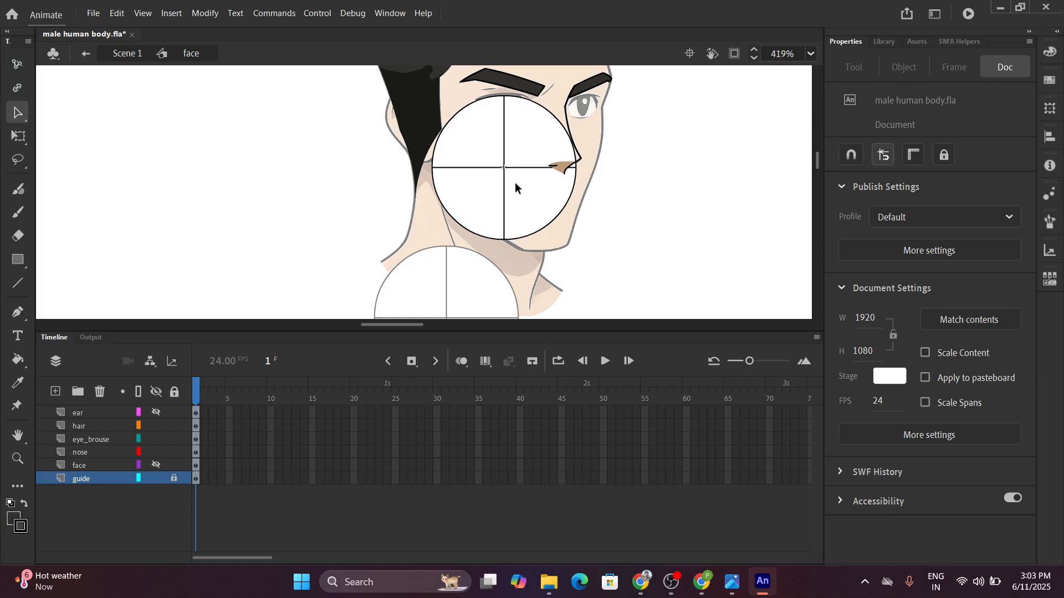
{"action": "key", "text": "ctrl"}
{"action": "key", "text": "c"}
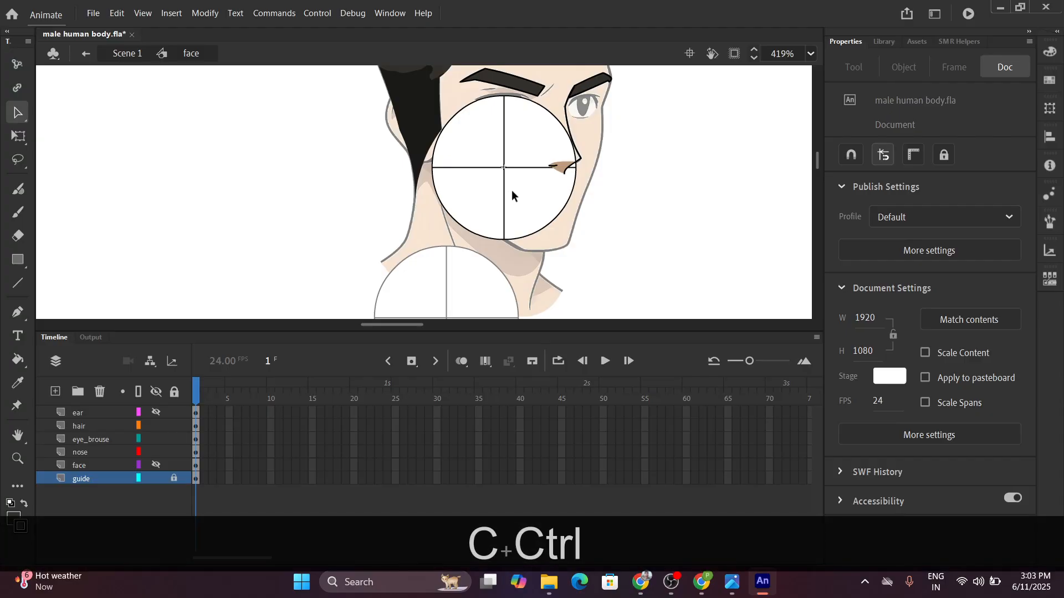
{"action": "key", "text": "ctrl+c"}
{"action": "left_click", "coordinate": [121, 53]}
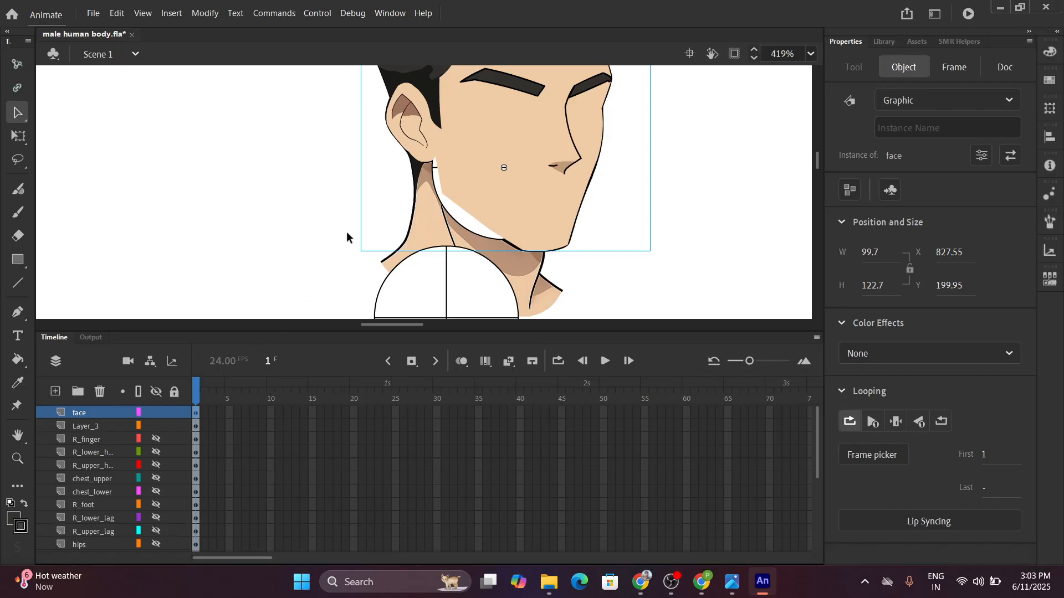
{"action": "key", "text": "ctrl"}
{"action": "key", "text": "ctrl+v"}
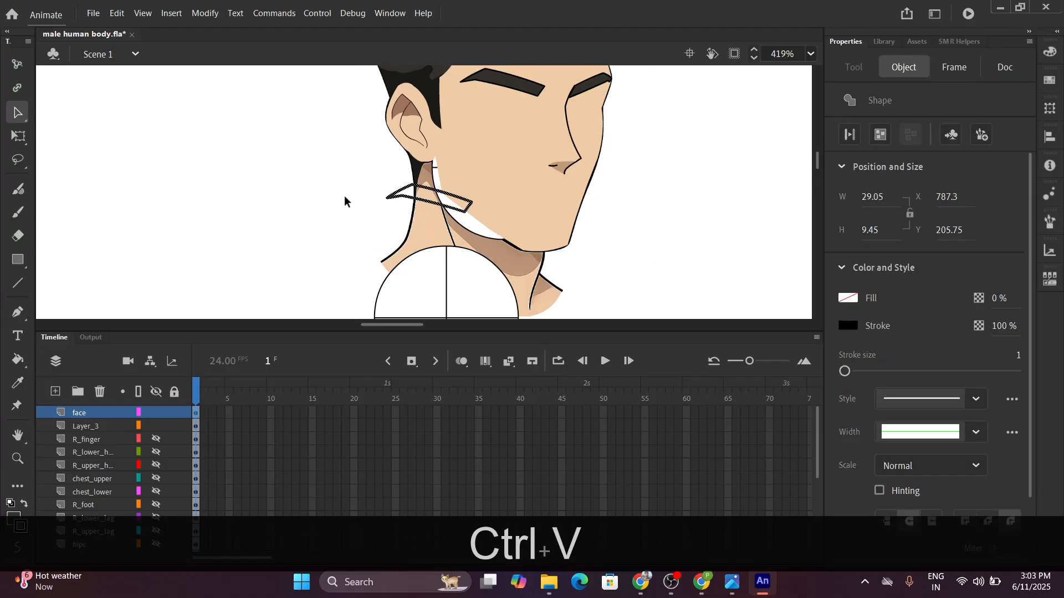
{"action": "key", "text": "ctrl+z"}
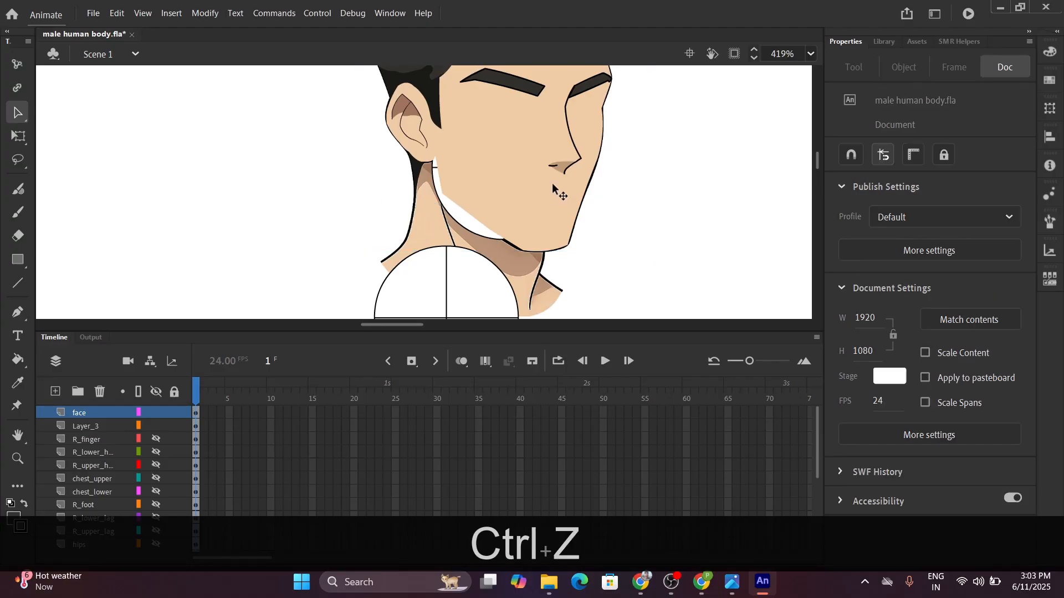
{"action": "left_click", "coordinate": [466, 193]}
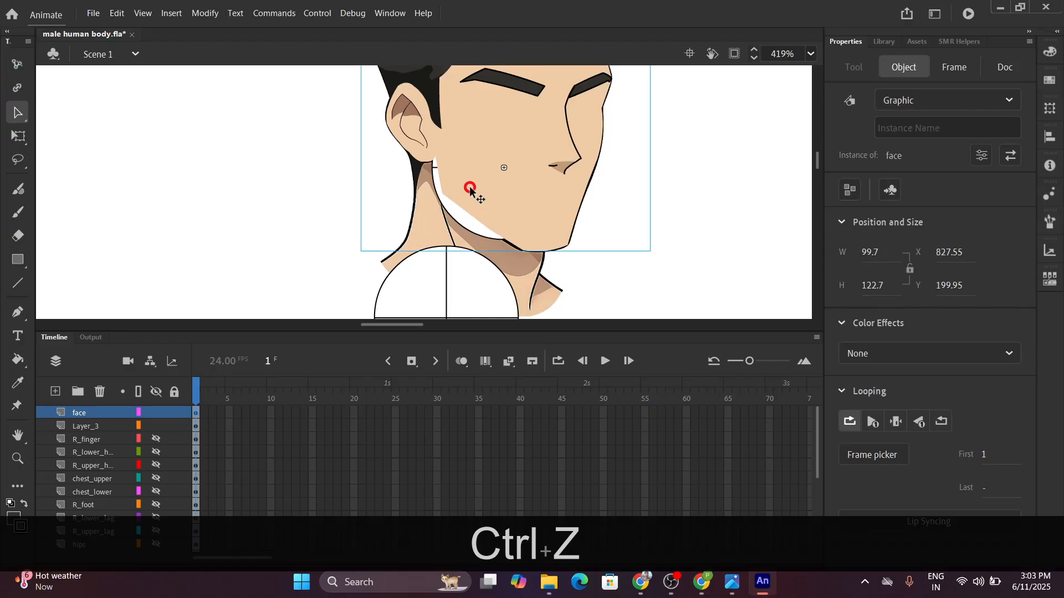
{"action": "double_click", "coordinate": [470, 190]}
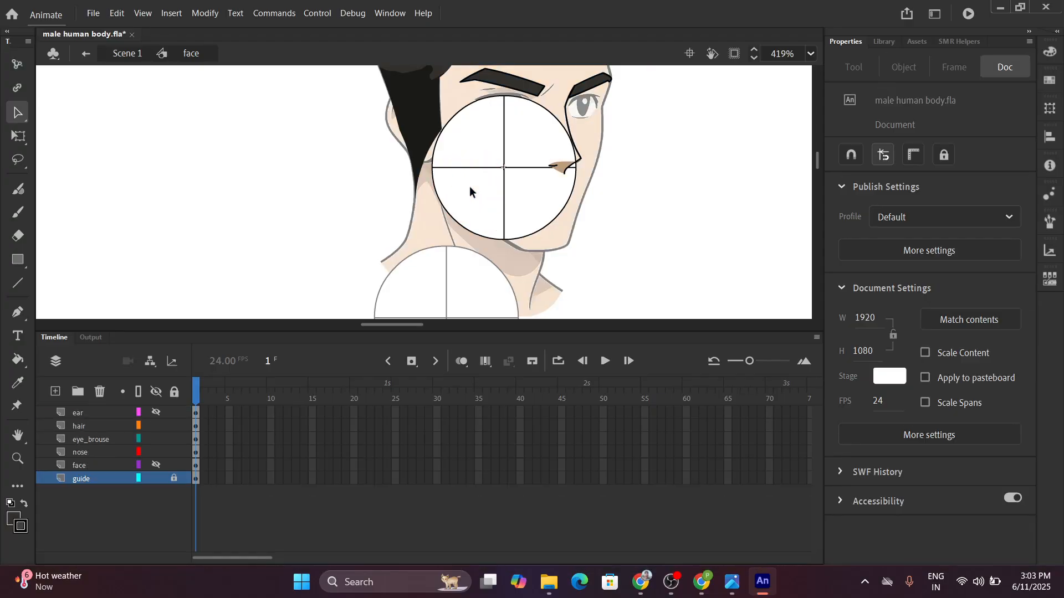
Unlock the guide layer inside the face symbol and copy its guide circle.
{"action": "left_click", "coordinate": [174, 477]}
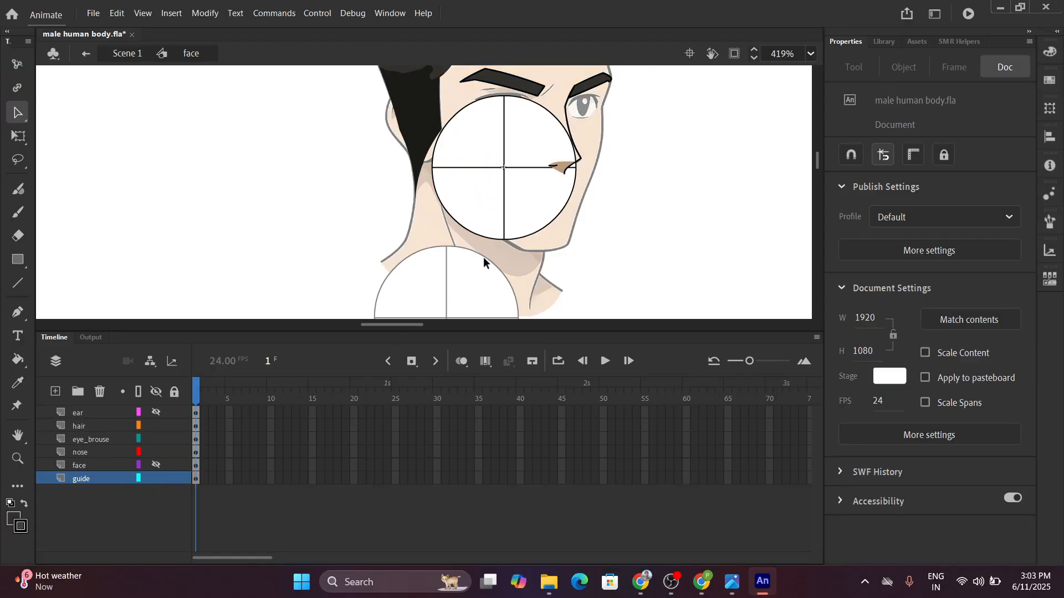
{"action": "left_click", "coordinate": [80, 479]}
{"action": "key", "text": "ctrl+c"}
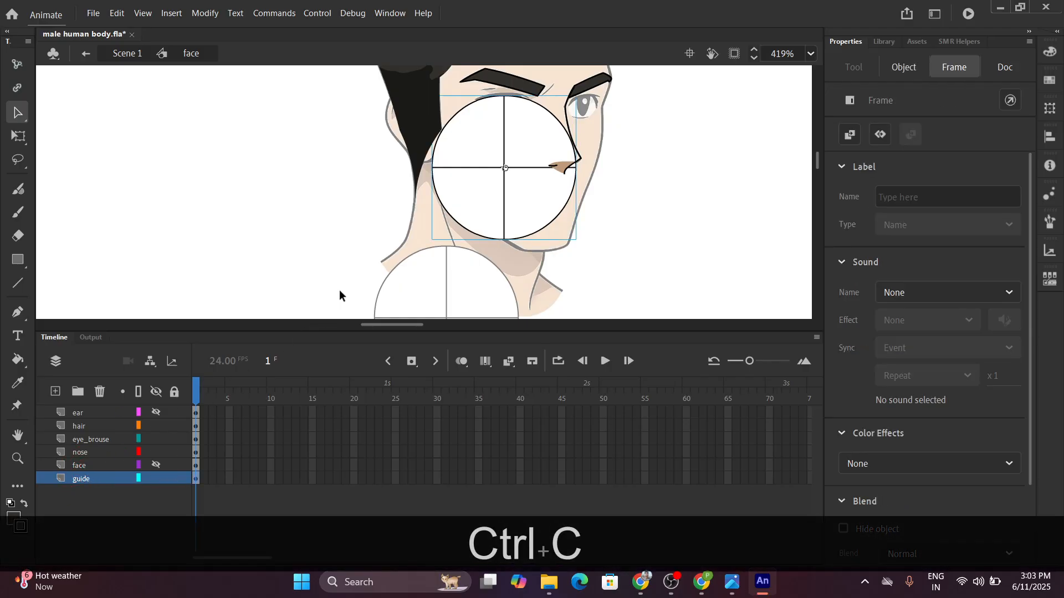
Return to Scene 1 and paste the copied guide circle, moving it from the face layer onto Layer_3.
{"action": "left_click", "coordinate": [114, 53]}
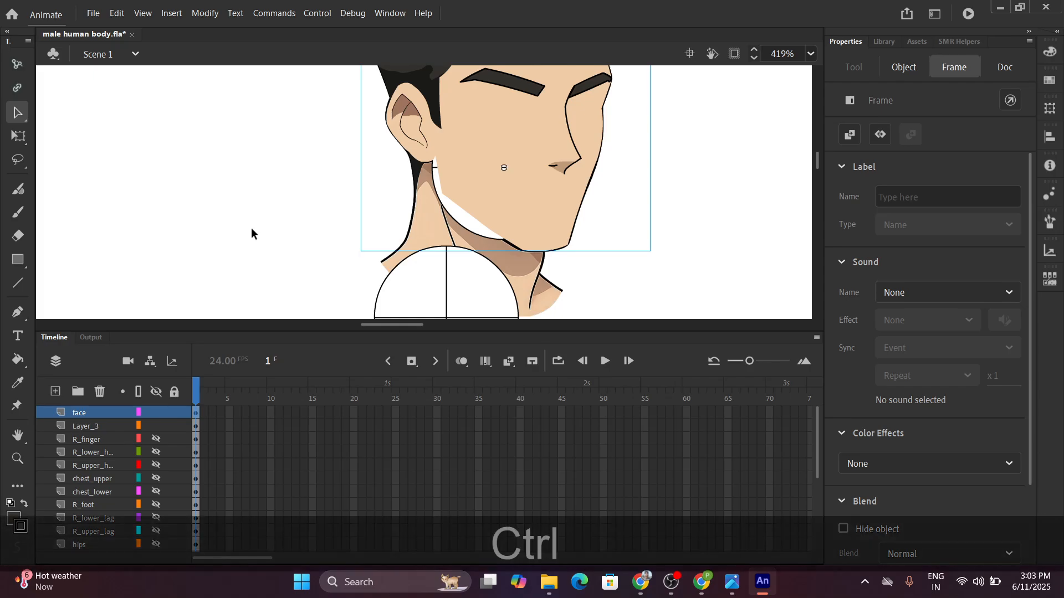
{"action": "key", "text": "ctrl+v"}
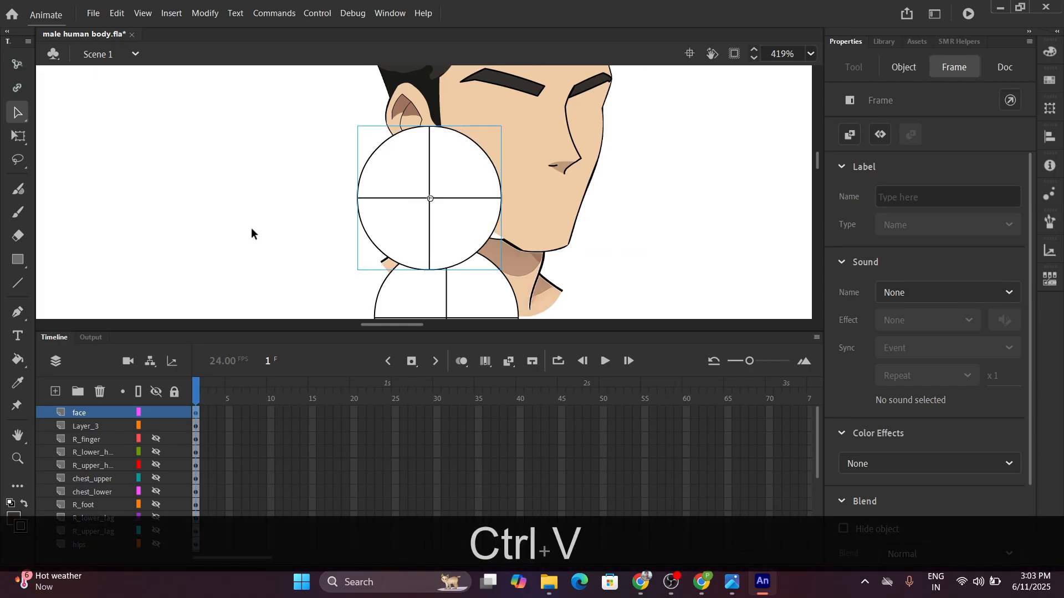
{"action": "scroll", "coordinate": [455, 216], "scroll_direction": "up", "scroll_amount": 3}
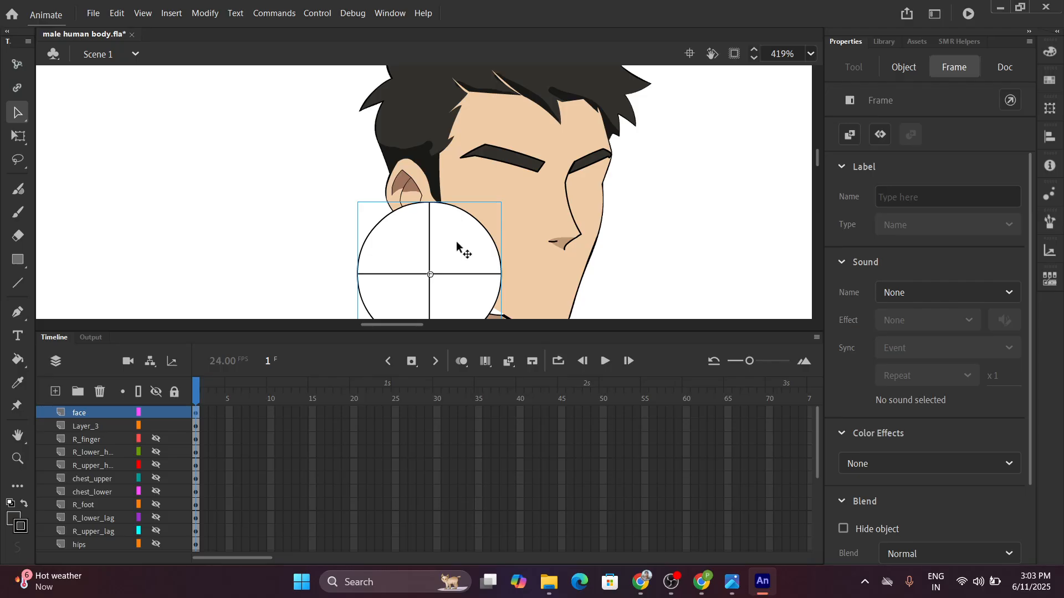
{"action": "scroll", "coordinate": [444, 260], "scroll_direction": "down", "scroll_amount": 3}
{"action": "key", "text": "ctrl+x"}
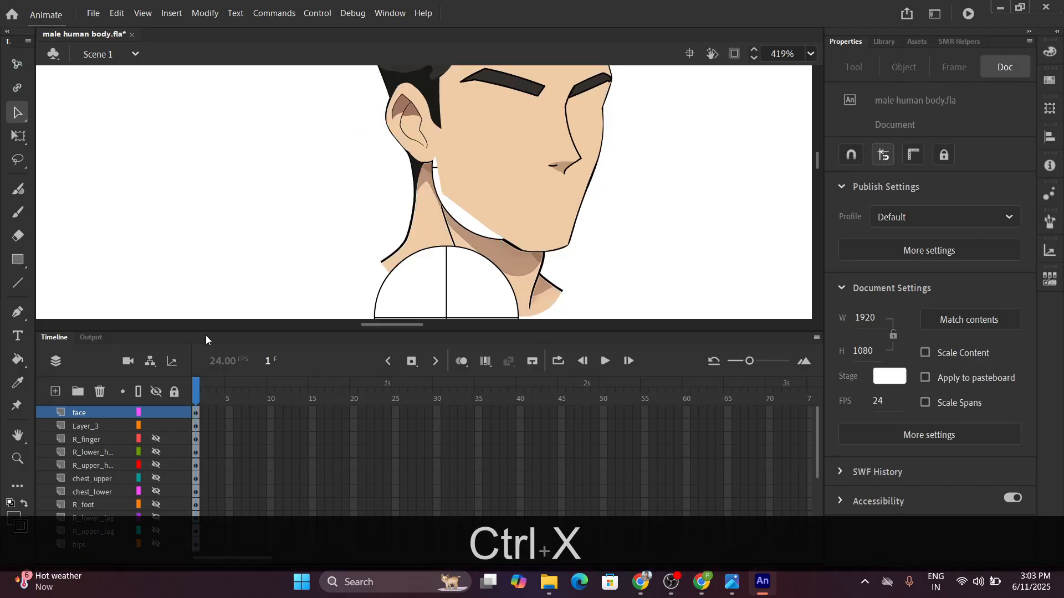
{"action": "left_click", "coordinate": [83, 426]}
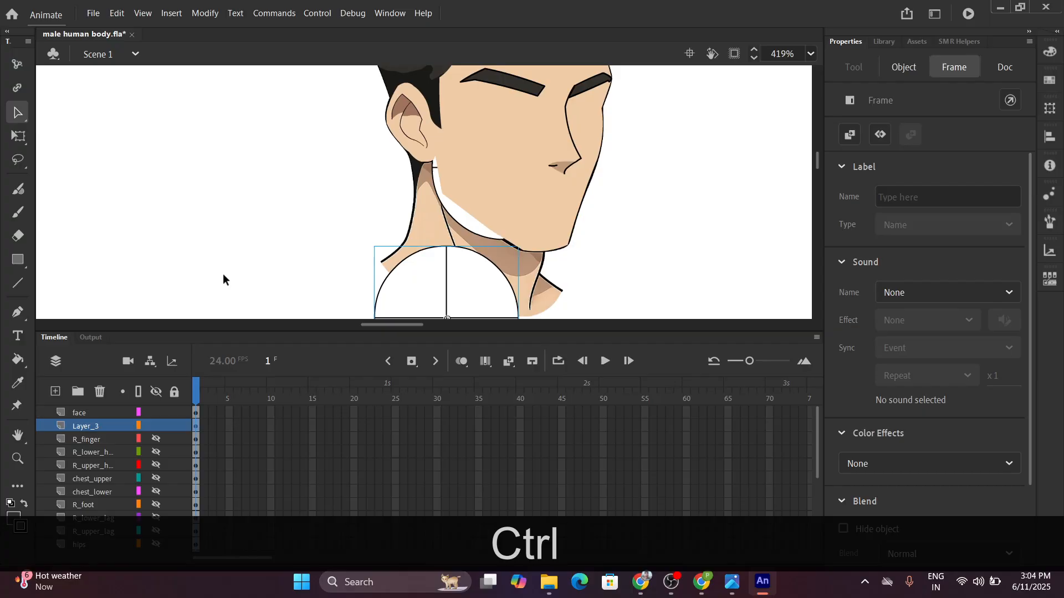
{"action": "key", "text": "ctrl+shift+v"}
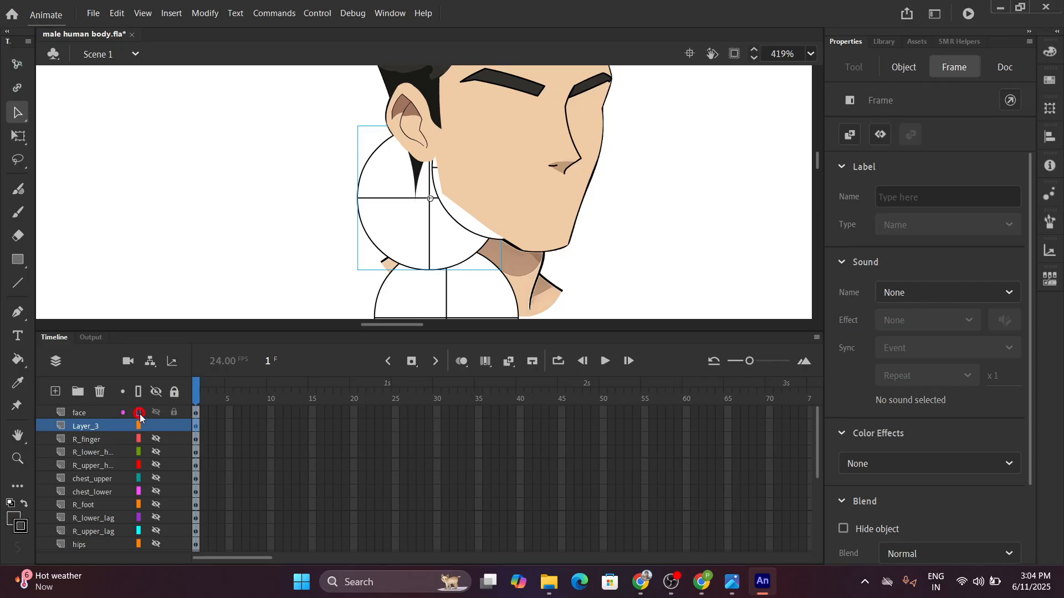
Display the face layer and Layer_3 as outlines and move the pasted circle over the face's own guide circle.
{"action": "left_click", "coordinate": [138, 412]}
{"action": "left_click", "coordinate": [138, 425]}
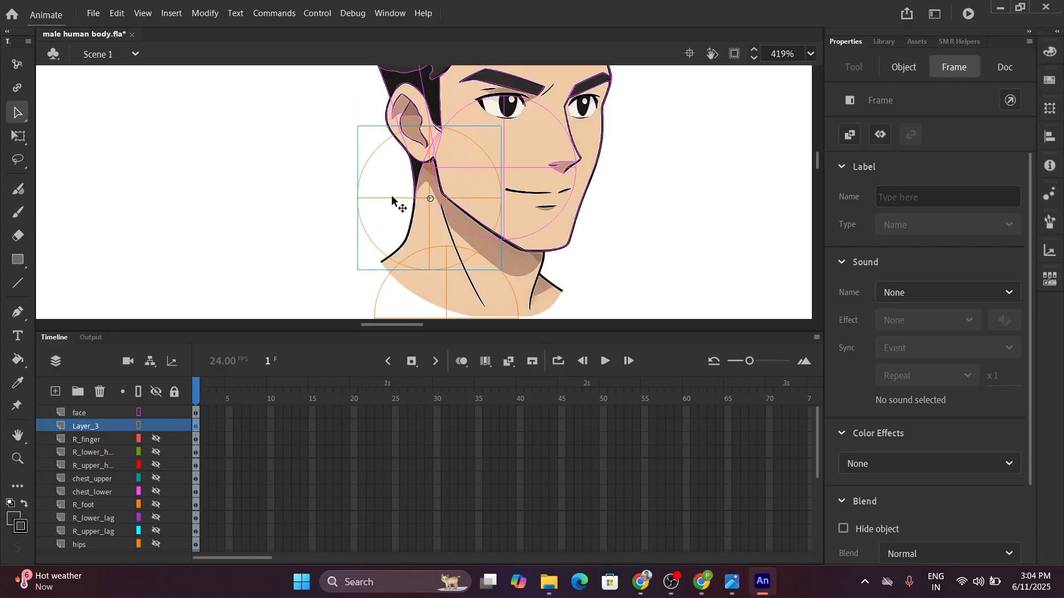
{"action": "left_click_drag", "start_coordinate": [391, 195], "coordinate": [466, 166]}
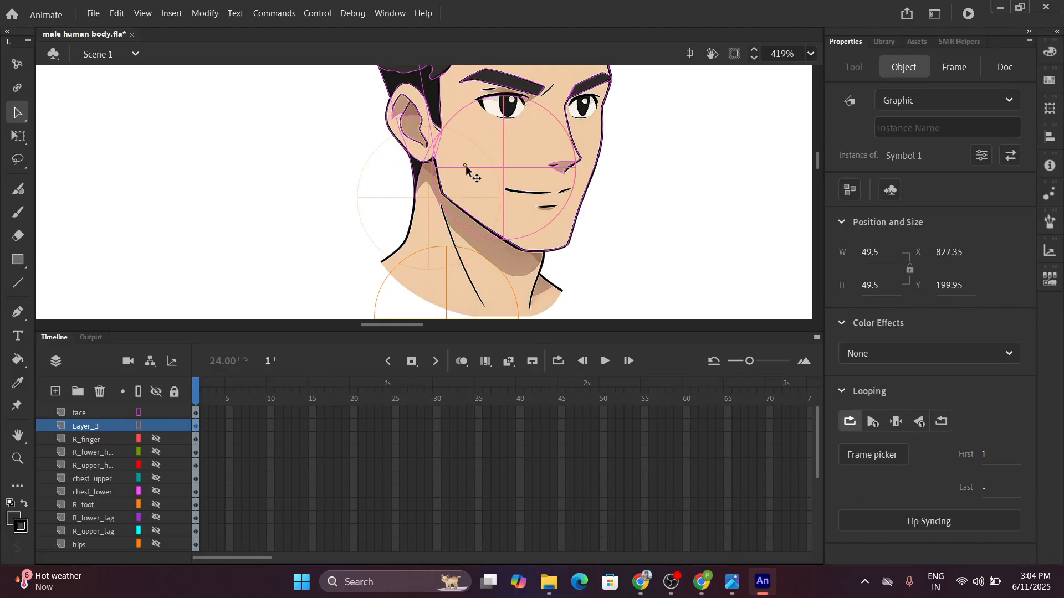
Nudge the pasted circle to X 827.55 so it coincides with the face's guide circle, and check the alignment up close.
{"action": "scroll", "coordinate": [523, 177], "scroll_direction": "up", "scroll_amount": 4}
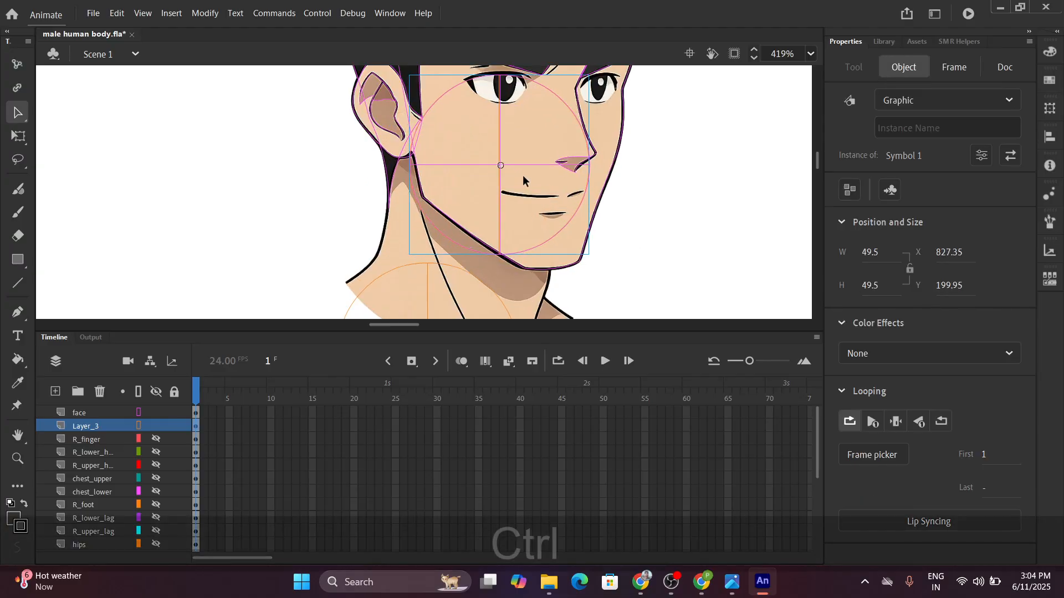
{"action": "scroll", "coordinate": [523, 188], "scroll_direction": "up", "scroll_amount": 1}
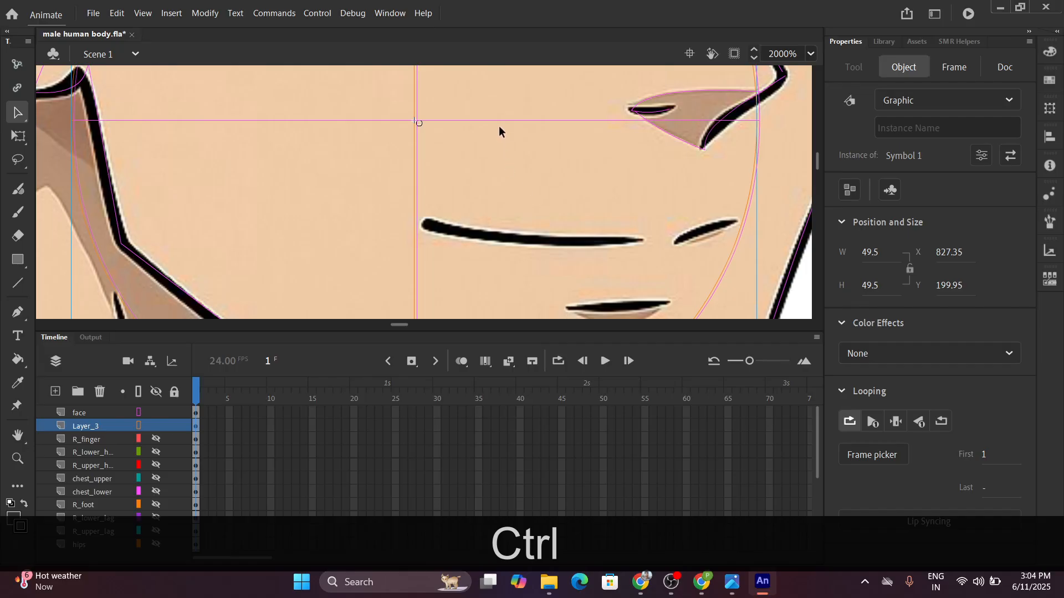
{"action": "key", "text": "Right"}
{"action": "key", "text": "Right"}
{"action": "key", "text": "Right"}
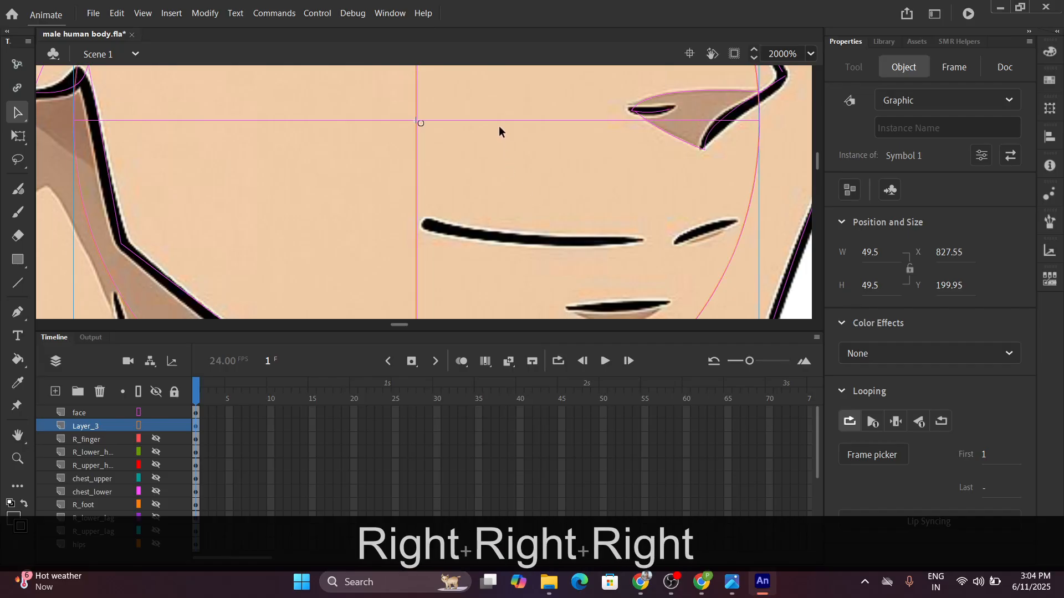
{"action": "key", "text": "Right"}
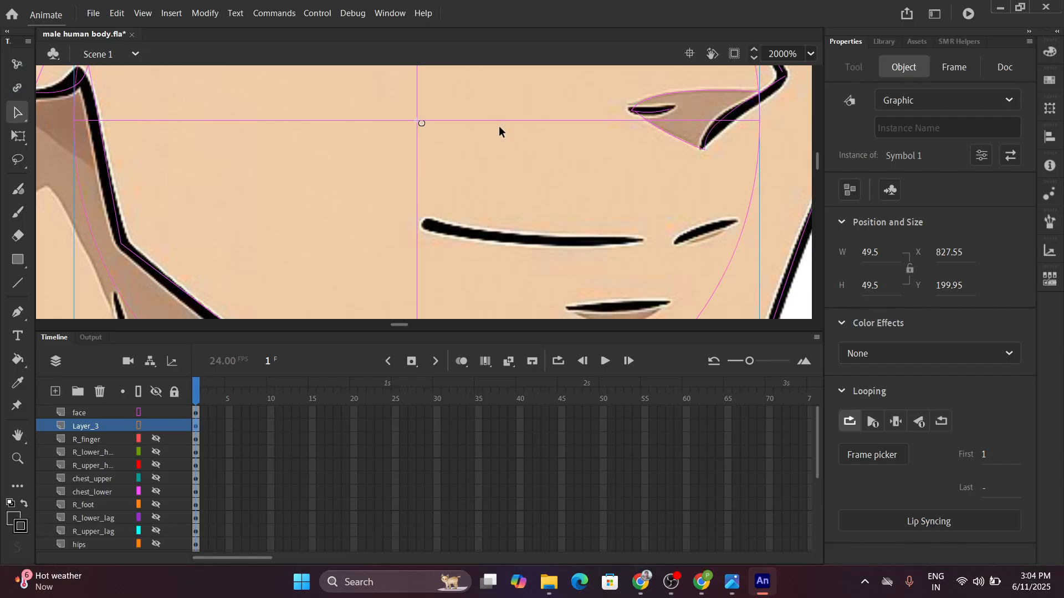
{"action": "scroll", "coordinate": [498, 125], "scroll_direction": "up", "scroll_amount": 5}
{"action": "scroll", "coordinate": [504, 128], "scroll_direction": "up", "scroll_amount": 2}
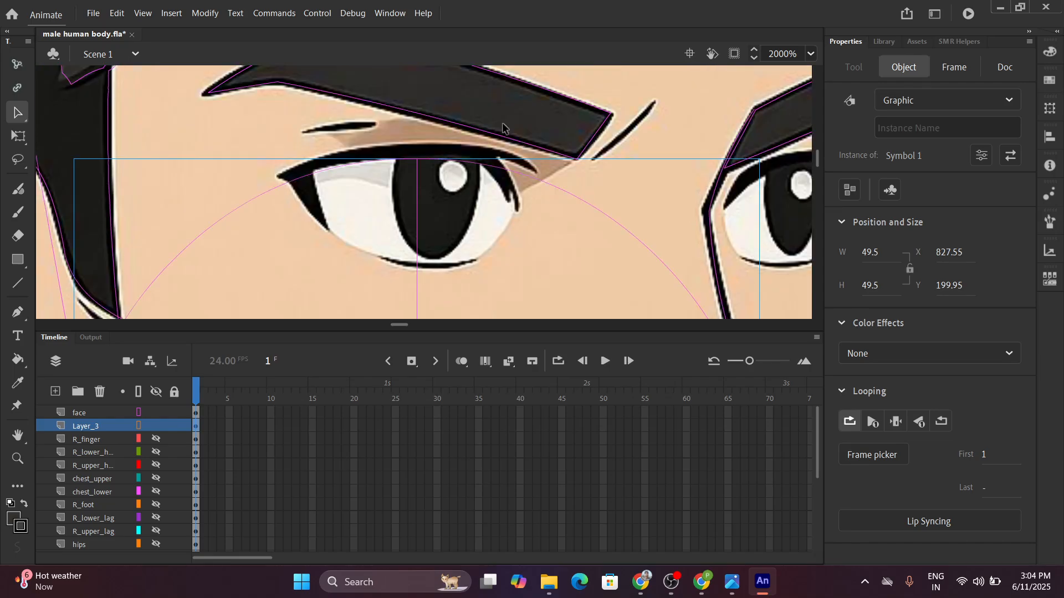
{"action": "scroll", "coordinate": [504, 128], "scroll_direction": "down", "scroll_amount": 6}
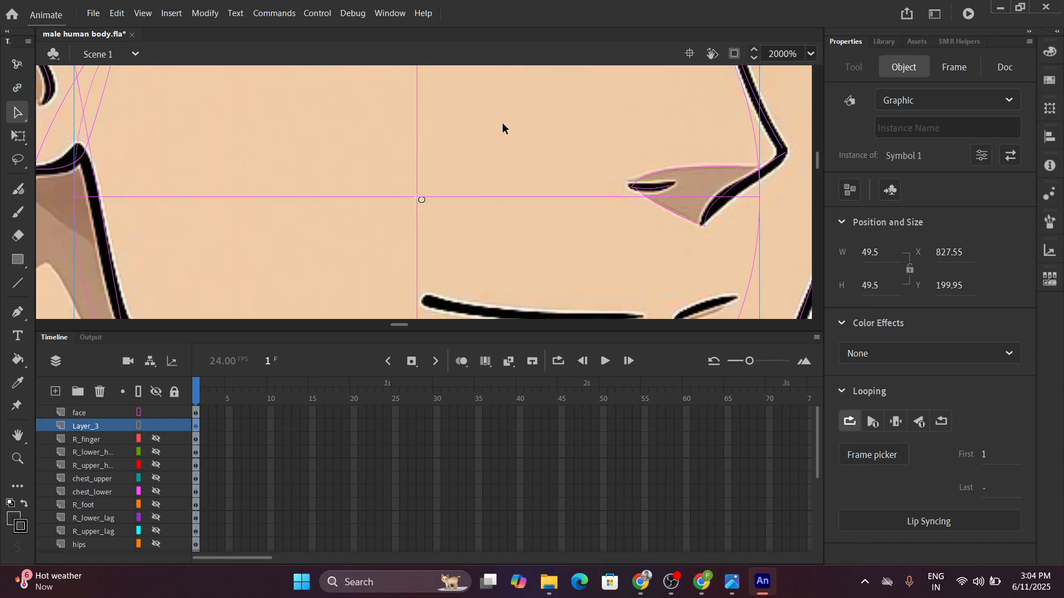
{"action": "scroll", "coordinate": [502, 128], "scroll_direction": "down", "scroll_amount": 6}
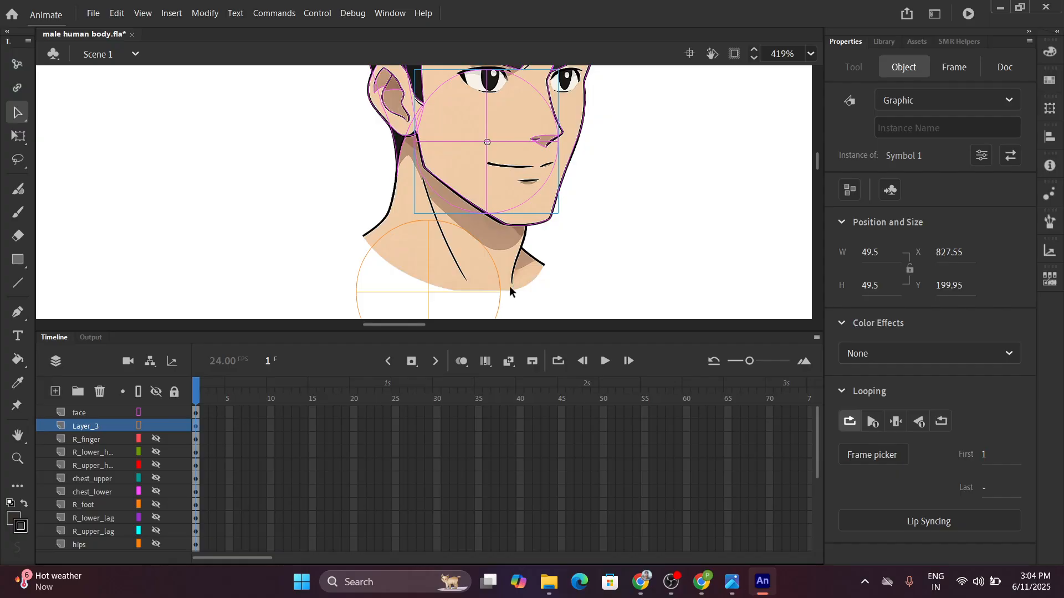
Hide the face layer and keep Layer_3 visible with its guide circles in full display instead of outlines.
{"action": "left_click", "coordinate": [155, 425]}
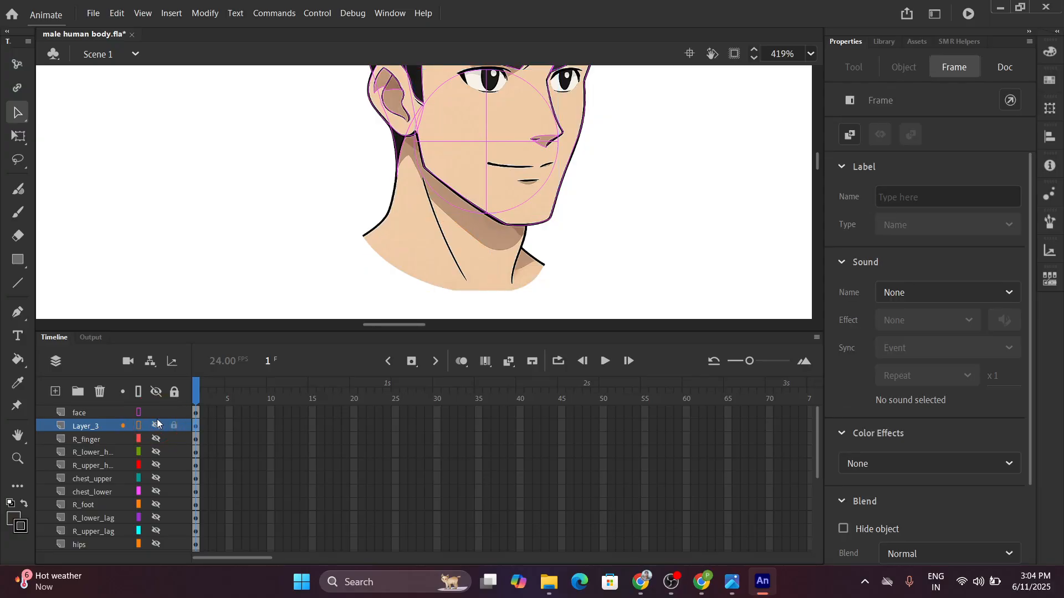
{"action": "left_click", "coordinate": [156, 413]}
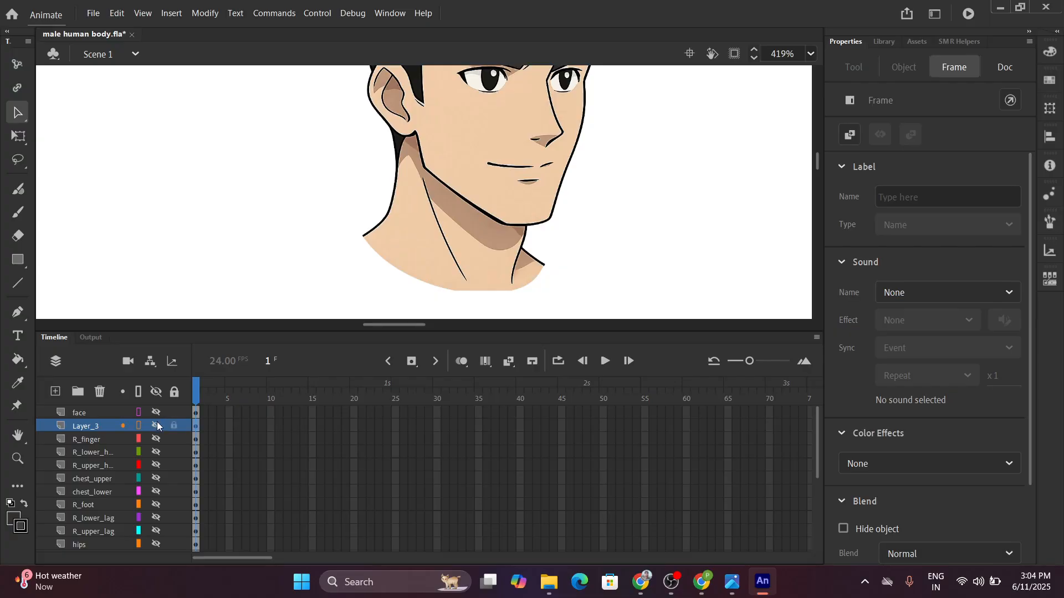
{"action": "left_click", "coordinate": [158, 425]}
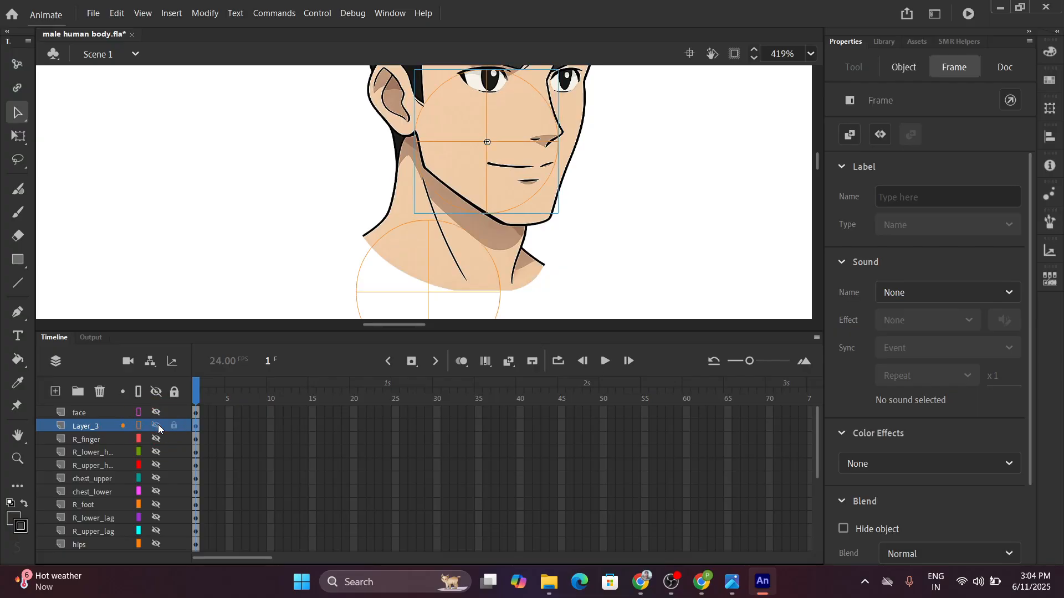
{"action": "left_click", "coordinate": [139, 425]}
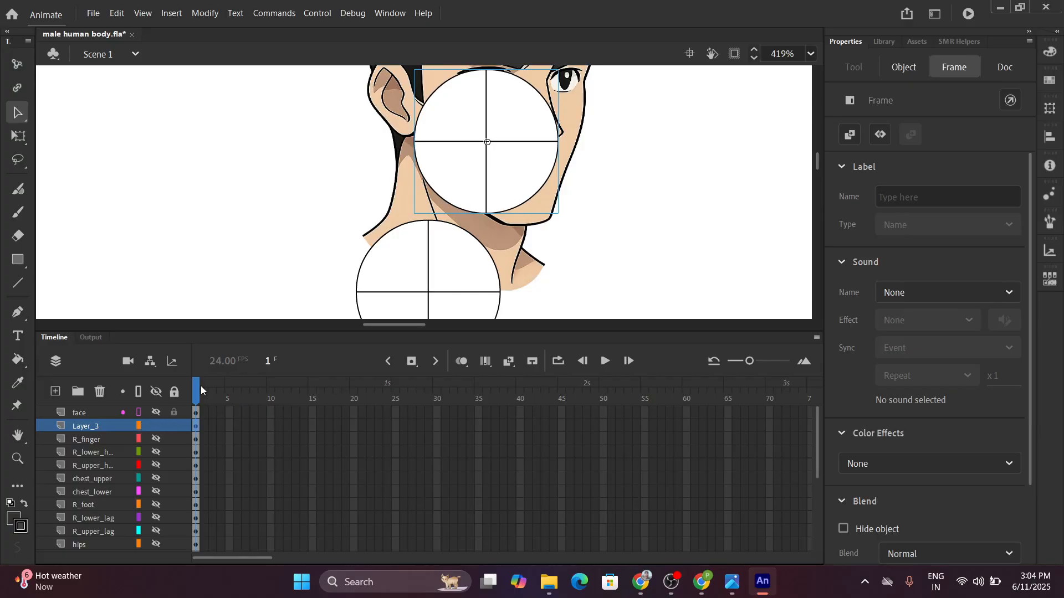
Convert both guide circles on Layer_3 into one graphic symbol named neck and open it for editing.
{"action": "left_click", "coordinate": [414, 270]}
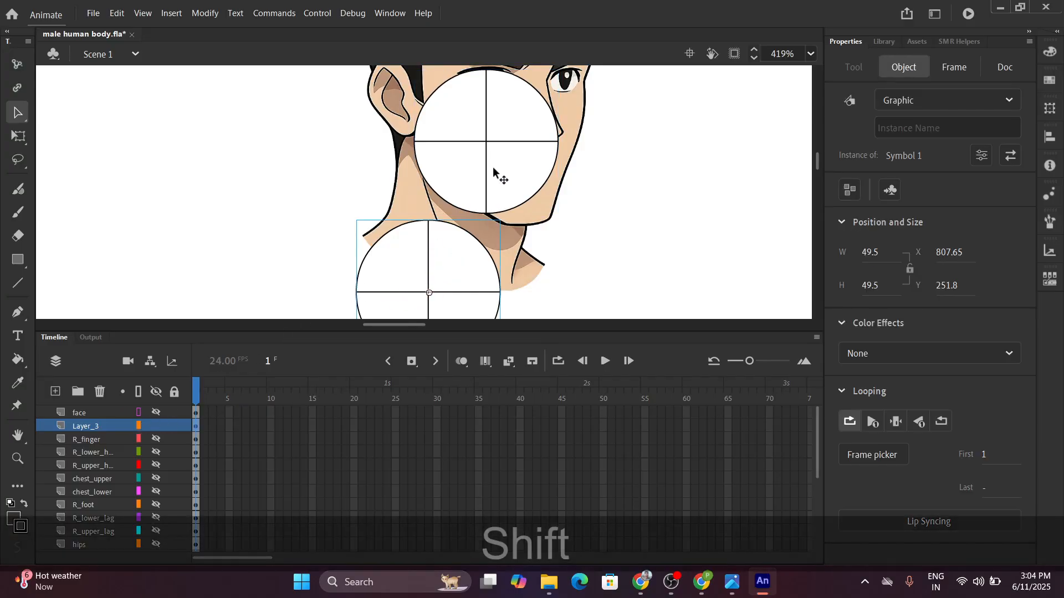
{"action": "left_click", "coordinate": [493, 171], "text": "shift"}
{"action": "scroll", "coordinate": [469, 235], "scroll_direction": "down", "scroll_amount": 2}
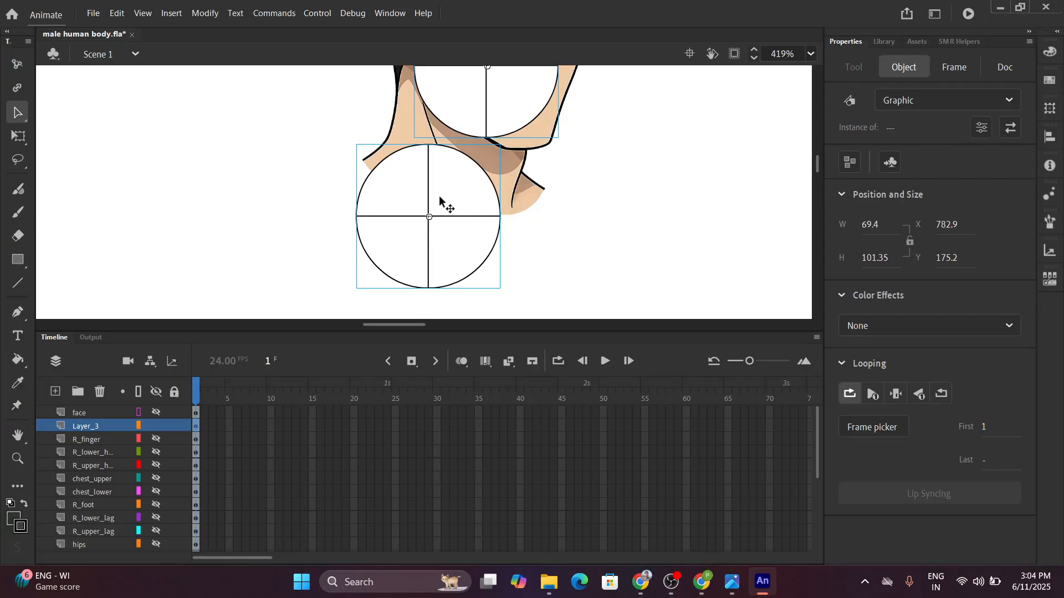
{"action": "key", "text": "F8"}
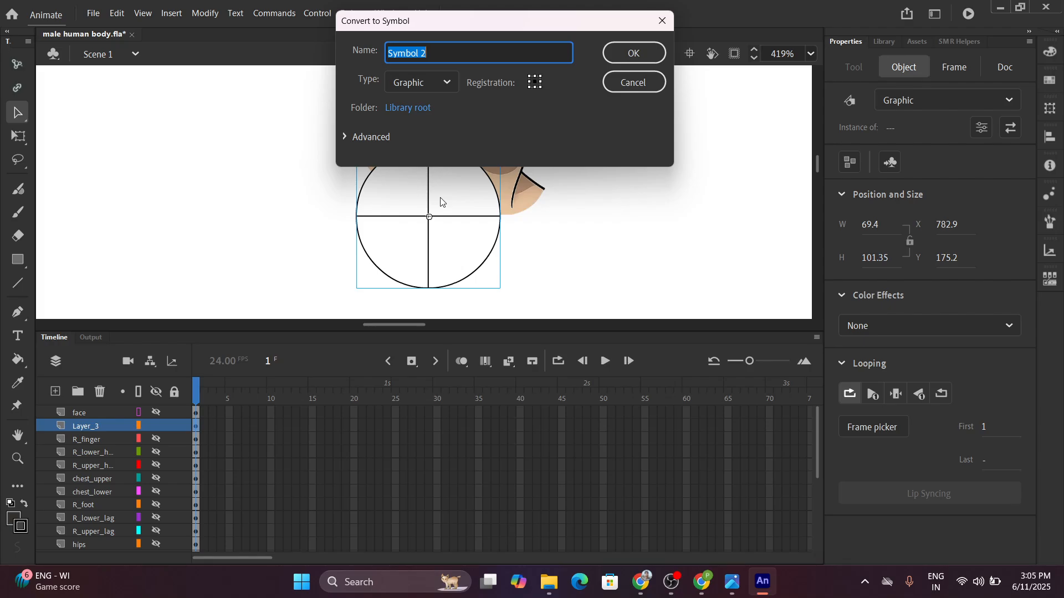
{"action": "type", "text": "neck"}
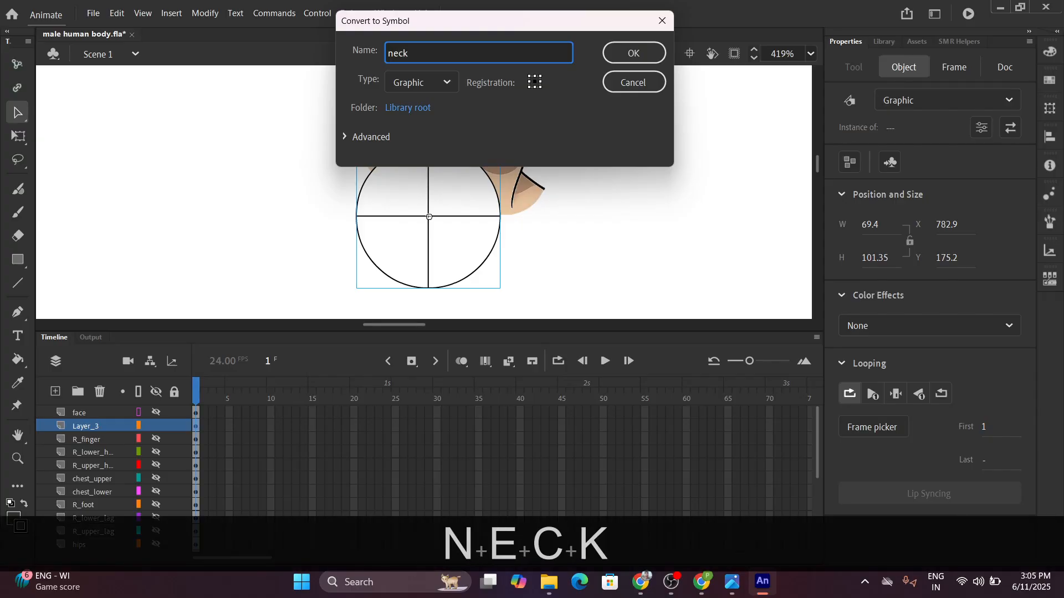
{"action": "key", "text": "Return"}
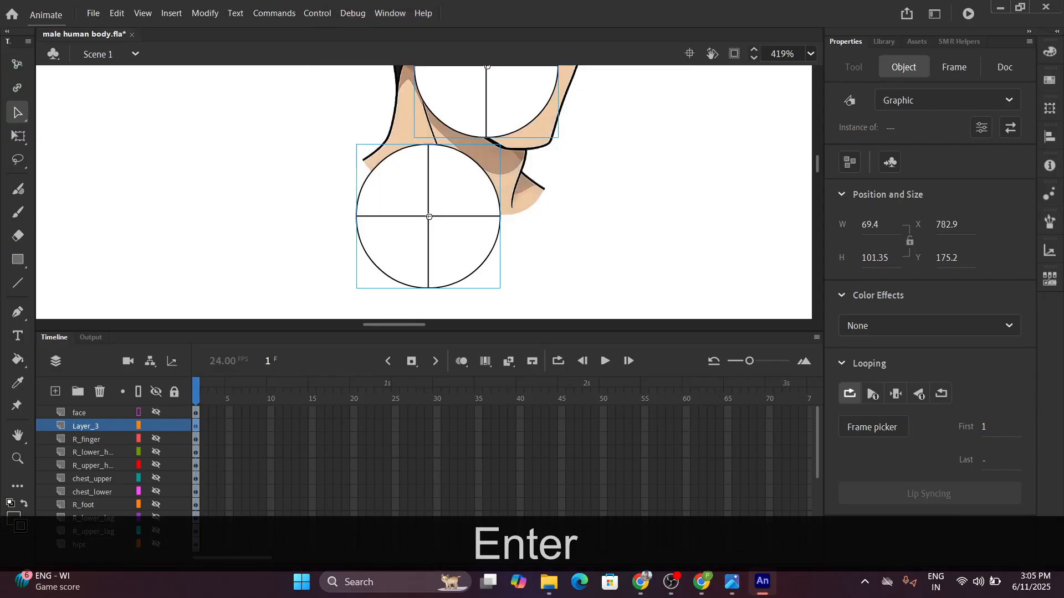
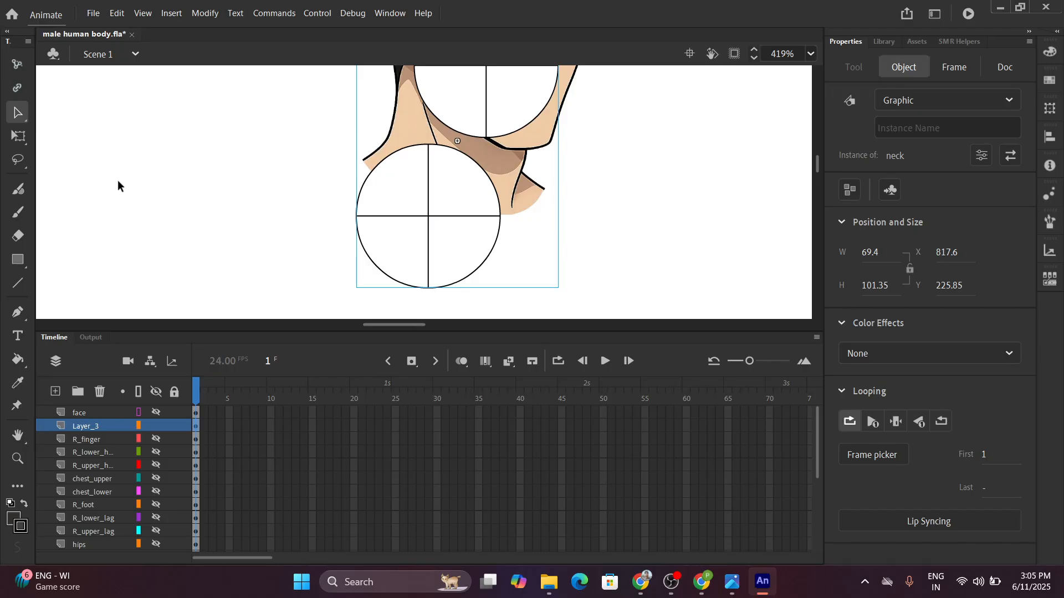
{"action": "double_click", "coordinate": [431, 215]}
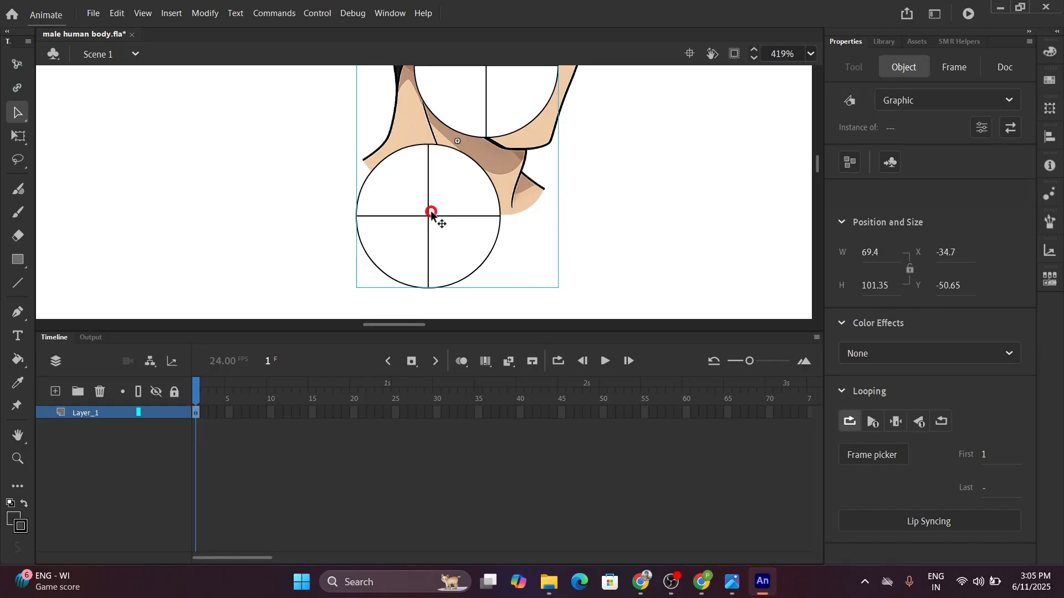
{"action": "scroll", "coordinate": [450, 235], "scroll_direction": "up", "scroll_amount": 2}
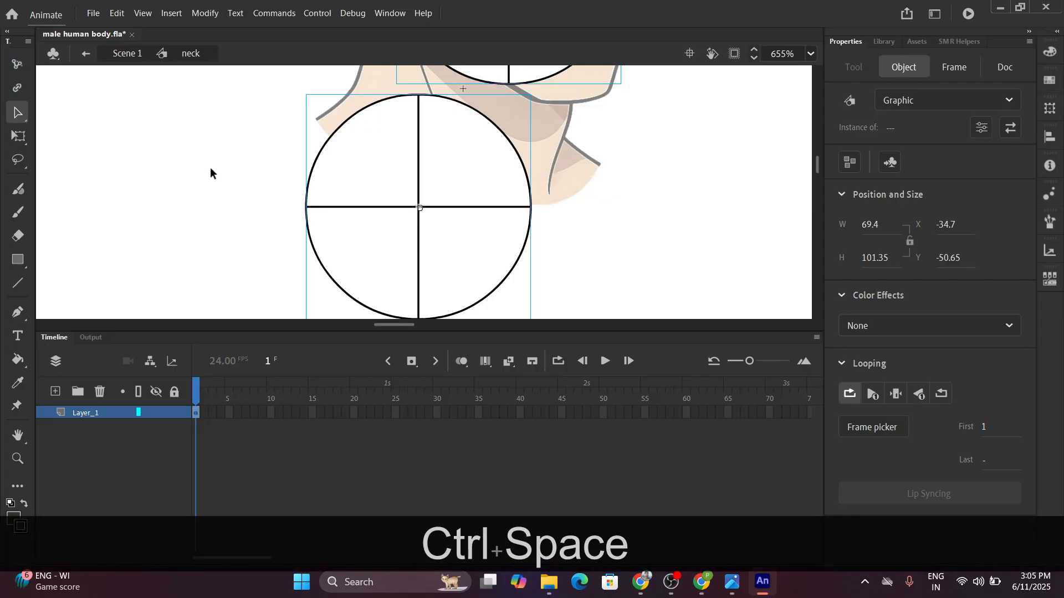
Add a new layer named neck above the guide circles' layer inside the neck symbol.
{"action": "left_click_drag", "start_coordinate": [211, 171], "coordinate": [206, 231]}
{"action": "left_click", "coordinate": [154, 167]}
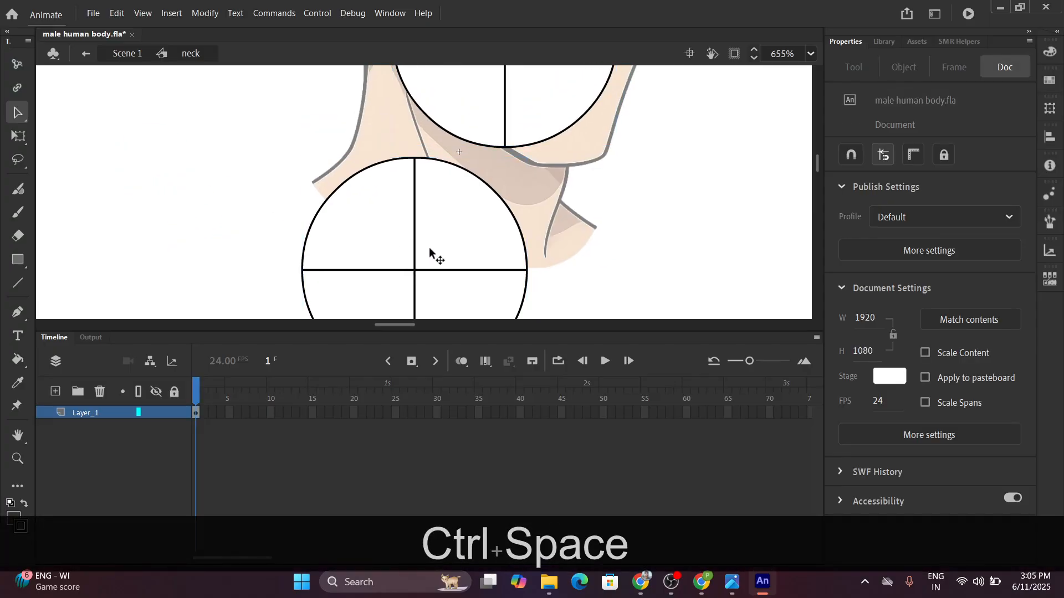
{"action": "left_click_drag", "start_coordinate": [429, 247], "coordinate": [468, 175]}
{"action": "scroll", "coordinate": [473, 162], "scroll_direction": "down", "scroll_amount": 5}
{"action": "scroll", "coordinate": [470, 166], "scroll_direction": "up", "scroll_amount": 4}
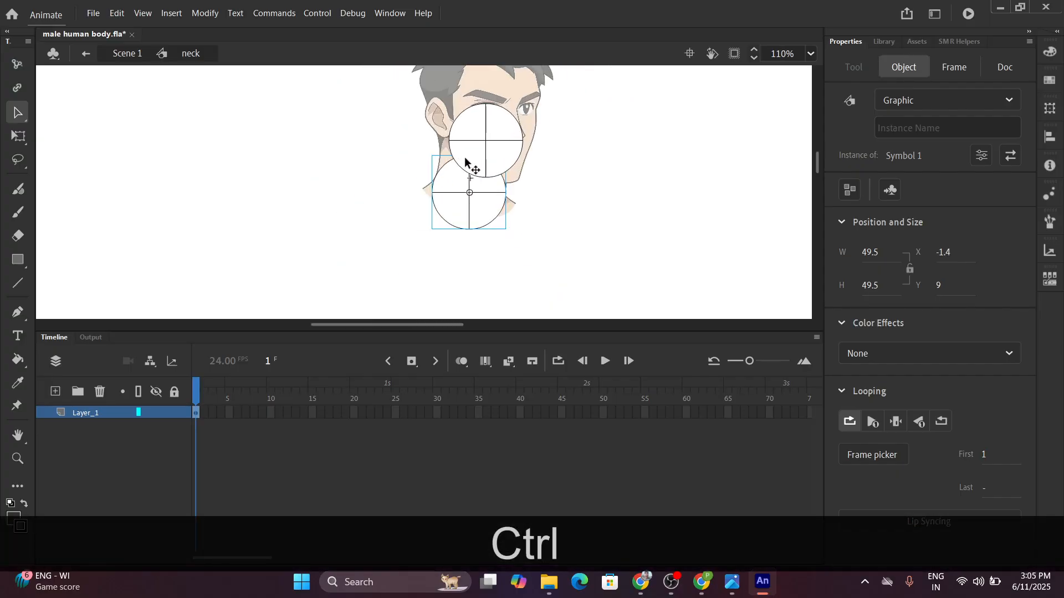
{"action": "scroll", "coordinate": [469, 164], "scroll_direction": "down", "scroll_amount": 3}
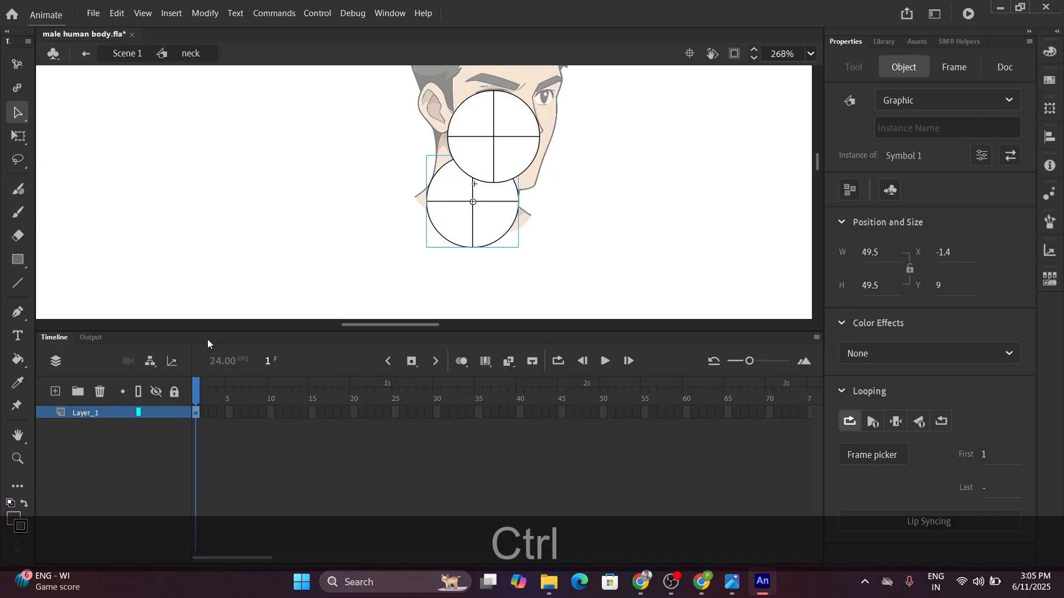
{"action": "left_click", "coordinate": [55, 391]}
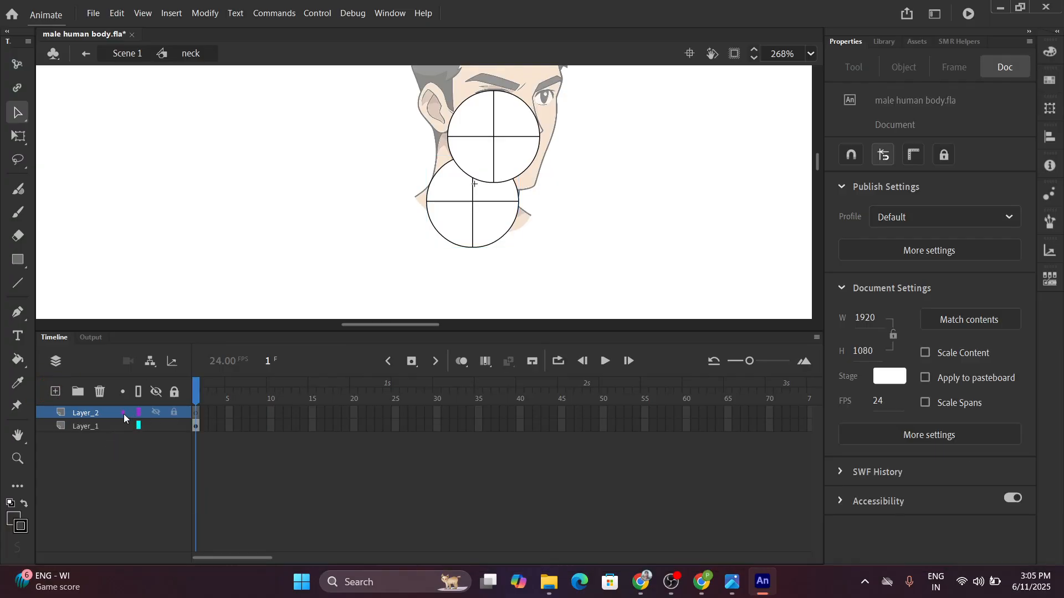
{"action": "double_click", "coordinate": [82, 413]}
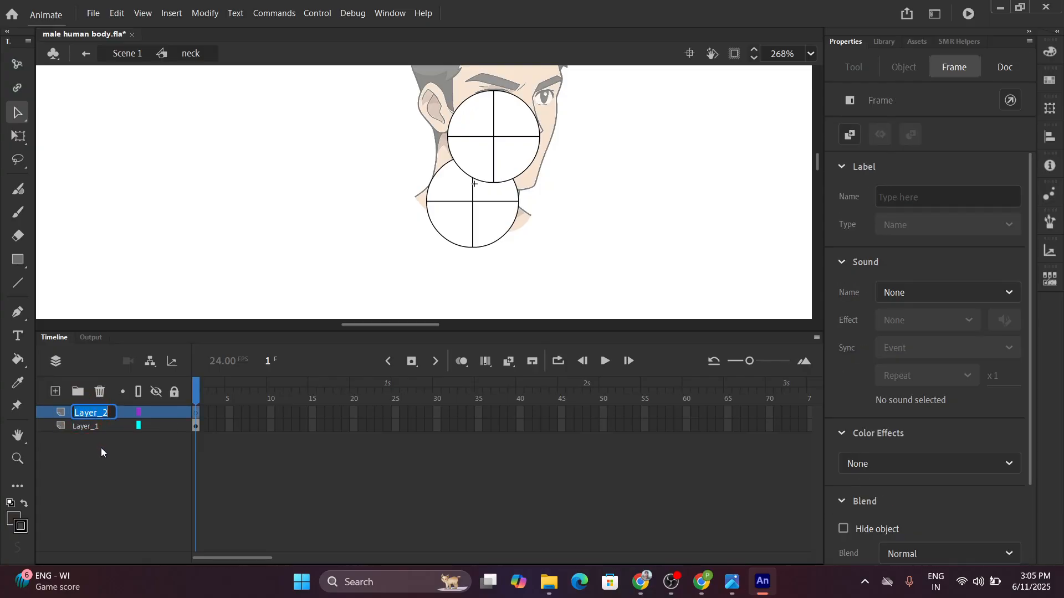
{"action": "type", "text": "neck"}
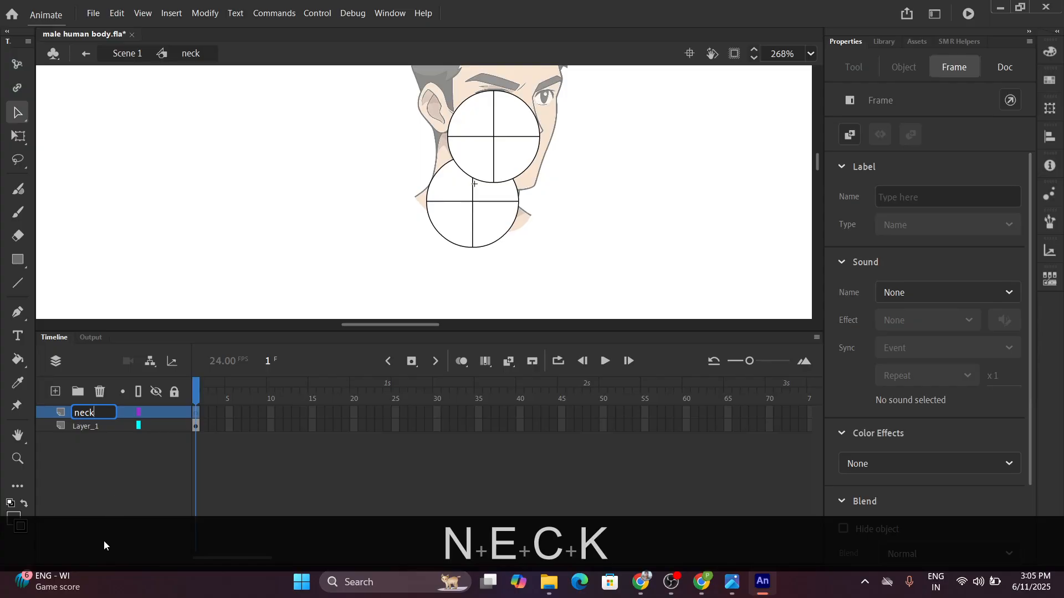
{"action": "left_click", "coordinate": [108, 484]}
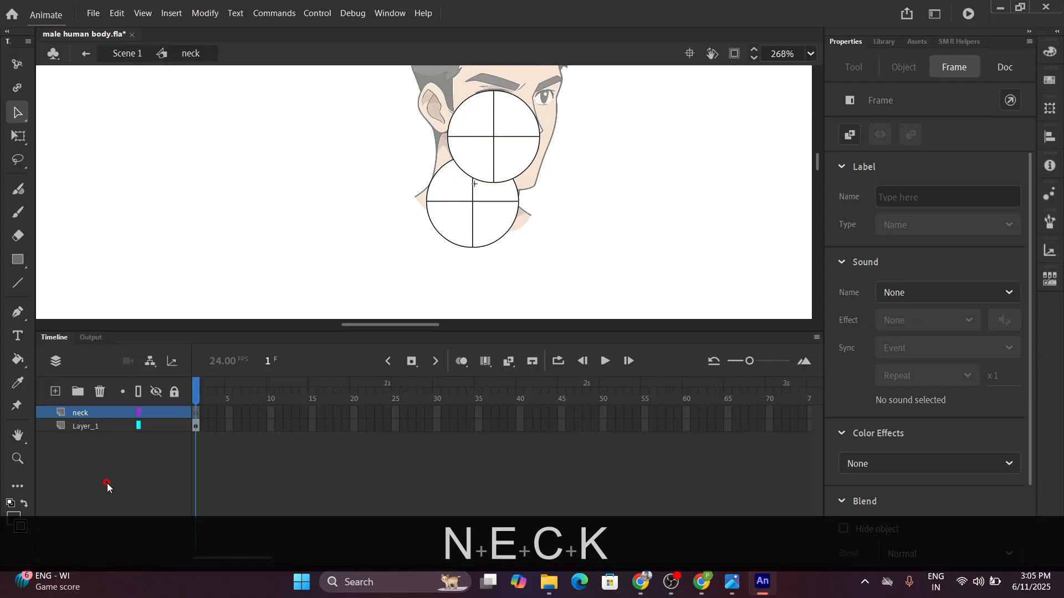
Rename the guide circles' layer, Layer_1, as guide and hide it.
{"action": "left_click", "coordinate": [90, 426]}
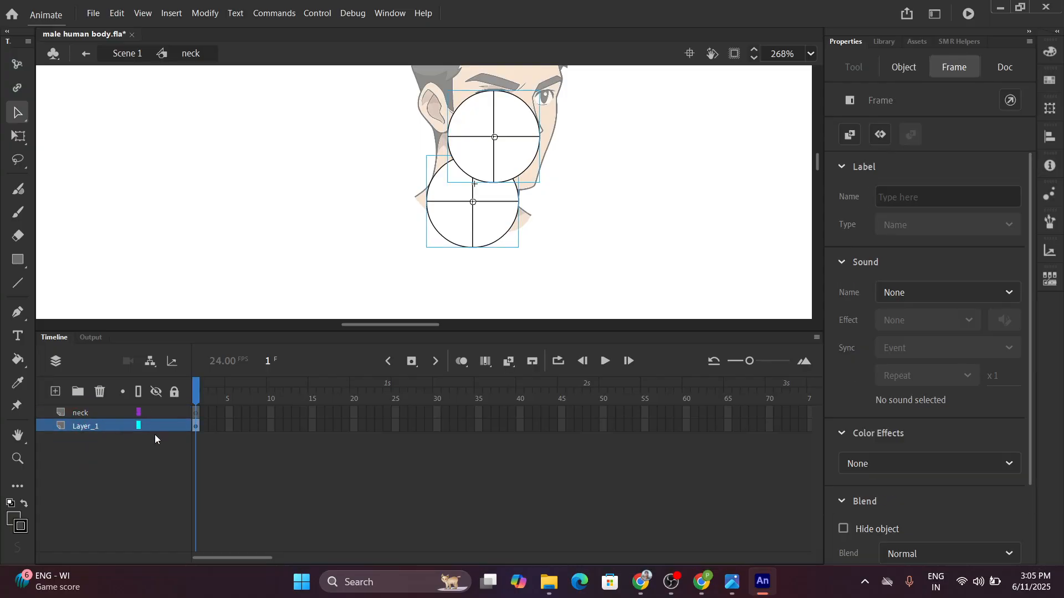
{"action": "double_click", "coordinate": [91, 426]}
{"action": "type", "text": "g"}
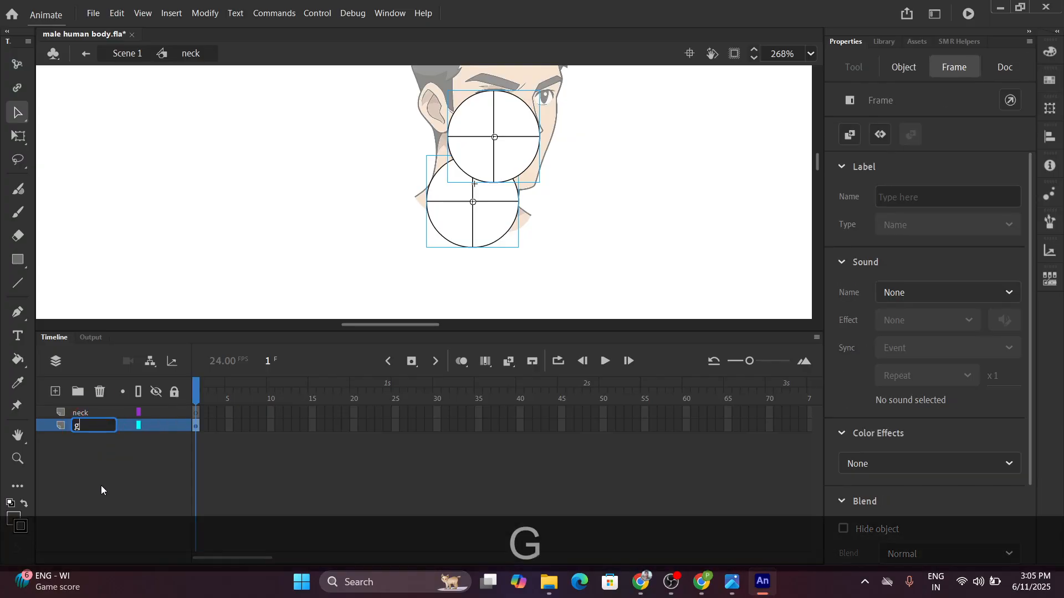
{"action": "type", "text": "uide"}
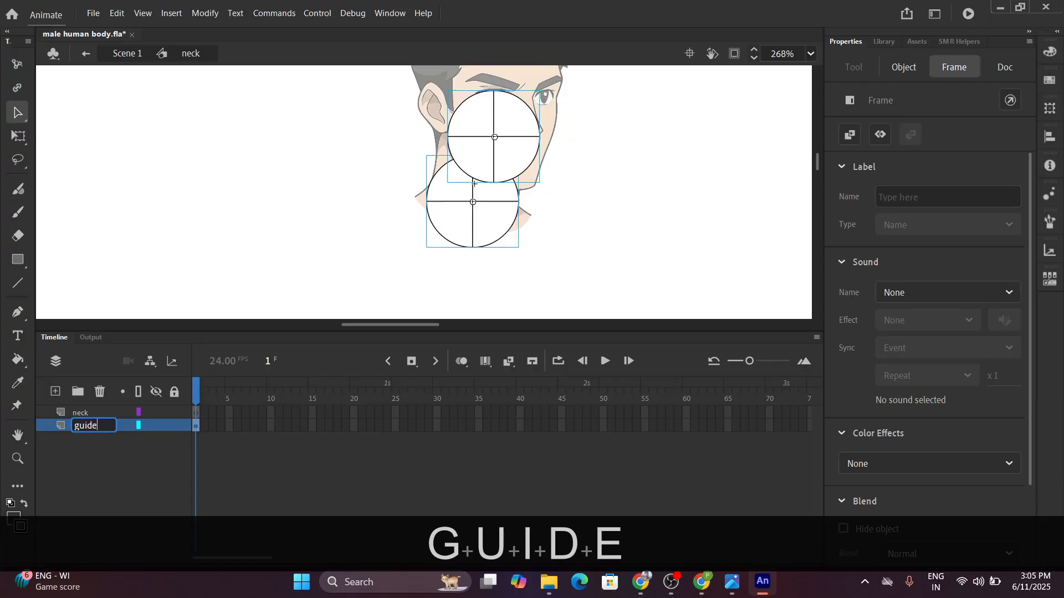
{"action": "left_click", "coordinate": [115, 478]}
{"action": "left_click", "coordinate": [91, 426]}
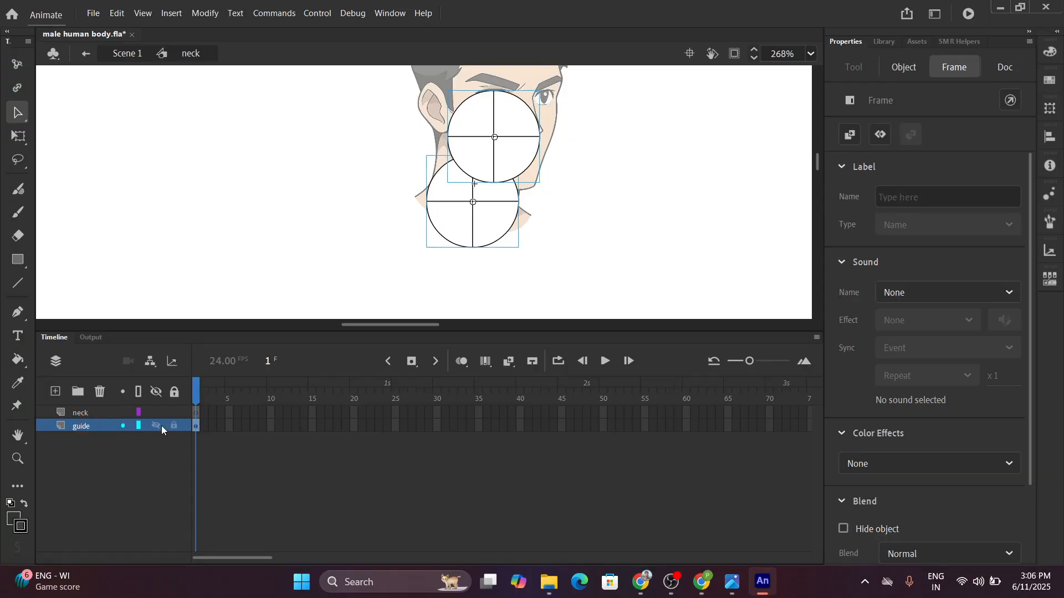
{"action": "left_click", "coordinate": [155, 424]}
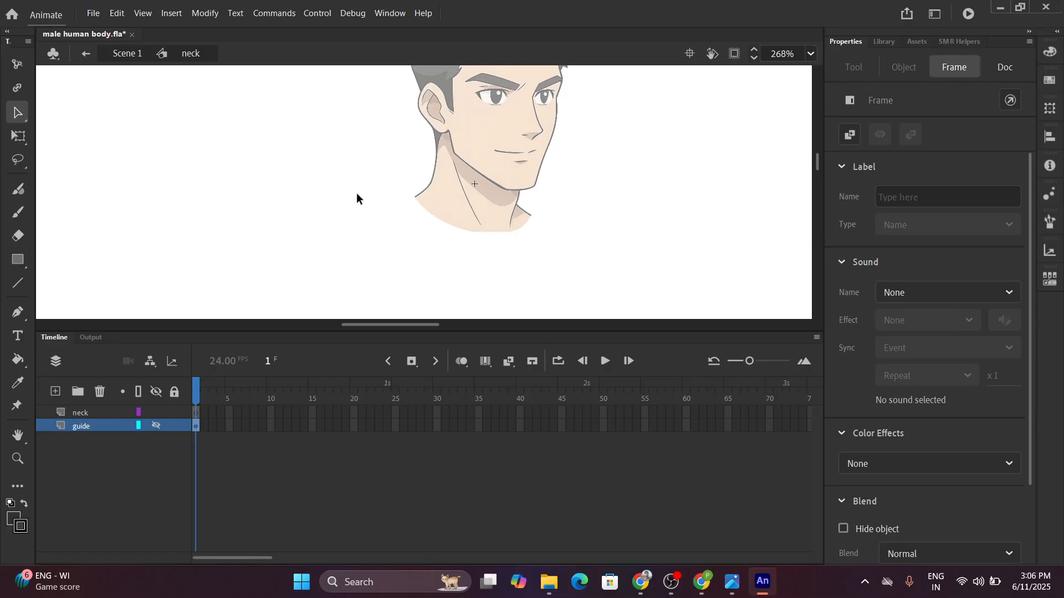
Make the neck layer active and set up the Rectangle tool with no stroke color.
{"action": "left_click", "coordinate": [78, 413]}
{"action": "scroll", "coordinate": [481, 156], "scroll_direction": "up", "scroll_amount": 3}
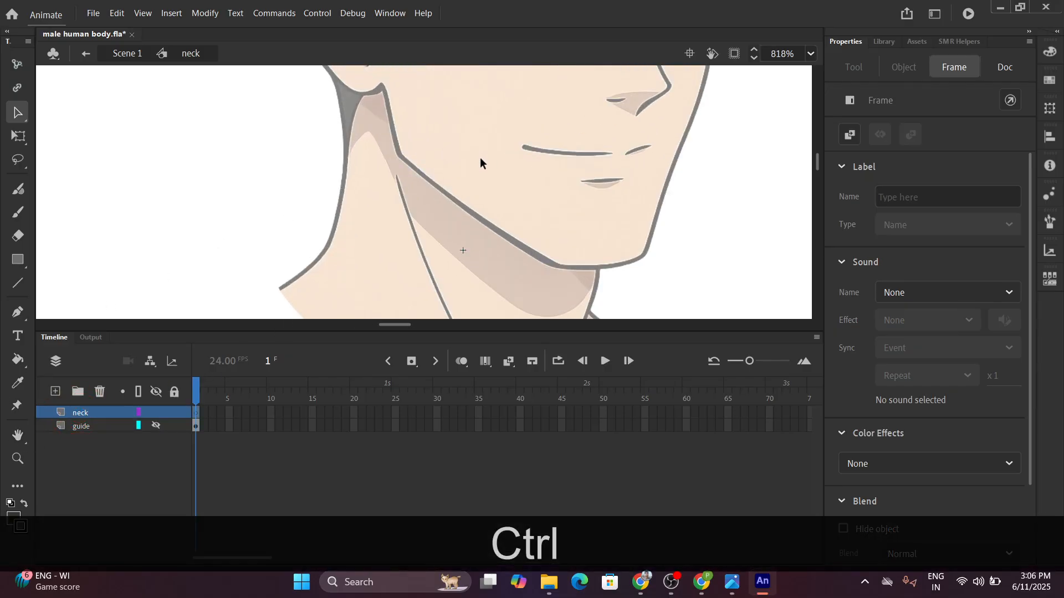
{"action": "scroll", "coordinate": [480, 161], "scroll_direction": "down", "scroll_amount": 2}
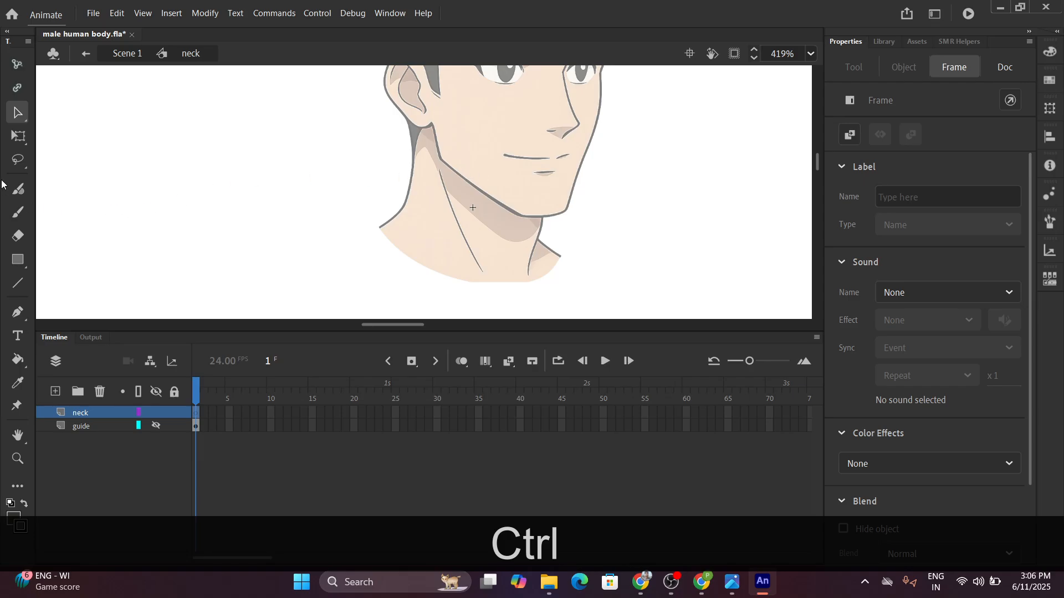
{"action": "left_click", "coordinate": [18, 259]}
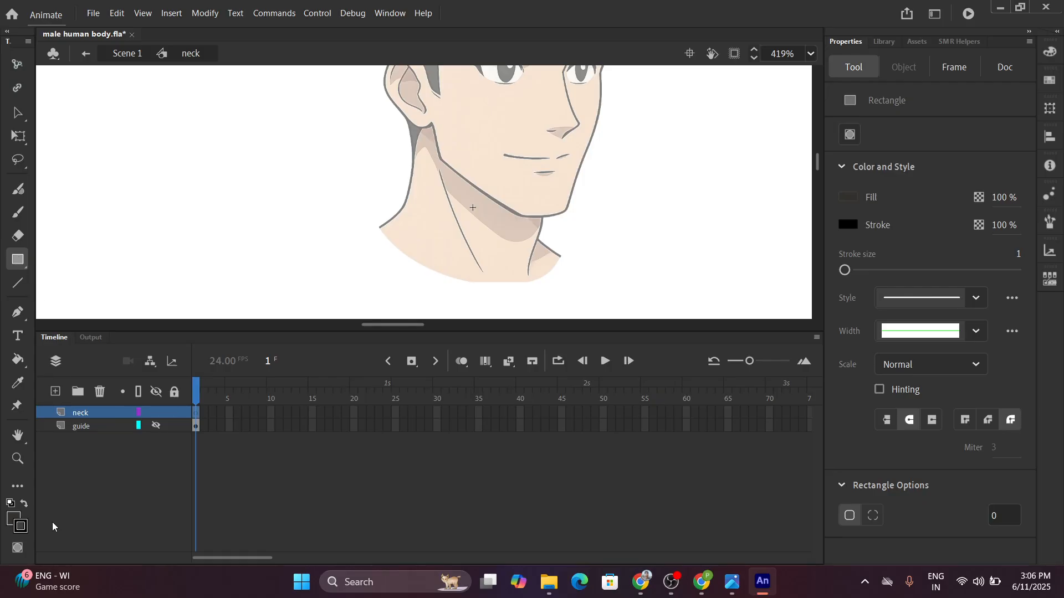
{"action": "left_click", "coordinate": [22, 525]}
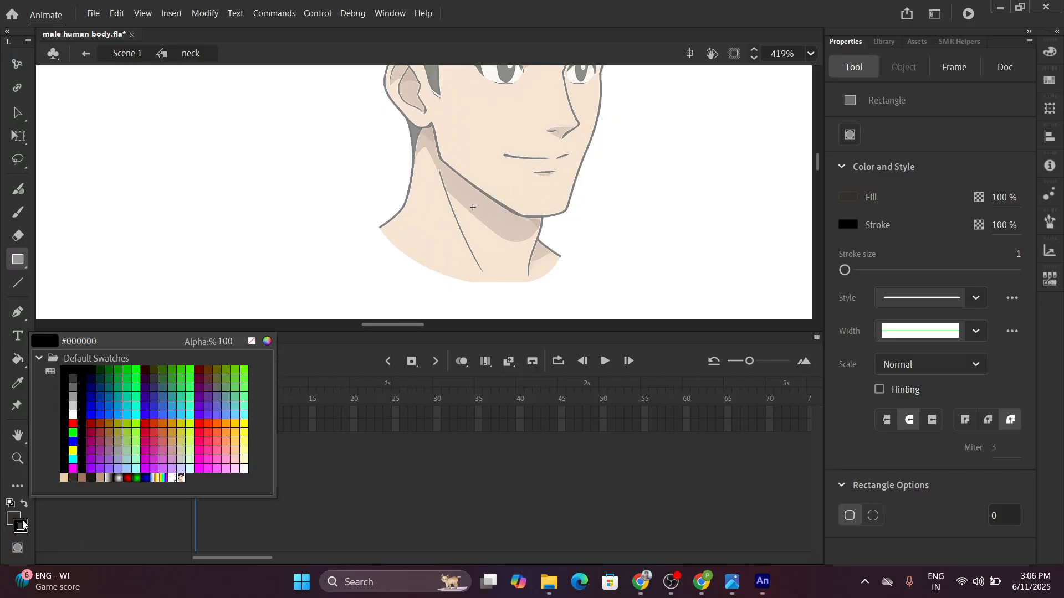
{"action": "left_click", "coordinate": [251, 342]}
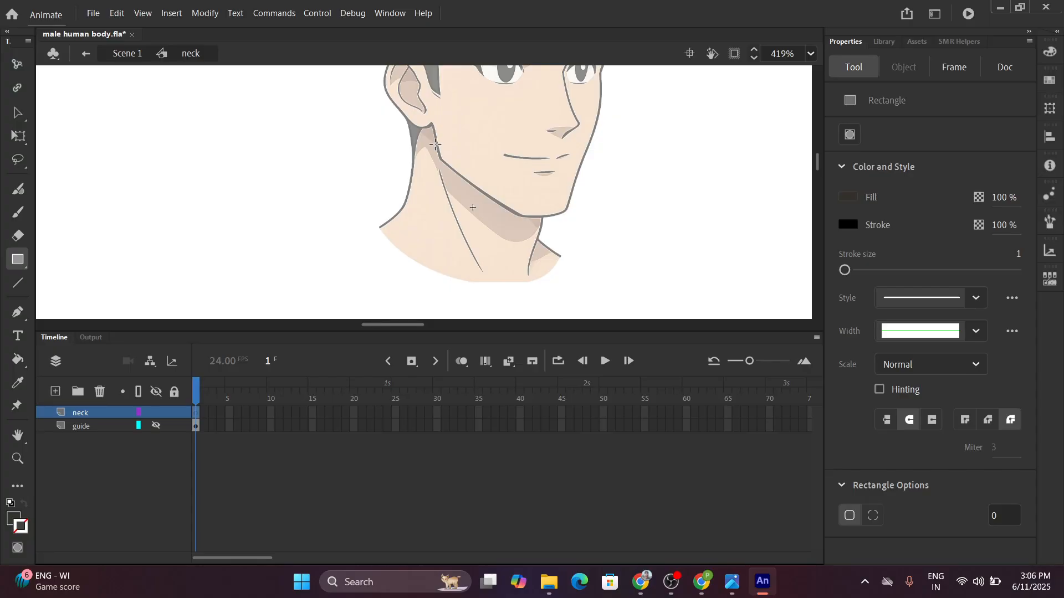
Undo the dark trial rectangle and set the Rectangle tool to a white fill with no stroke.
{"action": "left_click_drag", "start_coordinate": [430, 148], "coordinate": [521, 262]}
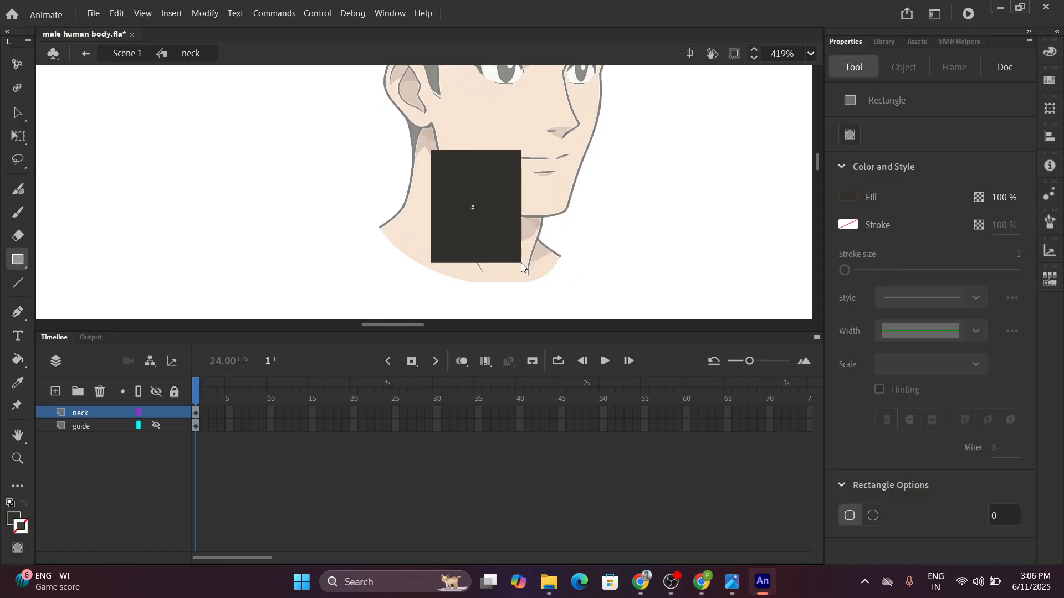
{"action": "key", "text": "ctrl+z"}
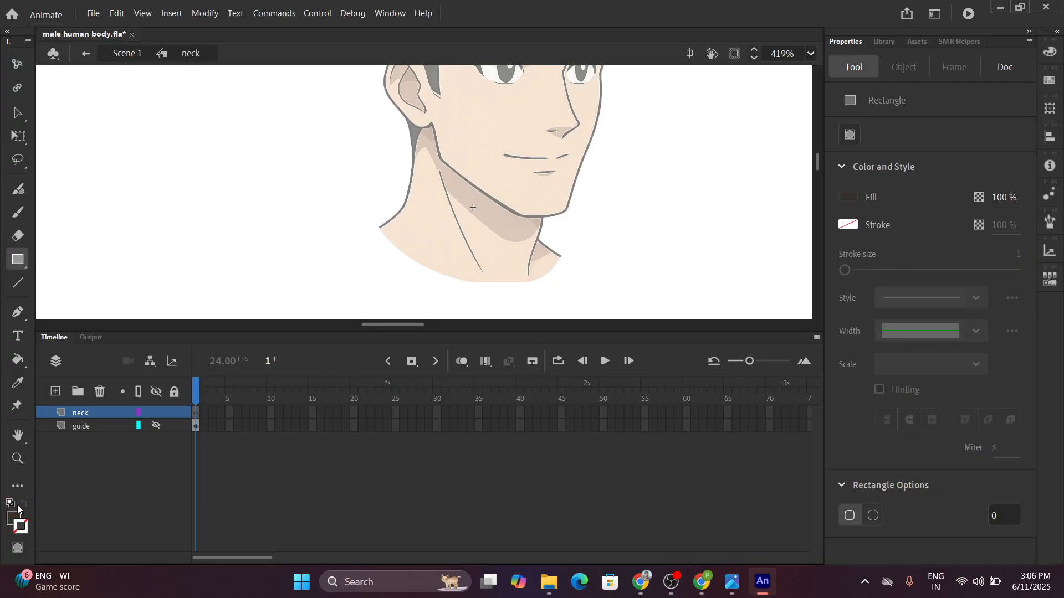
{"action": "left_click", "coordinate": [10, 502]}
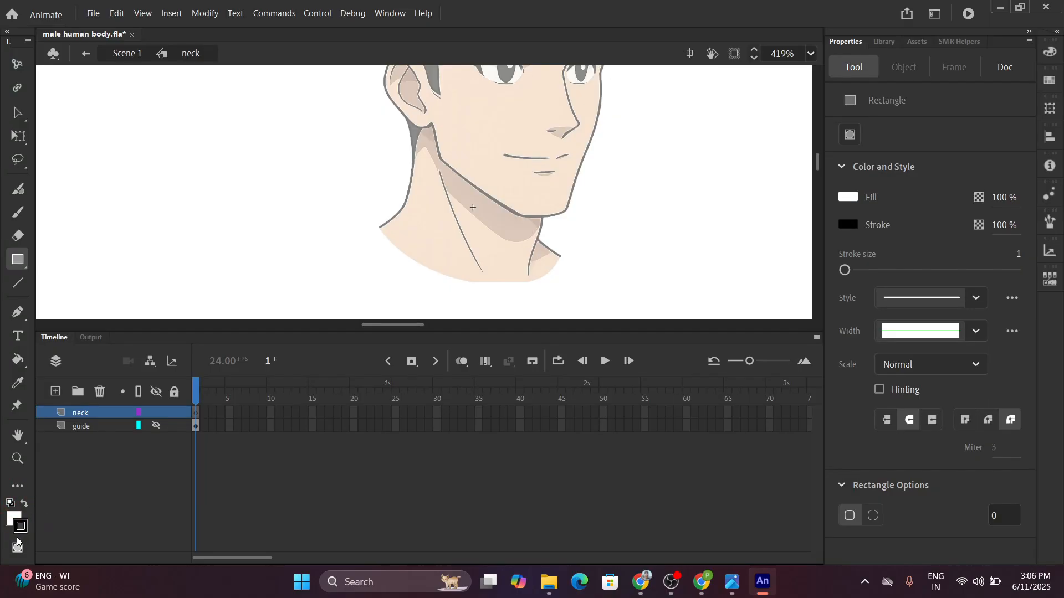
{"action": "left_click", "coordinate": [19, 526]}
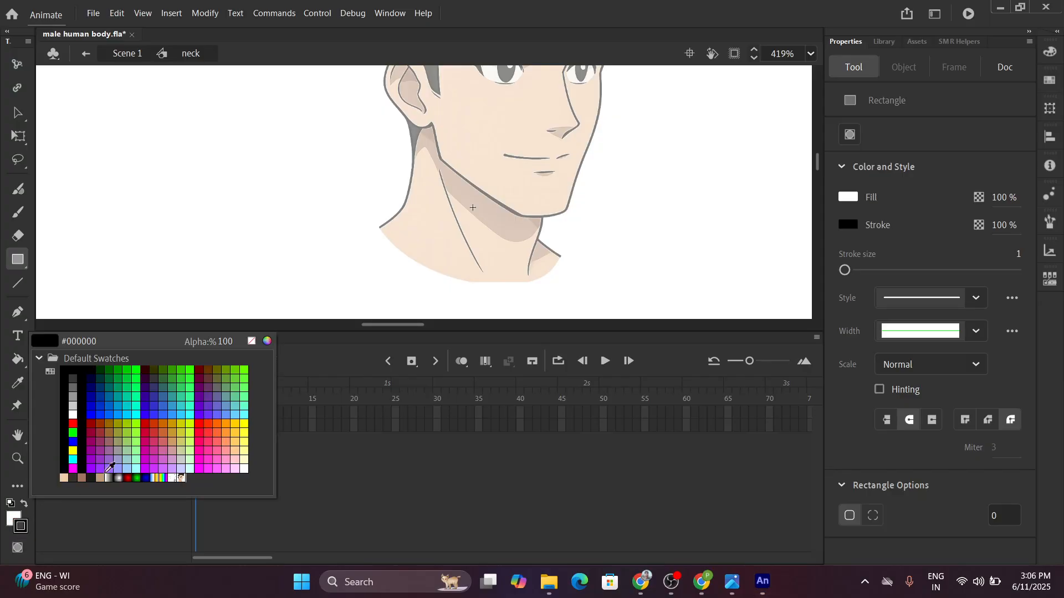
{"action": "left_click", "coordinate": [250, 340]}
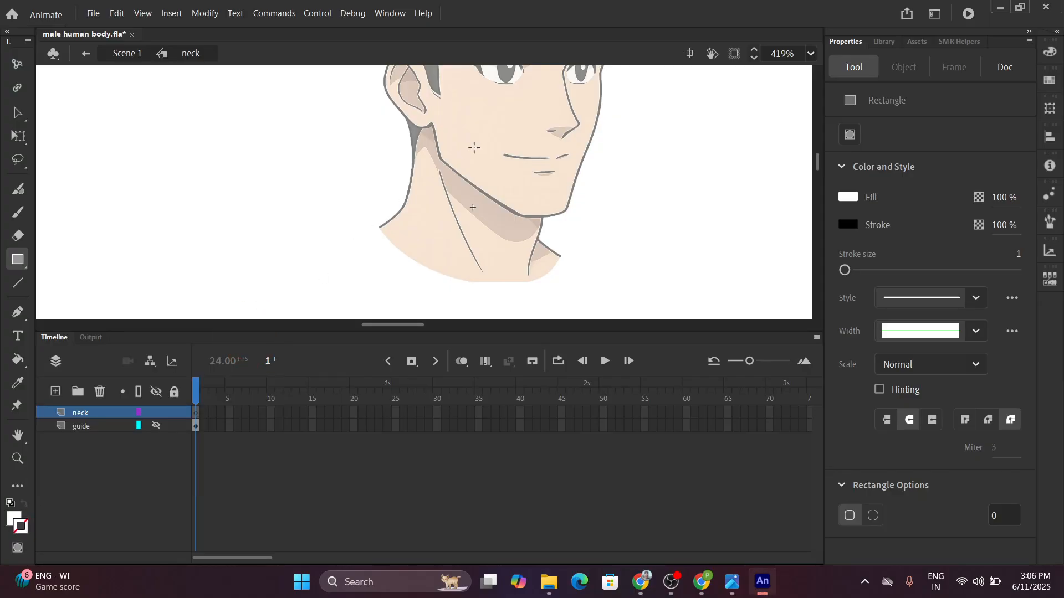
Draw a white rectangle over the middle of the guide's neck and display the neck layer as outlines.
{"action": "scroll", "coordinate": [493, 150], "scroll_direction": "up", "scroll_amount": 2}
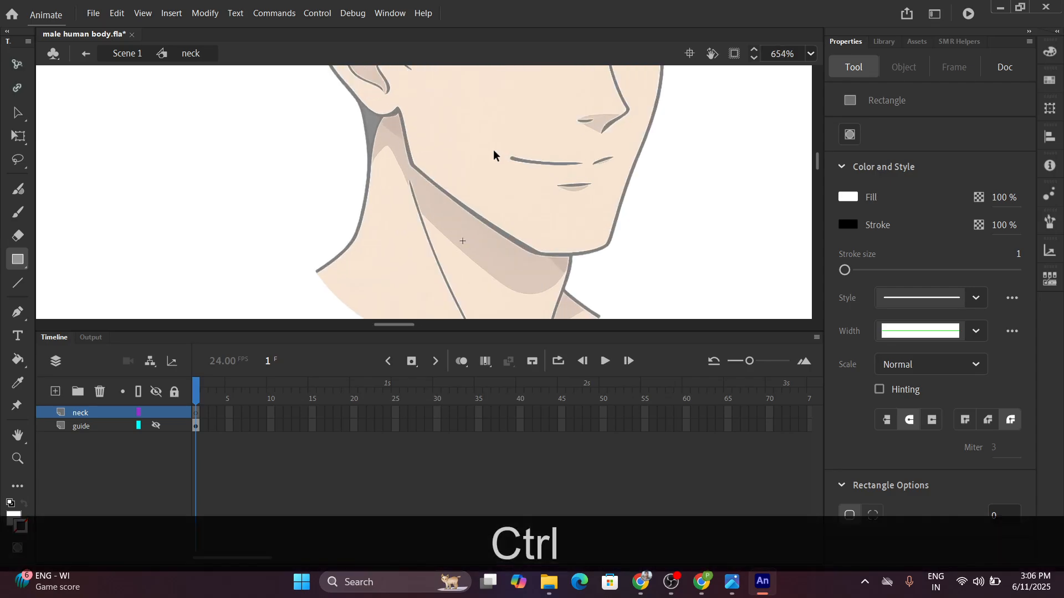
{"action": "scroll", "coordinate": [493, 150], "scroll_direction": "down", "scroll_amount": 2}
{"action": "key", "text": "space"}
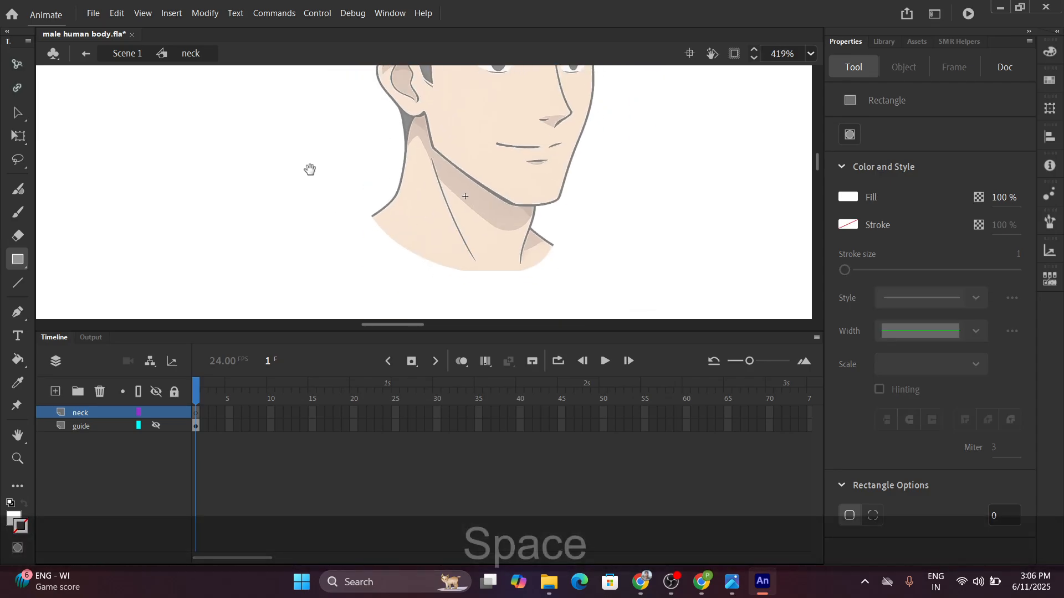
{"action": "left_click_drag", "start_coordinate": [309, 169], "coordinate": [239, 176]}
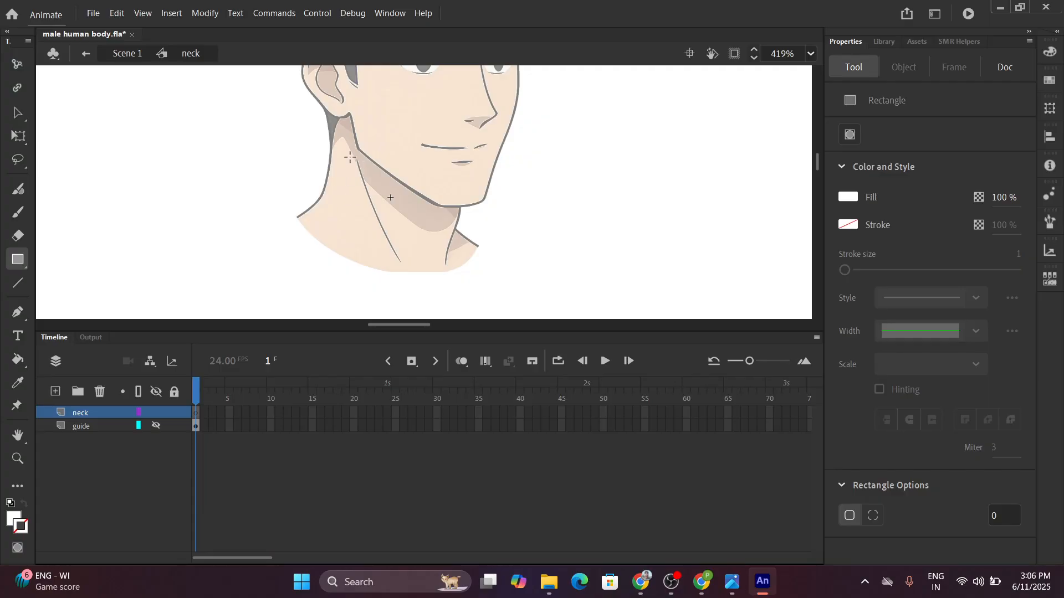
{"action": "left_click_drag", "start_coordinate": [349, 155], "coordinate": [431, 234]}
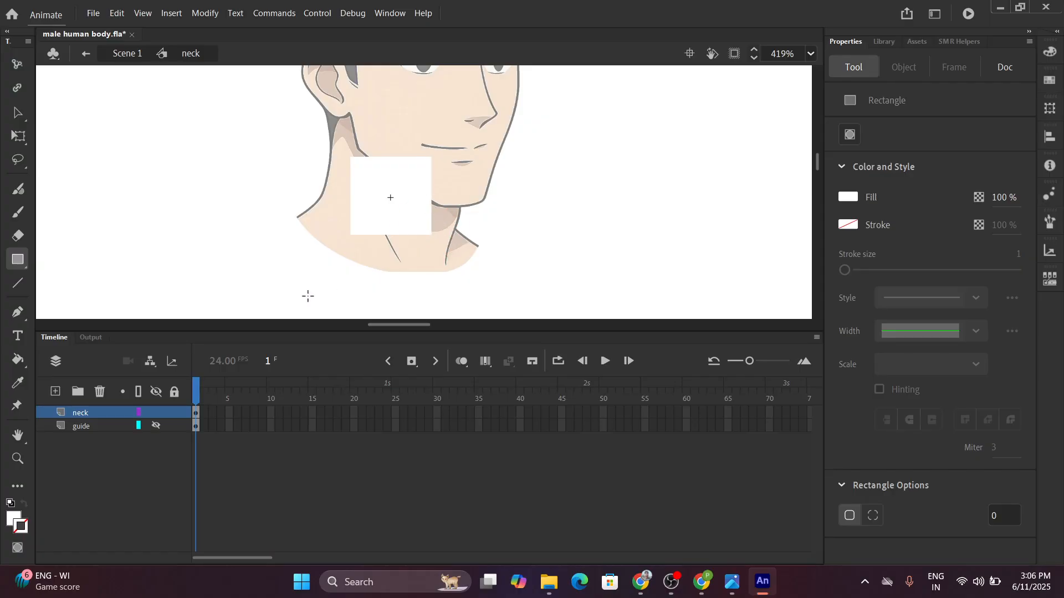
{"action": "left_click", "coordinate": [139, 413]}
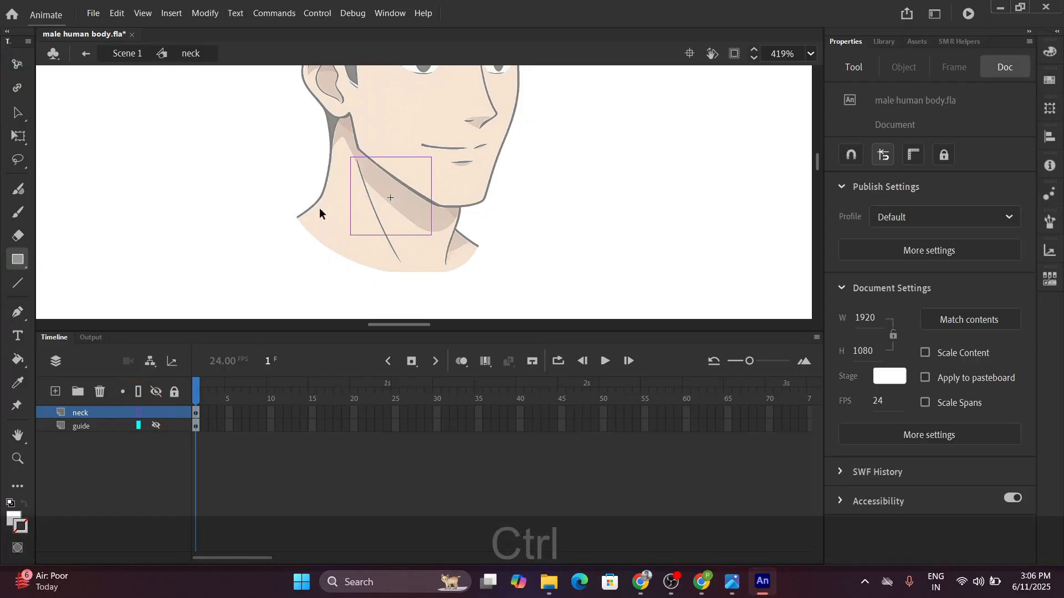
Pull the rectangle's lower-left corner to the left shoulder tip, then add a corner on the bottom edge and curve it along the neck base.
{"action": "scroll", "coordinate": [319, 208], "scroll_direction": "up", "scroll_amount": 3}
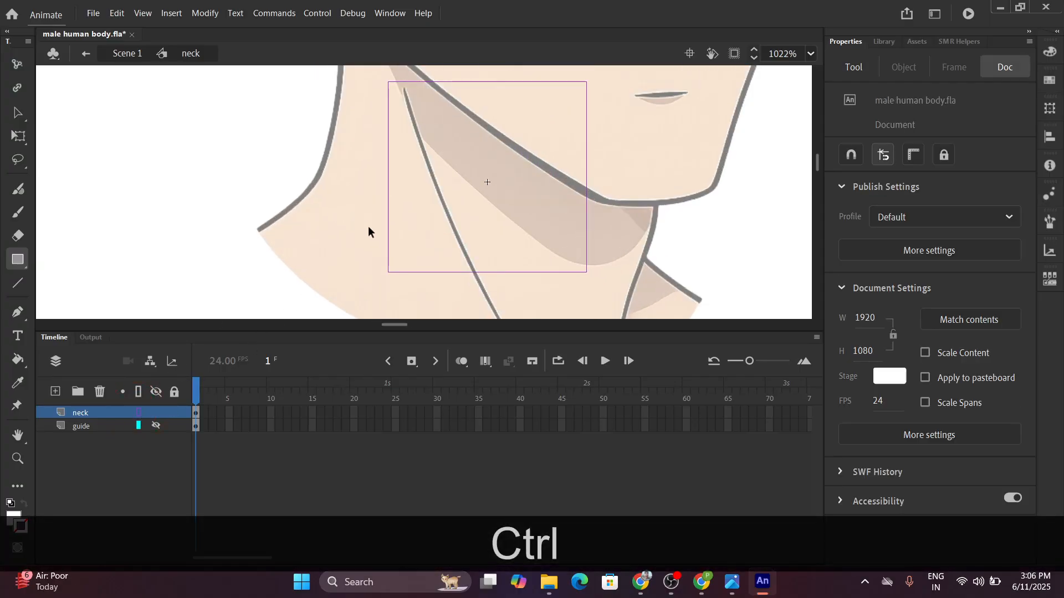
{"action": "left_click", "coordinate": [15, 112]}
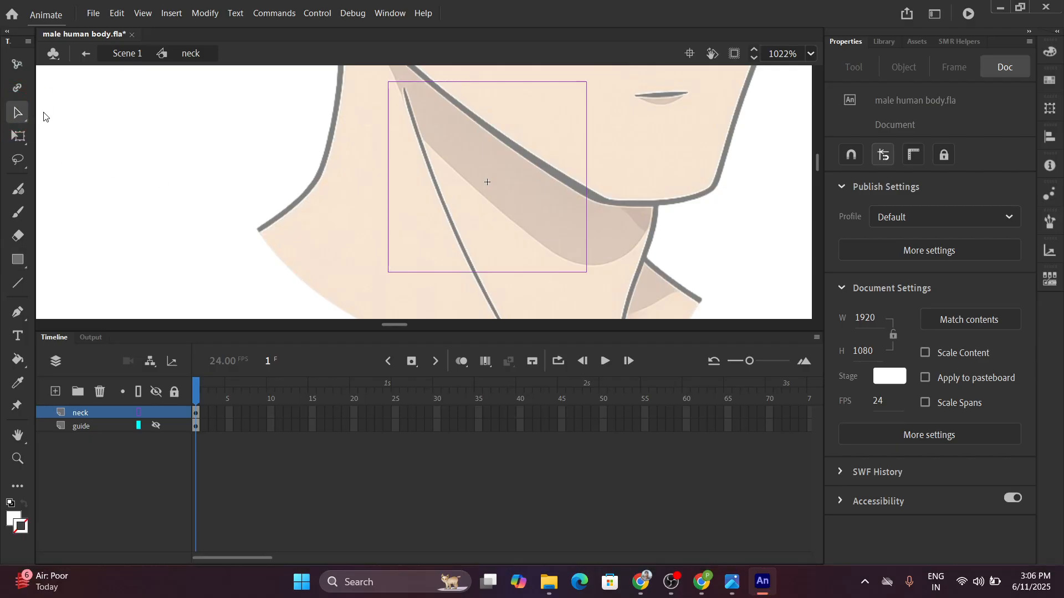
{"action": "scroll", "coordinate": [382, 209], "scroll_direction": "down", "scroll_amount": 2}
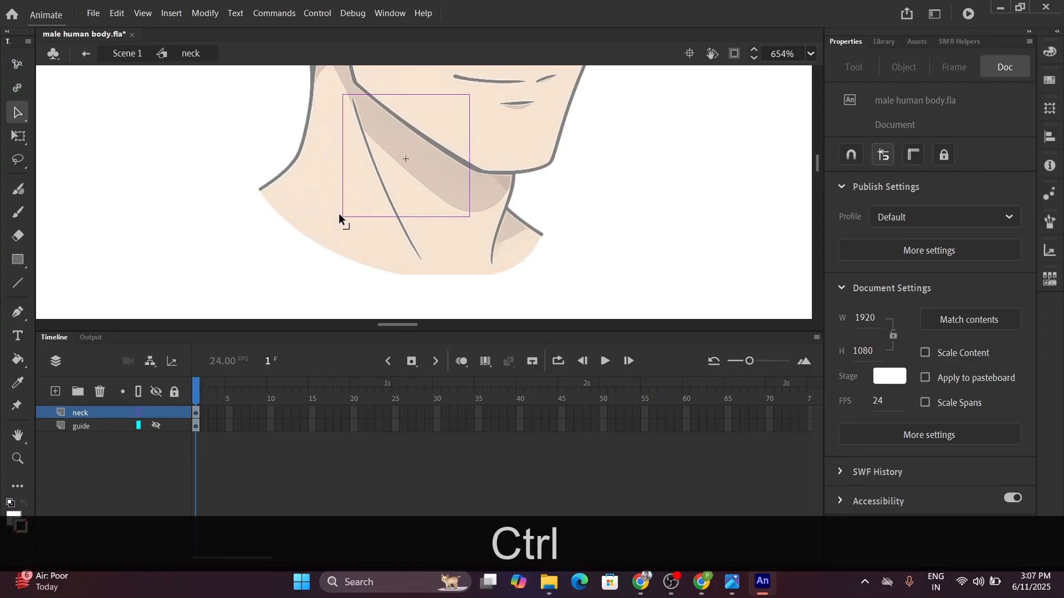
{"action": "left_click_drag", "start_coordinate": [342, 215], "coordinate": [257, 191]}
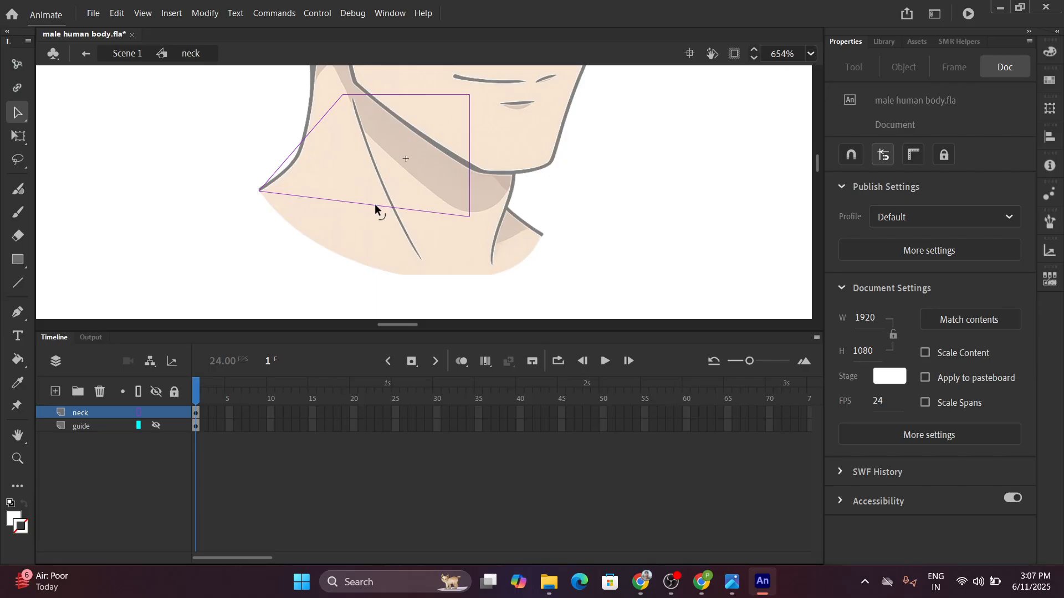
{"action": "left_click_drag", "start_coordinate": [376, 206], "coordinate": [391, 274]}
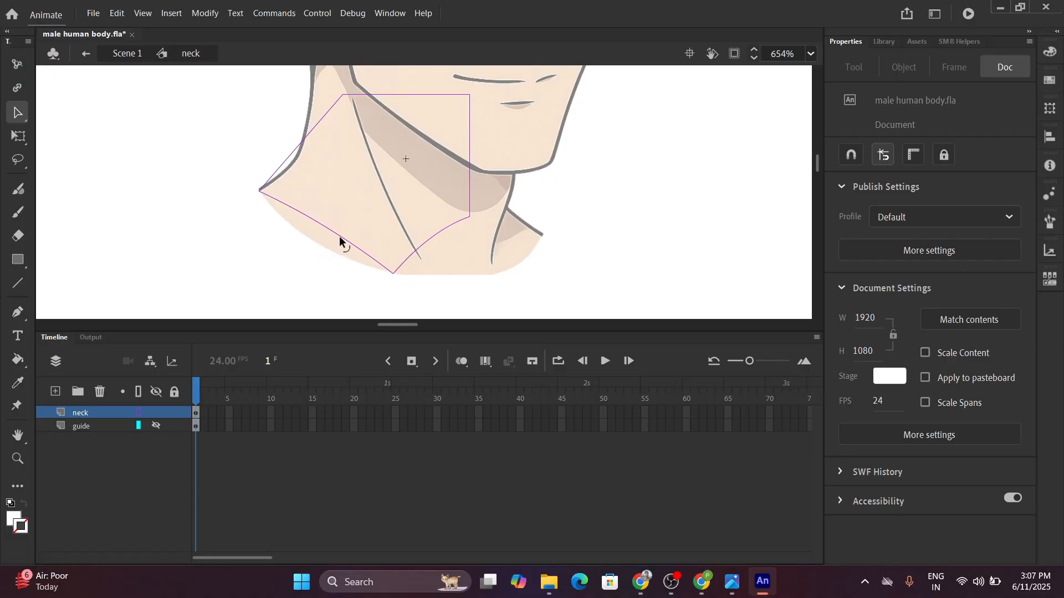
{"action": "left_click_drag", "start_coordinate": [339, 236], "coordinate": [270, 240]}
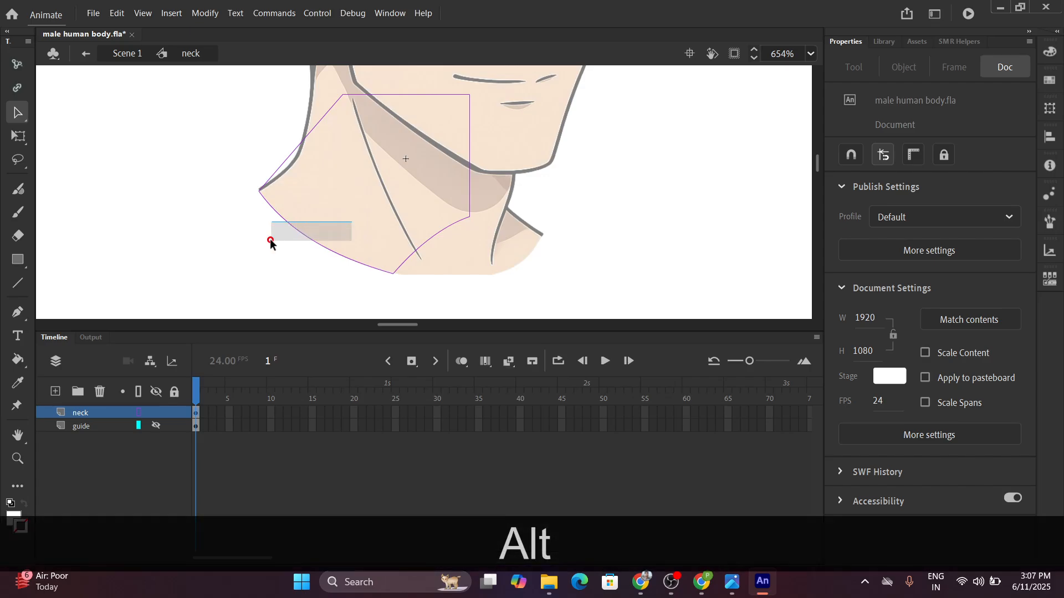
{"action": "left_click", "coordinate": [244, 254]}
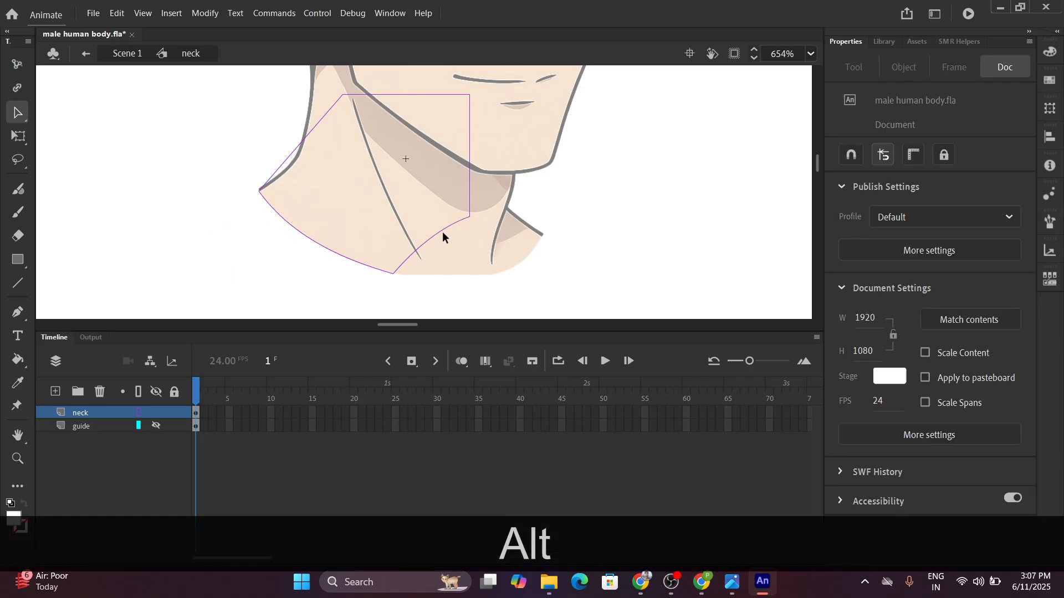
Move the lower-right corner to the neck base, add a corner at the right shoulder tip, and round the edge between them.
{"action": "left_click_drag", "start_coordinate": [469, 217], "coordinate": [447, 275]}
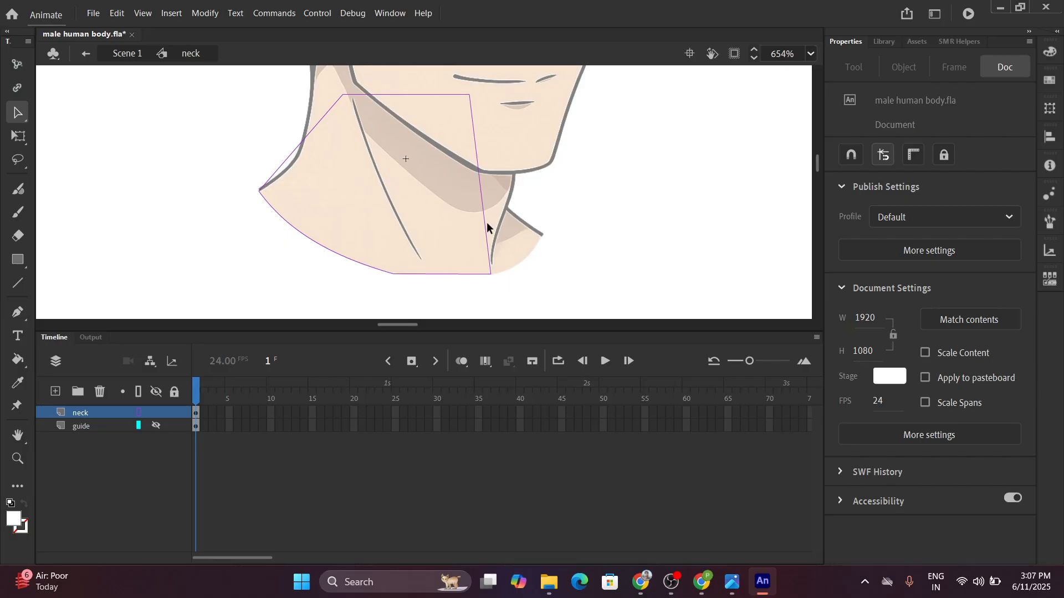
{"action": "left_click_drag", "start_coordinate": [484, 209], "coordinate": [542, 233]}
{"action": "left_click_drag", "start_coordinate": [518, 264], "coordinate": [518, 264]}
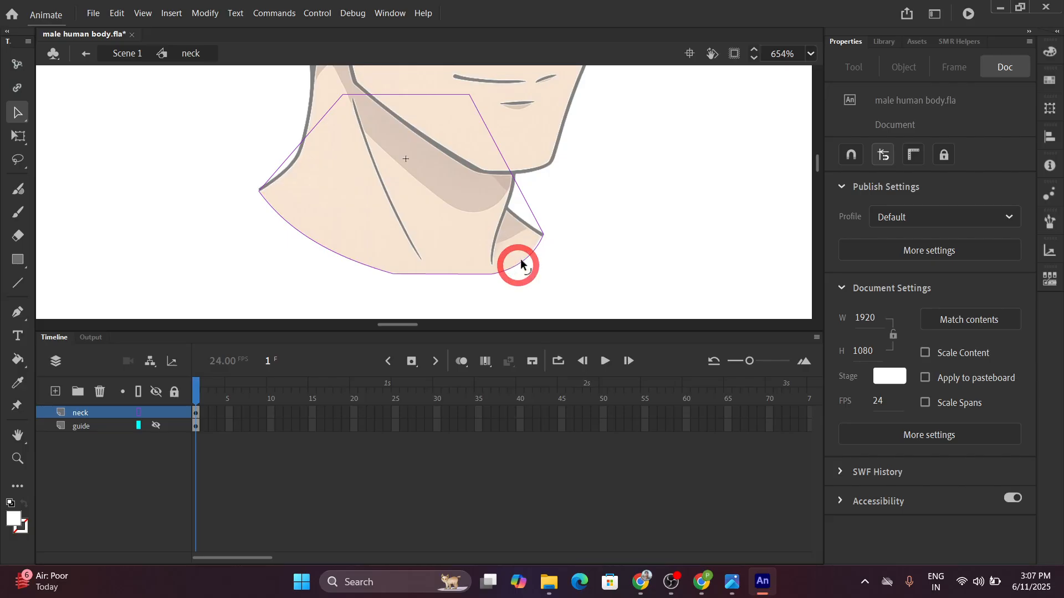
Turn on Snap to Objects for the document.
{"action": "scroll", "coordinate": [549, 245], "scroll_direction": "up", "scroll_amount": 2}
{"action": "scroll", "coordinate": [550, 255], "scroll_direction": "down", "scroll_amount": 2}
{"action": "scroll", "coordinate": [552, 265], "scroll_direction": "down", "scroll_amount": 3}
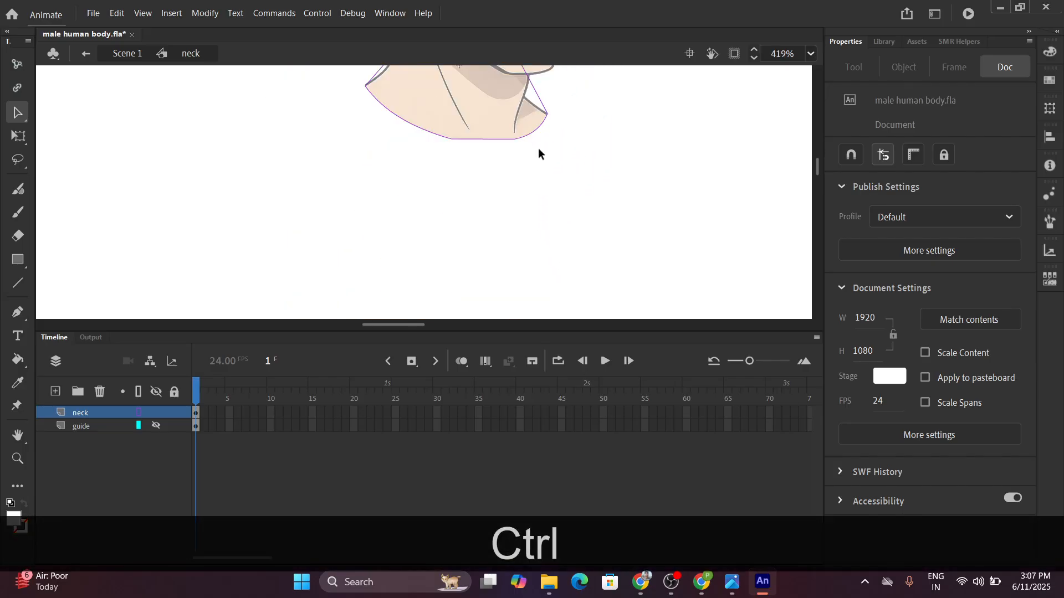
{"action": "scroll", "coordinate": [535, 147], "scroll_direction": "up", "scroll_amount": 3}
{"action": "key", "text": "space"}
{"action": "left_click_drag", "start_coordinate": [287, 135], "coordinate": [219, 264]}
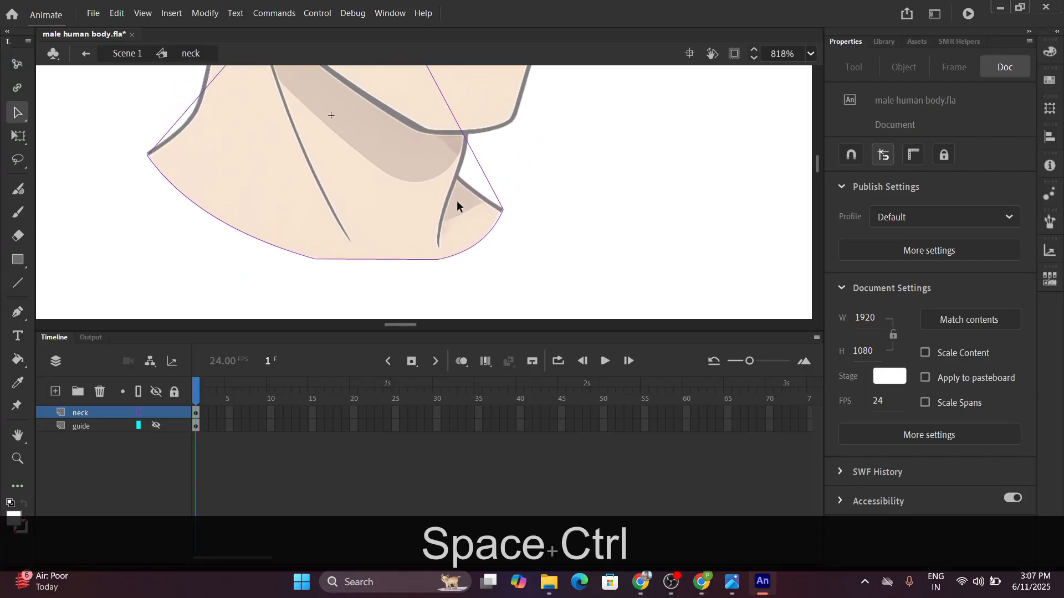
{"action": "scroll", "coordinate": [465, 203], "scroll_direction": "up", "scroll_amount": 4}
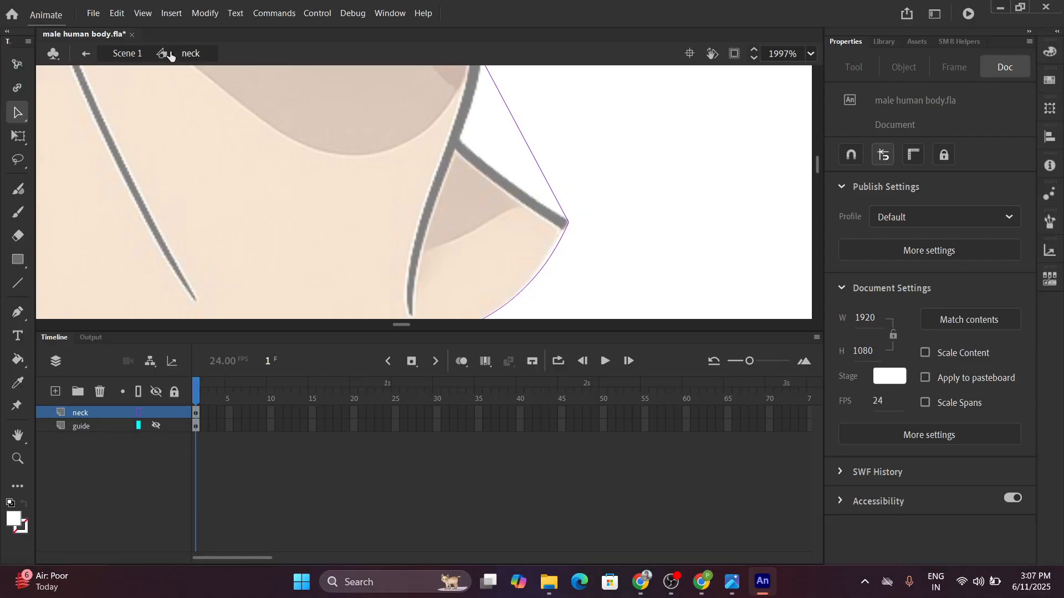
{"action": "left_click", "coordinate": [205, 12]}
{"action": "left_click", "coordinate": [205, 12]}
{"action": "left_click", "coordinate": [141, 13]}
{"action": "mouse_move", "coordinate": [202, 169]}
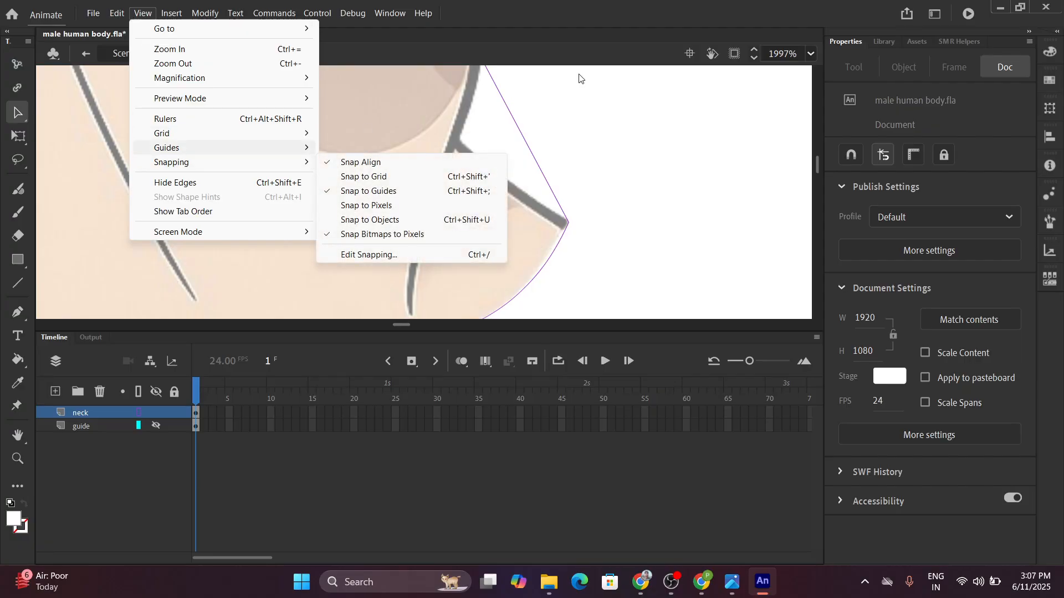
{"action": "left_click", "coordinate": [511, 9]}
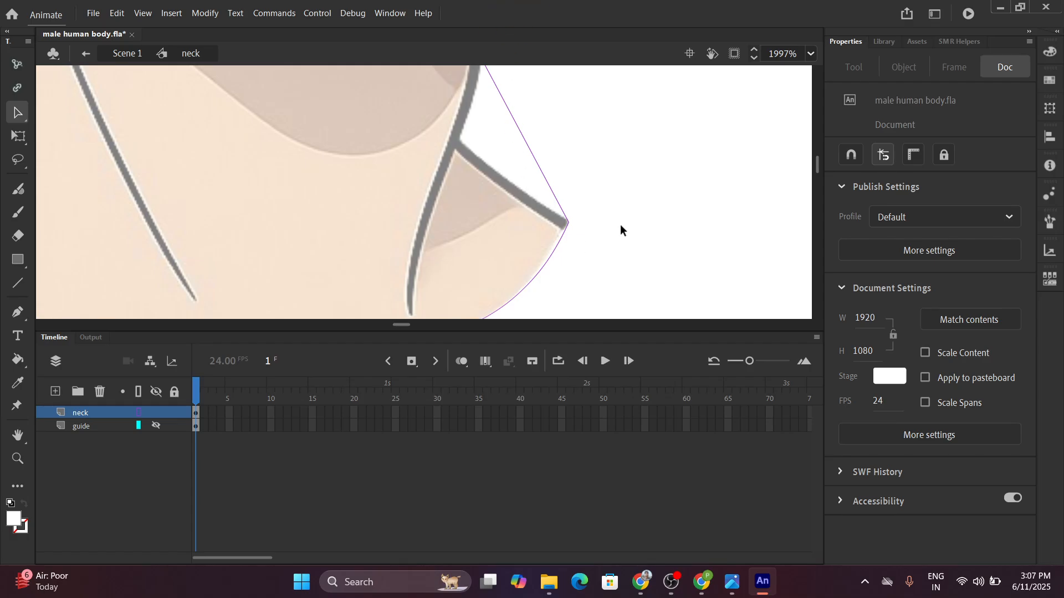
{"action": "key", "text": "ctrl"}
{"action": "key", "text": "ctrl+shift"}
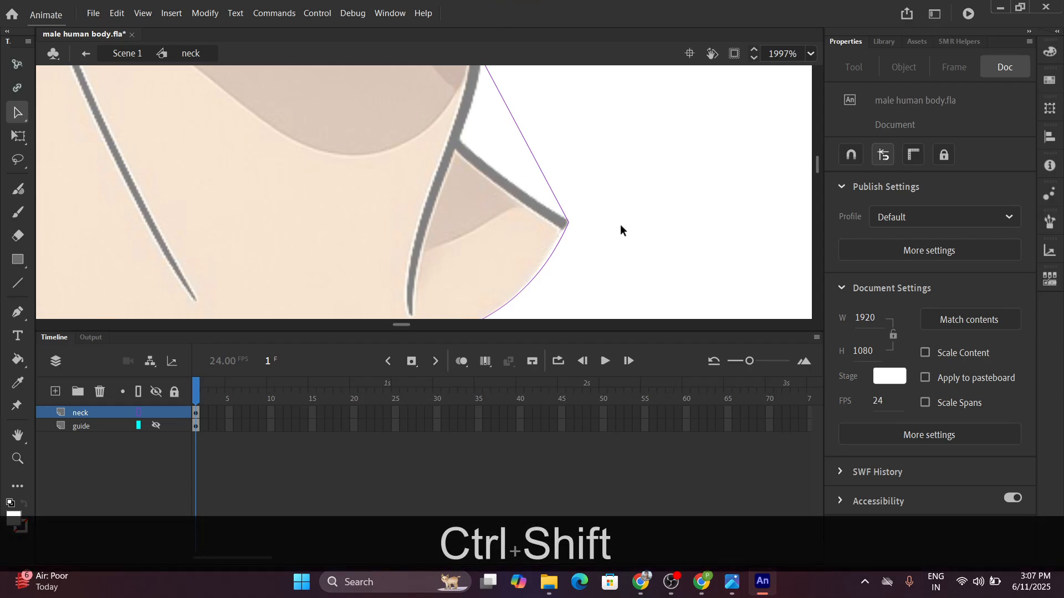
{"action": "key", "text": "ctrl+shift+u"}
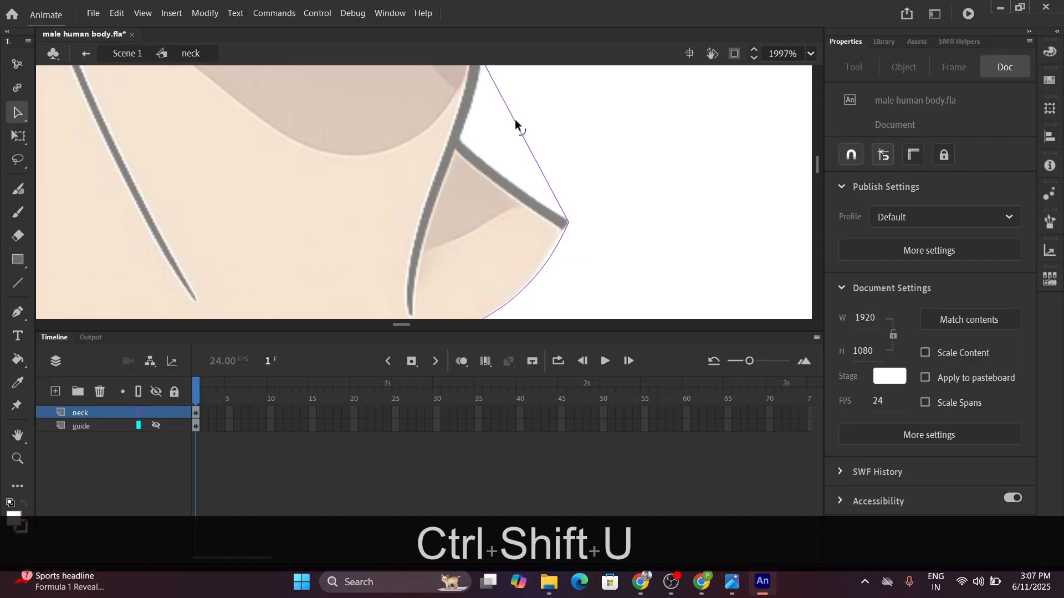
Add corners to the right edge at the neck-shoulder junction and under the chin, curving the segments to match the guide's lines.
{"action": "left_click_drag", "start_coordinate": [509, 114], "coordinate": [457, 143]}
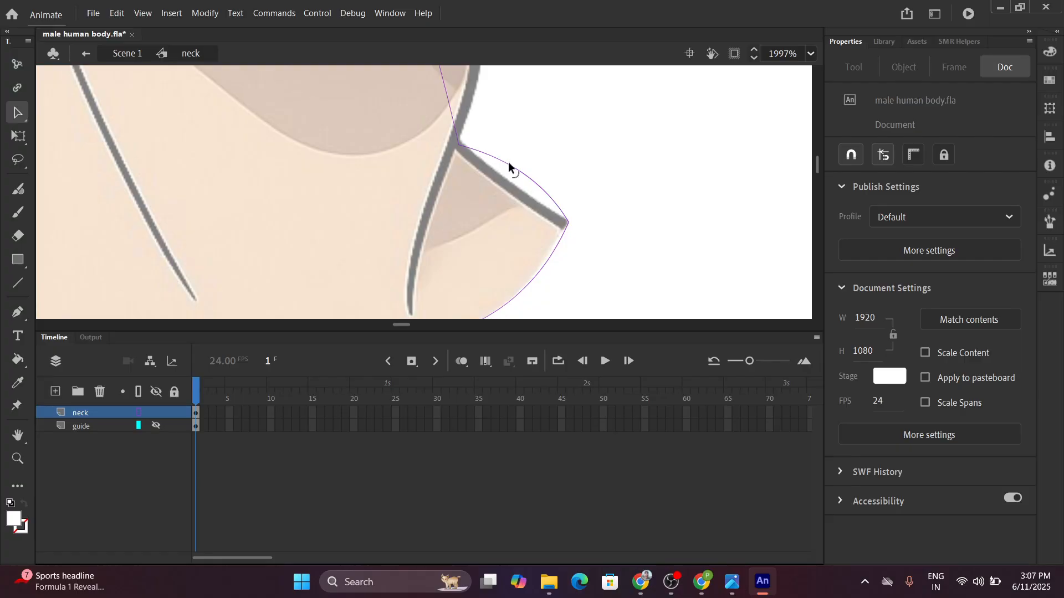
{"action": "left_click_drag", "start_coordinate": [508, 165], "coordinate": [504, 186]}
{"action": "key", "text": "space"}
{"action": "left_click_drag", "start_coordinate": [373, 135], "coordinate": [325, 323]}
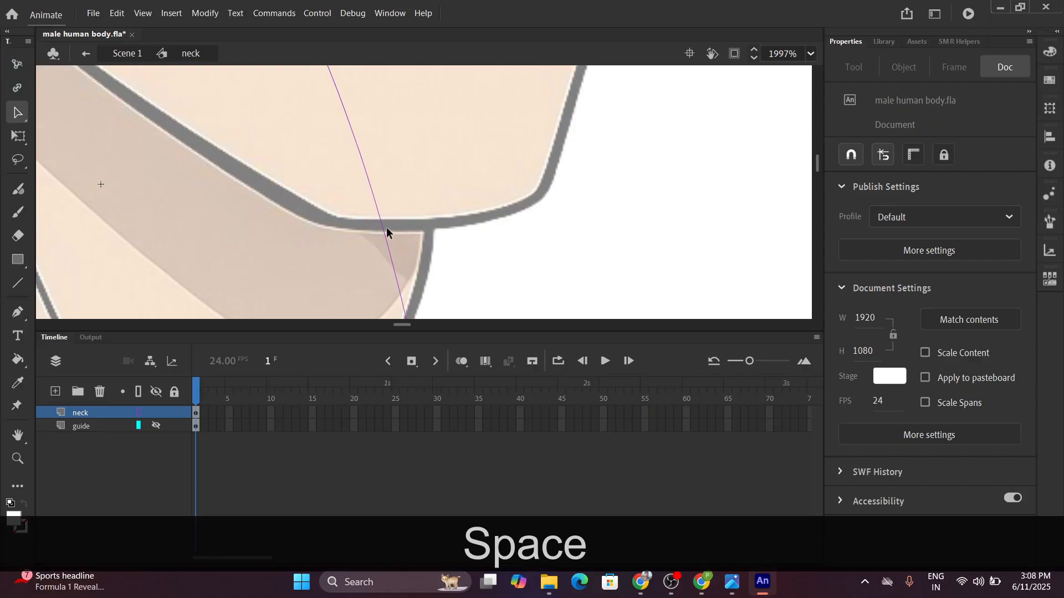
{"action": "key", "text": "alt"}
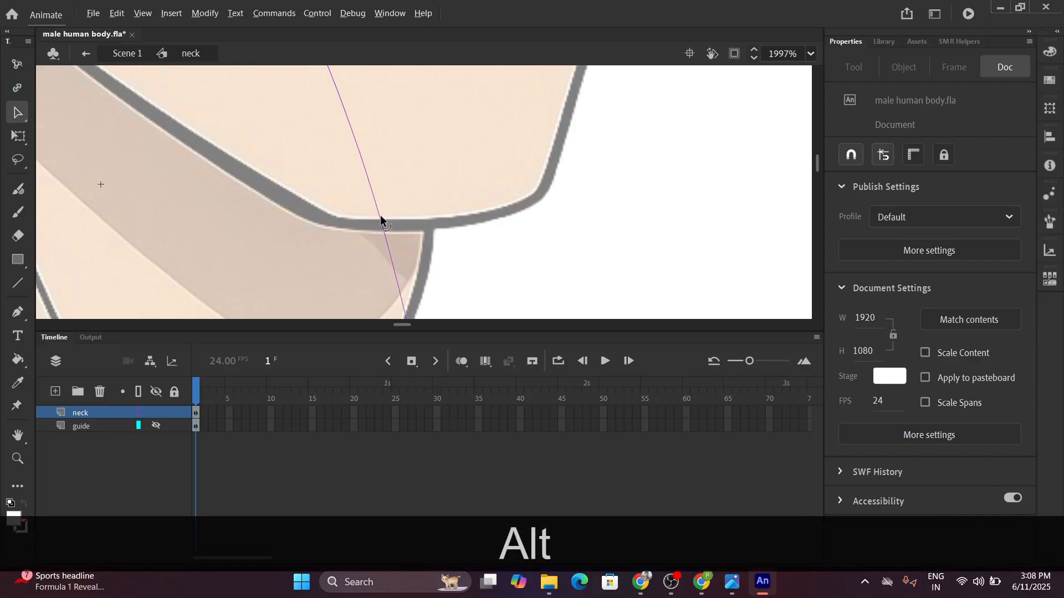
{"action": "left_click_drag", "start_coordinate": [380, 223], "coordinate": [428, 221]}
{"action": "left_click_drag", "start_coordinate": [409, 268], "coordinate": [427, 262]}
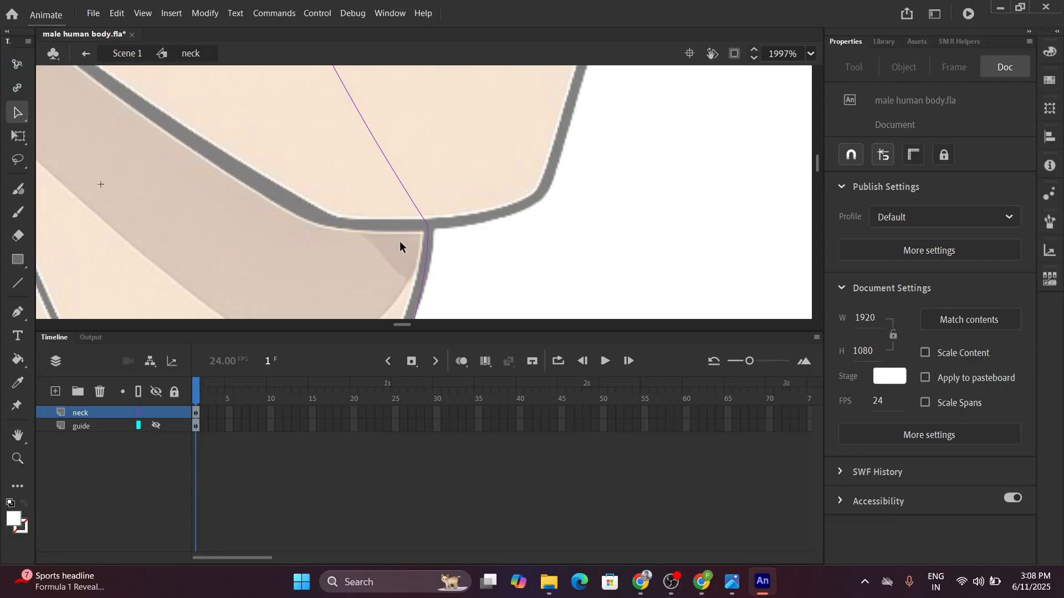
Move the two upper corners to the chin's underside and the jaw angle, and bend the edge between them along the jawline.
{"action": "scroll", "coordinate": [400, 241], "scroll_direction": "down", "scroll_amount": 5, "text": "ctrl"}
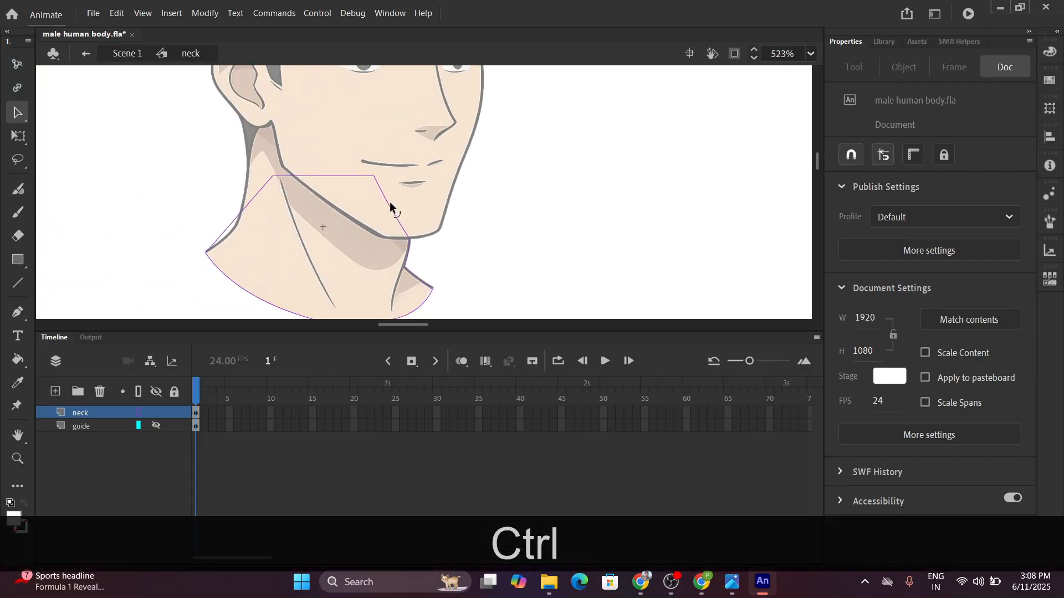
{"action": "left_click_drag", "start_coordinate": [374, 175], "coordinate": [417, 166]}
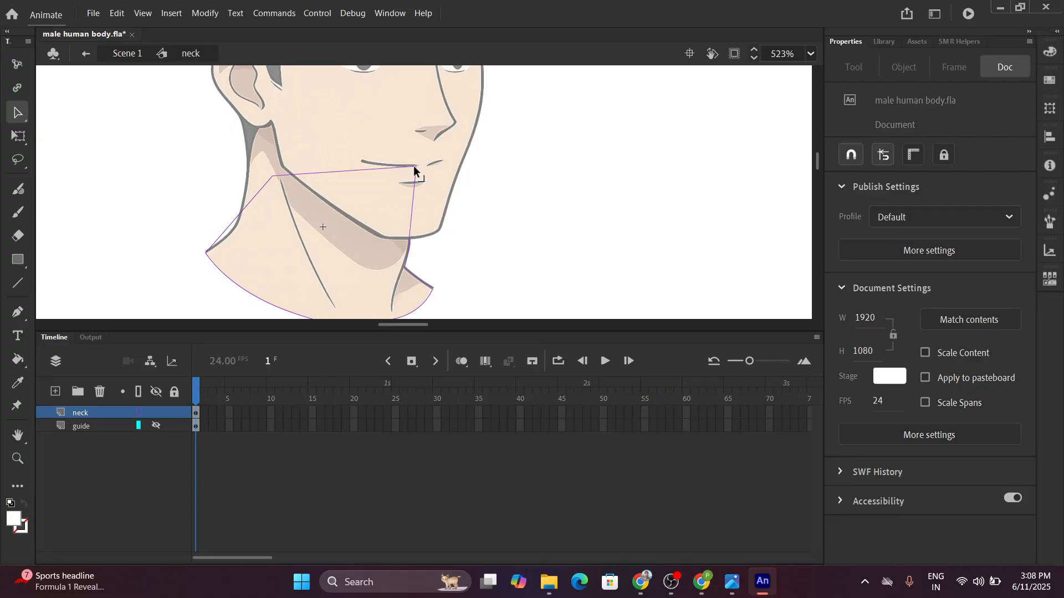
{"action": "left_click_drag", "start_coordinate": [413, 166], "coordinate": [380, 235]}
{"action": "scroll", "coordinate": [288, 191], "scroll_direction": "up", "scroll_amount": 4}
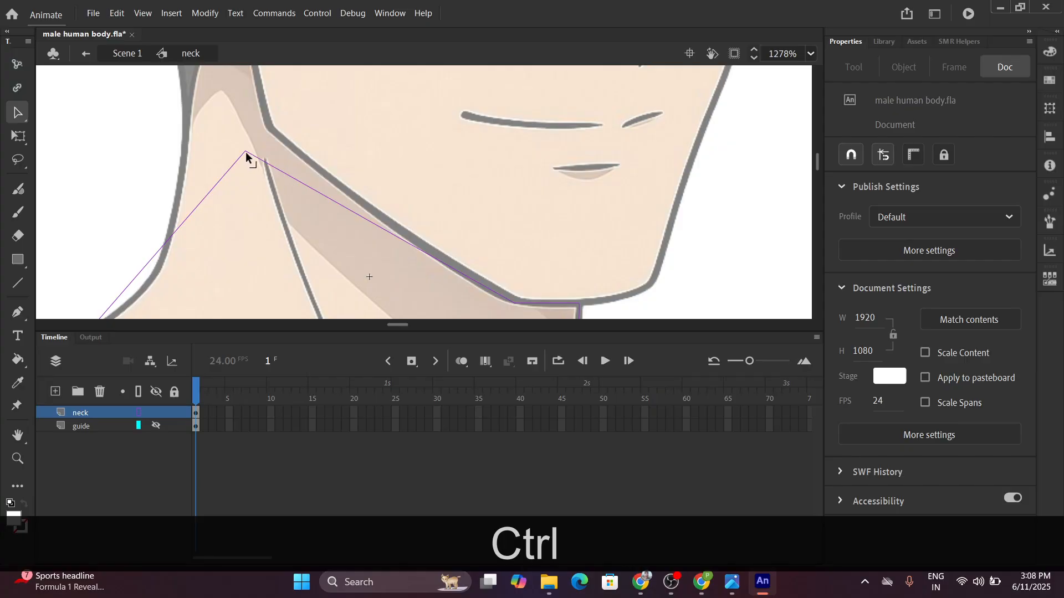
{"action": "left_click_drag", "start_coordinate": [245, 152], "coordinate": [270, 128]}
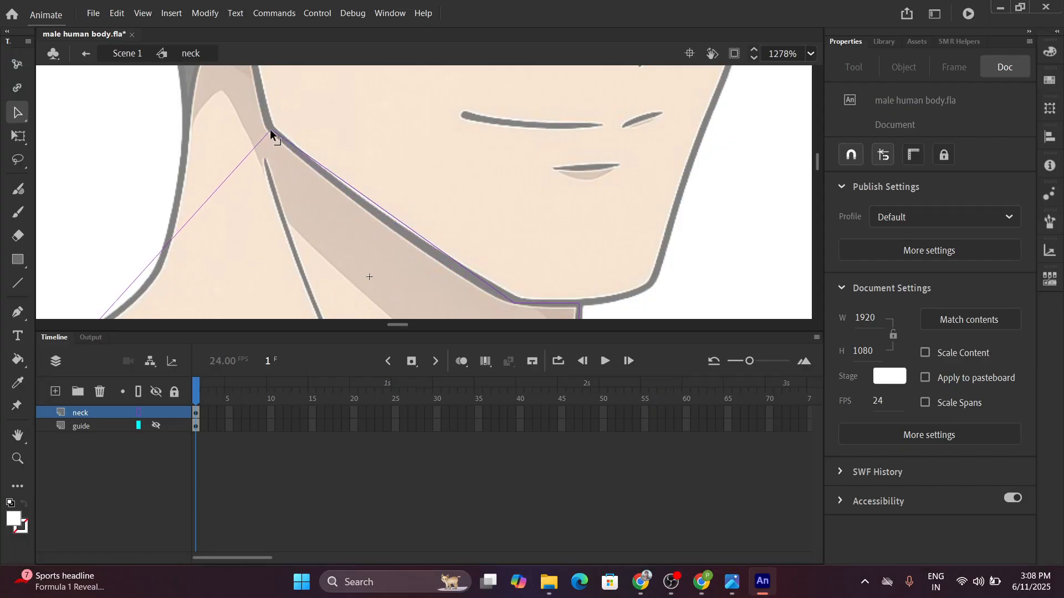
{"action": "left_click_drag", "start_coordinate": [392, 213], "coordinate": [388, 222]}
{"action": "scroll", "coordinate": [388, 221], "scroll_direction": "down", "scroll_amount": 3}
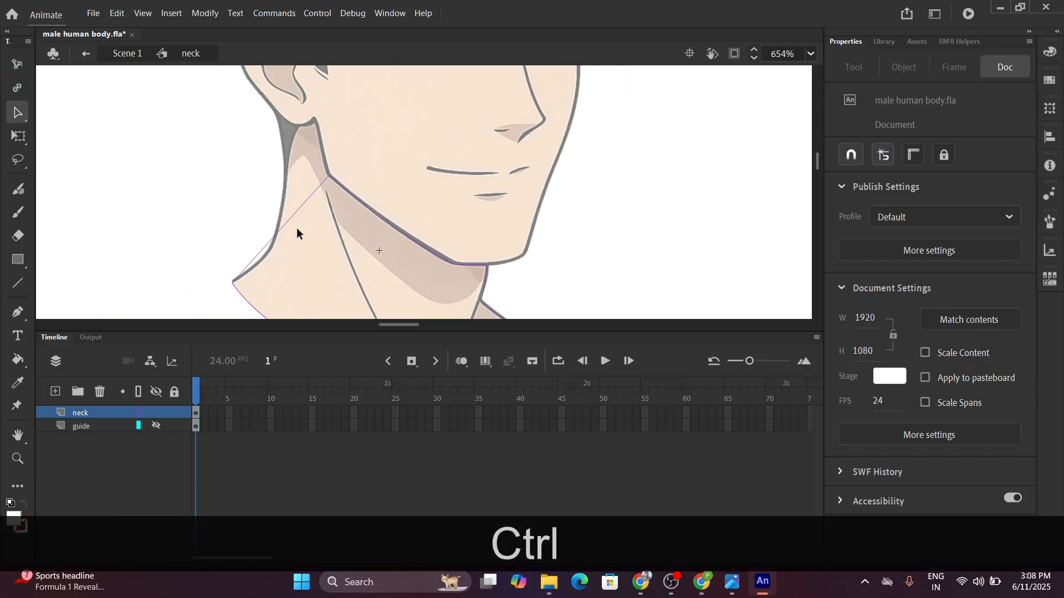
Bend the neck shape's left edge up from the shoulder tip and add a corner partway up, matching the guide's outer neck contour.
{"action": "scroll", "coordinate": [247, 243], "scroll_direction": "up", "scroll_amount": 4}
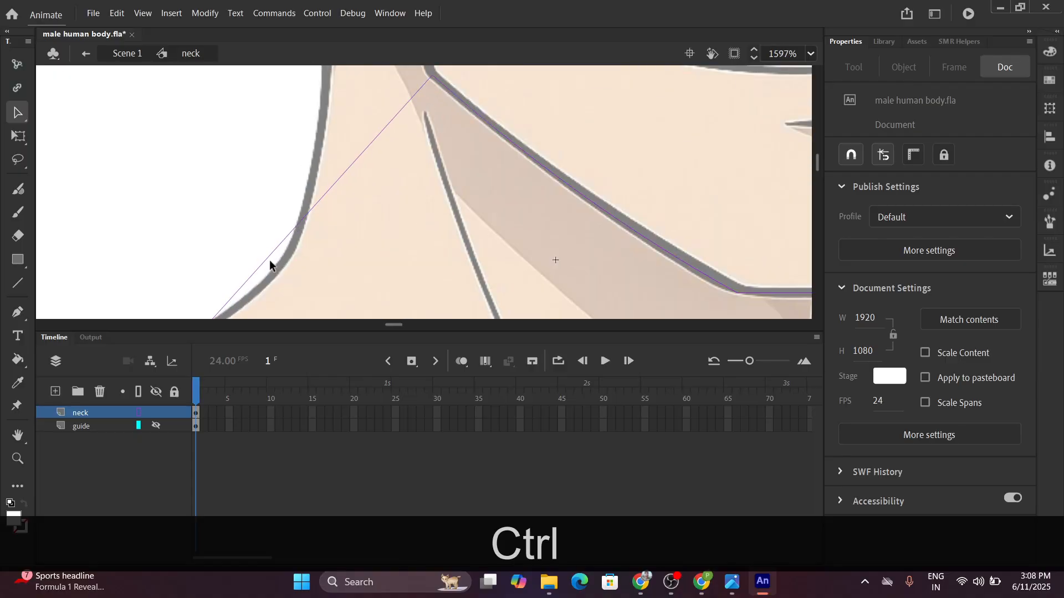
{"action": "left_click_drag", "start_coordinate": [262, 261], "coordinate": [272, 281]}
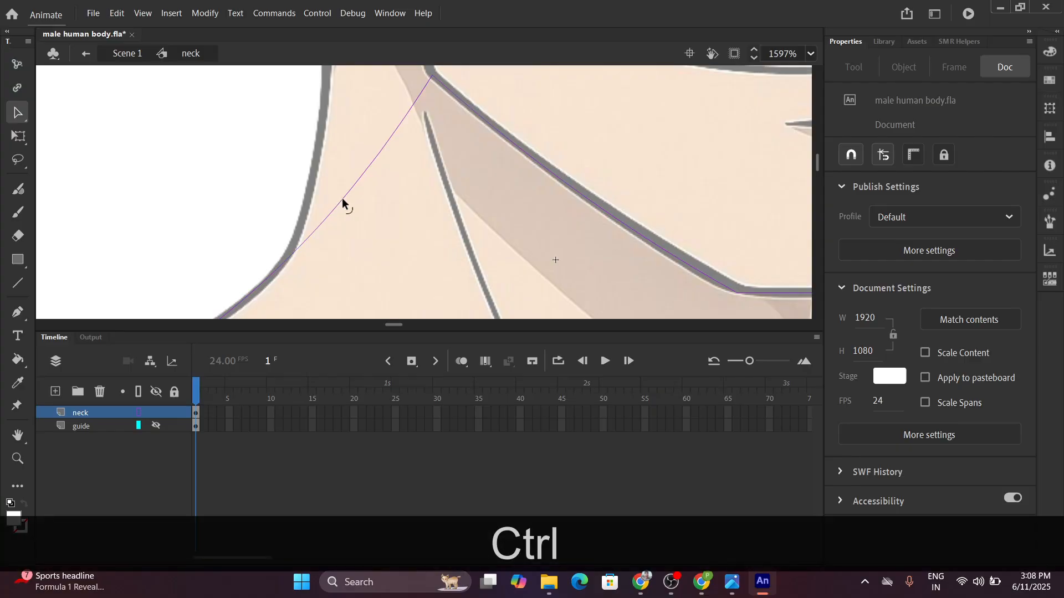
{"action": "left_click_drag", "start_coordinate": [341, 198], "coordinate": [318, 138]}
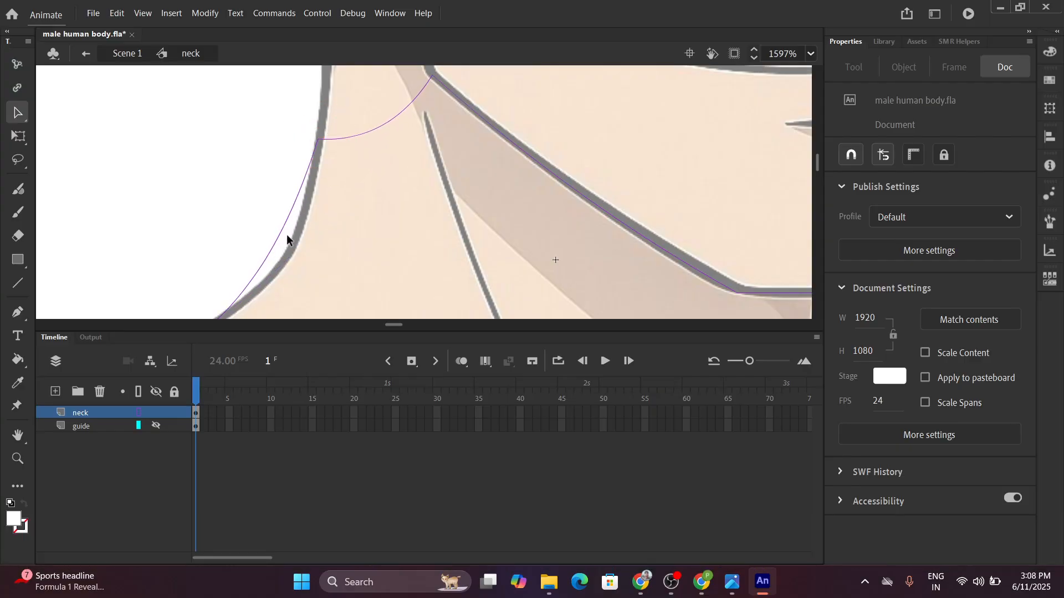
{"action": "mouse_move", "coordinate": [278, 236]}
{"action": "left_mouse_down"}
{"action": "mouse_move", "coordinate": [293, 247]}
{"action": "mouse_move", "coordinate": [304, 225]}
{"action": "left_mouse_up"}
Pull the shape's upper edge up to the earlobe and bend it to fit the guide's rear jaw line.
{"action": "key", "text": "space"}
{"action": "left_click_drag", "start_coordinate": [282, 170], "coordinate": [306, 292]}
{"action": "scroll", "coordinate": [327, 213], "scroll_direction": "down", "scroll_amount": 2}
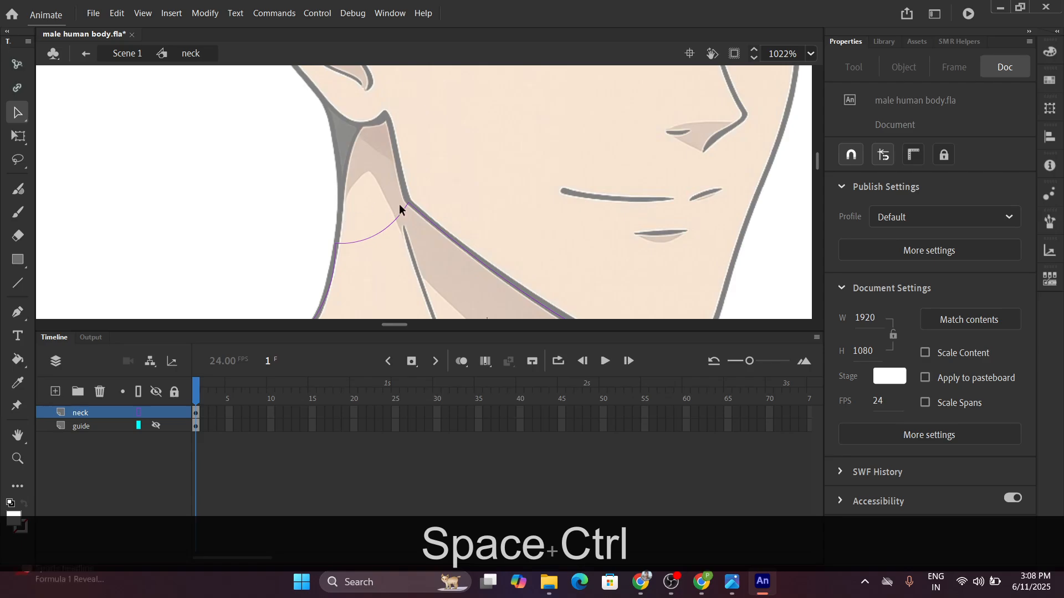
{"action": "left_click_drag", "start_coordinate": [383, 229], "coordinate": [371, 85]}
{"action": "scroll", "coordinate": [415, 186], "scroll_direction": "up", "scroll_amount": 3}
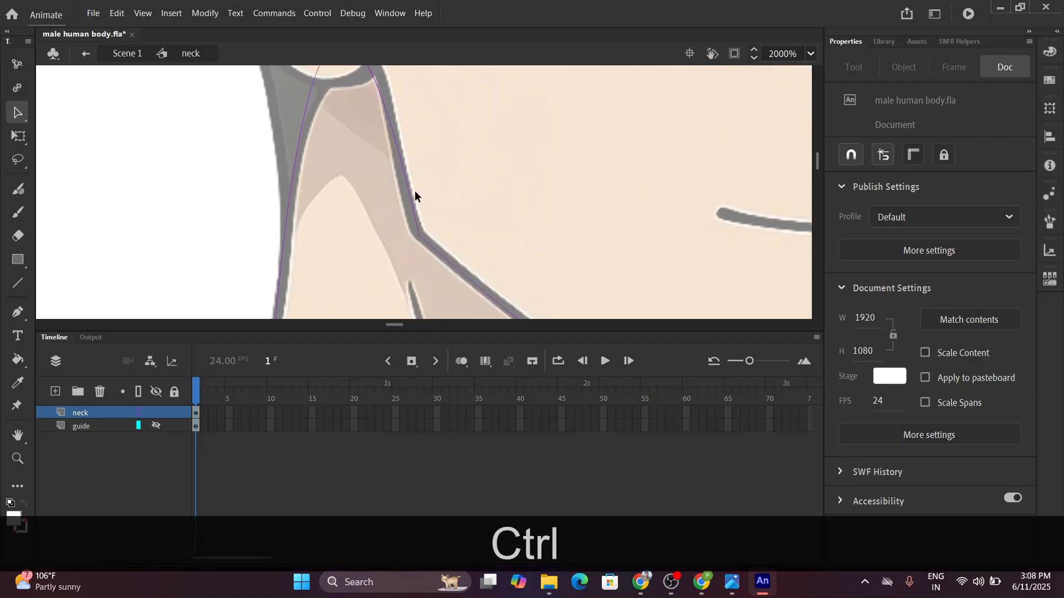
{"action": "key", "text": "ctrl"}
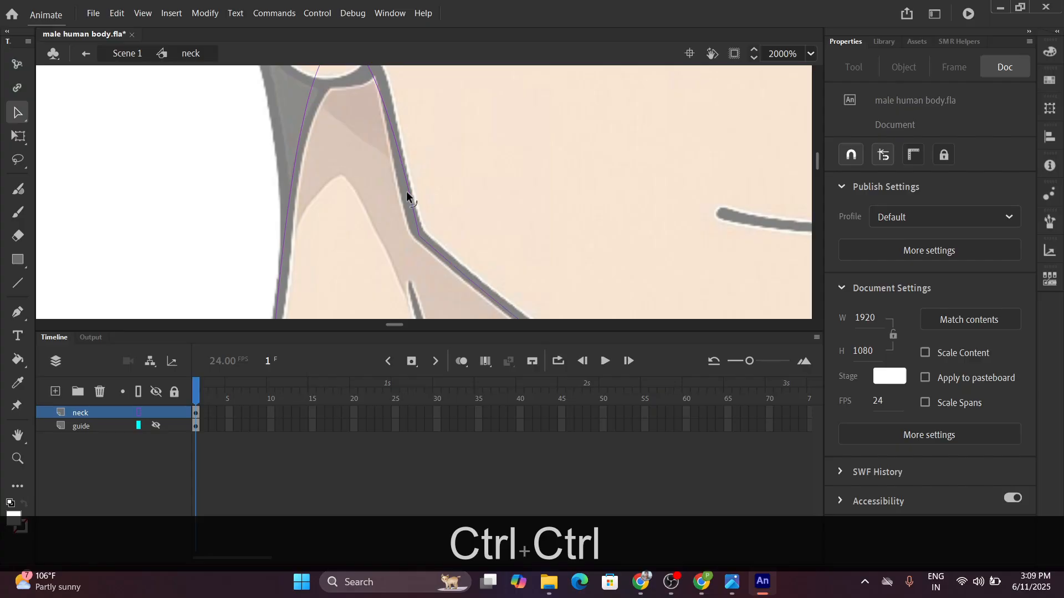
{"action": "left_click", "coordinate": [409, 182]}
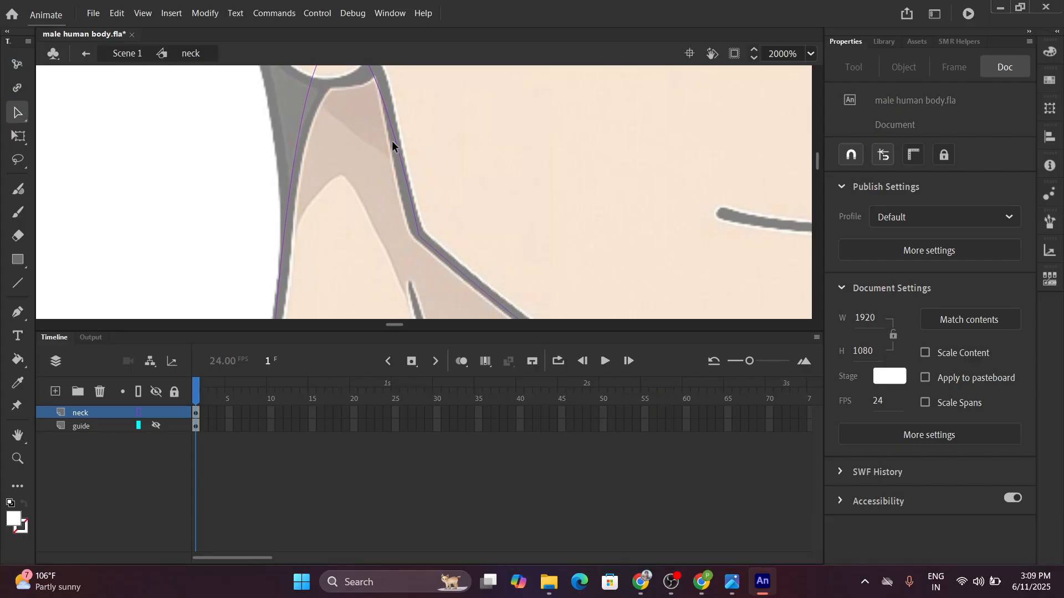
Add corners behind the earlobe and at the earlobe-jaw junction, and curve the edge between them along the earlobe's underside.
{"action": "key", "text": "space"}
{"action": "left_click_drag", "start_coordinate": [360, 112], "coordinate": [395, 204]}
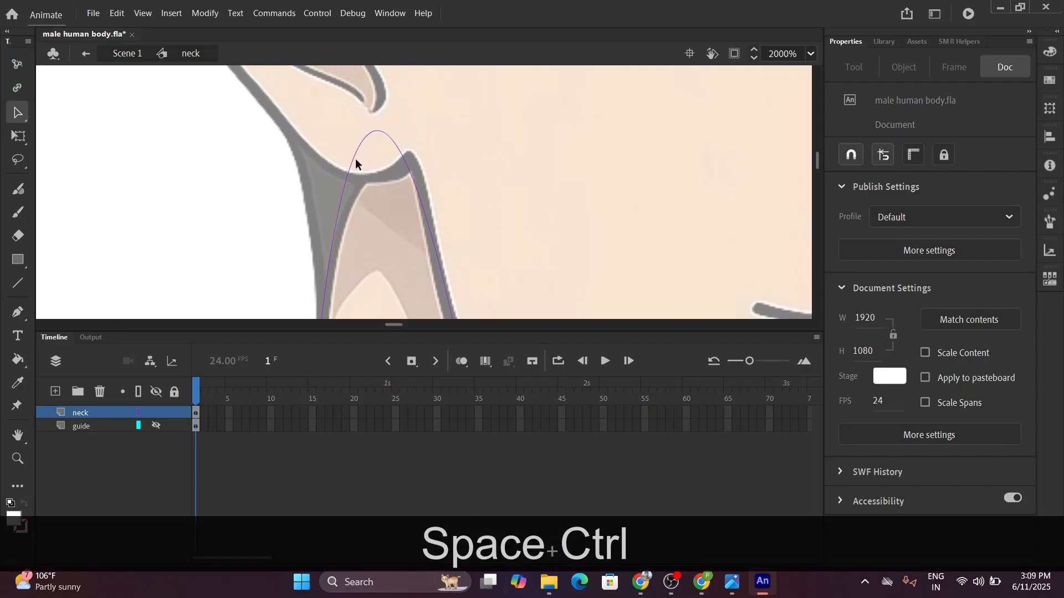
{"action": "left_click_drag", "start_coordinate": [350, 159], "coordinate": [283, 115]}
{"action": "scroll", "coordinate": [326, 158], "scroll_direction": "down", "scroll_amount": 3}
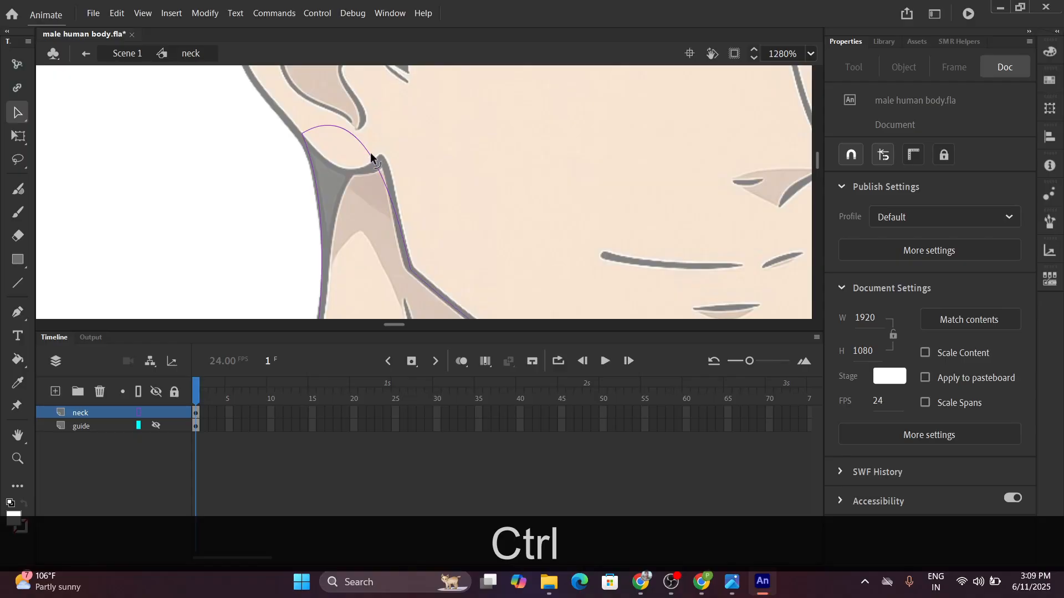
{"action": "left_click_drag", "start_coordinate": [371, 154], "coordinate": [374, 117]}
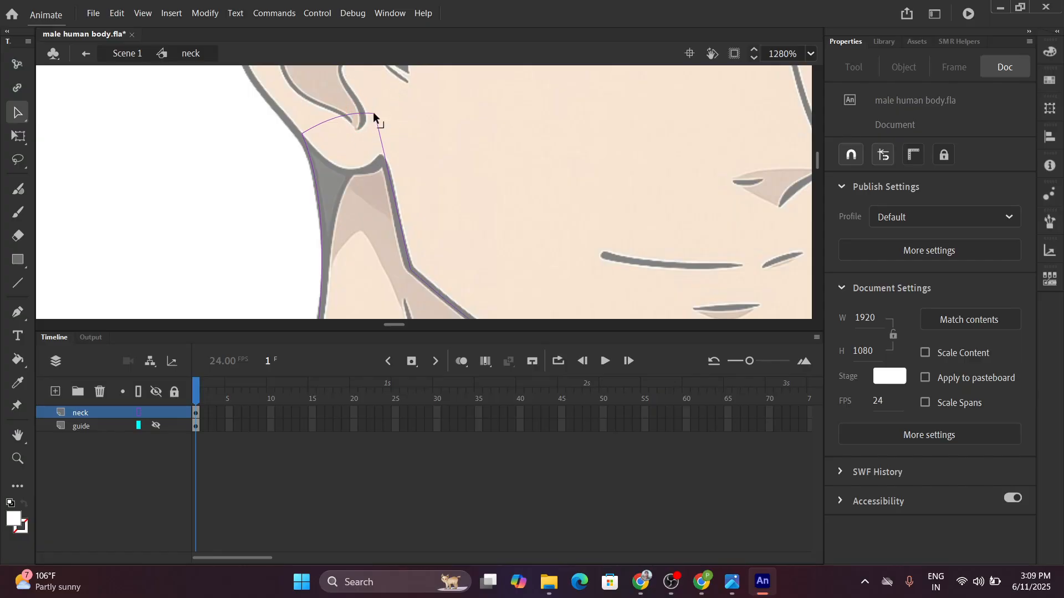
{"action": "left_click_drag", "start_coordinate": [372, 112], "coordinate": [382, 161]}
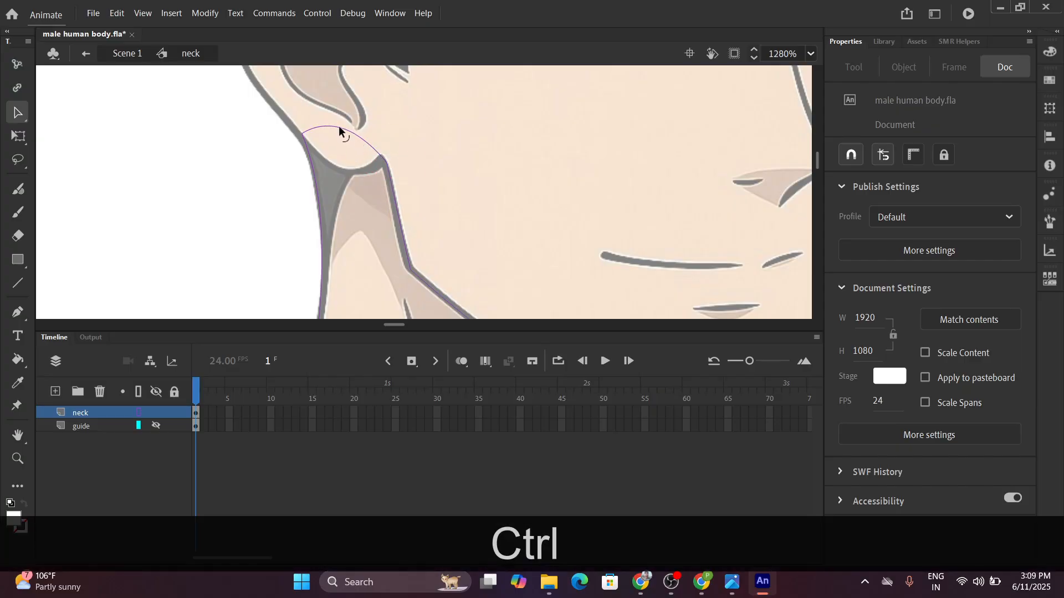
{"action": "left_click_drag", "start_coordinate": [339, 132], "coordinate": [383, 157]}
Draw a line from the neck's back edge to the earlobe and curve it along the gray area behind the ear.
{"action": "scroll", "coordinate": [374, 174], "scroll_direction": "up", "scroll_amount": 3}
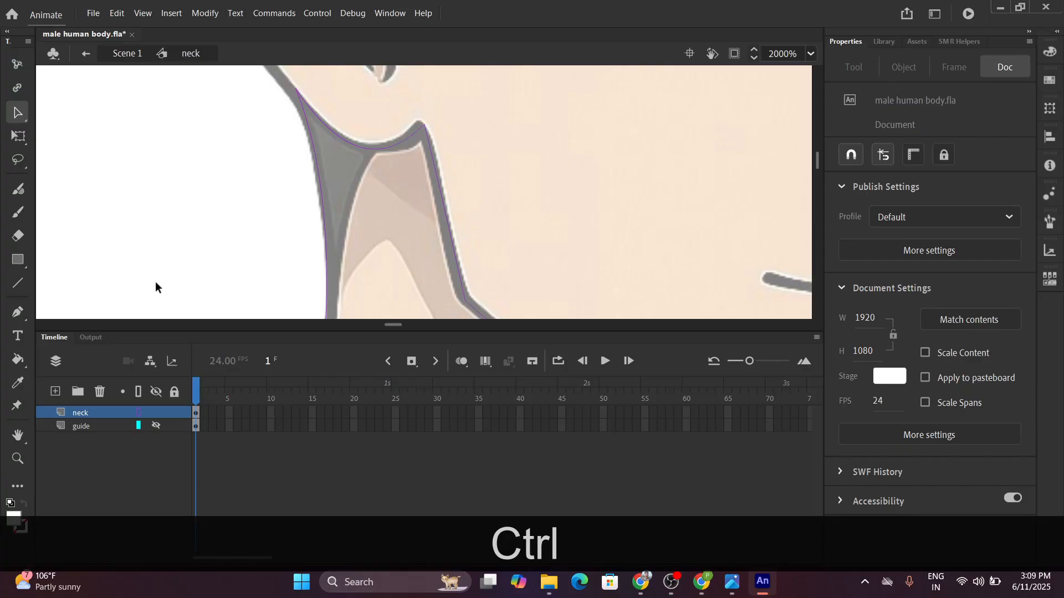
{"action": "left_click", "coordinate": [18, 285]}
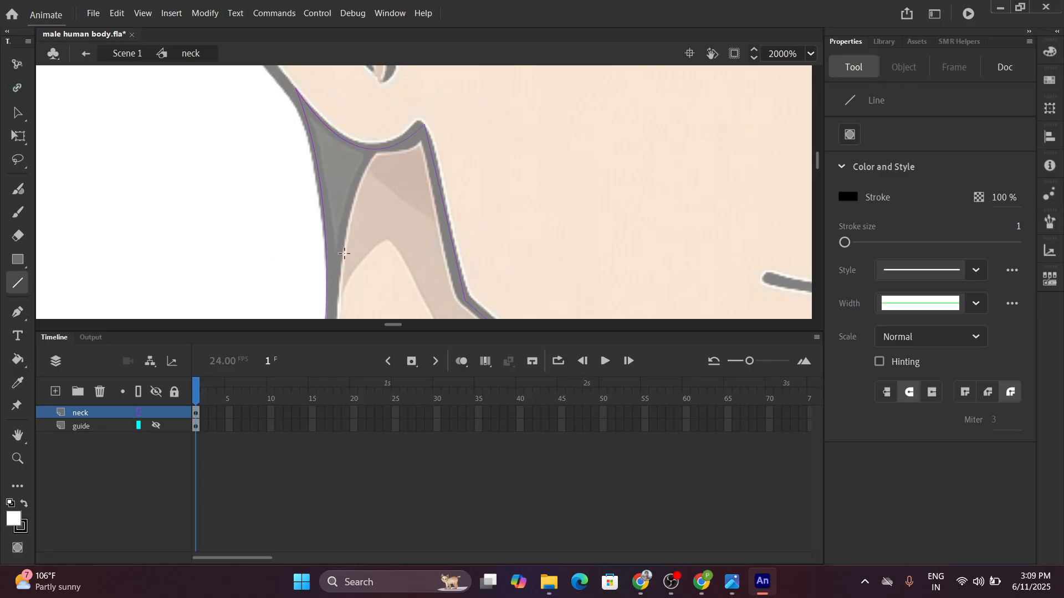
{"action": "left_click_drag", "start_coordinate": [329, 294], "coordinate": [363, 151]}
{"action": "left_click", "coordinate": [367, 151]}
{"action": "key", "text": "ctrl"}
{"action": "left_click", "coordinate": [348, 196]}
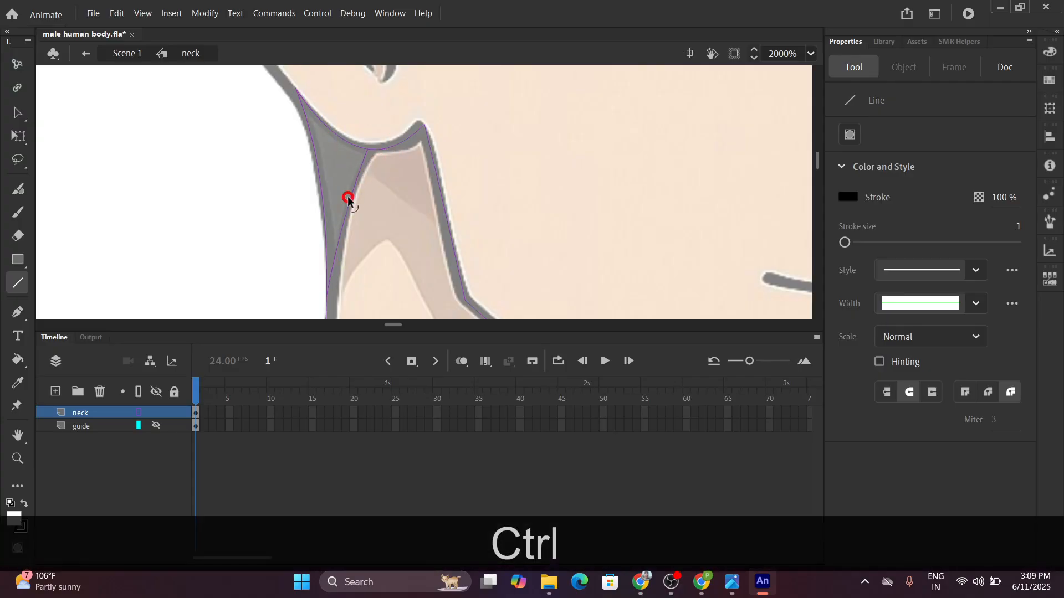
{"action": "scroll", "coordinate": [351, 197], "scroll_direction": "down", "scroll_amount": 5}
{"action": "scroll", "coordinate": [353, 201], "scroll_direction": "up", "scroll_amount": 2}
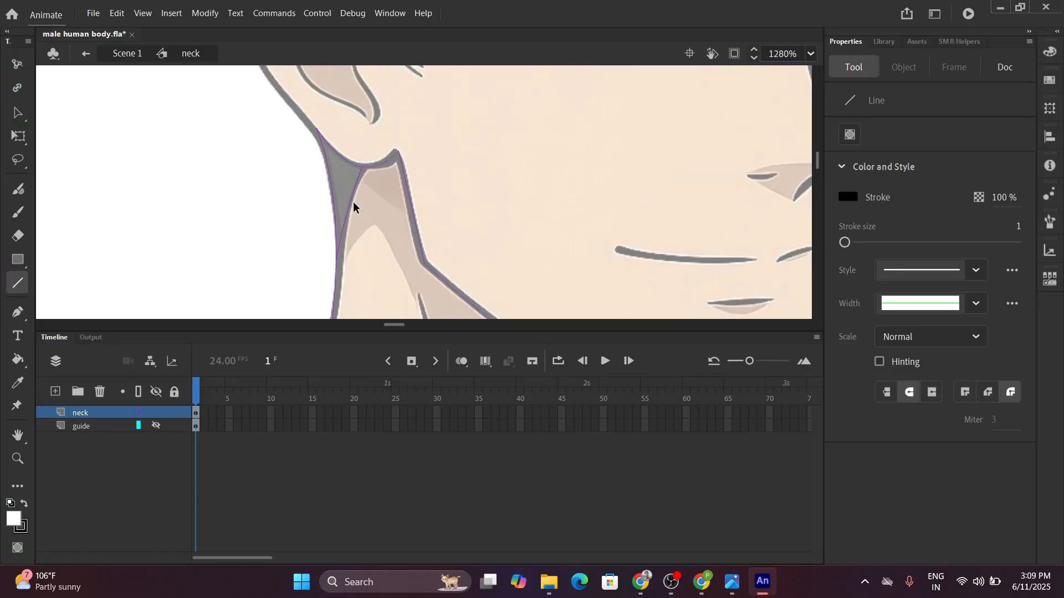
{"action": "scroll", "coordinate": [353, 201], "scroll_direction": "down", "scroll_amount": 2}
{"action": "key", "text": "space"}
{"action": "mouse_move", "coordinate": [369, 231]}
{"action": "left_mouse_down"}
{"action": "mouse_move", "coordinate": [382, 100]}
{"action": "mouse_move", "coordinate": [372, 65]}
{"action": "mouse_move", "coordinate": [378, 112]}
{"action": "mouse_move", "coordinate": [456, 281]}
{"action": "left_mouse_up"}
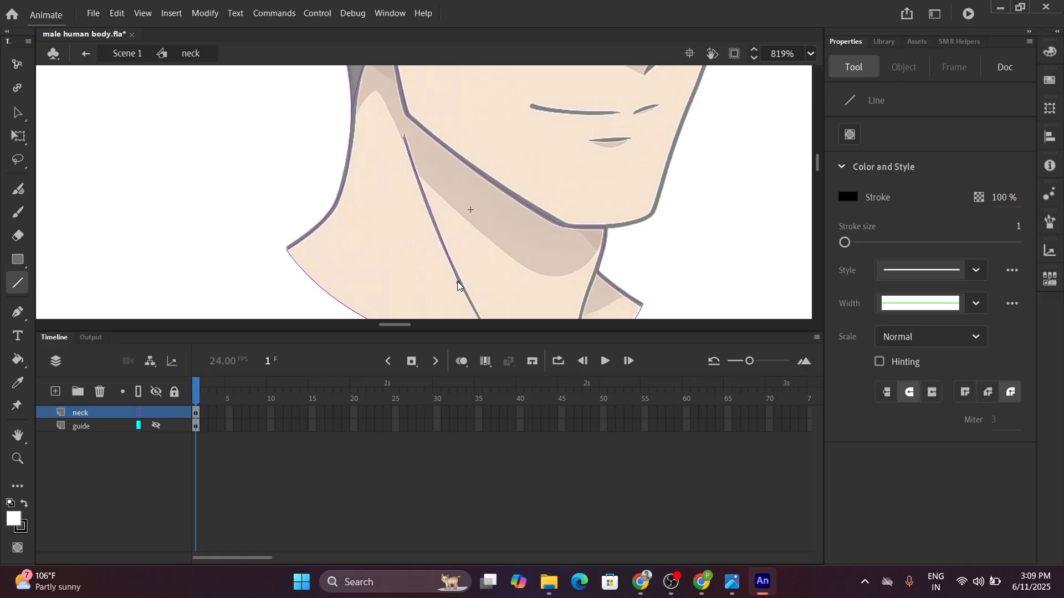
{"action": "left_click_drag", "start_coordinate": [456, 281], "coordinate": [458, 280]}
{"action": "key", "text": "ctrl+z"}
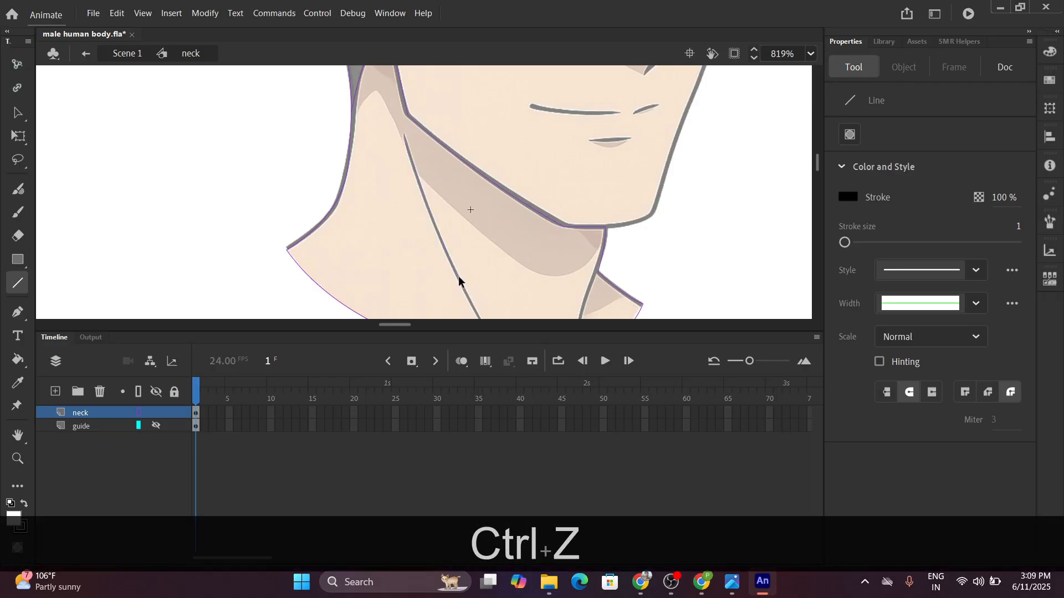
Draw the long neck muscle line from below the jaw angle, extend its end to the guide line's lower tip, and bend it to match.
{"action": "mouse_move", "coordinate": [404, 137]}
{"action": "left_mouse_down"}
{"action": "mouse_move", "coordinate": [453, 271]}
{"action": "mouse_move", "coordinate": [388, 166]}
{"action": "left_mouse_up"}
{"action": "scroll", "coordinate": [404, 254], "scroll_direction": "down", "scroll_amount": 2}
{"action": "scroll", "coordinate": [400, 179], "scroll_direction": "up", "scroll_amount": 4}
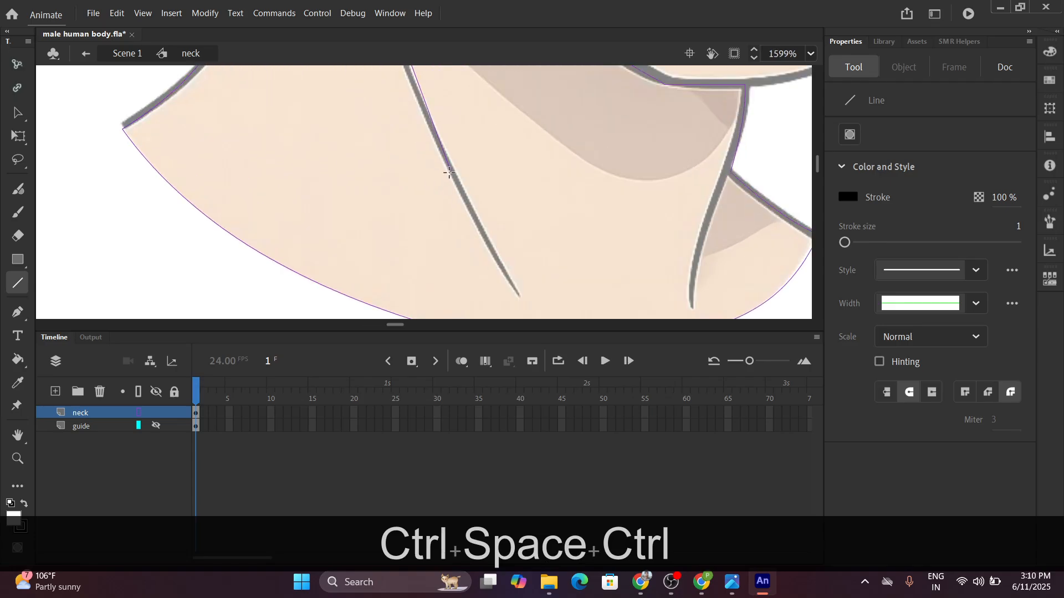
{"action": "key", "text": "ctrl"}
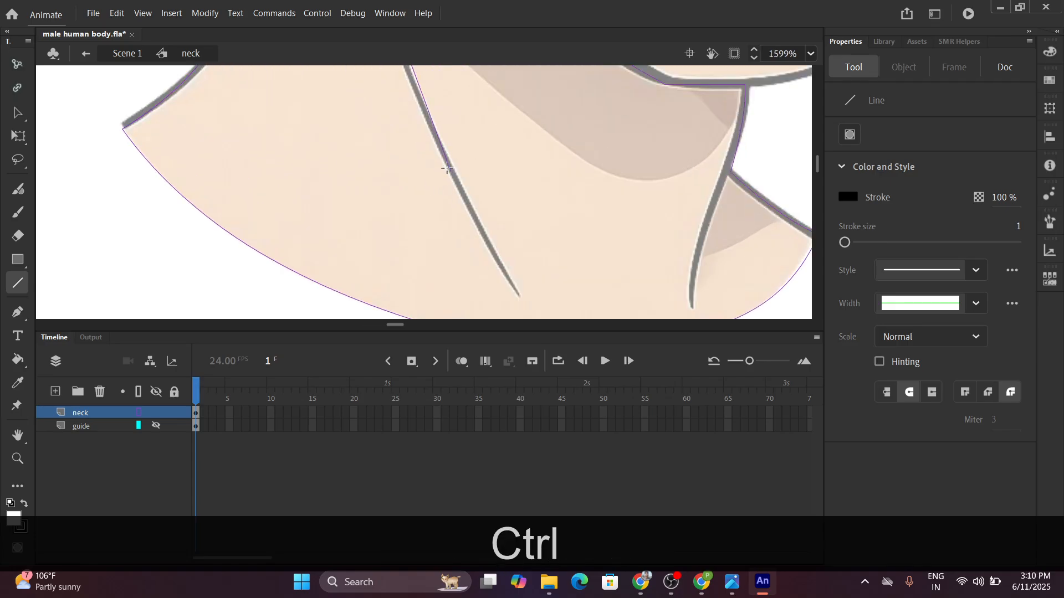
{"action": "key", "text": "ctrl"}
{"action": "left_click_drag", "start_coordinate": [447, 170], "coordinate": [515, 290]}
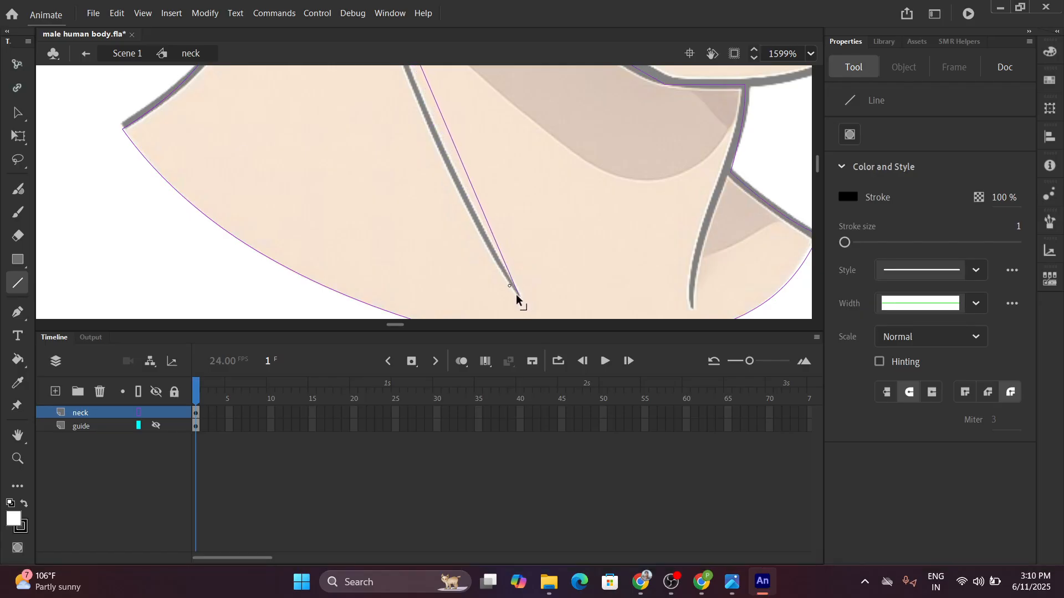
{"action": "key", "text": "space"}
{"action": "left_click_drag", "start_coordinate": [427, 178], "coordinate": [438, 257]}
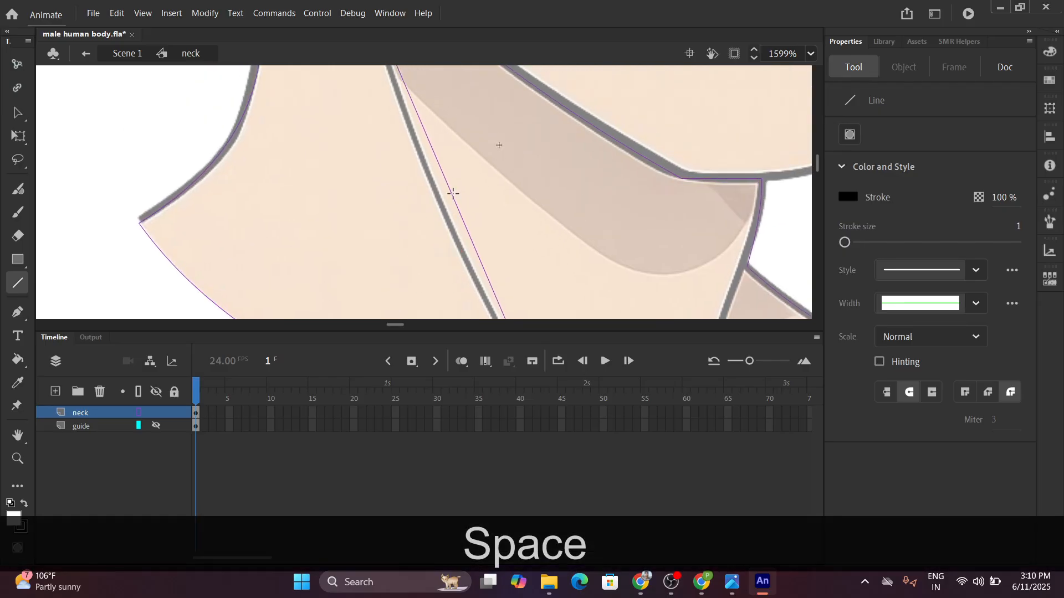
{"action": "key", "text": "ctrl"}
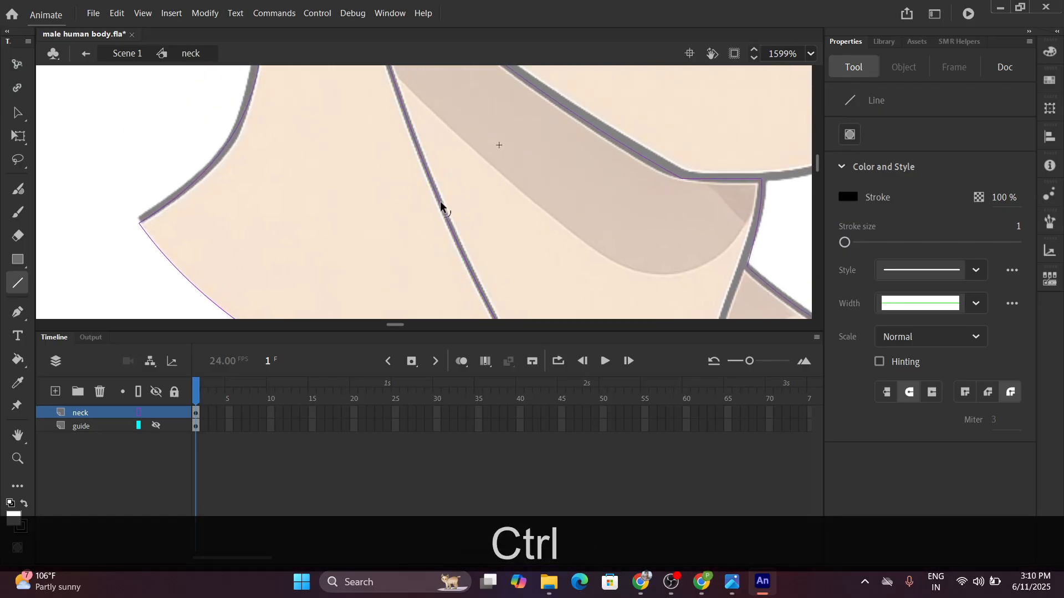
Draw a line from the right neck-shoulder junction down to the guide line's lower tip and bend it to match.
{"action": "scroll", "coordinate": [441, 209], "scroll_direction": "down", "scroll_amount": 5}
{"action": "scroll", "coordinate": [531, 239], "scroll_direction": "up", "scroll_amount": 4}
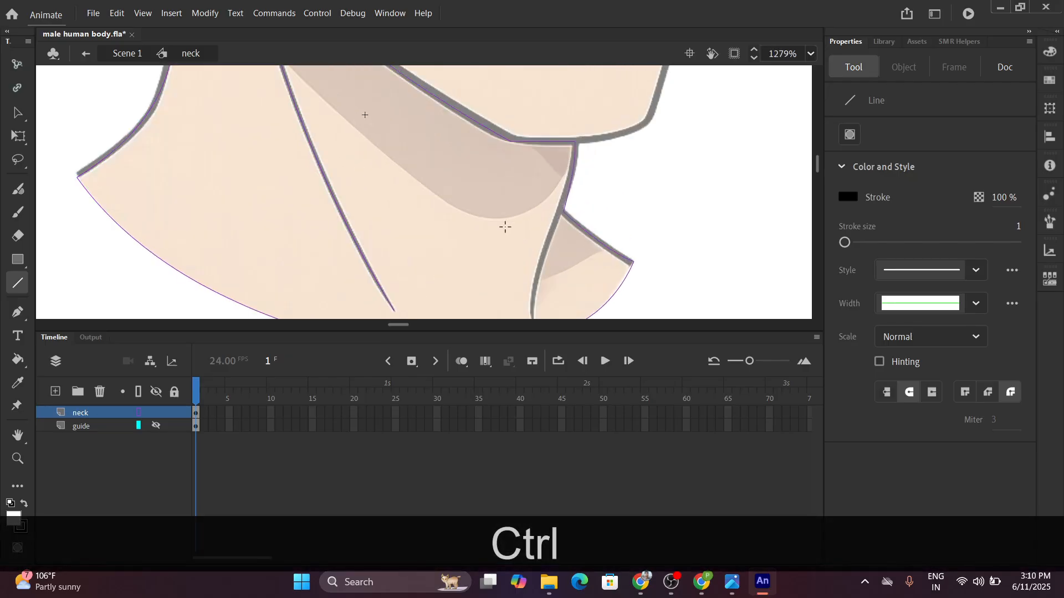
{"action": "key", "text": "space"}
{"action": "left_click_drag", "start_coordinate": [494, 222], "coordinate": [411, 129]}
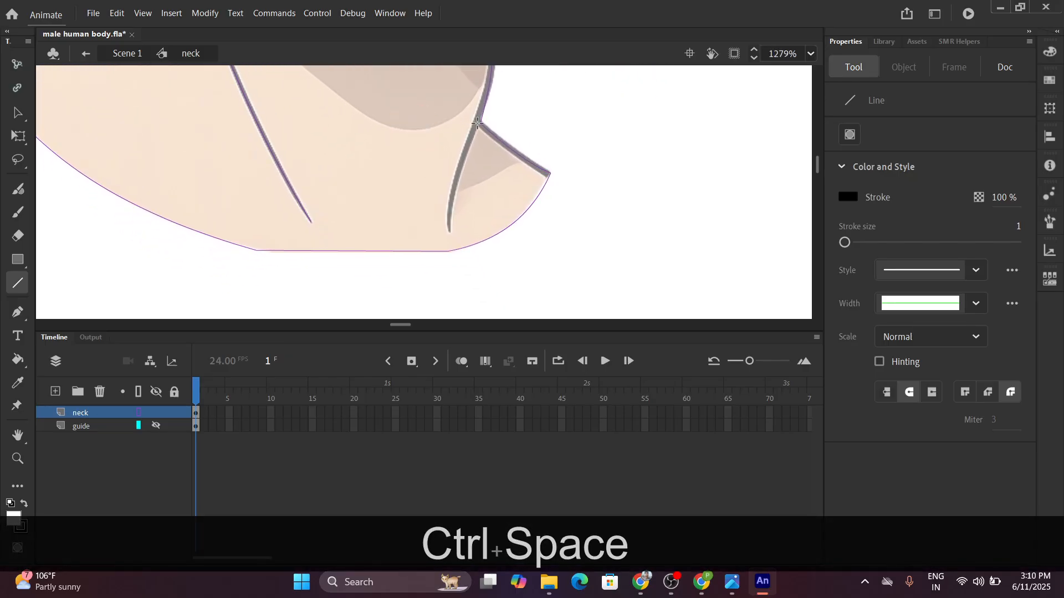
{"action": "left_click_drag", "start_coordinate": [480, 123], "coordinate": [449, 231]}
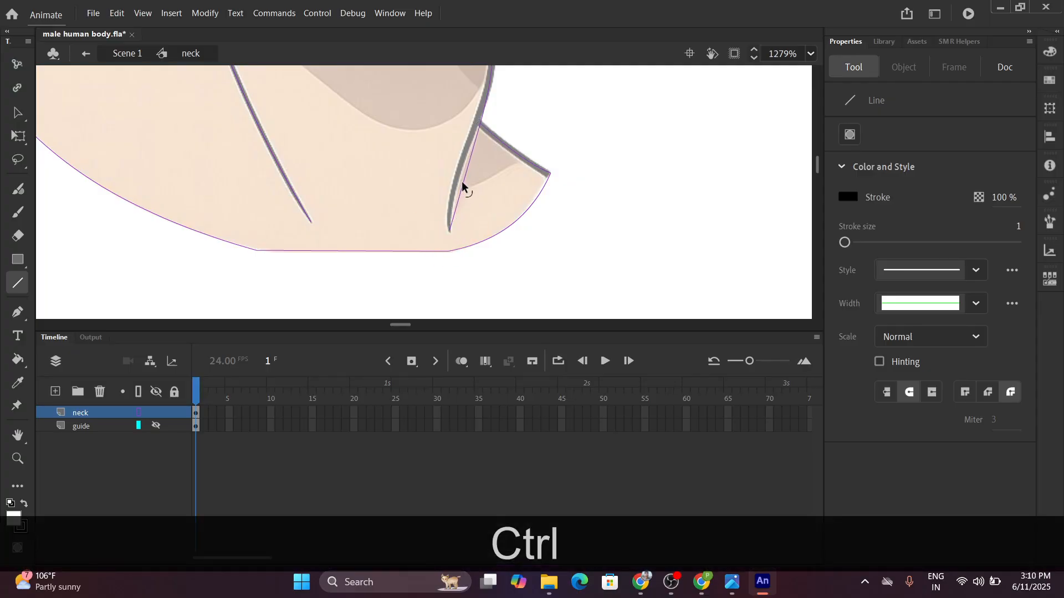
{"action": "left_click_drag", "start_coordinate": [459, 178], "coordinate": [456, 171]}
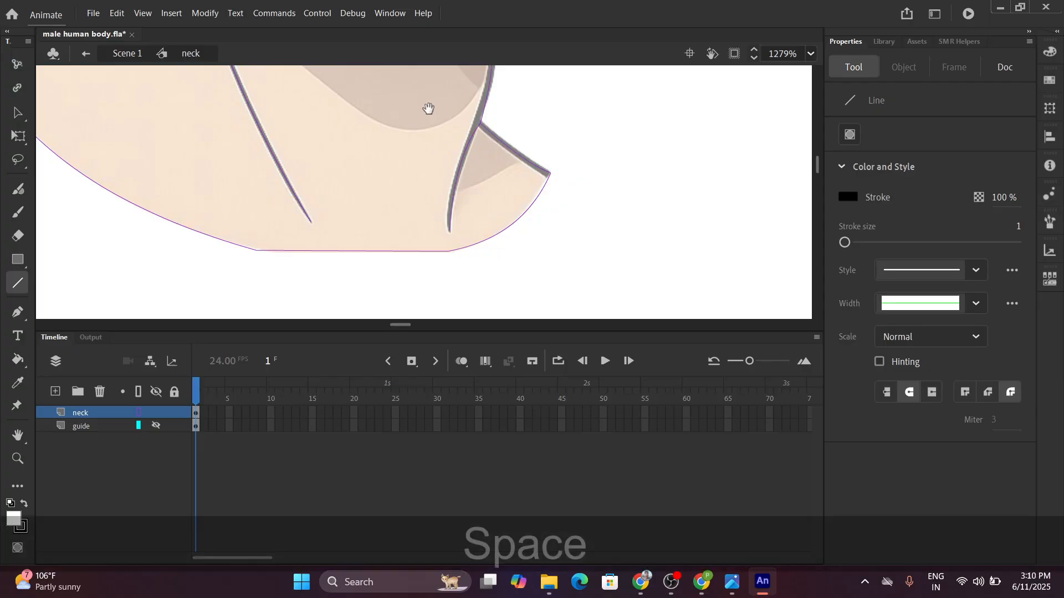
{"action": "mouse_move", "coordinate": [429, 108]}
{"action": "left_mouse_down"}
{"action": "mouse_move", "coordinate": [427, 161]}
{"action": "mouse_move", "coordinate": [449, 185]}
{"action": "left_mouse_up"}
{"action": "left_click", "coordinate": [477, 174], "text": "ctrl"}
Outline the shadow below the ear with lines from the muscle line's top to the shadow peak and on to the neck's back edge.
{"action": "scroll", "coordinate": [449, 185], "scroll_direction": "down", "scroll_amount": 5}
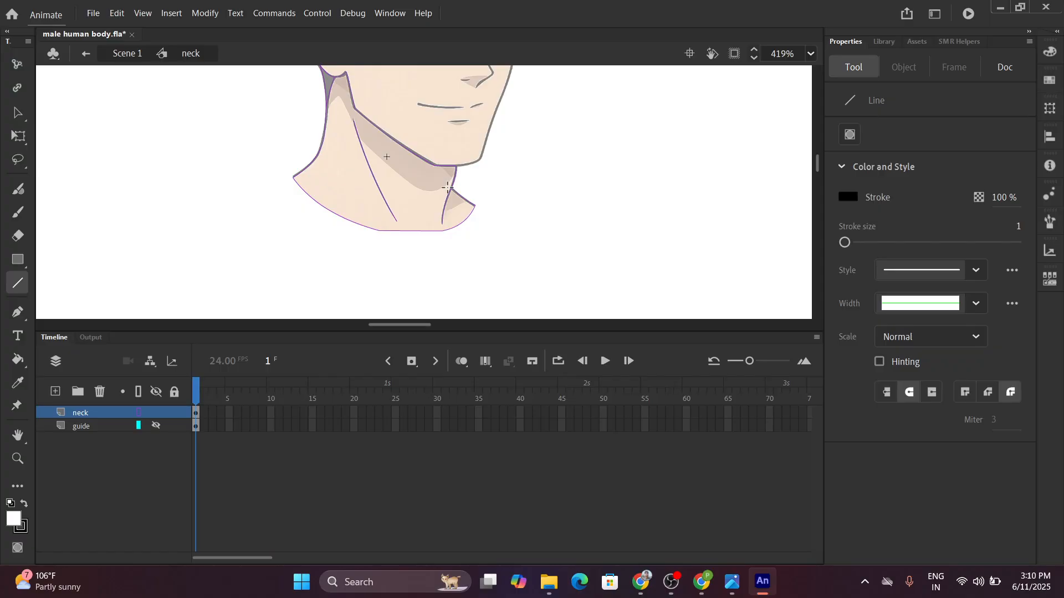
{"action": "scroll", "coordinate": [367, 128], "scroll_direction": "up", "scroll_amount": 6}
{"action": "key", "text": "ctrl+space"}
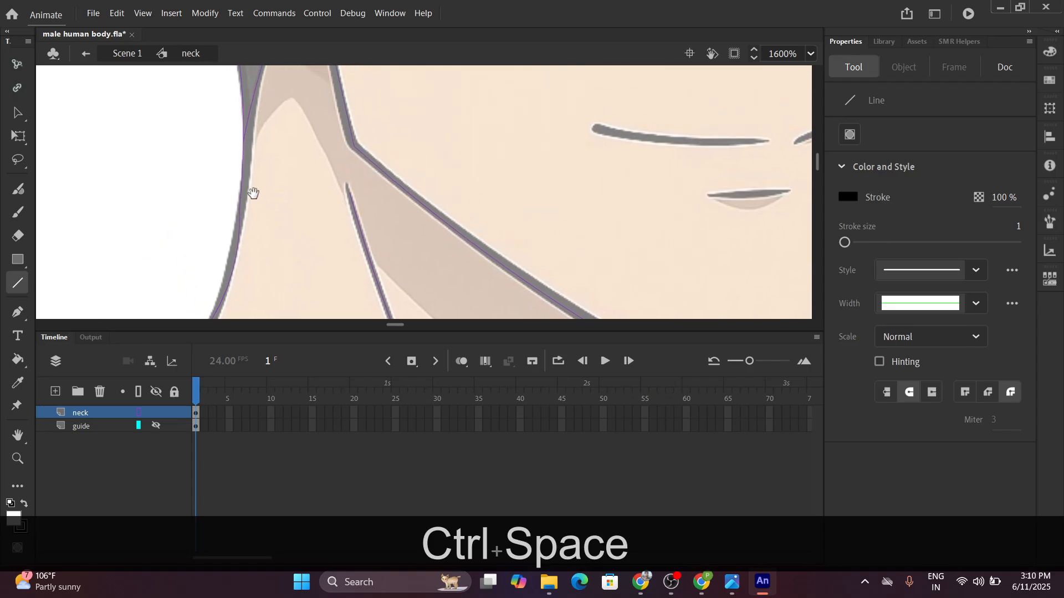
{"action": "left_click_drag", "start_coordinate": [253, 193], "coordinate": [277, 230]}
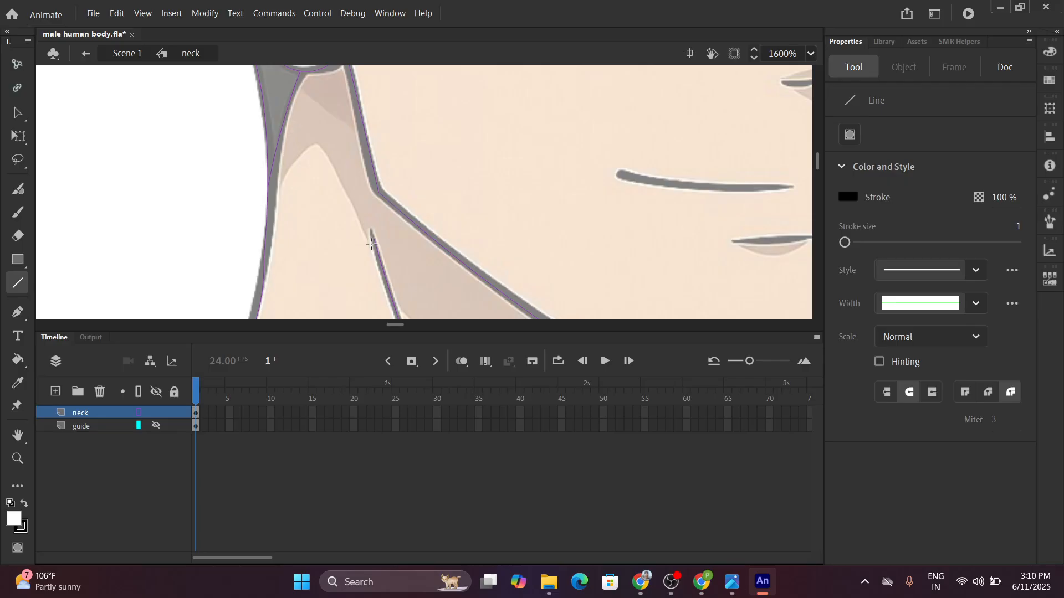
{"action": "mouse_move", "coordinate": [369, 230]}
{"action": "left_mouse_down"}
{"action": "mouse_move", "coordinate": [344, 221]}
{"action": "mouse_move", "coordinate": [314, 141]}
{"action": "left_mouse_up"}
{"action": "left_click_drag", "start_coordinate": [341, 193], "coordinate": [344, 187]}
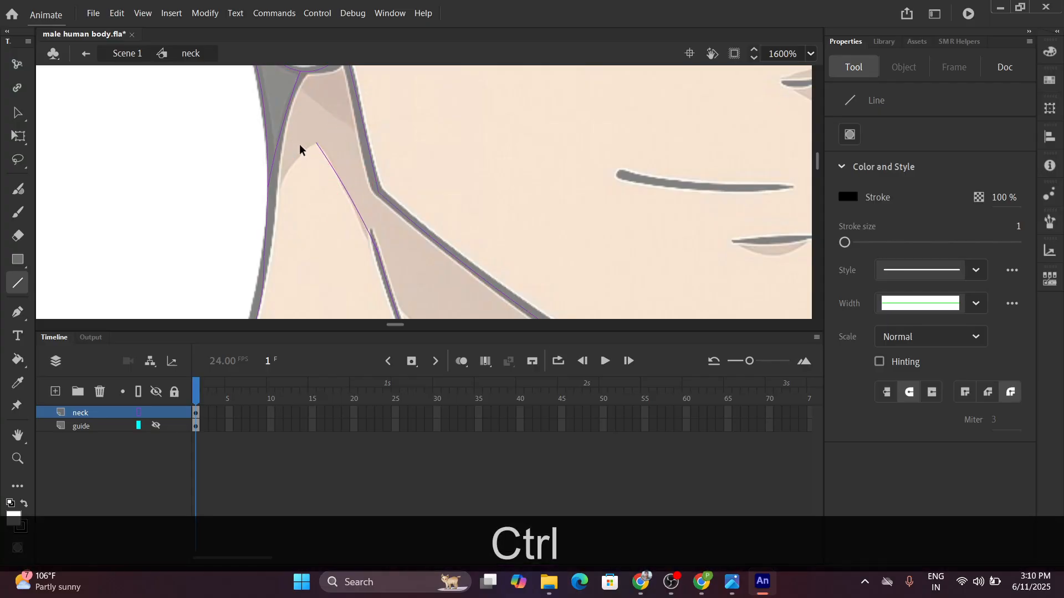
{"action": "left_click_drag", "start_coordinate": [317, 144], "coordinate": [267, 213]}
Outline the under-chin shadow's lower boundary from the muscle line to the neck's front edge, curving it to the guide.
{"action": "scroll", "coordinate": [332, 241], "scroll_direction": "down", "scroll_amount": 3}
{"action": "left_click_drag", "start_coordinate": [403, 255], "coordinate": [441, 221]}
{"action": "key", "text": "ctrl"}
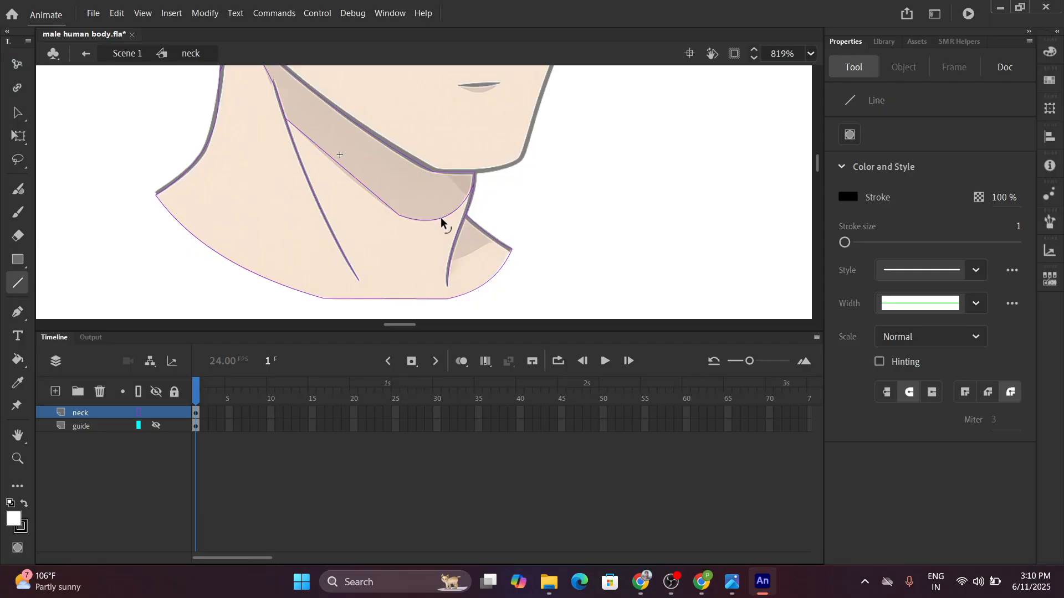
{"action": "scroll", "coordinate": [362, 194], "scroll_direction": "up", "scroll_amount": 2}
{"action": "key", "text": "ctrl"}
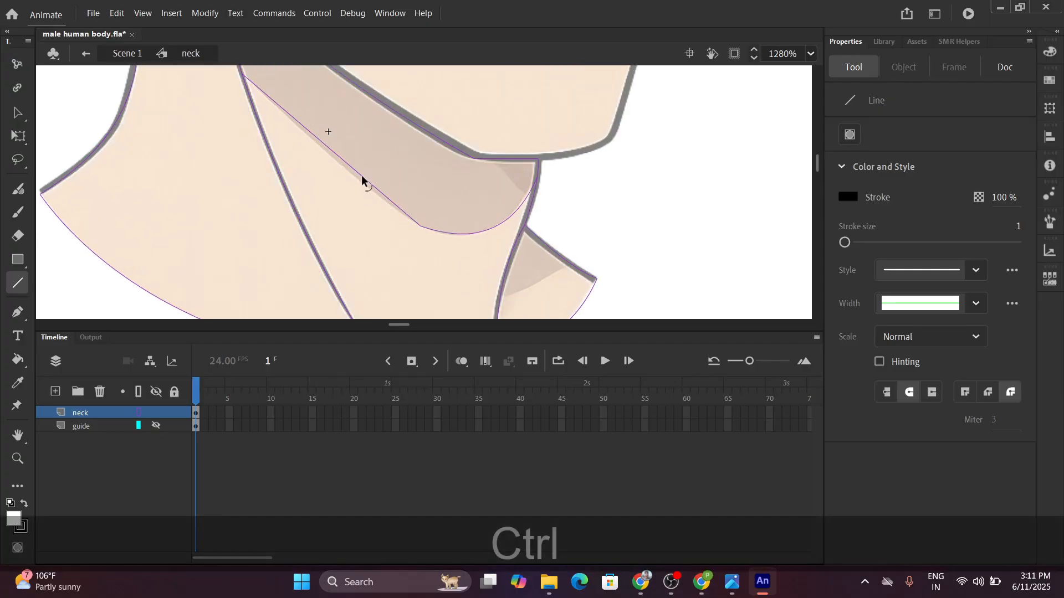
Return to Scene 1 and hide Layer_3, which holds the neck symbol.
{"action": "scroll", "coordinate": [357, 178], "scroll_direction": "down", "scroll_amount": 4}
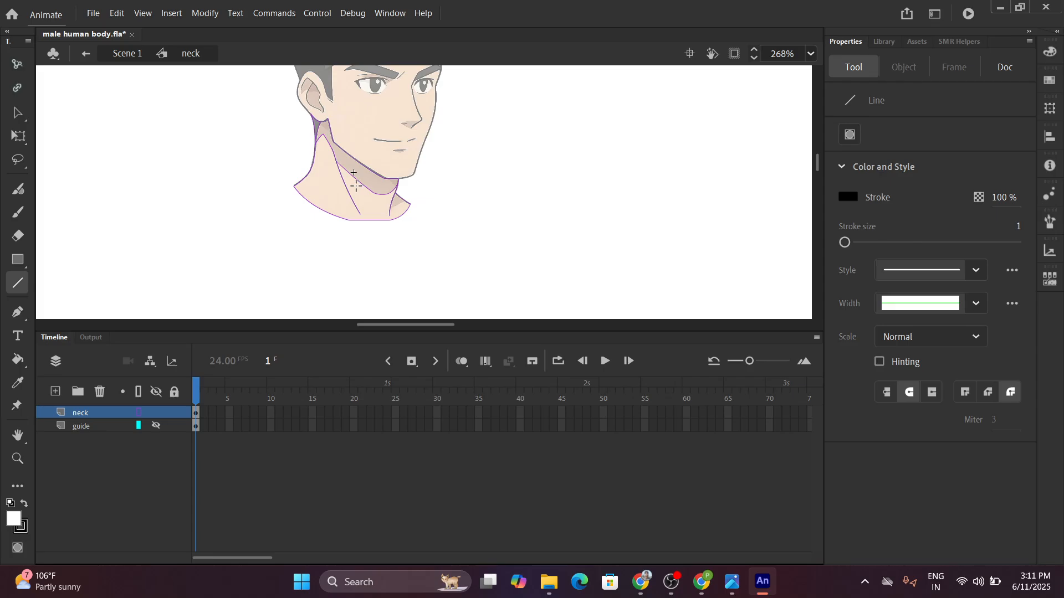
{"action": "left_click", "coordinate": [118, 54]}
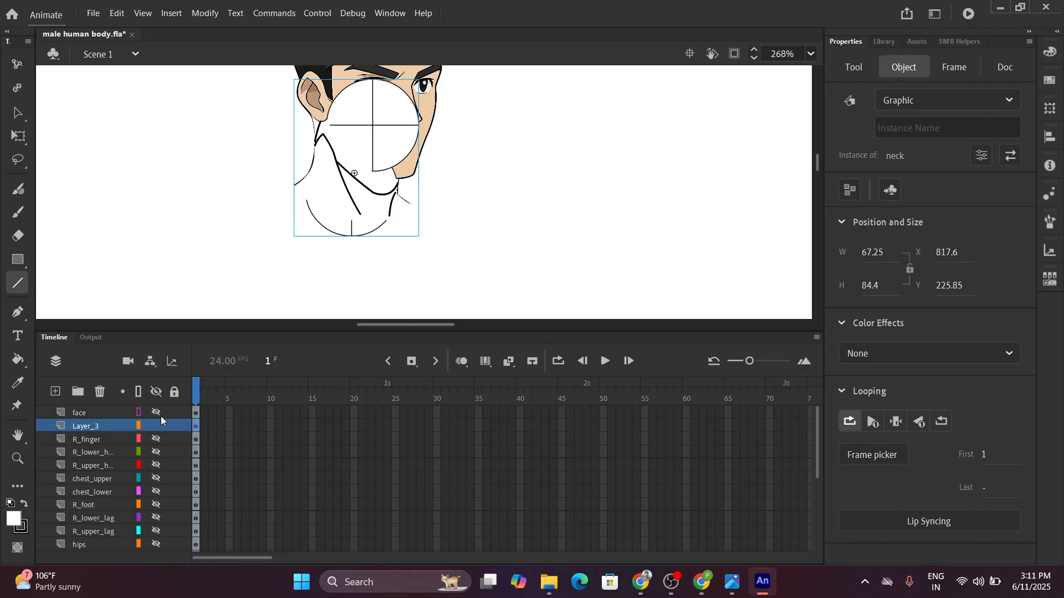
{"action": "left_click", "coordinate": [148, 426]}
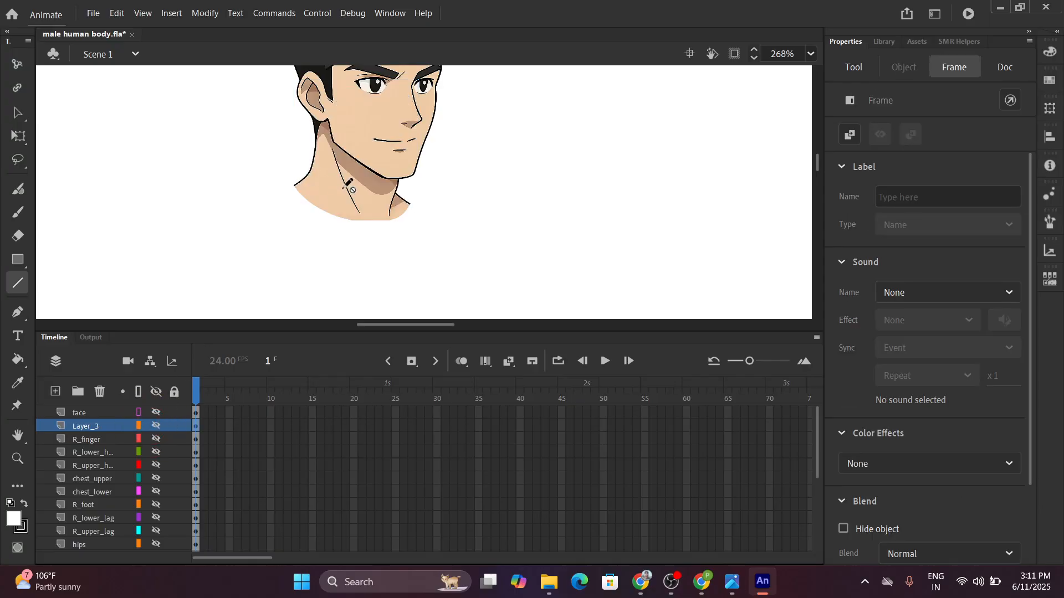
Sample the brown under-chin shadow colour from the guide image as the fill colour.
{"action": "scroll", "coordinate": [372, 180], "scroll_direction": "up", "scroll_amount": 5, "text": "ctrl"}
{"action": "key", "text": "i"}
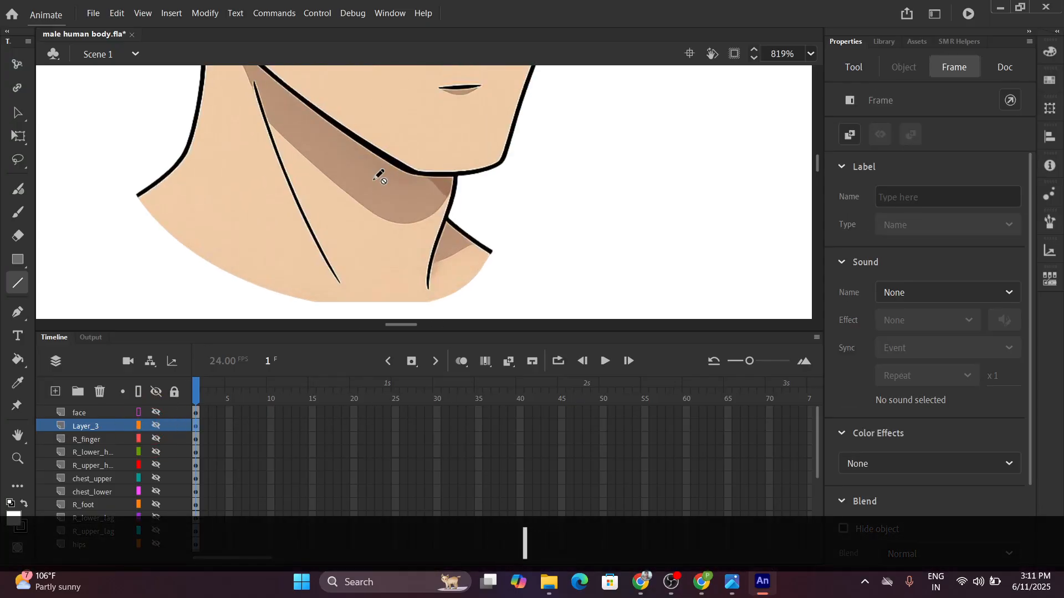
{"action": "left_click", "coordinate": [373, 179]}
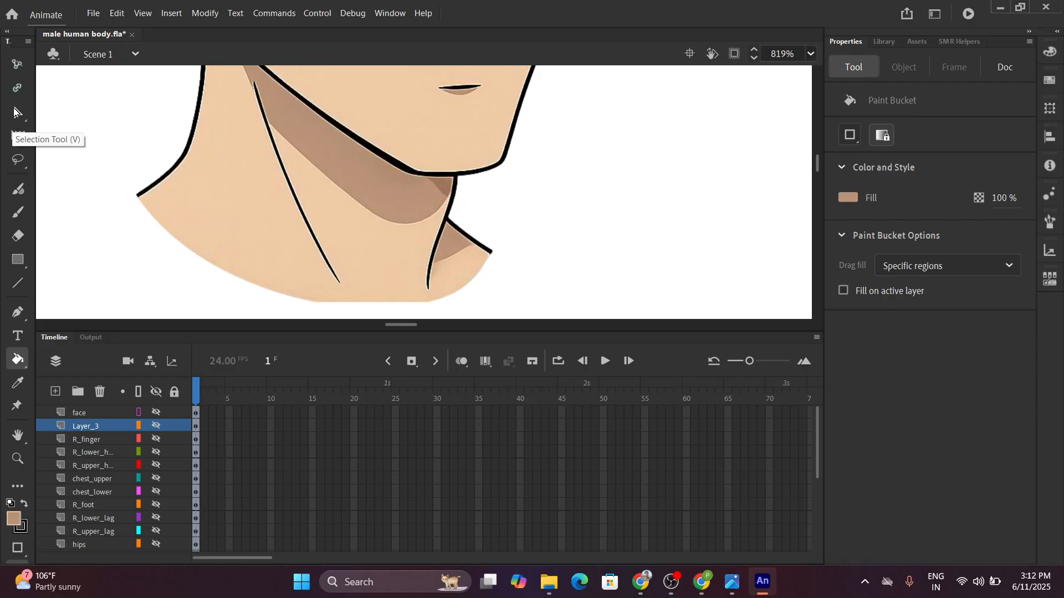
Show Layer_3 again and open its neck symbol for editing.
{"action": "left_click", "coordinate": [14, 111]}
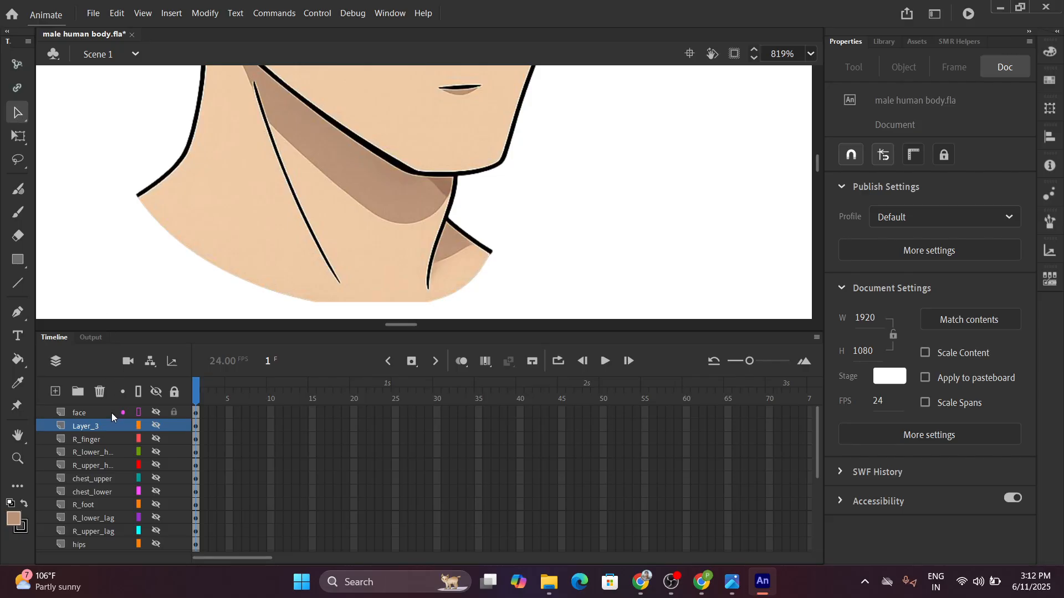
{"action": "left_click", "coordinate": [156, 427]}
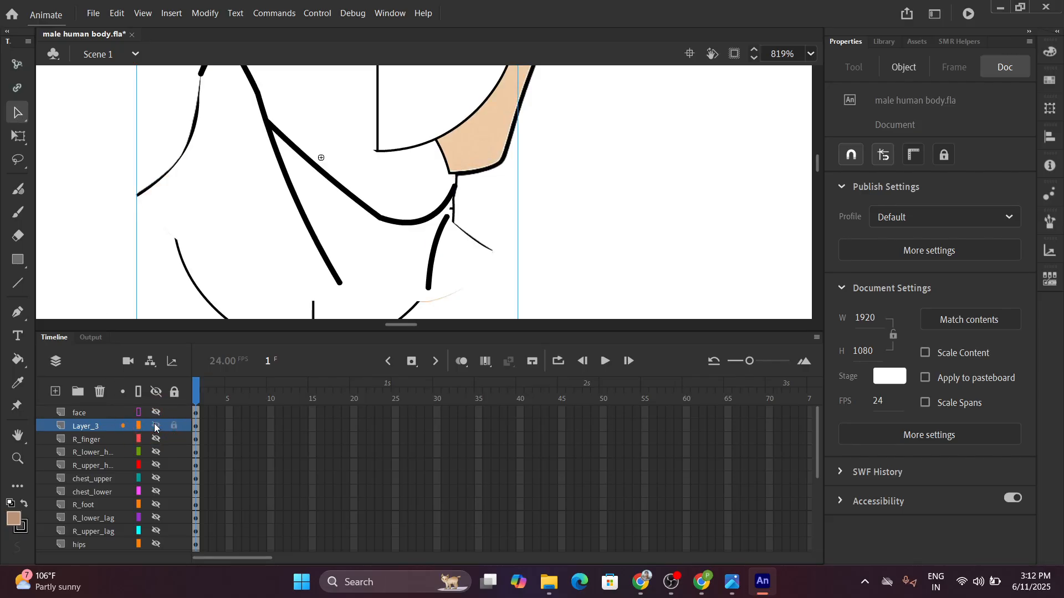
{"action": "left_click", "coordinate": [156, 427]}
{"action": "left_click", "coordinate": [156, 427]}
{"action": "scroll", "coordinate": [295, 213], "scroll_direction": "down", "scroll_amount": 5}
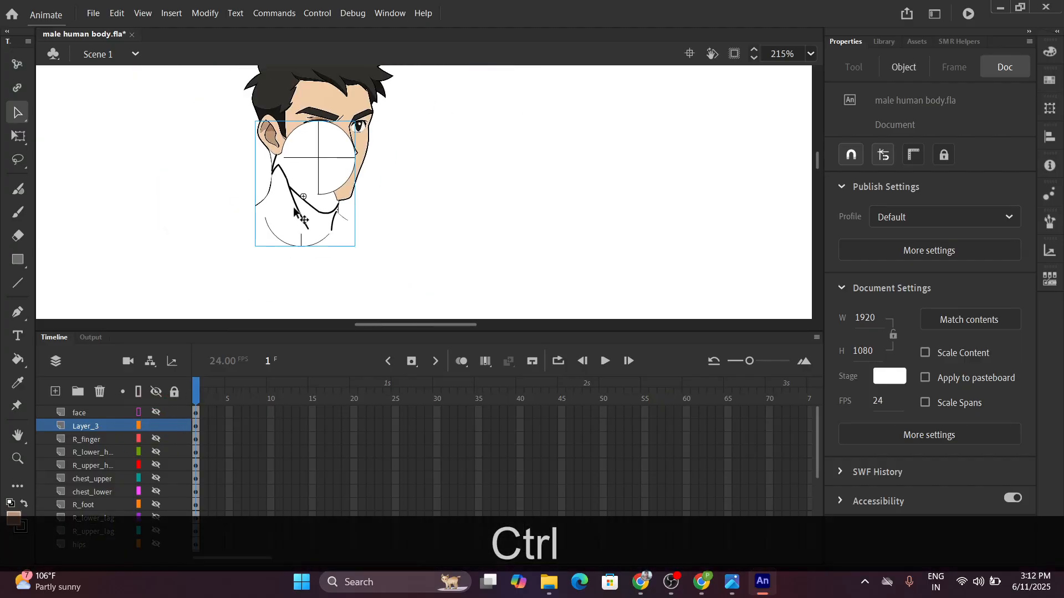
{"action": "scroll", "coordinate": [288, 217], "scroll_direction": "up", "scroll_amount": 5}
{"action": "double_click", "coordinate": [287, 219]}
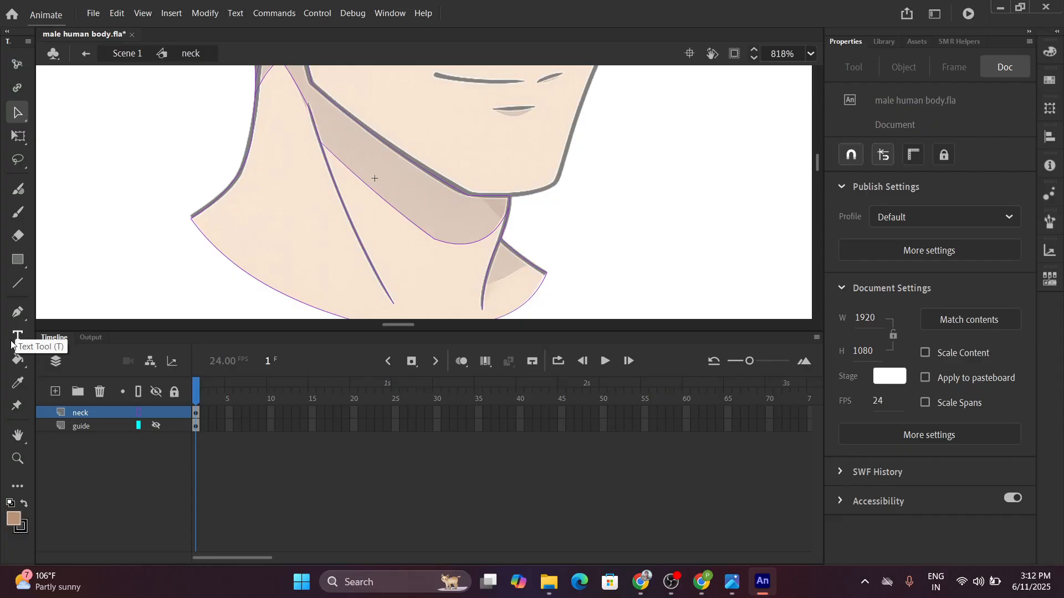
Turn off the neck layer's outline view and fill the under-chin shadow area with the sampled brown using the Paint Bucket.
{"action": "left_click", "coordinate": [15, 359]}
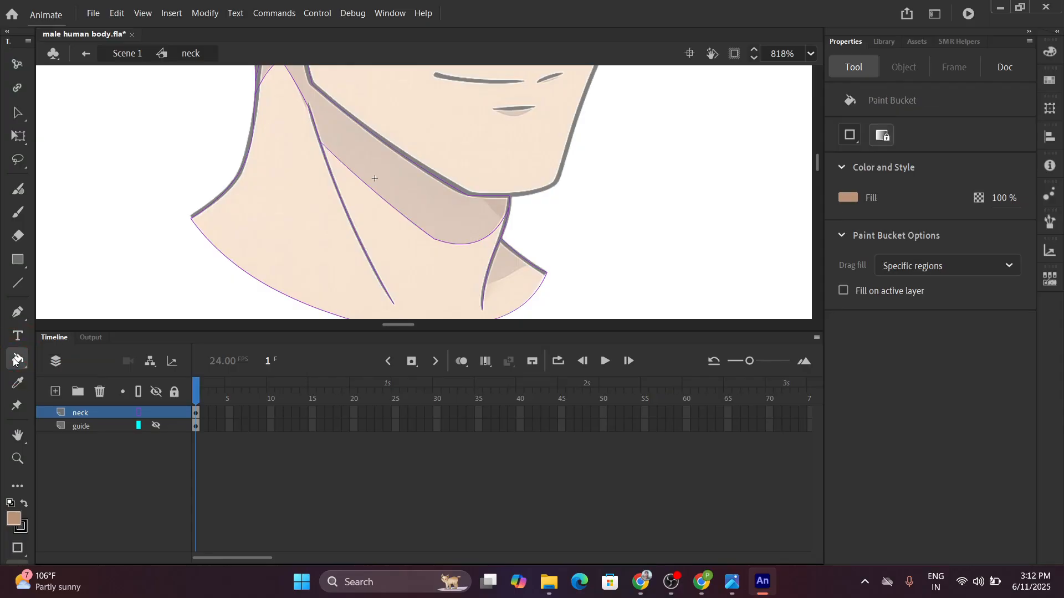
{"action": "left_click", "coordinate": [138, 413]}
{"action": "left_click", "coordinate": [428, 208]}
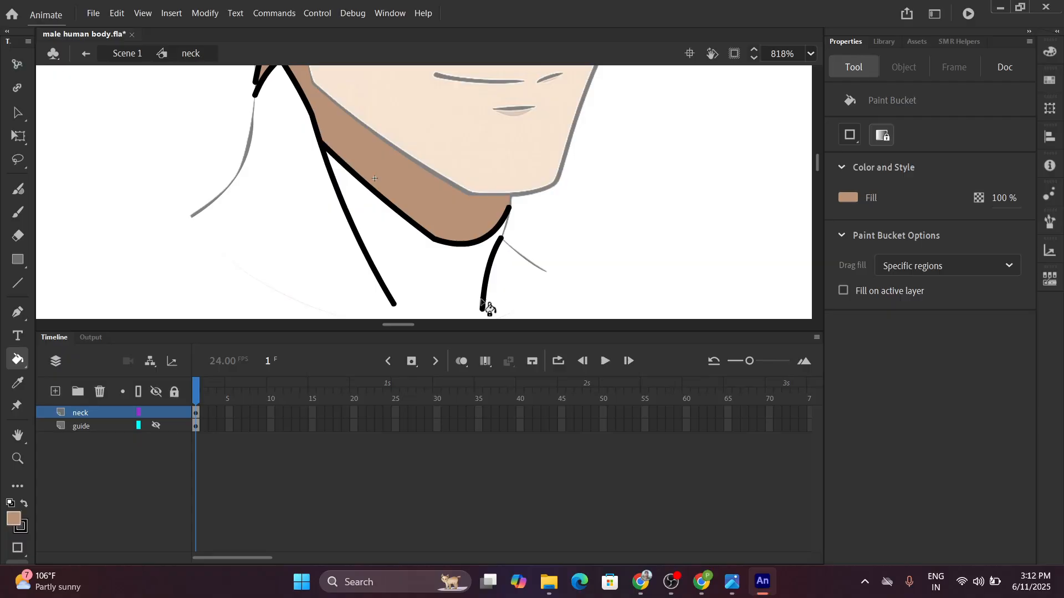
With the neck layer shown as outlines, draw the small shoulder shadow's lower boundary to the front neck line and curve it to the guide.
{"action": "scroll", "coordinate": [482, 302], "scroll_direction": "up", "scroll_amount": 3, "text": "ctrl"}
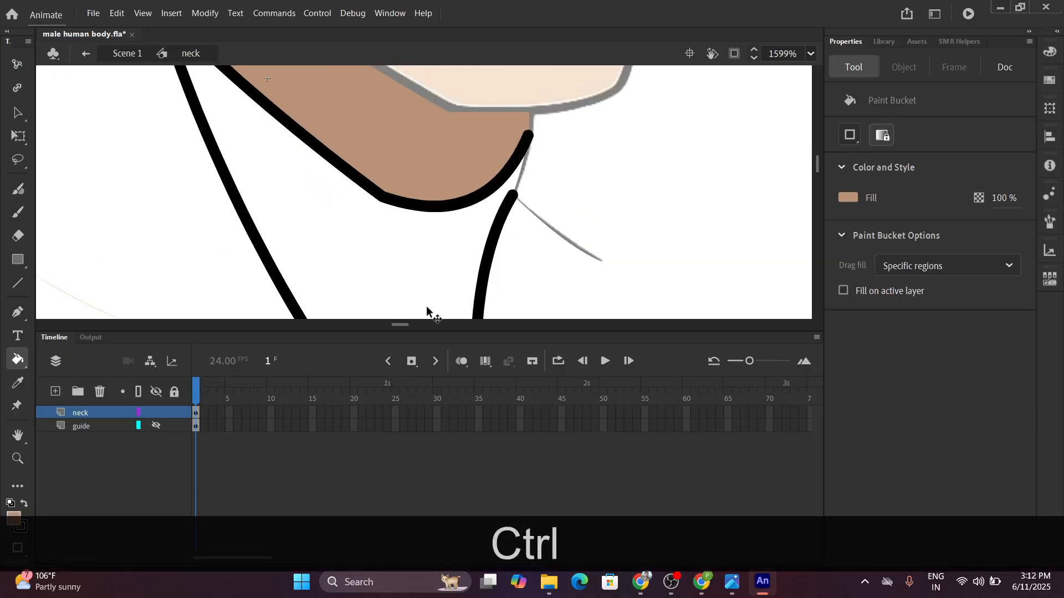
{"action": "left_click", "coordinate": [155, 413]}
{"action": "scroll", "coordinate": [530, 284], "scroll_direction": "down", "scroll_amount": 2}
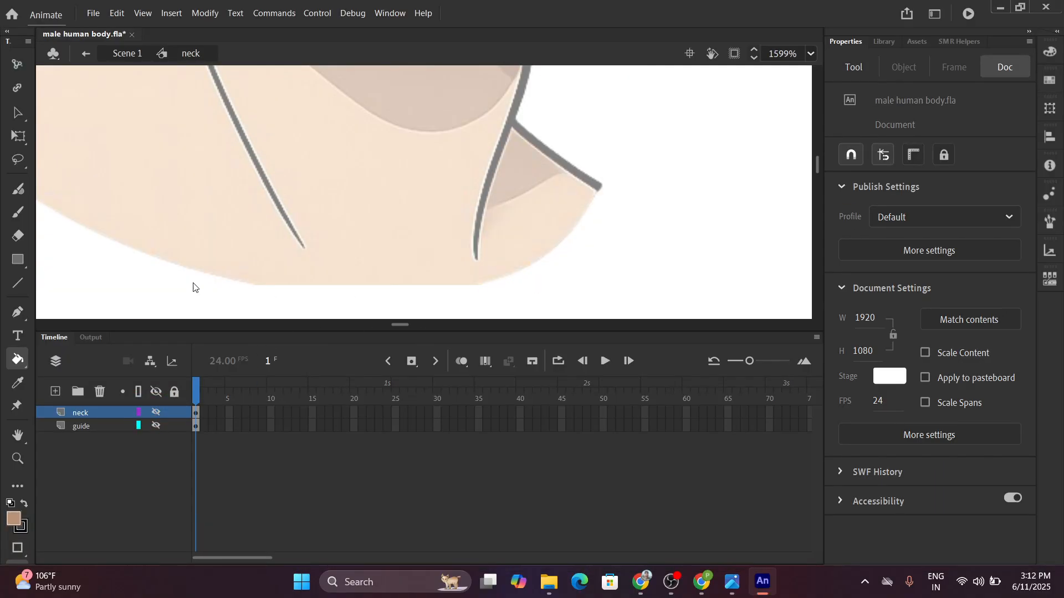
{"action": "left_click", "coordinate": [18, 283]}
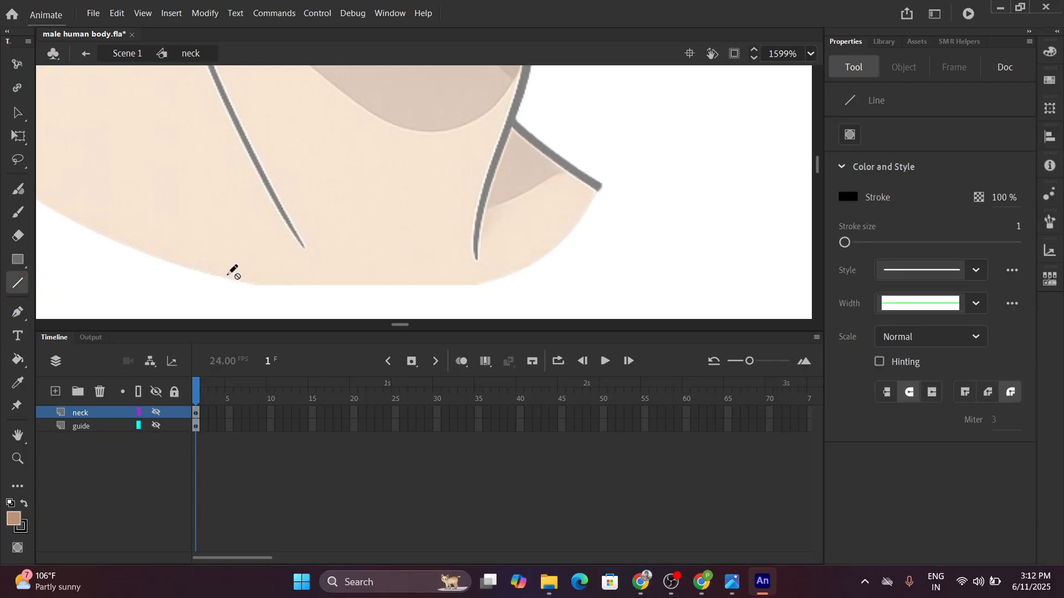
{"action": "left_click", "coordinate": [156, 414]}
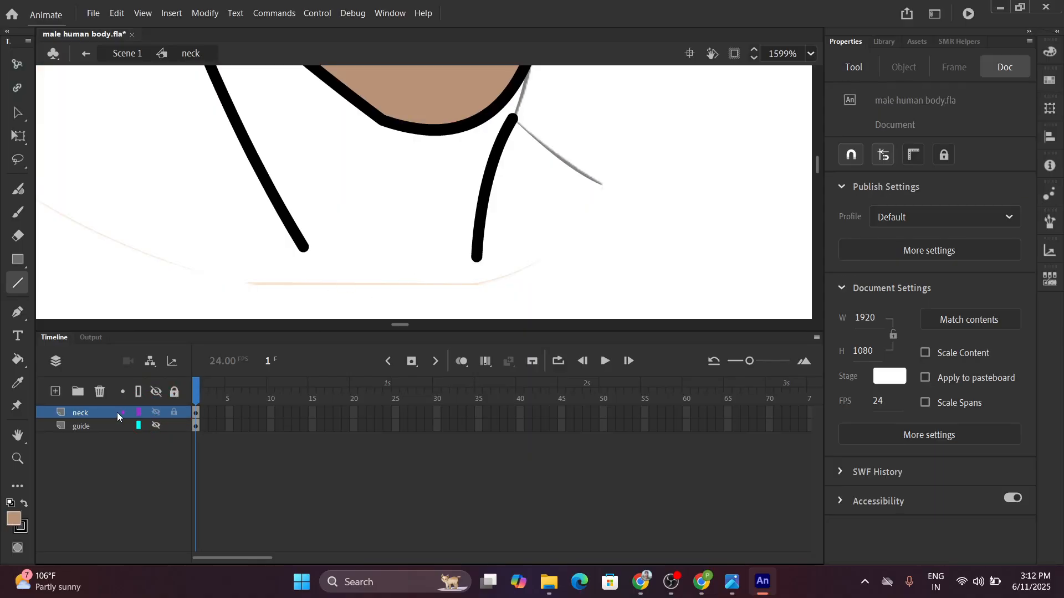
{"action": "left_click", "coordinate": [137, 413]}
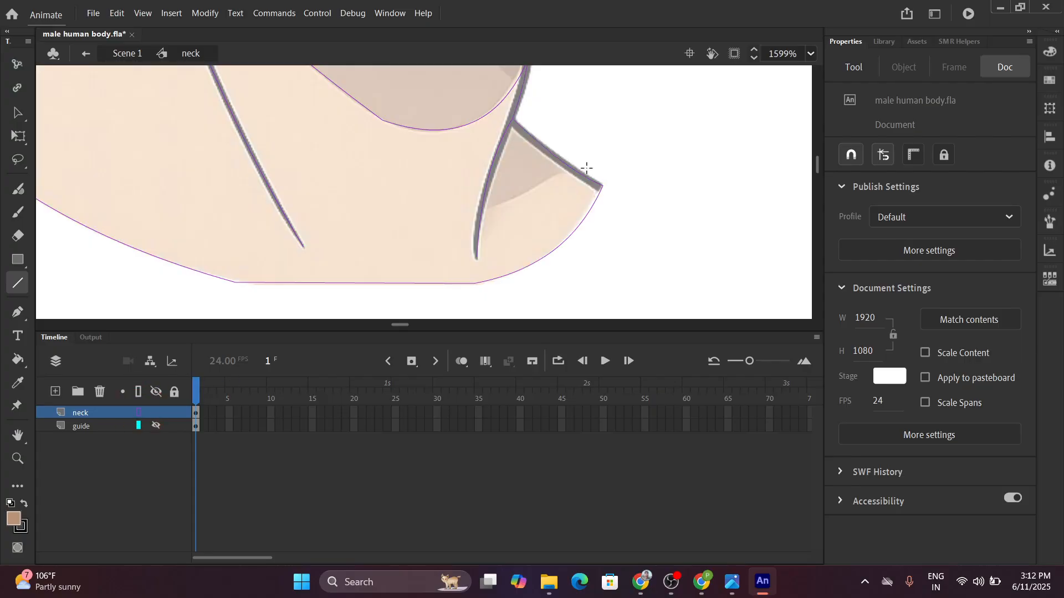
{"action": "left_click_drag", "start_coordinate": [573, 168], "coordinate": [482, 211]}
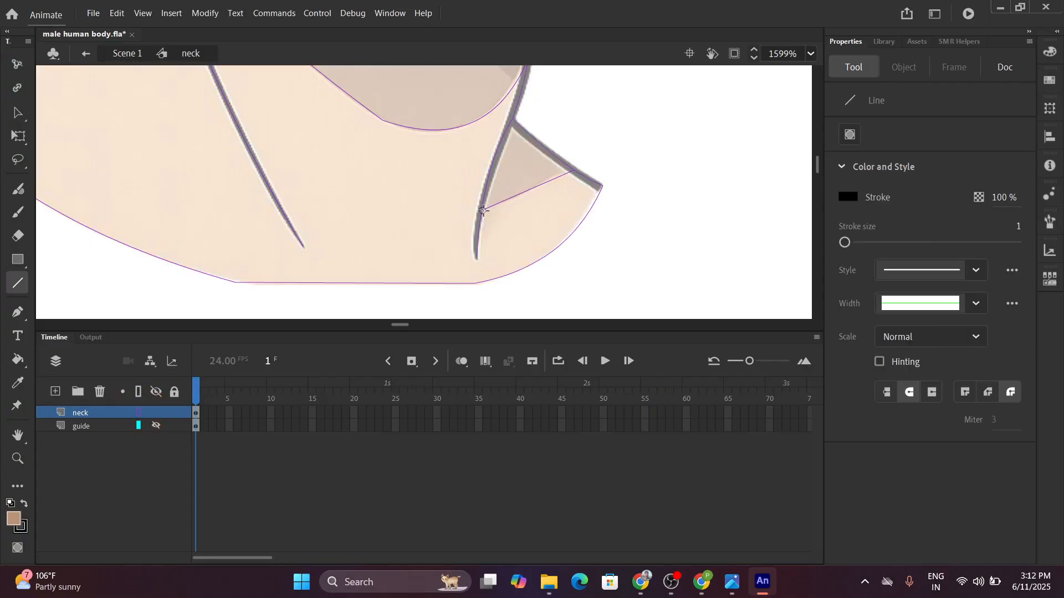
{"action": "left_click_drag", "start_coordinate": [545, 183], "coordinate": [543, 178]}
{"action": "key", "text": "alt"}
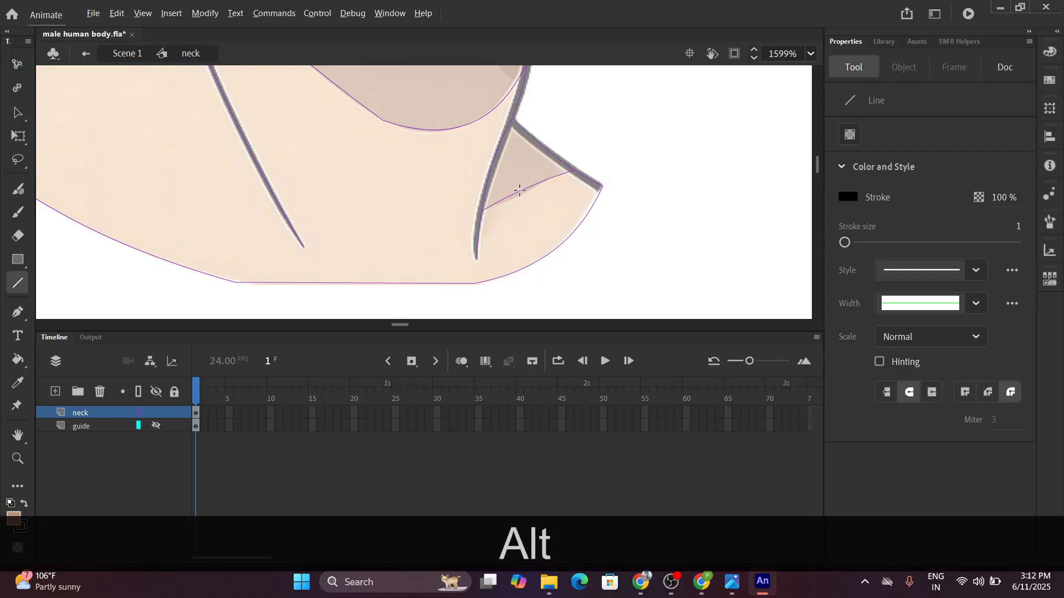
{"action": "left_click", "coordinate": [518, 198]}
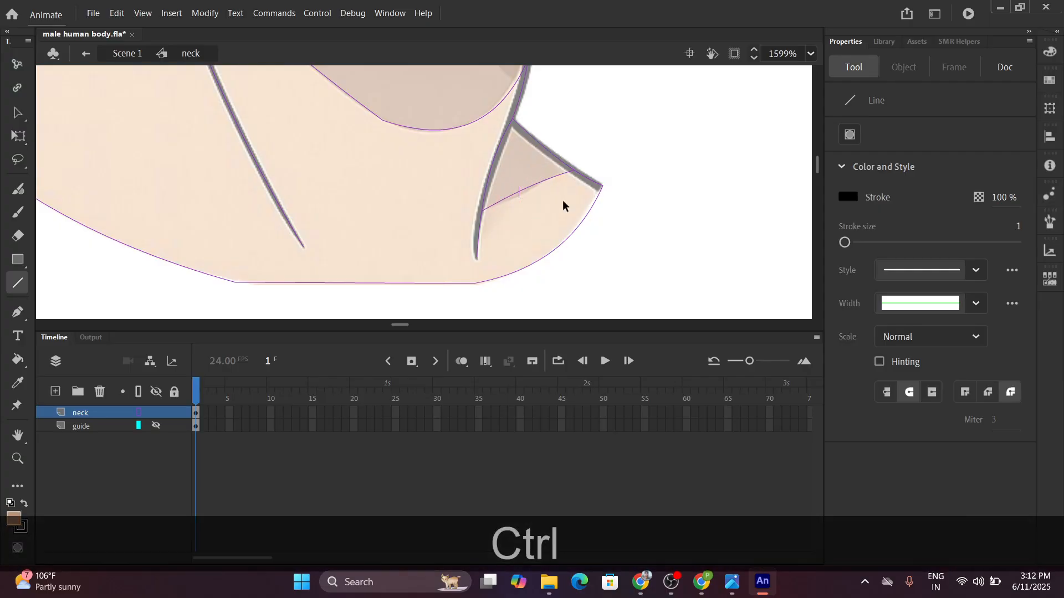
{"action": "key", "text": "ctrl+z"}
Add a corner point midway along the small shoulder shadow's lower boundary and reshape the line to follow the guide.
{"action": "left_click", "coordinate": [17, 113]}
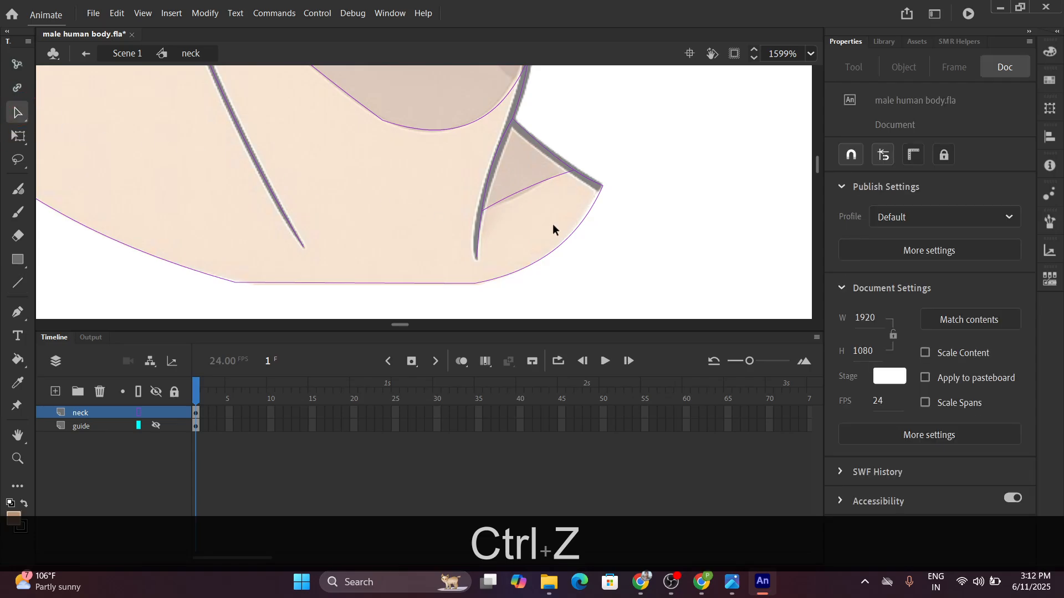
{"action": "key", "text": "alt"}
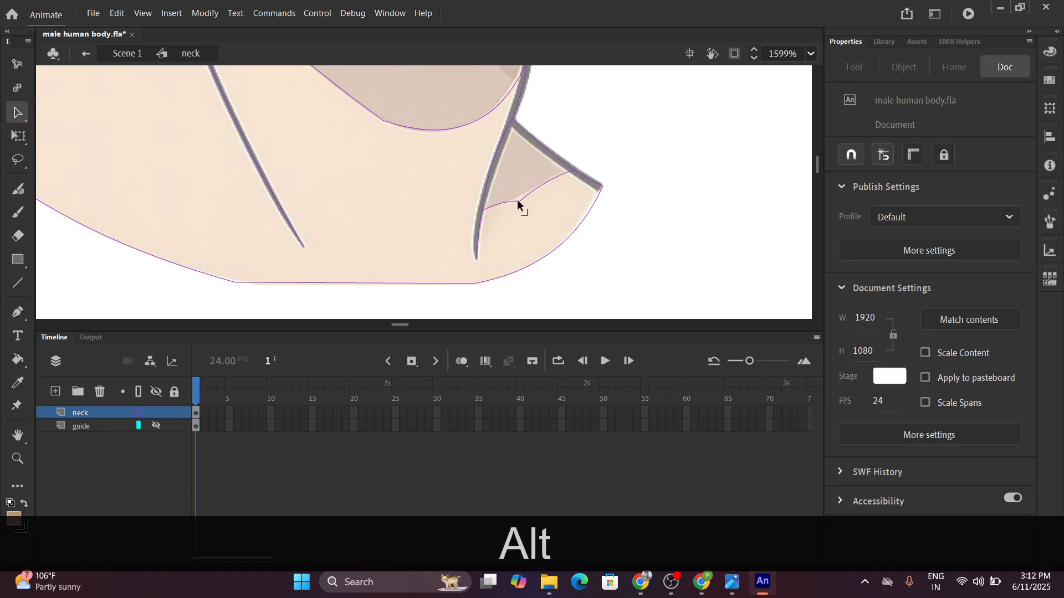
{"action": "left_click_drag", "start_coordinate": [526, 194], "coordinate": [530, 191]}
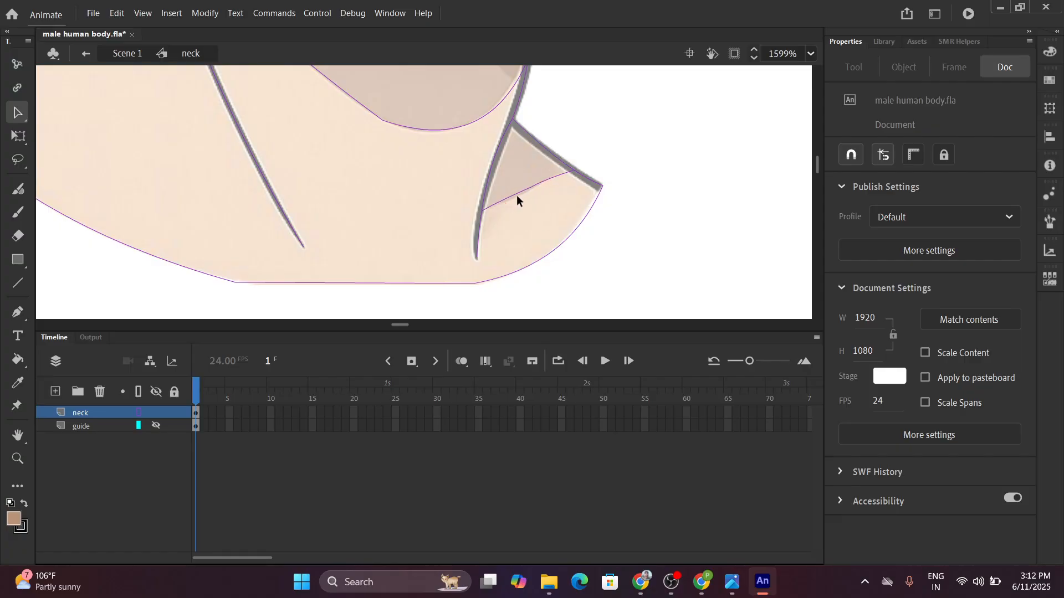
Turn off the neck layer's outline view and fill the small shoulder shadow with the sampled brown.
{"action": "scroll", "coordinate": [512, 198], "scroll_direction": "down", "scroll_amount": 3}
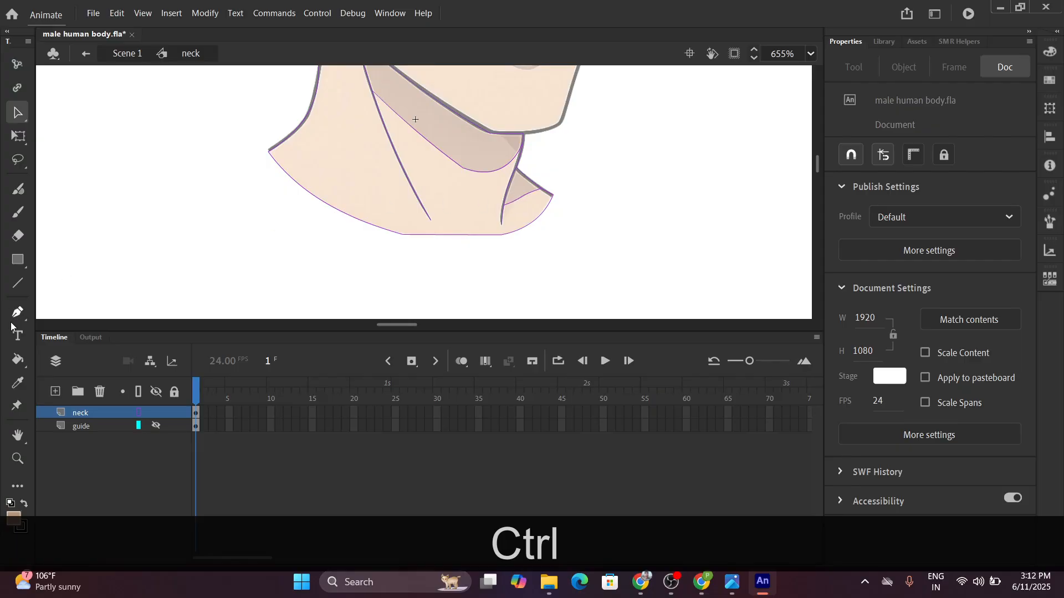
{"action": "left_click", "coordinate": [18, 359]}
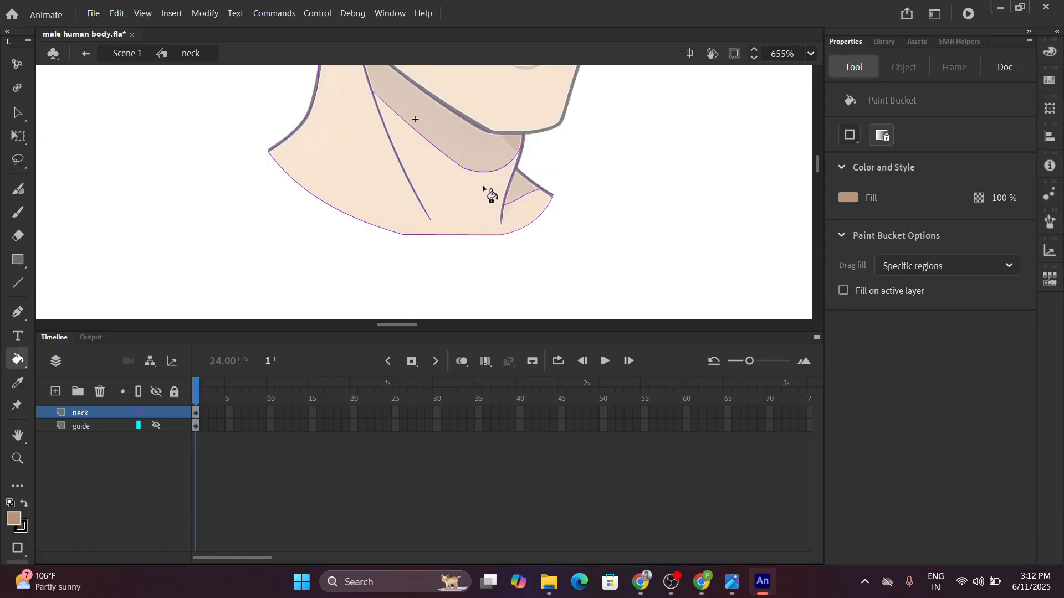
{"action": "left_click", "coordinate": [139, 412]}
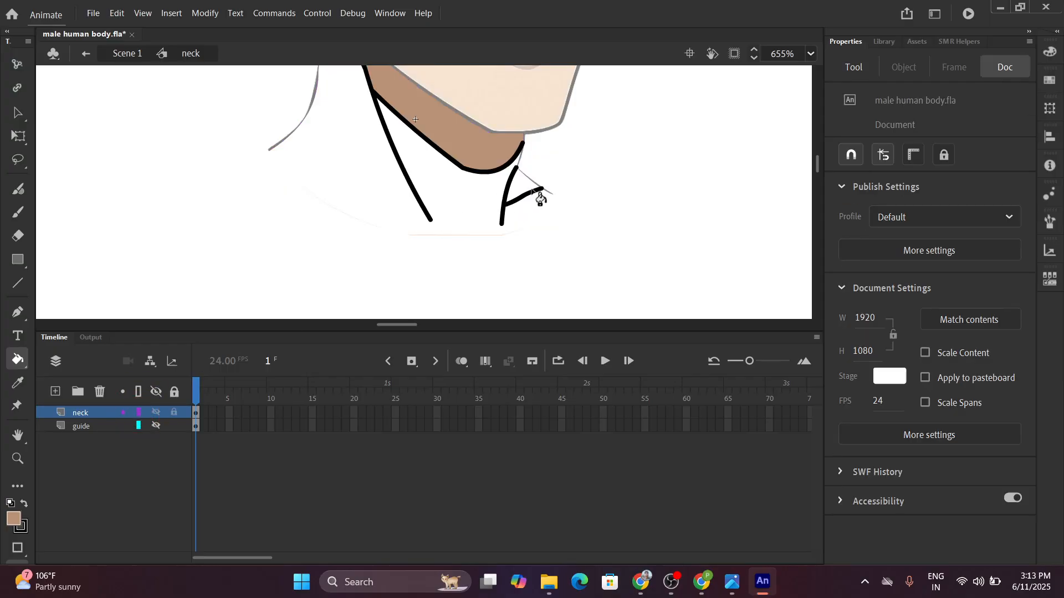
{"action": "left_click", "coordinate": [526, 187]}
Delete the black boundary line along the lower edge of the small shoulder shadow.
{"action": "scroll", "coordinate": [527, 199], "scroll_direction": "up", "scroll_amount": 3, "text": "ctrl"}
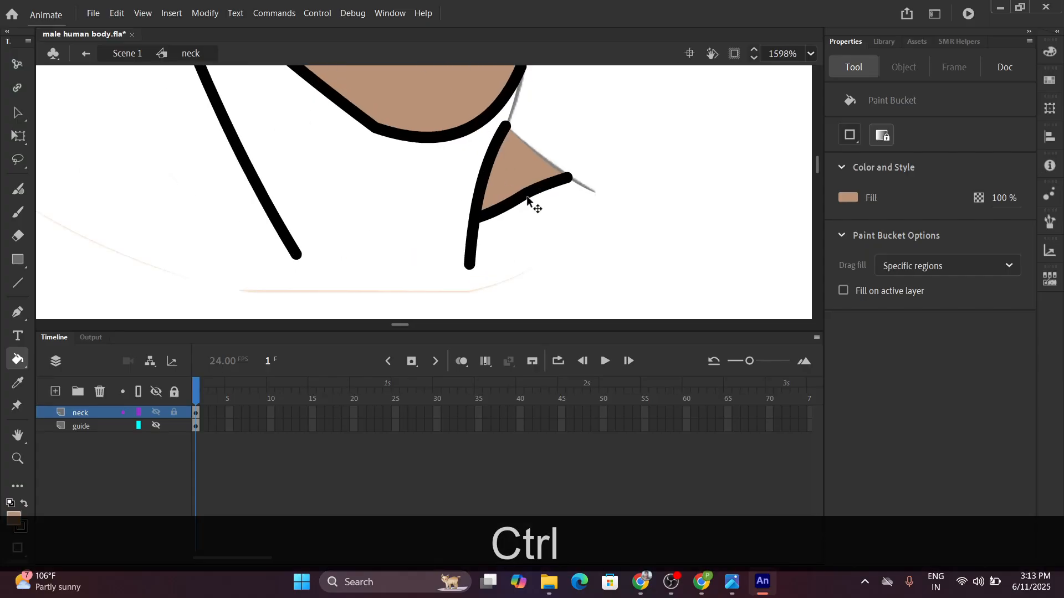
{"action": "left_click", "coordinate": [18, 112]}
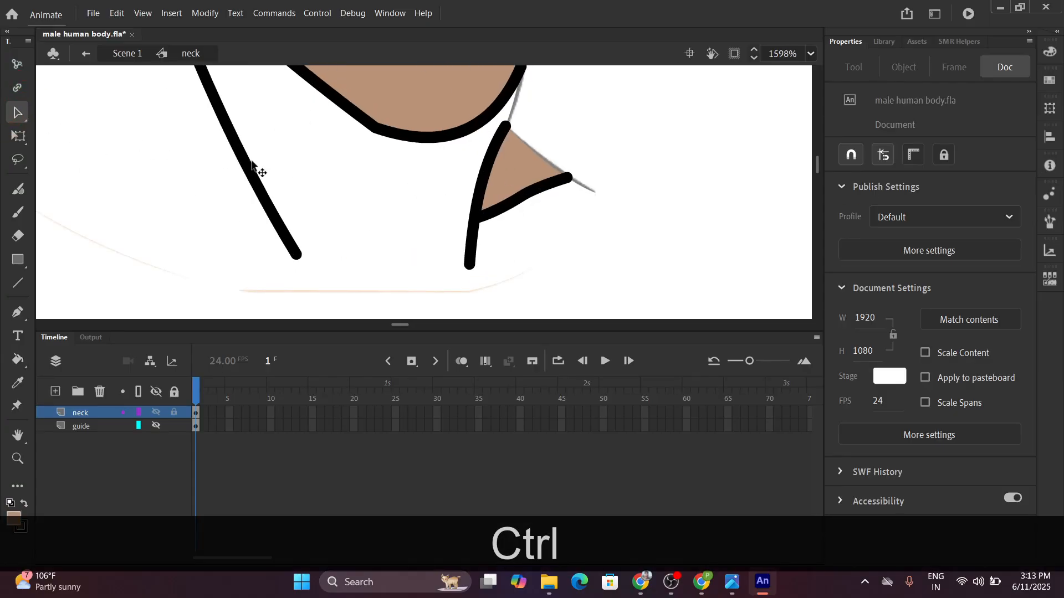
{"action": "left_click", "coordinate": [507, 204]}
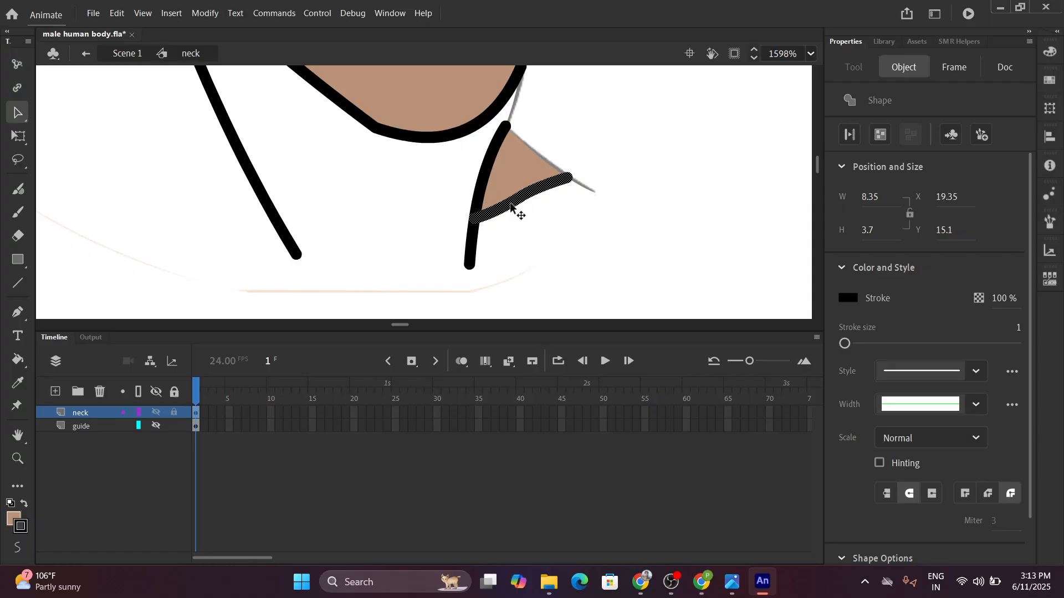
{"action": "key", "text": "Delete"}
Delete the two black boundary segments along the lower edge of the under-chin shadow.
{"action": "scroll", "coordinate": [405, 206], "scroll_direction": "down", "scroll_amount": 4}
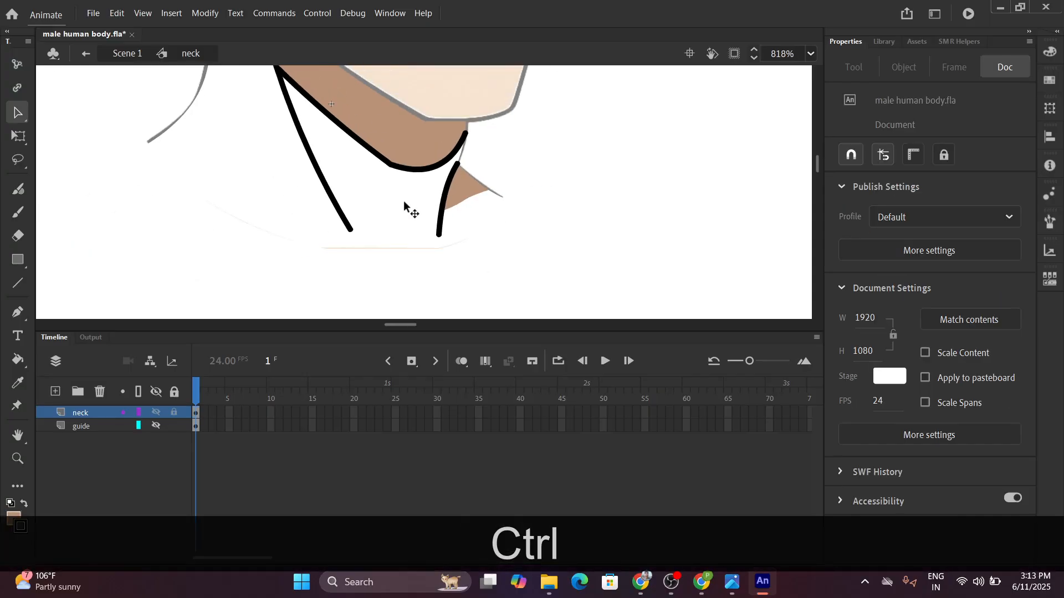
{"action": "left_click", "coordinate": [407, 177]}
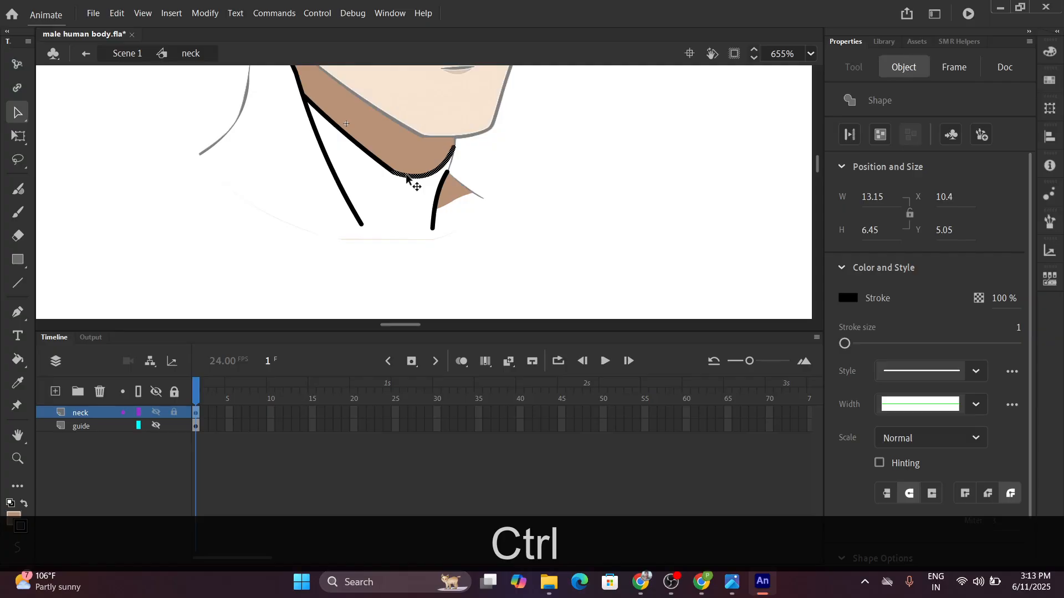
{"action": "key", "text": "Delete"}
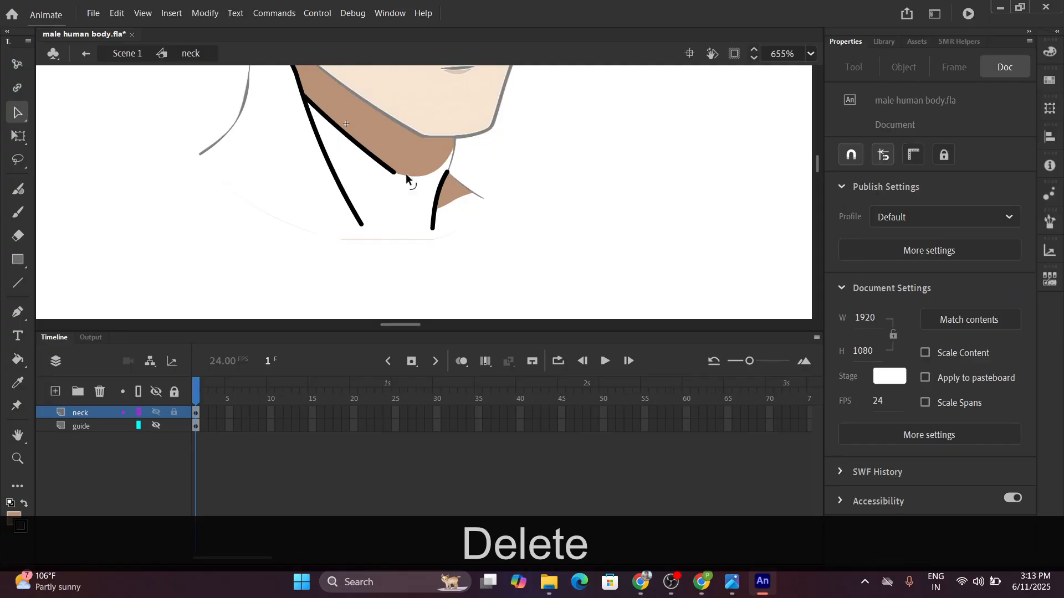
{"action": "left_click", "coordinate": [379, 161]}
{"action": "key", "text": "Delete"}
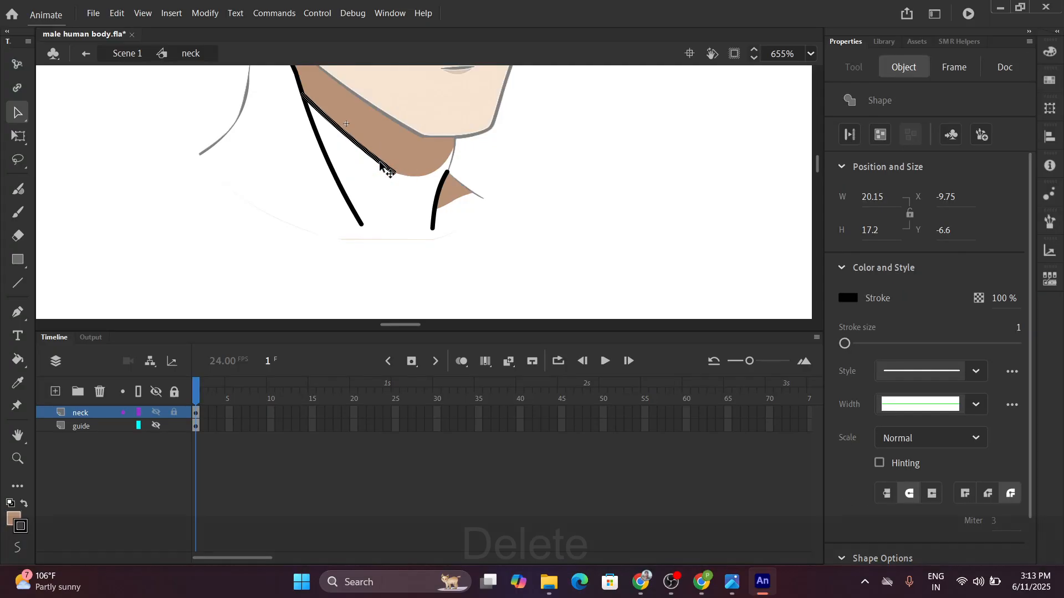
Delete the black boundary lines on both sides of the shadow peak below the ear, down to the muscle line.
{"action": "scroll", "coordinate": [379, 161], "scroll_direction": "down", "scroll_amount": 3}
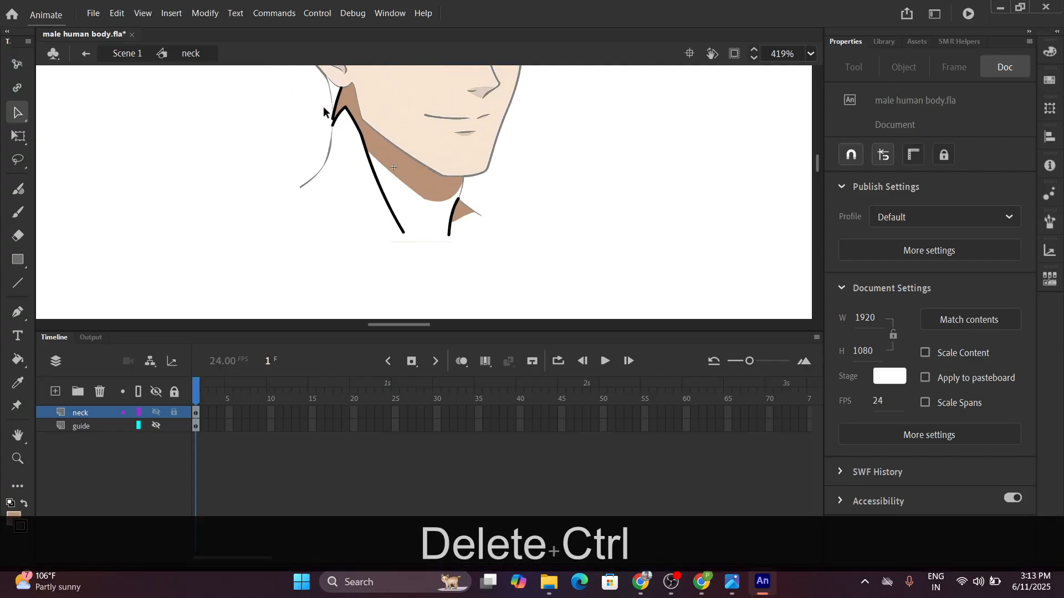
{"action": "scroll", "coordinate": [344, 119], "scroll_direction": "up", "scroll_amount": 3}
{"action": "left_click", "coordinate": [342, 116]}
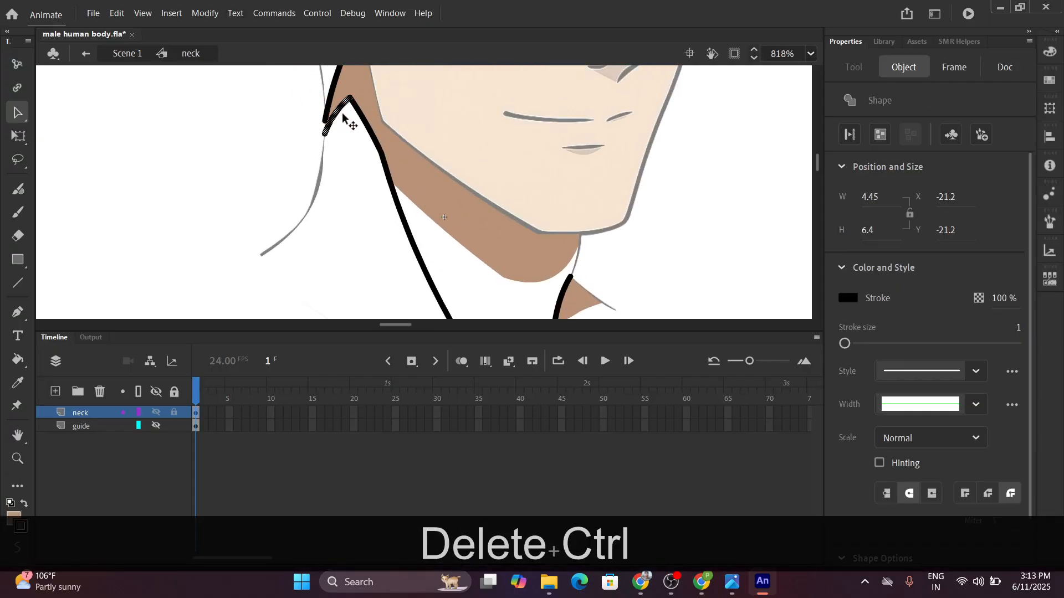
{"action": "key", "text": "Delete"}
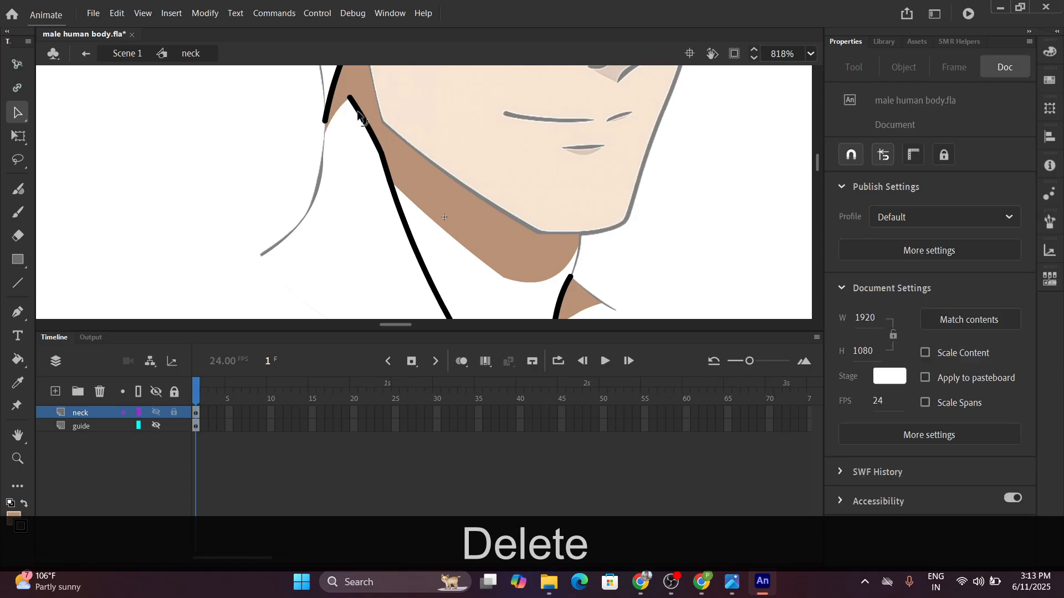
{"action": "left_click", "coordinate": [359, 116]}
{"action": "key", "text": "Delete"}
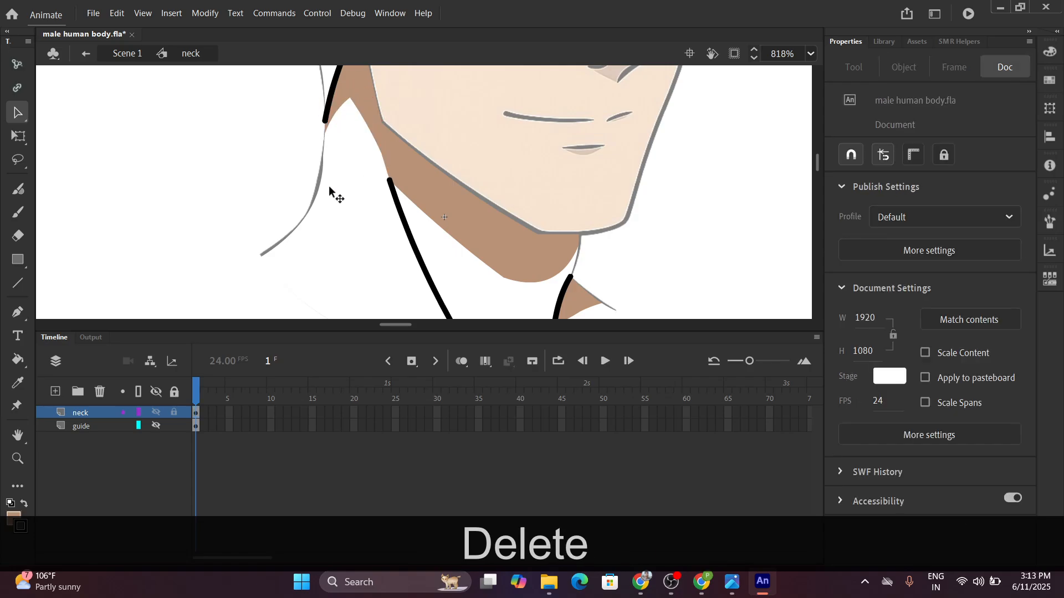
Hide and show the neck layer to compare the traced neck and its shadows with the guide drawing.
{"action": "scroll", "coordinate": [329, 188], "scroll_direction": "down", "scroll_amount": 4}
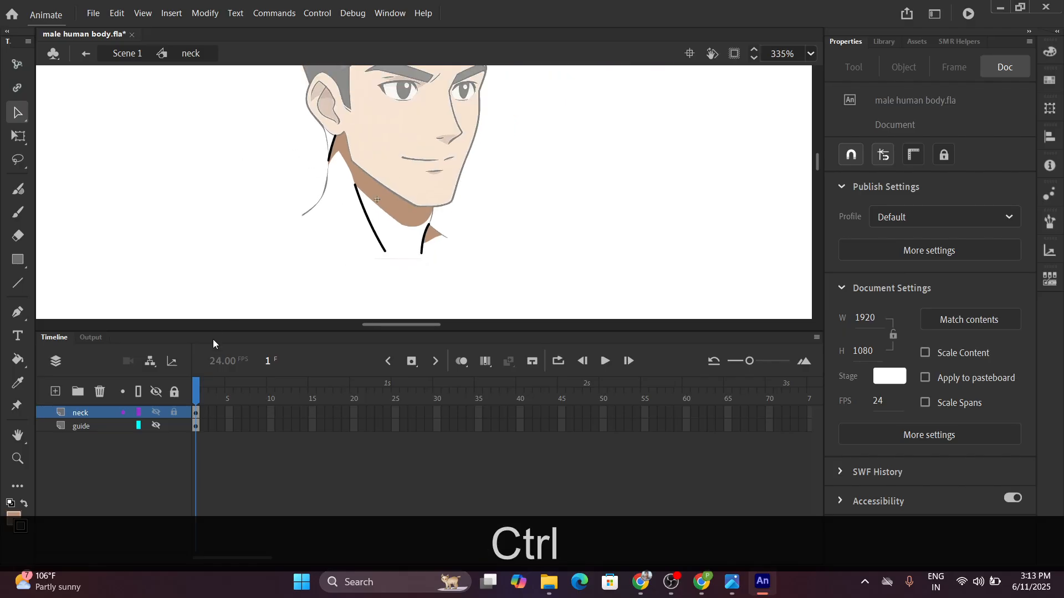
{"action": "left_click", "coordinate": [156, 414]}
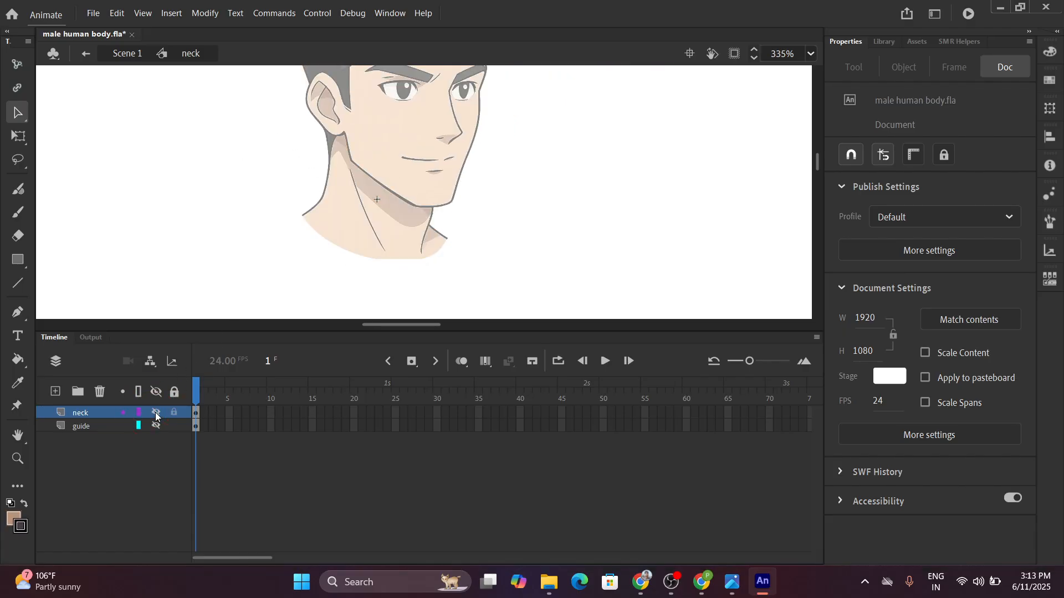
{"action": "left_click", "coordinate": [156, 414]}
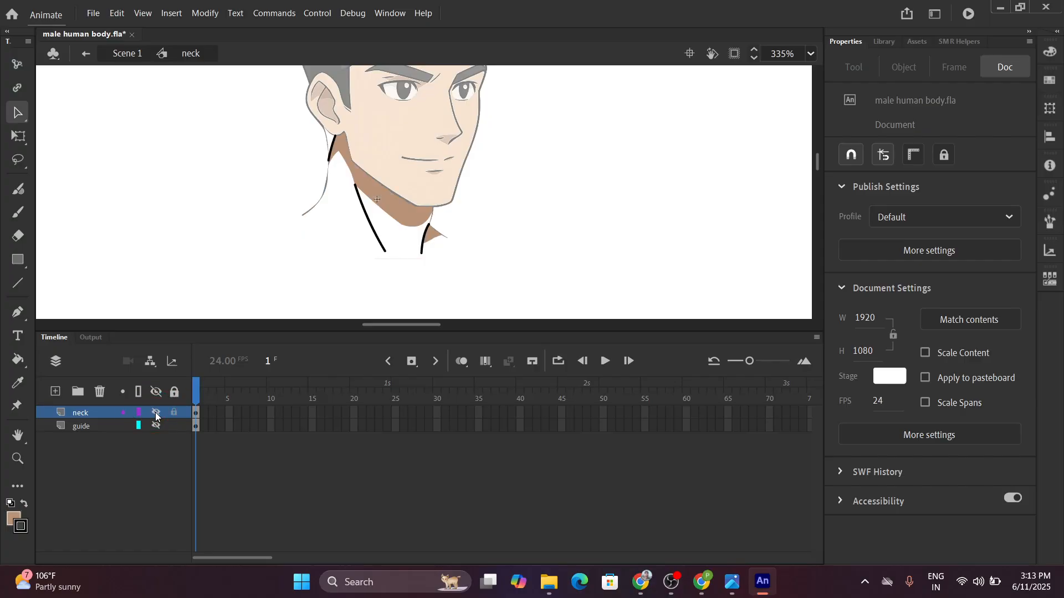
{"action": "left_click", "coordinate": [155, 414]}
Undo the last deletion of the black boundary line running from the shadow peak down to the muscle line.
{"action": "key", "text": "ctrl+z"}
{"action": "key", "text": "ctrl+z"}
{"action": "key", "text": "ctrl+z"}
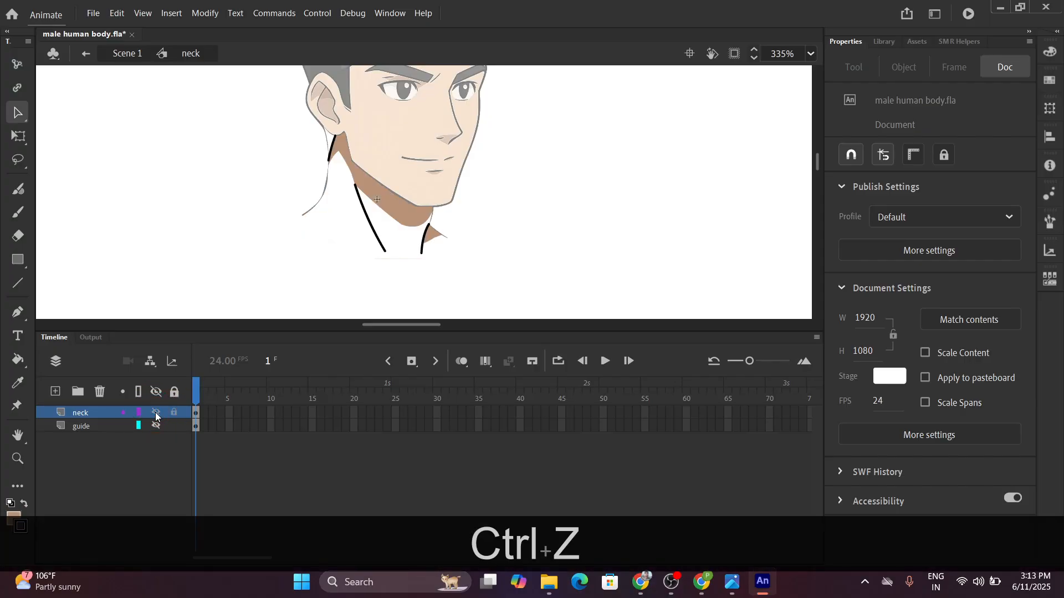
{"action": "key", "text": "ctrl+z"}
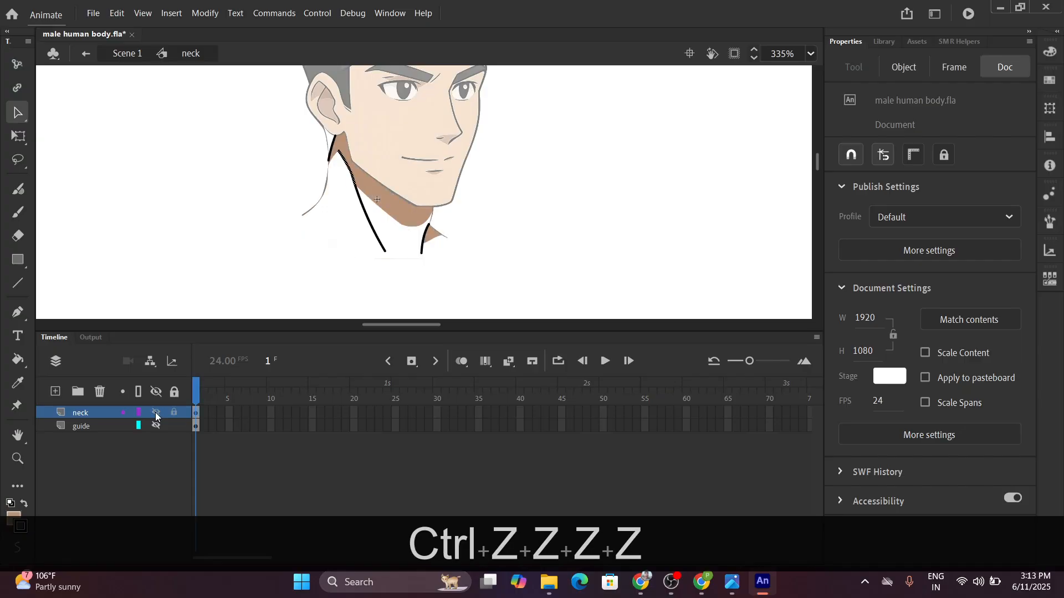
{"action": "scroll", "coordinate": [313, 183], "scroll_direction": "up", "scroll_amount": 2}
{"action": "scroll", "coordinate": [384, 186], "scroll_direction": "up", "scroll_amount": 5}
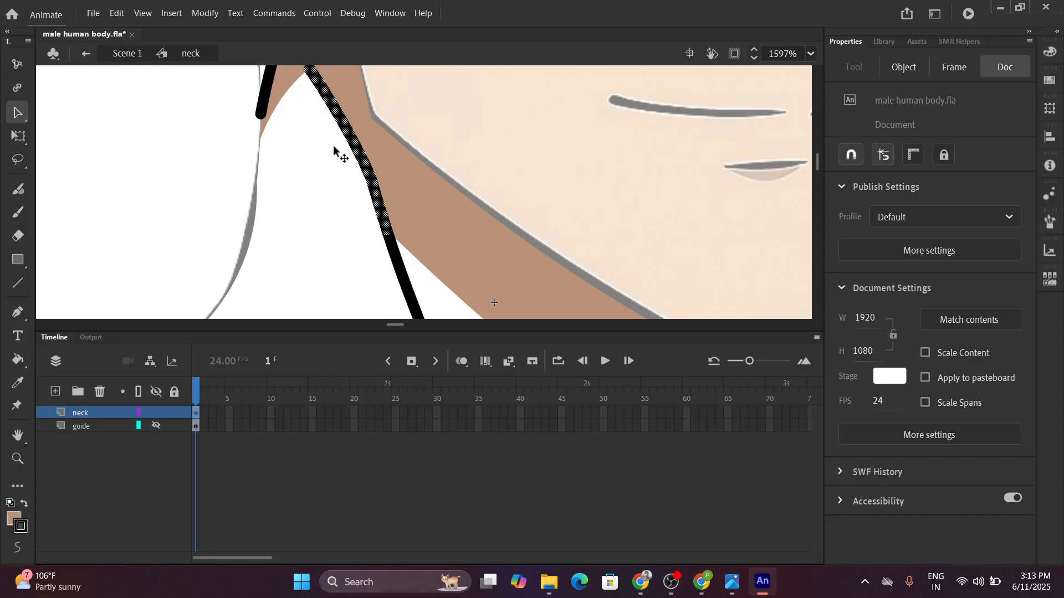
{"action": "key", "text": "alt"}
{"action": "left_click_drag", "start_coordinate": [346, 144], "coordinate": [340, 150]}
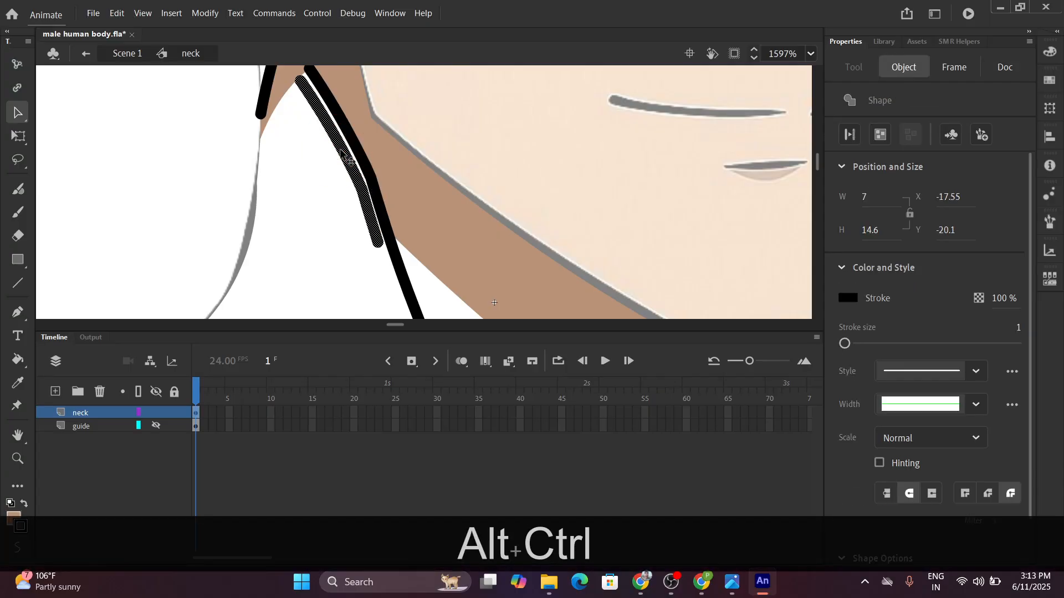
{"action": "key", "text": "ctrl+z"}
{"action": "left_click", "coordinate": [316, 165]}
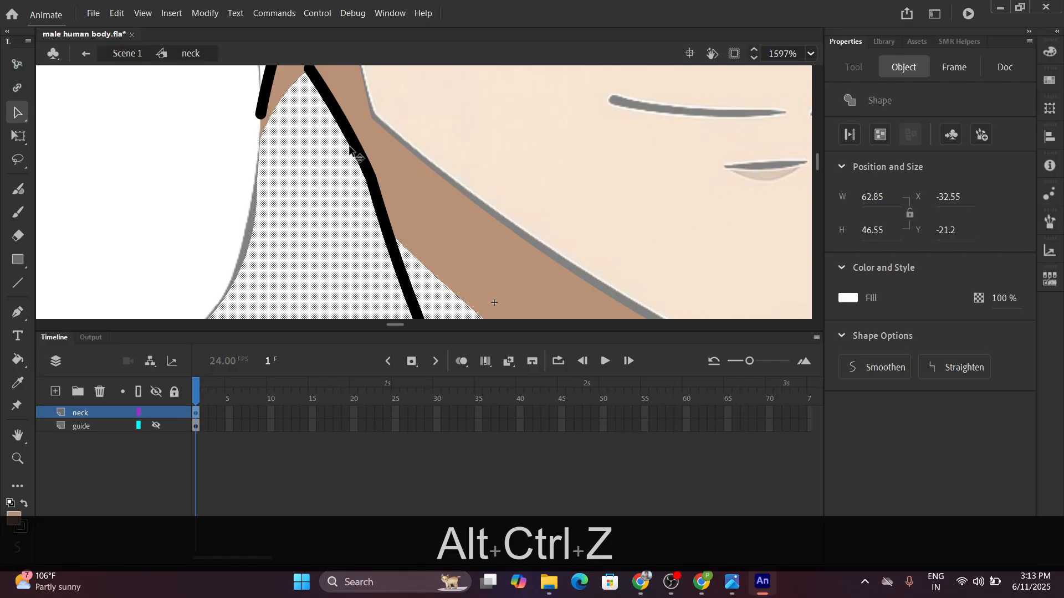
{"action": "left_click", "coordinate": [142, 155]}
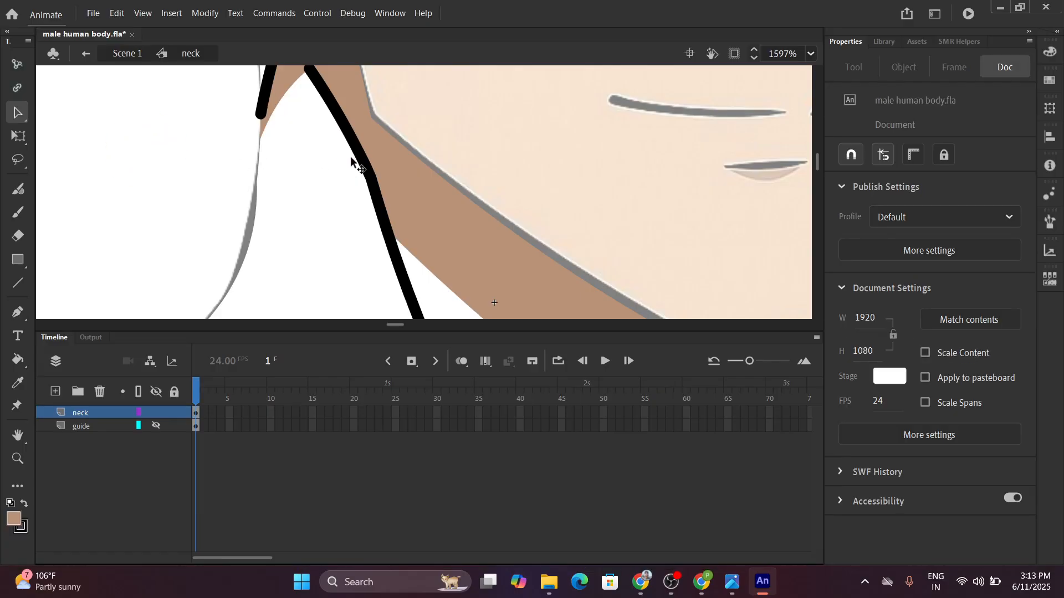
Split the black line beside the shadow peak with a corner point, delete its upper part and pull the remaining end back onto the shadow edge.
{"action": "key", "text": "alt"}
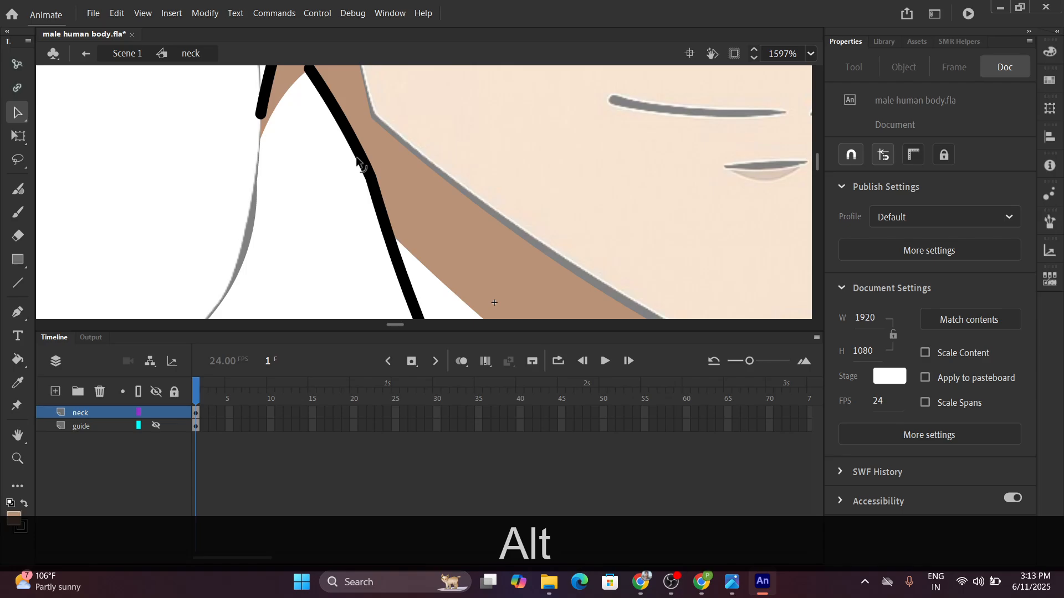
{"action": "left_click_drag", "start_coordinate": [356, 161], "coordinate": [347, 170]}
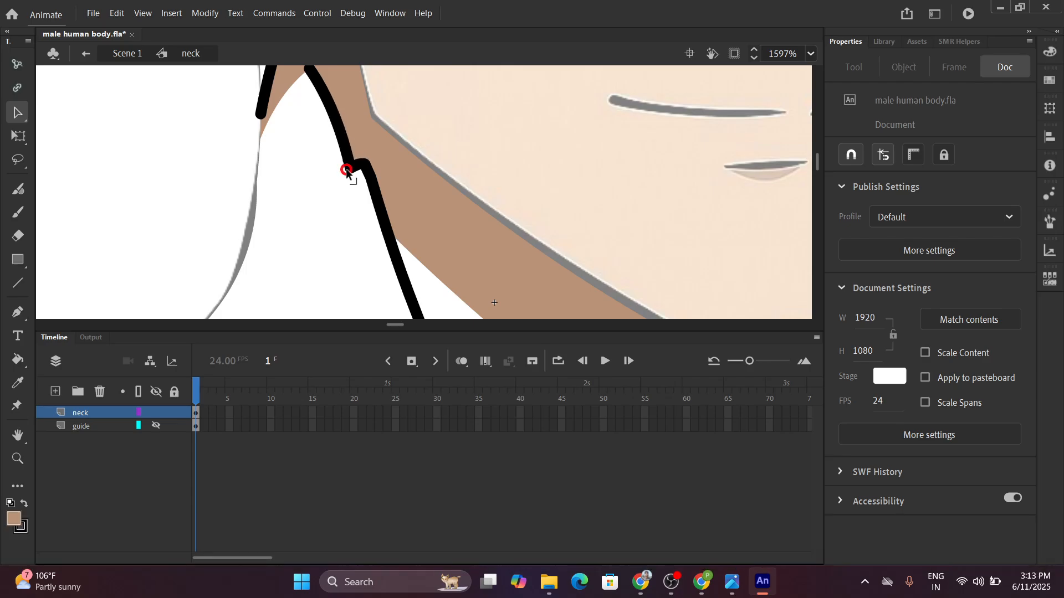
{"action": "left_click", "coordinate": [343, 147]}
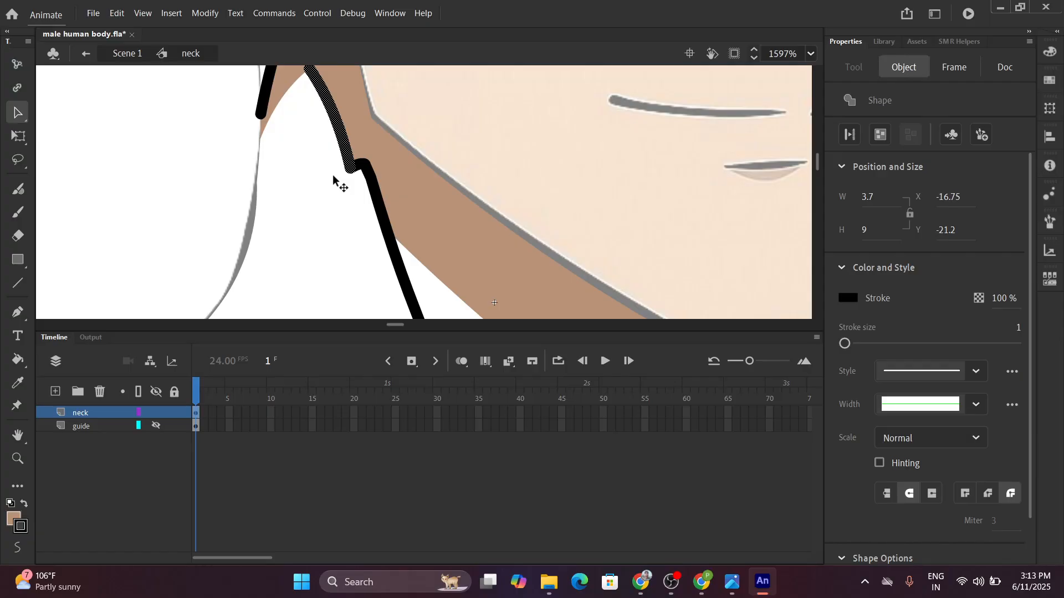
{"action": "key", "text": "Delete"}
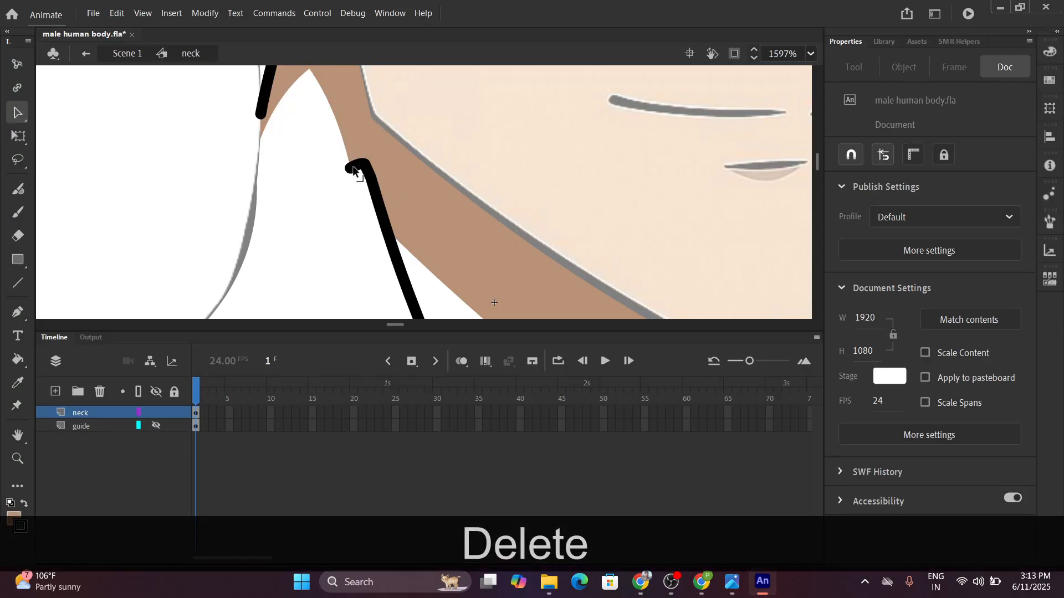
{"action": "left_click_drag", "start_coordinate": [351, 169], "coordinate": [361, 150]}
{"action": "left_click", "coordinate": [360, 149]}
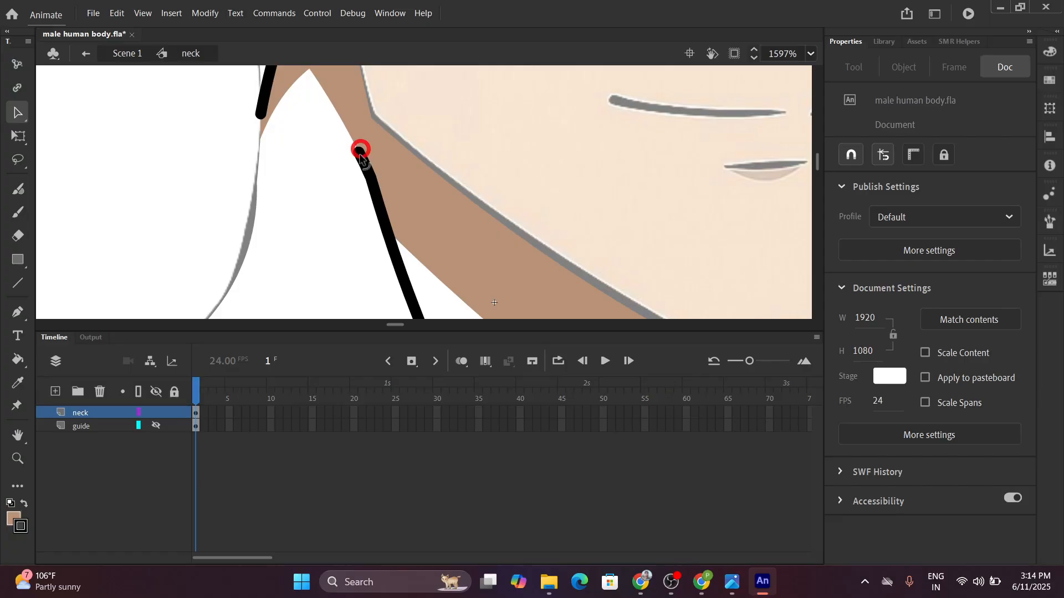
Set the stroke size of the long neck muscle line and the short line beside the shoulder shadow to 0.5.
{"action": "scroll", "coordinate": [345, 190], "scroll_direction": "down", "scroll_amount": 3}
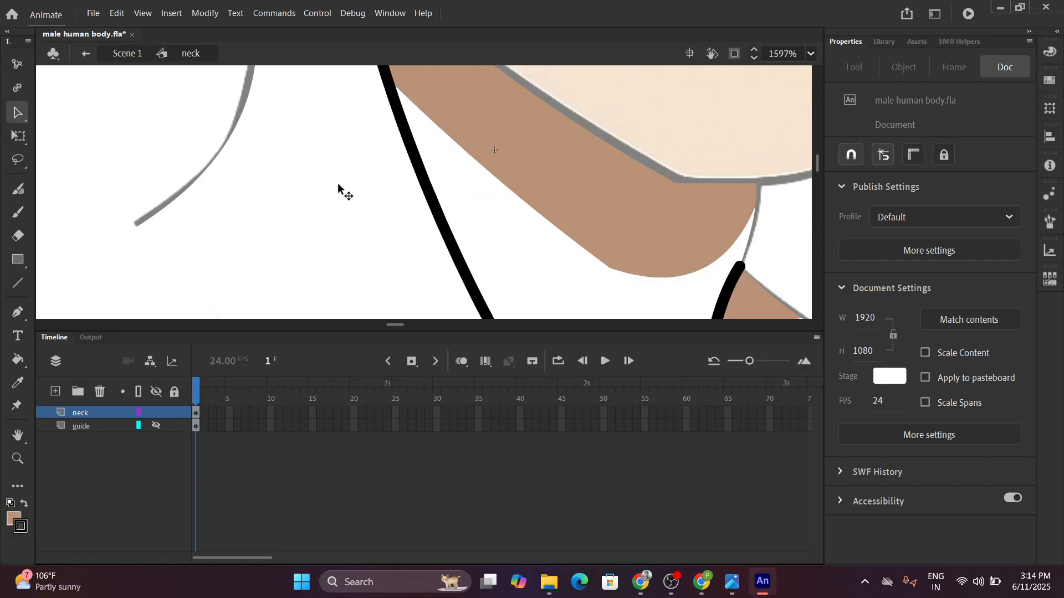
{"action": "scroll", "coordinate": [339, 187], "scroll_direction": "down", "scroll_amount": 5}
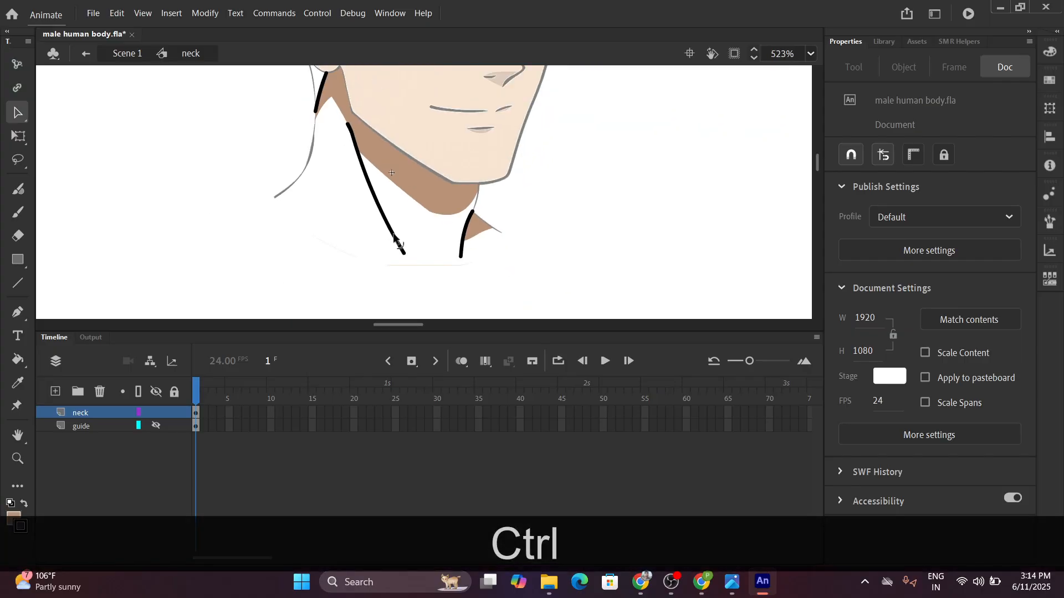
{"action": "left_click", "coordinate": [401, 249]}
{"action": "left_click", "coordinate": [352, 137], "text": "shift"}
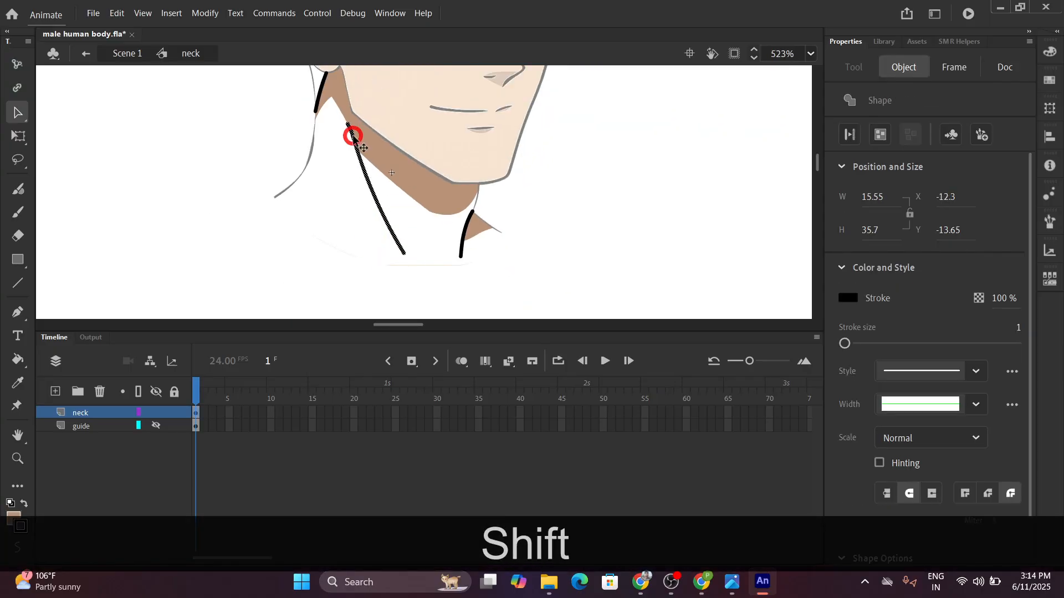
{"action": "left_click", "coordinate": [469, 227], "text": "shift"}
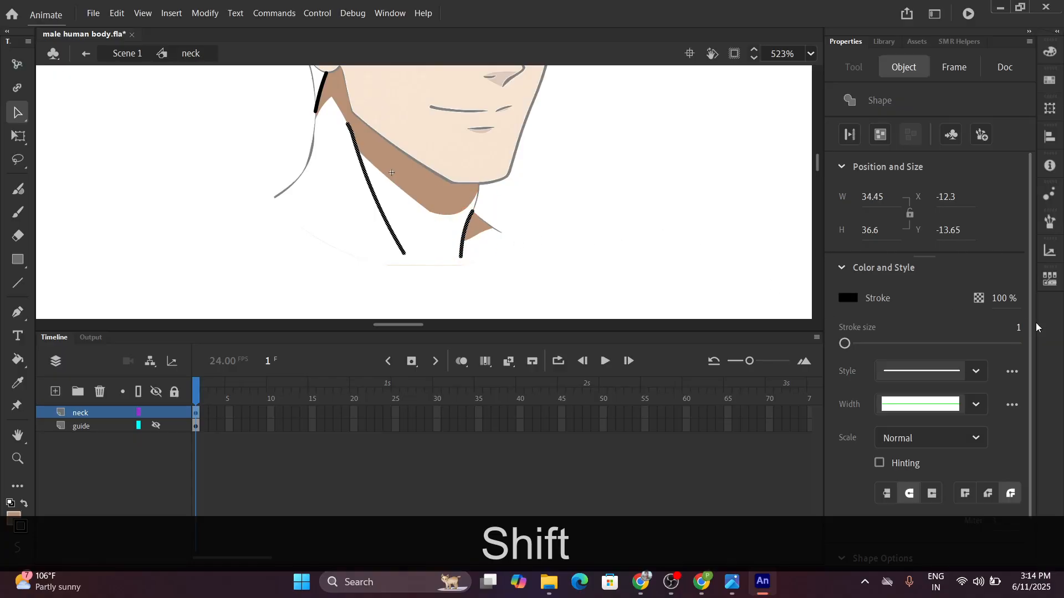
{"action": "left_click", "coordinate": [1019, 327]}
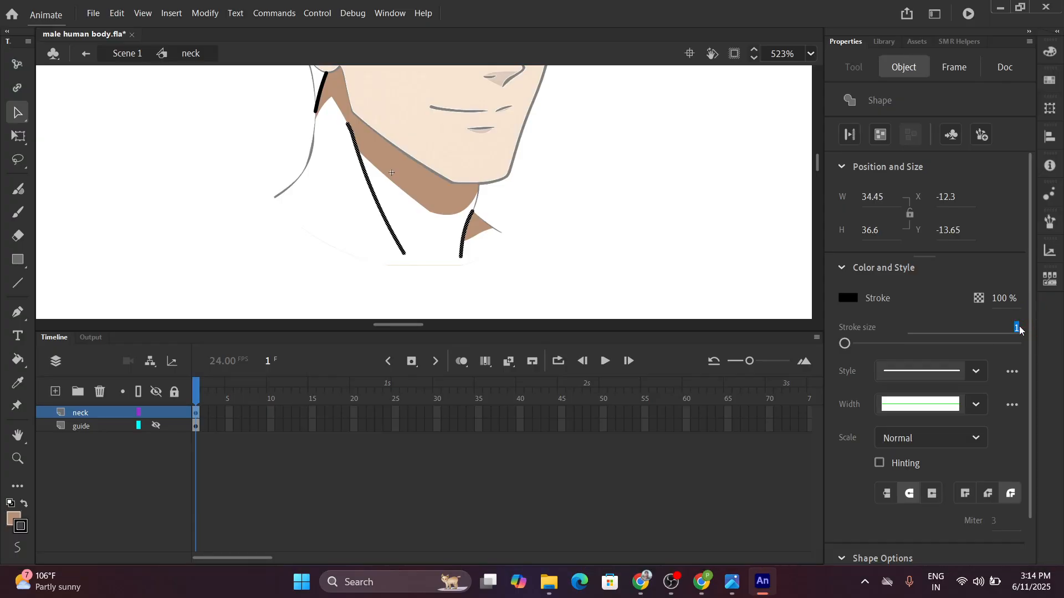
{"action": "type", "text": ".5"}
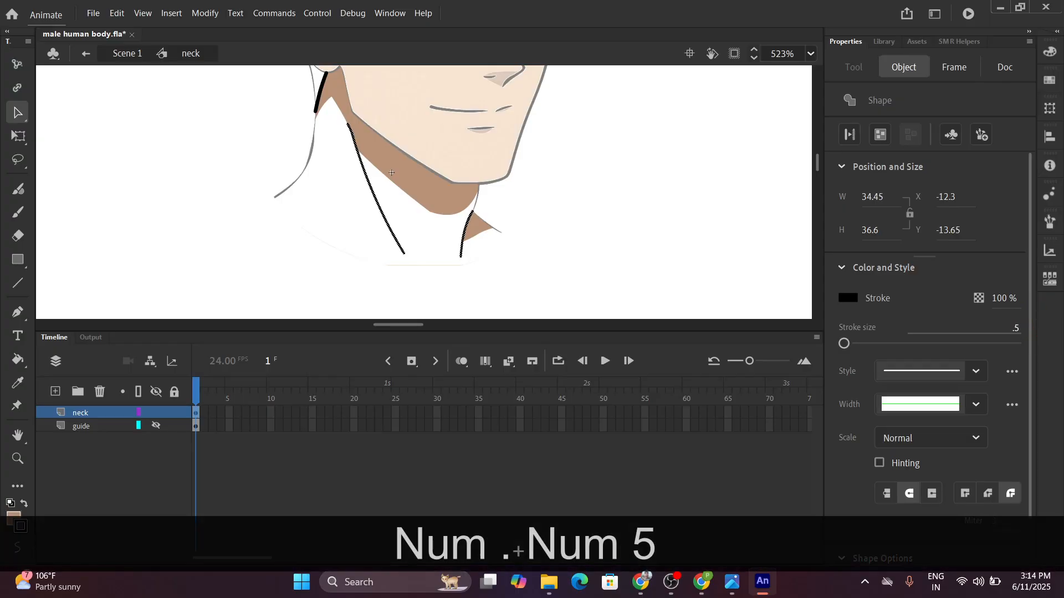
{"action": "key", "text": "Return"}
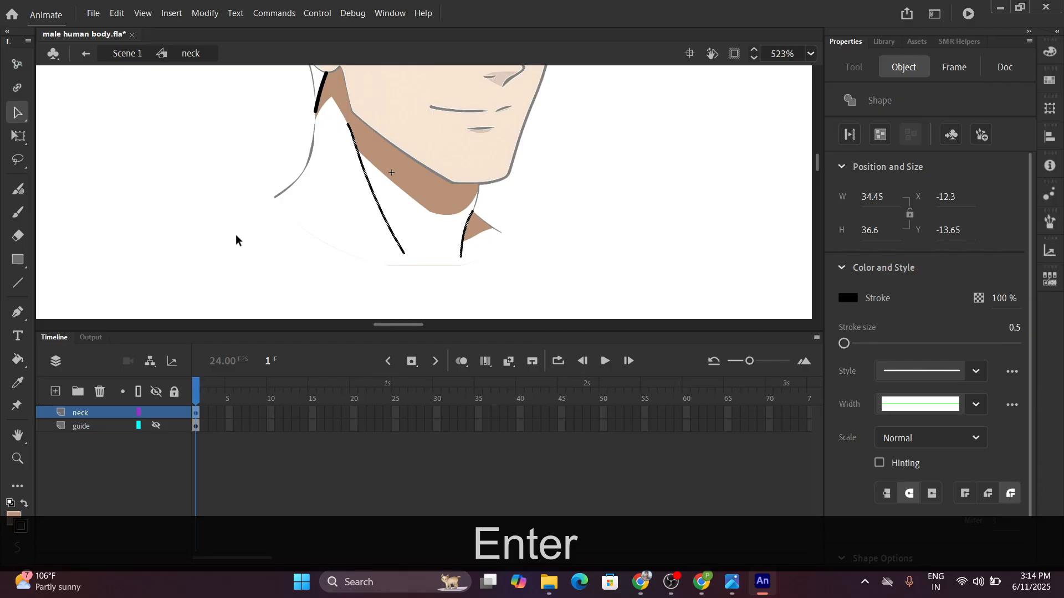
{"action": "left_click", "coordinate": [157, 208]}
{"action": "scroll", "coordinate": [157, 205], "scroll_direction": "down", "scroll_amount": 3, "text": "ctrl"}
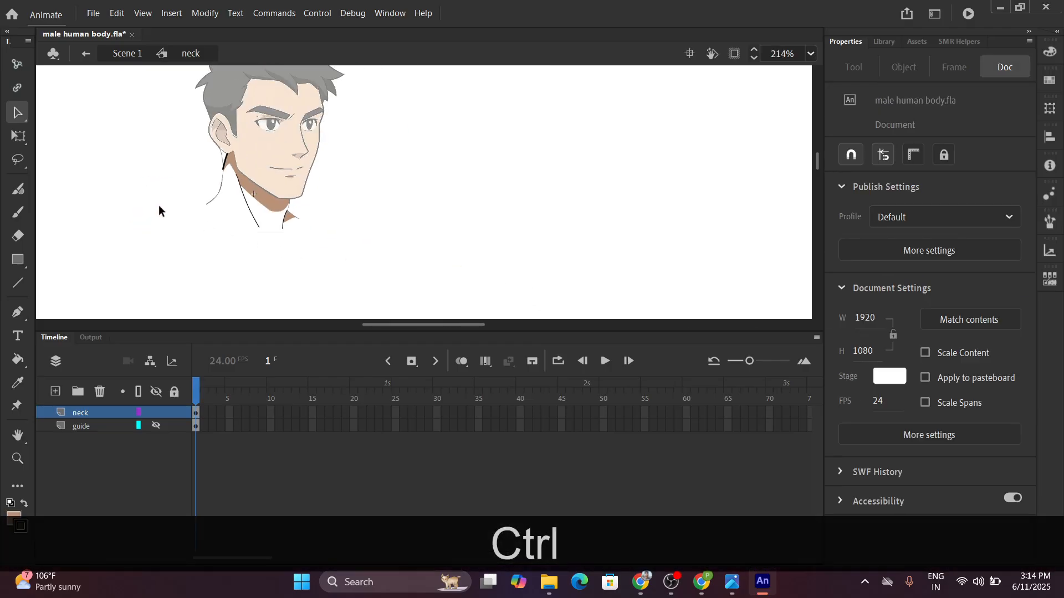
{"action": "scroll", "coordinate": [159, 205], "scroll_direction": "up", "scroll_amount": 2, "text": "ctrl"}
{"action": "scroll", "coordinate": [161, 205], "scroll_direction": "up", "scroll_amount": 1, "text": "ctrl"}
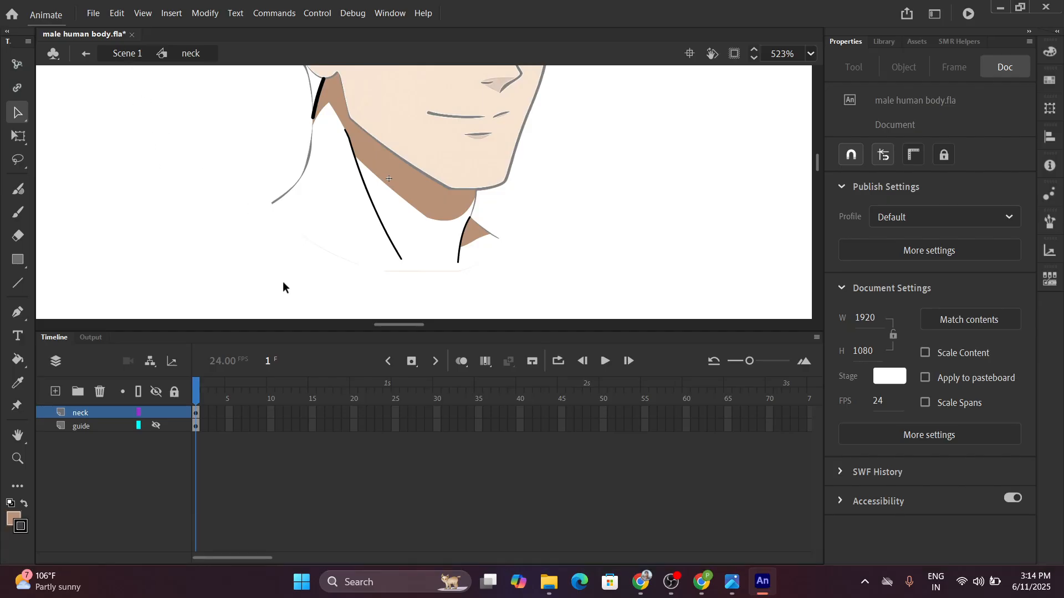
Draw a chain of four straight lines below the neck, joining the open ends of the two shoulder lines.
{"action": "scroll", "coordinate": [287, 276], "scroll_direction": "down", "scroll_amount": 2}
{"action": "scroll", "coordinate": [300, 229], "scroll_direction": "up", "scroll_amount": 2}
{"action": "left_click", "coordinate": [16, 285]}
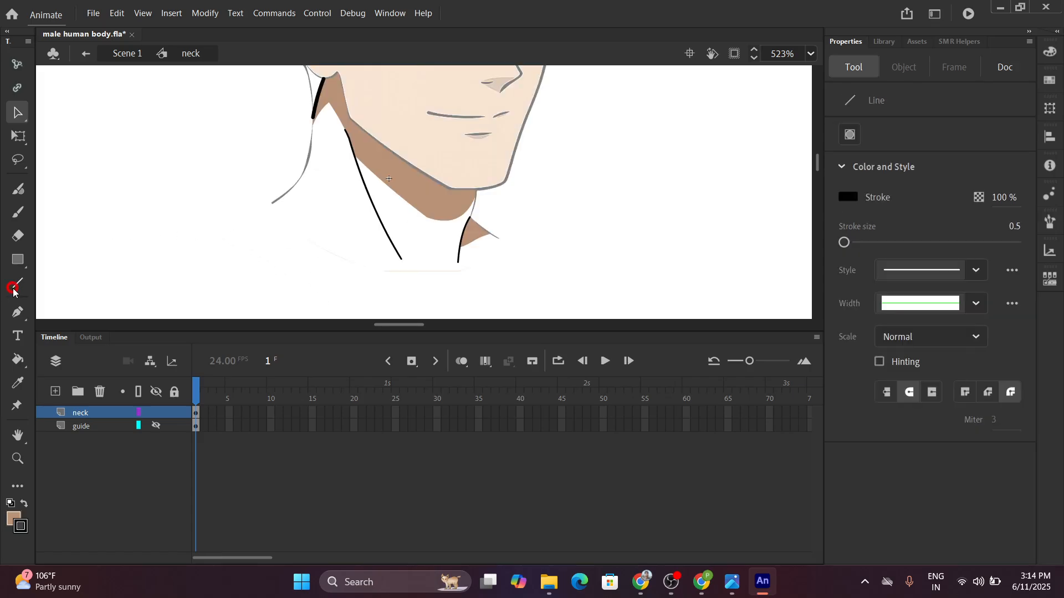
{"action": "scroll", "coordinate": [305, 249], "scroll_direction": "down", "scroll_amount": 2, "text": "ctrl"}
{"action": "left_click_drag", "start_coordinate": [305, 249], "coordinate": [306, 195]}
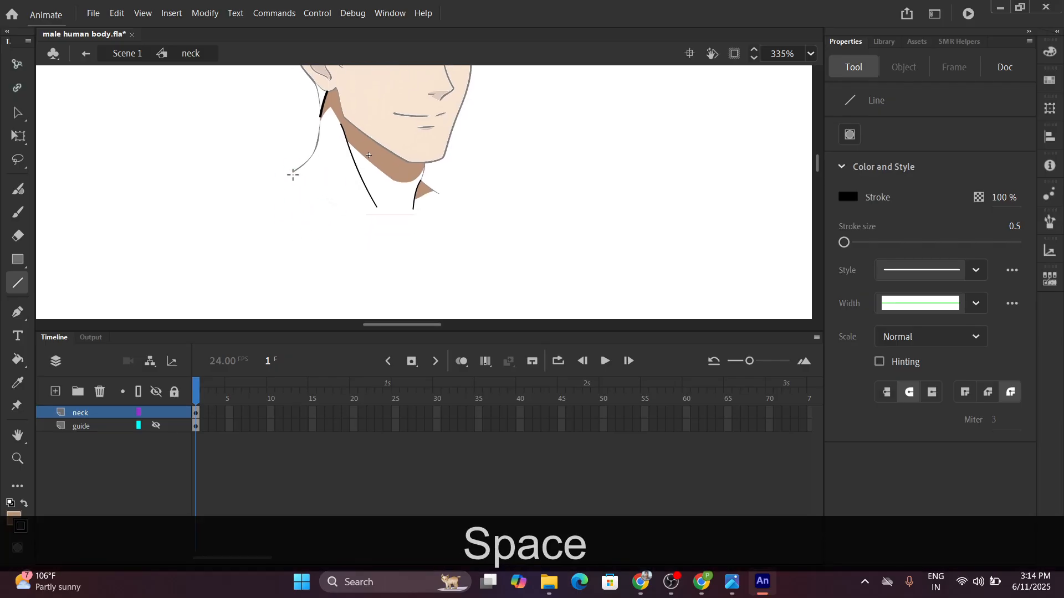
{"action": "scroll", "coordinate": [332, 226], "scroll_direction": "up", "scroll_amount": 2, "text": "ctrl"}
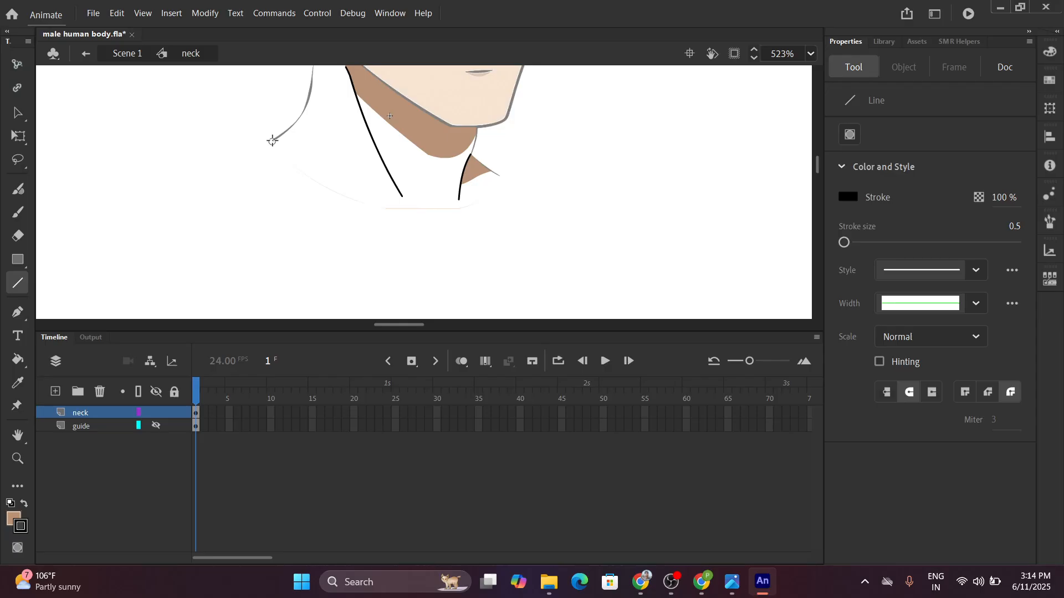
{"action": "left_click_drag", "start_coordinate": [272, 140], "coordinate": [250, 187]}
{"action": "mouse_move", "coordinate": [249, 187]}
{"action": "left_mouse_down"}
{"action": "mouse_move", "coordinate": [325, 240]}
{"action": "mouse_move", "coordinate": [449, 264]}
{"action": "mouse_move", "coordinate": [432, 270]}
{"action": "mouse_move", "coordinate": [517, 220]}
{"action": "mouse_move", "coordinate": [501, 176]}
{"action": "left_mouse_up"}
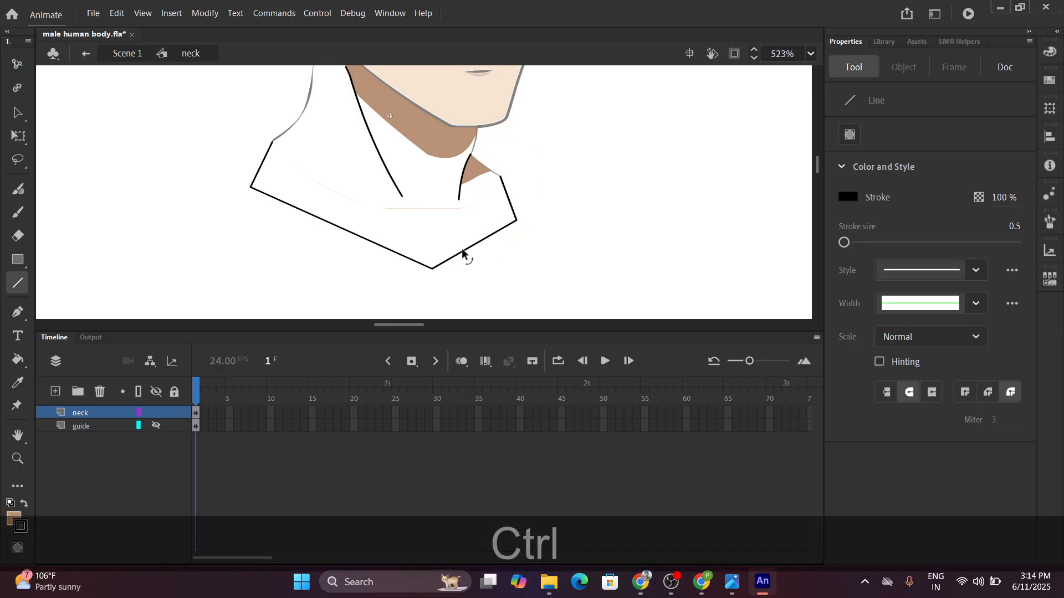
Bend the straight lines below the neck outward to form a rounded neck base.
{"action": "left_click_drag", "start_coordinate": [465, 254], "coordinate": [470, 265]}
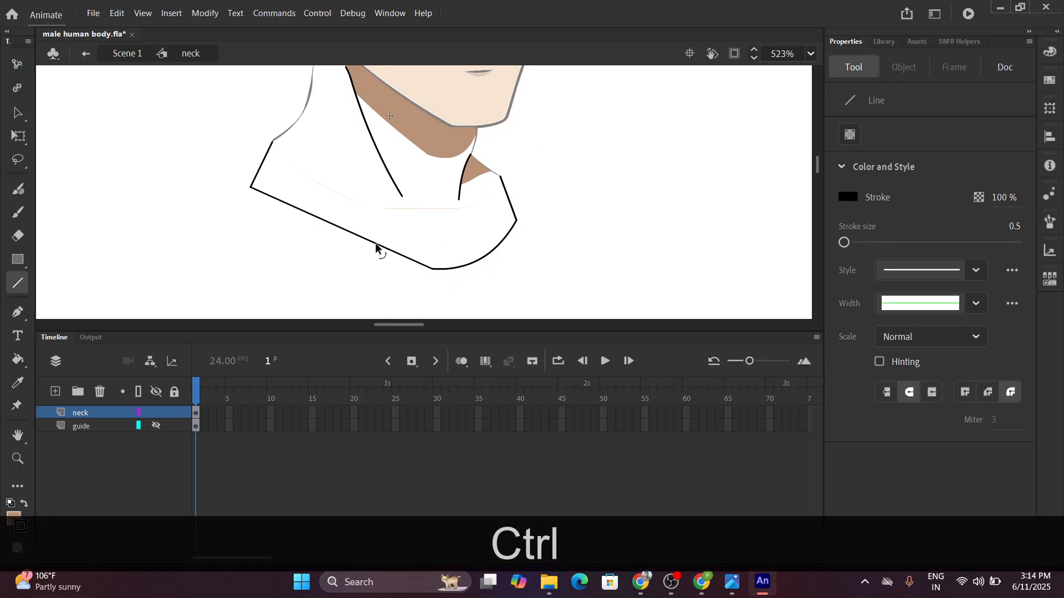
{"action": "left_click_drag", "start_coordinate": [375, 245], "coordinate": [343, 277]}
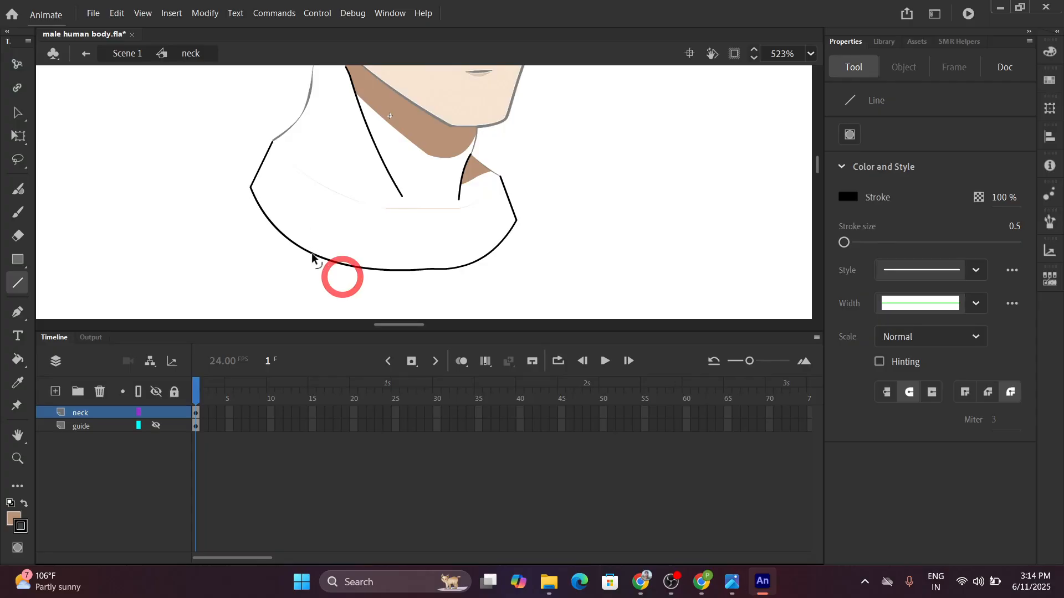
{"action": "left_click_drag", "start_coordinate": [266, 220], "coordinate": [264, 221]}
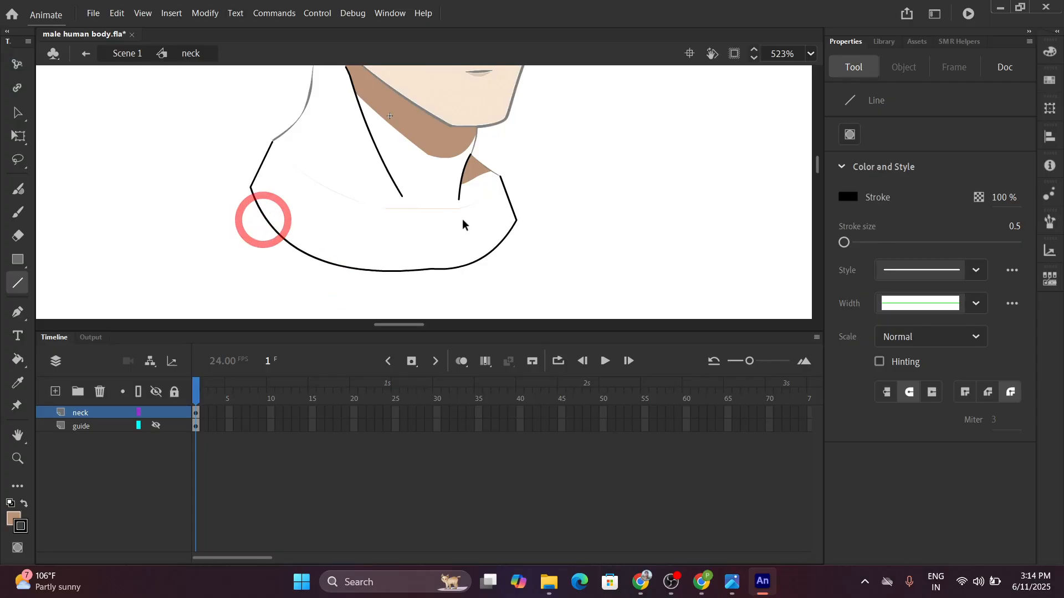
{"action": "left_click_drag", "start_coordinate": [509, 198], "coordinate": [512, 196]}
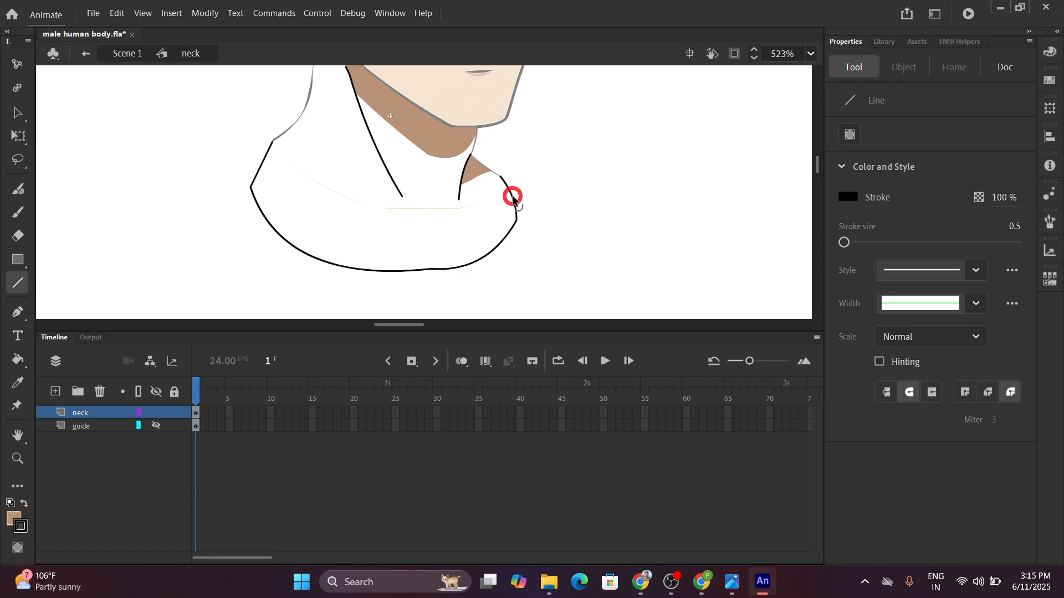
{"action": "scroll", "coordinate": [492, 225], "scroll_direction": "down", "scroll_amount": 3}
{"action": "scroll", "coordinate": [401, 213], "scroll_direction": "up", "scroll_amount": 4}
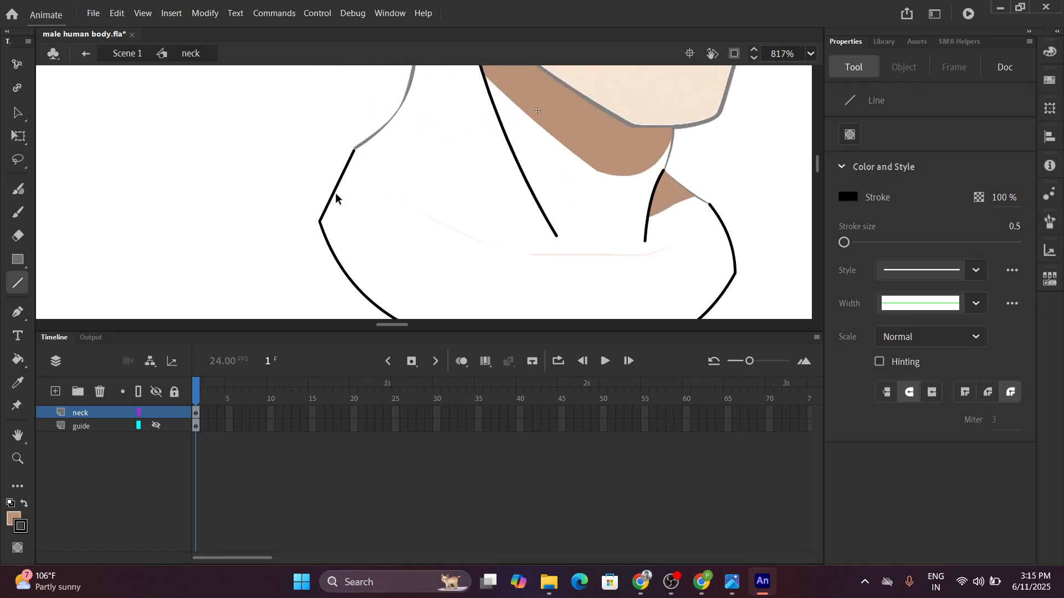
{"action": "left_click_drag", "start_coordinate": [328, 180], "coordinate": [331, 177]}
{"action": "key", "text": "ctrl+z"}
{"action": "scroll", "coordinate": [331, 175], "scroll_direction": "down", "scroll_amount": 2}
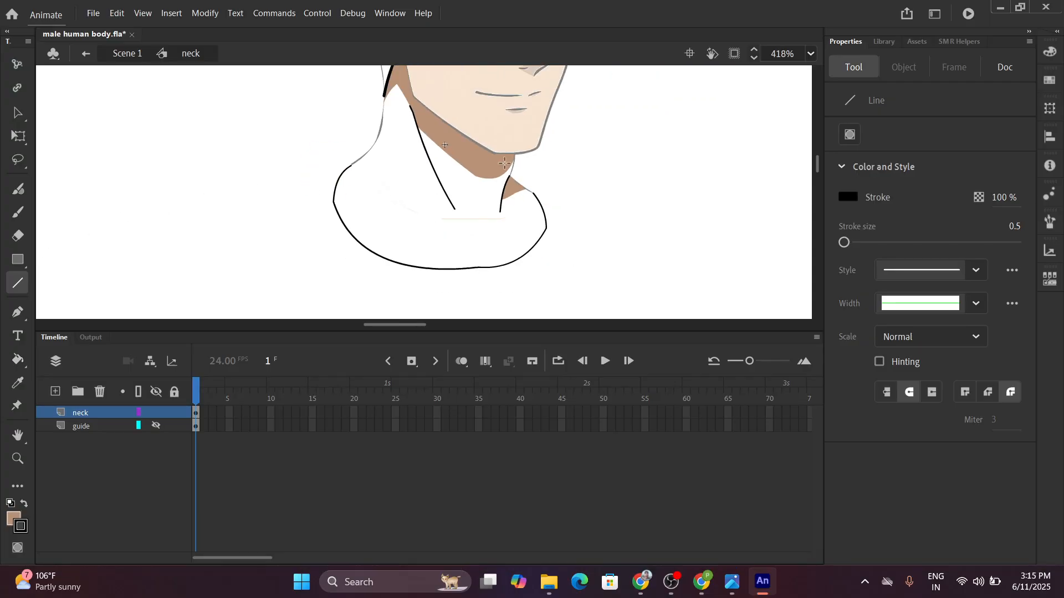
Leave the neck symbol and return to Scene 1.
{"action": "left_click", "coordinate": [129, 54]}
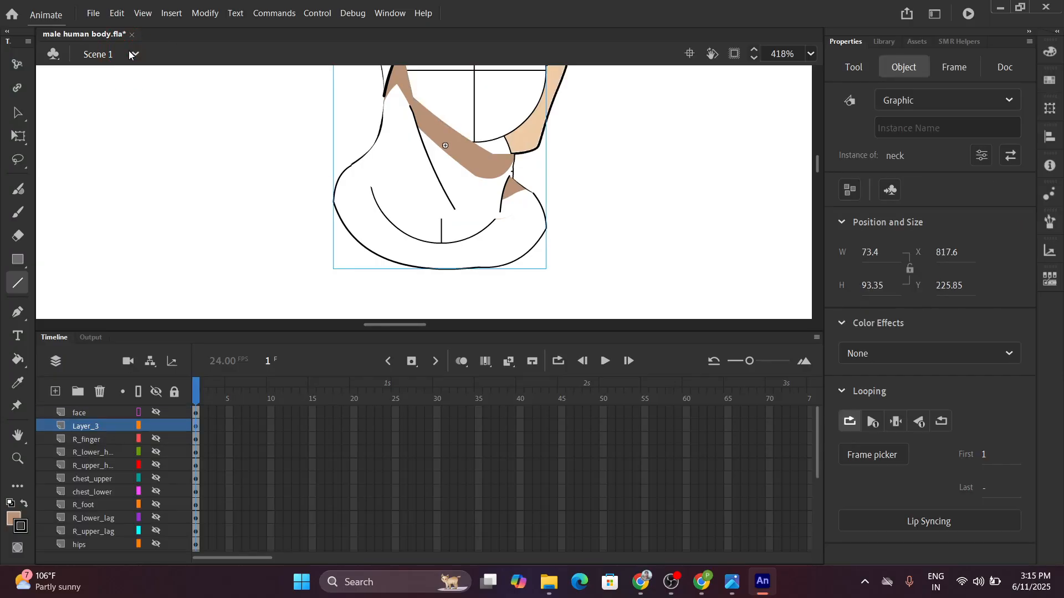
{"action": "scroll", "coordinate": [434, 207], "scroll_direction": "up", "scroll_amount": 1}
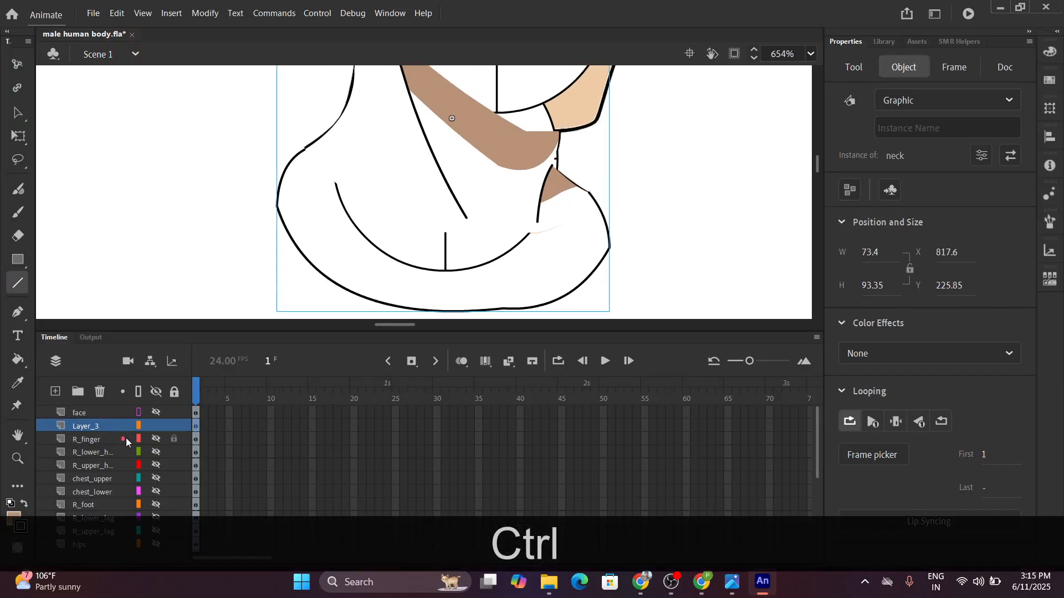
Show Layer_3 as outlines, sample the reference neck's light skin colour as the fill, and restore the layer's normal display.
{"action": "left_click", "coordinate": [139, 429]}
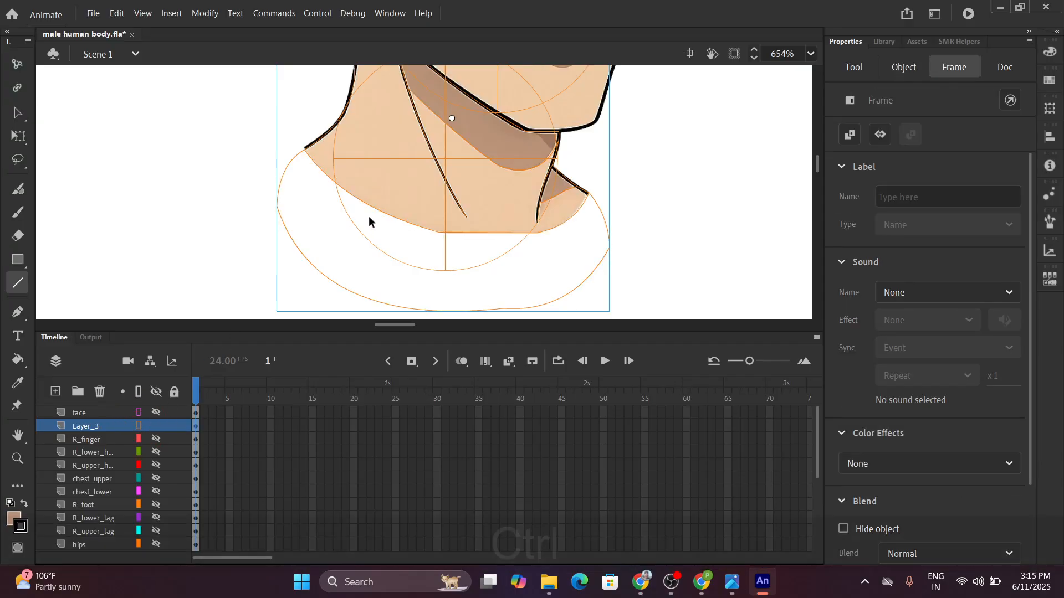
{"action": "scroll", "coordinate": [399, 190], "scroll_direction": "up", "scroll_amount": 2}
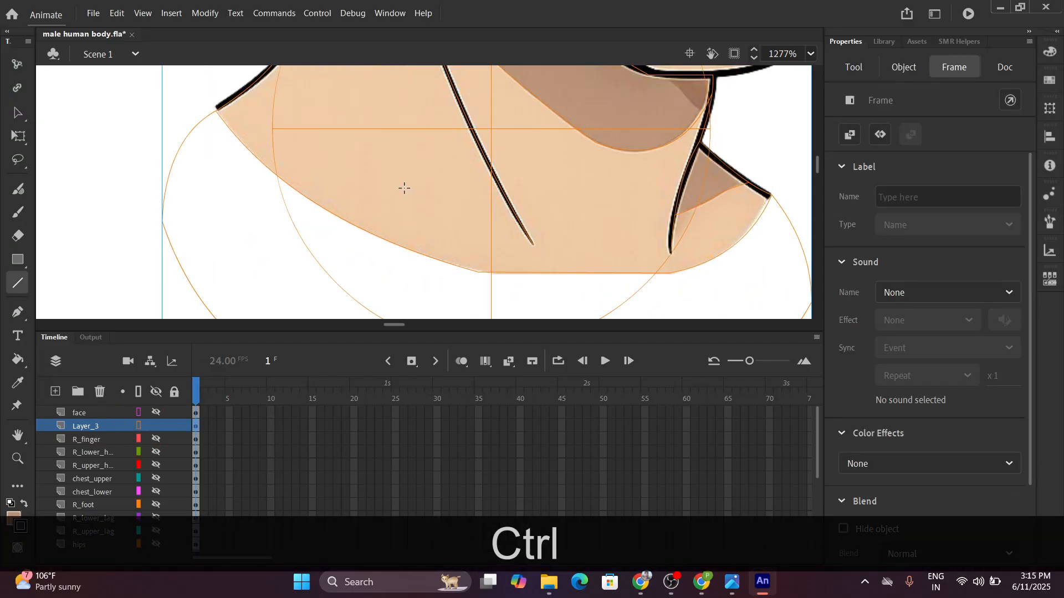
{"action": "key", "text": "i"}
{"action": "left_click", "coordinate": [409, 178]}
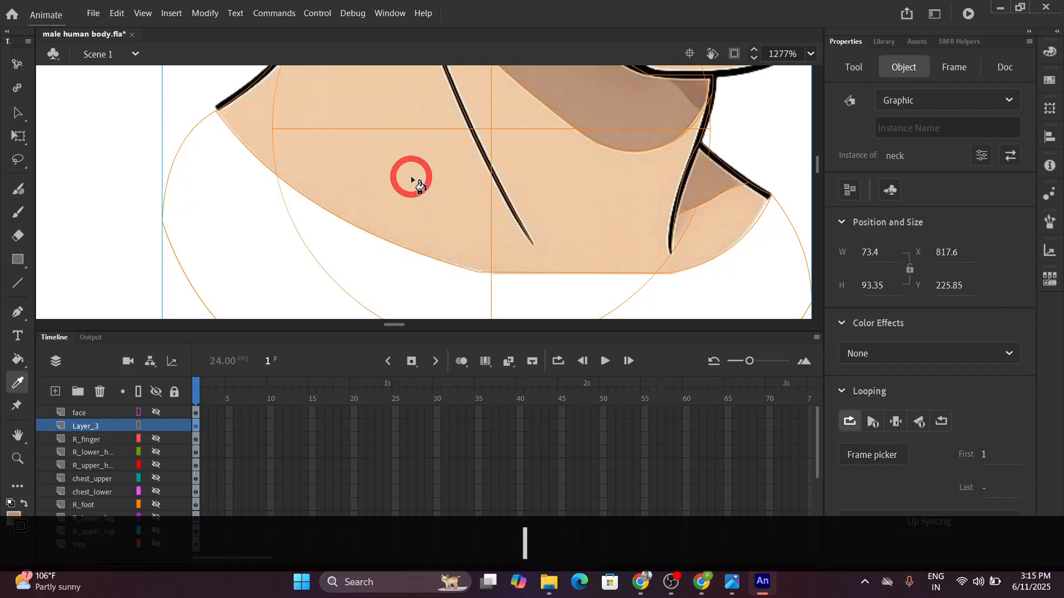
{"action": "left_click", "coordinate": [139, 426]}
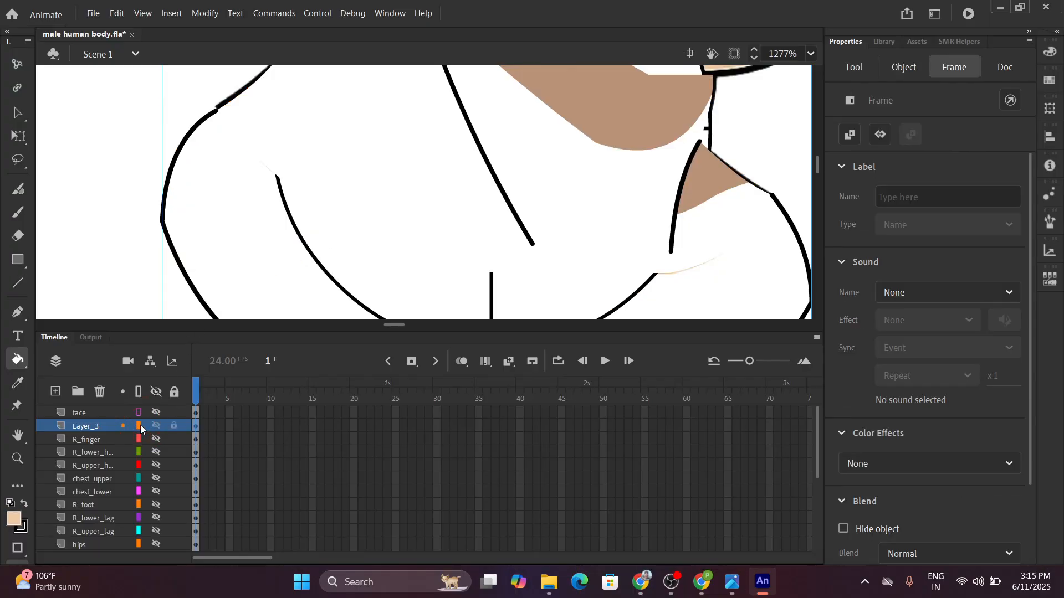
Open the neck symbol and fill its base and main neck area with the sampled skin colour using the Paint Bucket.
{"action": "scroll", "coordinate": [239, 271], "scroll_direction": "down", "scroll_amount": 3}
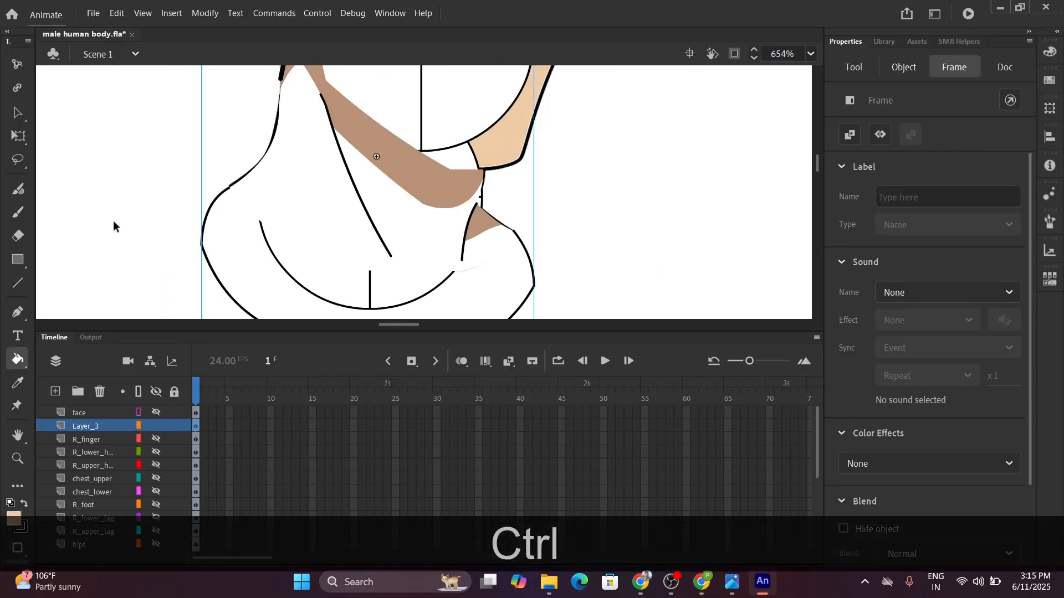
{"action": "left_click", "coordinate": [18, 114]}
{"action": "left_click", "coordinate": [297, 268]}
{"action": "double_click", "coordinate": [310, 236]}
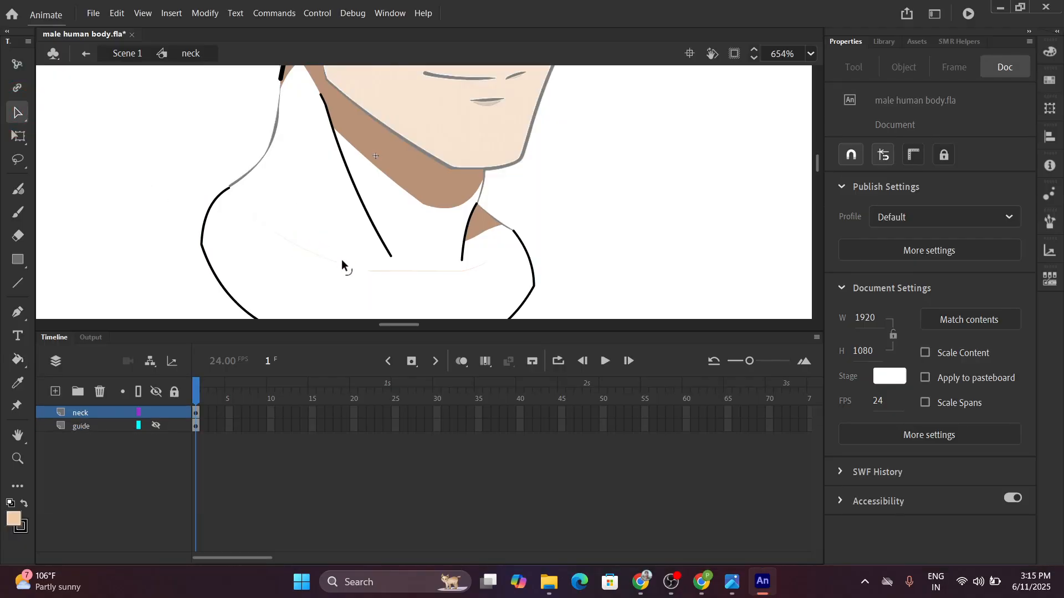
{"action": "scroll", "coordinate": [310, 263], "scroll_direction": "down", "scroll_amount": 2}
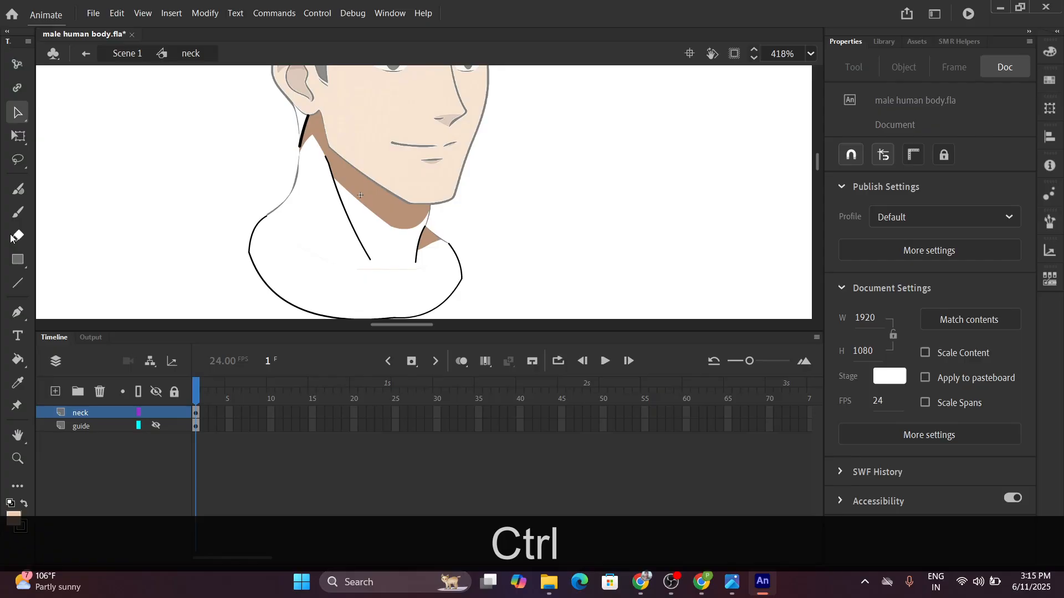
{"action": "left_click", "coordinate": [18, 359]}
{"action": "left_click", "coordinate": [317, 282]}
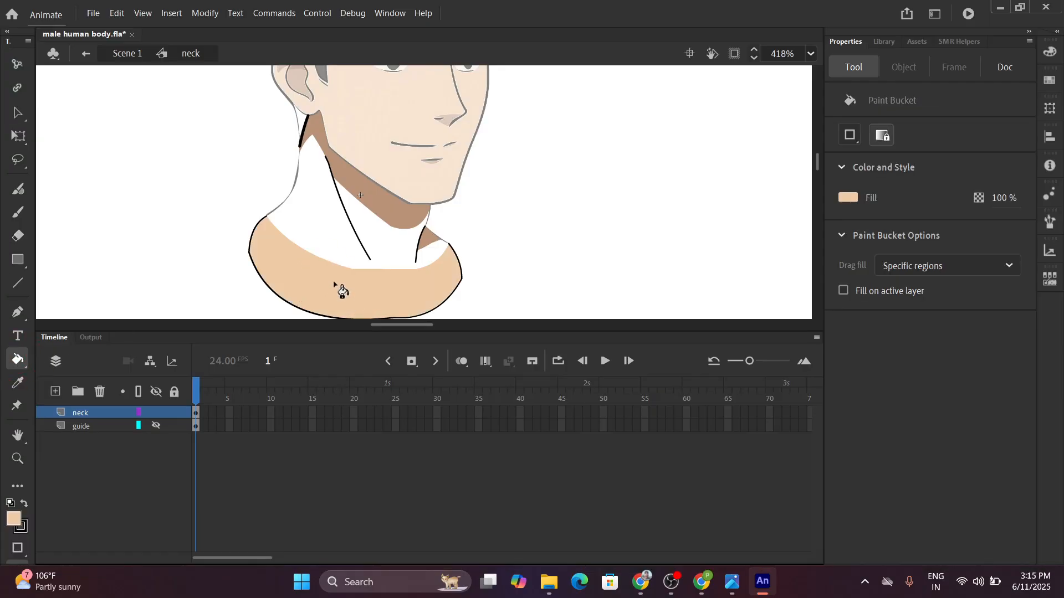
{"action": "key", "text": "ctrl"}
{"action": "left_click", "coordinate": [332, 239]}
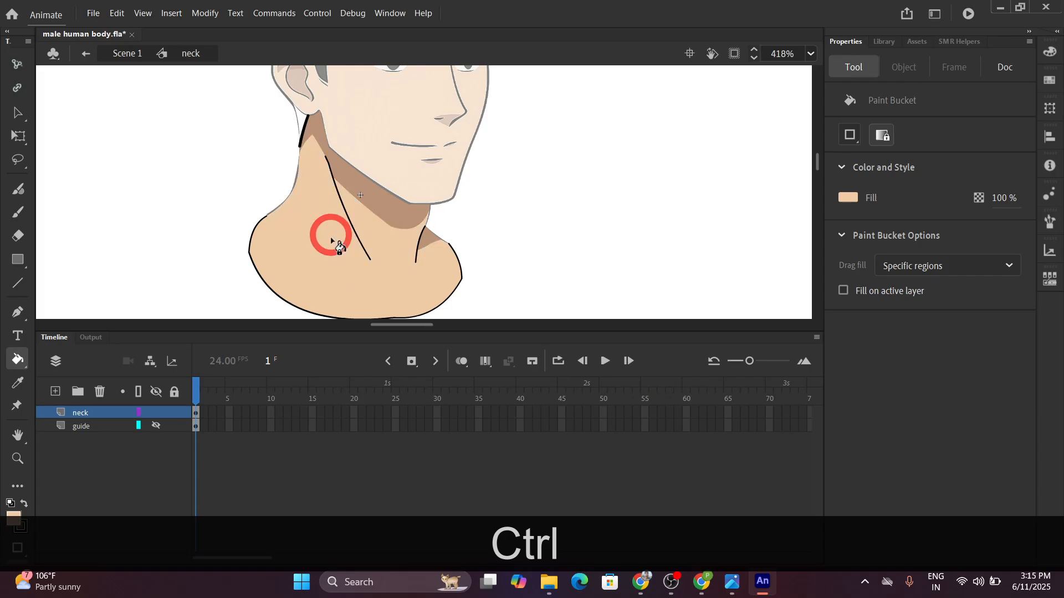
{"action": "scroll", "coordinate": [382, 279], "scroll_direction": "down", "scroll_amount": 3}
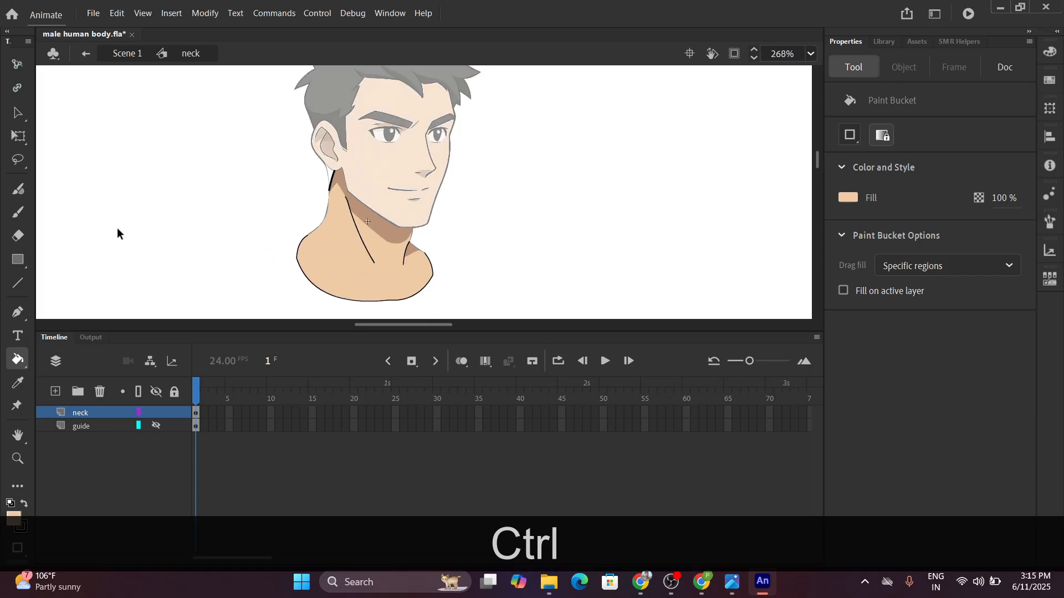
Delete the left shoulder curve and the long lower-left curve from the outline of the neck base.
{"action": "left_click", "coordinate": [17, 112]}
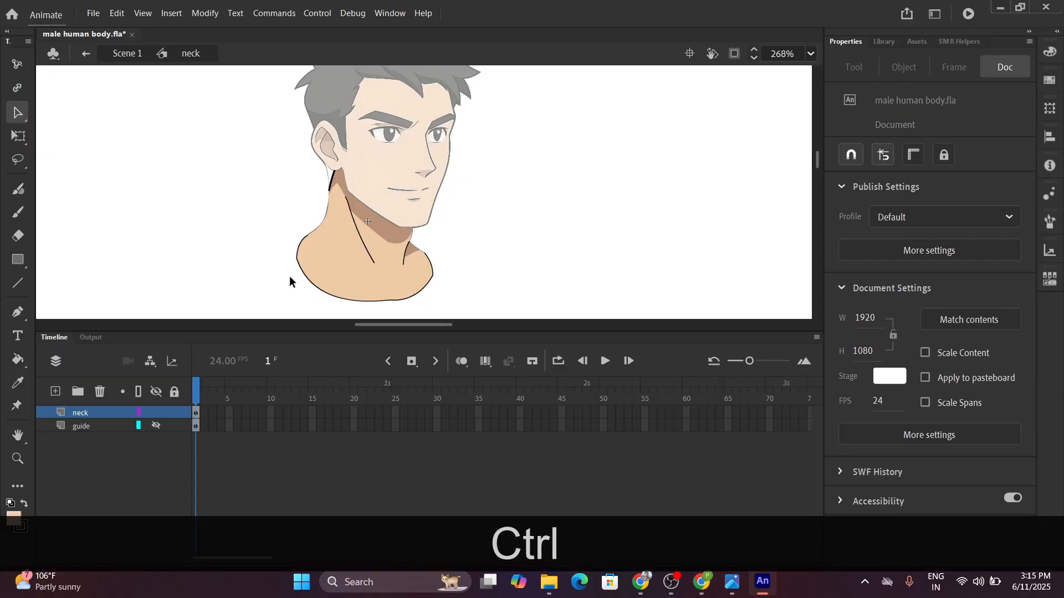
{"action": "scroll", "coordinate": [294, 261], "scroll_direction": "up", "scroll_amount": 3}
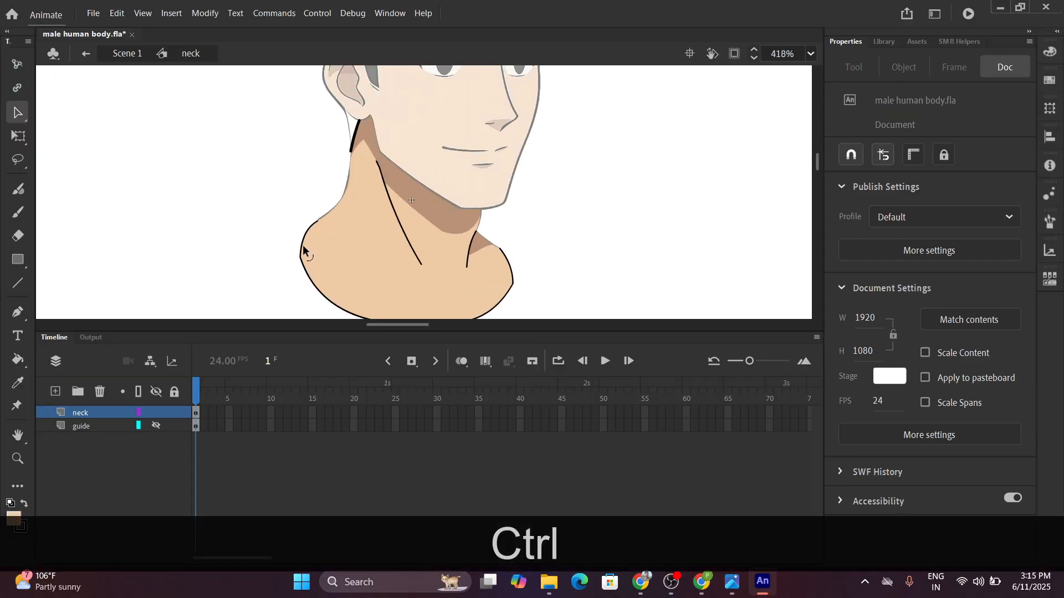
{"action": "left_click", "coordinate": [299, 246]}
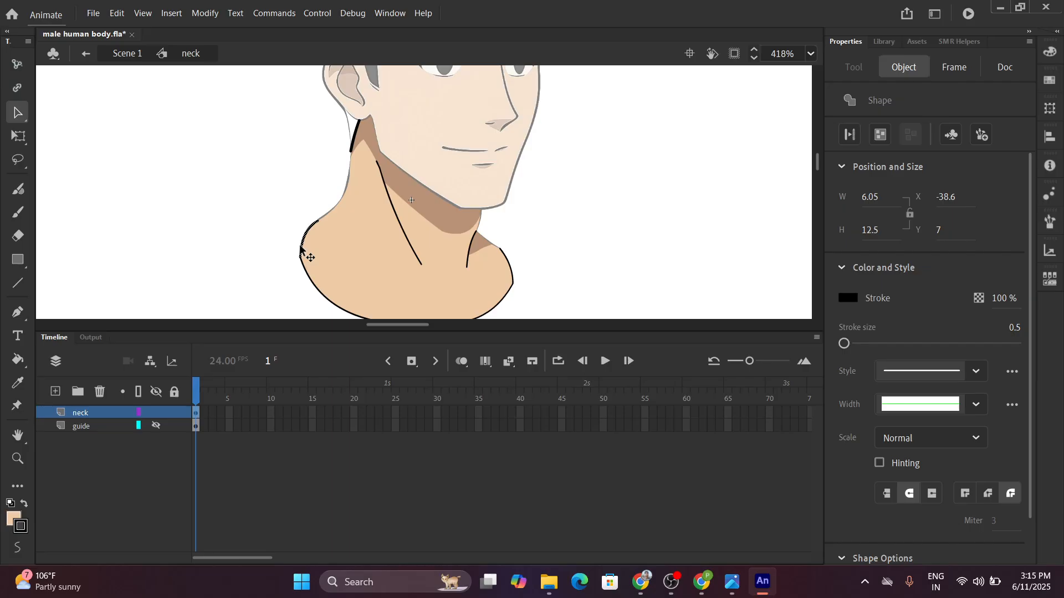
{"action": "key", "text": "Delete"}
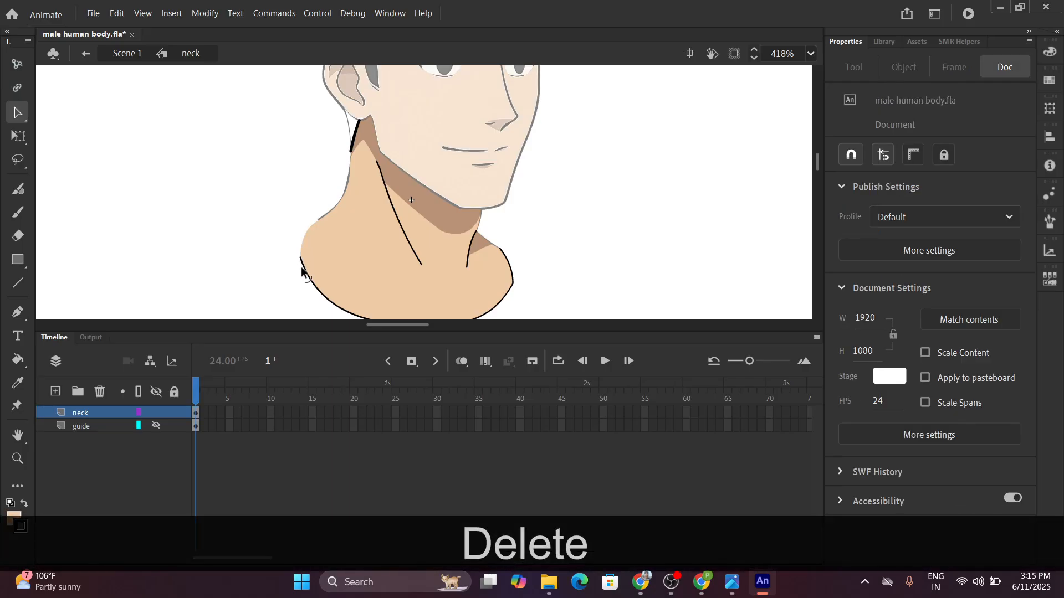
{"action": "left_click", "coordinate": [305, 274]}
{"action": "key", "text": "Delete"}
Delete the lower-right curve and the right shoulder curve of the neck base outline.
{"action": "key", "text": "space"}
{"action": "left_click_drag", "start_coordinate": [435, 288], "coordinate": [412, 219]}
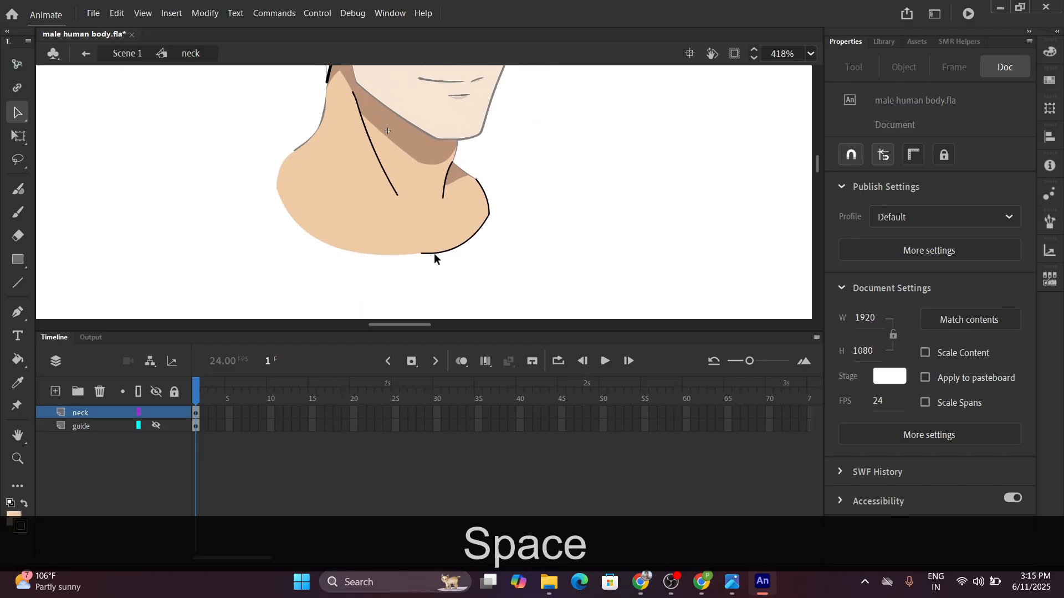
{"action": "left_click", "coordinate": [433, 255]}
{"action": "key", "text": "Delete"}
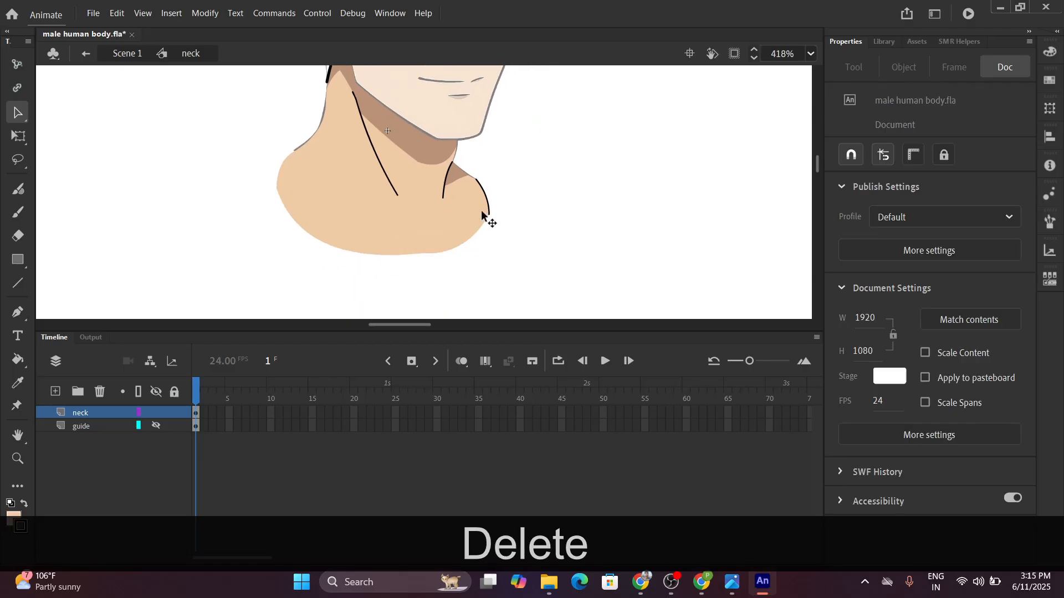
{"action": "left_click", "coordinate": [484, 199]}
{"action": "key", "text": "Delete"}
{"action": "scroll", "coordinate": [461, 150], "scroll_direction": "up", "scroll_amount": 5}
{"action": "scroll", "coordinate": [461, 151], "scroll_direction": "up", "scroll_amount": 1}
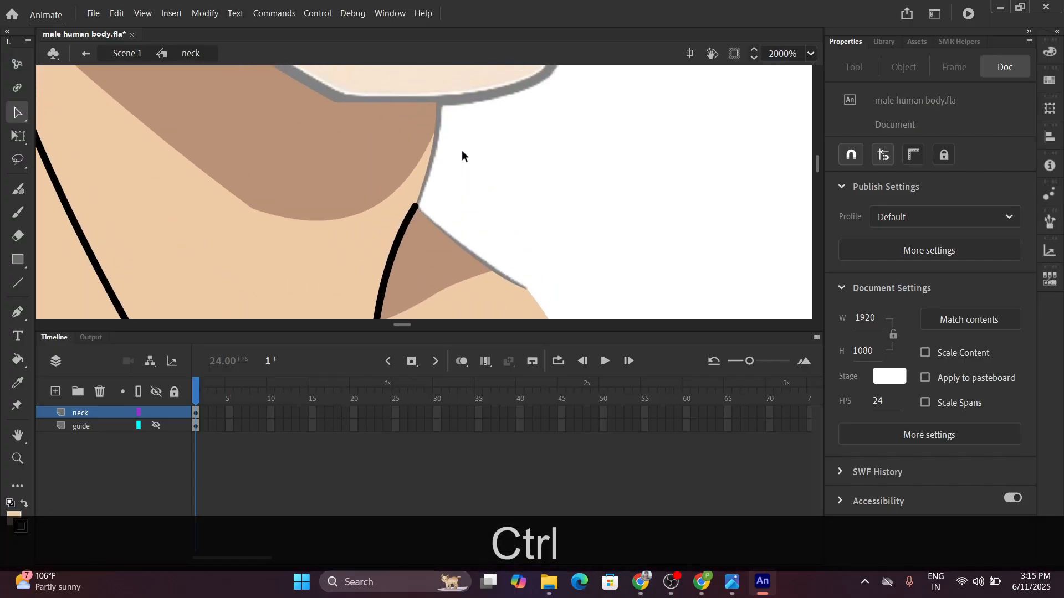
{"action": "scroll", "coordinate": [454, 175], "scroll_direction": "down", "scroll_amount": 4}
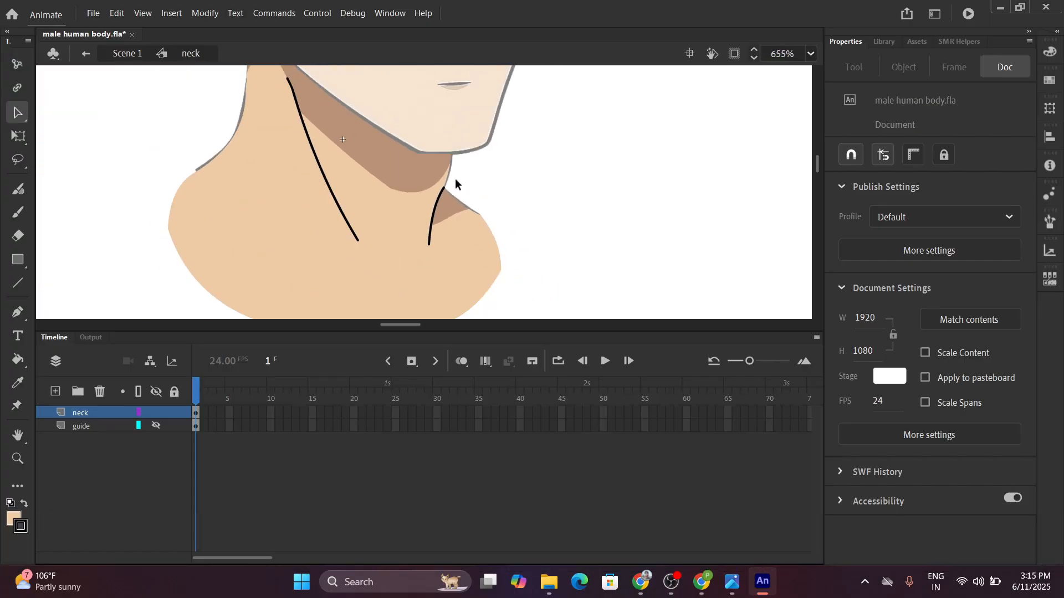
{"action": "scroll", "coordinate": [468, 184], "scroll_direction": "up", "scroll_amount": 4}
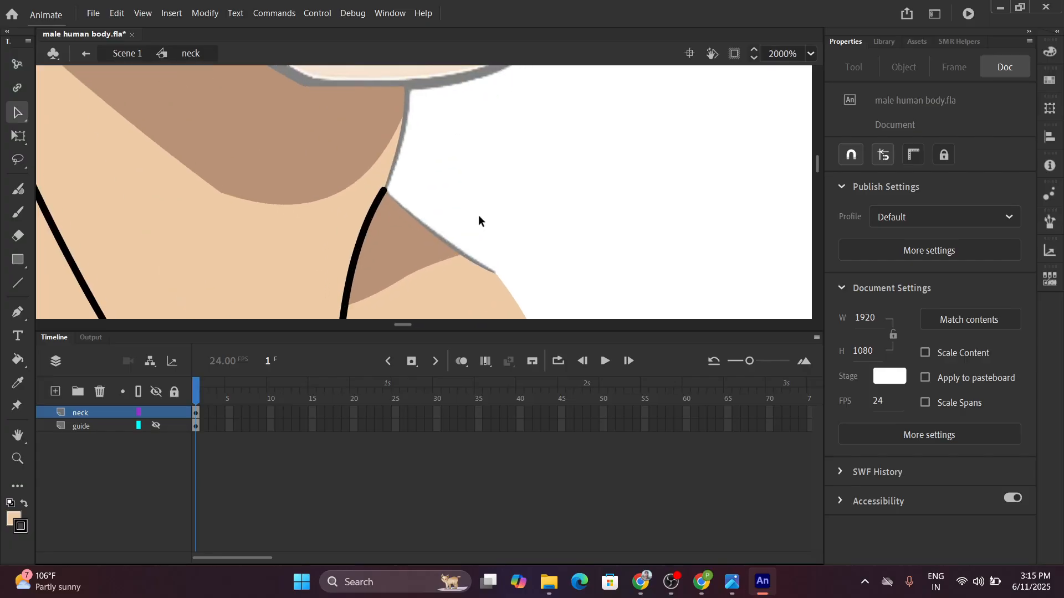
Undo the deletion of the two right-hand curves of the neck base.
{"action": "key", "text": "ctrl+z"}
{"action": "key", "text": "ctrl+z"}
{"action": "key", "text": "ctrl+z"}
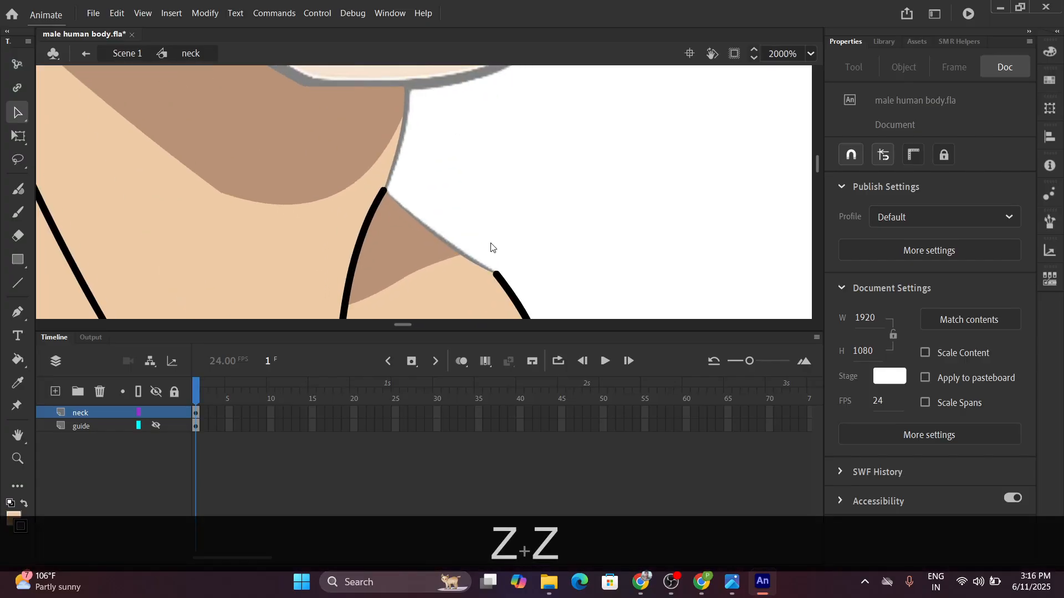
Remove the remaining lower-right and right shoulder curves so the neck base has no outline.
{"action": "scroll", "coordinate": [515, 257], "scroll_direction": "down", "scroll_amount": 5}
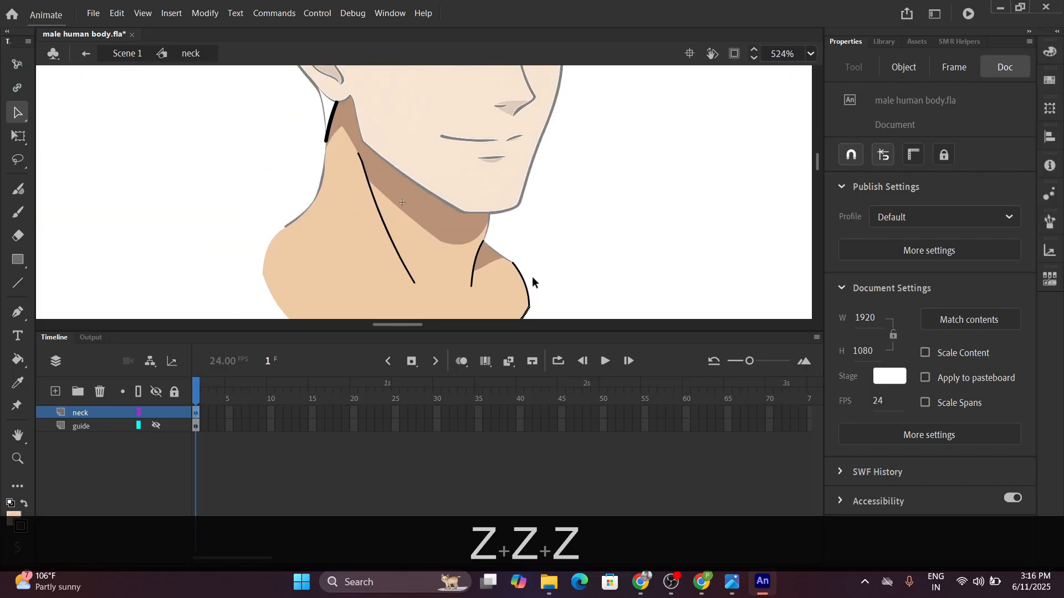
{"action": "left_click_drag", "start_coordinate": [532, 281], "coordinate": [527, 221]}
{"action": "left_click", "coordinate": [498, 287]}
{"action": "left_click", "coordinate": [499, 284]}
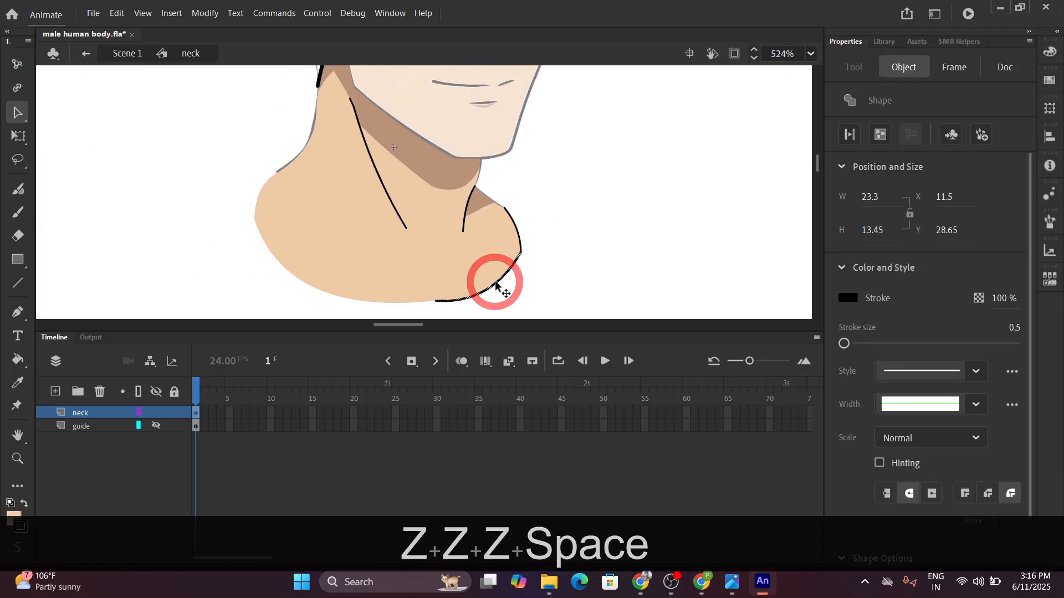
{"action": "key", "text": "Delete"}
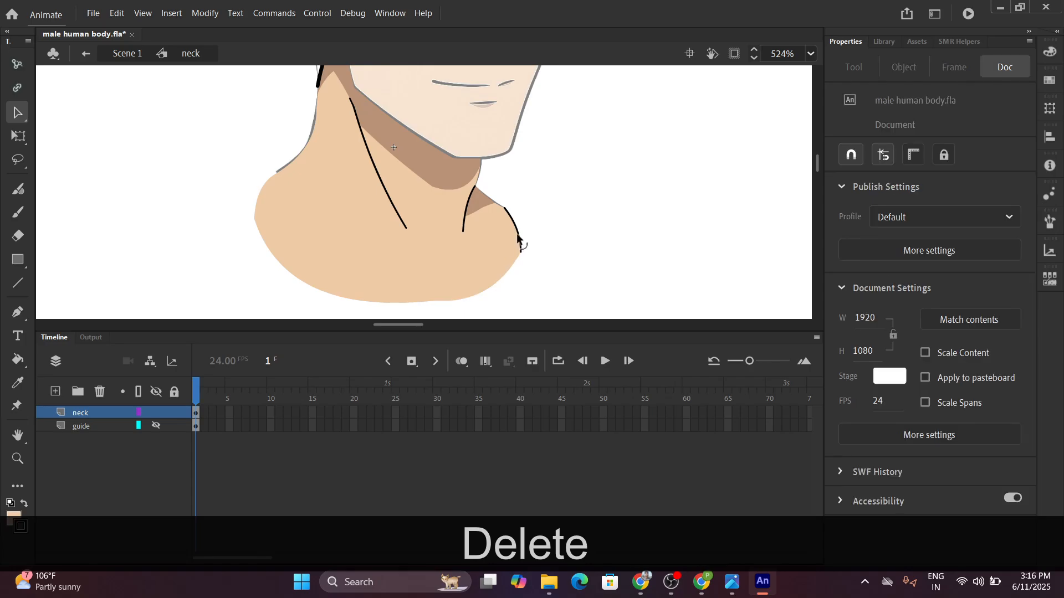
{"action": "left_click", "coordinate": [518, 237]}
{"action": "key", "text": "Delete"}
Add a black 0.5 stroke along the outer edge of the small shoulder shadow with the Ink Bottle tool.
{"action": "scroll", "coordinate": [494, 187], "scroll_direction": "up", "scroll_amount": 5}
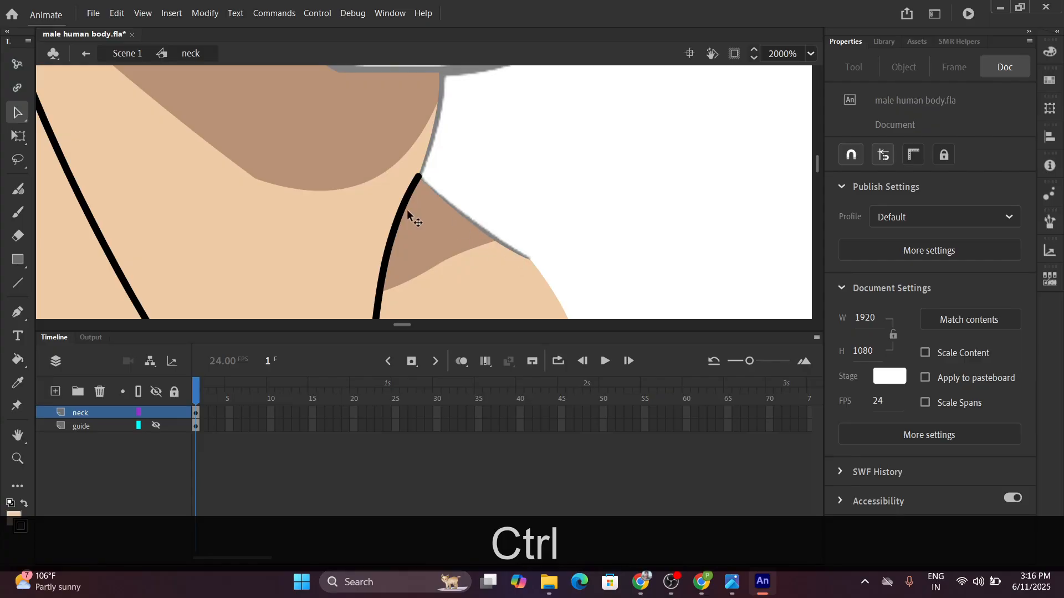
{"action": "left_click", "coordinate": [22, 366]}
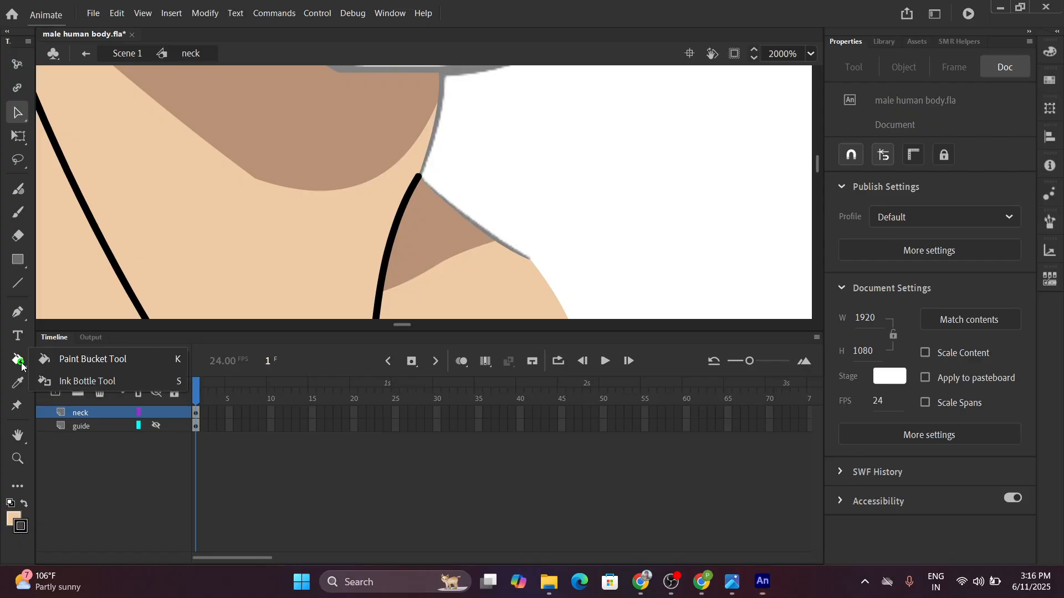
{"action": "left_click", "coordinate": [95, 383]}
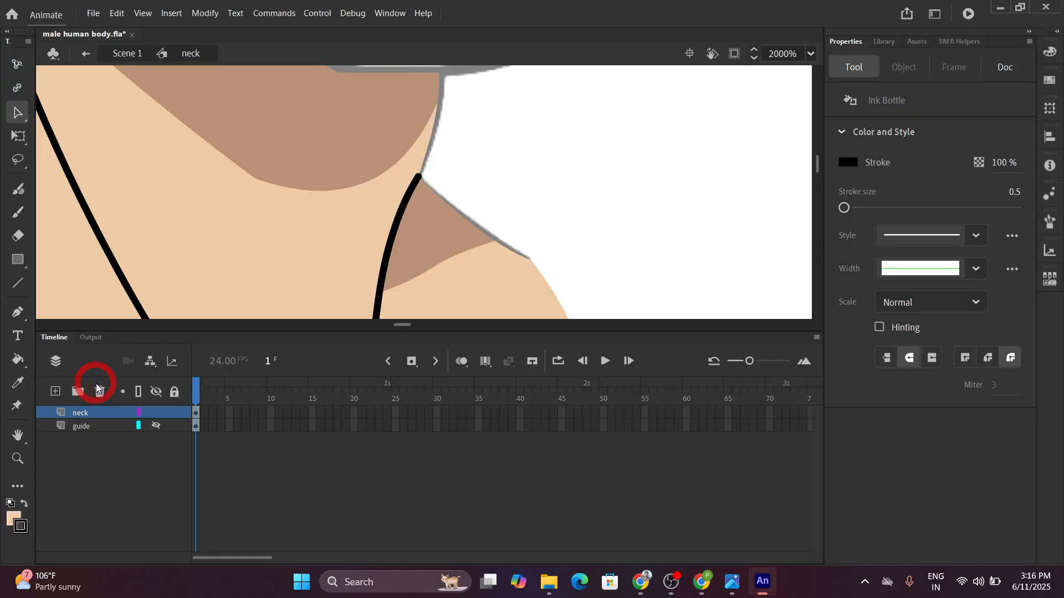
{"action": "left_click", "coordinate": [481, 230]}
Try outlining the skin-coloured neck area with the Ink Bottle tool, and undo that stroke.
{"action": "left_click", "coordinate": [526, 259]}
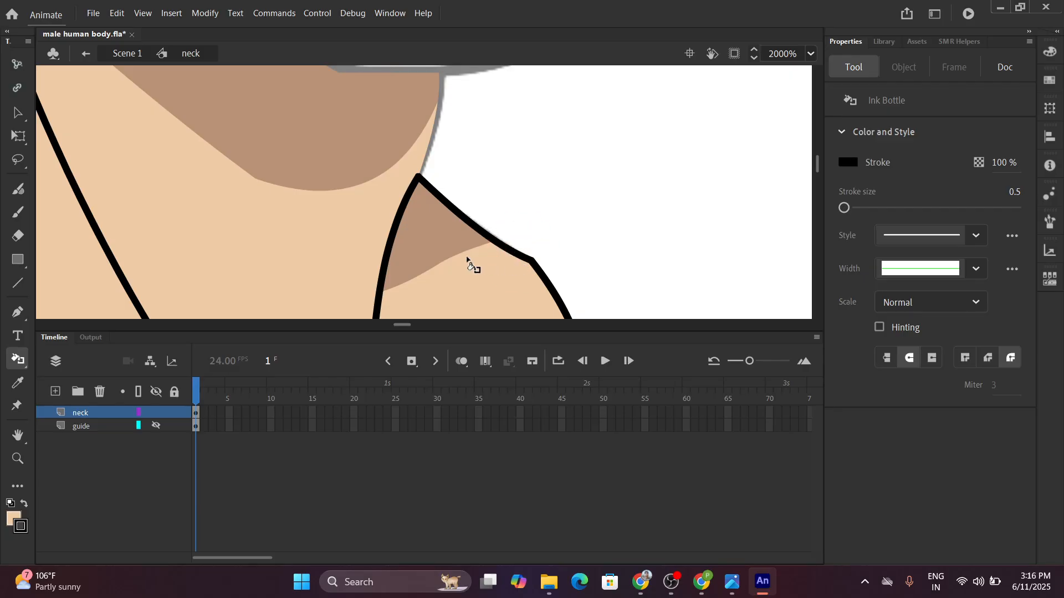
{"action": "scroll", "coordinate": [504, 265], "scroll_direction": "down", "scroll_amount": 8}
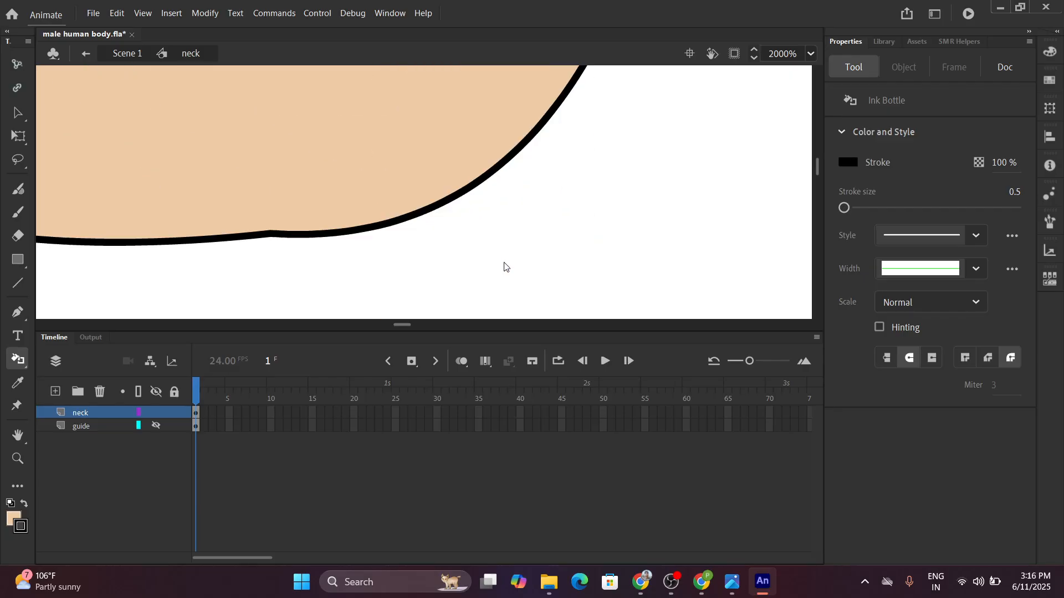
{"action": "key", "text": "ctrl+z"}
Apply the black 0.5 Ink Bottle stroke to the skin area's edge beside the shoulder shadow.
{"action": "scroll", "coordinate": [503, 260], "scroll_direction": "down", "scroll_amount": 6}
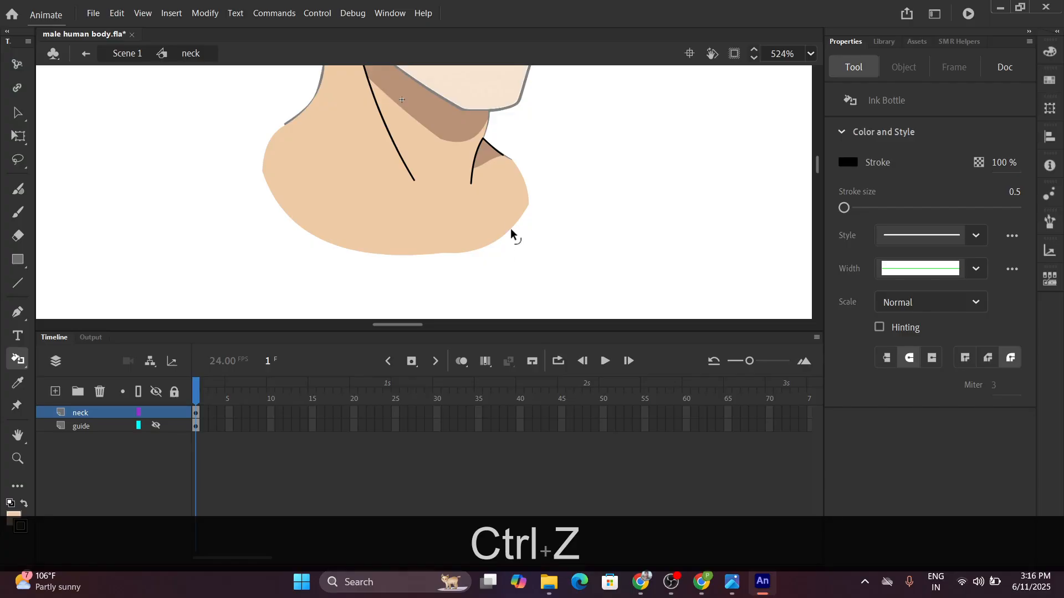
{"action": "scroll", "coordinate": [516, 148], "scroll_direction": "up", "scroll_amount": 8}
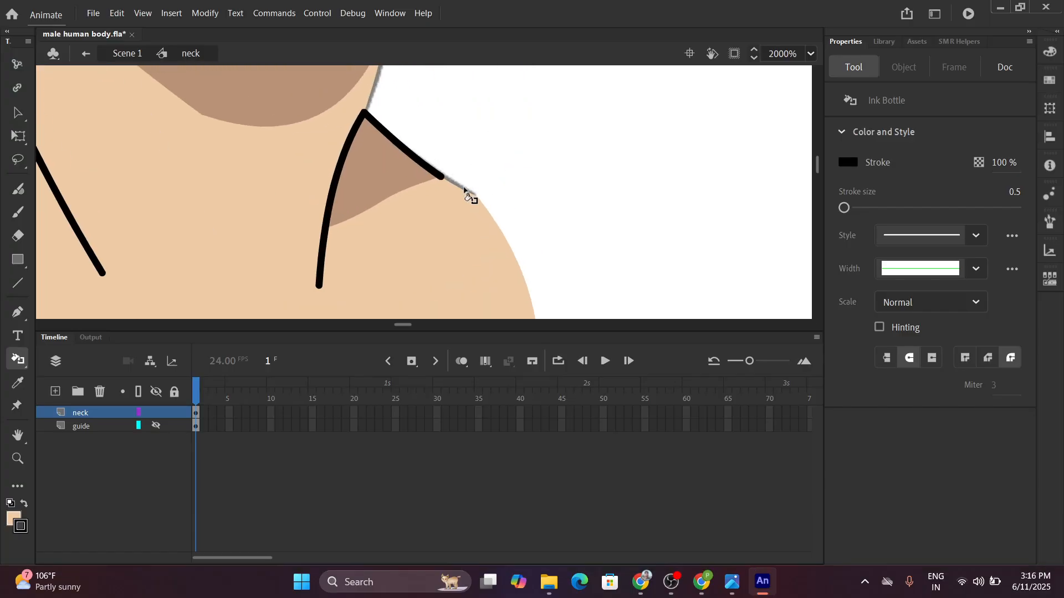
{"action": "left_click", "coordinate": [464, 190]}
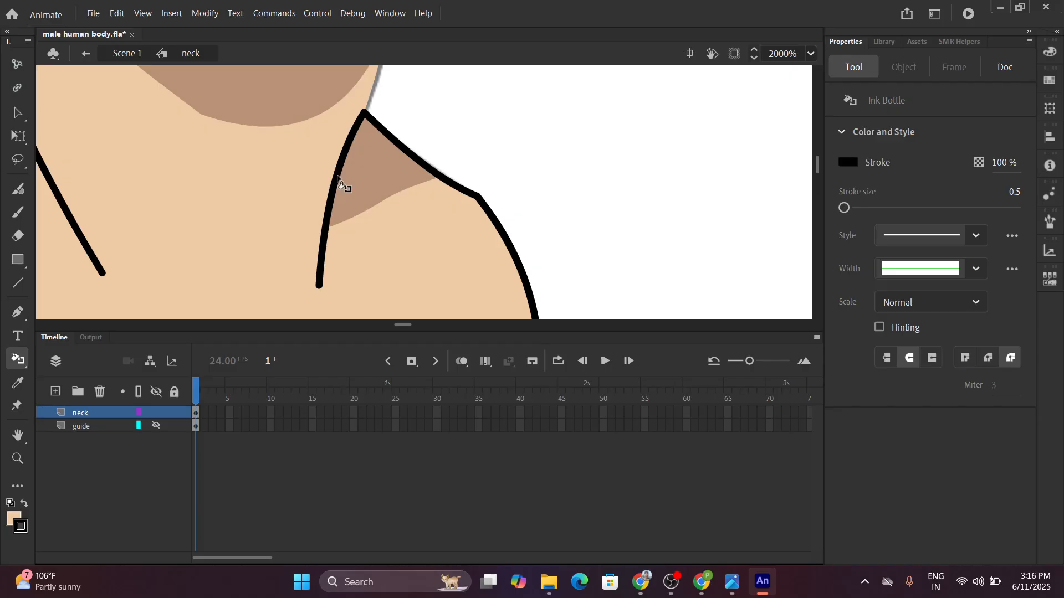
Apply the black 0.5 stroke to the front throat edge and the outer edge of the shadow under the chin.
{"action": "scroll", "coordinate": [376, 125], "scroll_direction": "down", "scroll_amount": 4}
{"action": "left_click_drag", "start_coordinate": [317, 114], "coordinate": [312, 209]}
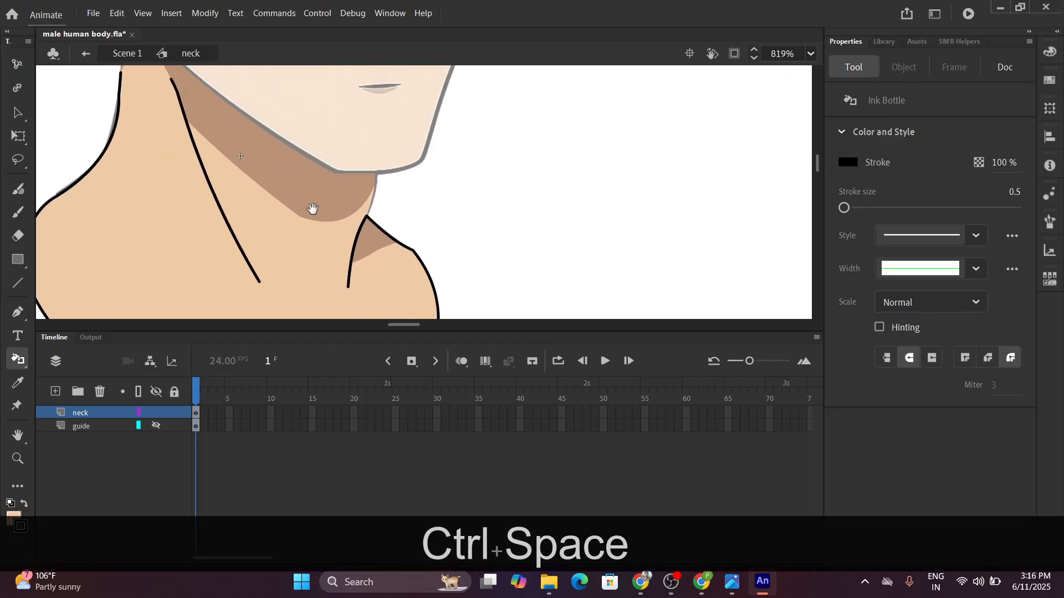
{"action": "left_click", "coordinate": [374, 199]}
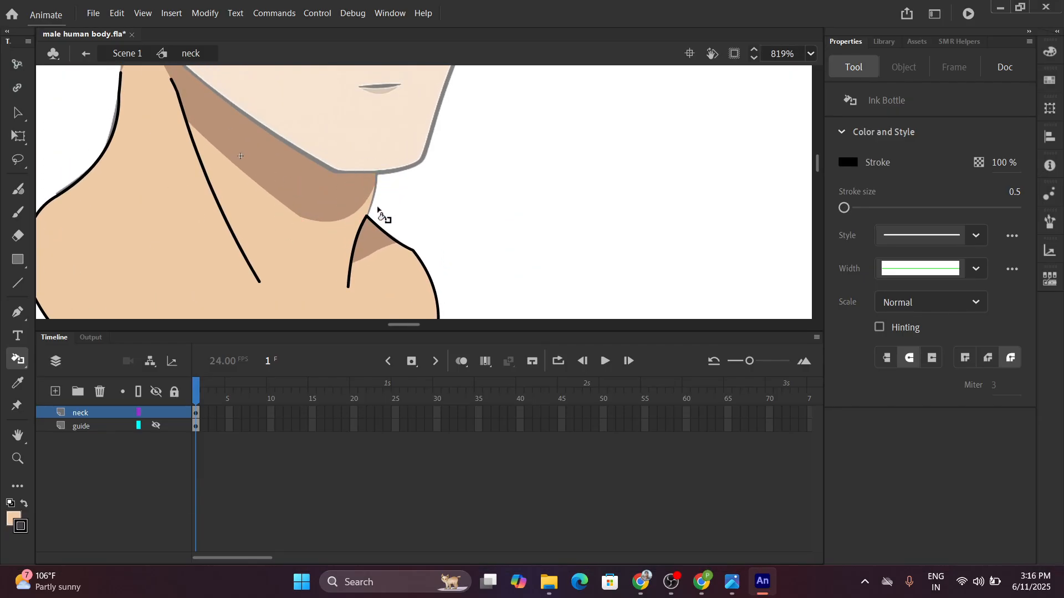
{"action": "scroll", "coordinate": [375, 209], "scroll_direction": "up", "scroll_amount": 3}
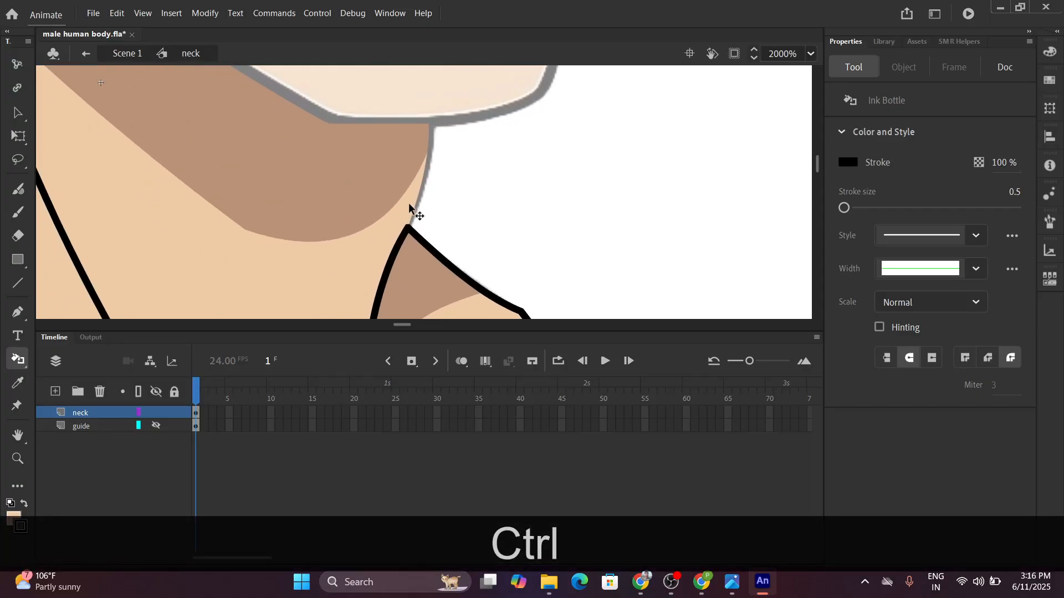
{"action": "left_click", "coordinate": [413, 212]}
{"action": "left_click", "coordinate": [431, 153]}
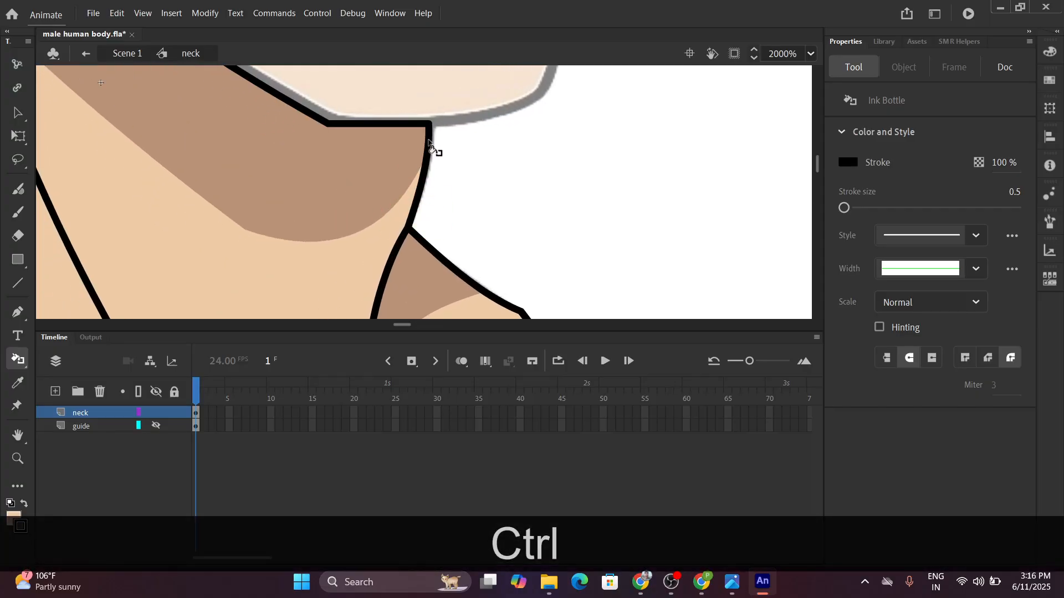
Delete the outline strokes along the neck shadow's upper boundary, following the jawline from the chin up to the ear.
{"action": "scroll", "coordinate": [430, 176], "scroll_direction": "down", "scroll_amount": 2}
{"action": "scroll", "coordinate": [429, 177], "scroll_direction": "down", "scroll_amount": 2}
{"action": "scroll", "coordinate": [421, 180], "scroll_direction": "up", "scroll_amount": 3}
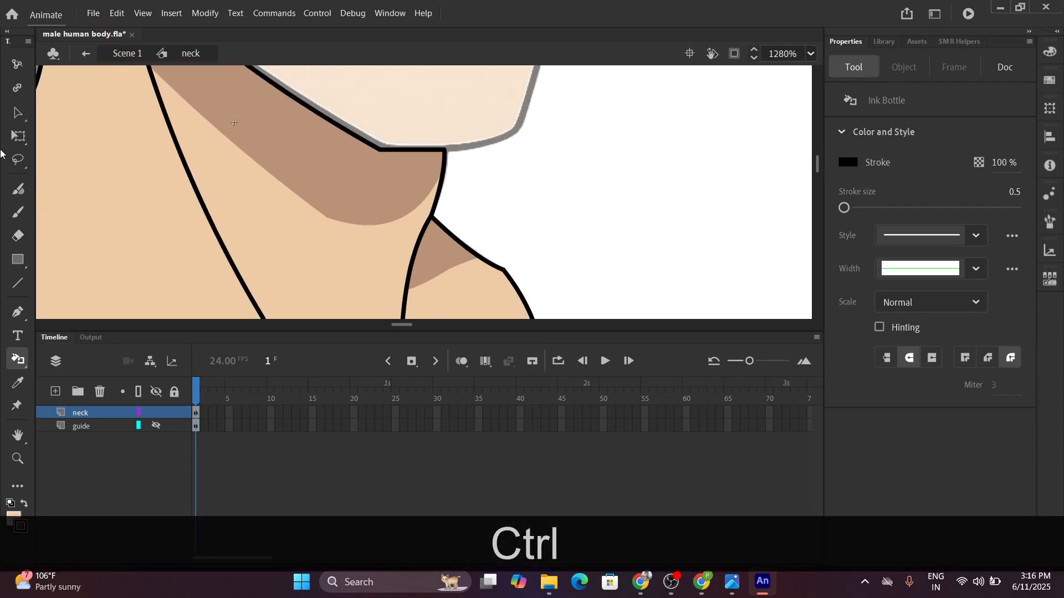
{"action": "left_click", "coordinate": [17, 113]}
{"action": "left_click", "coordinate": [410, 146]}
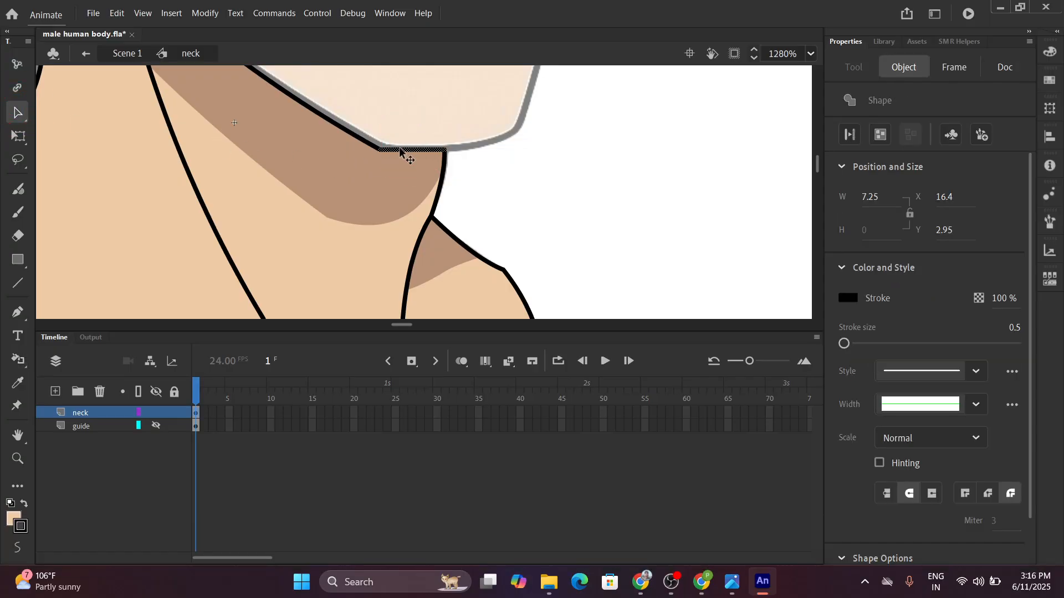
{"action": "left_click", "coordinate": [345, 130], "text": "shift"}
{"action": "scroll", "coordinate": [302, 134], "scroll_direction": "down", "scroll_amount": 2}
{"action": "left_click_drag", "start_coordinate": [302, 134], "coordinate": [366, 291]}
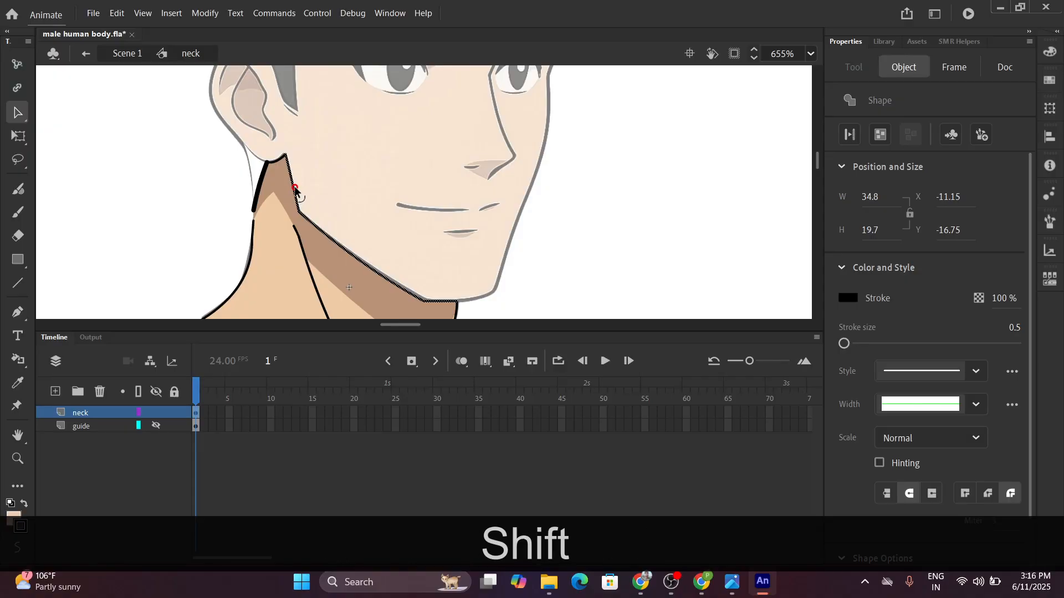
{"action": "left_click", "coordinate": [294, 193], "text": "shift"}
{"action": "scroll", "coordinate": [285, 194], "scroll_direction": "up", "scroll_amount": 2}
{"action": "left_click", "coordinate": [271, 132], "text": "shift"}
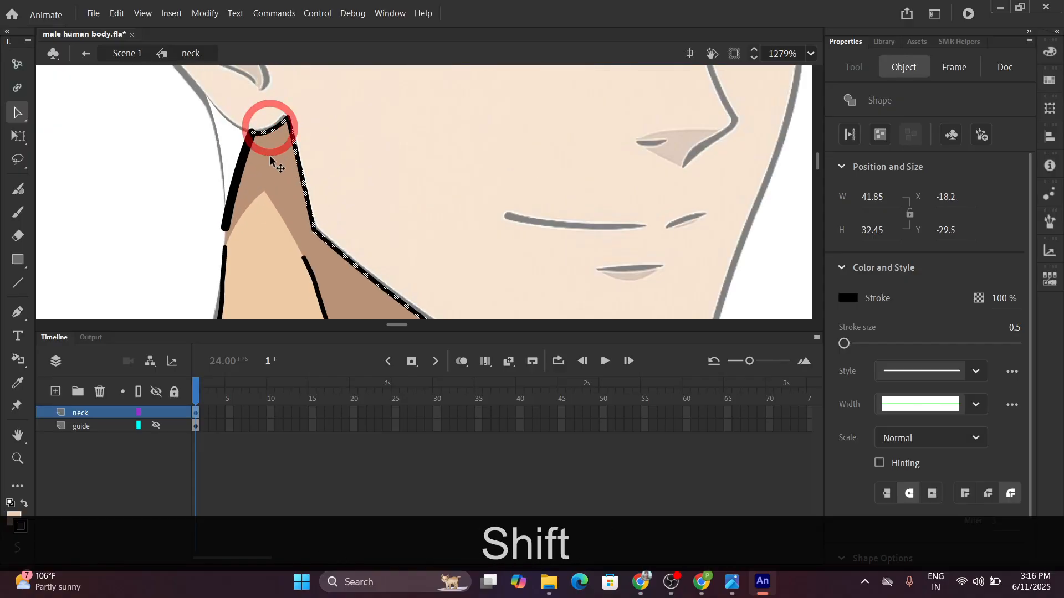
{"action": "scroll", "coordinate": [273, 209], "scroll_direction": "down", "scroll_amount": 3}
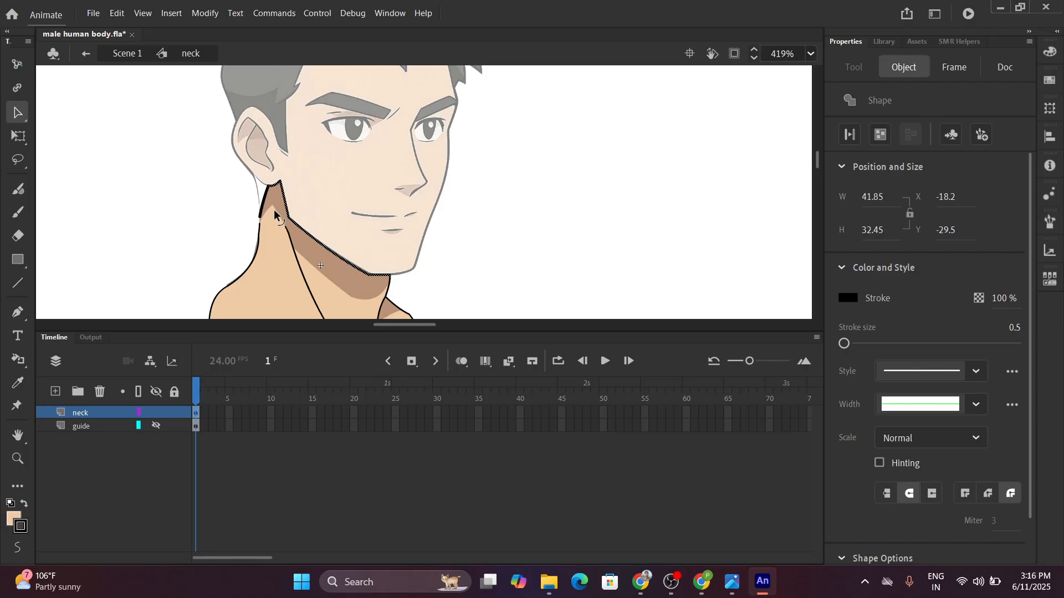
{"action": "key", "text": "Delete"}
Delete the outline strokes around the neck's rounded base, including both shoulder ends.
{"action": "scroll", "coordinate": [273, 209], "scroll_direction": "up", "scroll_amount": 3}
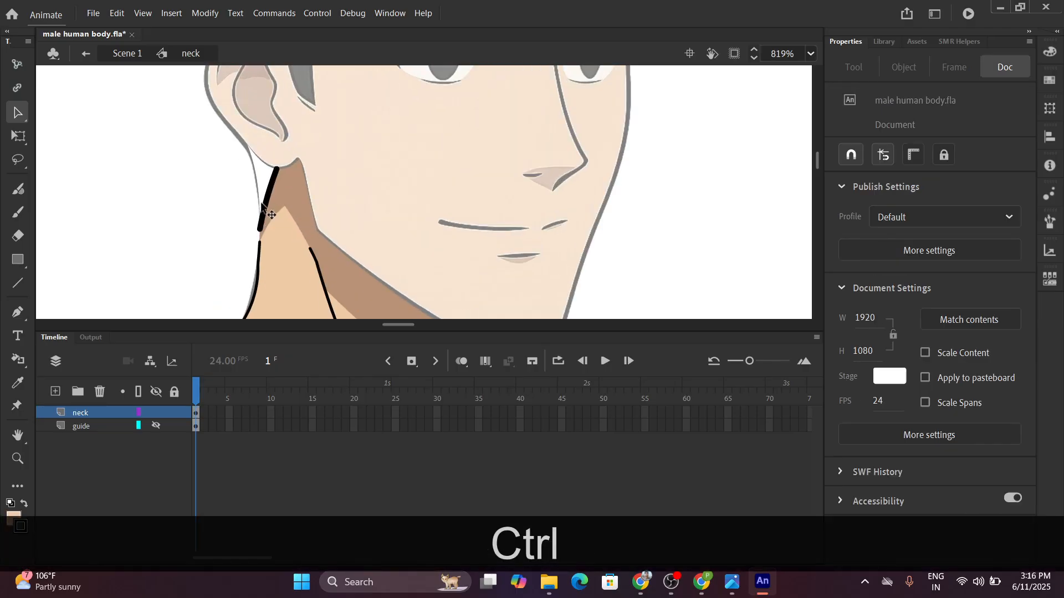
{"action": "scroll", "coordinate": [266, 199], "scroll_direction": "up", "scroll_amount": 3}
{"action": "left_click", "coordinate": [269, 192]}
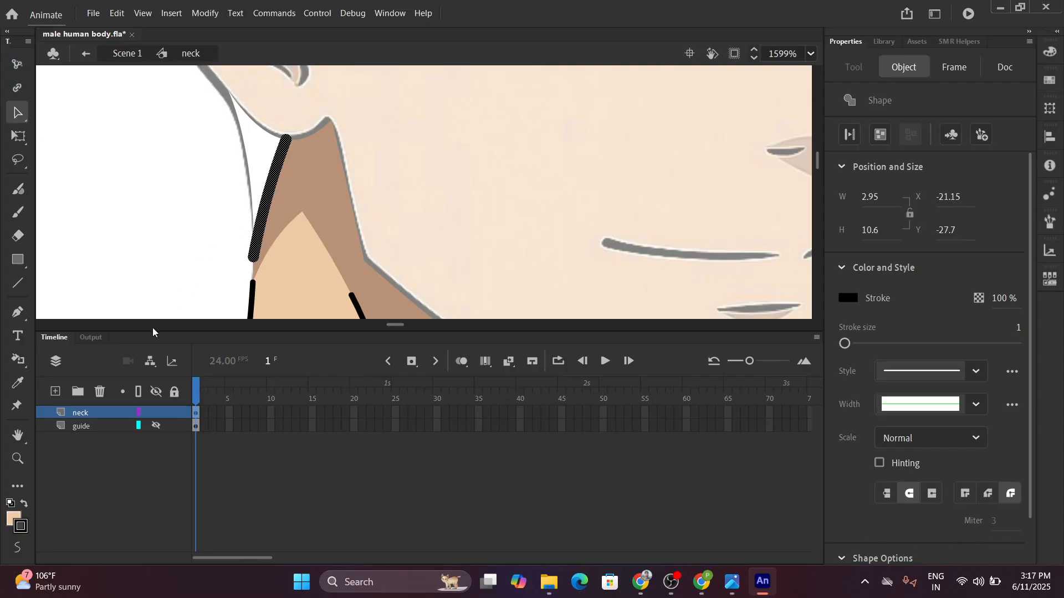
{"action": "scroll", "coordinate": [203, 240], "scroll_direction": "down", "scroll_amount": 3}
{"action": "left_click_drag", "start_coordinate": [258, 241], "coordinate": [363, 116]}
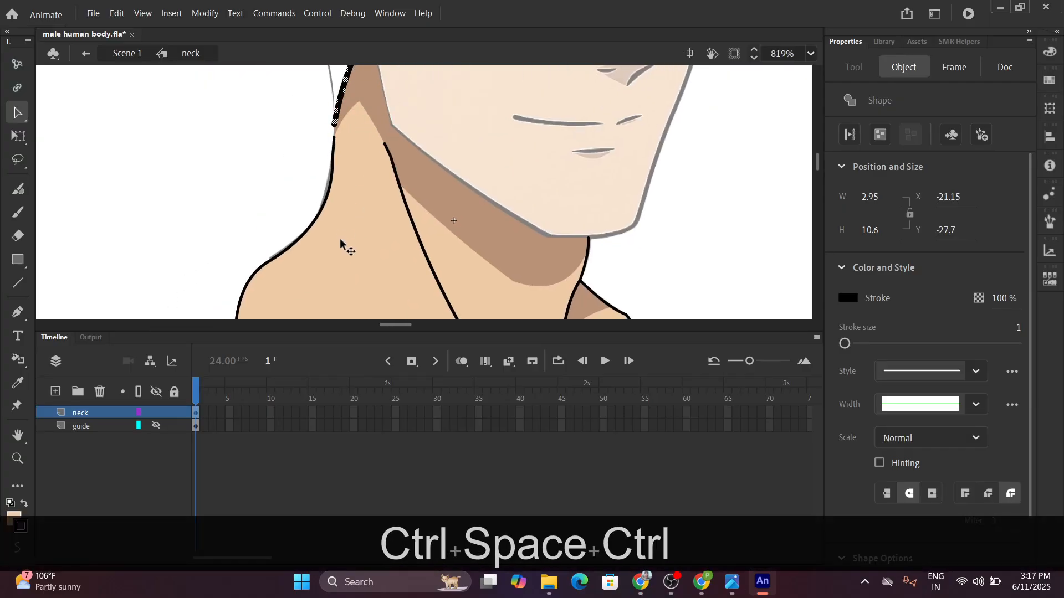
{"action": "scroll", "coordinate": [340, 240], "scroll_direction": "down", "scroll_amount": 4}
{"action": "left_click_drag", "start_coordinate": [342, 236], "coordinate": [356, 165]}
{"action": "scroll", "coordinate": [316, 236], "scroll_direction": "up", "scroll_amount": 3}
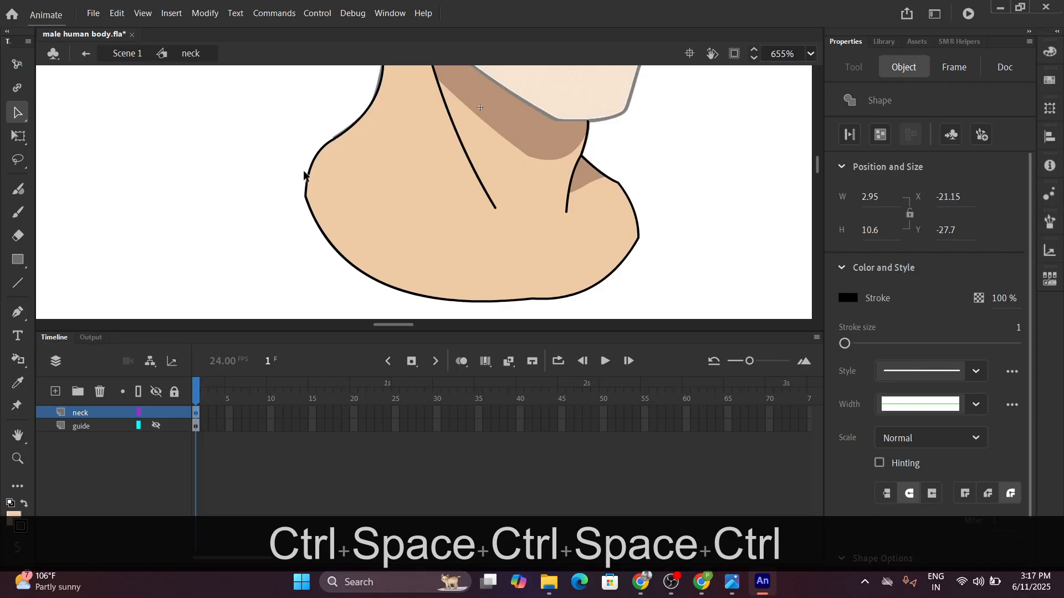
{"action": "left_click", "coordinate": [308, 176]}
{"action": "left_click", "coordinate": [317, 222], "text": "shift"}
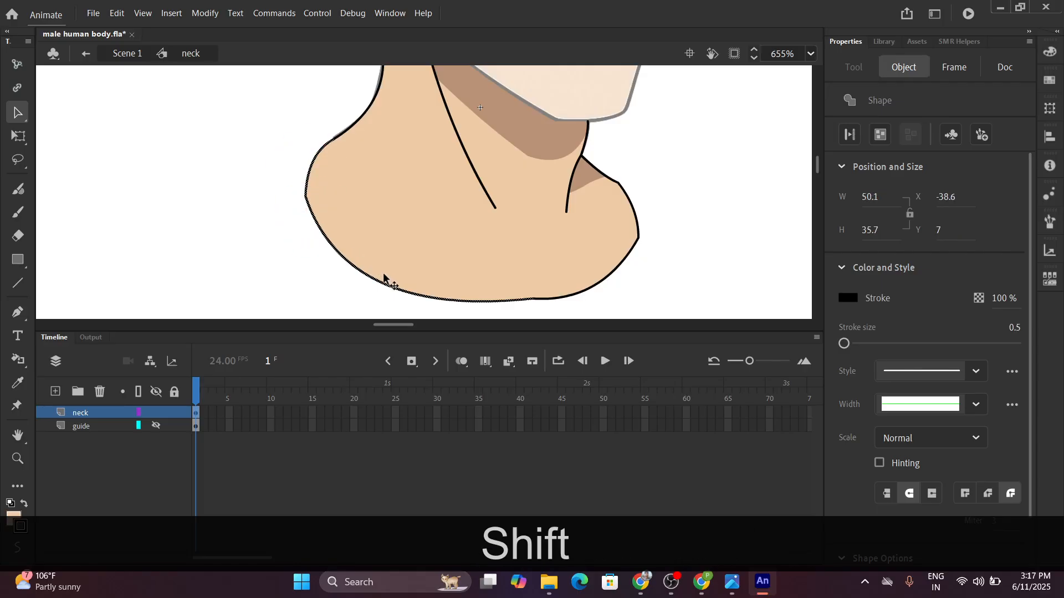
{"action": "left_click", "coordinate": [572, 297], "text": "shift"}
{"action": "left_click", "coordinate": [633, 216], "text": "shift"}
{"action": "key", "text": "Delete"}
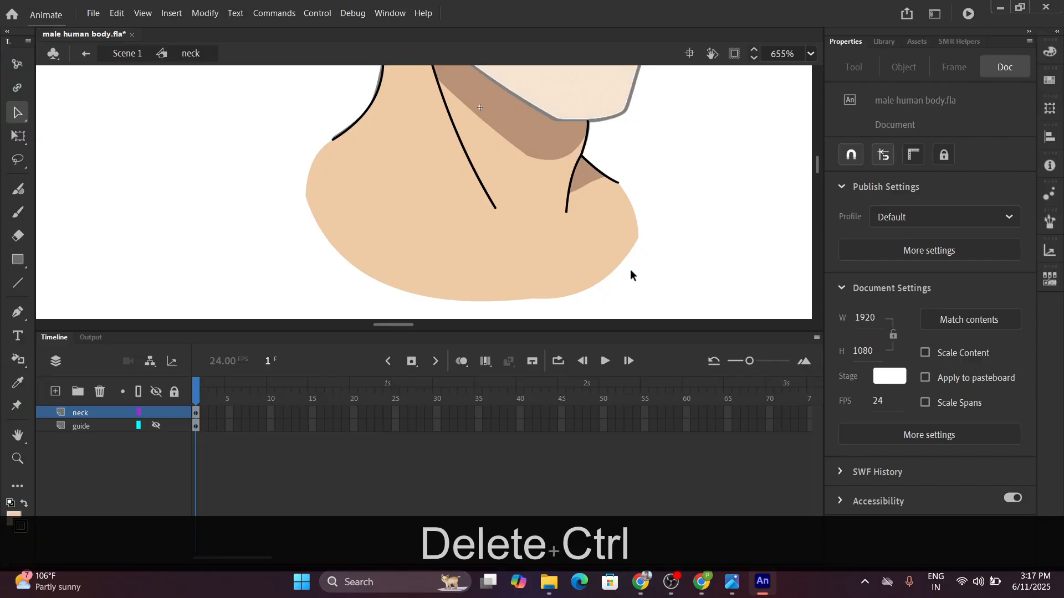
Set the stroke size of the thick line at the back of the neck below the ear to 0.5.
{"action": "scroll", "coordinate": [630, 269], "scroll_direction": "down", "scroll_amount": 3}
{"action": "scroll", "coordinate": [630, 269], "scroll_direction": "down", "scroll_amount": 2}
{"action": "scroll", "coordinate": [567, 157], "scroll_direction": "up", "scroll_amount": 5}
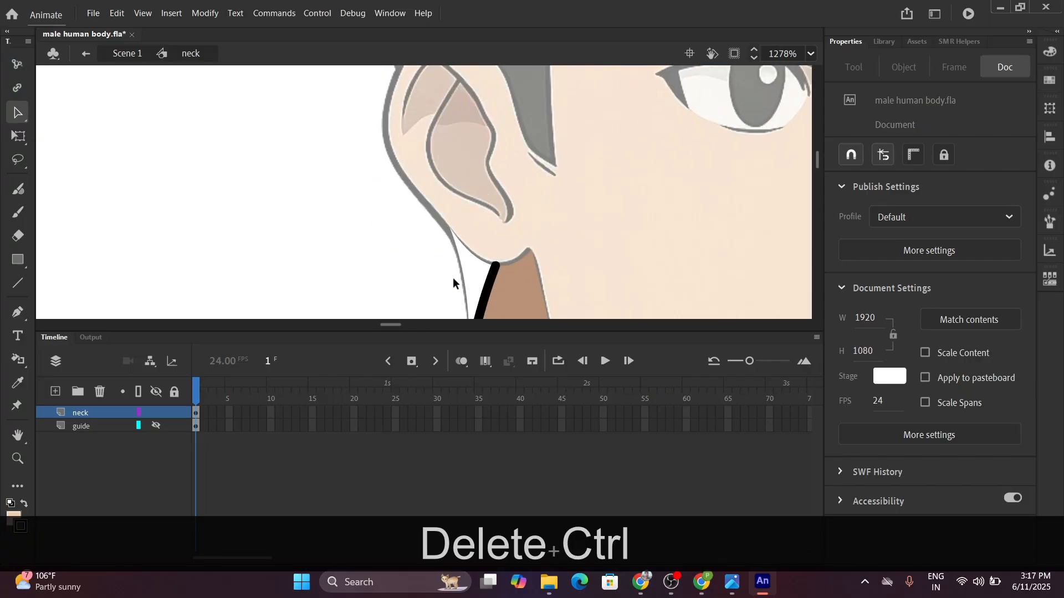
{"action": "scroll", "coordinate": [480, 261], "scroll_direction": "down", "scroll_amount": 3}
{"action": "left_click", "coordinate": [484, 281]}
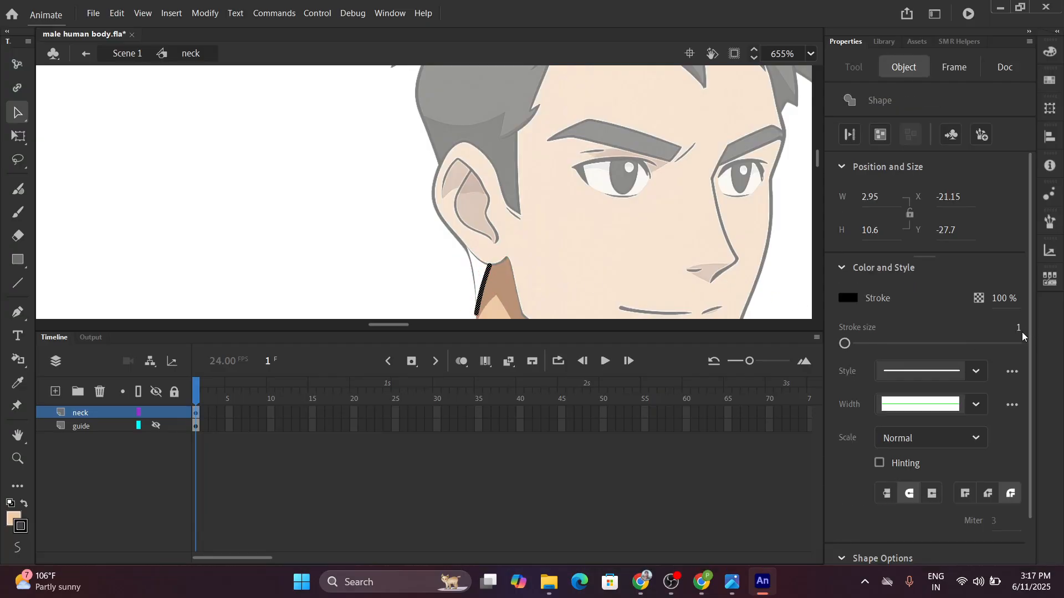
{"action": "left_click", "coordinate": [1018, 329]}
{"action": "type", "text": ".5"}
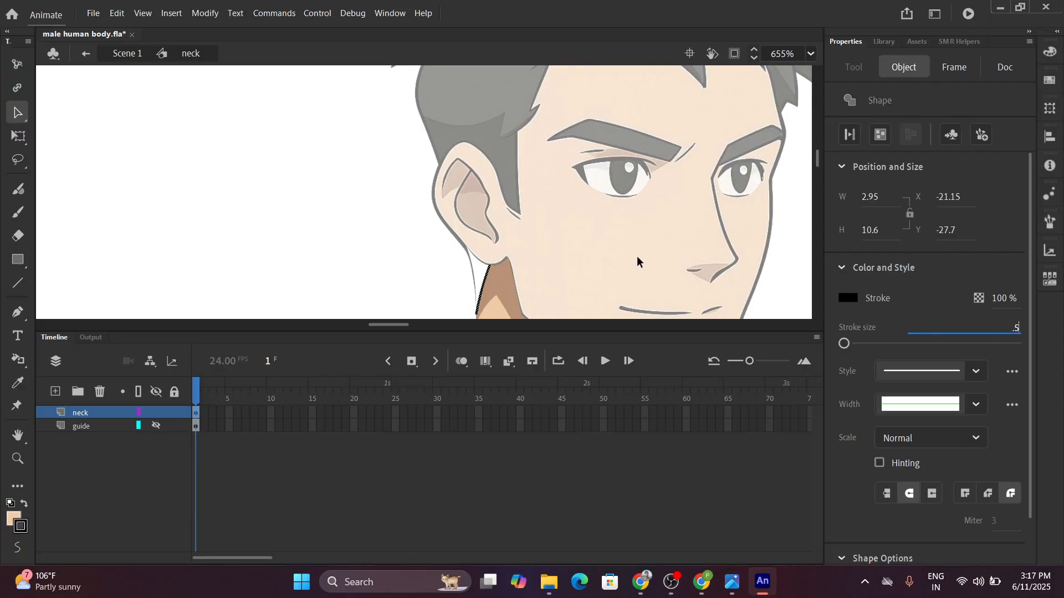
{"action": "key", "text": "Return"}
Return to Scene 1 and sample the dark hair colour above the ear as the fill colour.
{"action": "scroll", "coordinate": [458, 163], "scroll_direction": "down", "scroll_amount": 4}
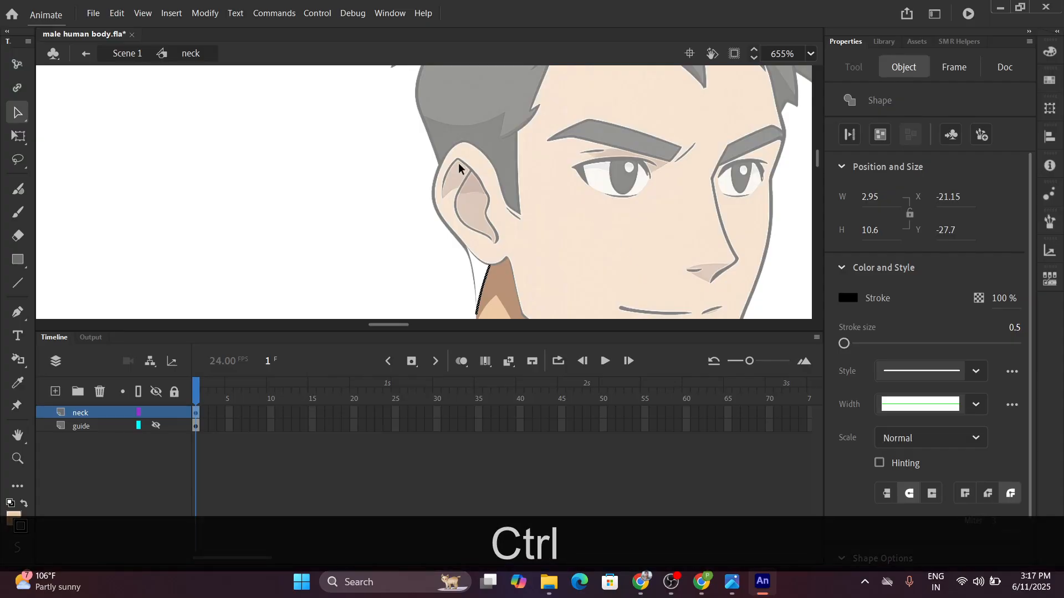
{"action": "left_click", "coordinate": [123, 54]}
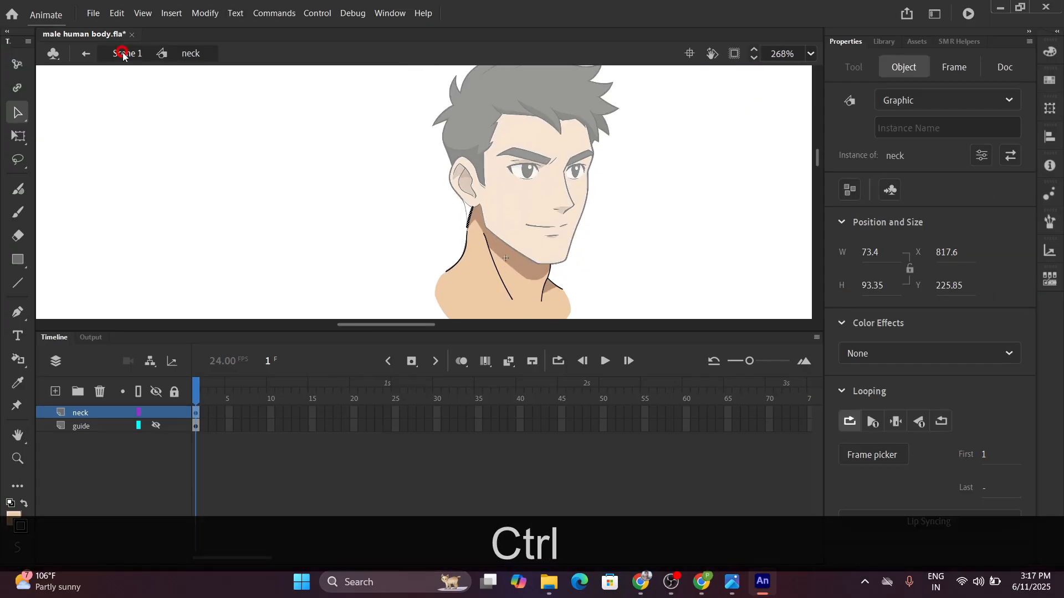
{"action": "scroll", "coordinate": [477, 208], "scroll_direction": "up", "scroll_amount": 4}
{"action": "scroll", "coordinate": [497, 211], "scroll_direction": "down", "scroll_amount": 3}
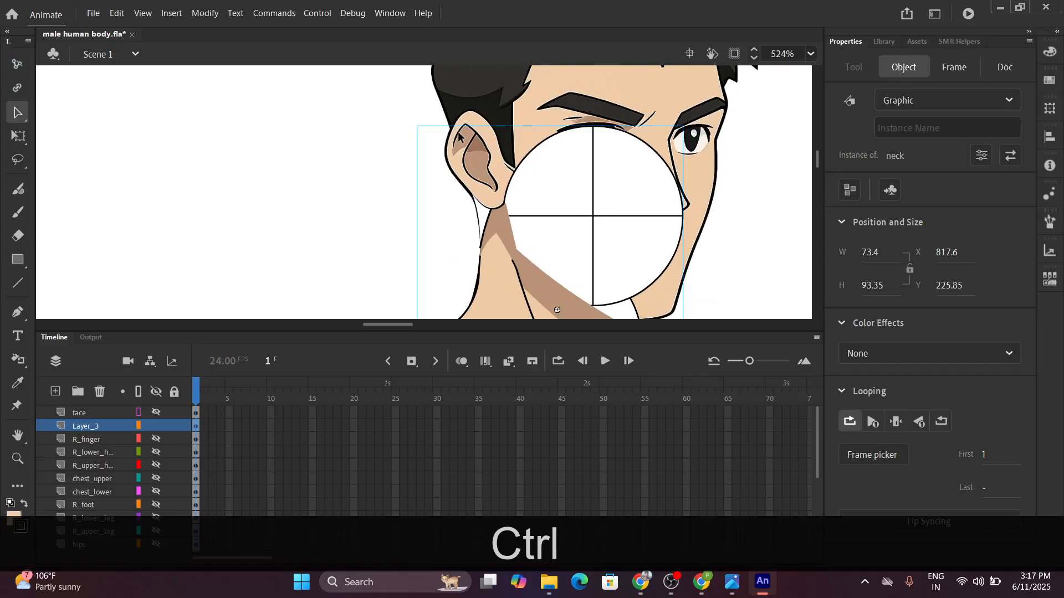
{"action": "scroll", "coordinate": [468, 122], "scroll_direction": "up", "scroll_amount": 3}
{"action": "scroll", "coordinate": [468, 122], "scroll_direction": "up", "scroll_amount": 5}
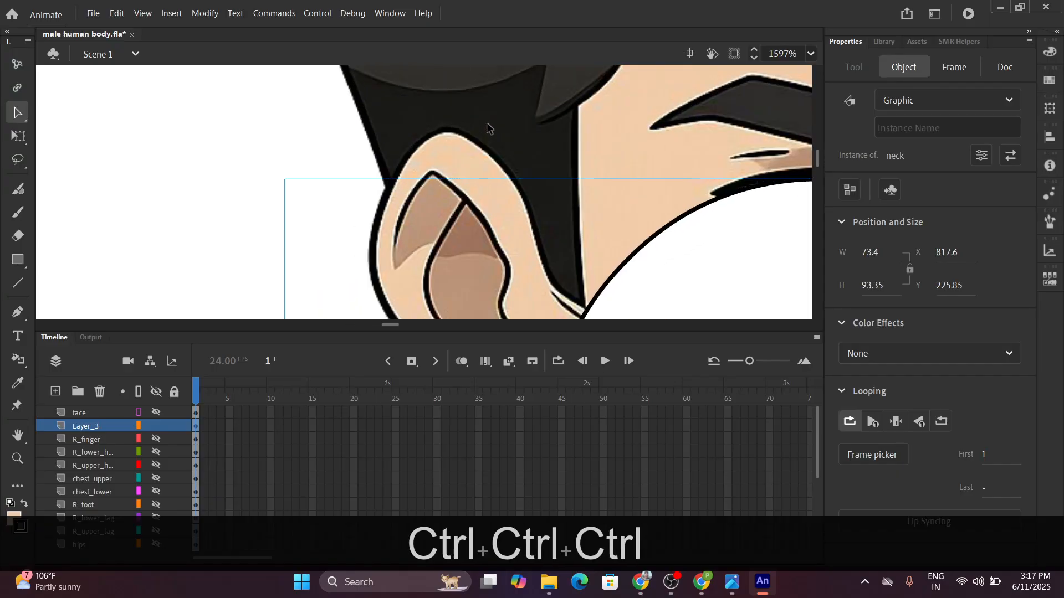
{"action": "key", "text": "i"}
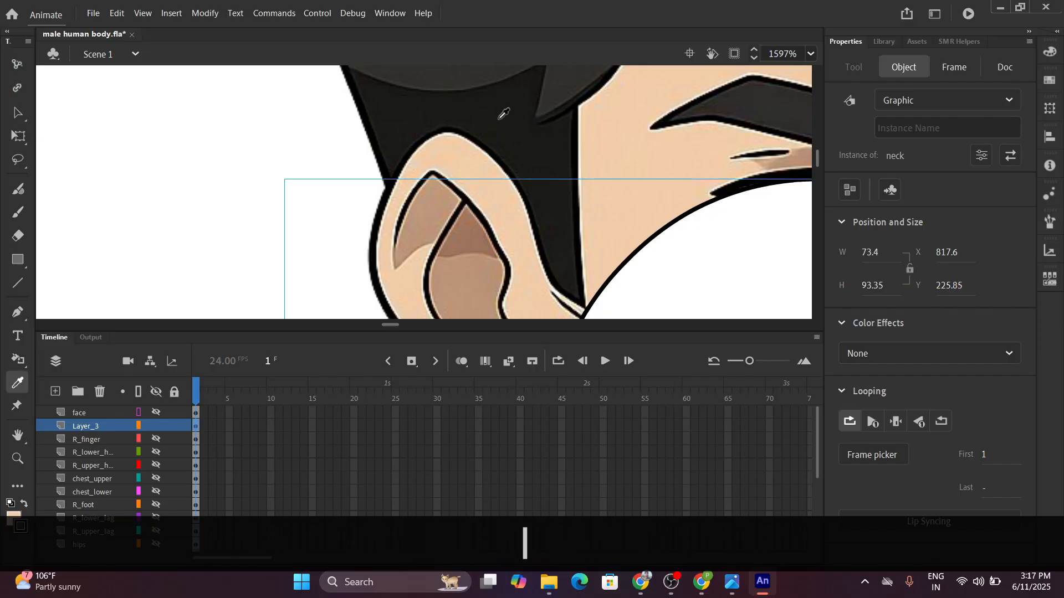
{"action": "left_click", "coordinate": [495, 123]}
Reopen the neck symbol and fill the gap behind the neck below the ear with the dark hair colour.
{"action": "left_click", "coordinate": [18, 112]}
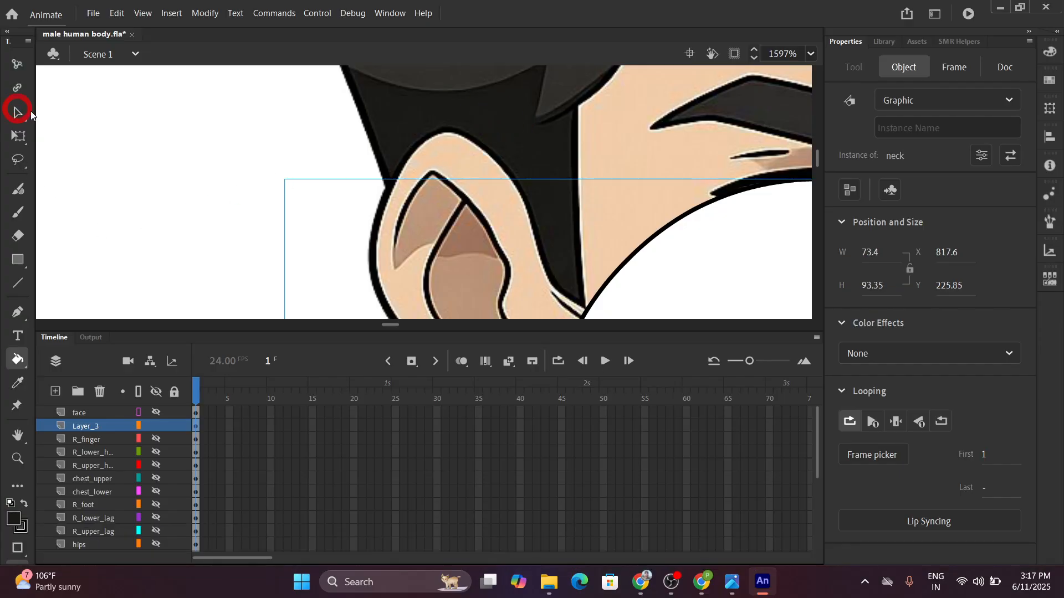
{"action": "scroll", "coordinate": [388, 250], "scroll_direction": "down", "scroll_amount": 4}
{"action": "scroll", "coordinate": [389, 250], "scroll_direction": "down", "scroll_amount": 2}
{"action": "left_click_drag", "start_coordinate": [294, 244], "coordinate": [306, 157]}
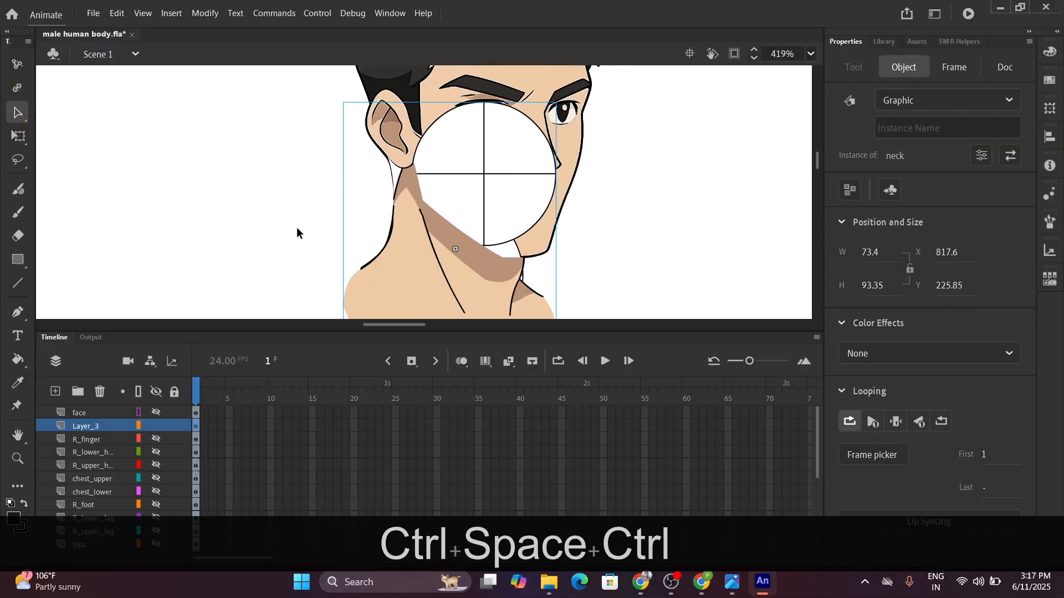
{"action": "double_click", "coordinate": [412, 245]}
{"action": "scroll", "coordinate": [404, 221], "scroll_direction": "up", "scroll_amount": 6}
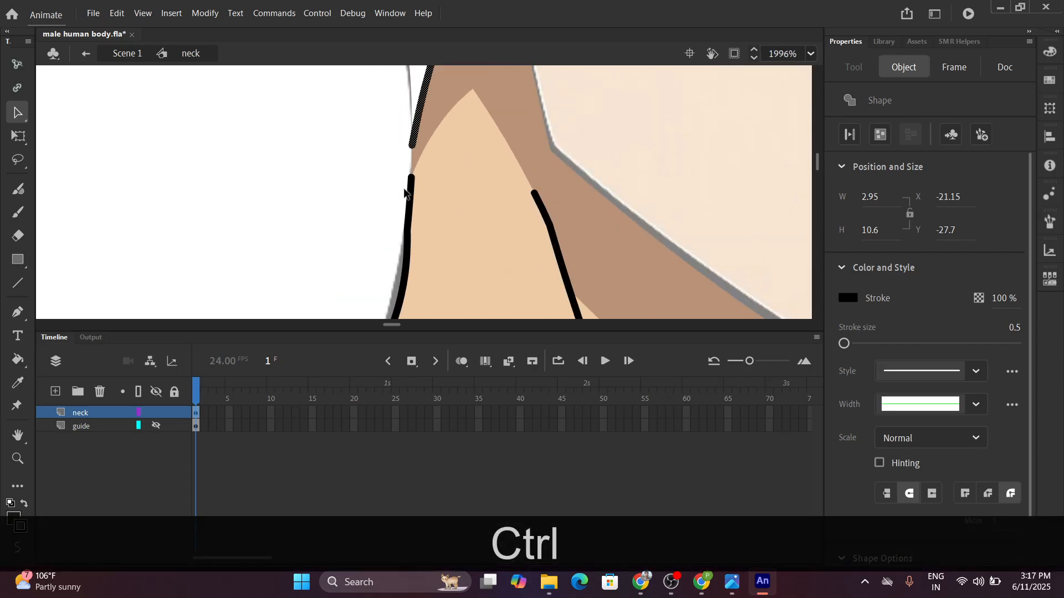
{"action": "scroll", "coordinate": [339, 131], "scroll_direction": "down", "scroll_amount": 4}
{"action": "left_click_drag", "start_coordinate": [339, 130], "coordinate": [406, 185]}
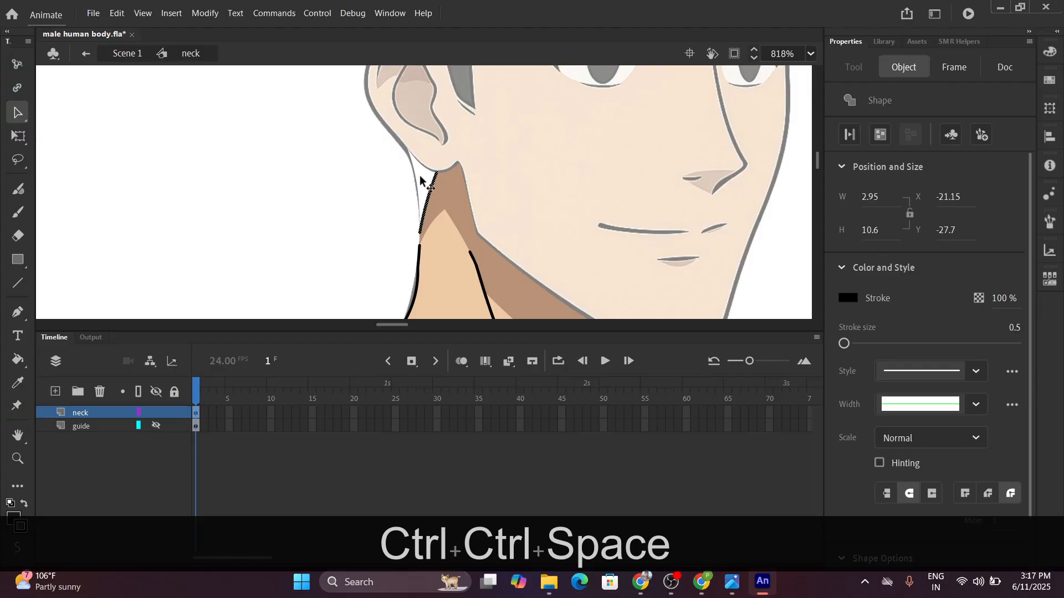
{"action": "left_click", "coordinate": [19, 359]}
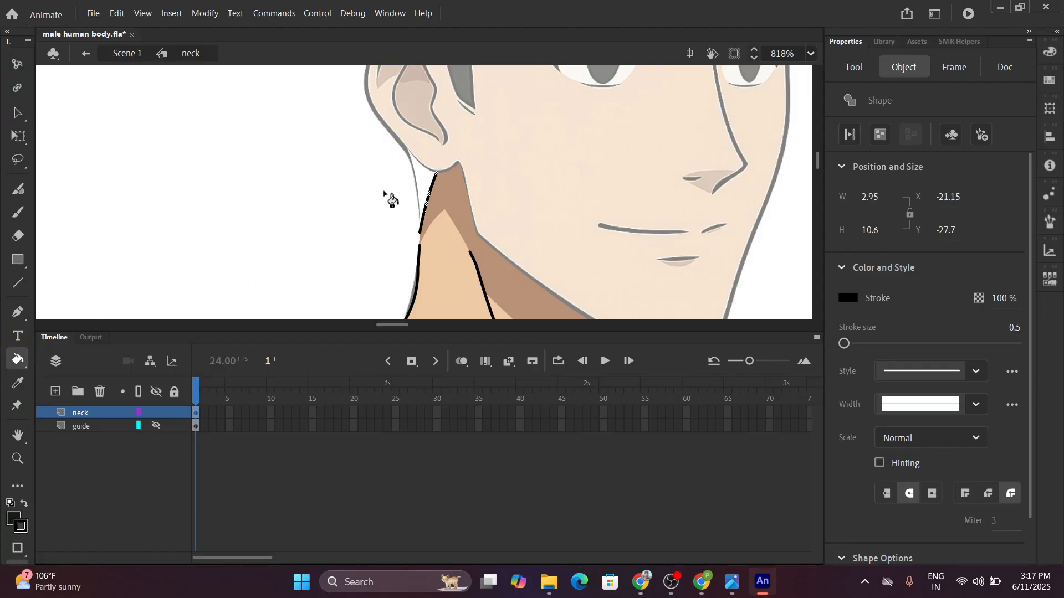
{"action": "left_click", "coordinate": [424, 188]}
{"action": "scroll", "coordinate": [389, 228], "scroll_direction": "down", "scroll_amount": 3}
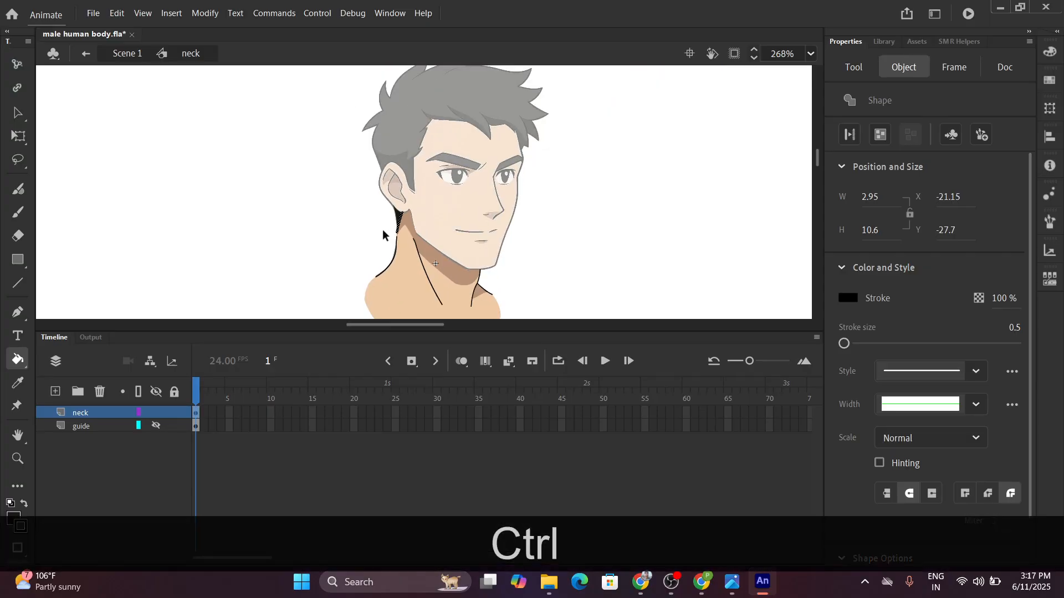
Return to Scene 1 and examine how the neck artwork fits against the head.
{"action": "scroll", "coordinate": [383, 234], "scroll_direction": "down", "scroll_amount": 1}
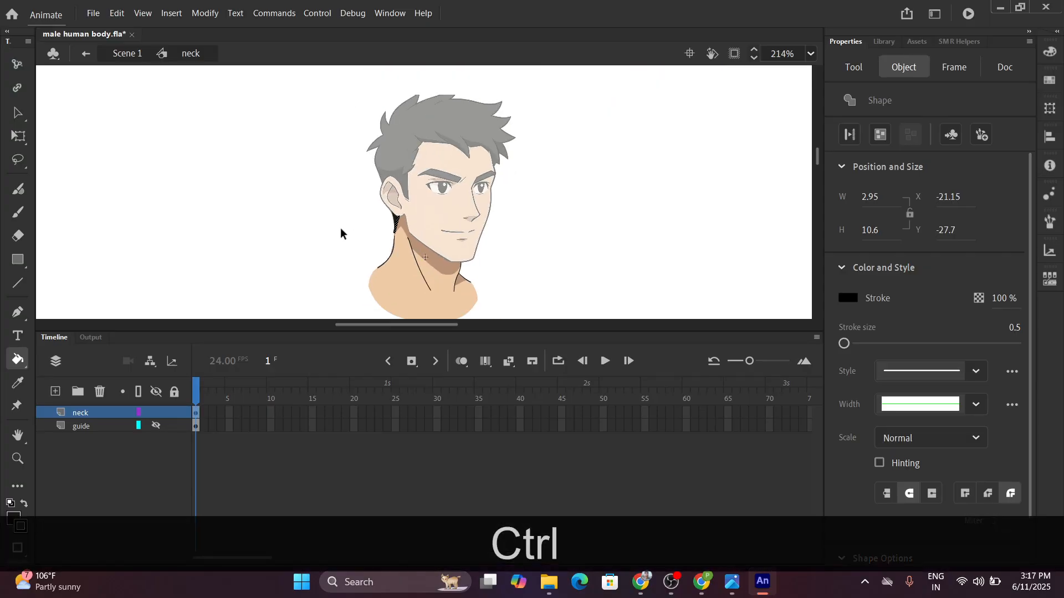
{"action": "left_click", "coordinate": [120, 53]}
{"action": "scroll", "coordinate": [292, 238], "scroll_direction": "down", "scroll_amount": 5}
{"action": "scroll", "coordinate": [367, 233], "scroll_direction": "up", "scroll_amount": 5}
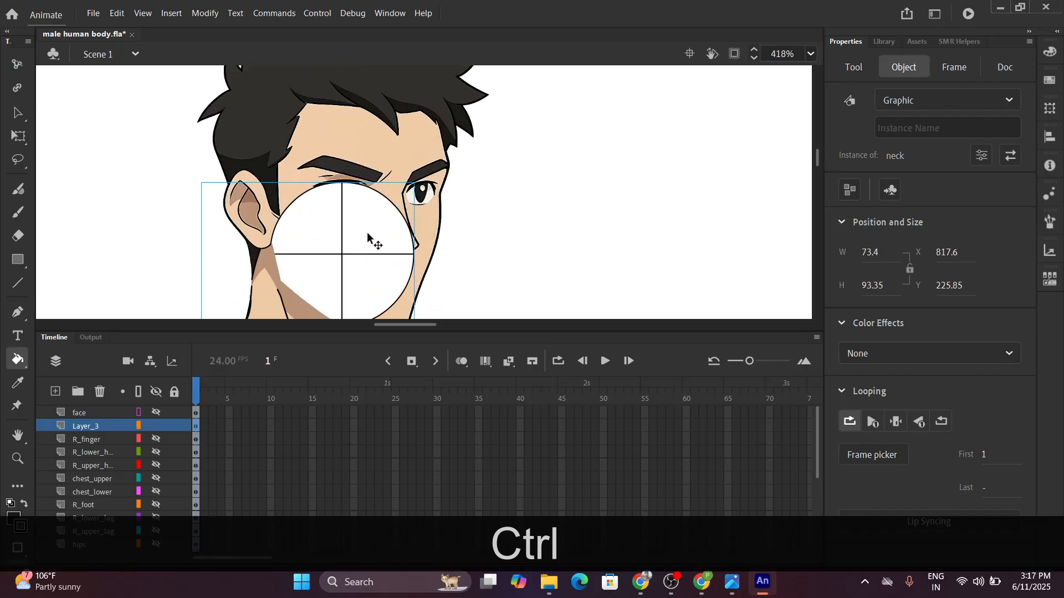
{"action": "scroll", "coordinate": [367, 243], "scroll_direction": "down", "scroll_amount": 3}
{"action": "scroll", "coordinate": [366, 241], "scroll_direction": "up", "scroll_amount": 4}
{"action": "scroll", "coordinate": [361, 268], "scroll_direction": "down", "scroll_amount": 3}
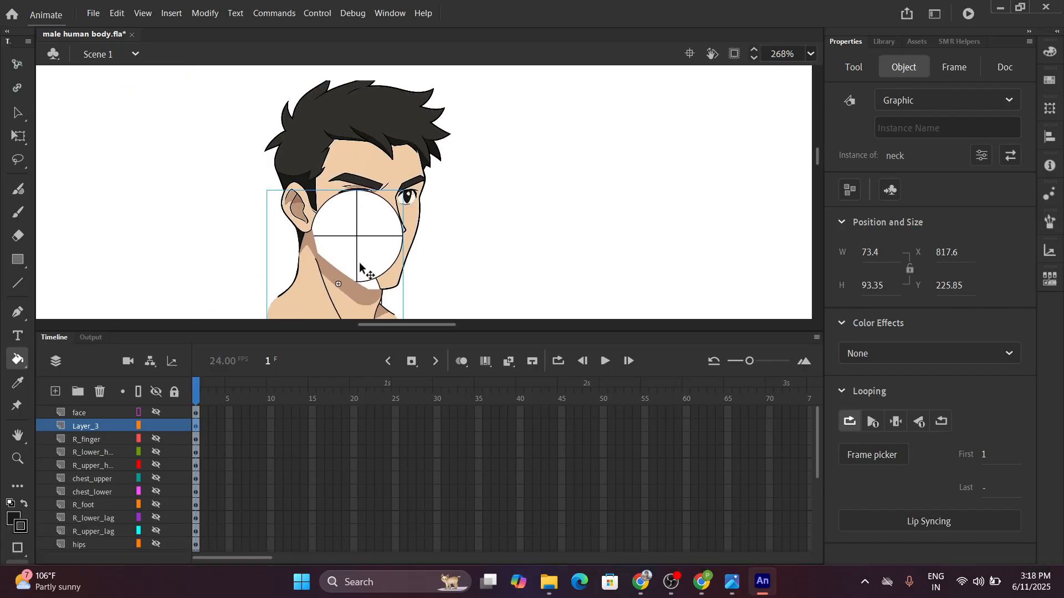
{"action": "left_click_drag", "start_coordinate": [220, 259], "coordinate": [226, 183]}
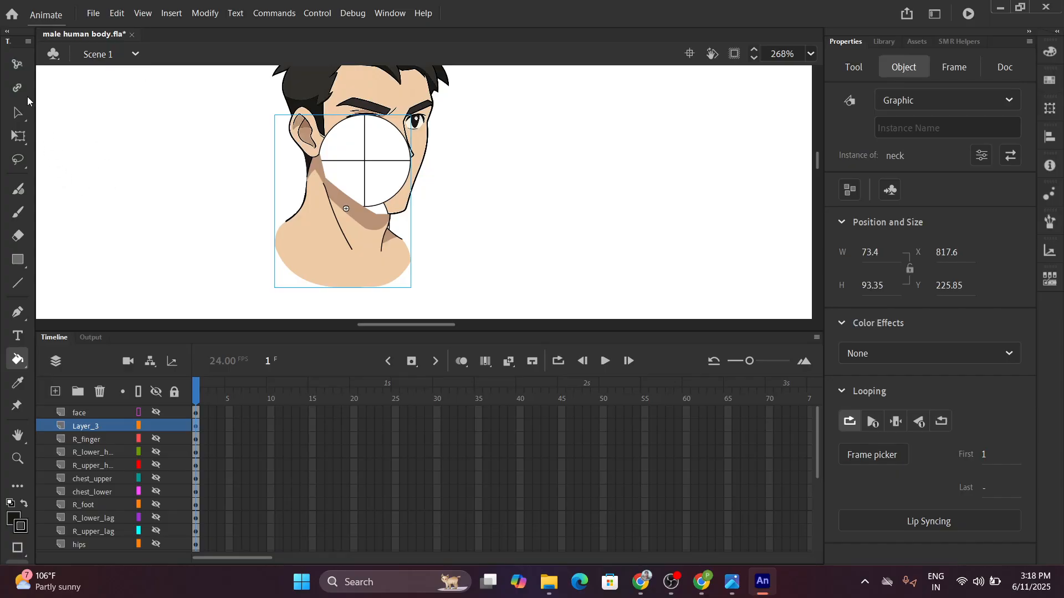
Reopen the neck symbol and show its guide layer.
{"action": "left_click", "coordinate": [17, 112]}
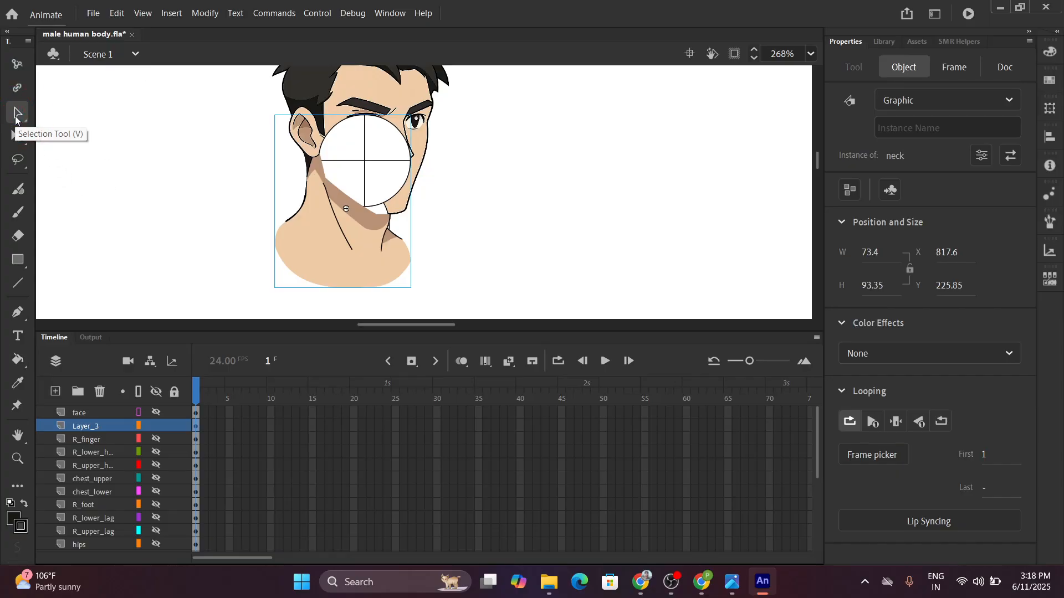
{"action": "double_click", "coordinate": [324, 237]}
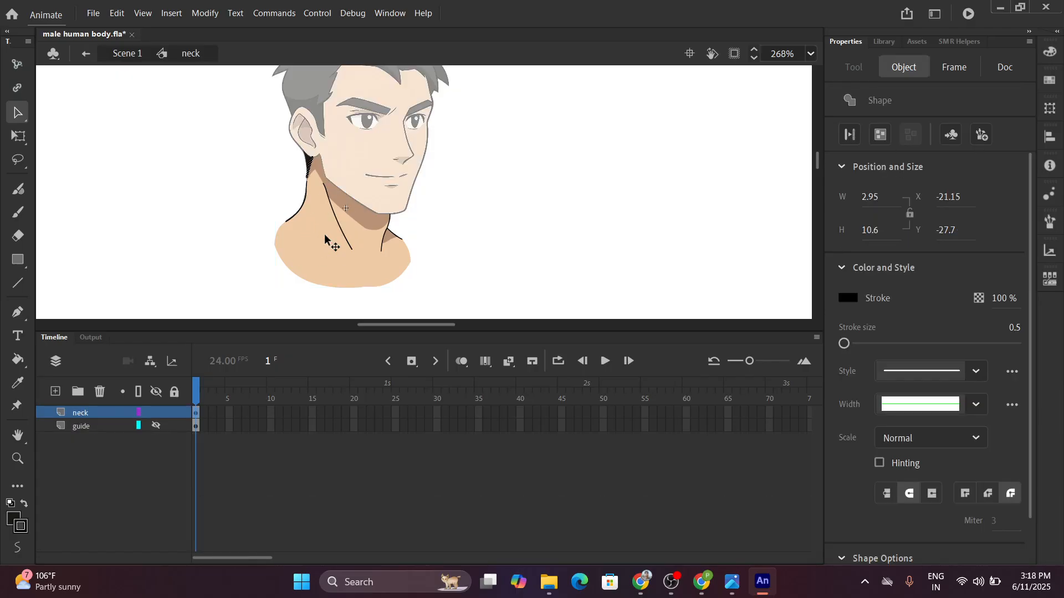
{"action": "left_click", "coordinate": [95, 428]}
{"action": "right_click", "coordinate": [94, 427]}
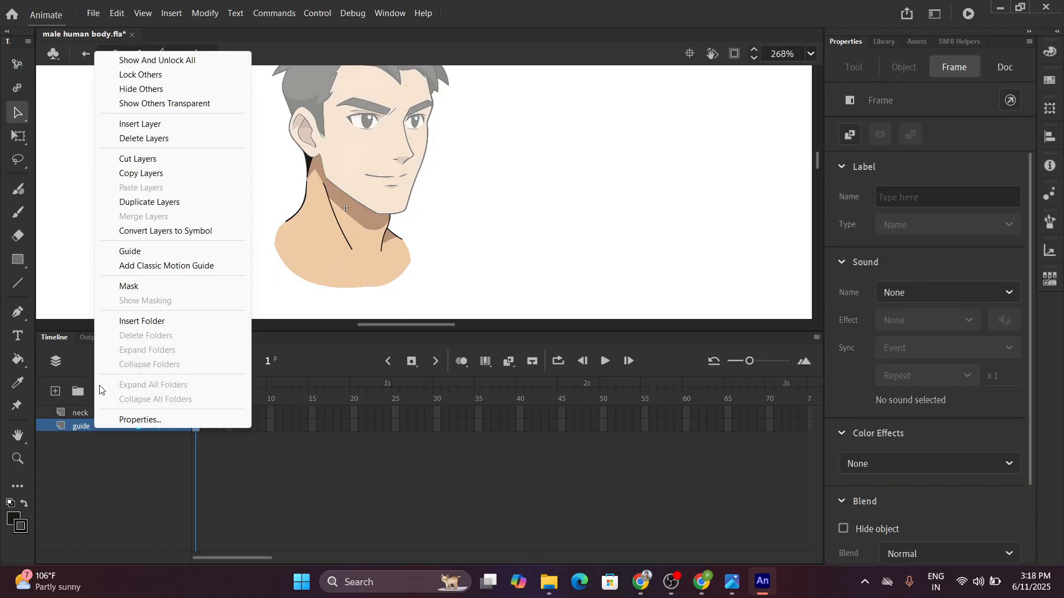
{"action": "left_click", "coordinate": [67, 462]}
{"action": "left_click", "coordinate": [154, 424]}
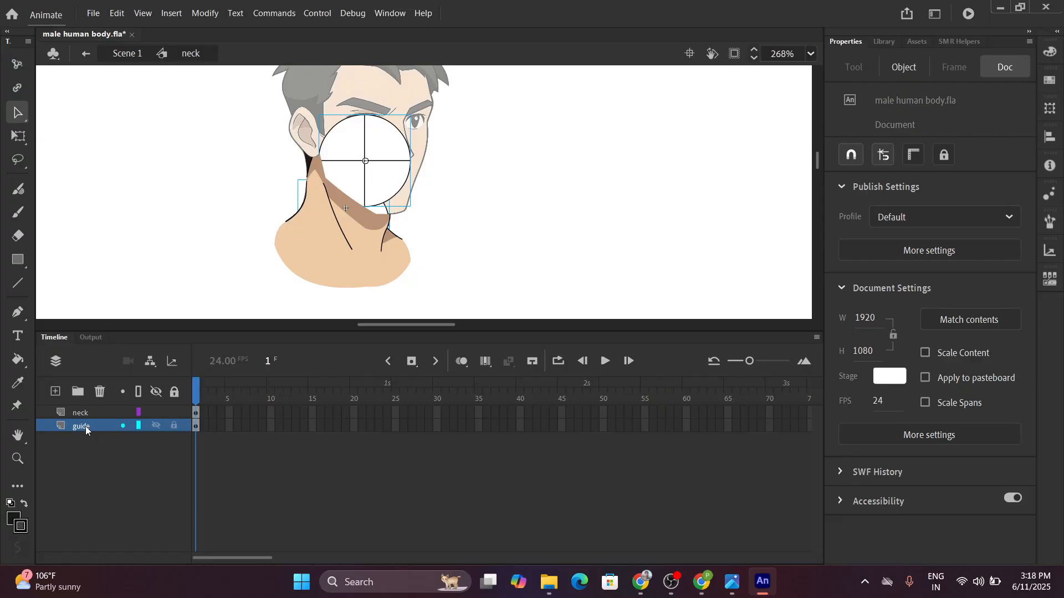
Hide the neck layer to expose the two guide circles, leaving nothing selected.
{"action": "left_click", "coordinate": [153, 412]}
{"action": "left_click", "coordinate": [153, 412]}
{"action": "left_click", "coordinate": [154, 412]}
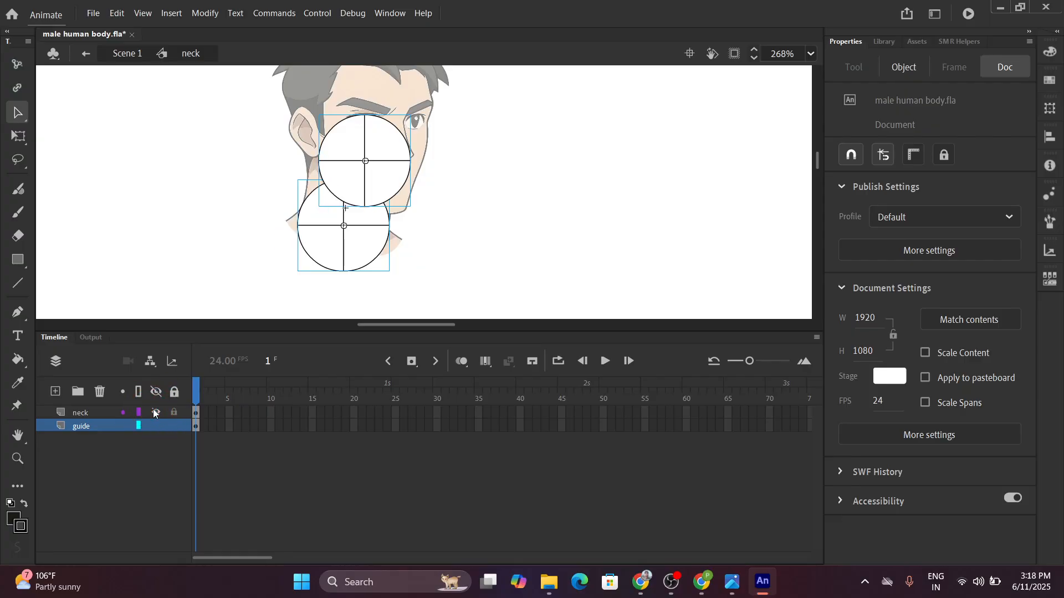
{"action": "left_click", "coordinate": [335, 254]}
{"action": "left_click", "coordinate": [195, 221]}
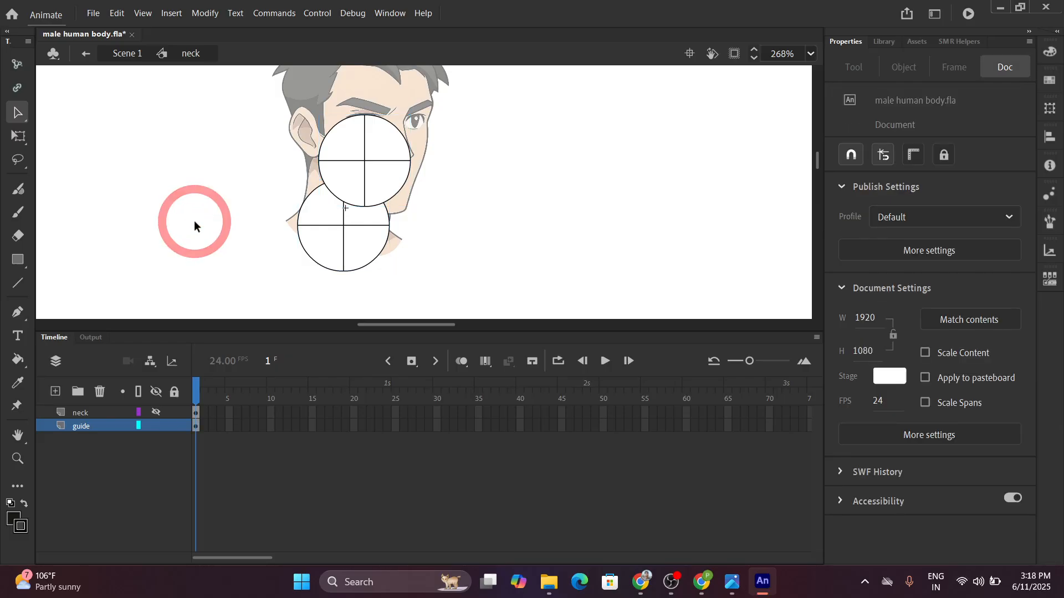
Lock the neck layer and bring the lower guide circle in front of the upper one.
{"action": "left_click", "coordinate": [318, 244]}
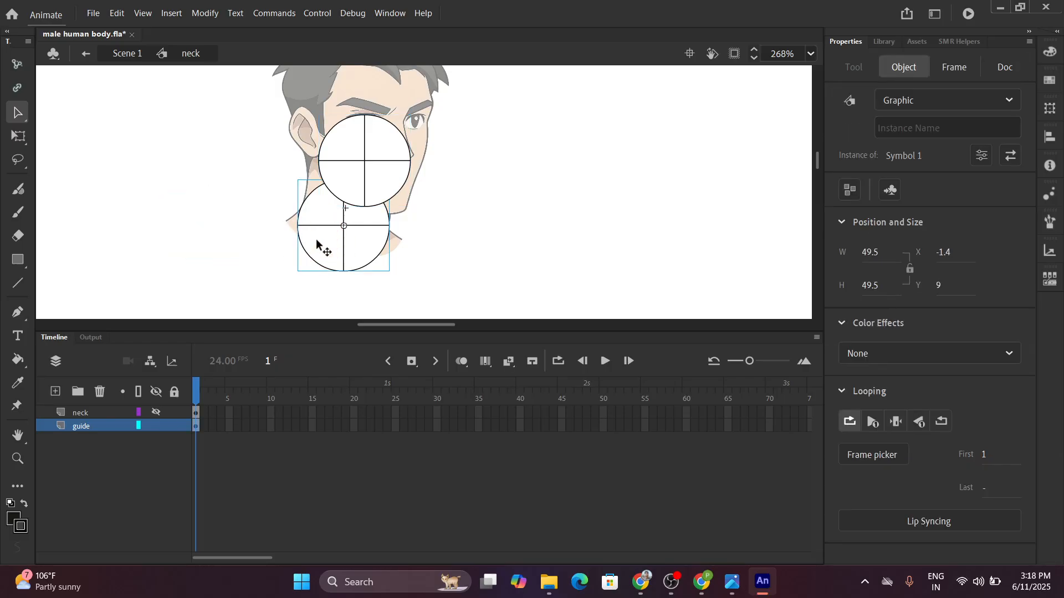
{"action": "left_click", "coordinate": [174, 412]}
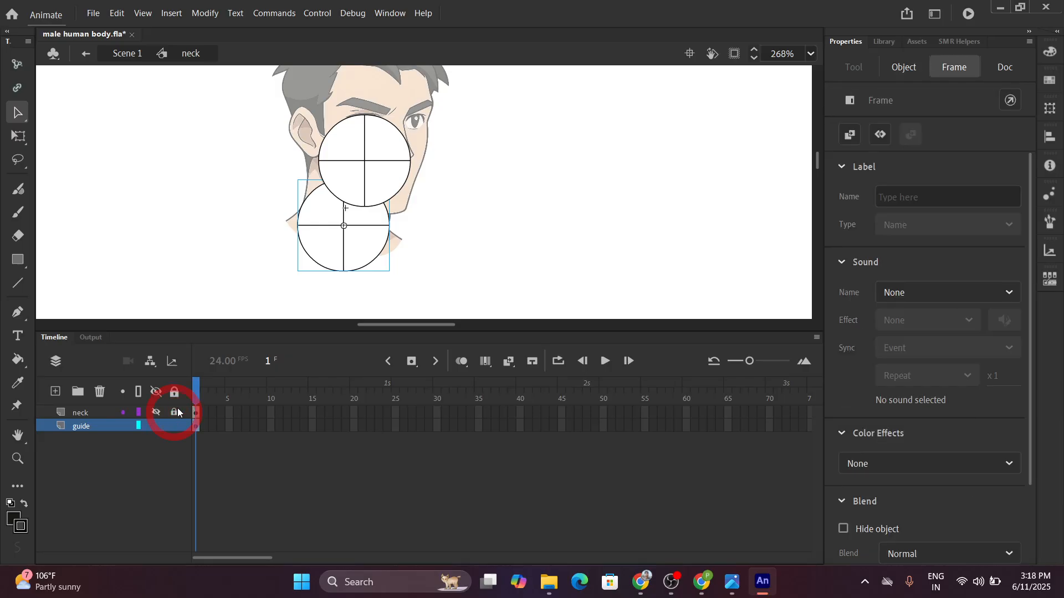
{"action": "left_click", "coordinate": [248, 264]}
{"action": "left_click", "coordinate": [323, 246]}
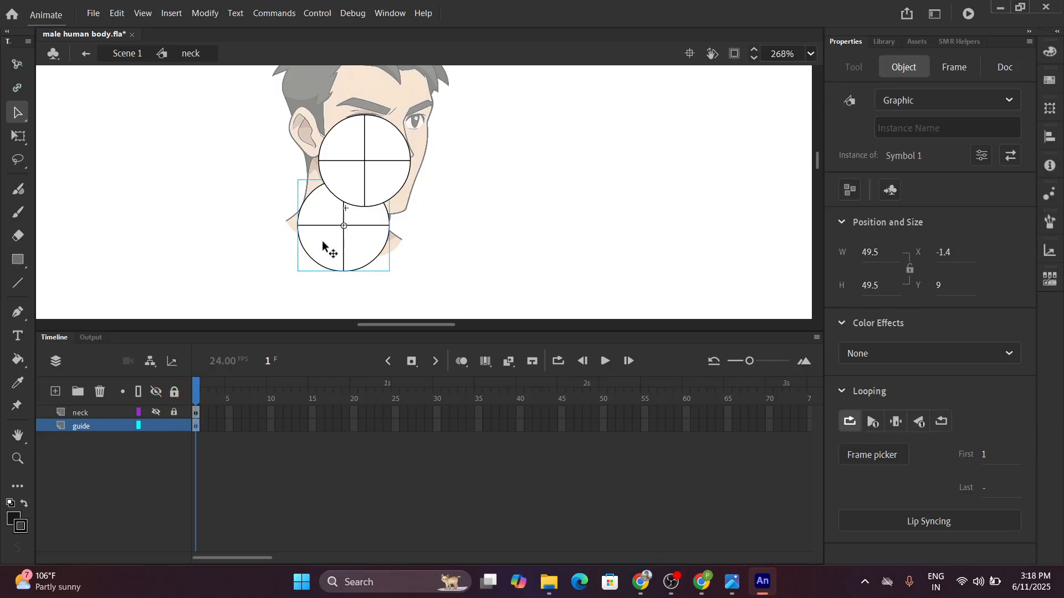
{"action": "key", "text": "ctrl+Up"}
{"action": "key", "text": "ctrl+Up"}
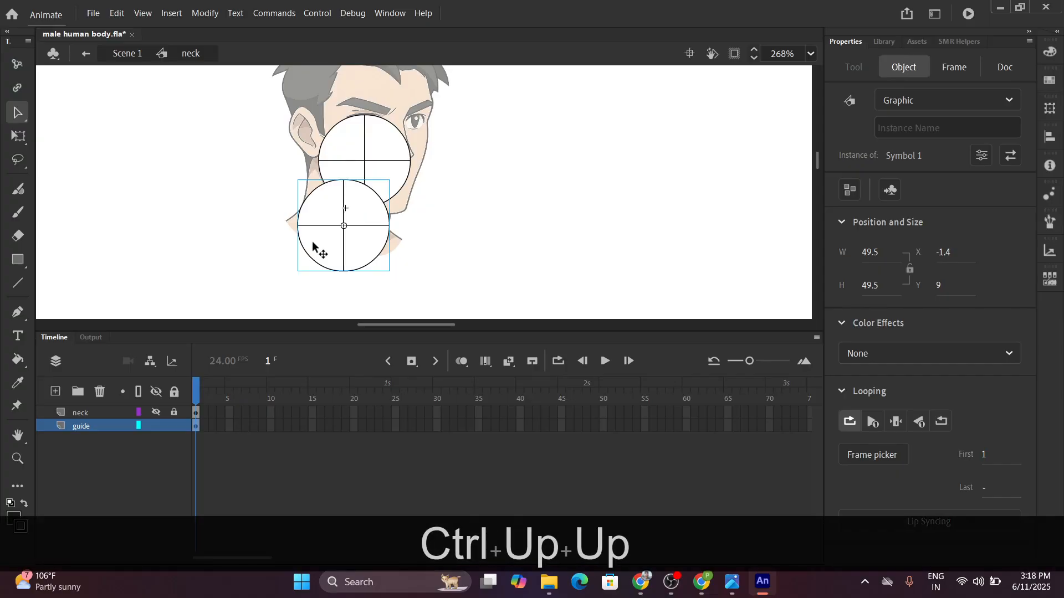
Unhide the neck layer to check the artwork over the guide circles, and return to Scene 1.
{"action": "left_click", "coordinate": [155, 412]}
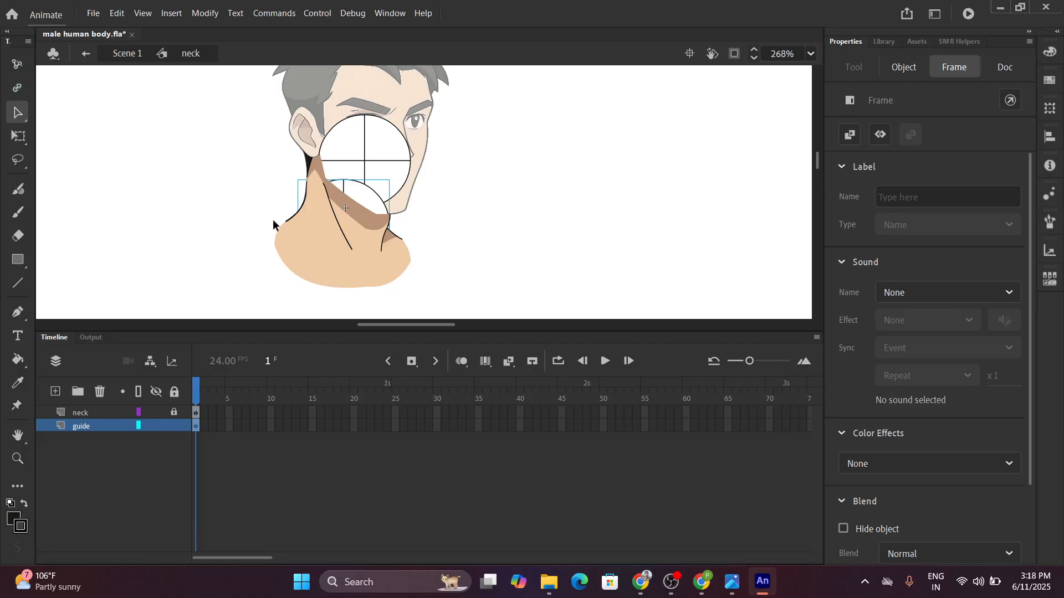
{"action": "scroll", "coordinate": [283, 214], "scroll_direction": "down", "scroll_amount": 3}
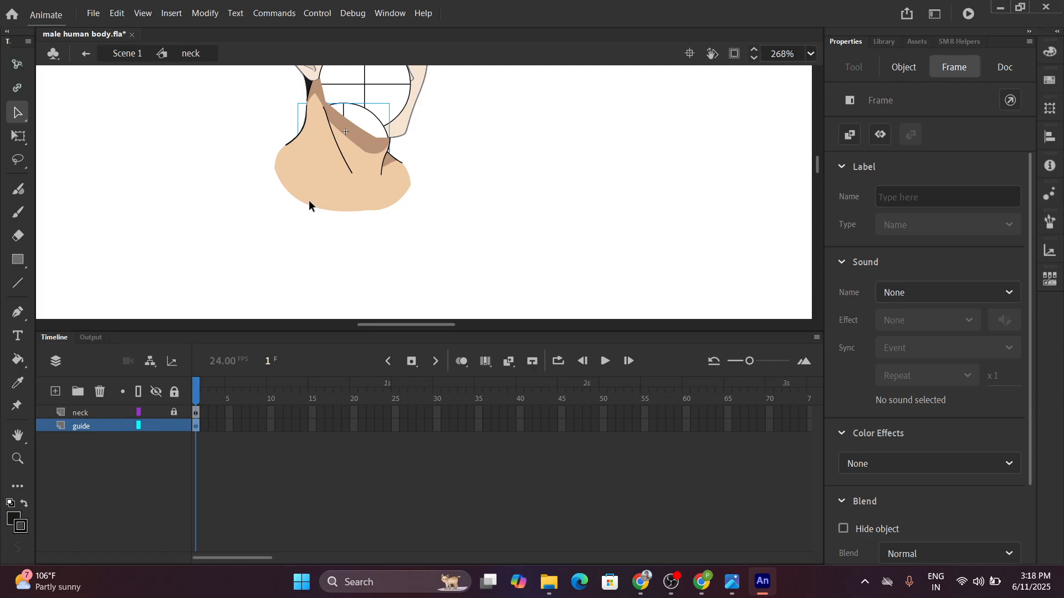
{"action": "scroll", "coordinate": [311, 203], "scroll_direction": "up", "scroll_amount": 3}
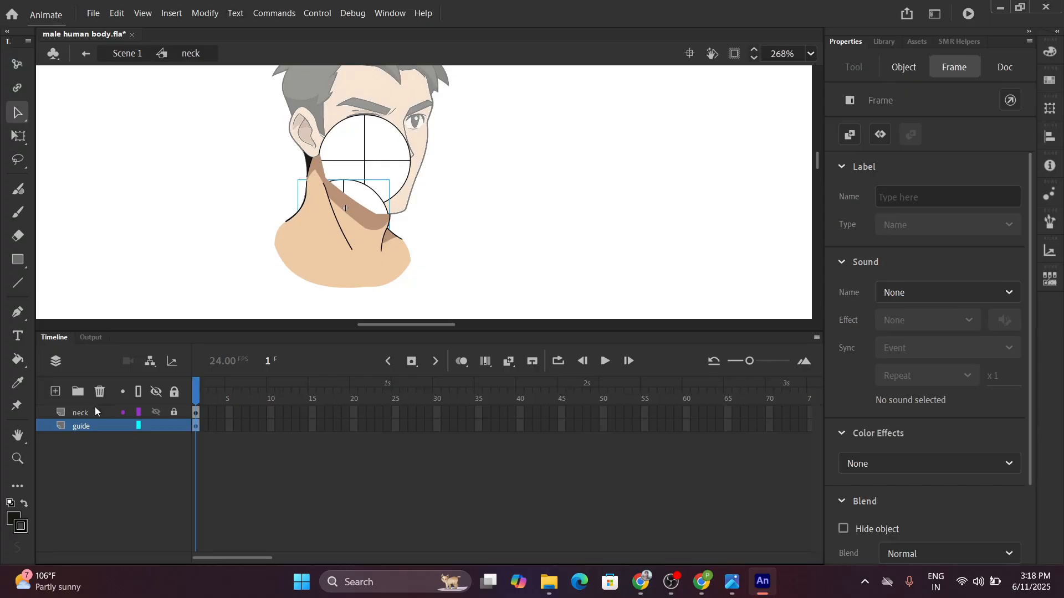
{"action": "left_click", "coordinate": [132, 52]}
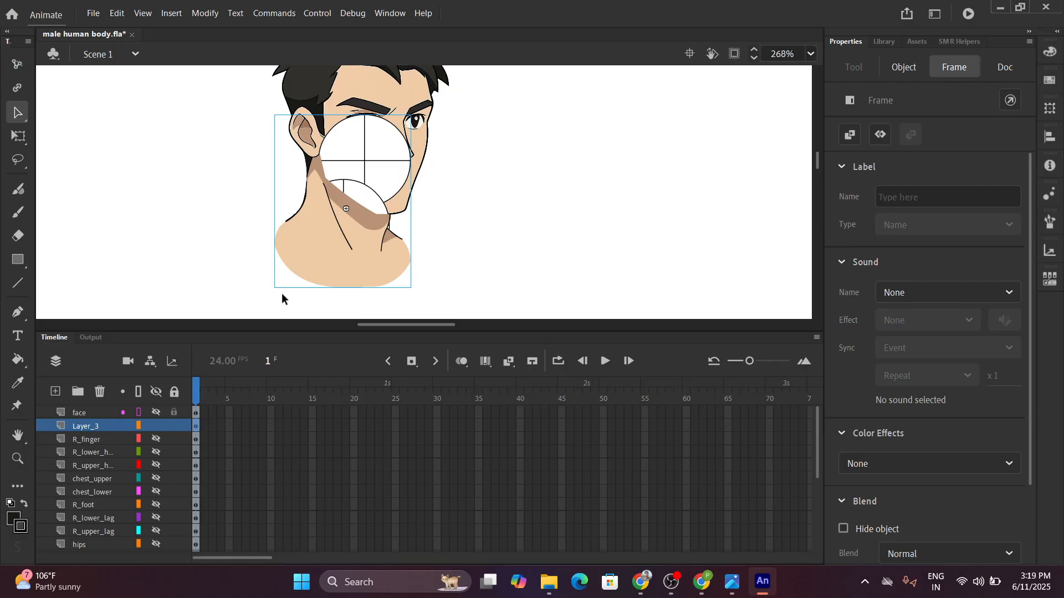
Reopen the neck symbol, convert its guide layer to a Guide-type layer, and return to Scene 1.
{"action": "double_click", "coordinate": [317, 243]}
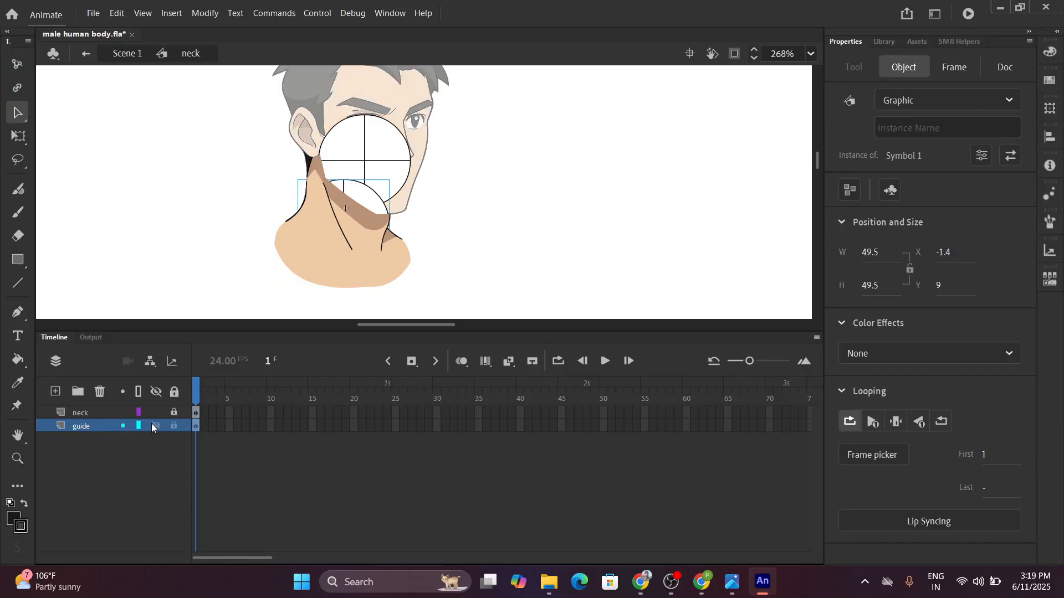
{"action": "right_click", "coordinate": [97, 427]}
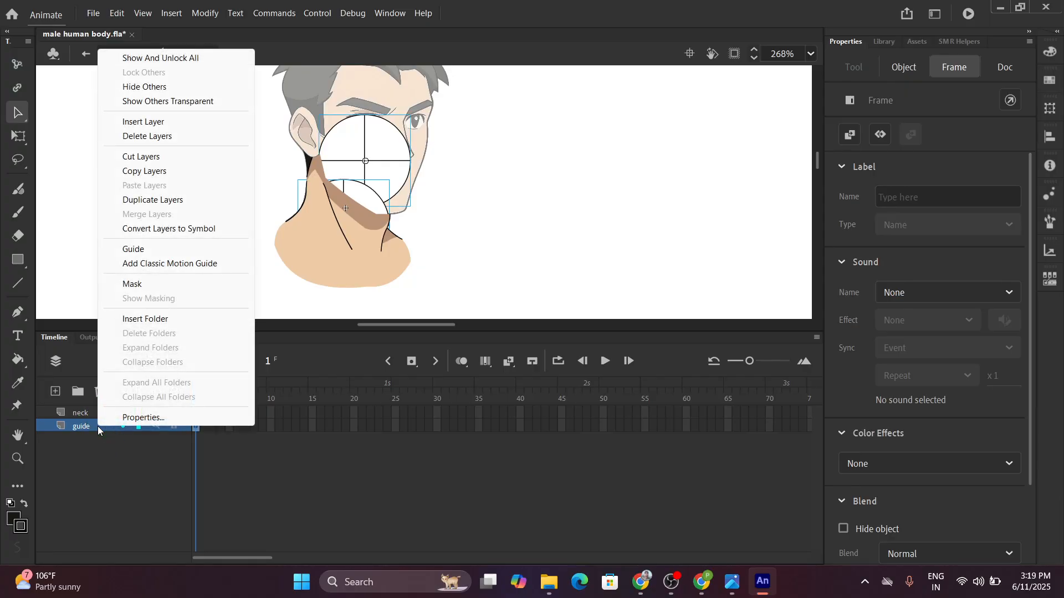
{"action": "left_click", "coordinate": [150, 252]}
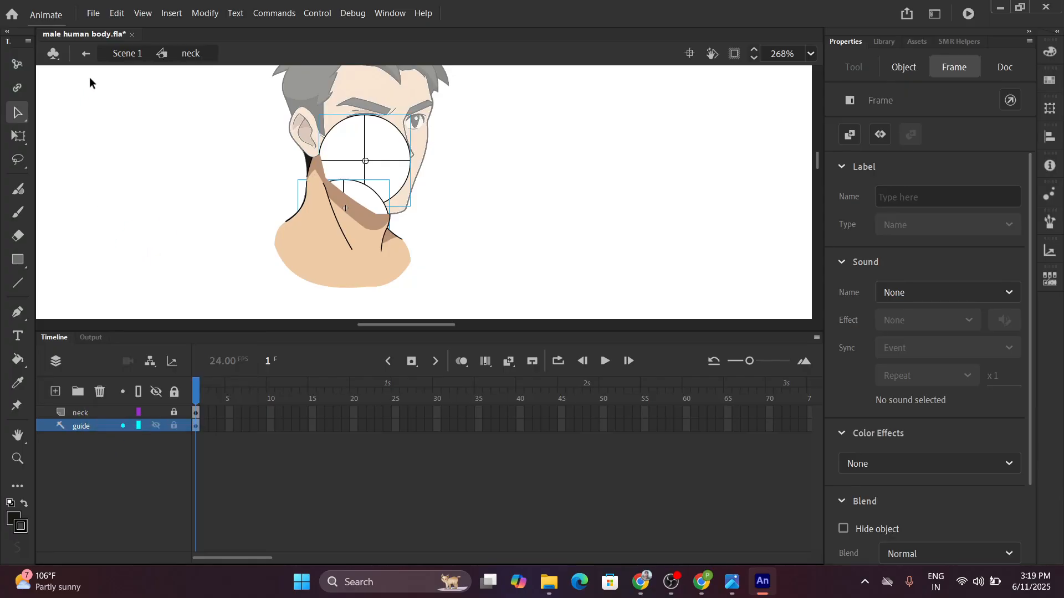
{"action": "left_click", "coordinate": [123, 53]}
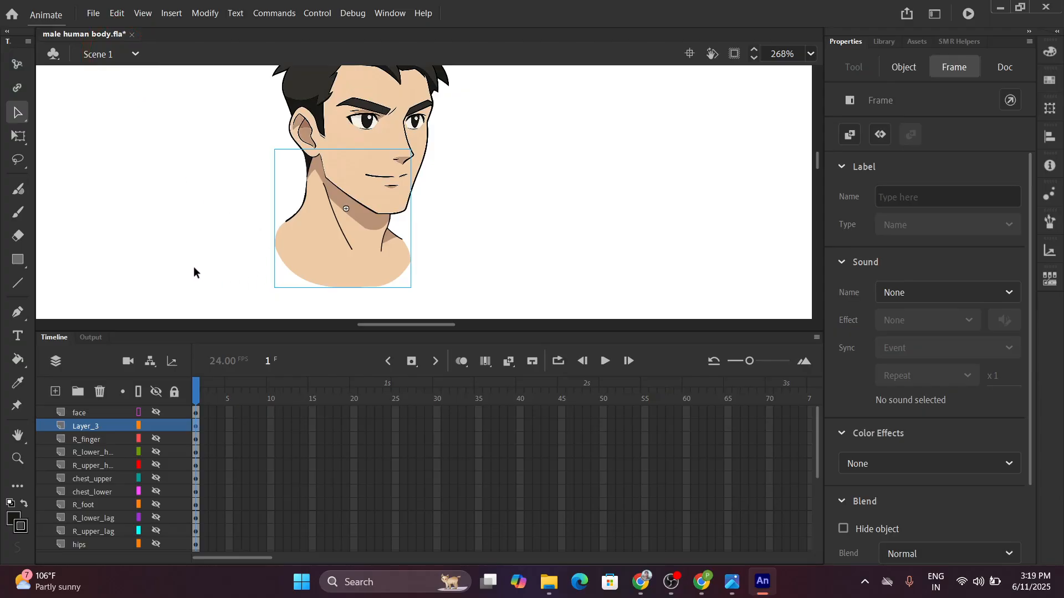
Unhide the face layer and switch it from outlines to full-colour display.
{"action": "left_click", "coordinate": [158, 412]}
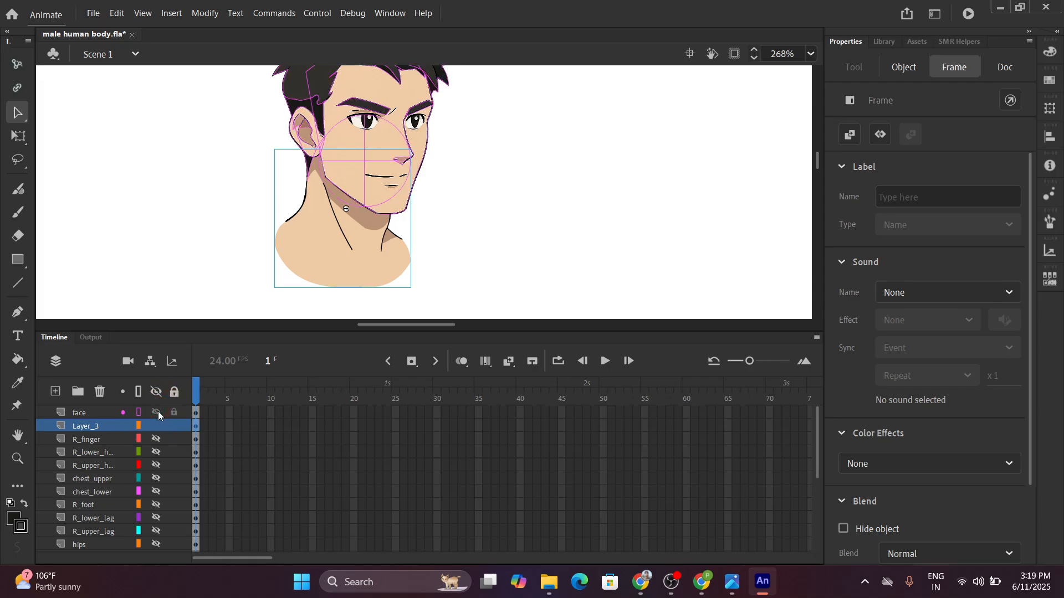
{"action": "left_click", "coordinate": [137, 411]}
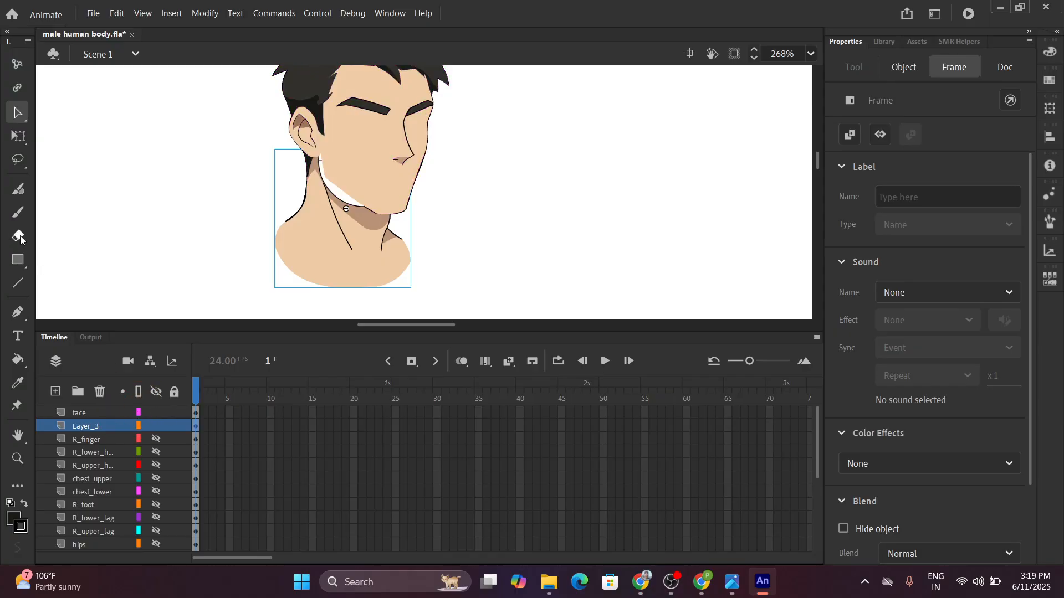
{"action": "left_click", "coordinate": [13, 109]}
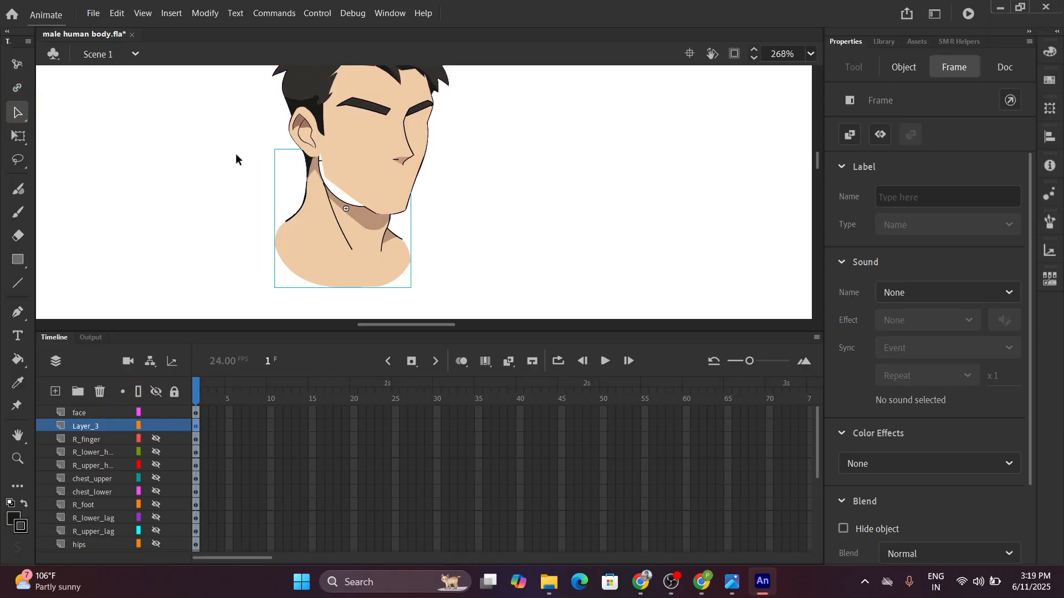
Open the face symbol, convert its guide layer to a Guide-type layer, and return to Scene 1.
{"action": "double_click", "coordinate": [362, 138]}
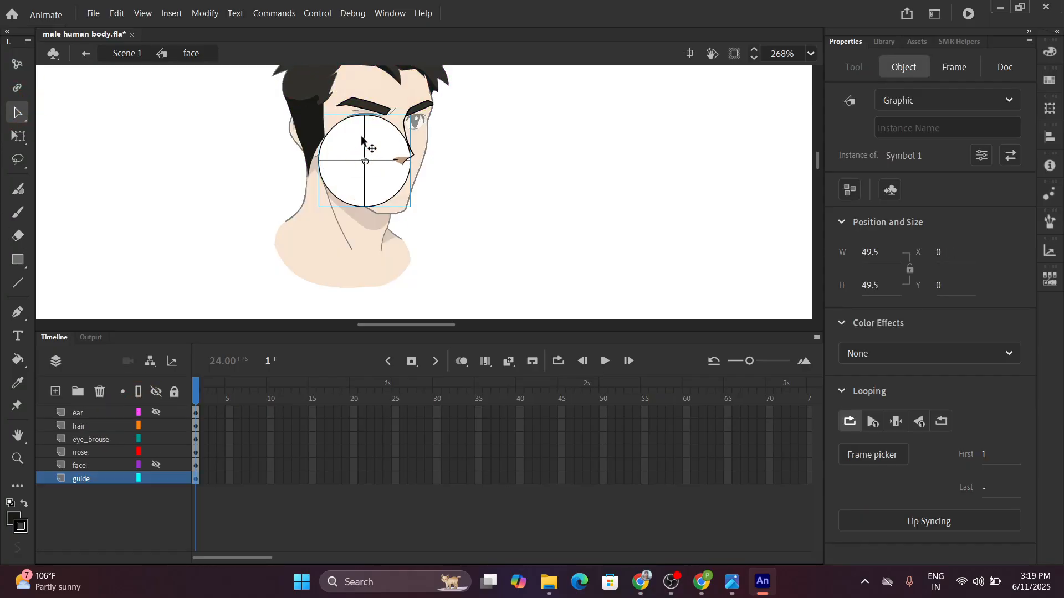
{"action": "right_click", "coordinate": [90, 480]}
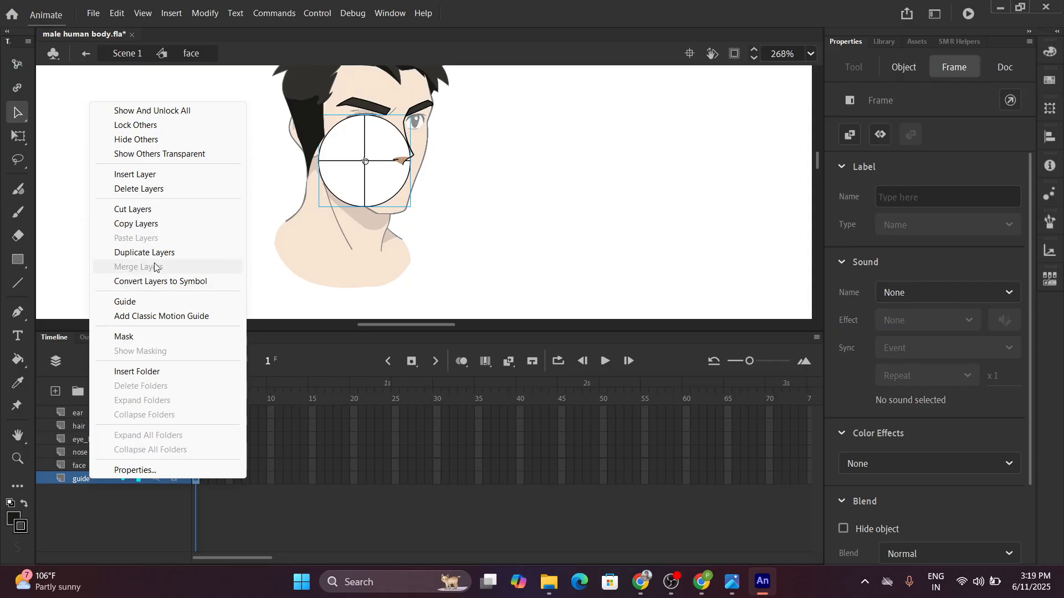
{"action": "left_click", "coordinate": [144, 302]}
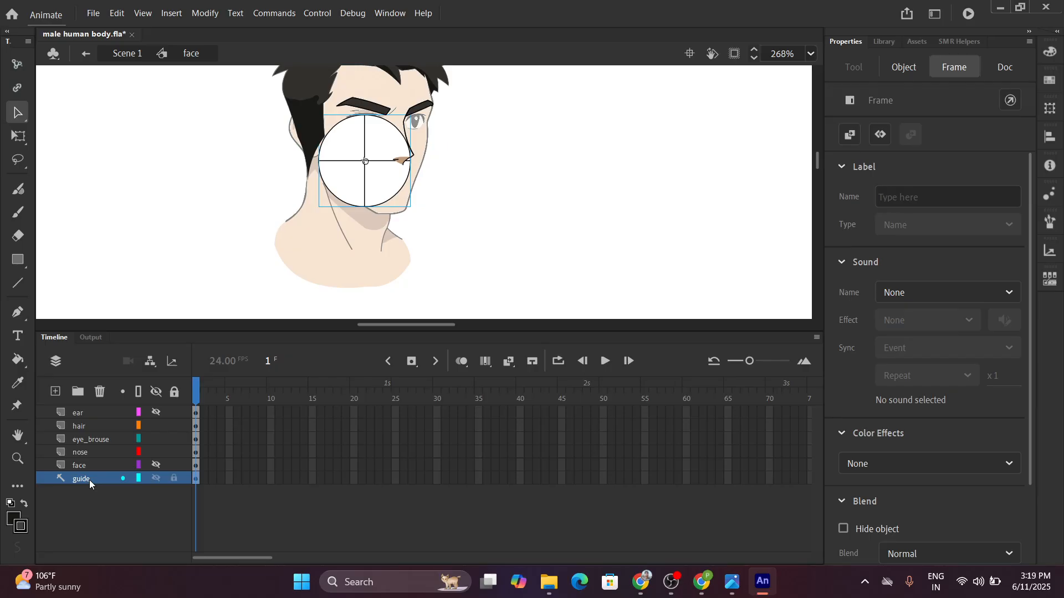
{"action": "left_click", "coordinate": [119, 54]}
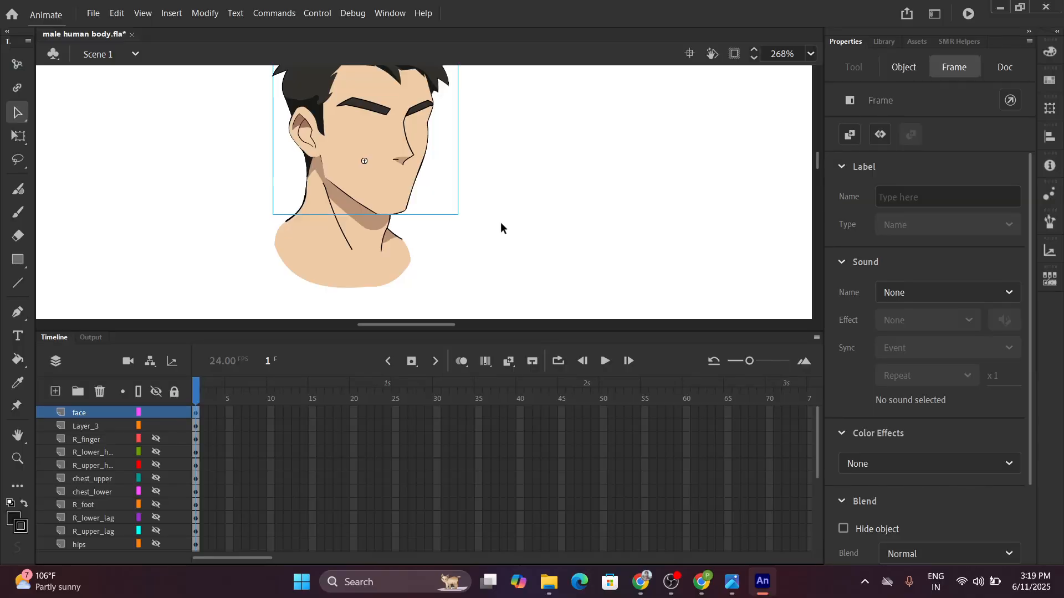
Show all layers of the scene and examine the neck and shoulder circles of the ¾ view body rig.
{"action": "scroll", "coordinate": [513, 215], "scroll_direction": "down", "scroll_amount": 6}
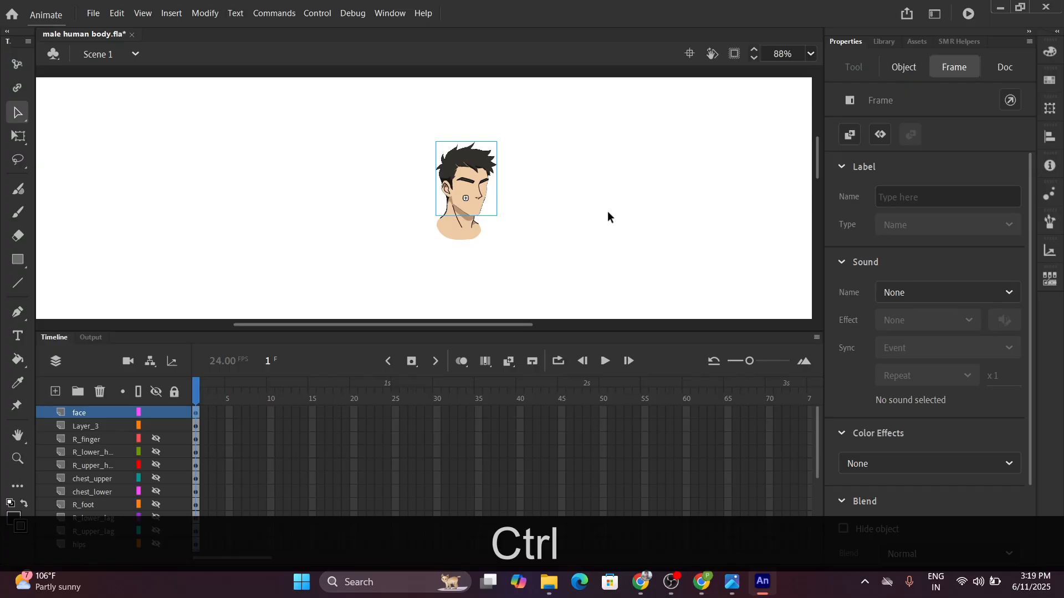
{"action": "scroll", "coordinate": [507, 231], "scroll_direction": "up", "scroll_amount": 3}
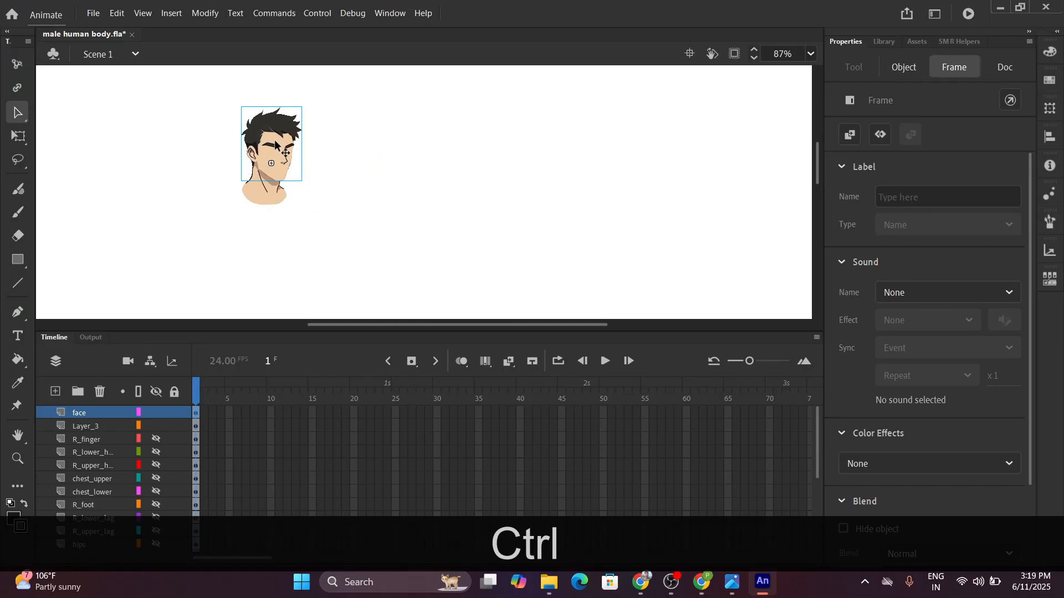
{"action": "scroll", "coordinate": [286, 176], "scroll_direction": "up", "scroll_amount": 5}
{"action": "scroll", "coordinate": [283, 175], "scroll_direction": "down", "scroll_amount": 2}
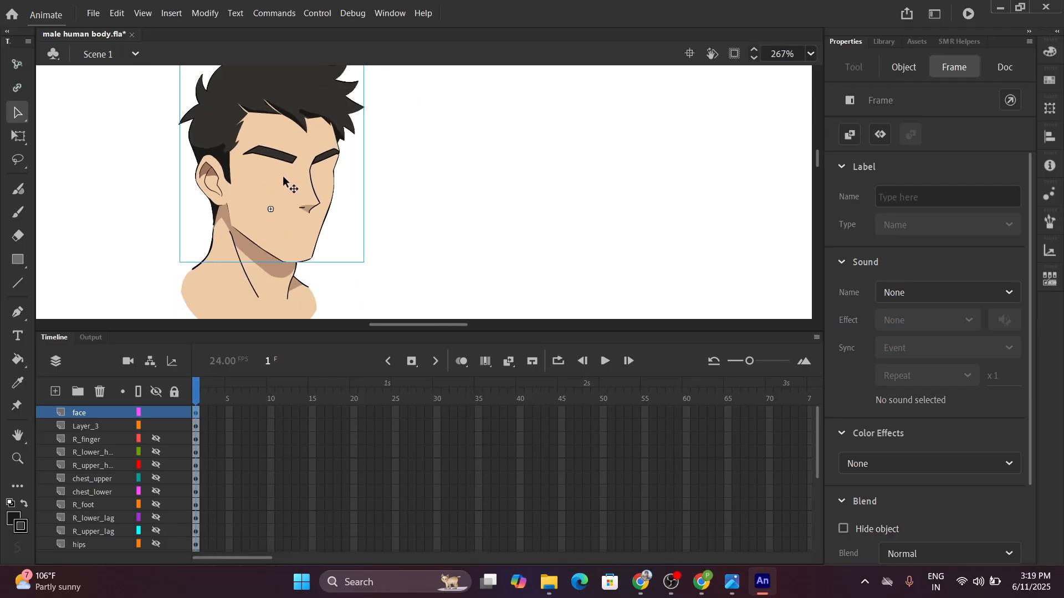
{"action": "left_click", "coordinate": [155, 392]}
{"action": "left_click", "coordinate": [156, 391]}
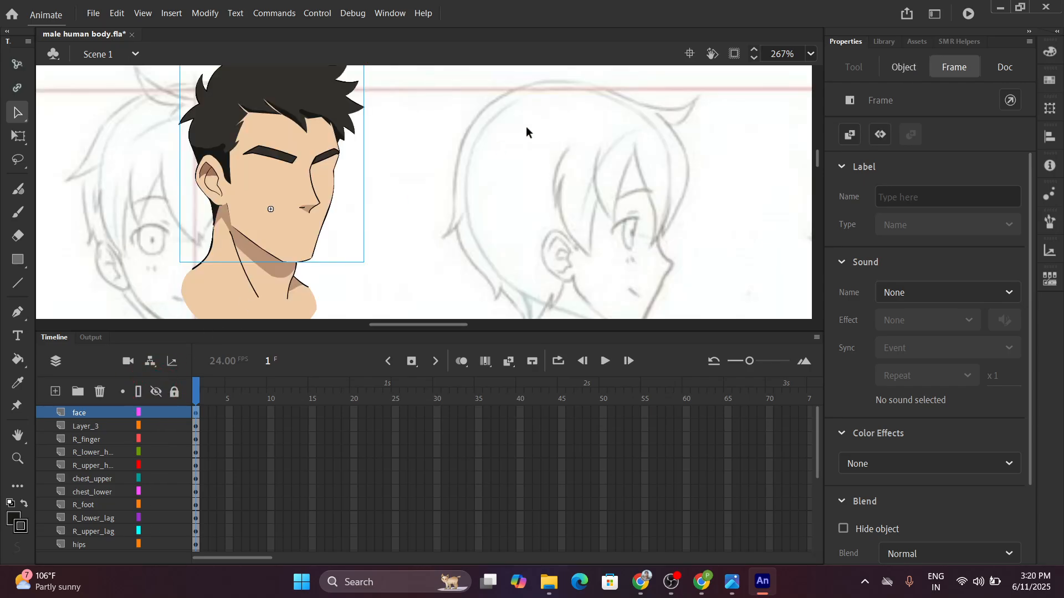
{"action": "scroll", "coordinate": [527, 126], "scroll_direction": "down", "scroll_amount": 4}
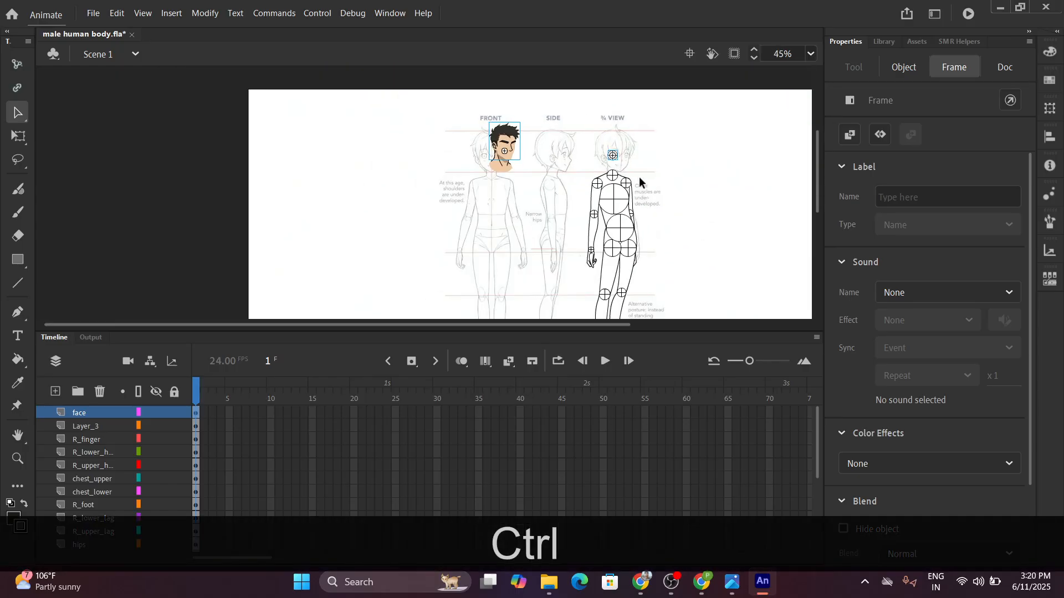
{"action": "scroll", "coordinate": [640, 177], "scroll_direction": "up", "scroll_amount": 3}
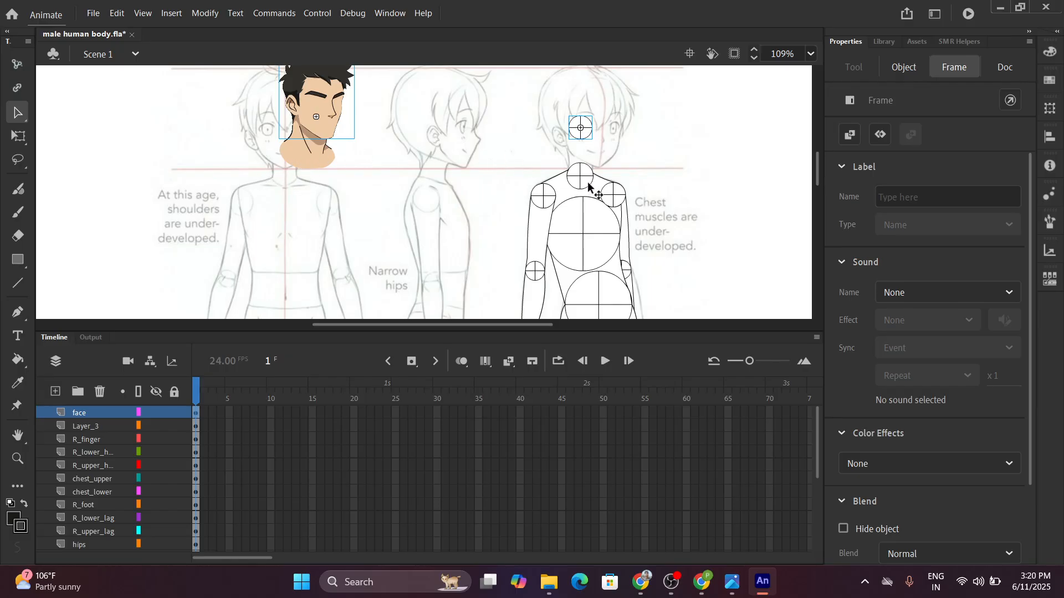
{"action": "scroll", "coordinate": [597, 183], "scroll_direction": "up", "scroll_amount": 4}
{"action": "scroll", "coordinate": [596, 183], "scroll_direction": "up", "scroll_amount": 2}
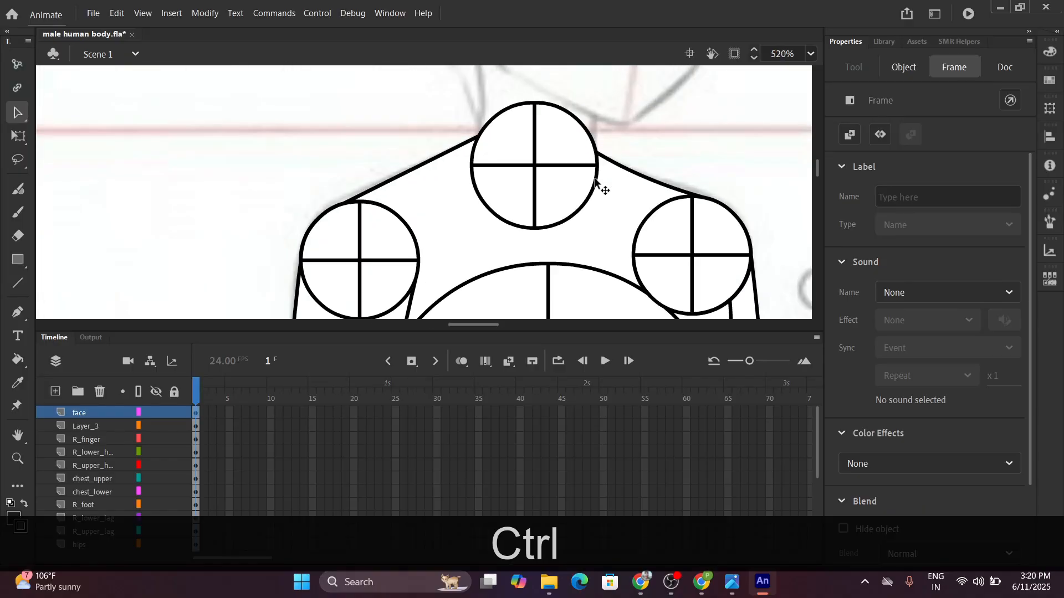
{"action": "scroll", "coordinate": [596, 183], "scroll_direction": "down", "scroll_amount": 4}
{"action": "scroll", "coordinate": [596, 183], "scroll_direction": "down", "scroll_amount": 2}
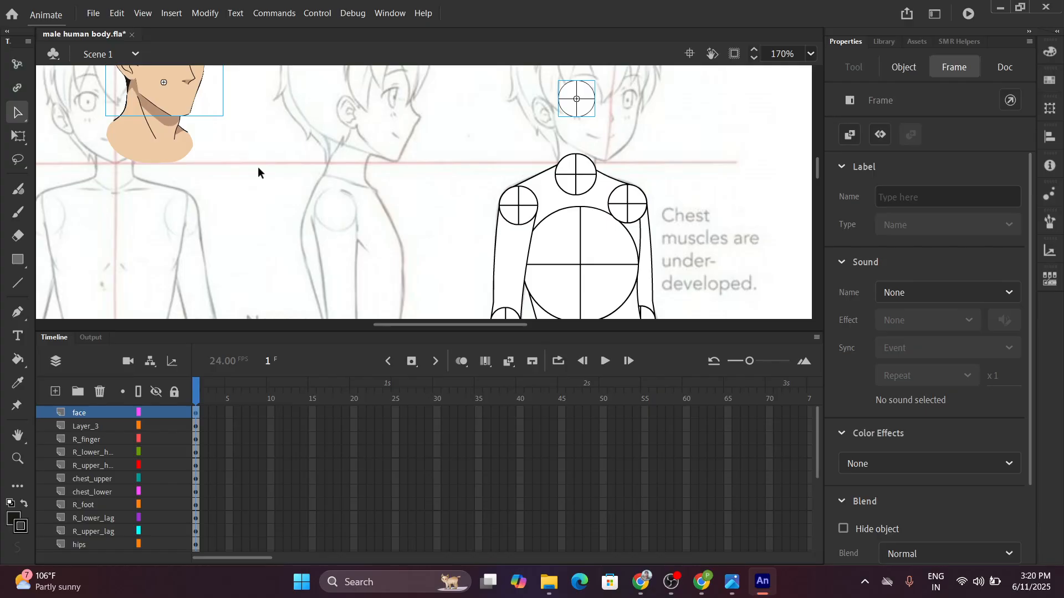
Rename Layer_3 to neck.
{"action": "left_click", "coordinate": [86, 428]}
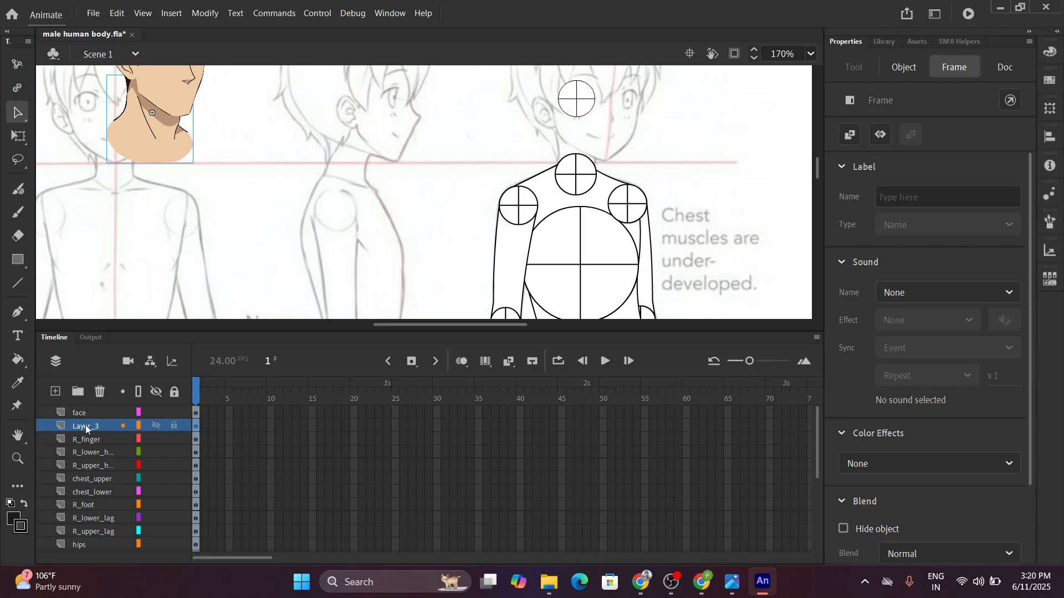
{"action": "double_click", "coordinate": [86, 424]}
{"action": "type", "text": "neck"}
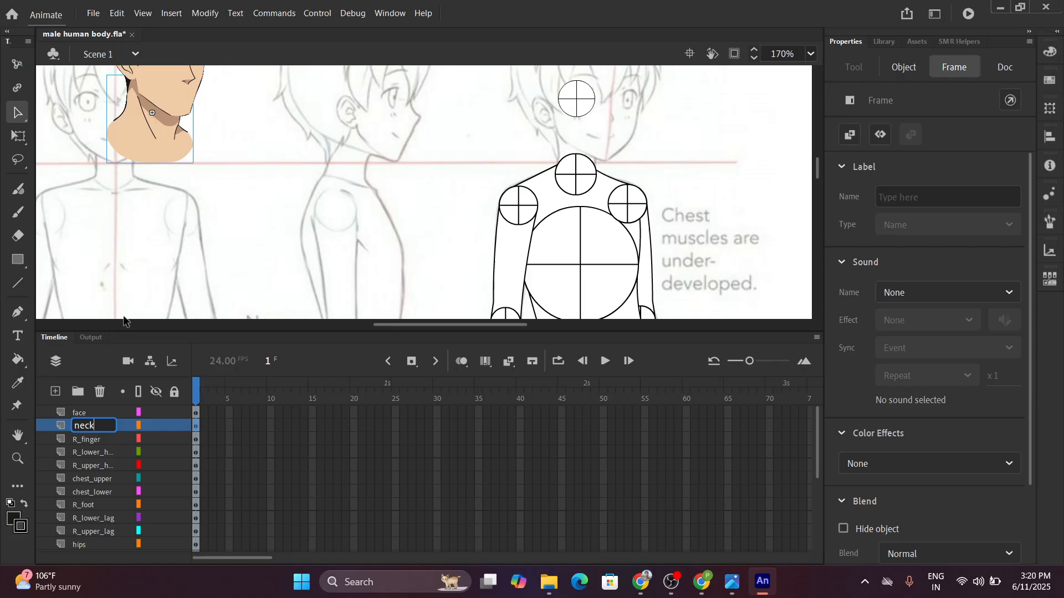
{"action": "left_click", "coordinate": [88, 211]}
Place a copy of the head and neck together over the ¾ view body rig, at about X 1139, Y 148.
{"action": "scroll", "coordinate": [158, 197], "scroll_direction": "up", "scroll_amount": 3}
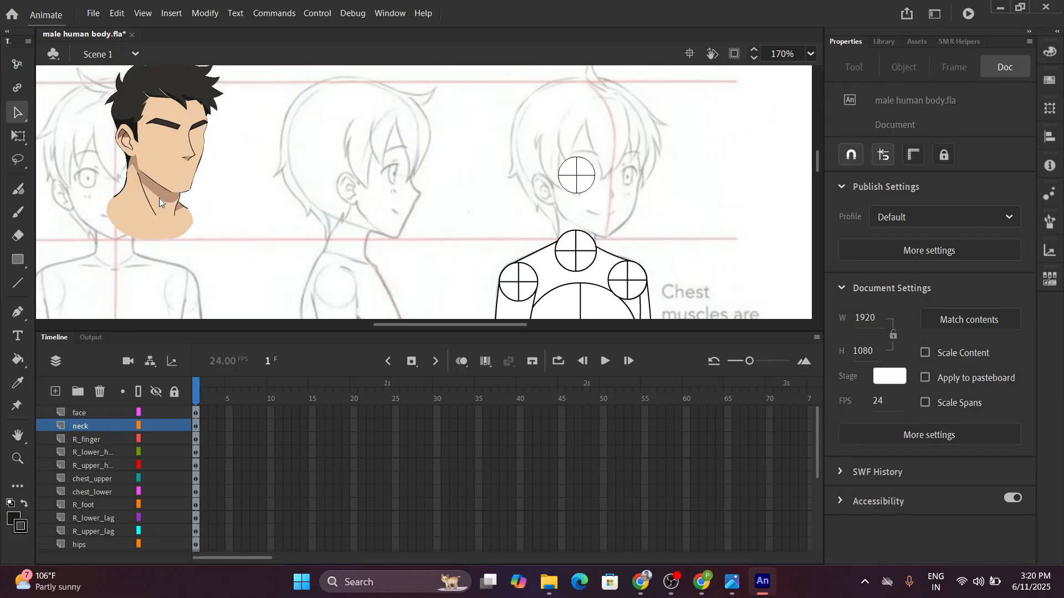
{"action": "left_click", "coordinate": [163, 230]}
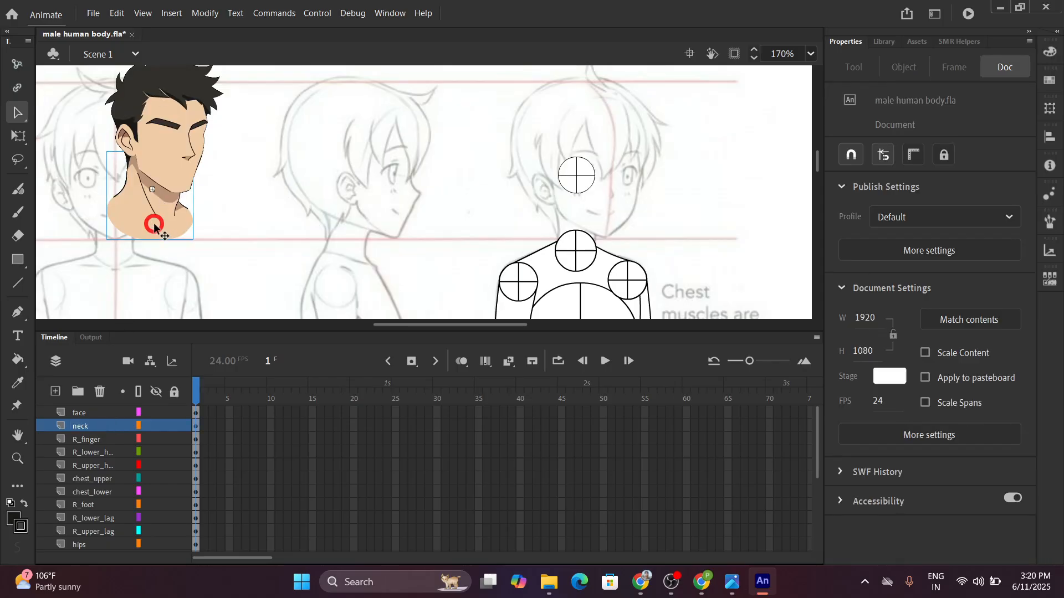
{"action": "left_click", "coordinate": [166, 155], "text": "shift"}
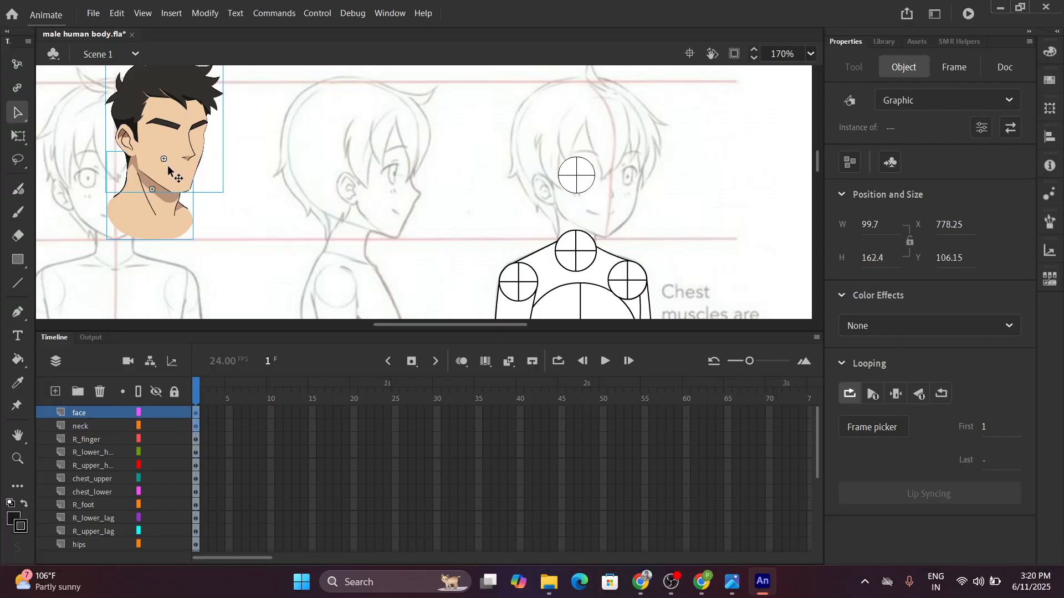
{"action": "key", "text": "alt"}
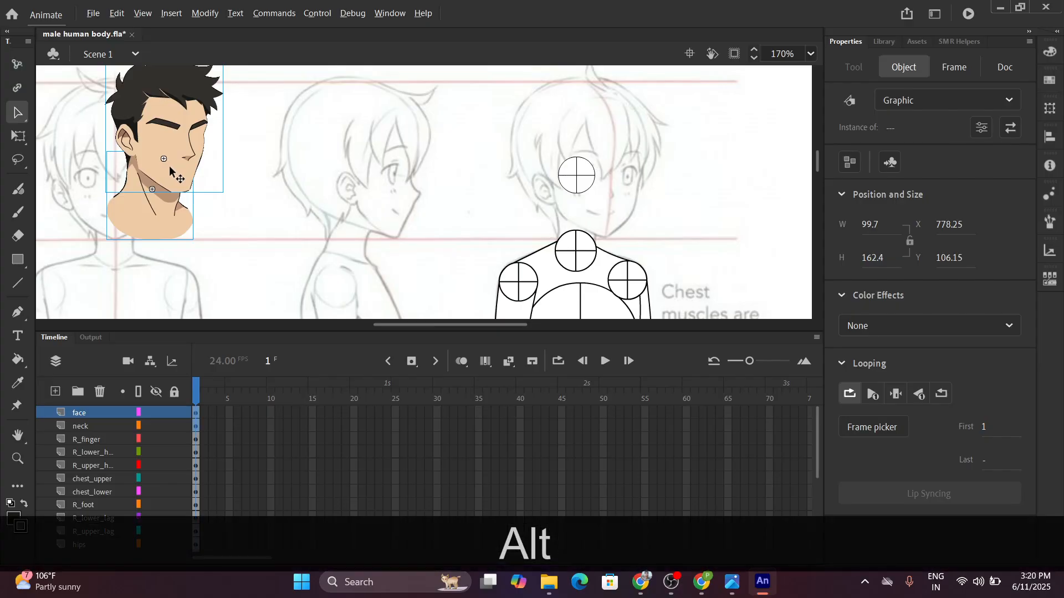
{"action": "left_click_drag", "start_coordinate": [175, 168], "coordinate": [600, 217]}
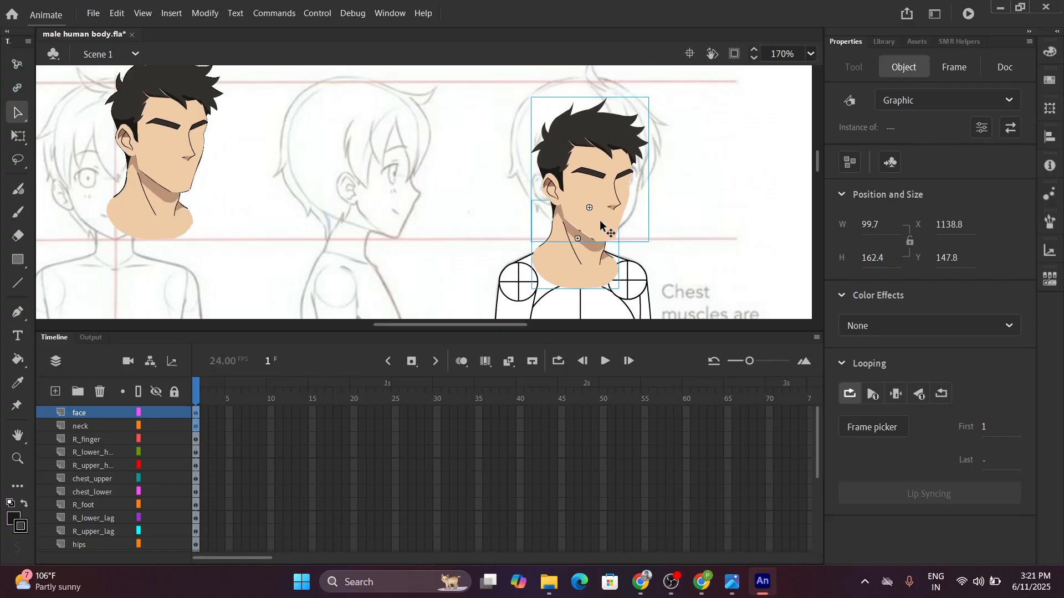
{"action": "scroll", "coordinate": [601, 228], "scroll_direction": "down", "scroll_amount": 3}
{"action": "scroll", "coordinate": [603, 269], "scroll_direction": "down", "scroll_amount": 1}
{"action": "scroll", "coordinate": [604, 270], "scroll_direction": "up", "scroll_amount": 4}
{"action": "scroll", "coordinate": [604, 269], "scroll_direction": "down", "scroll_amount": 5}
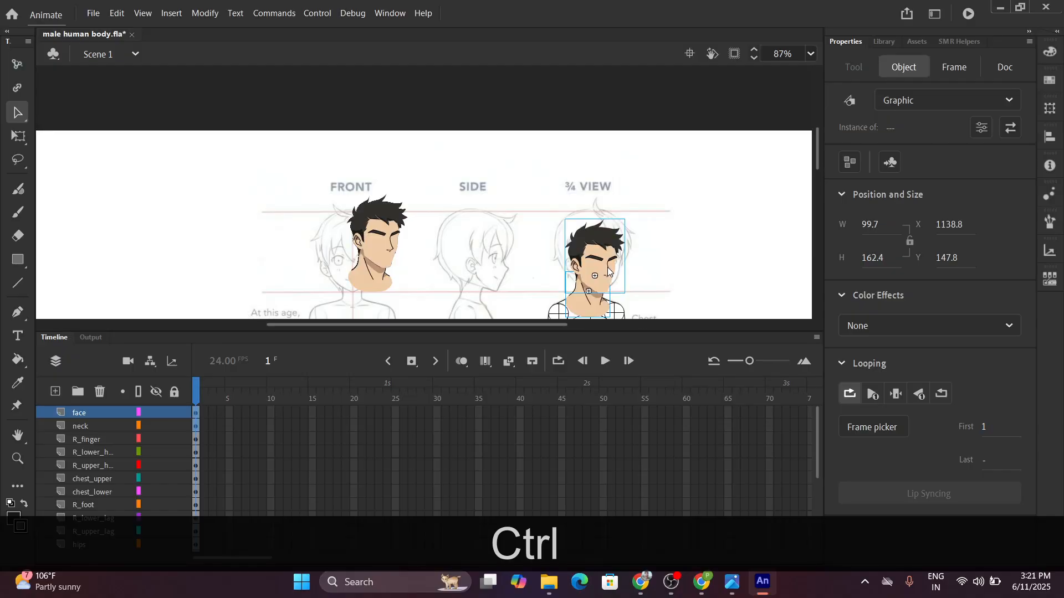
Enlarge the copied head and neck proportionally to about 136 × 222 and position them at about X 1122, Y 113.
{"action": "scroll", "coordinate": [639, 122], "scroll_direction": "up", "scroll_amount": 2}
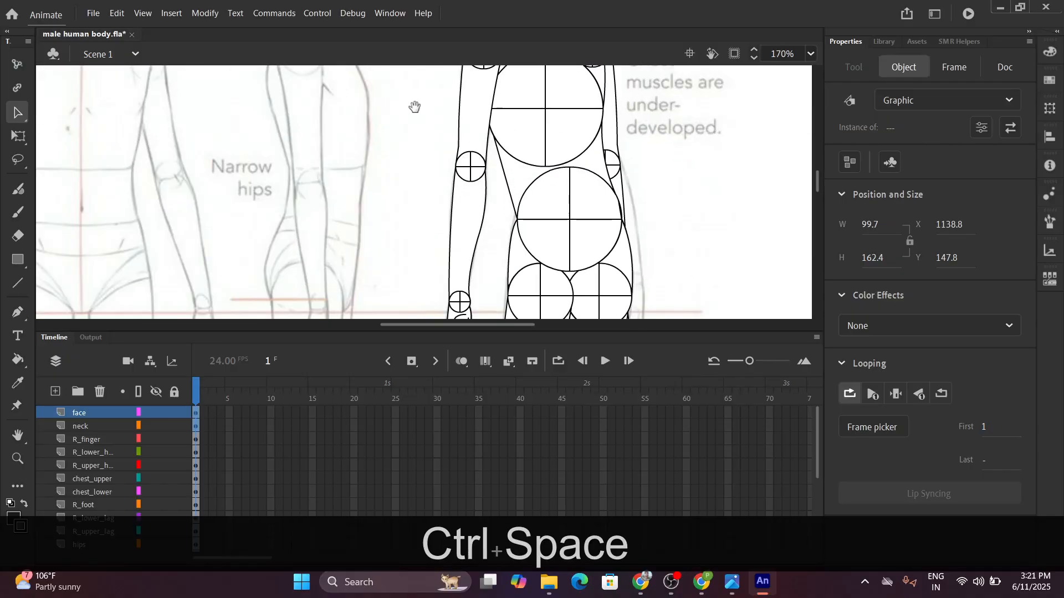
{"action": "mouse_move", "coordinate": [409, 107]}
{"action": "left_mouse_down"}
{"action": "mouse_move", "coordinate": [410, 316]}
{"action": "mouse_move", "coordinate": [404, 292]}
{"action": "left_mouse_up"}
{"action": "left_click", "coordinate": [404, 291]}
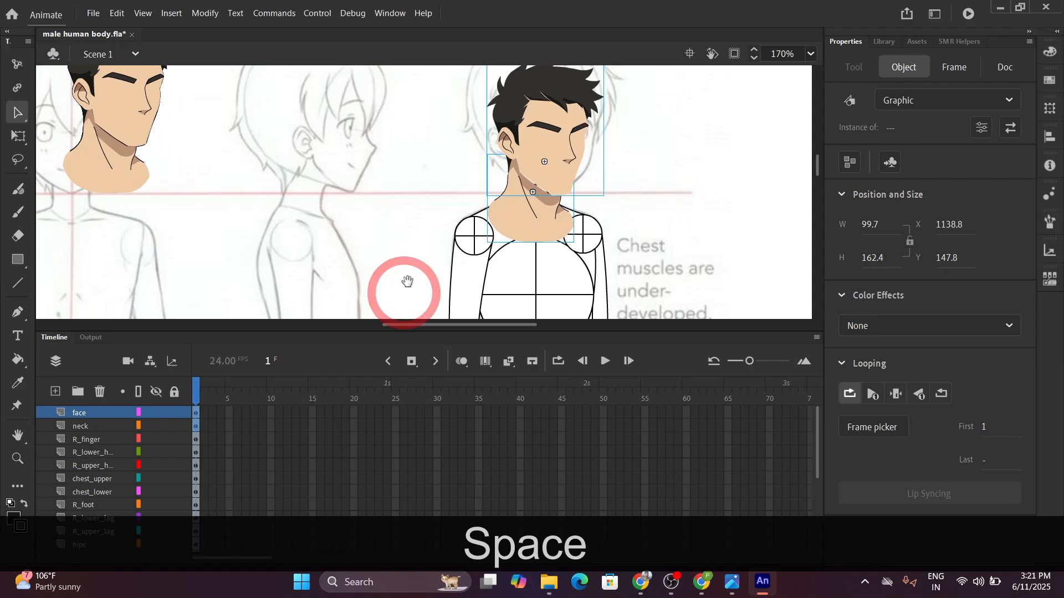
{"action": "scroll", "coordinate": [572, 177], "scroll_direction": "down", "scroll_amount": 2}
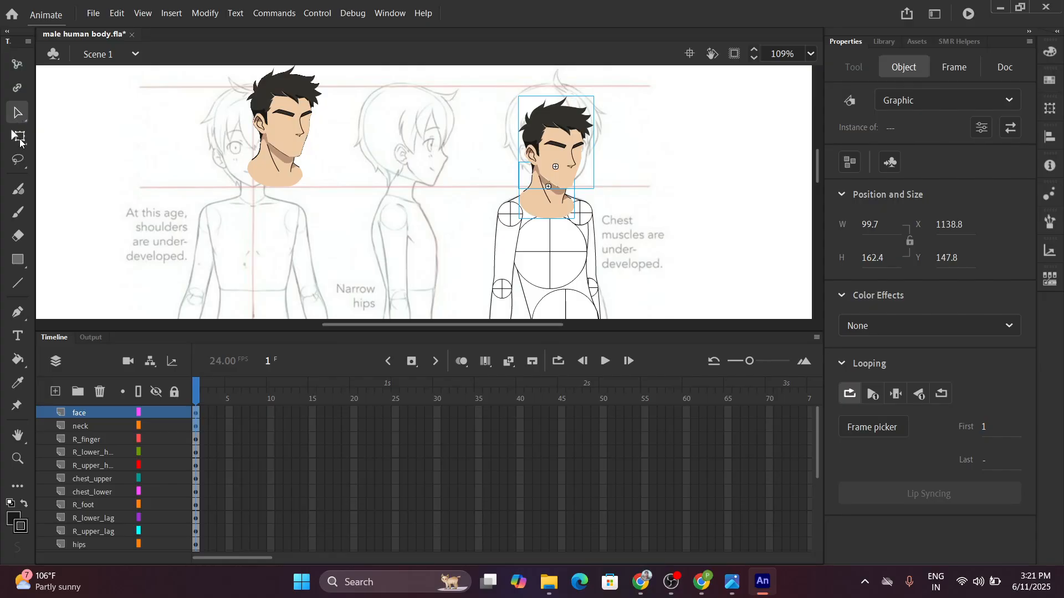
{"action": "left_click", "coordinate": [20, 137]}
{"action": "scroll", "coordinate": [612, 155], "scroll_direction": "up", "scroll_amount": 3}
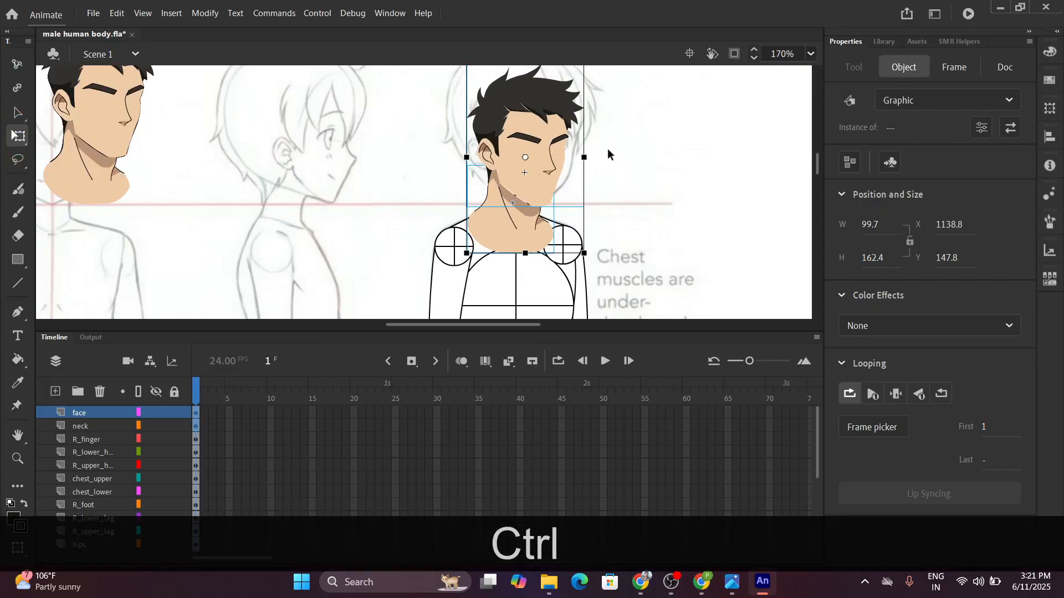
{"action": "scroll", "coordinate": [607, 148], "scroll_direction": "down", "scroll_amount": 4}
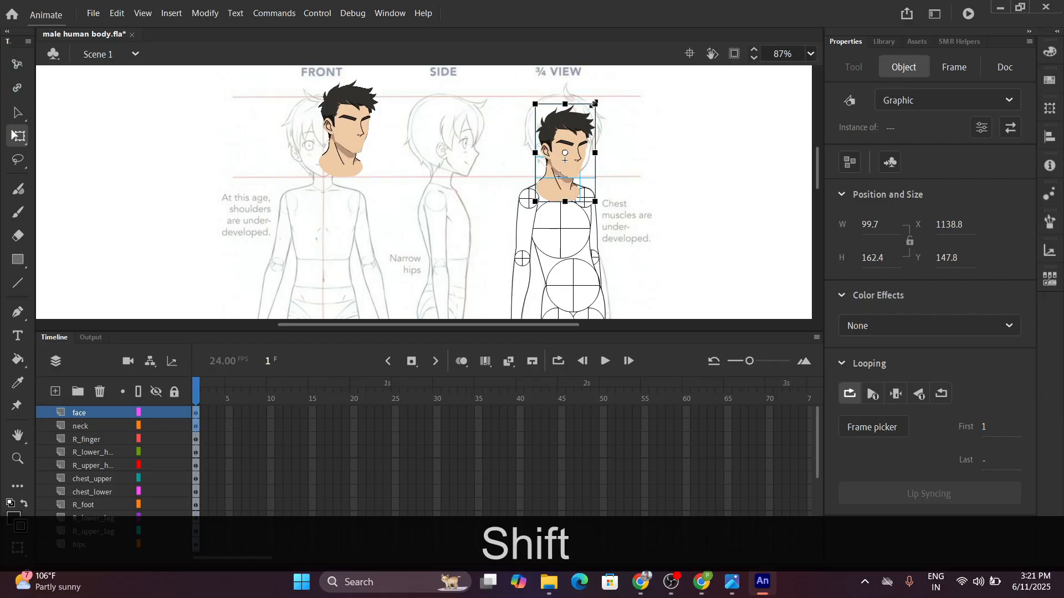
{"action": "left_click_drag", "start_coordinate": [595, 104], "coordinate": [607, 86]}
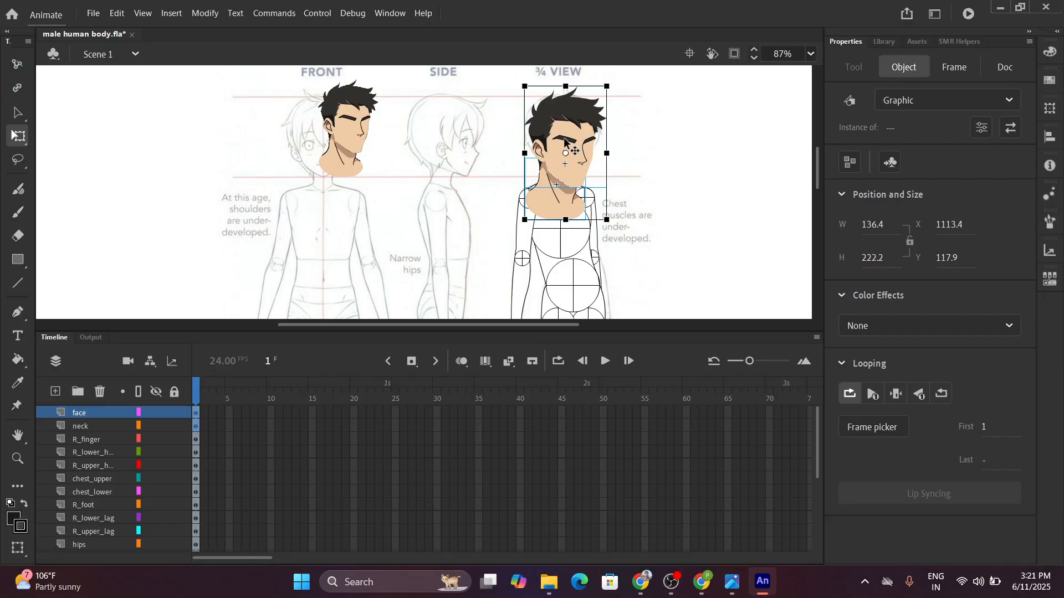
{"action": "left_click_drag", "start_coordinate": [569, 141], "coordinate": [568, 139]}
{"action": "scroll", "coordinate": [568, 185], "scroll_direction": "down", "scroll_amount": 3, "text": "ctrl"}
{"action": "scroll", "coordinate": [567, 197], "scroll_direction": "up", "scroll_amount": 3, "text": "ctrl"}
{"action": "scroll", "coordinate": [567, 197], "scroll_direction": "up", "scroll_amount": 5, "text": "ctrl"}
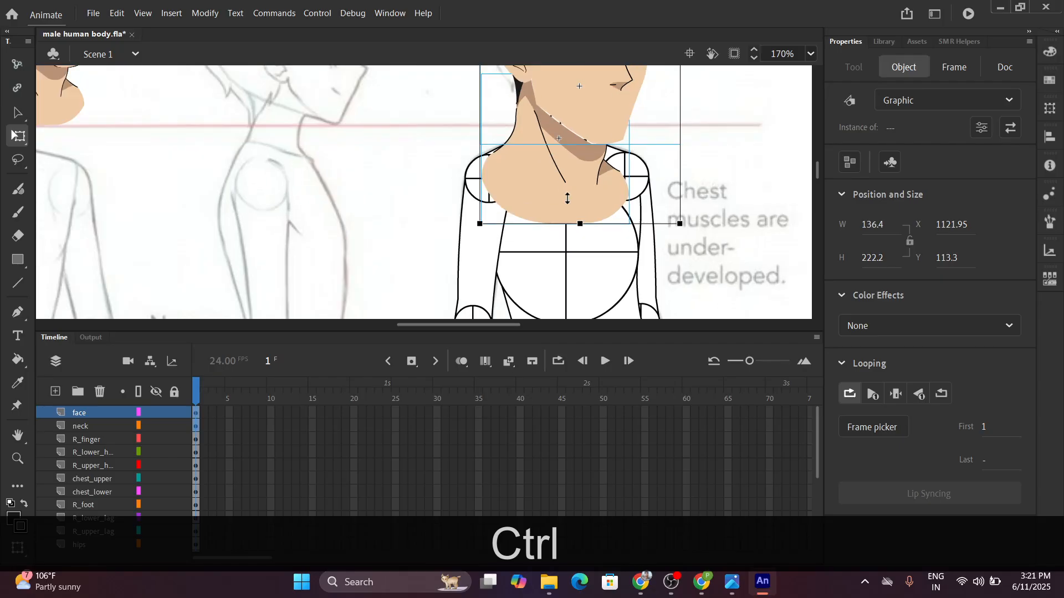
Scale the copied head and neck proportionally to about 86 × 140 and move them to about X 1149, Y 163.
{"action": "scroll", "coordinate": [568, 197], "scroll_direction": "down", "scroll_amount": 7, "text": "ctrl"}
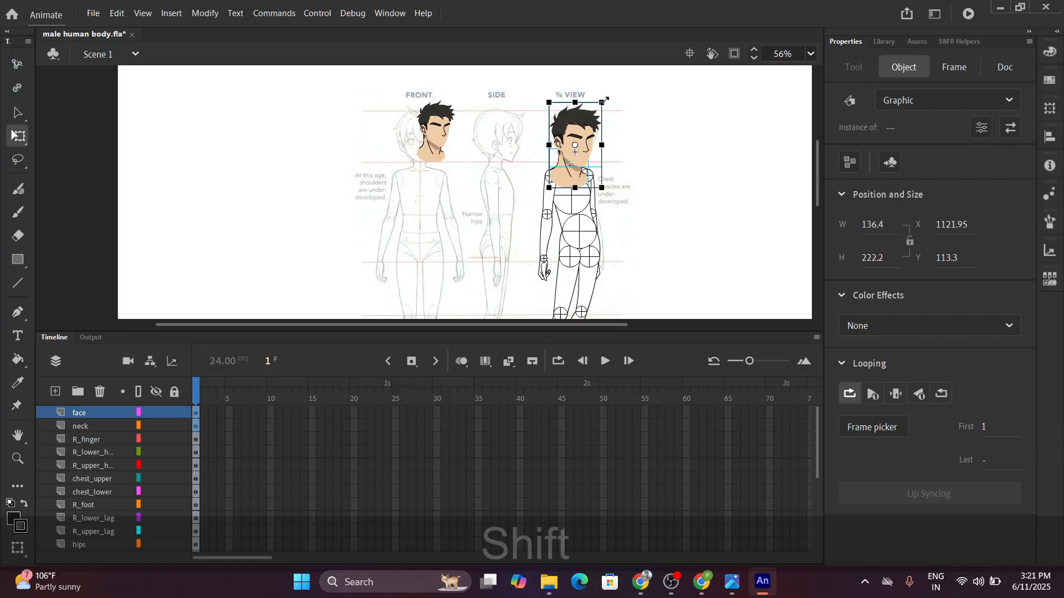
{"action": "left_click_drag", "start_coordinate": [605, 102], "coordinate": [591, 119]}
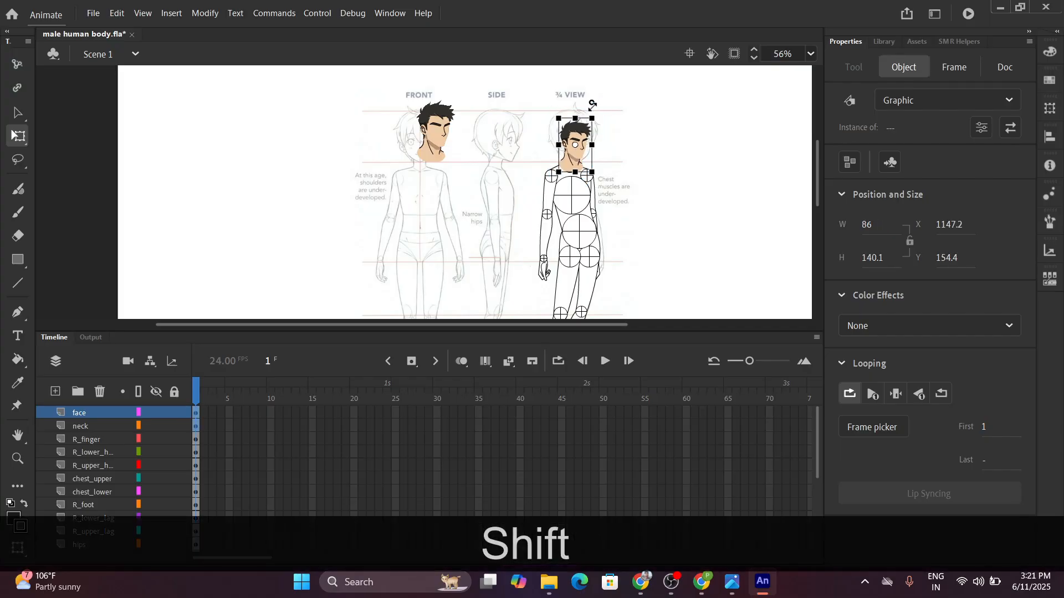
{"action": "scroll", "coordinate": [571, 161], "scroll_direction": "up", "scroll_amount": 6, "text": "ctrl"}
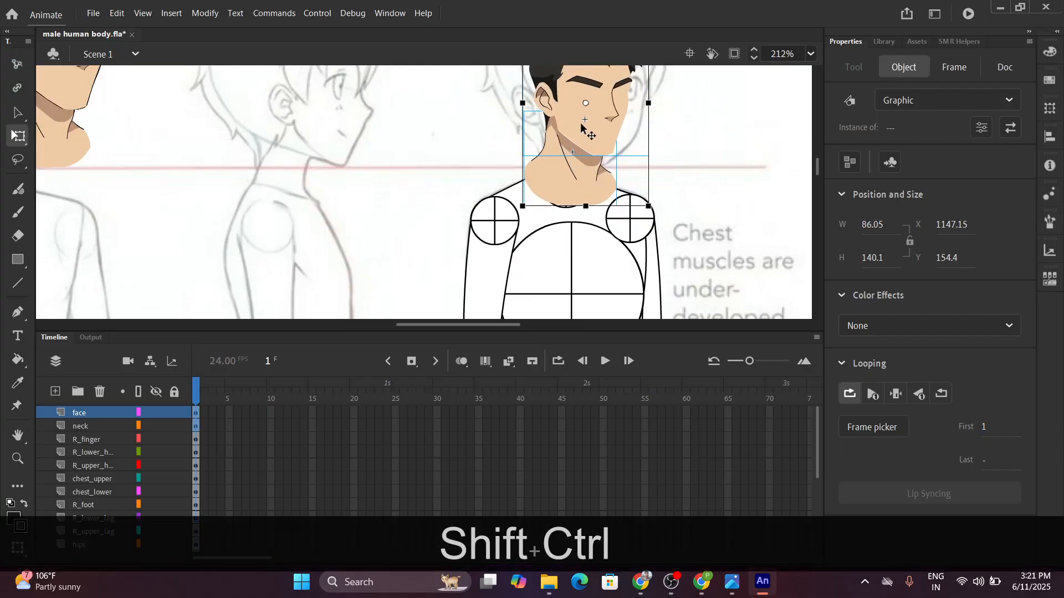
{"action": "left_click_drag", "start_coordinate": [584, 121], "coordinate": [578, 140]}
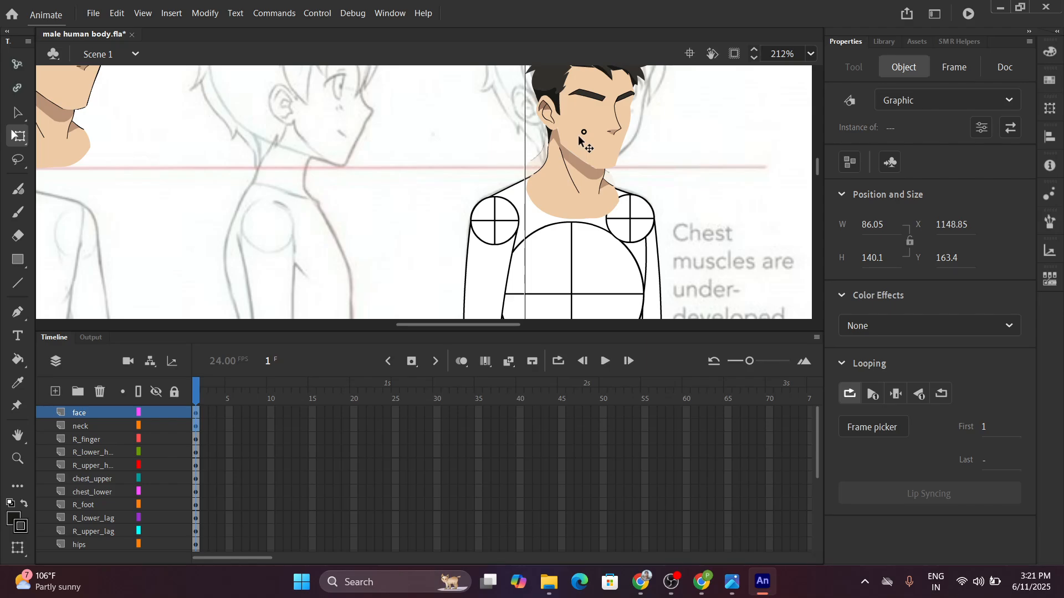
Examine how the resized head and neck fit the shoulders and overall proportions of the ¾ view body rig.
{"action": "scroll", "coordinate": [650, 235], "scroll_direction": "down", "scroll_amount": 6}
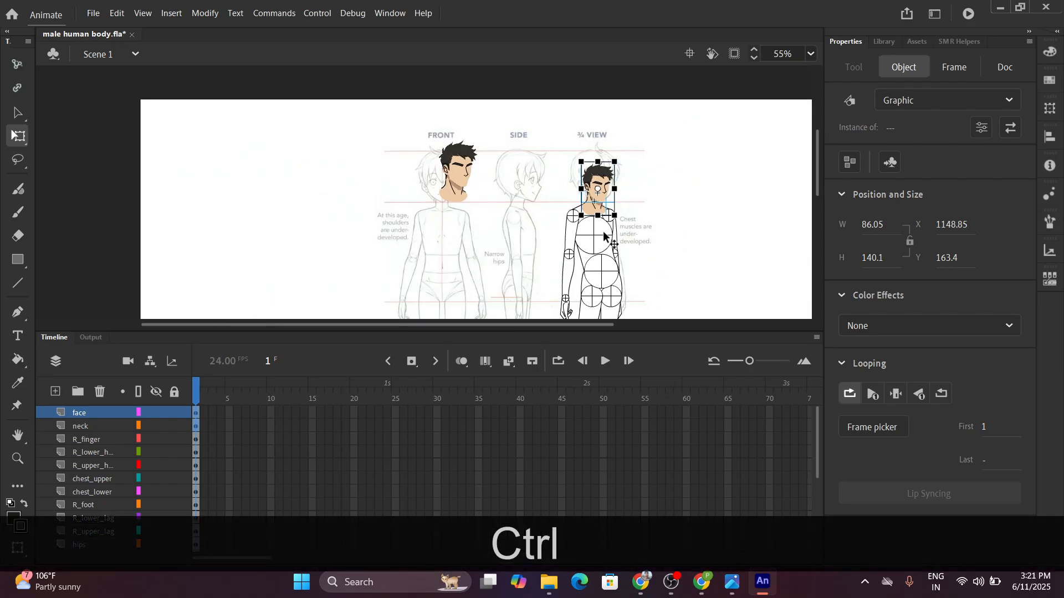
{"action": "left_click_drag", "start_coordinate": [650, 235], "coordinate": [638, 120]}
{"action": "left_click_drag", "start_coordinate": [636, 186], "coordinate": [639, 248]}
{"action": "scroll", "coordinate": [587, 160], "scroll_direction": "up", "scroll_amount": 5}
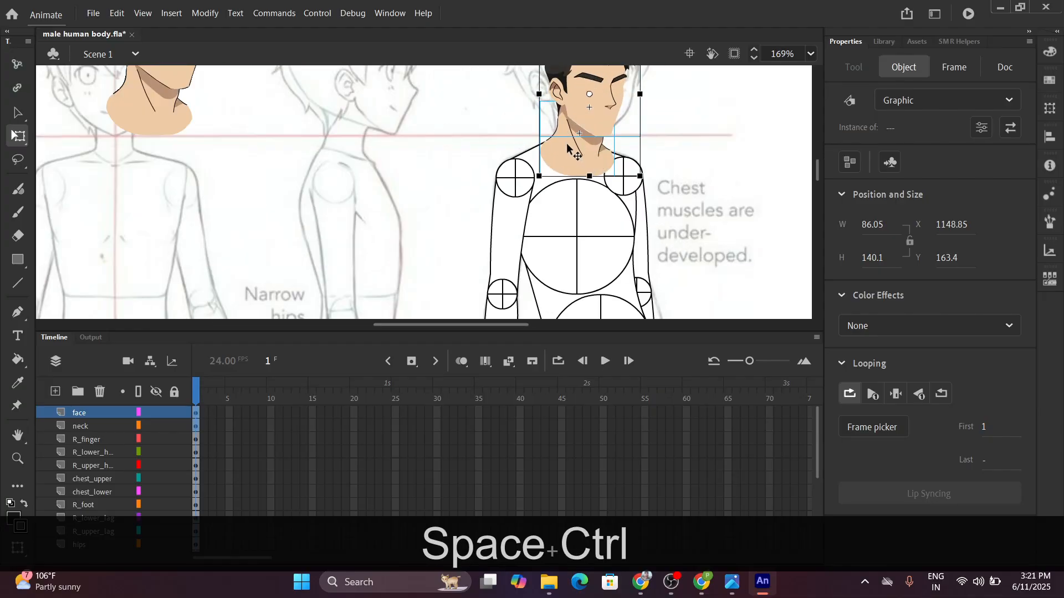
{"action": "left_click_drag", "start_coordinate": [489, 110], "coordinate": [493, 161]}
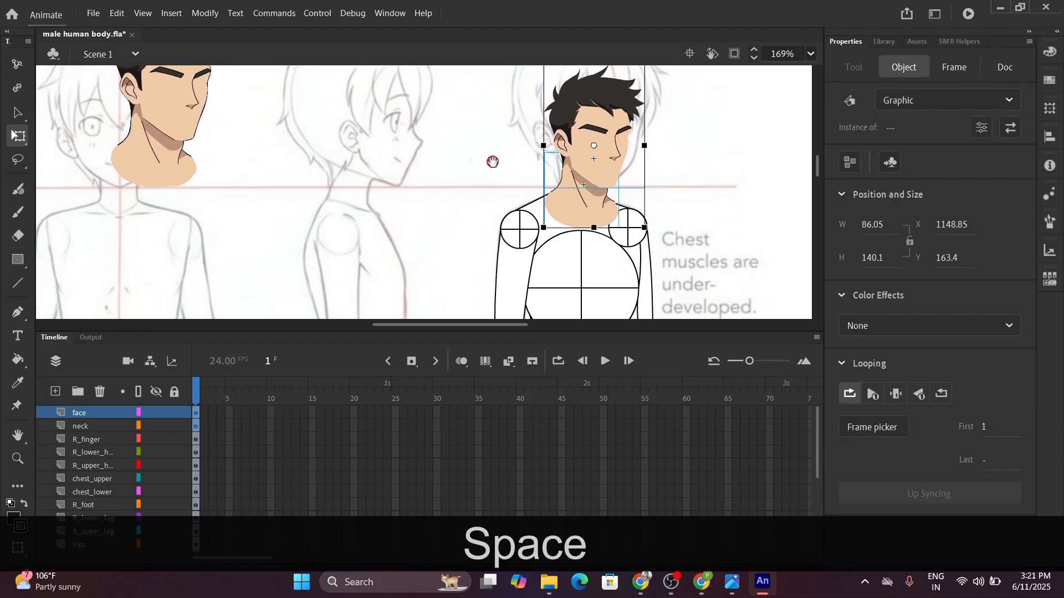
{"action": "scroll", "coordinate": [534, 202], "scroll_direction": "down", "scroll_amount": 2}
{"action": "scroll", "coordinate": [578, 224], "scroll_direction": "up", "scroll_amount": 2}
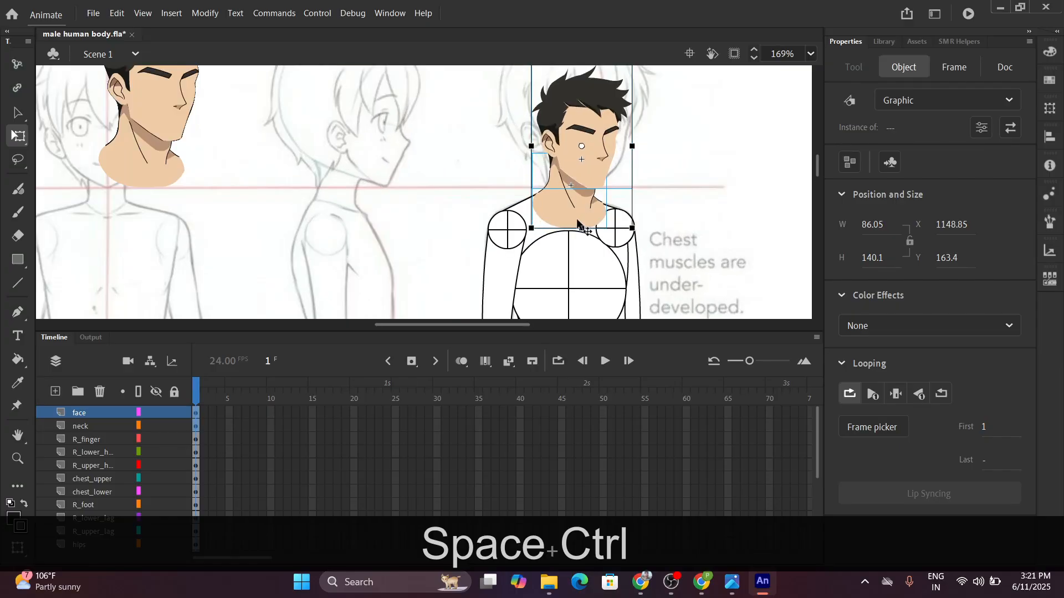
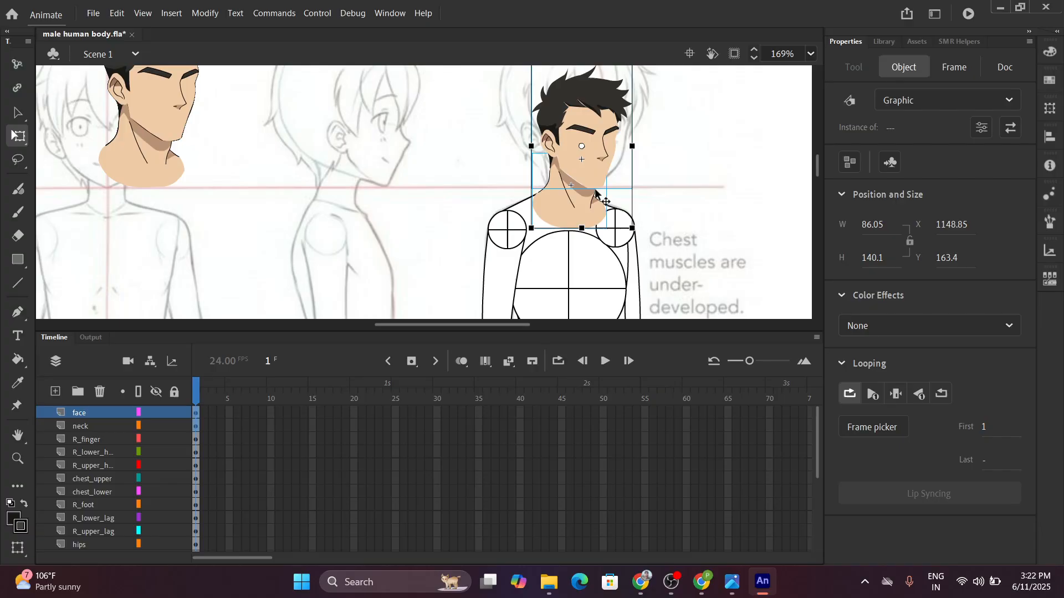
{"action": "scroll", "coordinate": [603, 194], "scroll_direction": "up", "scroll_amount": 3, "text": "ctrl"}
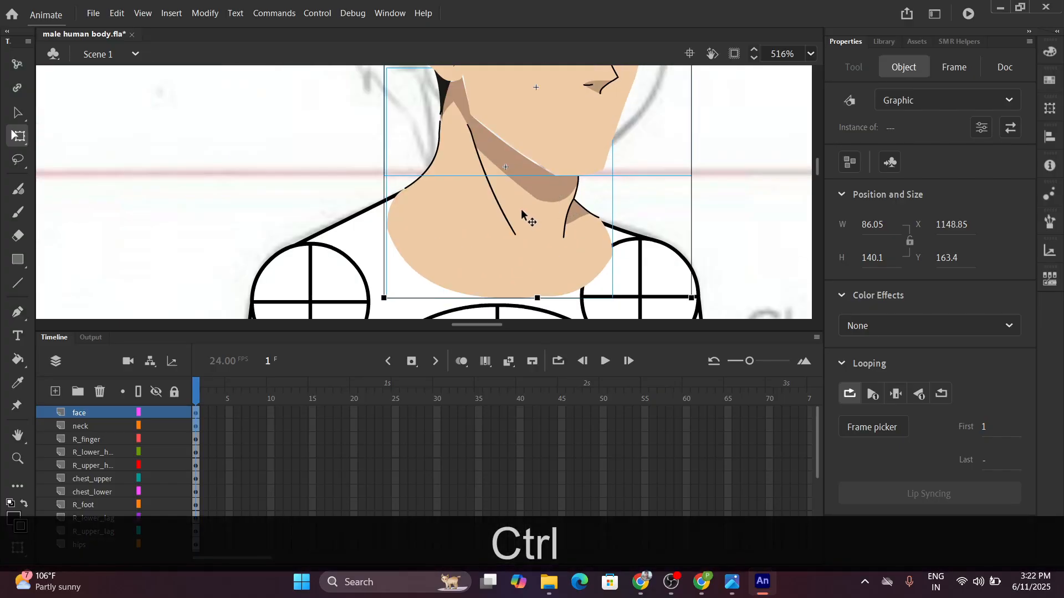
{"action": "scroll", "coordinate": [526, 216], "scroll_direction": "down", "scroll_amount": 3, "text": "ctrl"}
{"action": "scroll", "coordinate": [512, 226], "scroll_direction": "down", "scroll_amount": 2, "text": "ctrl"}
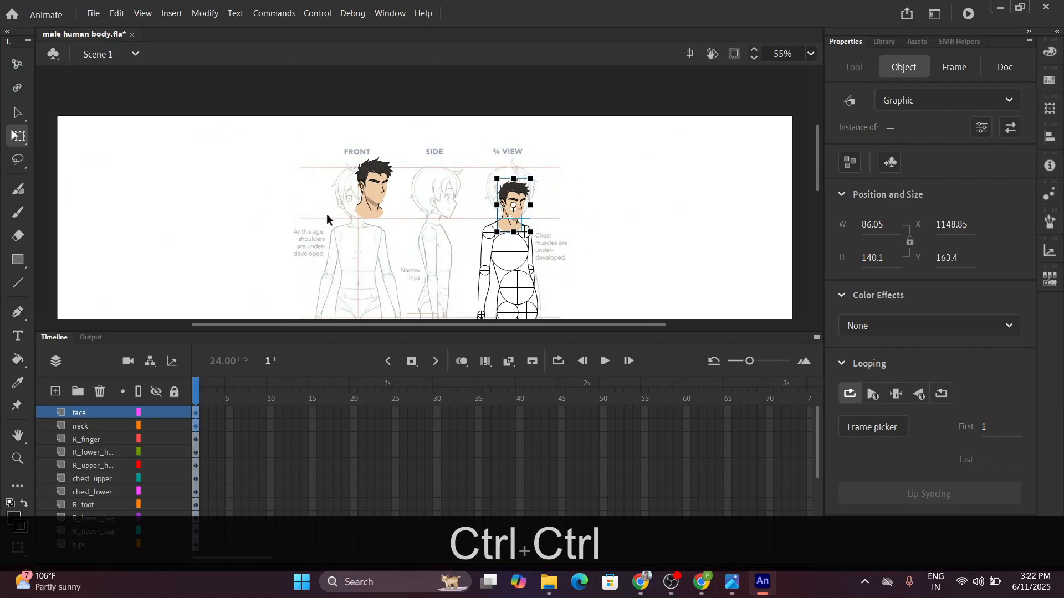
Open the neck symbol on the ¾ view body rig for editing and hide its neck layer.
{"action": "scroll", "coordinate": [368, 216], "scroll_direction": "up", "scroll_amount": 2, "text": "ctrl"}
{"action": "left_click", "coordinate": [366, 213]}
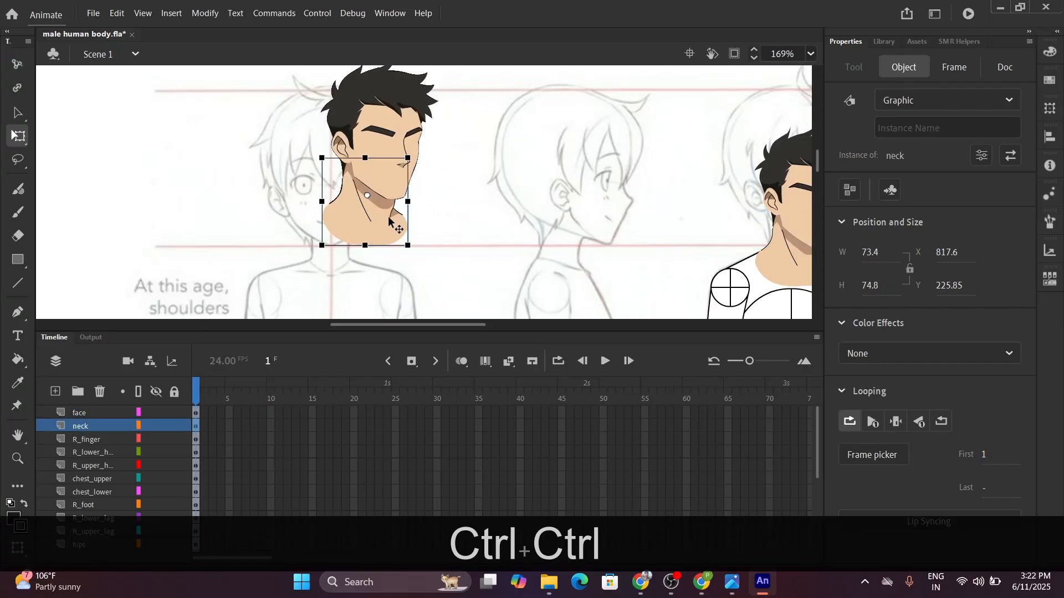
{"action": "scroll", "coordinate": [532, 228], "scroll_direction": "down", "scroll_amount": 2, "text": "ctrl"}
{"action": "scroll", "coordinate": [629, 249], "scroll_direction": "up", "scroll_amount": 1, "text": "ctrl"}
{"action": "scroll", "coordinate": [637, 249], "scroll_direction": "up", "scroll_amount": 3, "text": "ctrl"}
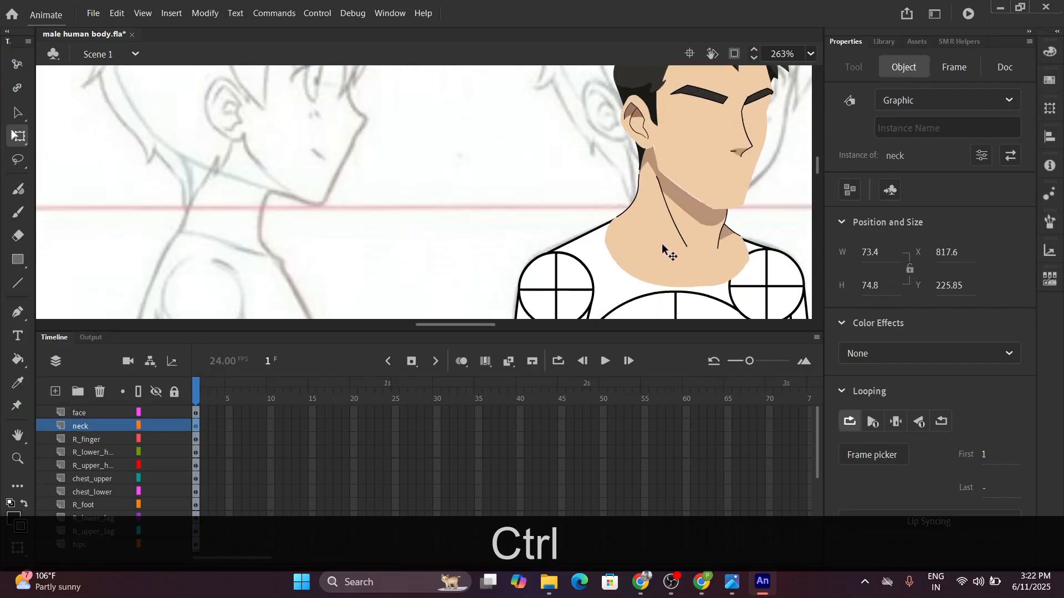
{"action": "left_click", "coordinate": [665, 249]}
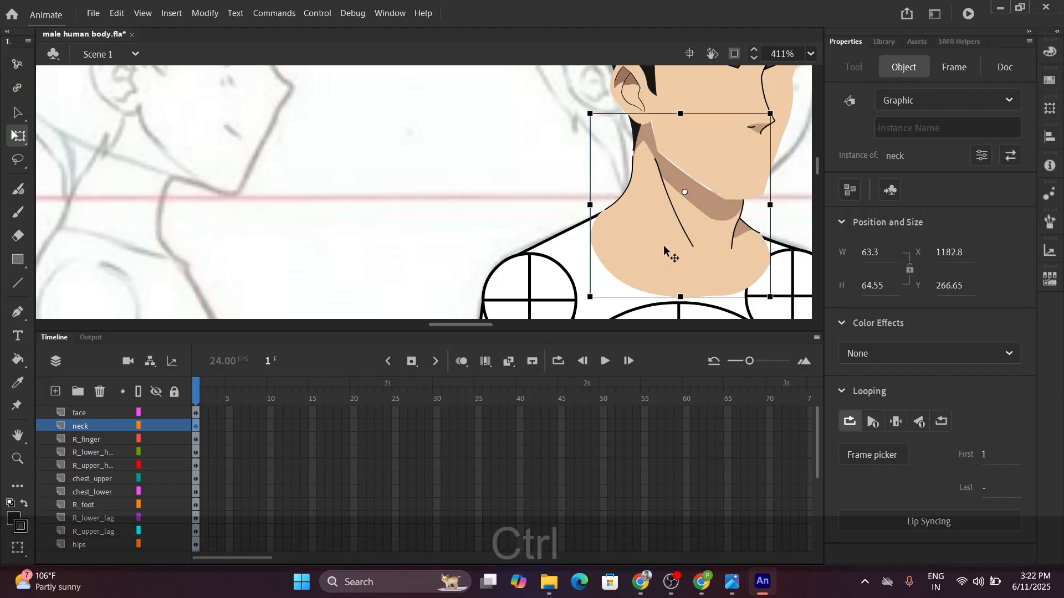
{"action": "scroll", "coordinate": [665, 247], "scroll_direction": "down", "scroll_amount": 3, "text": "ctrl"}
{"action": "scroll", "coordinate": [679, 246], "scroll_direction": "up", "scroll_amount": 3, "text": "ctrl"}
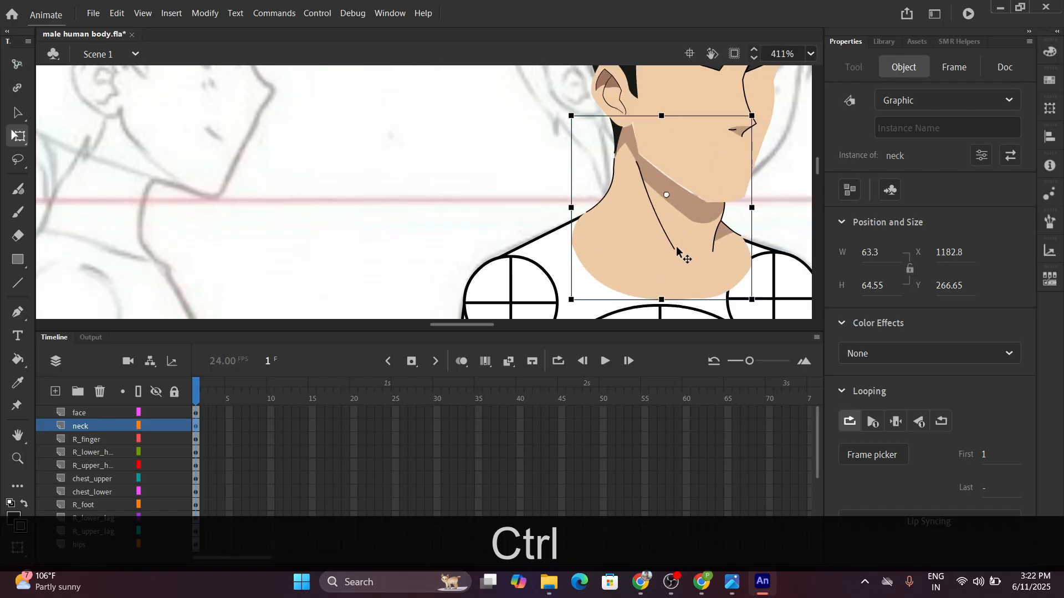
{"action": "double_click", "coordinate": [674, 252]}
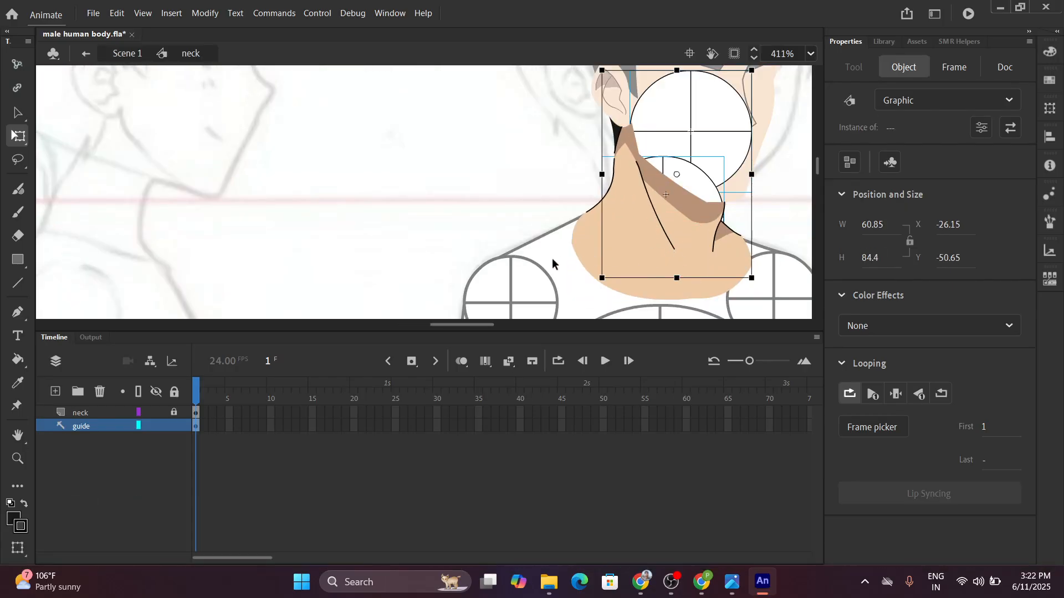
{"action": "left_click", "coordinate": [155, 414]}
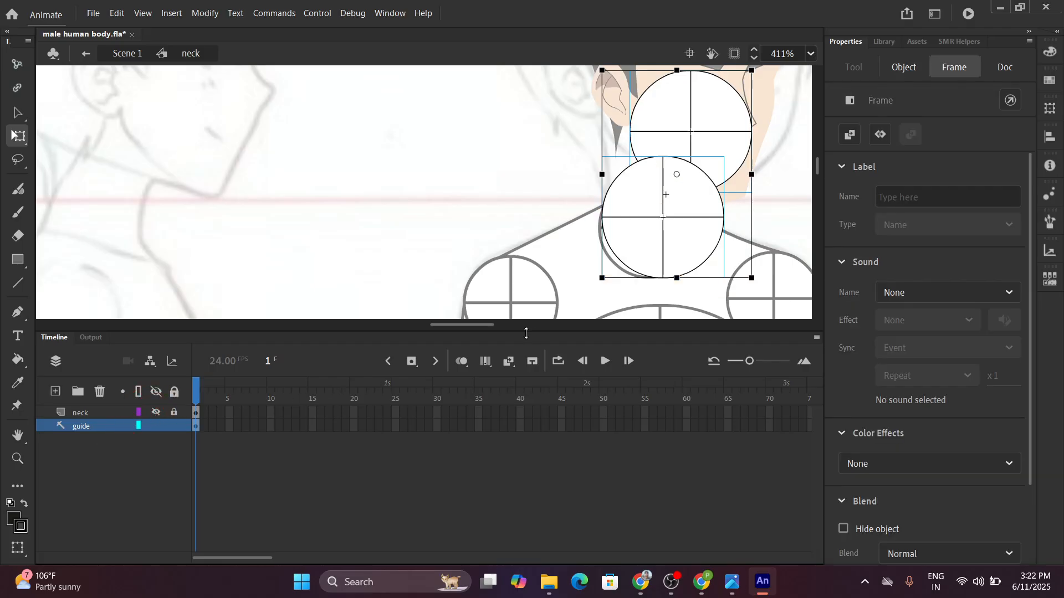
Copy the lower guide circle, turn off the Guide option of the guide layer, and return to Scene 1.
{"action": "left_click", "coordinate": [493, 196]}
{"action": "left_click", "coordinate": [637, 240]}
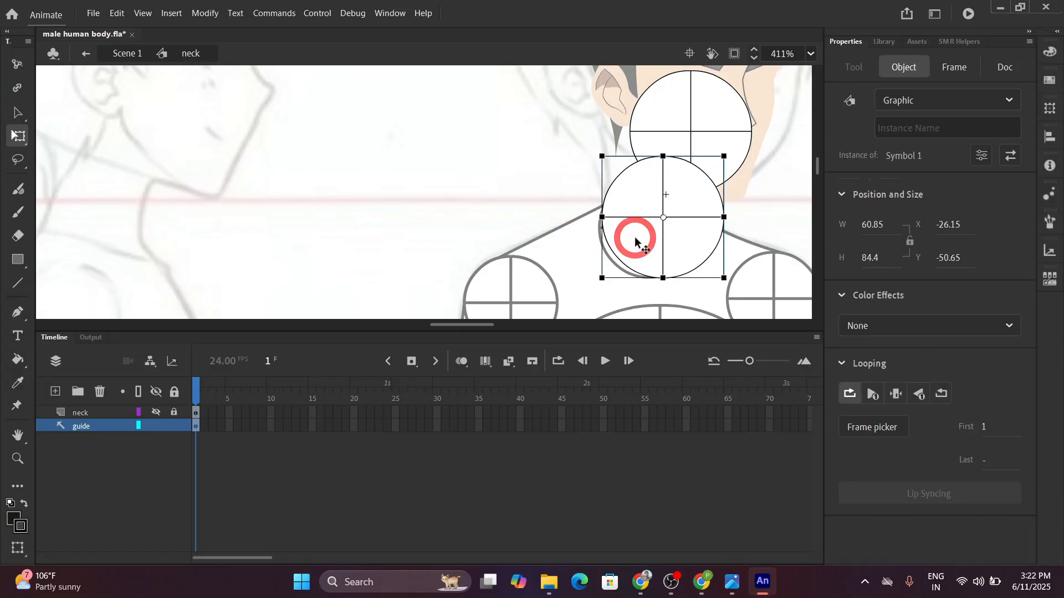
{"action": "key", "text": "ctrl+c"}
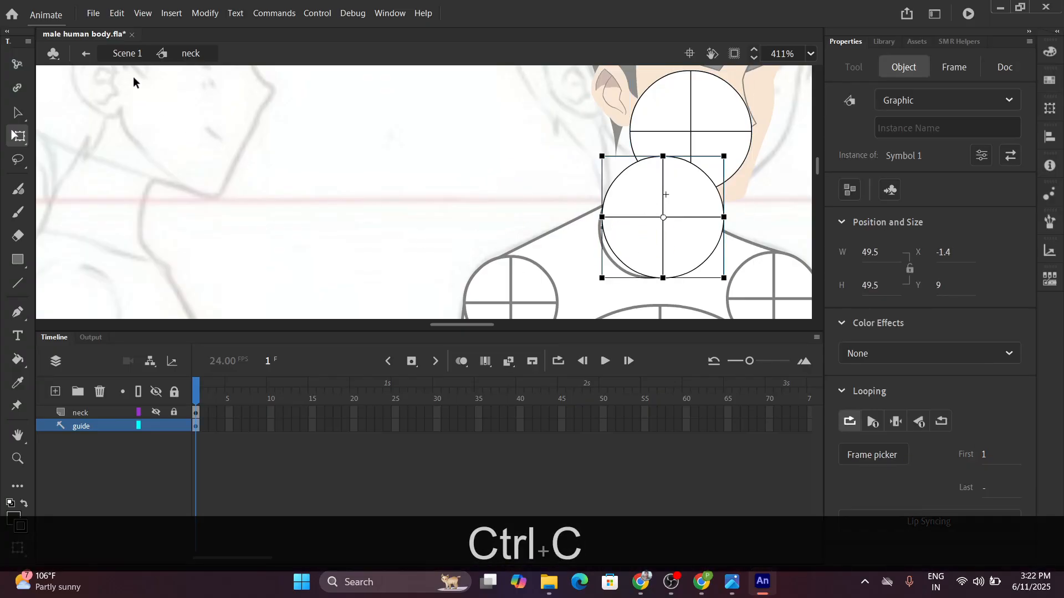
{"action": "right_click", "coordinate": [81, 426]}
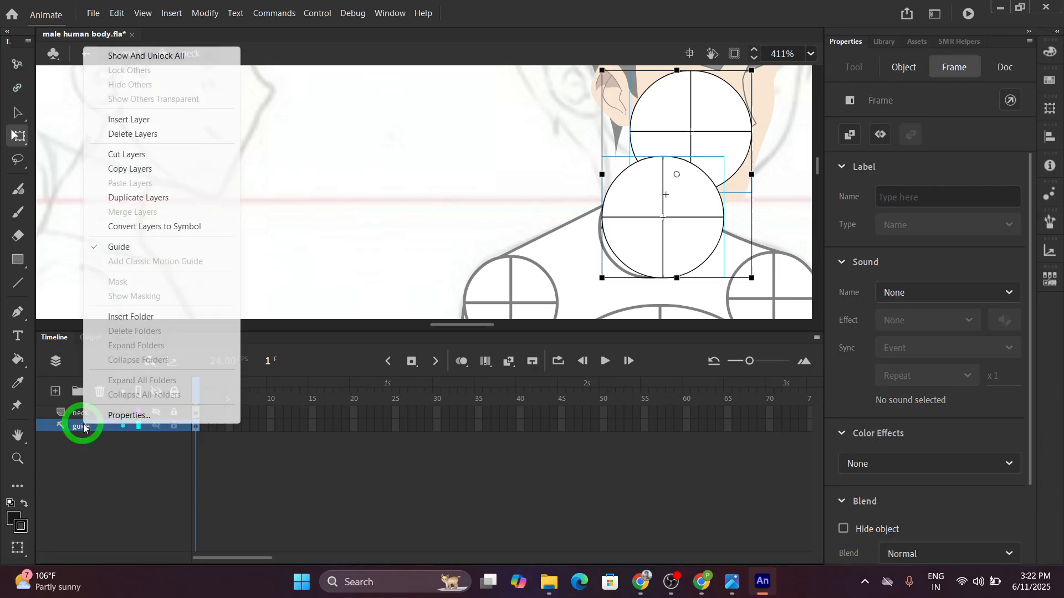
{"action": "left_click", "coordinate": [119, 248]}
{"action": "left_click", "coordinate": [126, 56]}
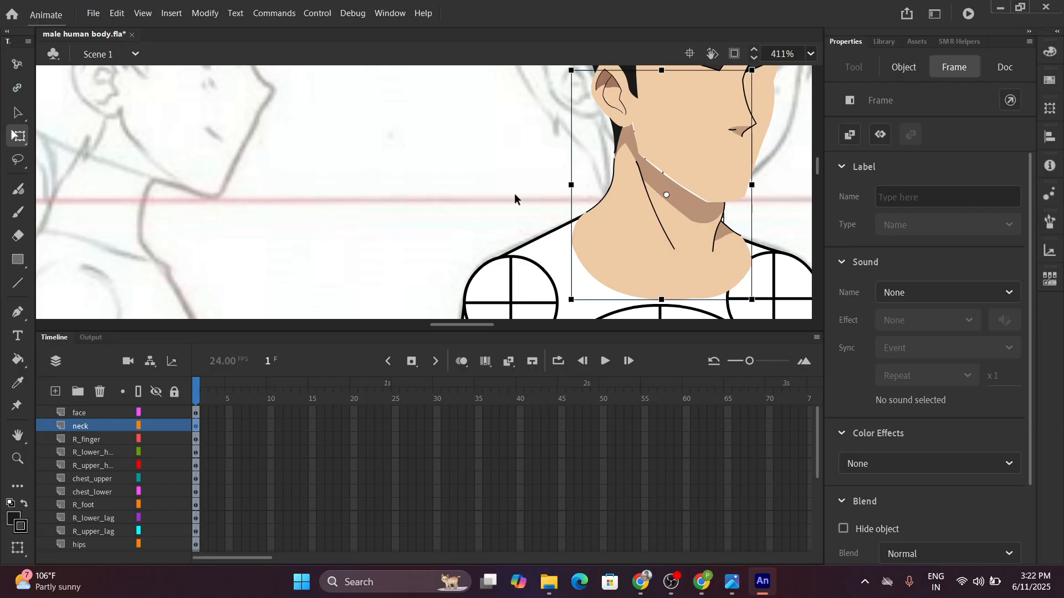
{"action": "key", "text": "ctrl"}
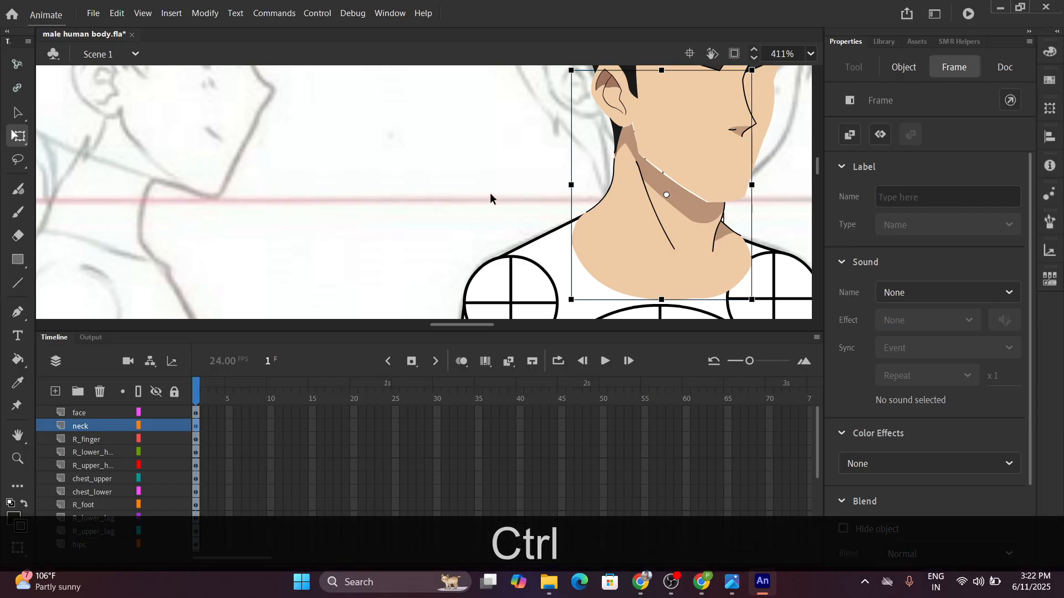
{"action": "key", "text": "ctrl+v"}
{"action": "scroll", "coordinate": [516, 216], "scroll_direction": "down", "scroll_amount": 3}
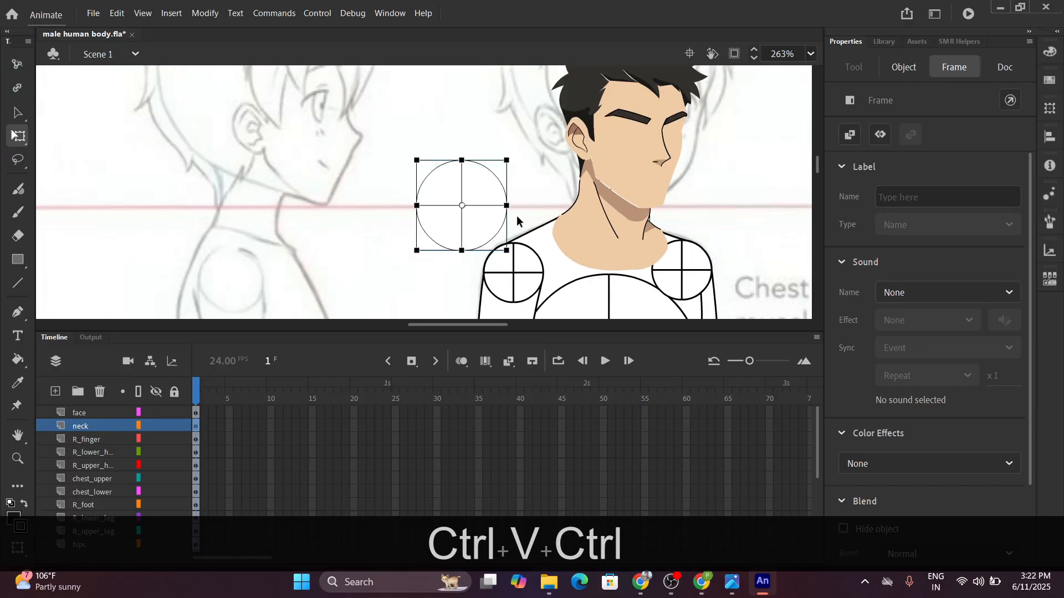
{"action": "key", "text": "ctrl+x"}
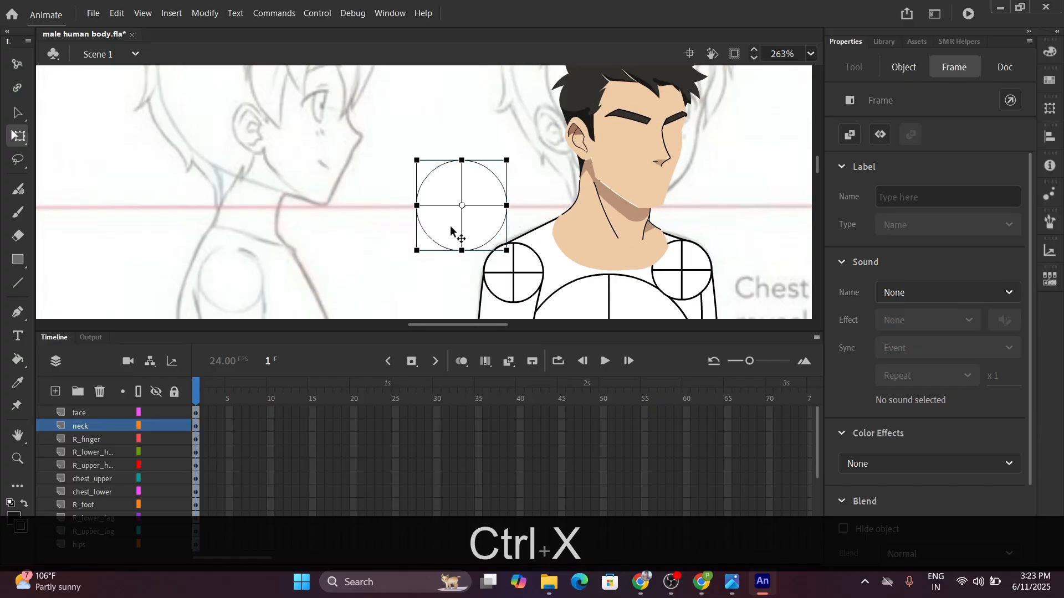
Paste the guide circle into the joint layer of Scene 1.
{"action": "scroll", "coordinate": [91, 454], "scroll_direction": "down", "scroll_amount": 3}
{"action": "scroll", "coordinate": [91, 456], "scroll_direction": "down", "scroll_amount": 3}
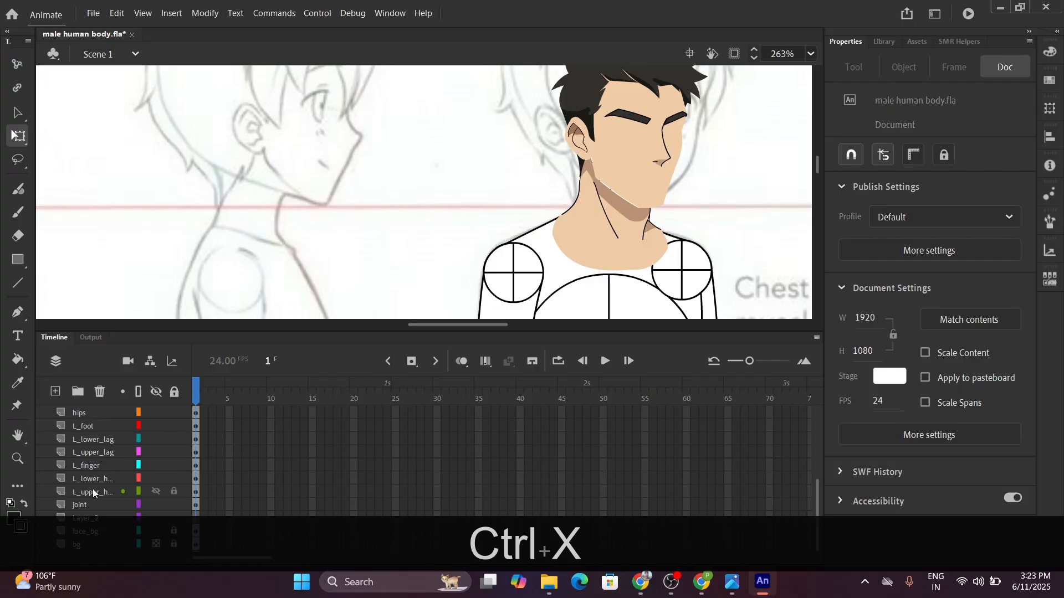
{"action": "left_click", "coordinate": [88, 504]}
{"action": "key", "text": "ctrl"}
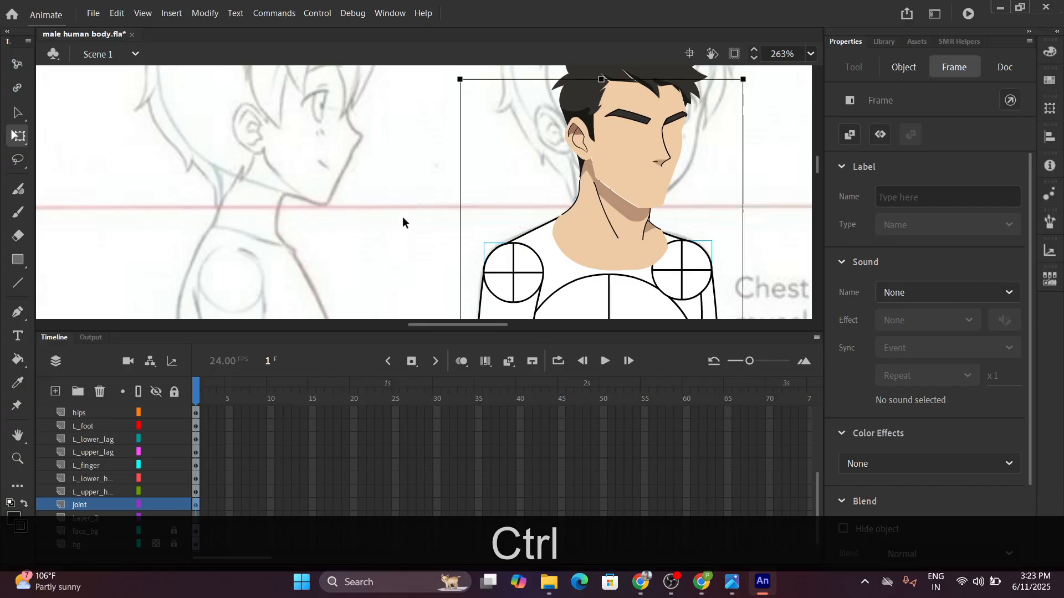
{"action": "key", "text": "ctrl+v"}
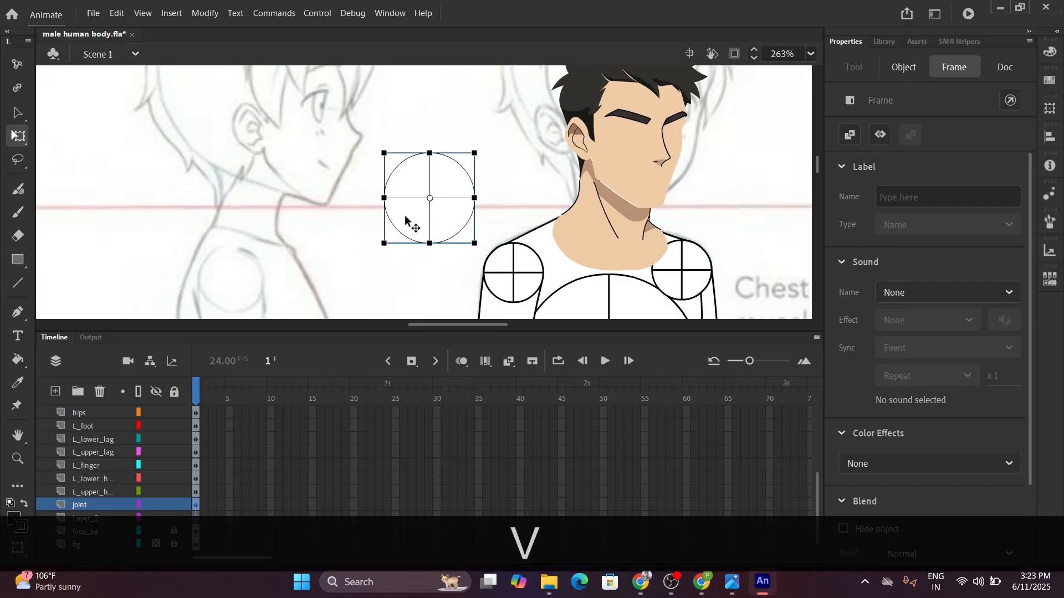
{"action": "scroll", "coordinate": [110, 445], "scroll_direction": "up", "scroll_amount": 4}
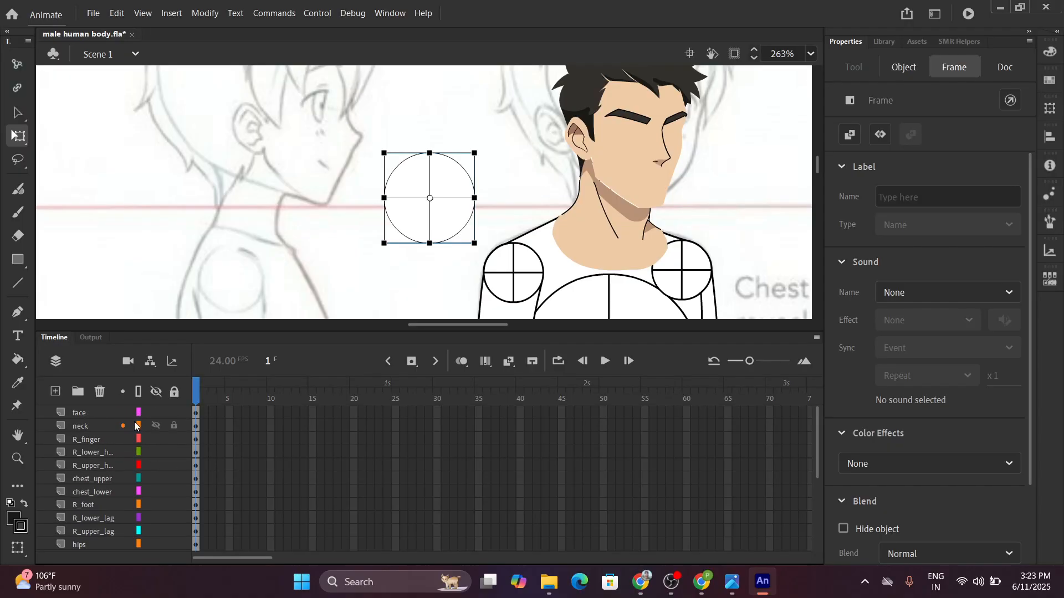
Display the neck and face layers as outlines.
{"action": "left_click", "coordinate": [138, 426]}
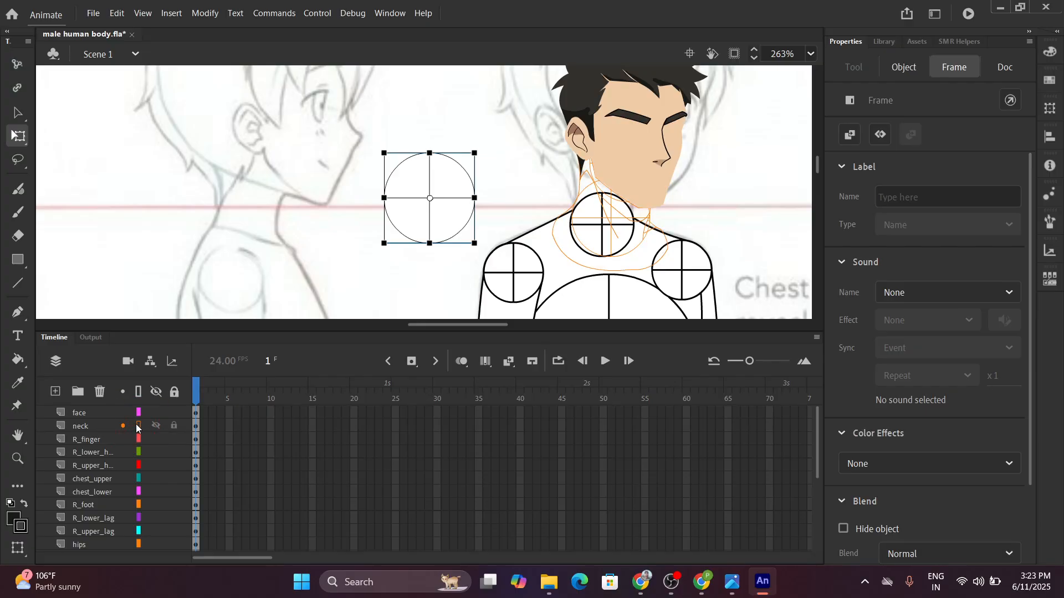
{"action": "left_click", "coordinate": [138, 413]}
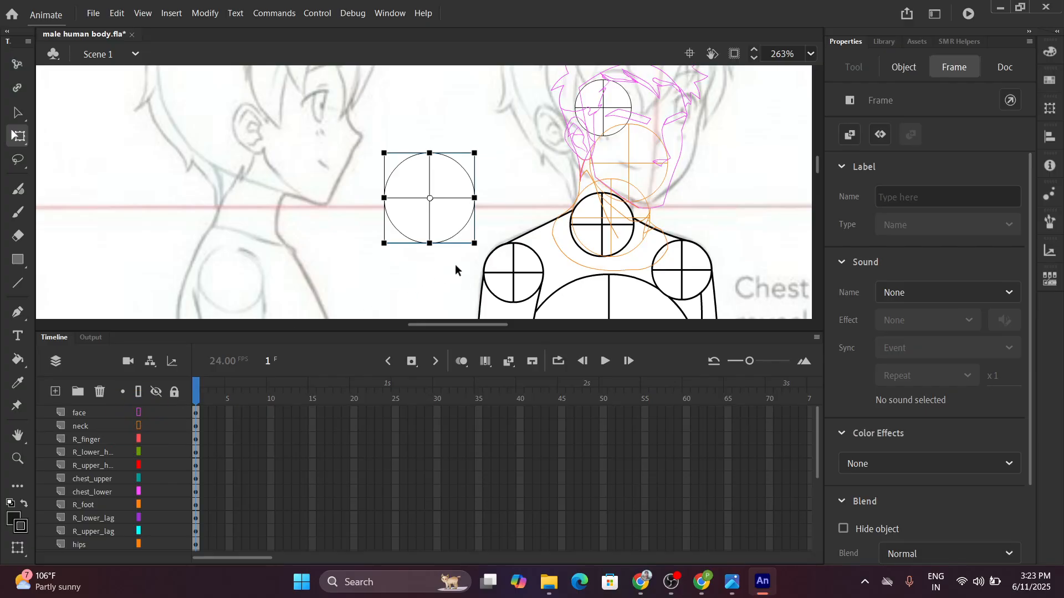
{"action": "scroll", "coordinate": [587, 239], "scroll_direction": "up", "scroll_amount": 4}
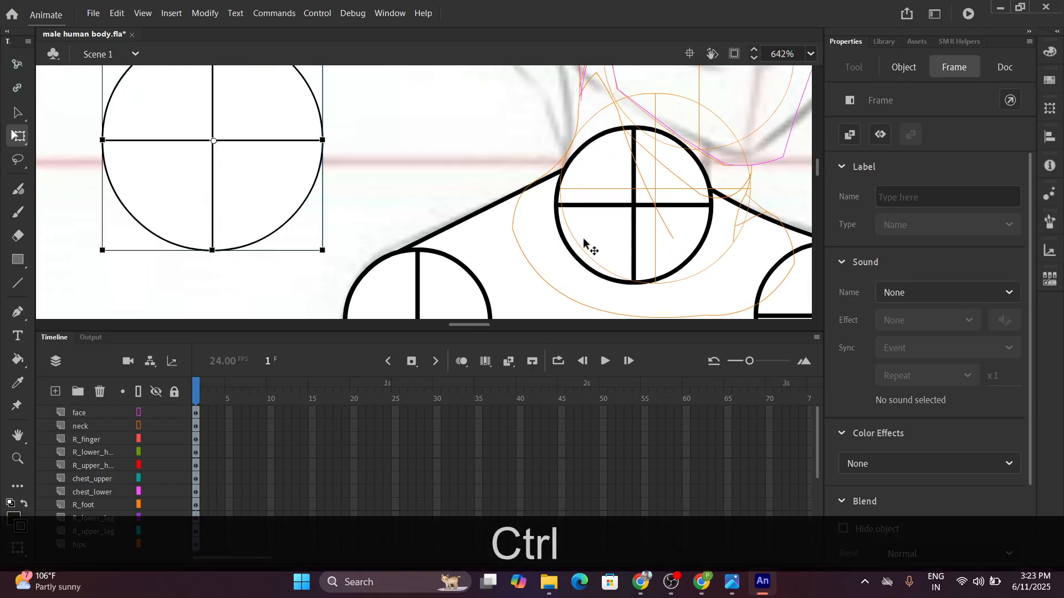
{"action": "scroll", "coordinate": [478, 219], "scroll_direction": "down", "scroll_amount": 2}
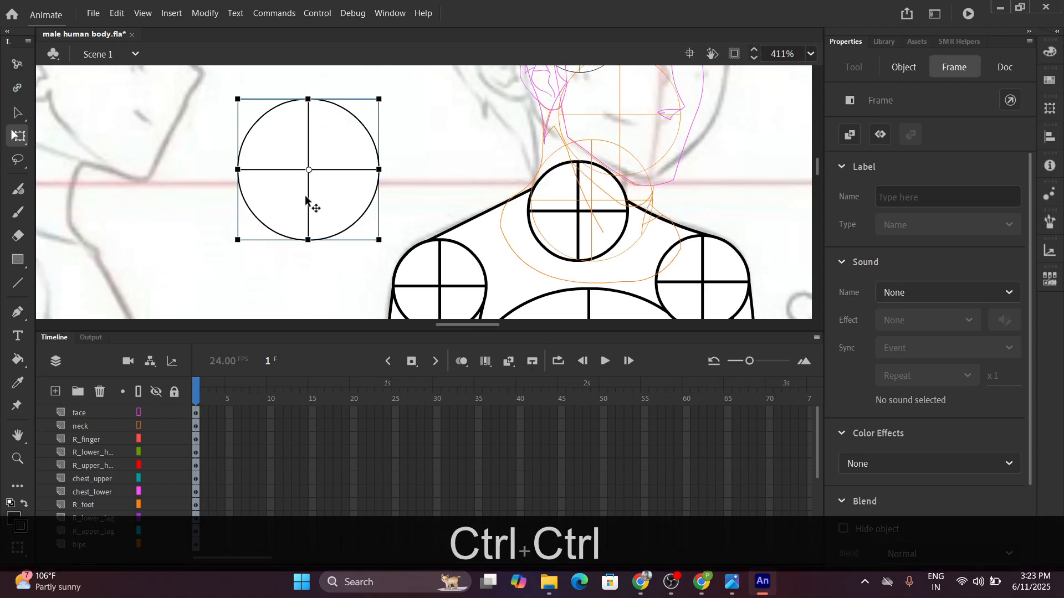
Move the pasted joint circle onto the lower guide circle of the neck and align their centers at X 1181.35, Y 274.35.
{"action": "left_click_drag", "start_coordinate": [305, 201], "coordinate": [594, 228]}
{"action": "scroll", "coordinate": [599, 226], "scroll_direction": "up", "scroll_amount": 4}
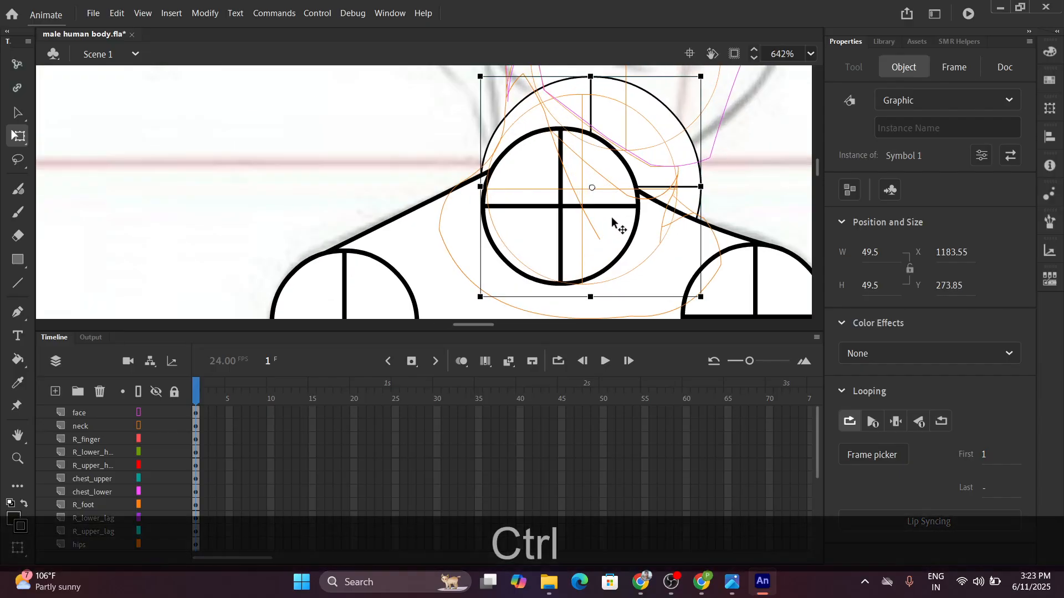
{"action": "key", "text": "Left"}
{"action": "key", "text": "Left"}
{"action": "key", "text": "Left"}
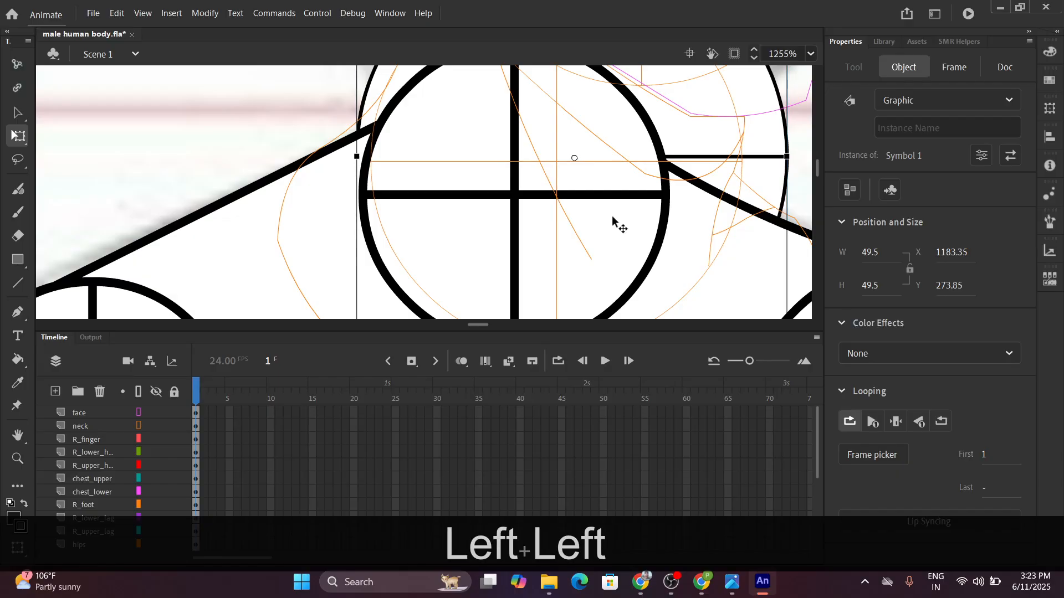
{"action": "key", "text": "Left"}
{"action": "key", "text": "Left"}
{"action": "key", "text": "Left"}
{"action": "key", "text": "Left"}
{"action": "key", "text": "Left"}
{"action": "key", "text": "Left"}
{"action": "key", "text": "Left"}
{"action": "key", "text": "Left"}
{"action": "key", "text": "Left"}
{"action": "key", "text": "Left"}
{"action": "key", "text": "Left"}
{"action": "key", "text": "Left"}
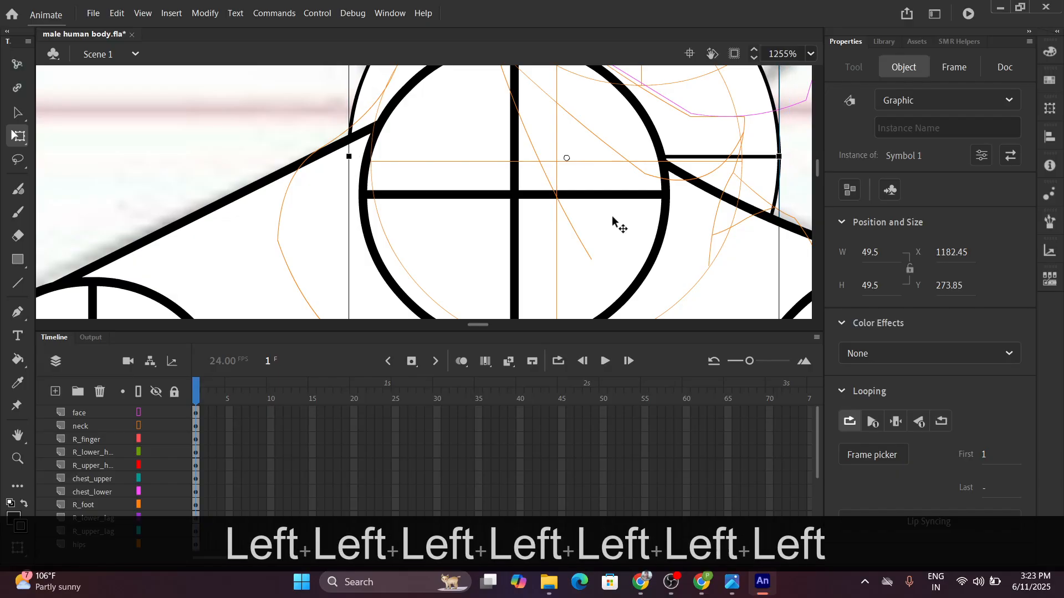
{"action": "key", "text": "Left"}
{"action": "key", "text": "Left"}
{"action": "key", "text": "Left"}
{"action": "key", "text": "Left"}
{"action": "key", "text": "Left"}
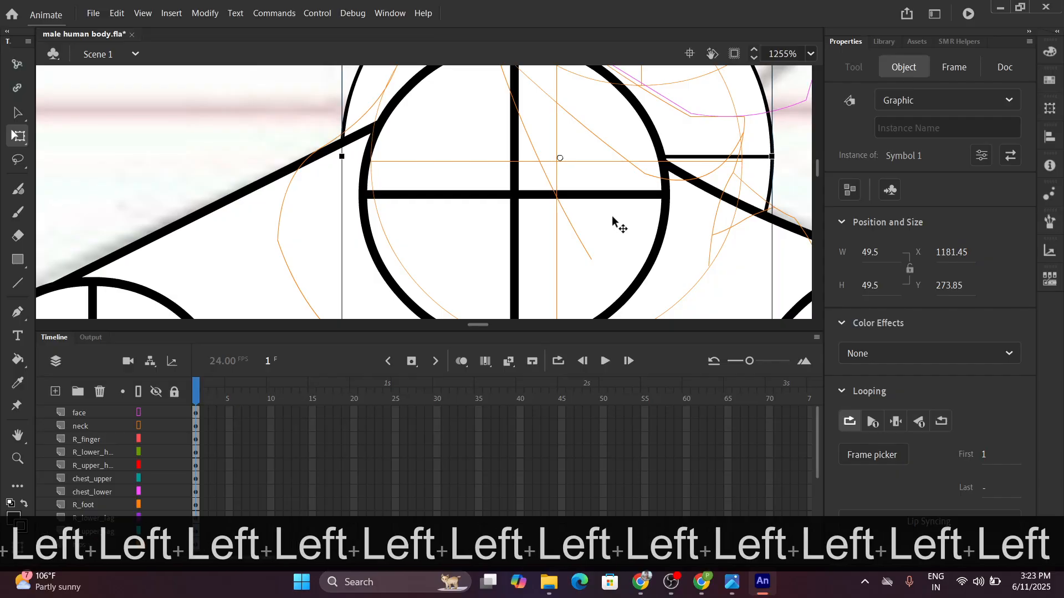
{"action": "key", "text": "Down"}
{"action": "key", "text": "Down"}
{"action": "key", "text": "Down"}
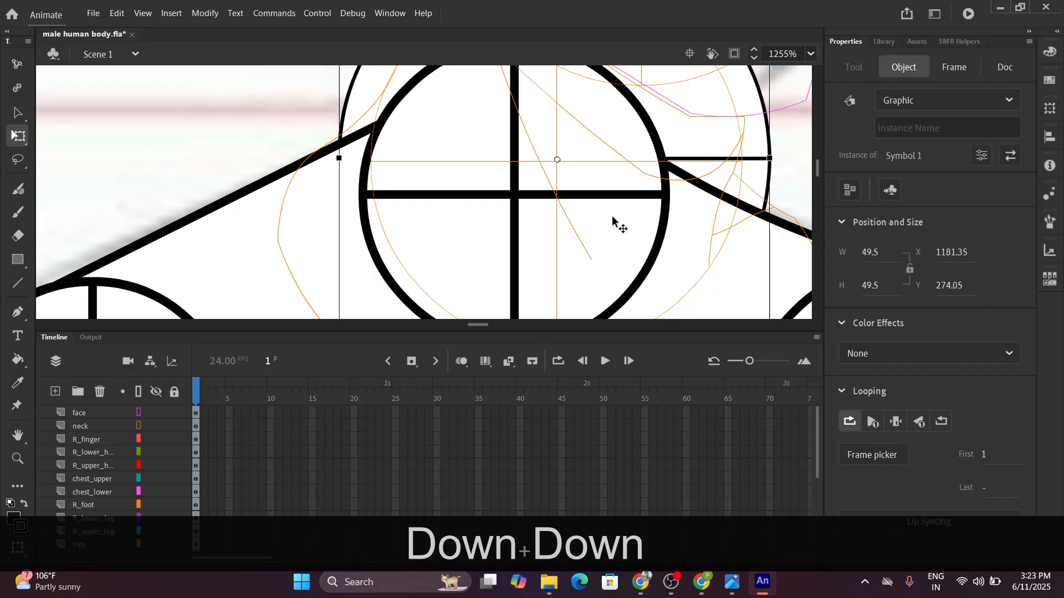
{"action": "key", "text": "Down"}
{"action": "key", "text": "Down"}
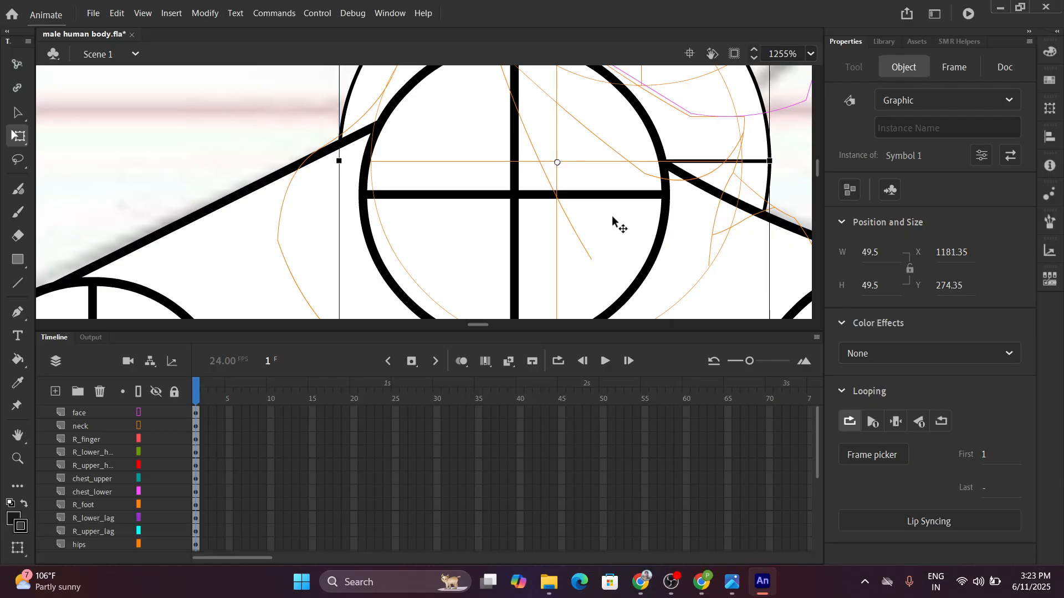
{"action": "scroll", "coordinate": [614, 222], "scroll_direction": "down", "scroll_amount": 6}
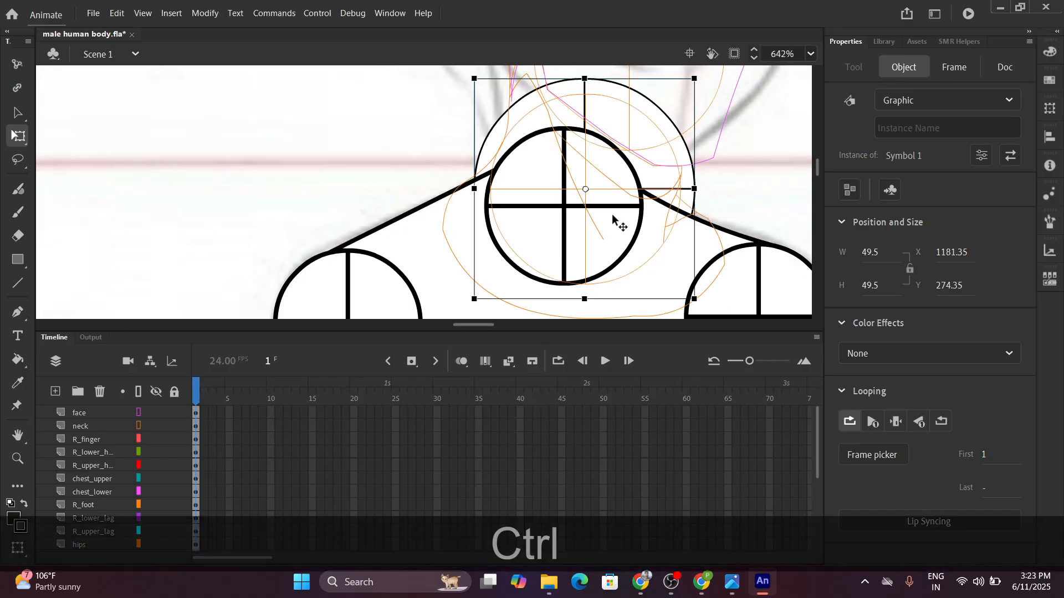
{"action": "key", "text": "ctrl"}
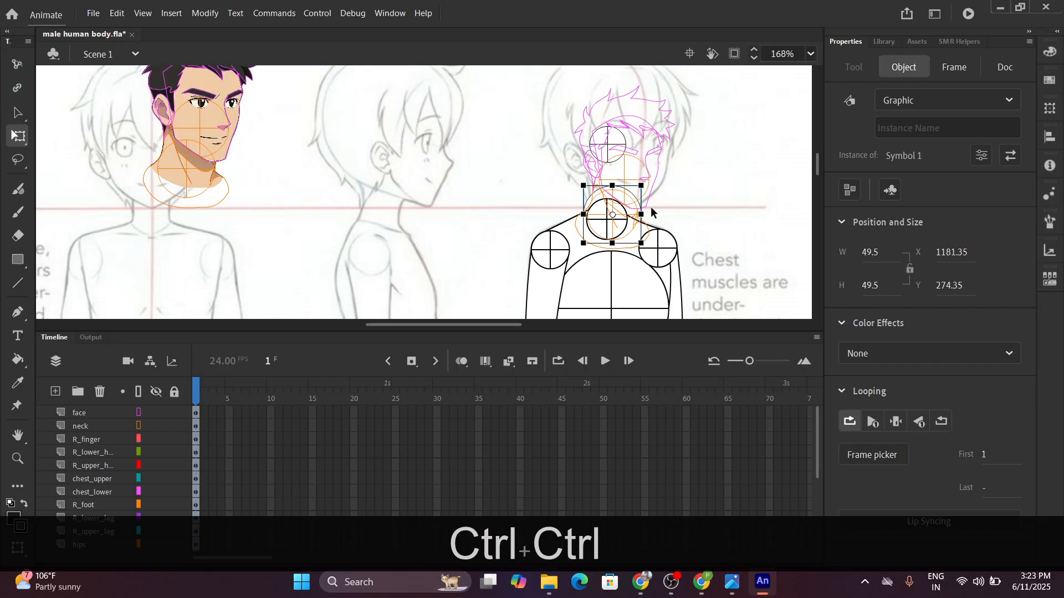
Select the chest_upper layer and open its symbol for editing in place.
{"action": "scroll", "coordinate": [651, 212], "scroll_direction": "up", "scroll_amount": 3}
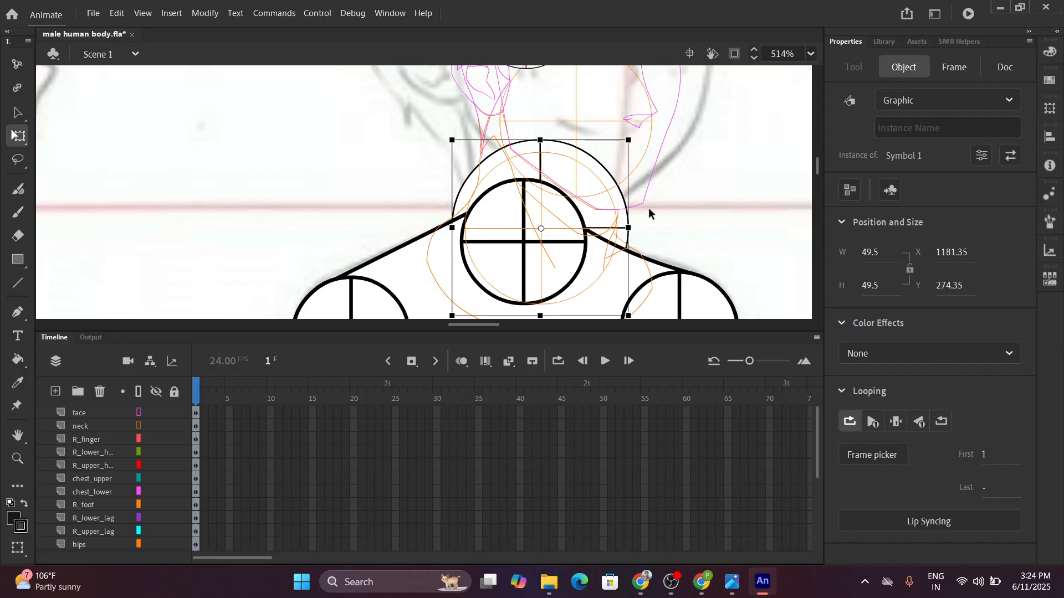
{"action": "scroll", "coordinate": [155, 501], "scroll_direction": "down", "scroll_amount": 5}
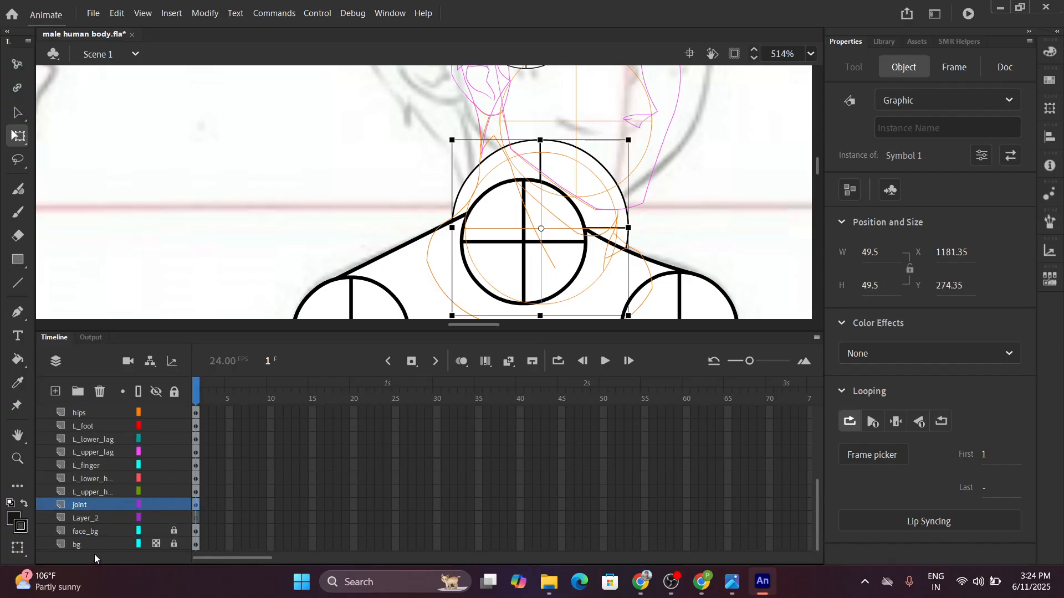
{"action": "scroll", "coordinate": [124, 535], "scroll_direction": "up", "scroll_amount": 5}
{"action": "scroll", "coordinate": [124, 533], "scroll_direction": "up", "scroll_amount": 5}
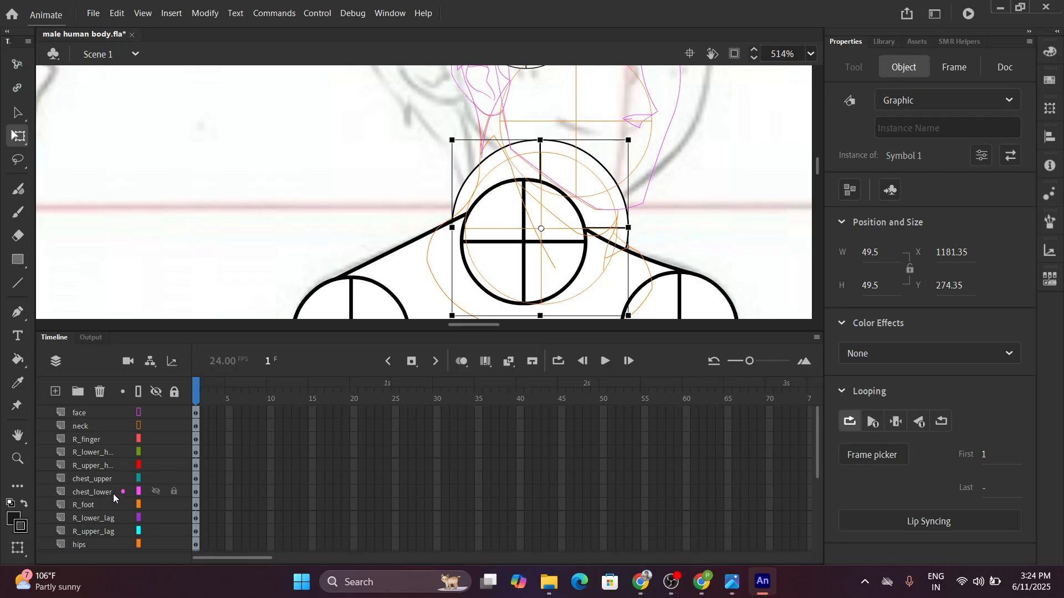
{"action": "left_click", "coordinate": [102, 480]}
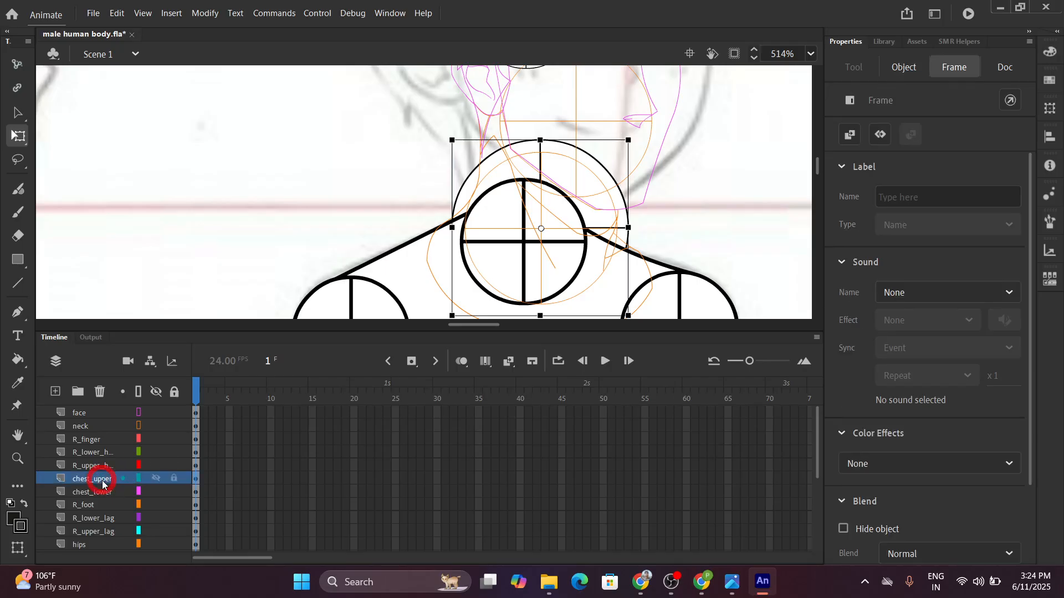
{"action": "scroll", "coordinate": [438, 238], "scroll_direction": "down", "scroll_amount": 5}
{"action": "scroll", "coordinate": [438, 238], "scroll_direction": "up", "scroll_amount": 3}
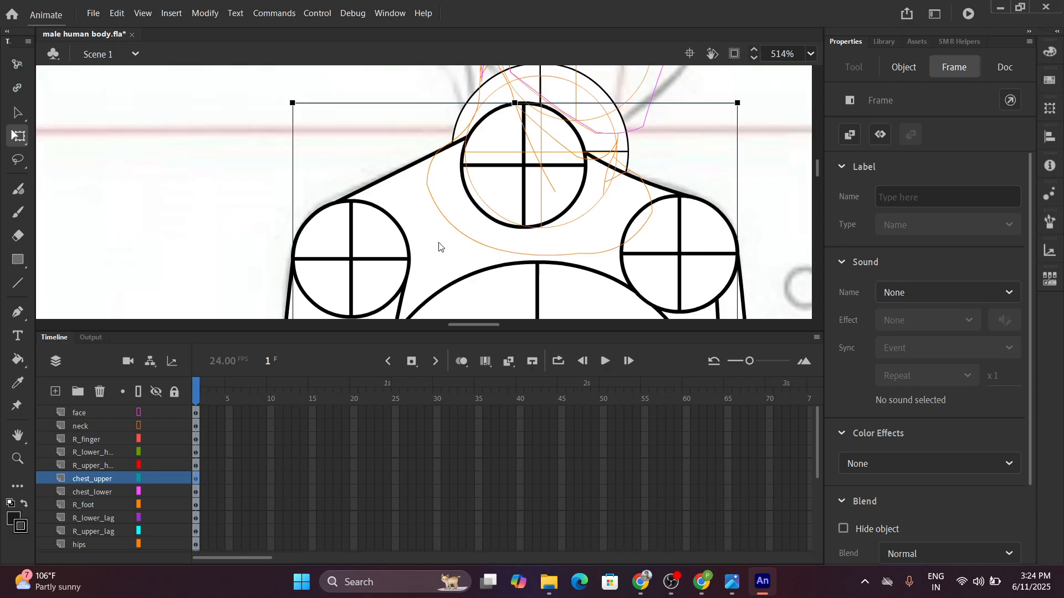
{"action": "scroll", "coordinate": [437, 274], "scroll_direction": "up", "scroll_amount": 4}
{"action": "scroll", "coordinate": [448, 285], "scroll_direction": "down", "scroll_amount": 3}
{"action": "left_click", "coordinate": [17, 113]}
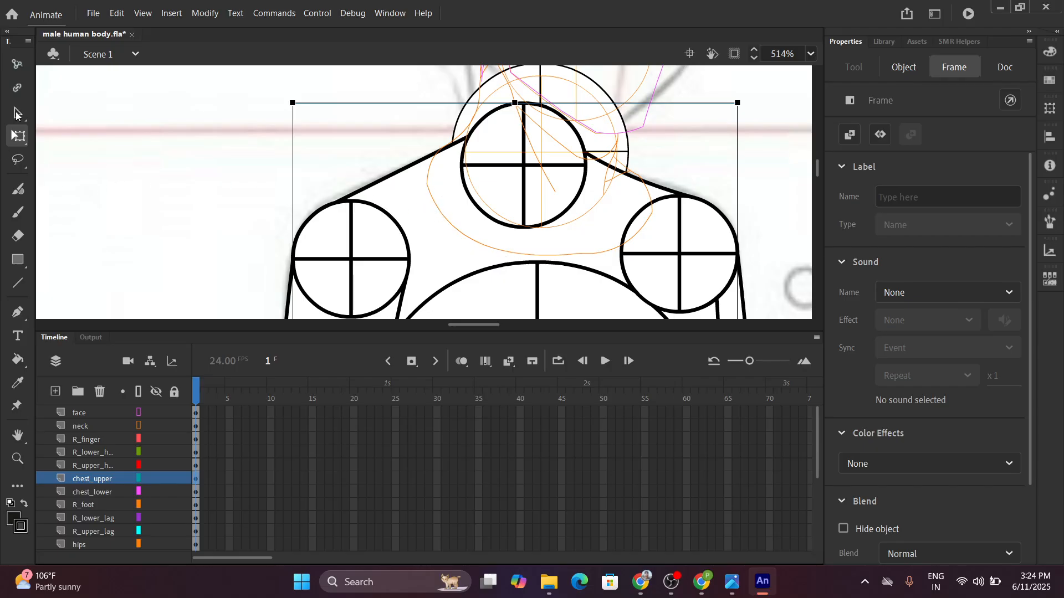
{"action": "double_click", "coordinate": [403, 173]}
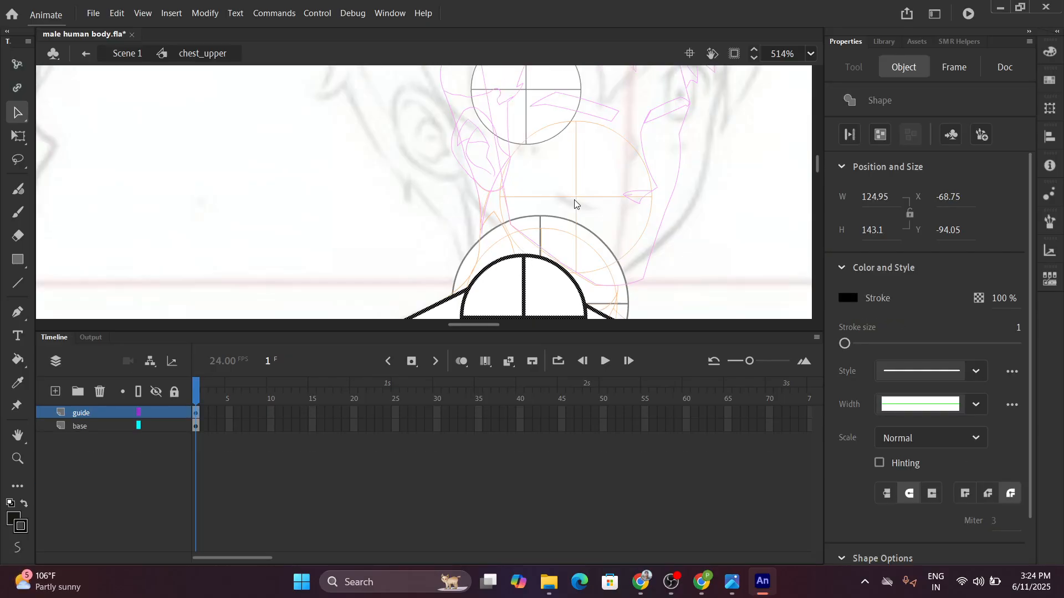
Examine the strokes of the neck circle on the guide layer of chest_upper and return to Scene 1.
{"action": "scroll", "coordinate": [593, 198], "scroll_direction": "up", "scroll_amount": 3, "text": "ctrl"}
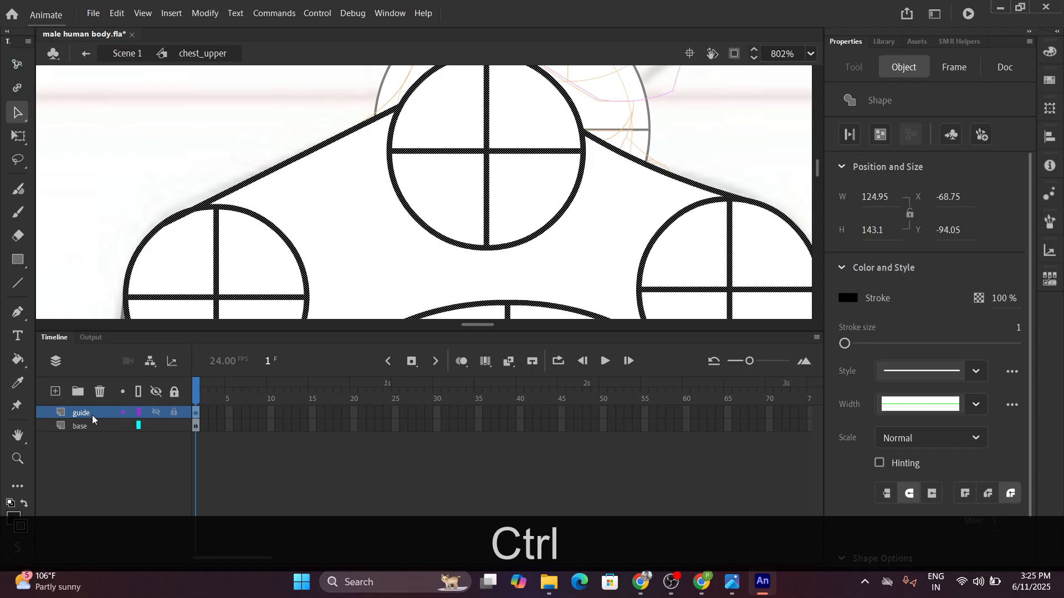
{"action": "left_click", "coordinate": [92, 414]}
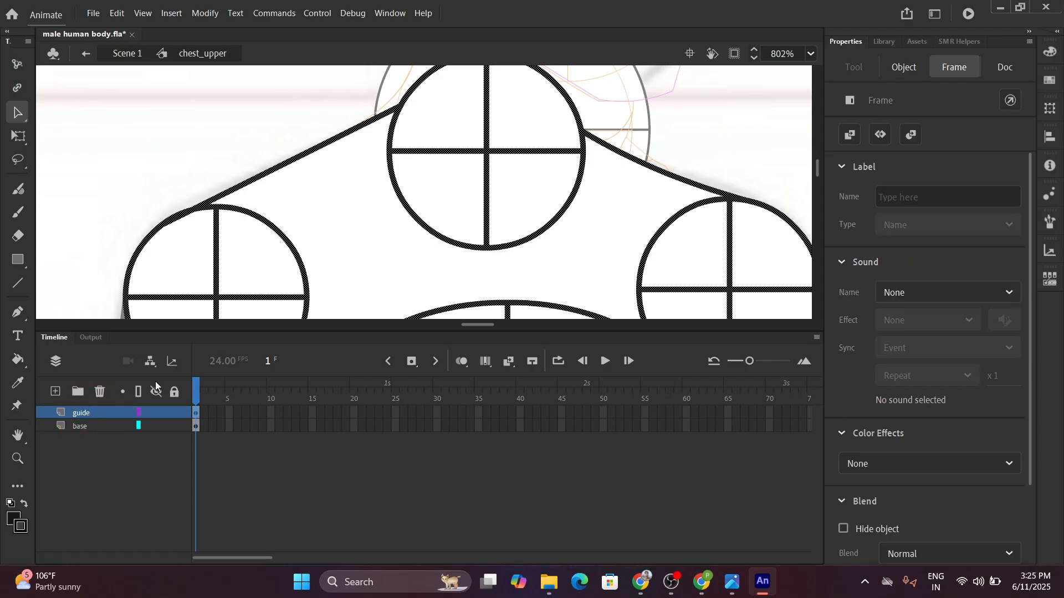
{"action": "left_click", "coordinate": [247, 115]}
{"action": "double_click", "coordinate": [434, 231]}
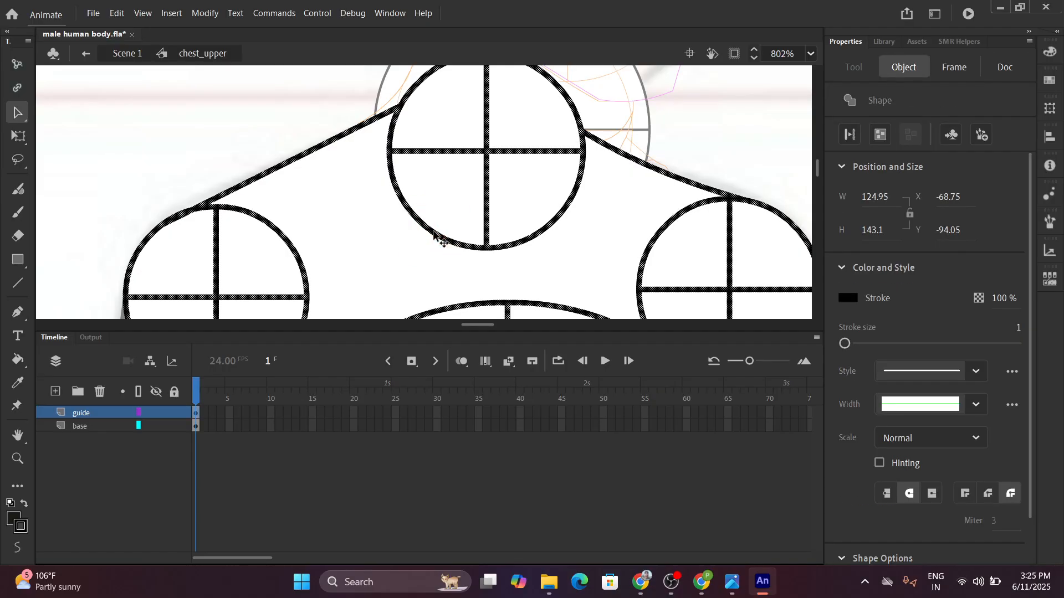
{"action": "left_click", "coordinate": [244, 90]}
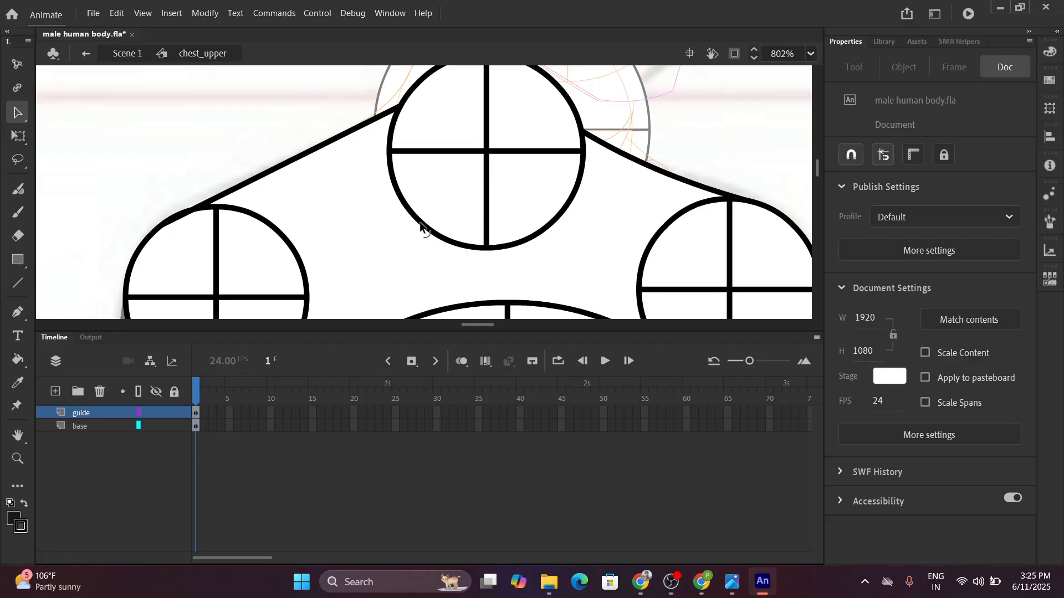
{"action": "double_click", "coordinate": [423, 222]}
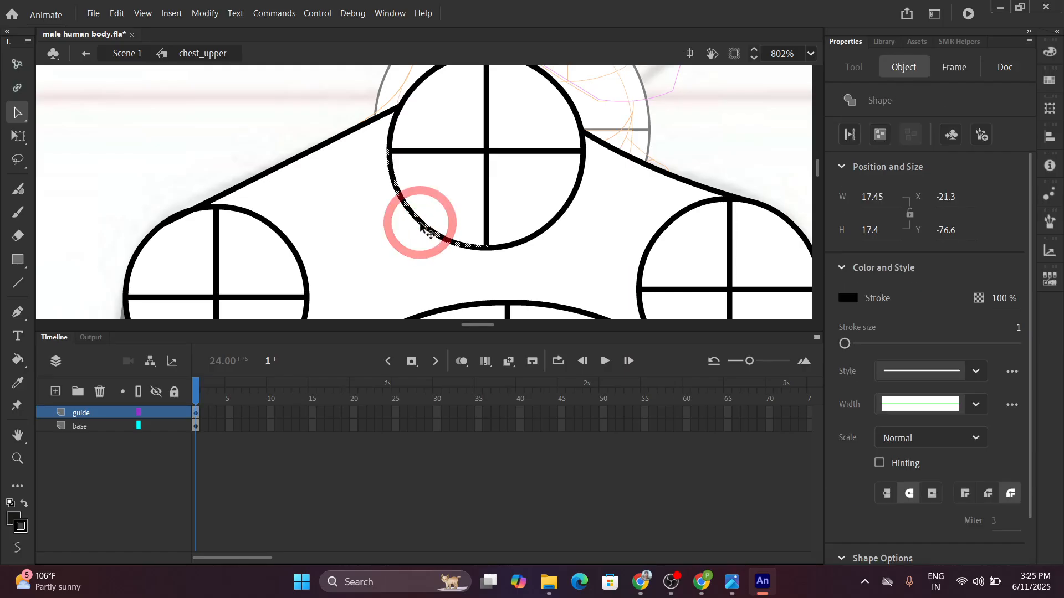
{"action": "left_click", "coordinate": [273, 102]}
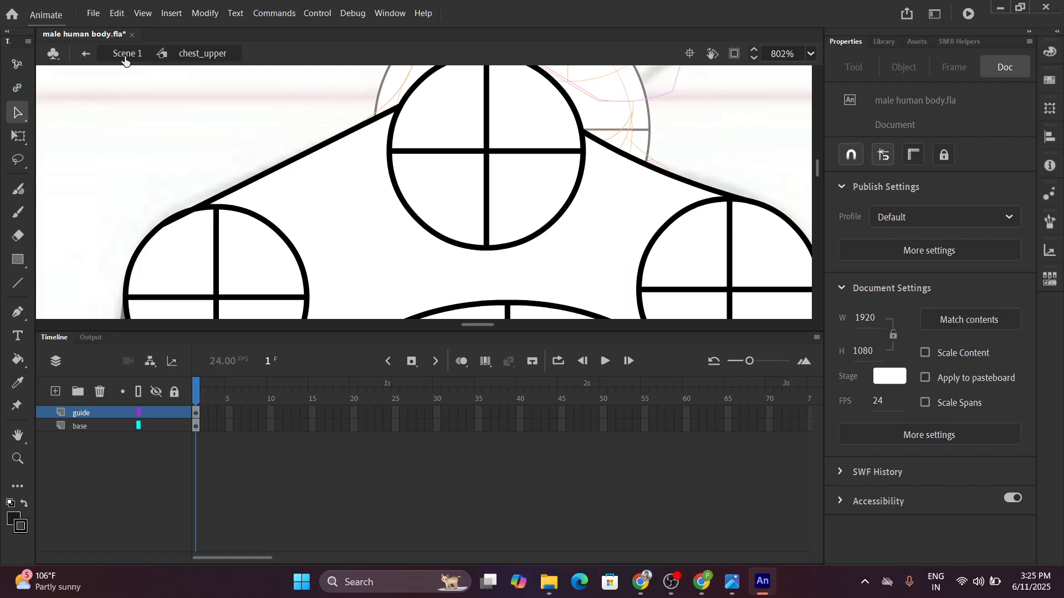
{"action": "left_click", "coordinate": [85, 55]}
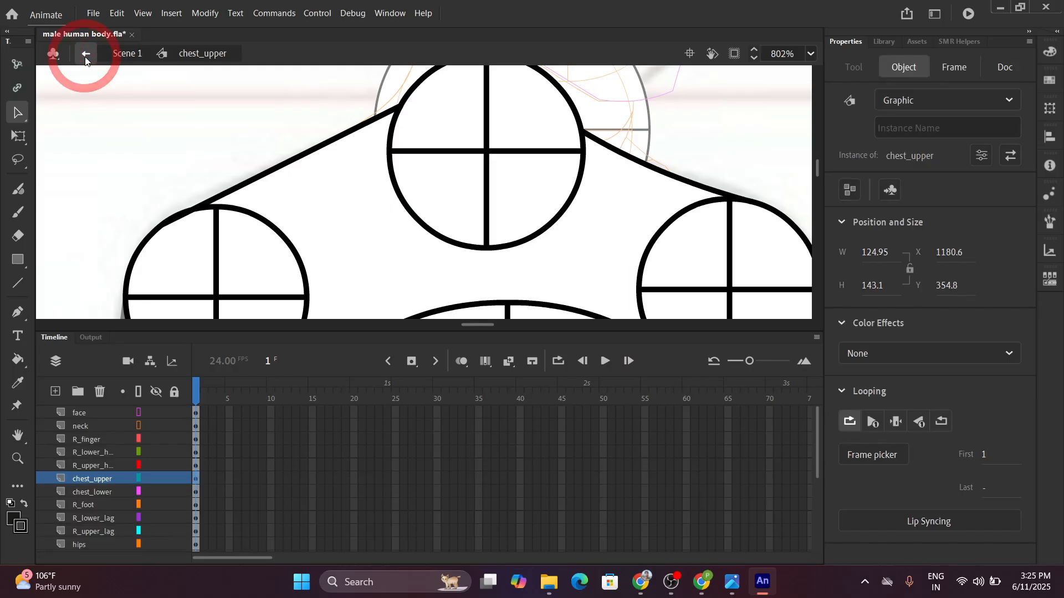
Hide the chest_upper layer to examine the joint circle against the head and neck outlines, and show the layer again.
{"action": "left_click", "coordinate": [155, 478]}
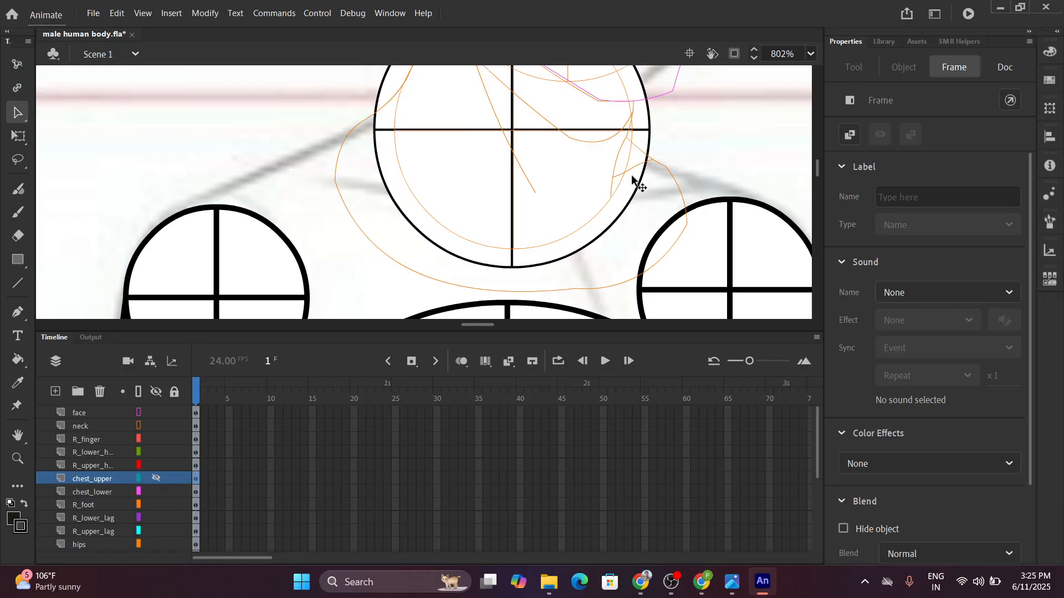
{"action": "scroll", "coordinate": [637, 177], "scroll_direction": "up", "scroll_amount": 5}
{"action": "scroll", "coordinate": [643, 171], "scroll_direction": "down", "scroll_amount": 3}
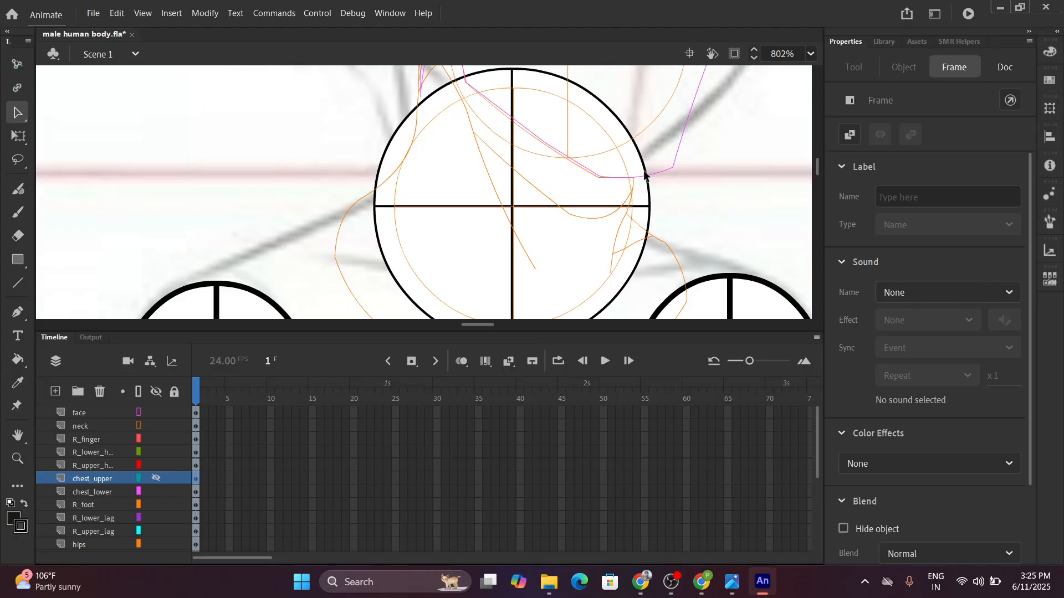
{"action": "scroll", "coordinate": [644, 171], "scroll_direction": "down", "scroll_amount": 6}
{"action": "scroll", "coordinate": [115, 500], "scroll_direction": "down", "scroll_amount": 3}
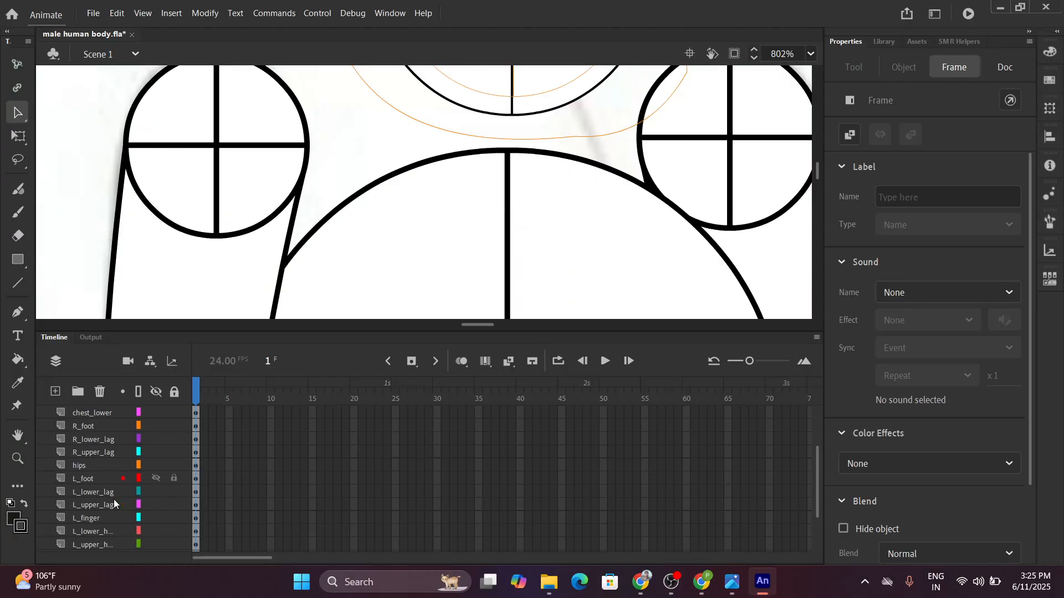
{"action": "scroll", "coordinate": [114, 500], "scroll_direction": "down", "scroll_amount": 2}
{"action": "scroll", "coordinate": [523, 127], "scroll_direction": "up", "scroll_amount": 6}
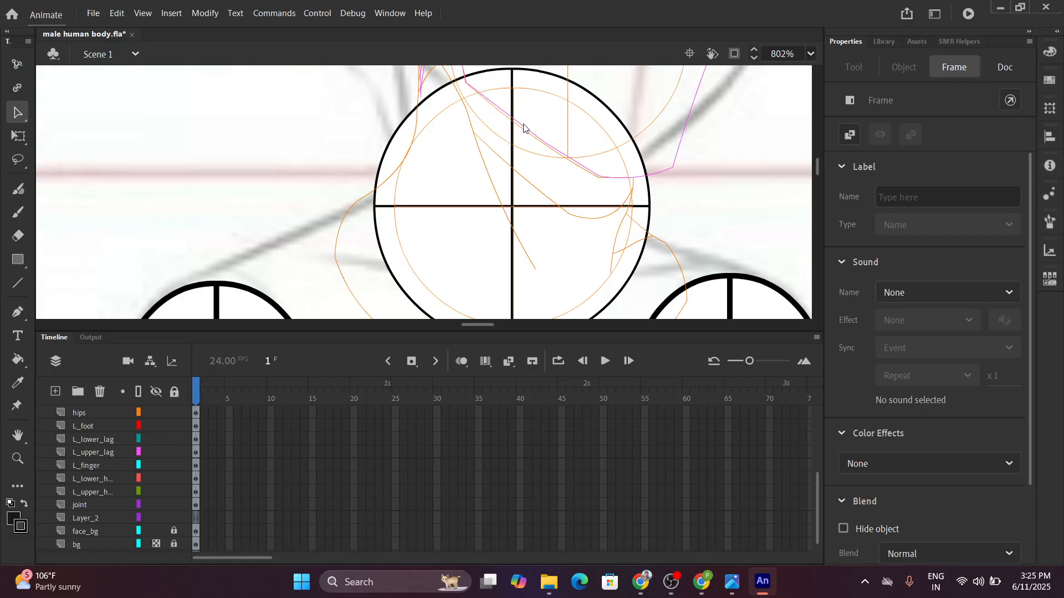
{"action": "scroll", "coordinate": [557, 180], "scroll_direction": "up", "scroll_amount": 2}
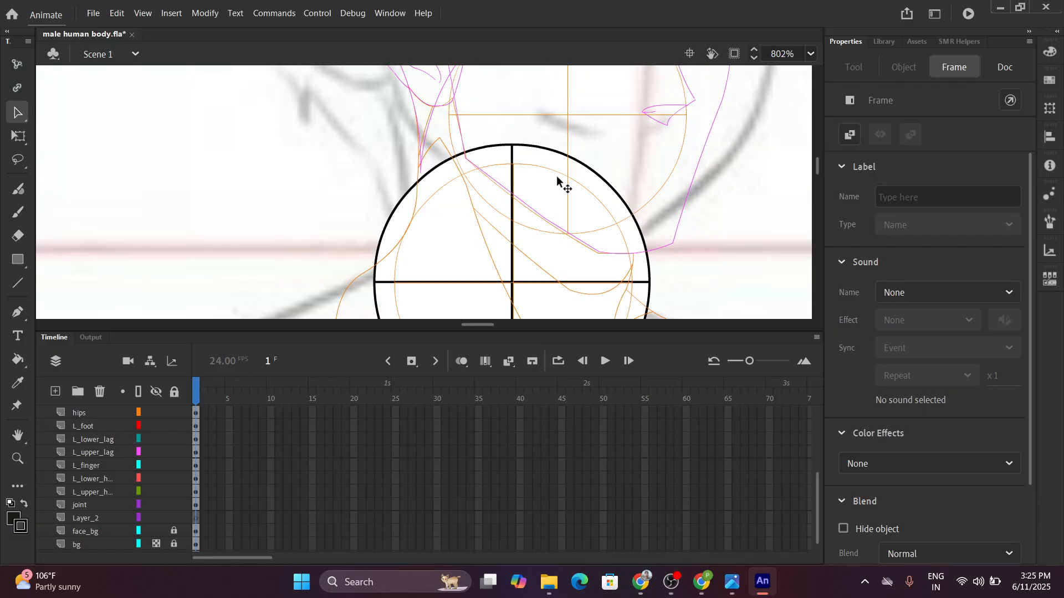
{"action": "scroll", "coordinate": [558, 180], "scroll_direction": "down", "scroll_amount": 2}
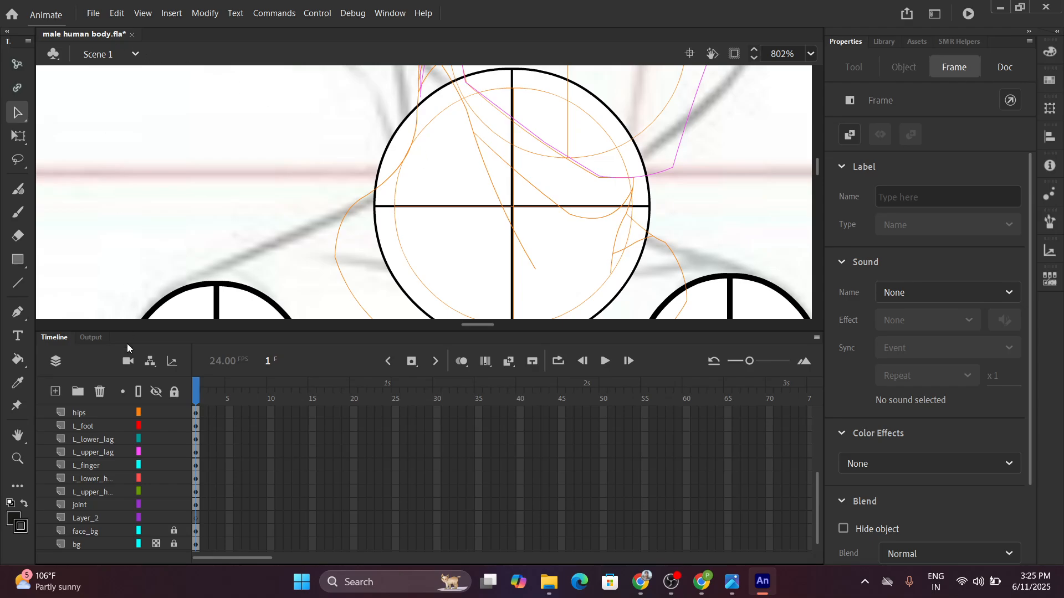
{"action": "scroll", "coordinate": [131, 491], "scroll_direction": "up", "scroll_amount": 2}
{"action": "scroll", "coordinate": [129, 483], "scroll_direction": "up", "scroll_amount": 2}
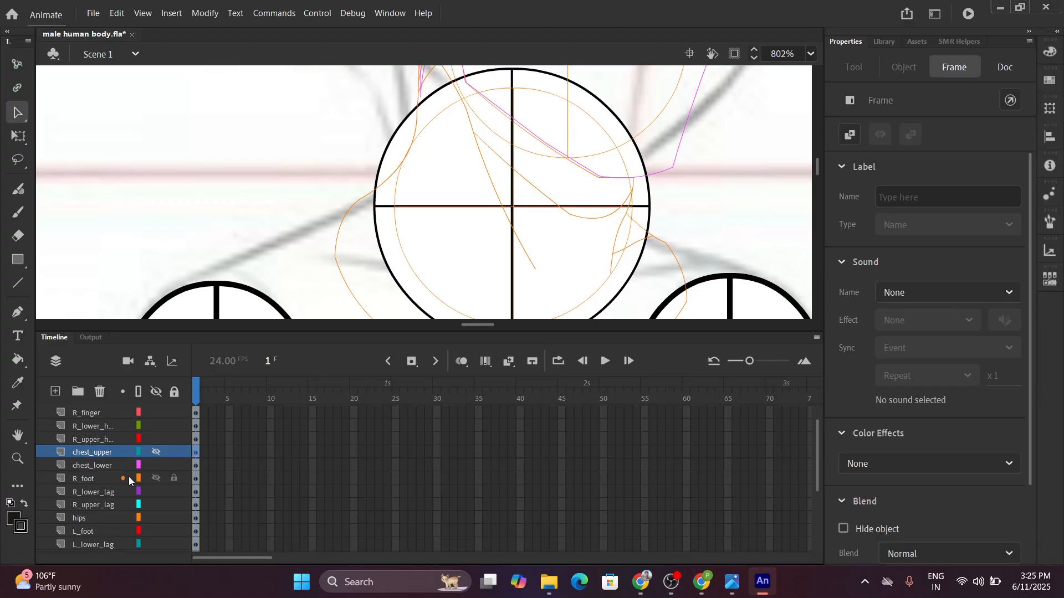
{"action": "left_click", "coordinate": [156, 452]}
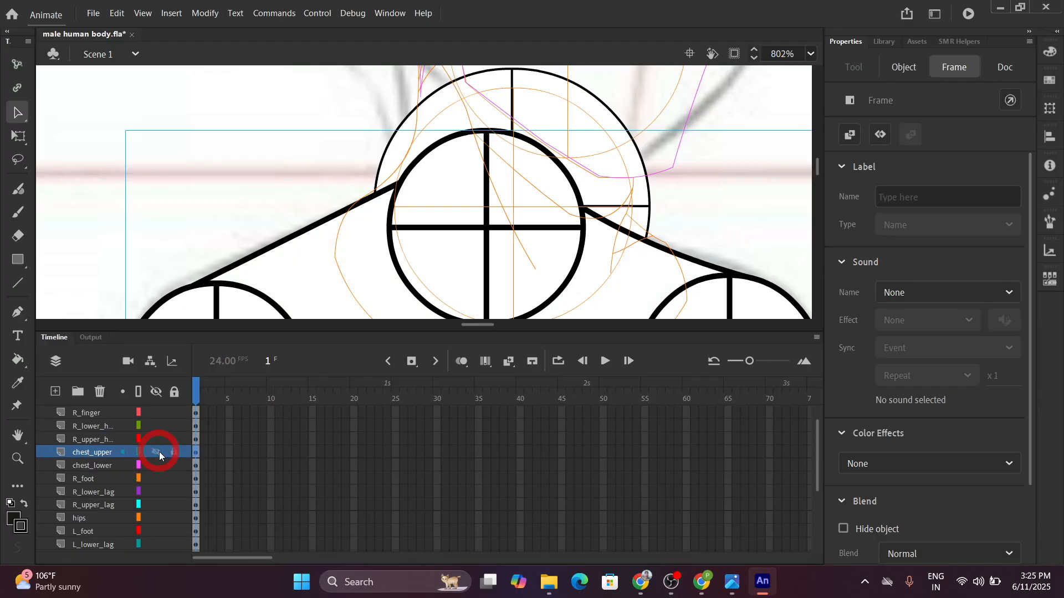
Open the chest_upper symbol for editing in place and select the arcs and cross strokes of the neck circle.
{"action": "double_click", "coordinate": [273, 254]}
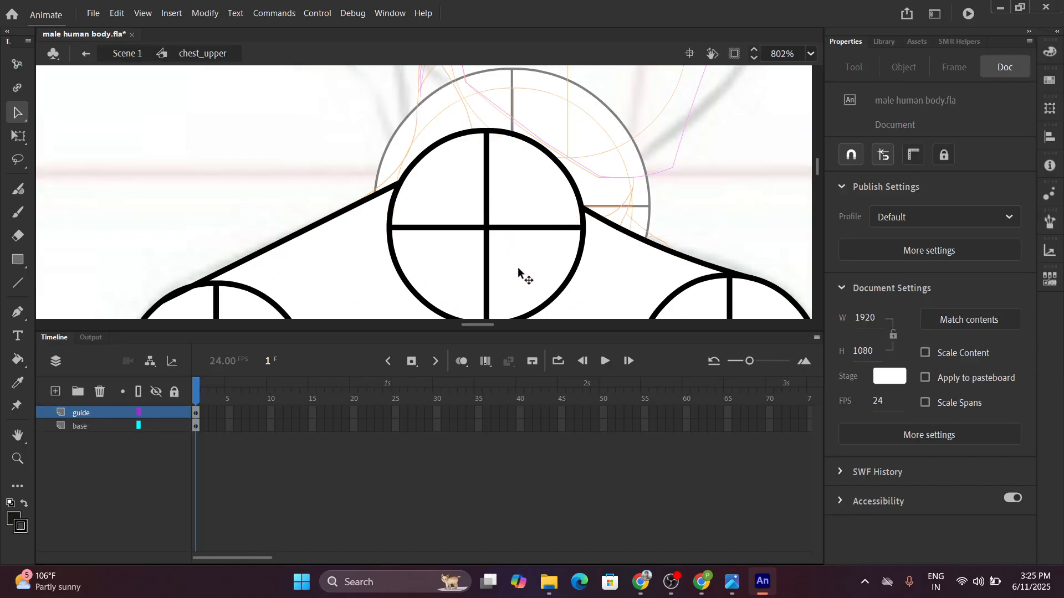
{"action": "double_click", "coordinate": [486, 286]}
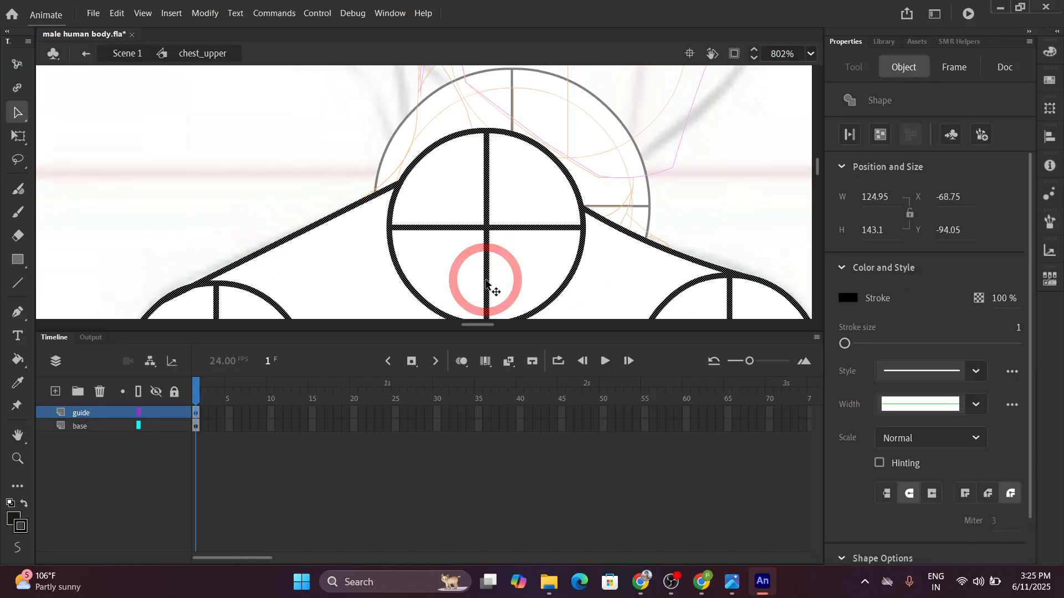
{"action": "left_click", "coordinate": [292, 188]}
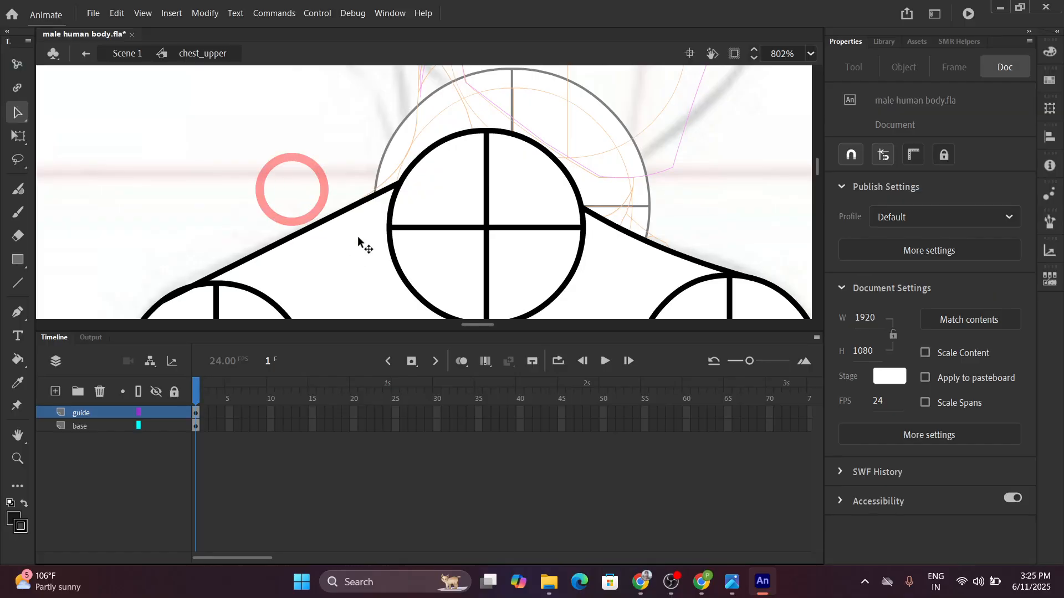
{"action": "left_click", "coordinate": [399, 275]}
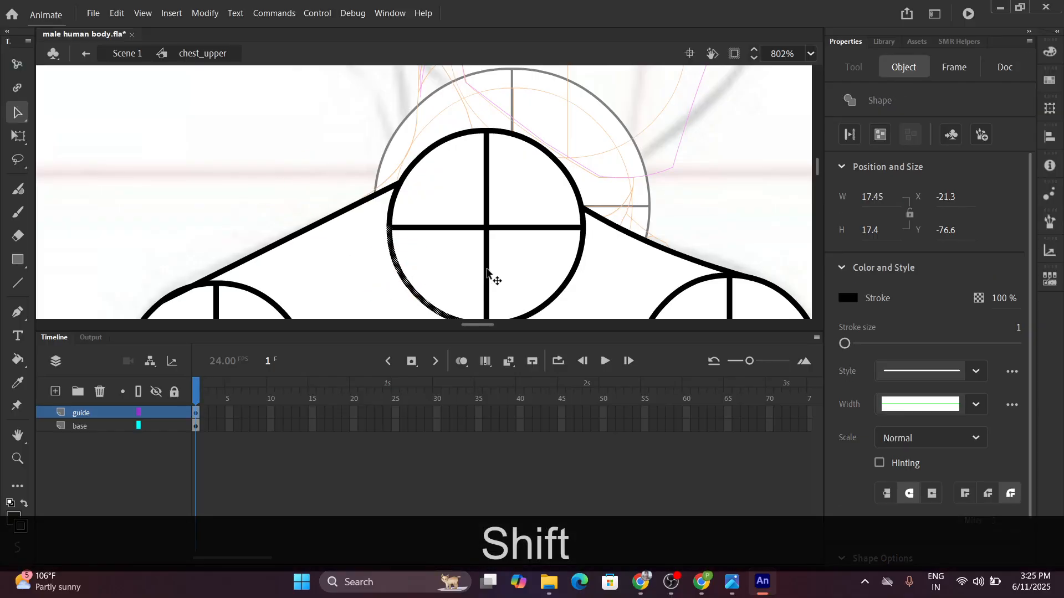
{"action": "left_click", "coordinate": [487, 280], "text": "shift"}
{"action": "left_click", "coordinate": [553, 300], "text": "shift"}
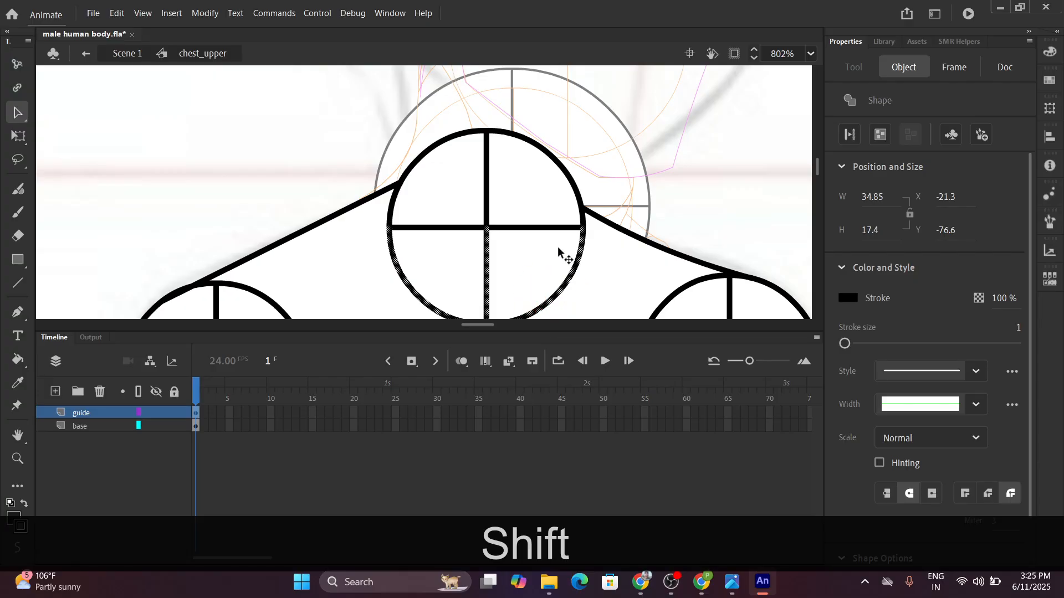
{"action": "left_click", "coordinate": [573, 184], "text": "shift"}
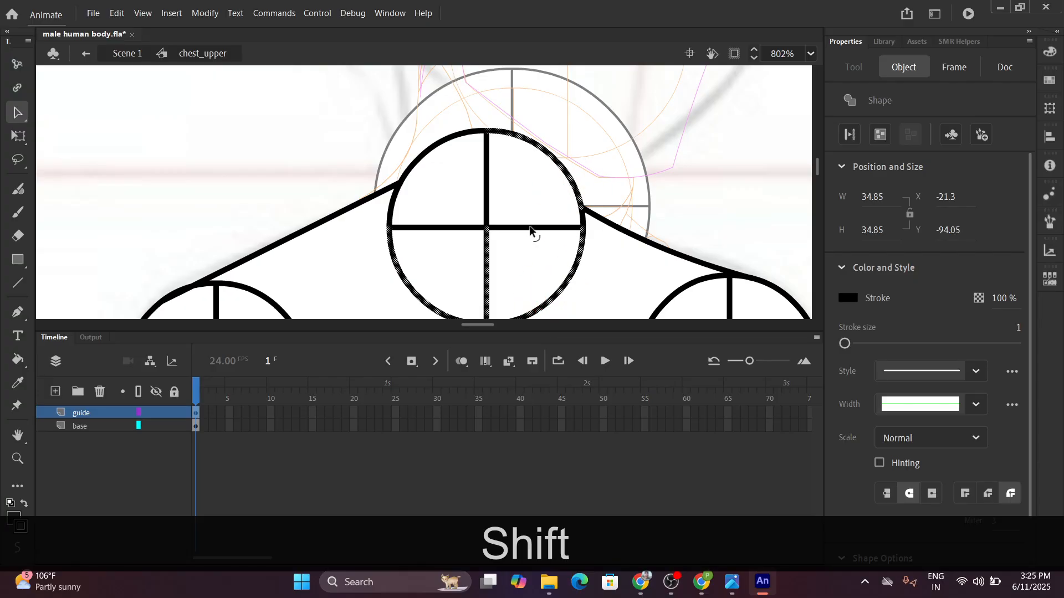
{"action": "left_click", "coordinate": [533, 228], "text": "shift"}
{"action": "left_click", "coordinate": [486, 202], "text": "shift"}
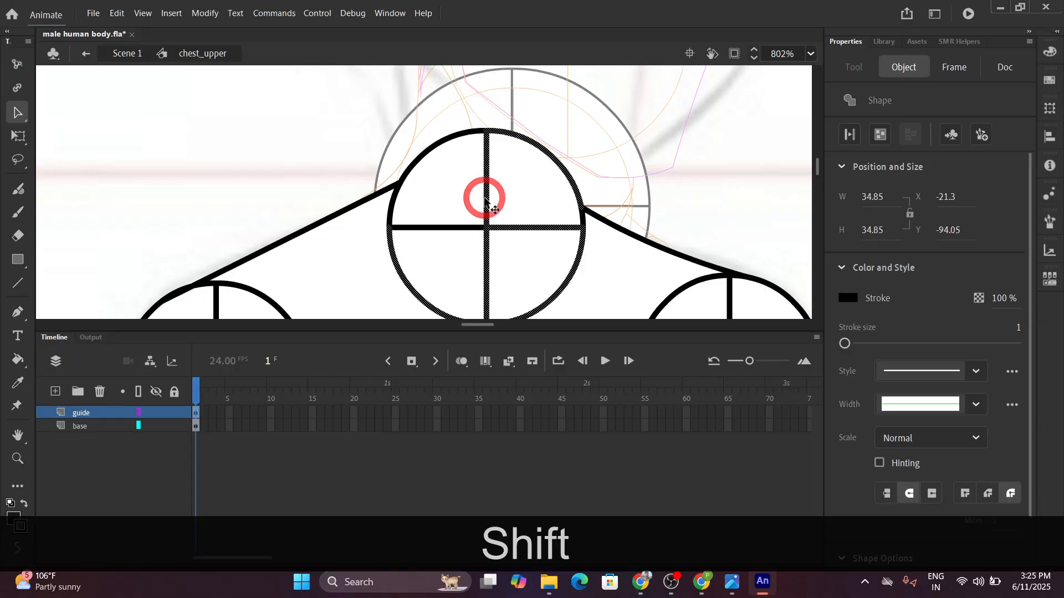
{"action": "left_click", "coordinate": [413, 169], "text": "shift"}
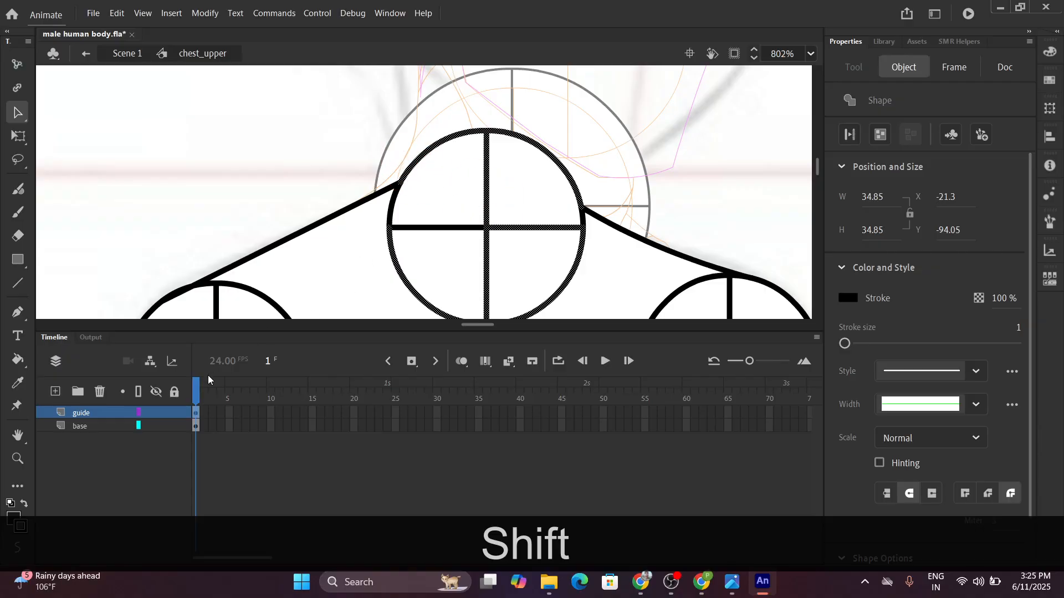
Display the guide and base layers as outlines and add the left horizontal cross stroke to the neck circle selection.
{"action": "left_click", "coordinate": [138, 413]}
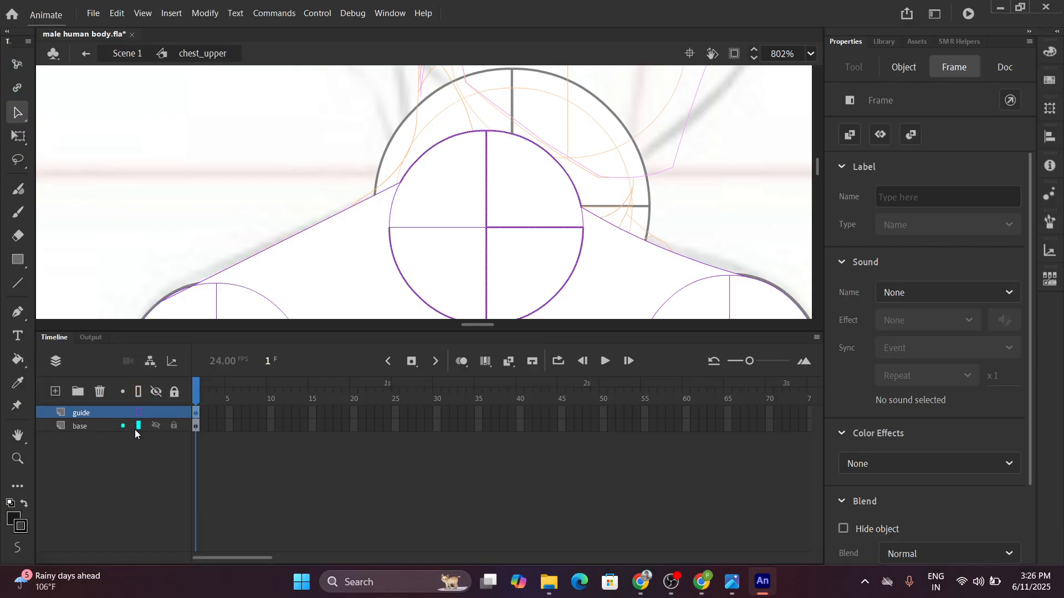
{"action": "left_click", "coordinate": [139, 425]}
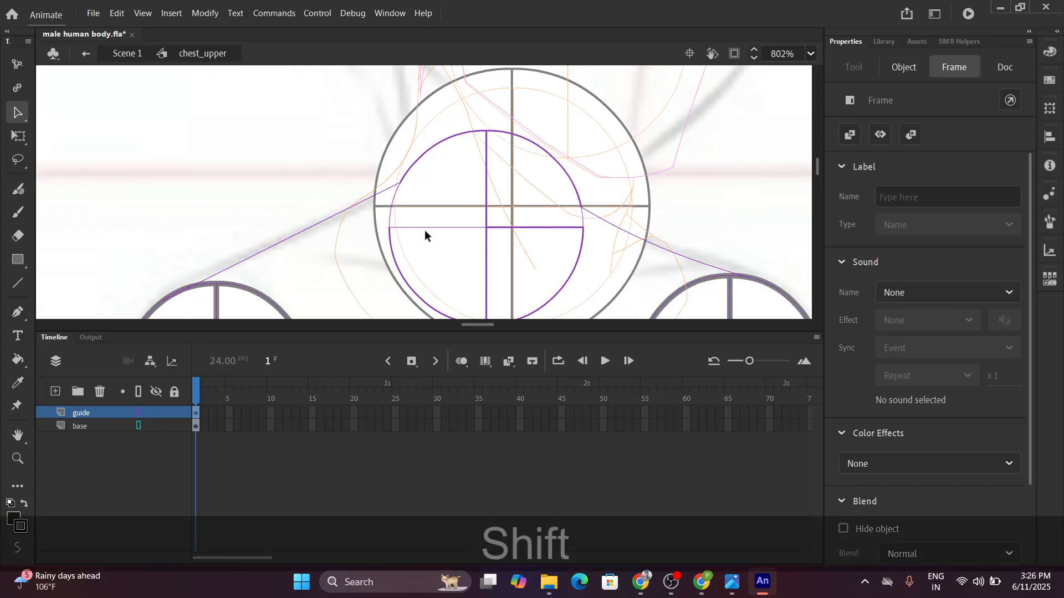
{"action": "left_click", "coordinate": [424, 227], "text": "shift"}
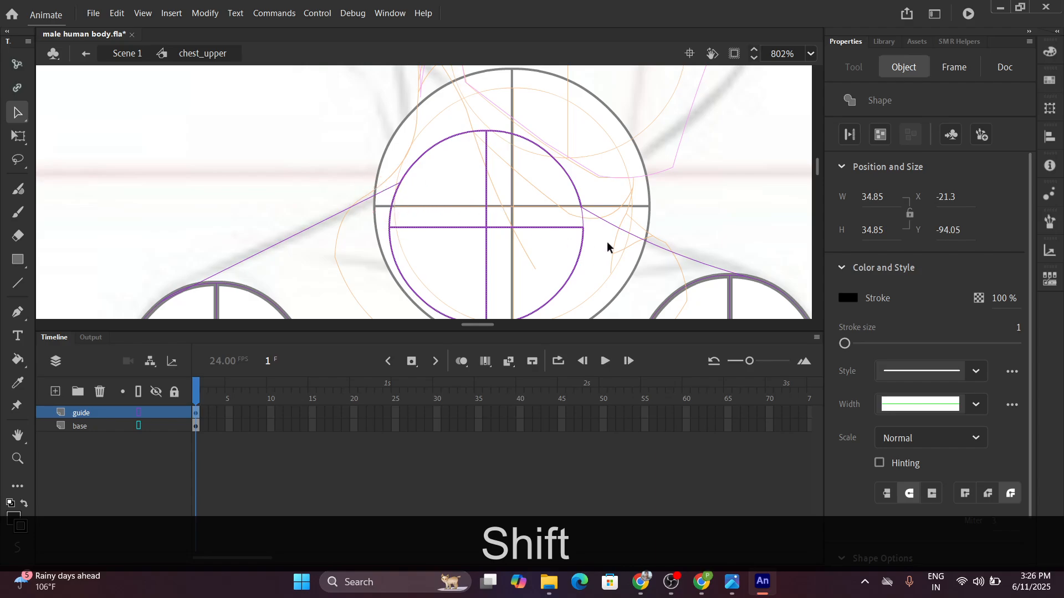
Try to nudge the selected neck circle strokes right and up toward the joint circle's center, and undo the move.
{"action": "key", "text": "Right"}
{"action": "key", "text": "Right"}
{"action": "key", "text": "Right"}
{"action": "key", "text": "Right"}
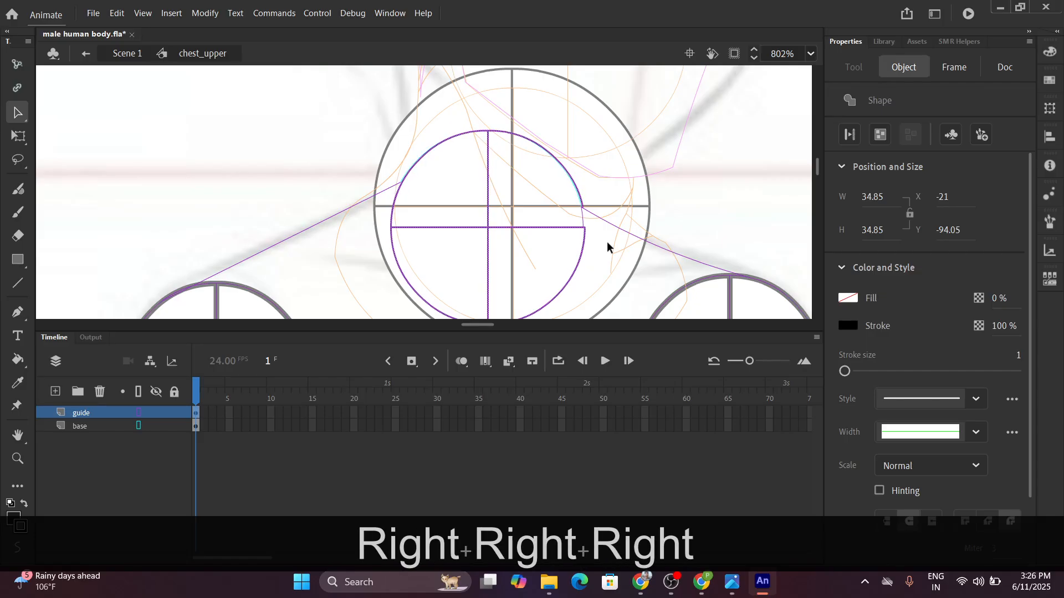
{"action": "key", "text": "Right"}
{"action": "key", "text": "Right"}
{"action": "key", "text": "Right"}
{"action": "key", "text": "Right"}
{"action": "key", "text": "Right"}
{"action": "key", "text": "Right"}
{"action": "key", "text": "Right"}
{"action": "key", "text": "Right"}
{"action": "key", "text": "Right"}
{"action": "key", "text": "Right"}
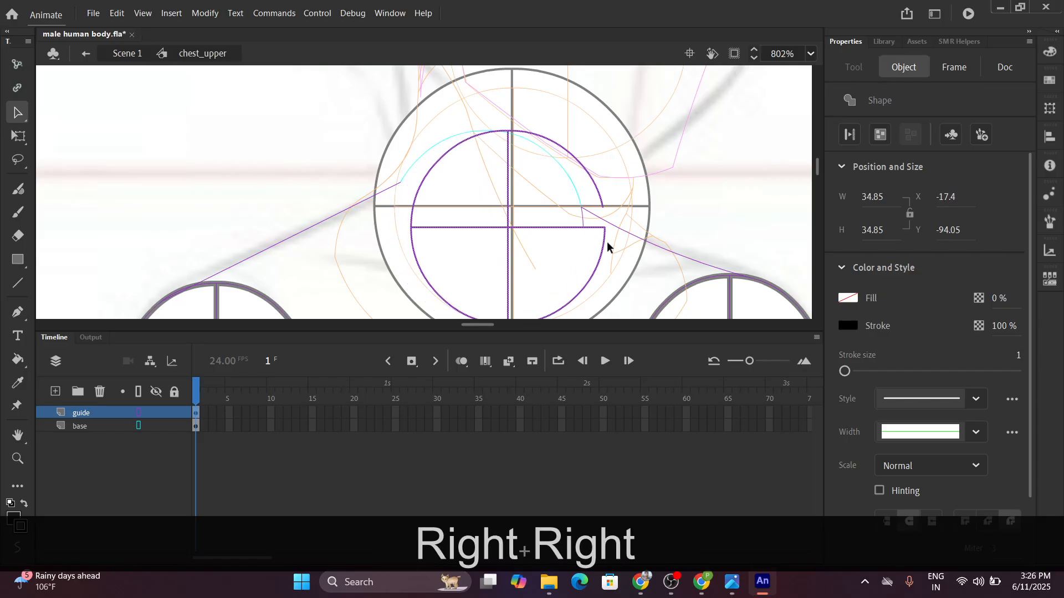
{"action": "key", "text": "Up"}
{"action": "key", "text": "Up"}
{"action": "key", "text": "Up"}
{"action": "key", "text": "Up"}
{"action": "key", "text": "Up"}
{"action": "key", "text": "Up"}
{"action": "key", "text": "Up"}
{"action": "key", "text": "Up"}
{"action": "key", "text": "Up"}
{"action": "key", "text": "Up"}
{"action": "key", "text": "Up"}
{"action": "key", "text": "Up"}
{"action": "key", "text": "Up"}
{"action": "key", "text": "Up"}
{"action": "key", "text": "Up"}
{"action": "key", "text": "Up"}
{"action": "key", "text": "Up"}
{"action": "key", "text": "Up"}
{"action": "key", "text": "Up"}
{"action": "key", "text": "Up"}
{"action": "key", "text": "Up"}
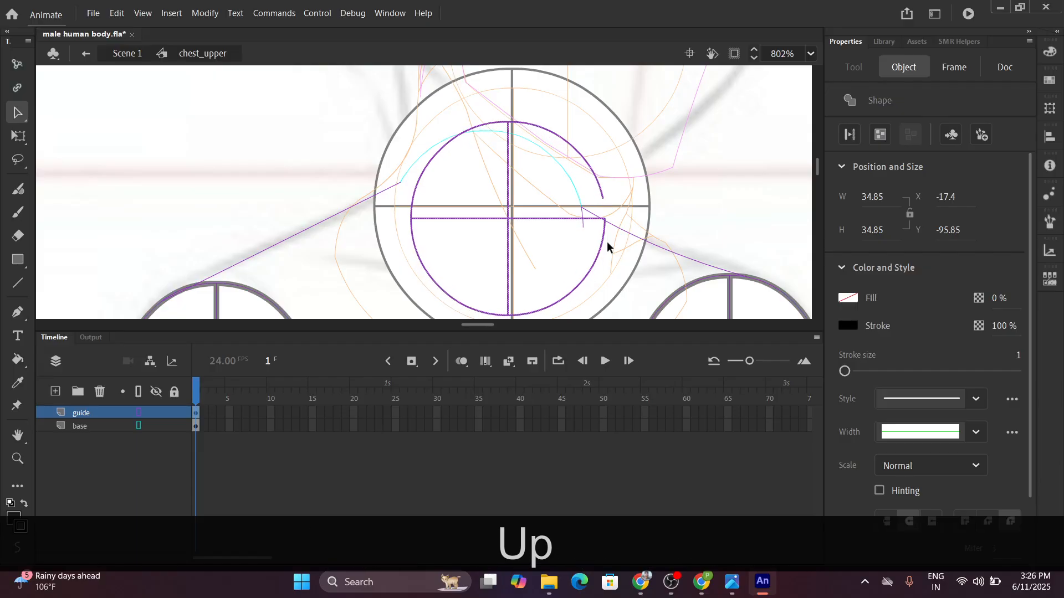
{"action": "key", "text": "ctrl+z"}
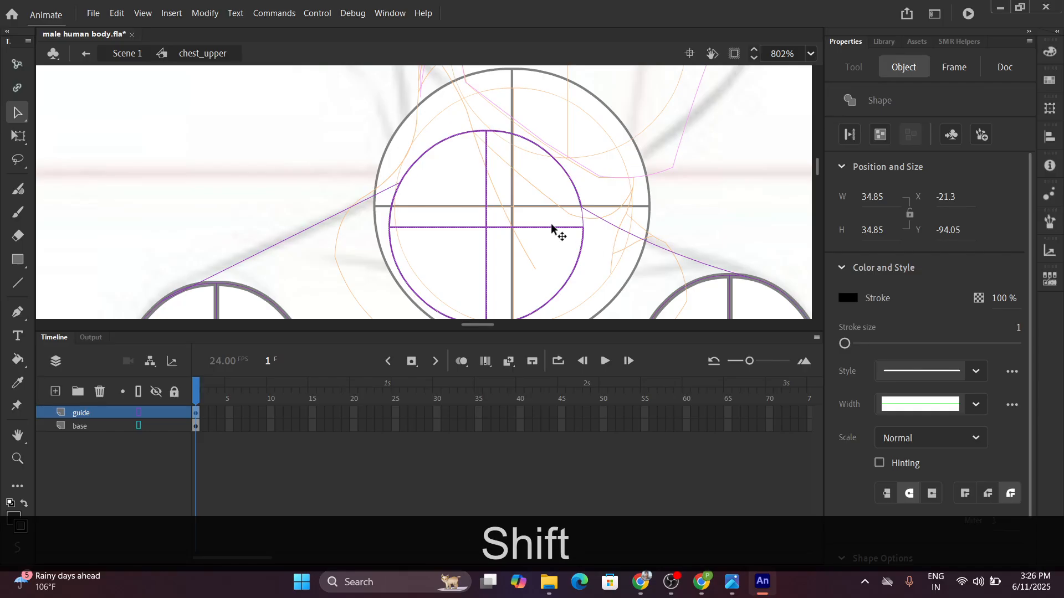
Add the missing right arc segment to the selection and center the neck circle on the joint circle at X -16.6, Y -97.85.
{"action": "left_click", "coordinate": [582, 218], "text": "shift"}
{"action": "key", "text": "Up"}
{"action": "key", "text": "Up"}
{"action": "key", "text": "Up"}
{"action": "key", "text": "Up"}
{"action": "key", "text": "Up"}
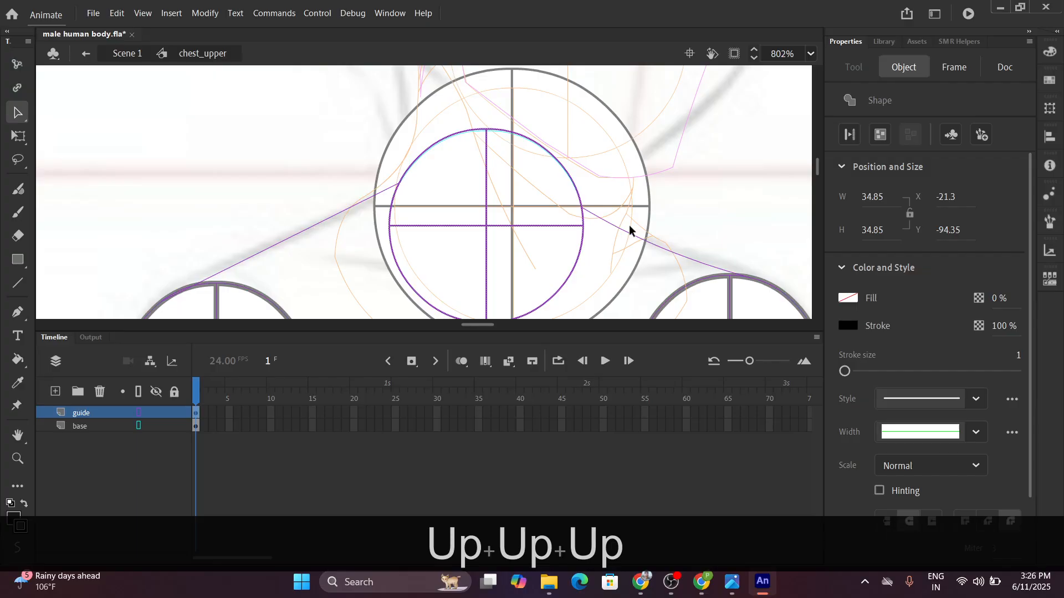
{"action": "key", "text": "Up"}
{"action": "key", "text": "Up"}
{"action": "key", "text": "Up"}
{"action": "key", "text": "Right"}
{"action": "key", "text": "Right"}
{"action": "key", "text": "Right"}
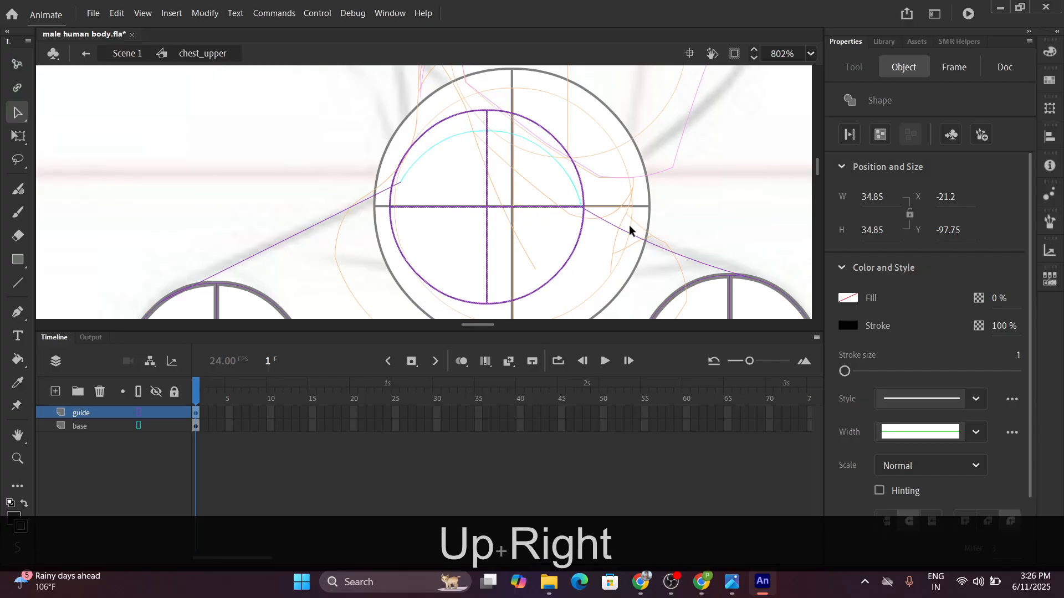
{"action": "key", "text": "Right"}
{"action": "key", "text": "Right"}
{"action": "key", "text": "Right"}
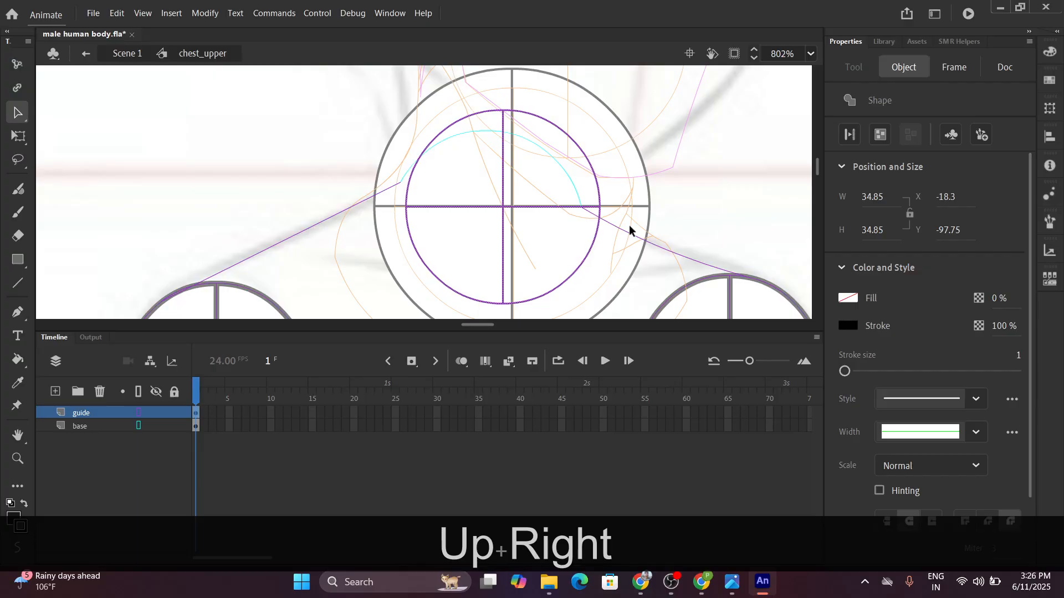
{"action": "key", "text": "Right"}
{"action": "key", "text": "Right"}
{"action": "key", "text": "Right"}
{"action": "key", "text": "Right"}
{"action": "key", "text": "Right"}
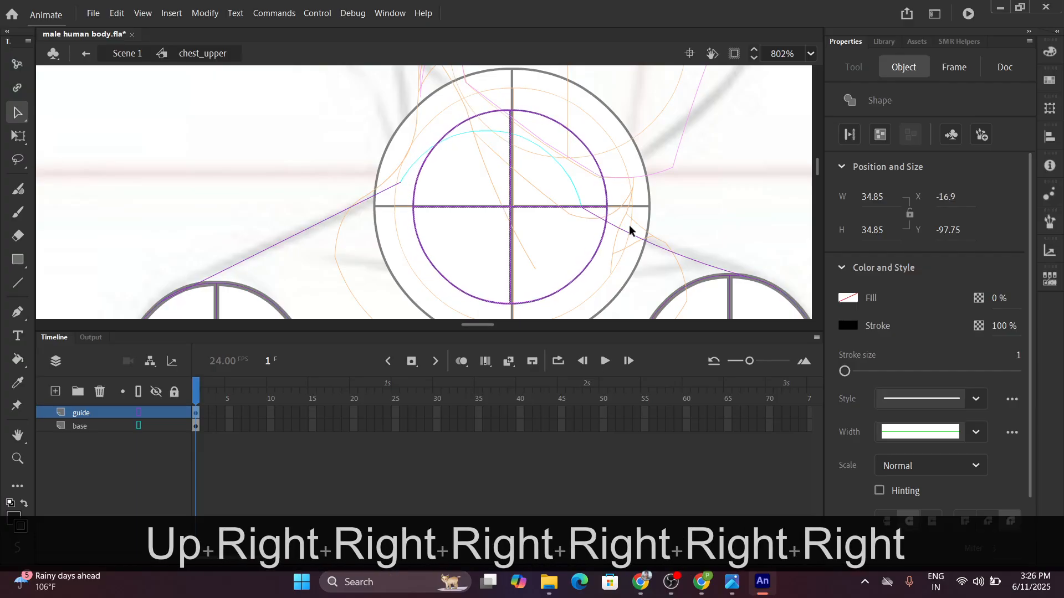
{"action": "key", "text": "Up"}
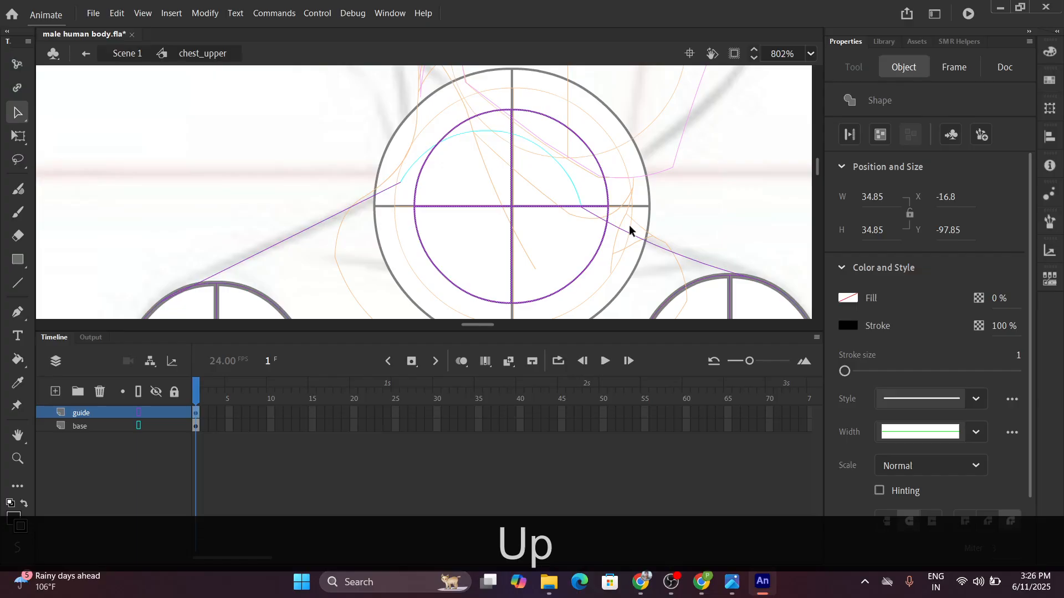
{"action": "key", "text": "Right"}
{"action": "key", "text": "Right"}
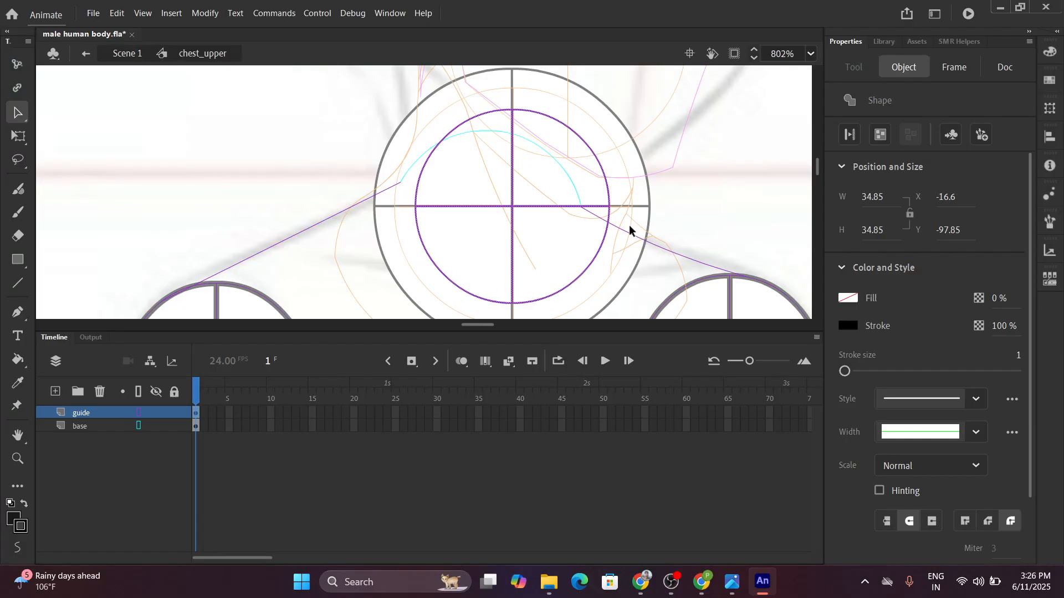
Return to Scene 1 and turn off outline display for all layers to show the head and neck with their fills.
{"action": "scroll", "coordinate": [629, 225], "scroll_direction": "down", "scroll_amount": 6}
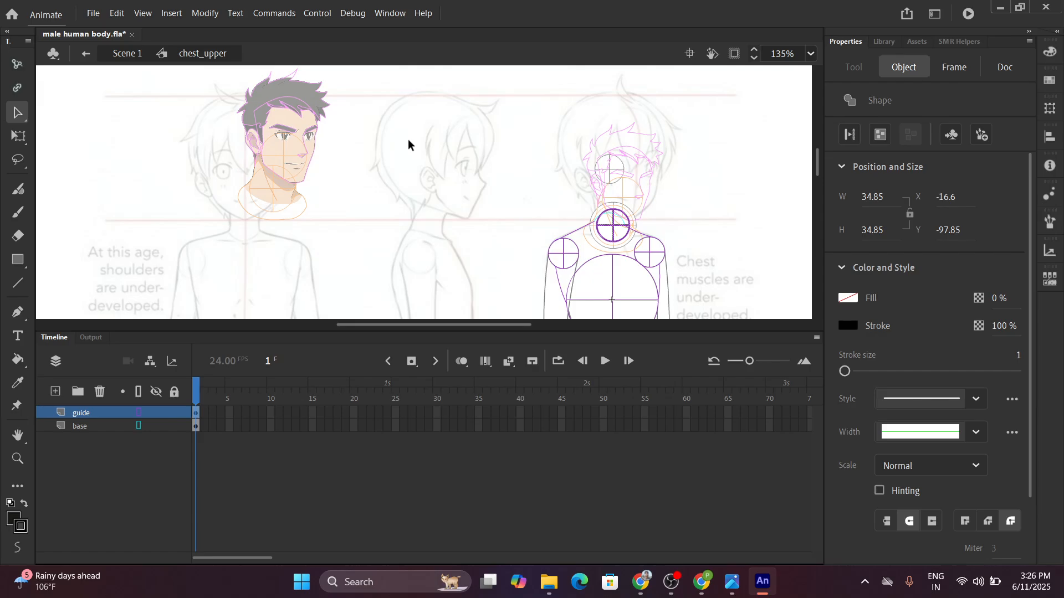
{"action": "scroll", "coordinate": [408, 145], "scroll_direction": "down", "scroll_amount": 6}
{"action": "scroll", "coordinate": [409, 149], "scroll_direction": "up", "scroll_amount": 6}
{"action": "left_click", "coordinate": [124, 53]}
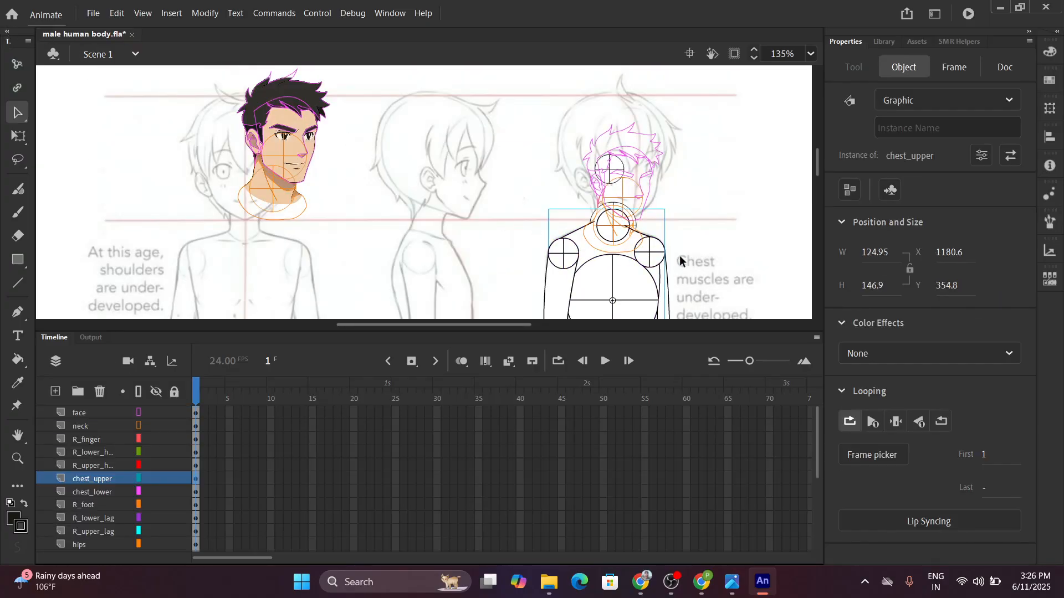
{"action": "scroll", "coordinate": [671, 244], "scroll_direction": "up", "scroll_amount": 3}
{"action": "scroll", "coordinate": [261, 387], "scroll_direction": "down", "scroll_amount": 1}
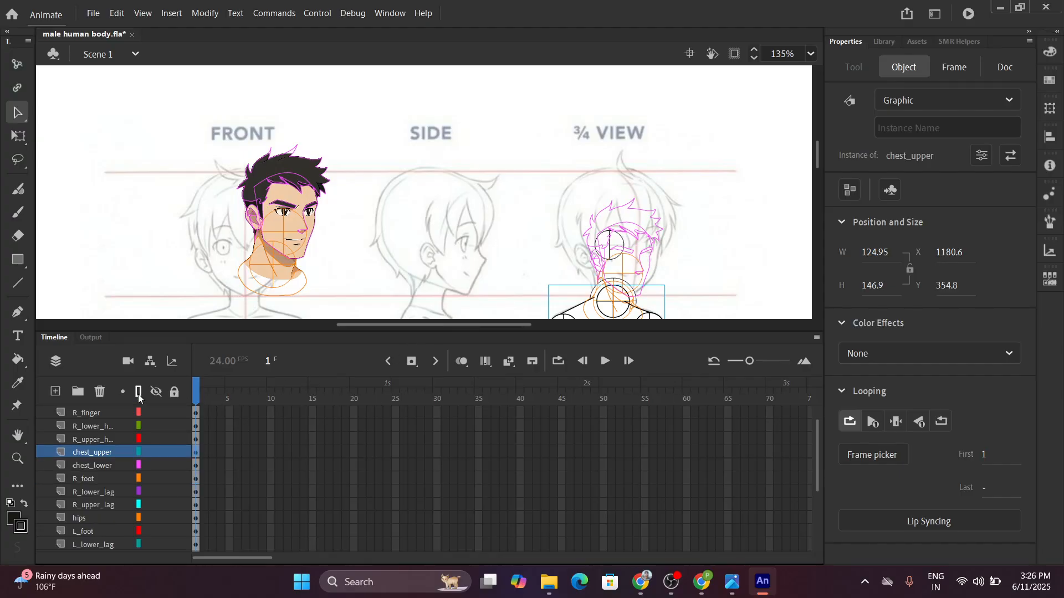
{"action": "left_click", "coordinate": [139, 393]}
{"action": "left_click", "coordinate": [139, 393]}
{"action": "scroll", "coordinate": [775, 180], "scroll_direction": "down", "scroll_amount": 6}
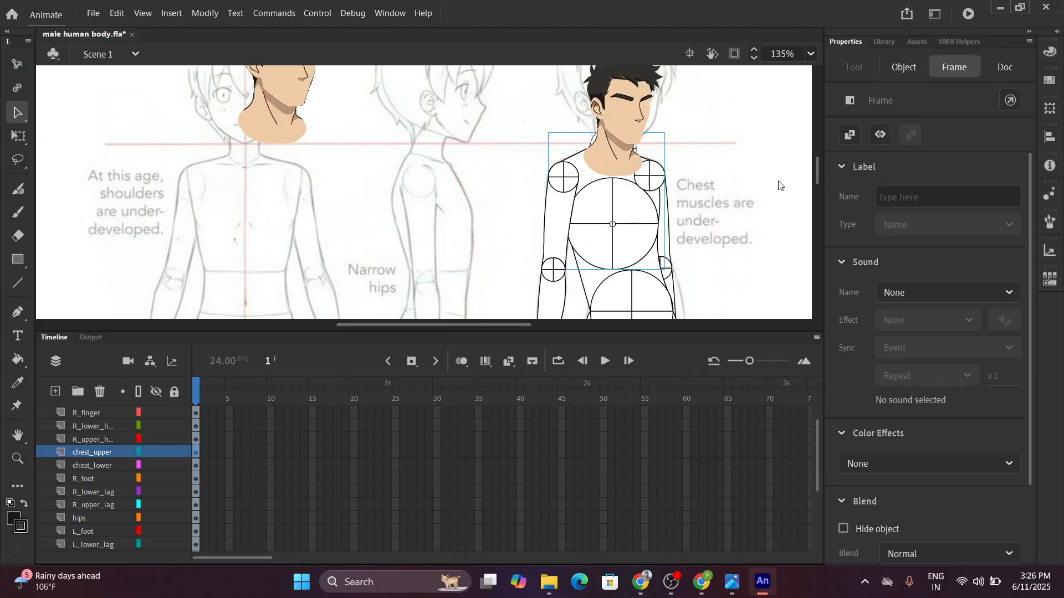
{"action": "scroll", "coordinate": [723, 185], "scroll_direction": "up", "scroll_amount": 3}
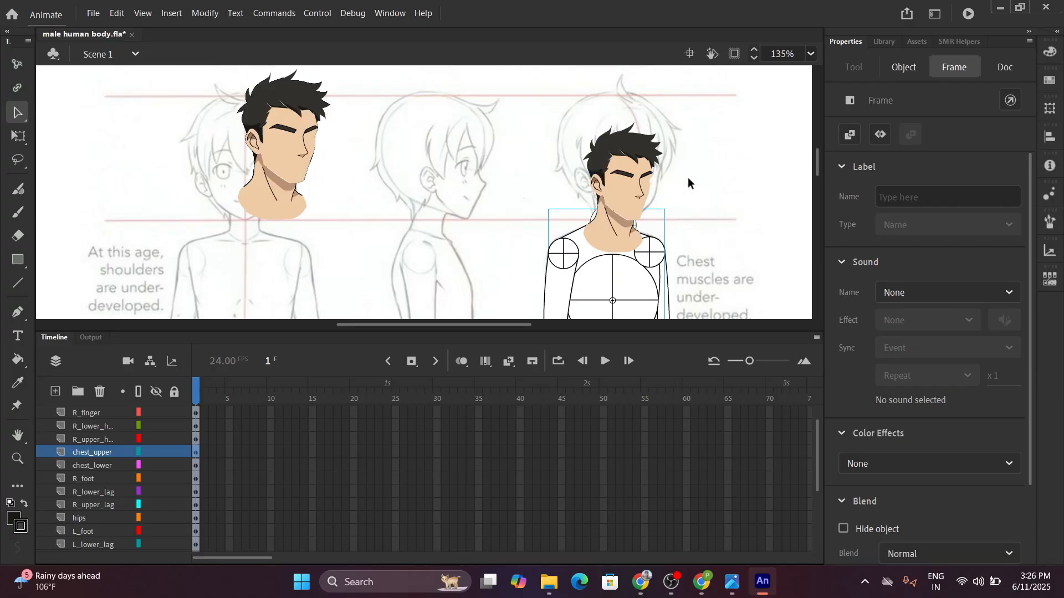
Convert the guide layer inside the chest_upper symbol to a Guide layer and return to Scene 1.
{"action": "left_click", "coordinate": [591, 266]}
{"action": "double_click", "coordinate": [590, 262]}
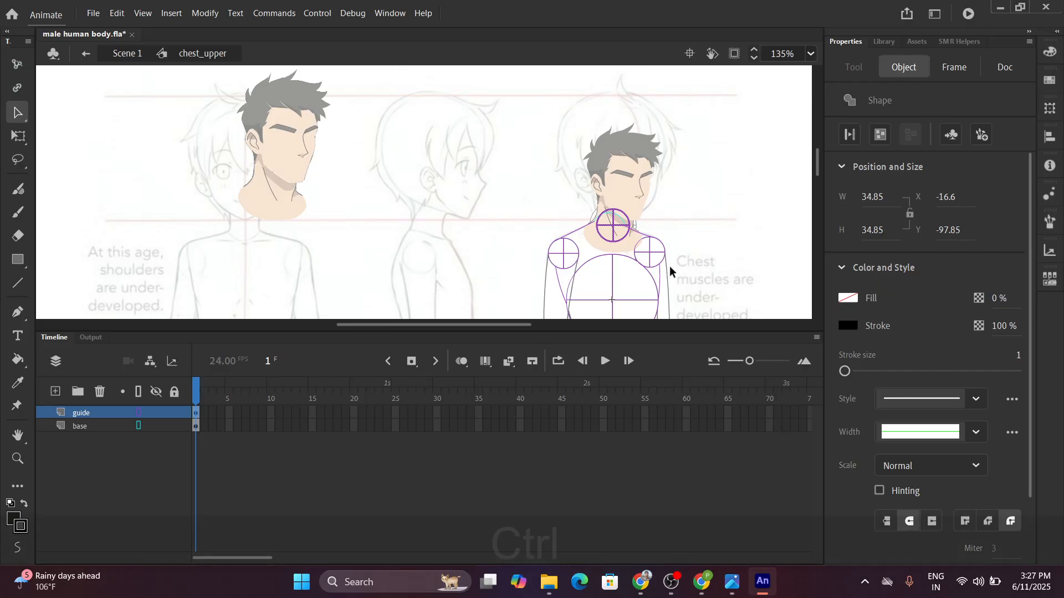
{"action": "scroll", "coordinate": [669, 266], "scroll_direction": "up", "scroll_amount": 3}
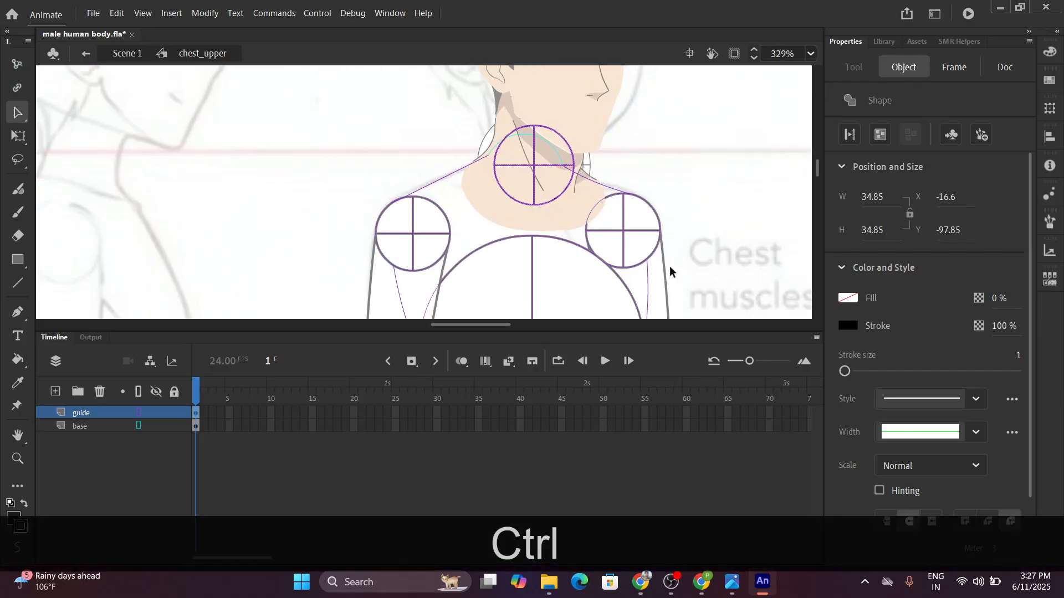
{"action": "right_click", "coordinate": [89, 411]}
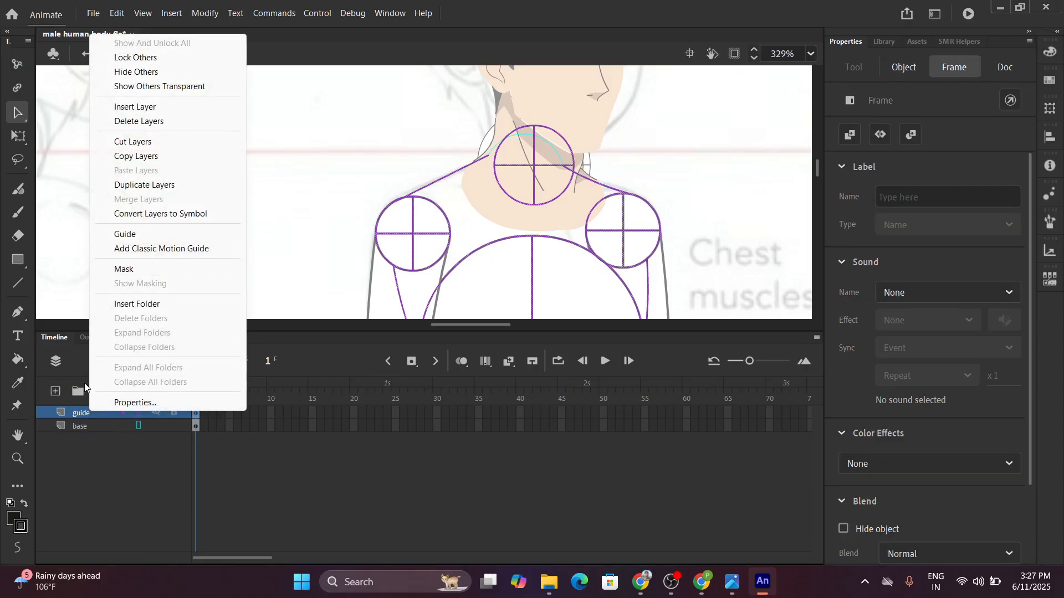
{"action": "left_click", "coordinate": [125, 234]}
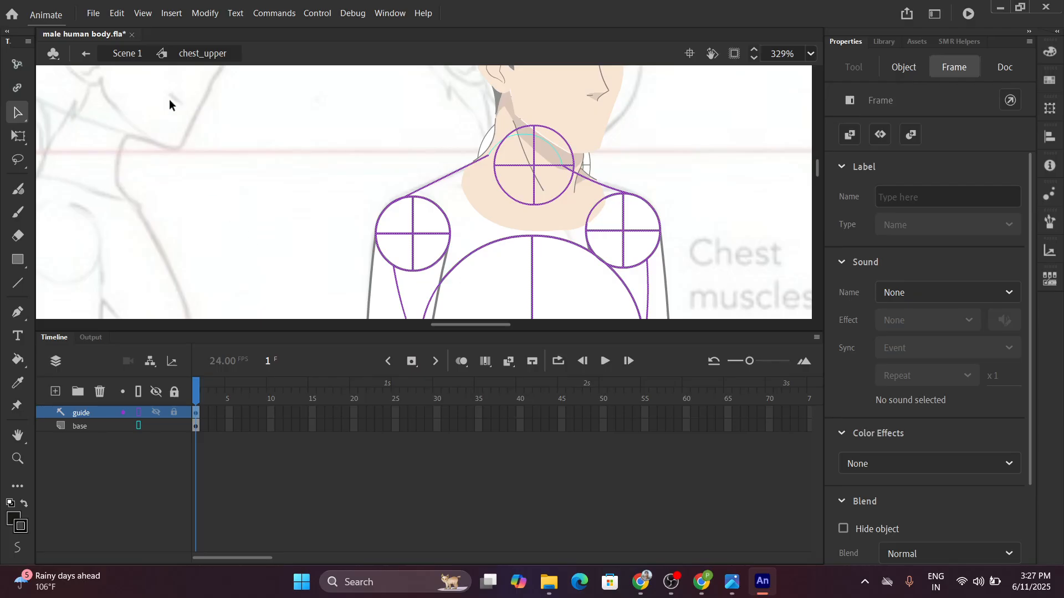
{"action": "left_click", "coordinate": [133, 52]}
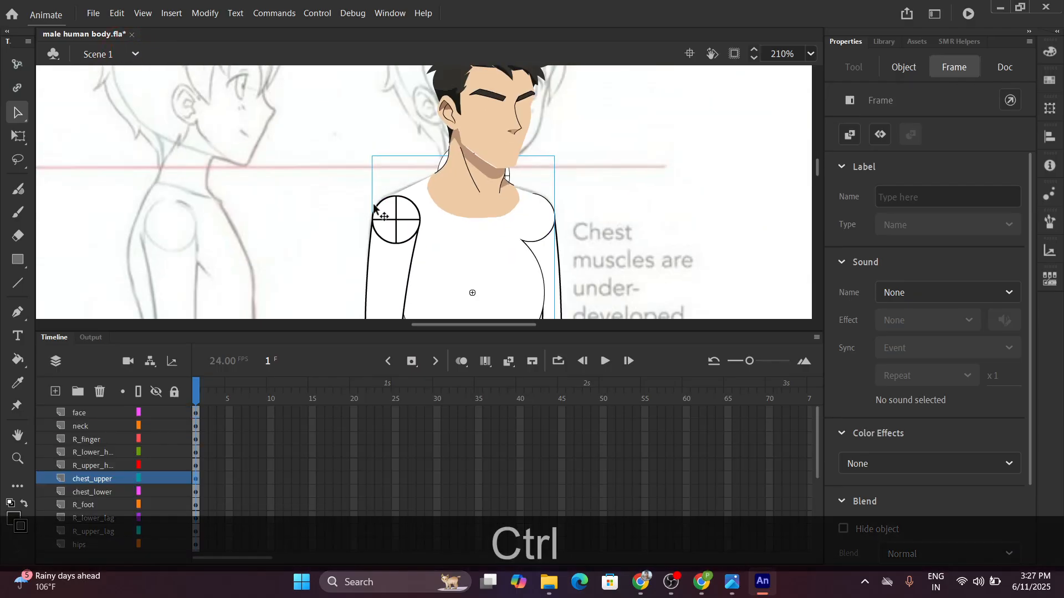
Hide the bg and face_bg layers so that only the character artwork is displayed.
{"action": "scroll", "coordinate": [380, 212], "scroll_direction": "down", "scroll_amount": 2}
{"action": "left_click_drag", "start_coordinate": [545, 251], "coordinate": [588, 228]}
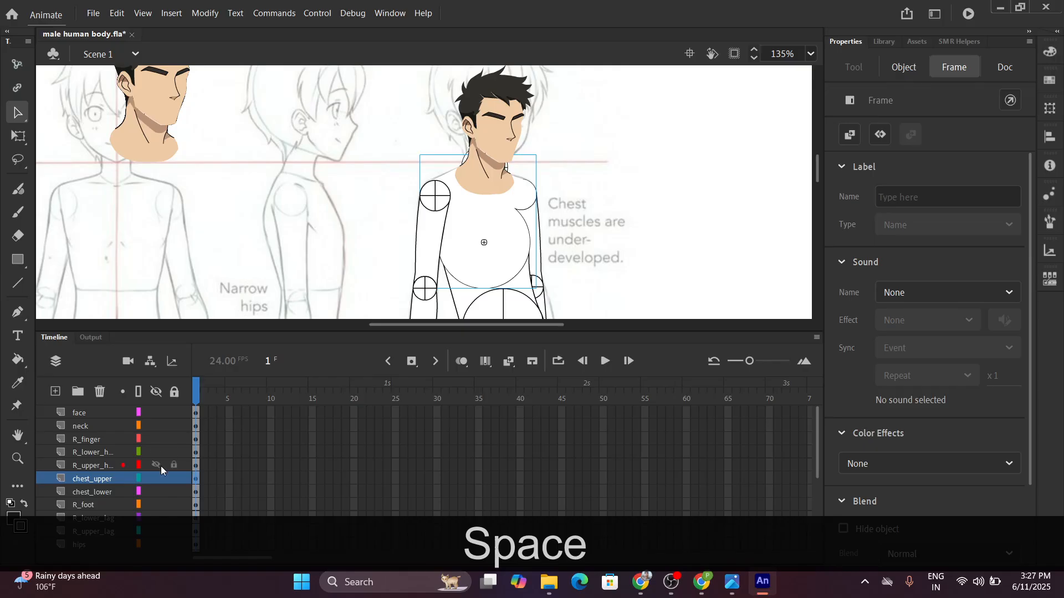
{"action": "scroll", "coordinate": [108, 496], "scroll_direction": "down", "scroll_amount": 4}
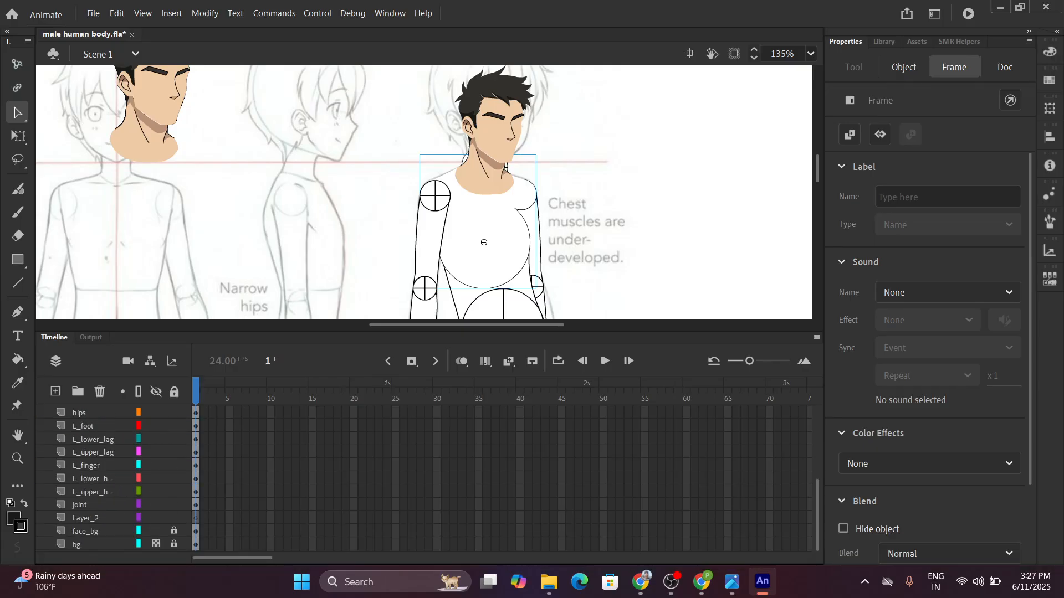
{"action": "left_click", "coordinate": [155, 544]}
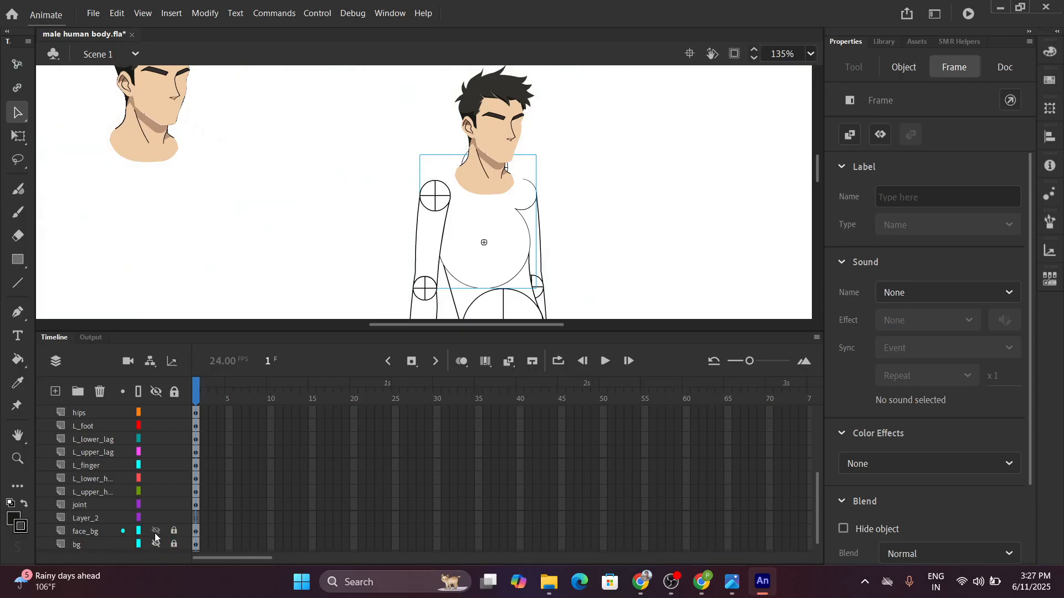
{"action": "left_click", "coordinate": [155, 533]}
{"action": "scroll", "coordinate": [564, 211], "scroll_direction": "down", "scroll_amount": 3}
{"action": "scroll", "coordinate": [568, 216], "scroll_direction": "up", "scroll_amount": 5}
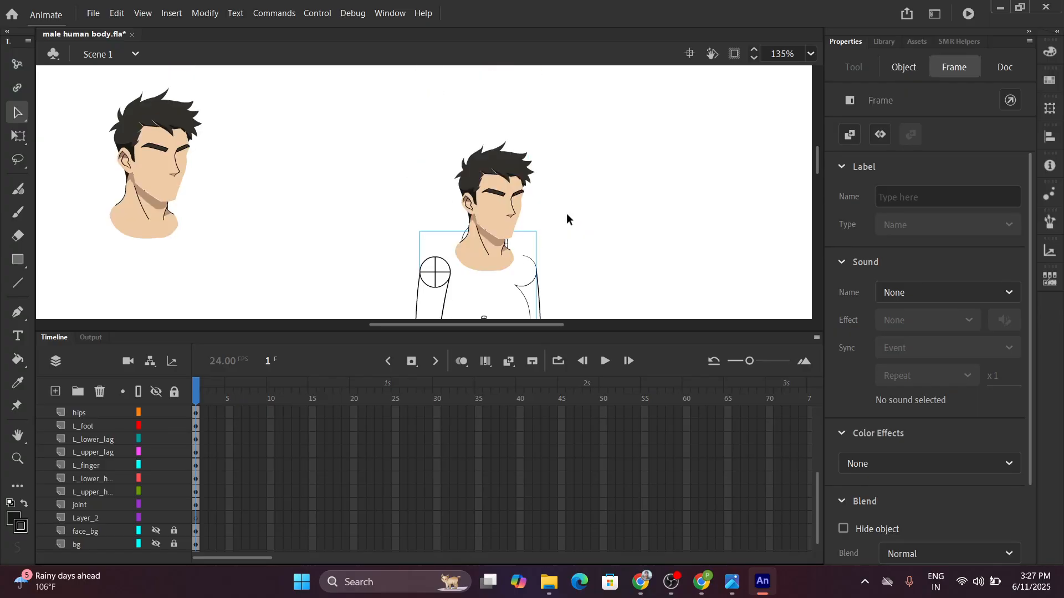
Examine the jawline where the face meets the neck shading for gaps and stray line fragments.
{"action": "scroll", "coordinate": [535, 249], "scroll_direction": "up", "scroll_amount": 3}
{"action": "scroll", "coordinate": [522, 273], "scroll_direction": "down", "scroll_amount": 2}
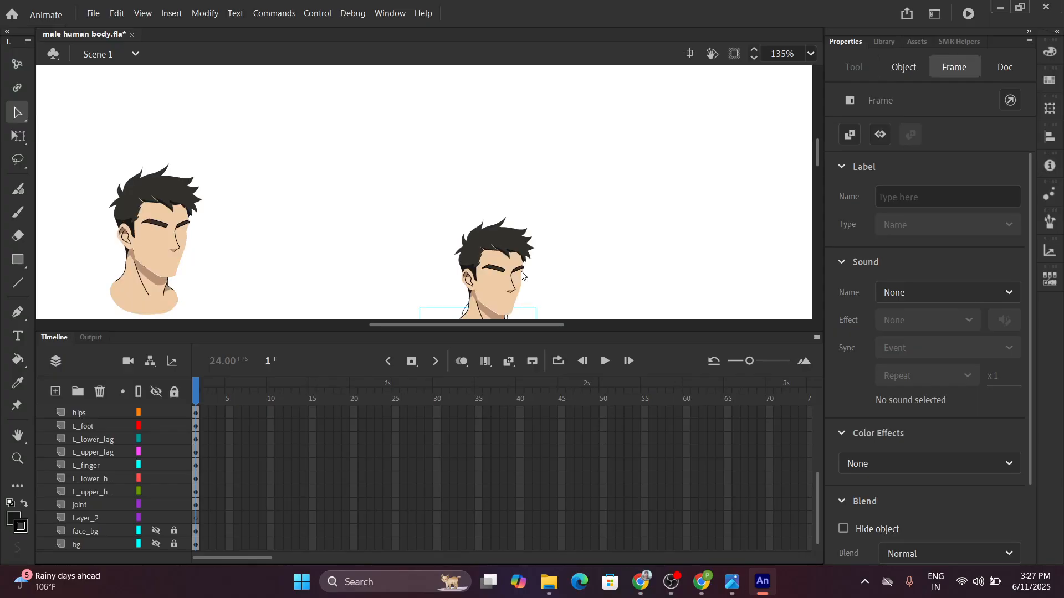
{"action": "scroll", "coordinate": [520, 280], "scroll_direction": "up", "scroll_amount": 5}
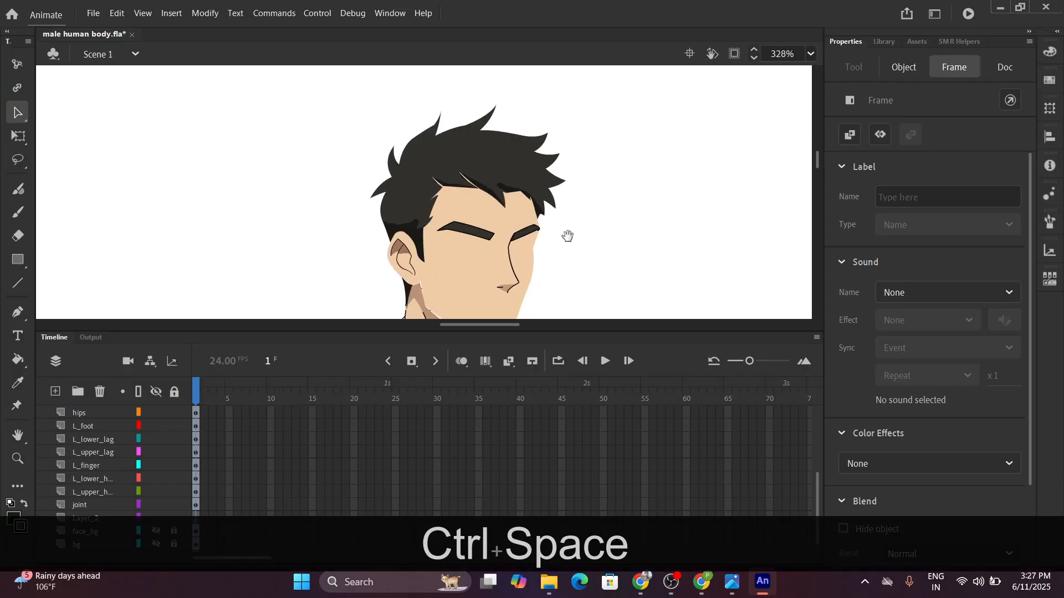
{"action": "left_click_drag", "start_coordinate": [565, 234], "coordinate": [568, 137]}
{"action": "scroll", "coordinate": [470, 211], "scroll_direction": "up", "scroll_amount": 5}
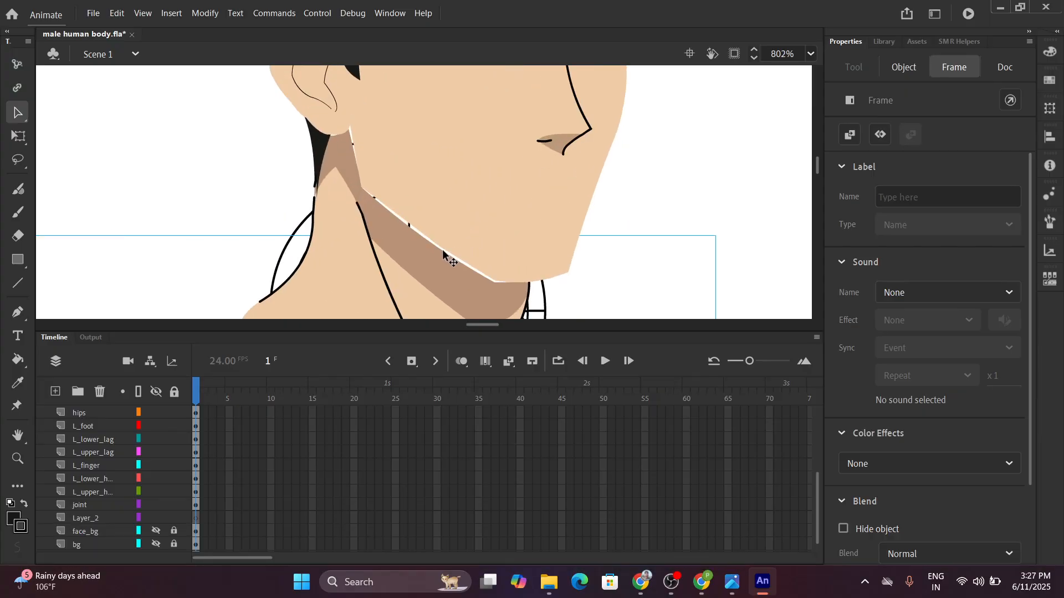
{"action": "scroll", "coordinate": [443, 252], "scroll_direction": "up", "scroll_amount": 4}
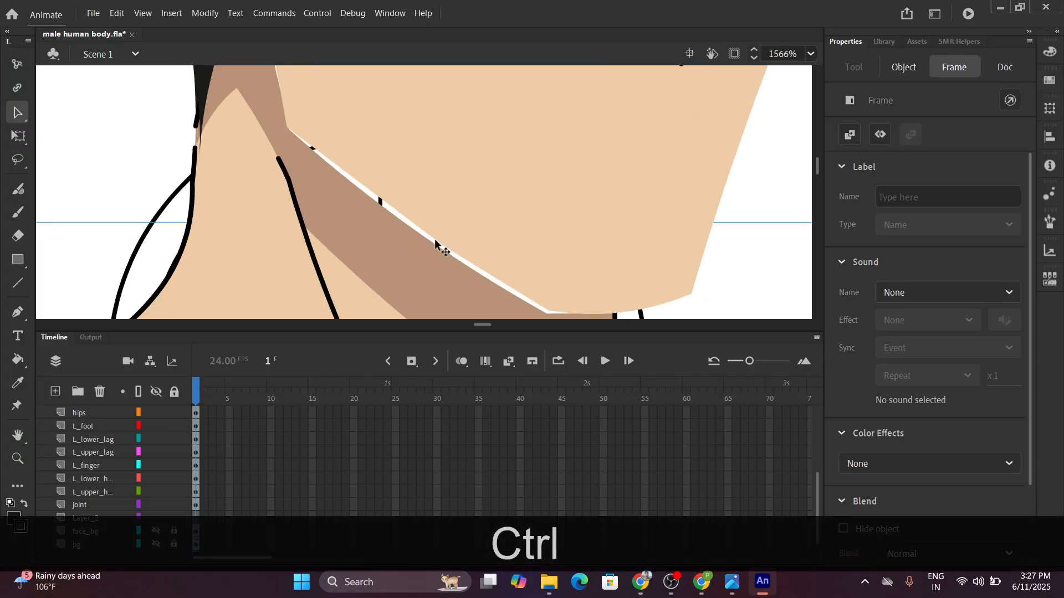
{"action": "scroll", "coordinate": [425, 234], "scroll_direction": "down", "scroll_amount": 2}
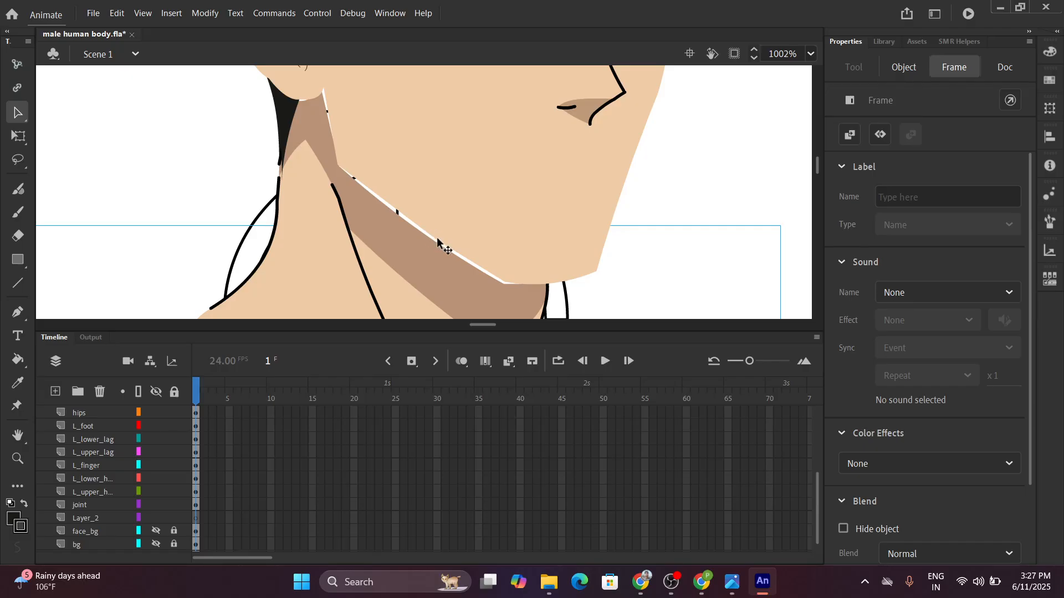
{"action": "scroll", "coordinate": [436, 240], "scroll_direction": "down", "scroll_amount": 3}
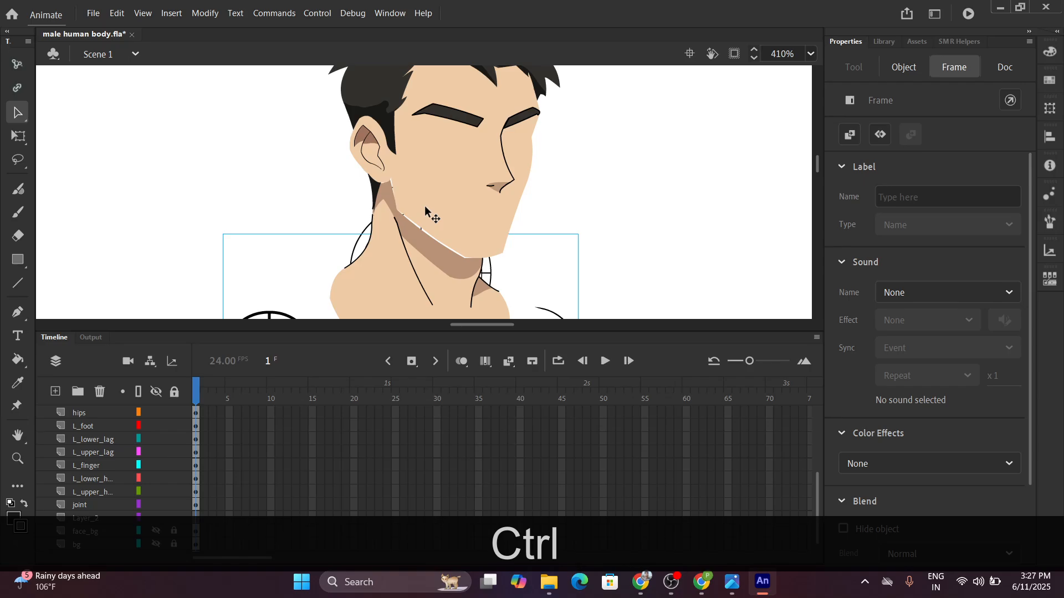
Open the face symbol for editing and make all of its layers visible, including ear and face.
{"action": "left_click", "coordinate": [12, 113]}
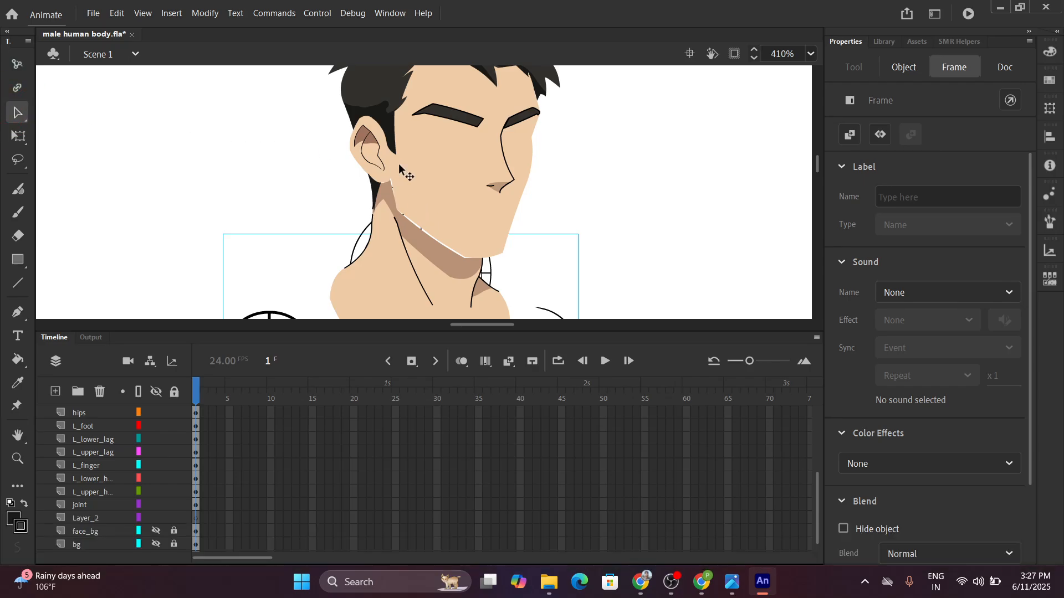
{"action": "double_click", "coordinate": [453, 195]}
{"action": "scroll", "coordinate": [457, 252], "scroll_direction": "up", "scroll_amount": 1}
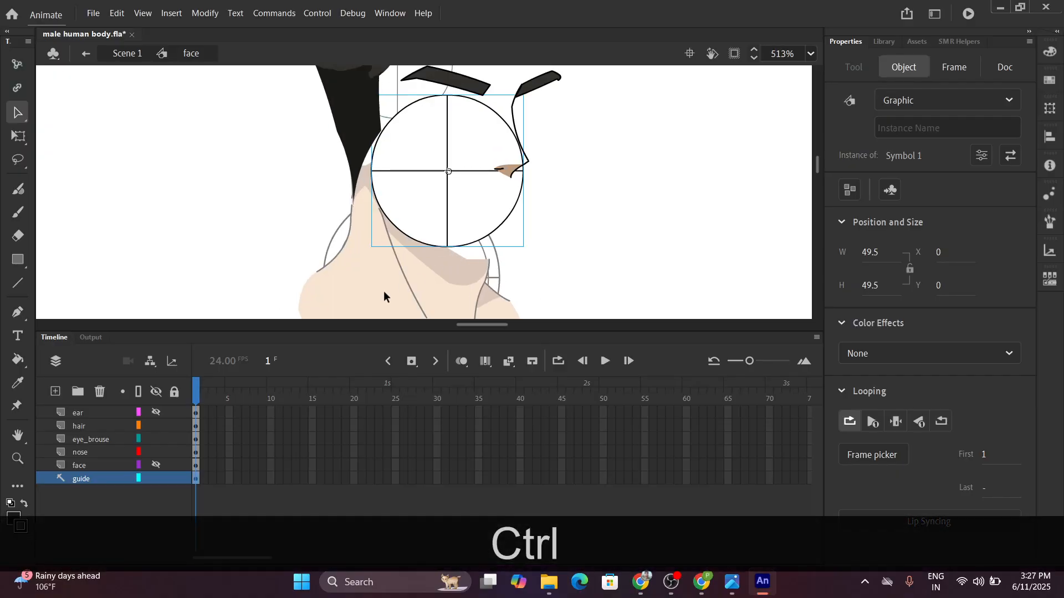
{"action": "left_click", "coordinate": [154, 478]}
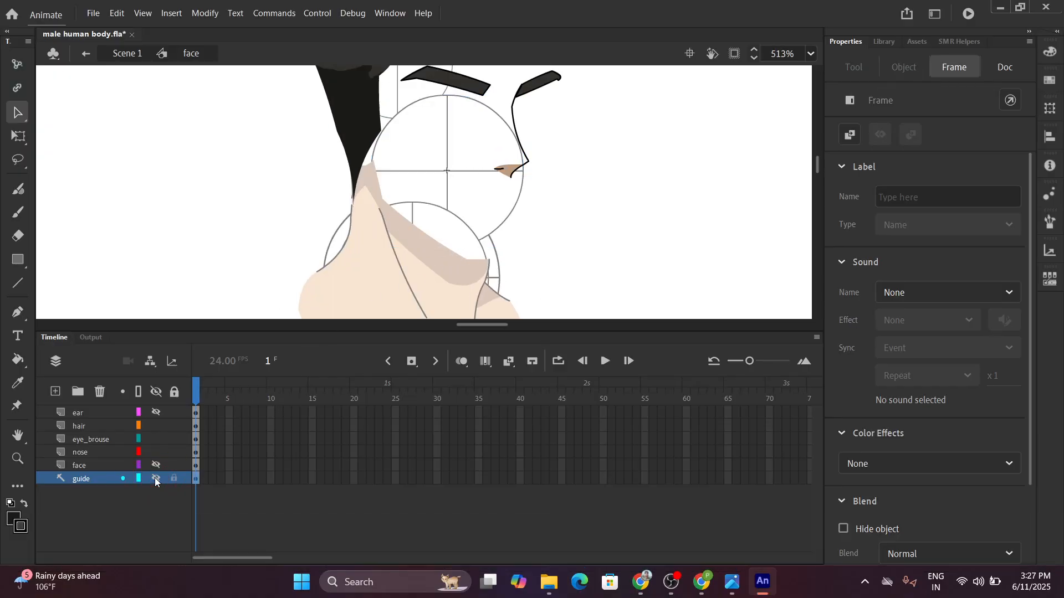
{"action": "left_click", "coordinate": [155, 392]}
{"action": "left_click", "coordinate": [155, 392]}
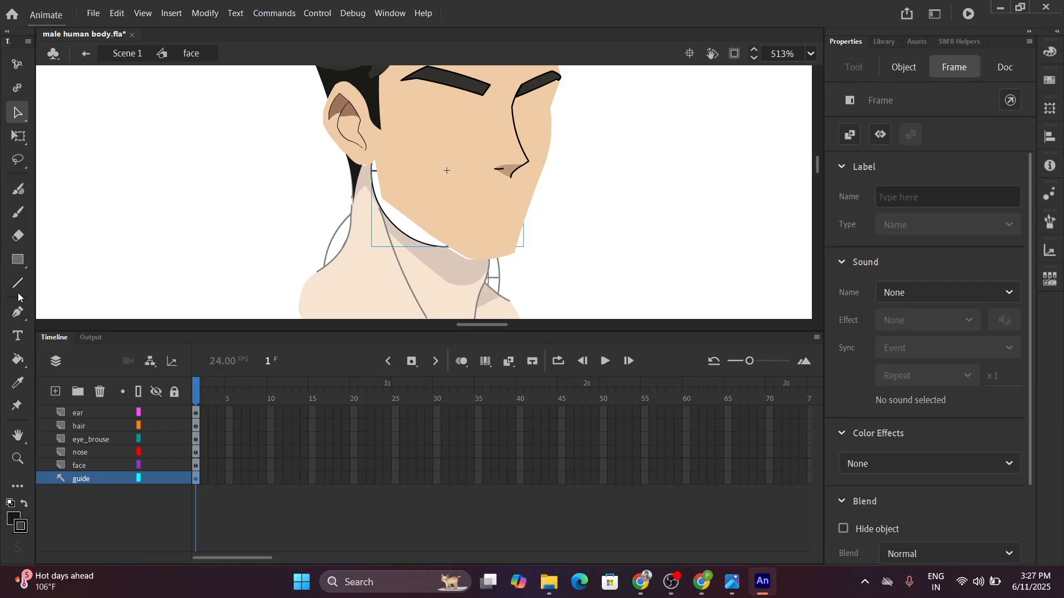
Add a black outline around the face shape with the Ink Bottle tool and return to Scene 1.
{"action": "left_click", "coordinate": [21, 363]}
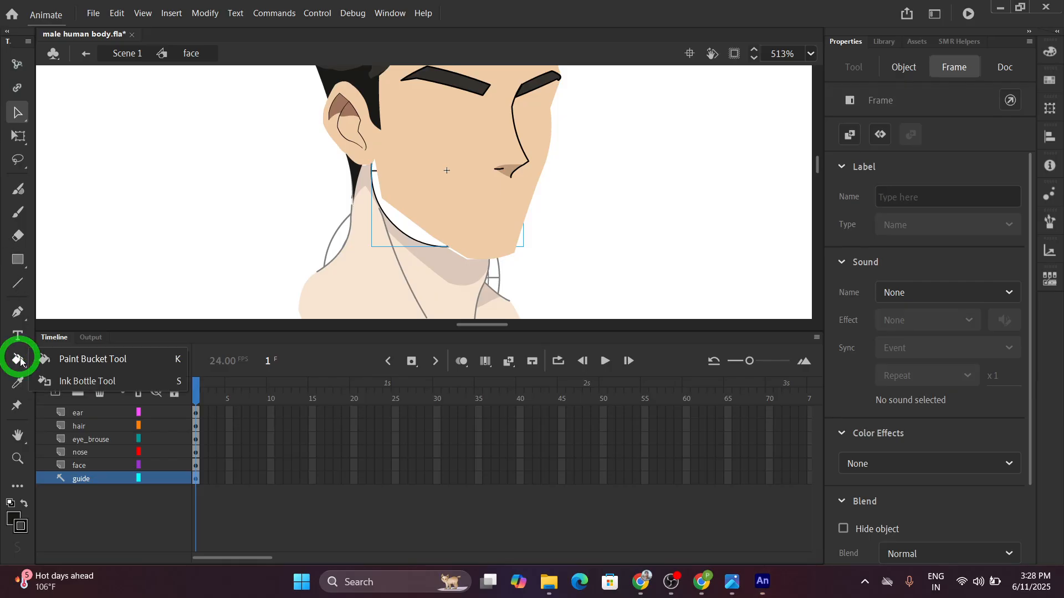
{"action": "left_click", "coordinate": [76, 380]}
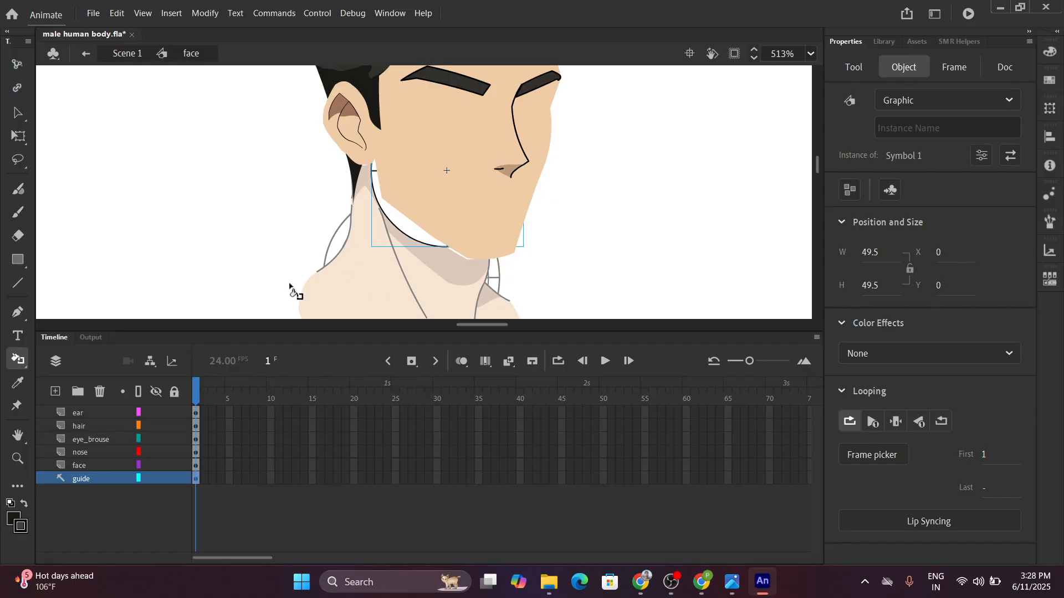
{"action": "left_click", "coordinate": [413, 225]}
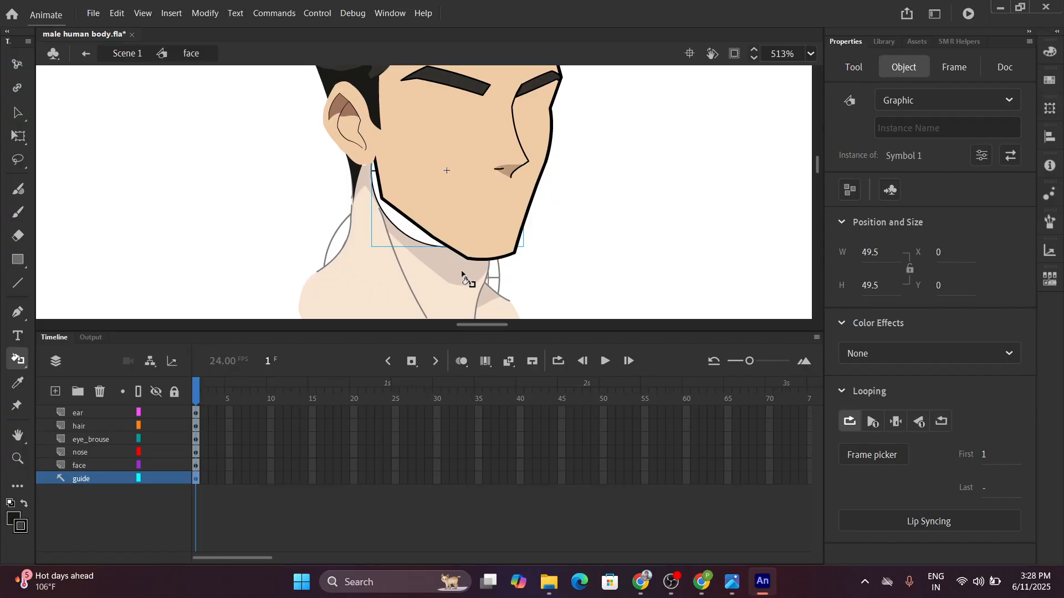
{"action": "scroll", "coordinate": [463, 265], "scroll_direction": "up", "scroll_amount": 3}
{"action": "scroll", "coordinate": [463, 265], "scroll_direction": "down", "scroll_amount": 5}
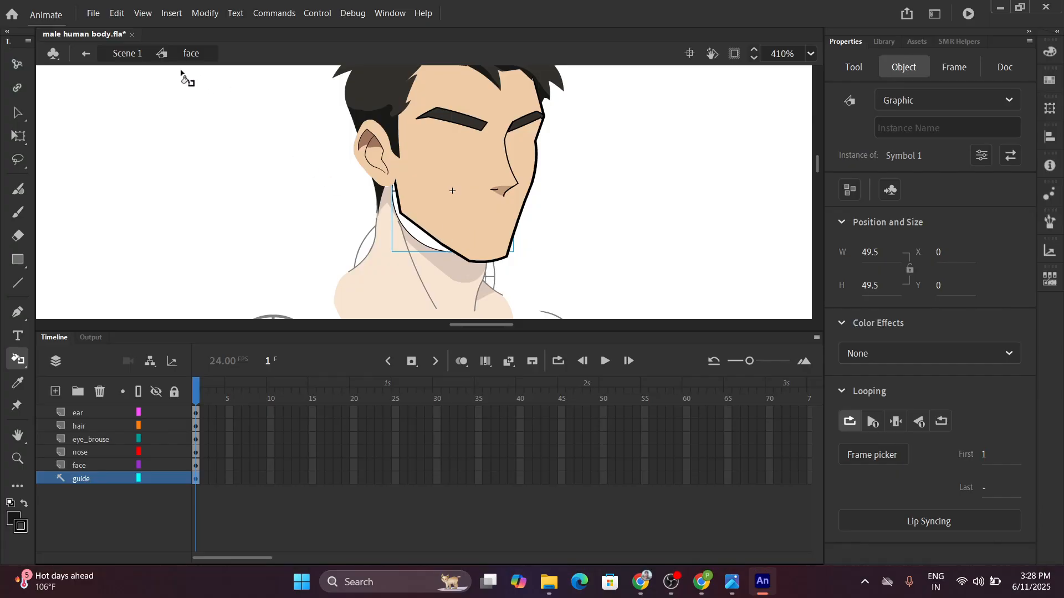
{"action": "left_click", "coordinate": [125, 54]}
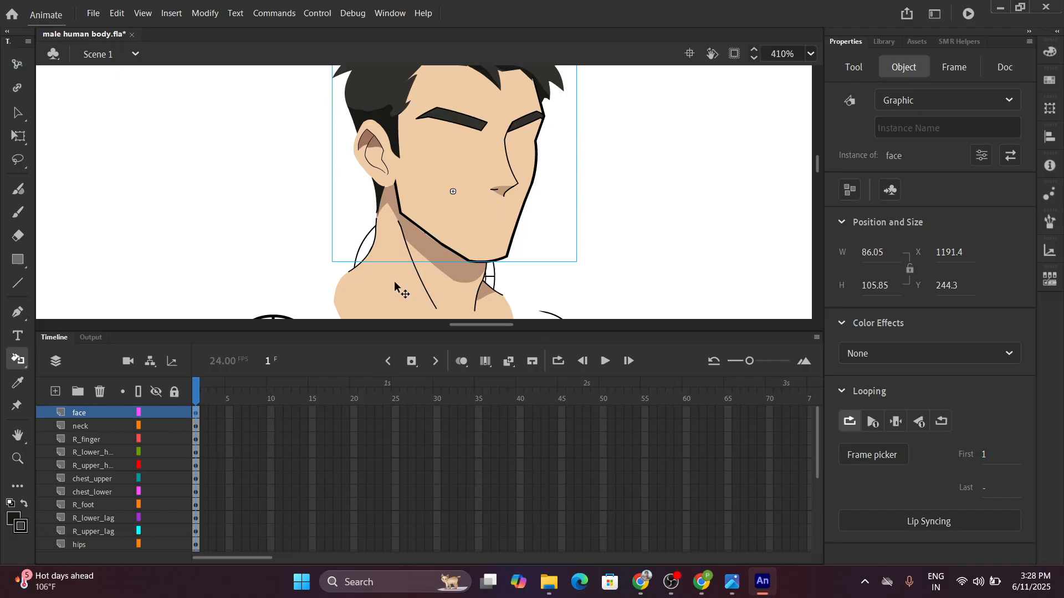
{"action": "scroll", "coordinate": [421, 249], "scroll_direction": "up", "scroll_amount": 3}
{"action": "scroll", "coordinate": [435, 221], "scroll_direction": "down", "scroll_amount": 5}
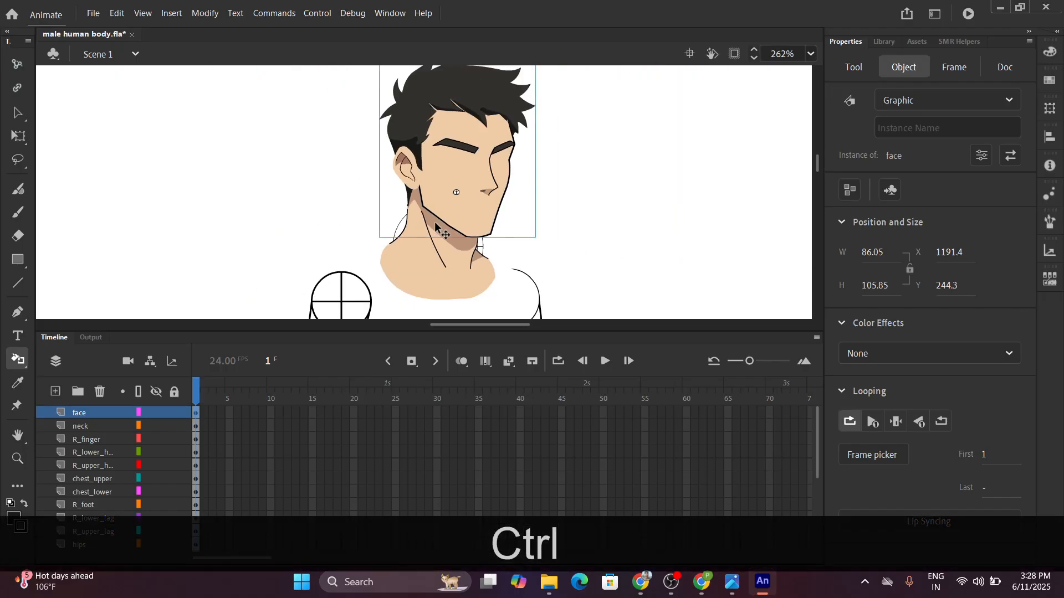
Hide the joint layer in the main scene.
{"action": "scroll", "coordinate": [123, 432], "scroll_direction": "down", "scroll_amount": 5}
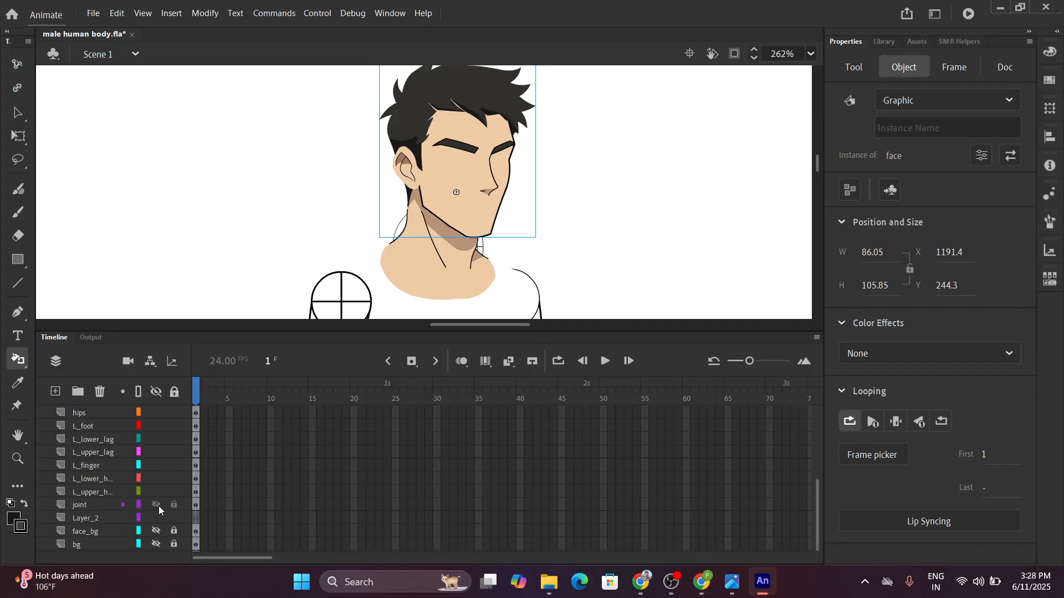
{"action": "left_click", "coordinate": [158, 506]}
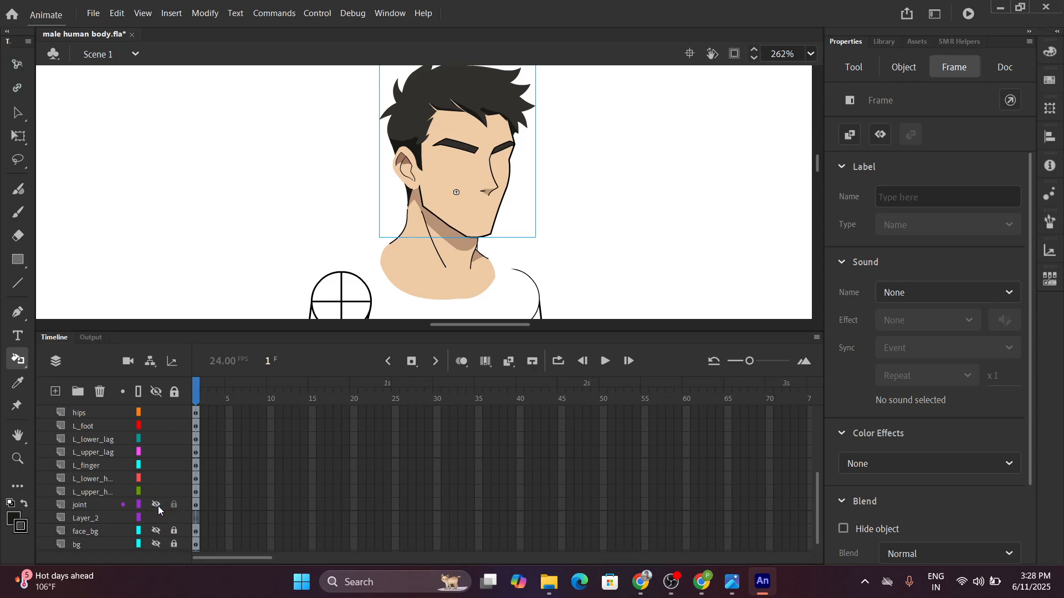
{"action": "scroll", "coordinate": [384, 240], "scroll_direction": "down", "scroll_amount": 3}
{"action": "scroll", "coordinate": [407, 252], "scroll_direction": "up", "scroll_amount": 2}
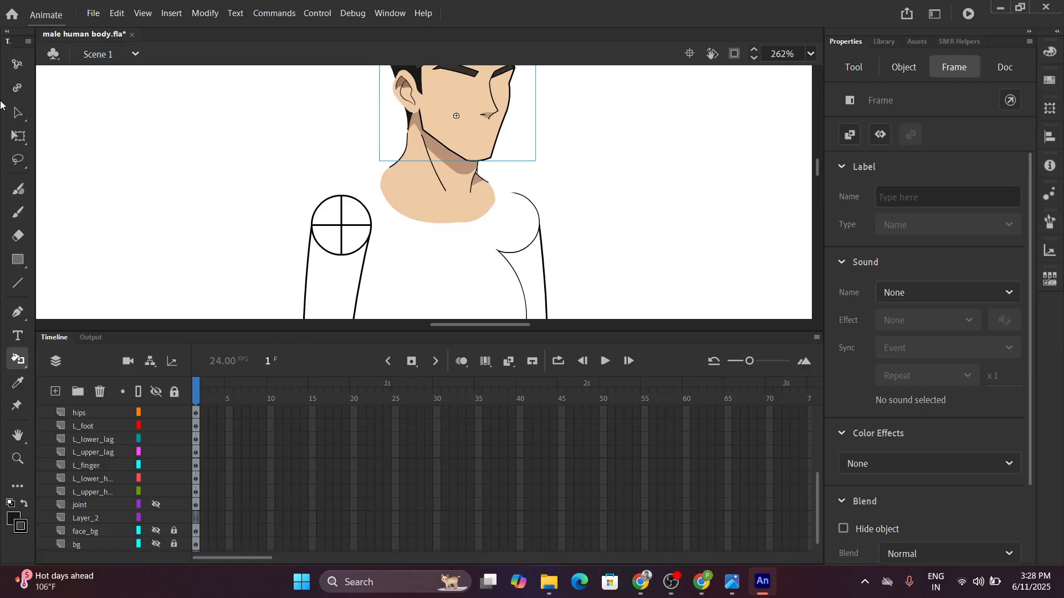
Open the R_upper_hand symbol for editing in place with the Selection tool and clear the selection.
{"action": "left_click", "coordinate": [19, 115]}
{"action": "scroll", "coordinate": [194, 173], "scroll_direction": "down", "scroll_amount": 1}
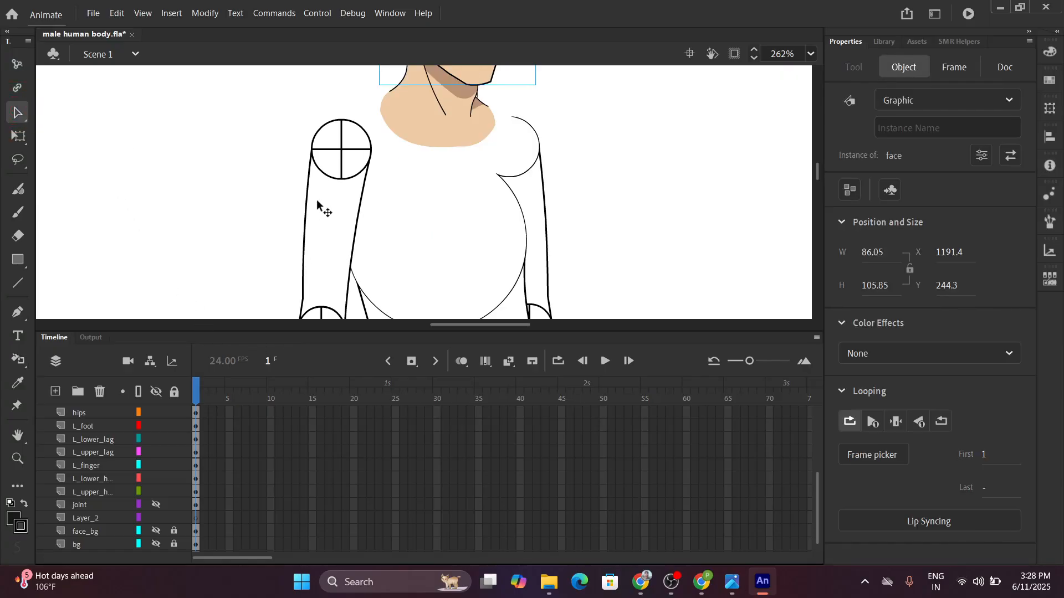
{"action": "left_click", "coordinate": [318, 205]}
{"action": "double_click", "coordinate": [317, 205]}
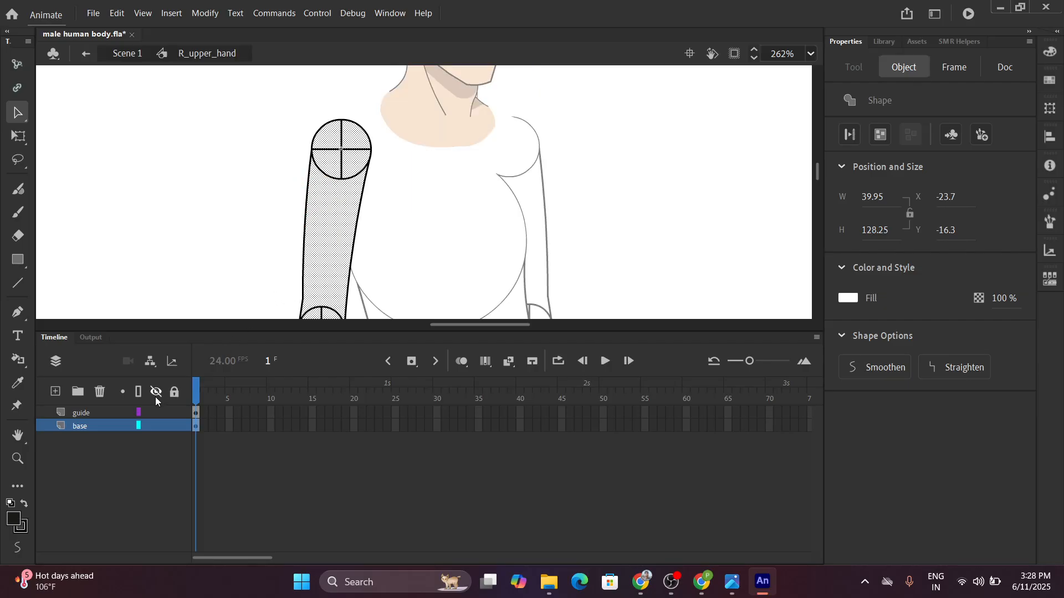
{"action": "left_click", "coordinate": [262, 242]}
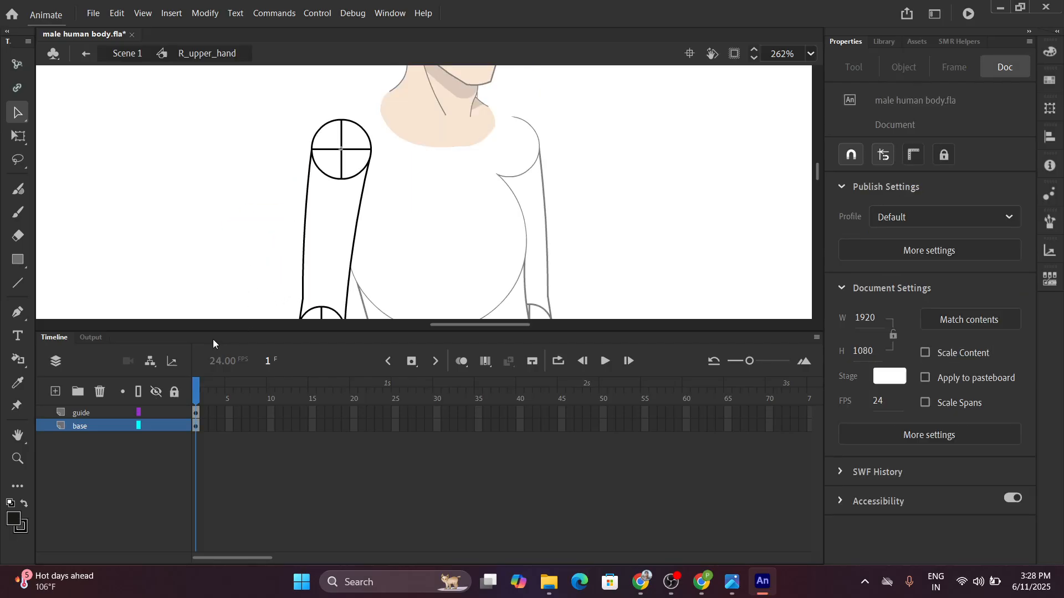
Move the upper arm's side outline strokes from the guide layer to the base layer, keeping them in place.
{"action": "left_click", "coordinate": [304, 250]}
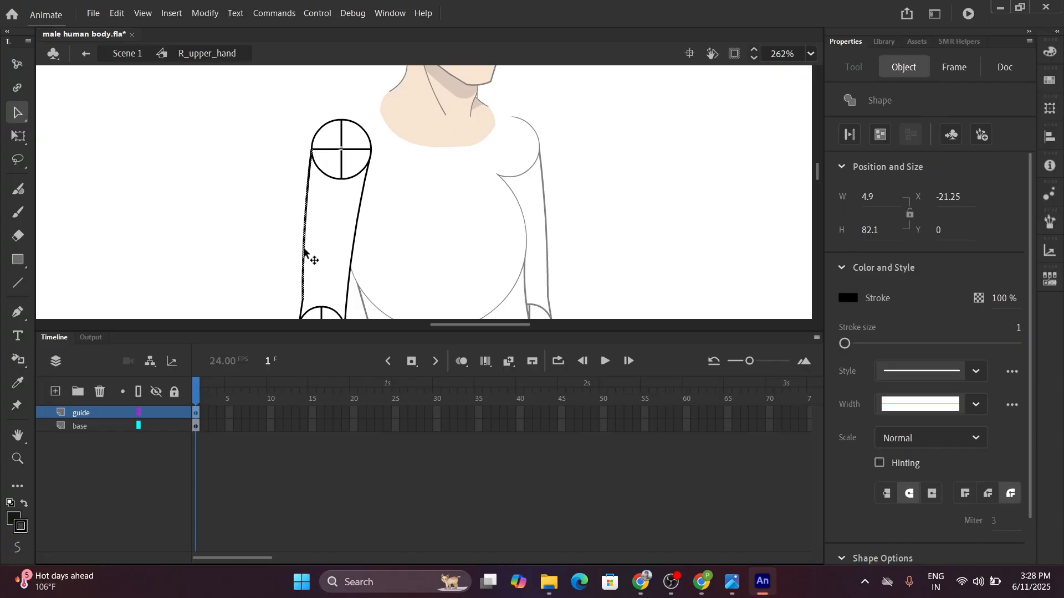
{"action": "left_click", "coordinate": [357, 224], "text": "shift"}
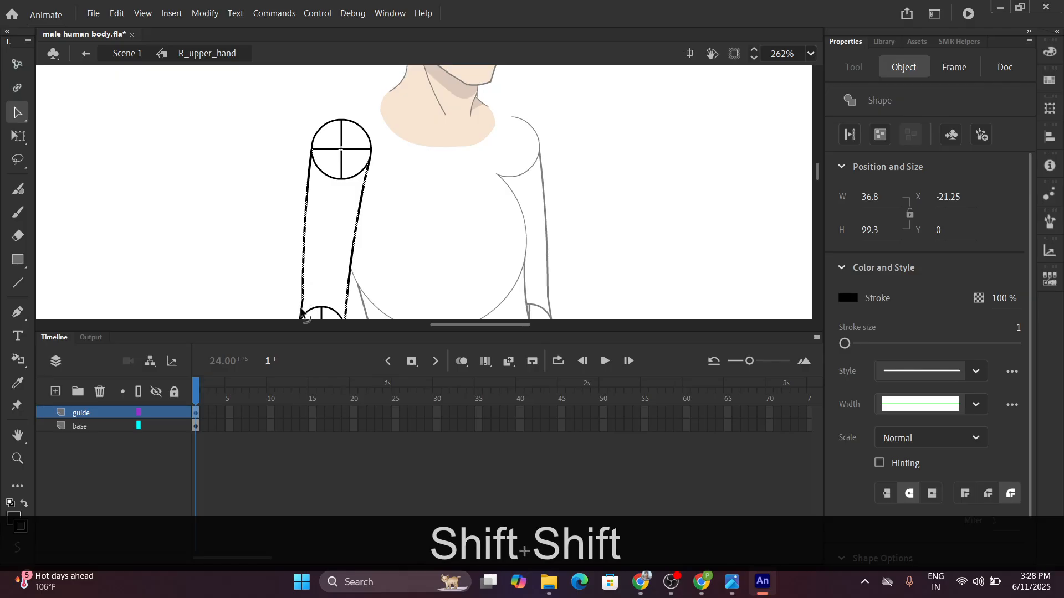
{"action": "left_click_drag", "start_coordinate": [302, 314], "coordinate": [299, 316]}
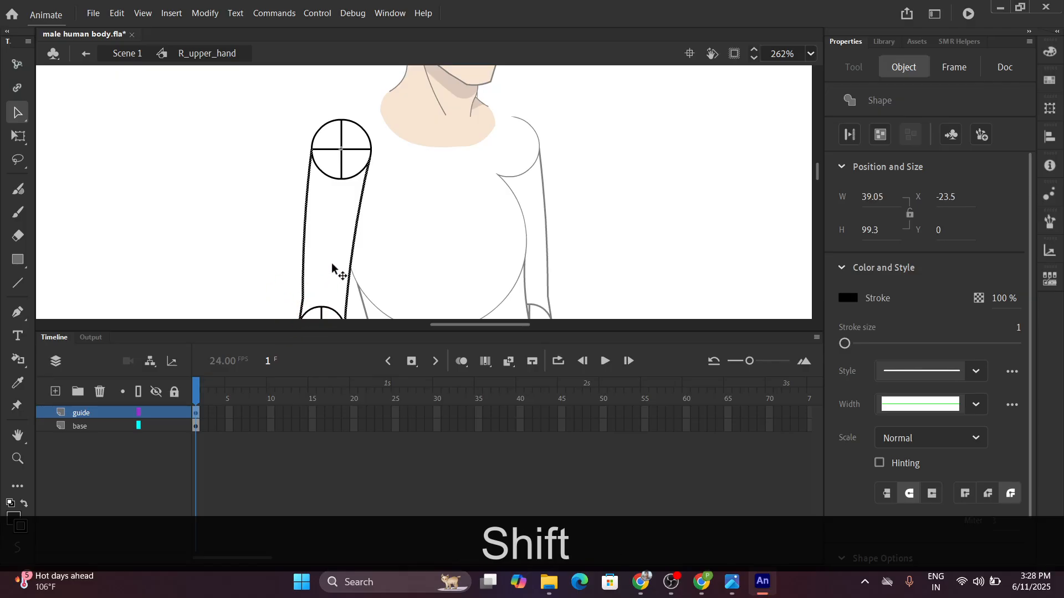
{"action": "key", "text": "ctrl+x"}
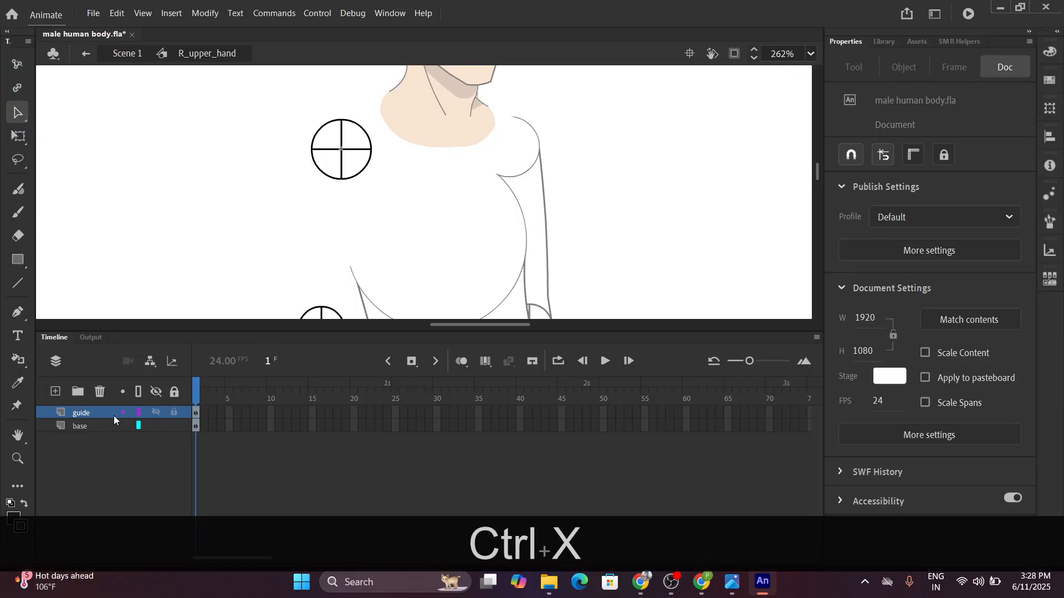
{"action": "left_click", "coordinate": [99, 424]}
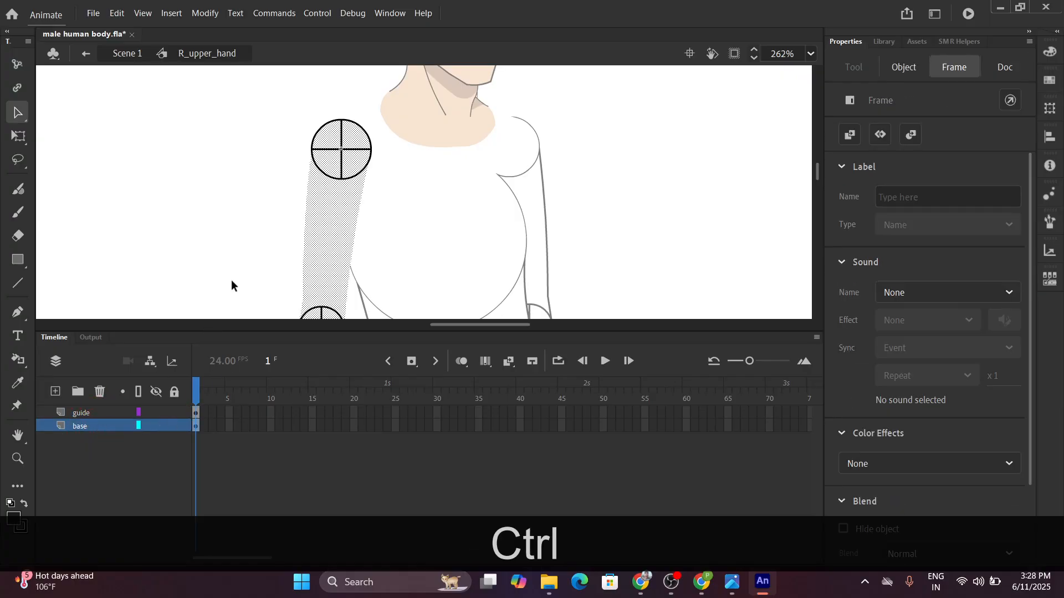
{"action": "key", "text": "ctrl+shift+v"}
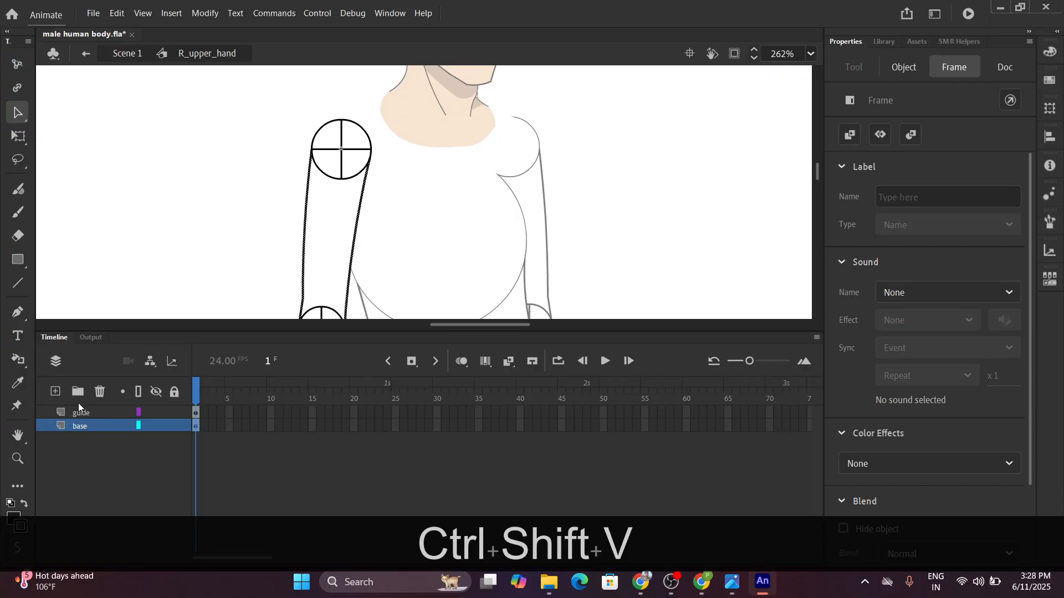
Convert the guide layer of R_upper_hand to a Guide layer and return to Scene 1.
{"action": "right_click", "coordinate": [79, 413]}
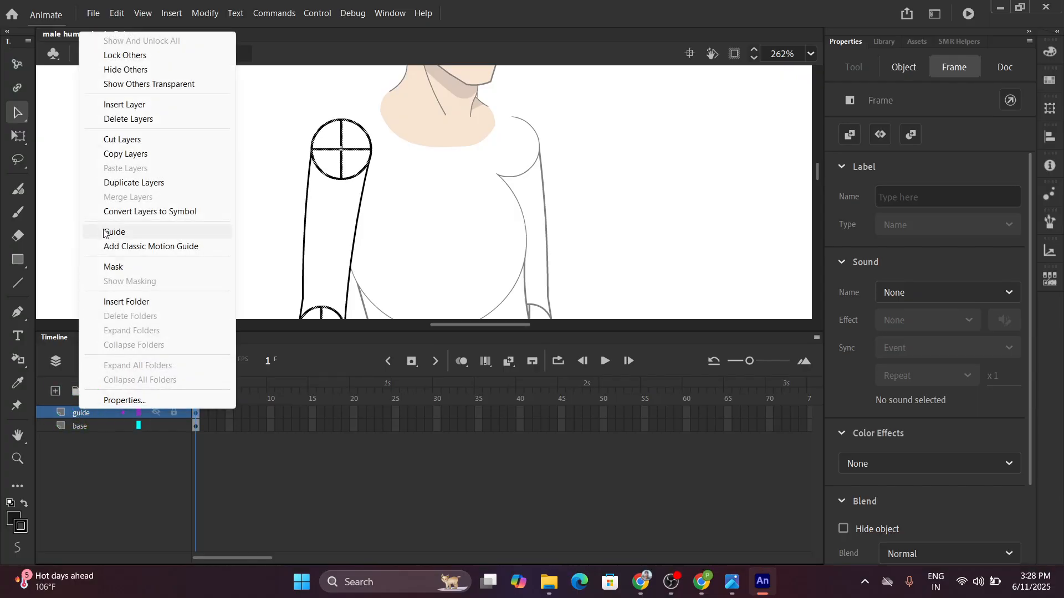
{"action": "left_click", "coordinate": [132, 230]}
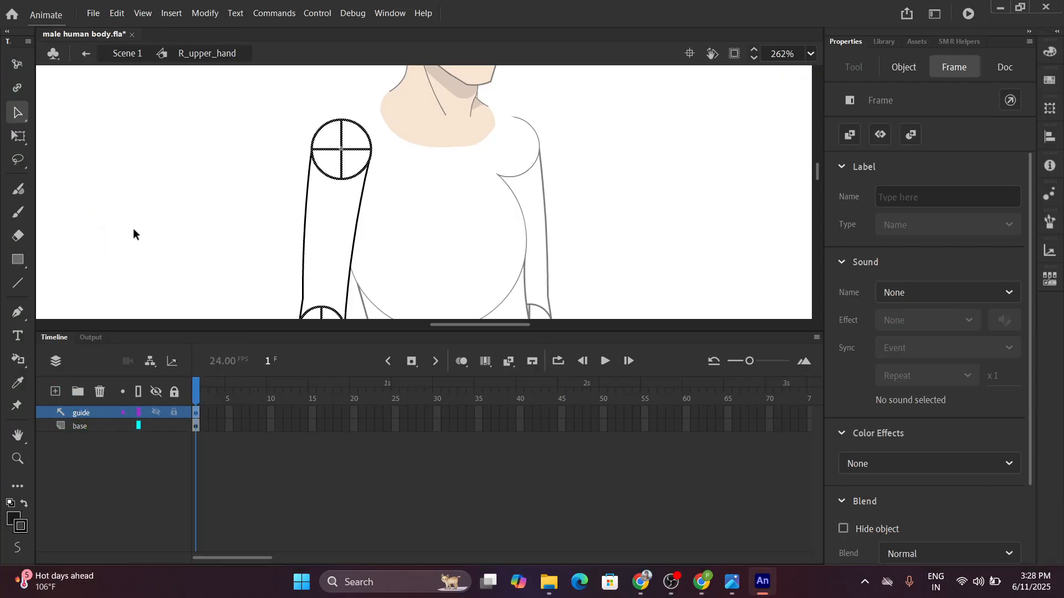
{"action": "left_click", "coordinate": [121, 53]}
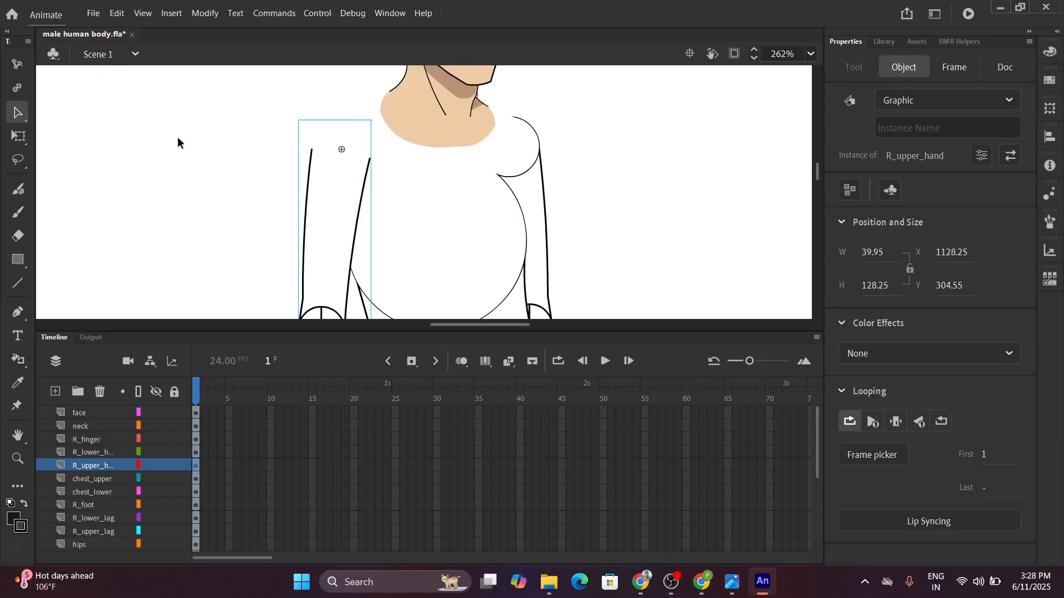
Open the R_lower_hand symbol for editing in place.
{"action": "scroll", "coordinate": [181, 141], "scroll_direction": "down", "scroll_amount": 2}
{"action": "left_click_drag", "start_coordinate": [176, 214], "coordinate": [188, 148]}
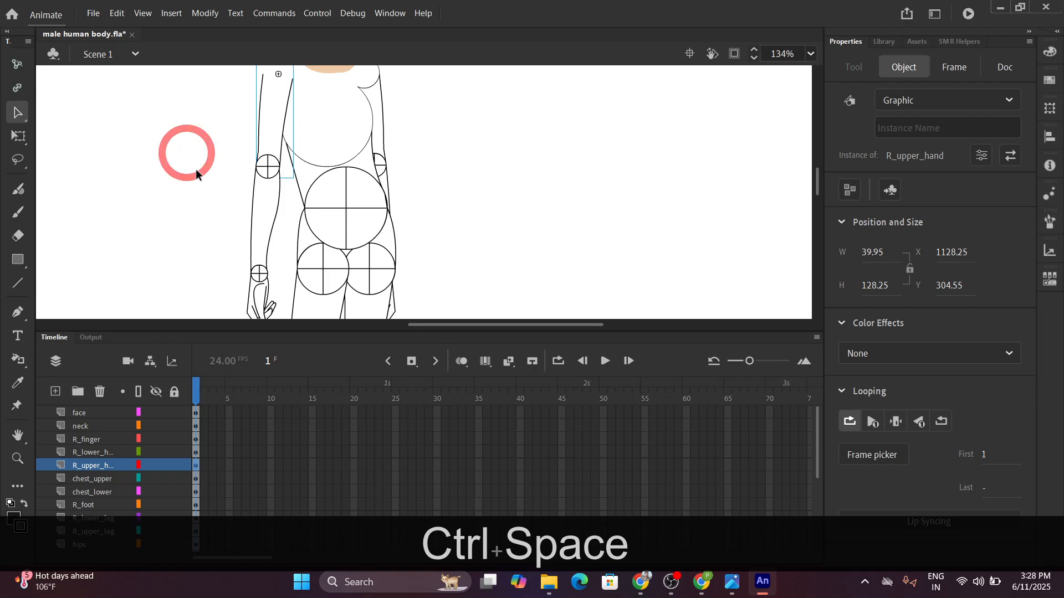
{"action": "scroll", "coordinate": [233, 201], "scroll_direction": "up", "scroll_amount": 2}
{"action": "left_click", "coordinate": [283, 211]}
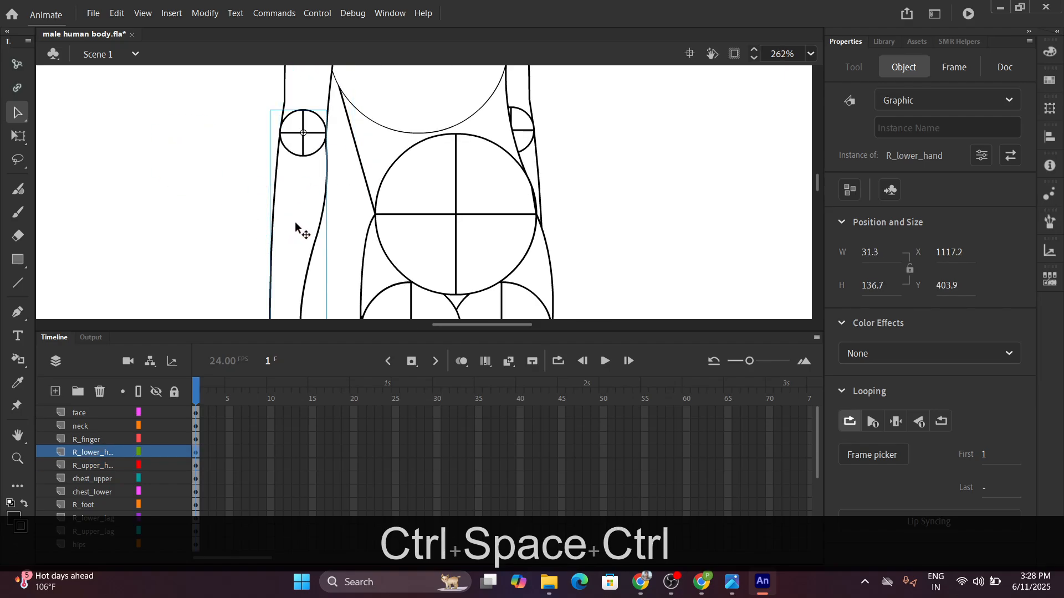
{"action": "double_click", "coordinate": [295, 222]}
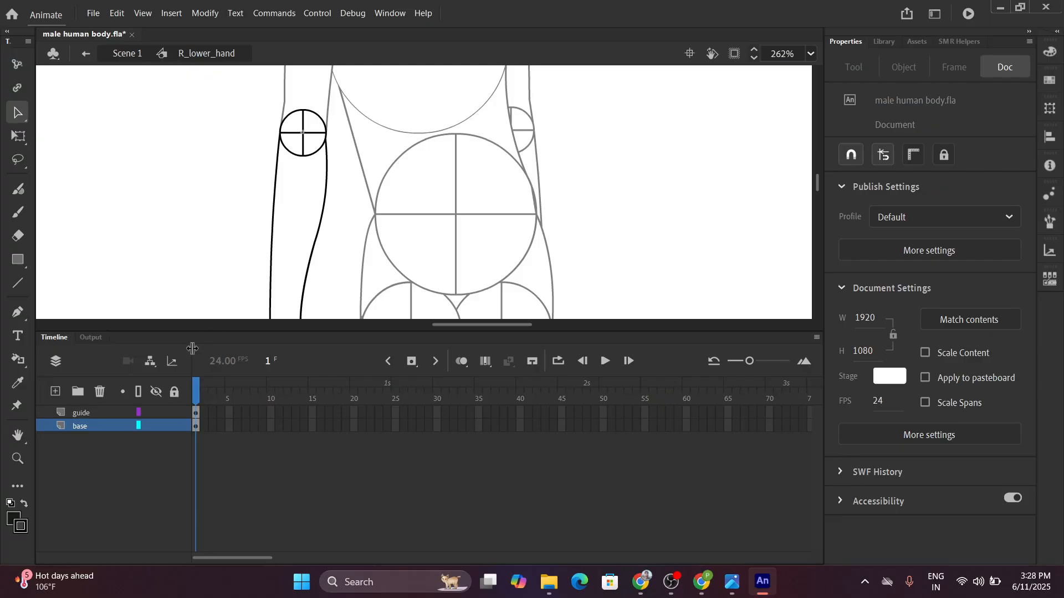
Move the forearm's side outline strokes from the guide layer to the base layer, keeping them in place.
{"action": "left_click", "coordinate": [94, 414]}
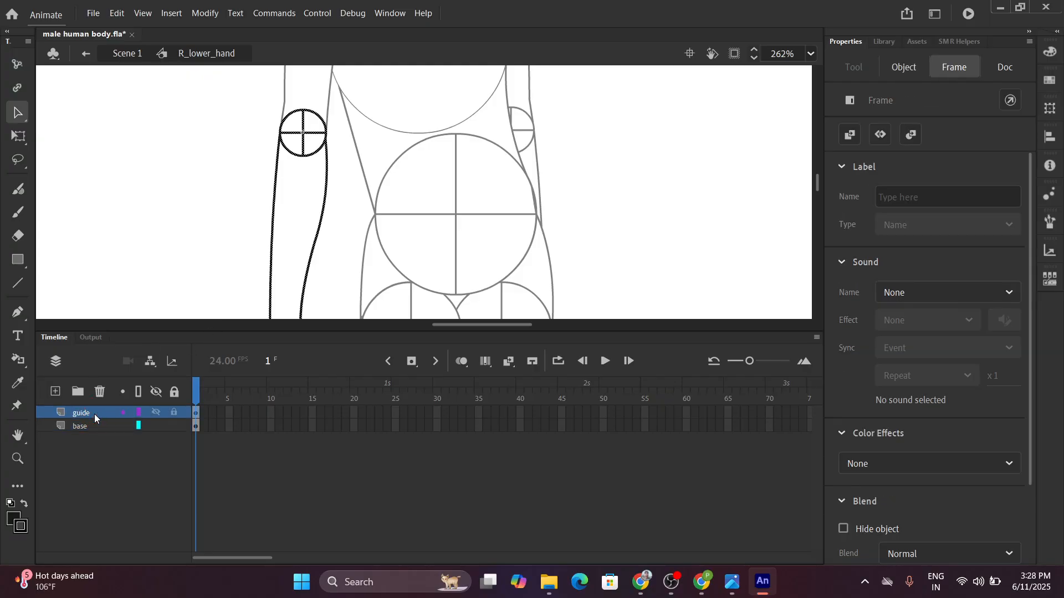
{"action": "left_click", "coordinate": [122, 253]}
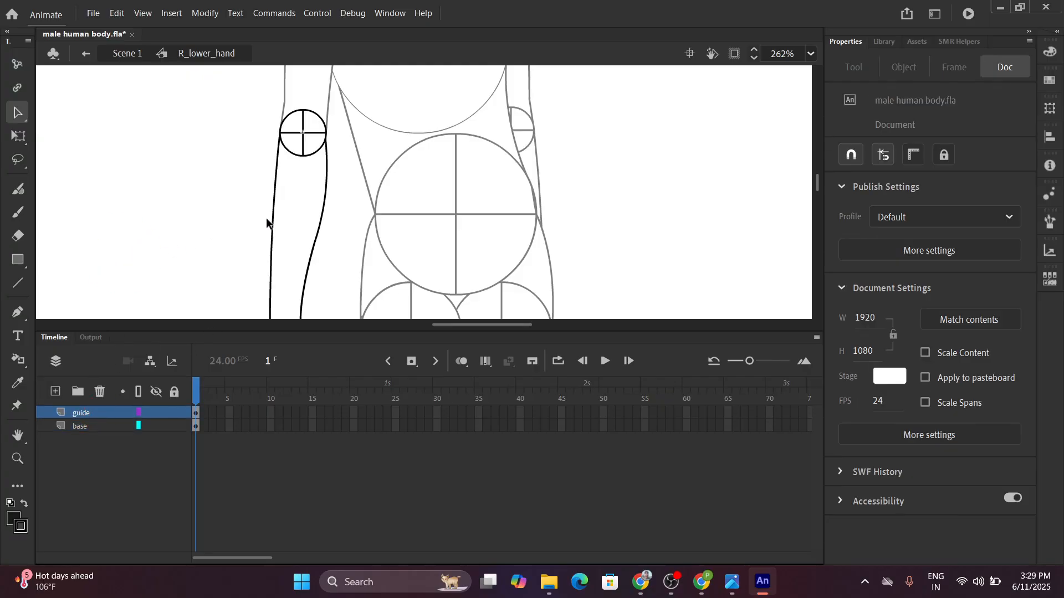
{"action": "left_click", "coordinate": [326, 195]}
{"action": "left_click", "coordinate": [312, 267], "text": "shift"}
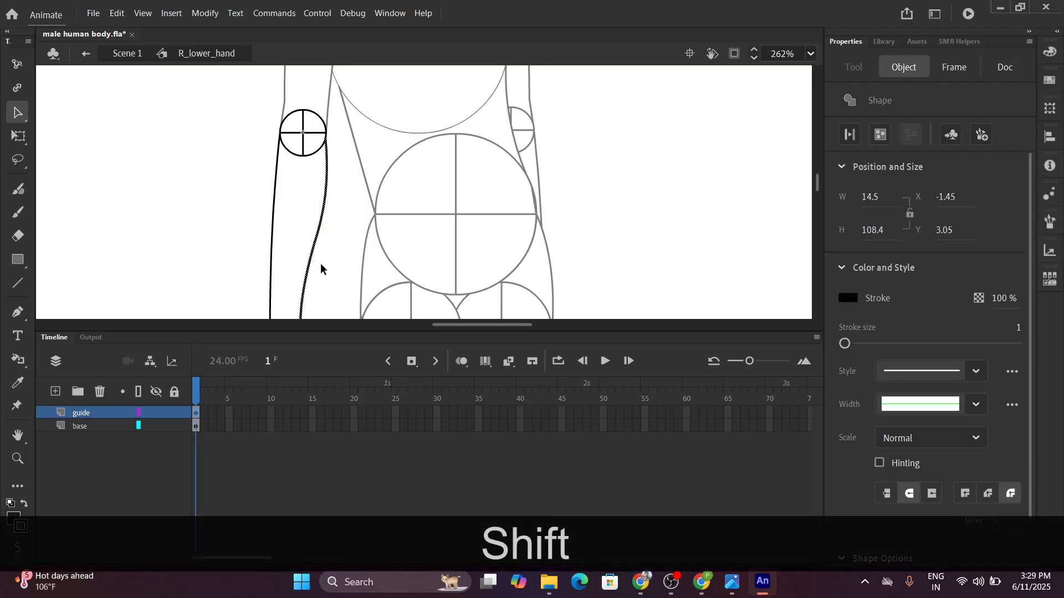
{"action": "scroll", "coordinate": [321, 269], "scroll_direction": "down", "scroll_amount": 3}
{"action": "left_click", "coordinate": [277, 128], "text": "shift"}
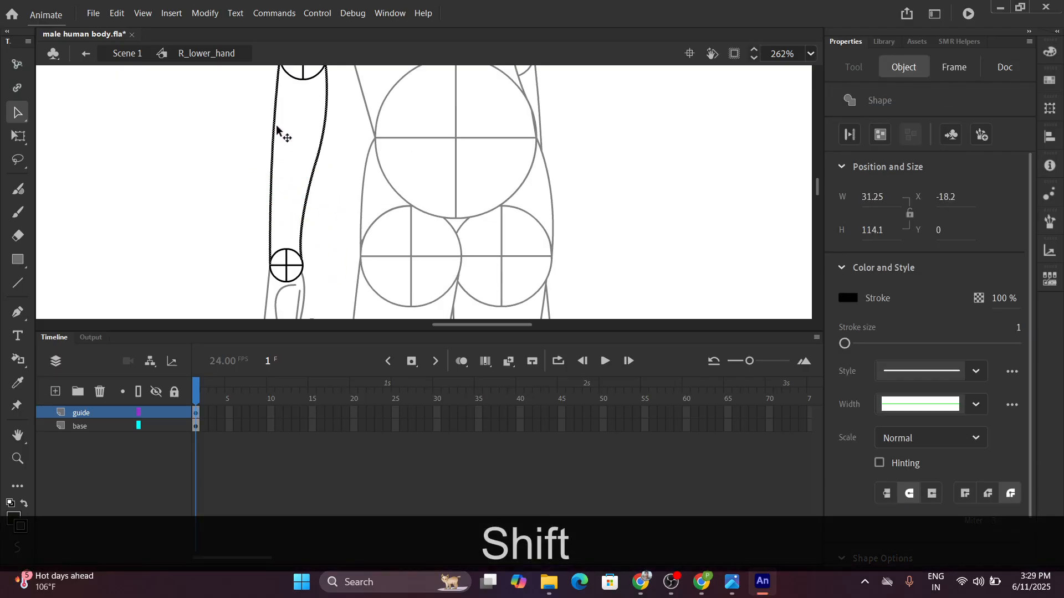
{"action": "key", "text": "ctrl+shift+x"}
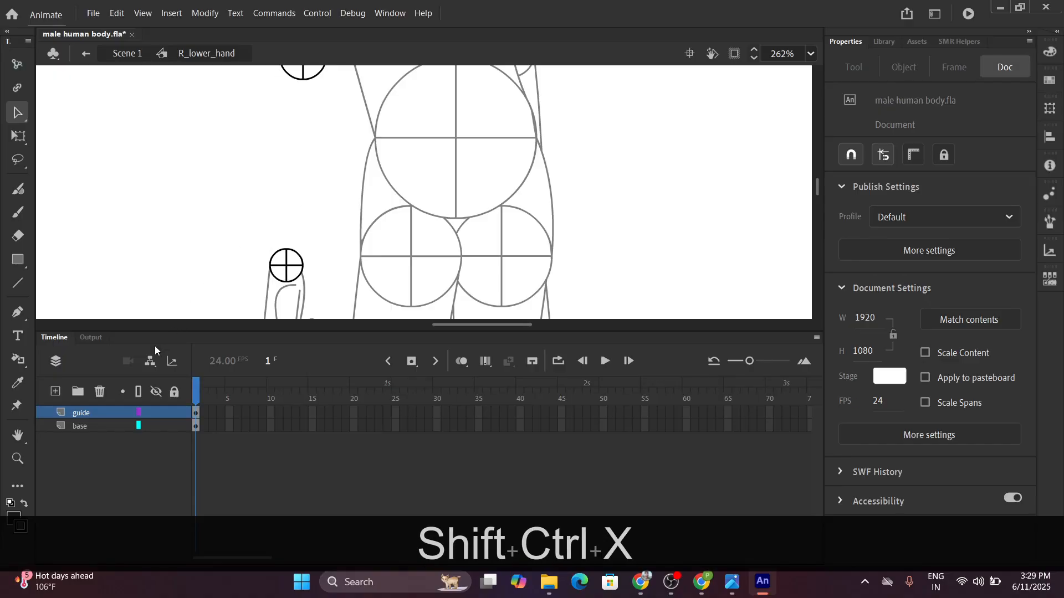
{"action": "left_click", "coordinate": [83, 425]}
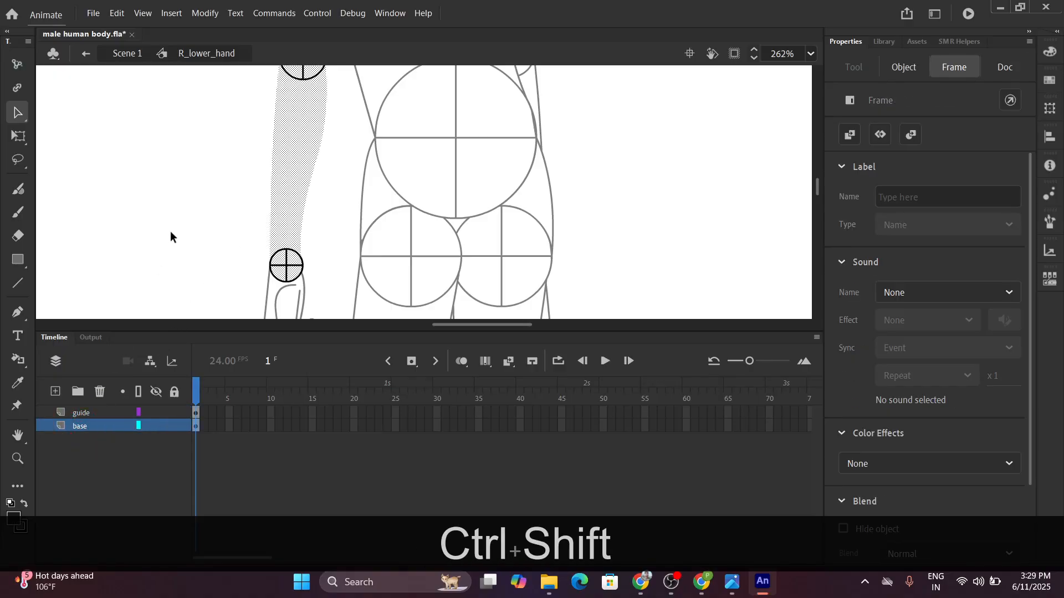
{"action": "key", "text": "ctrl+shift+v"}
Convert the guide layer of R_lower_hand to a Guide layer and return to Scene 1.
{"action": "left_click", "coordinate": [86, 411]}
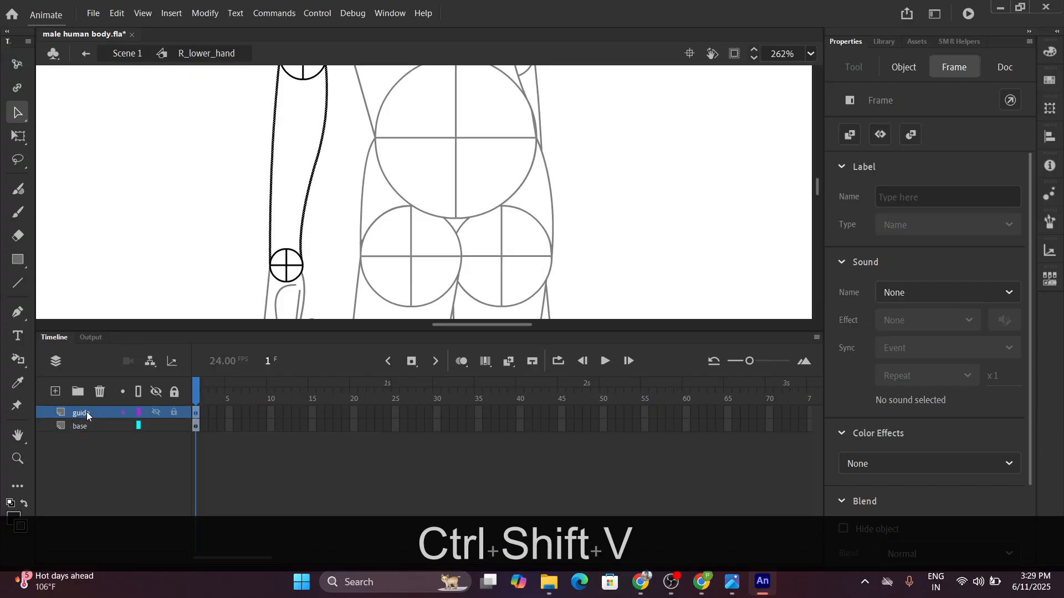
{"action": "scroll", "coordinate": [209, 237], "scroll_direction": "up", "scroll_amount": 3}
{"action": "right_click", "coordinate": [89, 413]}
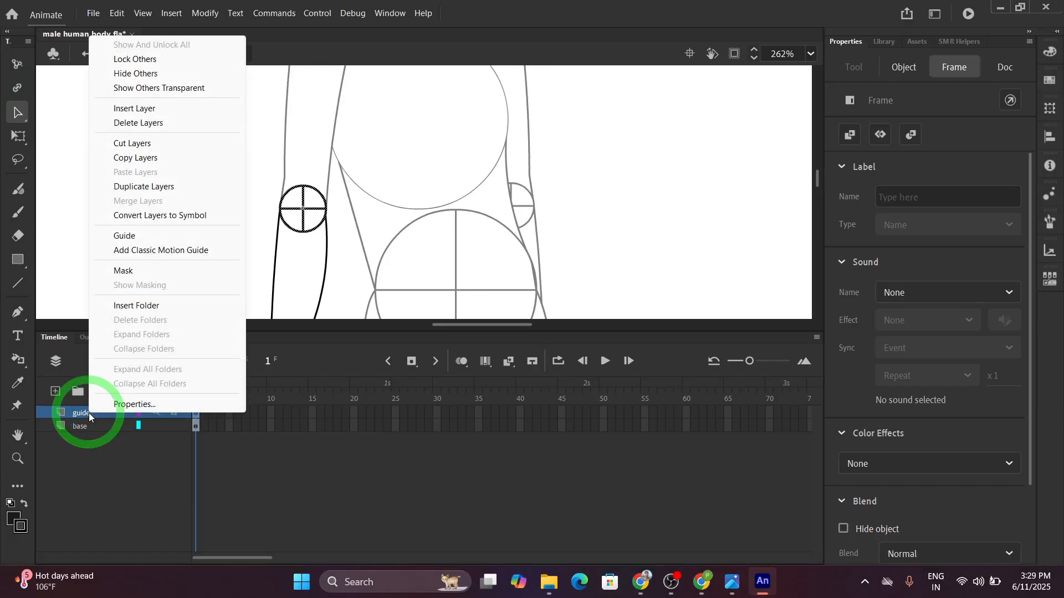
{"action": "left_click", "coordinate": [131, 233]}
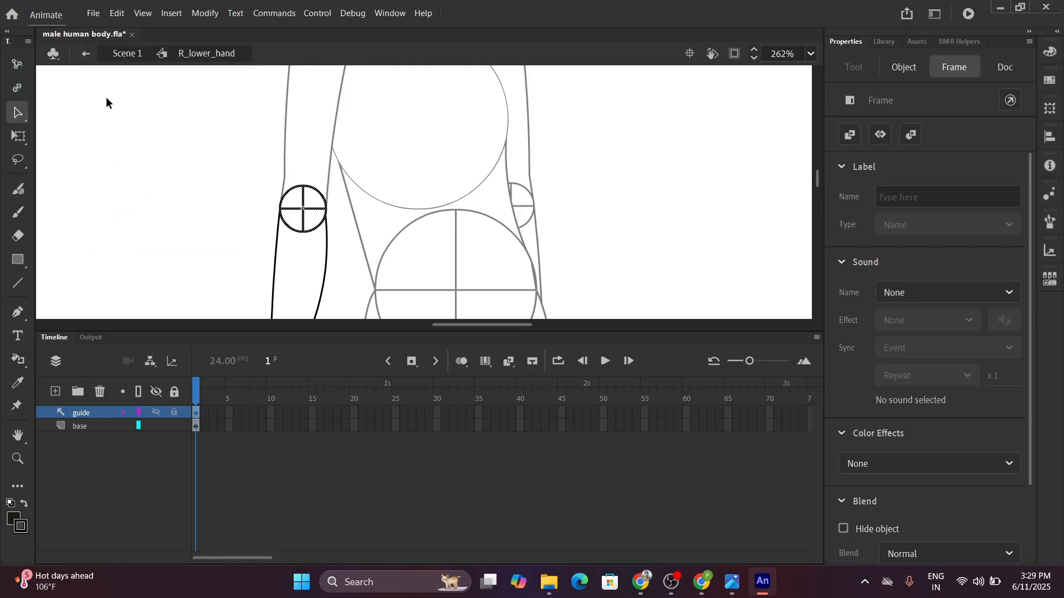
{"action": "left_click", "coordinate": [127, 53]}
Open the L_upper_hand symbol for editing in place.
{"action": "scroll", "coordinate": [155, 150], "scroll_direction": "down", "scroll_amount": 5, "text": "ctrl"}
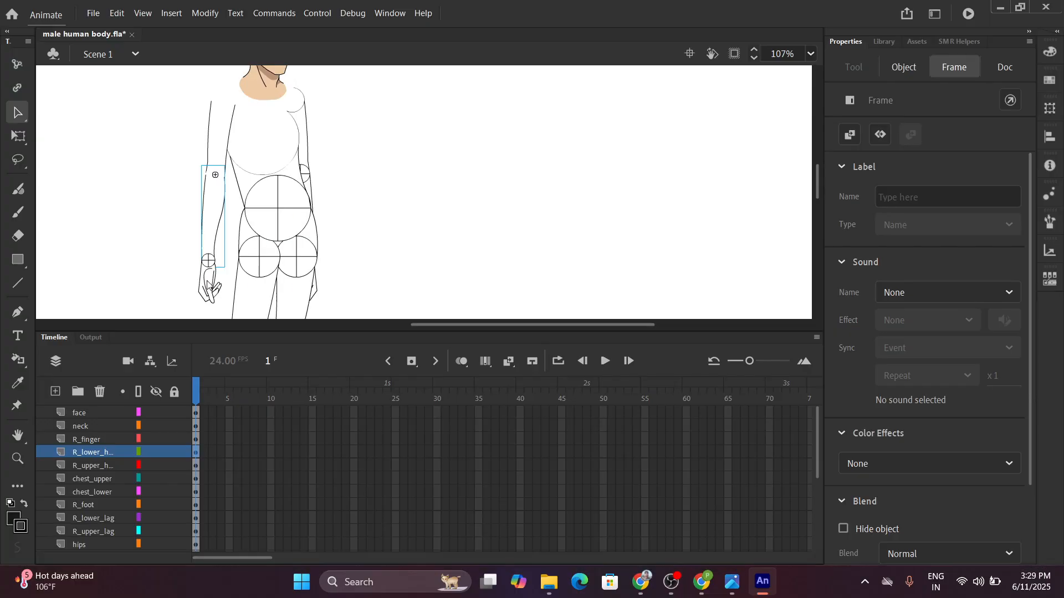
{"action": "scroll", "coordinate": [209, 285], "scroll_direction": "up", "scroll_amount": 3, "text": "ctrl"}
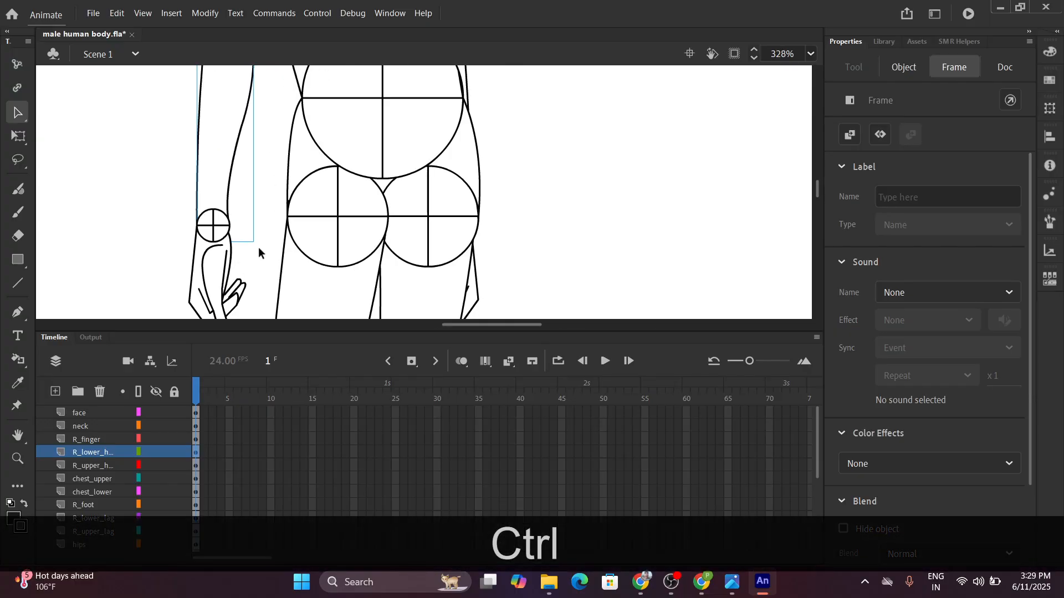
{"action": "scroll", "coordinate": [383, 161], "scroll_direction": "down", "scroll_amount": 3}
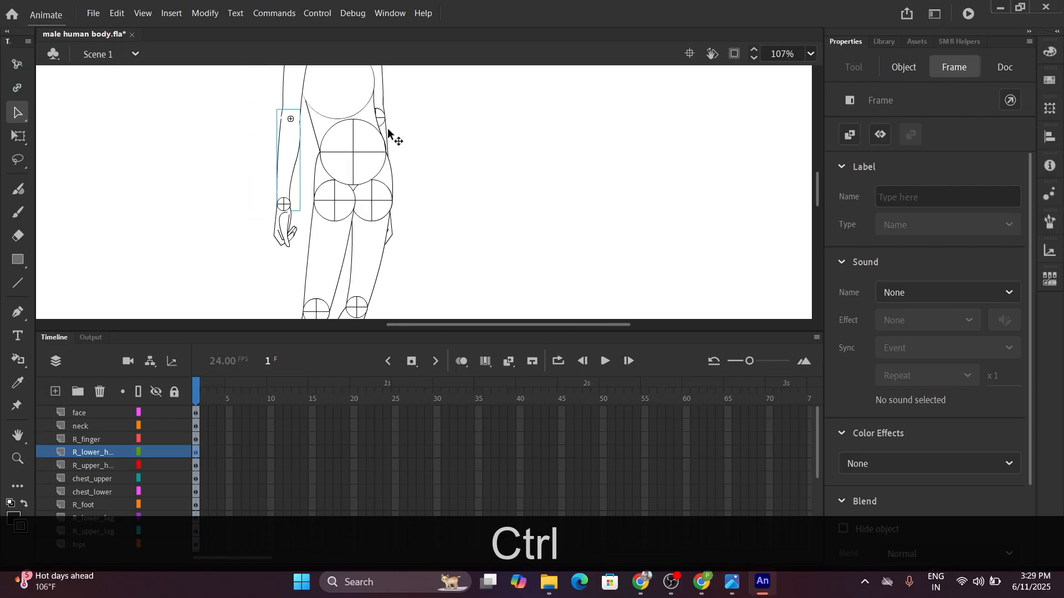
{"action": "scroll", "coordinate": [388, 115], "scroll_direction": "up", "scroll_amount": 4}
{"action": "scroll", "coordinate": [388, 114], "scroll_direction": "up", "scroll_amount": 1}
{"action": "key", "text": "space"}
{"action": "left_click_drag", "start_coordinate": [390, 95], "coordinate": [412, 199]}
{"action": "double_click", "coordinate": [392, 151]}
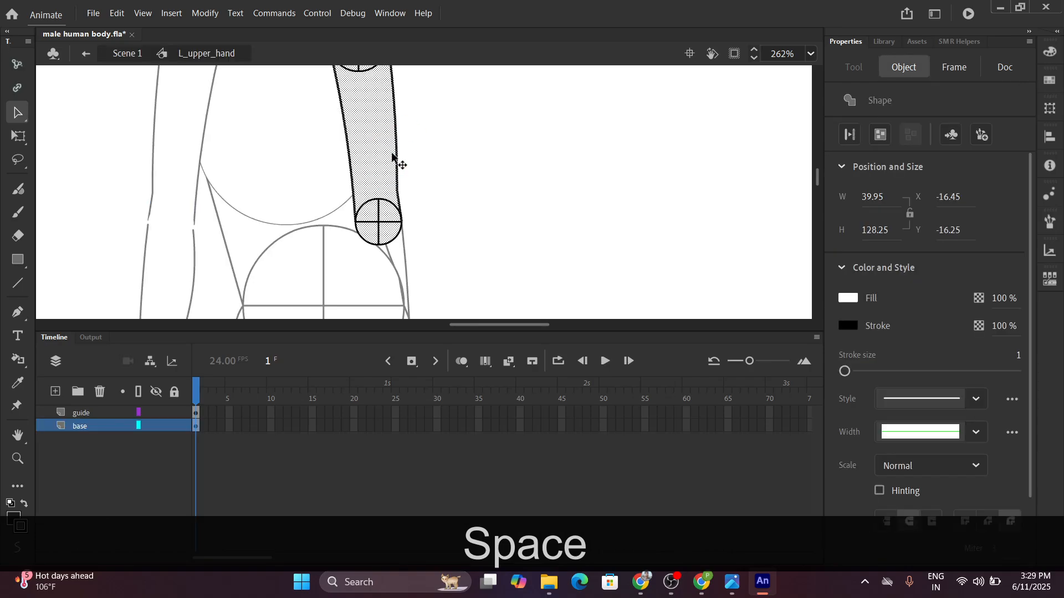
Move the upper arm's side outline strokes from the guide layer to the base layer of L_upper_hand, keeping them in place.
{"action": "left_click", "coordinate": [423, 143]}
{"action": "left_click", "coordinate": [397, 138]}
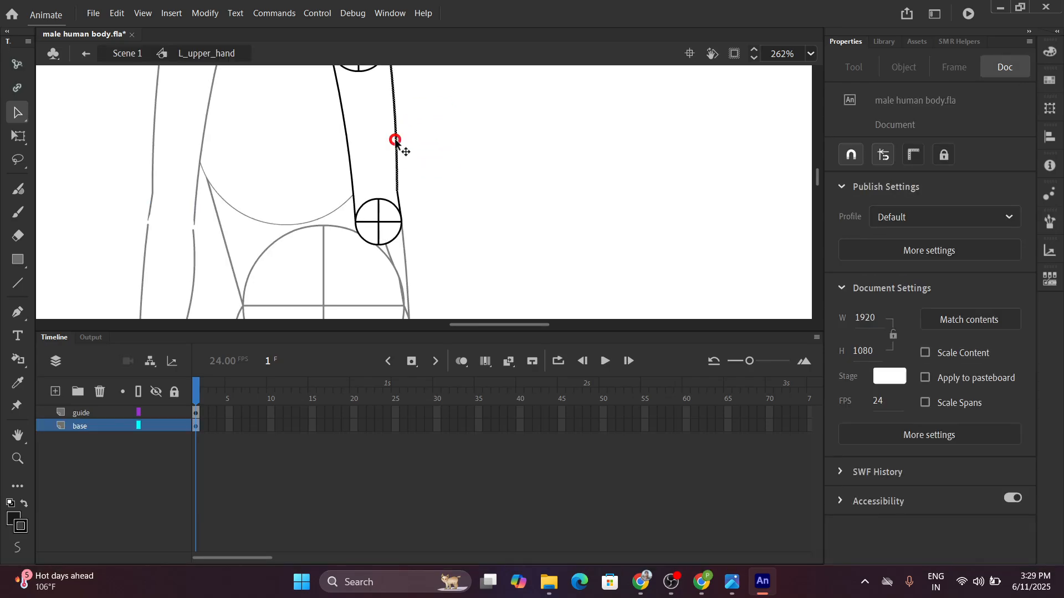
{"action": "key", "text": "shift"}
{"action": "left_click", "coordinate": [350, 161], "text": "shift"}
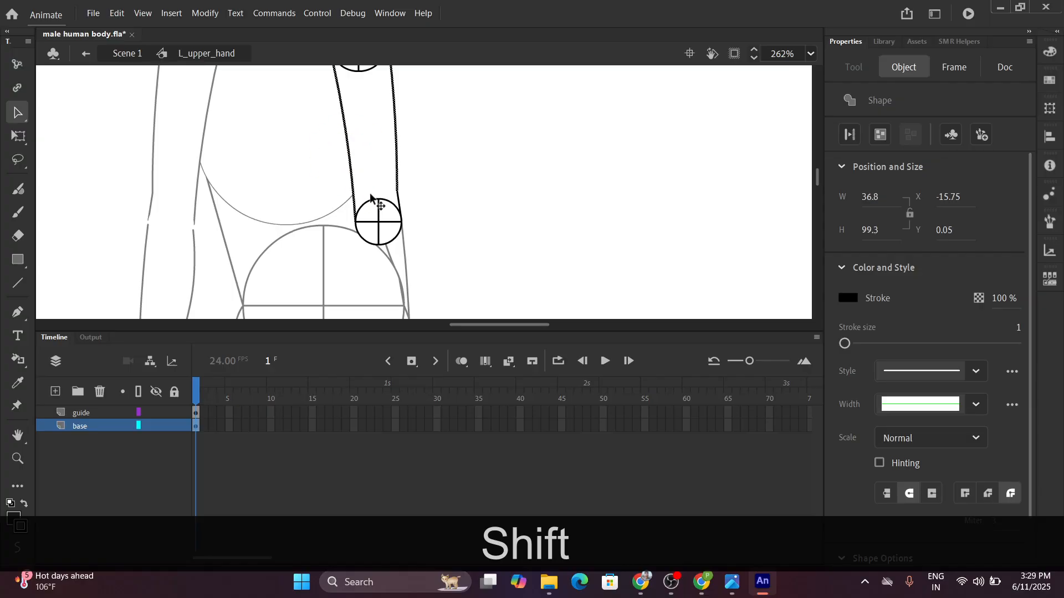
{"action": "left_click", "coordinate": [399, 200], "text": "shift"}
{"action": "scroll", "coordinate": [427, 162], "scroll_direction": "up", "scroll_amount": 3}
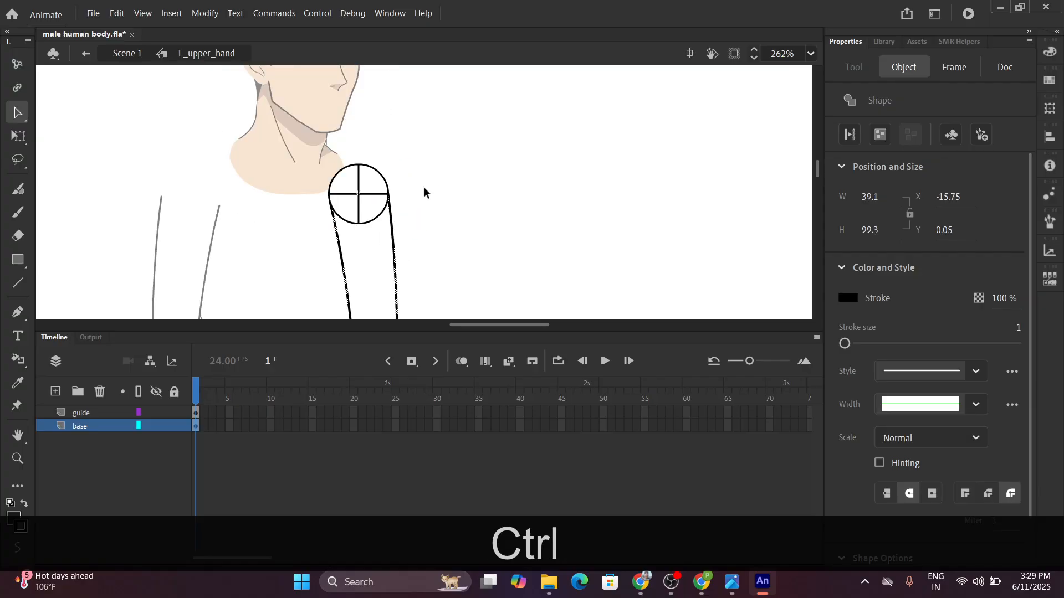
{"action": "key", "text": "ctrl+x"}
{"action": "scroll", "coordinate": [428, 222], "scroll_direction": "down", "scroll_amount": 2}
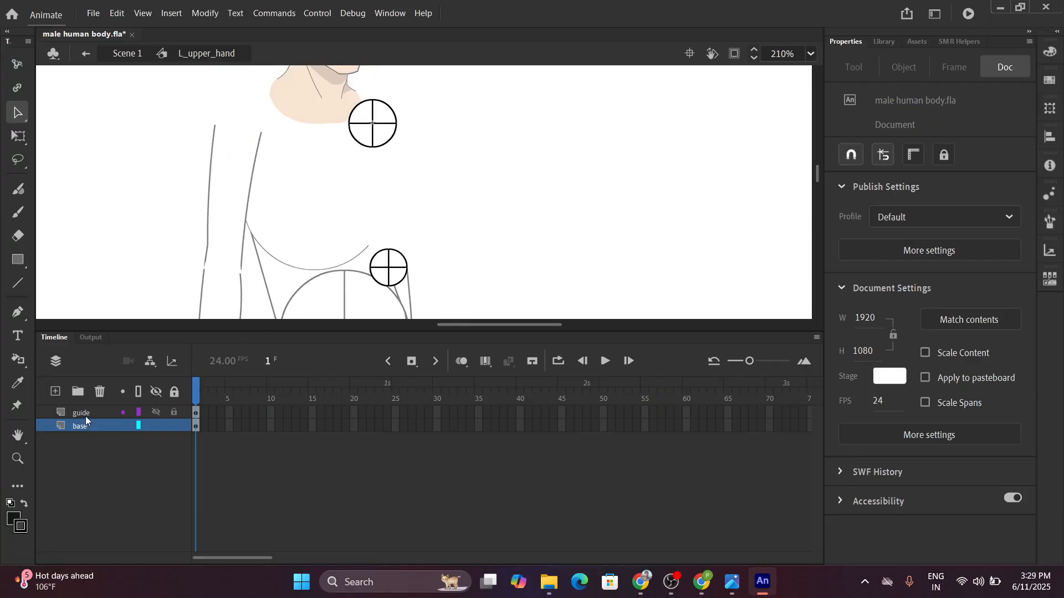
{"action": "left_click", "coordinate": [85, 422]}
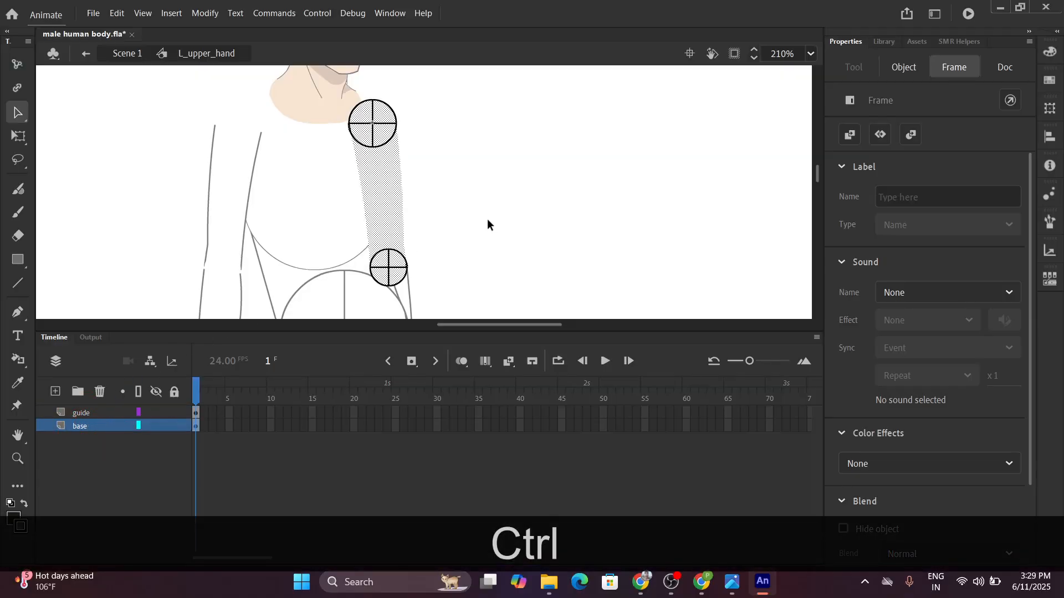
{"action": "key", "text": "ctrl+shift+v"}
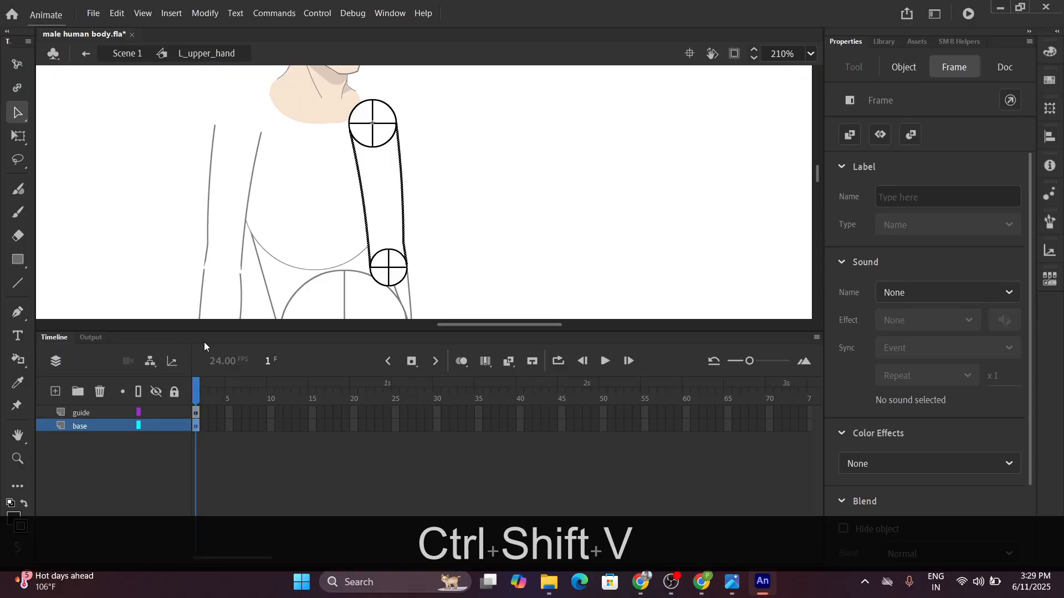
Convert the guide layer of L_upper_hand to a Guide layer and return to Scene 1.
{"action": "right_click", "coordinate": [81, 416]}
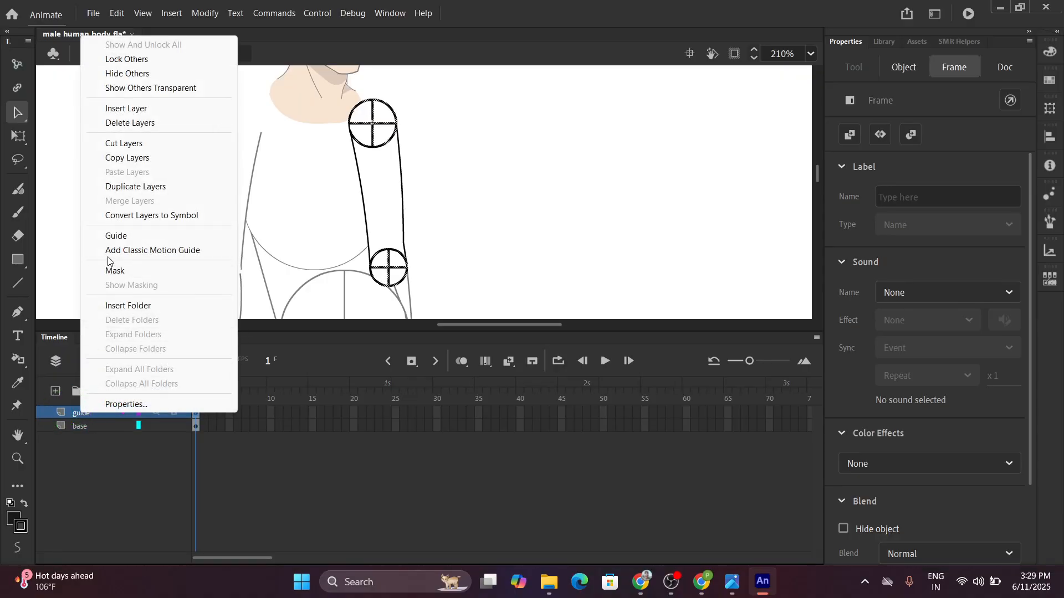
{"action": "left_click", "coordinate": [114, 235]}
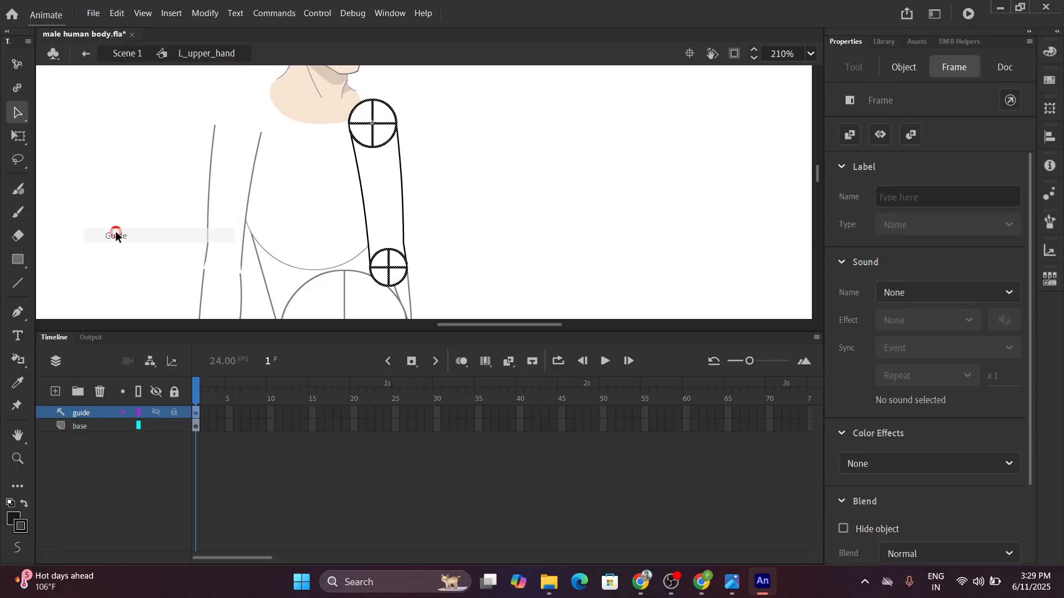
{"action": "left_click", "coordinate": [122, 54]}
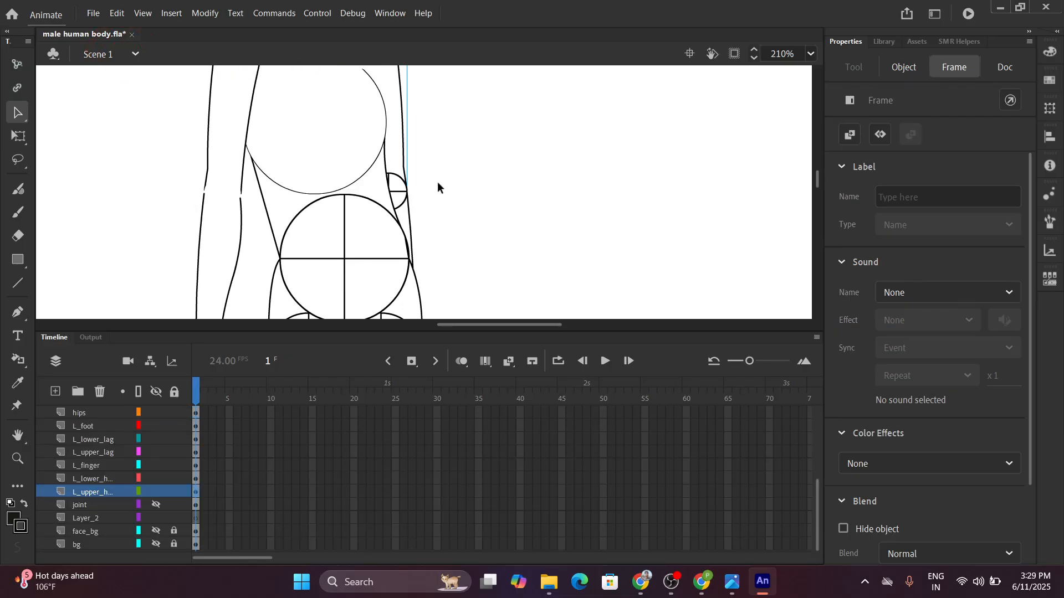
Open the L_lower_hand symbol, check which strokes its guide layer holds, and return to Scene 1.
{"action": "double_click", "coordinate": [412, 216]}
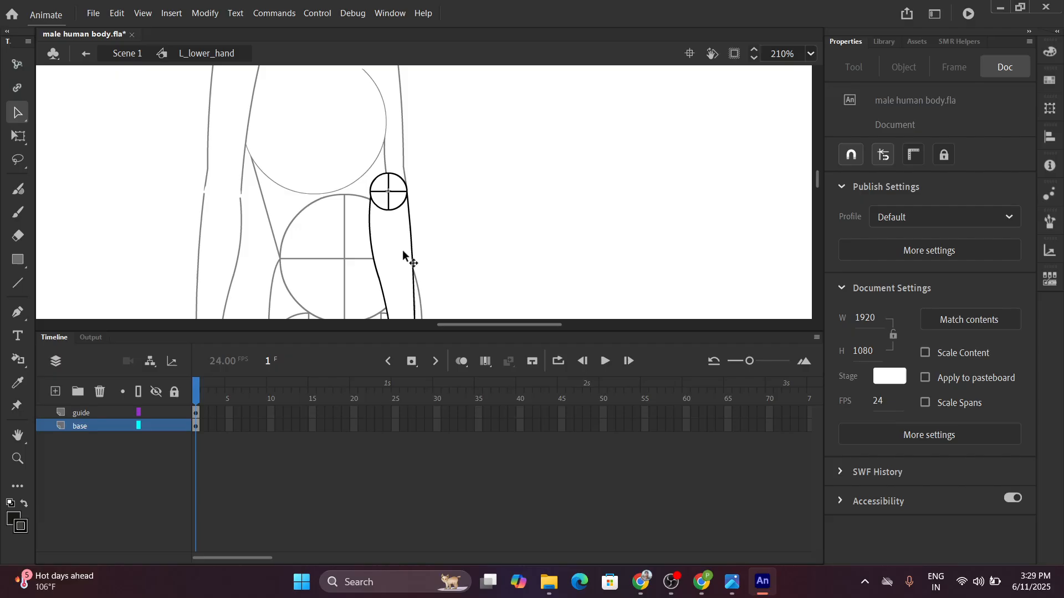
{"action": "scroll", "coordinate": [491, 200], "scroll_direction": "down", "scroll_amount": 3}
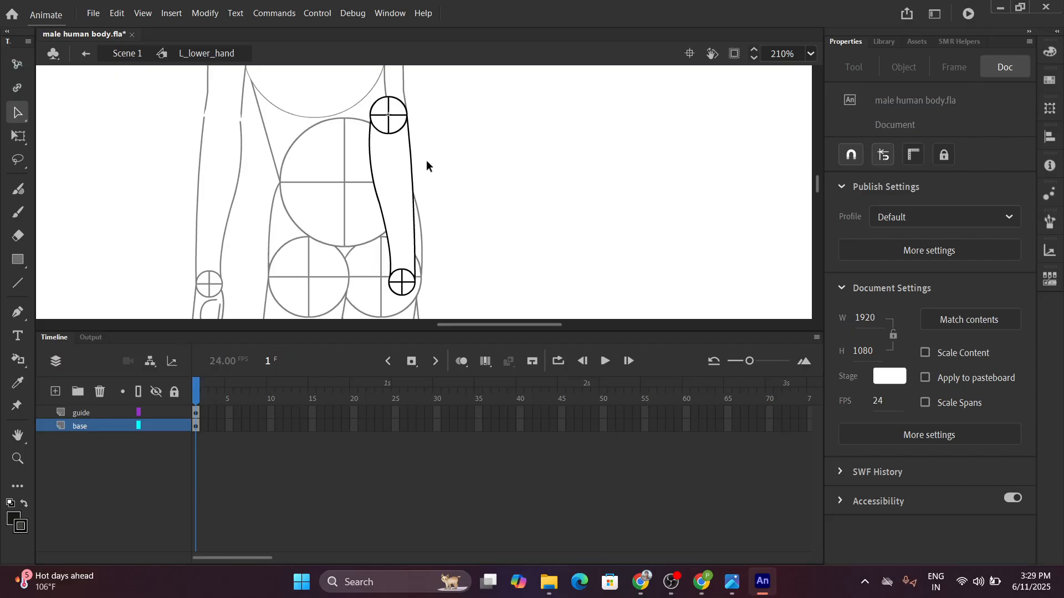
{"action": "left_click", "coordinate": [88, 412]}
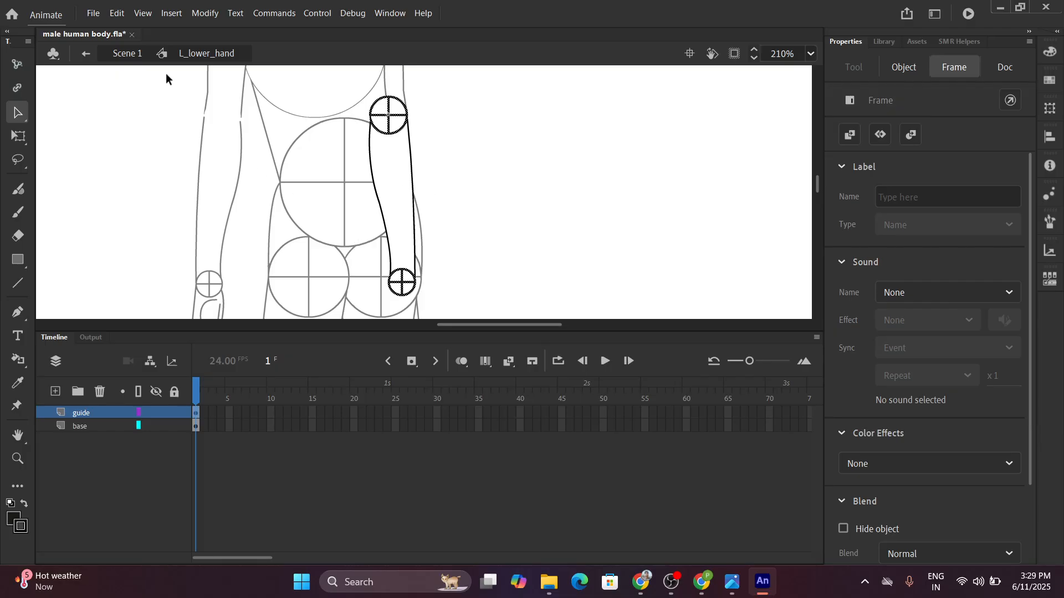
{"action": "left_click", "coordinate": [127, 53]}
{"action": "scroll", "coordinate": [454, 178], "scroll_direction": "down", "scroll_amount": 5}
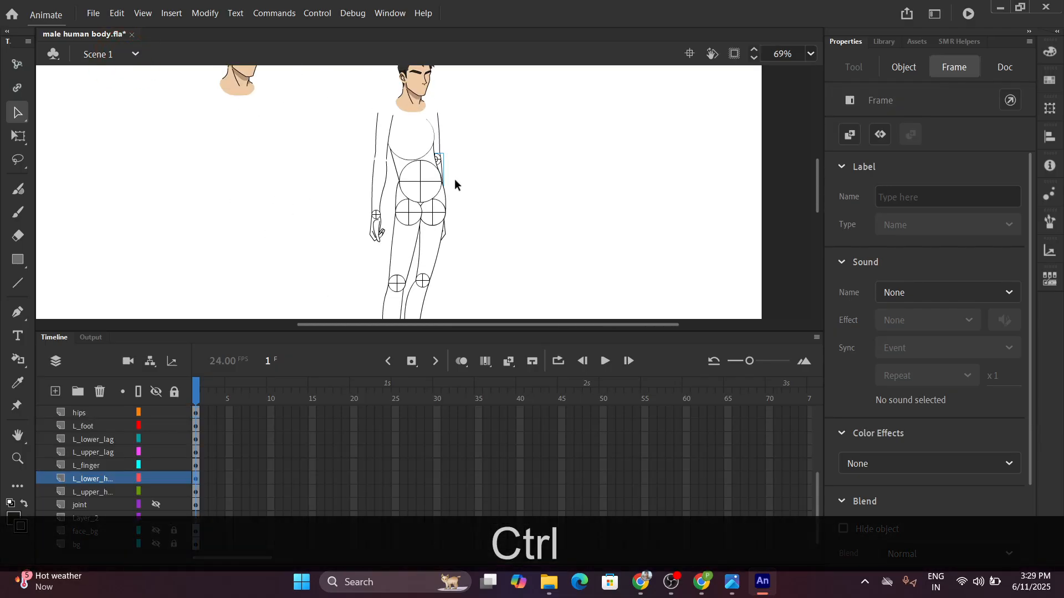
{"action": "scroll", "coordinate": [455, 183], "scroll_direction": "up", "scroll_amount": 4}
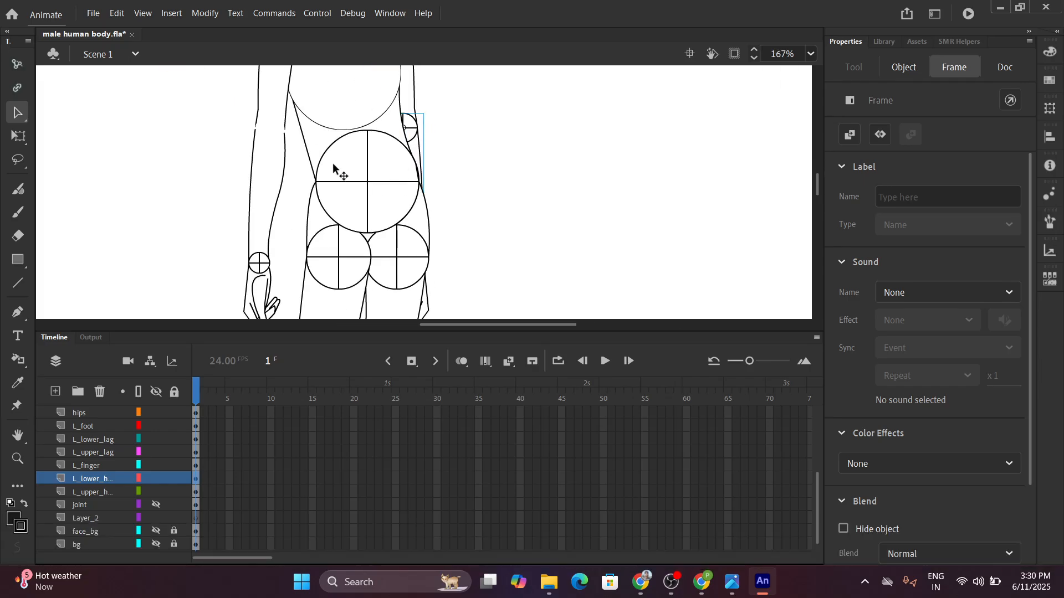
Open the chest_lower symbol for editing in place and select its guide layer.
{"action": "left_click", "coordinate": [315, 156]}
{"action": "double_click", "coordinate": [314, 157]}
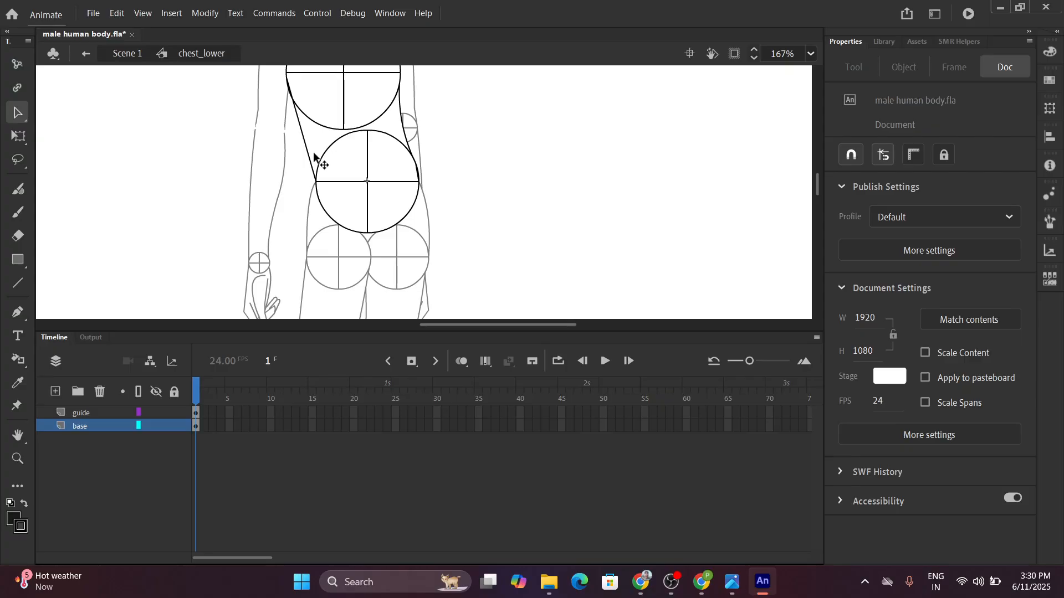
{"action": "left_click", "coordinate": [100, 412]}
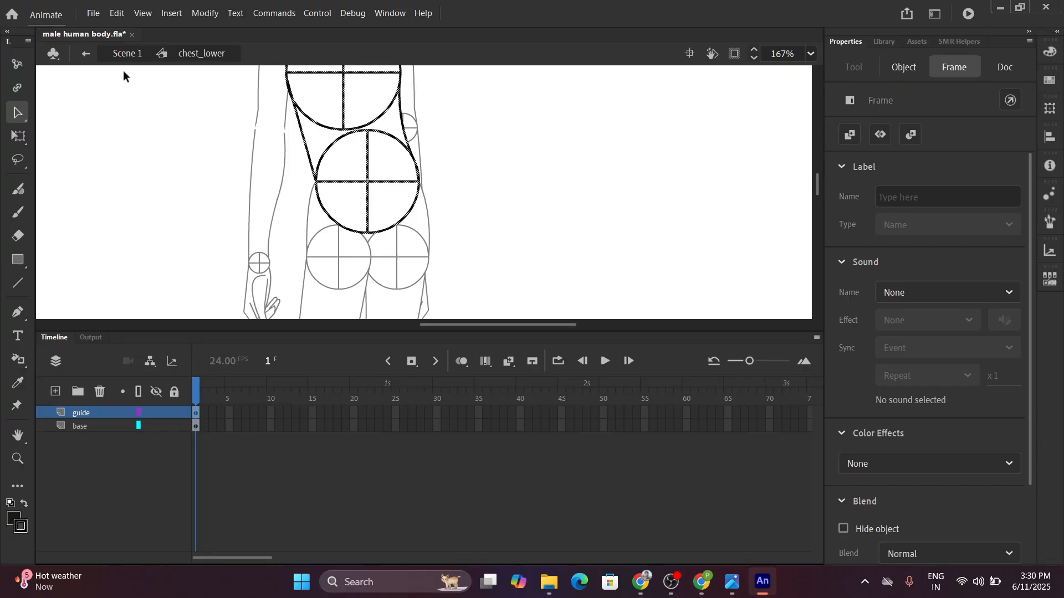
Move the lower torso's two side outline strokes from the guide layer to the base layer, keeping them in place.
{"action": "left_click", "coordinate": [299, 143]}
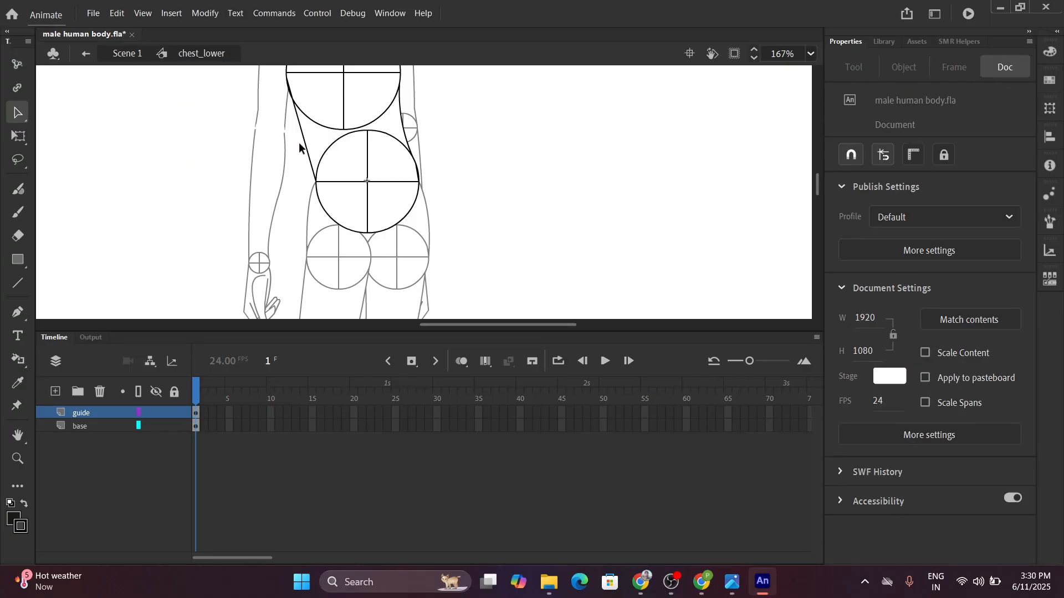
{"action": "left_click", "coordinate": [306, 146]}
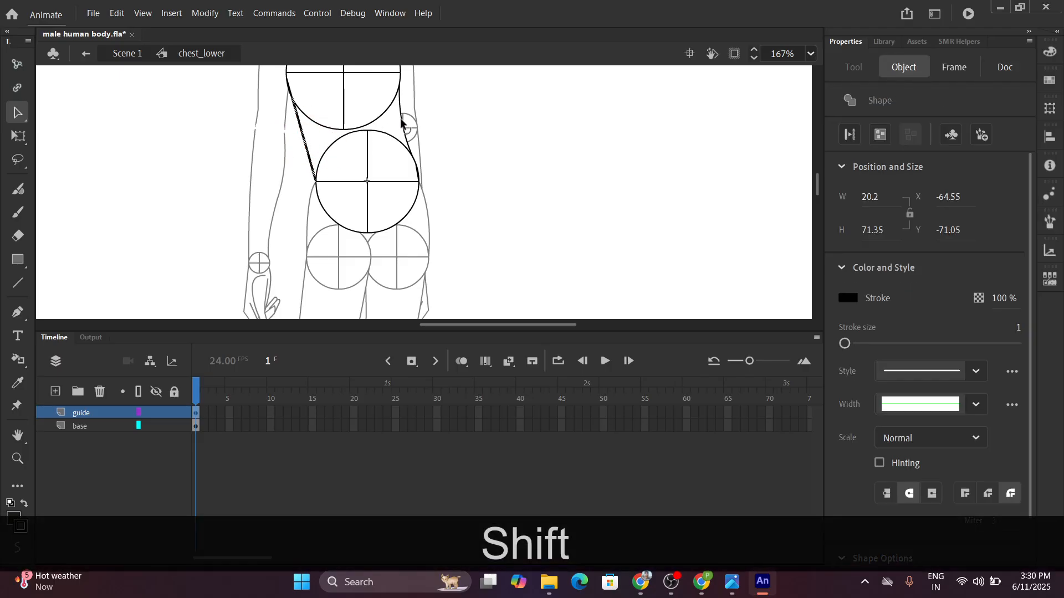
{"action": "left_click", "coordinate": [402, 119], "text": "shift"}
{"action": "key", "text": "ctrl+x"}
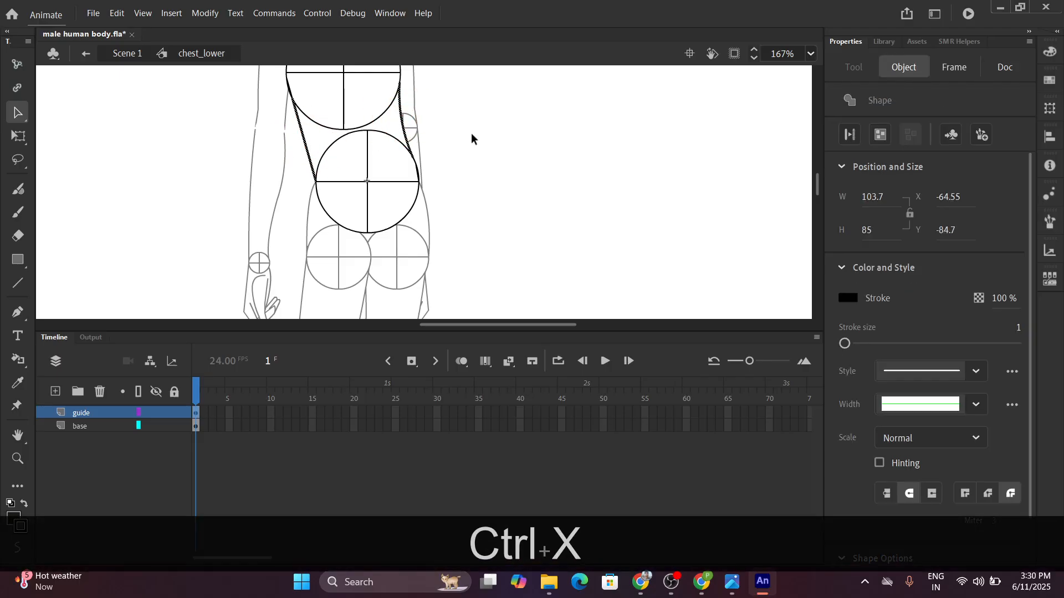
{"action": "left_click", "coordinate": [79, 426]}
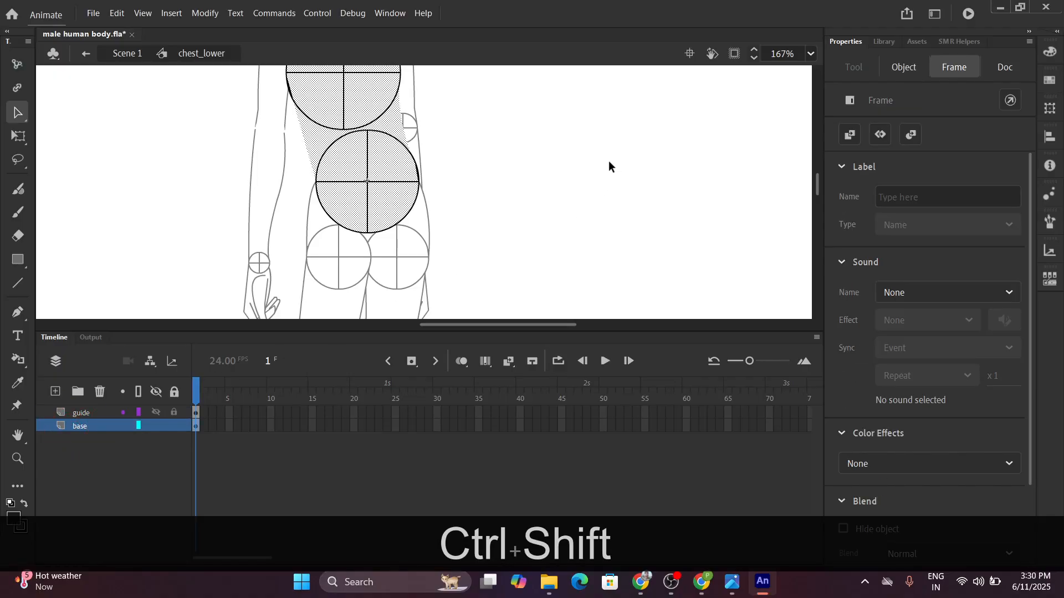
{"action": "key", "text": "ctrl+shift+v"}
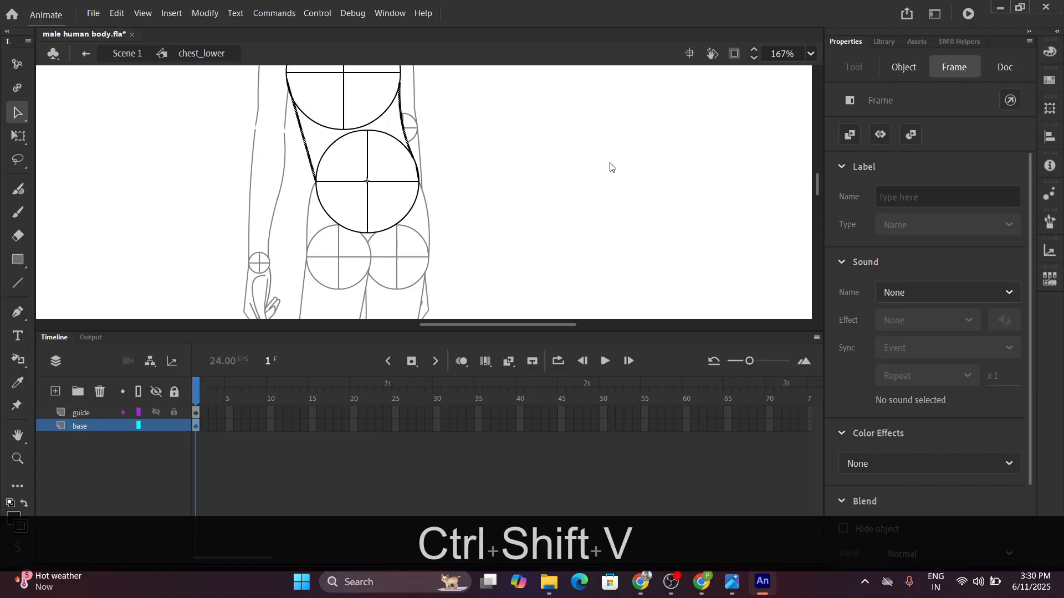
{"action": "left_click", "coordinate": [112, 53]}
{"action": "scroll", "coordinate": [452, 208], "scroll_direction": "down", "scroll_amount": 6}
{"action": "scroll", "coordinate": [453, 215], "scroll_direction": "up", "scroll_amount": 6}
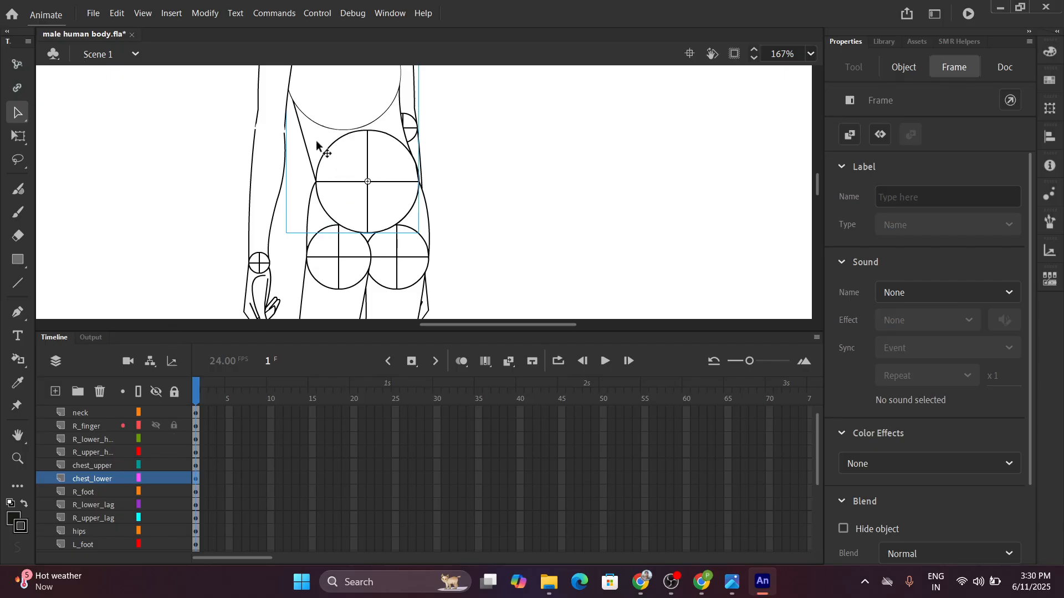
{"action": "double_click", "coordinate": [303, 209]}
{"action": "right_click", "coordinate": [84, 427]}
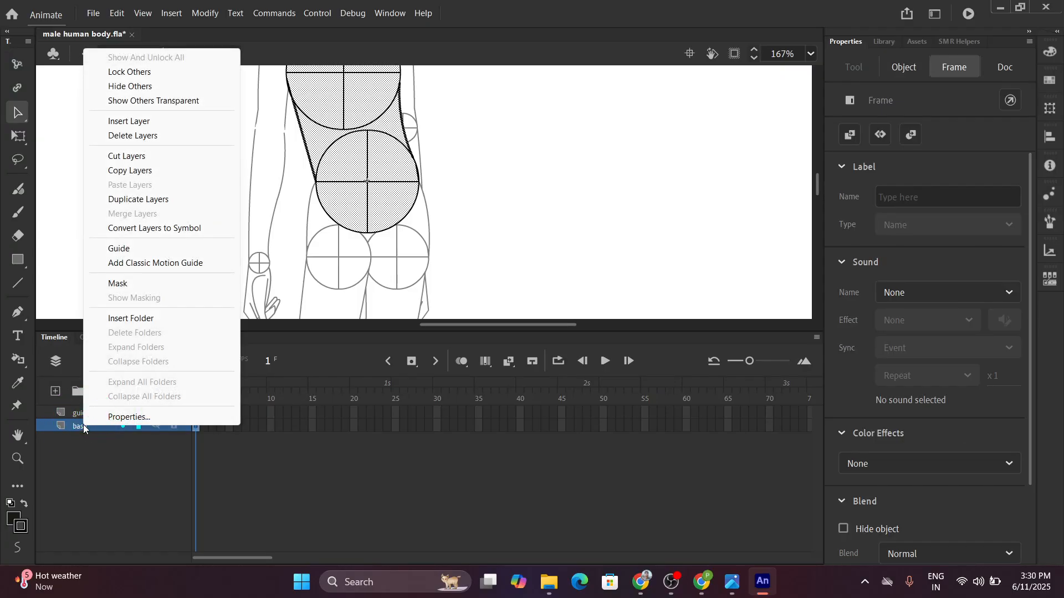
{"action": "right_click", "coordinate": [73, 412]}
{"action": "left_click", "coordinate": [105, 249]}
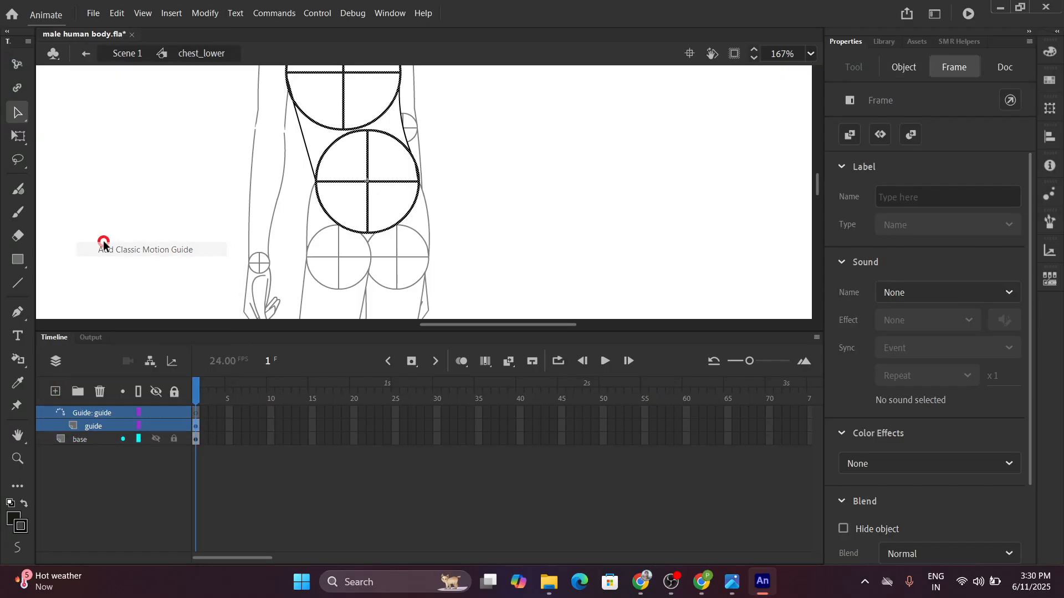
{"action": "key", "text": "ctrl+z"}
{"action": "key", "text": "ctrl+z"}
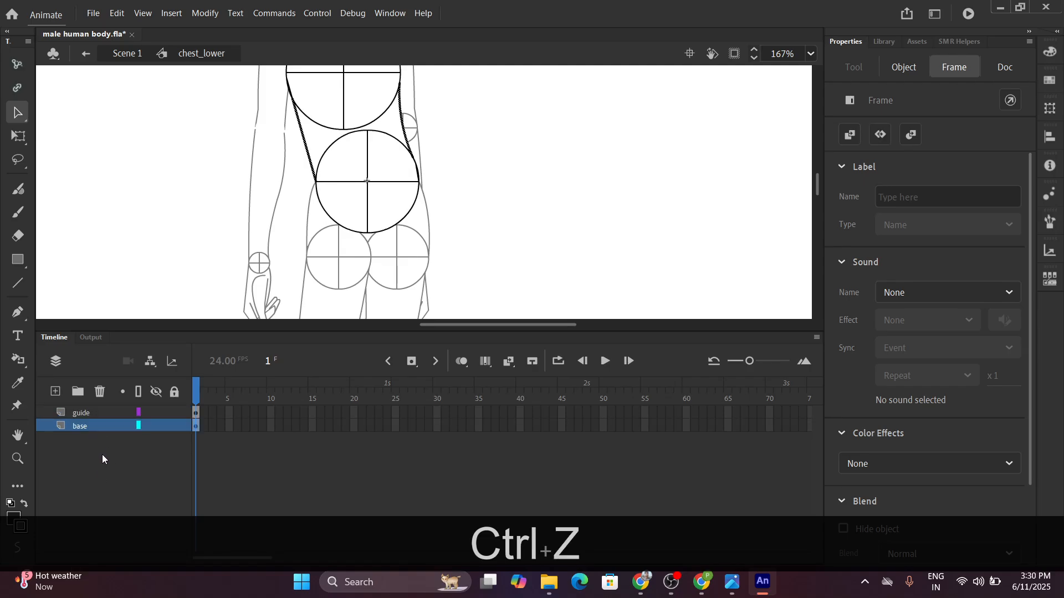
Convert the guide layer of chest_lower to a Guide layer and return to Scene 1.
{"action": "right_click", "coordinate": [88, 410]}
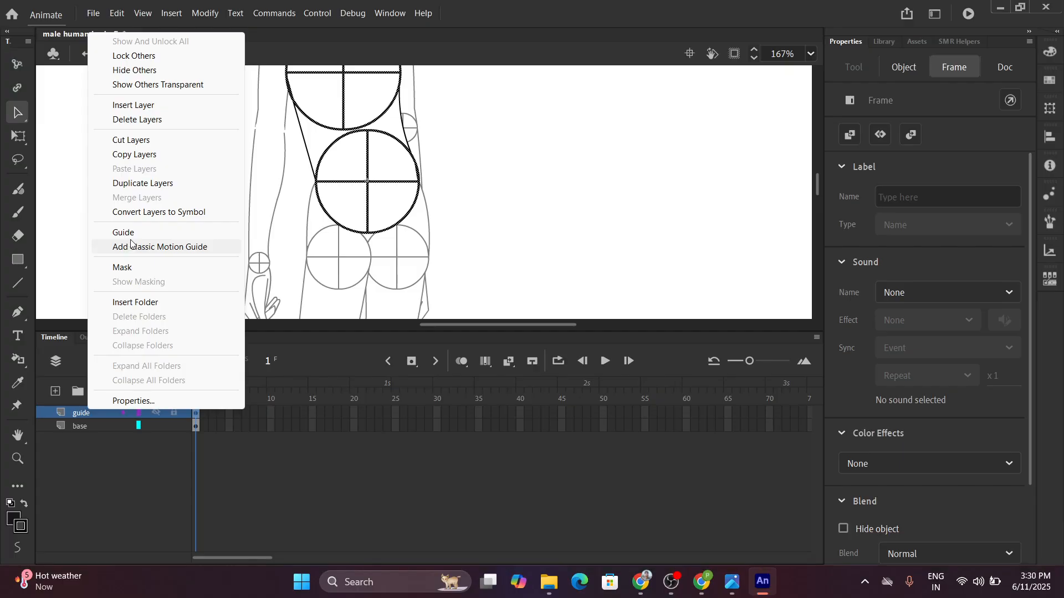
{"action": "left_click", "coordinate": [132, 235]}
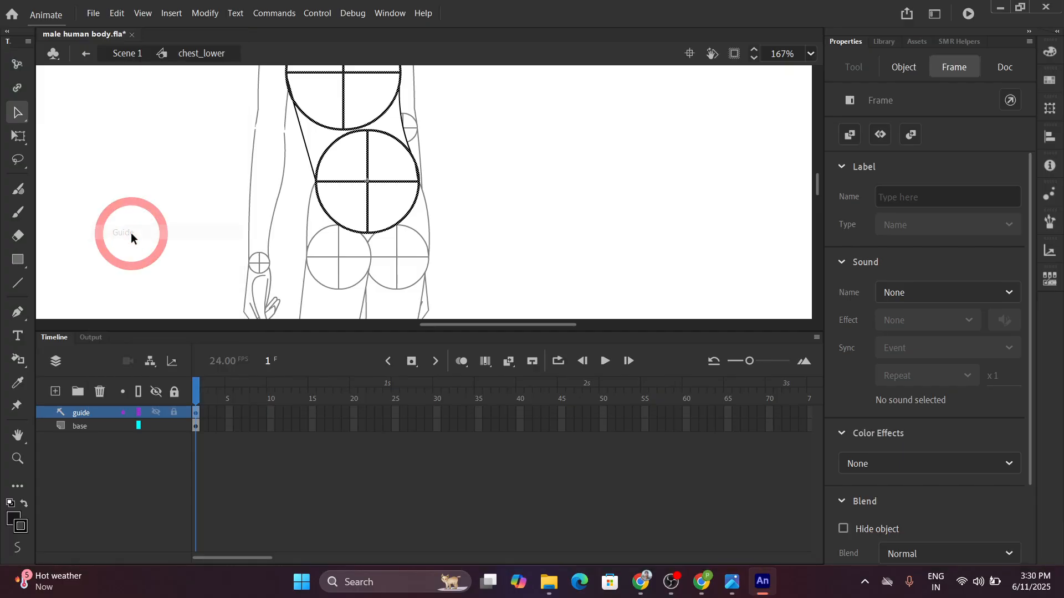
{"action": "left_click", "coordinate": [116, 55]}
Open the hips symbol for editing in place.
{"action": "scroll", "coordinate": [155, 221], "scroll_direction": "down", "scroll_amount": 2}
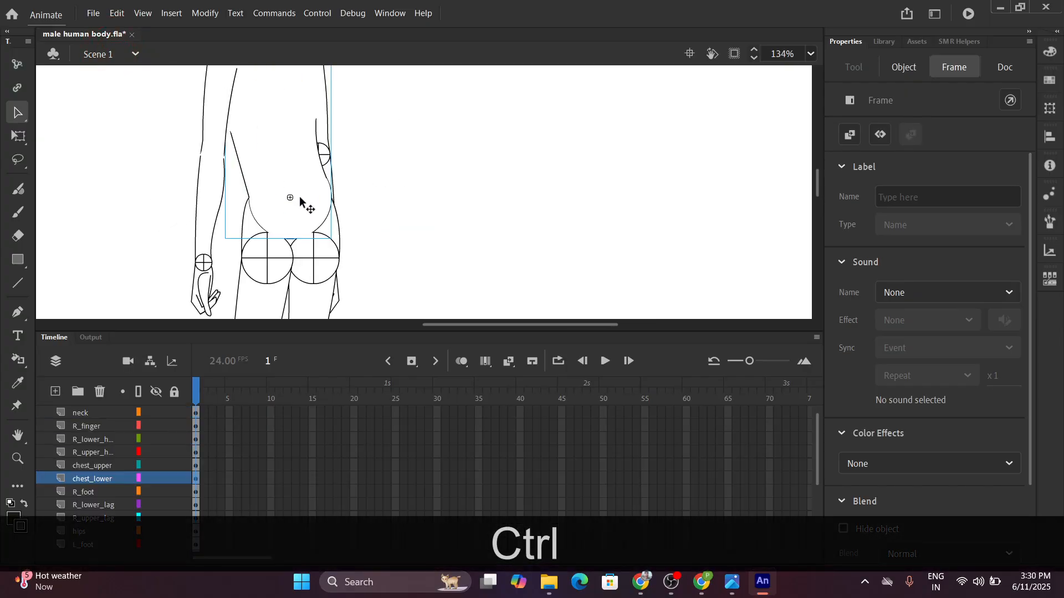
{"action": "scroll", "coordinate": [300, 215], "scroll_direction": "down", "scroll_amount": 1}
{"action": "scroll", "coordinate": [262, 226], "scroll_direction": "up", "scroll_amount": 1}
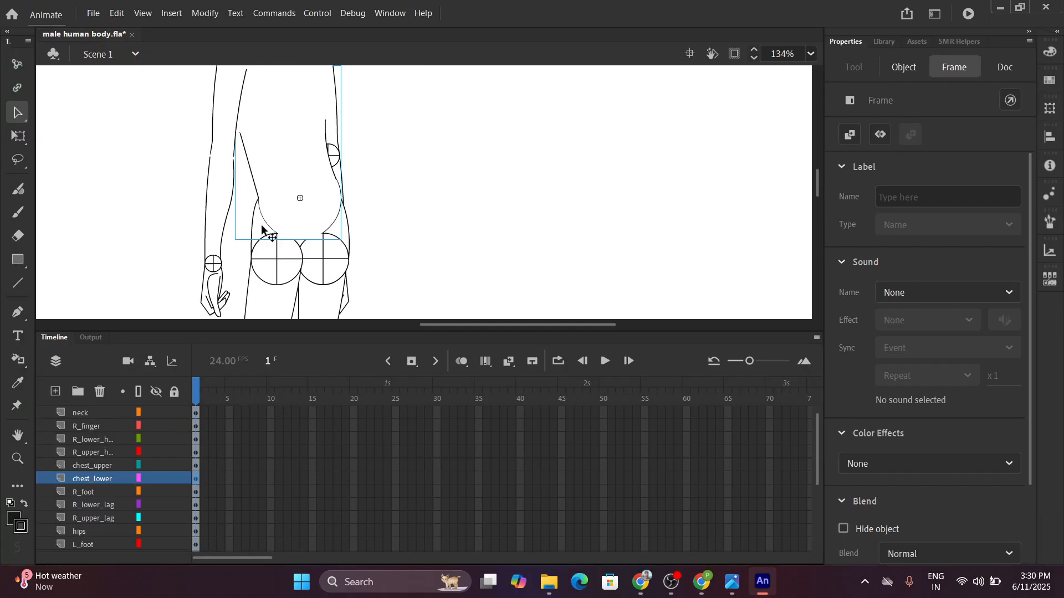
{"action": "scroll", "coordinate": [262, 227], "scroll_direction": "up", "scroll_amount": 4}
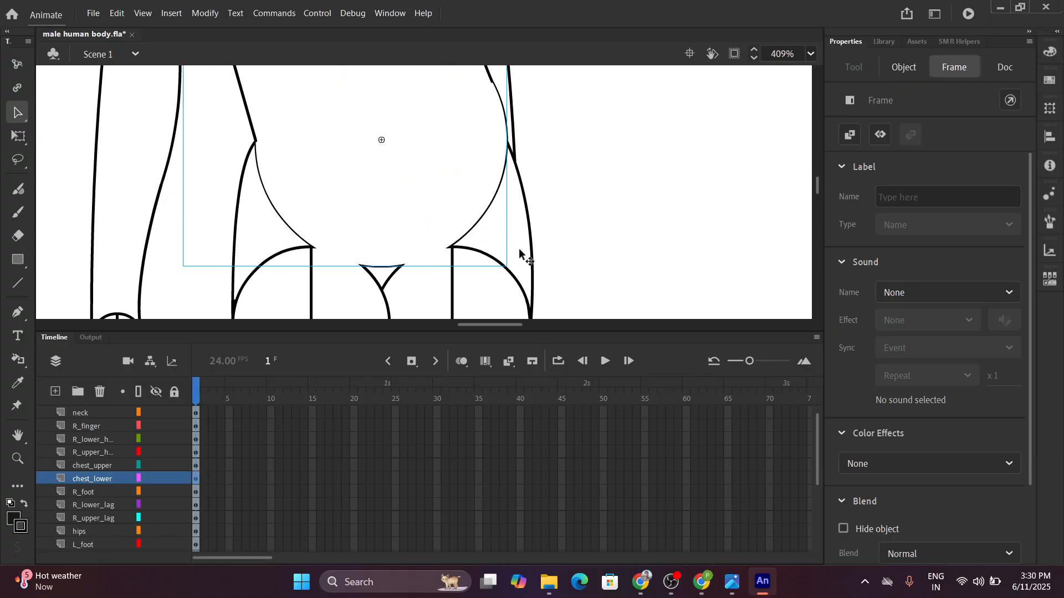
{"action": "left_click", "coordinate": [522, 249]}
{"action": "double_click", "coordinate": [521, 247]}
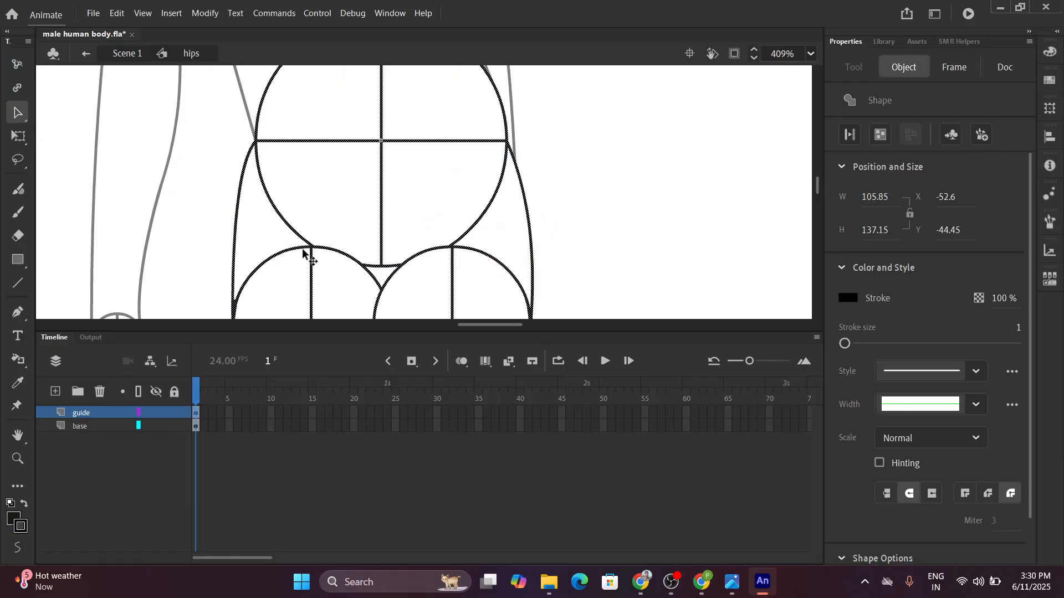
Move the hips' two outer side outline strokes from the guide layer to the base layer, keeping them in place.
{"action": "scroll", "coordinate": [294, 247], "scroll_direction": "down", "scroll_amount": 2}
{"action": "left_click", "coordinate": [458, 231]}
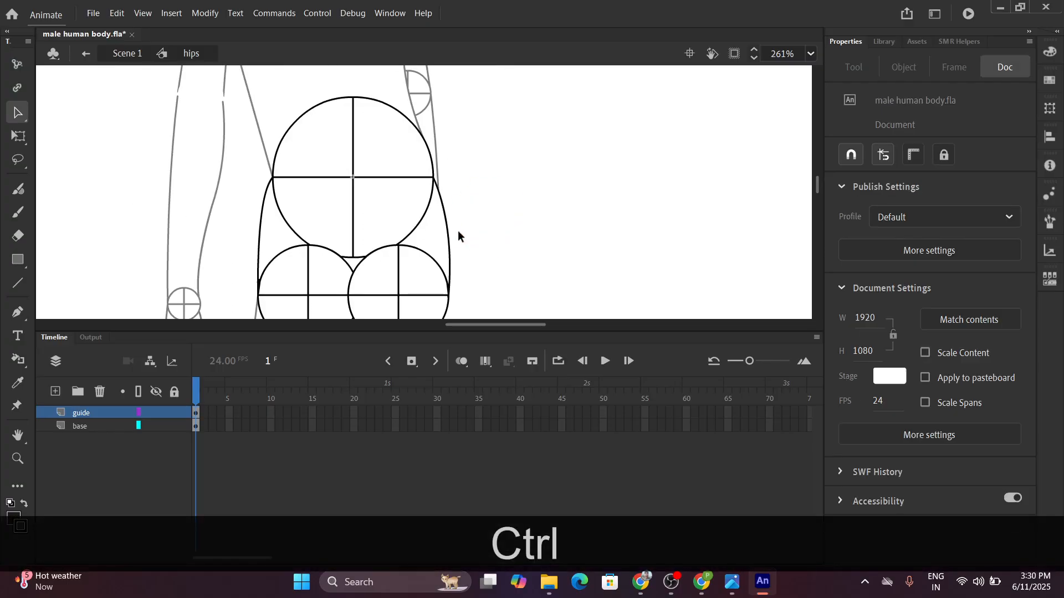
{"action": "left_click", "coordinate": [450, 240]}
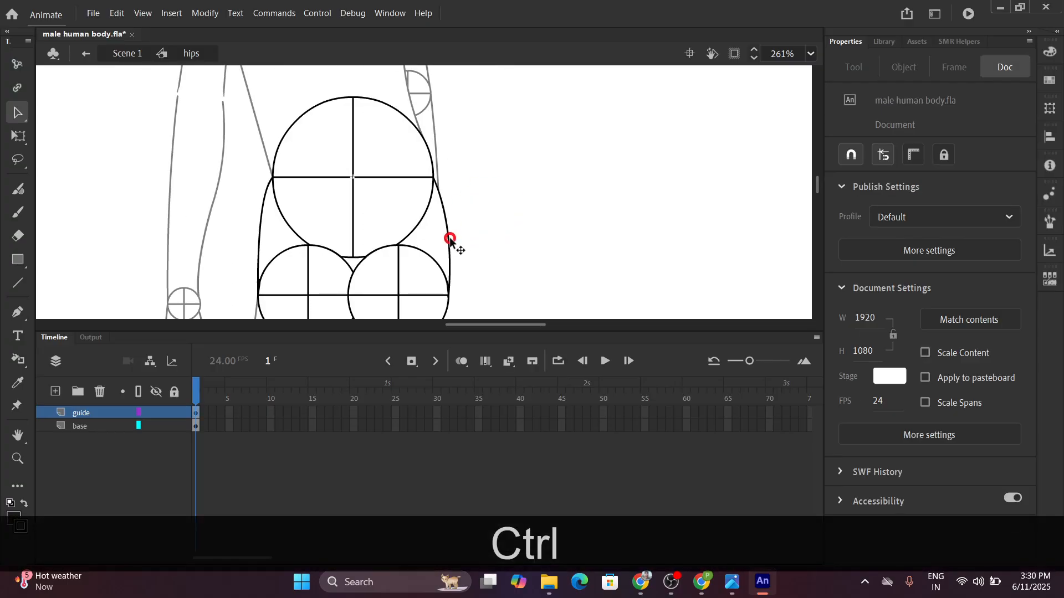
{"action": "left_click", "coordinate": [260, 240], "text": "shift"}
{"action": "key", "text": "ctrl+x"}
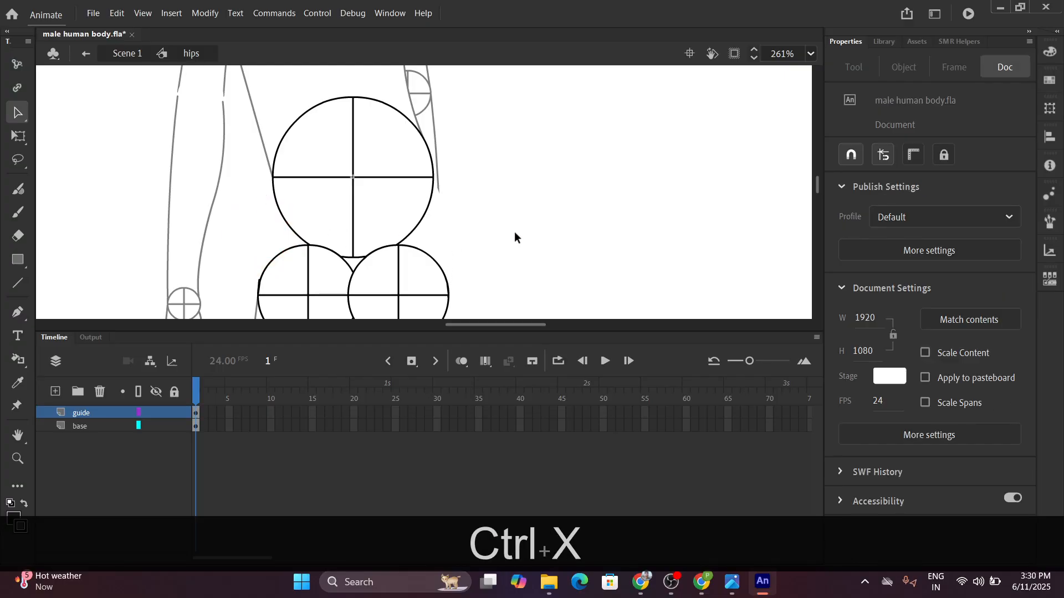
{"action": "left_click", "coordinate": [76, 424]}
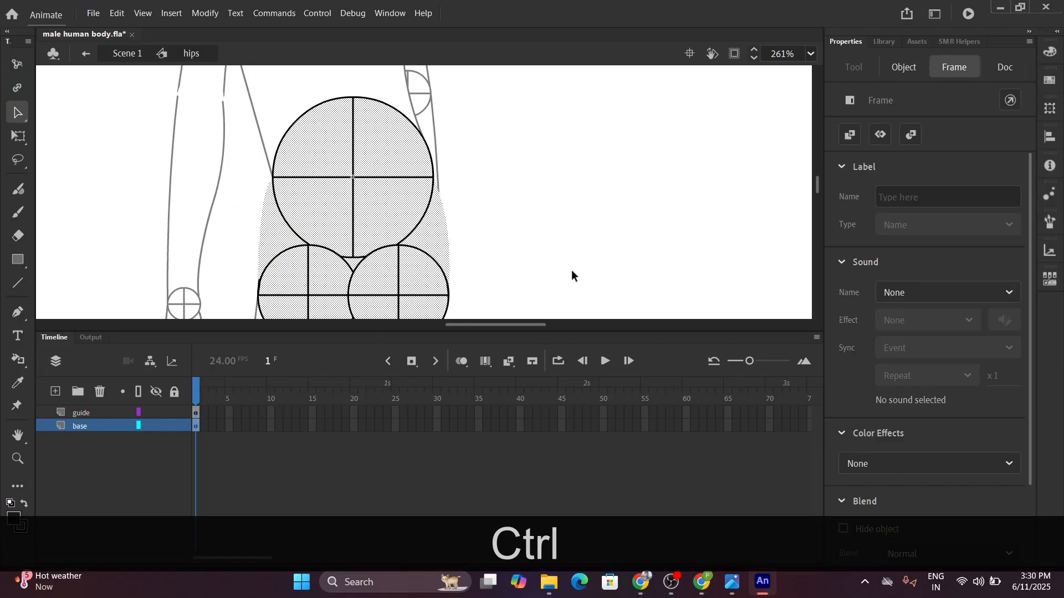
{"action": "key", "text": "ctrl+shift+v"}
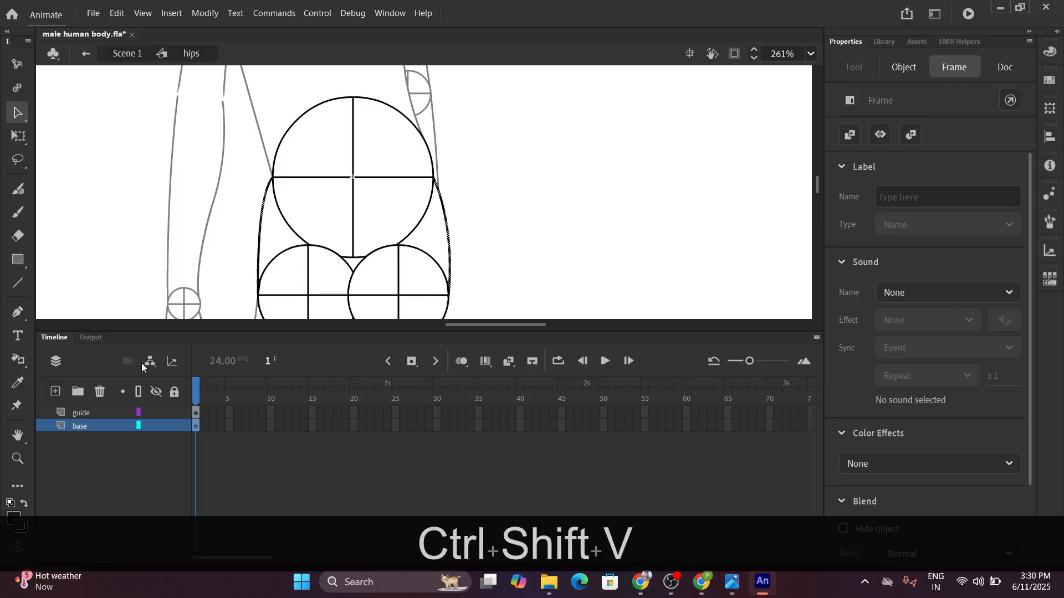
Convert the guide layer of the hips symbol to a Guide layer and return to Scene 1.
{"action": "right_click", "coordinate": [91, 413]}
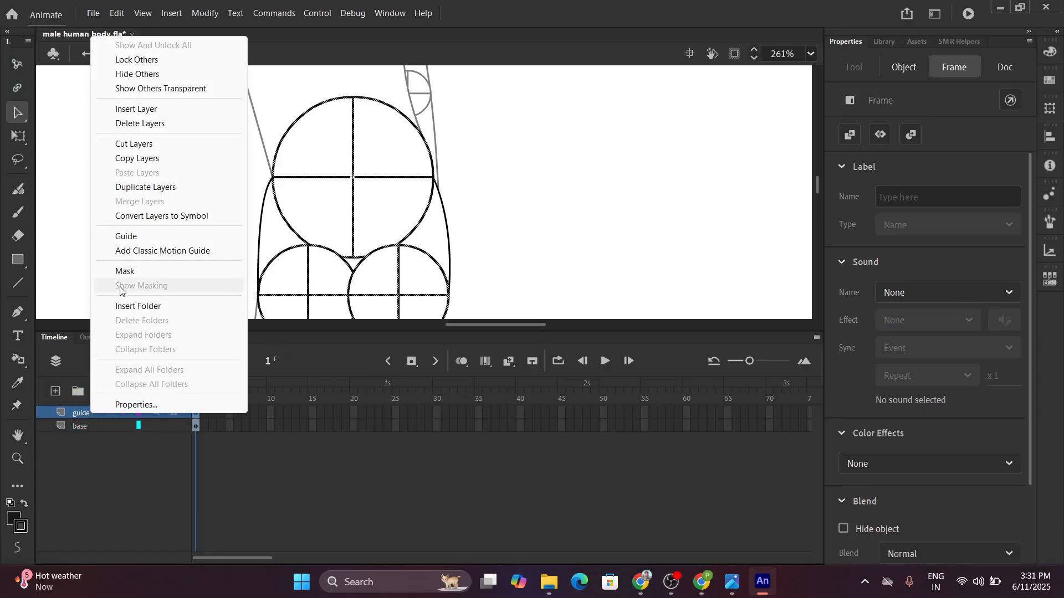
{"action": "left_click", "coordinate": [127, 237]}
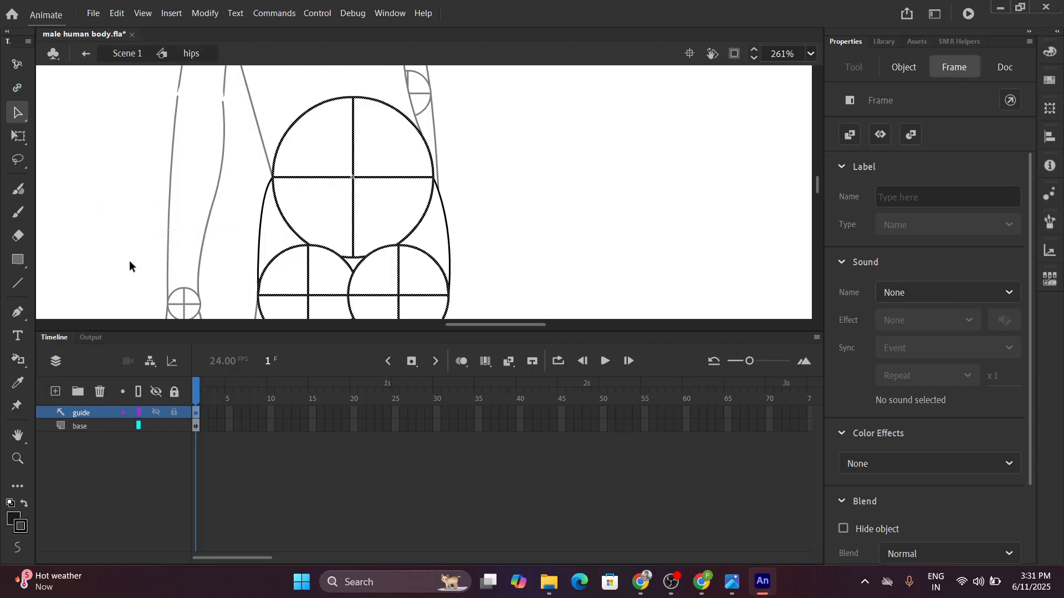
{"action": "left_click", "coordinate": [123, 54]}
Open the R_finger symbol in place, convert its guide layer to a Guide layer, and return to Scene 1.
{"action": "scroll", "coordinate": [241, 183], "scroll_direction": "down", "scroll_amount": 6}
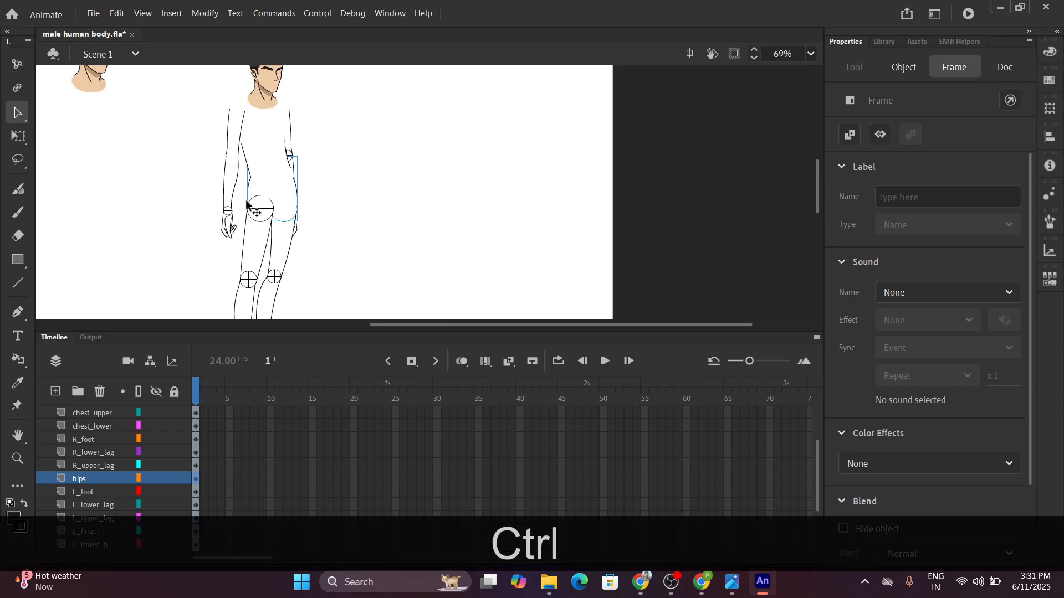
{"action": "scroll", "coordinate": [246, 208], "scroll_direction": "up", "scroll_amount": 5}
{"action": "scroll", "coordinate": [249, 272], "scroll_direction": "down", "scroll_amount": 4}
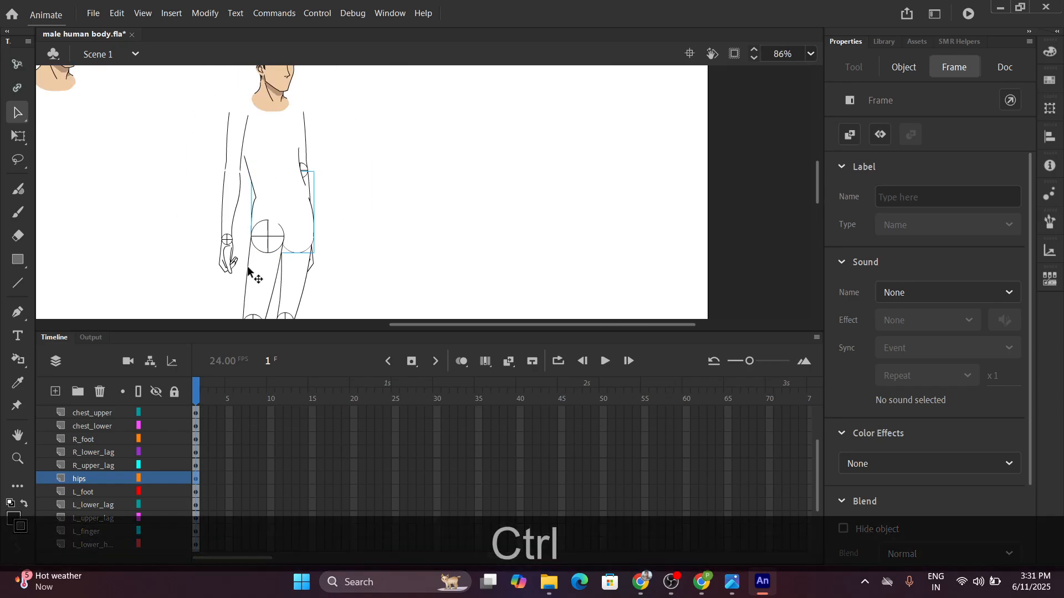
{"action": "scroll", "coordinate": [248, 271], "scroll_direction": "down", "scroll_amount": 1}
{"action": "scroll", "coordinate": [235, 277], "scroll_direction": "up", "scroll_amount": 4}
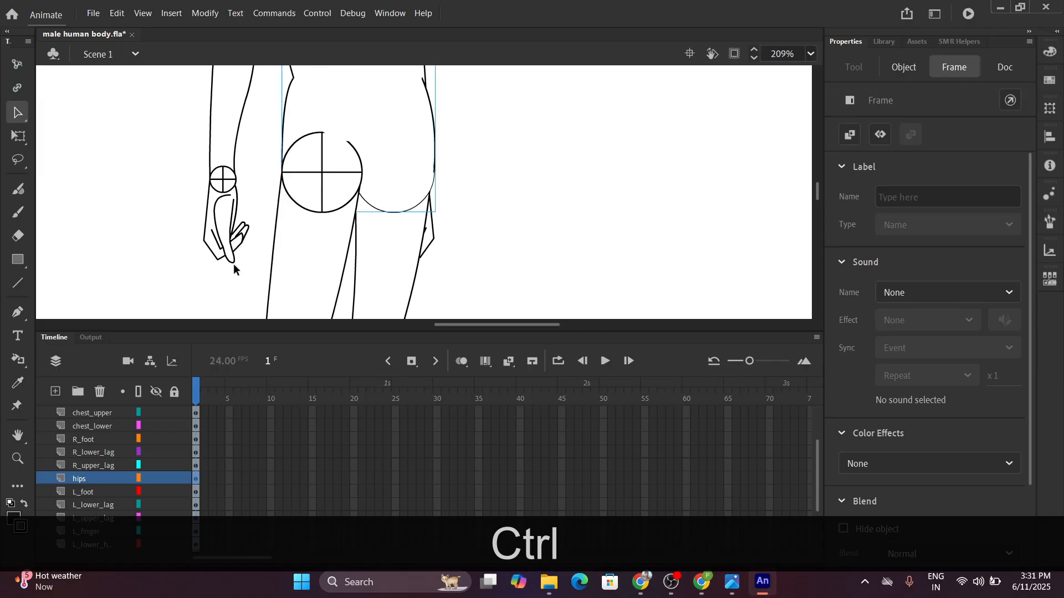
{"action": "double_click", "coordinate": [217, 237]}
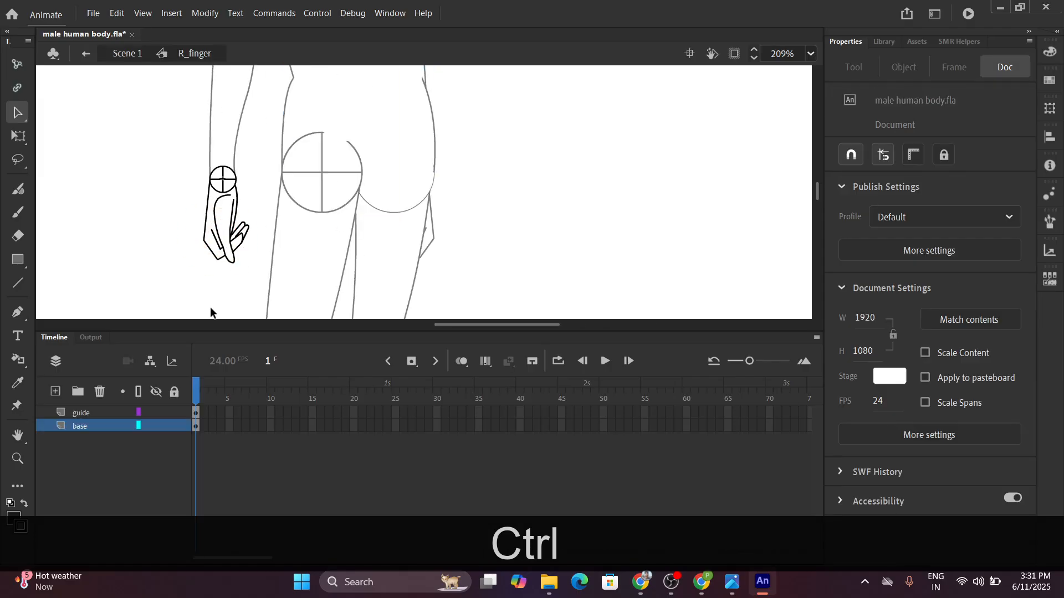
{"action": "right_click", "coordinate": [75, 414]}
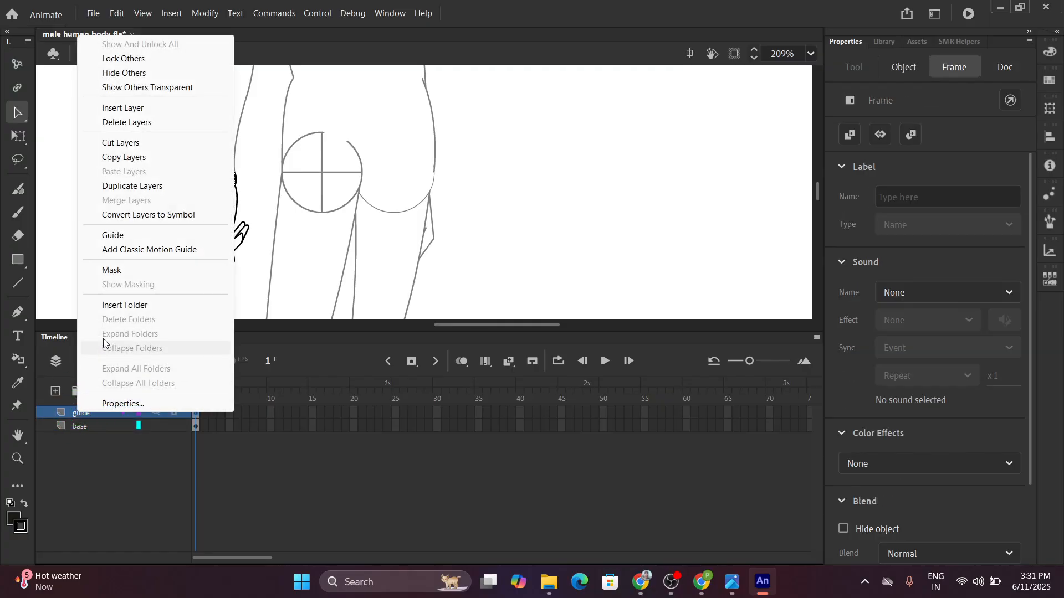
{"action": "left_click", "coordinate": [133, 239]}
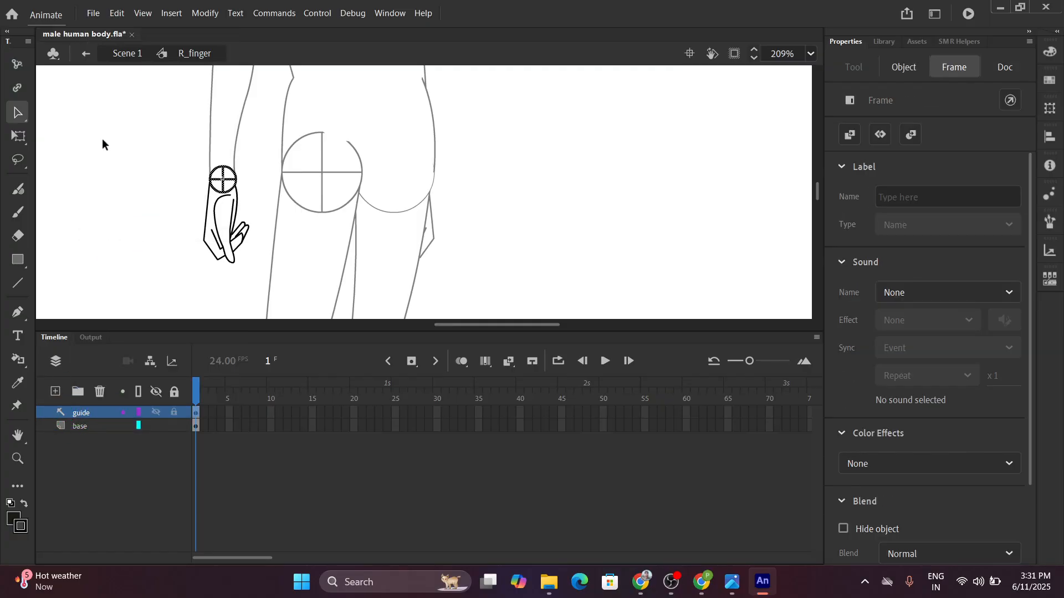
{"action": "left_click", "coordinate": [111, 56]}
Open the R_upper_lag symbol in place, convert its guide layer to a Guide layer, and return to Scene 1.
{"action": "scroll", "coordinate": [135, 222], "scroll_direction": "down", "scroll_amount": 2}
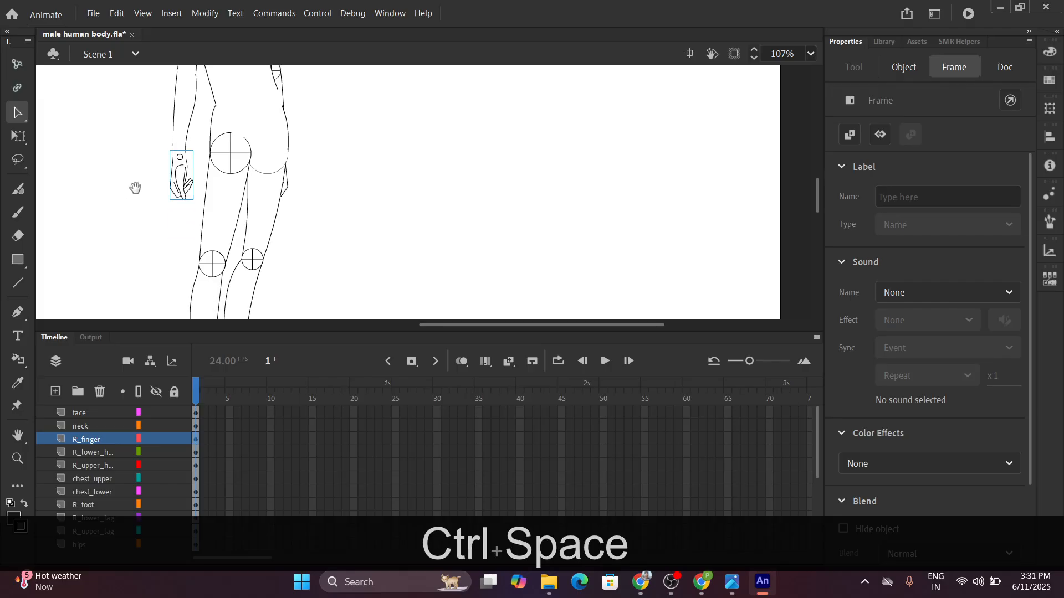
{"action": "left_click_drag", "start_coordinate": [135, 188], "coordinate": [138, 179]}
{"action": "double_click", "coordinate": [225, 192]}
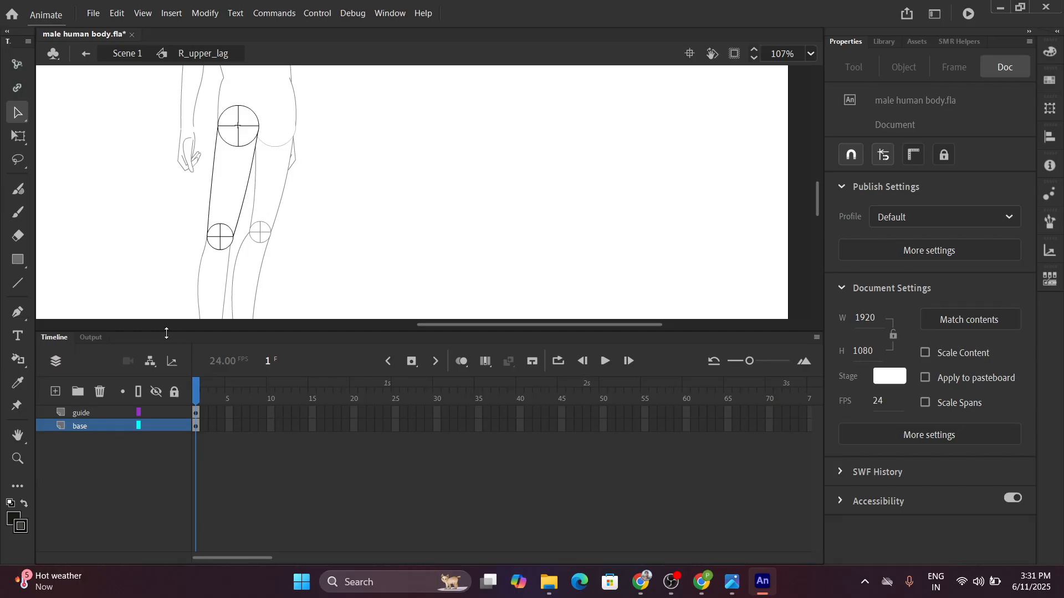
{"action": "right_click", "coordinate": [88, 412]}
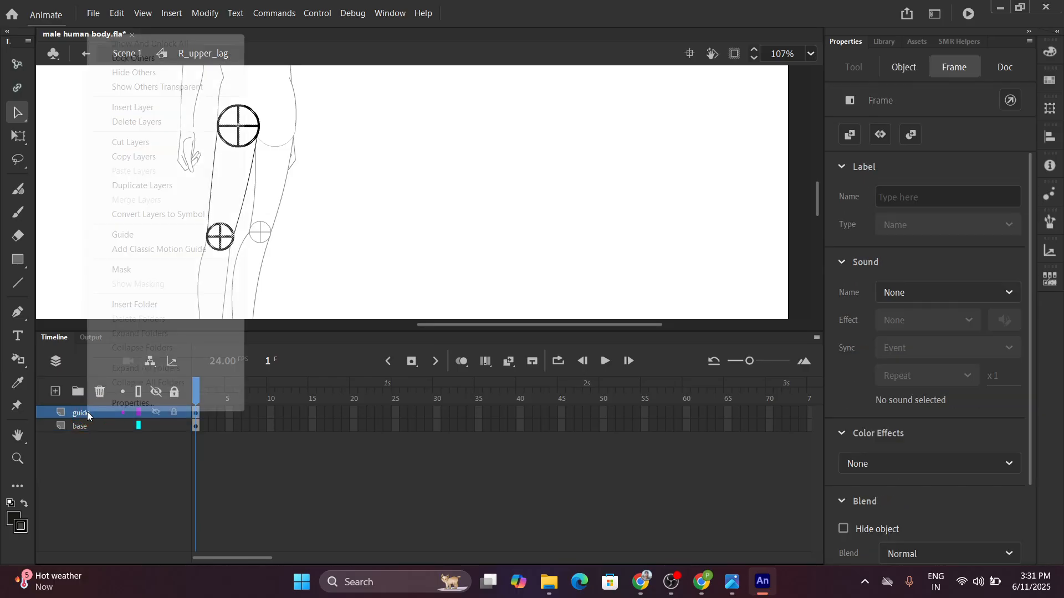
{"action": "left_click", "coordinate": [127, 236]}
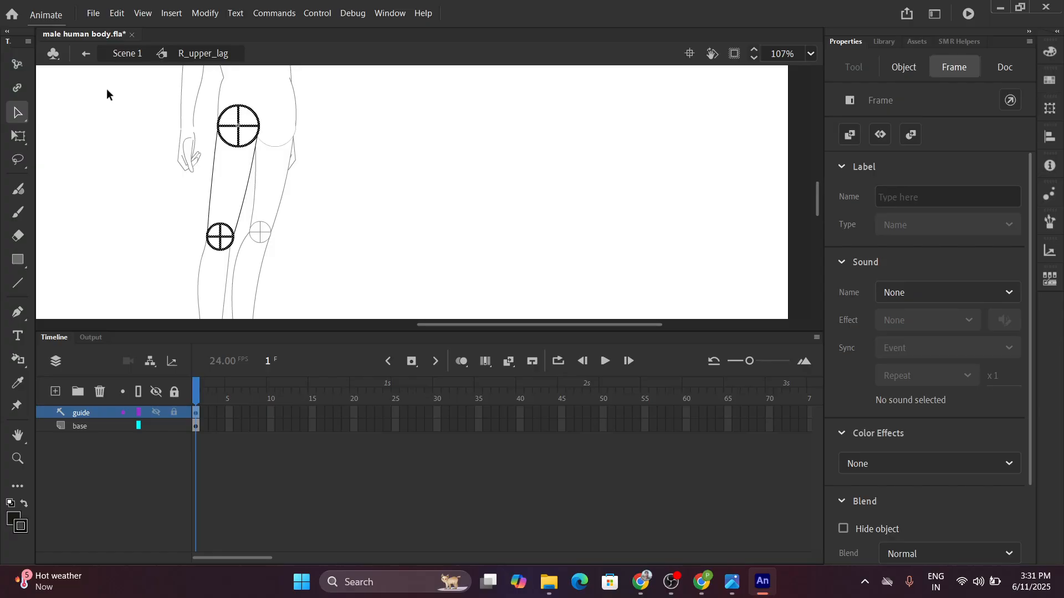
{"action": "left_click", "coordinate": [123, 53]}
Open the R_lower_lag symbol in place, convert its guide layer to a Guide layer, and return to Scene 1.
{"action": "scroll", "coordinate": [148, 209], "scroll_direction": "down", "scroll_amount": 4}
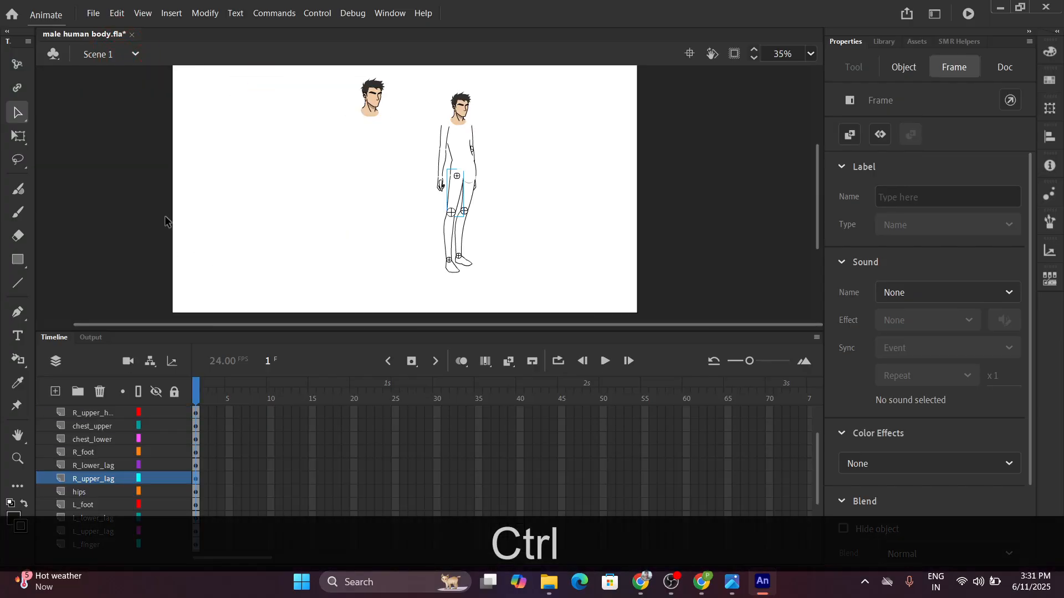
{"action": "scroll", "coordinate": [410, 205], "scroll_direction": "up", "scroll_amount": 3}
{"action": "left_click", "coordinate": [512, 248]}
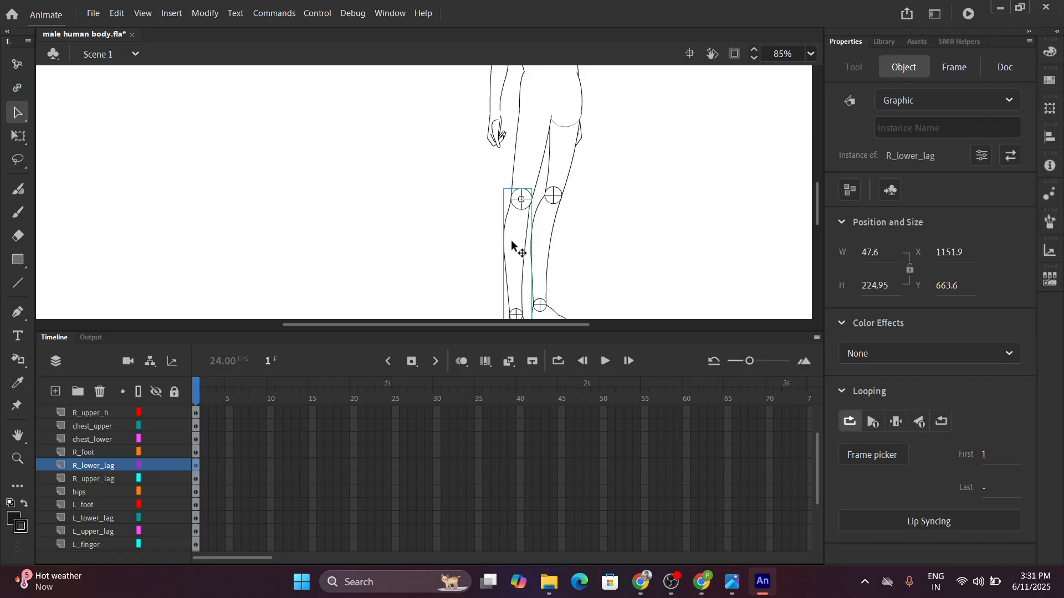
{"action": "double_click", "coordinate": [513, 248]}
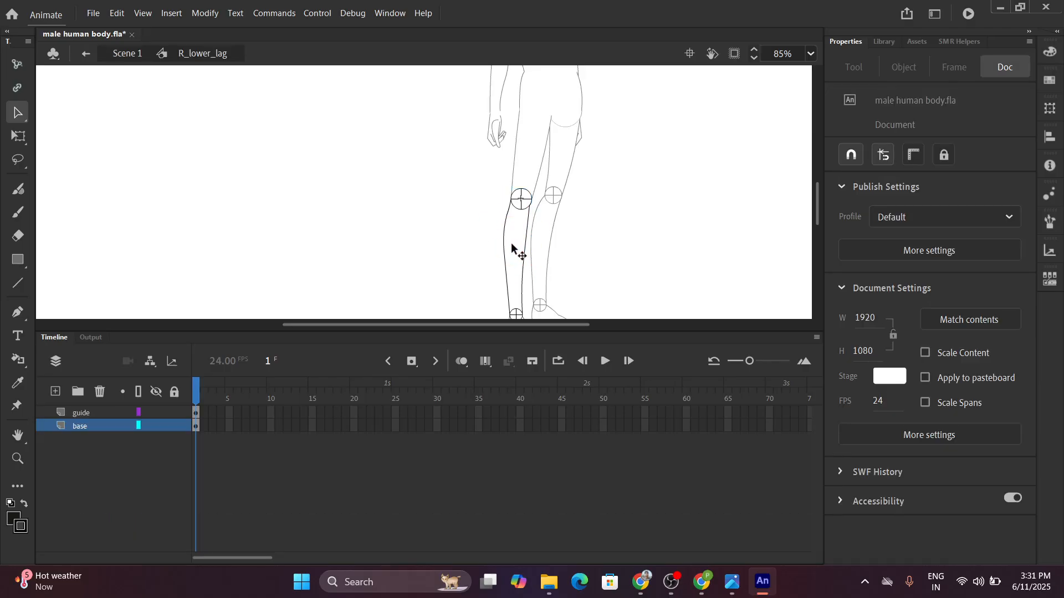
{"action": "right_click", "coordinate": [83, 414]}
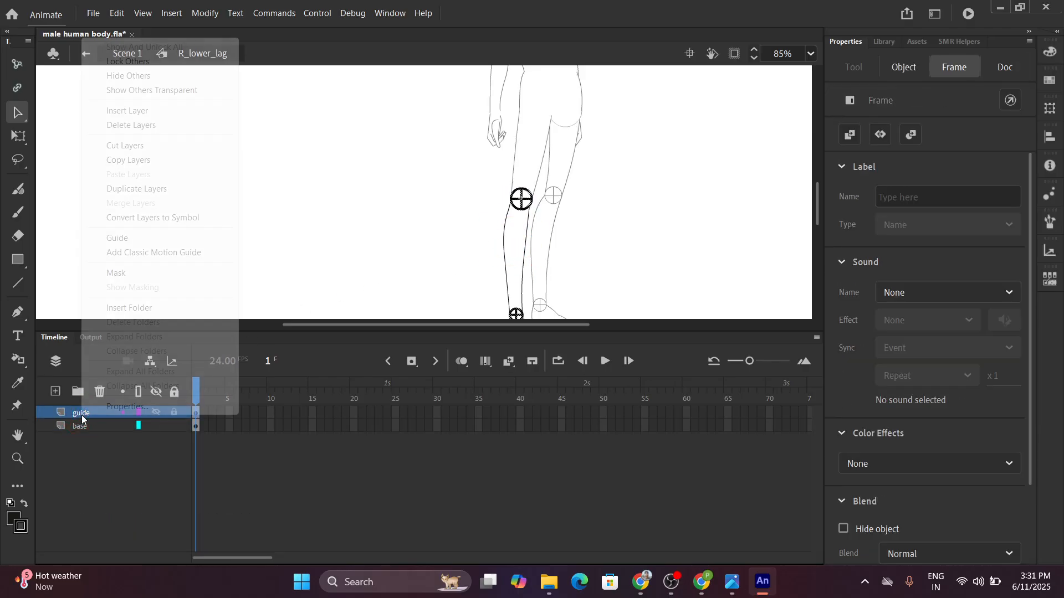
{"action": "left_click", "coordinate": [115, 238]}
{"action": "left_click", "coordinate": [124, 54]}
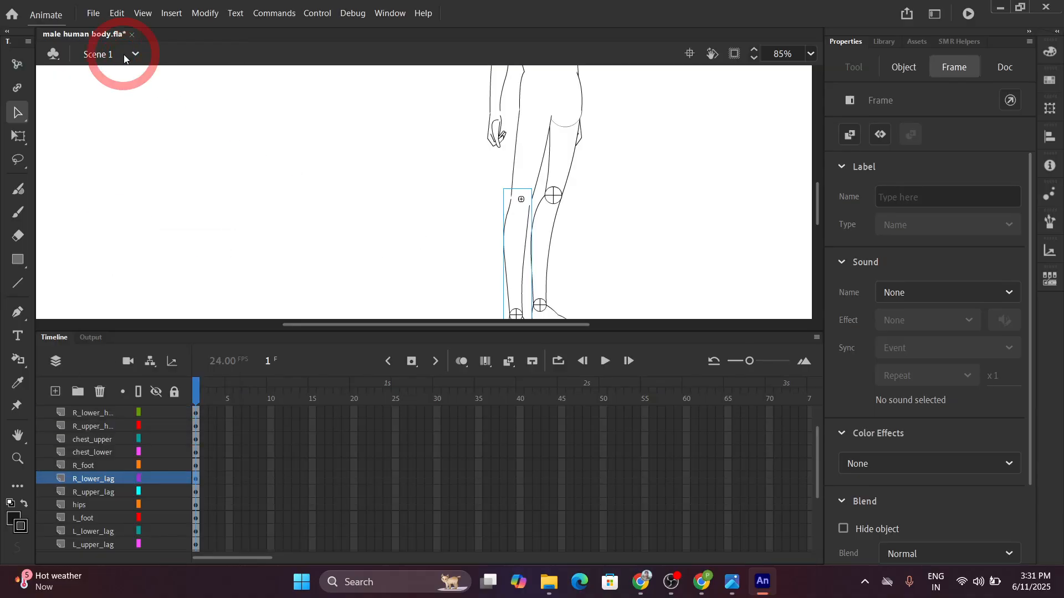
Open the L_lower_lag symbol in place, convert its guide layer to a Guide layer, and return to Scene 1.
{"action": "scroll", "coordinate": [291, 244], "scroll_direction": "down", "scroll_amount": 3}
{"action": "scroll", "coordinate": [408, 239], "scroll_direction": "up", "scroll_amount": 3}
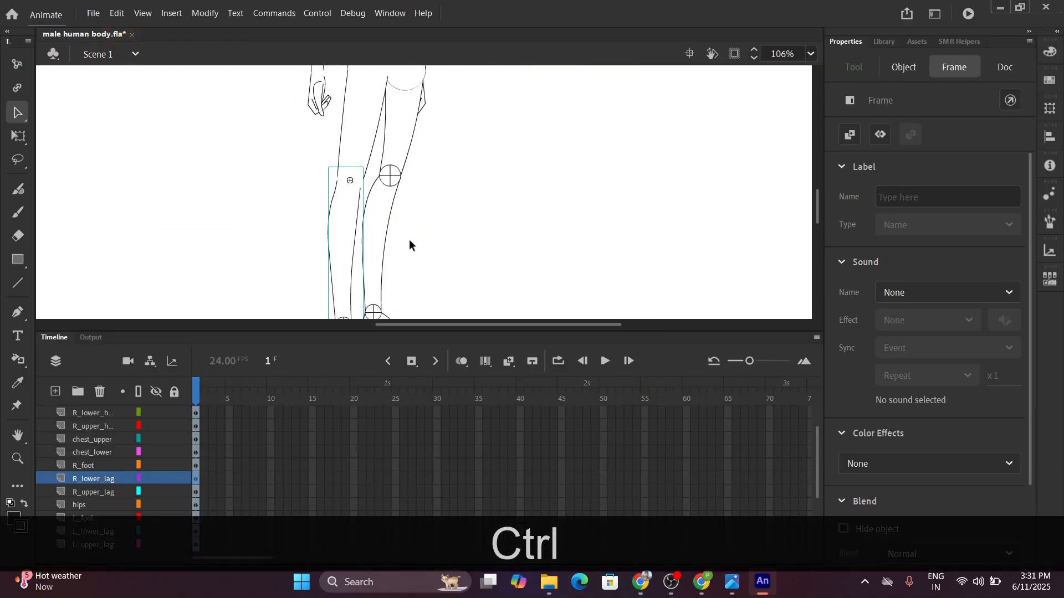
{"action": "scroll", "coordinate": [386, 223], "scroll_direction": "down", "scroll_amount": 1}
{"action": "double_click", "coordinate": [386, 223]}
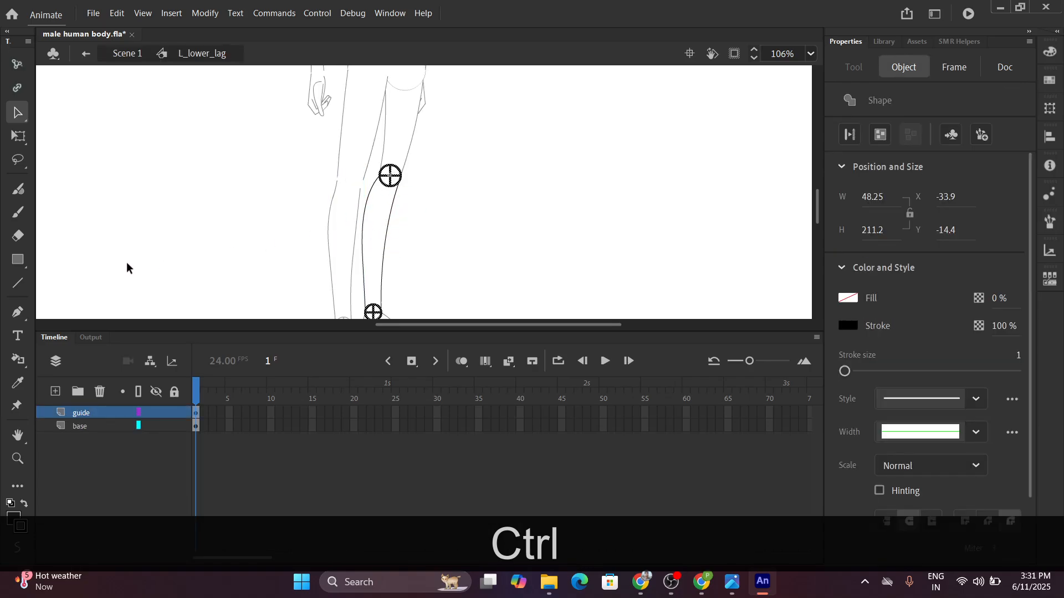
{"action": "right_click", "coordinate": [84, 412]}
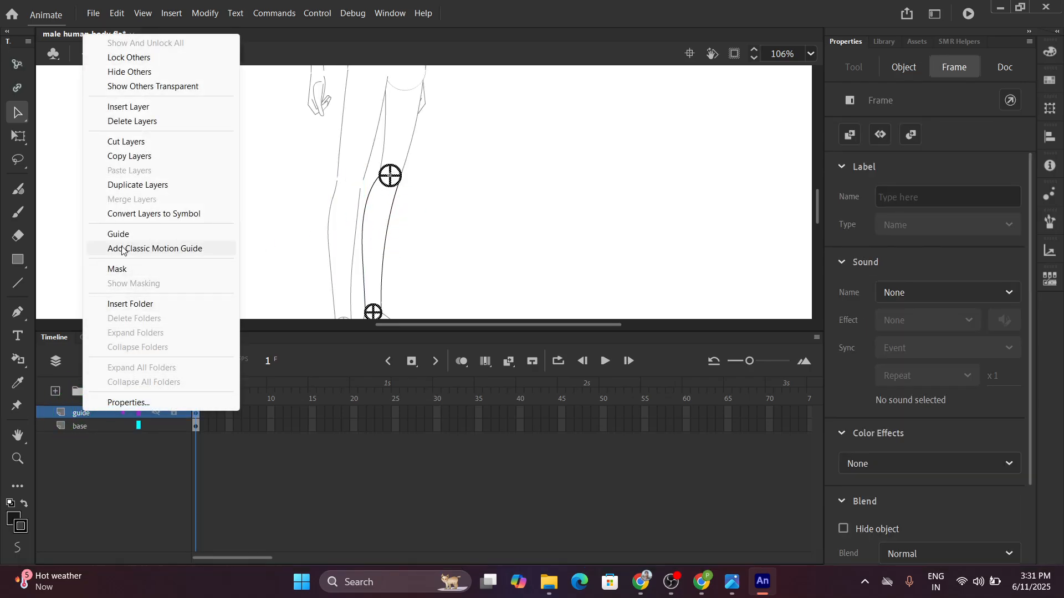
{"action": "left_click", "coordinate": [120, 233]}
{"action": "left_click", "coordinate": [123, 54]}
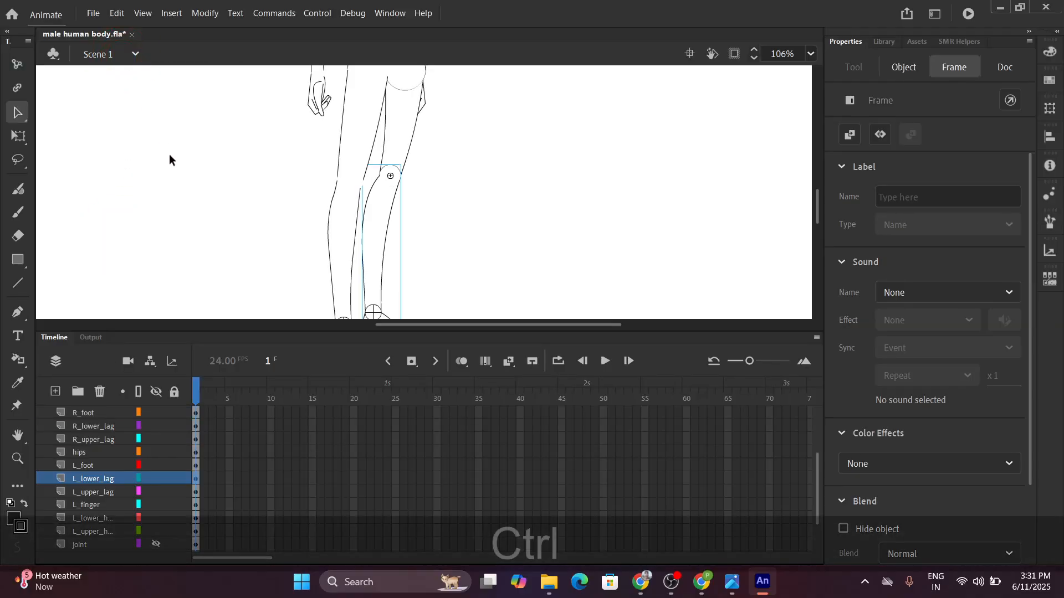
Open the R_foot symbol in place, convert its guide layer to a Guide layer, and return to Scene 1.
{"action": "scroll", "coordinate": [178, 182], "scroll_direction": "down", "scroll_amount": 3, "text": "ctrl"}
{"action": "scroll", "coordinate": [335, 271], "scroll_direction": "up", "scroll_amount": 3, "text": "ctrl"}
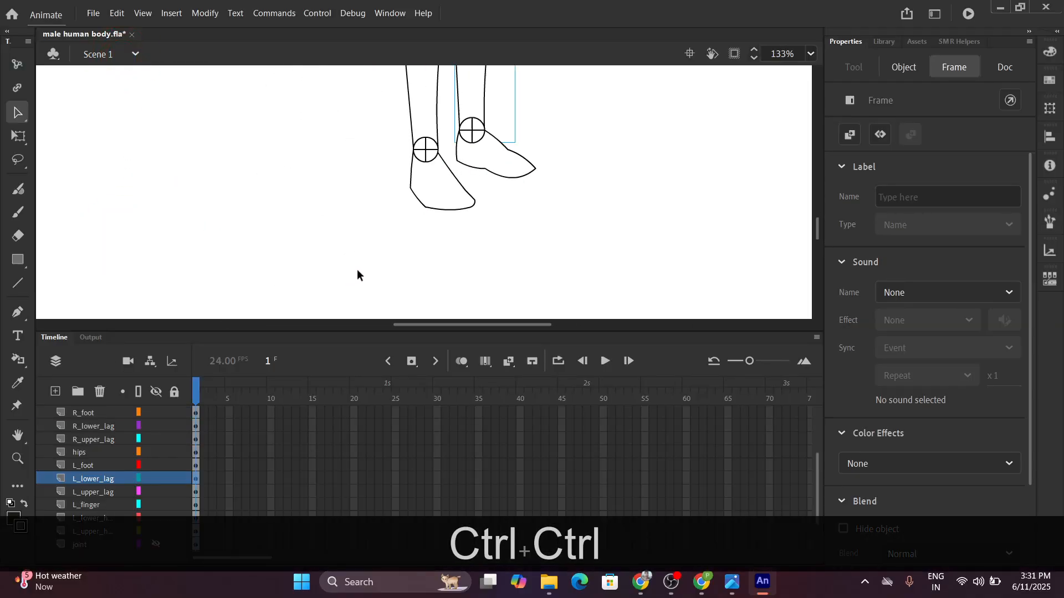
{"action": "double_click", "coordinate": [416, 183]}
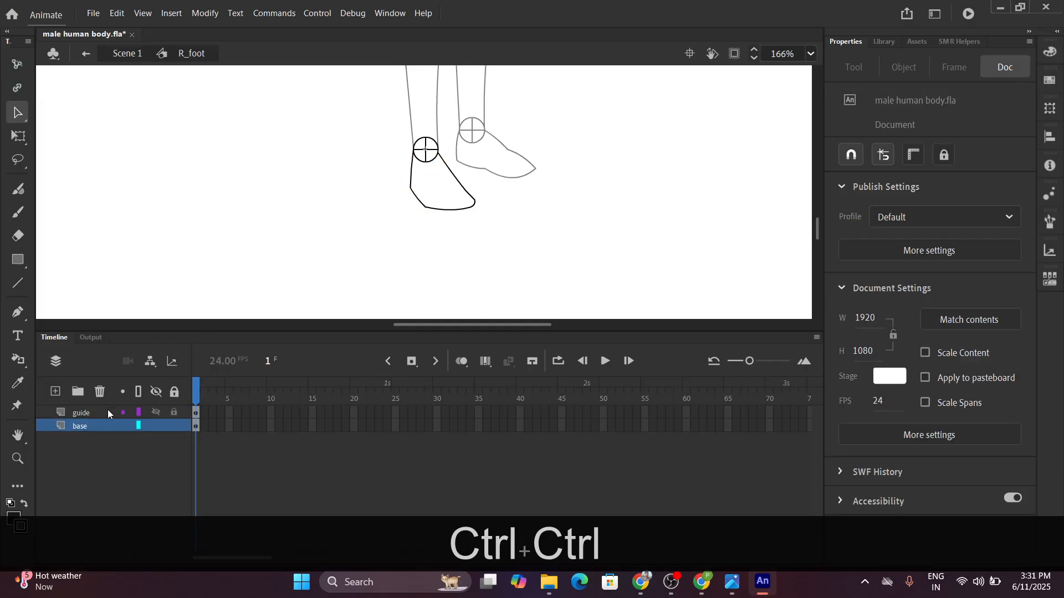
{"action": "right_click", "coordinate": [90, 413]}
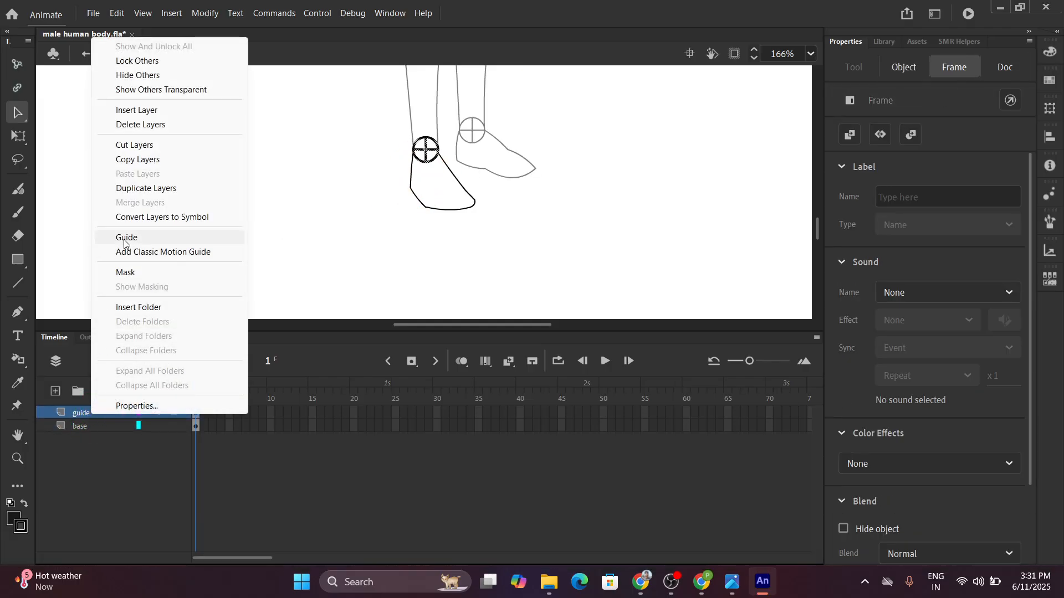
{"action": "left_click", "coordinate": [123, 240]}
{"action": "left_click", "coordinate": [127, 53]}
Open the L_foot symbol in place, convert its guide layer to a Guide layer, and return to Scene 1.
{"action": "scroll", "coordinate": [199, 202], "scroll_direction": "down", "scroll_amount": 2, "text": "ctrl"}
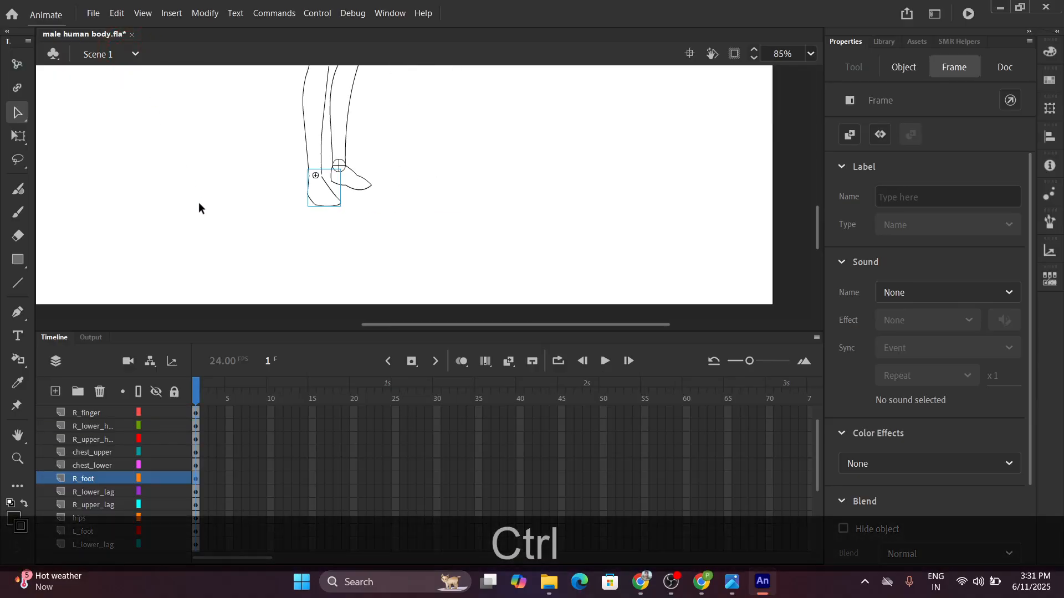
{"action": "double_click", "coordinate": [322, 201]}
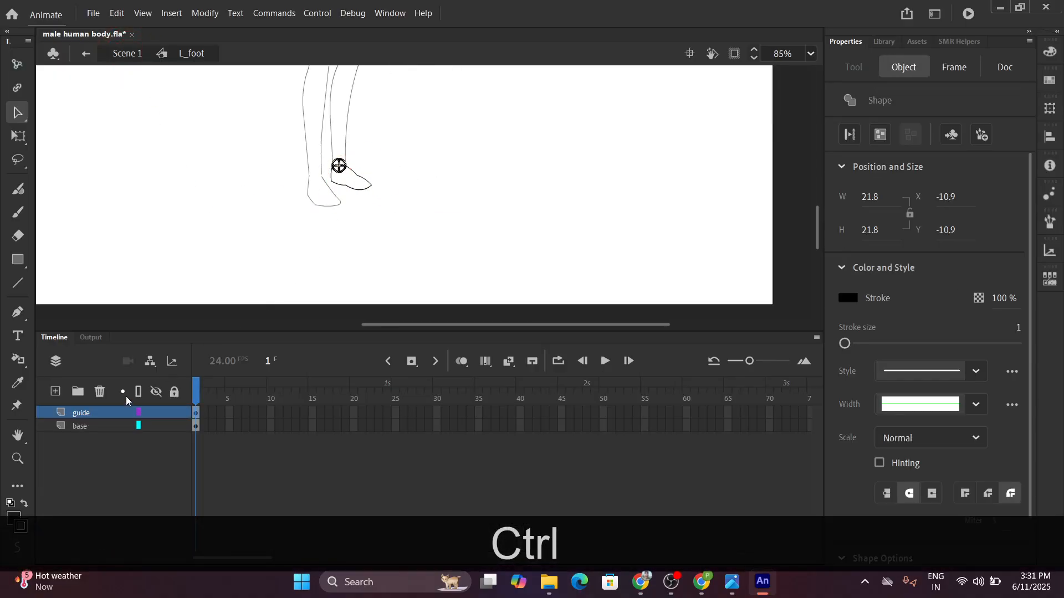
{"action": "right_click", "coordinate": [95, 412]}
{"action": "left_click", "coordinate": [131, 235]}
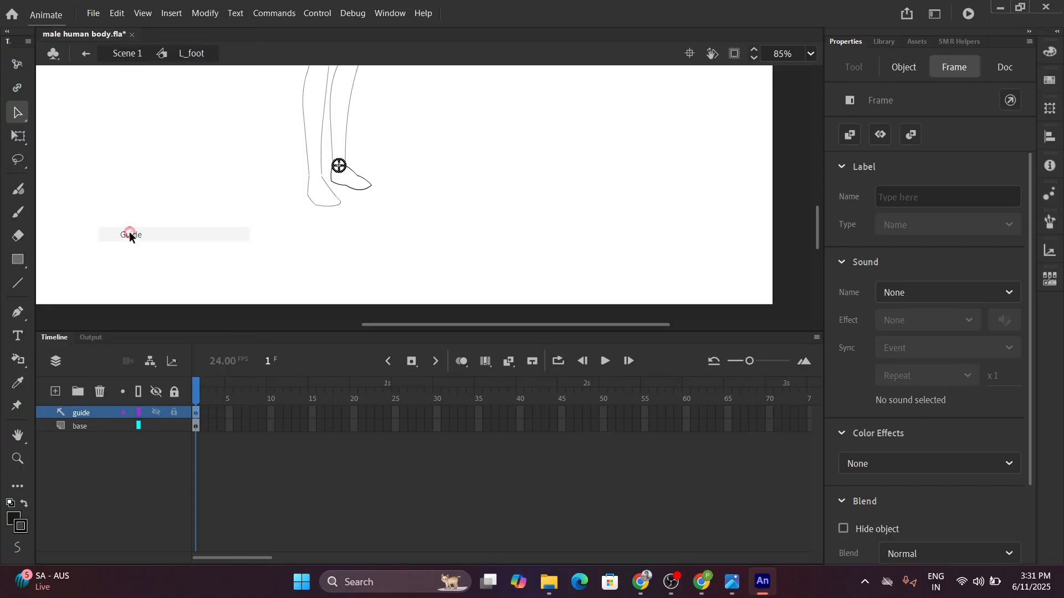
{"action": "scroll", "coordinate": [129, 233], "scroll_direction": "down", "scroll_amount": 3, "text": "ctrl"}
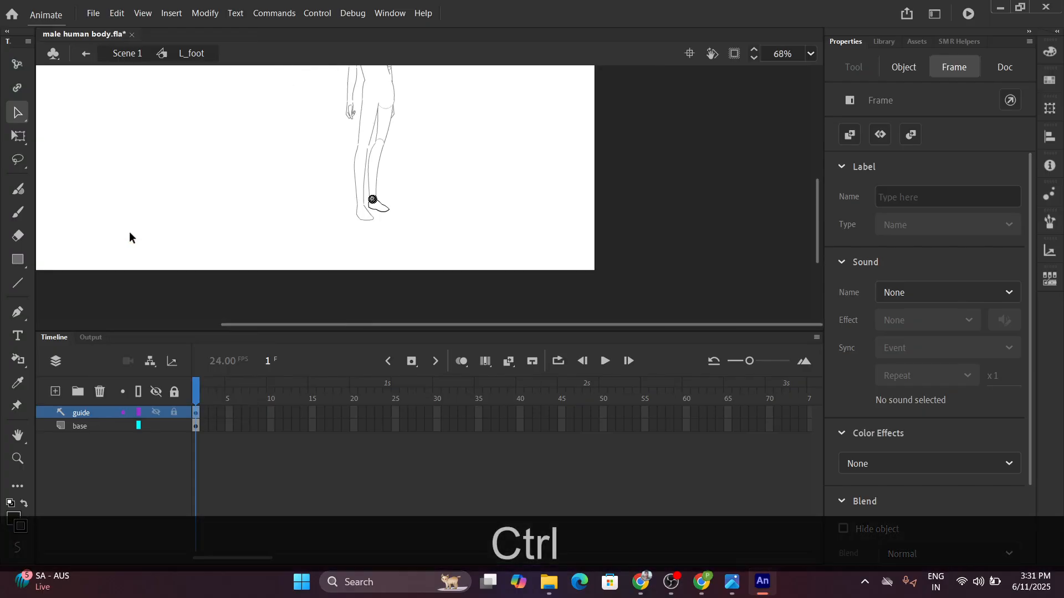
{"action": "left_click", "coordinate": [127, 57]}
Open the L_upper_lag symbol in place, convert its guide layer to a Guide layer, and return to Scene 1.
{"action": "scroll", "coordinate": [308, 159], "scroll_direction": "down", "scroll_amount": 2, "text": "ctrl"}
{"action": "scroll", "coordinate": [423, 135], "scroll_direction": "up", "scroll_amount": 4, "text": "ctrl"}
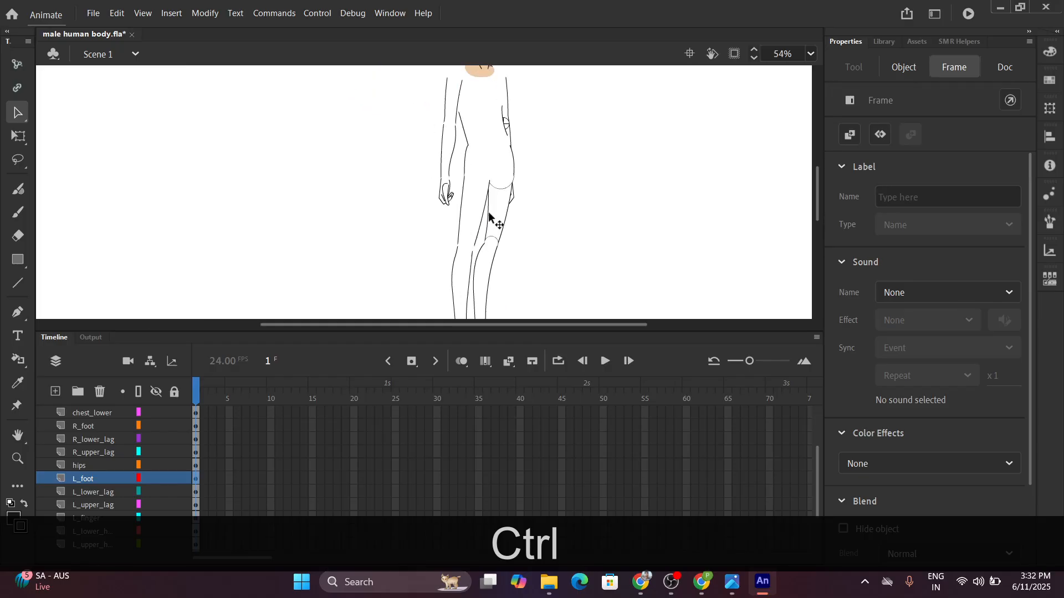
{"action": "scroll", "coordinate": [489, 215], "scroll_direction": "up", "scroll_amount": 3, "text": "ctrl"}
{"action": "double_click", "coordinate": [503, 208]}
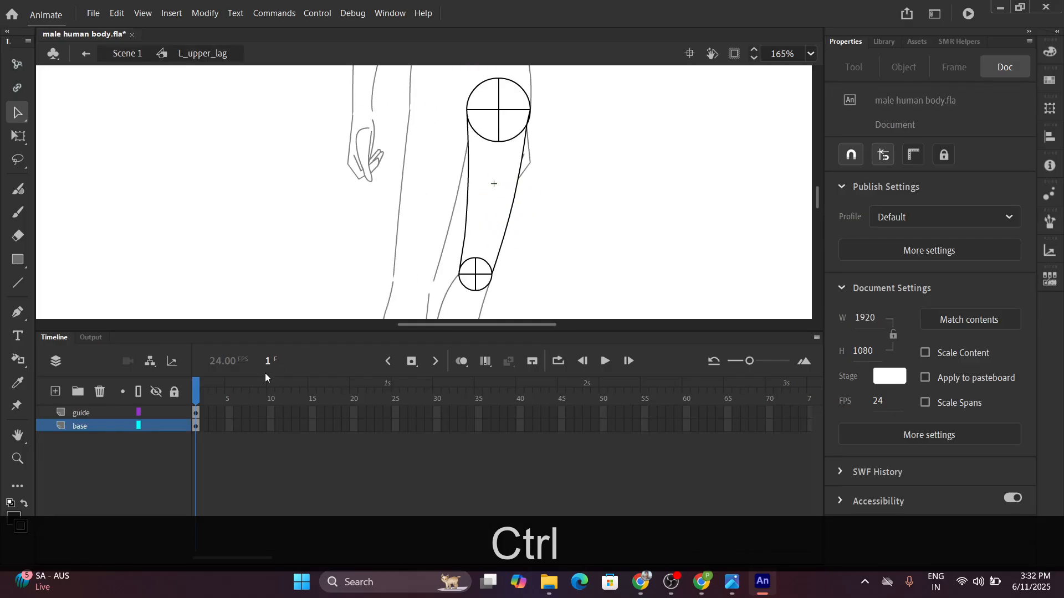
{"action": "right_click", "coordinate": [77, 415]}
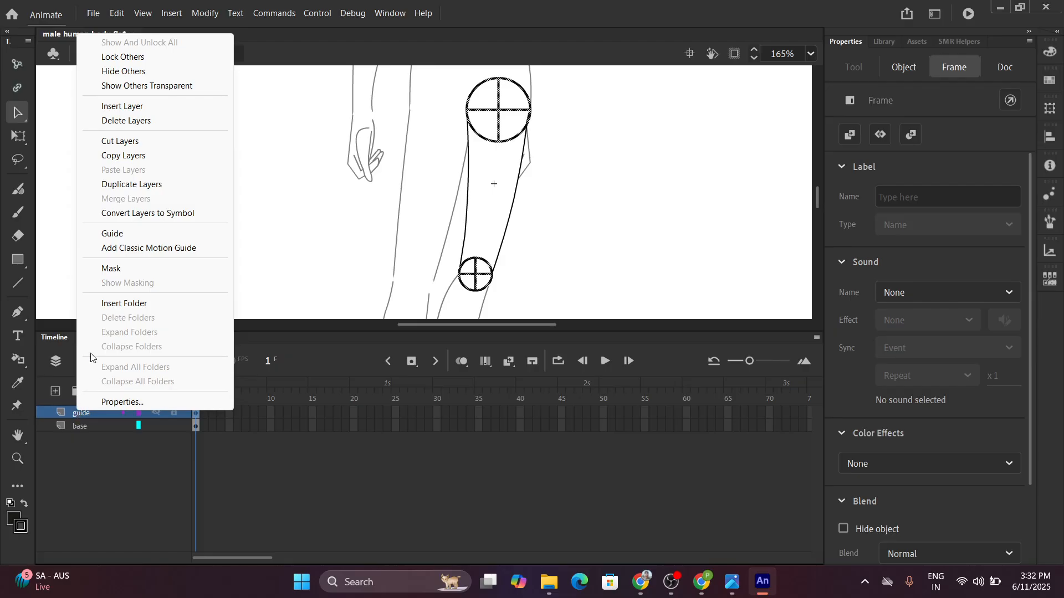
{"action": "left_click", "coordinate": [118, 242]}
{"action": "left_click", "coordinate": [126, 53]}
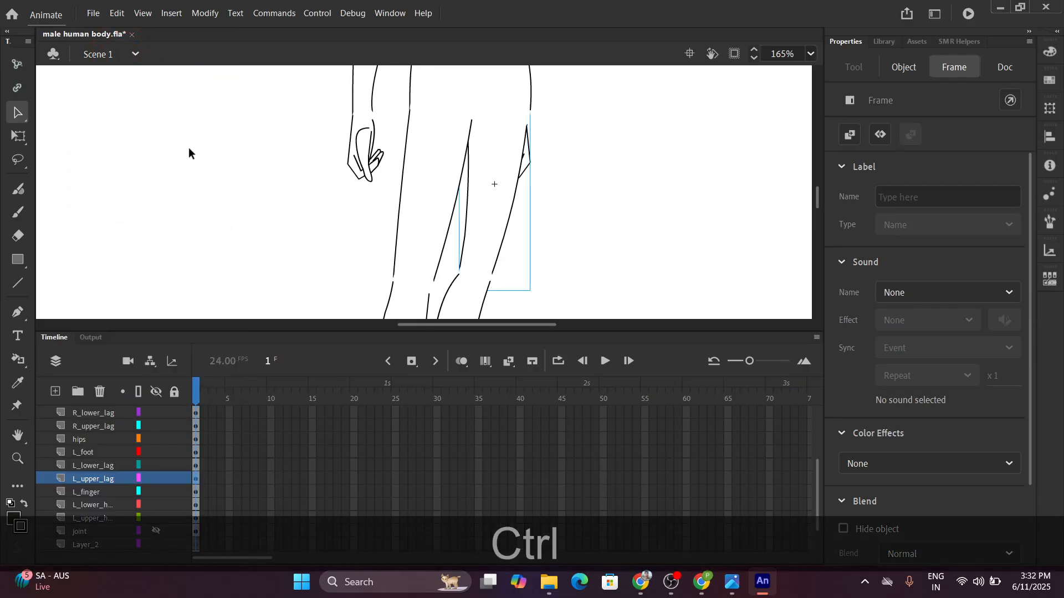
Open the L_upper_hand symbol in place to check its guide layer type, and return to Scene 1.
{"action": "scroll", "coordinate": [192, 144], "scroll_direction": "down", "scroll_amount": 3, "text": "ctrl"}
{"action": "left_click_drag", "start_coordinate": [215, 216], "coordinate": [236, 323]}
{"action": "scroll", "coordinate": [327, 247], "scroll_direction": "up", "scroll_amount": 6, "text": "ctrl"}
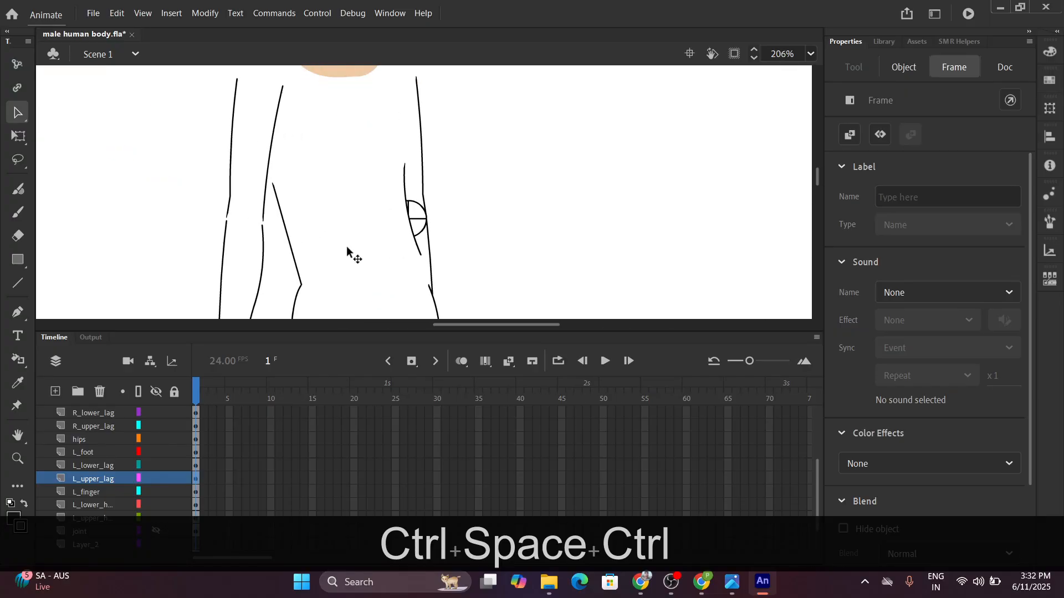
{"action": "double_click", "coordinate": [434, 171]}
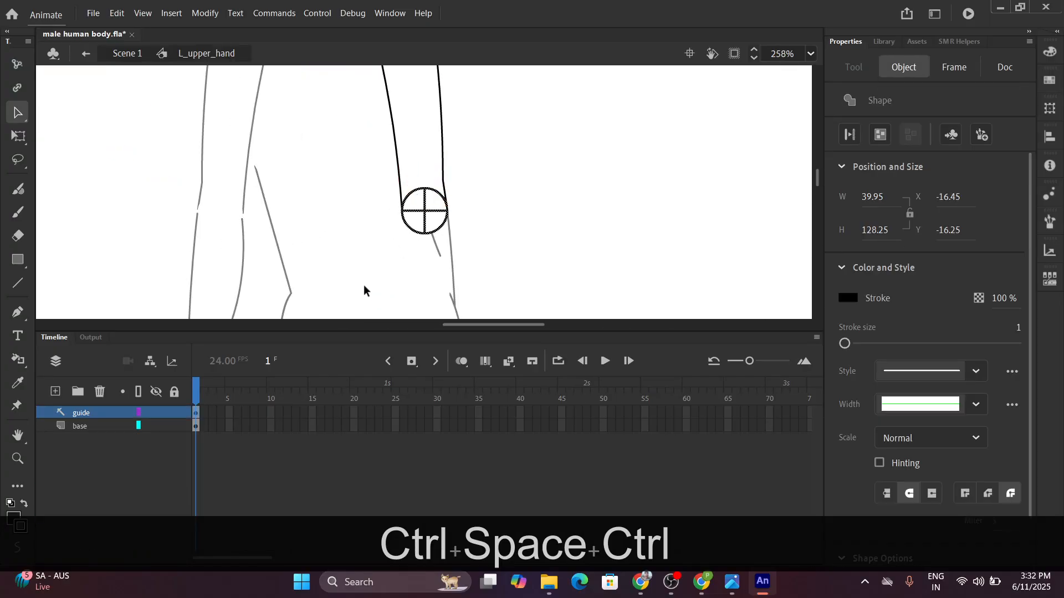
{"action": "left_click", "coordinate": [114, 53]}
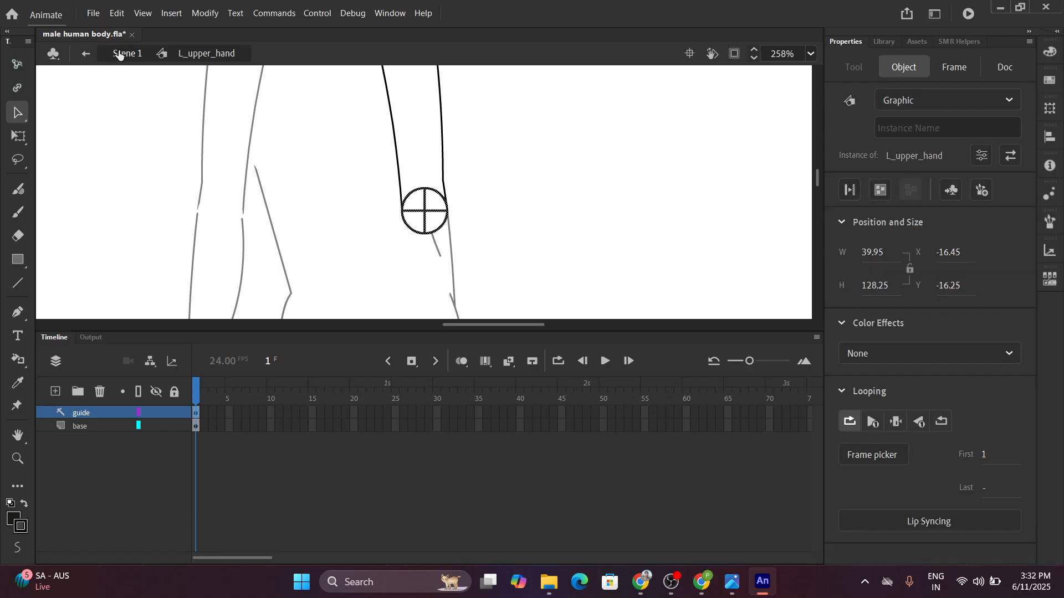
Open the L_lower_hand symbol in place, convert its guide layer to a Guide layer, and return to Scene 1.
{"action": "key", "text": "ctrl"}
{"action": "scroll", "coordinate": [452, 266], "scroll_direction": "down", "scroll_amount": 2}
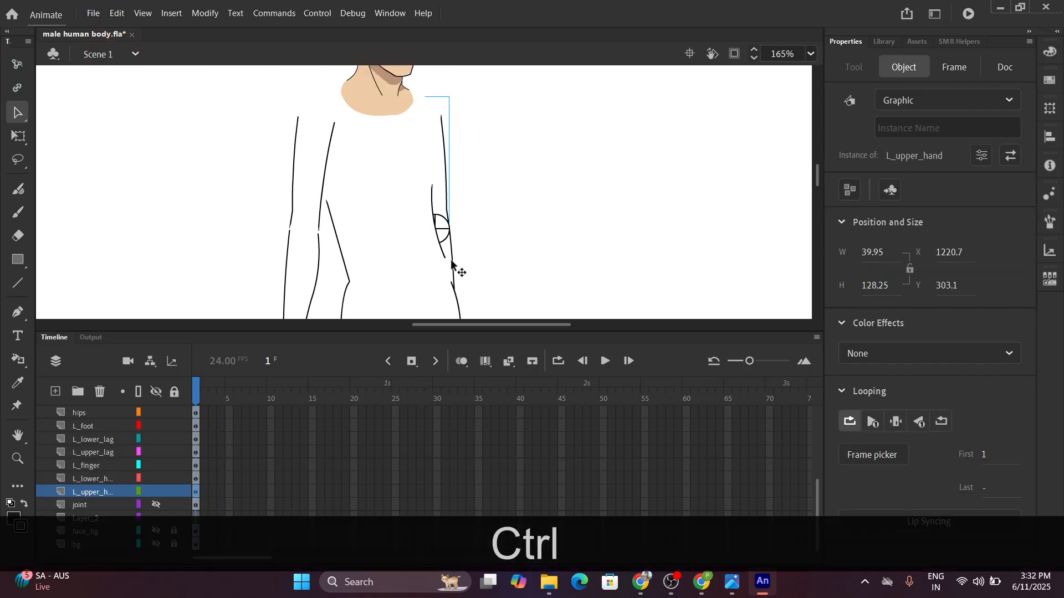
{"action": "scroll", "coordinate": [448, 263], "scroll_direction": "up", "scroll_amount": 5}
{"action": "left_click", "coordinate": [439, 251]}
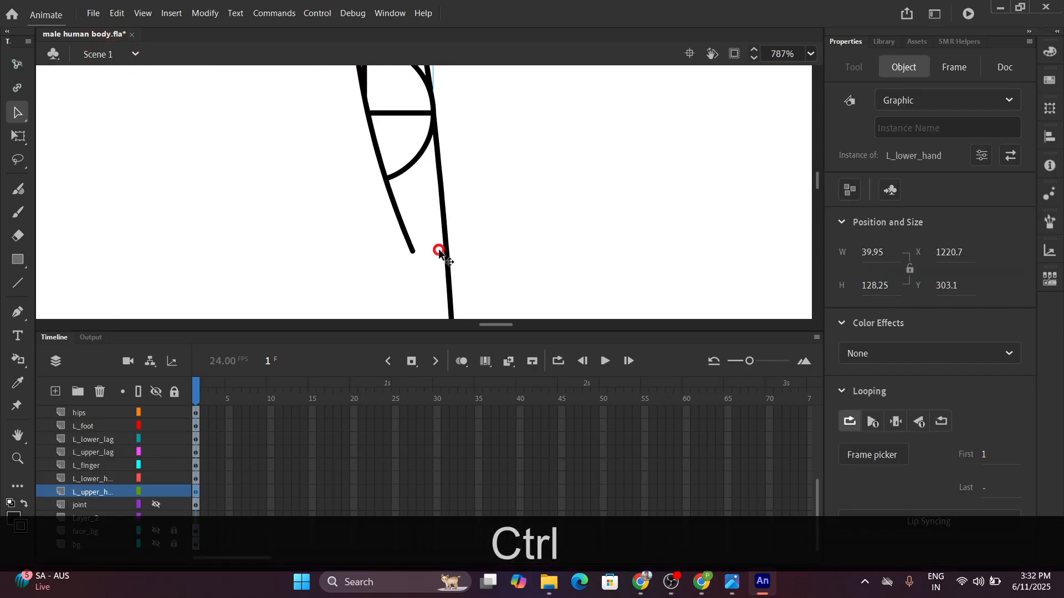
{"action": "double_click", "coordinate": [433, 220]}
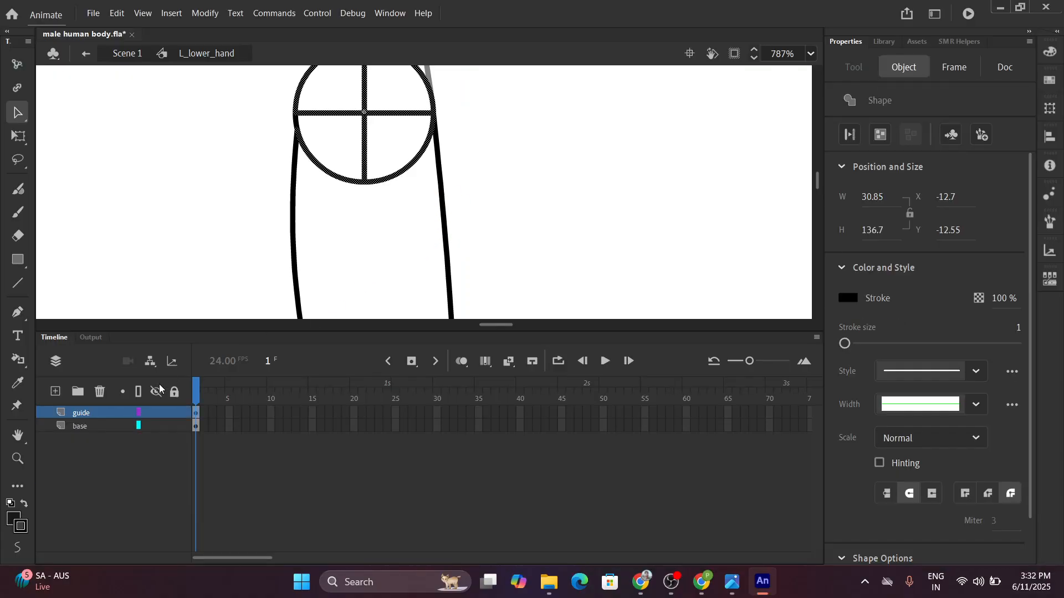
{"action": "right_click", "coordinate": [85, 415]}
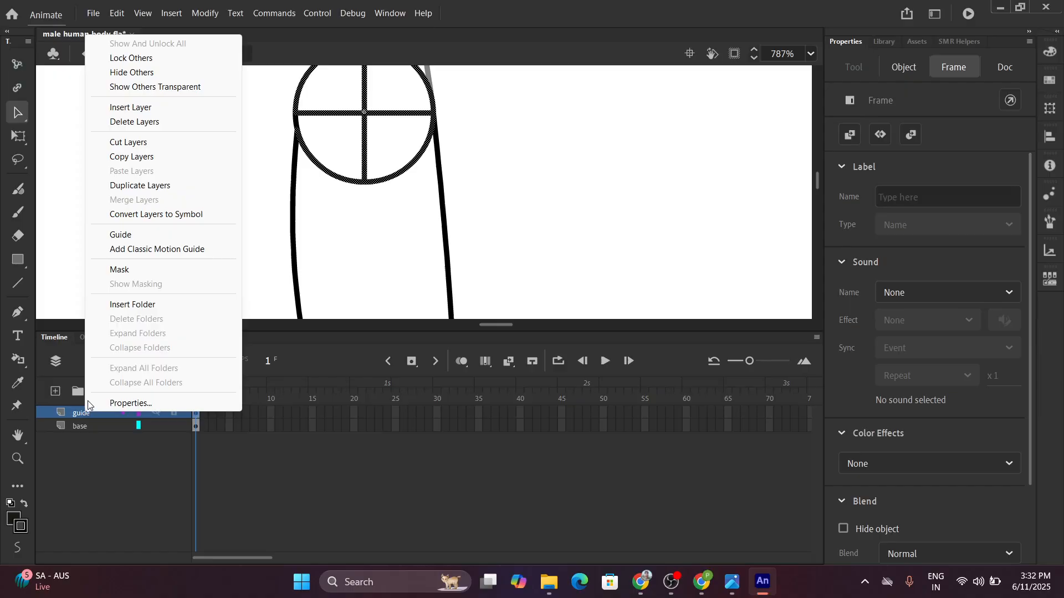
{"action": "left_click", "coordinate": [110, 234]}
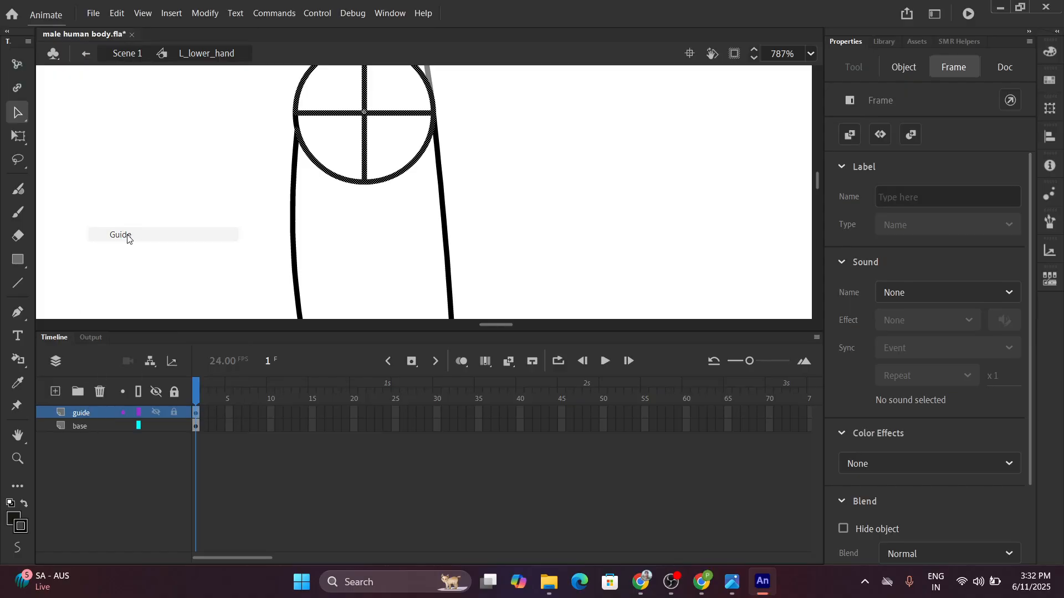
{"action": "left_click", "coordinate": [125, 54]}
Examine the whole figure, then the neck, shoulder and chest area, for missing outlines or remaining joint circles.
{"action": "scroll", "coordinate": [235, 174], "scroll_direction": "down", "scroll_amount": 5}
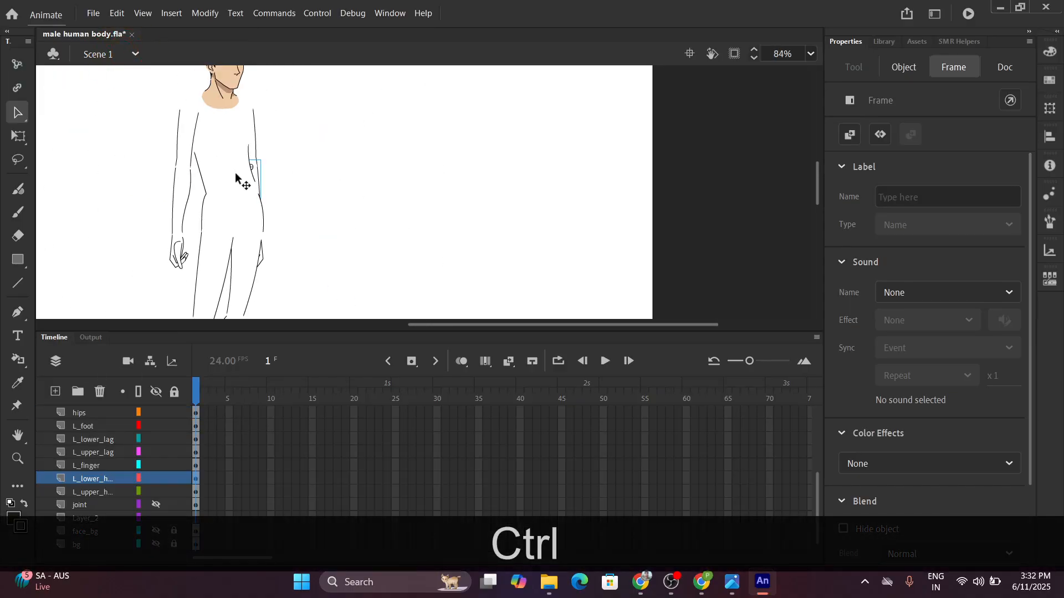
{"action": "scroll", "coordinate": [235, 174], "scroll_direction": "down", "scroll_amount": 3}
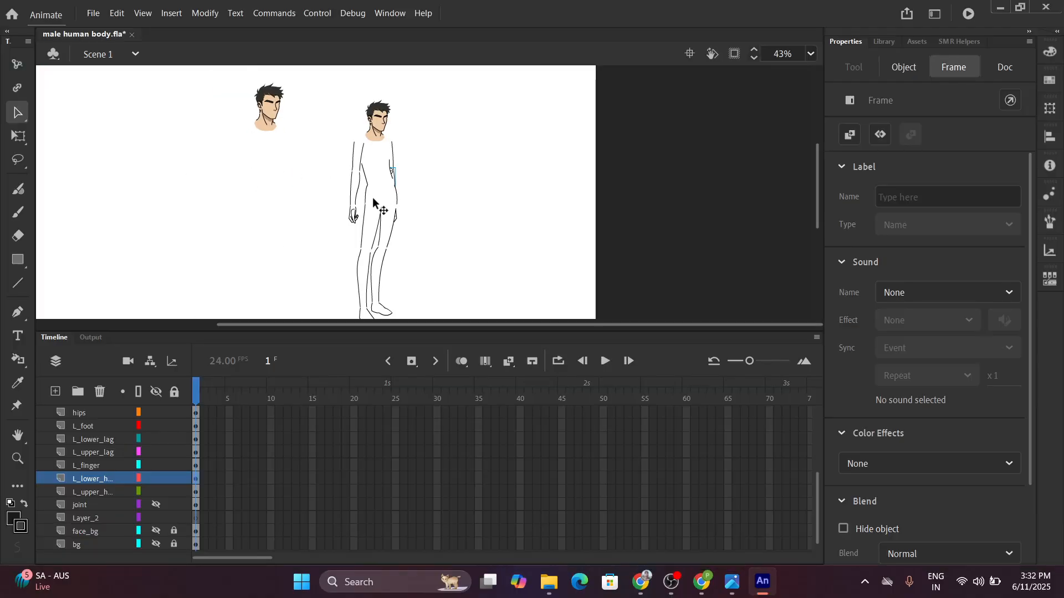
{"action": "scroll", "coordinate": [372, 197], "scroll_direction": "down", "scroll_amount": 3}
{"action": "scroll", "coordinate": [373, 197], "scroll_direction": "up", "scroll_amount": 3}
{"action": "scroll", "coordinate": [367, 160], "scroll_direction": "up", "scroll_amount": 5}
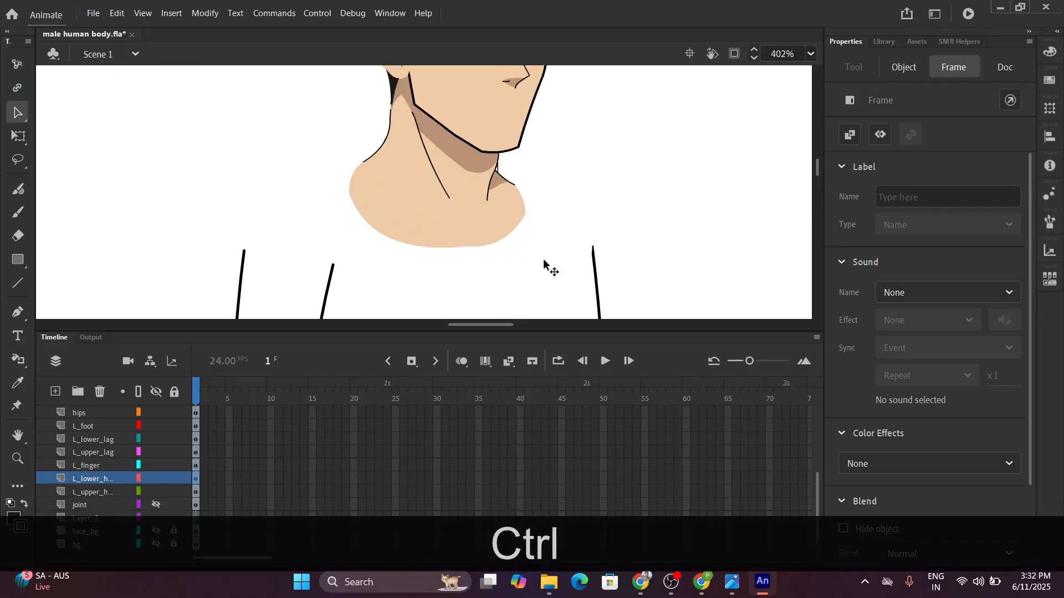
{"action": "scroll", "coordinate": [493, 279], "scroll_direction": "down", "scroll_amount": 1}
{"action": "scroll", "coordinate": [482, 283], "scroll_direction": "down", "scroll_amount": 1}
{"action": "scroll", "coordinate": [443, 275], "scroll_direction": "up", "scroll_amount": 1}
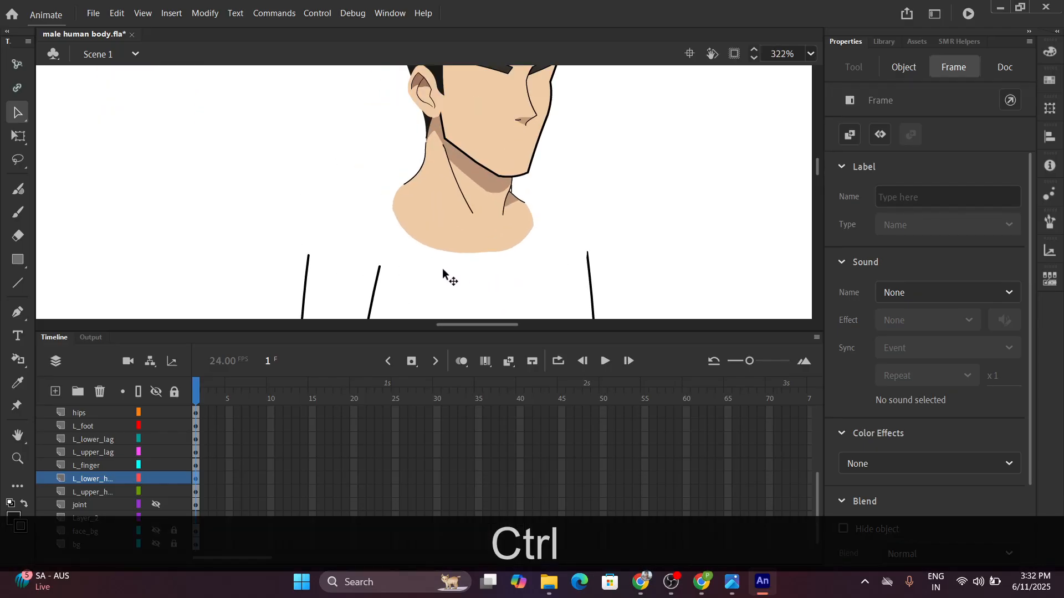
{"action": "left_click_drag", "start_coordinate": [286, 205], "coordinate": [268, 86]}
{"action": "left_click_drag", "start_coordinate": [284, 166], "coordinate": [268, 107]}
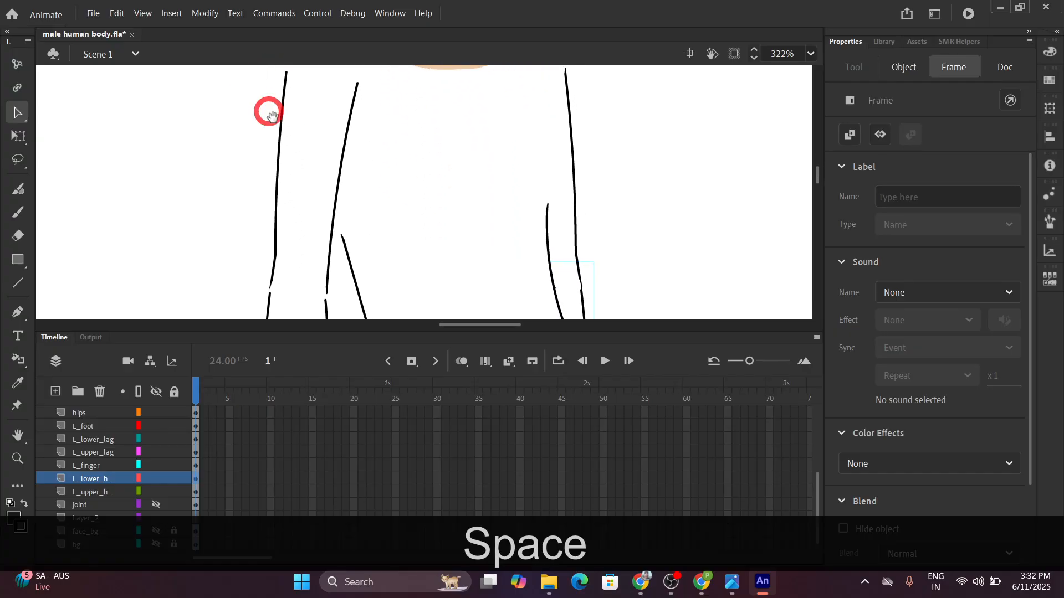
Open the chest_upper symbol in place and turn off outline display for its base and guide layers.
{"action": "left_click", "coordinate": [476, 247]}
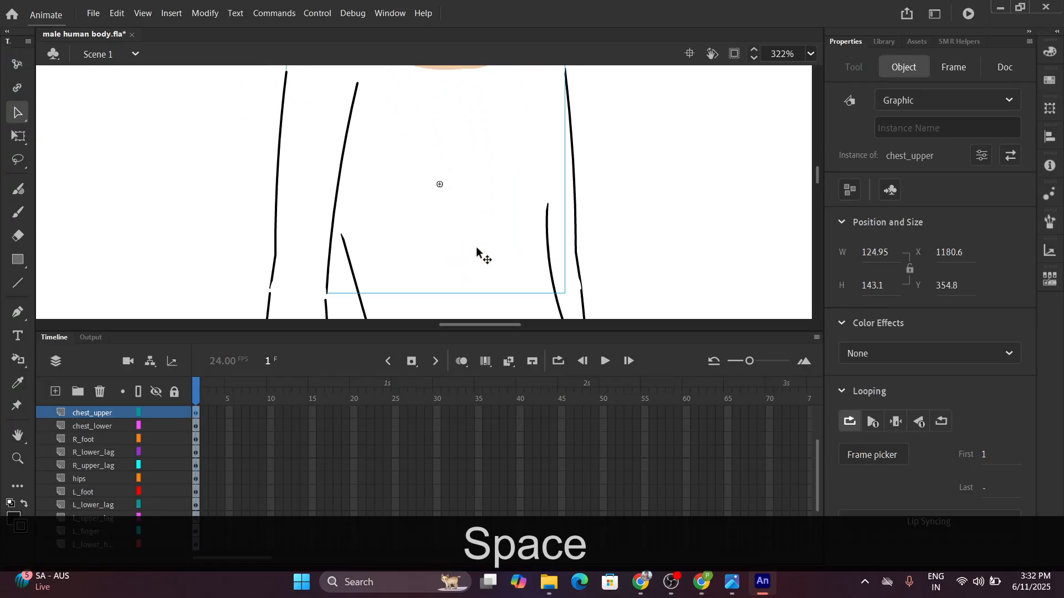
{"action": "double_click", "coordinate": [476, 248]}
{"action": "scroll", "coordinate": [391, 161], "scroll_direction": "up", "scroll_amount": 2}
{"action": "scroll", "coordinate": [287, 138], "scroll_direction": "down", "scroll_amount": 1}
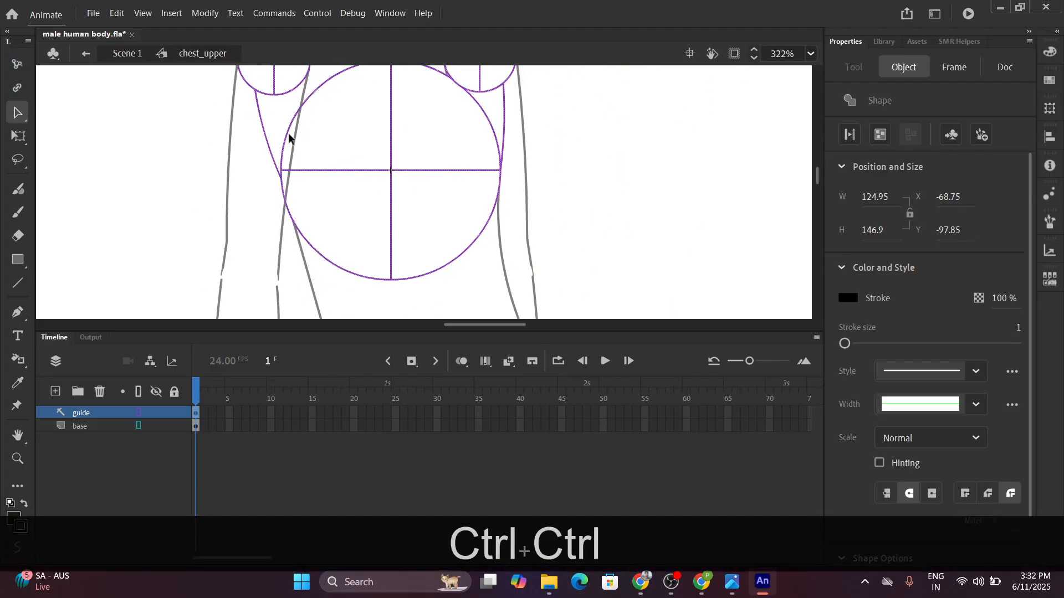
{"action": "scroll", "coordinate": [214, 88], "scroll_direction": "down", "scroll_amount": 1}
{"action": "left_click_drag", "start_coordinate": [214, 87], "coordinate": [240, 183]}
{"action": "scroll", "coordinate": [350, 142], "scroll_direction": "up", "scroll_amount": 1}
{"action": "scroll", "coordinate": [351, 140], "scroll_direction": "up", "scroll_amount": 2}
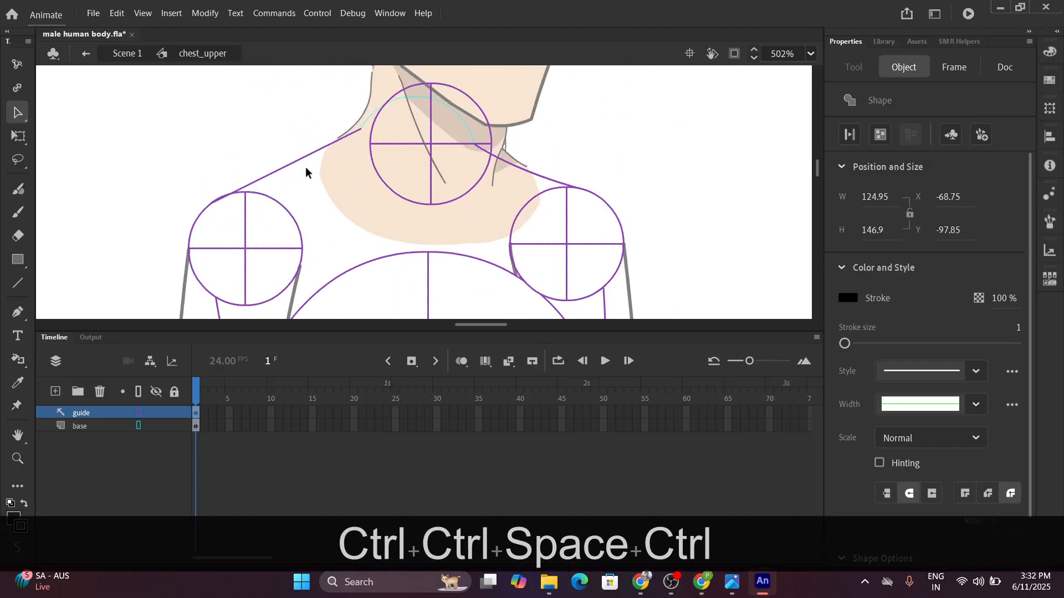
{"action": "left_click", "coordinate": [233, 126]}
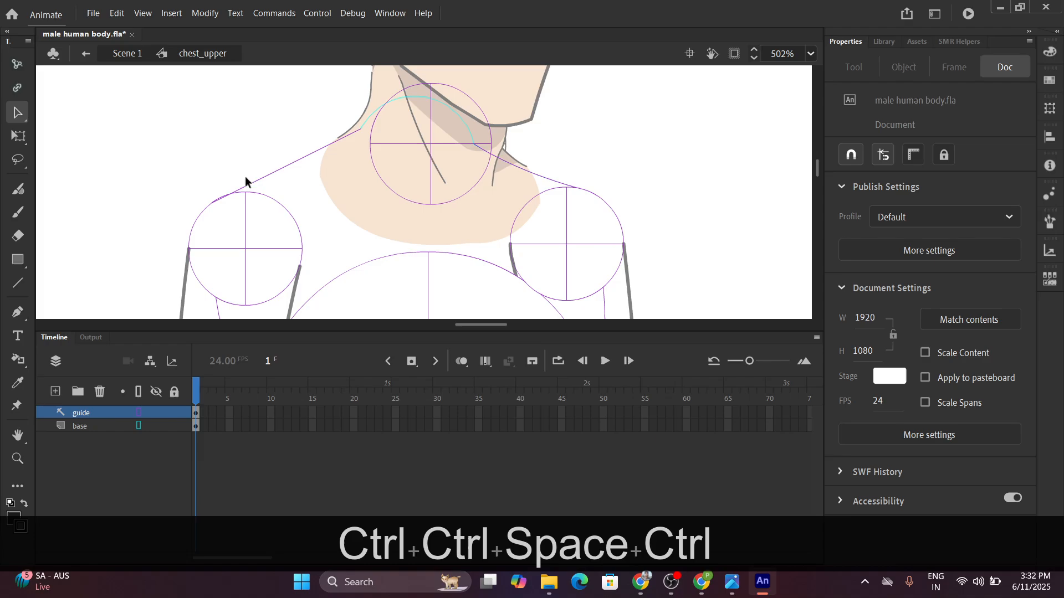
{"action": "left_click", "coordinate": [138, 425]}
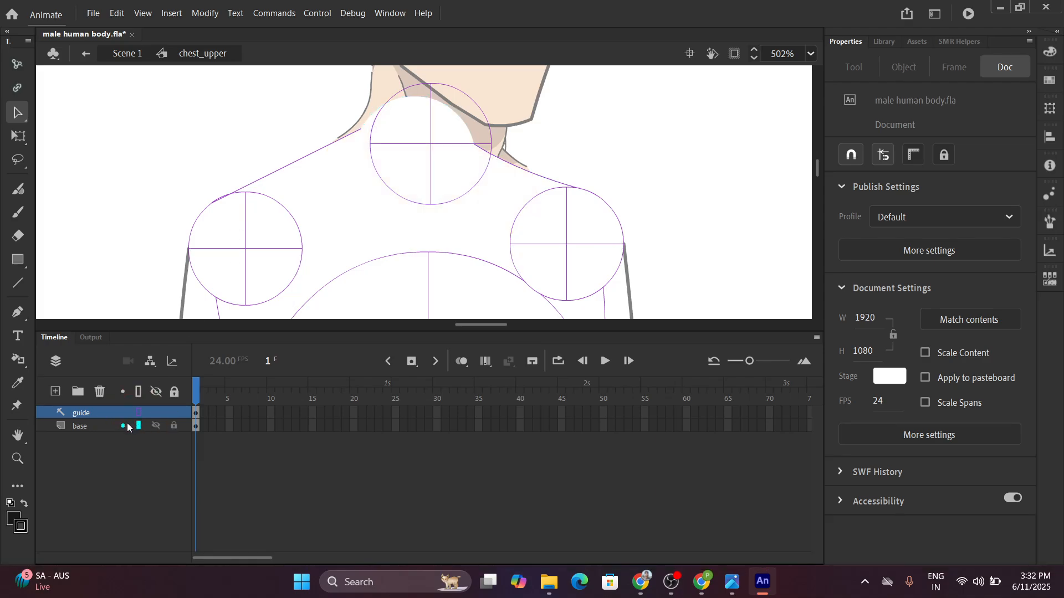
{"action": "left_click", "coordinate": [138, 413]}
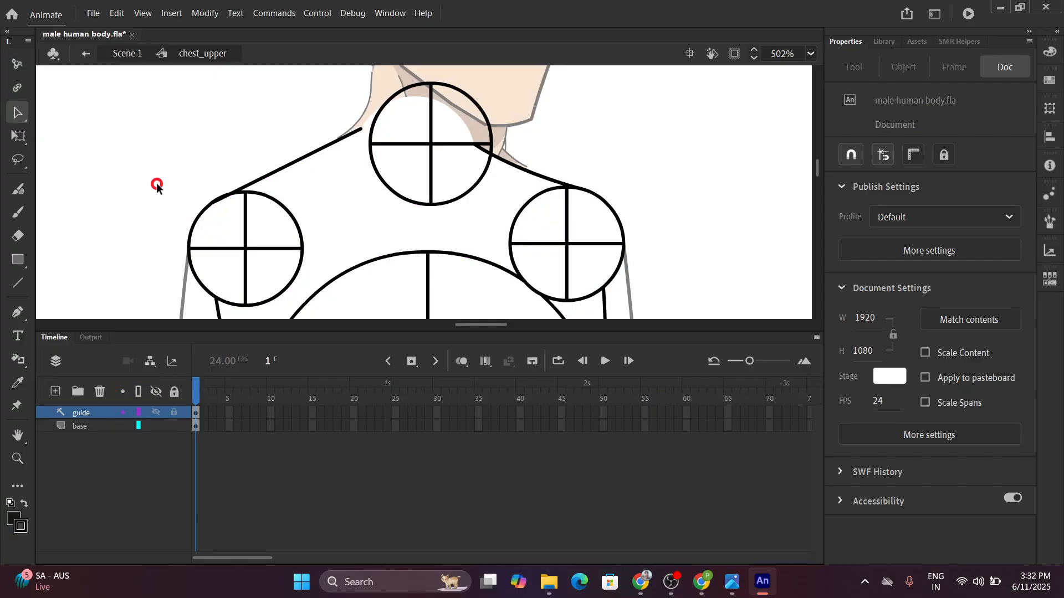
Copy both shoulder lines and the outer shoulder arcs from chest_upper's guide layer, paste them in place on the base layer, and return to Scene 1.
{"action": "left_click", "coordinate": [276, 167]}
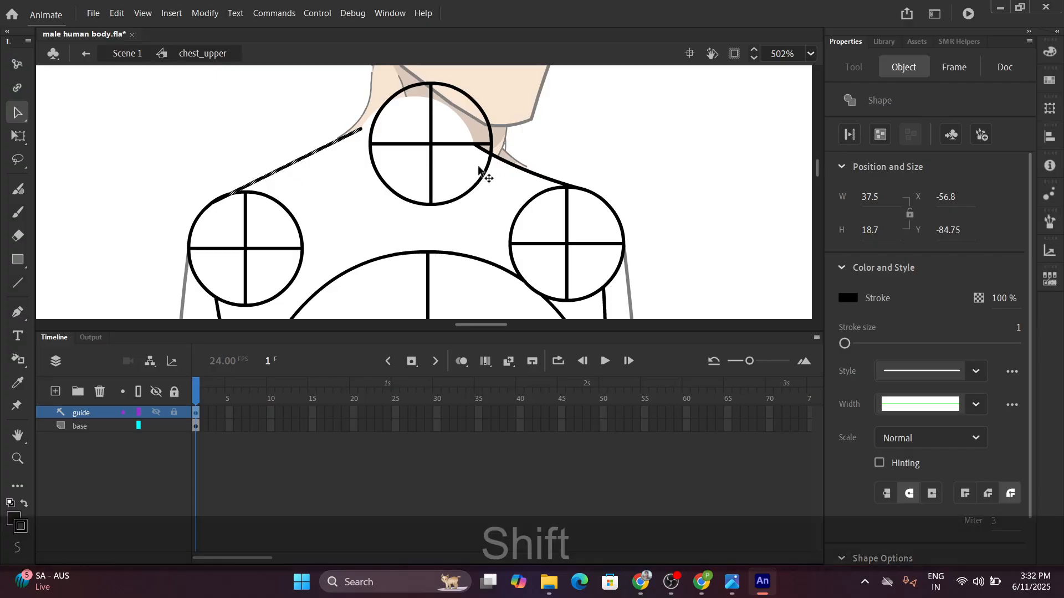
{"action": "left_click", "coordinate": [514, 167], "text": "shift"}
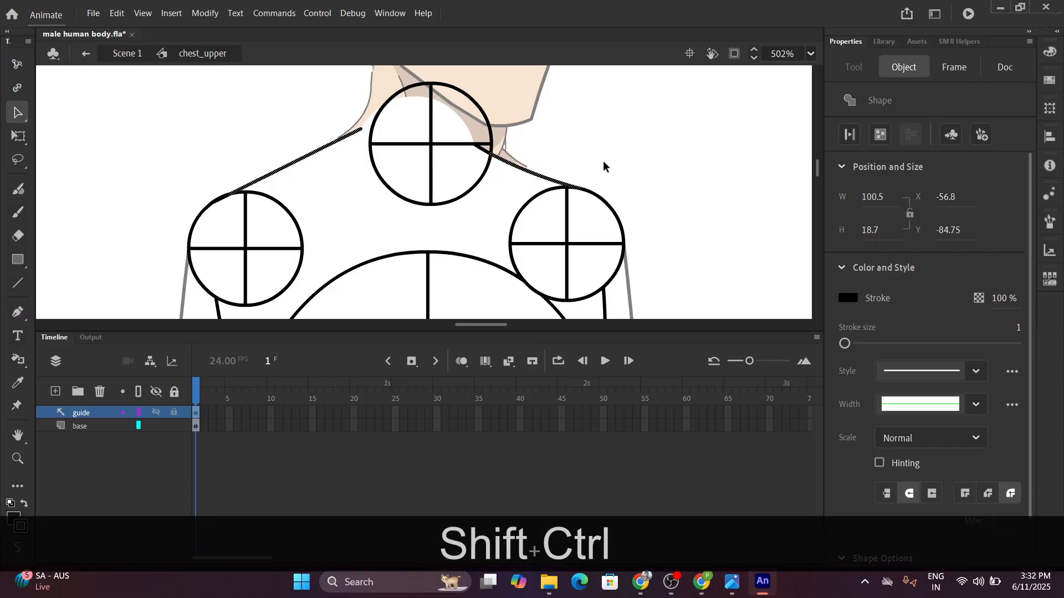
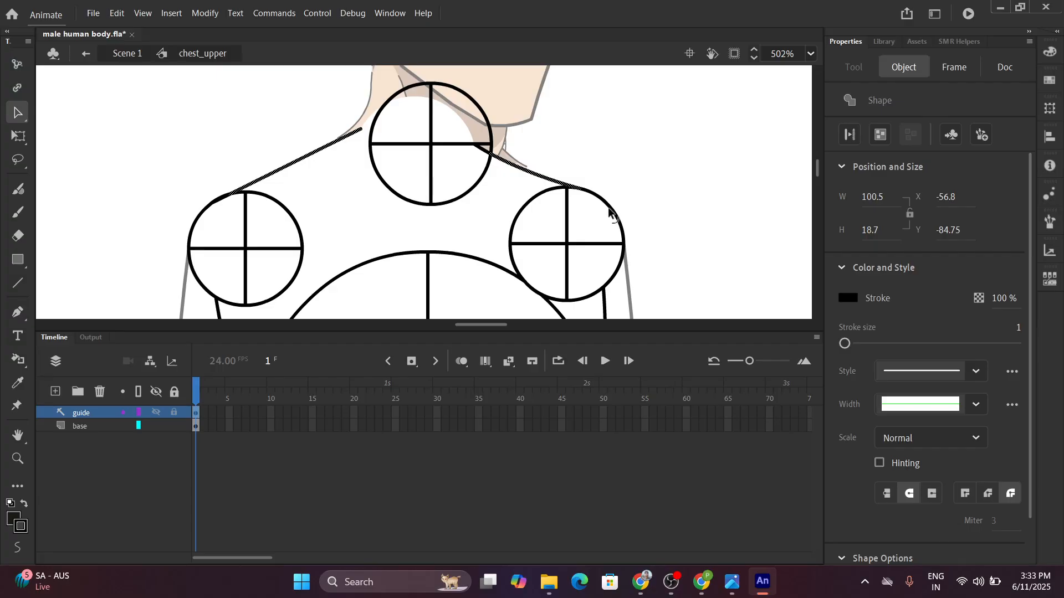
{"action": "key", "text": "shift"}
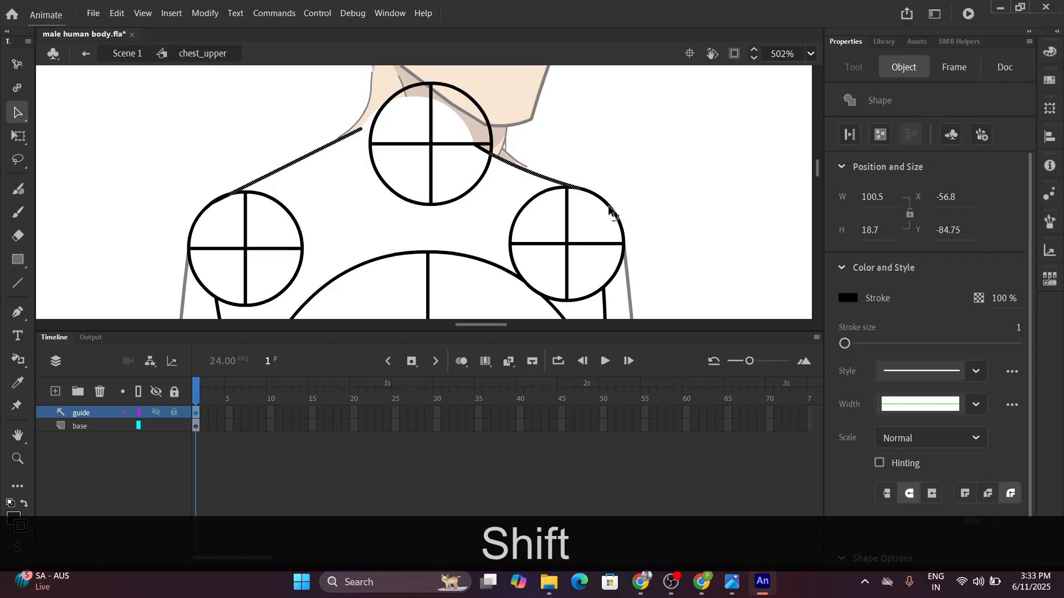
{"action": "left_click", "coordinate": [610, 210], "text": "shift"}
{"action": "left_click", "coordinate": [201, 208], "text": "shift"}
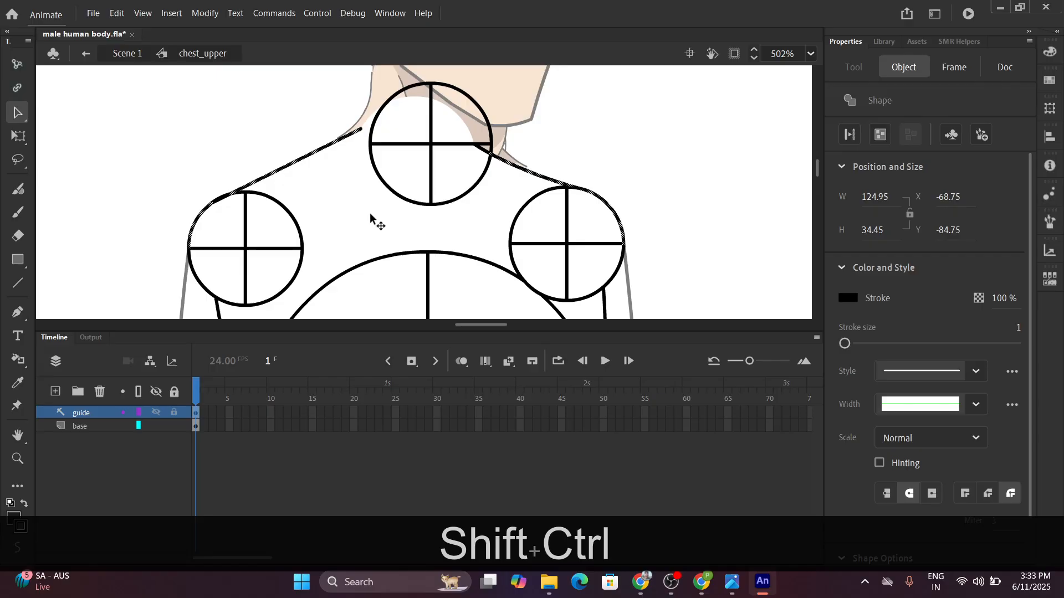
{"action": "key", "text": "ctrl+c"}
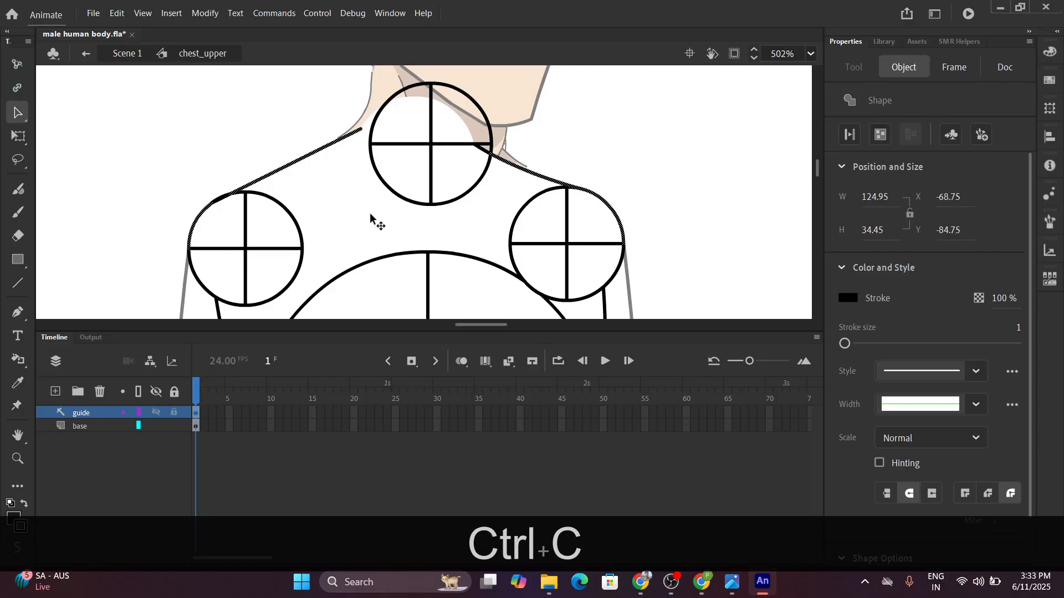
{"action": "left_click", "coordinate": [79, 427]}
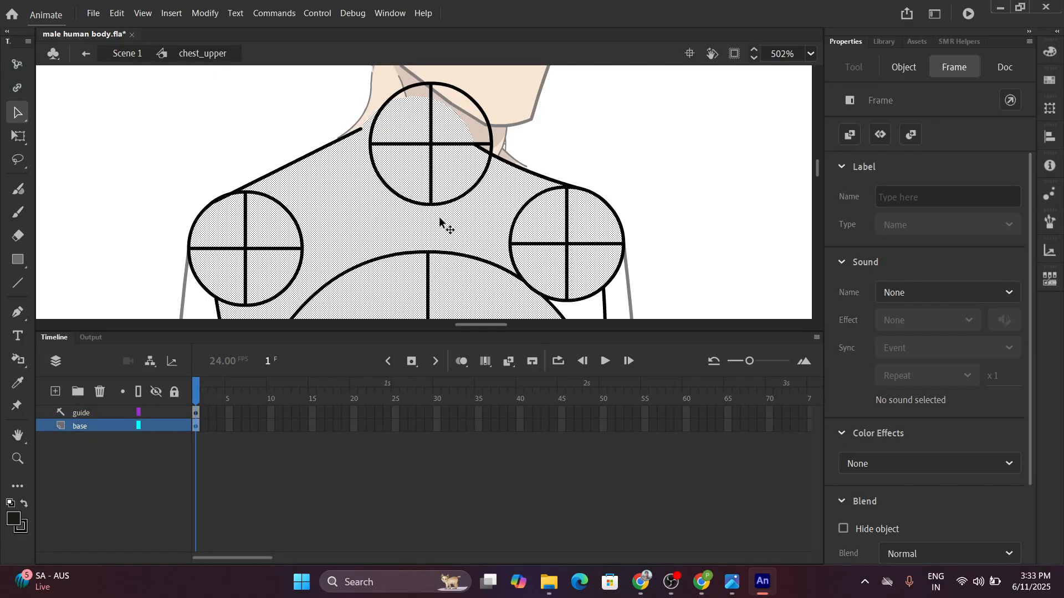
{"action": "key", "text": "ctrl+shift+v"}
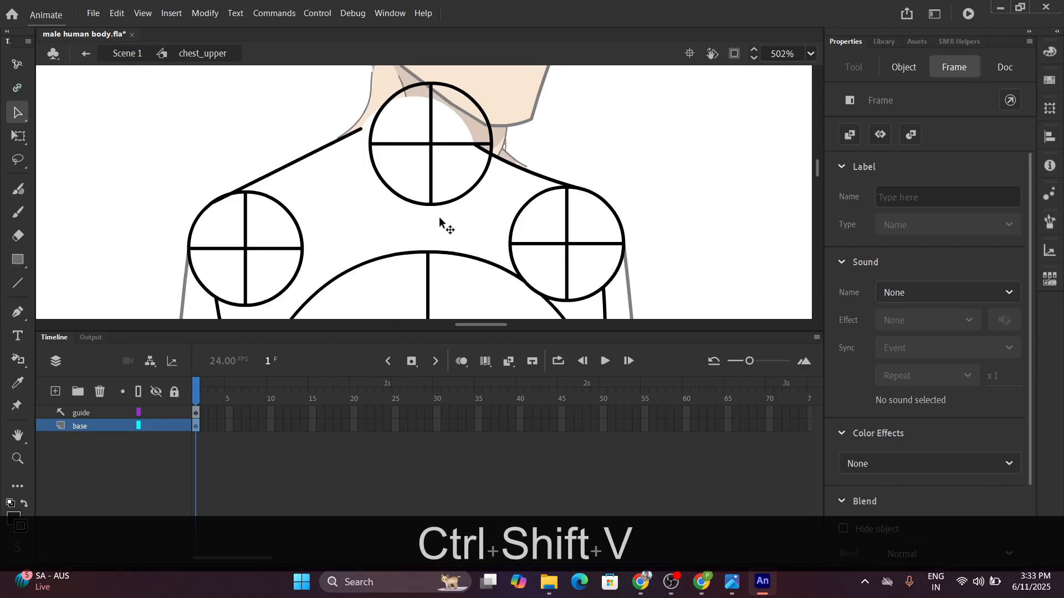
{"action": "left_click", "coordinate": [113, 51]}
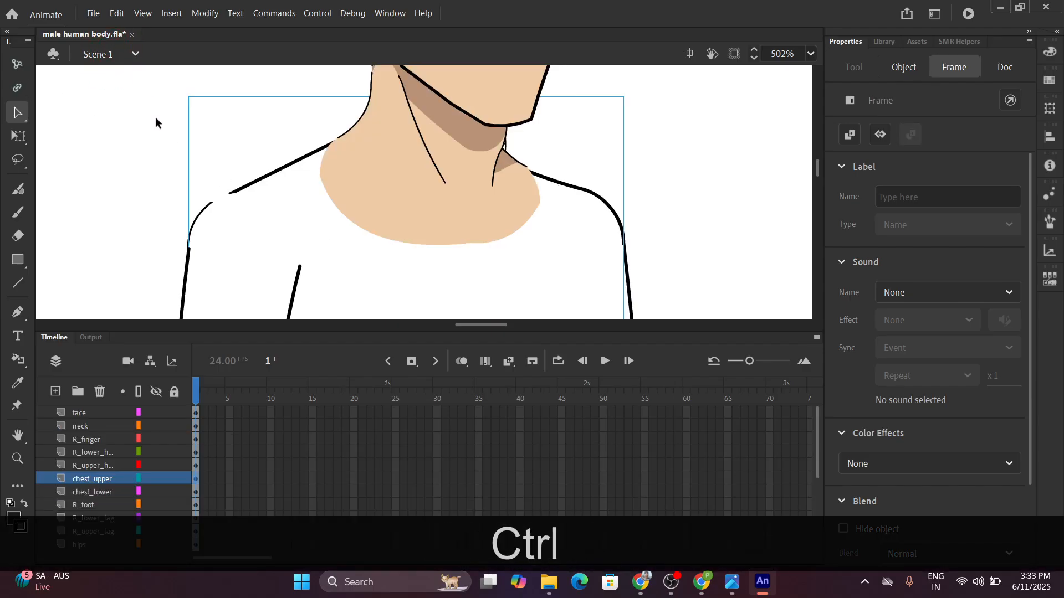
{"action": "scroll", "coordinate": [208, 218], "scroll_direction": "down", "scroll_amount": 4}
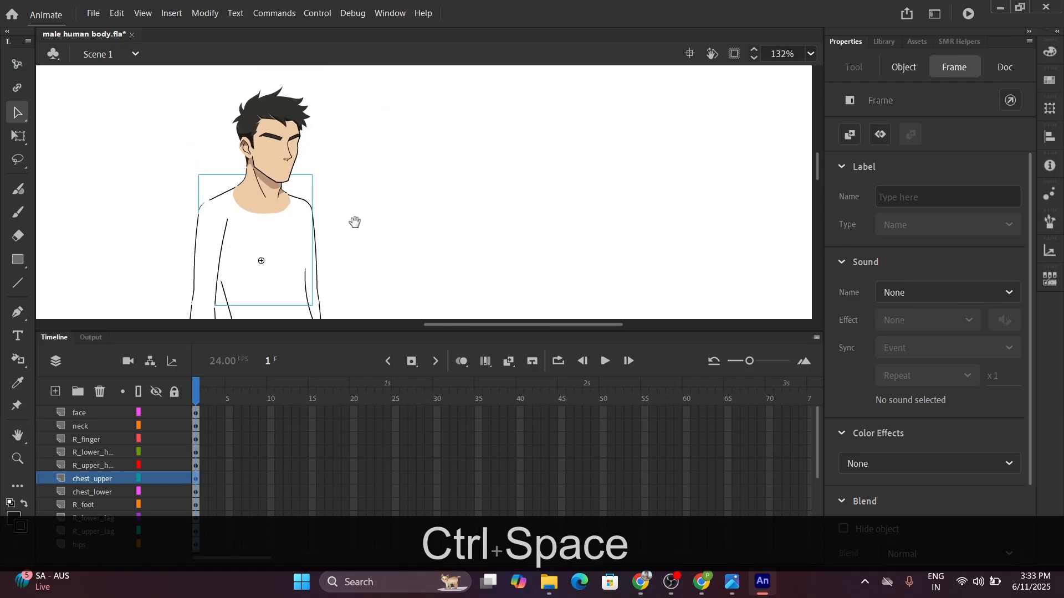
{"action": "left_click_drag", "start_coordinate": [354, 221], "coordinate": [464, 143]}
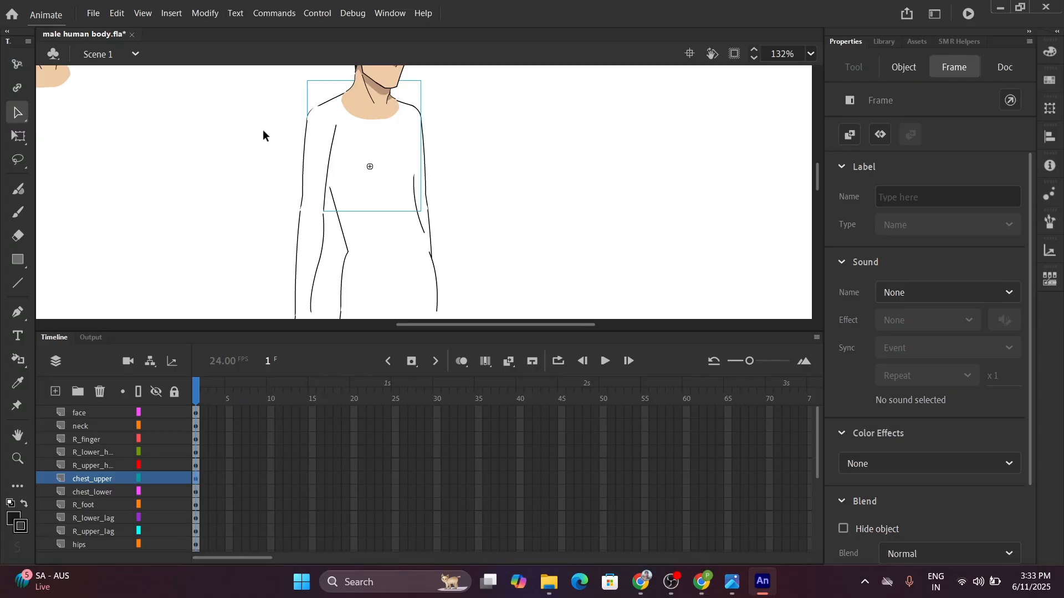
{"action": "scroll", "coordinate": [264, 133], "scroll_direction": "down", "scroll_amount": 3}
{"action": "scroll", "coordinate": [265, 135], "scroll_direction": "up", "scroll_amount": 5}
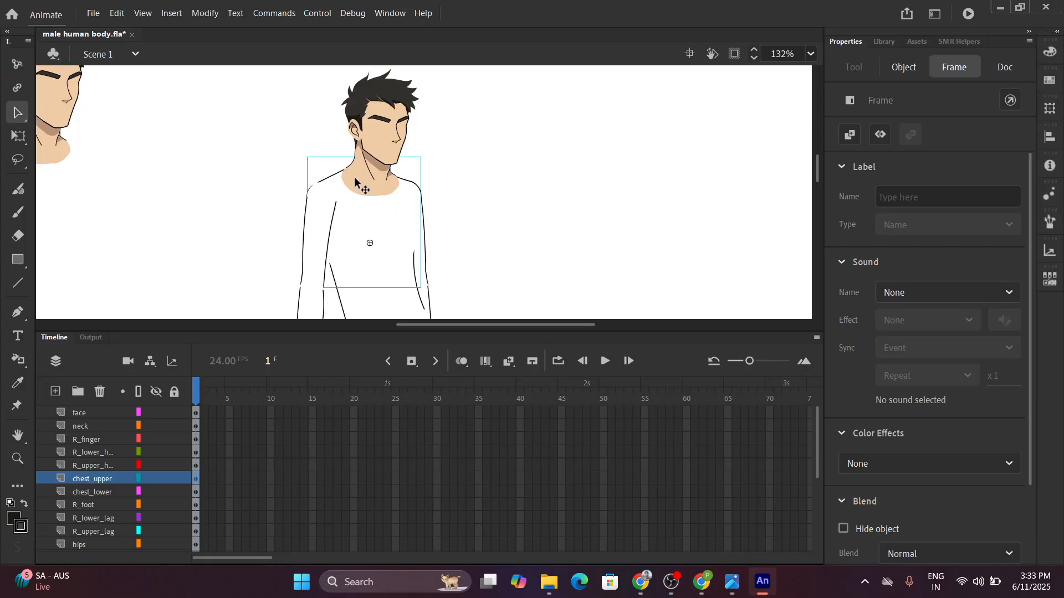
Open the neck symbol in place, move its guide layer above the neck layer, unhide the neck layer, and return to Scene 1.
{"action": "left_click", "coordinate": [370, 189]}
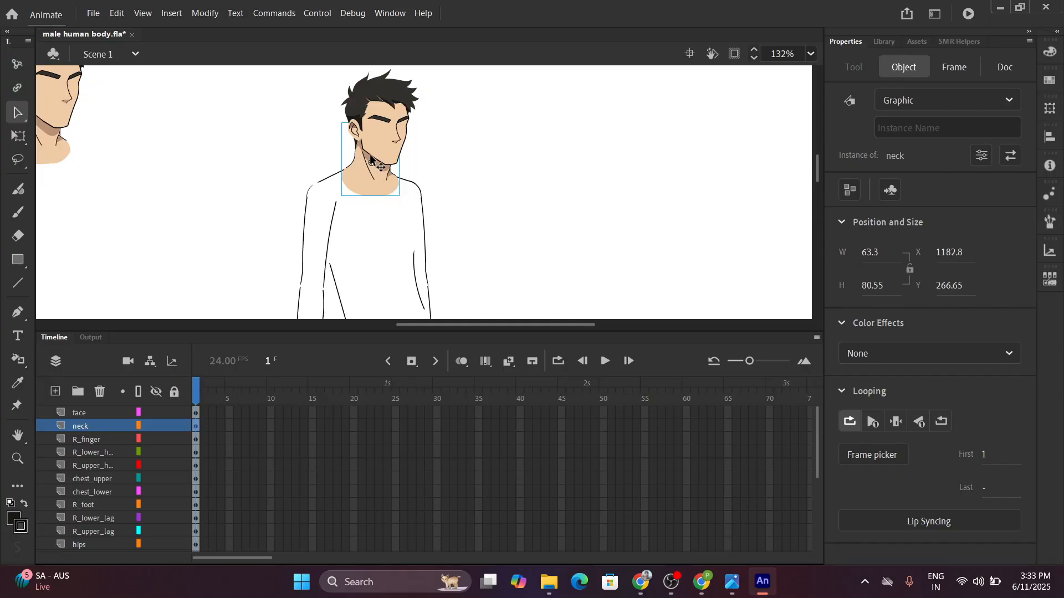
{"action": "scroll", "coordinate": [370, 157], "scroll_direction": "up", "scroll_amount": 5}
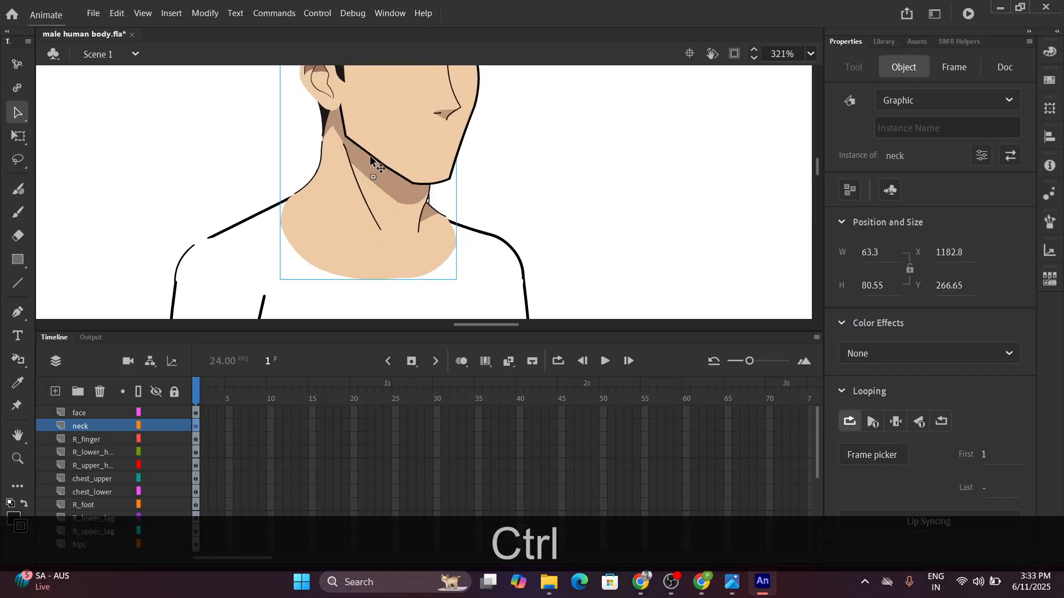
{"action": "double_click", "coordinate": [371, 236]}
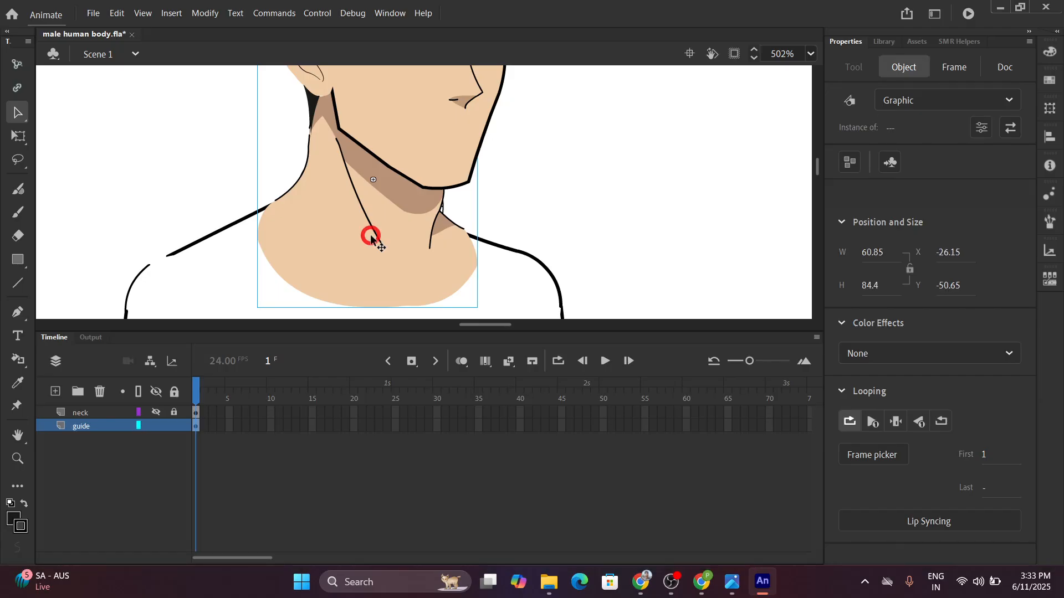
{"action": "scroll", "coordinate": [375, 198], "scroll_direction": "up", "scroll_amount": 4}
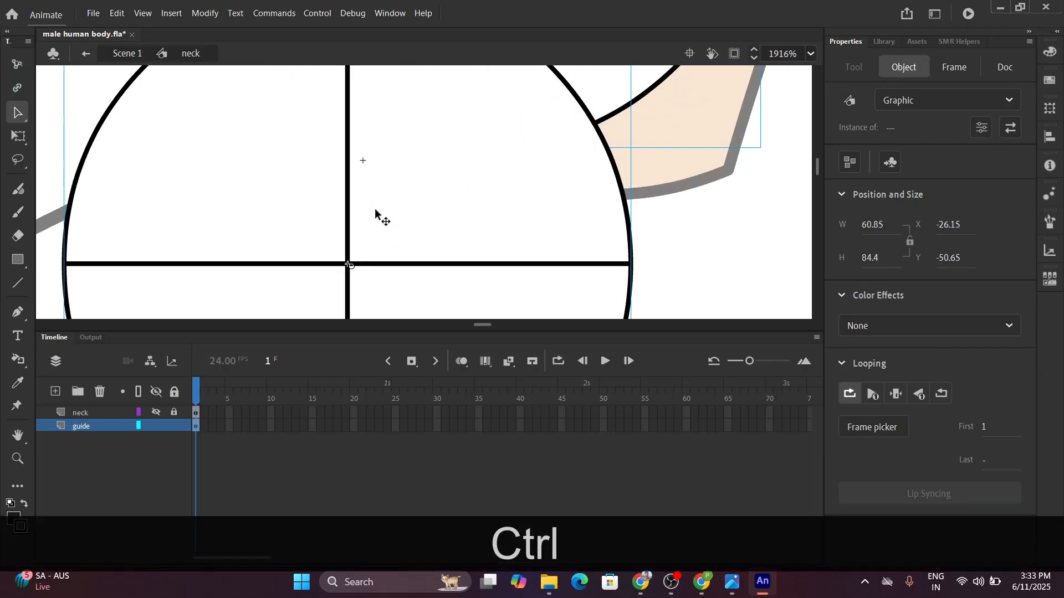
{"action": "scroll", "coordinate": [373, 230], "scroll_direction": "down", "scroll_amount": 2}
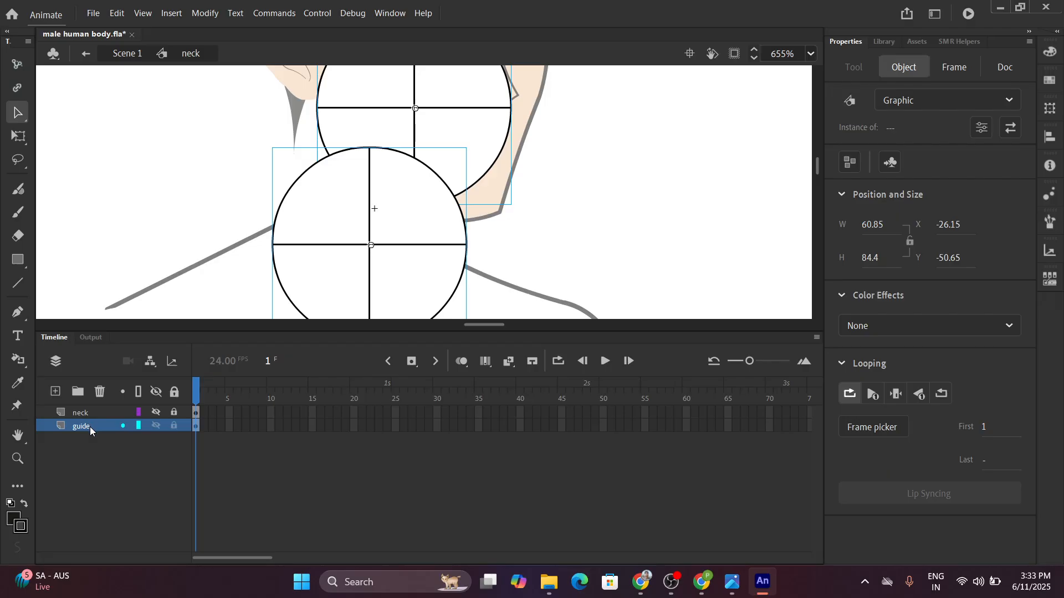
{"action": "left_click_drag", "start_coordinate": [89, 428], "coordinate": [93, 407]}
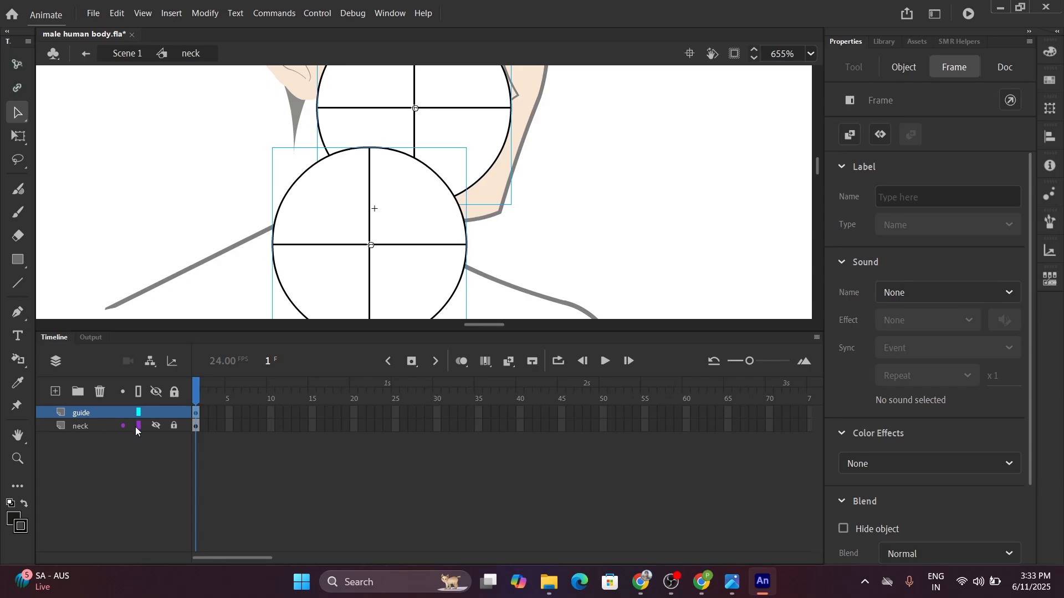
{"action": "left_click", "coordinate": [155, 425]}
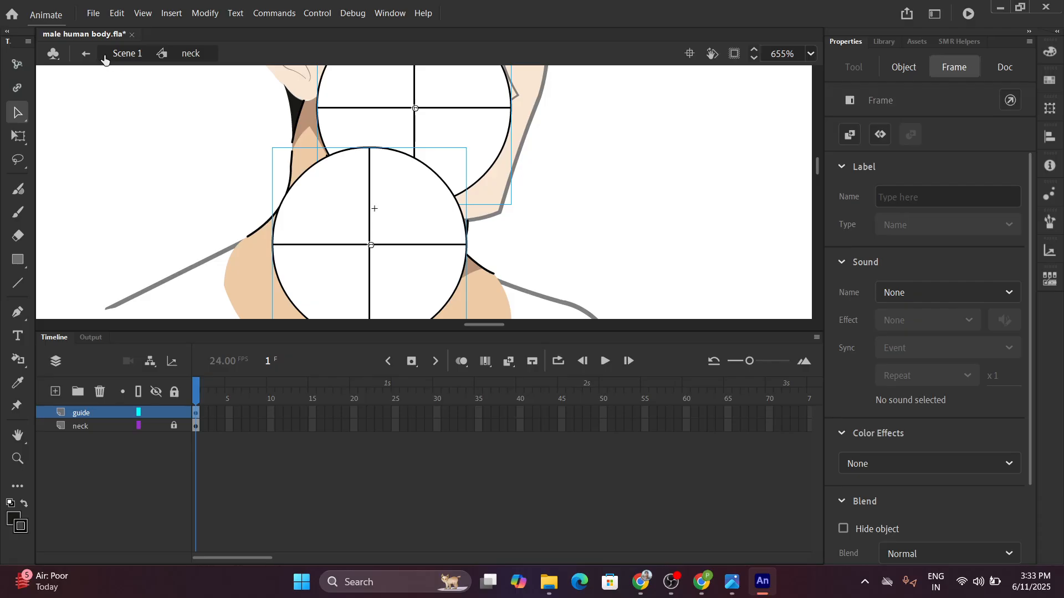
{"action": "left_click", "coordinate": [84, 55]}
{"action": "scroll", "coordinate": [270, 243], "scroll_direction": "down", "scroll_amount": 3}
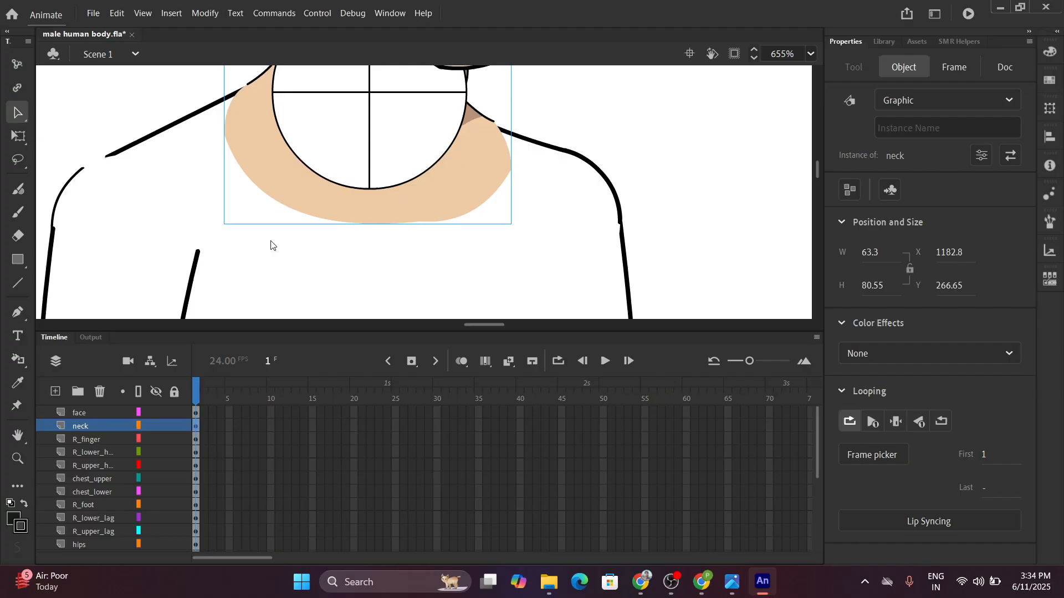
Move the neck symbol's transformation point onto the centre of the lower neck joint circle with Free Transform.
{"action": "scroll", "coordinate": [270, 242], "scroll_direction": "up", "scroll_amount": 3}
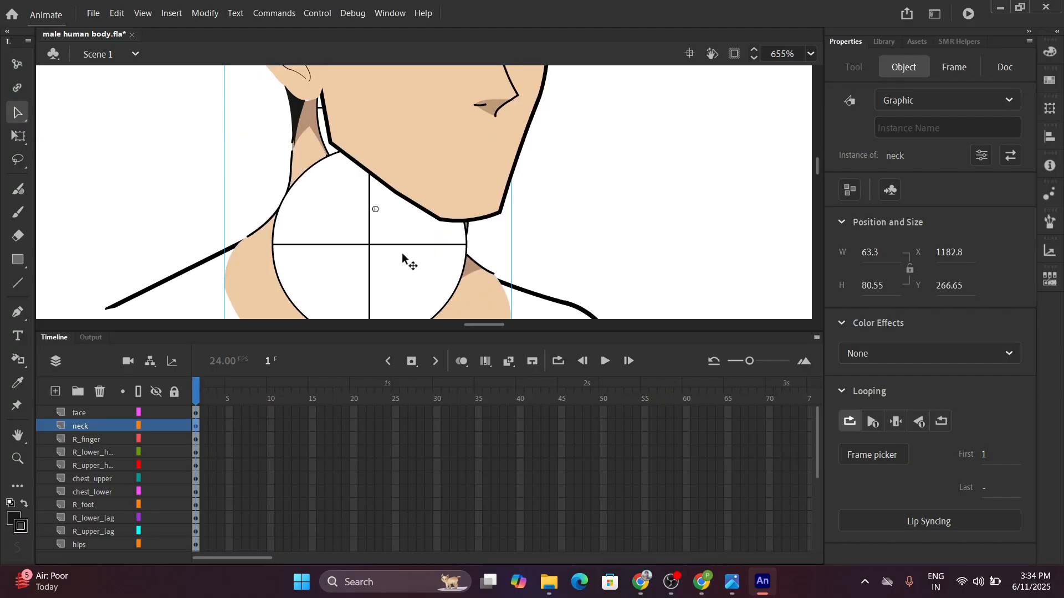
{"action": "key", "text": "ctrl"}
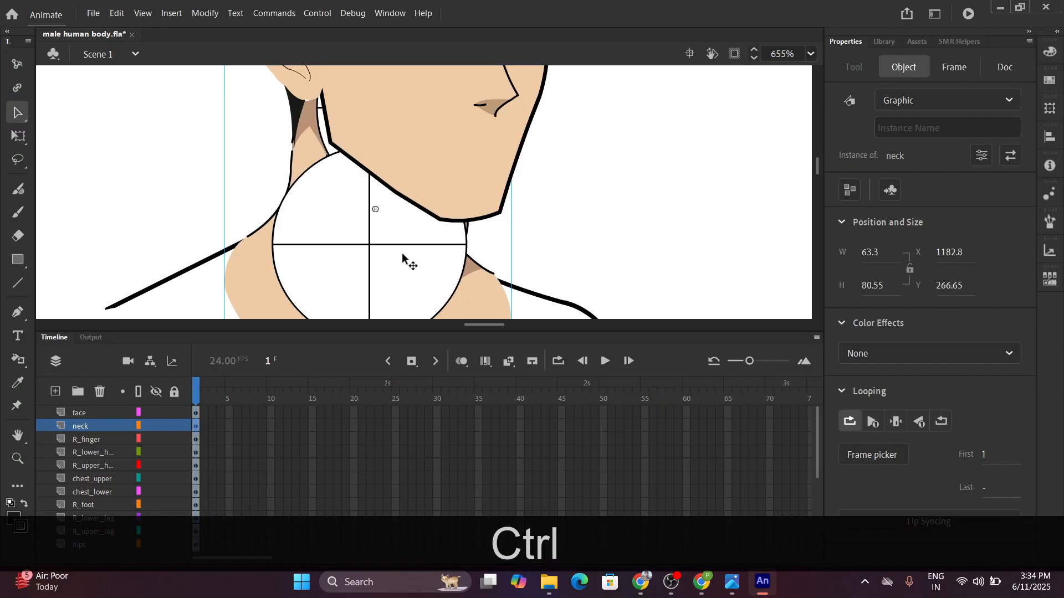
{"action": "key", "text": "ctrl+shift"}
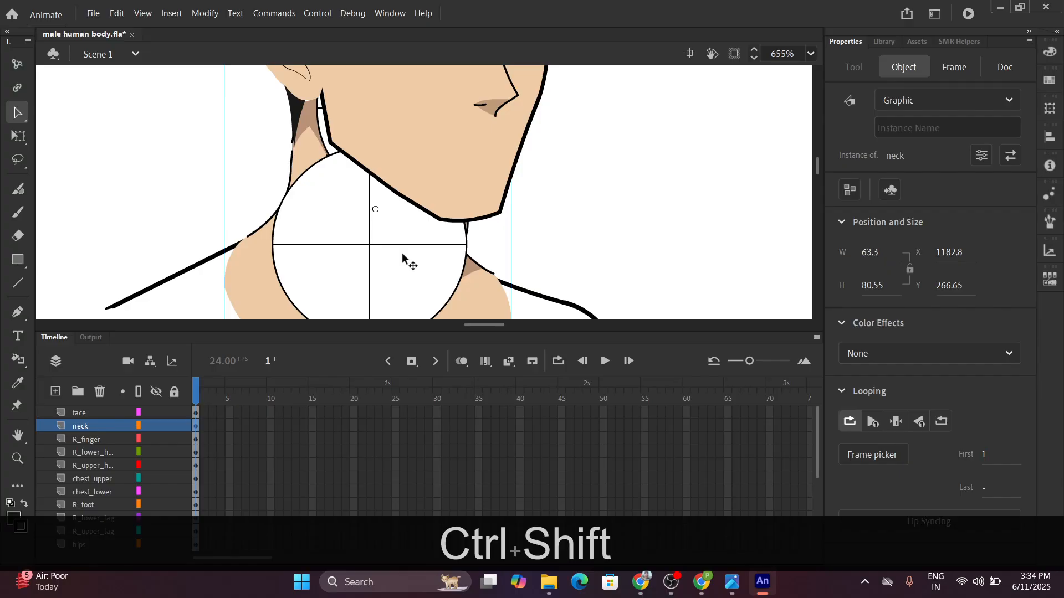
{"action": "key", "text": "ctrl+shift+u"}
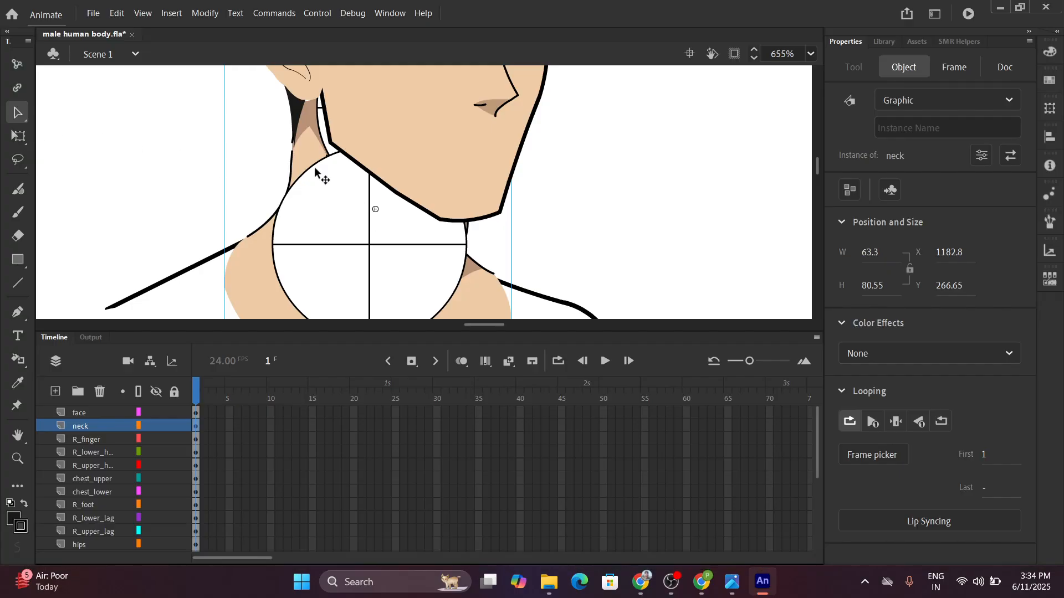
{"action": "left_click", "coordinate": [23, 140]}
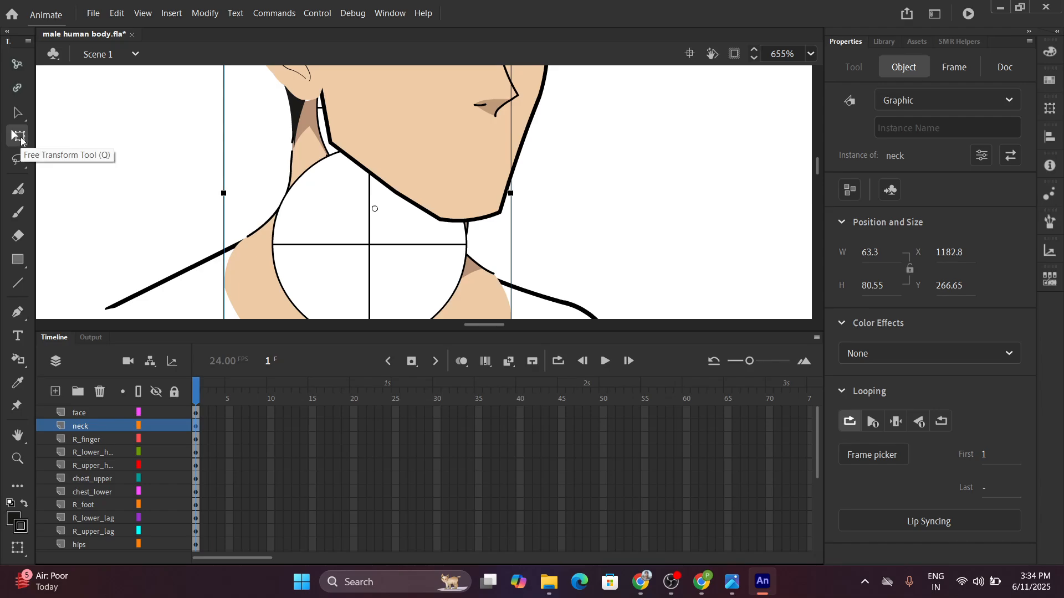
{"action": "left_click_drag", "start_coordinate": [376, 213], "coordinate": [370, 244]}
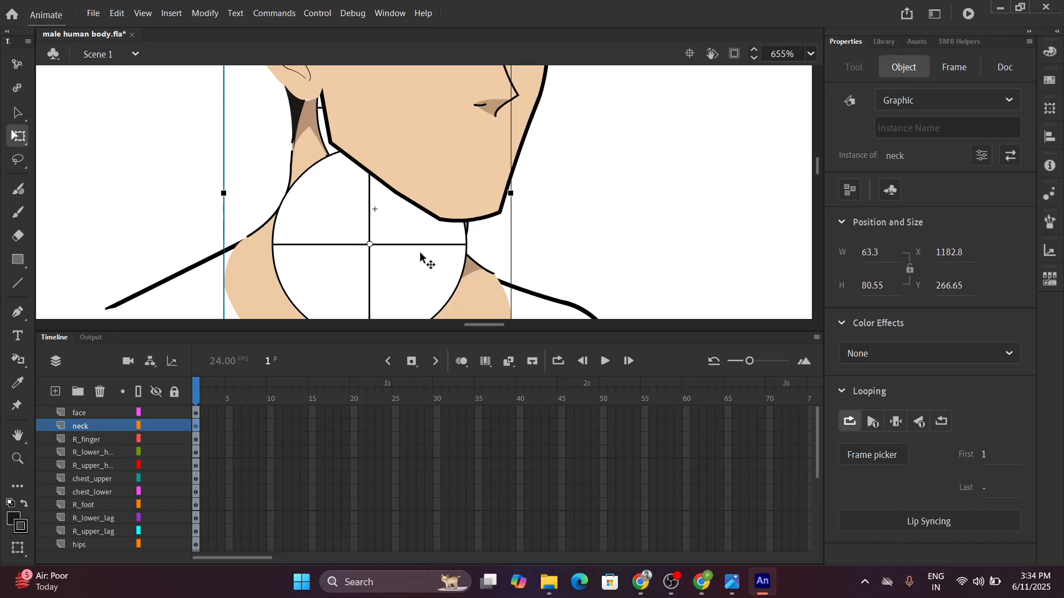
{"action": "scroll", "coordinate": [382, 260], "scroll_direction": "up", "scroll_amount": 5, "text": "ctrl"}
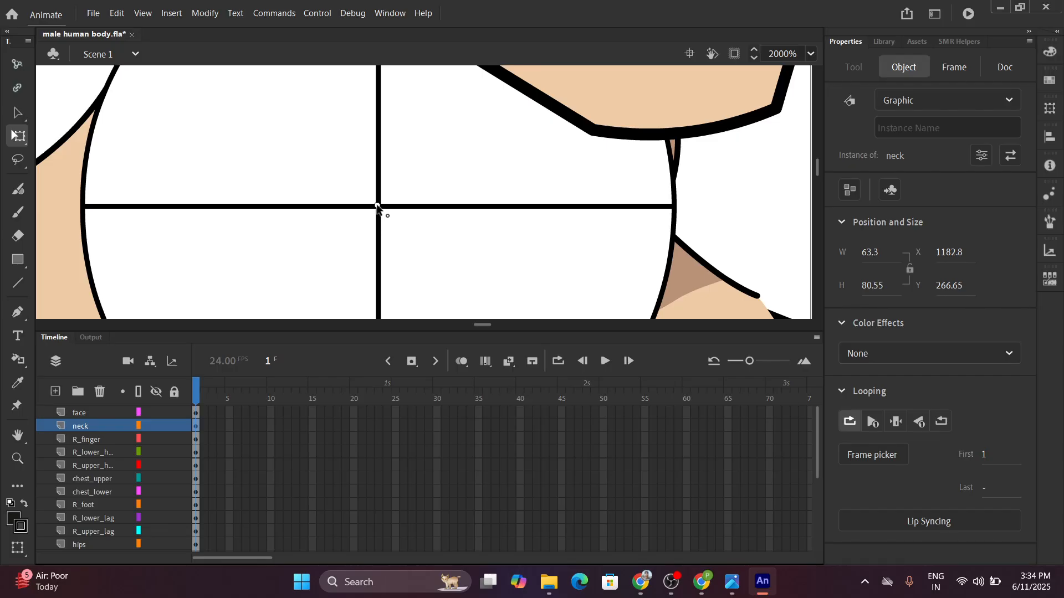
{"action": "left_click_drag", "start_coordinate": [377, 205], "coordinate": [379, 206]}
{"action": "scroll", "coordinate": [380, 208], "scroll_direction": "up", "scroll_amount": 3}
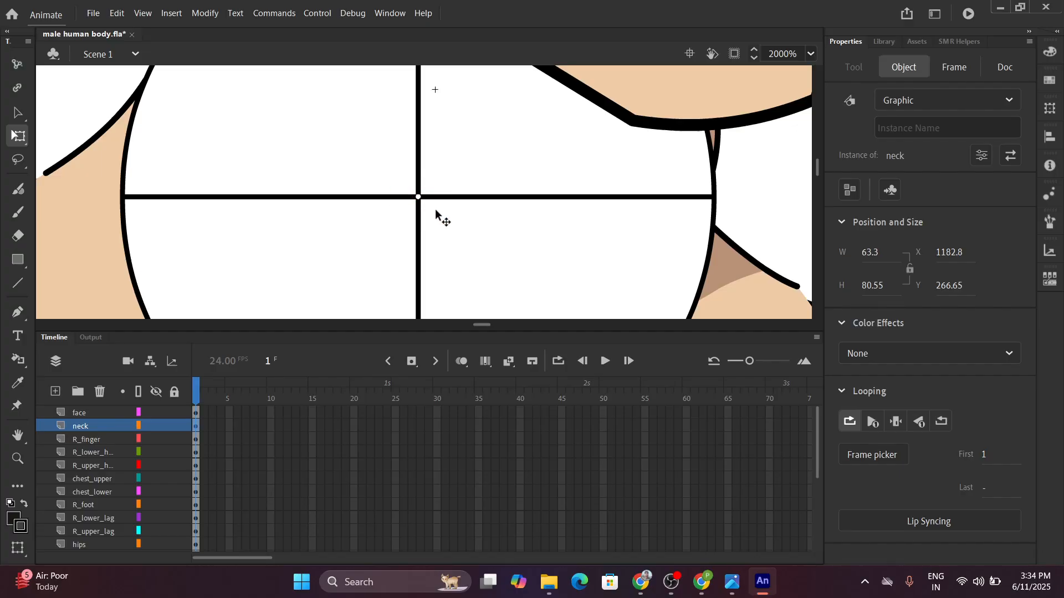
{"action": "scroll", "coordinate": [435, 213], "scroll_direction": "down", "scroll_amount": 2}
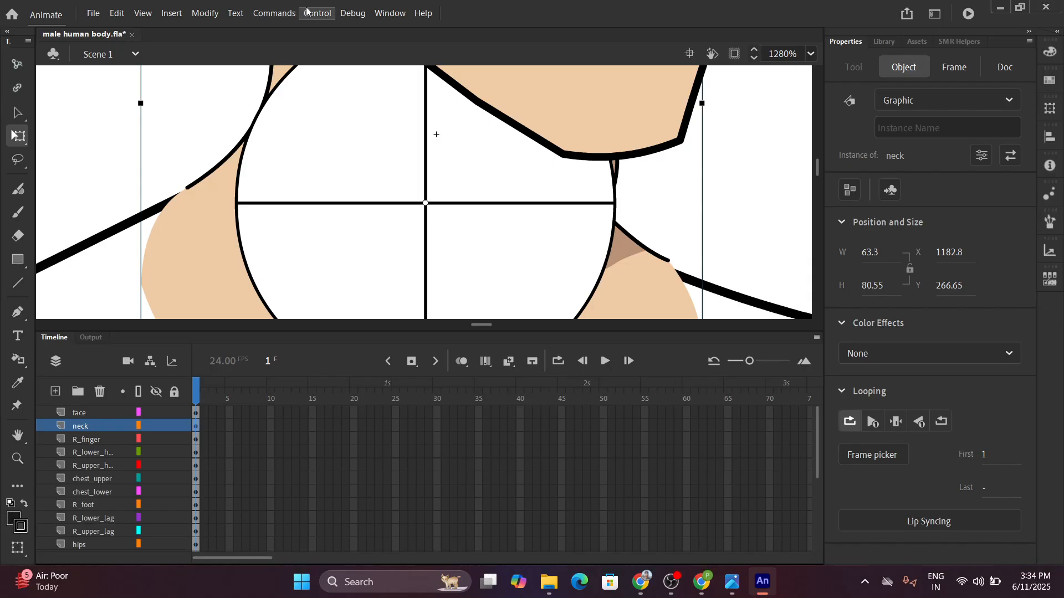
Run the SetRegPointToTransformPoint command on the neck symbol and accept its warning.
{"action": "left_click", "coordinate": [274, 13]}
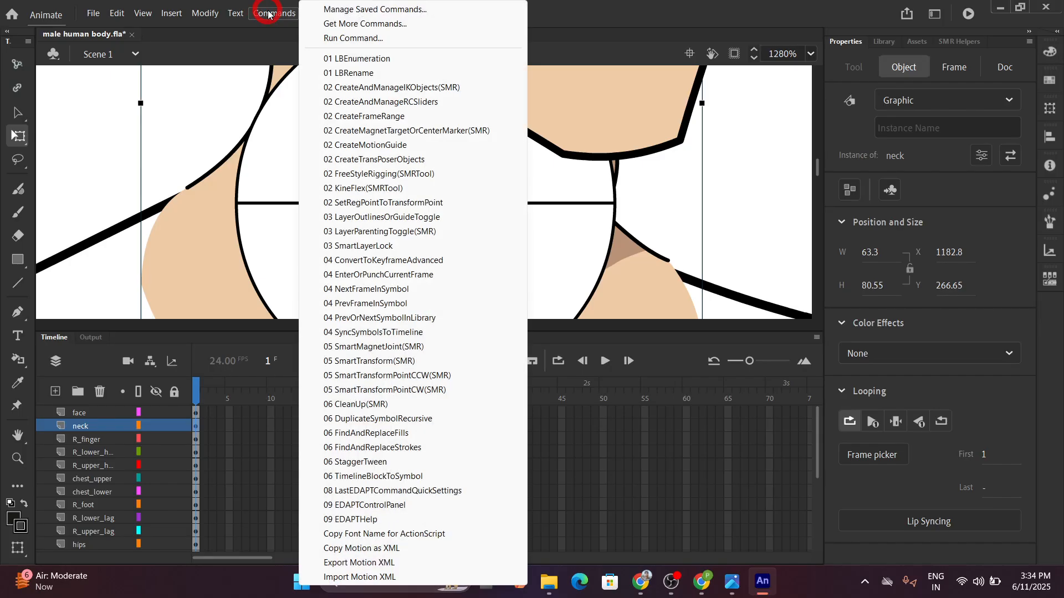
{"action": "left_click", "coordinate": [373, 204]}
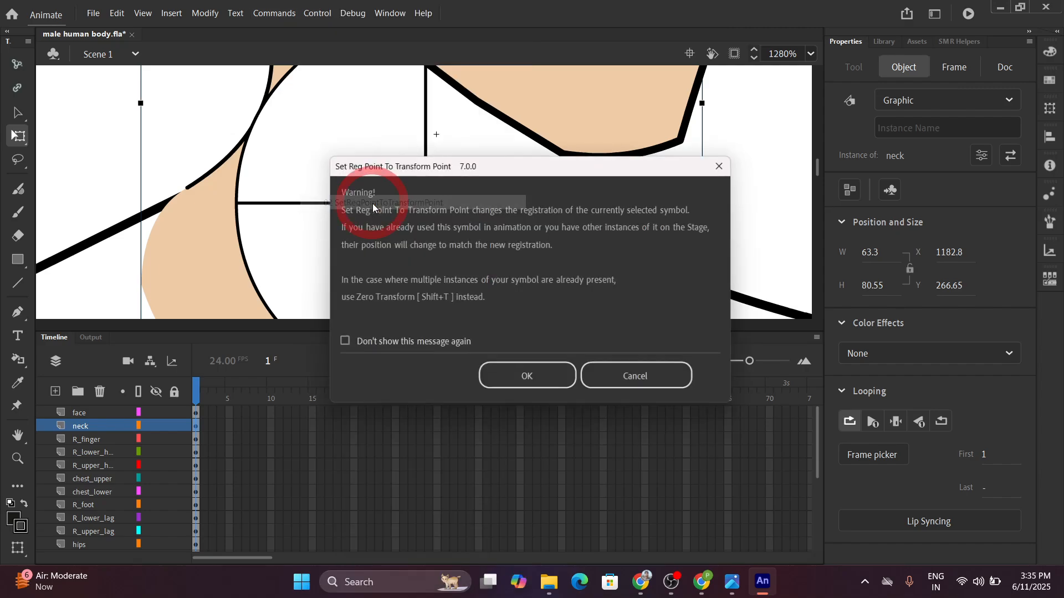
{"action": "left_click", "coordinate": [519, 380]}
{"action": "scroll", "coordinate": [447, 218], "scroll_direction": "down", "scroll_amount": 6}
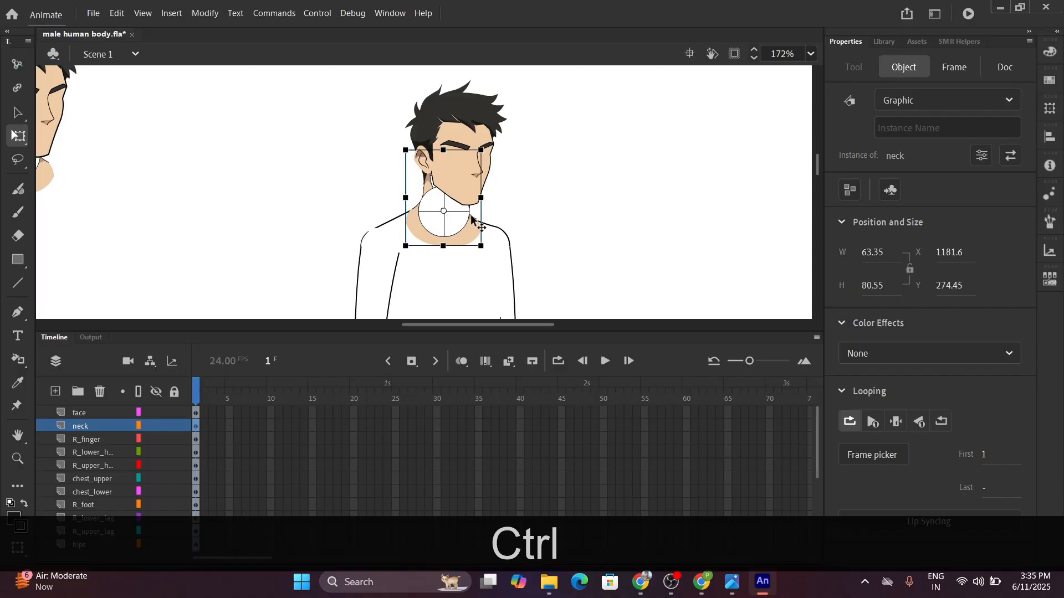
{"action": "scroll", "coordinate": [475, 220], "scroll_direction": "up", "scroll_amount": 4}
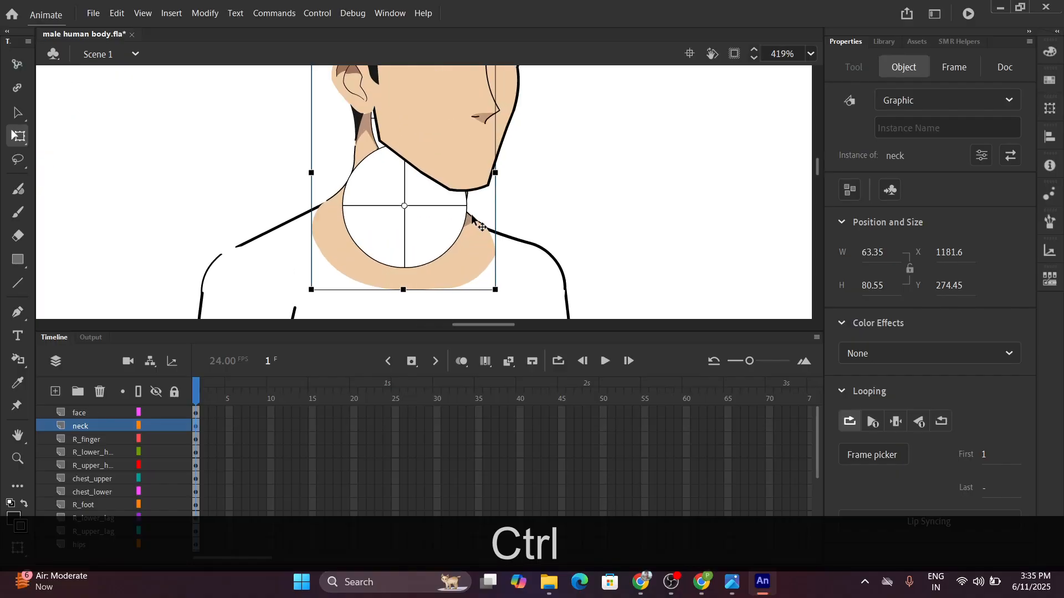
{"action": "scroll", "coordinate": [481, 226], "scroll_direction": "up", "scroll_amount": 3}
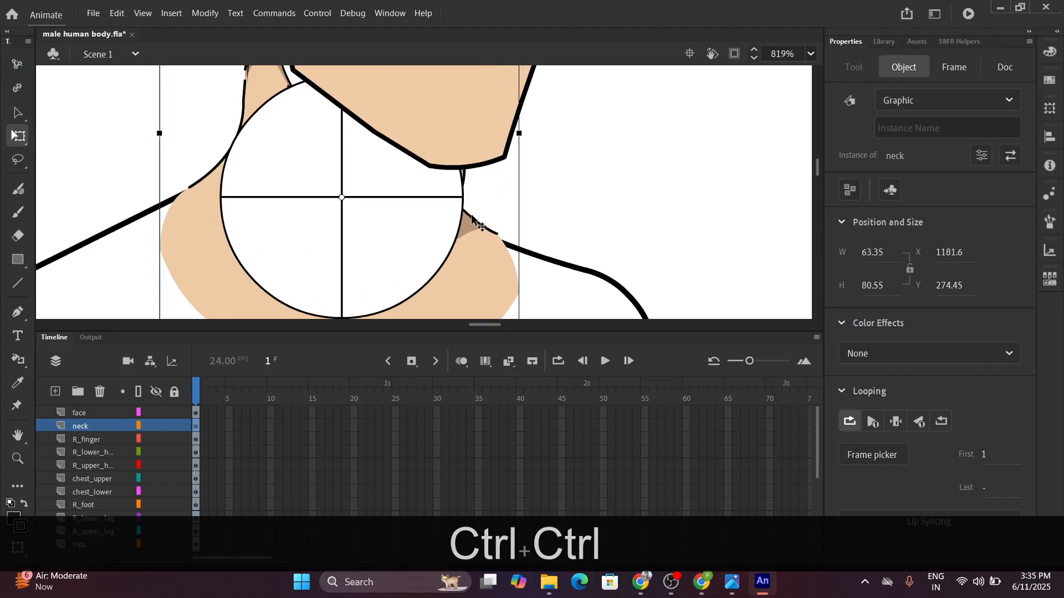
{"action": "scroll", "coordinate": [481, 226], "scroll_direction": "down", "scroll_amount": 3}
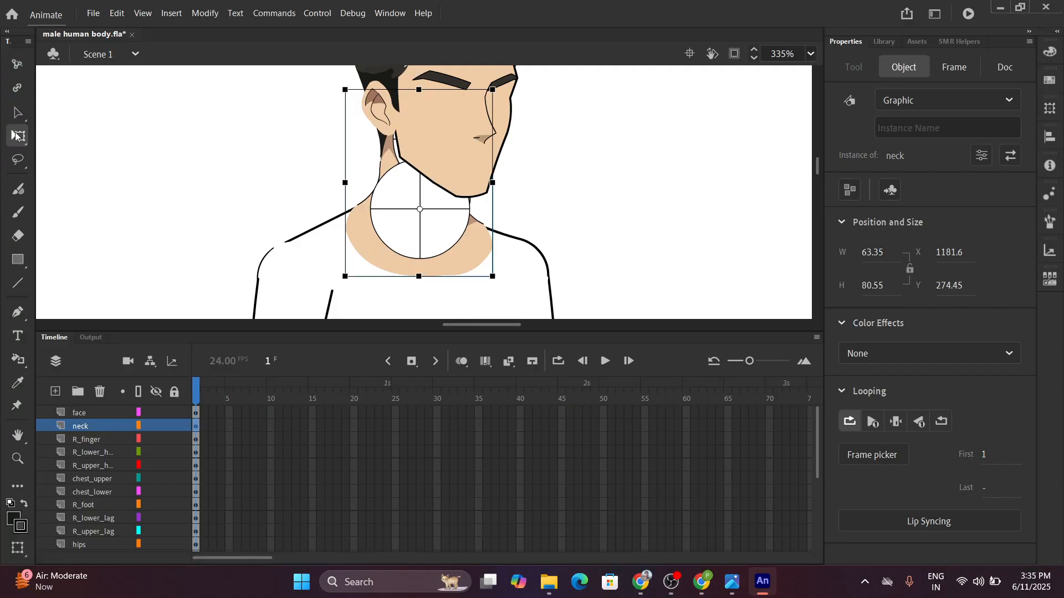
Open the neck symbol in place, convert its guide layer to a Guide layer, and return to Scene 1.
{"action": "left_click", "coordinate": [17, 112]}
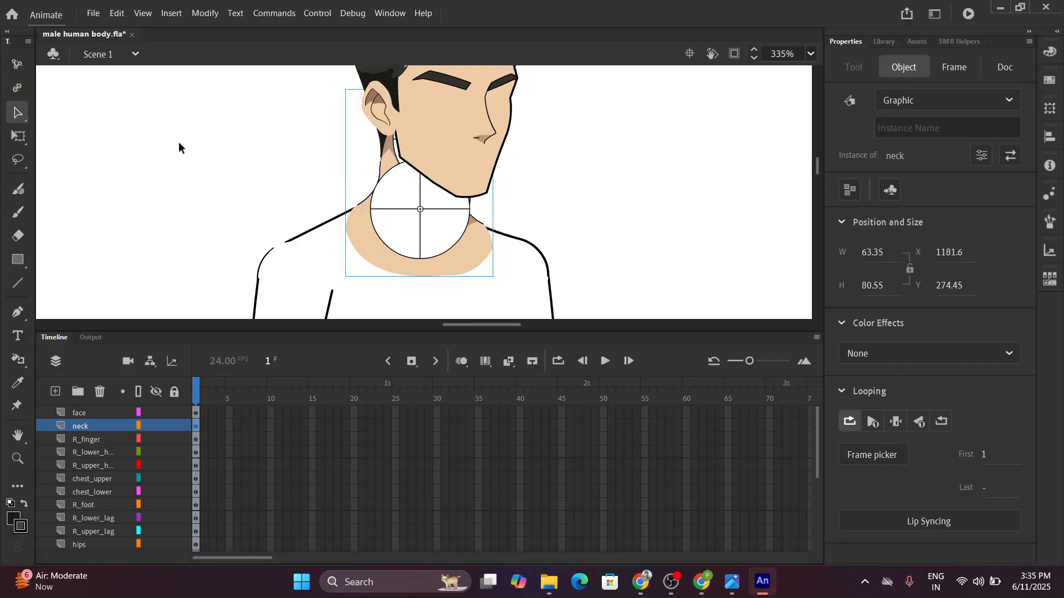
{"action": "left_click", "coordinate": [395, 228]}
{"action": "double_click", "coordinate": [395, 227]}
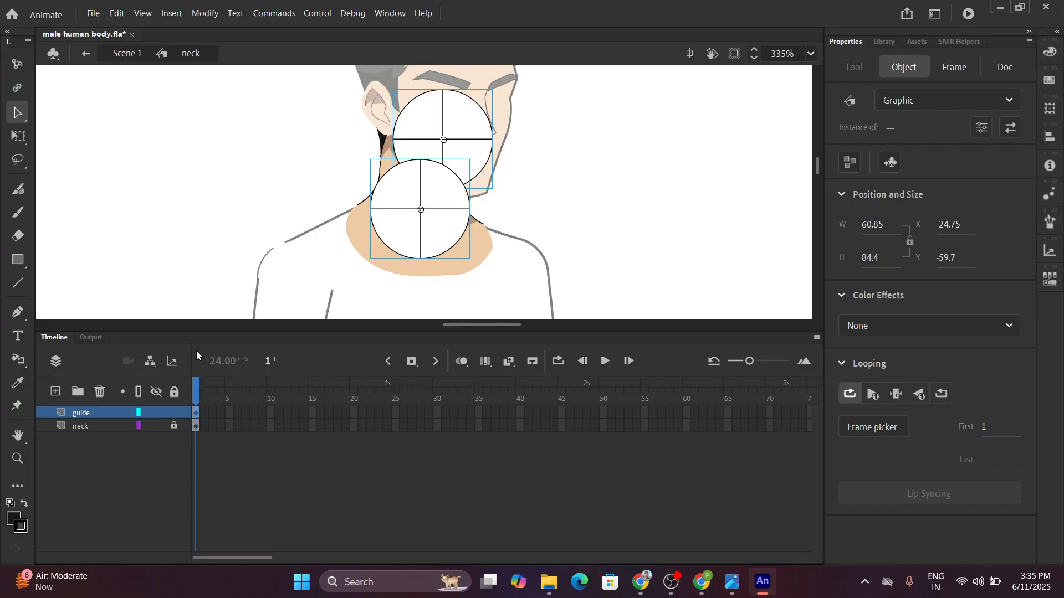
{"action": "right_click", "coordinate": [84, 412]}
{"action": "left_click", "coordinate": [113, 235]}
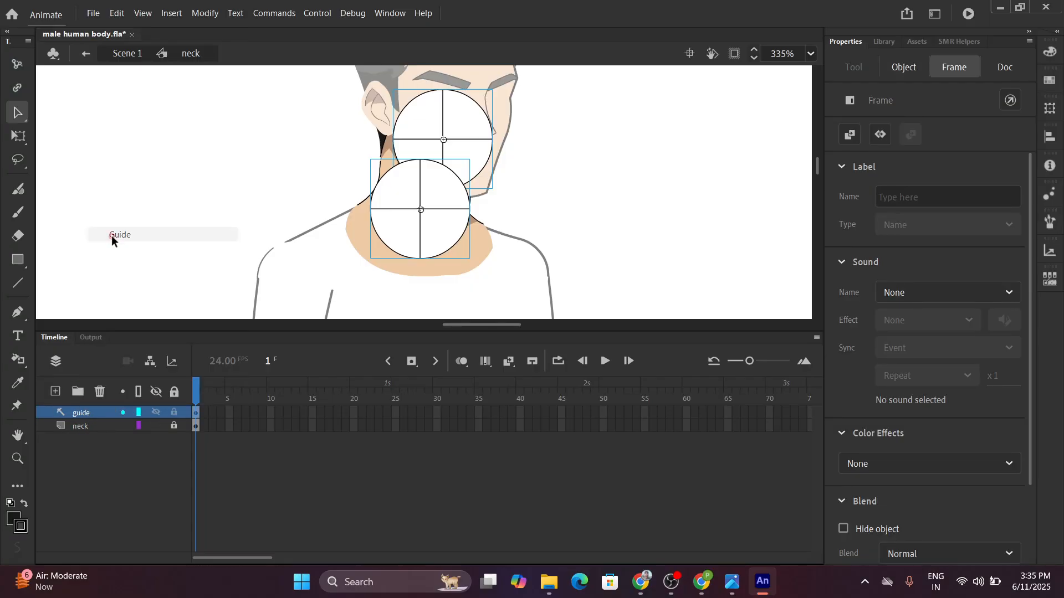
{"action": "left_click", "coordinate": [123, 56]}
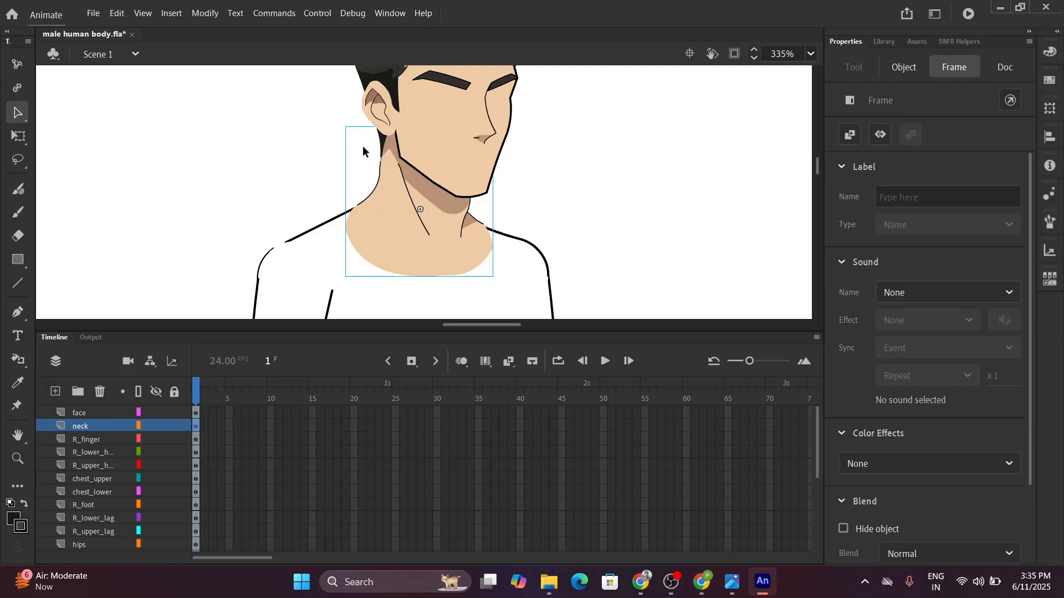
Select the face and neck together and set their shared transformation point on the neck's registration point using Free Transform.
{"action": "scroll", "coordinate": [363, 150], "scroll_direction": "down", "scroll_amount": 5}
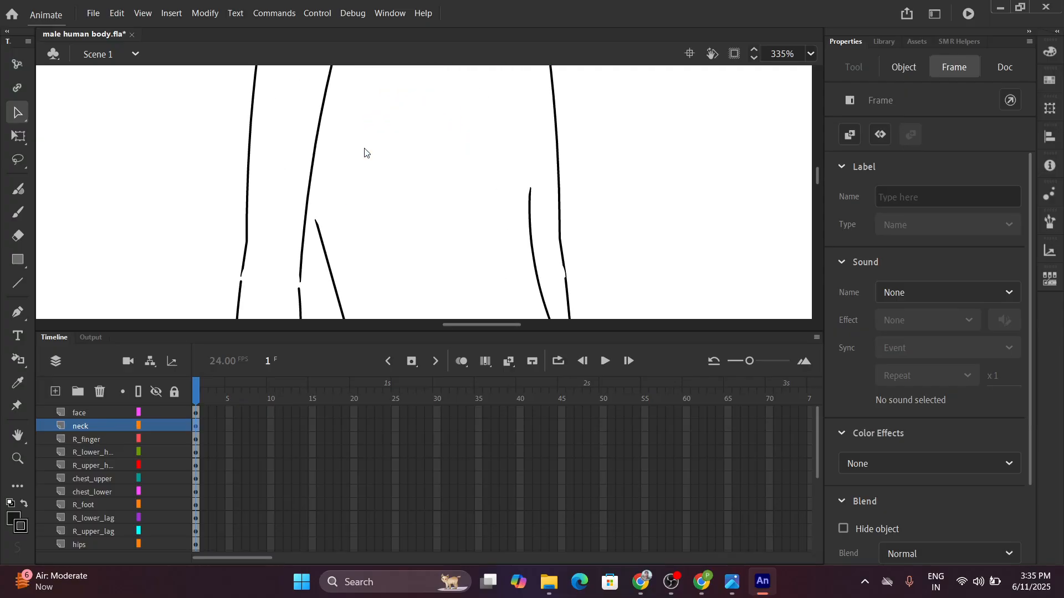
{"action": "scroll", "coordinate": [364, 149], "scroll_direction": "down", "scroll_amount": 5}
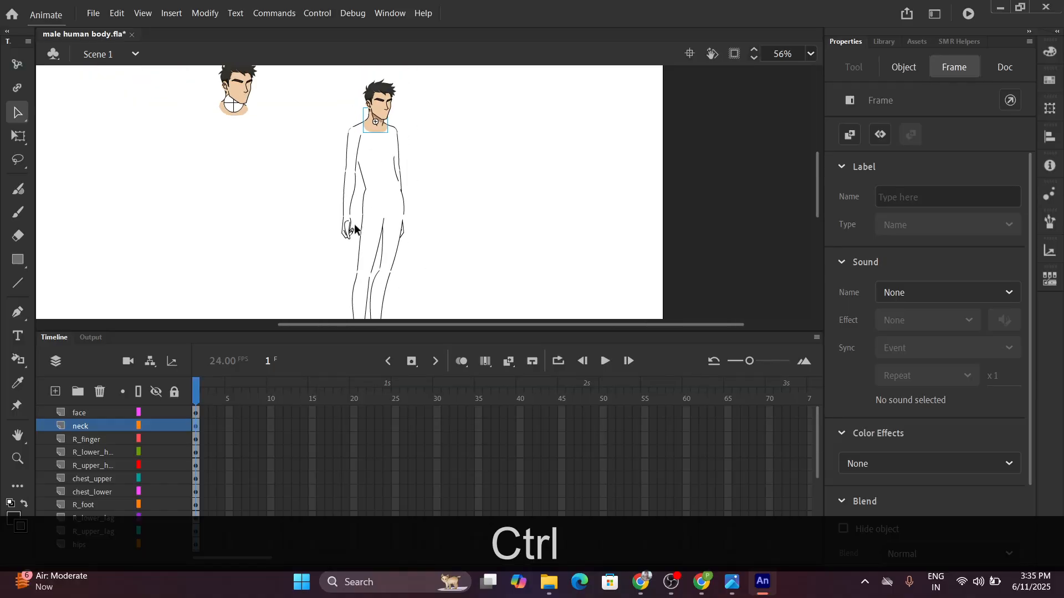
{"action": "scroll", "coordinate": [351, 220], "scroll_direction": "up", "scroll_amount": 2}
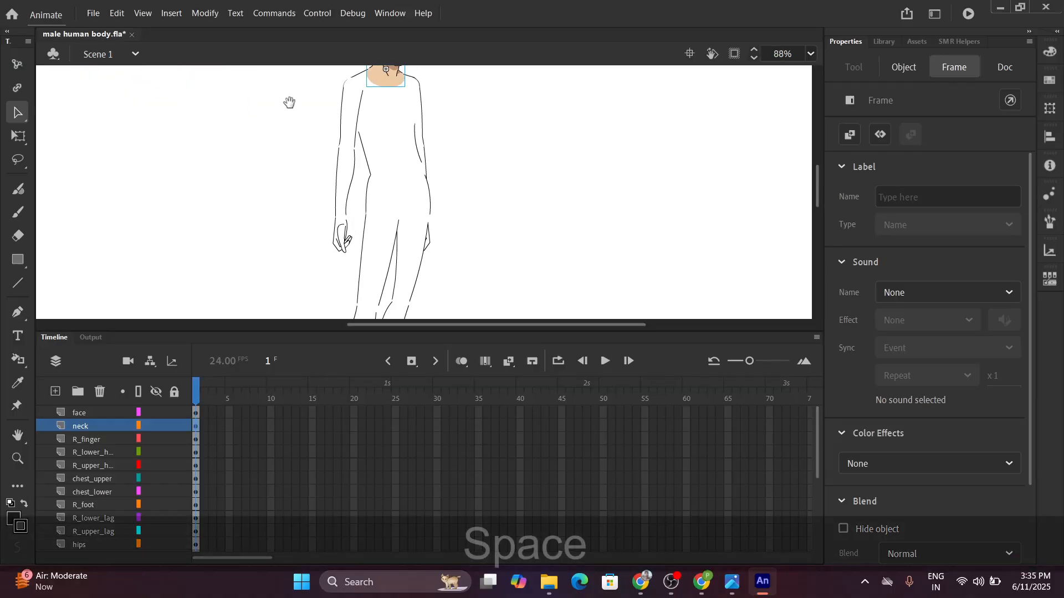
{"action": "left_click_drag", "start_coordinate": [289, 102], "coordinate": [298, 237]}
{"action": "scroll", "coordinate": [412, 214], "scroll_direction": "up", "scroll_amount": 4}
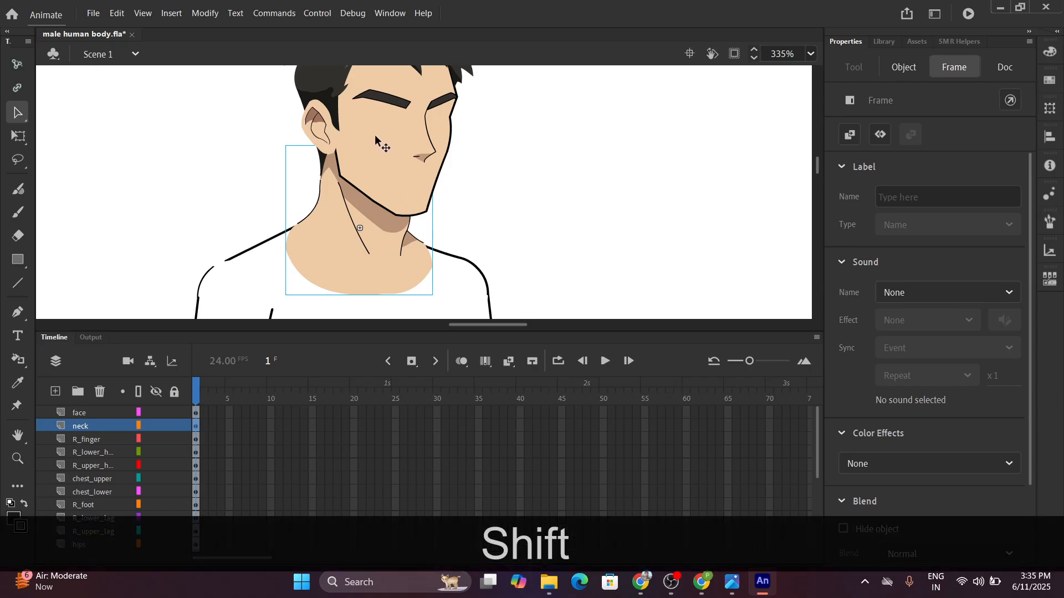
{"action": "left_click", "coordinate": [18, 136]}
{"action": "left_click", "coordinate": [367, 124], "text": "shift"}
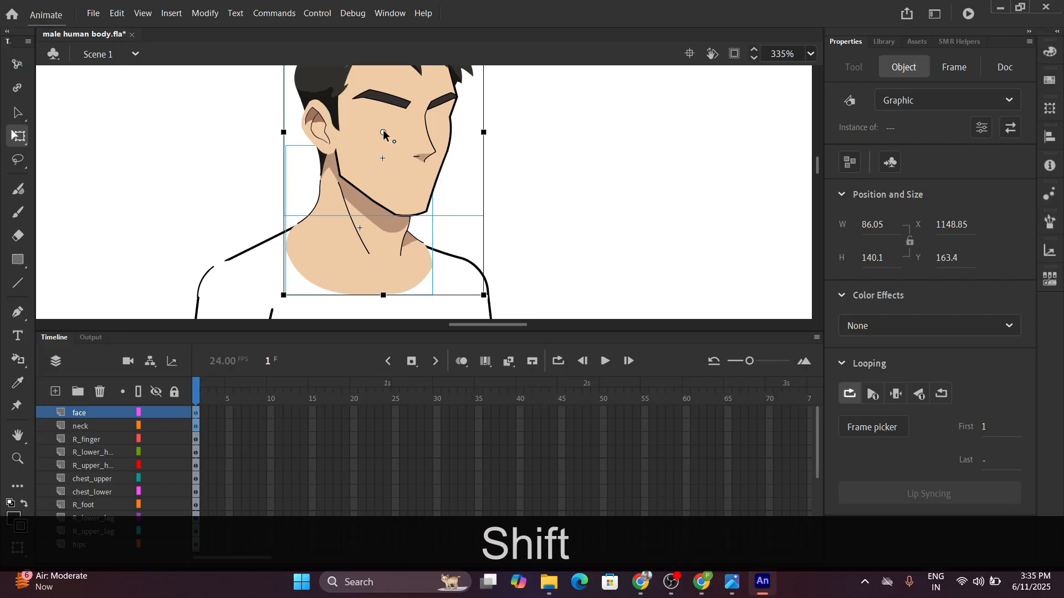
{"action": "left_click_drag", "start_coordinate": [384, 132], "coordinate": [367, 227]}
{"action": "left_click", "coordinate": [367, 228]}
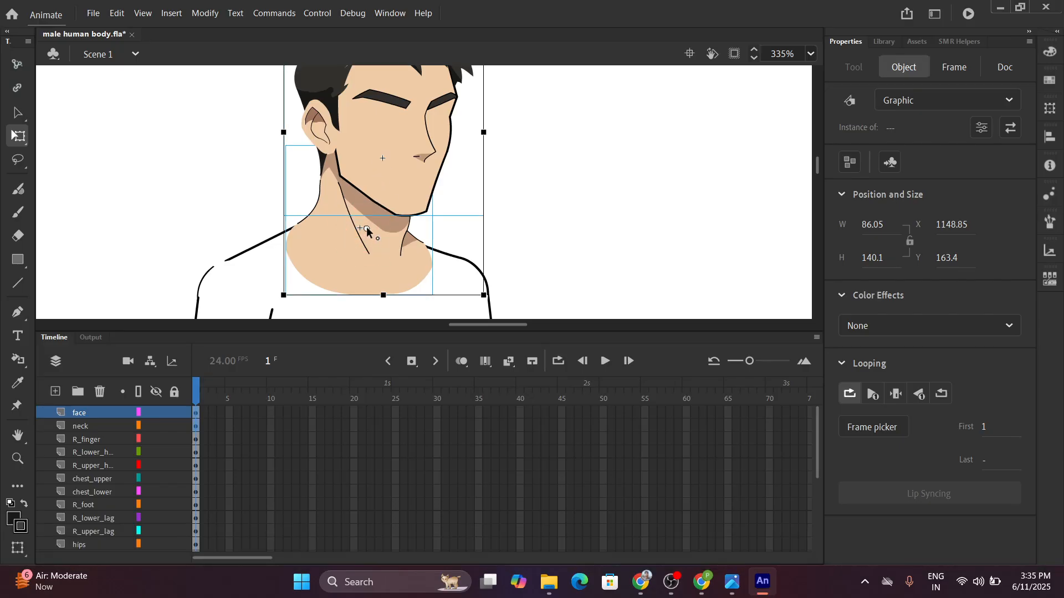
{"action": "left_click", "coordinate": [360, 228]}
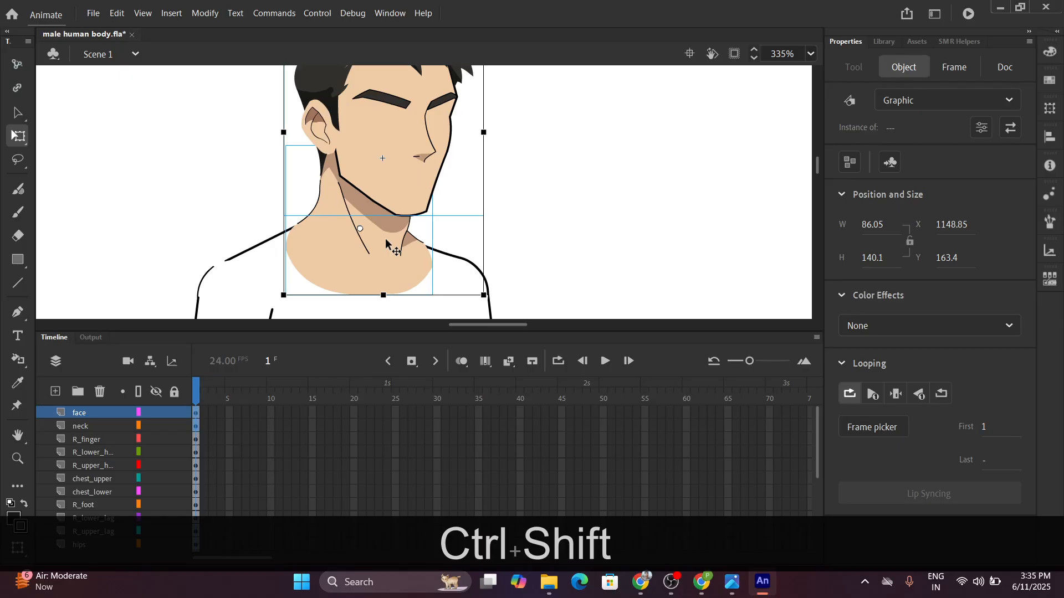
{"action": "key", "text": "ctrl+shift+u"}
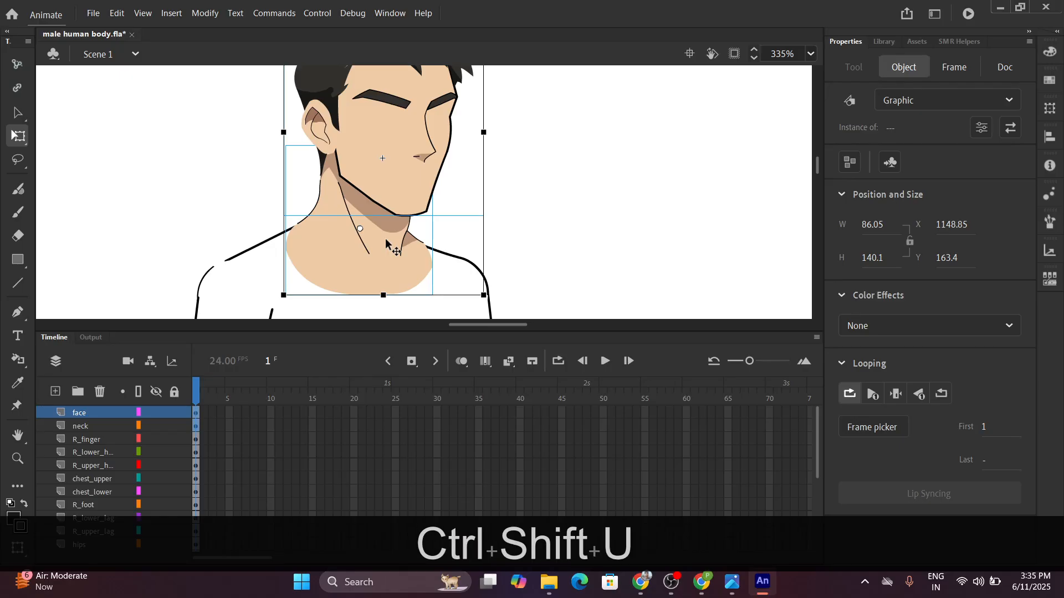
Shift the shared transformation point of the face and neck onto the neck's registration point, and test the pivot by rotating both.
{"action": "left_click_drag", "start_coordinate": [360, 229], "coordinate": [372, 229]}
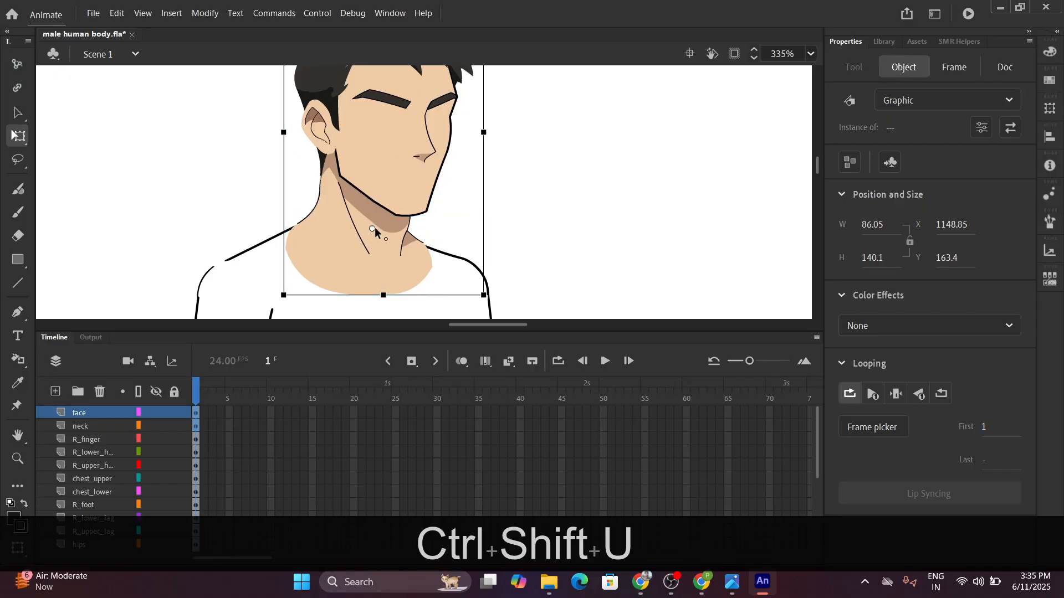
{"action": "scroll", "coordinate": [437, 218], "scroll_direction": "down", "scroll_amount": 5}
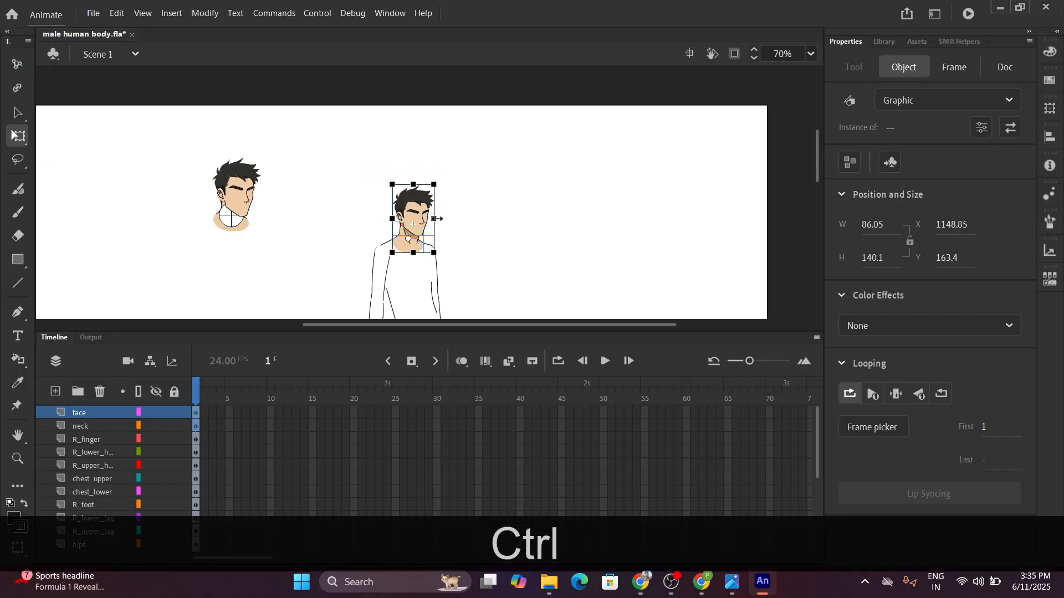
{"action": "left_click_drag", "start_coordinate": [441, 178], "coordinate": [419, 196]}
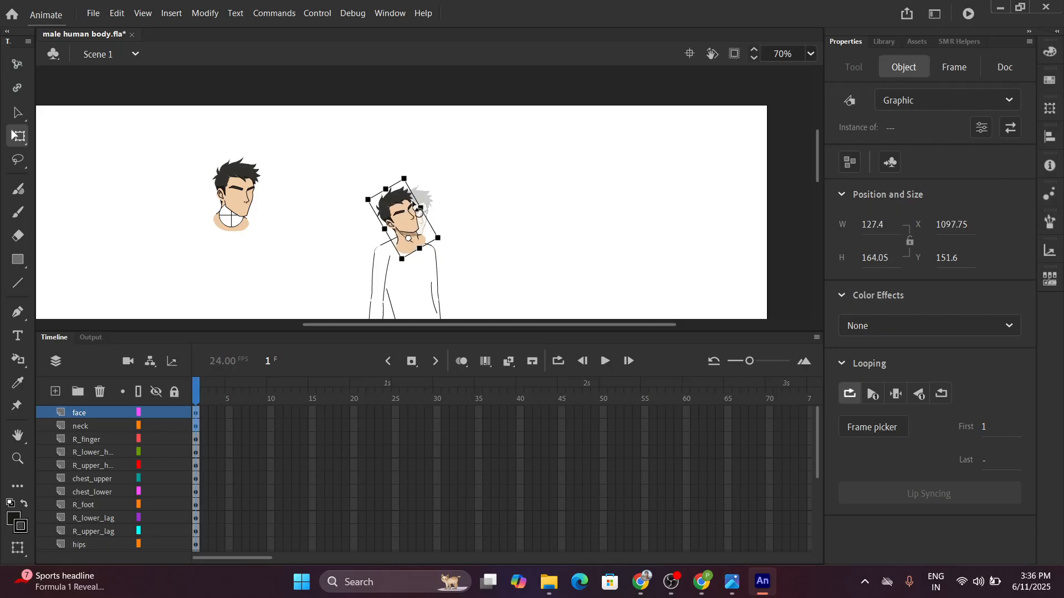
{"action": "left_click_drag", "start_coordinate": [408, 213], "coordinate": [434, 221]}
{"action": "scroll", "coordinate": [435, 224], "scroll_direction": "up", "scroll_amount": 5, "text": "ctrl"}
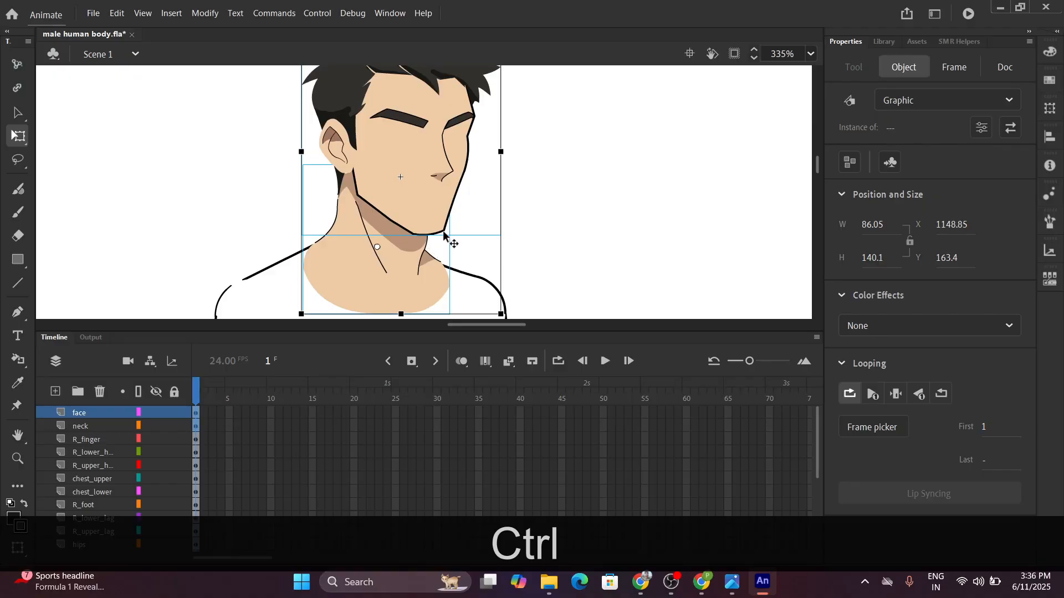
{"action": "left_click_drag", "start_coordinate": [555, 260], "coordinate": [568, 198]}
{"action": "left_click_drag", "start_coordinate": [522, 253], "coordinate": [504, 240]}
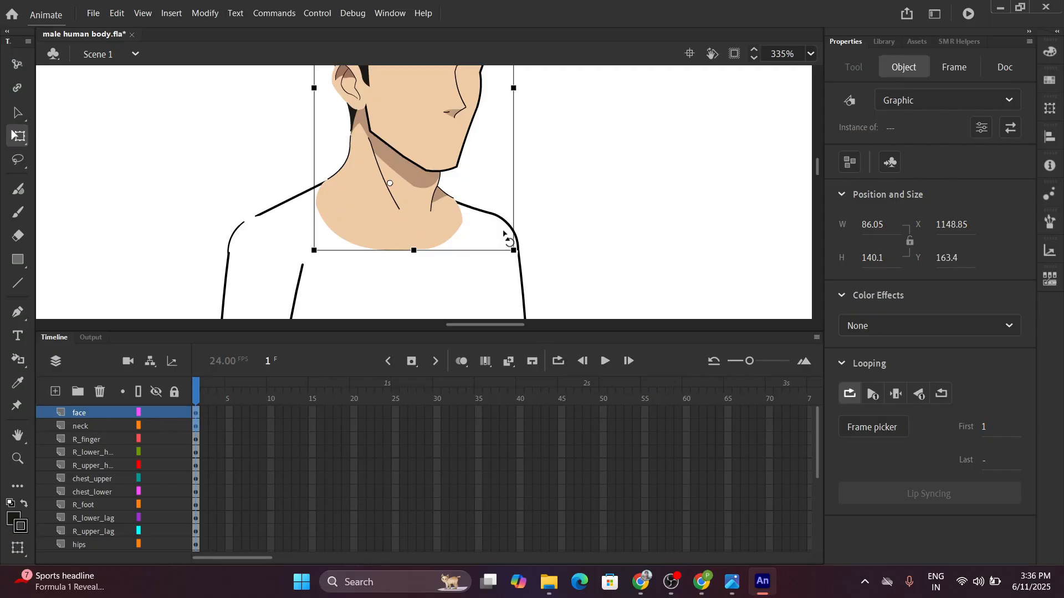
{"action": "left_click_drag", "start_coordinate": [504, 231], "coordinate": [531, 246]}
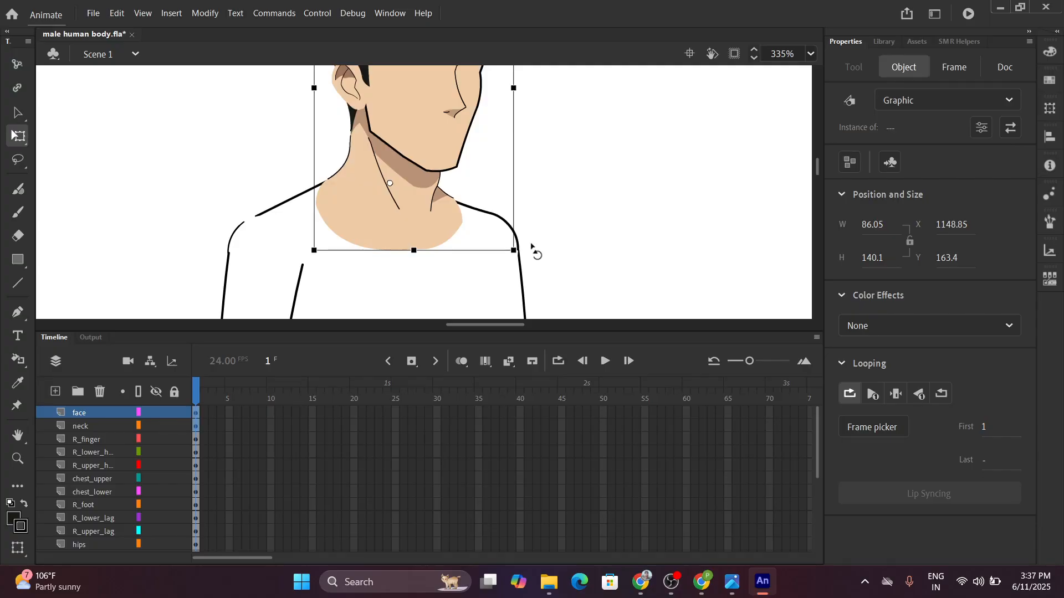
Open the face symbol in place with the Selection tool to check its guide circle, and return to Scene 1.
{"action": "scroll", "coordinate": [451, 231], "scroll_direction": "up", "scroll_amount": 3}
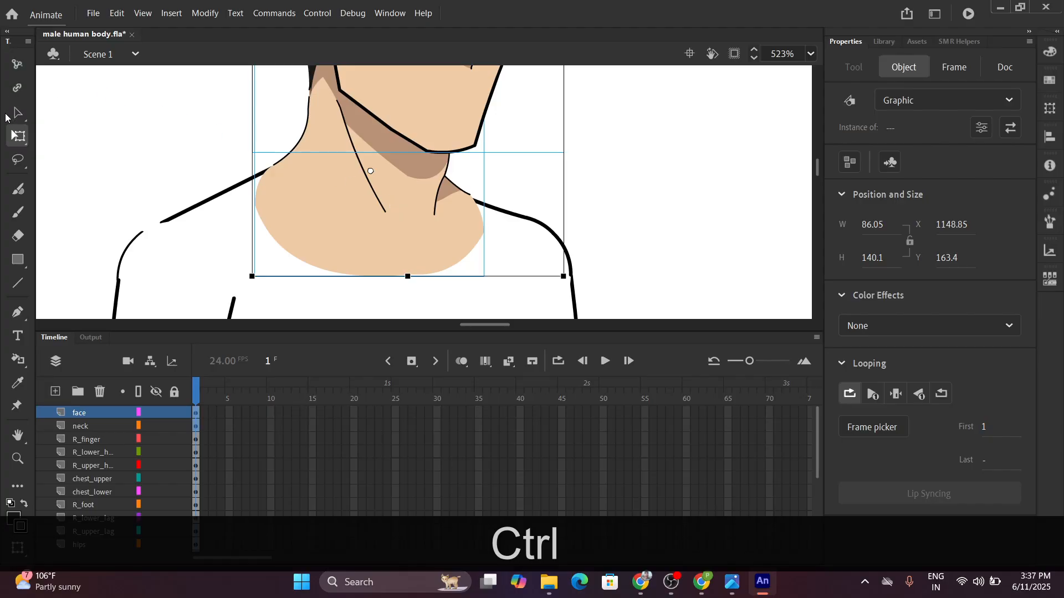
{"action": "left_click", "coordinate": [17, 113]}
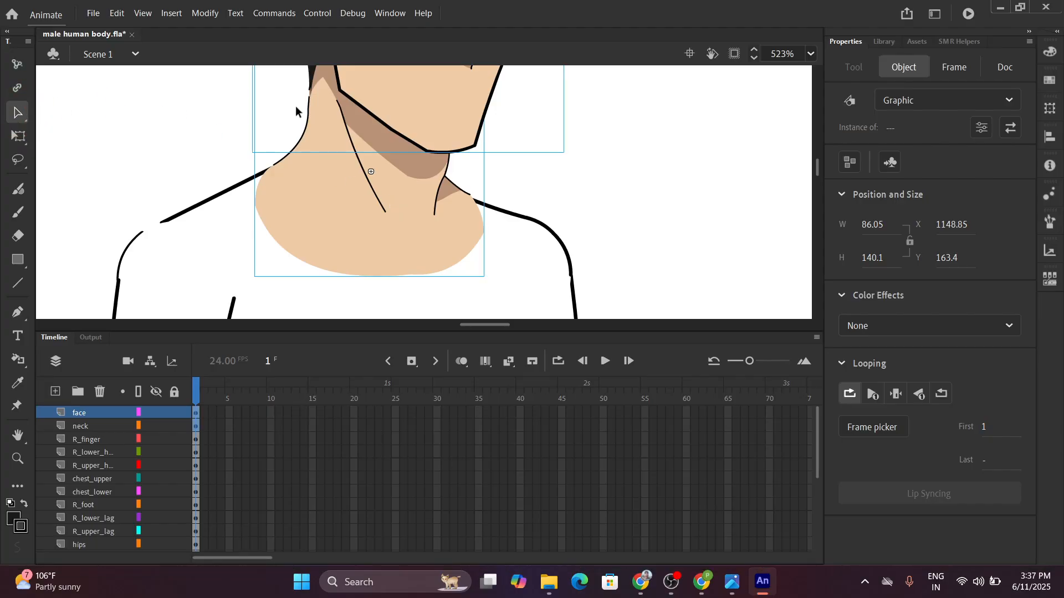
{"action": "double_click", "coordinate": [387, 97]}
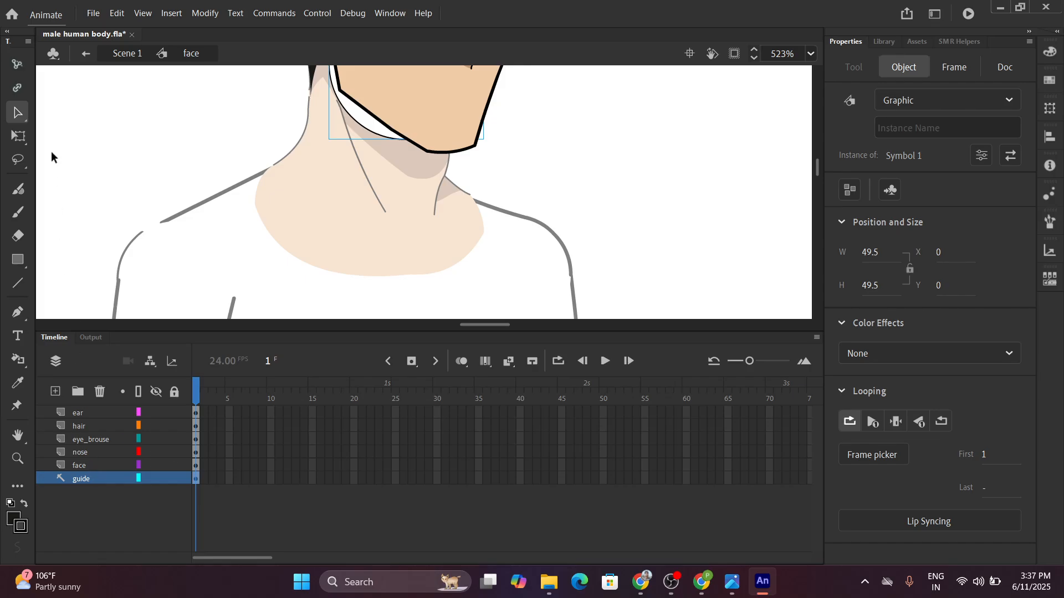
{"action": "left_click", "coordinate": [119, 54]}
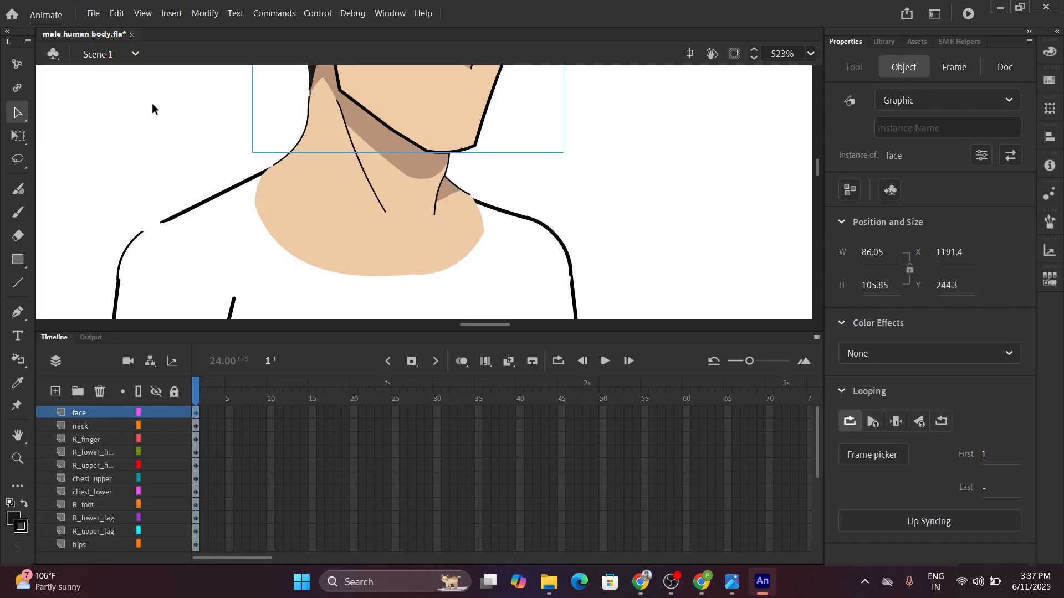
Open the neck symbol, copy the joint circles, unlock the neck layer, paste them there in place, and hide the guide layer.
{"action": "left_click", "coordinate": [329, 244]}
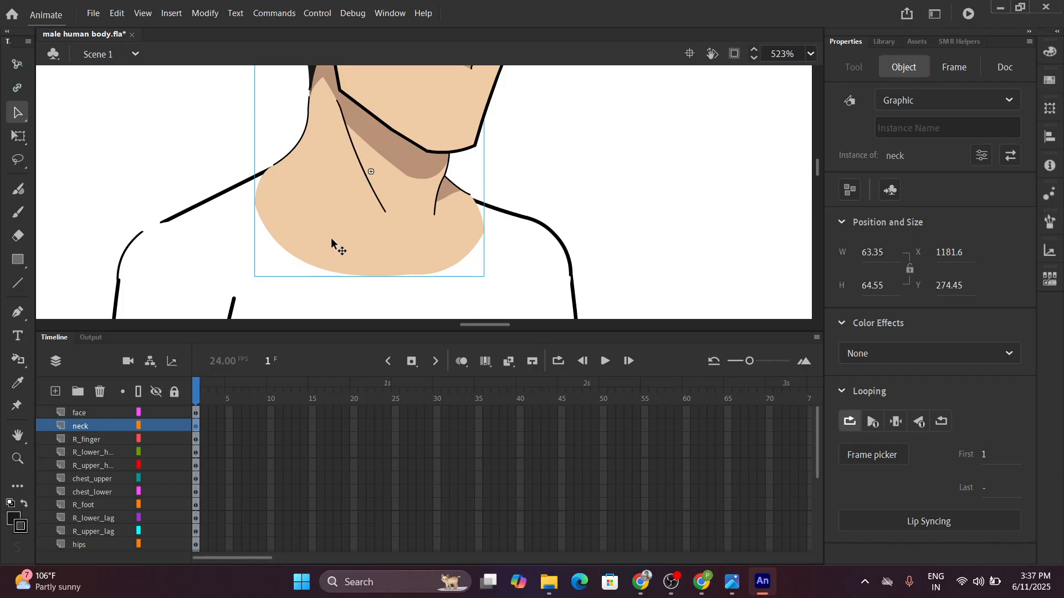
{"action": "double_click", "coordinate": [331, 238]}
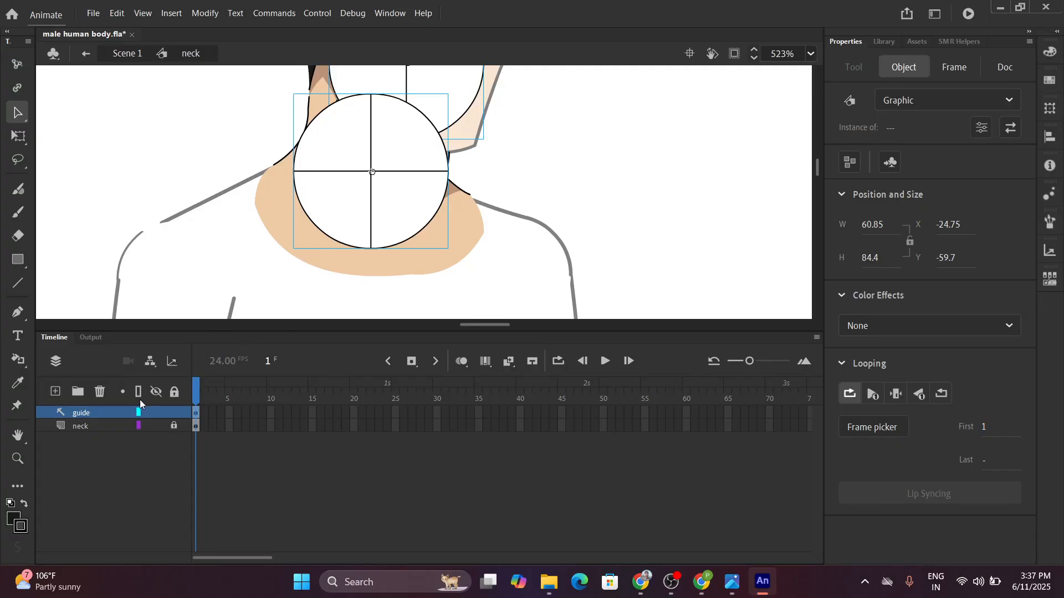
{"action": "left_click", "coordinate": [334, 226]}
{"action": "key", "text": "ctrl+c"}
{"action": "left_click", "coordinate": [87, 426]}
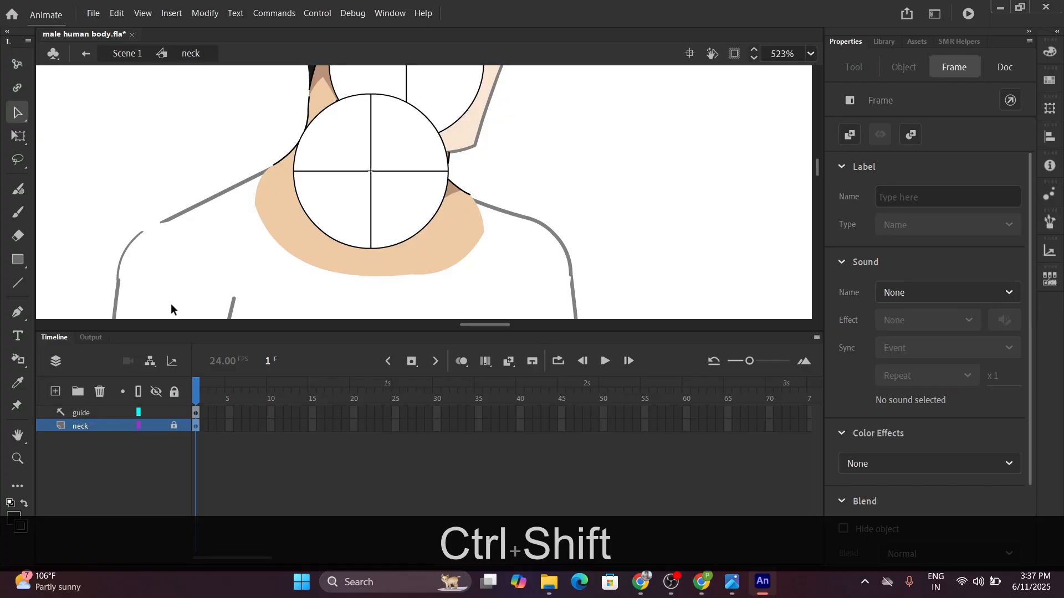
{"action": "key", "text": "ctrl+shift+v"}
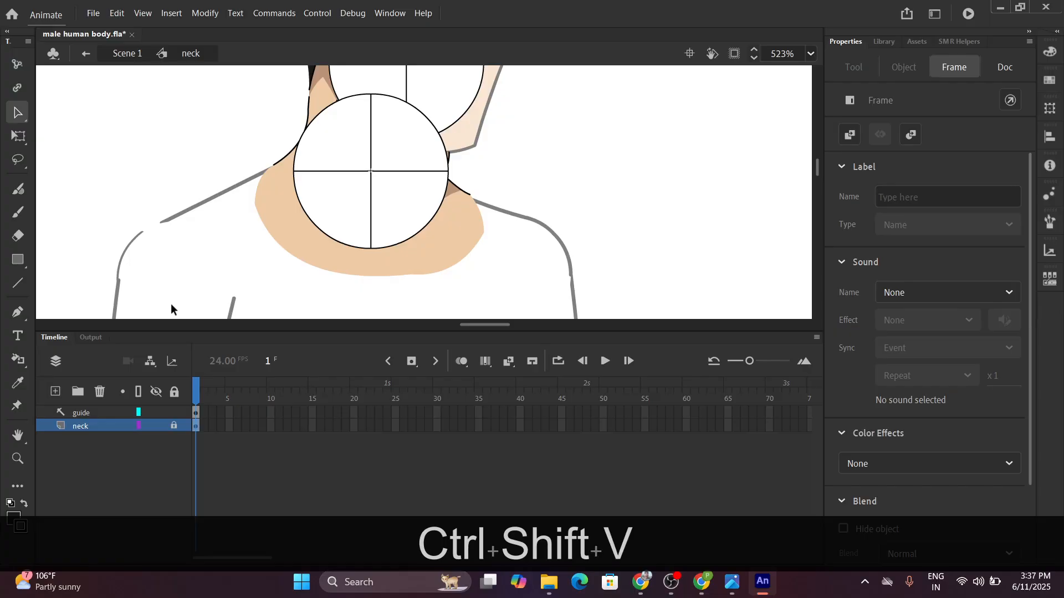
{"action": "left_click", "coordinate": [168, 430]}
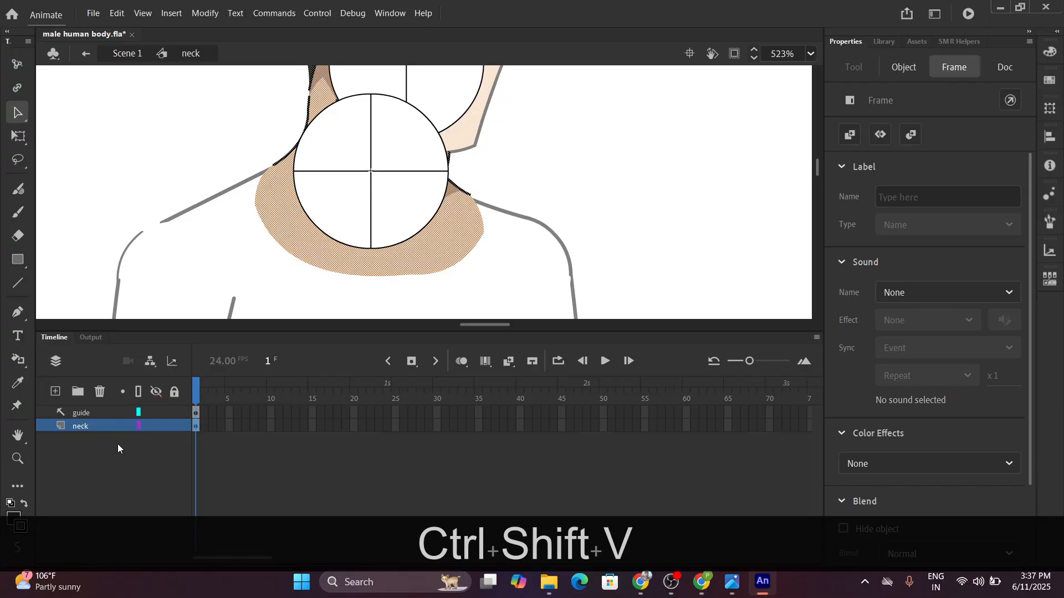
{"action": "key", "text": "ctrl+shift+v"}
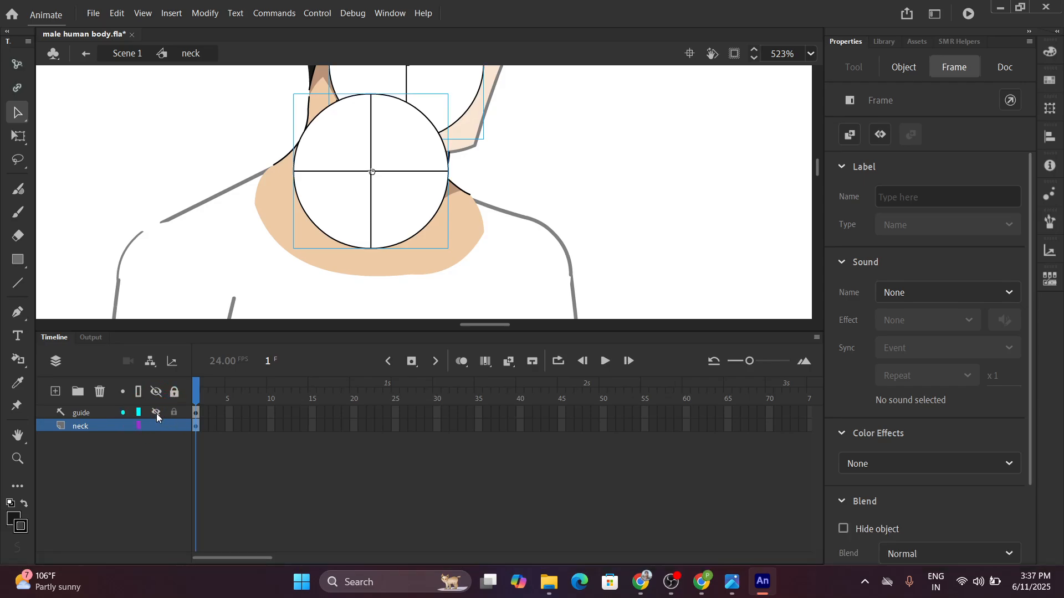
{"action": "left_click", "coordinate": [156, 155]}
Check the pasted joint circles by selecting each one and toggling the neck layer's visibility.
{"action": "scroll", "coordinate": [332, 205], "scroll_direction": "up", "scroll_amount": 3}
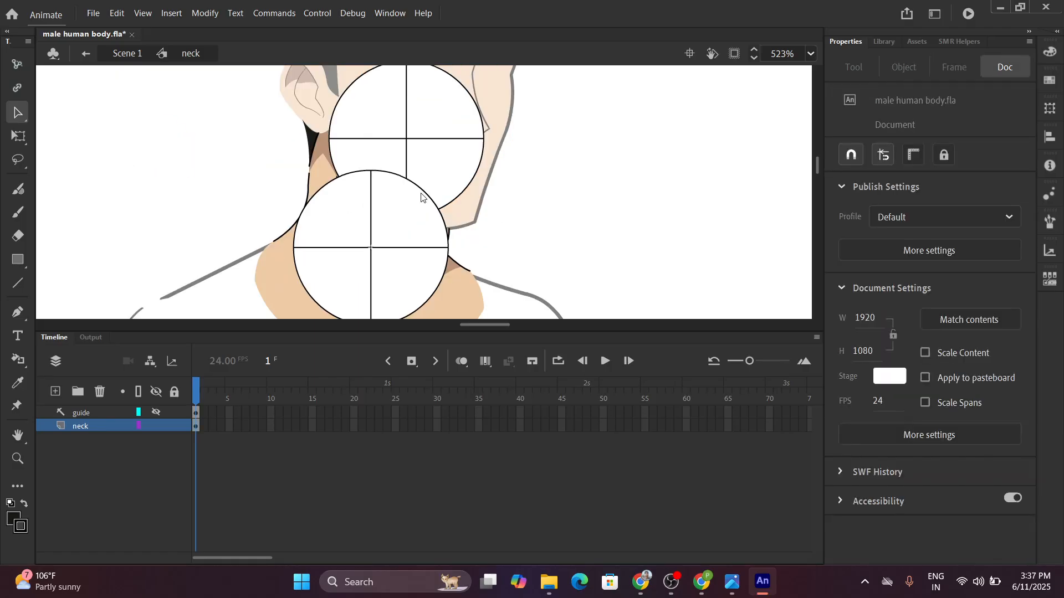
{"action": "left_click", "coordinate": [377, 258]}
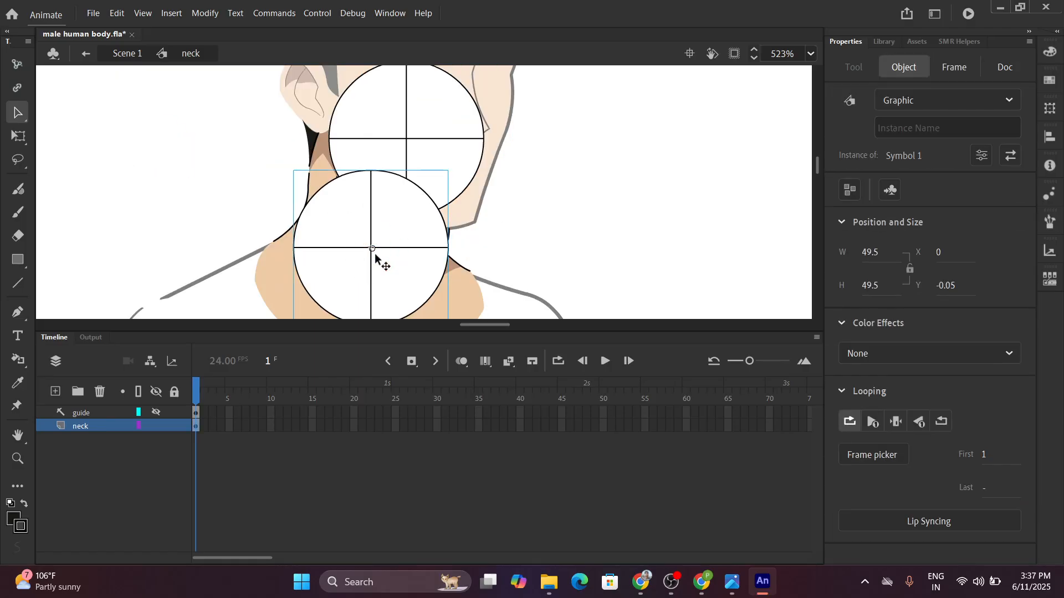
{"action": "left_click", "coordinate": [418, 157]}
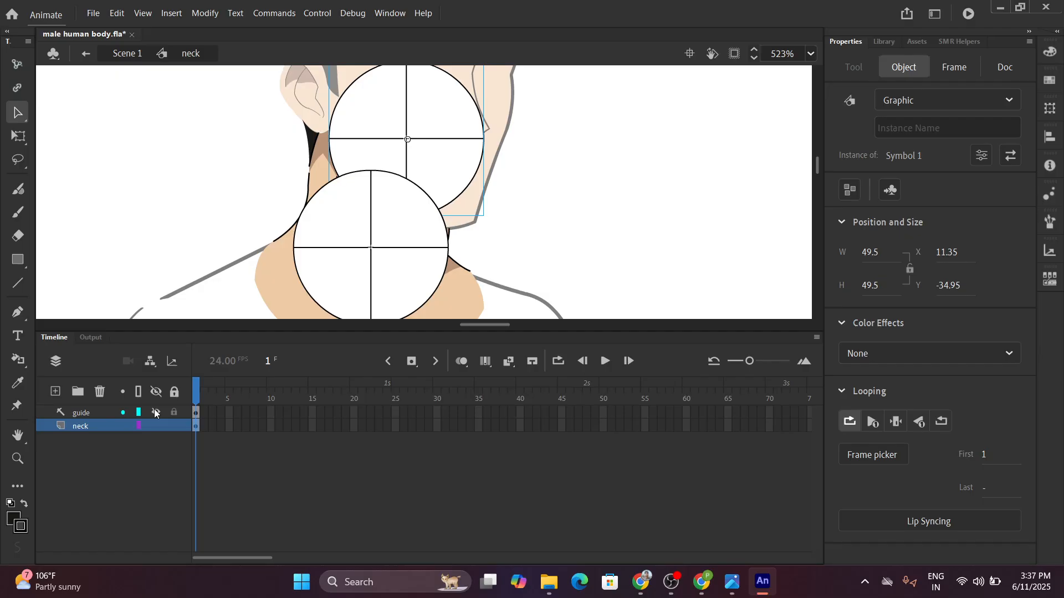
{"action": "left_click", "coordinate": [363, 290]}
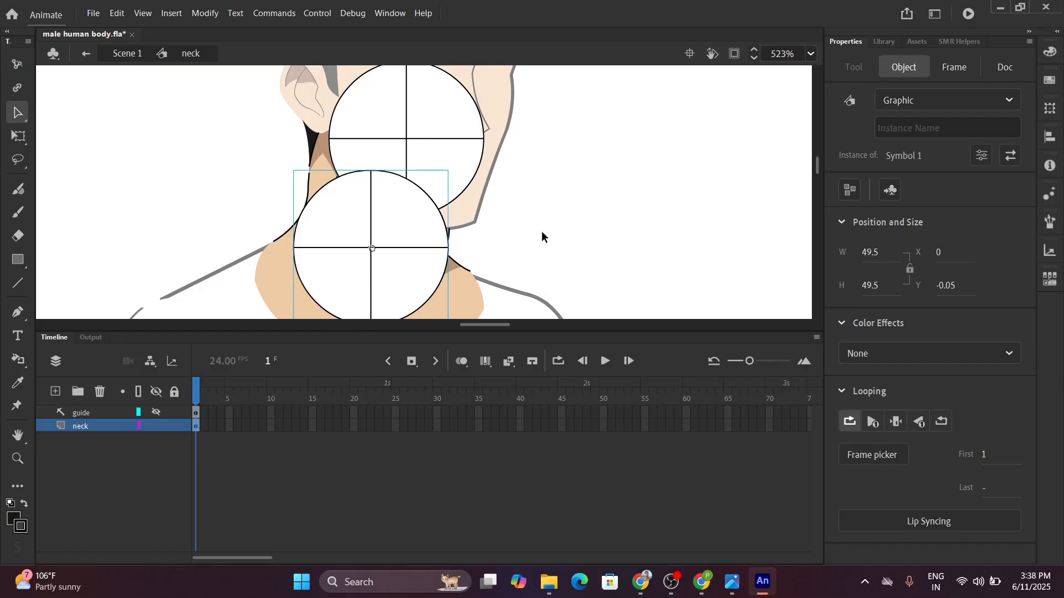
{"action": "scroll", "coordinate": [542, 231], "scroll_direction": "down", "scroll_amount": 2}
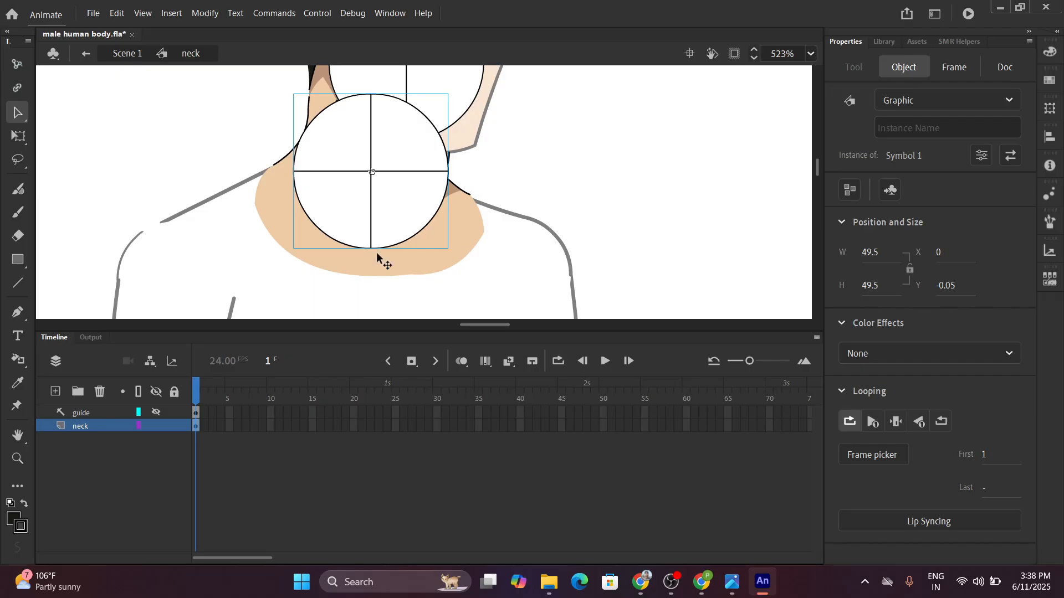
{"action": "left_click", "coordinate": [155, 425]}
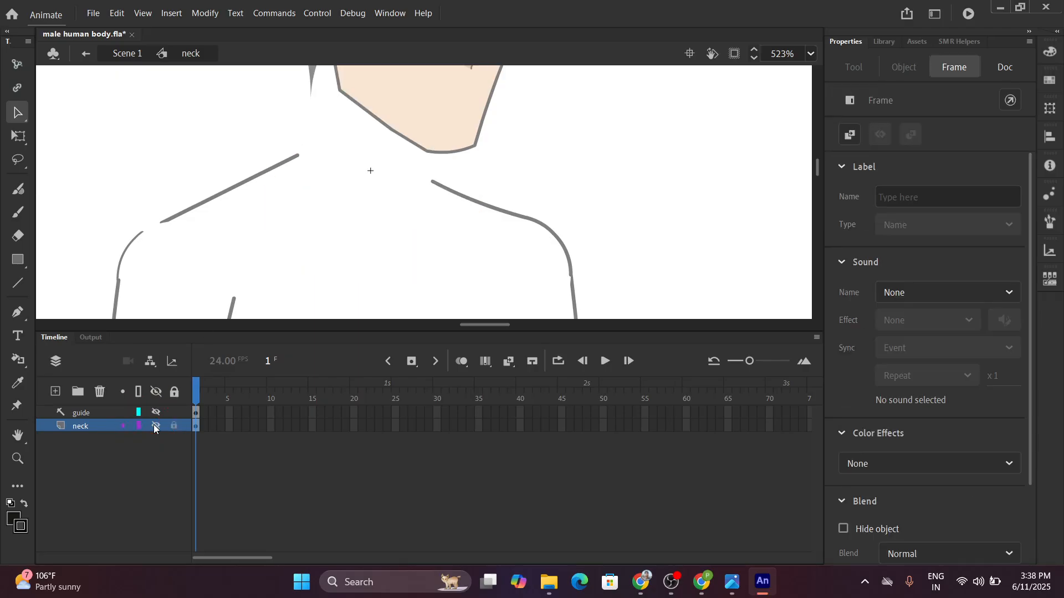
{"action": "left_click", "coordinate": [155, 425]}
Delete the pasted upper joint circle from the neck layer.
{"action": "scroll", "coordinate": [392, 220], "scroll_direction": "up", "scroll_amount": 4}
{"action": "left_click", "coordinate": [390, 214]}
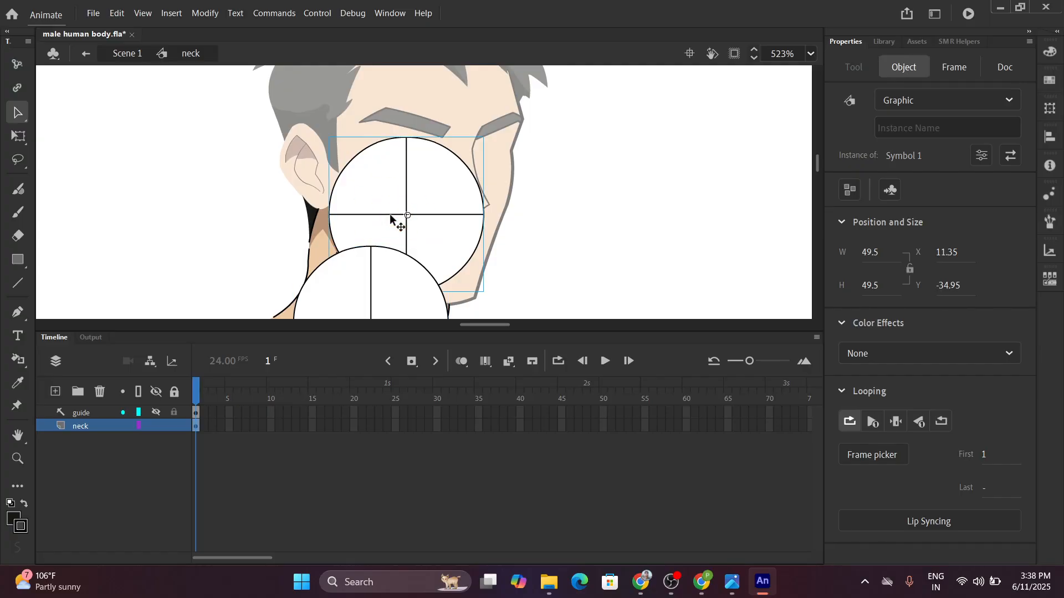
{"action": "key", "text": "Delete"}
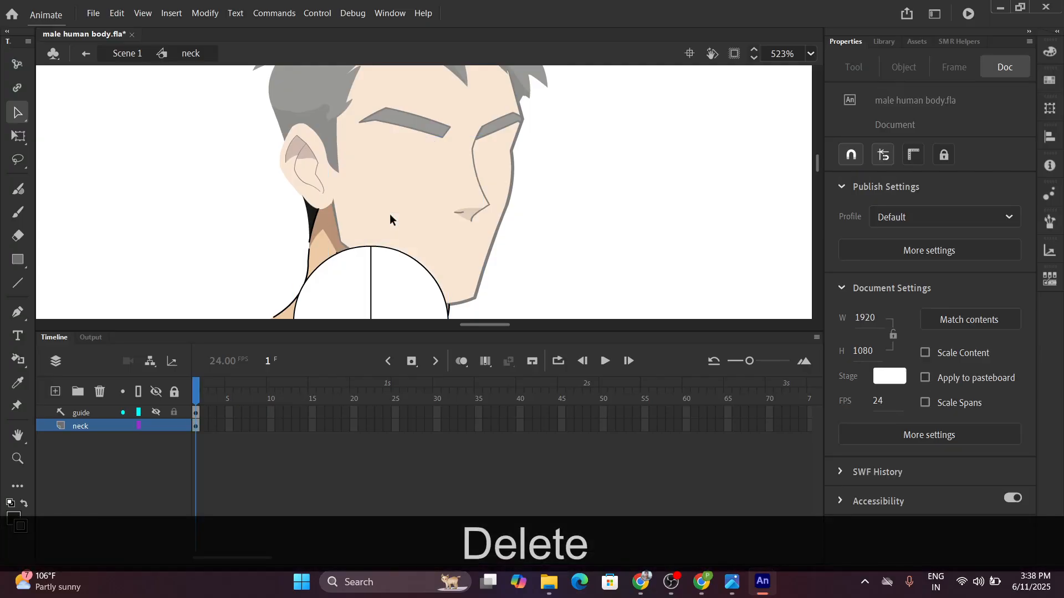
Break apart the lower joint circle into an editable shape on the neck layer and deselect it.
{"action": "scroll", "coordinate": [390, 214], "scroll_direction": "down", "scroll_amount": 4}
{"action": "left_click", "coordinate": [363, 207]}
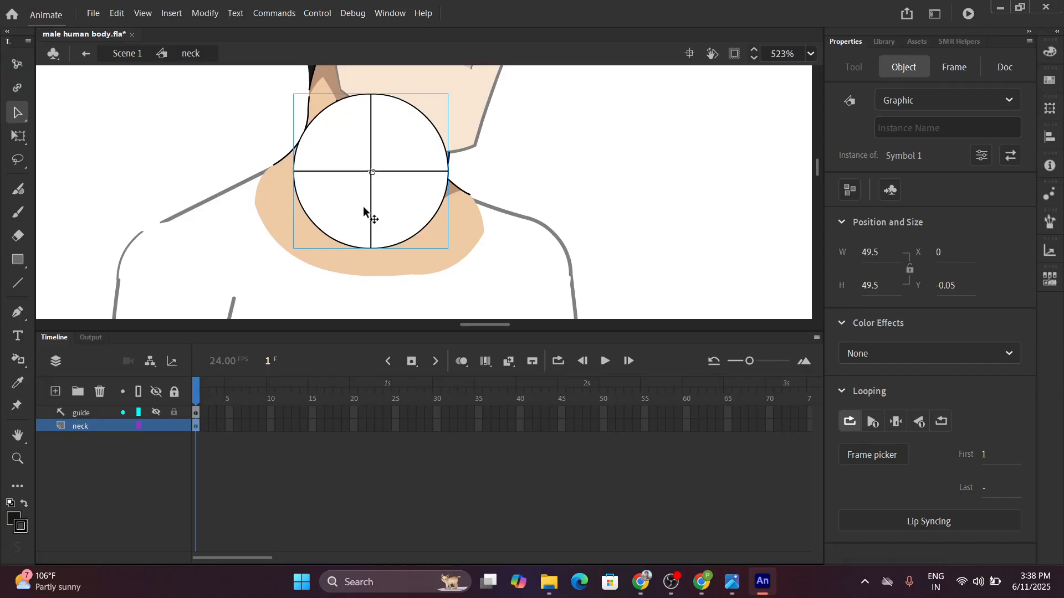
{"action": "key", "text": "ctrl"}
{"action": "key", "text": "ctrl+b"}
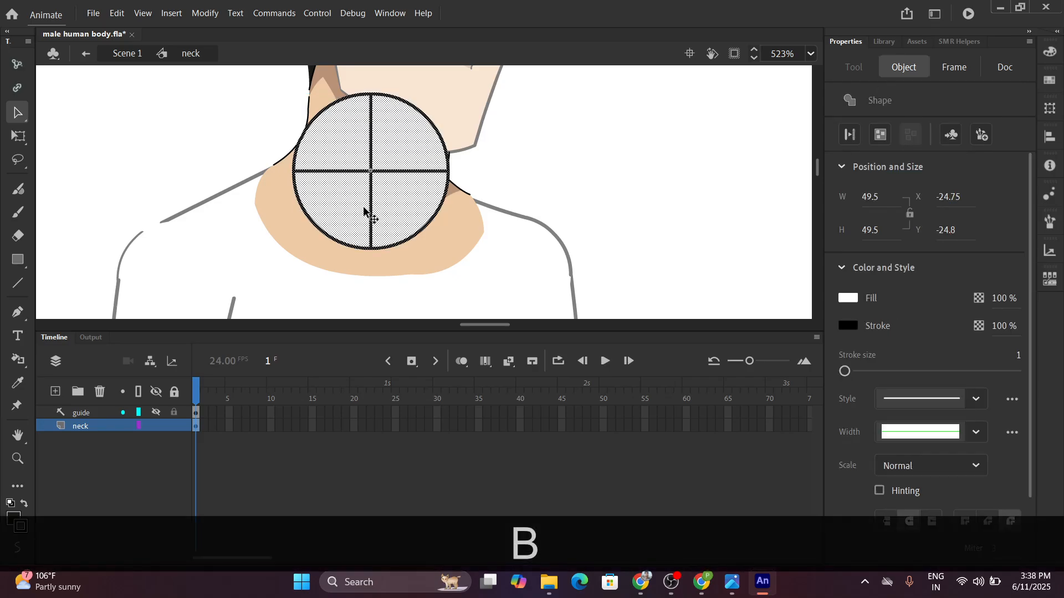
{"action": "left_click", "coordinate": [529, 151]}
Delete the light skin fill below the lower joint circle, plus the shadow patch and neck outline ends extending beyond its sides.
{"action": "left_click", "coordinate": [446, 254]}
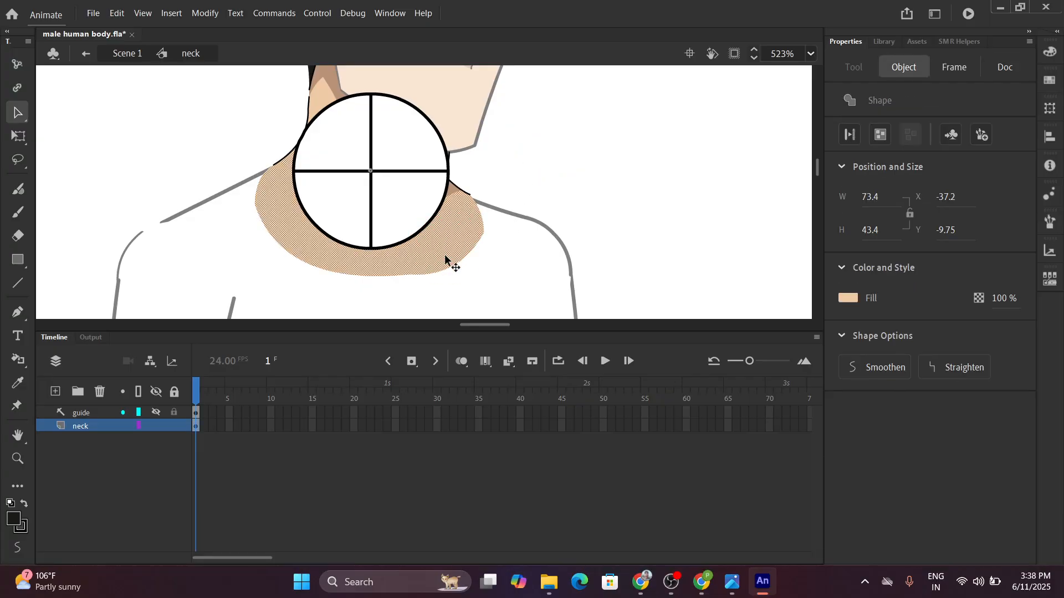
{"action": "key", "text": "Delete"}
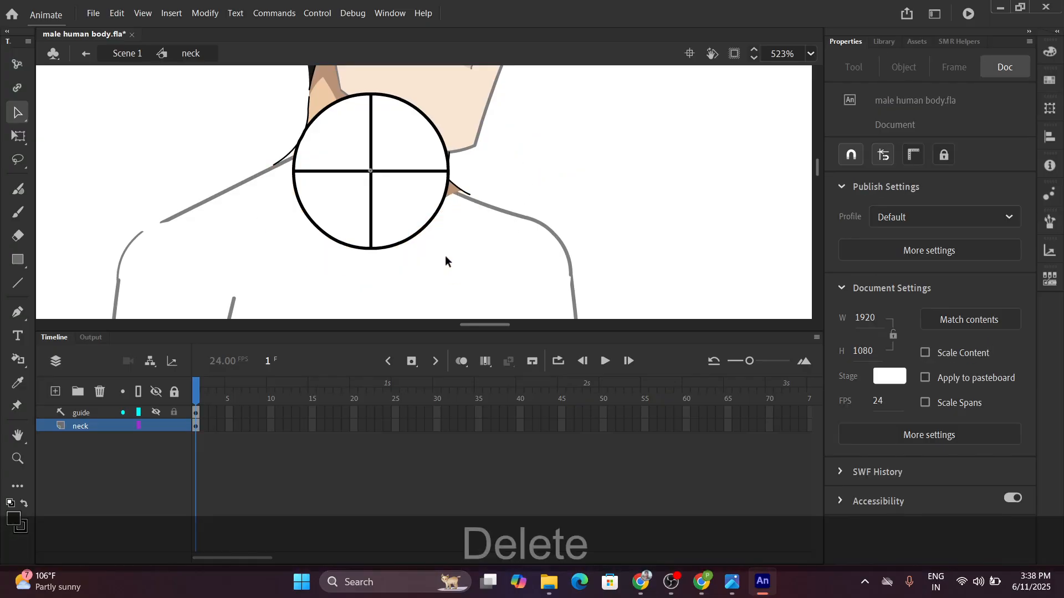
{"action": "left_click", "coordinate": [453, 190]}
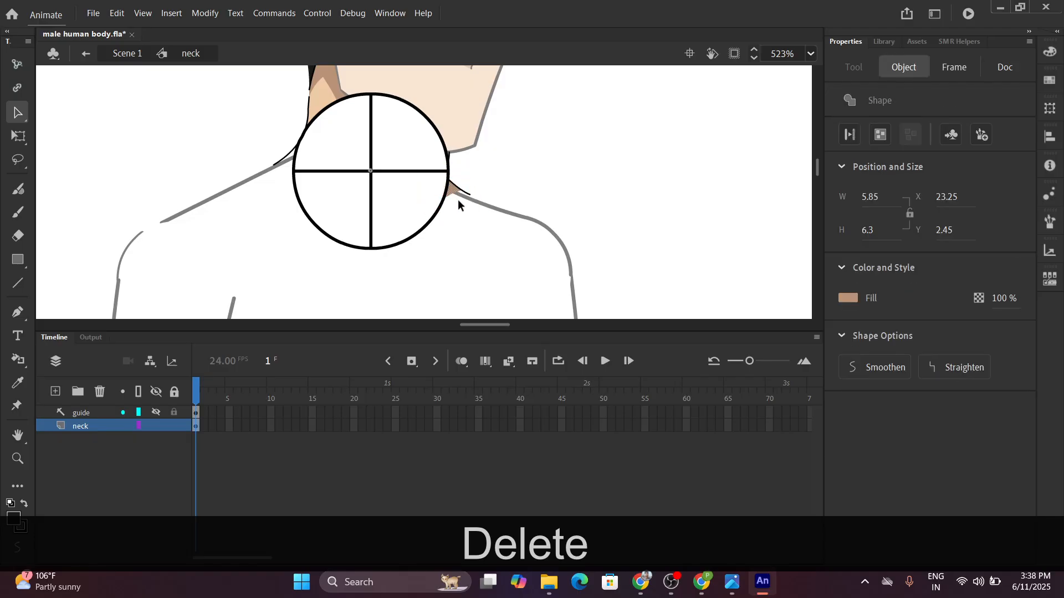
{"action": "key", "text": "Delete"}
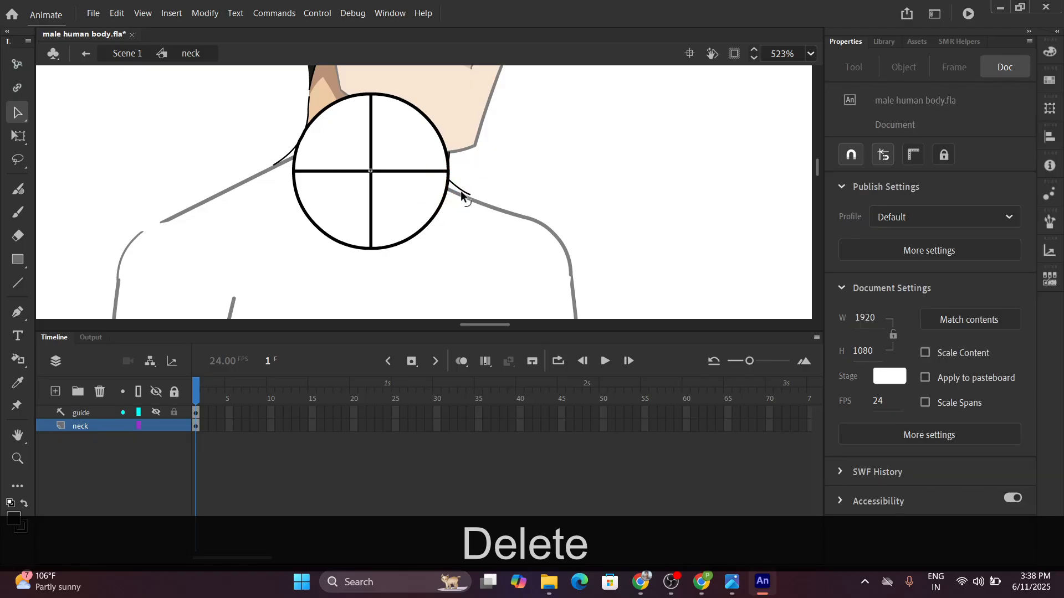
{"action": "left_click", "coordinate": [463, 190]}
{"action": "key", "text": "Delete"}
{"action": "left_click", "coordinate": [276, 162]}
{"action": "key", "text": "Delete"}
{"action": "left_click", "coordinate": [331, 108]}
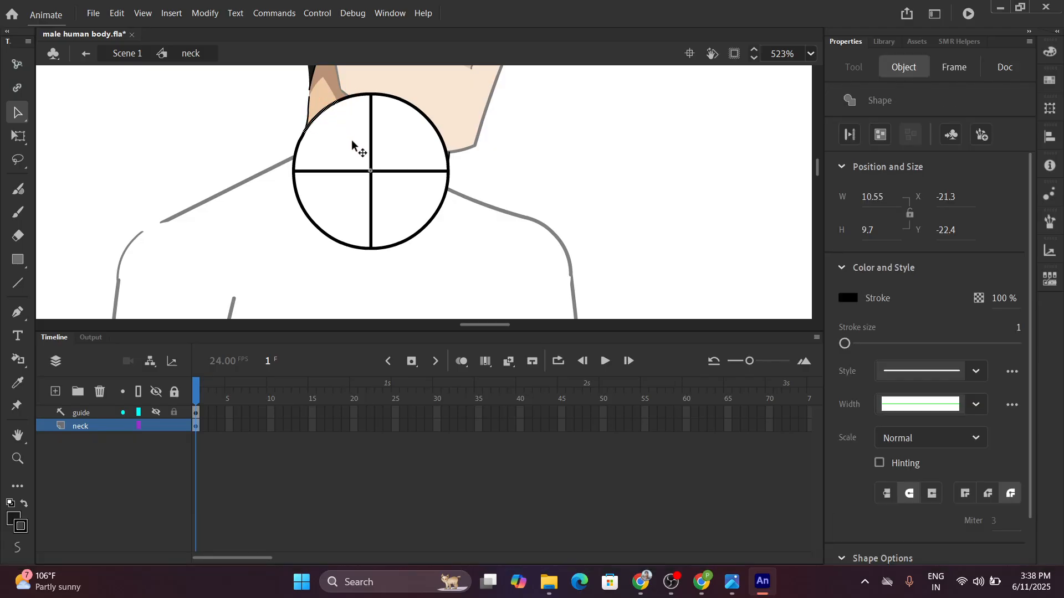
{"action": "key", "text": "Delete"}
{"action": "left_click", "coordinate": [345, 98]}
{"action": "key", "text": "Delete"}
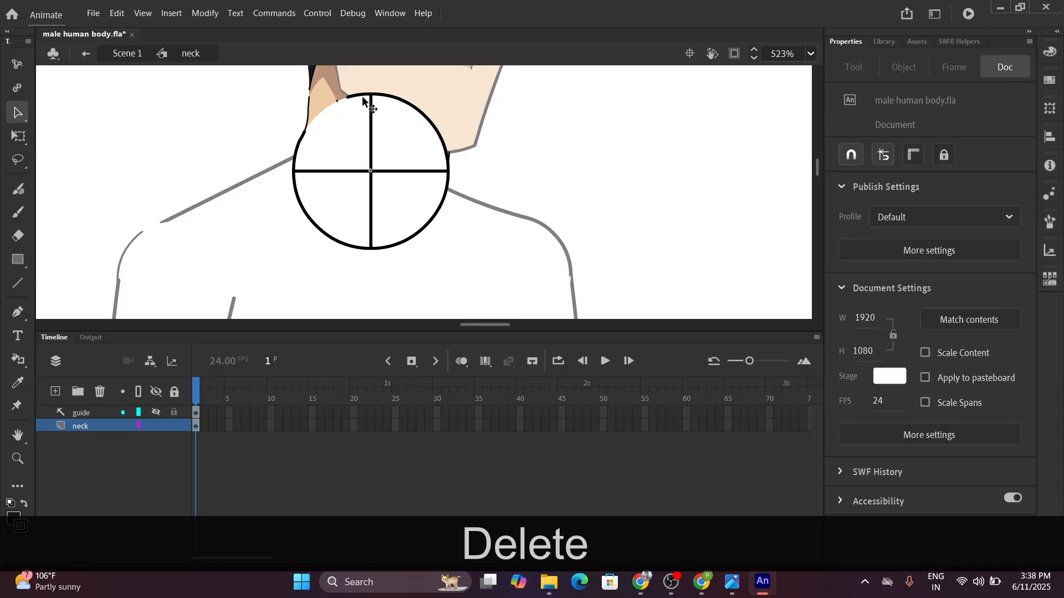
{"action": "left_click", "coordinate": [352, 95]}
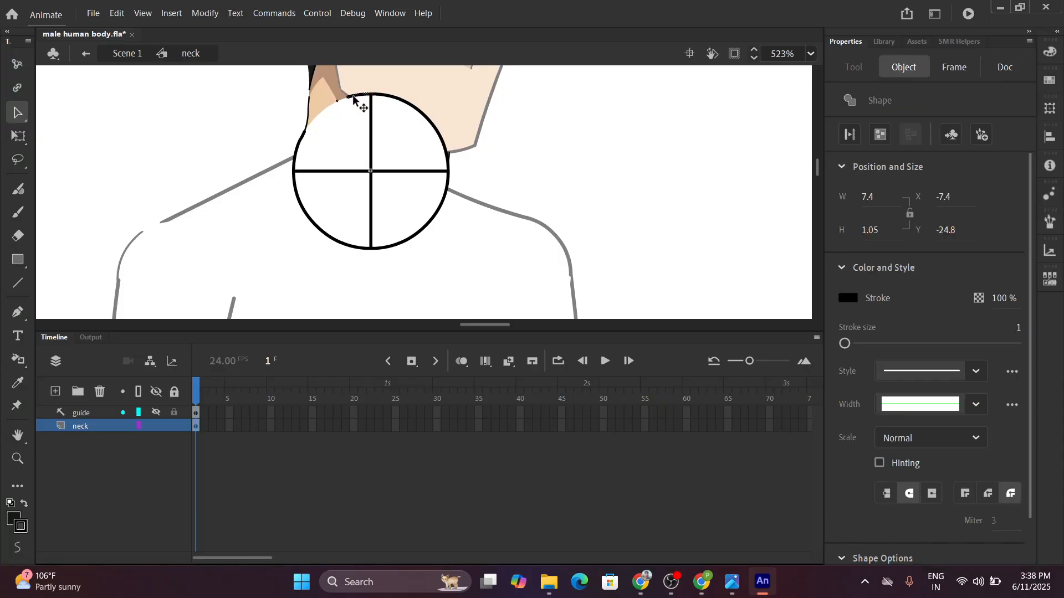
{"action": "key", "text": "ctrl+z"}
{"action": "key", "text": "ctrl+z"}
{"action": "key", "text": "ctrl+z"}
{"action": "key", "text": "ctrl+z"}
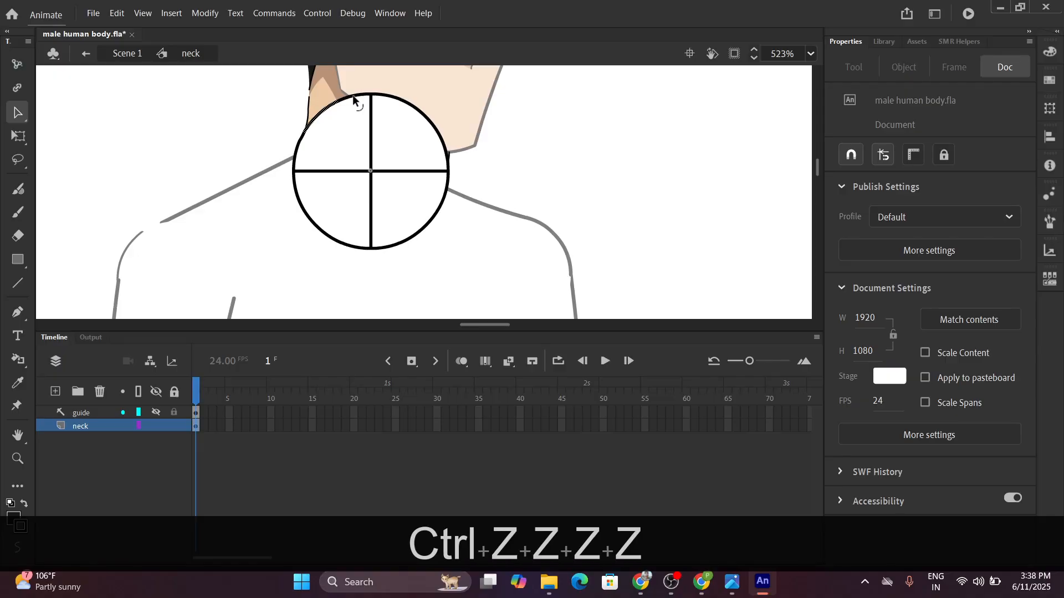
Delete the lower joint circle's outline and cross lines on the neck layer, and fill the circle with the neck's skin colour.
{"action": "double_click", "coordinate": [348, 97]}
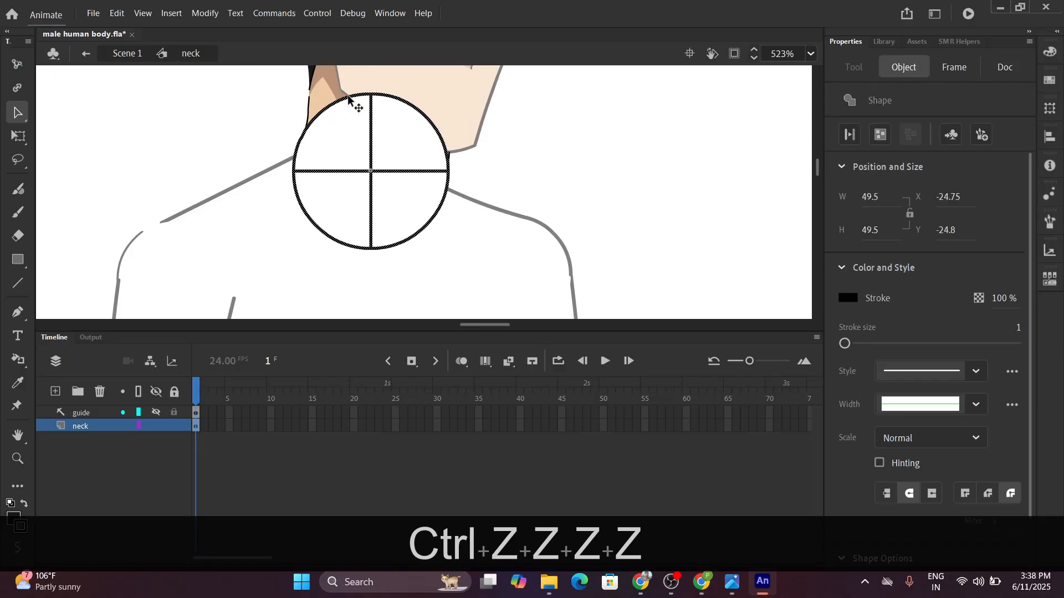
{"action": "key", "text": "Delete"}
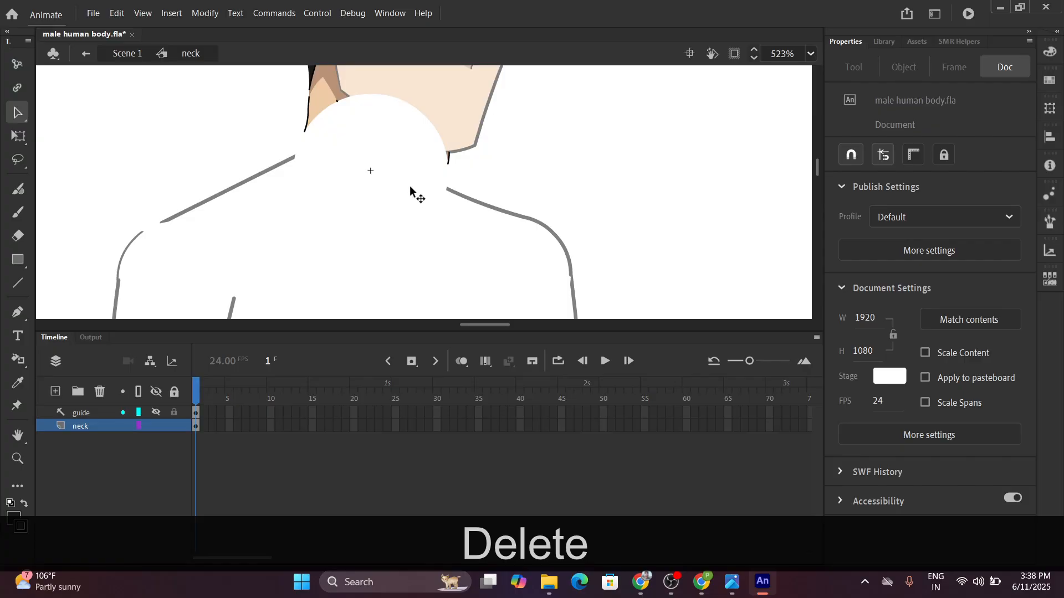
{"action": "scroll", "coordinate": [388, 155], "scroll_direction": "up", "scroll_amount": 4}
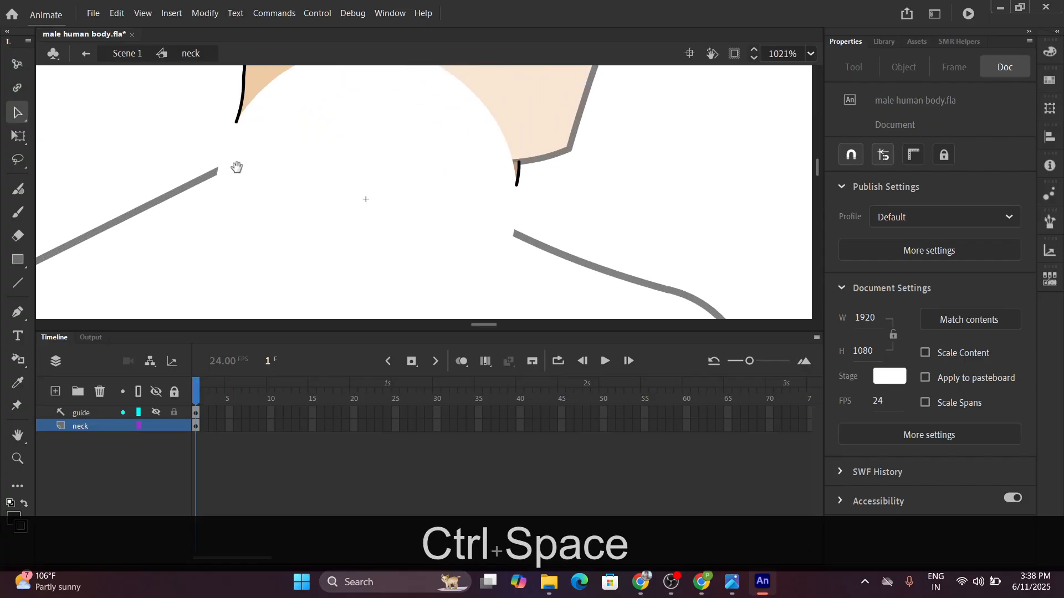
{"action": "left_click_drag", "start_coordinate": [236, 166], "coordinate": [352, 223]}
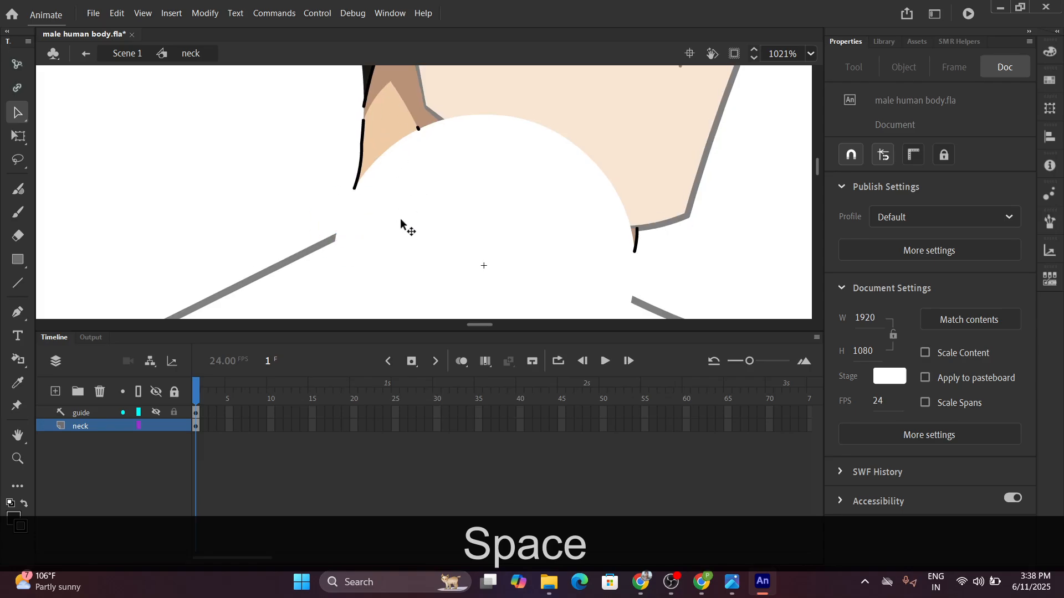
{"action": "key", "text": "k"}
{"action": "left_click", "coordinate": [380, 119]}
{"action": "left_click", "coordinate": [460, 195]}
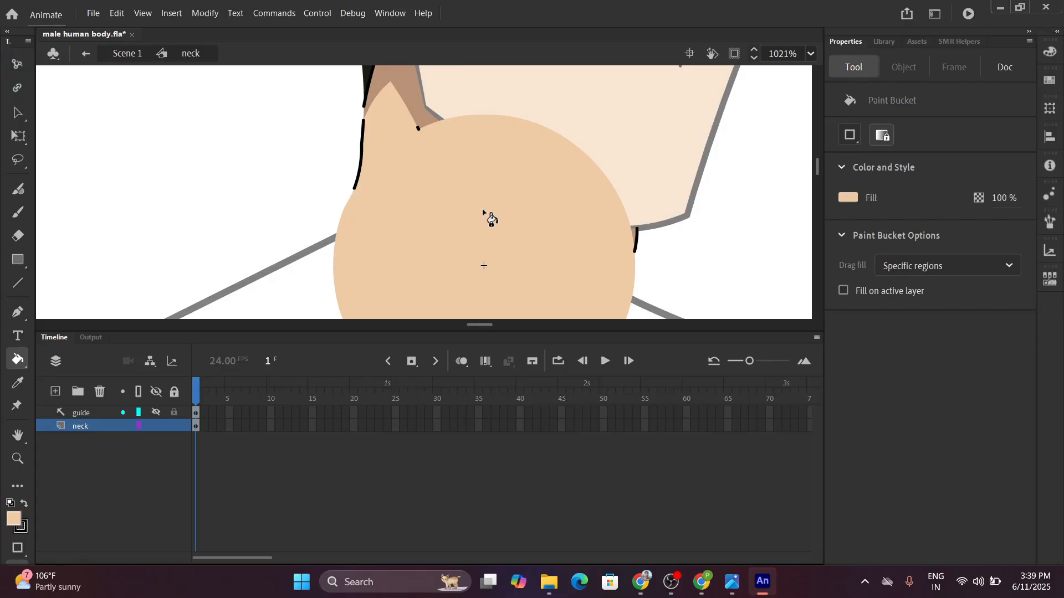
Extend the tip of the dark neck shadow diagonally below the jaw into the skin-coloured circle.
{"action": "scroll", "coordinate": [483, 211], "scroll_direction": "down", "scroll_amount": 4, "text": "ctrl"}
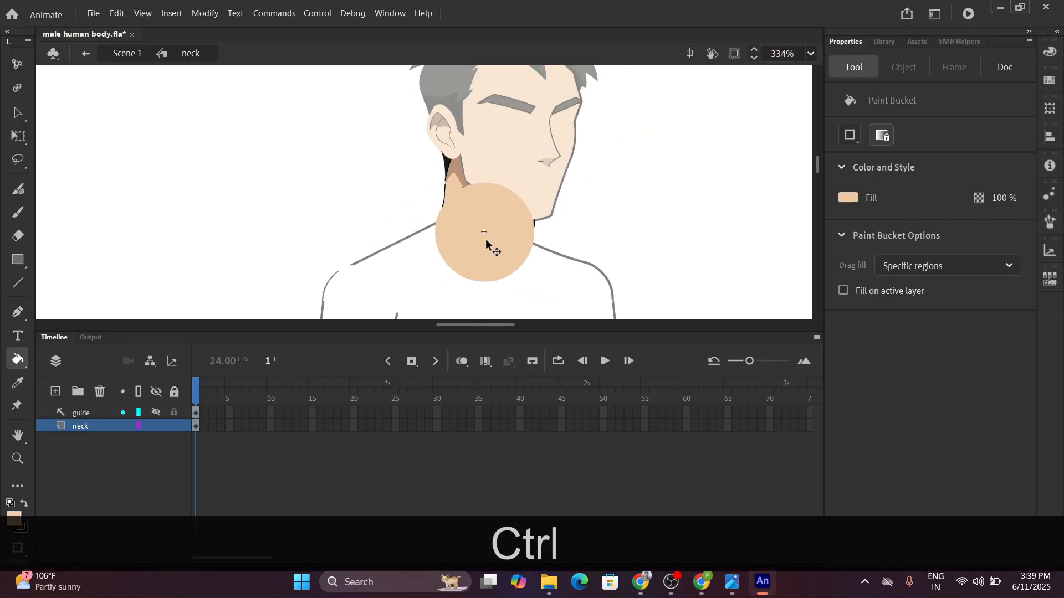
{"action": "scroll", "coordinate": [485, 238], "scroll_direction": "up", "scroll_amount": 3, "text": "ctrl"}
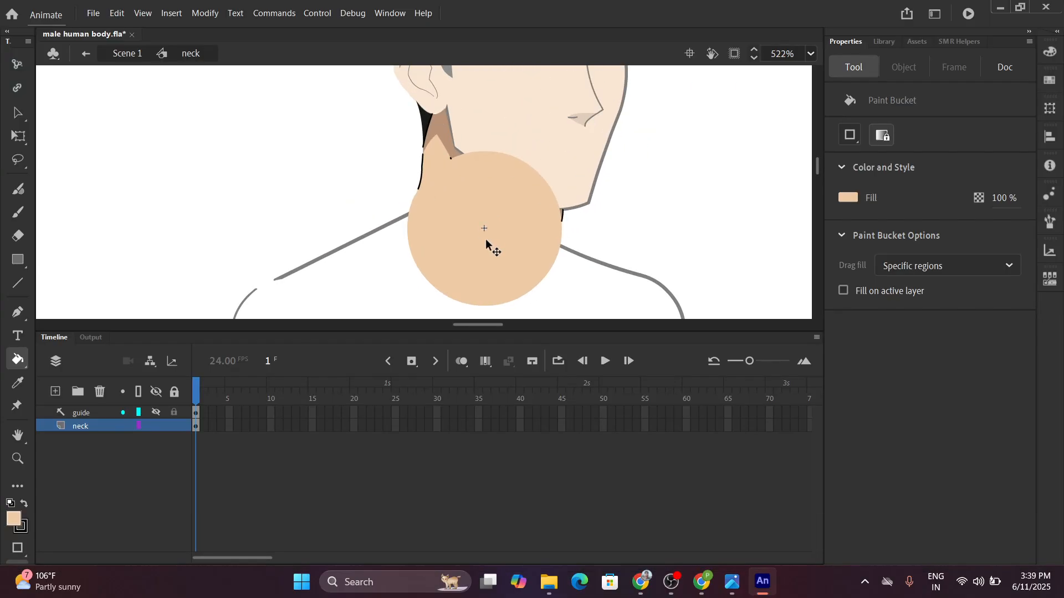
{"action": "scroll", "coordinate": [486, 238], "scroll_direction": "up", "scroll_amount": 1, "text": "ctrl"}
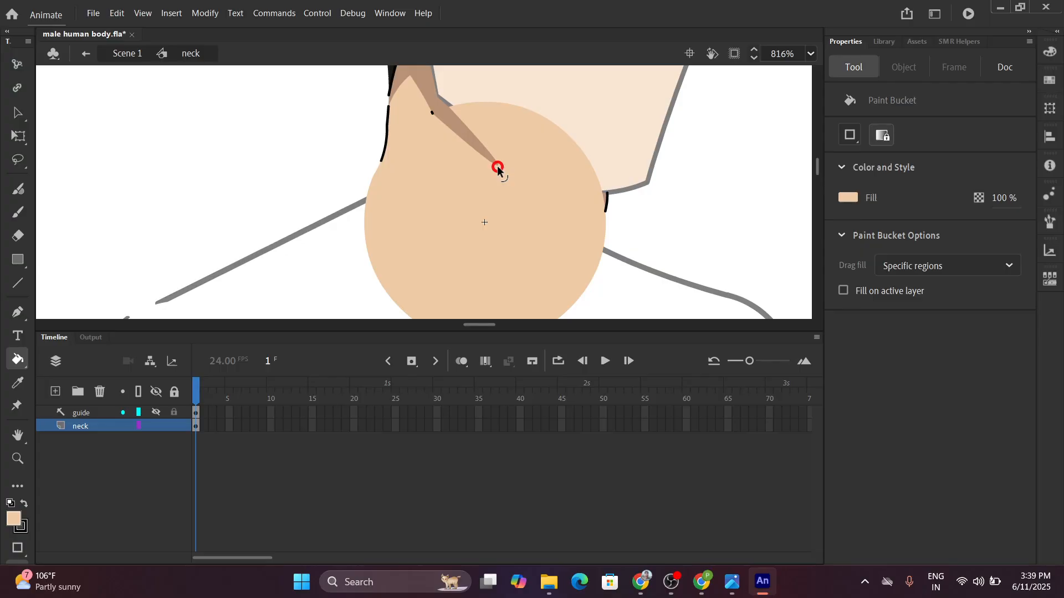
{"action": "scroll", "coordinate": [497, 165], "scroll_direction": "down", "scroll_amount": 2}
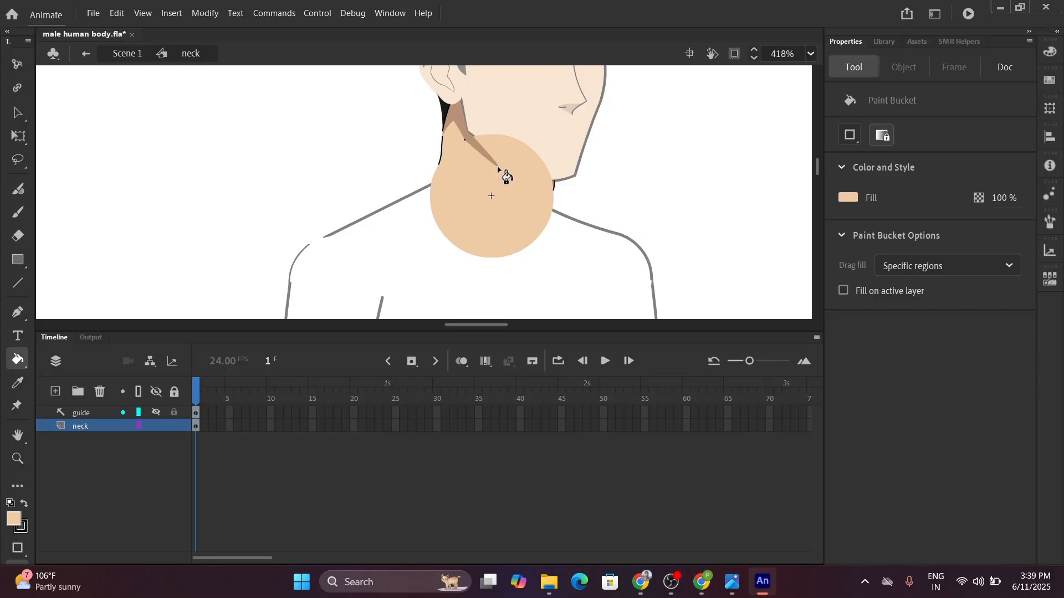
Return to Scene 1 and inspect how the rounded neck fits beneath the face and between the shoulders.
{"action": "left_click", "coordinate": [115, 55]}
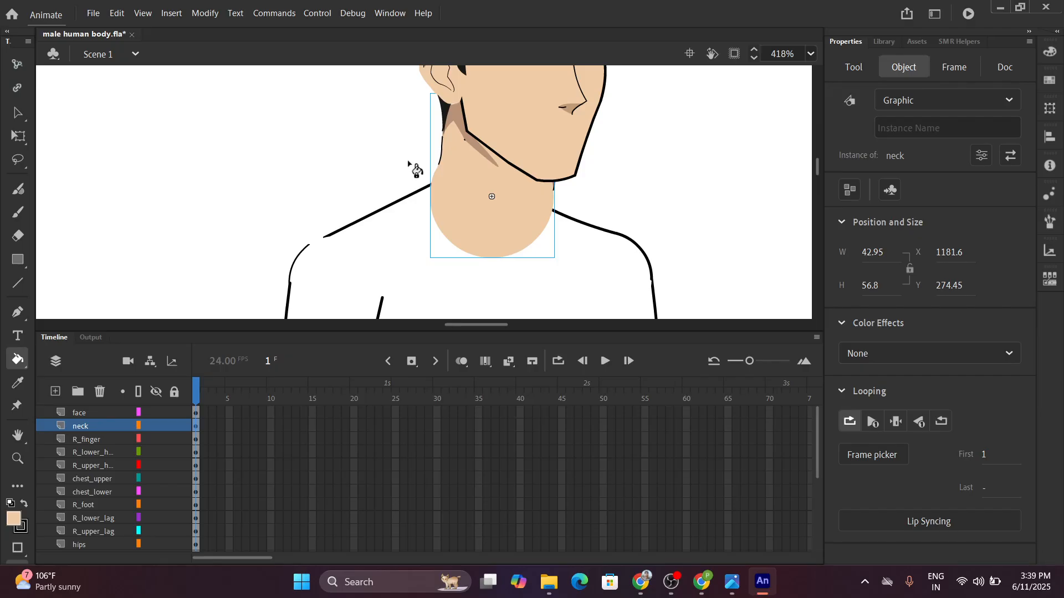
{"action": "scroll", "coordinate": [411, 166], "scroll_direction": "down", "scroll_amount": 2}
{"action": "scroll", "coordinate": [409, 165], "scroll_direction": "up", "scroll_amount": 1}
{"action": "scroll", "coordinate": [409, 166], "scroll_direction": "down", "scroll_amount": 3}
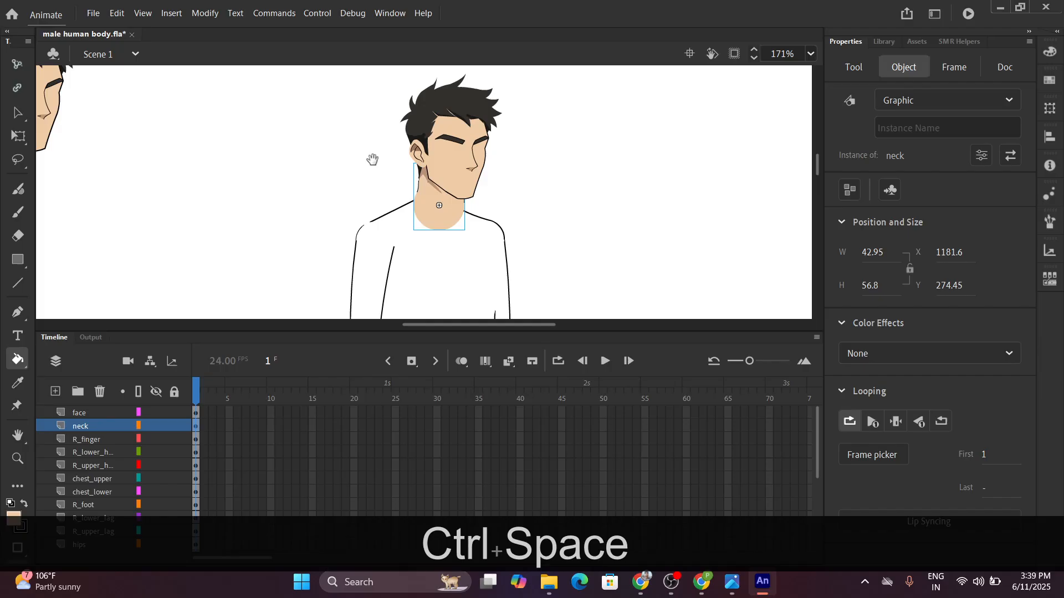
{"action": "scroll", "coordinate": [443, 155], "scroll_direction": "up", "scroll_amount": 3}
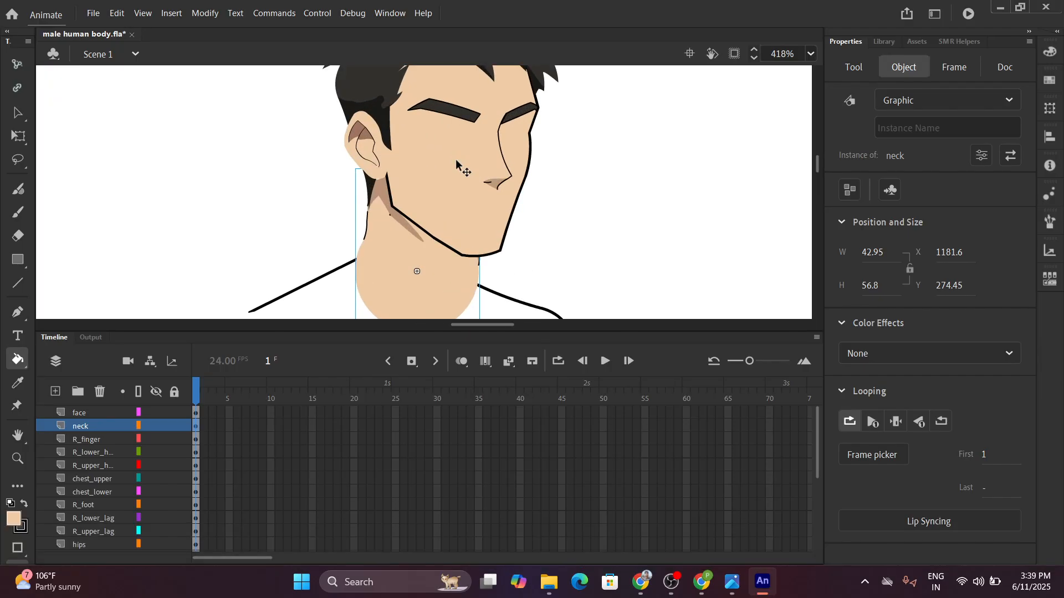
{"action": "scroll", "coordinate": [461, 166], "scroll_direction": "down", "scroll_amount": 3}
{"action": "left_click_drag", "start_coordinate": [323, 132], "coordinate": [318, 155]}
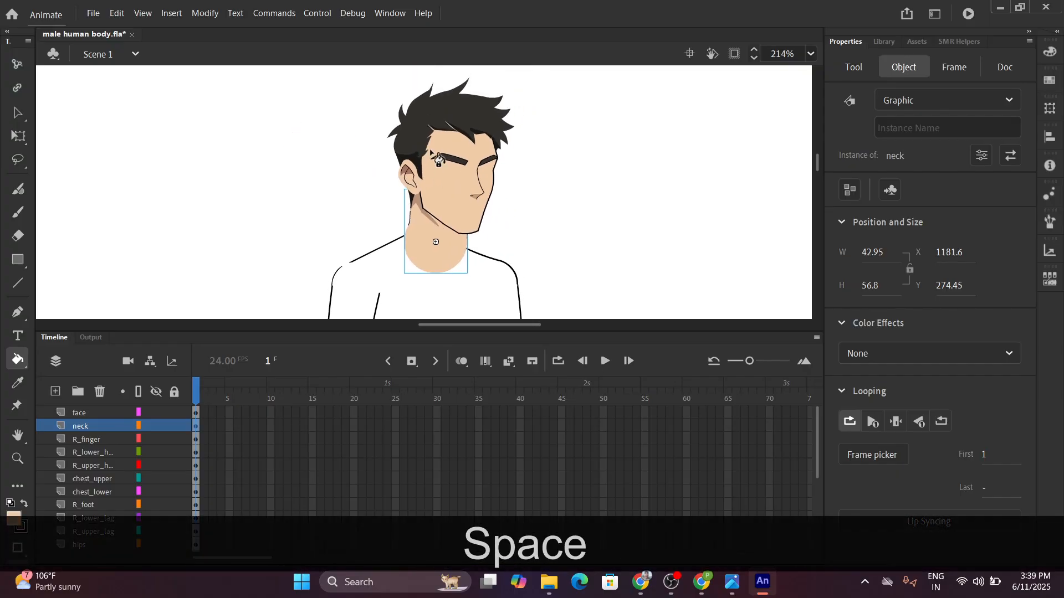
Test-rotate the face backwards around its pivot with Free Transform, and turn it back upright.
{"action": "left_click", "coordinate": [18, 136]}
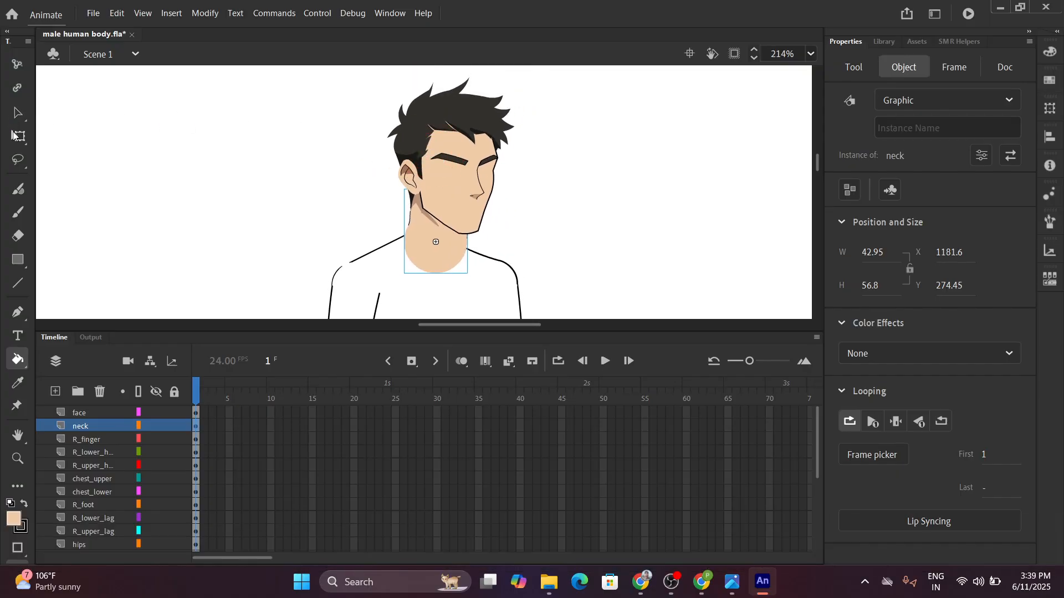
{"action": "left_click", "coordinate": [491, 154]}
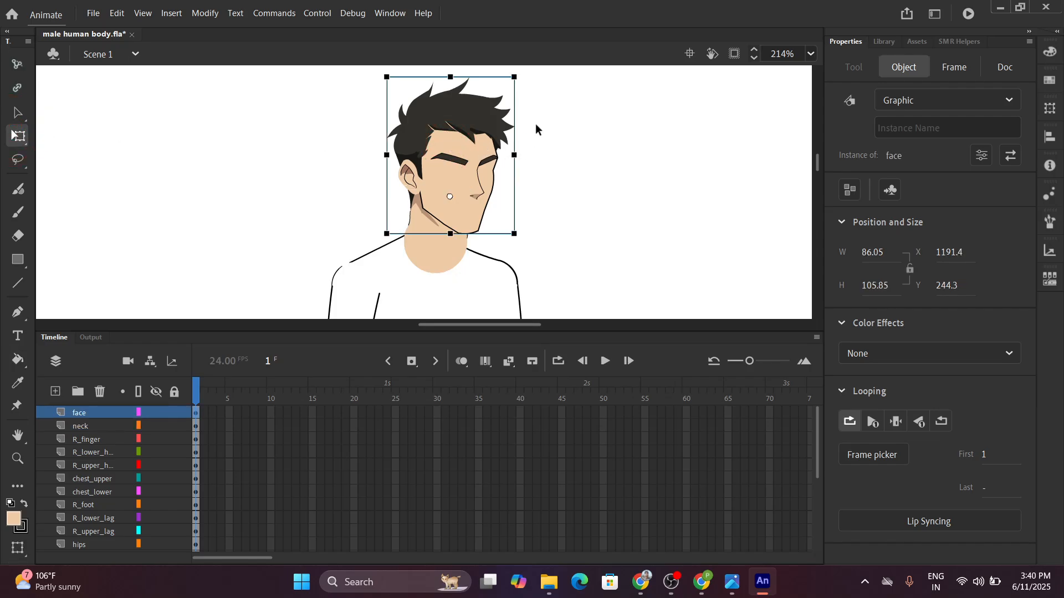
{"action": "left_click", "coordinate": [545, 198]}
{"action": "left_click", "coordinate": [429, 184]}
{"action": "left_click_drag", "start_coordinate": [527, 240], "coordinate": [551, 196]}
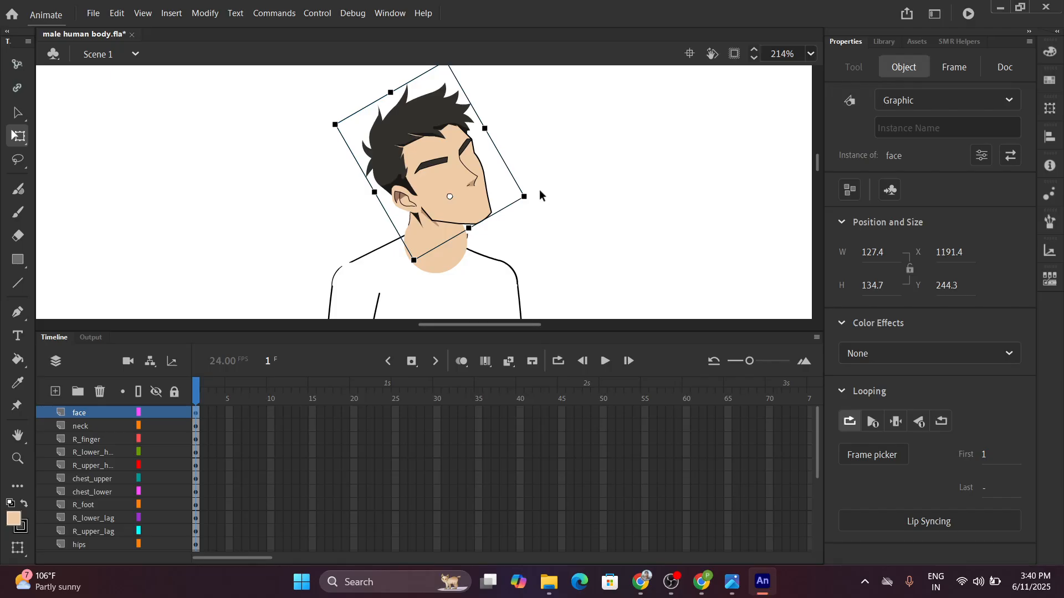
{"action": "left_click_drag", "start_coordinate": [537, 199], "coordinate": [534, 164]}
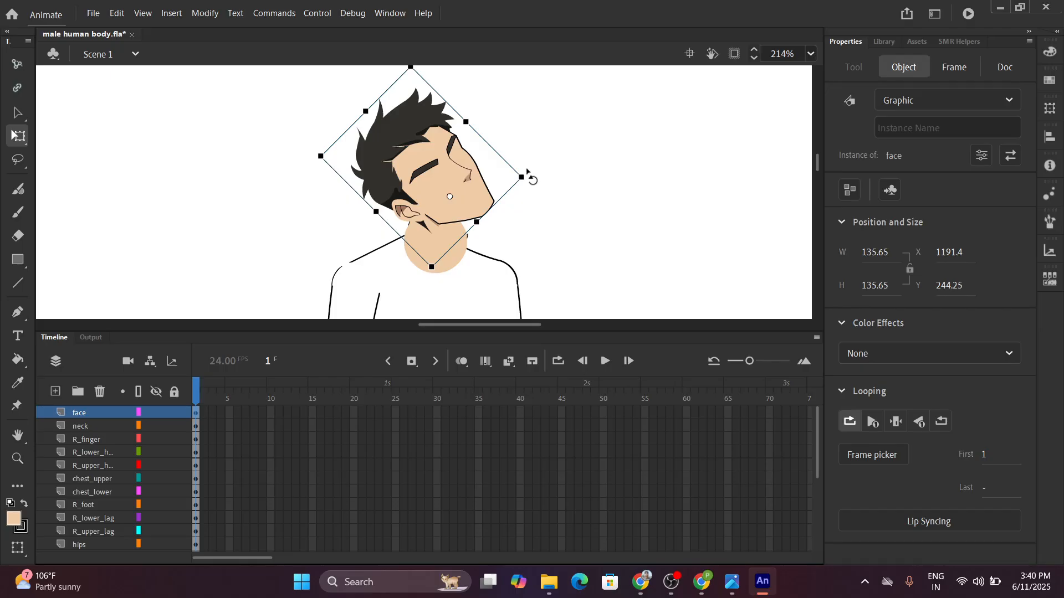
{"action": "left_click_drag", "start_coordinate": [532, 176], "coordinate": [519, 231]}
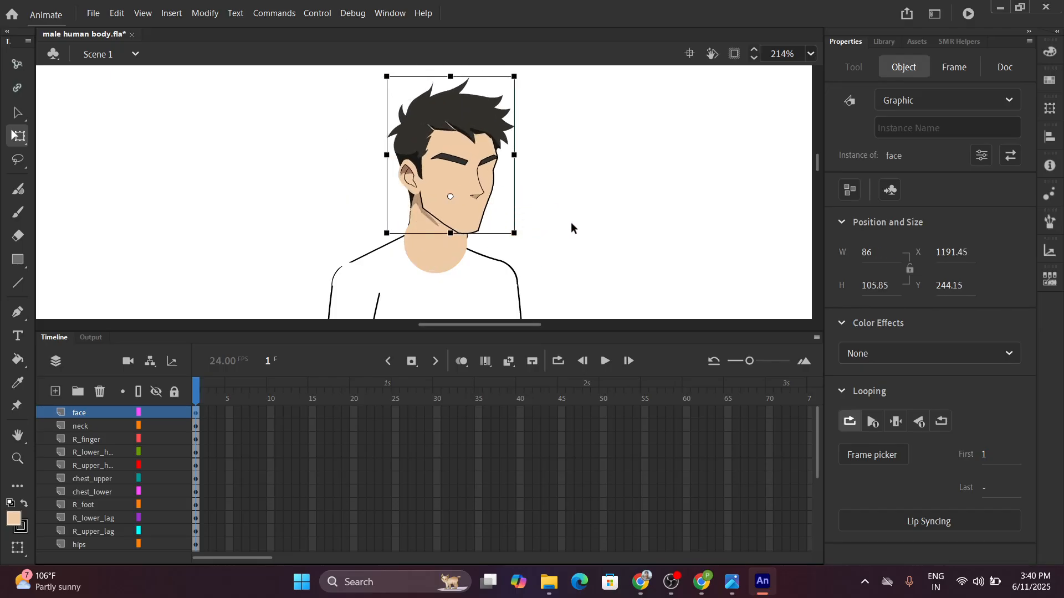
Select the face and neck together and move their shared pivot to the centre of the neck's round joint.
{"action": "scroll", "coordinate": [557, 232], "scroll_direction": "up", "scroll_amount": 10}
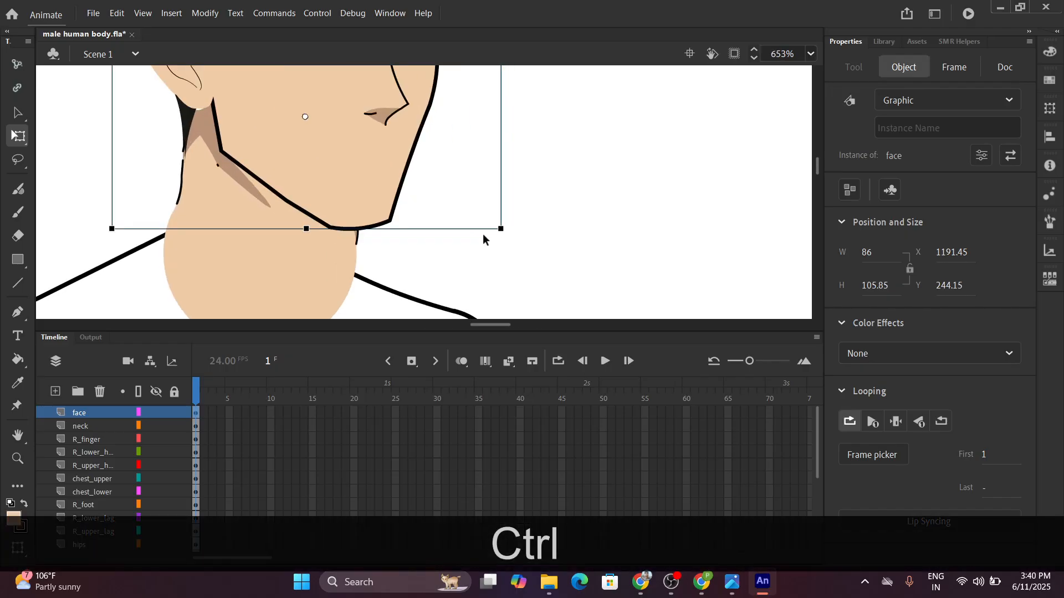
{"action": "scroll", "coordinate": [357, 227], "scroll_direction": "down", "scroll_amount": 7}
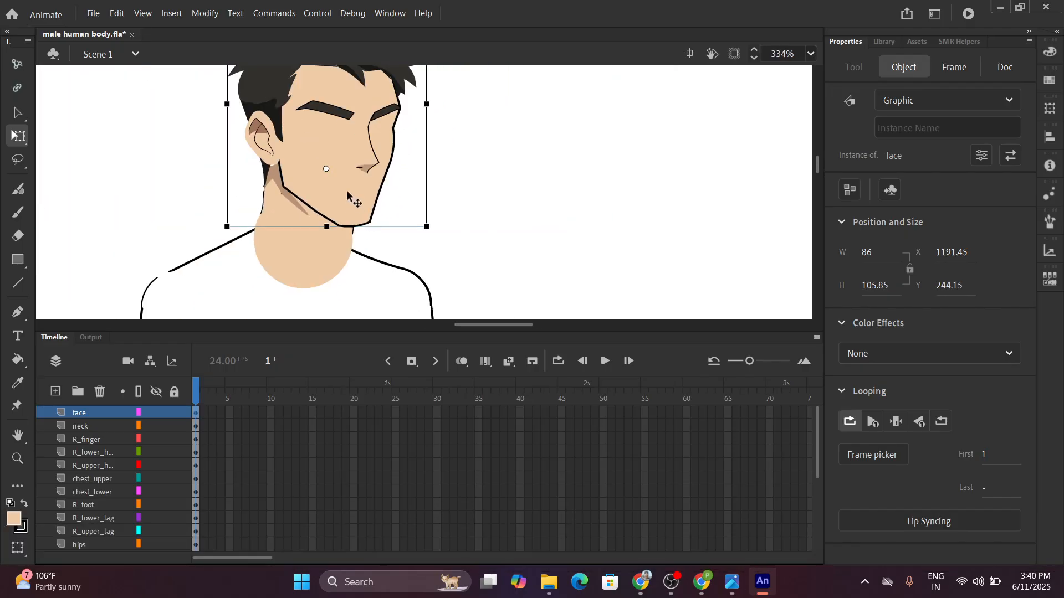
{"action": "scroll", "coordinate": [461, 228], "scroll_direction": "down", "scroll_amount": 5}
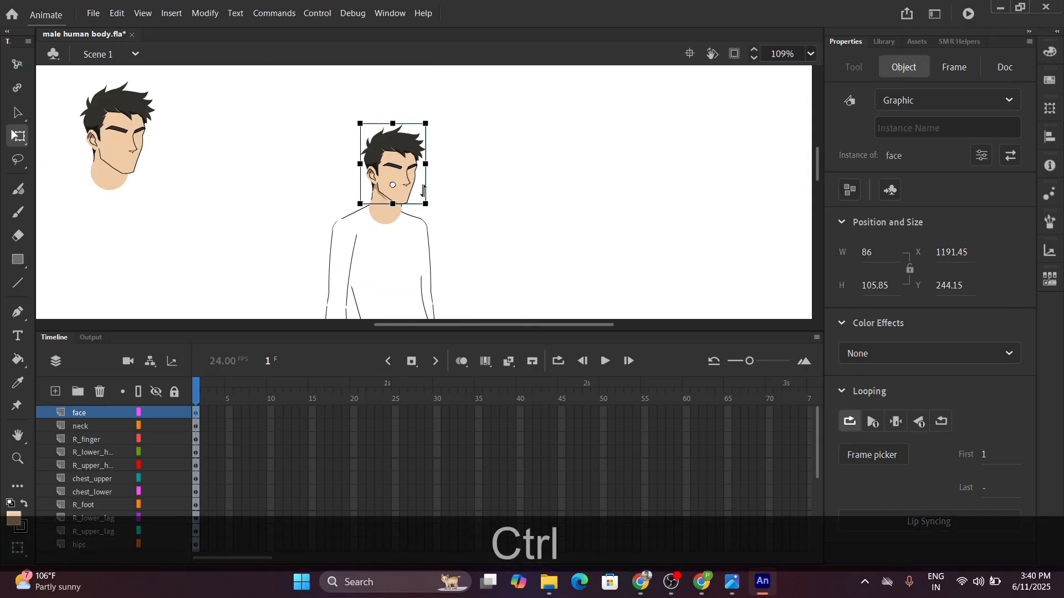
{"action": "left_click", "coordinate": [380, 217], "text": "ctrl+shift"}
{"action": "scroll", "coordinate": [380, 217], "scroll_direction": "up", "scroll_amount": 5}
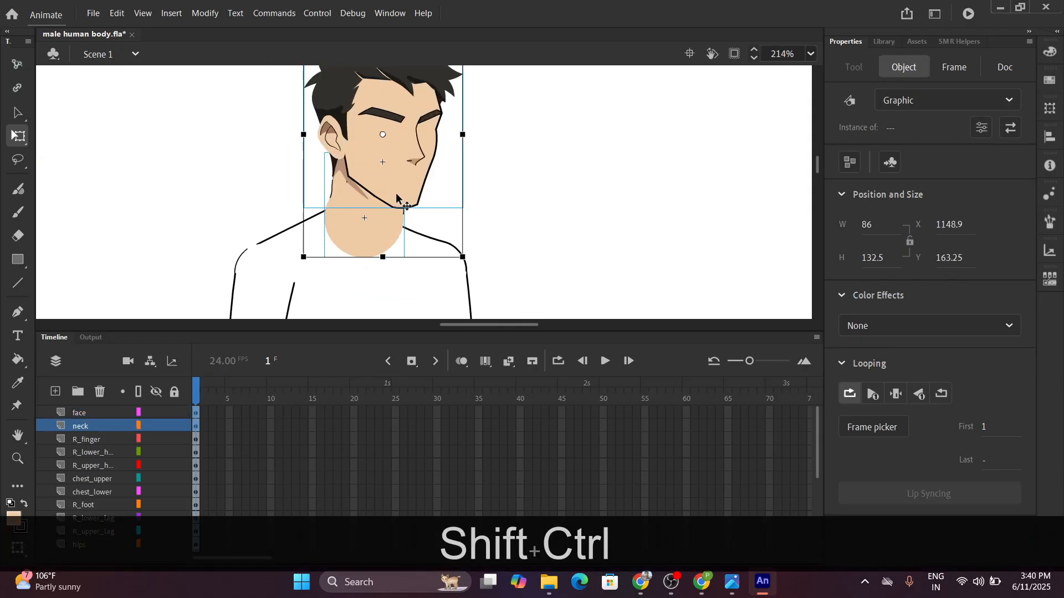
{"action": "left_click_drag", "start_coordinate": [376, 119], "coordinate": [375, 152]}
{"action": "key", "text": "ctrl+z"}
{"action": "key", "text": "ctrl+z"}
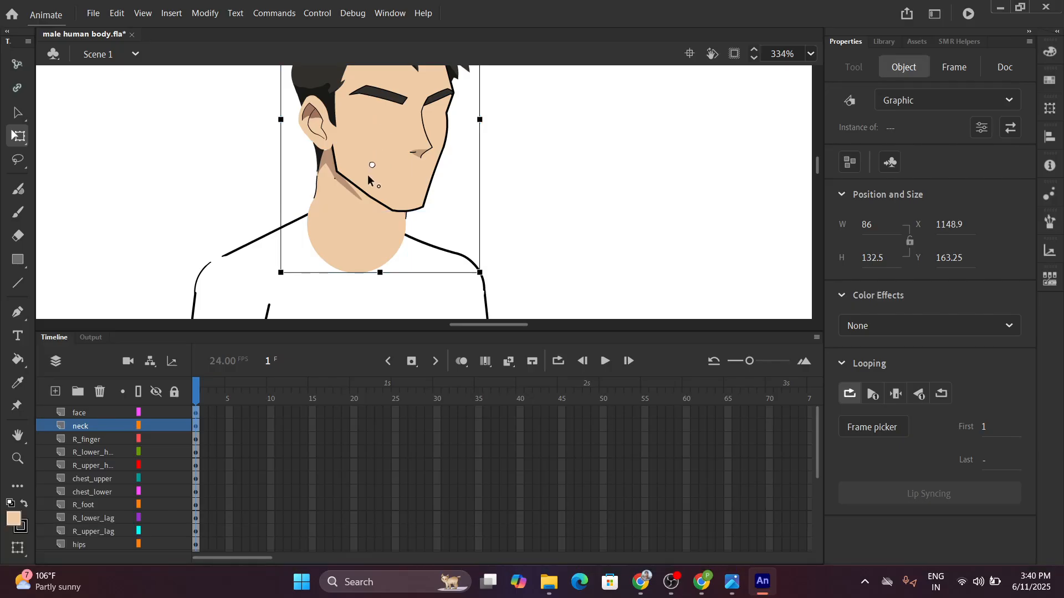
{"action": "scroll", "coordinate": [445, 193], "scroll_direction": "down", "scroll_amount": 6, "text": "ctrl"}
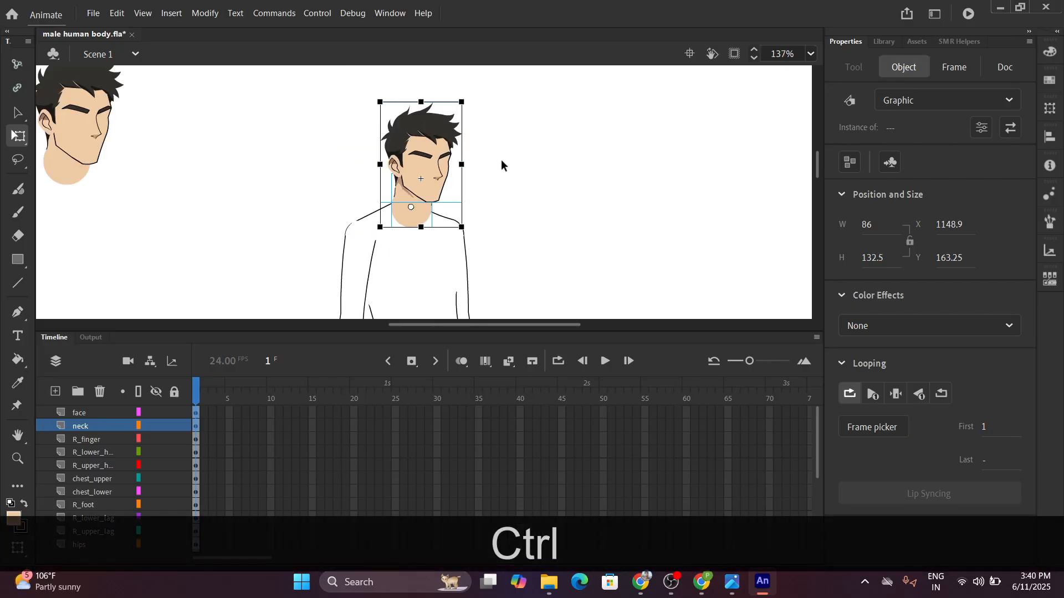
Test-rotate the face and neck backwards around the neck joint, check the result against the shoulders, undo the test and deselect.
{"action": "left_click_drag", "start_coordinate": [482, 121], "coordinate": [399, 109]}
{"action": "scroll", "coordinate": [499, 194], "scroll_direction": "up", "scroll_amount": 5, "text": "ctrl"}
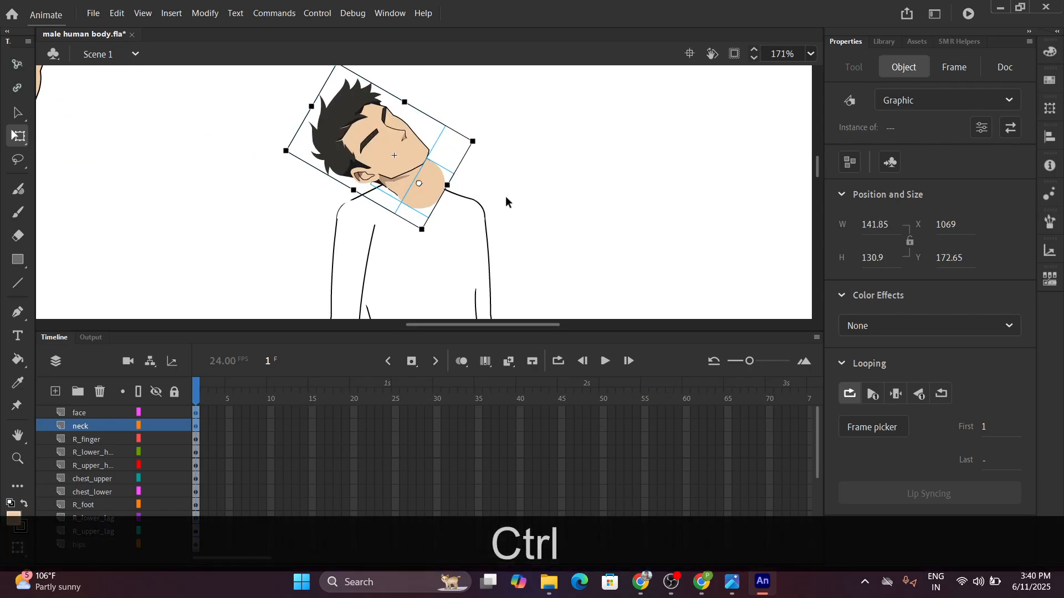
{"action": "left_click", "coordinate": [518, 176]}
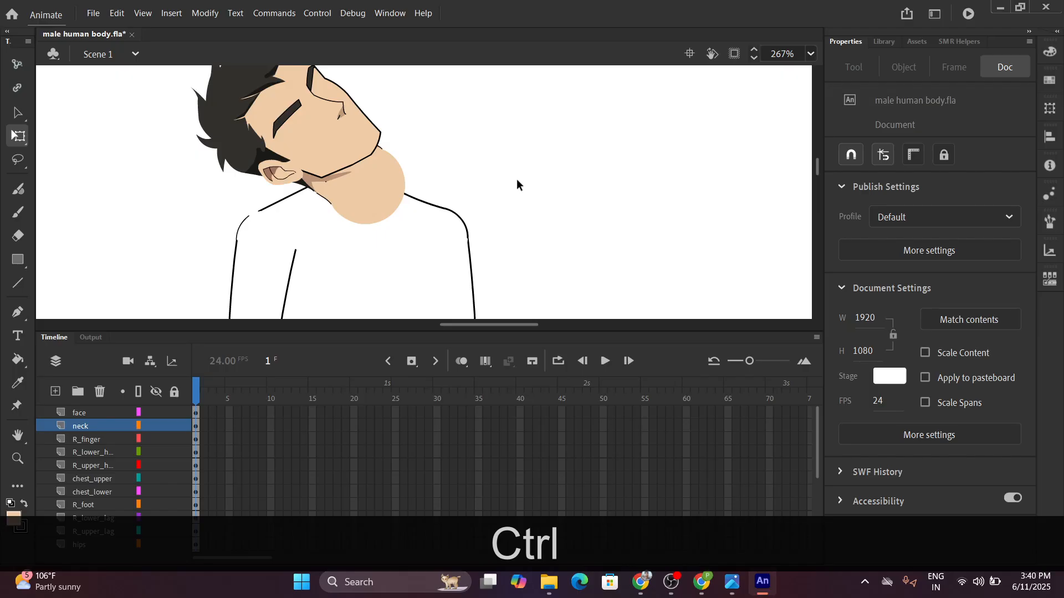
{"action": "scroll", "coordinate": [517, 185], "scroll_direction": "down", "scroll_amount": 3, "text": "ctrl"}
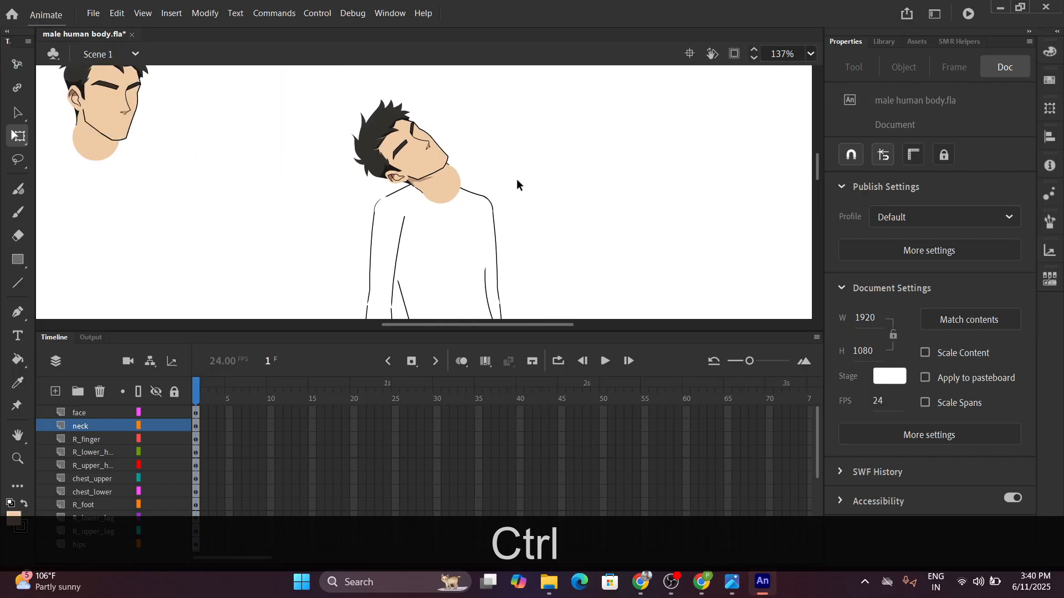
{"action": "scroll", "coordinate": [516, 185], "scroll_direction": "down", "scroll_amount": 1, "text": "ctrl"}
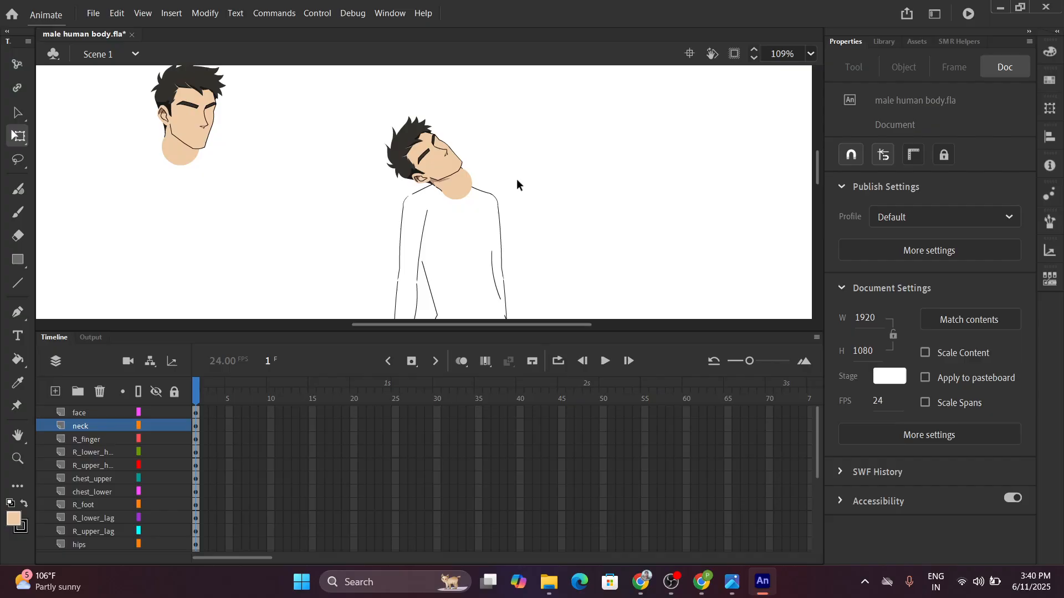
{"action": "scroll", "coordinate": [514, 179], "scroll_direction": "up", "scroll_amount": 5, "text": "ctrl"}
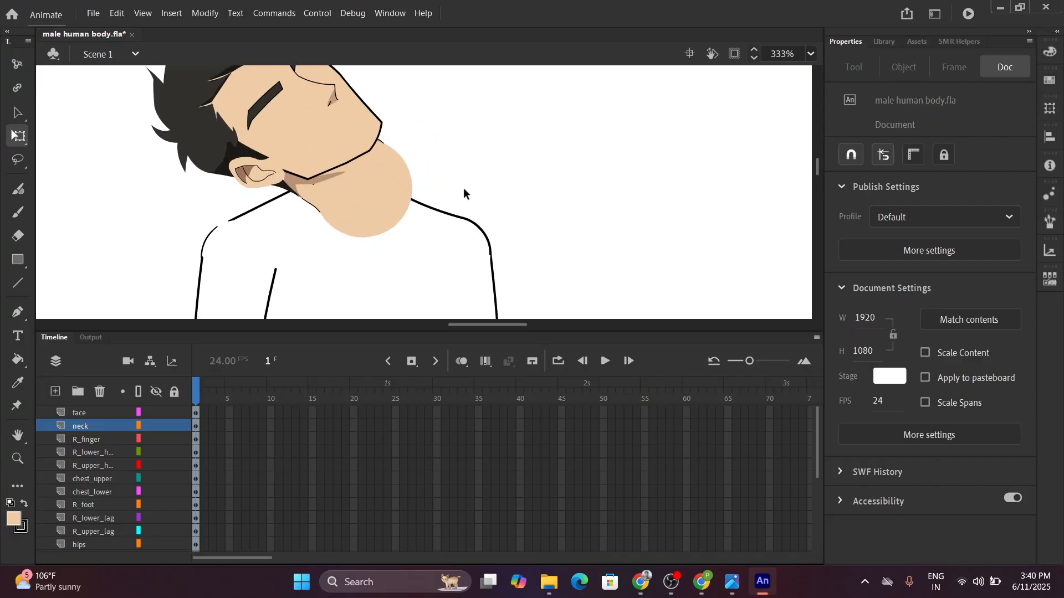
{"action": "key", "text": "ctrl+z"}
{"action": "key", "text": "ctrl+z"}
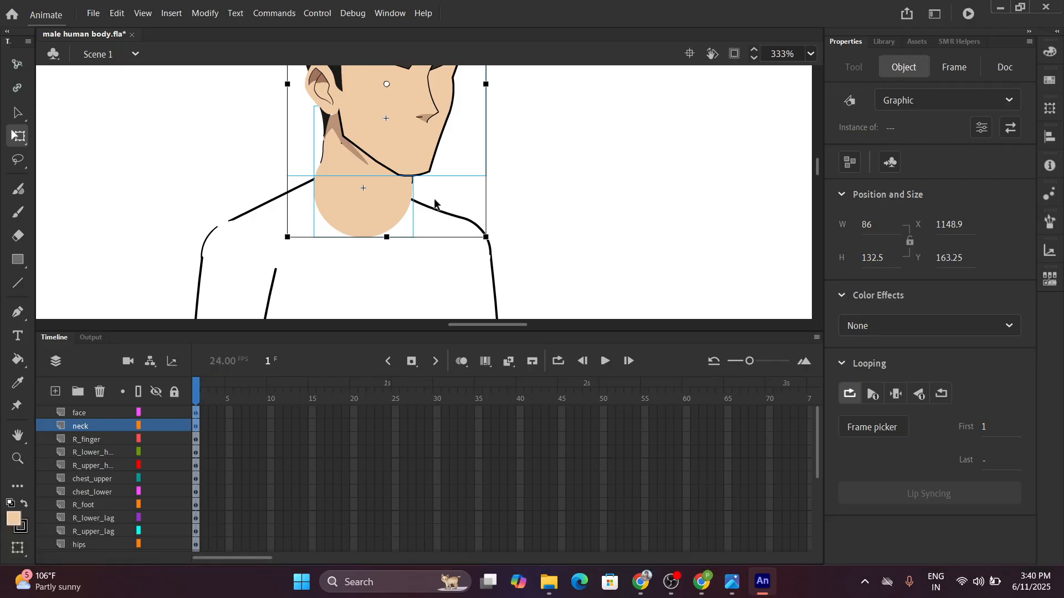
{"action": "left_click", "coordinate": [520, 196]}
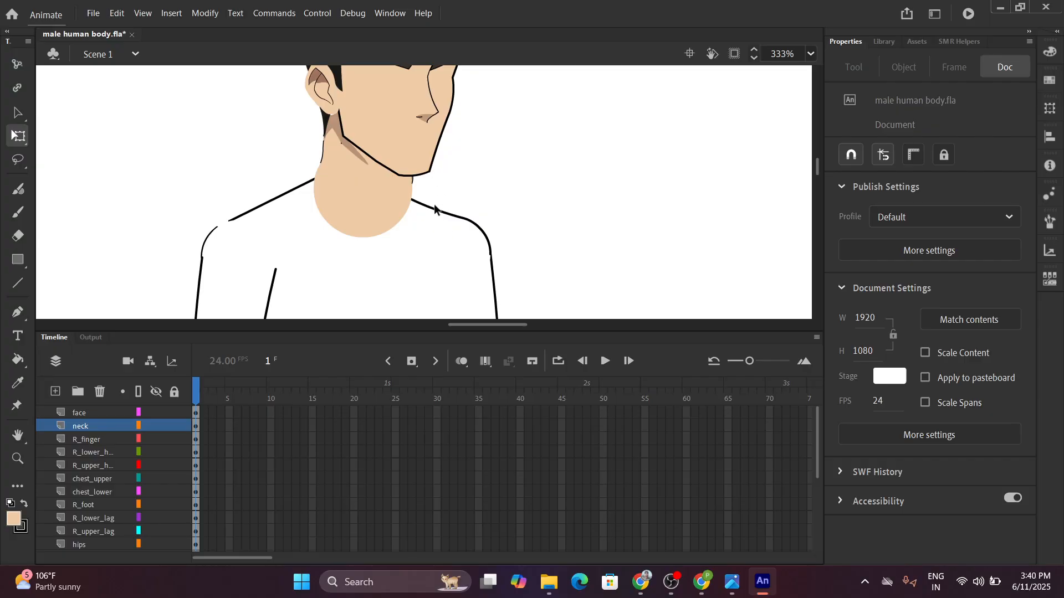
Inspect the shoulder lines around the neck joint and open the chest_upper symbol for editing.
{"action": "scroll", "coordinate": [421, 205], "scroll_direction": "up", "scroll_amount": 6, "text": "ctrl"}
{"action": "scroll", "coordinate": [357, 158], "scroll_direction": "down", "scroll_amount": 2, "text": "ctrl"}
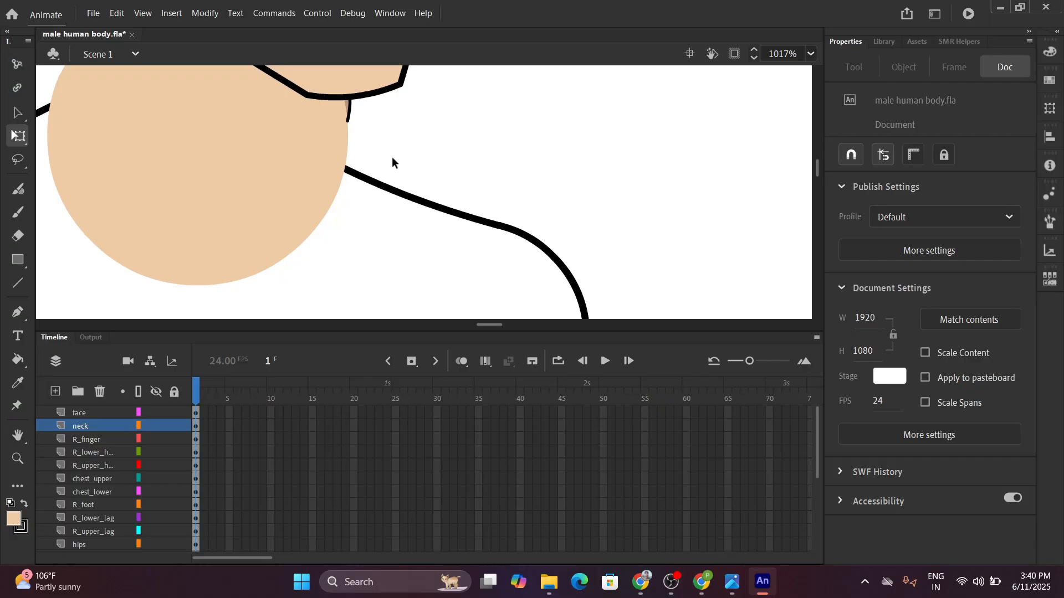
{"action": "scroll", "coordinate": [392, 162], "scroll_direction": "down", "scroll_amount": 3, "text": "ctrl"}
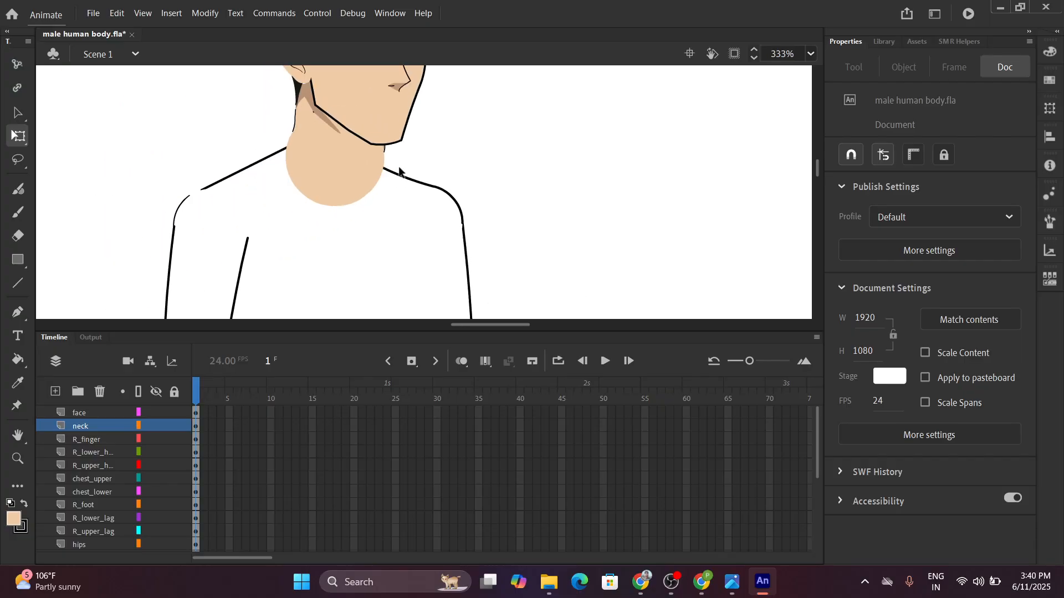
{"action": "left_click", "coordinate": [399, 205]}
{"action": "scroll", "coordinate": [403, 208], "scroll_direction": "down", "scroll_amount": 3}
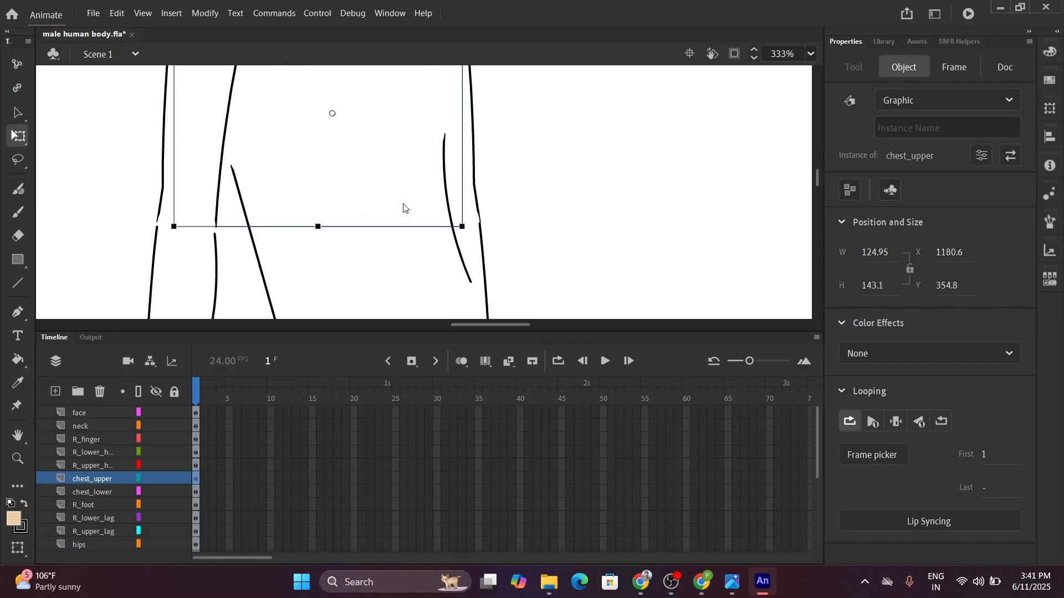
{"action": "scroll", "coordinate": [403, 208], "scroll_direction": "up", "scroll_amount": 3}
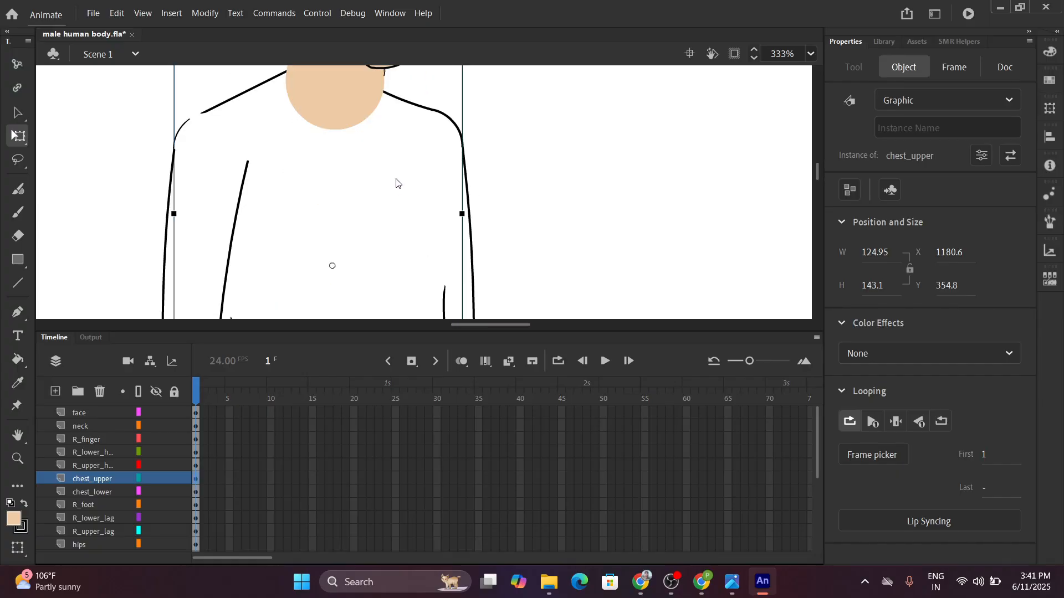
{"action": "left_click", "coordinate": [17, 112]}
{"action": "double_click", "coordinate": [361, 145]}
{"action": "scroll", "coordinate": [373, 76], "scroll_direction": "up", "scroll_amount": 2}
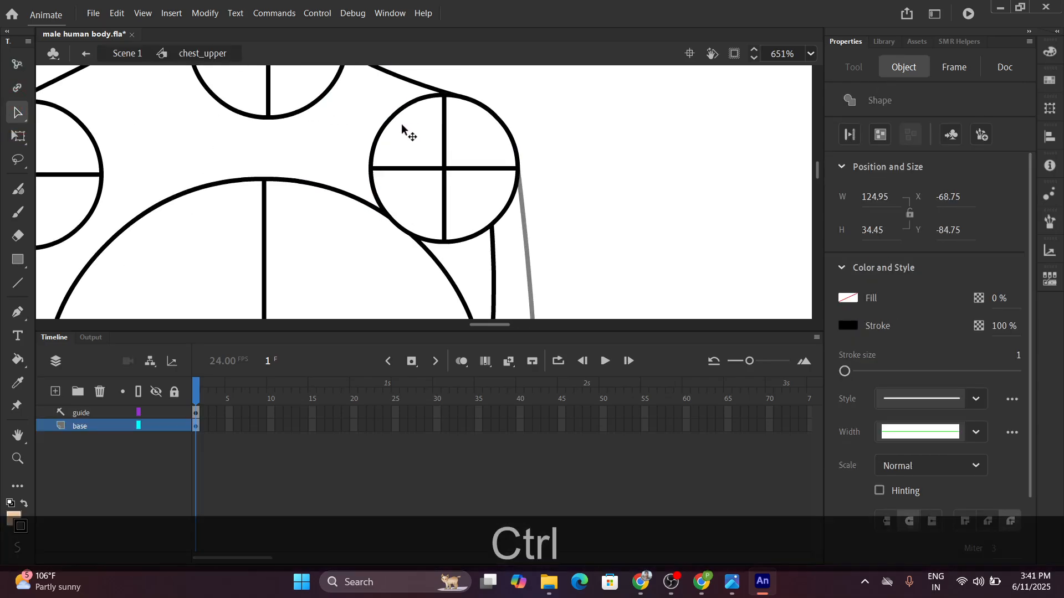
Try pulling a copy of the guide layer's shoulder line up to the neck circle beneath the chin, and delete the stray short segment.
{"action": "left_click_drag", "start_coordinate": [340, 161], "coordinate": [341, 254]}
{"action": "scroll", "coordinate": [363, 201], "scroll_direction": "up", "scroll_amount": 3}
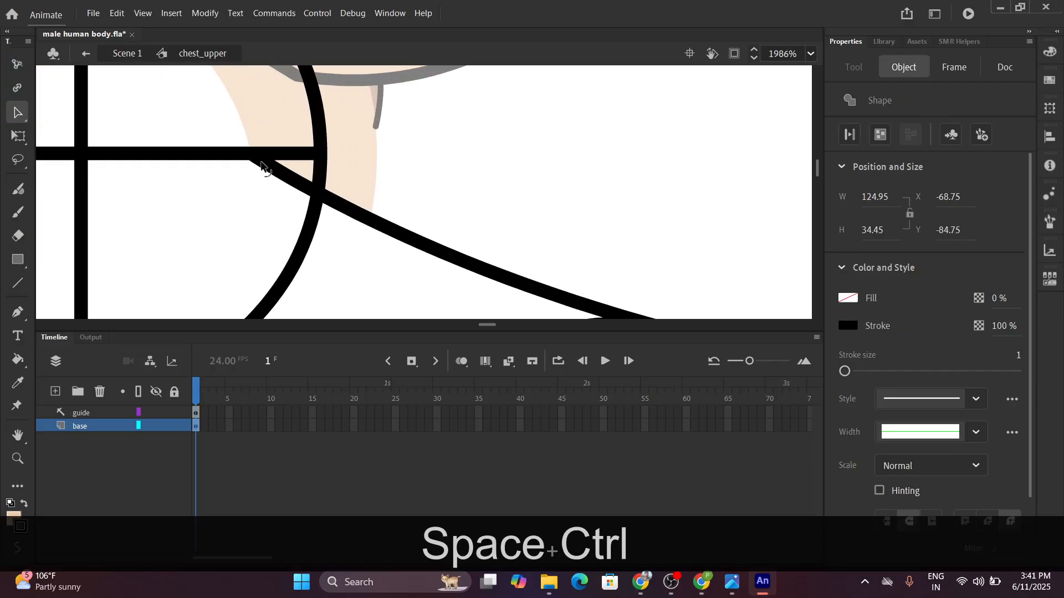
{"action": "mouse_move", "coordinate": [260, 162]}
{"action": "left_mouse_down"}
{"action": "mouse_move", "coordinate": [297, 160]}
{"action": "mouse_move", "coordinate": [259, 160]}
{"action": "mouse_move", "coordinate": [261, 139]}
{"action": "mouse_move", "coordinate": [300, 122]}
{"action": "mouse_move", "coordinate": [257, 145]}
{"action": "mouse_move", "coordinate": [256, 162]}
{"action": "left_mouse_up"}
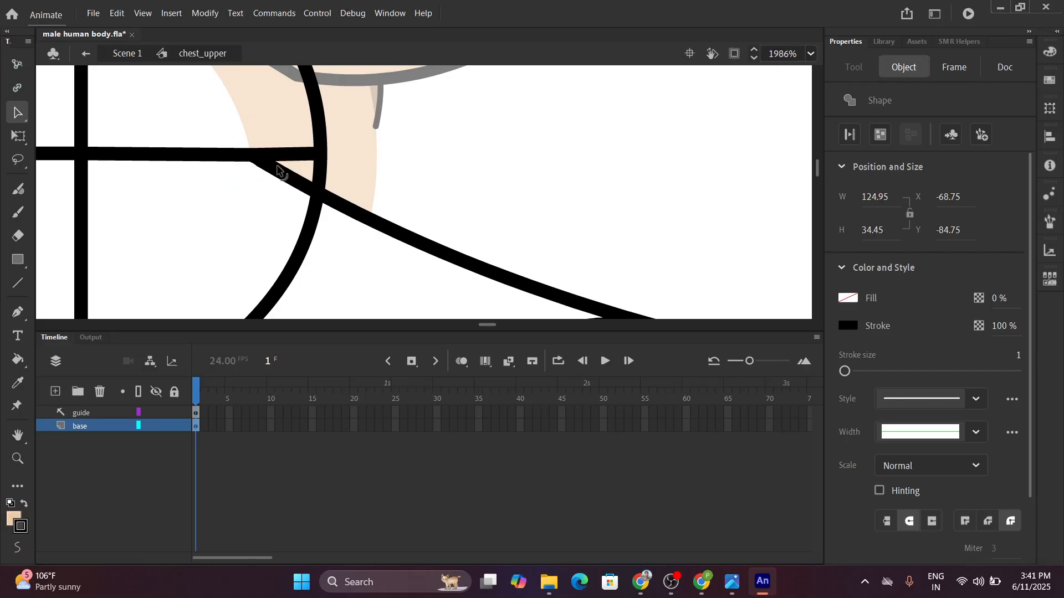
{"action": "scroll", "coordinate": [255, 161], "scroll_direction": "down", "scroll_amount": 3}
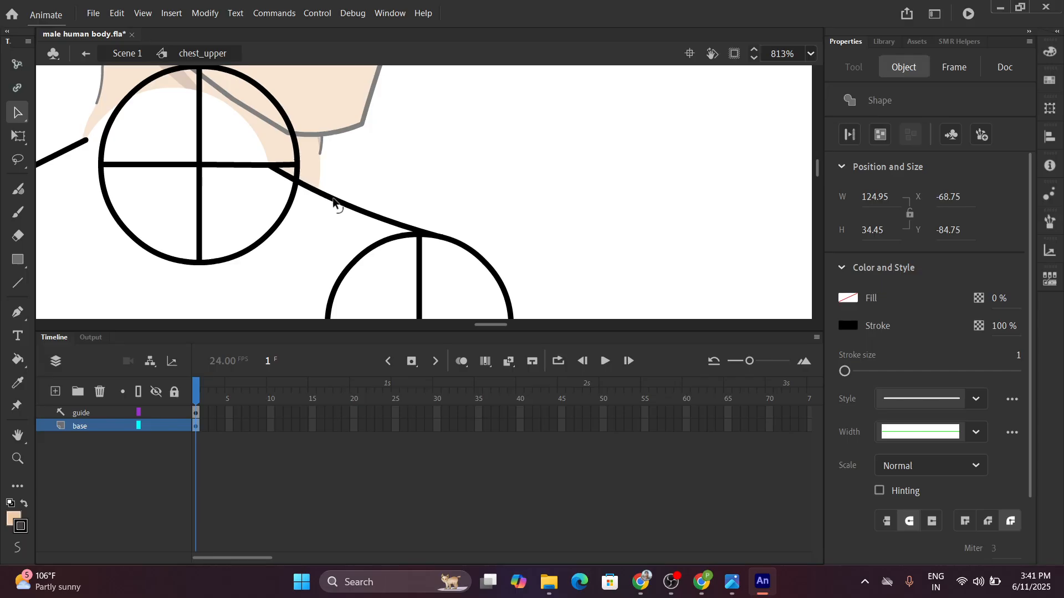
{"action": "mouse_move", "coordinate": [335, 204]}
{"action": "left_mouse_down"}
{"action": "mouse_move", "coordinate": [333, 158]}
{"action": "mouse_move", "coordinate": [296, 143]}
{"action": "mouse_move", "coordinate": [282, 118]}
{"action": "left_mouse_up"}
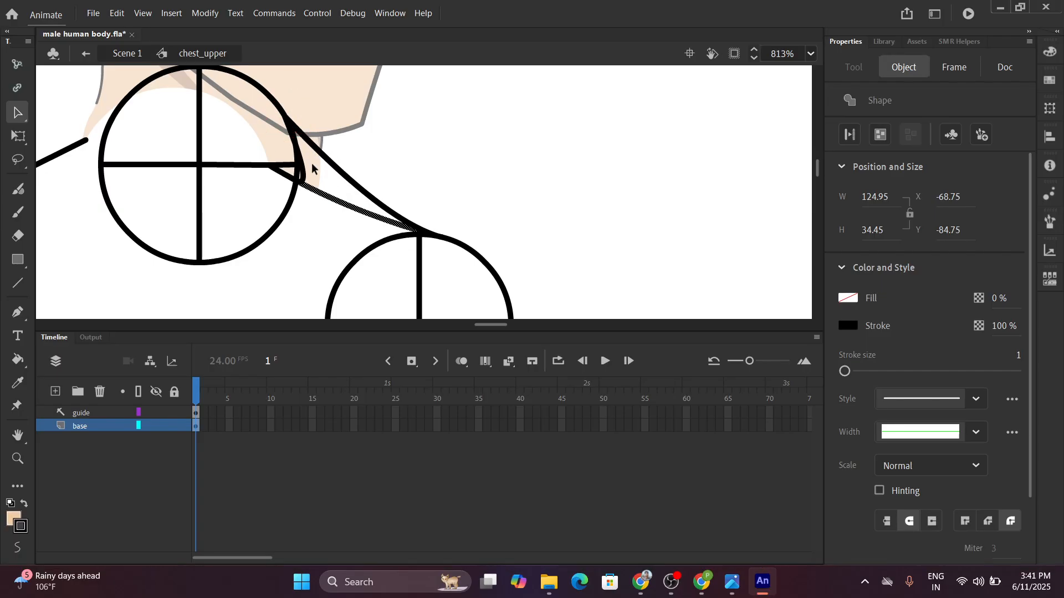
{"action": "left_click", "coordinate": [301, 175]}
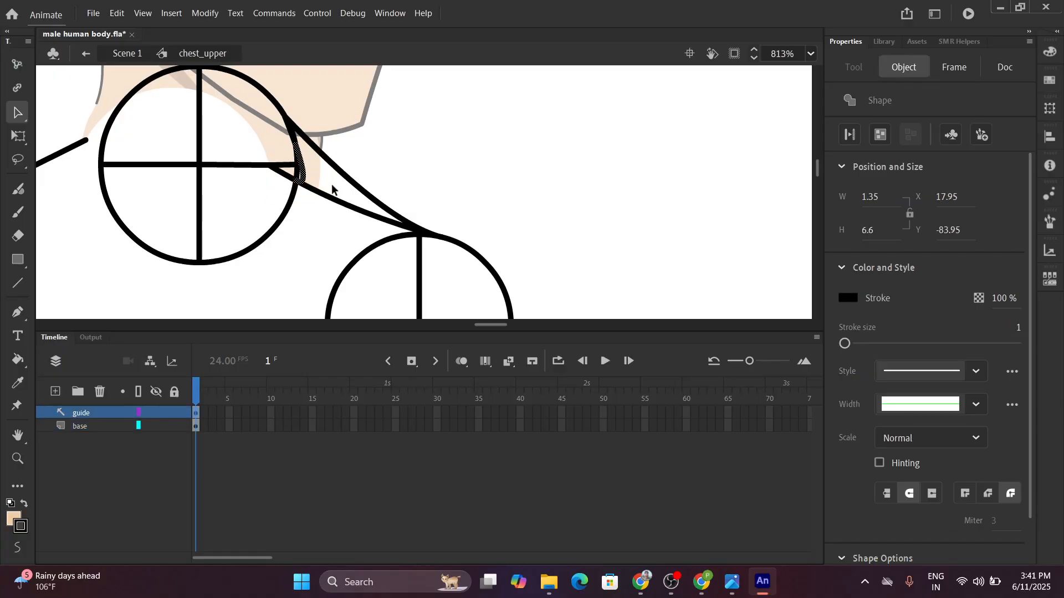
{"action": "key", "text": "Delete"}
Try pulling up the opposite guide shoulder line near the back of the neck, and undo the shoulder-line edits made on the guide layer.
{"action": "scroll", "coordinate": [331, 184], "scroll_direction": "down", "scroll_amount": 3, "text": "ctrl"}
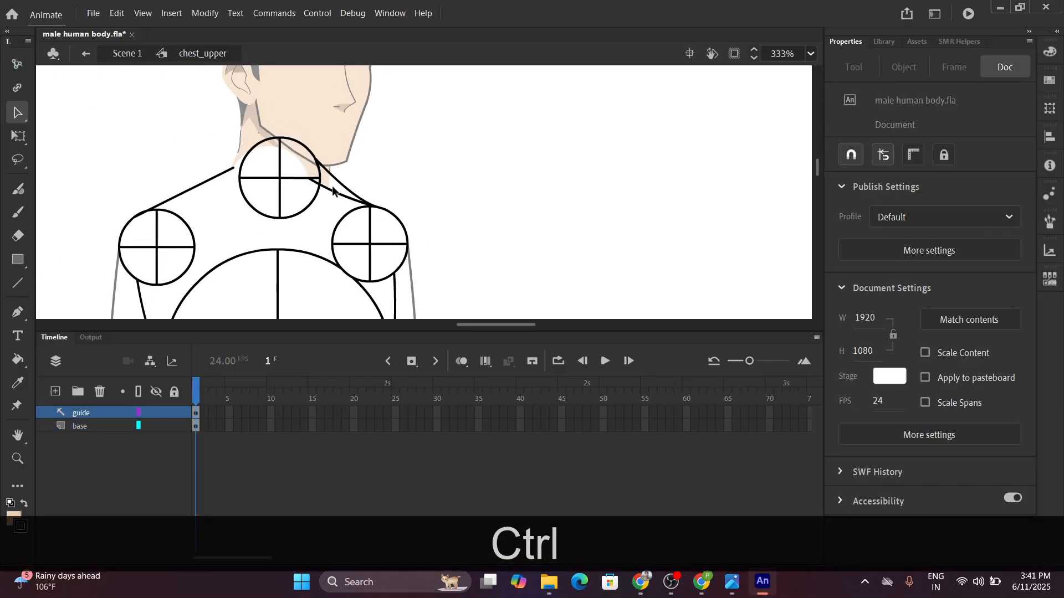
{"action": "scroll", "coordinate": [231, 181], "scroll_direction": "down", "scroll_amount": 2, "text": "ctrl"}
{"action": "scroll", "coordinate": [266, 176], "scroll_direction": "up", "scroll_amount": 4, "text": "ctrl"}
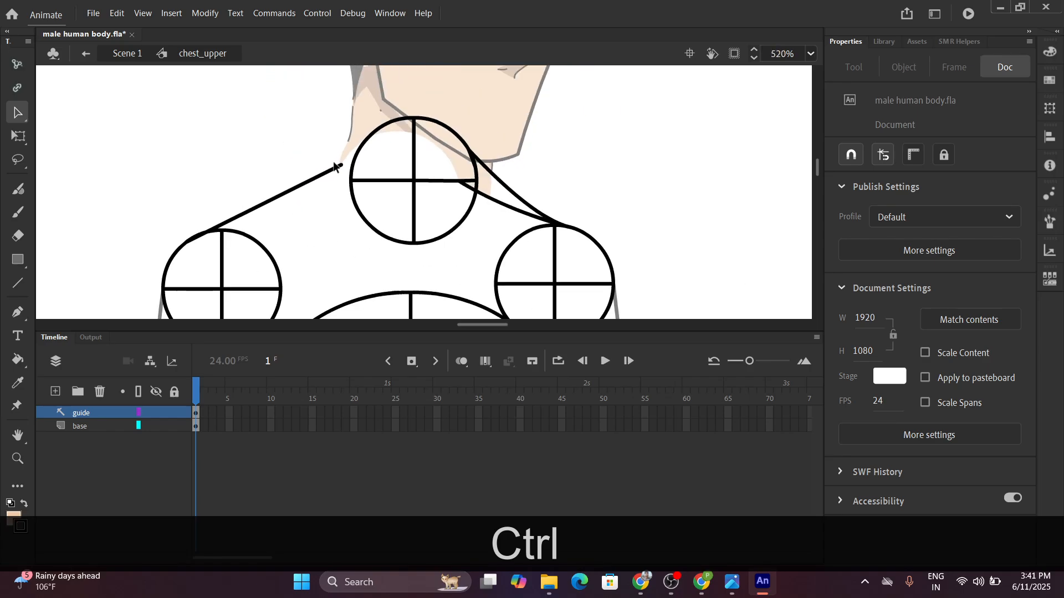
{"action": "scroll", "coordinate": [334, 167], "scroll_direction": "down", "scroll_amount": 1, "text": "ctrl"}
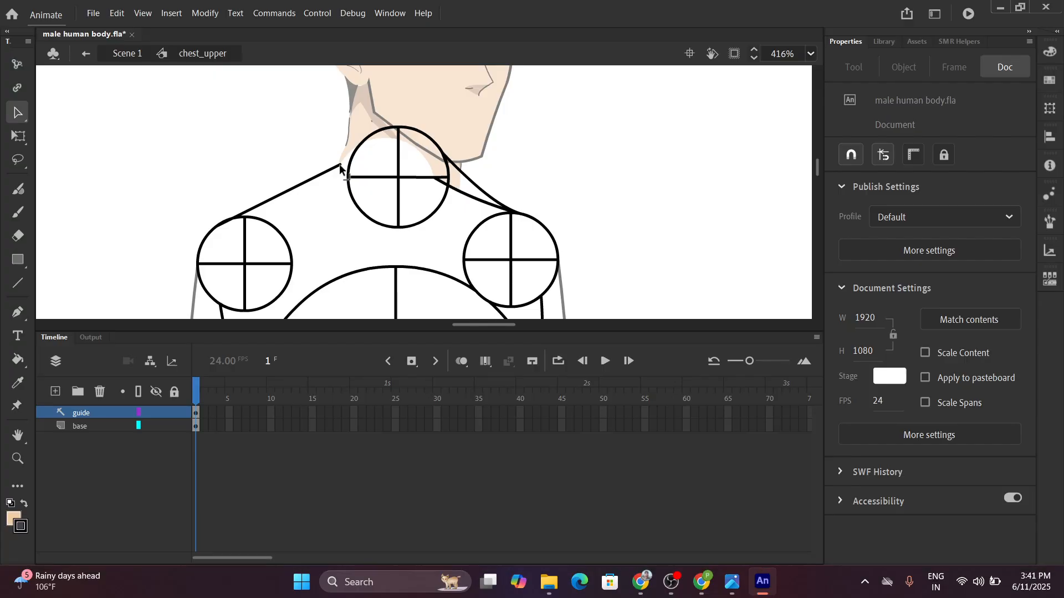
{"action": "left_click_drag", "start_coordinate": [340, 166], "coordinate": [320, 141], "text": "alt"}
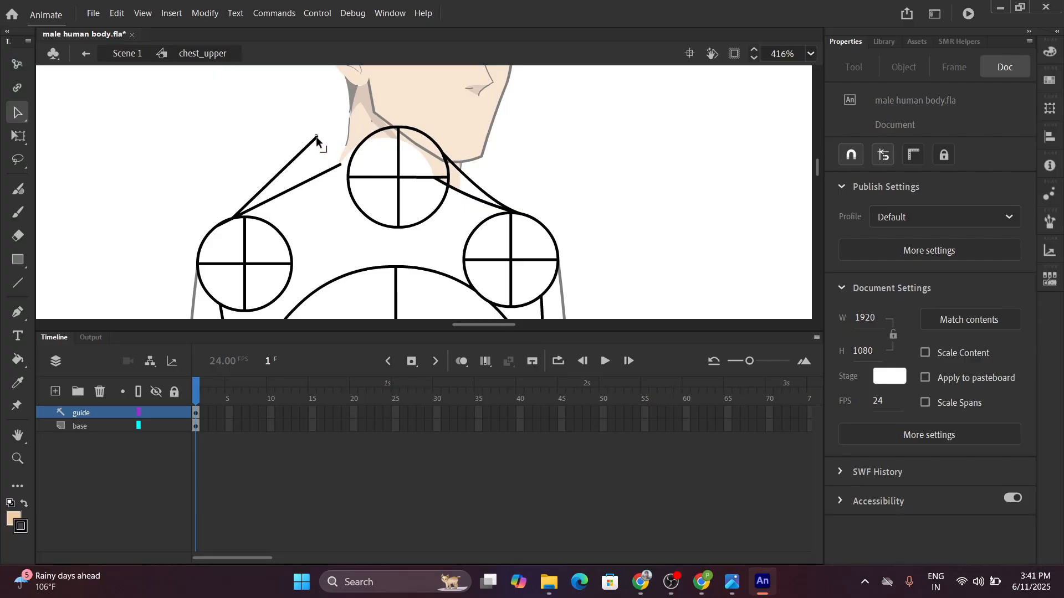
{"action": "key", "text": "ctrl+z"}
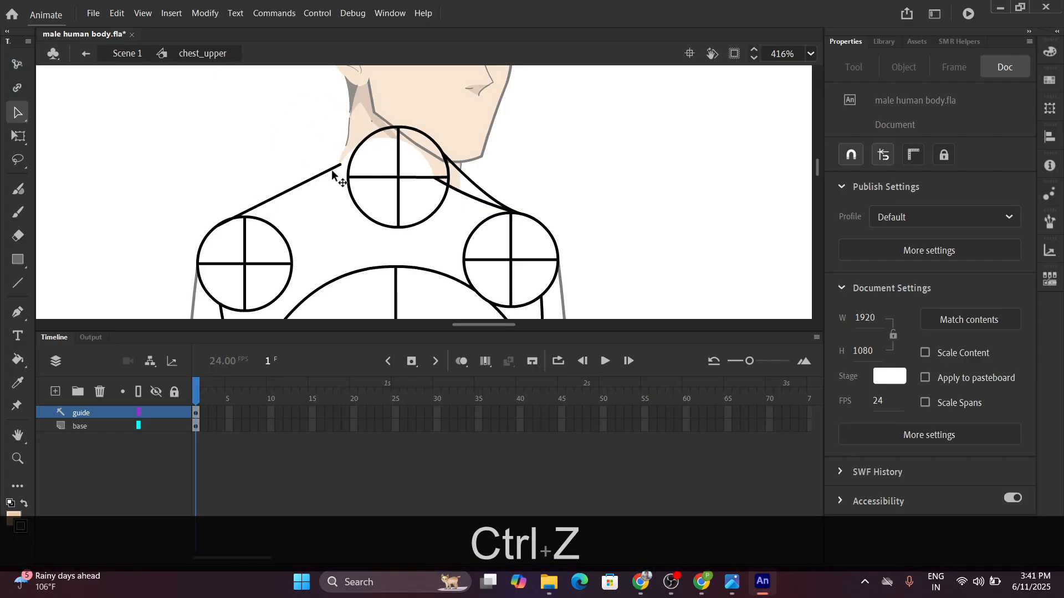
{"action": "scroll", "coordinate": [332, 177], "scroll_direction": "up", "scroll_amount": 2, "text": "ctrl"}
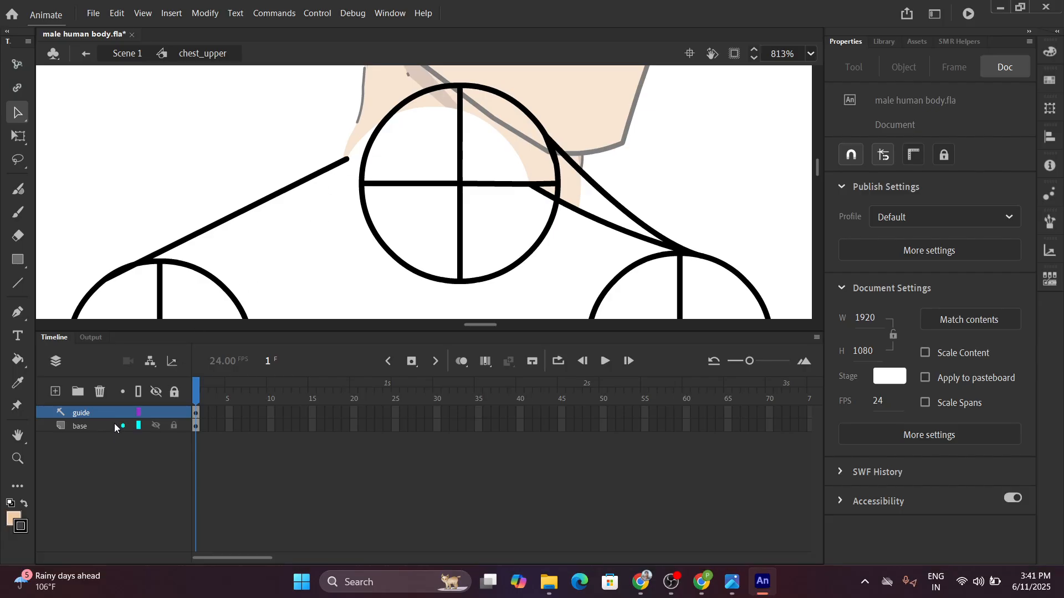
{"action": "key", "text": "ctrl+z"}
{"action": "key", "text": "ctrl+z"}
{"action": "key", "text": "ctrl+z"}
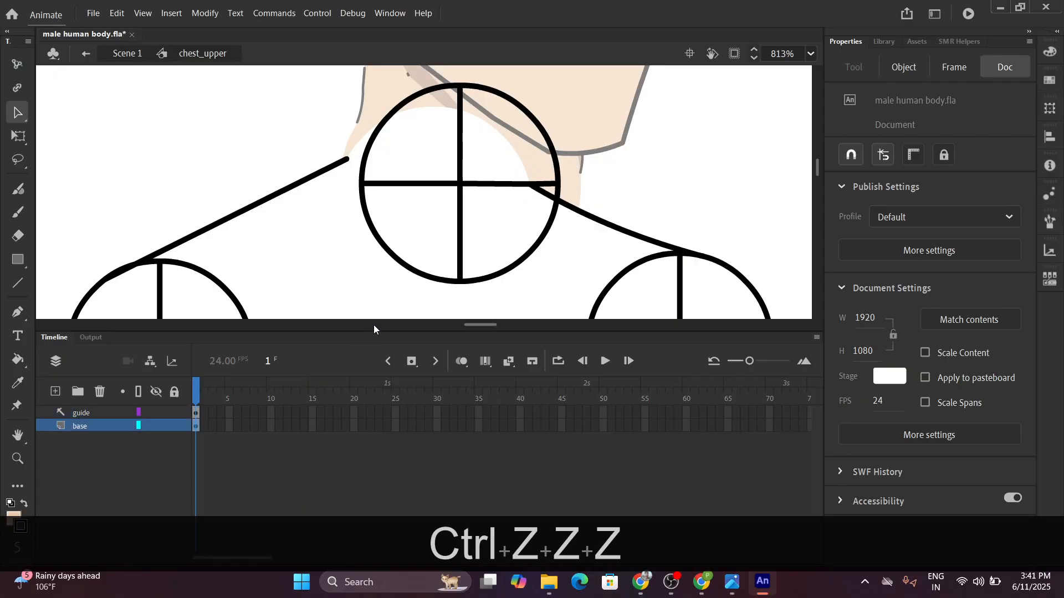
Lock the guide layer, display it as outlines, and make the base layer active with nothing selected.
{"action": "left_click", "coordinate": [97, 427]}
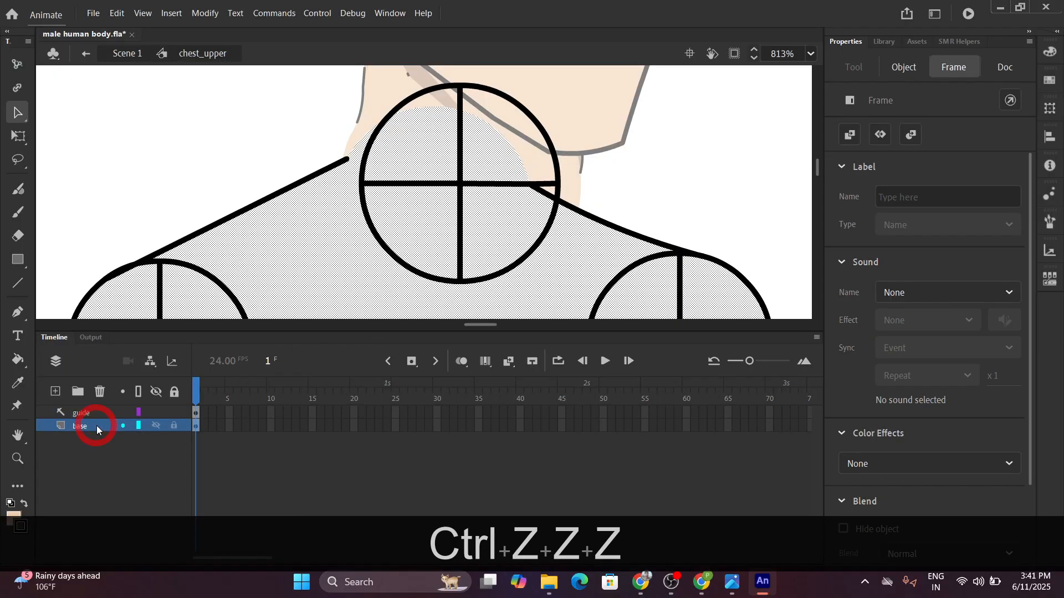
{"action": "left_click", "coordinate": [154, 170]}
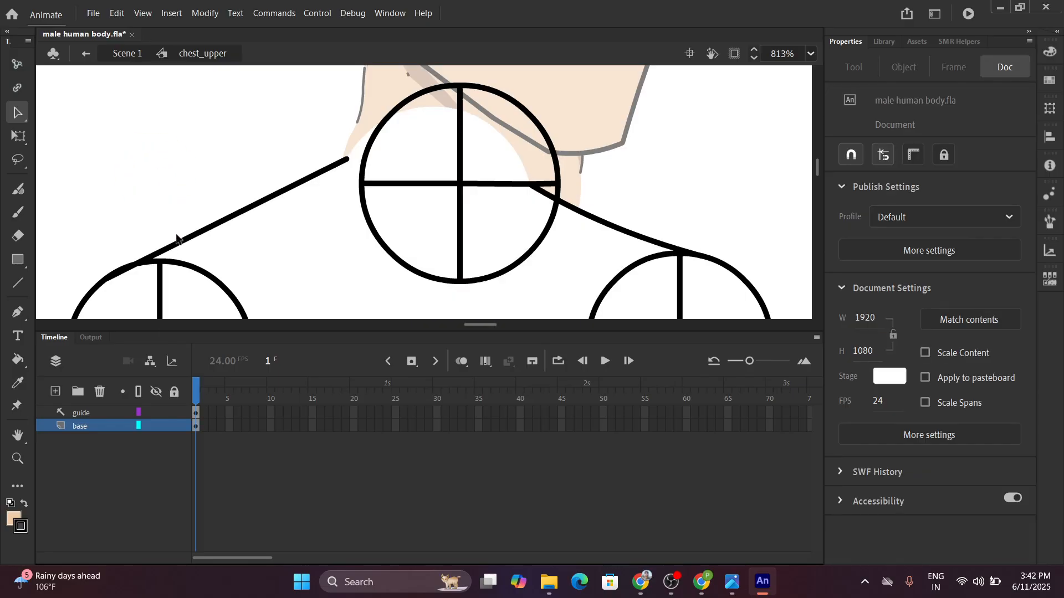
{"action": "left_click", "coordinate": [92, 425]}
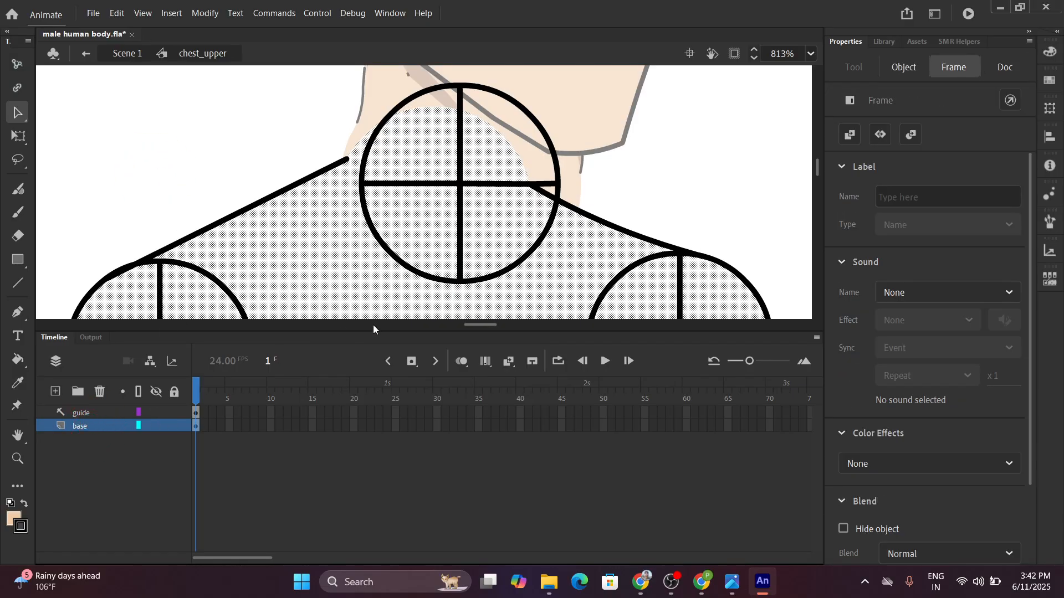
{"action": "left_click", "coordinate": [154, 413]}
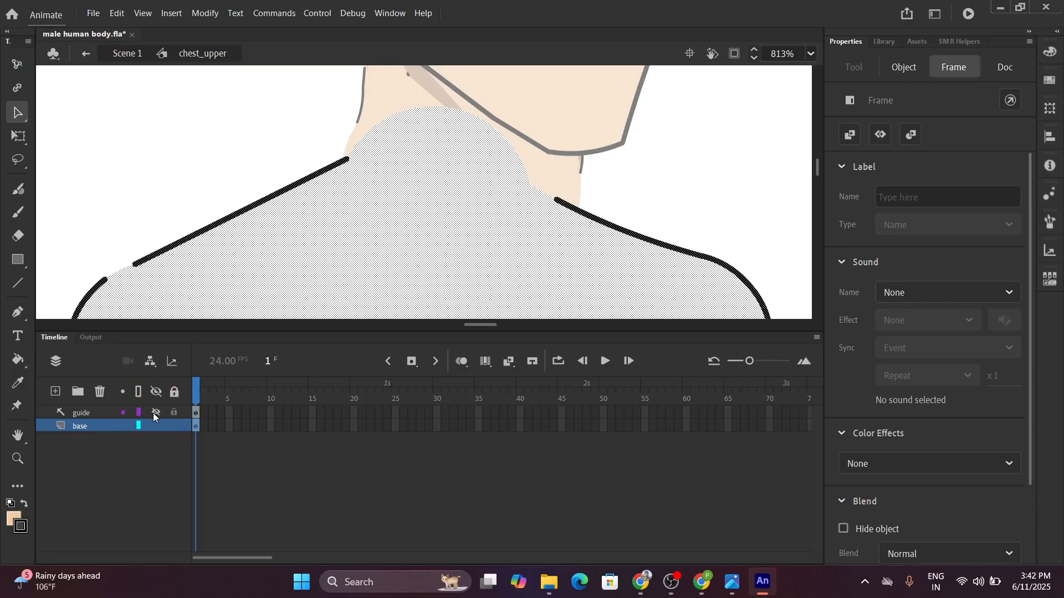
{"action": "left_click", "coordinate": [154, 413]}
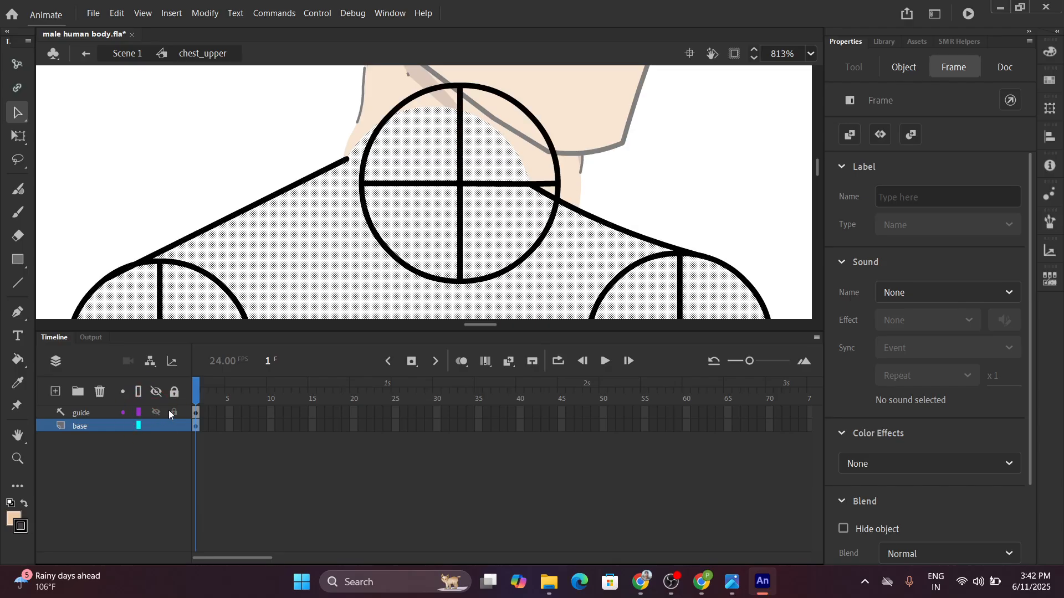
{"action": "left_click", "coordinate": [156, 413]}
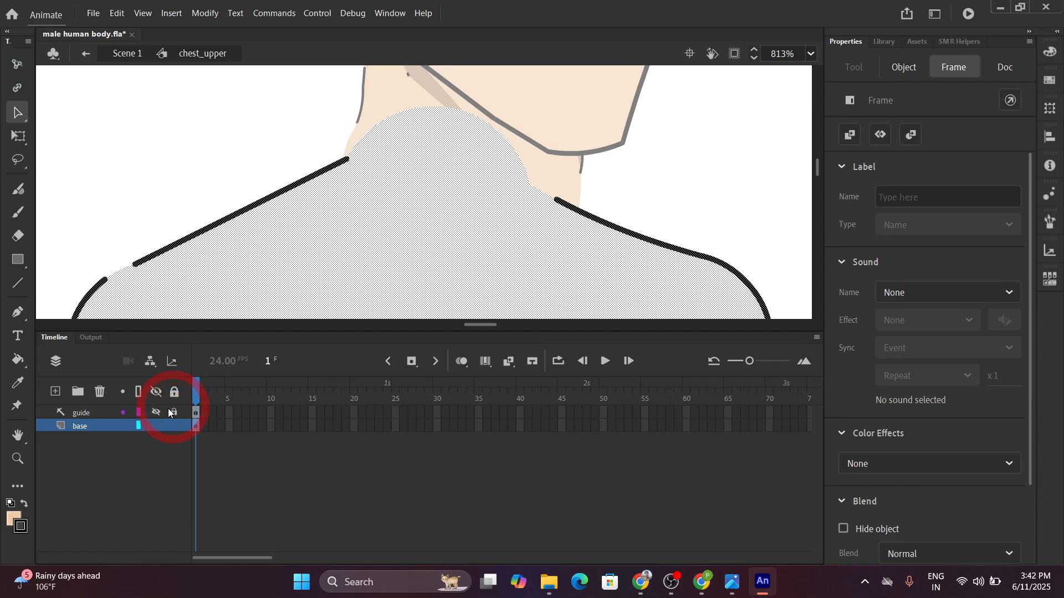
{"action": "left_click", "coordinate": [154, 413]}
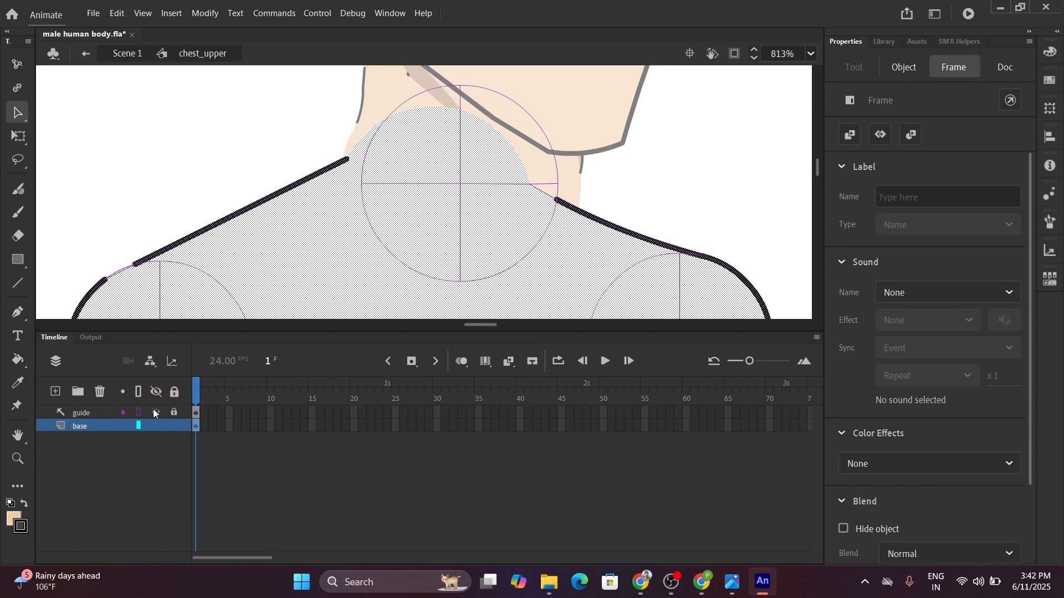
{"action": "key", "text": "ctrl"}
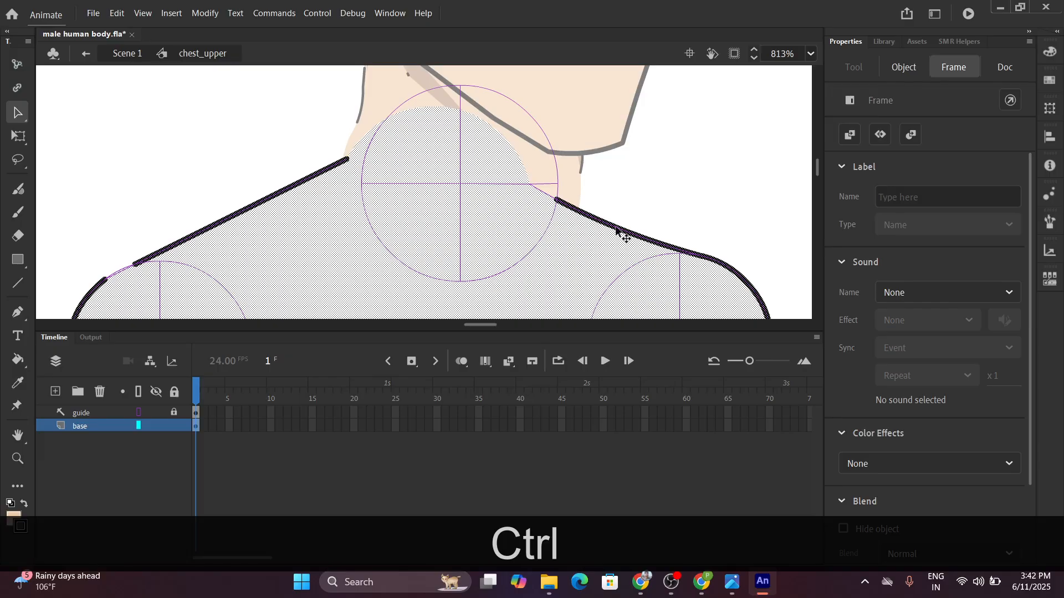
{"action": "left_click", "coordinate": [657, 183]}
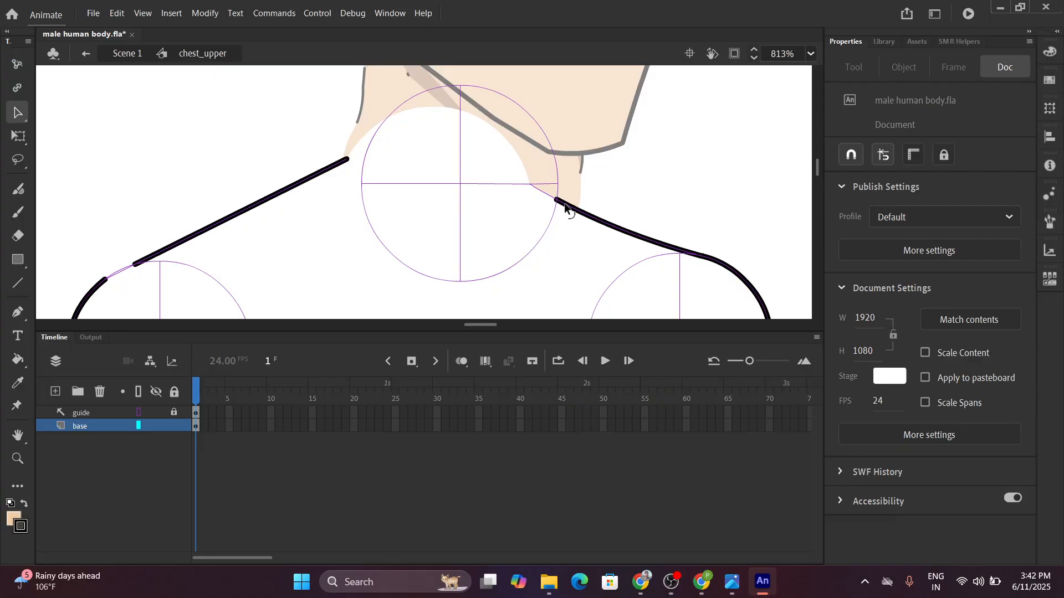
Reshape both shoulder lines on the base layer so their inner ends rise to the edge of the neck circle.
{"action": "key", "text": "alt"}
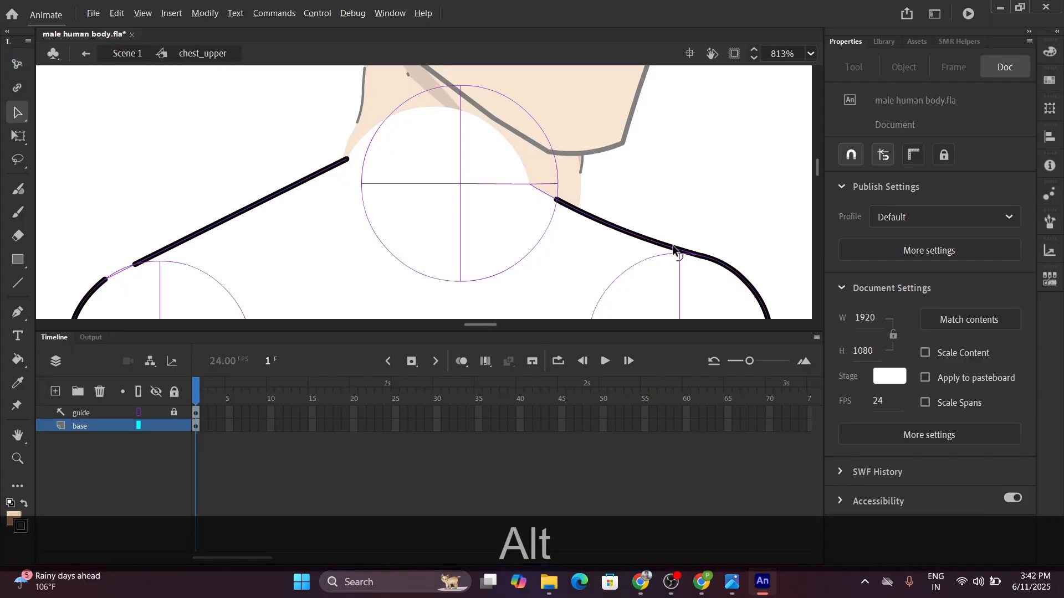
{"action": "mouse_move", "coordinate": [676, 249]}
{"action": "left_mouse_down"}
{"action": "mouse_move", "coordinate": [643, 183]}
{"action": "mouse_move", "coordinate": [552, 139]}
{"action": "mouse_move", "coordinate": [549, 159]}
{"action": "left_mouse_up"}
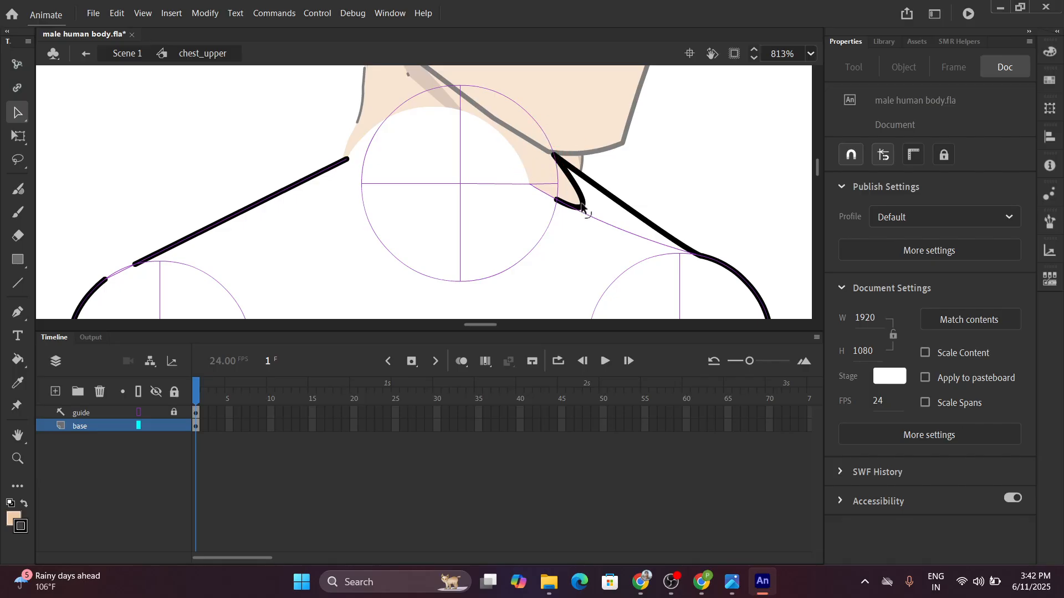
{"action": "mouse_move", "coordinate": [581, 206]}
{"action": "left_mouse_down"}
{"action": "mouse_move", "coordinate": [551, 172]}
{"action": "mouse_move", "coordinate": [538, 176]}
{"action": "mouse_move", "coordinate": [549, 174]}
{"action": "left_mouse_up"}
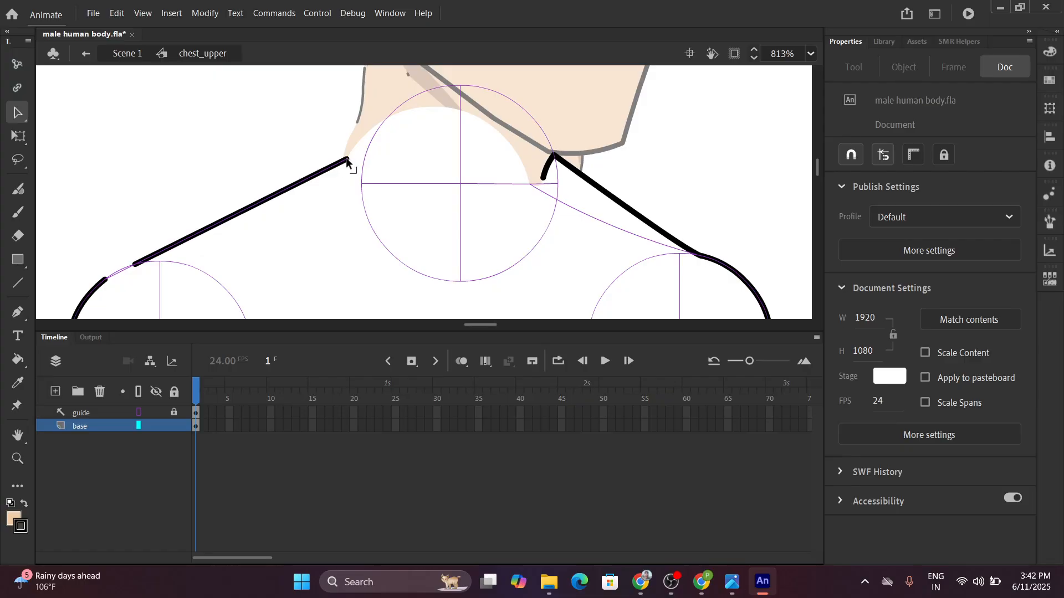
{"action": "mouse_move", "coordinate": [347, 161]}
{"action": "left_mouse_down"}
{"action": "mouse_move", "coordinate": [368, 108]}
{"action": "mouse_move", "coordinate": [404, 106]}
{"action": "mouse_move", "coordinate": [364, 104]}
{"action": "mouse_move", "coordinate": [387, 113]}
{"action": "mouse_move", "coordinate": [408, 98]}
{"action": "left_mouse_up"}
{"action": "left_click_drag", "start_coordinate": [395, 105], "coordinate": [387, 107]}
{"action": "scroll", "coordinate": [391, 133], "scroll_direction": "down", "scroll_amount": 5}
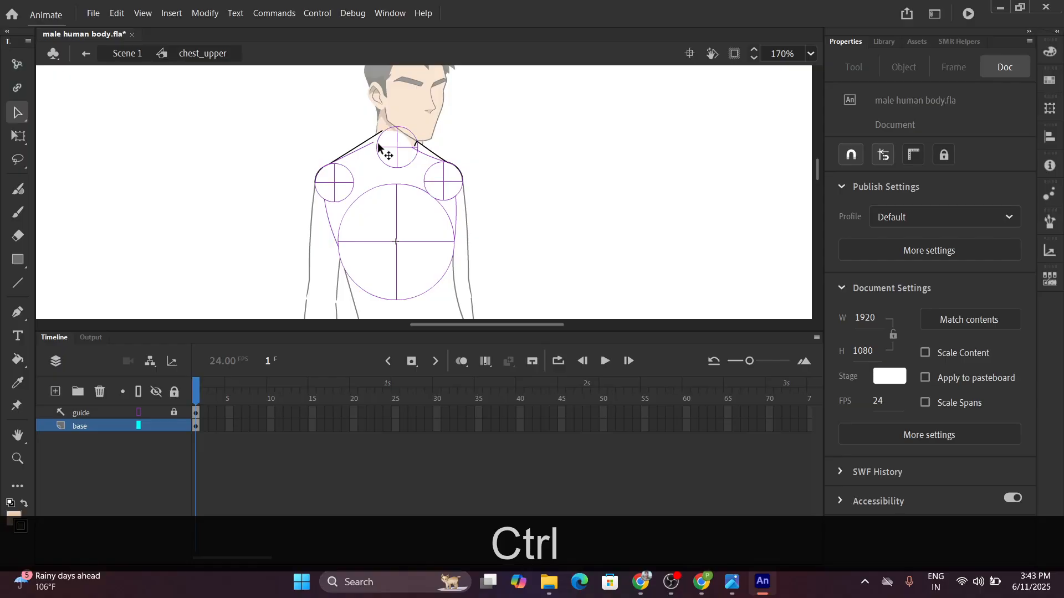
Return to Scene 1 and sample the neck's skin colour as the fill.
{"action": "left_click", "coordinate": [126, 54]}
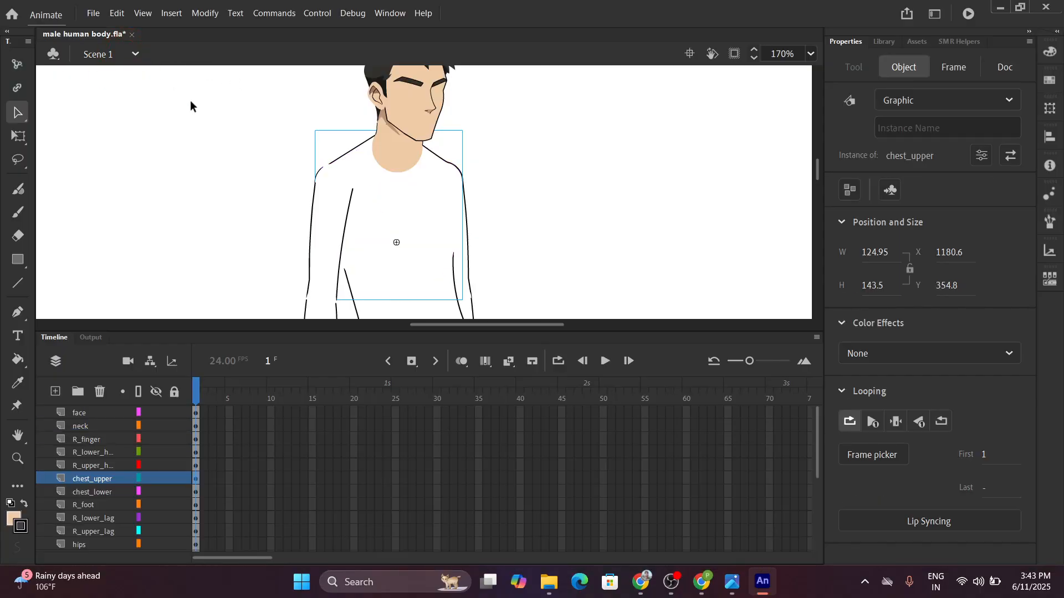
{"action": "key", "text": "k"}
{"action": "left_click", "coordinate": [396, 142]}
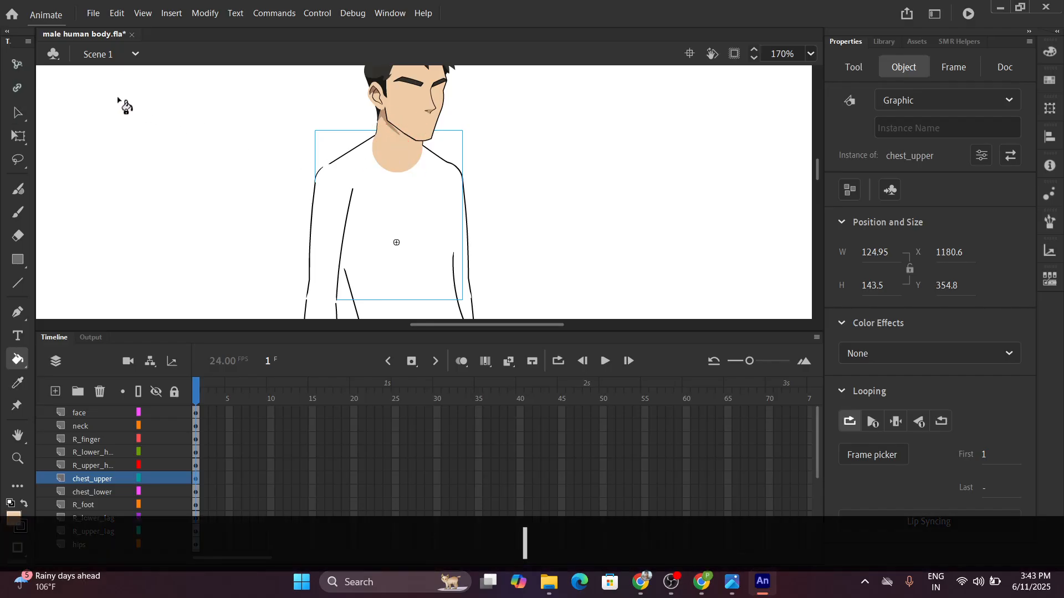
Reopen the chest_upper symbol and fill the chest shape with the skin colour using the Paint Bucket.
{"action": "left_click", "coordinate": [19, 112]}
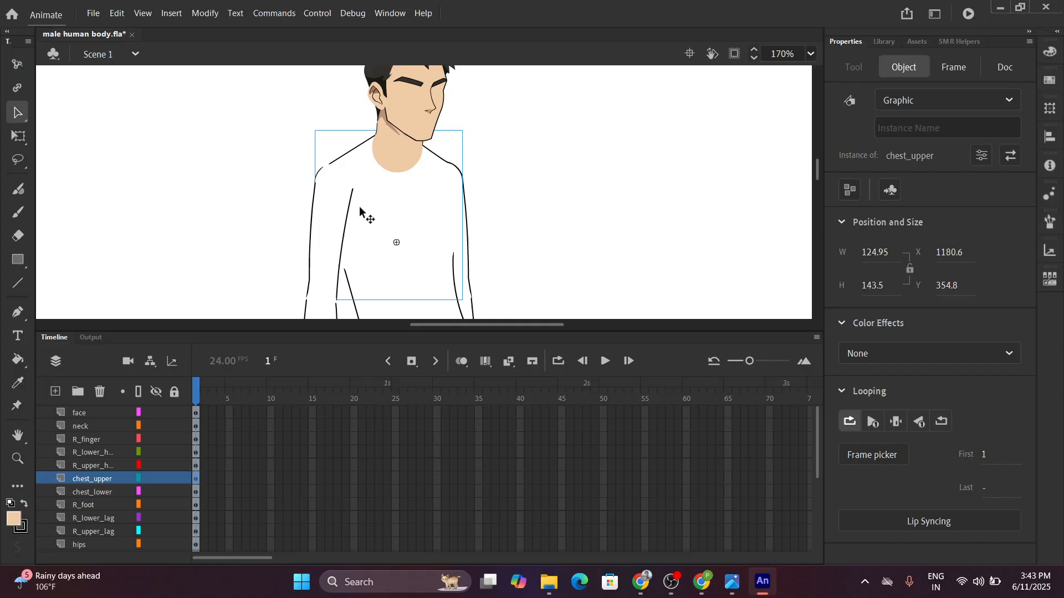
{"action": "double_click", "coordinate": [360, 211]}
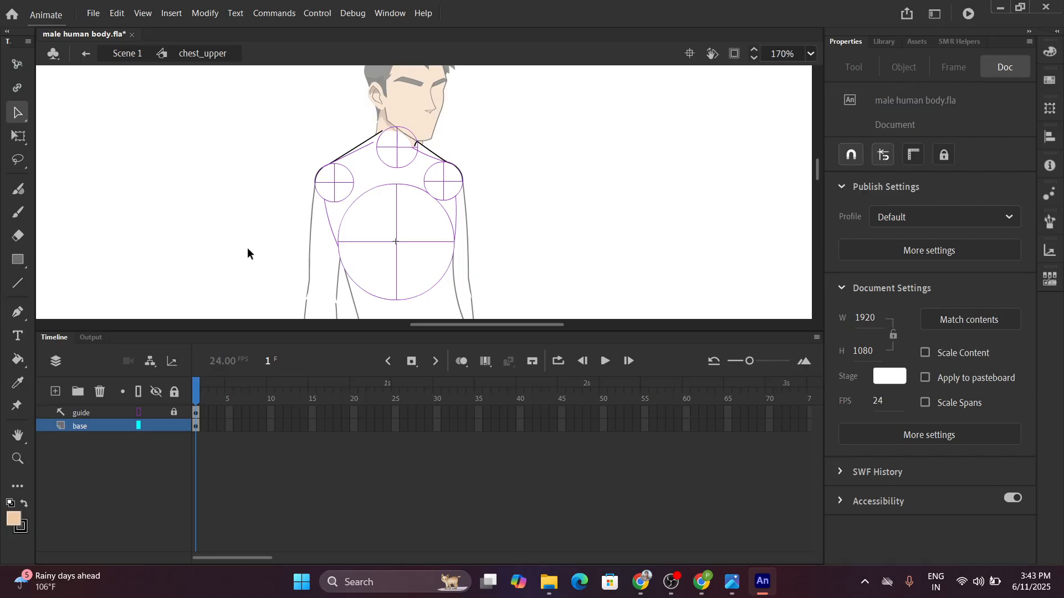
{"action": "left_click", "coordinate": [17, 359]}
{"action": "left_click", "coordinate": [373, 195]}
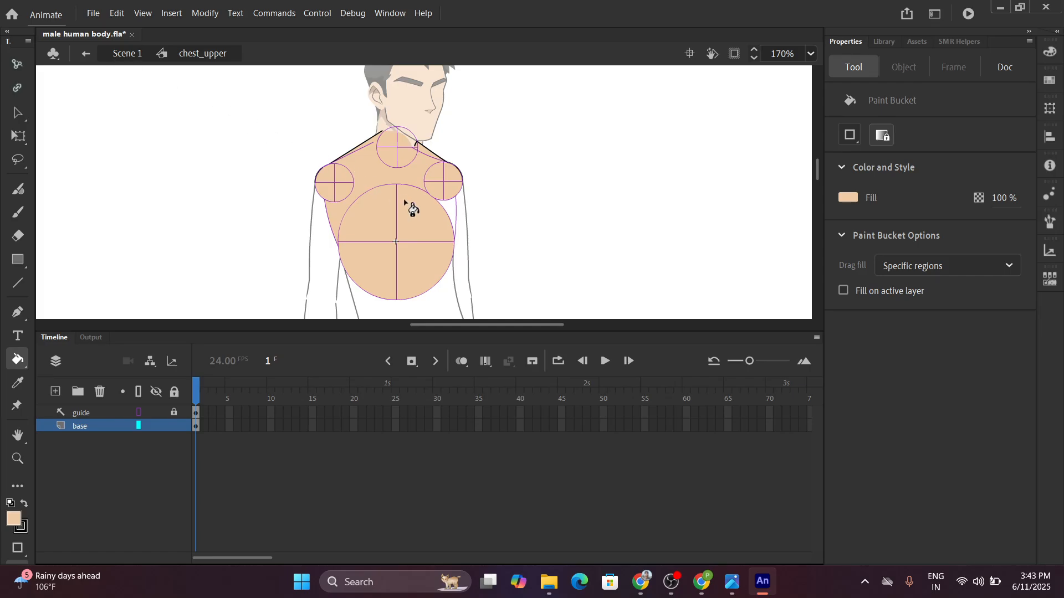
Undo the chest fill and turn off the outline display of the guide layer.
{"action": "scroll", "coordinate": [468, 221], "scroll_direction": "up", "scroll_amount": 3, "text": "ctrl"}
{"action": "scroll", "coordinate": [469, 221], "scroll_direction": "up", "scroll_amount": 2}
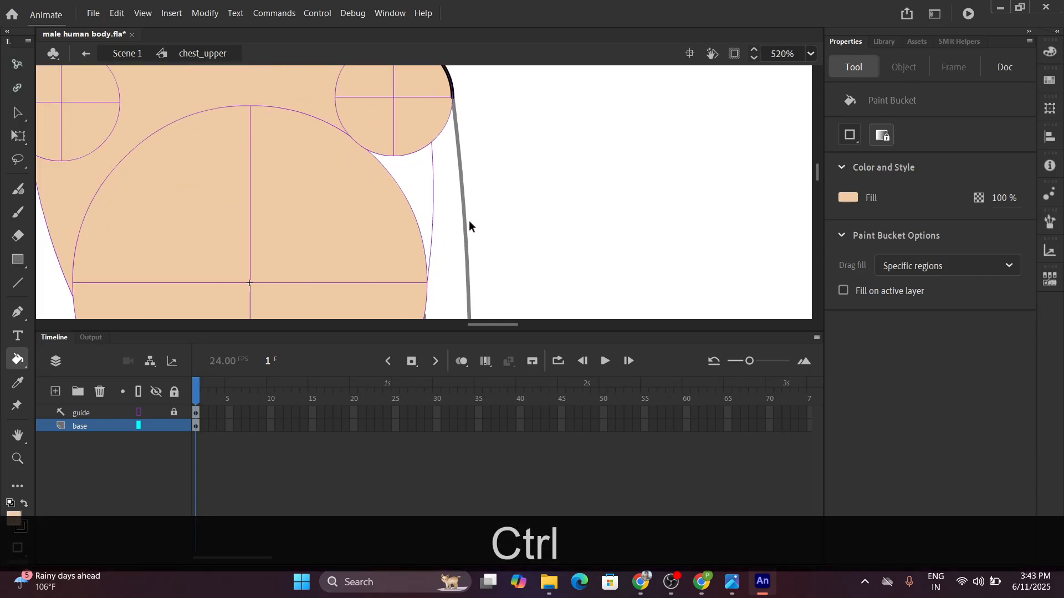
{"action": "key", "text": "ctrl+z"}
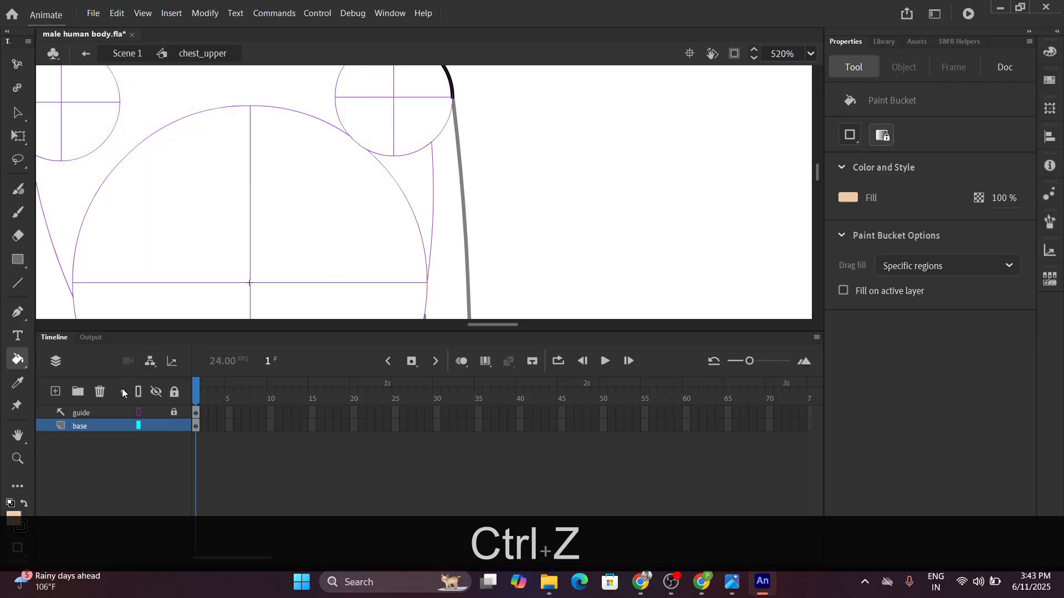
{"action": "left_click", "coordinate": [139, 413]}
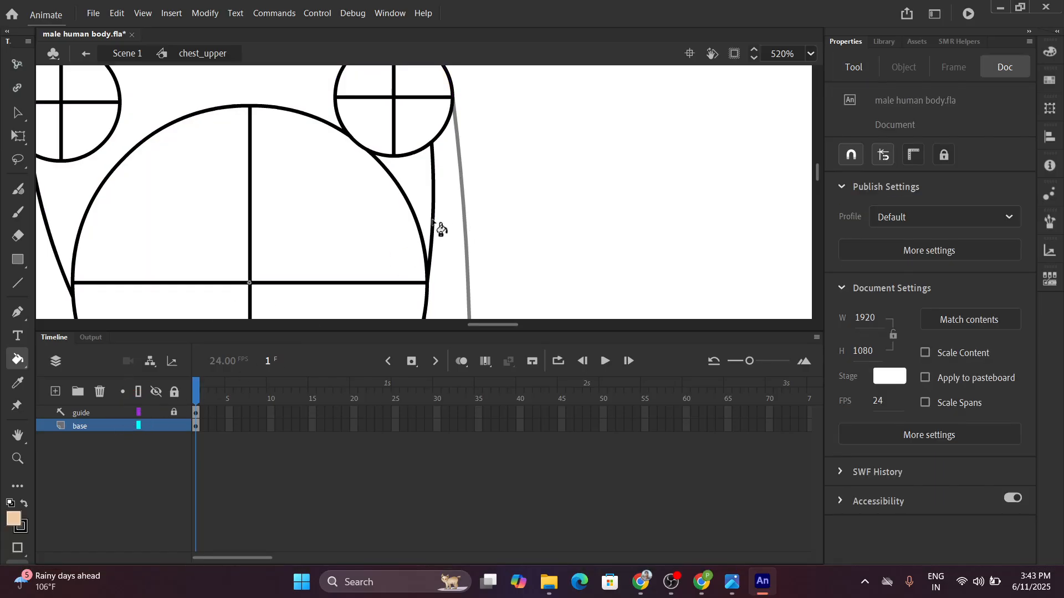
{"action": "left_click", "coordinate": [433, 220]}
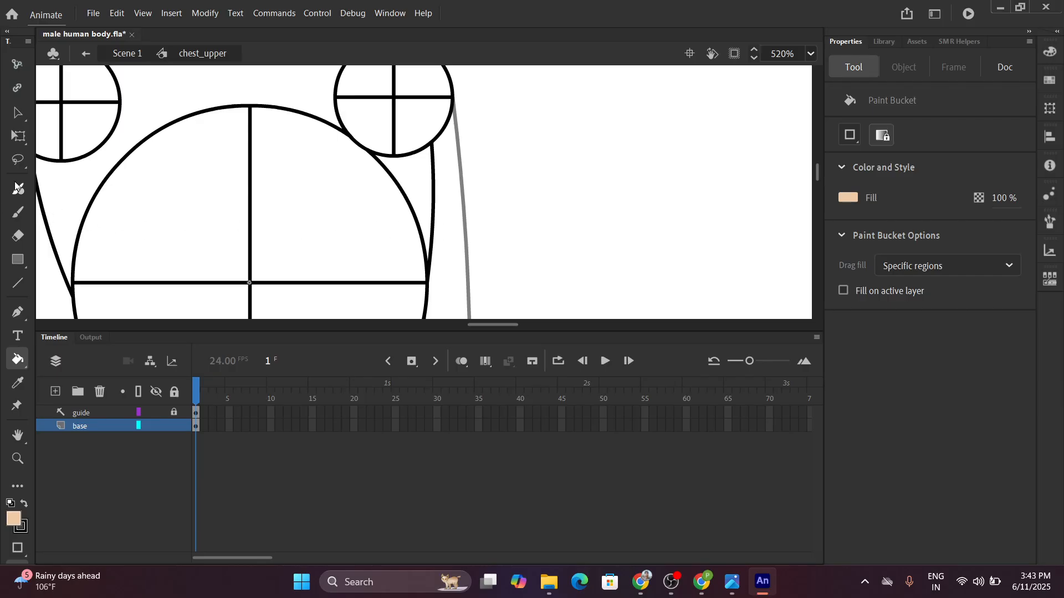
Unlock the guide layer, cut the chest's side line beneath the far shoulder circle, and paste it in place on the base layer.
{"action": "left_click", "coordinate": [18, 113]}
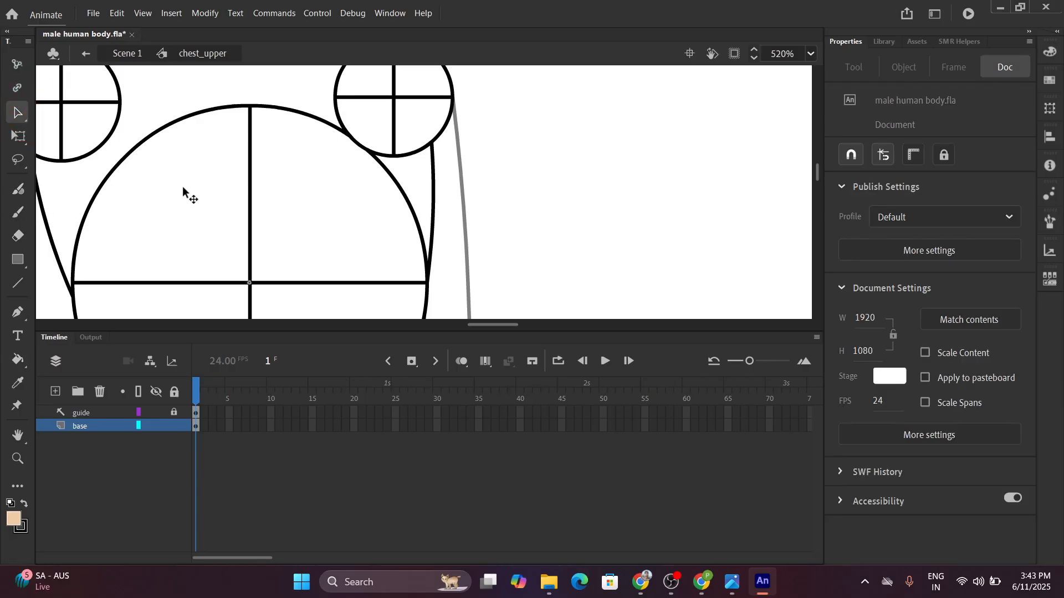
{"action": "left_click", "coordinate": [435, 213]}
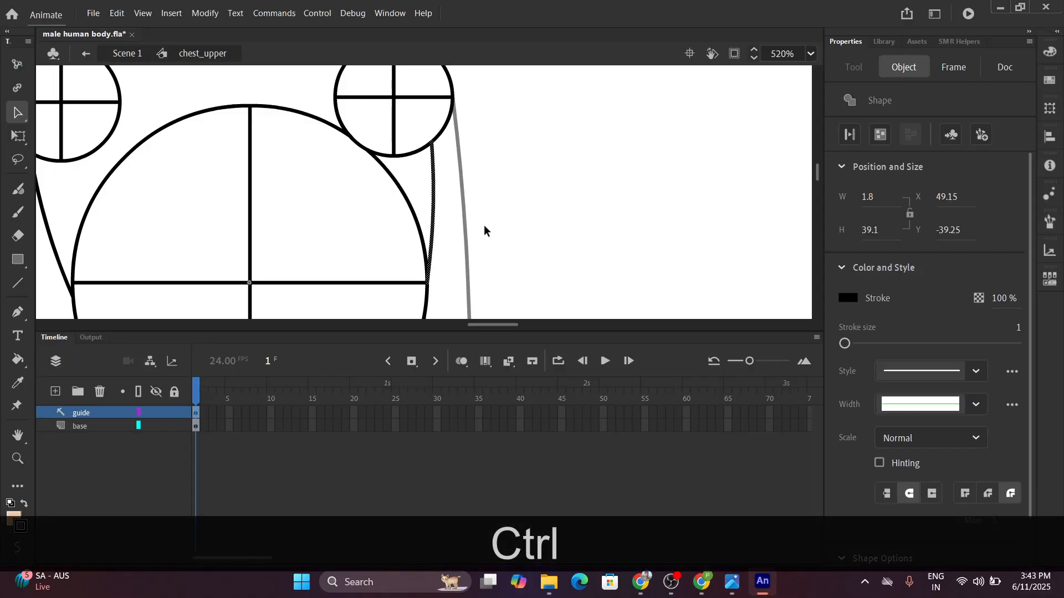
{"action": "key", "text": "ctrl+x"}
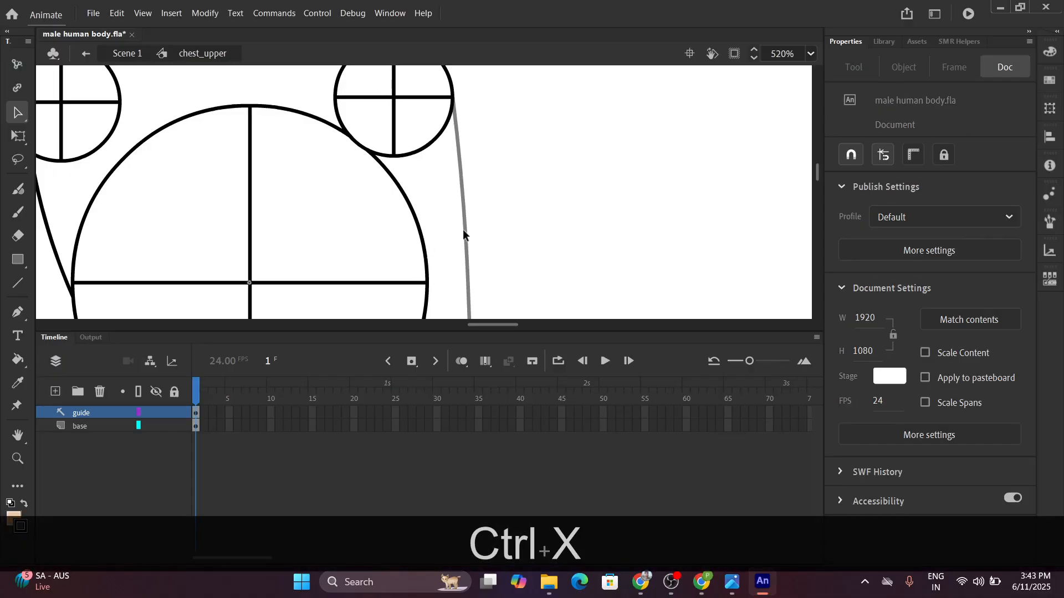
{"action": "left_click", "coordinate": [82, 428]}
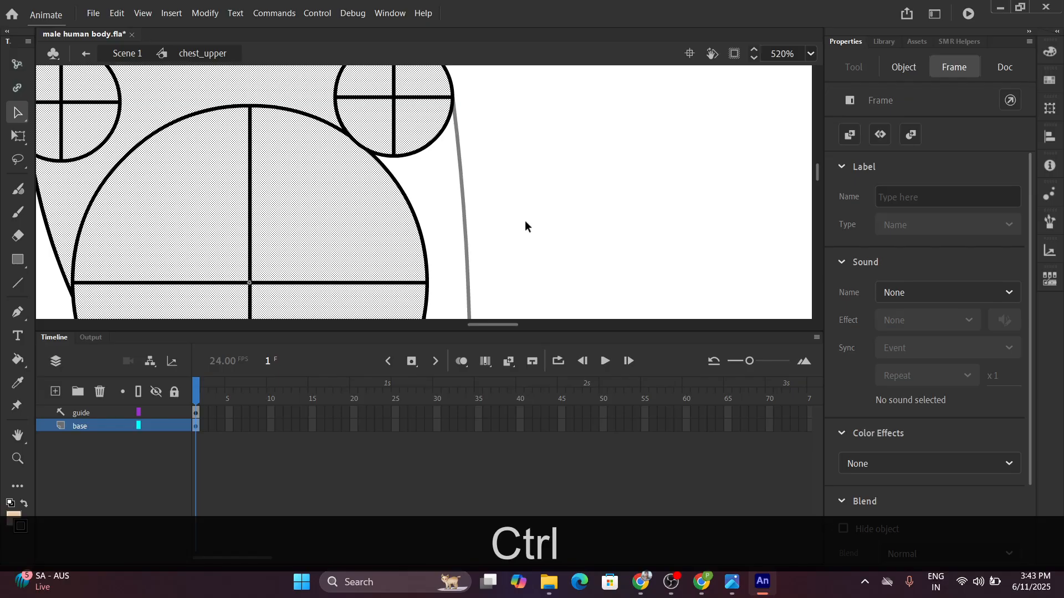
{"action": "key", "text": "ctrl+shift+v"}
Fill the upper chest shape with the skin colour using the Paint Bucket and return to Scene 1.
{"action": "scroll", "coordinate": [524, 220], "scroll_direction": "down", "scroll_amount": 4}
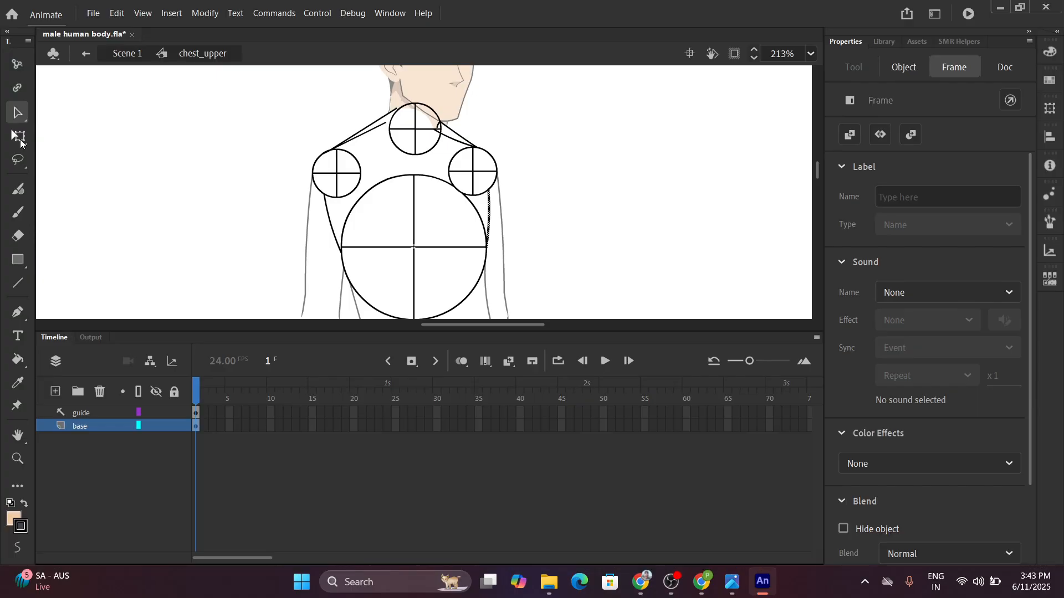
{"action": "left_click", "coordinate": [17, 359]}
{"action": "left_click", "coordinate": [376, 184]}
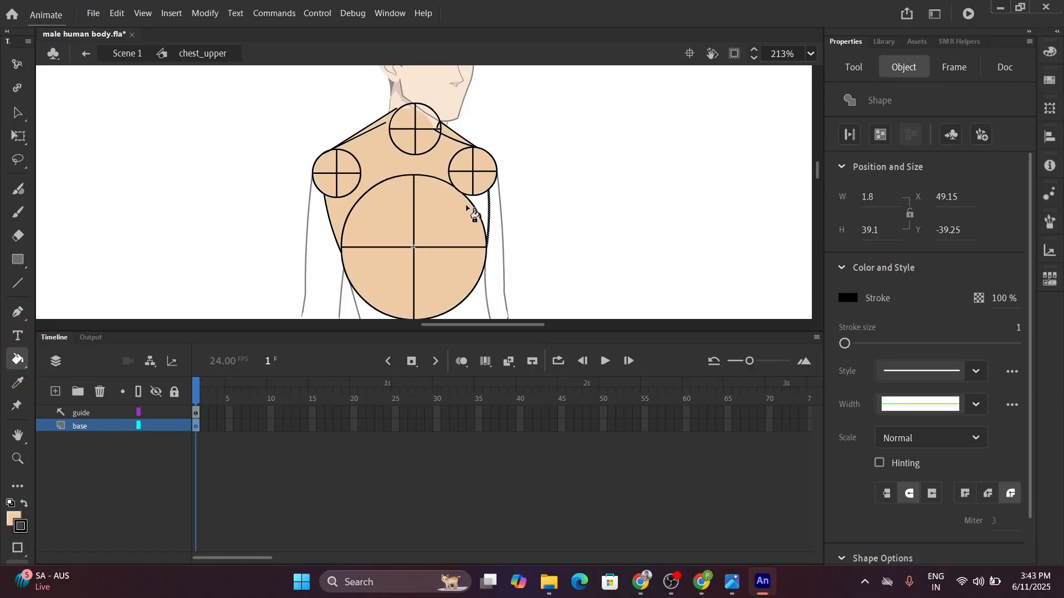
{"action": "left_click", "coordinate": [123, 55]}
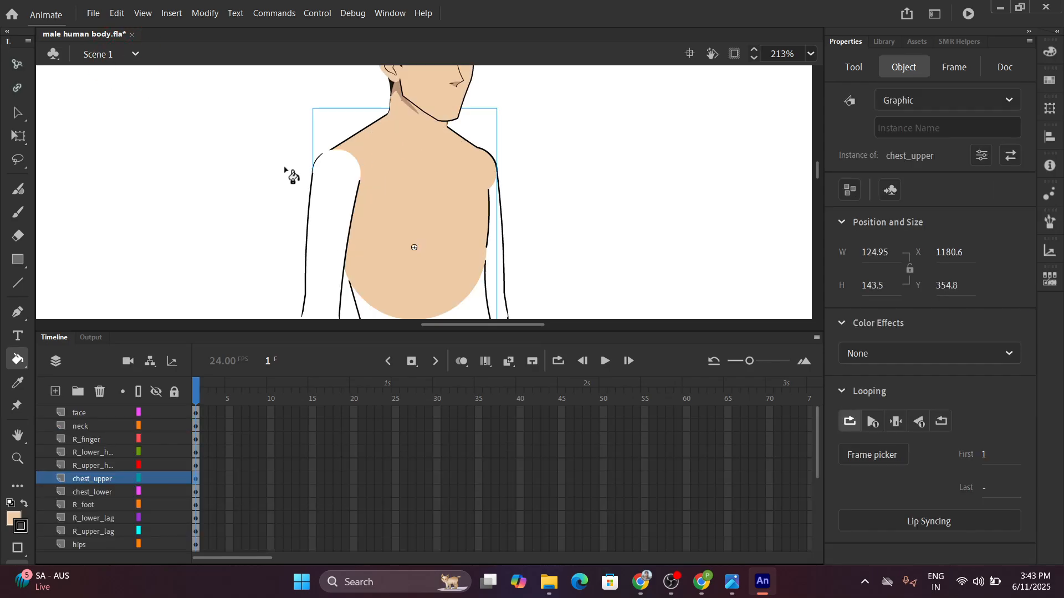
Open the chest_lower symbol, fill its base layer shape with the skin colour, and return to Scene 1.
{"action": "scroll", "coordinate": [328, 191], "scroll_direction": "down", "scroll_amount": 3}
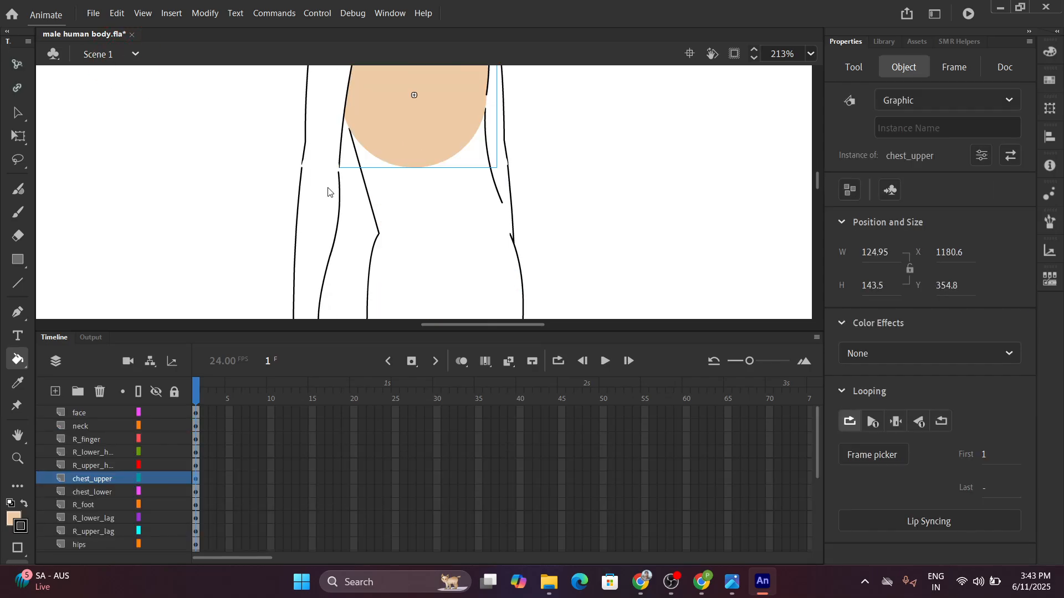
{"action": "left_click", "coordinate": [16, 111]}
{"action": "double_click", "coordinate": [396, 195]}
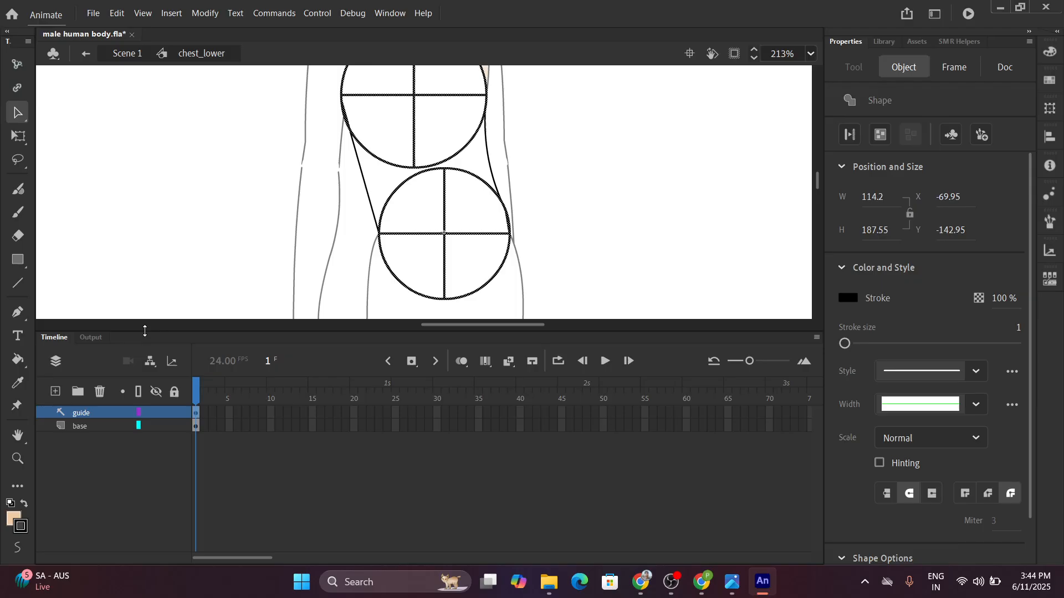
{"action": "left_click", "coordinate": [82, 429]}
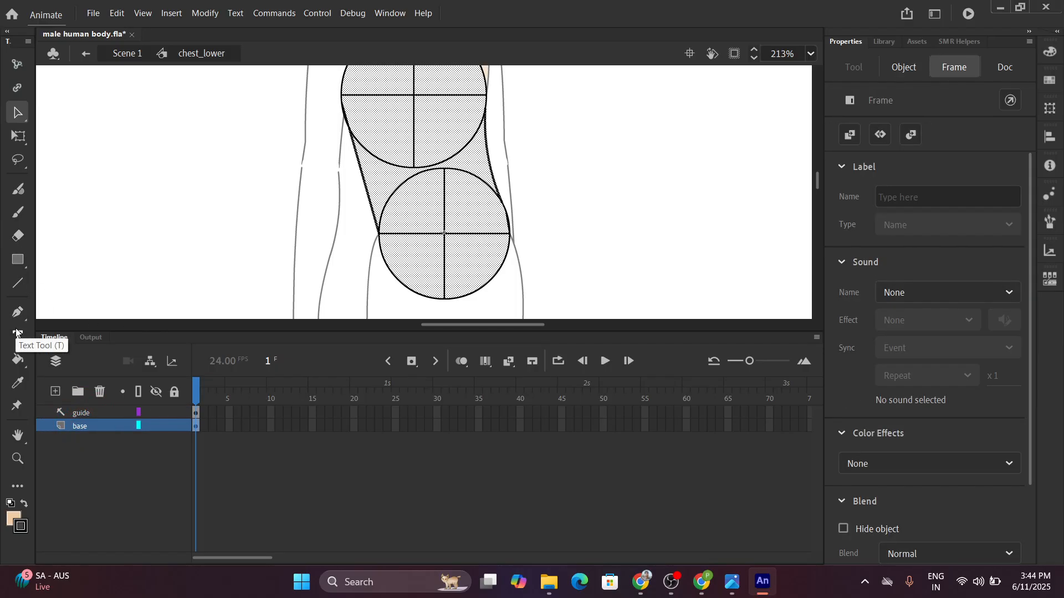
{"action": "left_click", "coordinate": [18, 359]}
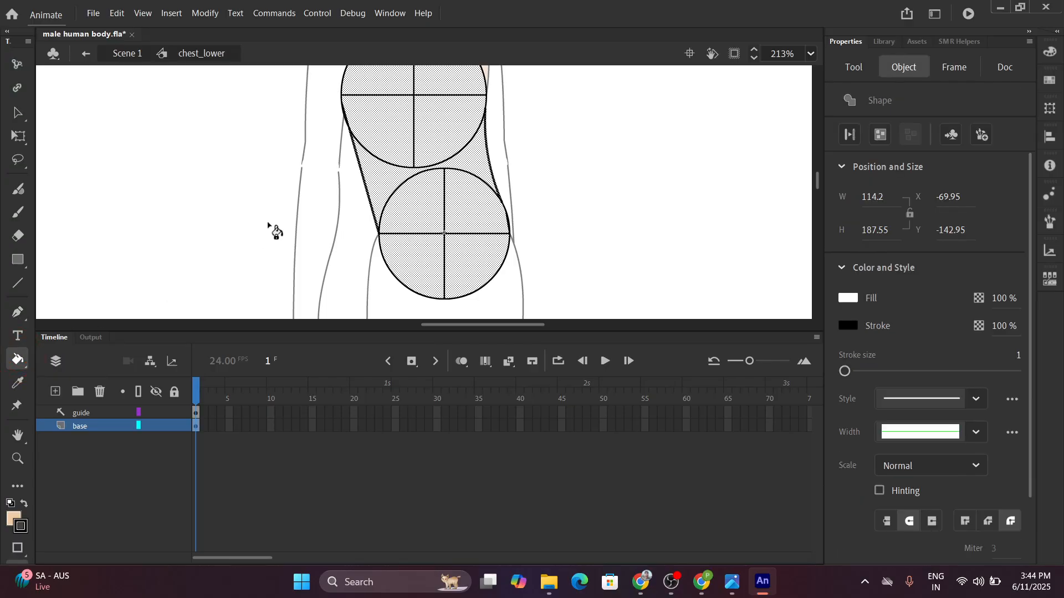
{"action": "left_click", "coordinate": [388, 190]}
{"action": "left_click", "coordinate": [127, 53]}
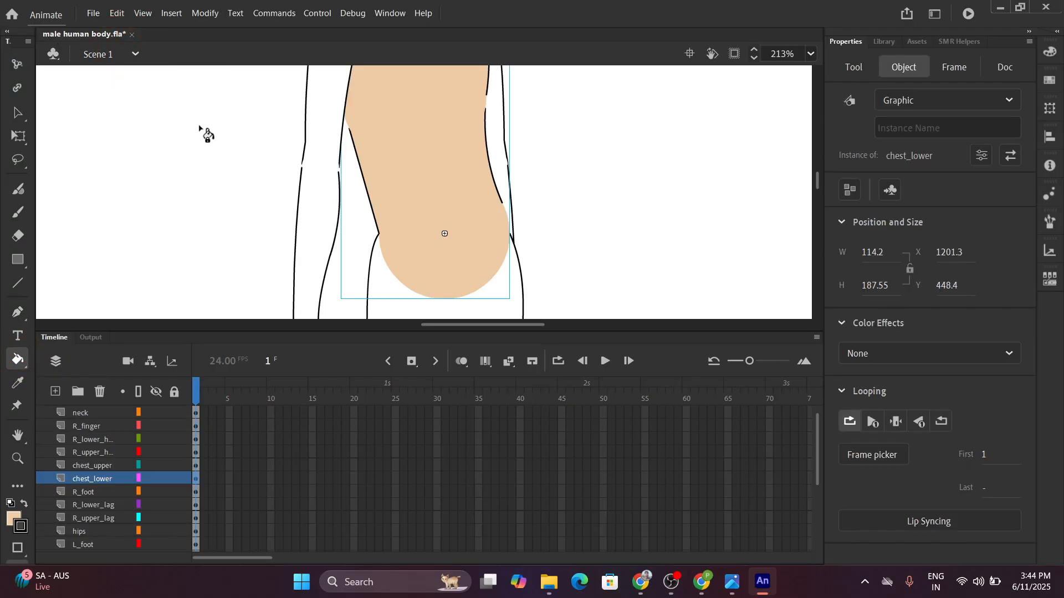
Open the R_upper_hand symbol, fill the upper arm with the skin colour, and return to Scene 1.
{"action": "scroll", "coordinate": [200, 127], "scroll_direction": "down", "scroll_amount": 4}
{"action": "left_click_drag", "start_coordinate": [171, 122], "coordinate": [236, 209]}
{"action": "scroll", "coordinate": [254, 206], "scroll_direction": "up", "scroll_amount": 1}
{"action": "scroll", "coordinate": [254, 204], "scroll_direction": "up", "scroll_amount": 1}
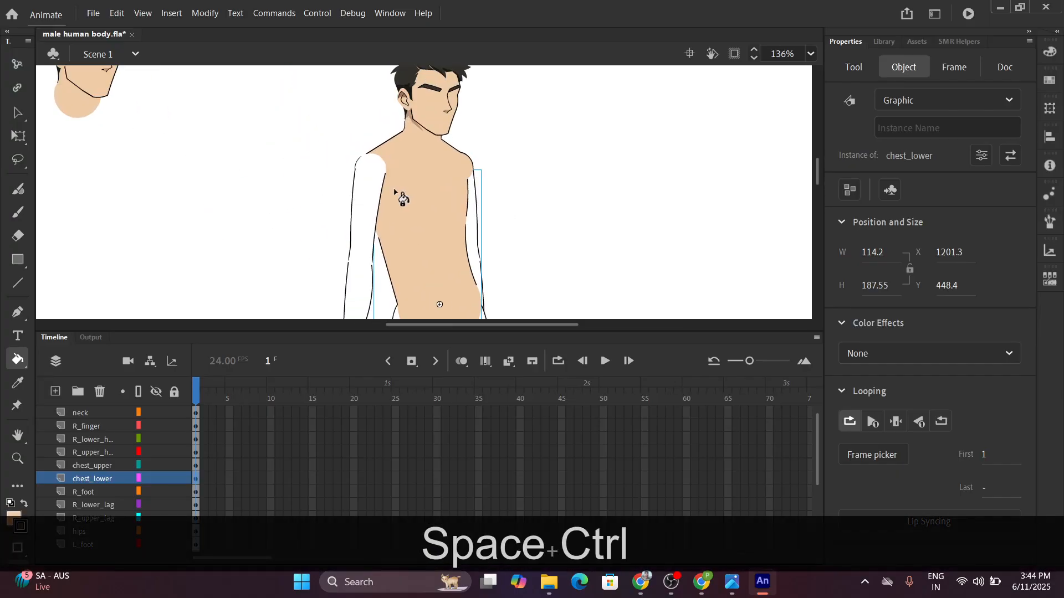
{"action": "left_click", "coordinate": [368, 201]}
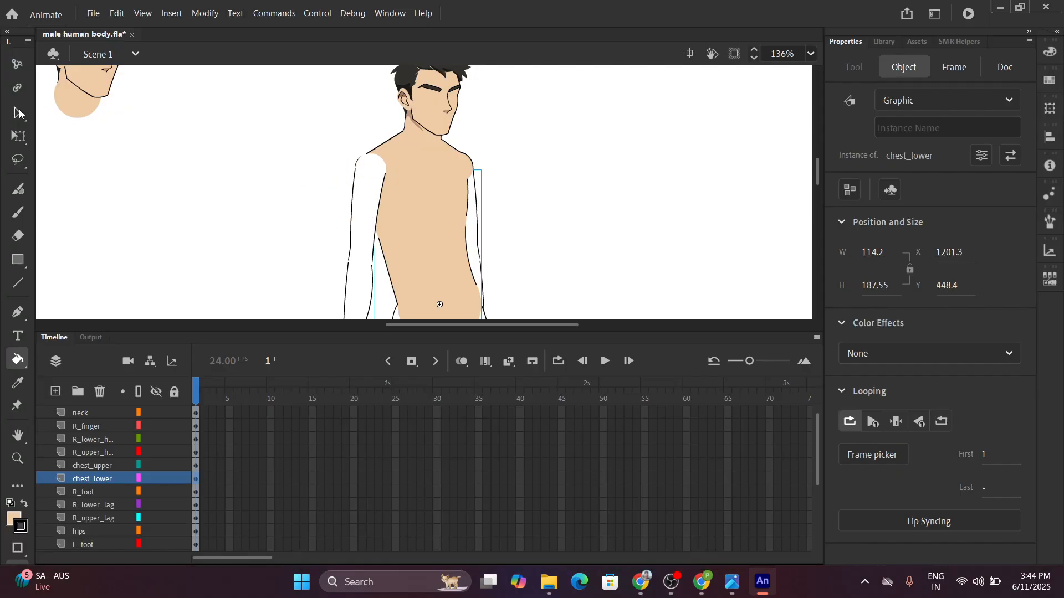
{"action": "left_click", "coordinate": [18, 110]}
{"action": "double_click", "coordinate": [366, 179]}
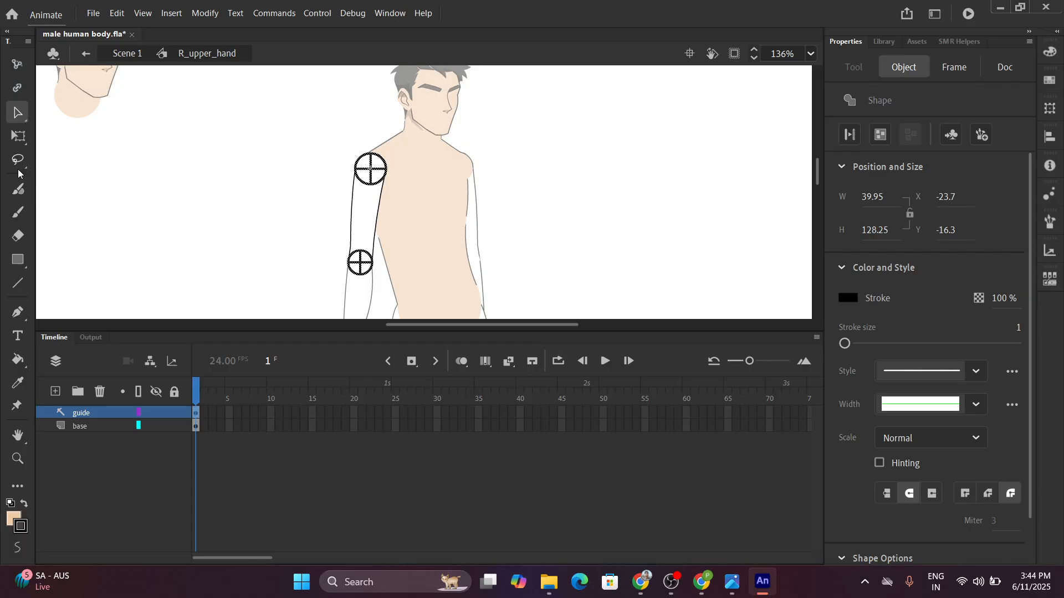
{"action": "left_click", "coordinate": [17, 361]}
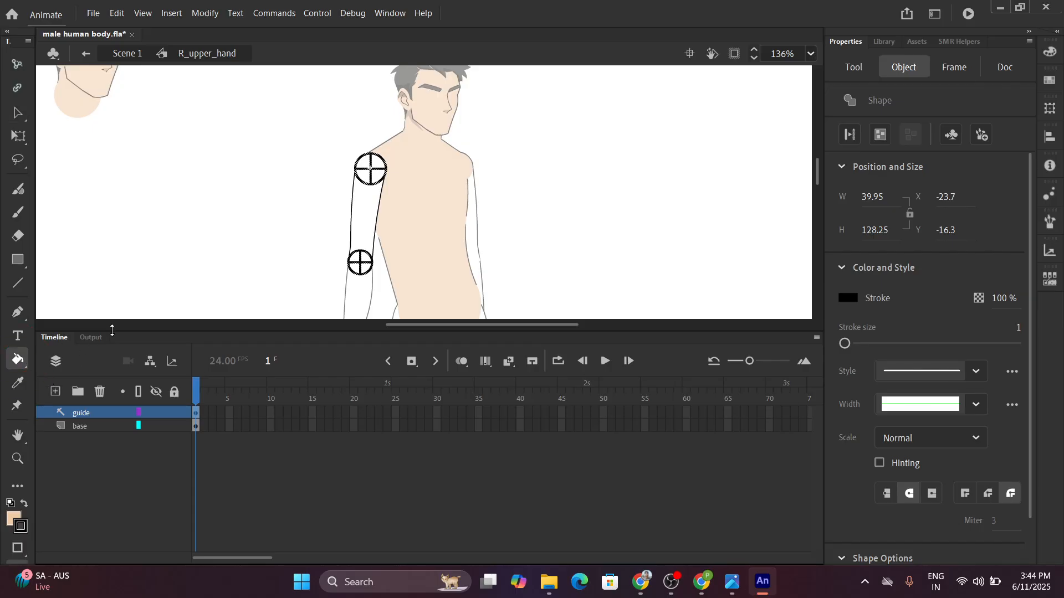
{"action": "left_click", "coordinate": [373, 219]}
{"action": "scroll", "coordinate": [250, 224], "scroll_direction": "down", "scroll_amount": 3}
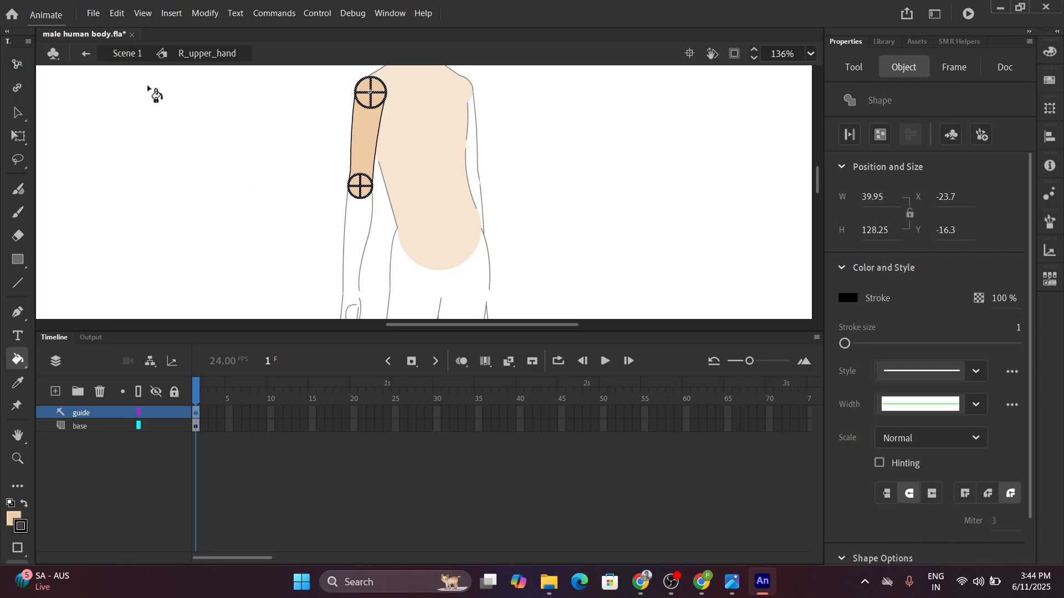
{"action": "left_click", "coordinate": [123, 53]}
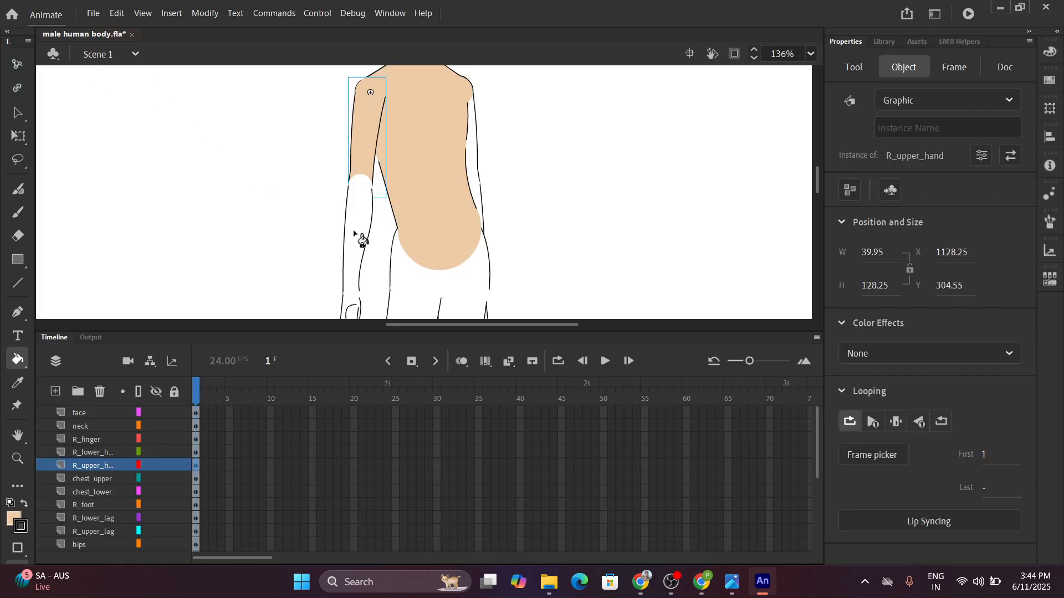
Open the R_lower_hand symbol, fill the forearm with the skin colour, and return to Scene 1.
{"action": "left_click", "coordinate": [17, 113]}
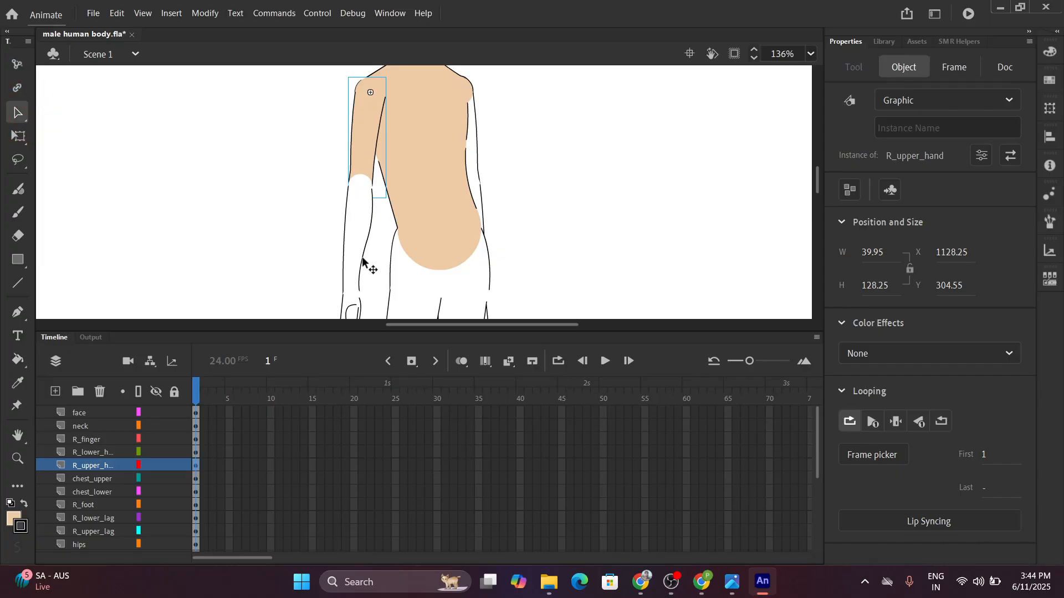
{"action": "double_click", "coordinate": [352, 239]}
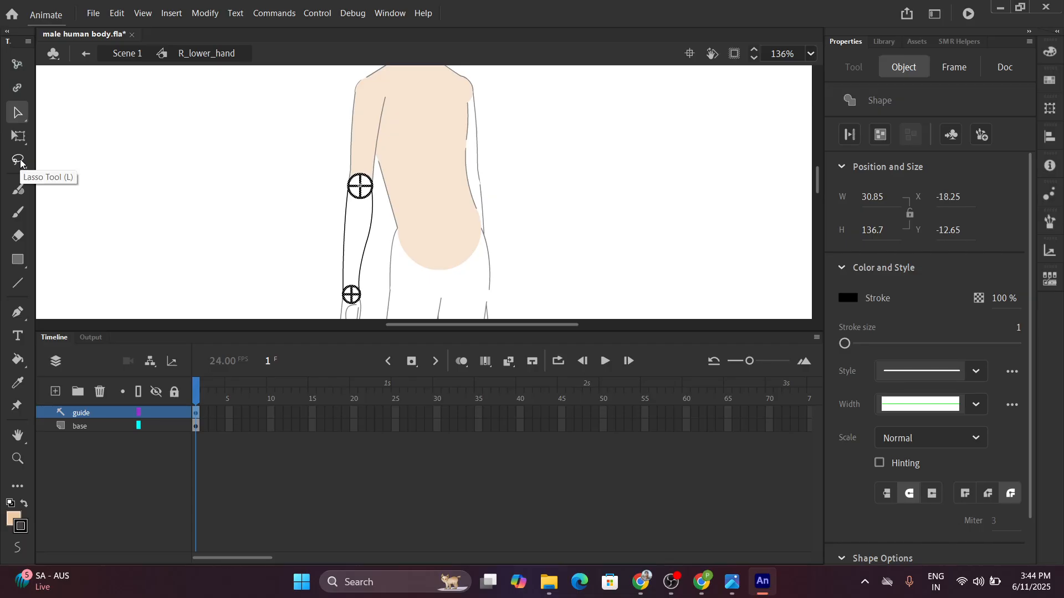
{"action": "left_click", "coordinate": [17, 359]}
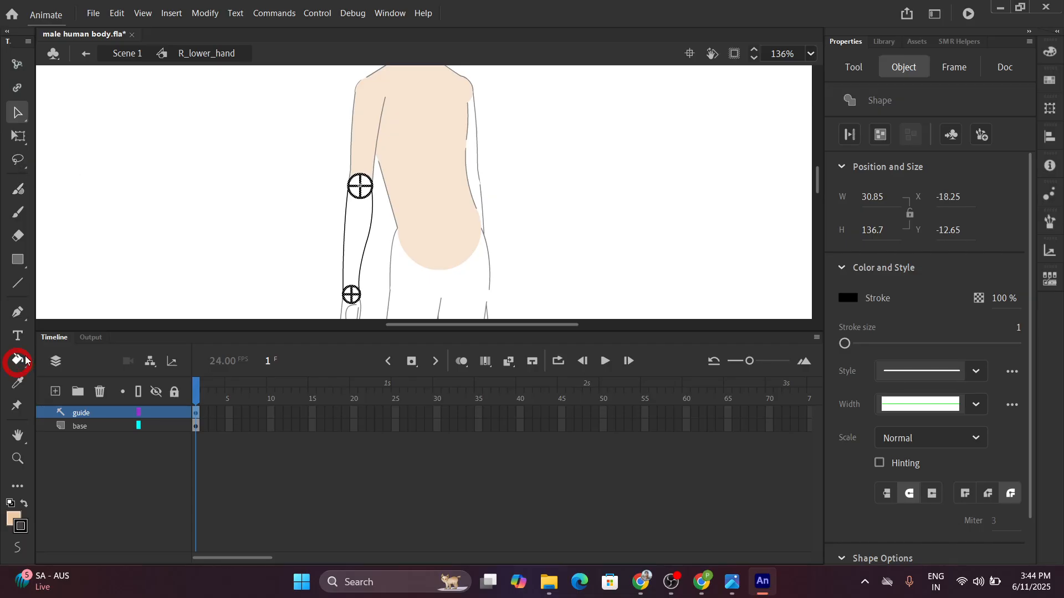
{"action": "left_click", "coordinate": [353, 222]}
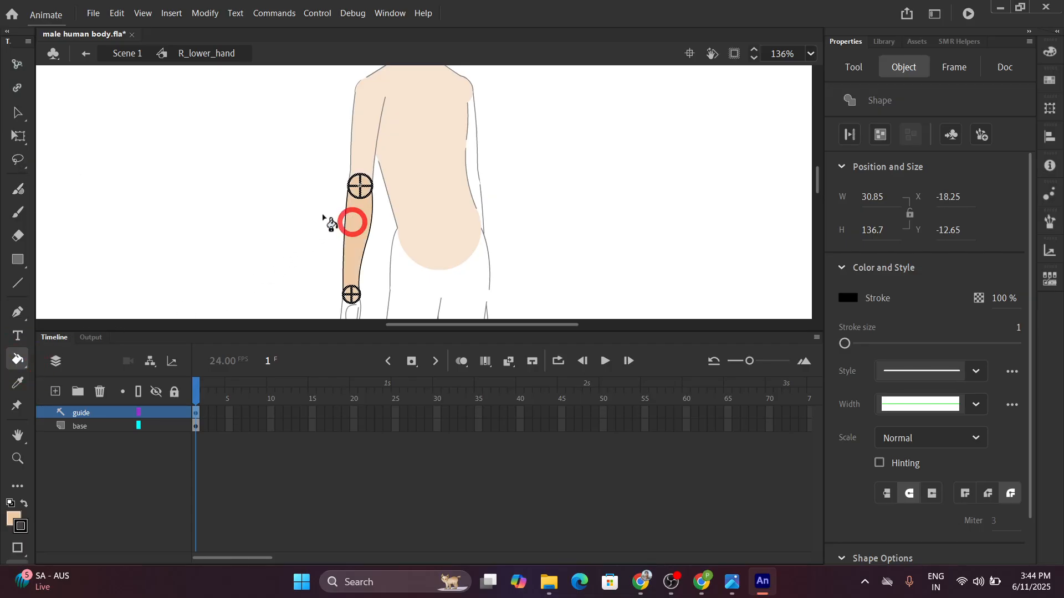
{"action": "left_click", "coordinate": [117, 53]}
Open the R_finger symbol and fill the hand on the base layer with the skin colour.
{"action": "scroll", "coordinate": [295, 203], "scroll_direction": "down", "scroll_amount": 3}
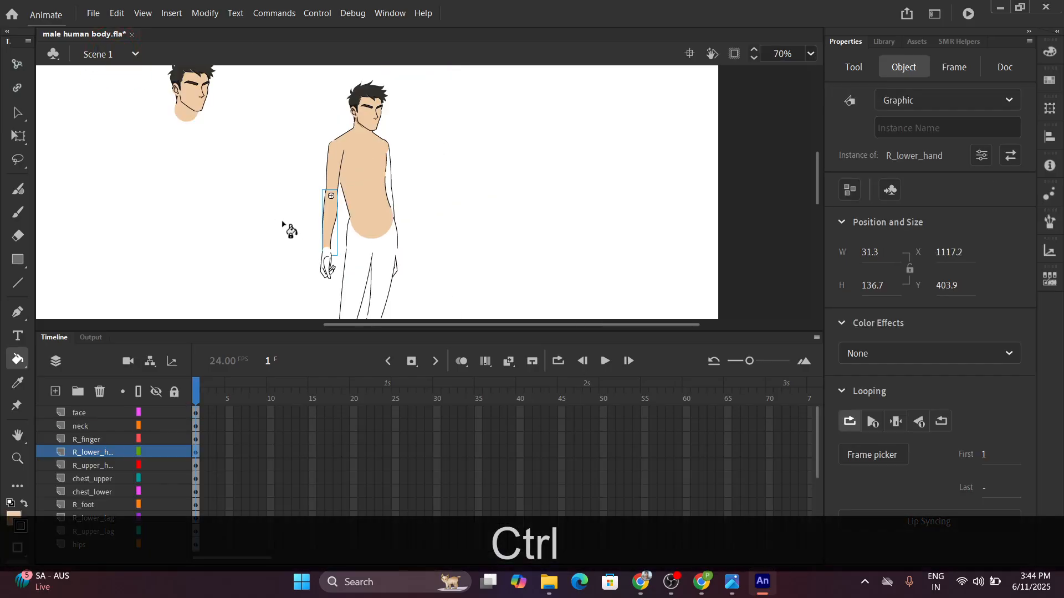
{"action": "left_click_drag", "start_coordinate": [266, 213], "coordinate": [271, 155]}
{"action": "scroll", "coordinate": [326, 199], "scroll_direction": "up", "scroll_amount": 2}
{"action": "scroll", "coordinate": [325, 198], "scroll_direction": "up", "scroll_amount": 1}
{"action": "left_click", "coordinate": [342, 199]}
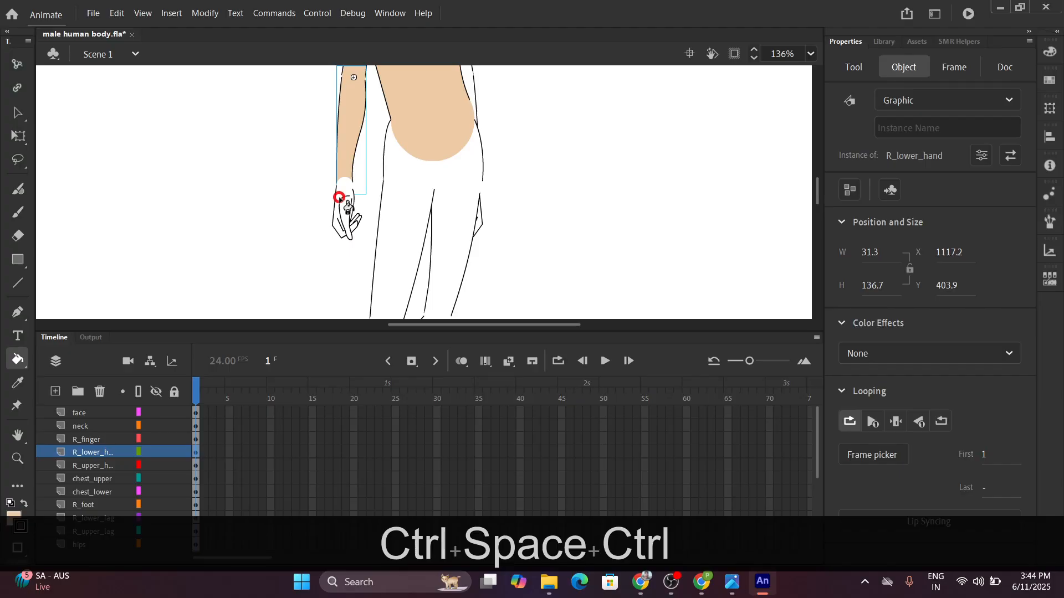
{"action": "key", "text": "ctrl"}
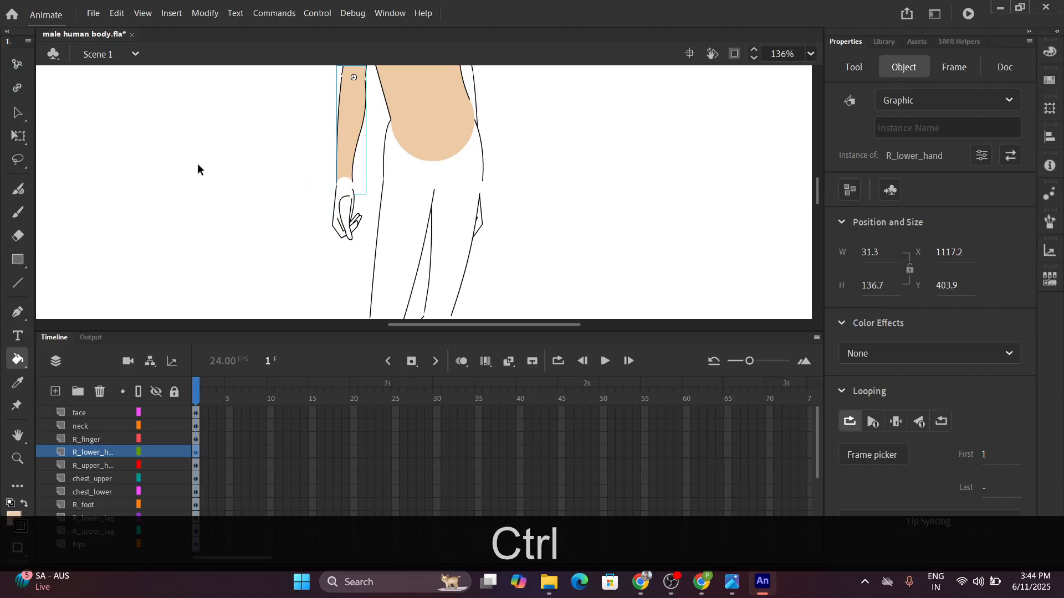
{"action": "double_click", "coordinate": [340, 214]}
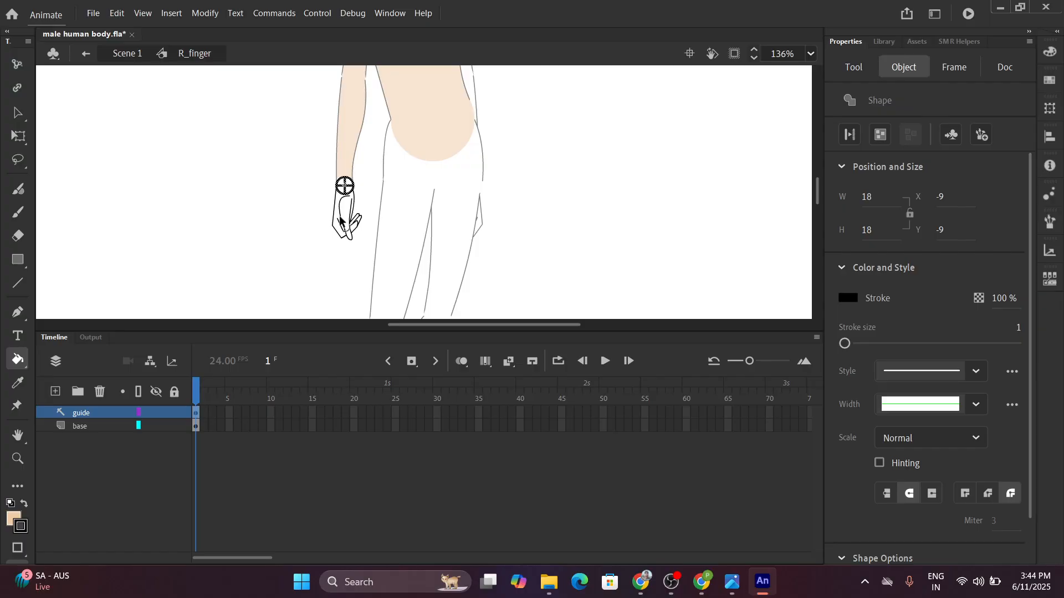
{"action": "scroll", "coordinate": [340, 221], "scroll_direction": "up", "scroll_amount": 2}
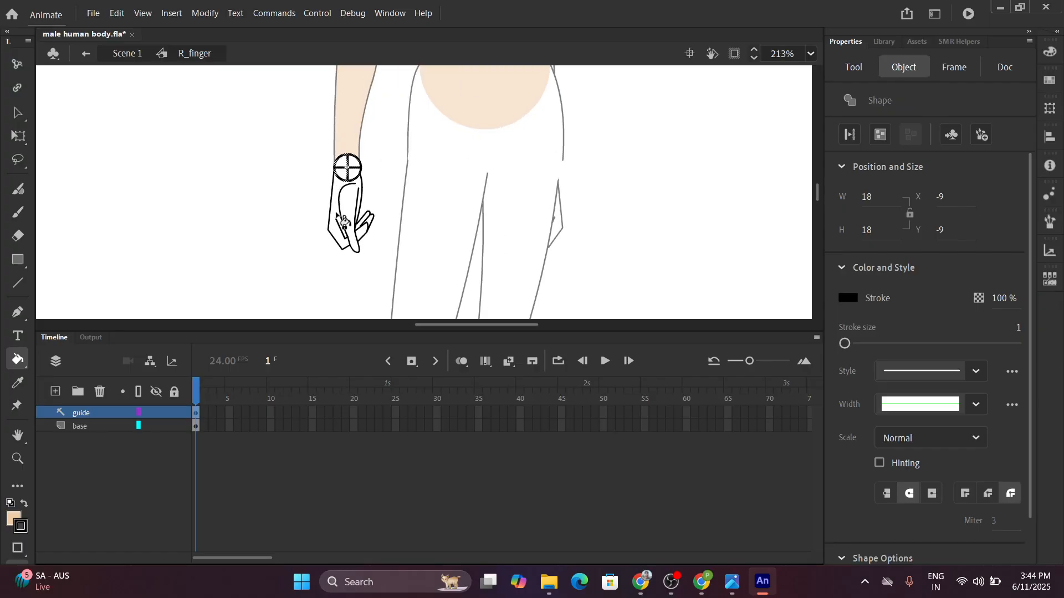
{"action": "left_click", "coordinate": [79, 426]}
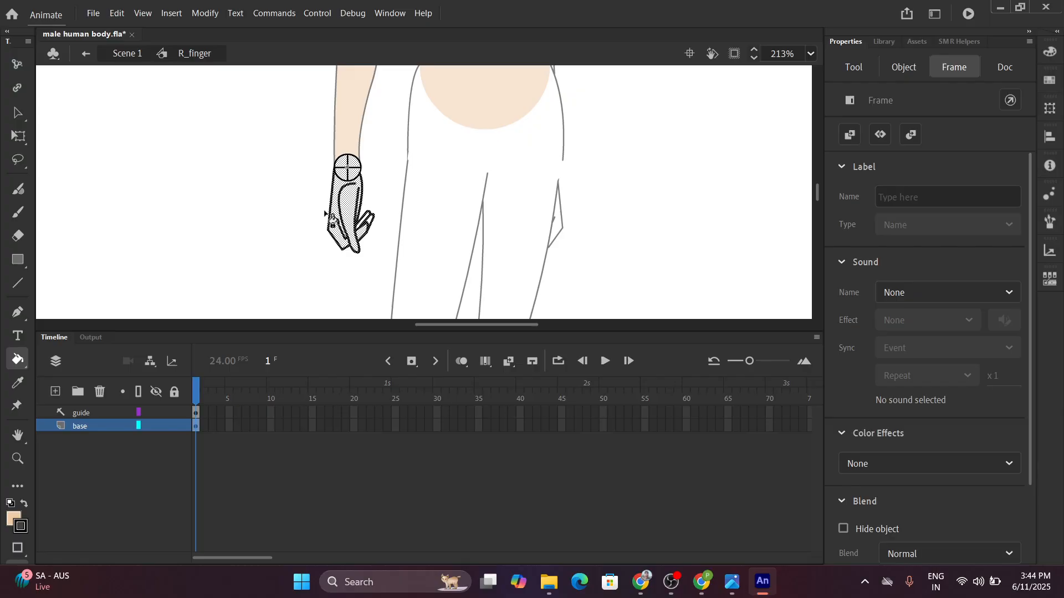
{"action": "left_click", "coordinate": [342, 215]}
Try to fill the two still-empty small fingers of the R_finger hand with the skin colour.
{"action": "scroll", "coordinate": [341, 215], "scroll_direction": "down", "scroll_amount": 2}
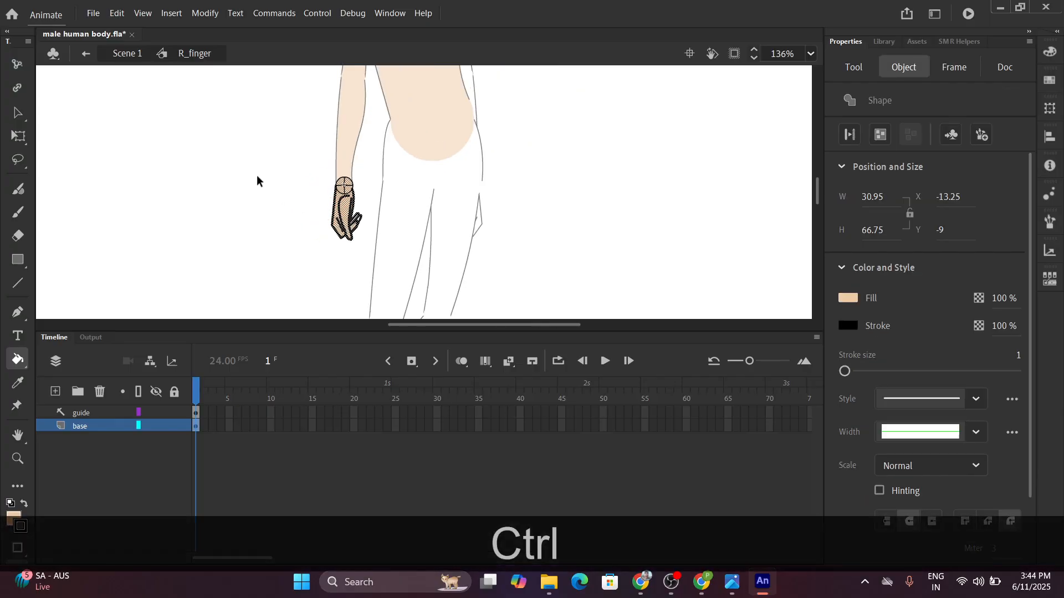
{"action": "scroll", "coordinate": [352, 237], "scroll_direction": "up", "scroll_amount": 5}
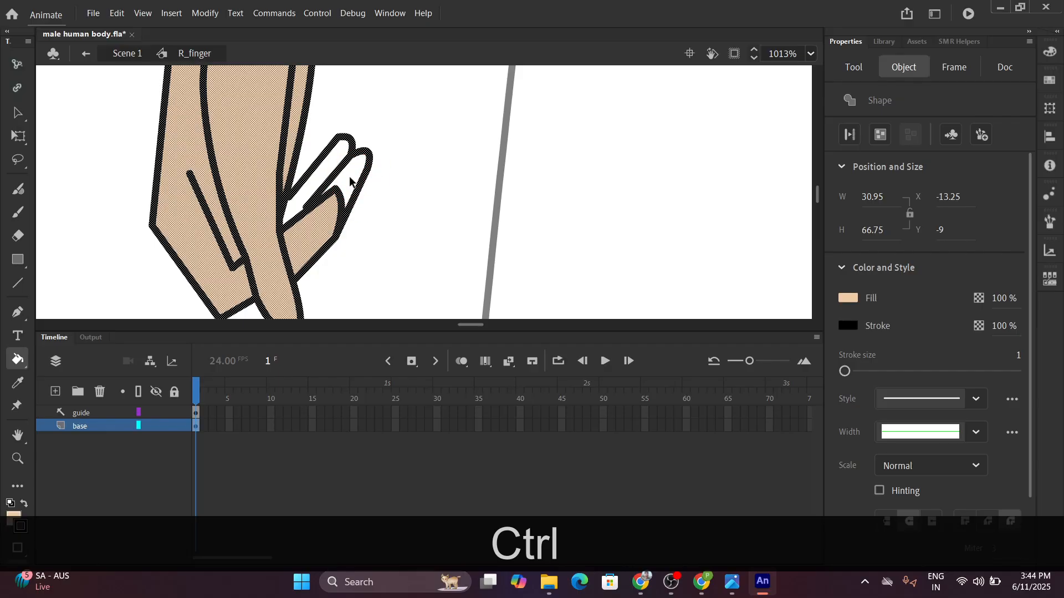
{"action": "left_click", "coordinate": [349, 181], "text": "ctrl"}
{"action": "left_click", "coordinate": [355, 185]}
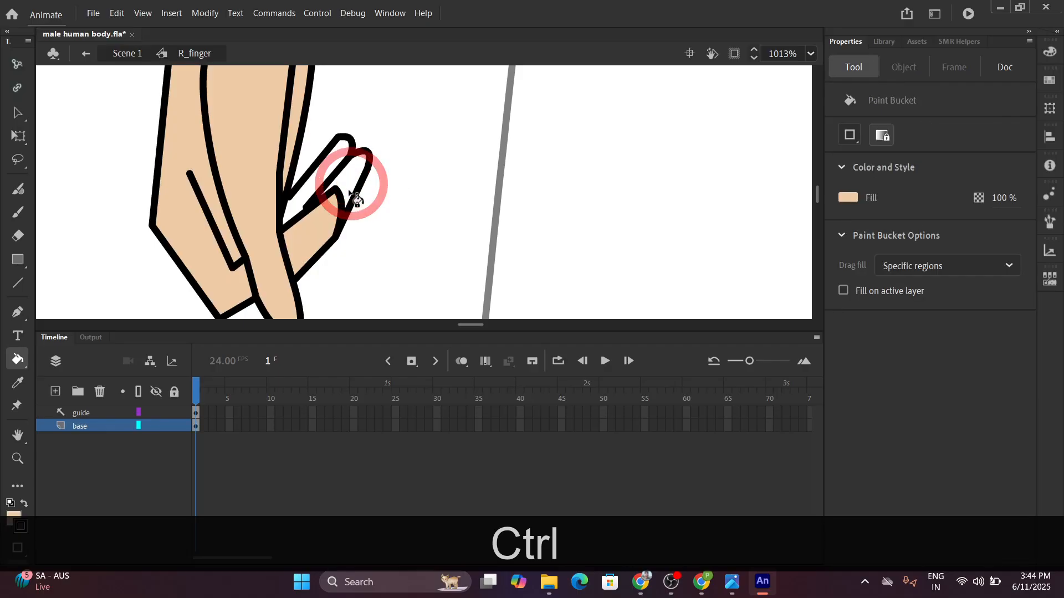
{"action": "left_click", "coordinate": [302, 188]}
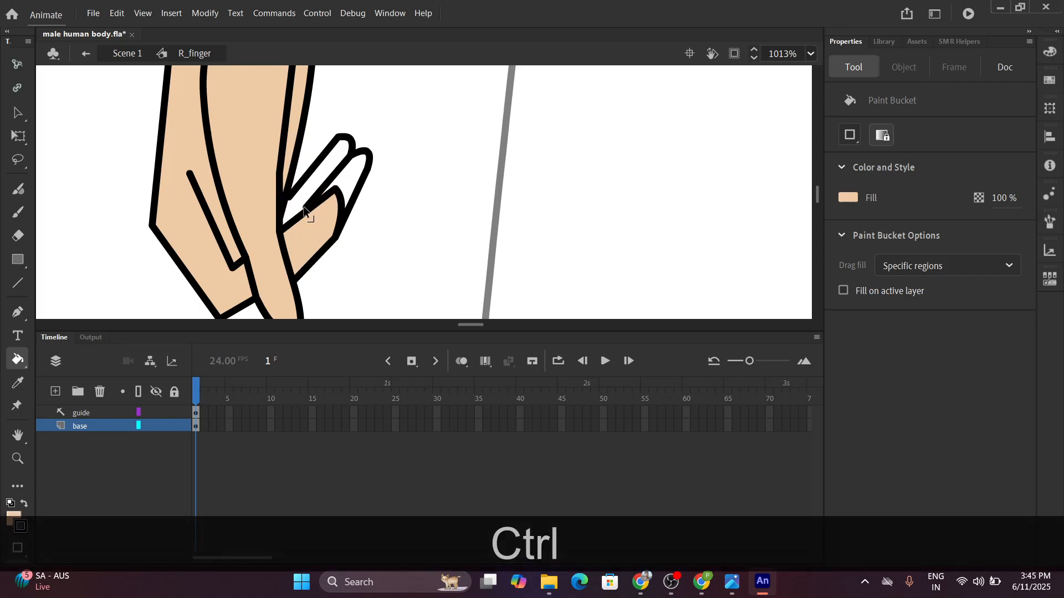
{"action": "scroll", "coordinate": [306, 208], "scroll_direction": "up", "scroll_amount": 3}
{"action": "scroll", "coordinate": [305, 208], "scroll_direction": "up", "scroll_amount": 1}
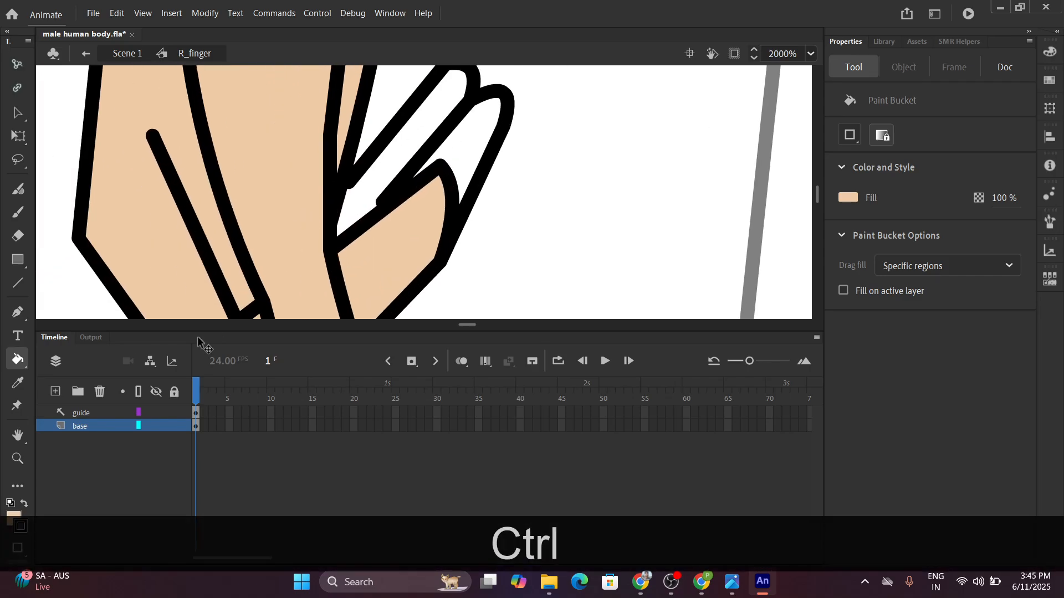
Hide the guide layer, close the gap in the outermost small finger's outline, and fill that finger with the skin colour.
{"action": "left_click", "coordinate": [156, 413]}
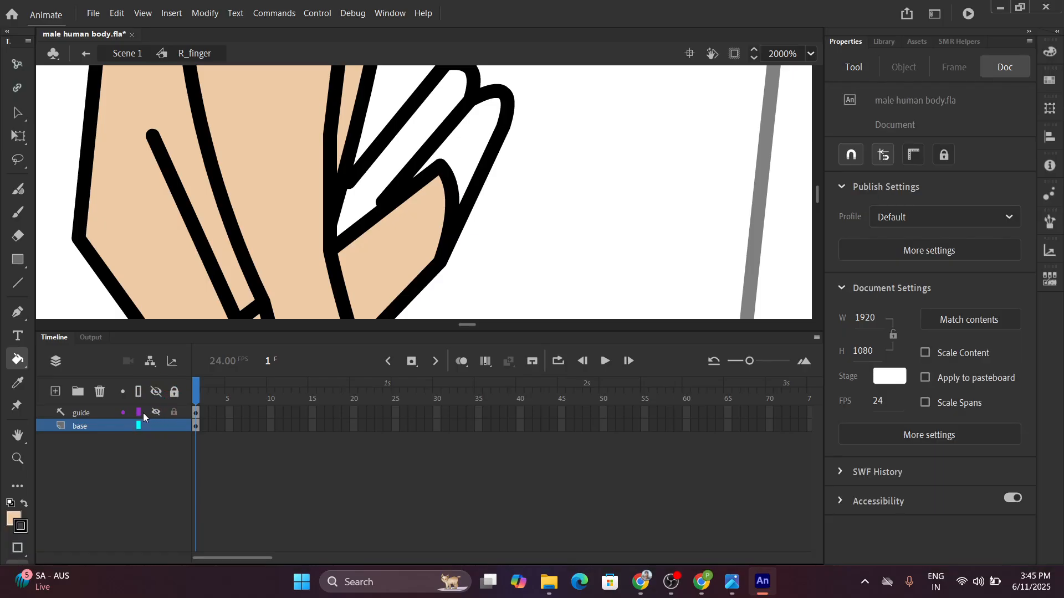
{"action": "scroll", "coordinate": [383, 202], "scroll_direction": "up", "scroll_amount": 2}
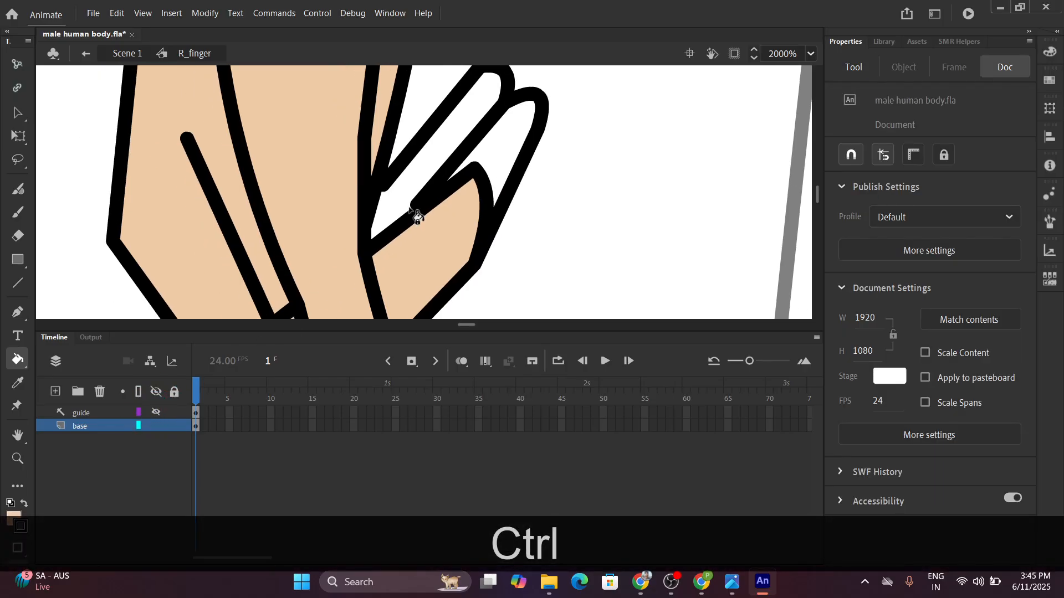
{"action": "left_click_drag", "start_coordinate": [417, 209], "coordinate": [419, 213]}
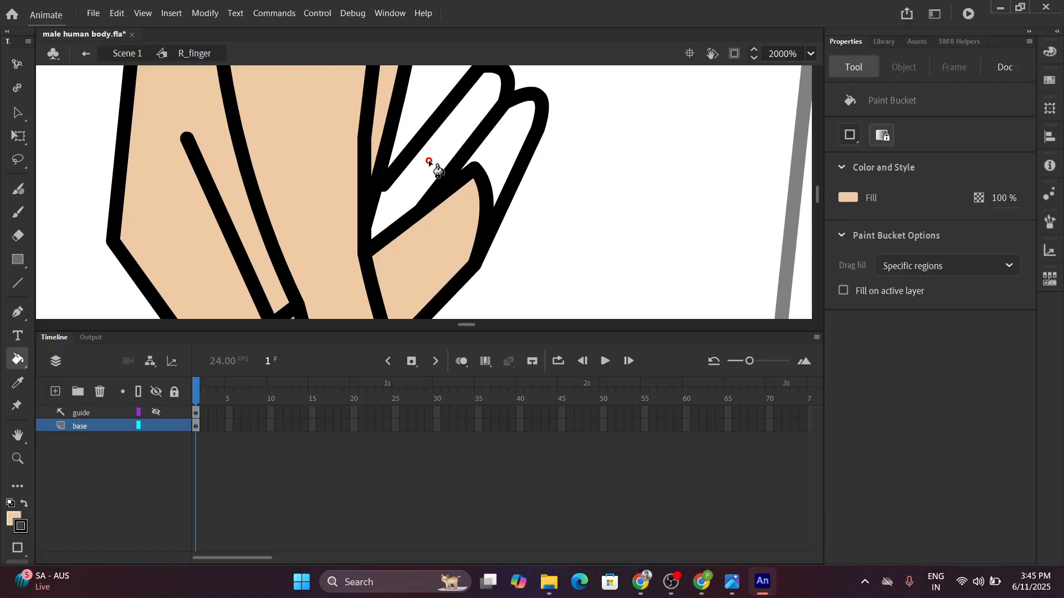
{"action": "left_click", "coordinate": [516, 160]}
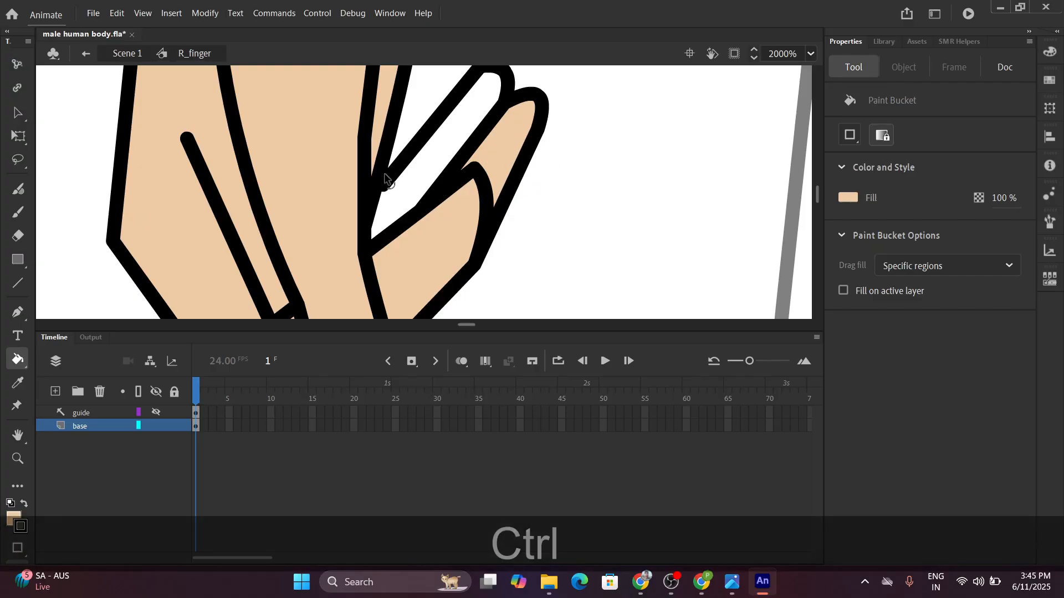
Join the loose stroke end of the remaining small finger, fill that finger with the skin colour, and return to Scene 1.
{"action": "left_click_drag", "start_coordinate": [386, 180], "coordinate": [381, 176]}
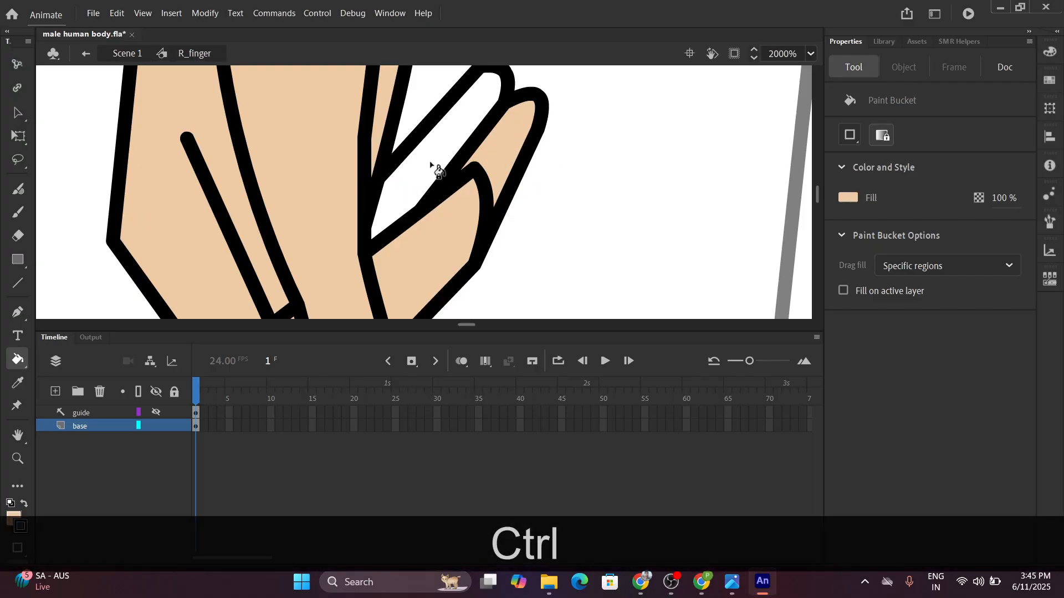
{"action": "scroll", "coordinate": [432, 172], "scroll_direction": "down", "scroll_amount": 8}
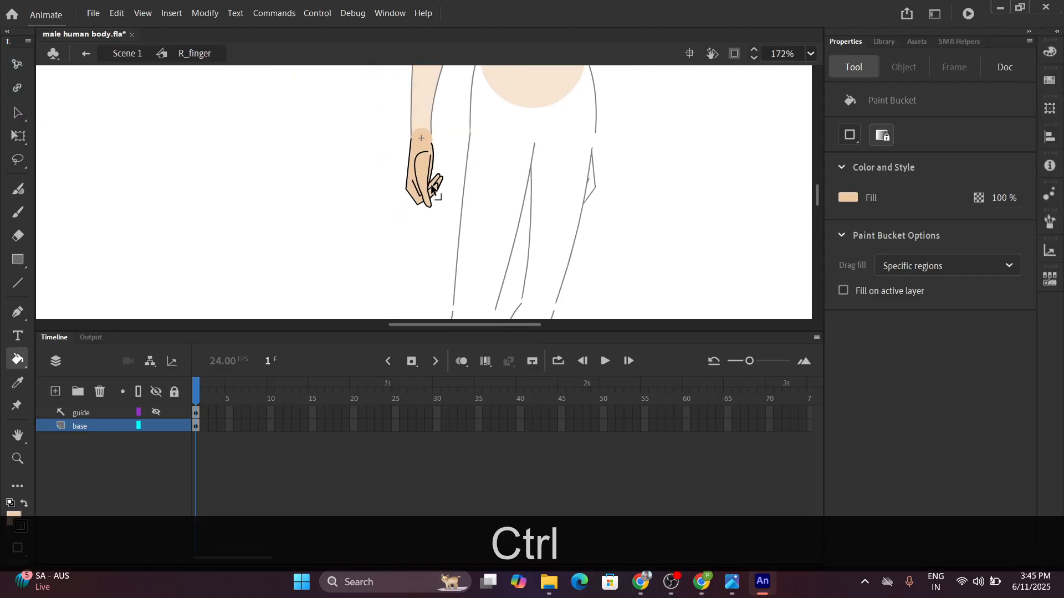
{"action": "left_click", "coordinate": [125, 54]}
Open the L_upper_hand symbol, fill the upper arm on the base layer with the skin colour, and return to Scene 1.
{"action": "scroll", "coordinate": [340, 163], "scroll_direction": "down", "scroll_amount": 2}
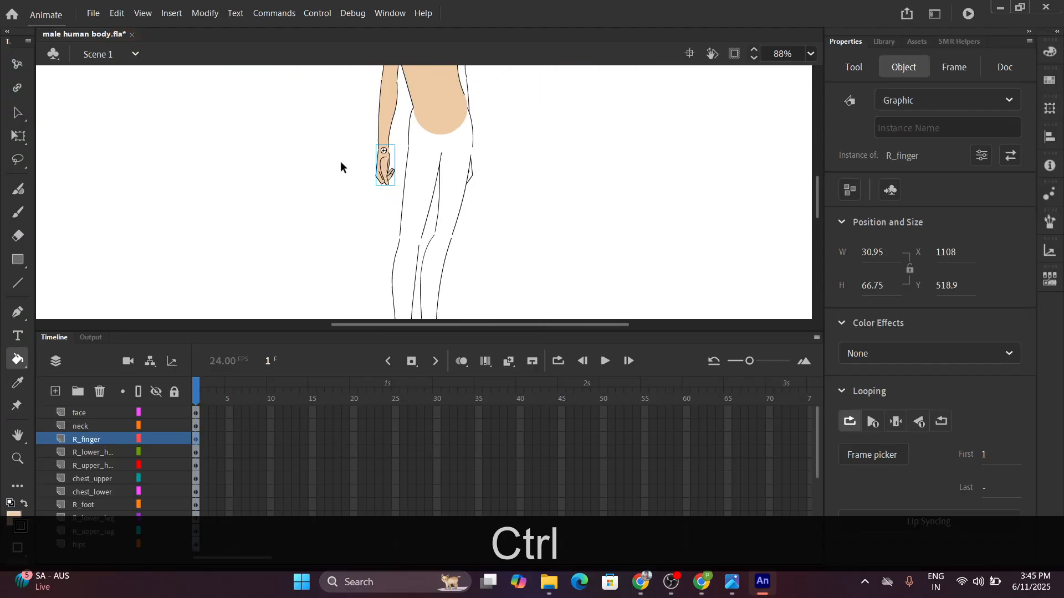
{"action": "scroll", "coordinate": [441, 172], "scroll_direction": "up", "scroll_amount": 1}
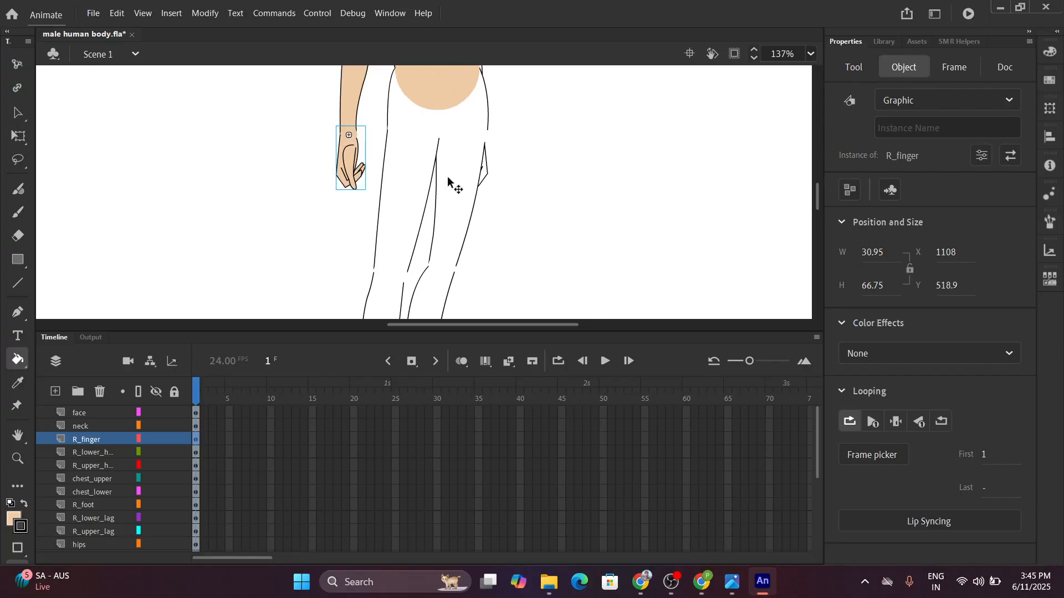
{"action": "scroll", "coordinate": [443, 166], "scroll_direction": "down", "scroll_amount": 4}
{"action": "scroll", "coordinate": [475, 217], "scroll_direction": "up", "scroll_amount": 5}
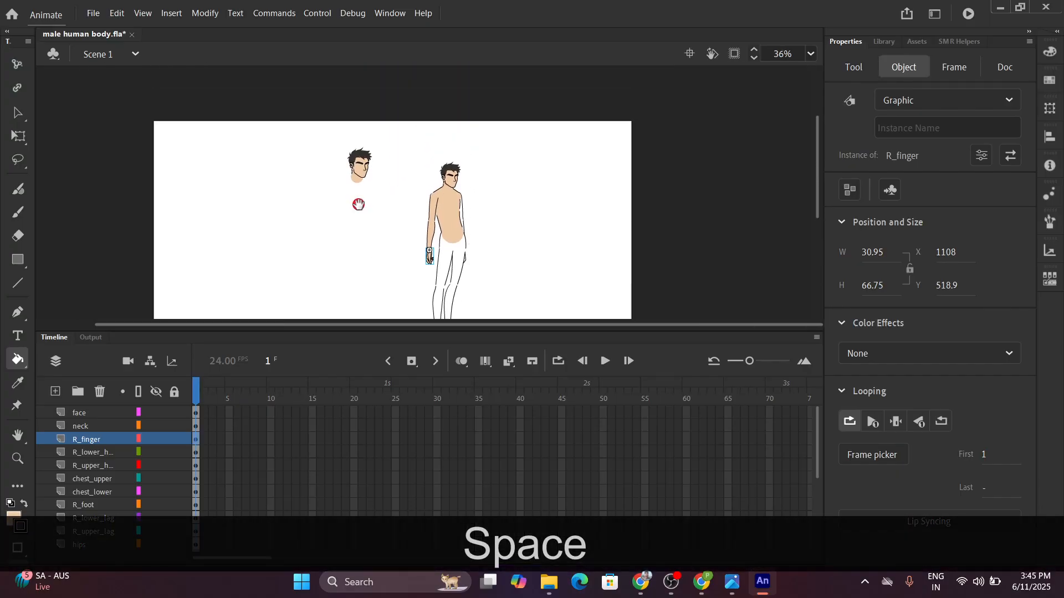
{"action": "left_click_drag", "start_coordinate": [535, 203], "coordinate": [524, 145]}
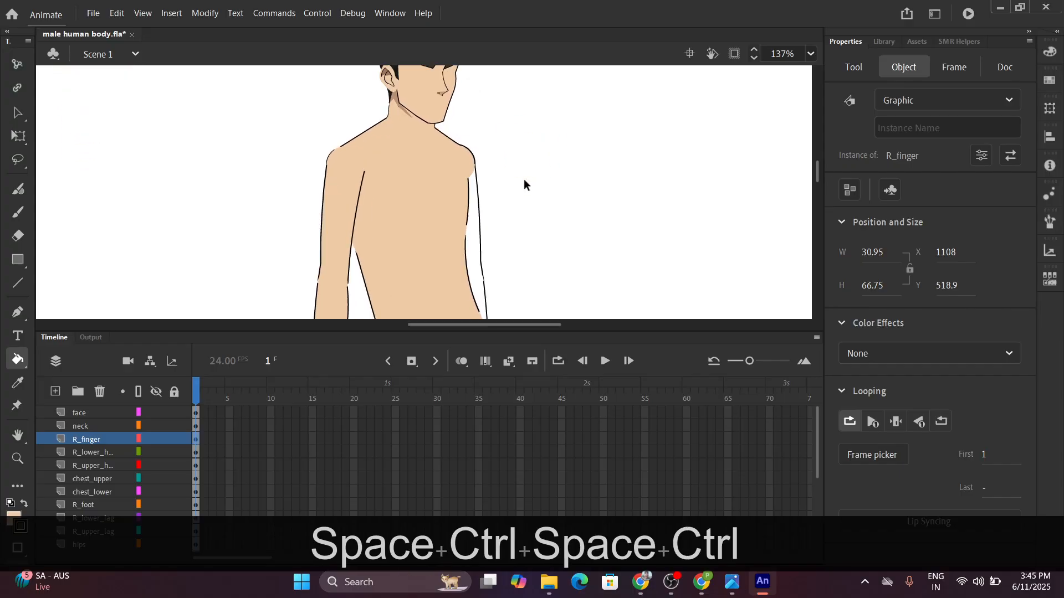
{"action": "scroll", "coordinate": [520, 178], "scroll_direction": "up", "scroll_amount": 4}
{"action": "double_click", "coordinate": [428, 221]}
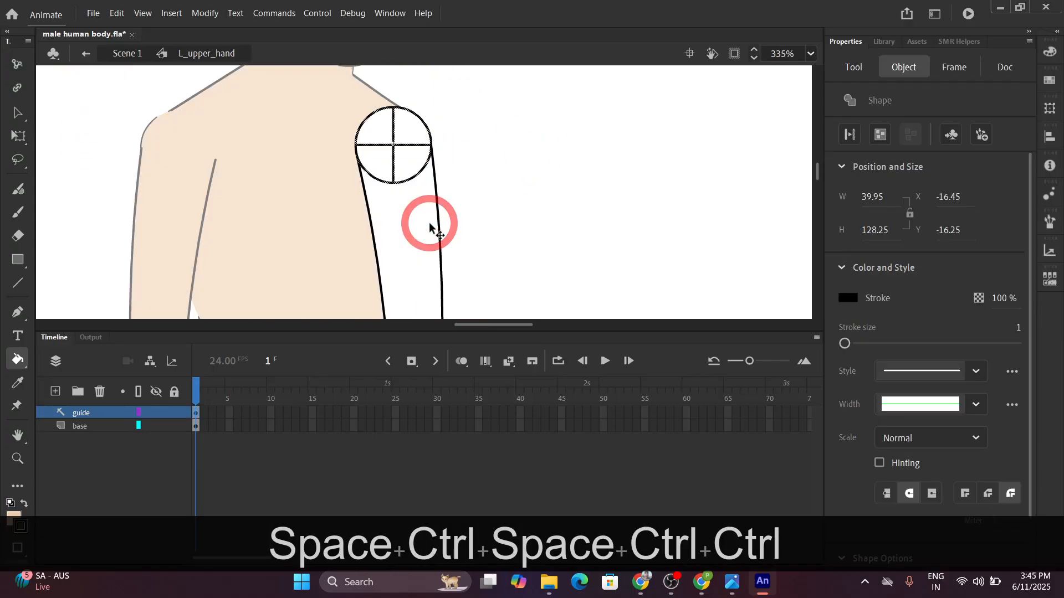
{"action": "left_click", "coordinate": [155, 426]}
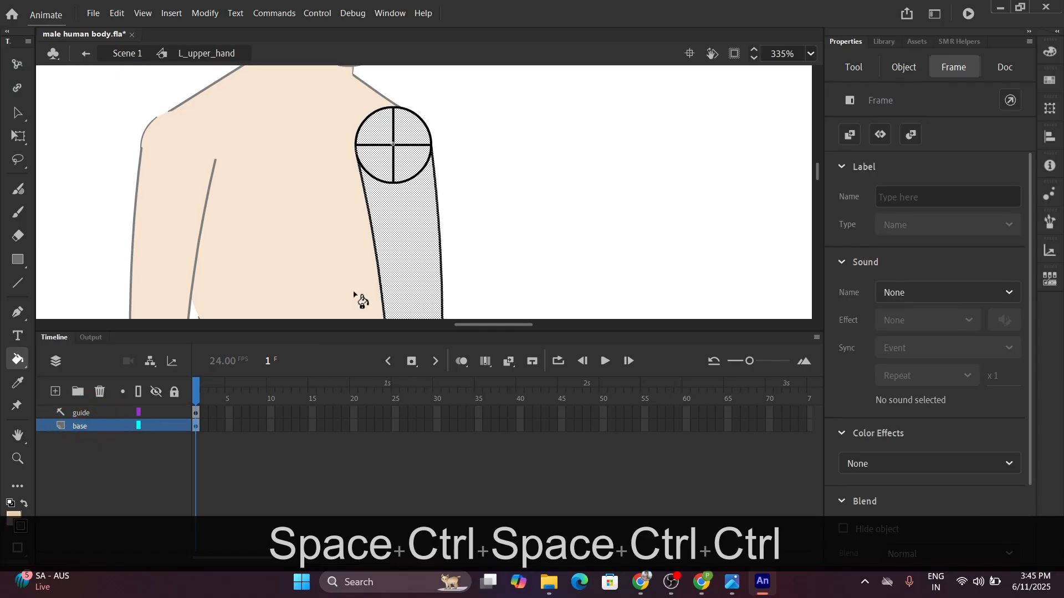
{"action": "left_click", "coordinate": [400, 242]}
{"action": "scroll", "coordinate": [389, 260], "scroll_direction": "down", "scroll_amount": 3}
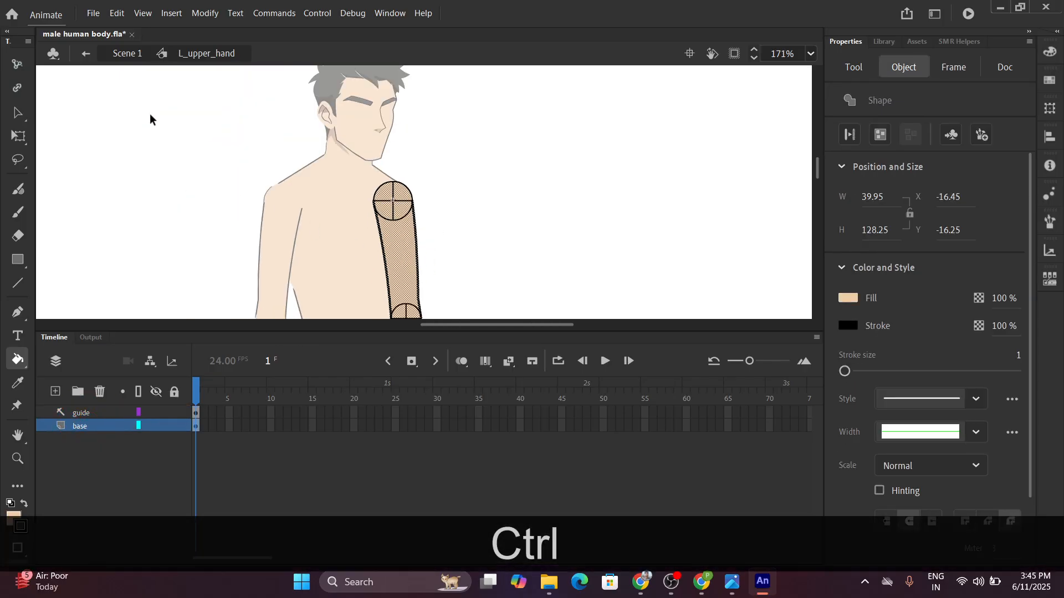
{"action": "left_click", "coordinate": [127, 53]}
Open the L_lower_hand symbol, fill the forearm with the skin colour, and return to Scene 1.
{"action": "scroll", "coordinate": [467, 243], "scroll_direction": "down", "scroll_amount": 2}
{"action": "scroll", "coordinate": [444, 201], "scroll_direction": "up", "scroll_amount": 4}
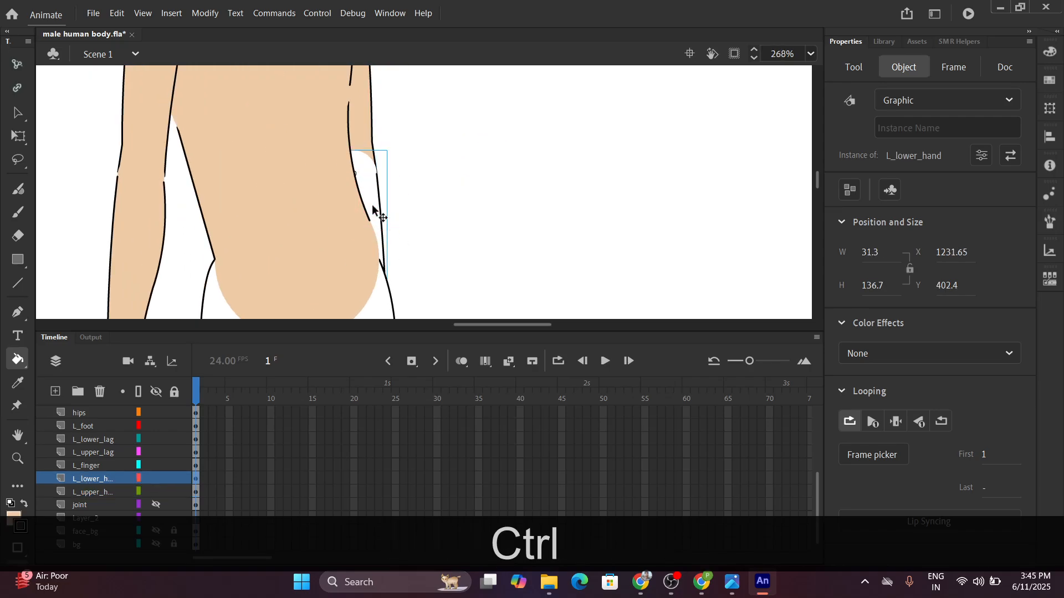
{"action": "double_click", "coordinate": [373, 208]}
{"action": "left_click", "coordinate": [366, 243]}
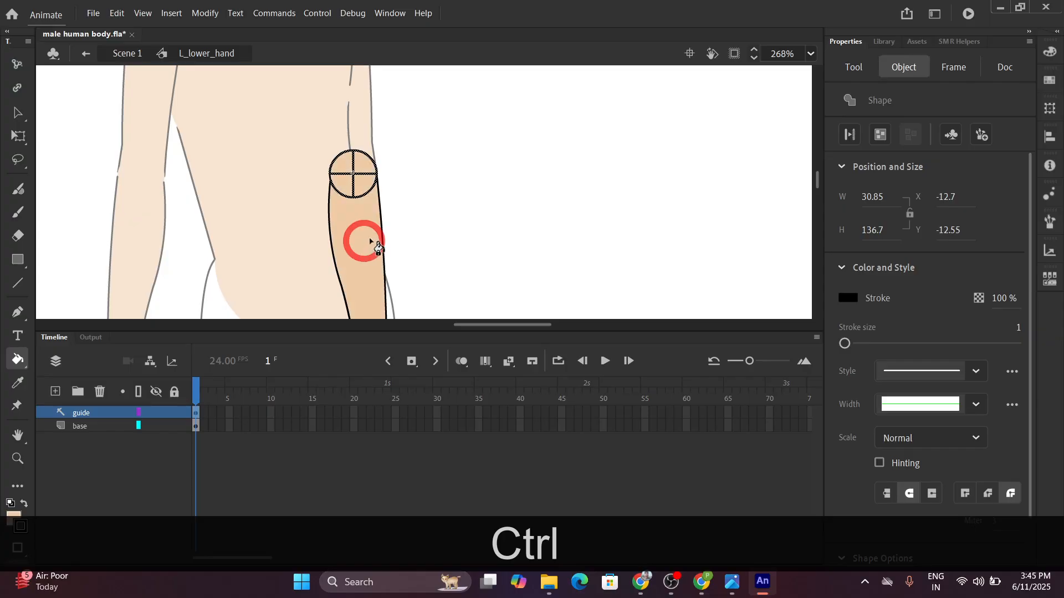
{"action": "scroll", "coordinate": [399, 243], "scroll_direction": "down", "scroll_amount": 4}
{"action": "scroll", "coordinate": [366, 194], "scroll_direction": "down", "scroll_amount": 3}
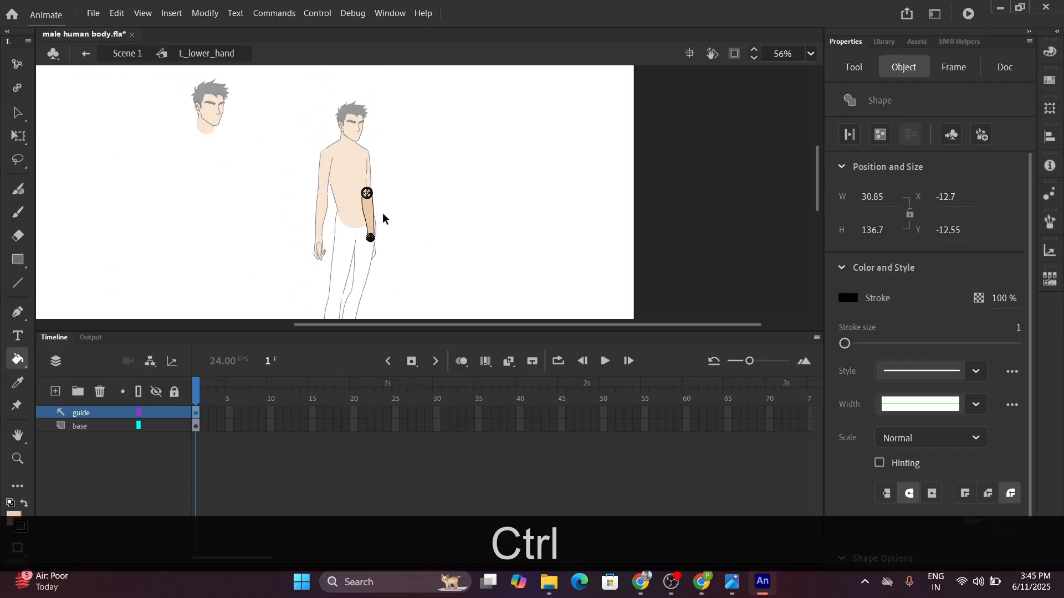
{"action": "scroll", "coordinate": [394, 238], "scroll_direction": "up", "scroll_amount": 3}
{"action": "scroll", "coordinate": [394, 245], "scroll_direction": "down", "scroll_amount": 4}
{"action": "scroll", "coordinate": [384, 207], "scroll_direction": "up", "scroll_amount": 3}
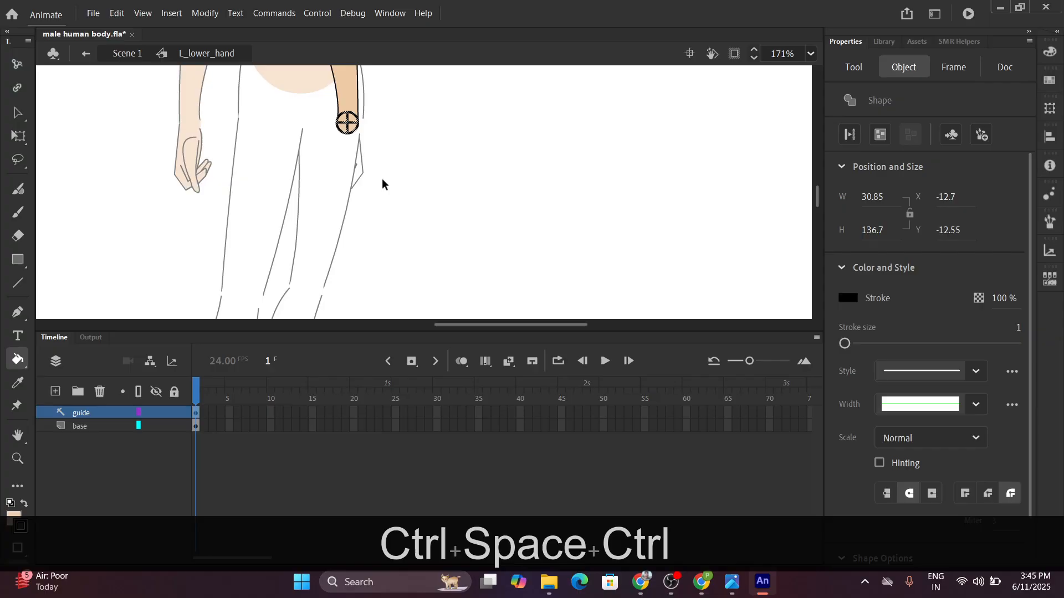
{"action": "left_click_drag", "start_coordinate": [382, 180], "coordinate": [460, 281]}
{"action": "left_click", "coordinate": [124, 54]}
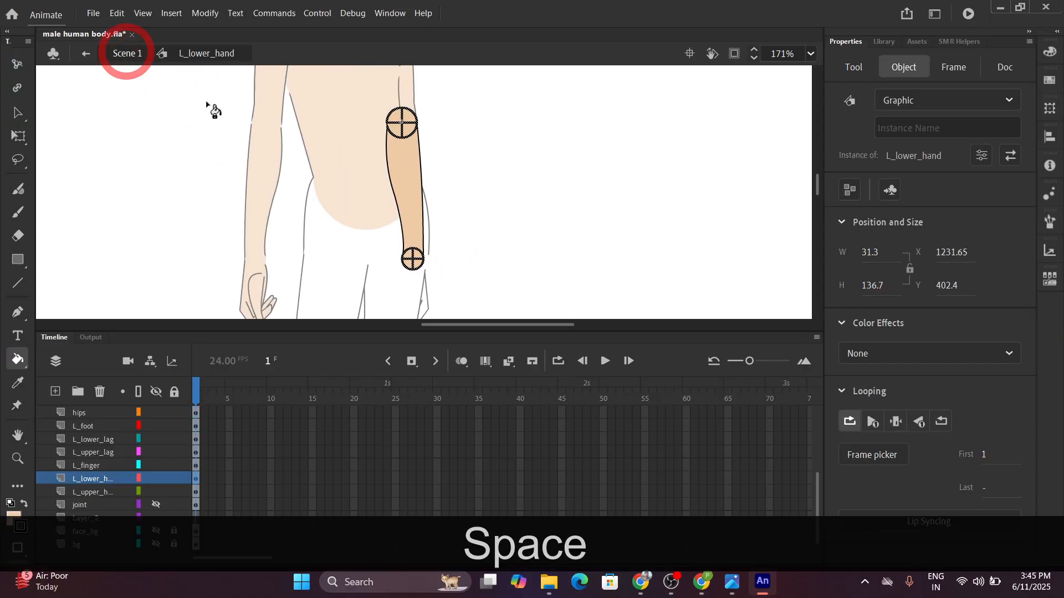
Open the L_finger symbol and fill the palm and the lowest small finger on the base layer with the skin colour.
{"action": "left_click", "coordinate": [451, 259], "text": "ctrl"}
{"action": "left_click", "coordinate": [466, 154], "text": "ctrl"}
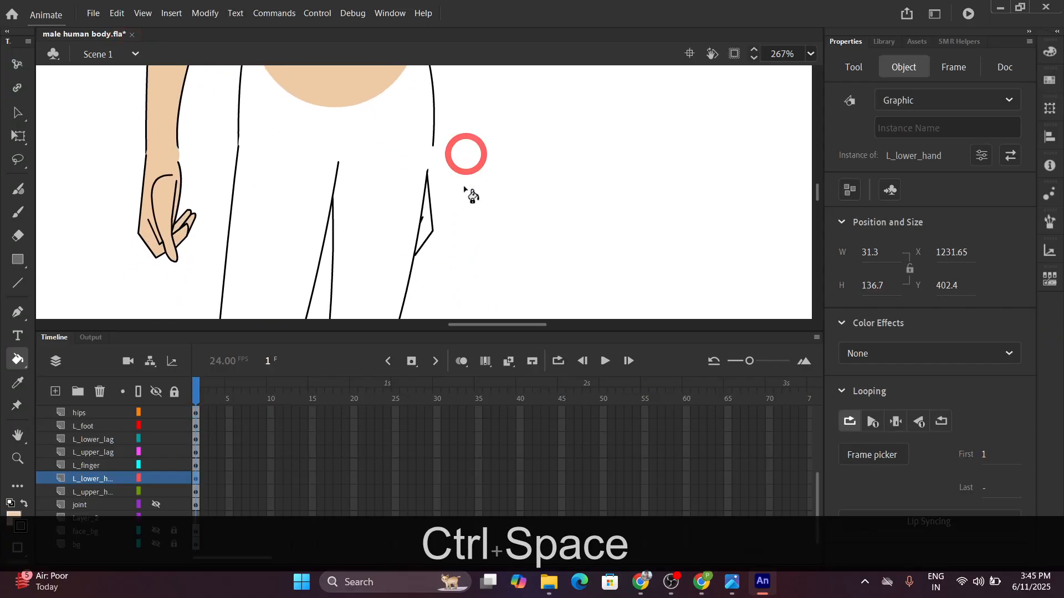
{"action": "double_click", "coordinate": [428, 224], "text": "ctrl"}
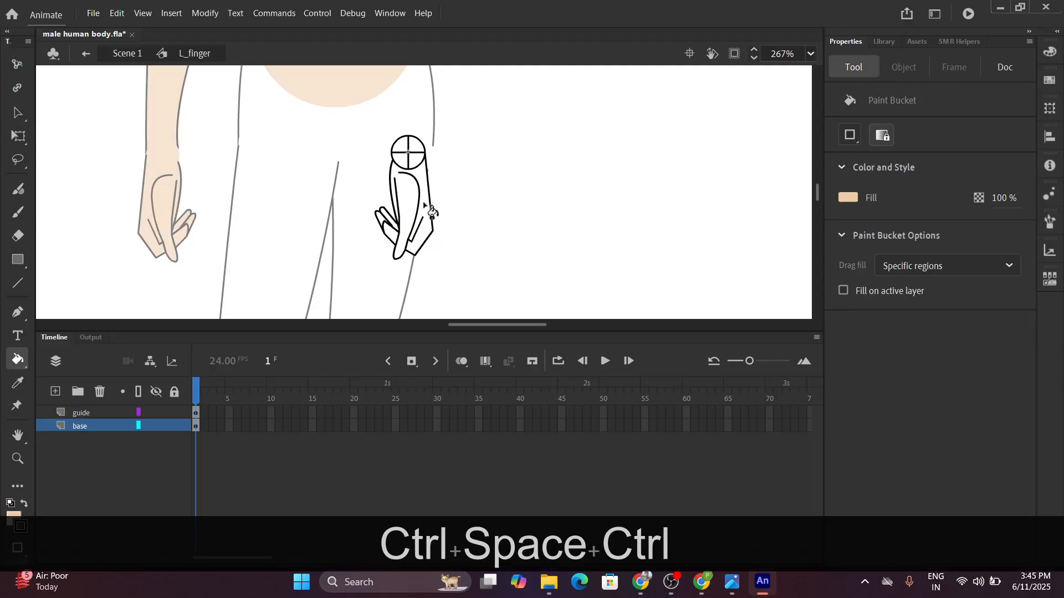
{"action": "left_click", "coordinate": [427, 208]}
{"action": "scroll", "coordinate": [398, 237], "scroll_direction": "up", "scroll_amount": 4}
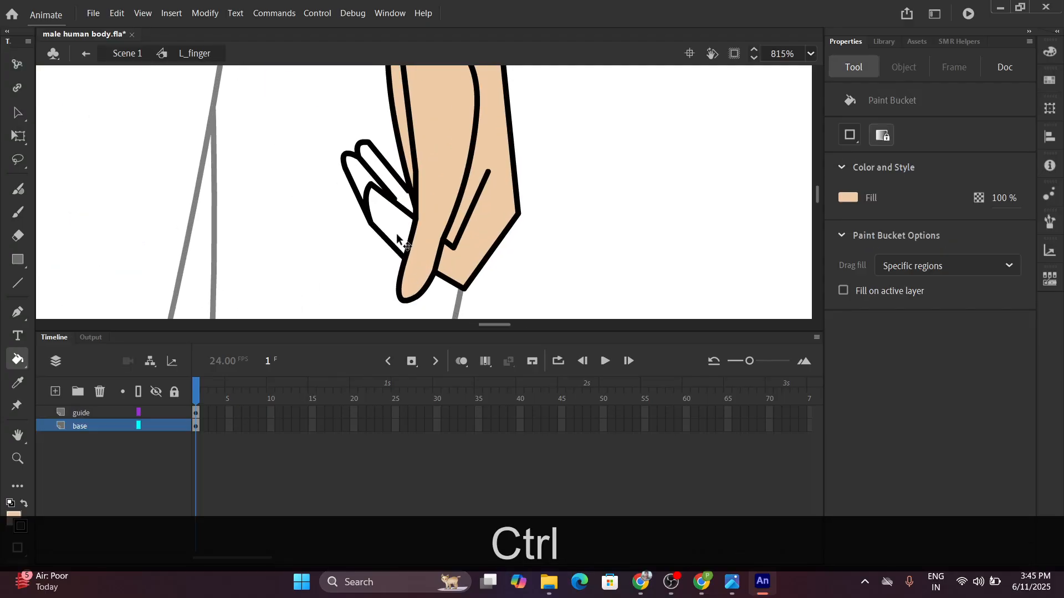
{"action": "key", "text": "ctrl"}
{"action": "left_click", "coordinate": [398, 229]}
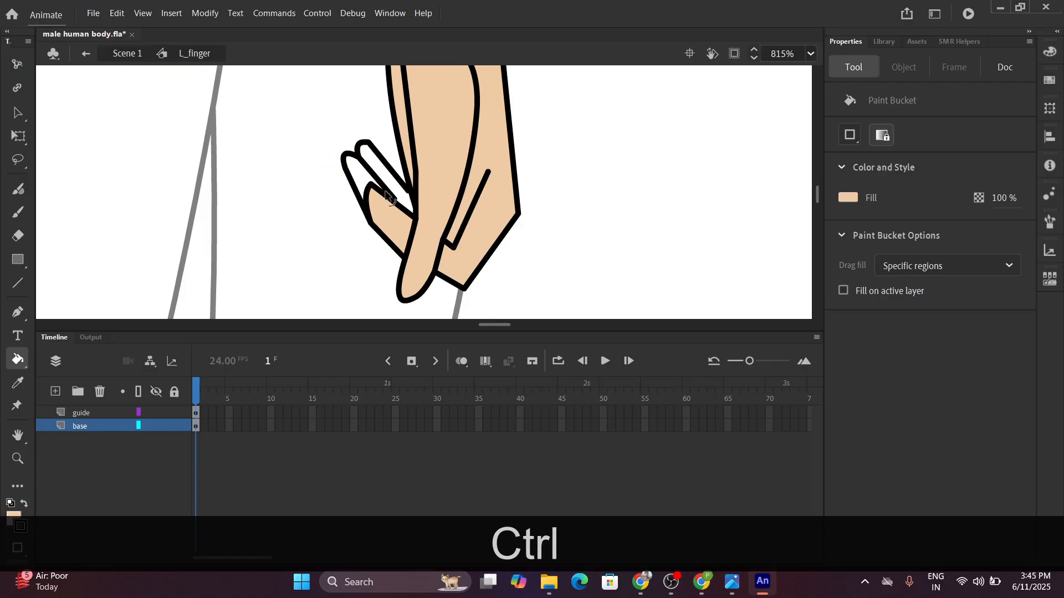
Close the outline gaps of the two remaining L_finger fingers, fill them with the skin colour, and return to Scene 1.
{"action": "left_click_drag", "start_coordinate": [395, 200], "coordinate": [410, 188]}
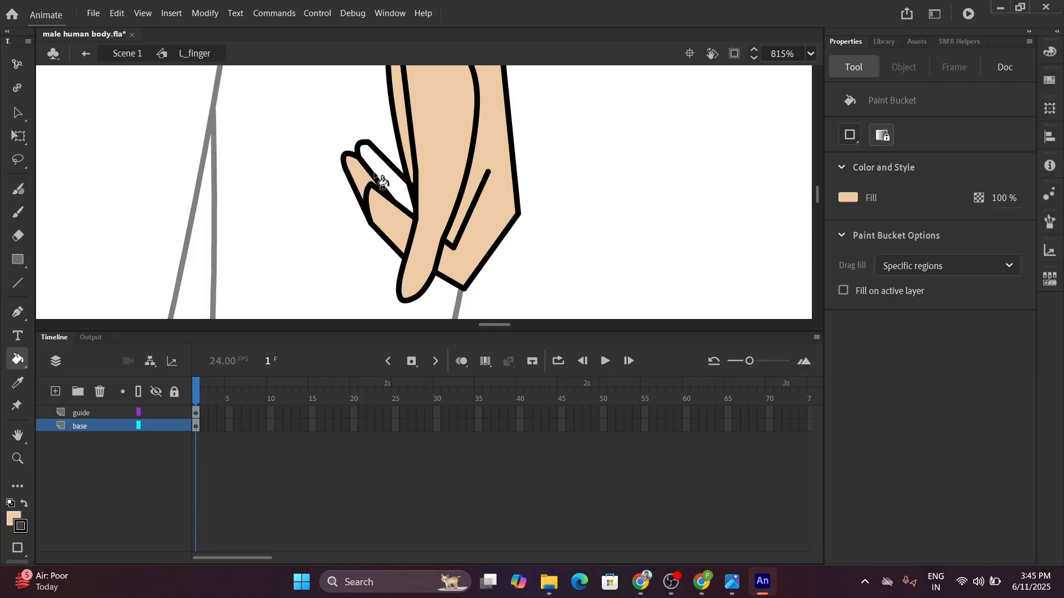
{"action": "left_click", "coordinate": [388, 194]}
{"action": "scroll", "coordinate": [382, 190], "scroll_direction": "down", "scroll_amount": 5}
{"action": "scroll", "coordinate": [327, 146], "scroll_direction": "up", "scroll_amount": 3}
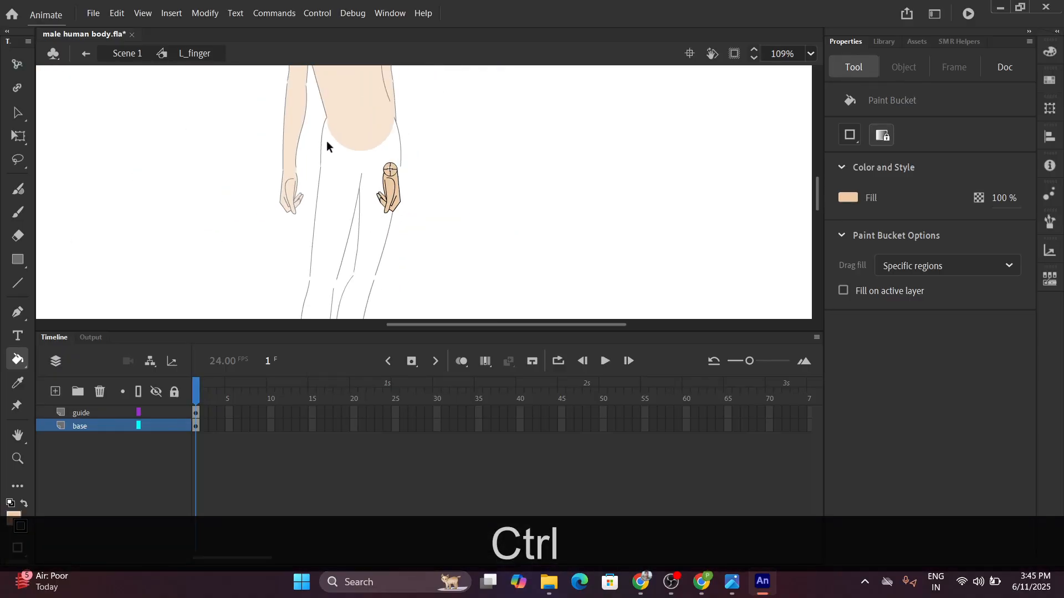
{"action": "left_click", "coordinate": [131, 53]}
Open the R_upper_lag symbol, fill the thigh with the skin colour, and return to Scene 1.
{"action": "scroll", "coordinate": [316, 195], "scroll_direction": "down", "scroll_amount": 3}
{"action": "scroll", "coordinate": [333, 202], "scroll_direction": "up", "scroll_amount": 3}
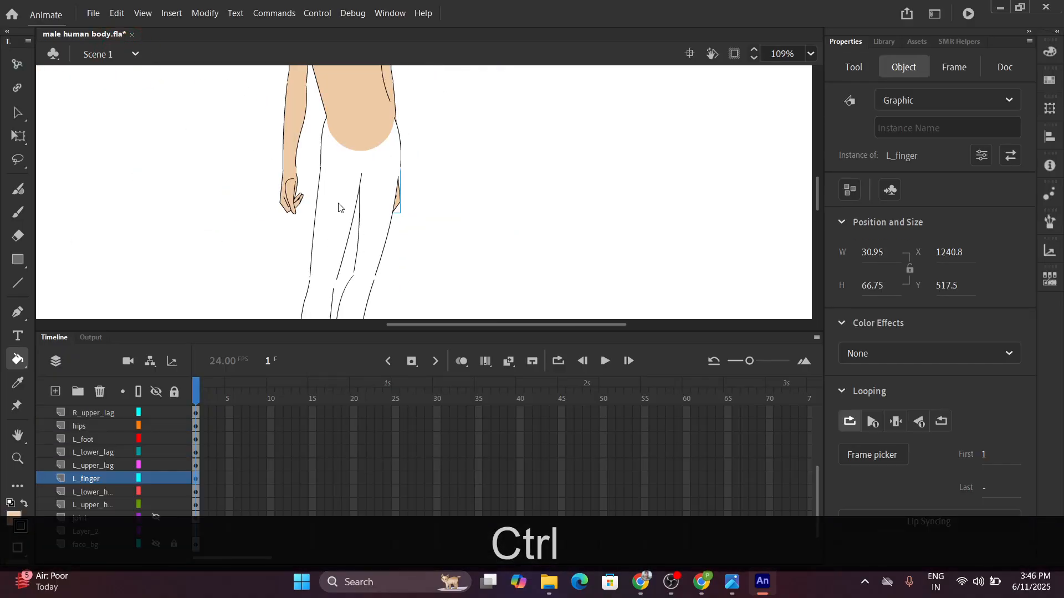
{"action": "left_click", "coordinate": [334, 219], "text": "ctrl"}
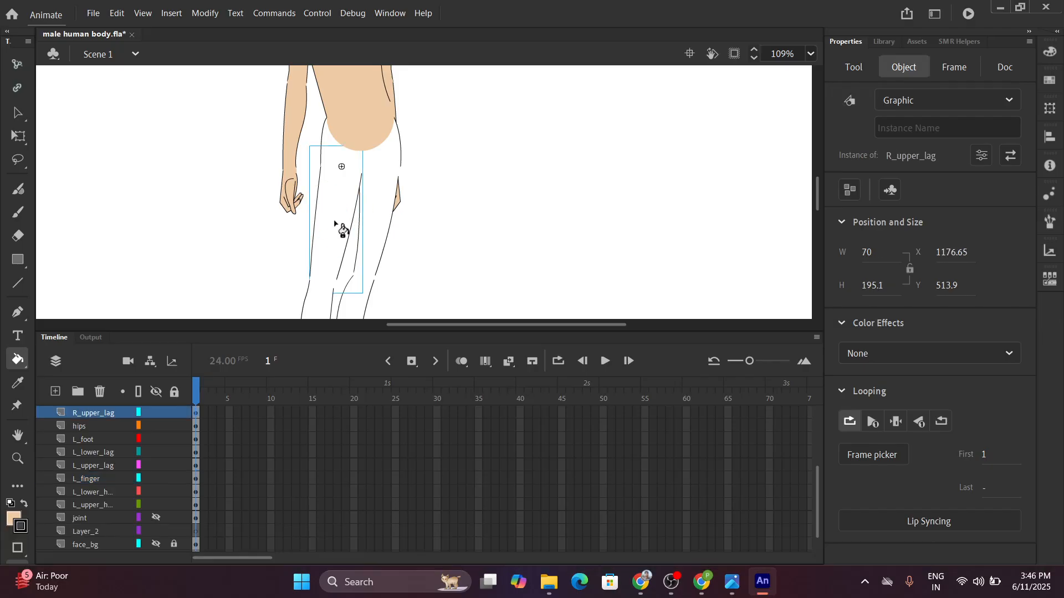
{"action": "double_click", "coordinate": [334, 221], "text": "ctrl"}
{"action": "left_click", "coordinate": [335, 224]}
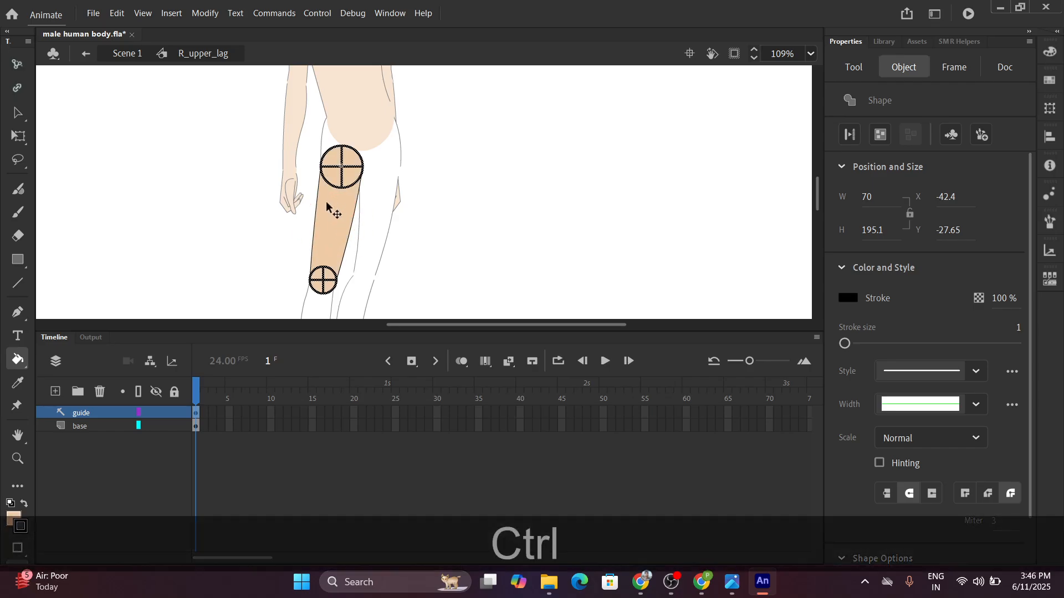
{"action": "left_click", "coordinate": [126, 53]}
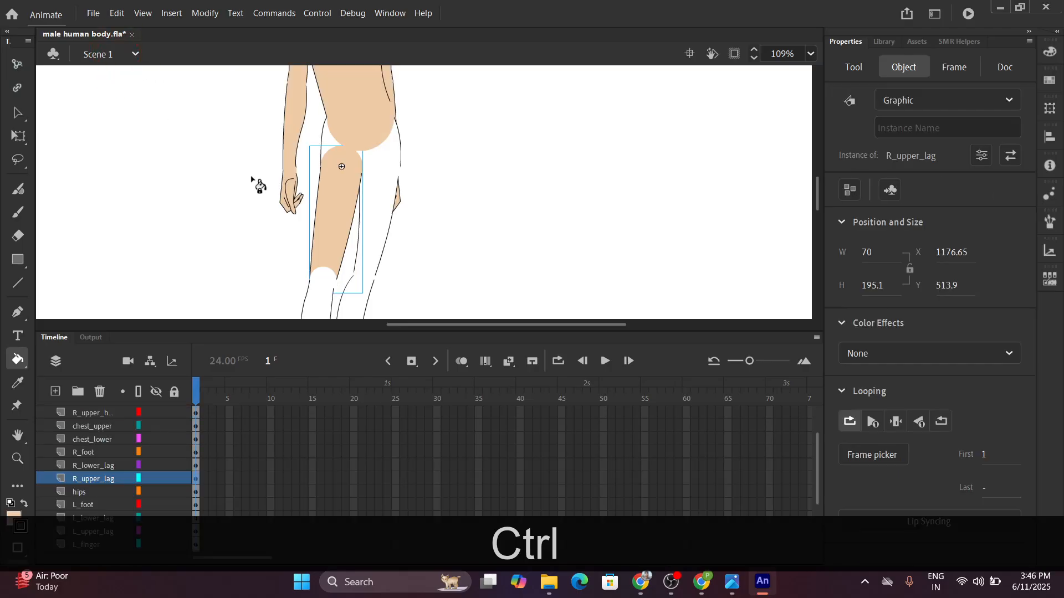
Open the L_upper_lag symbol, fill the thigh with the skin colour, and return to Scene 1.
{"action": "double_click", "coordinate": [378, 222]}
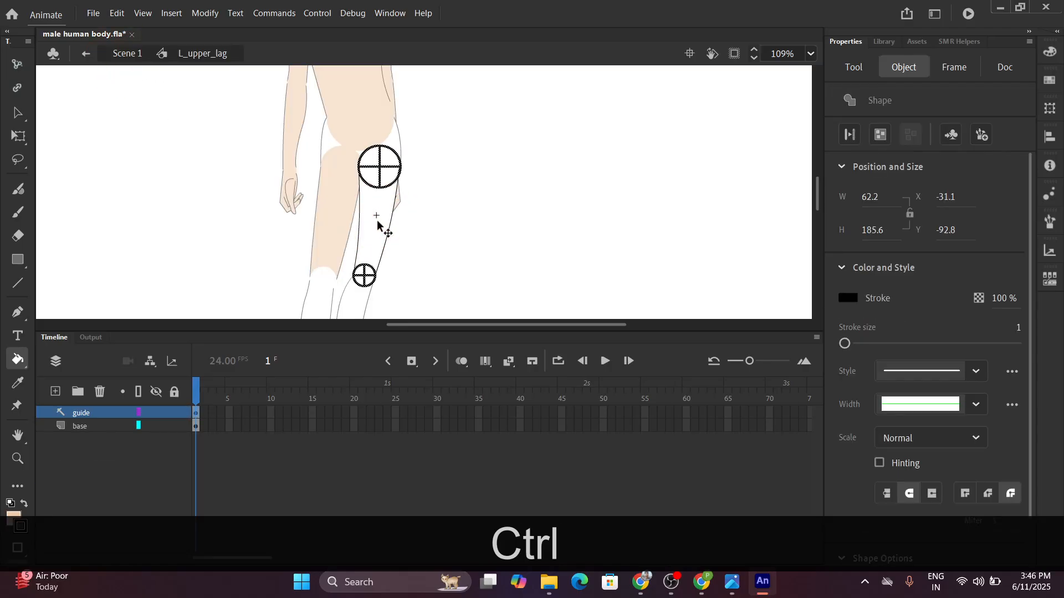
{"action": "left_click", "coordinate": [377, 220]}
{"action": "left_click", "coordinate": [126, 53]}
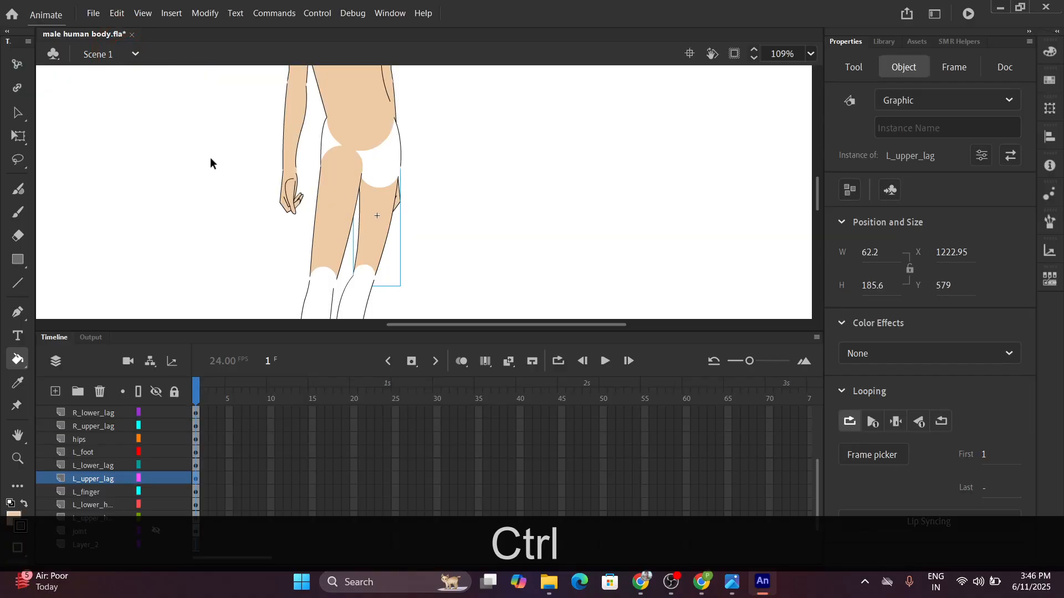
Open the R_lower_lag symbol, fill the shin on the base layer with the skin colour, and return to Scene 1.
{"action": "scroll", "coordinate": [269, 237], "scroll_direction": "down", "scroll_amount": 3}
{"action": "double_click", "coordinate": [317, 190]}
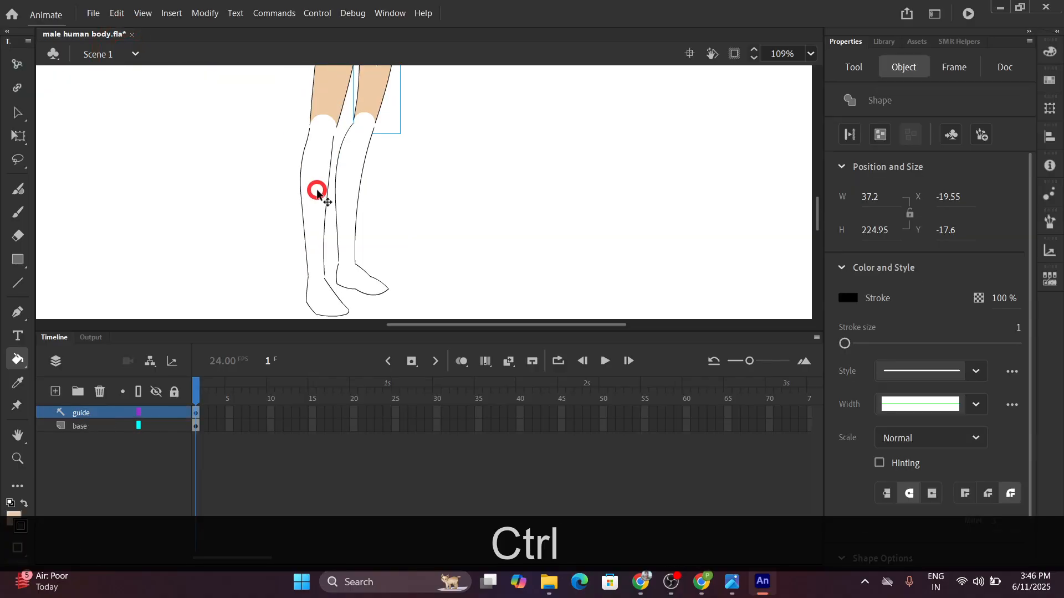
{"action": "left_click", "coordinate": [317, 194], "text": "ctrl"}
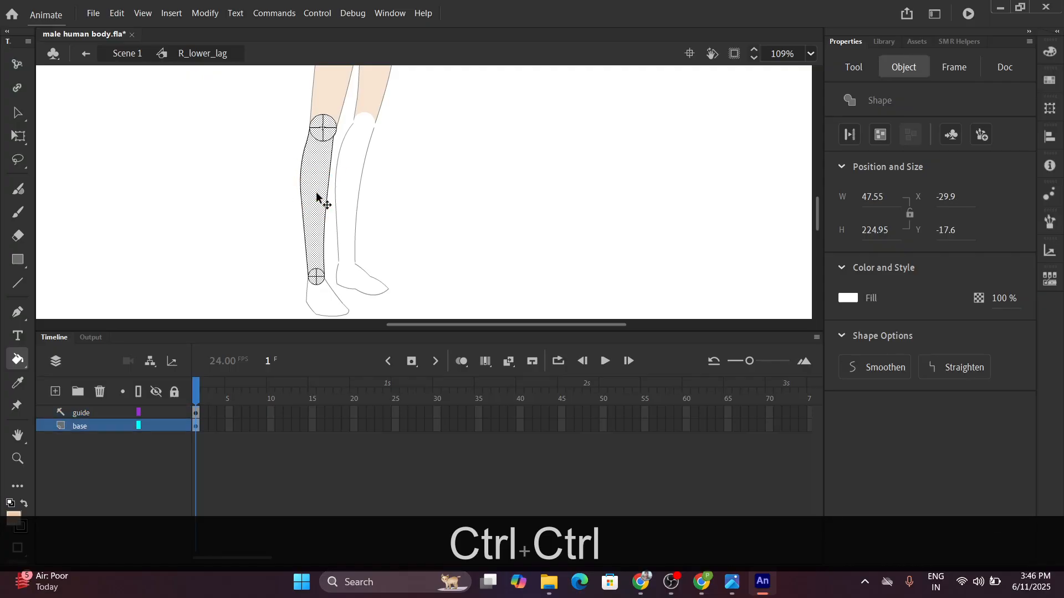
{"action": "left_click", "coordinate": [305, 194], "text": "ctrl"}
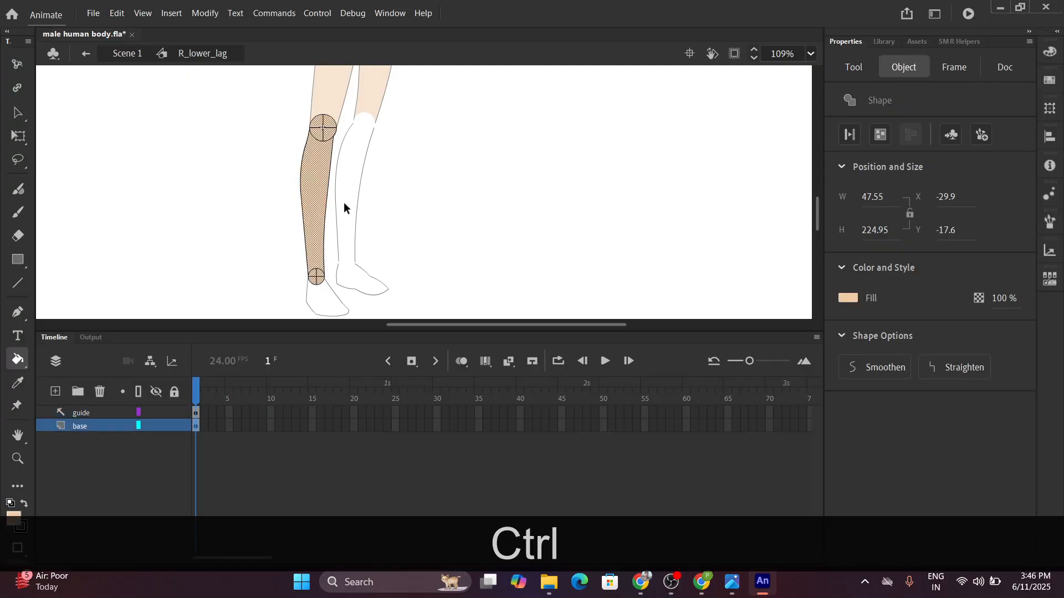
{"action": "left_click", "coordinate": [136, 53]}
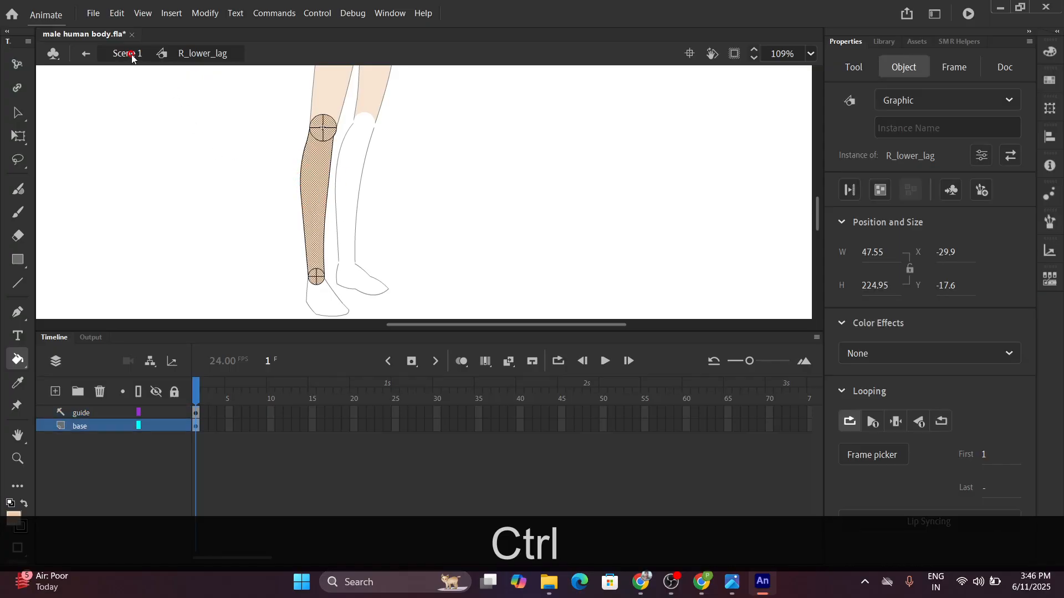
Open the L_lower_lag symbol, fill the shin on the base layer with the skin colour, and return to Scene 1.
{"action": "double_click", "coordinate": [352, 194]}
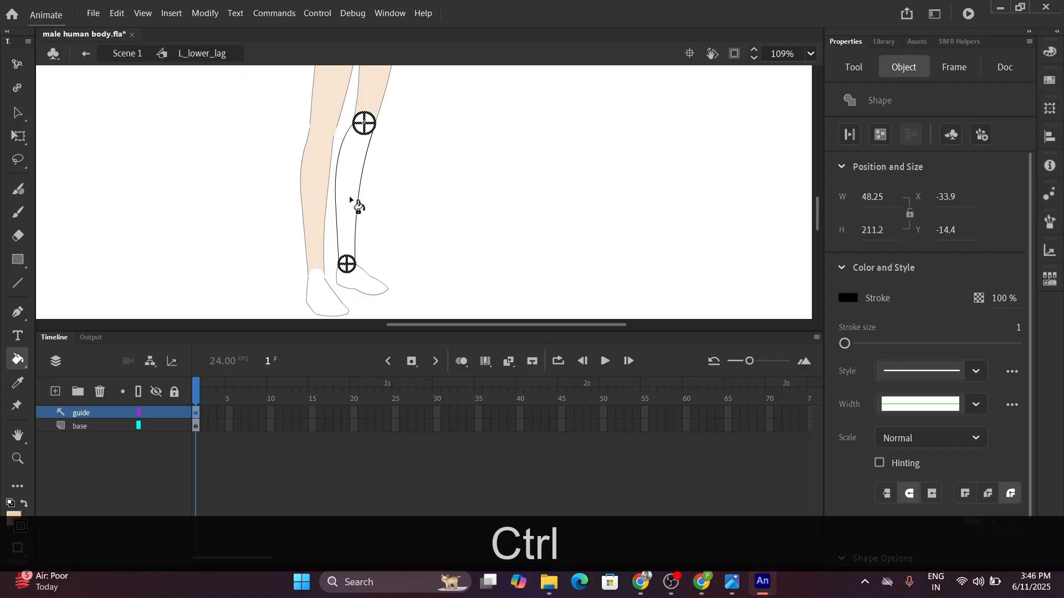
{"action": "left_click", "coordinate": [349, 196]}
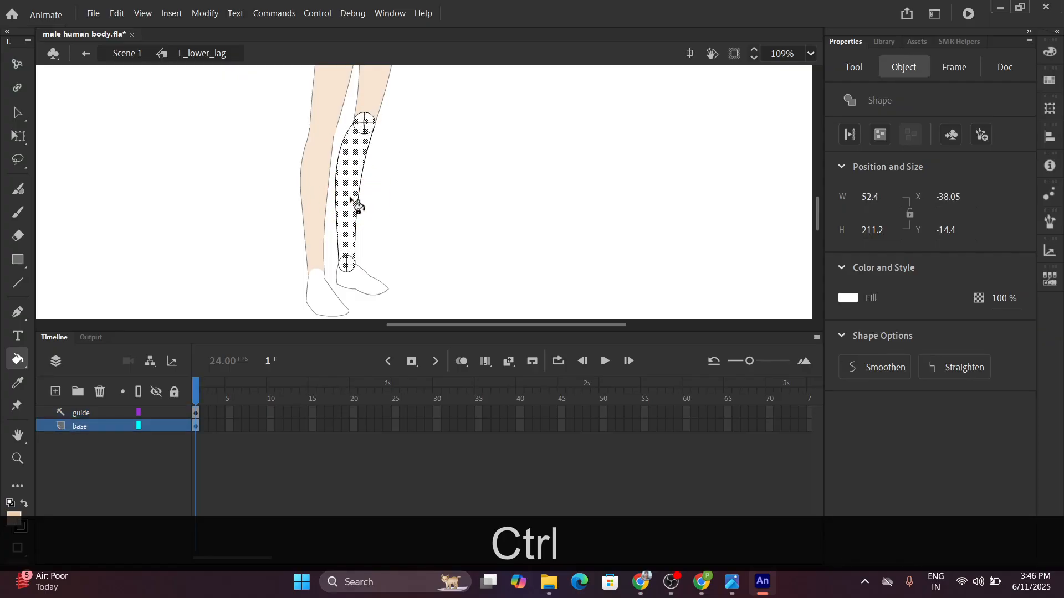
{"action": "left_click", "coordinate": [349, 196]}
{"action": "left_click", "coordinate": [132, 55]}
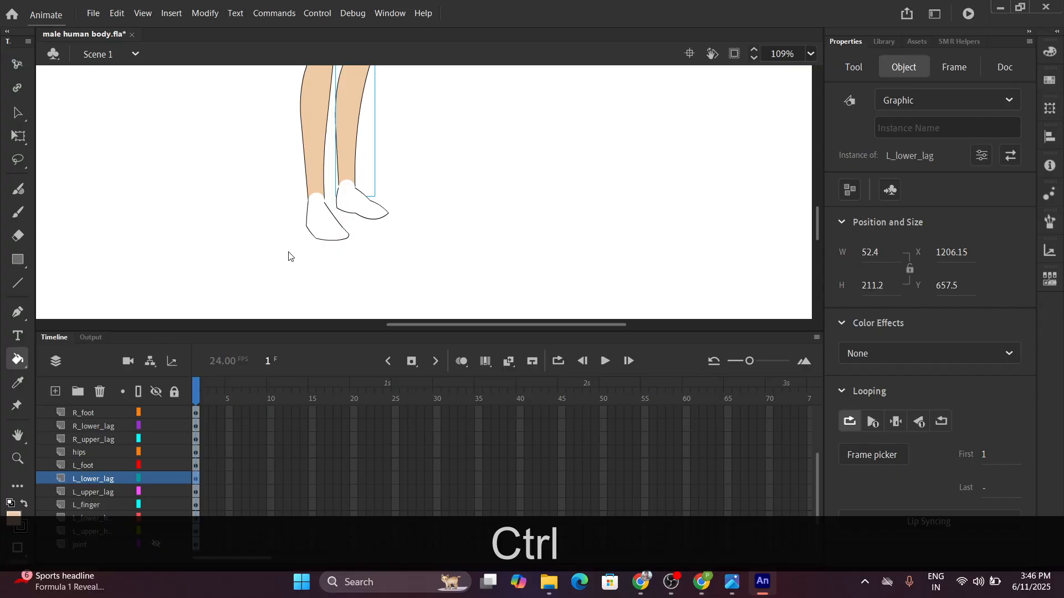
Open the R_foot symbol, fill the foot with the skin colour, and return to Scene 1.
{"action": "scroll", "coordinate": [309, 190], "scroll_direction": "down", "scroll_amount": 1}
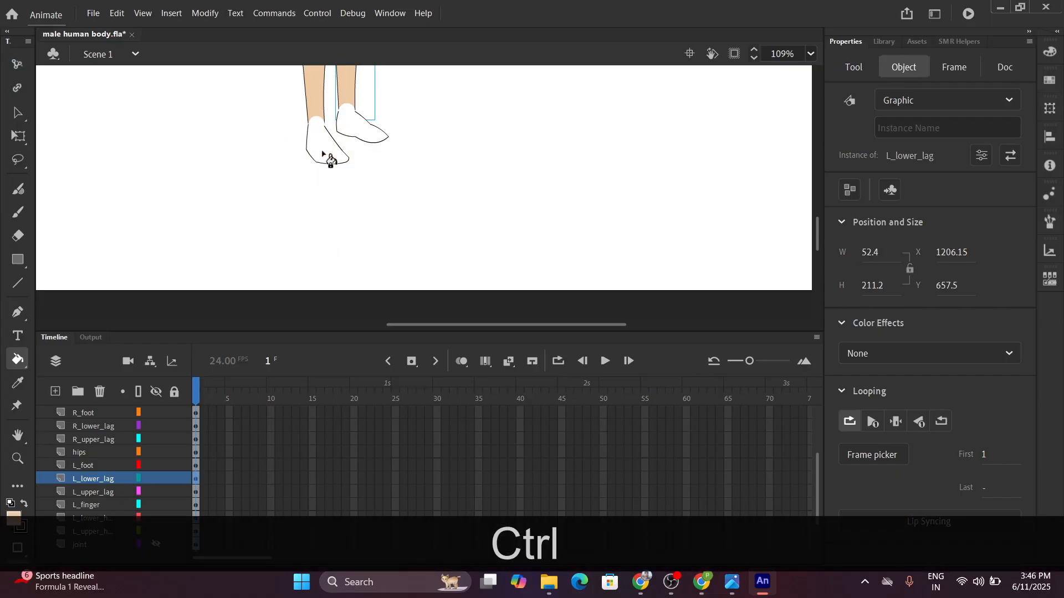
{"action": "double_click", "coordinate": [322, 154]}
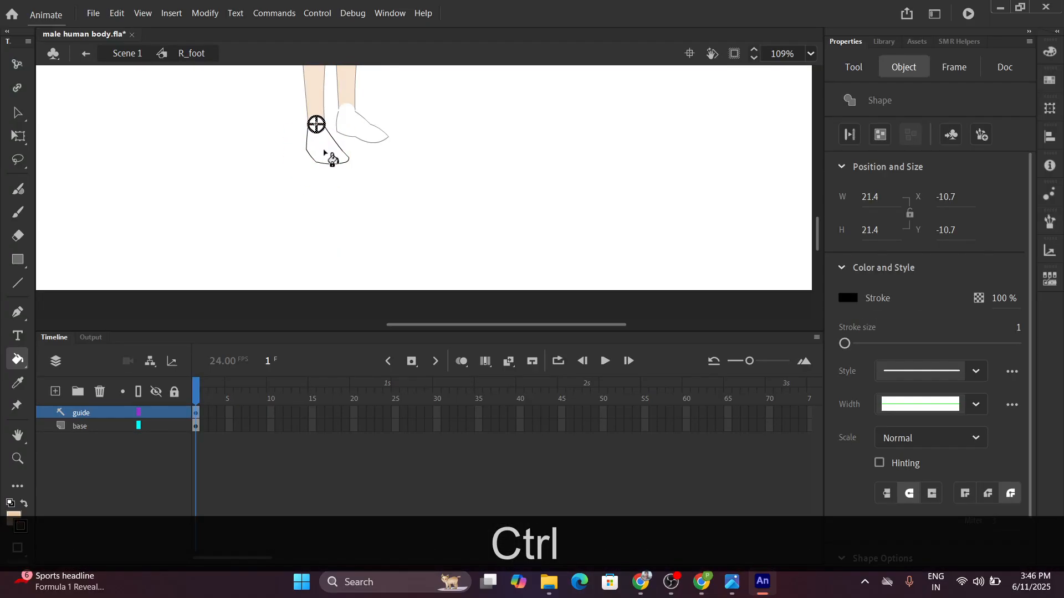
{"action": "left_click", "coordinate": [324, 153]}
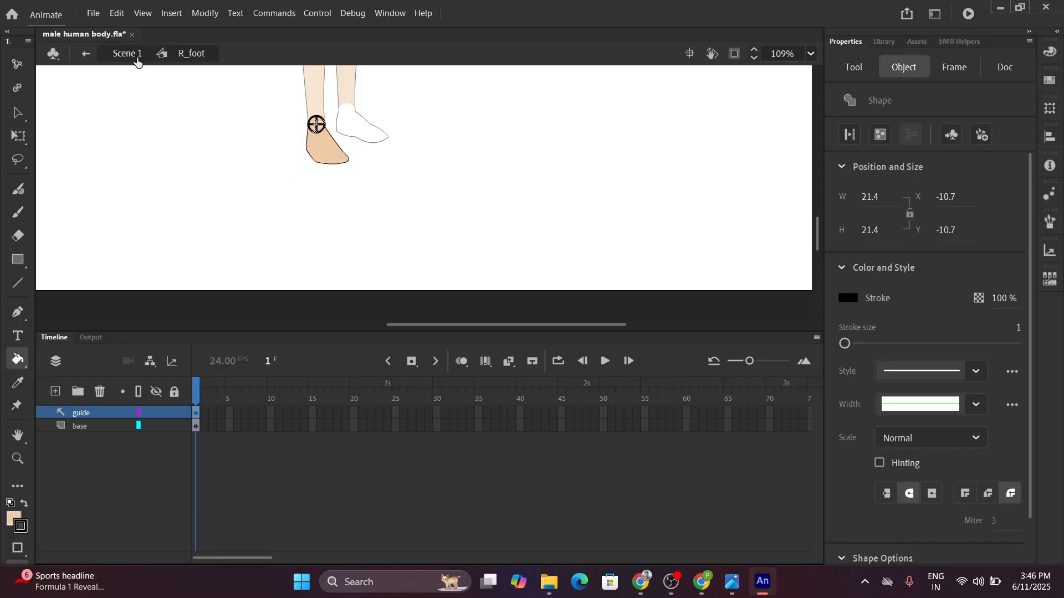
{"action": "left_click", "coordinate": [127, 53]}
Open the L_foot symbol, fill the foot with the skin colour, and return to Scene 1.
{"action": "double_click", "coordinate": [367, 137], "text": "ctrl"}
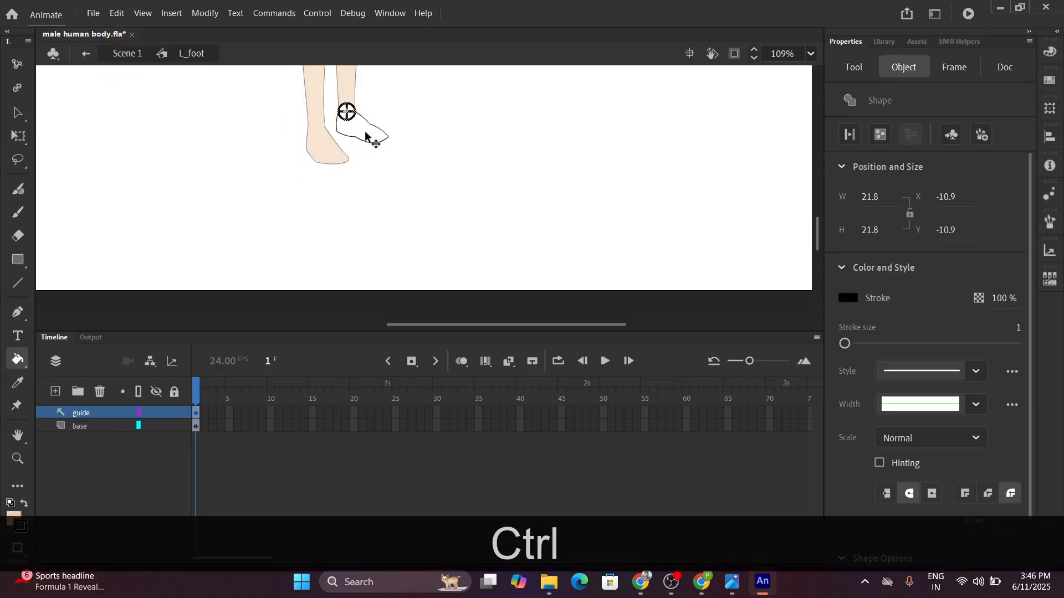
{"action": "left_click", "coordinate": [365, 134]}
{"action": "left_click", "coordinate": [127, 53]}
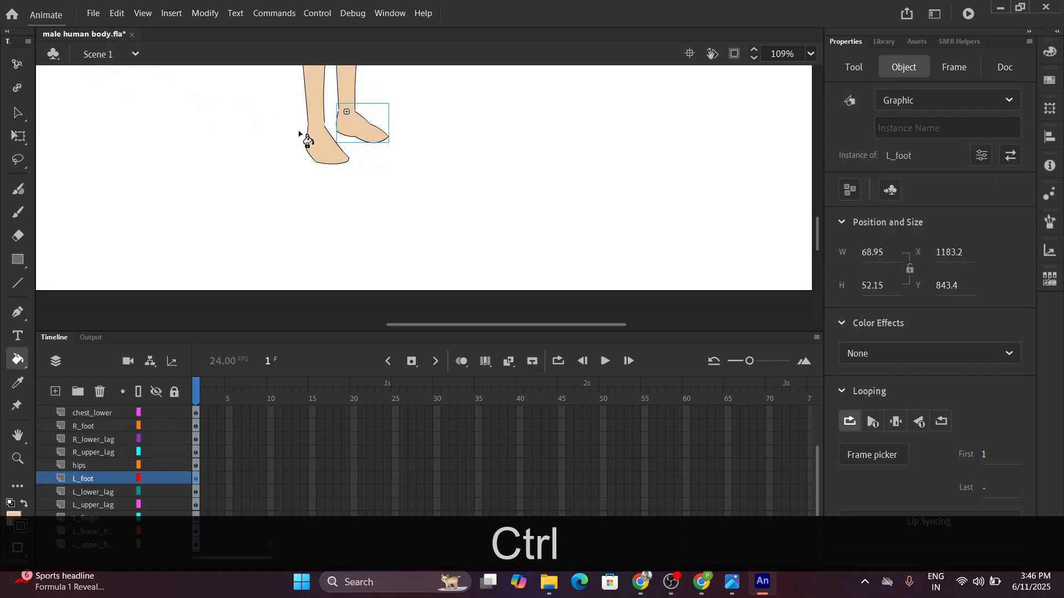
Open the hips symbol, fill the pelvis shape with the skin colour, and return to Scene 1.
{"action": "scroll", "coordinate": [310, 138], "scroll_direction": "up", "scroll_amount": 8}
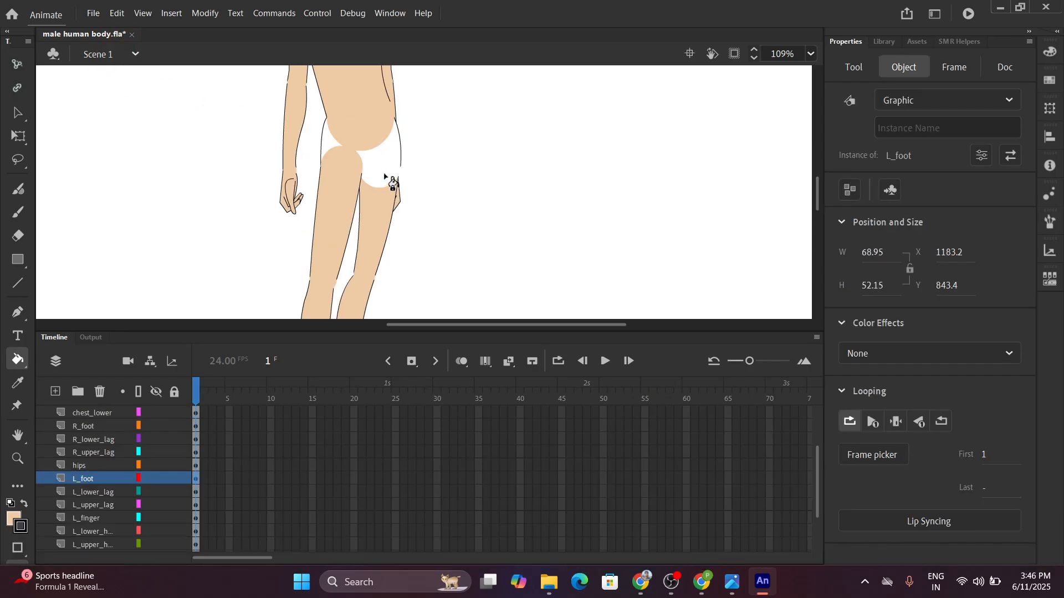
{"action": "left_click", "coordinate": [383, 171]}
{"action": "left_click", "coordinate": [384, 175], "text": "ctrl"}
{"action": "double_click", "coordinate": [384, 174]}
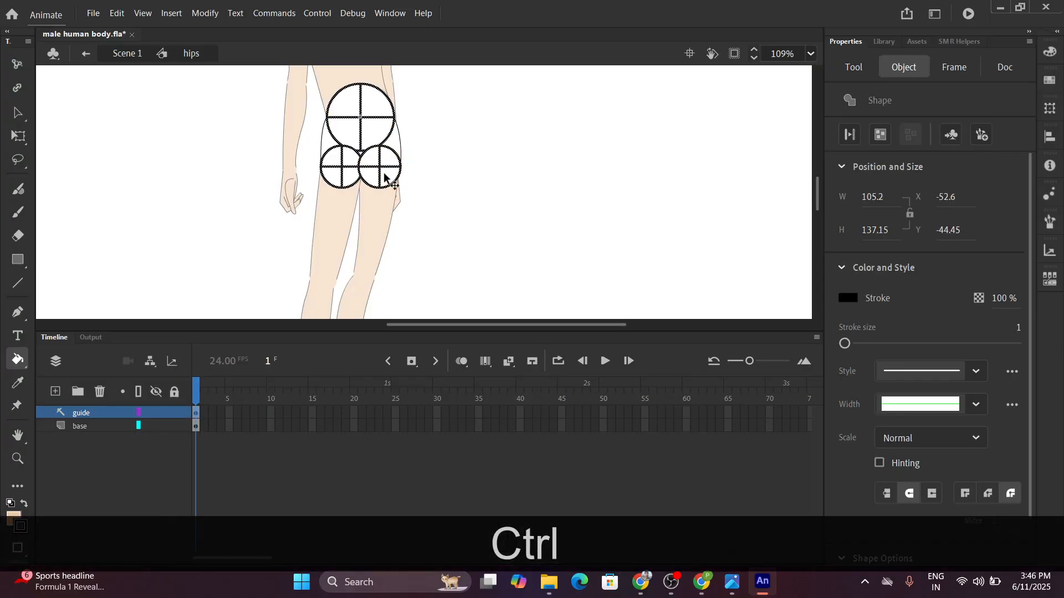
{"action": "scroll", "coordinate": [391, 152], "scroll_direction": "up", "scroll_amount": 4}
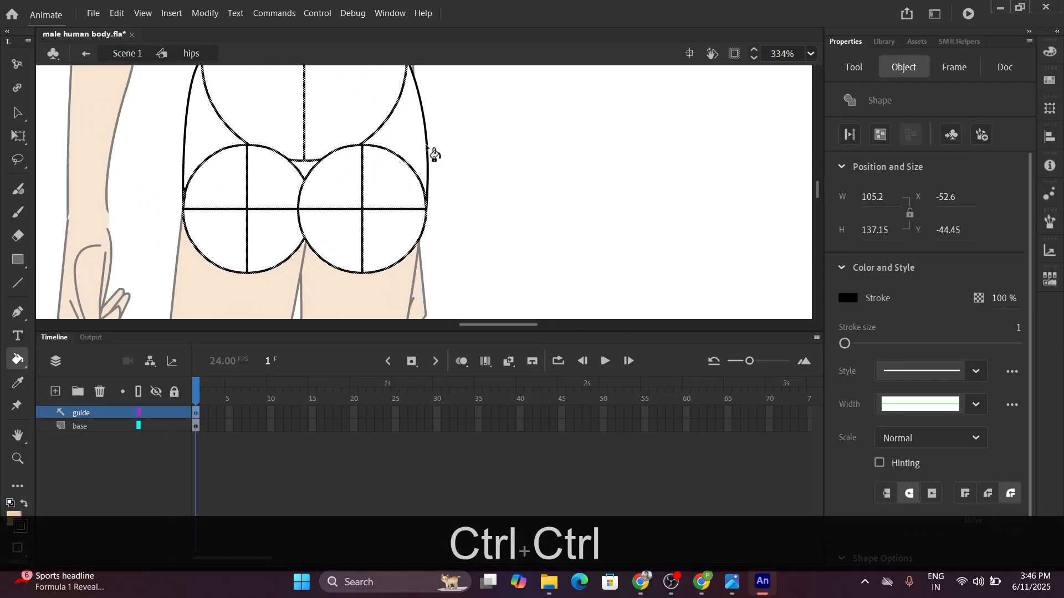
{"action": "left_click", "coordinate": [409, 147]}
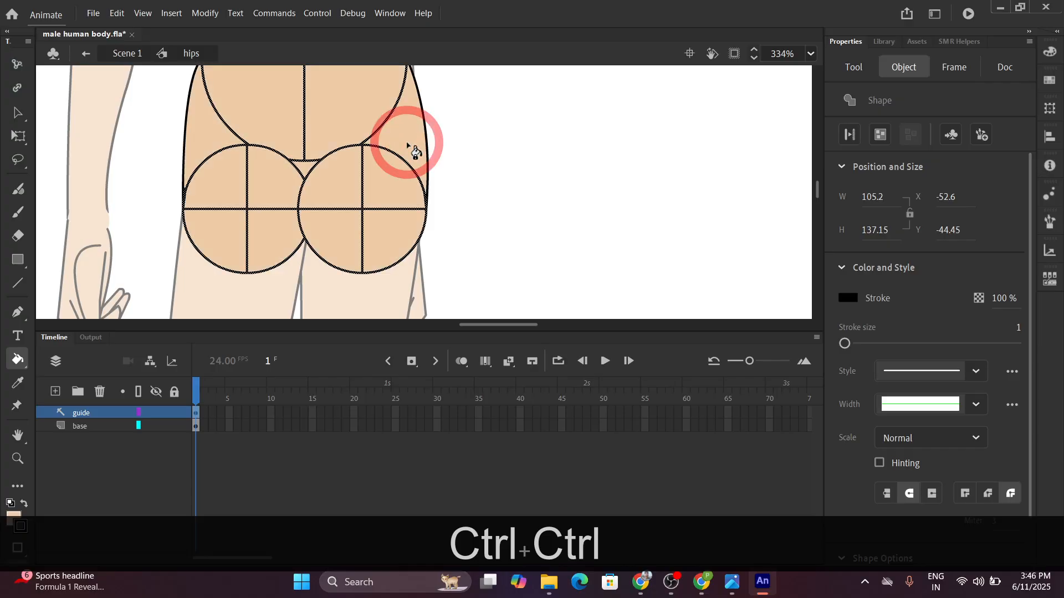
{"action": "scroll", "coordinate": [407, 143], "scroll_direction": "down", "scroll_amount": 4}
{"action": "left_click", "coordinate": [123, 54]}
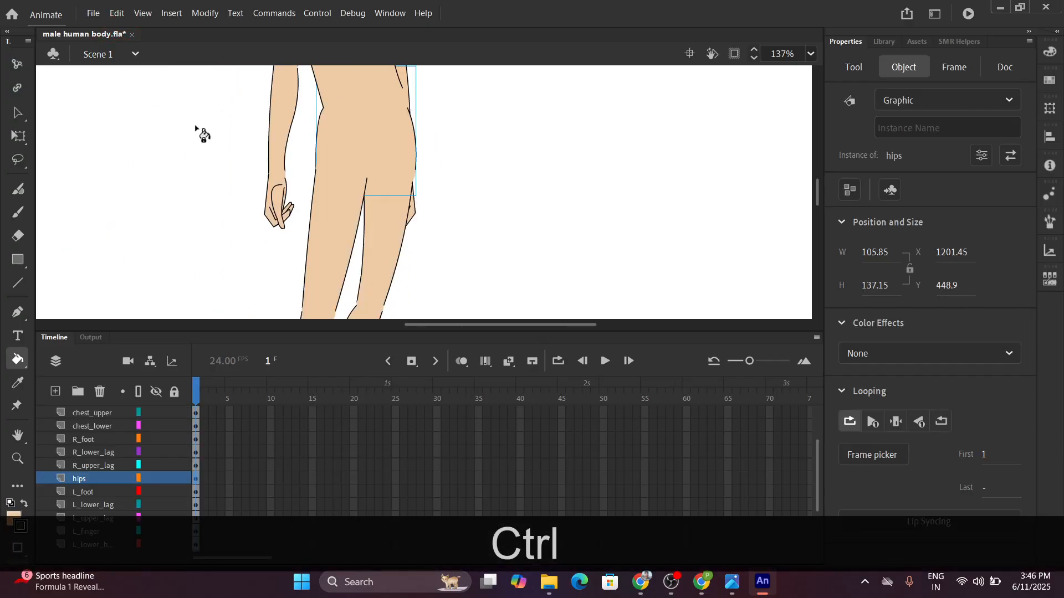
Check the whole skin-filled figure on the stage, including the head and shoulders.
{"action": "scroll", "coordinate": [237, 163], "scroll_direction": "down", "scroll_amount": 4}
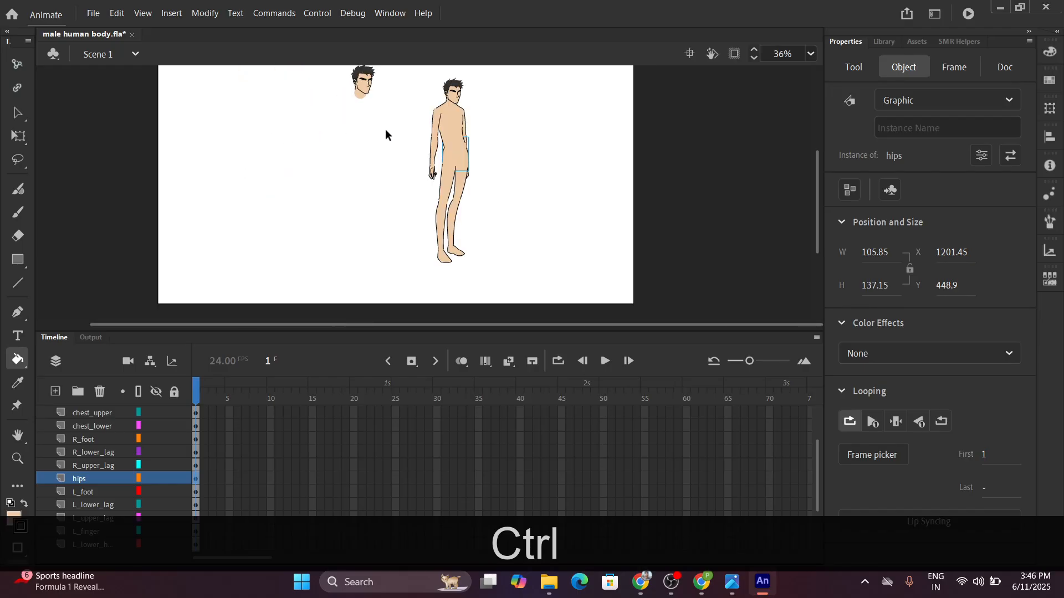
{"action": "scroll", "coordinate": [475, 102], "scroll_direction": "up", "scroll_amount": 1}
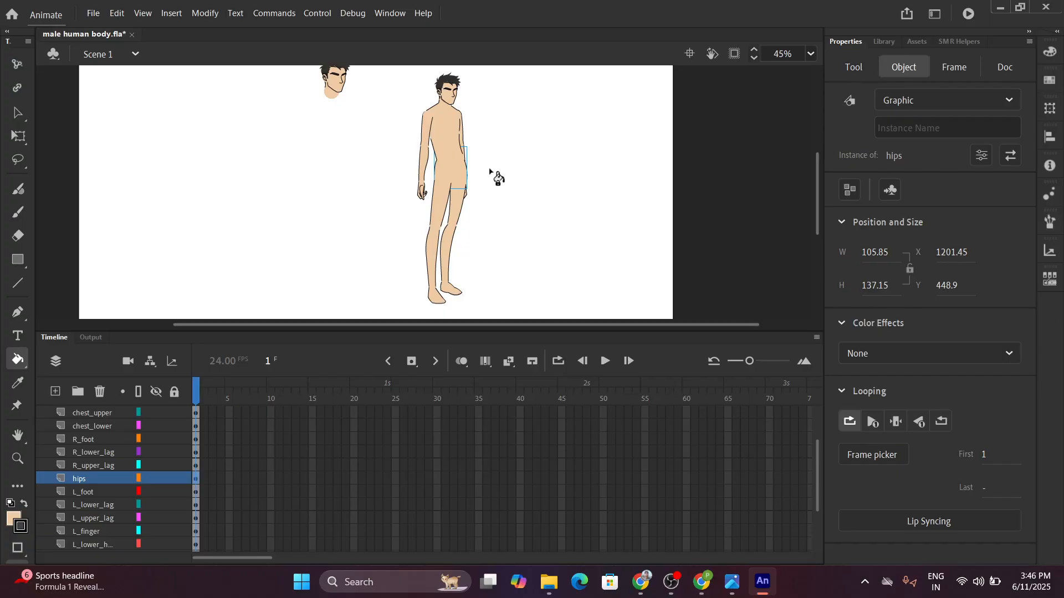
{"action": "scroll", "coordinate": [456, 118], "scroll_direction": "up", "scroll_amount": 3}
{"action": "scroll", "coordinate": [465, 222], "scroll_direction": "down", "scroll_amount": 2}
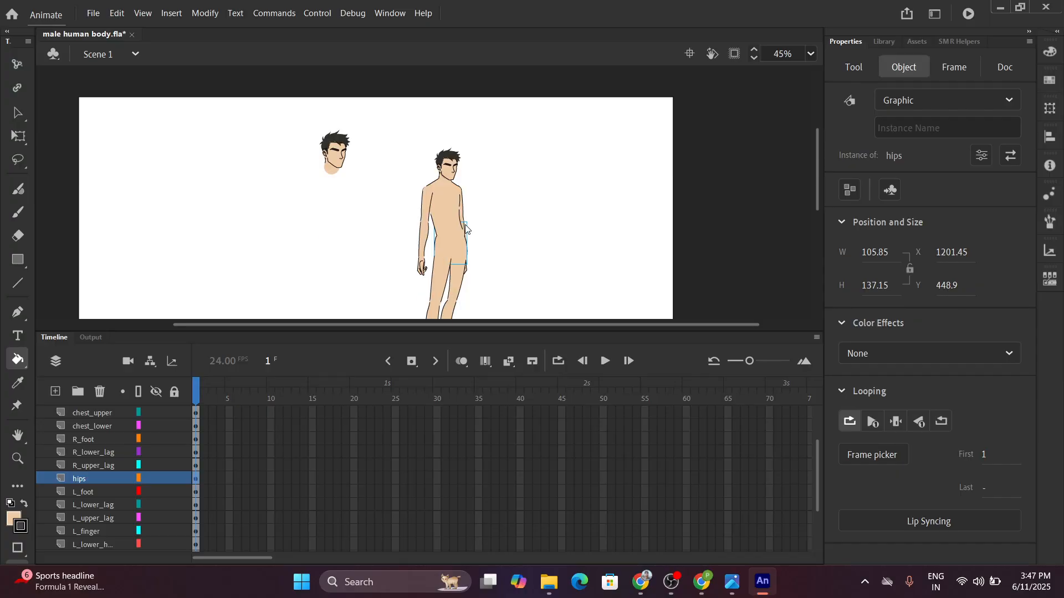
{"action": "scroll", "coordinate": [481, 174], "scroll_direction": "up", "scroll_amount": 5}
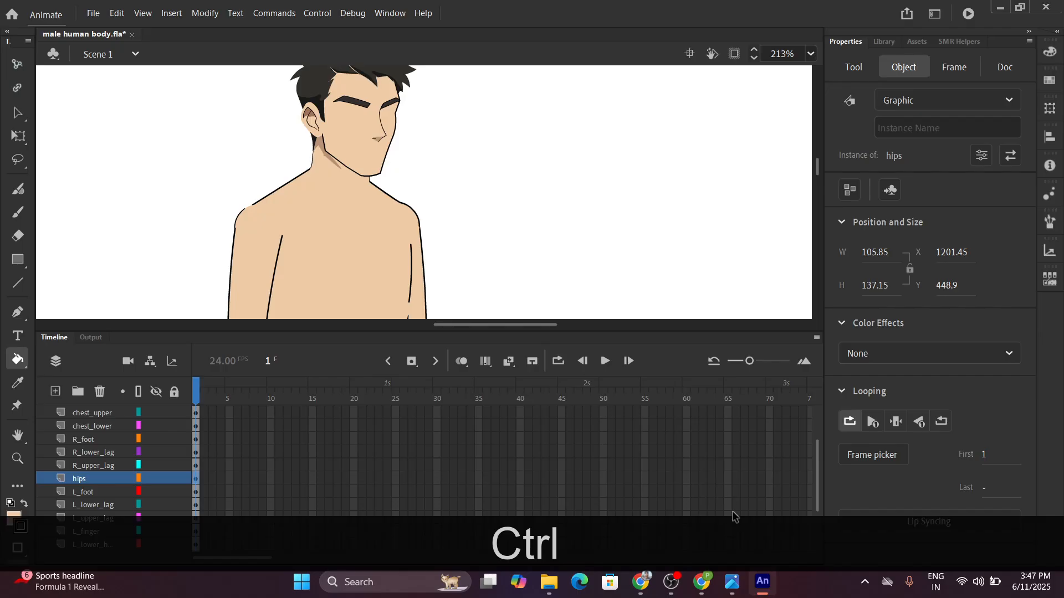
Switch to the outfit reference image in Photos, examine the vest, sleeves, belt, gloves and trousers, and minimise it.
{"action": "mouse_move", "coordinate": [732, 582]}
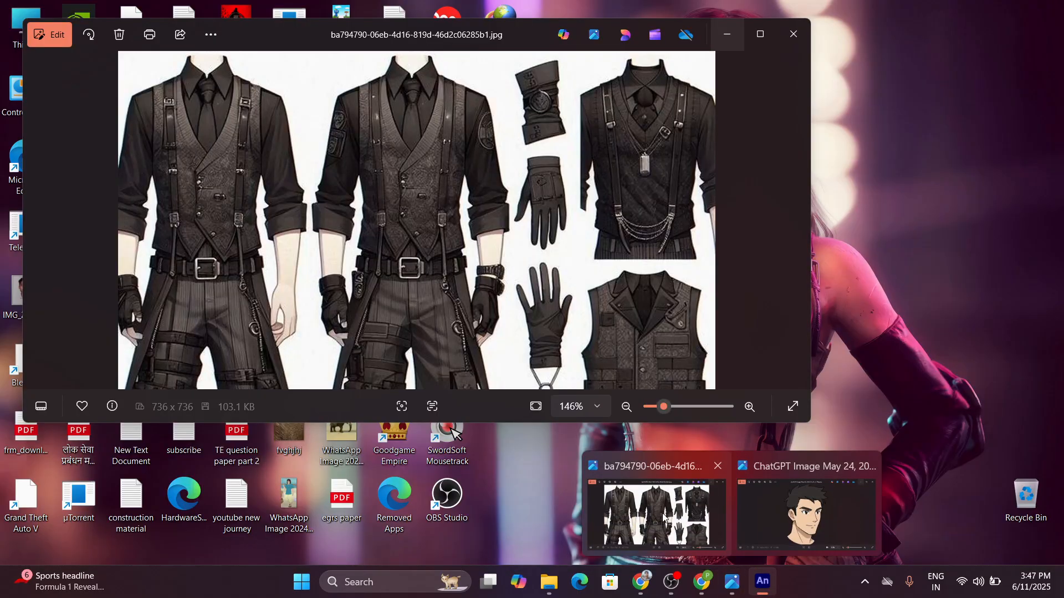
{"action": "left_click", "coordinate": [664, 516]}
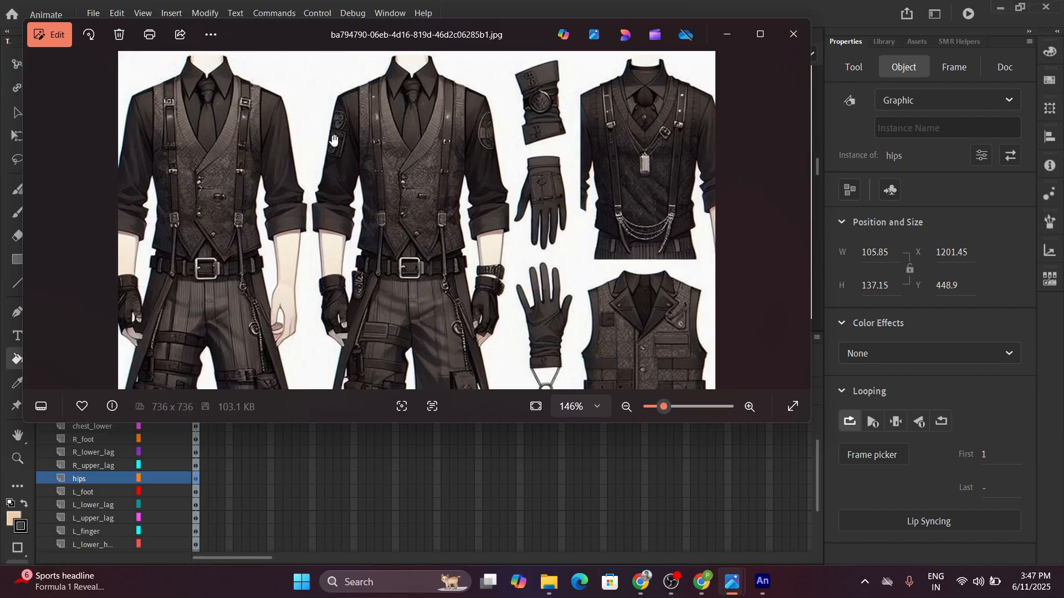
{"action": "scroll", "coordinate": [376, 147], "scroll_direction": "up", "scroll_amount": 3}
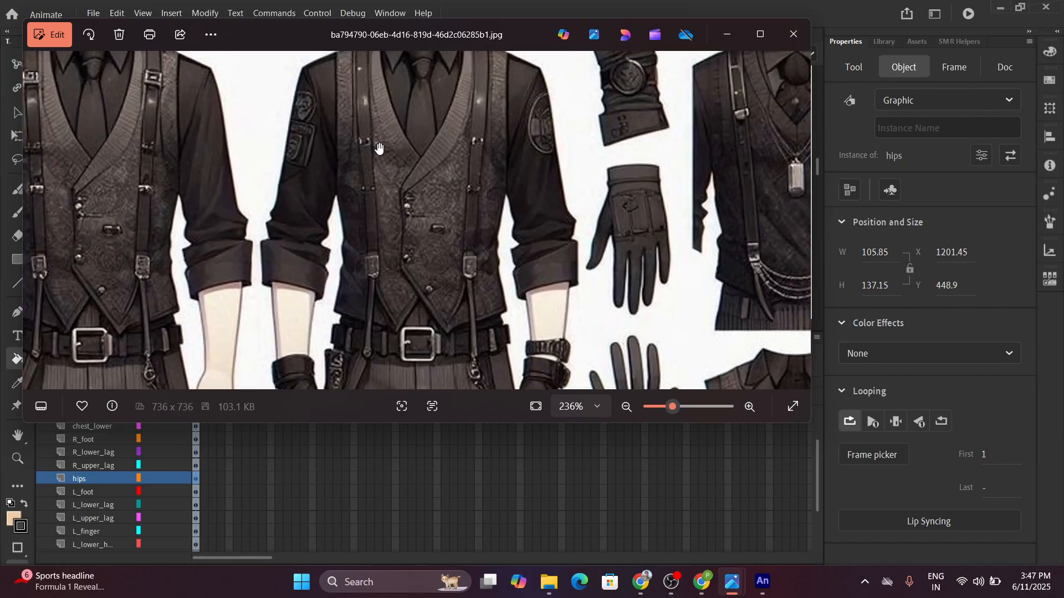
{"action": "scroll", "coordinate": [379, 148], "scroll_direction": "down", "scroll_amount": 2}
{"action": "scroll", "coordinate": [379, 148], "scroll_direction": "down", "scroll_amount": 3}
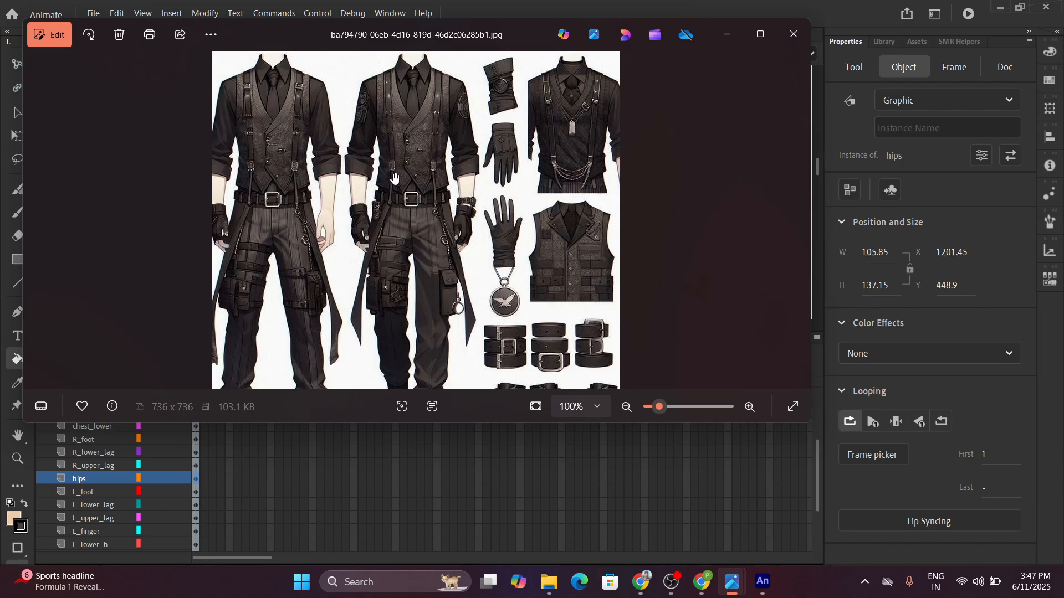
{"action": "scroll", "coordinate": [394, 177], "scroll_direction": "up", "scroll_amount": 5}
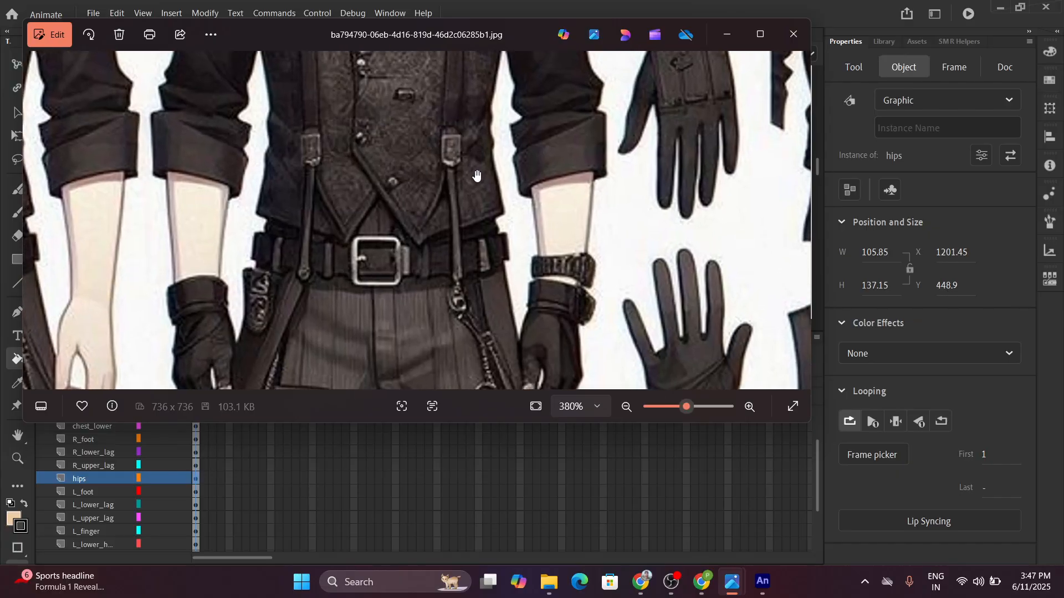
{"action": "scroll", "coordinate": [476, 176], "scroll_direction": "up", "scroll_amount": 2}
{"action": "scroll", "coordinate": [477, 175], "scroll_direction": "down", "scroll_amount": 5}
{"action": "scroll", "coordinate": [477, 155], "scroll_direction": "down", "scroll_amount": 2}
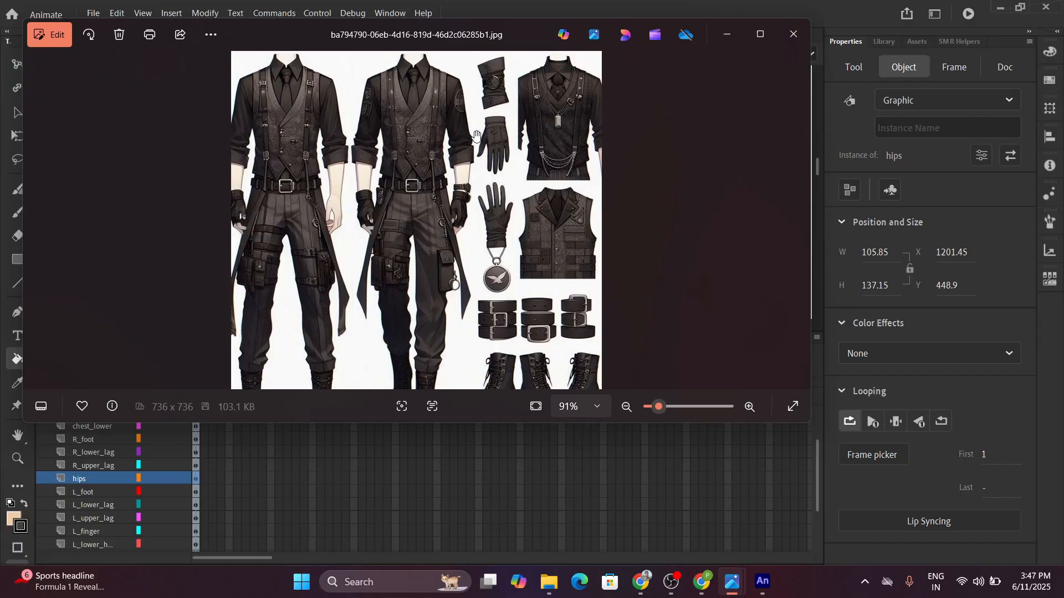
{"action": "left_click", "coordinate": [737, 34]}
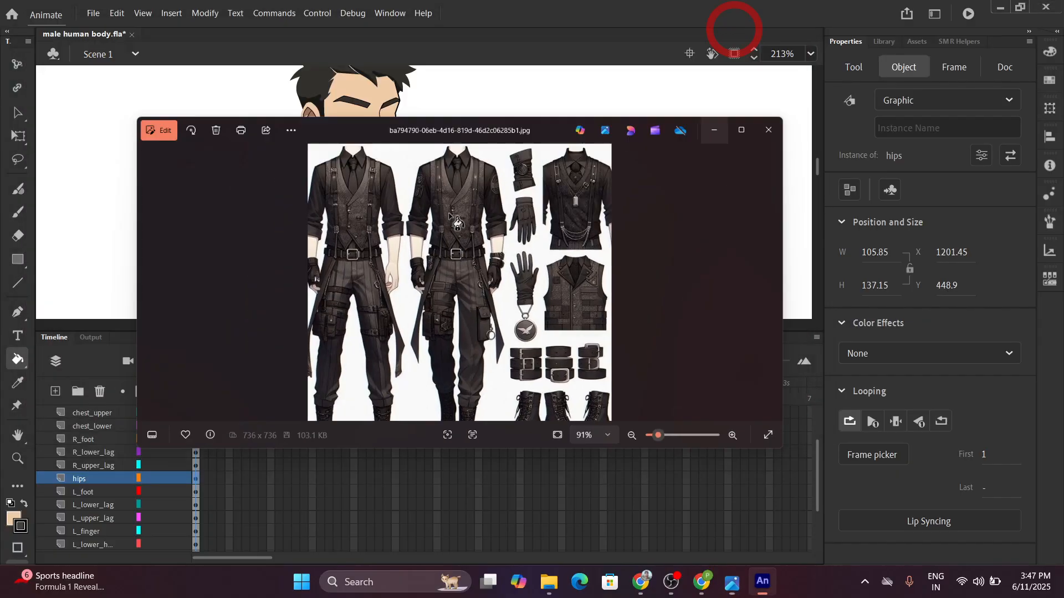
{"action": "scroll", "coordinate": [488, 177], "scroll_direction": "down", "scroll_amount": 3}
{"action": "scroll", "coordinate": [470, 179], "scroll_direction": "down", "scroll_amount": 2}
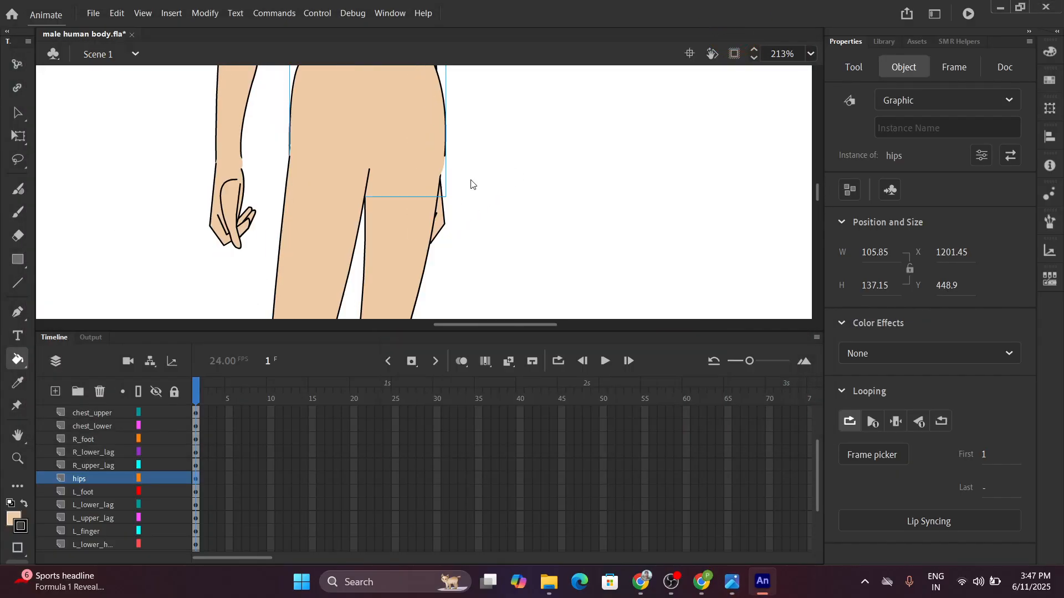
{"action": "scroll", "coordinate": [471, 180], "scroll_direction": "up", "scroll_amount": 5}
{"action": "scroll", "coordinate": [472, 182], "scroll_direction": "down", "scroll_amount": 4}
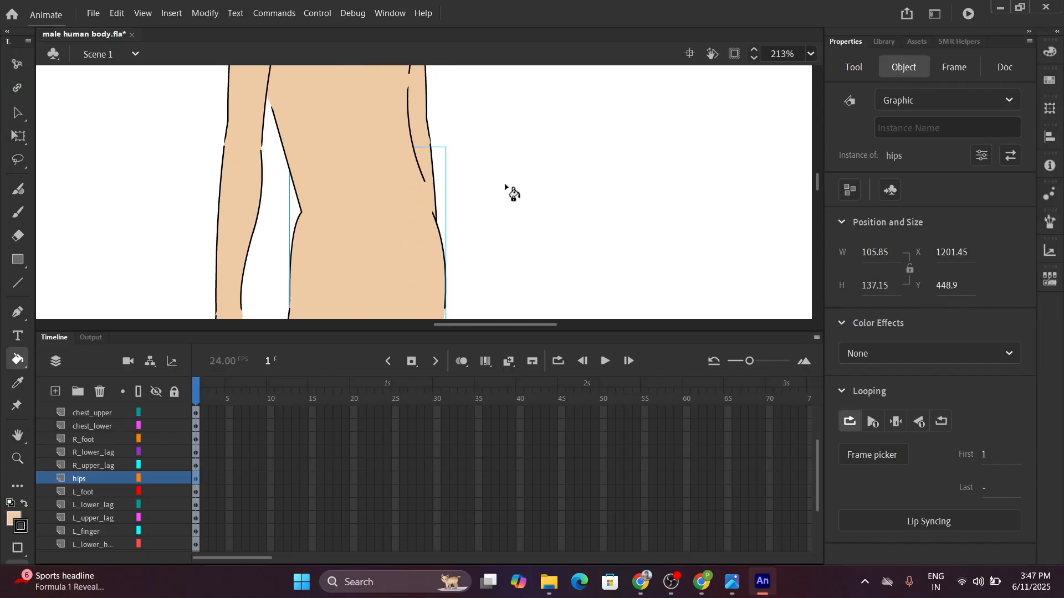
{"action": "scroll", "coordinate": [510, 192], "scroll_direction": "up", "scroll_amount": 4}
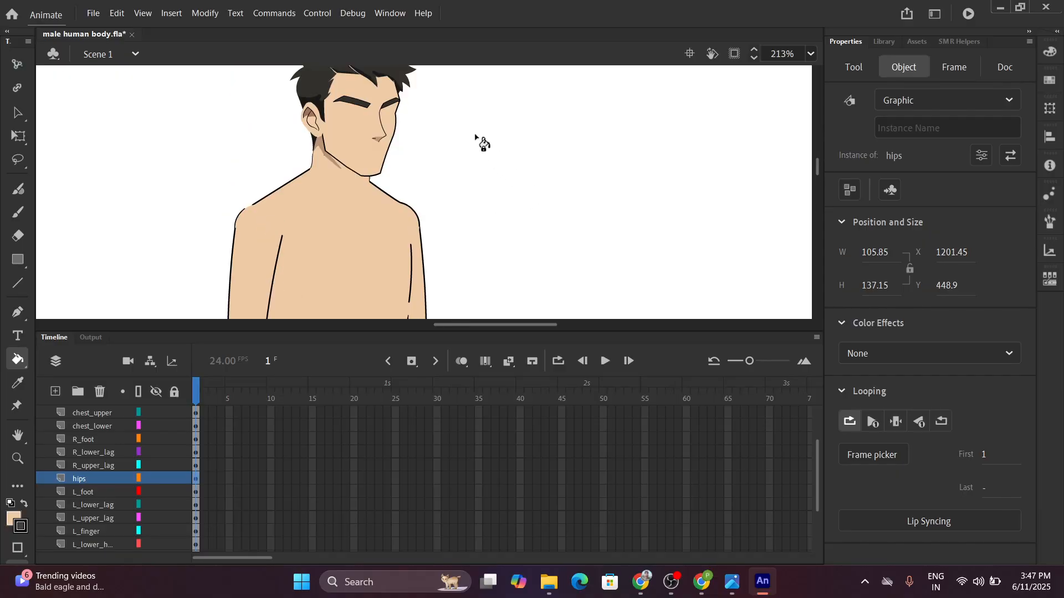
{"action": "scroll", "coordinate": [476, 138], "scroll_direction": "up", "scroll_amount": 2}
{"action": "scroll", "coordinate": [480, 141], "scroll_direction": "down", "scroll_amount": 6}
{"action": "scroll", "coordinate": [476, 138], "scroll_direction": "up", "scroll_amount": 4}
{"action": "mouse_move", "coordinate": [672, 579]}
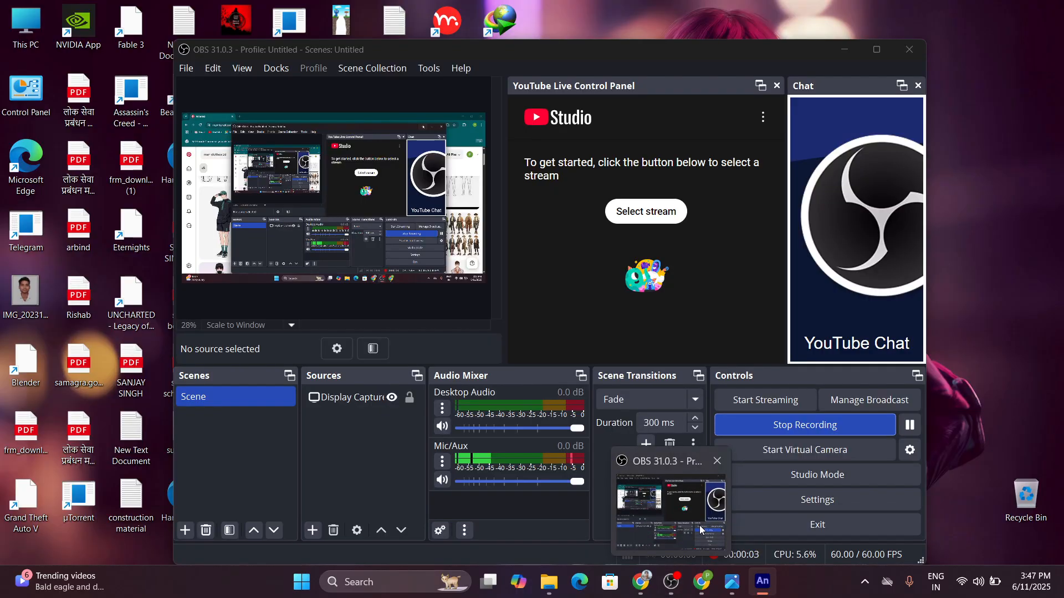